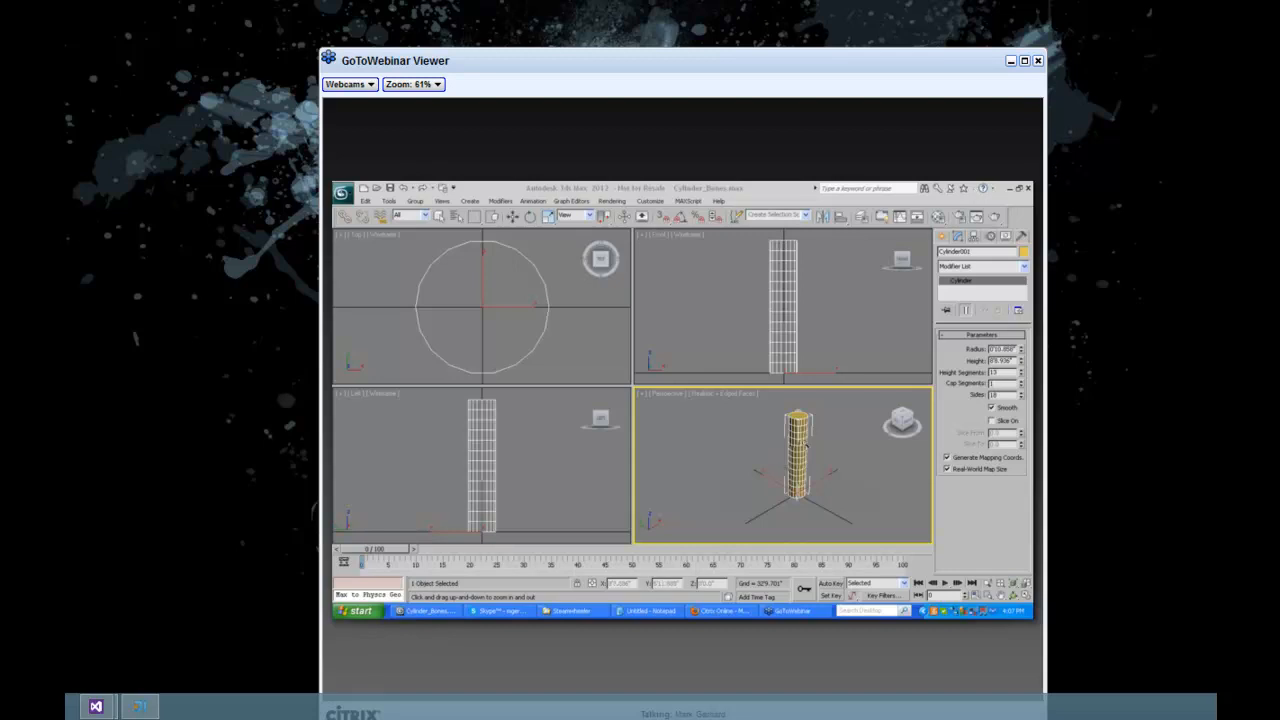
# Step: In the maximized Front viewport, draw a vertical chain of bones inside the cylinder, from just below its base to near its top
pyautogui.rightClick(829, 323)
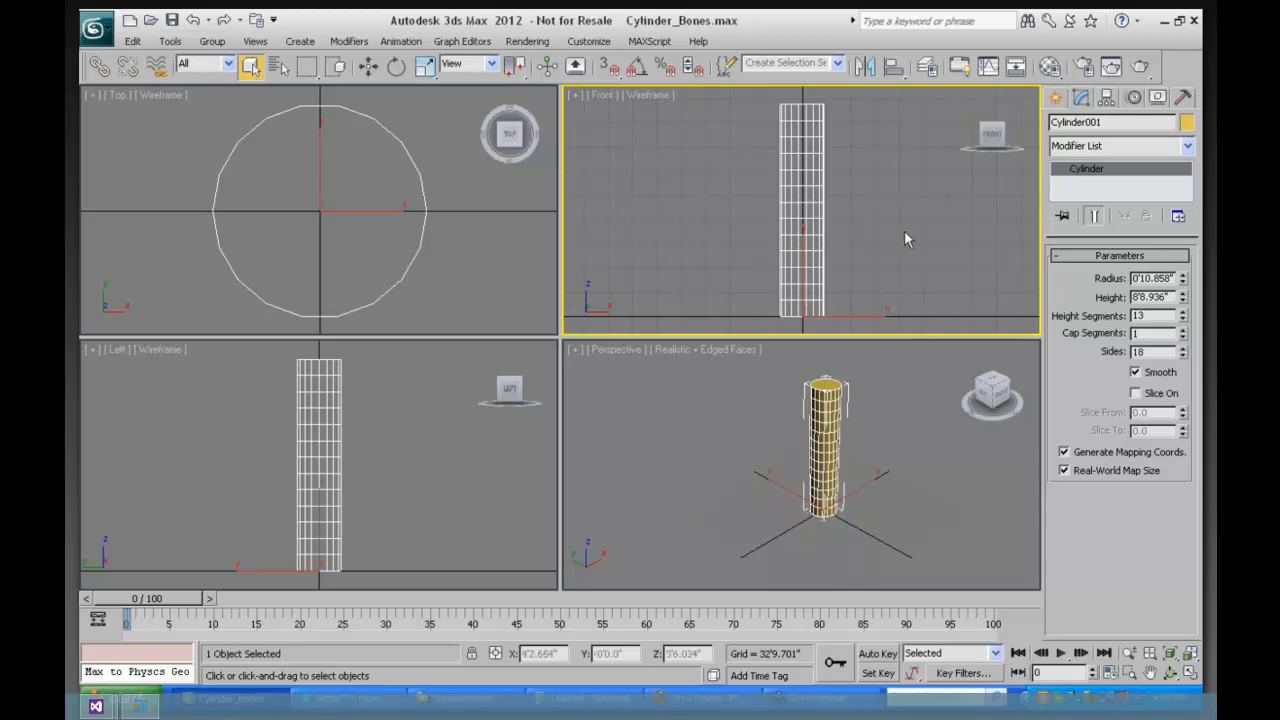
pyautogui.click(1055, 97)
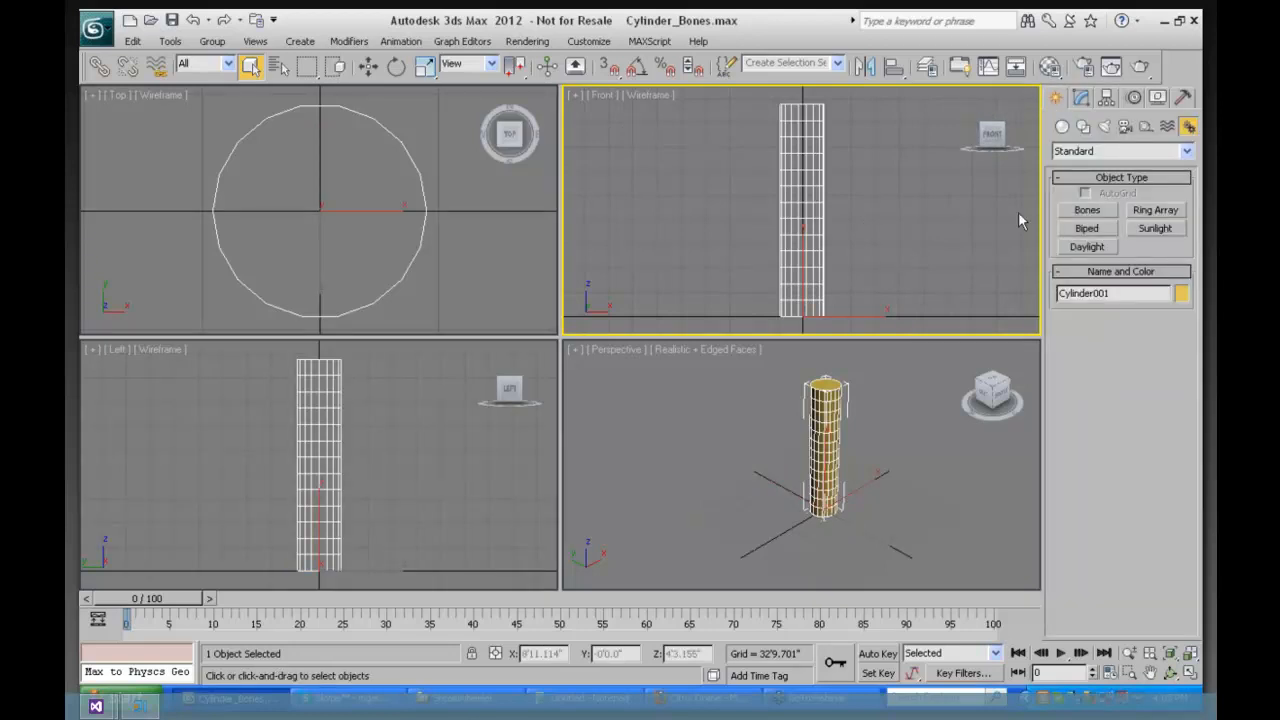
pyautogui.click(1099, 210)
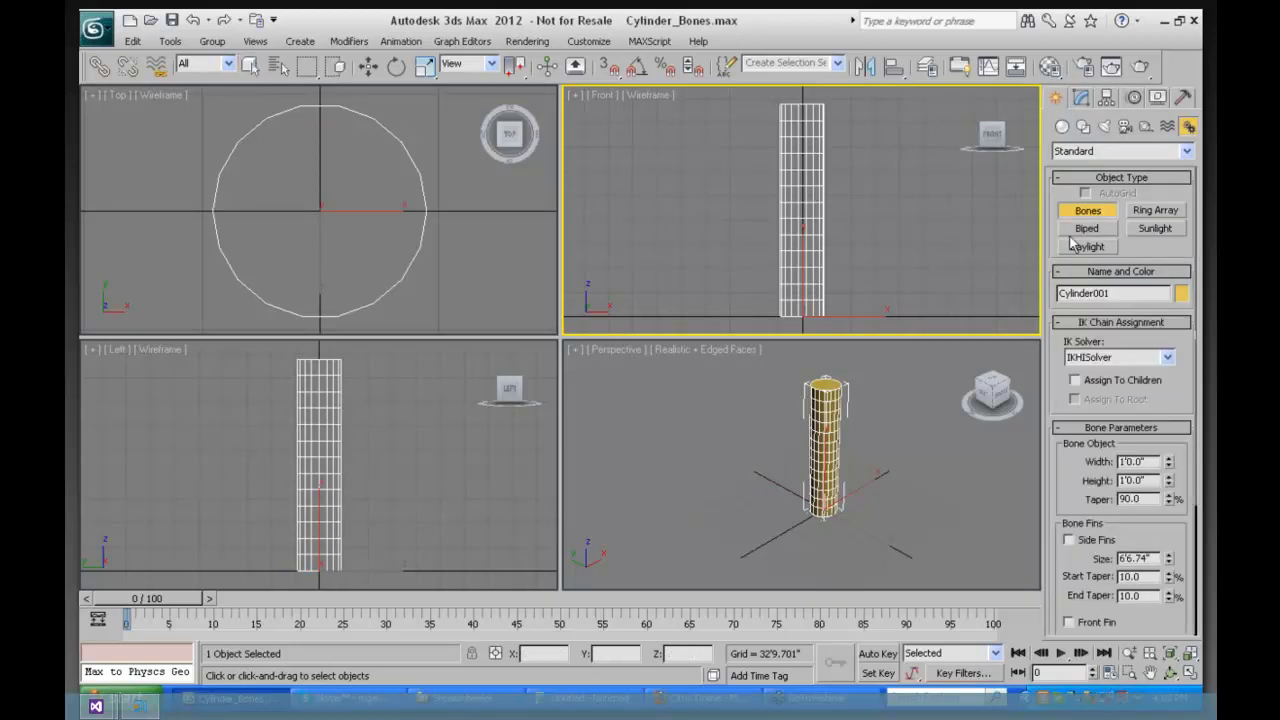
pyautogui.click(1130, 653)
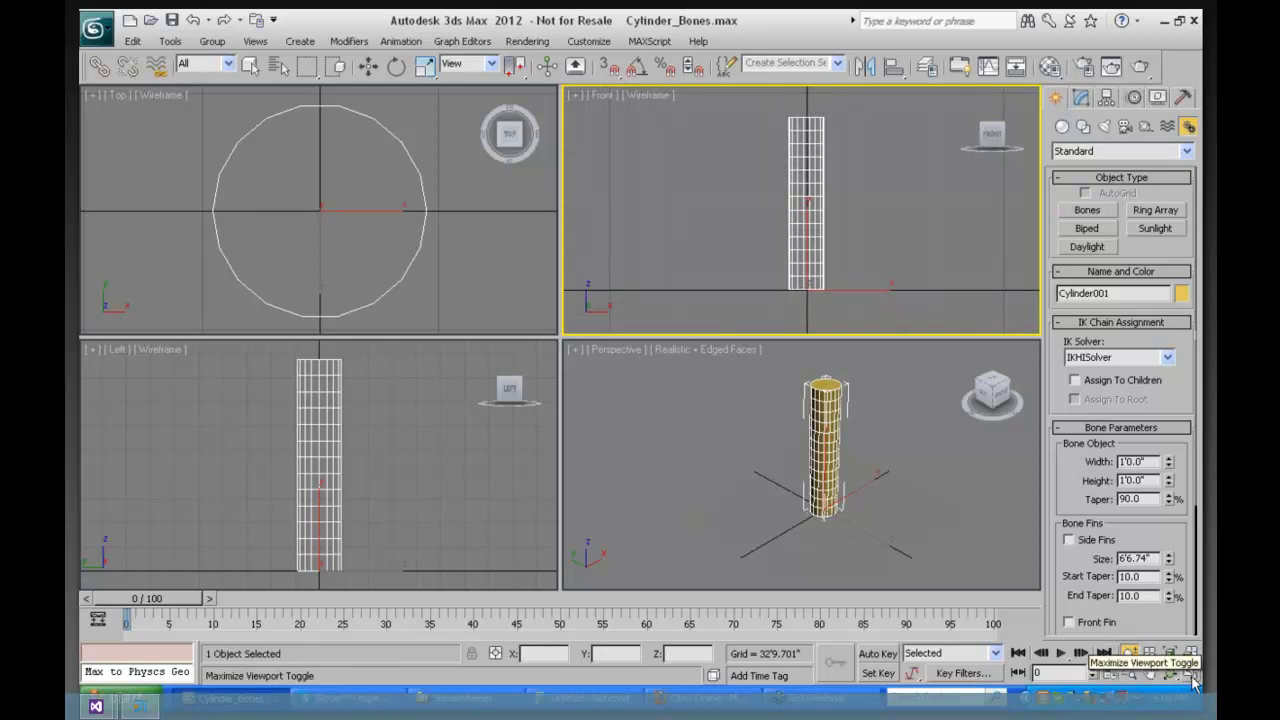
pyautogui.click(1190, 676)
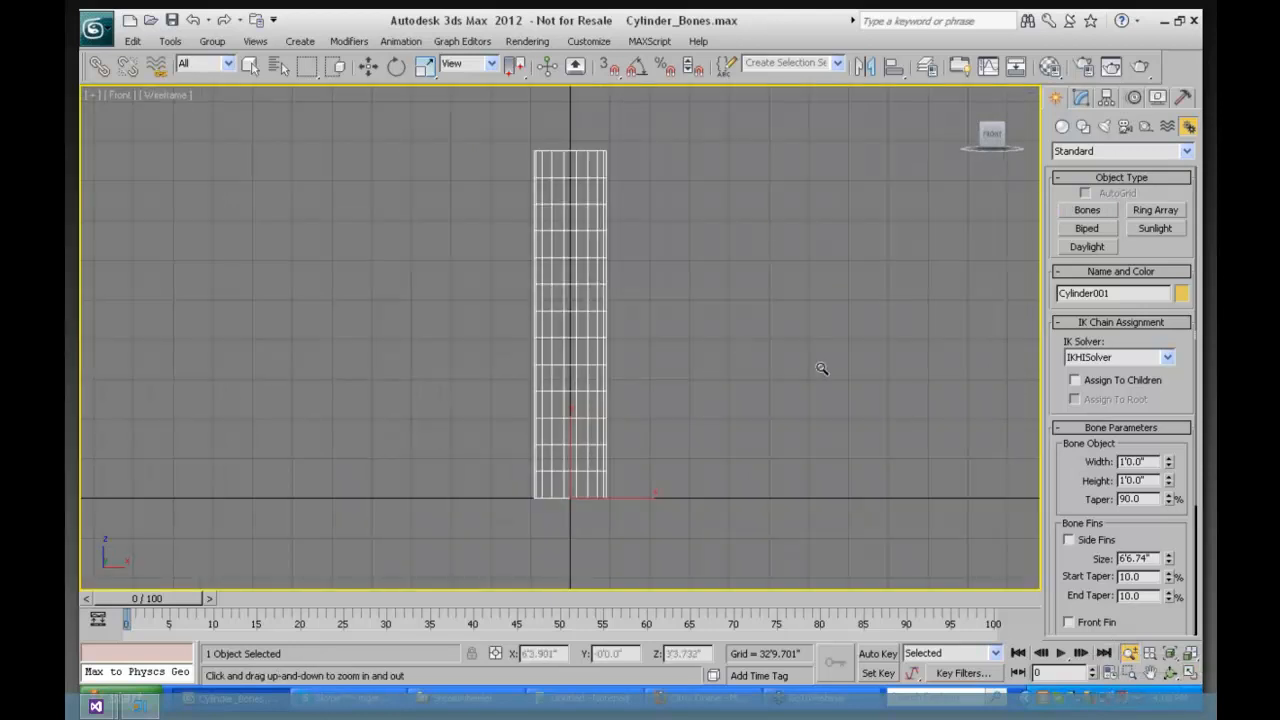
pyautogui.click(1087, 210)
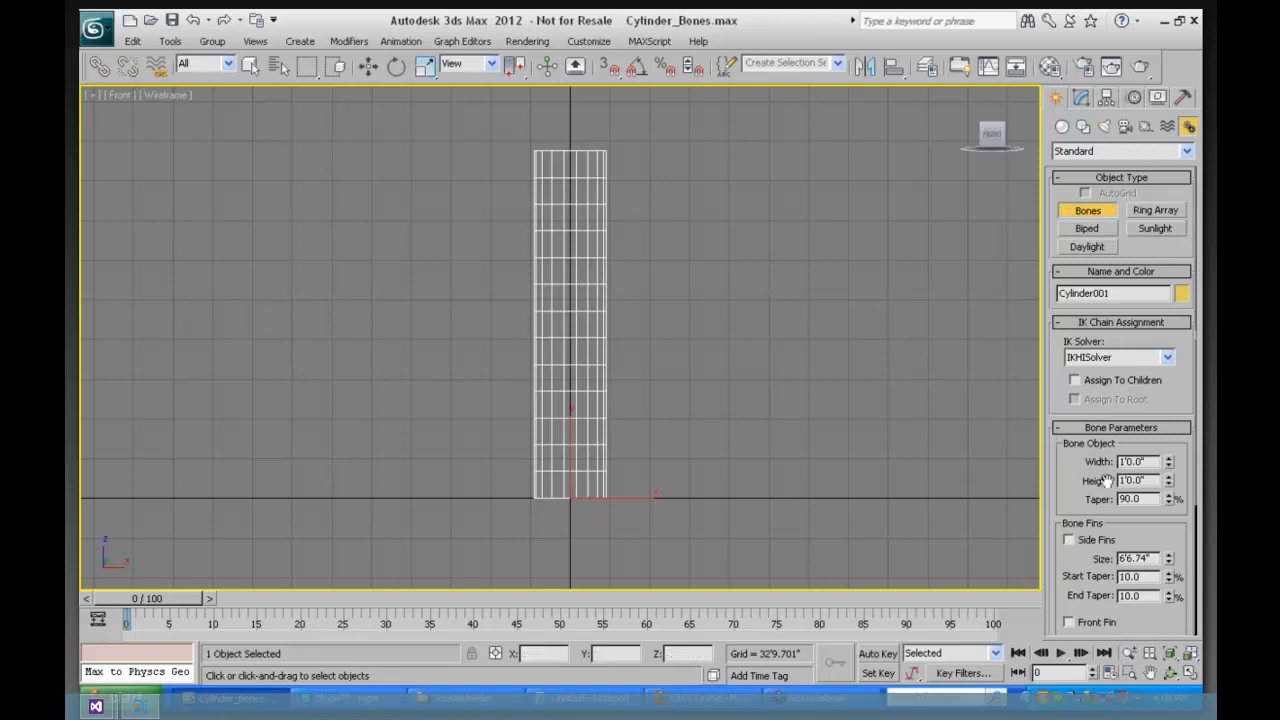
pyautogui.moveTo(1066, 483)
pyautogui.mouseDown()
pyautogui.moveTo(1080, 305)
pyautogui.moveTo(1080, 481)
pyautogui.mouseUp()
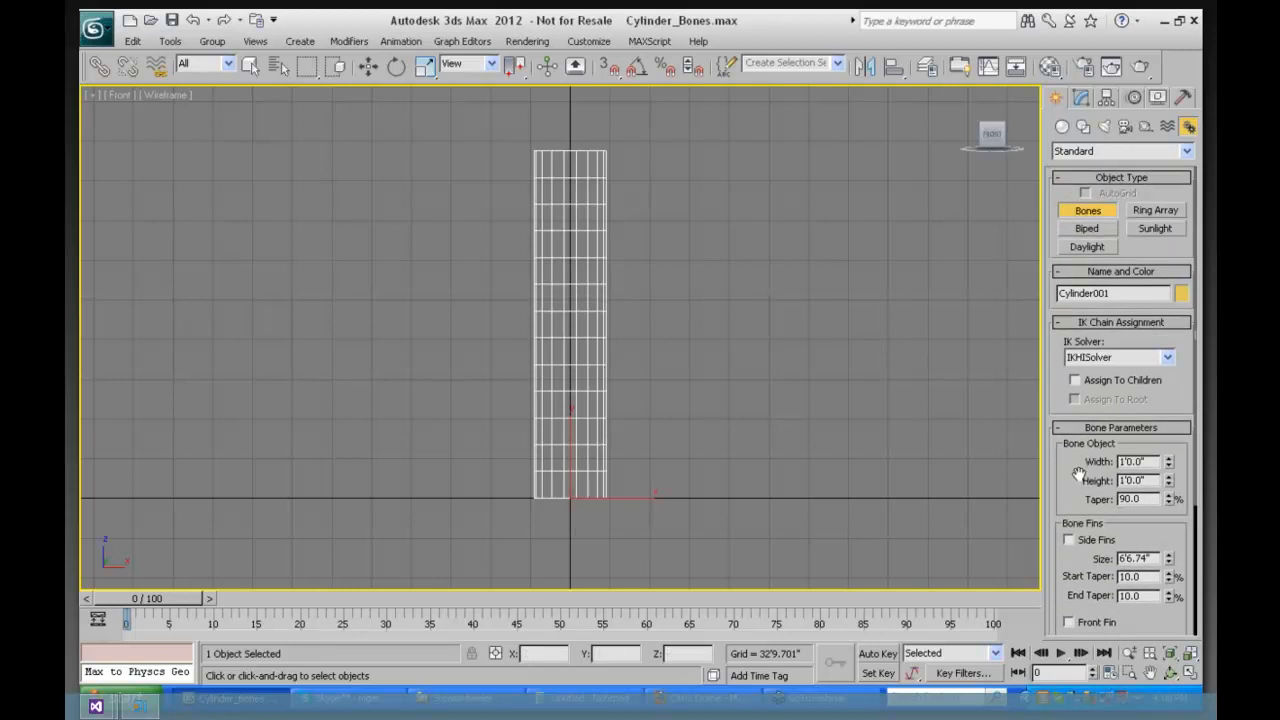
pyautogui.click(566, 518)
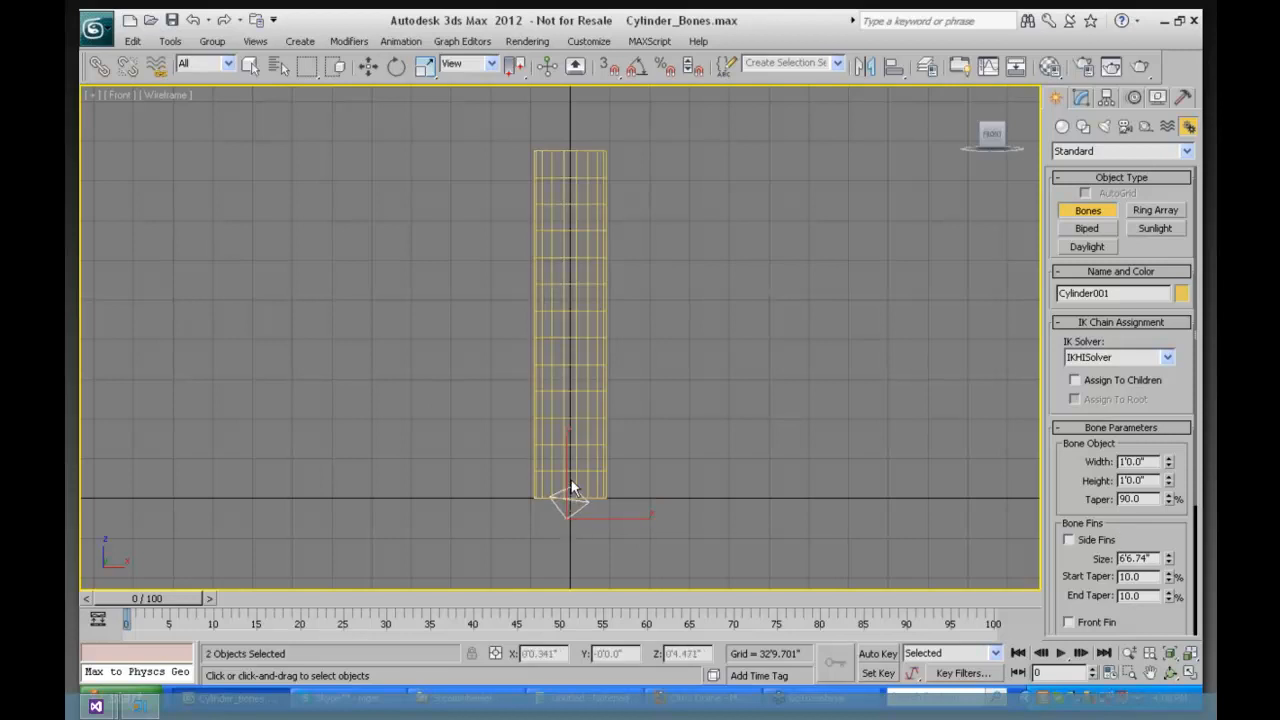
pyautogui.click(567, 410)
pyautogui.click(566, 268)
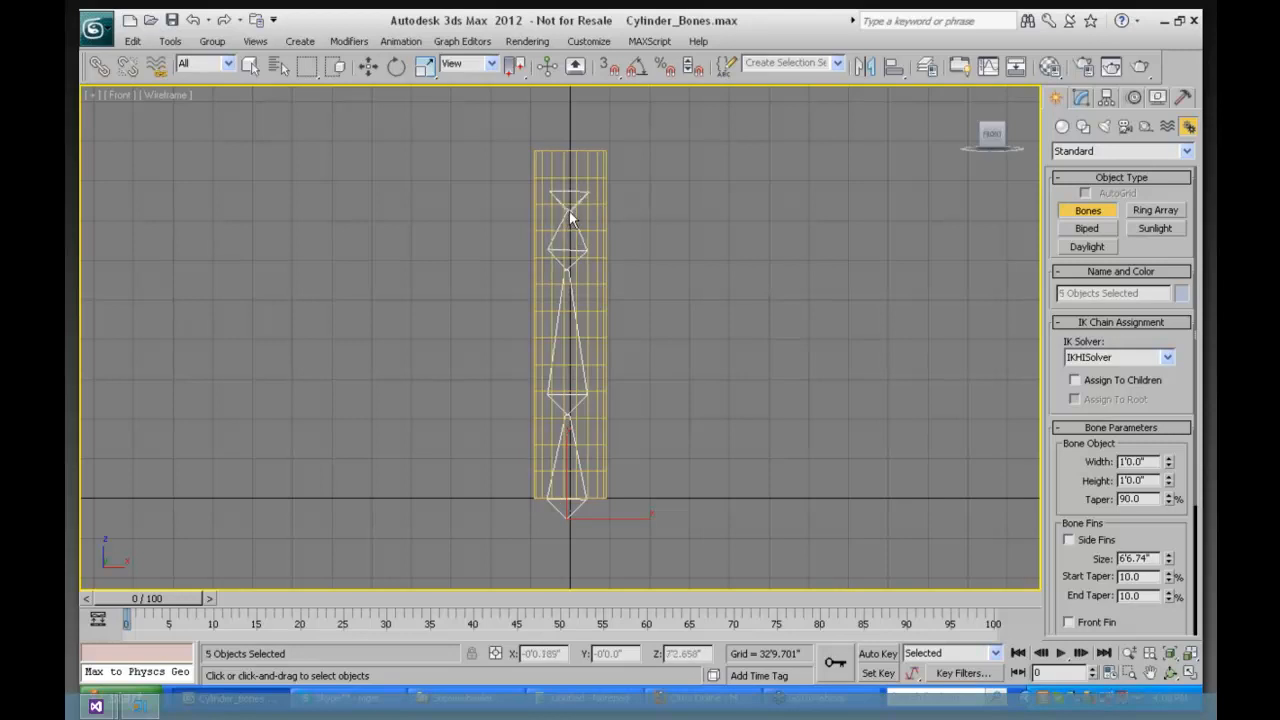
pyautogui.rightClick(570, 218)
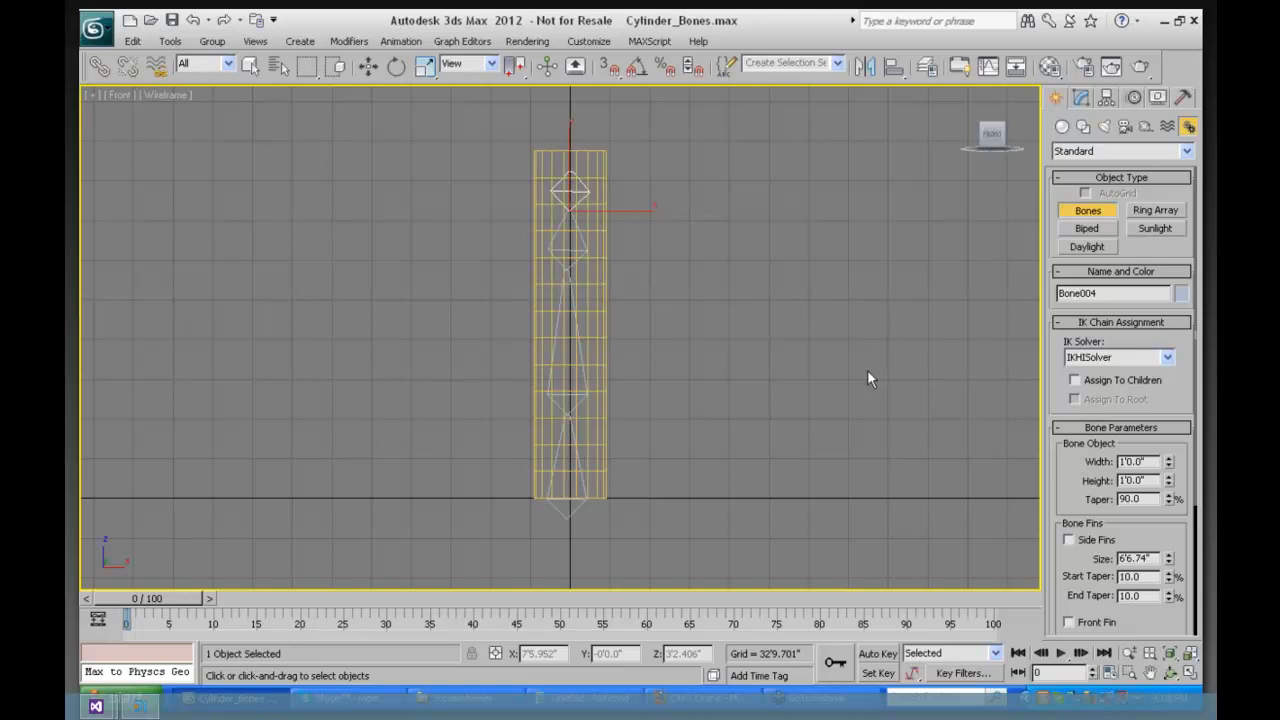
# Step: Restore the four-viewport layout and switch the Front viewport to Realistic shading
pyautogui.click(1190, 672)
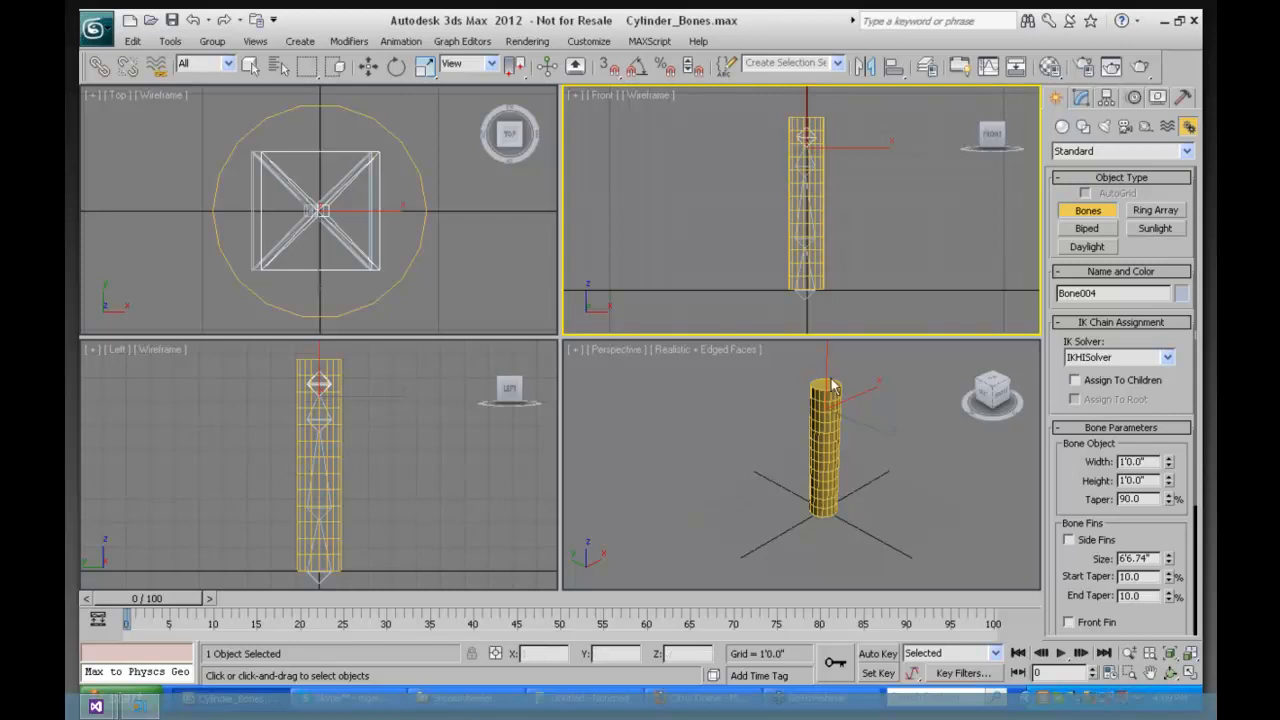
pyautogui.click(640, 97)
pyautogui.click(672, 110)
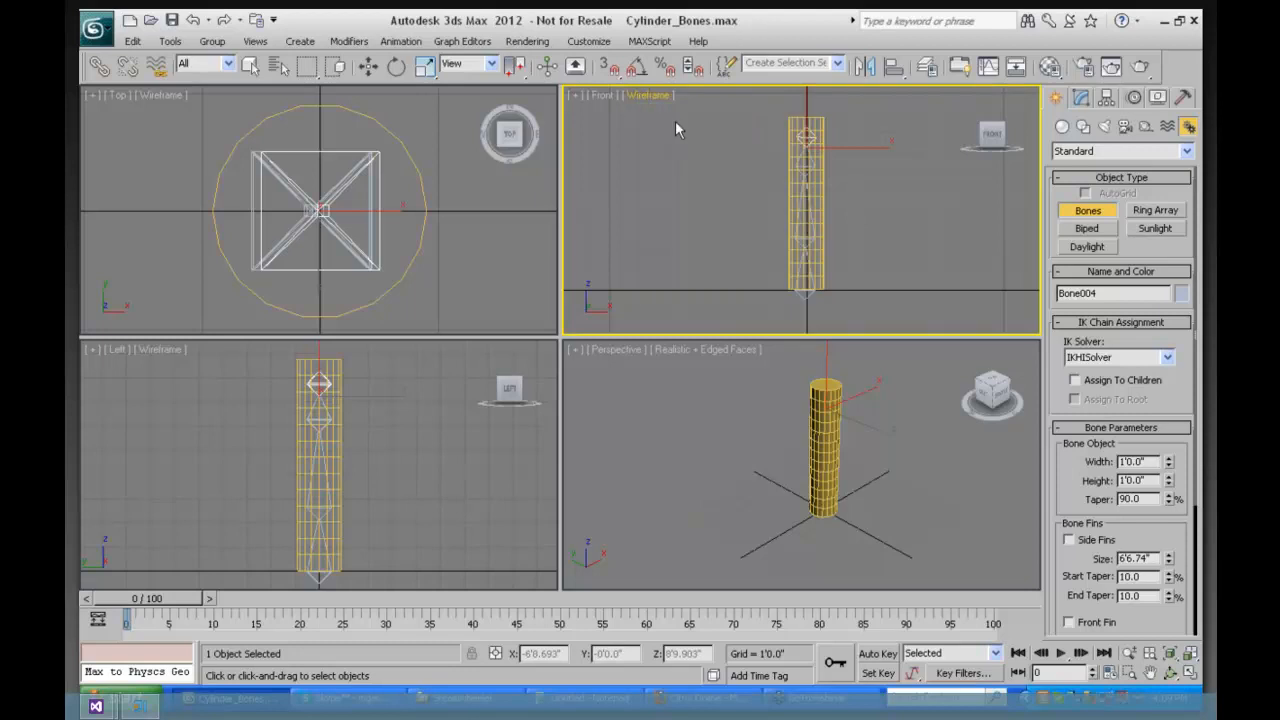
# Step: Select the cylinder and make it see-through in its object properties so the bones inside can be seen
pyautogui.rightClick(817, 194)
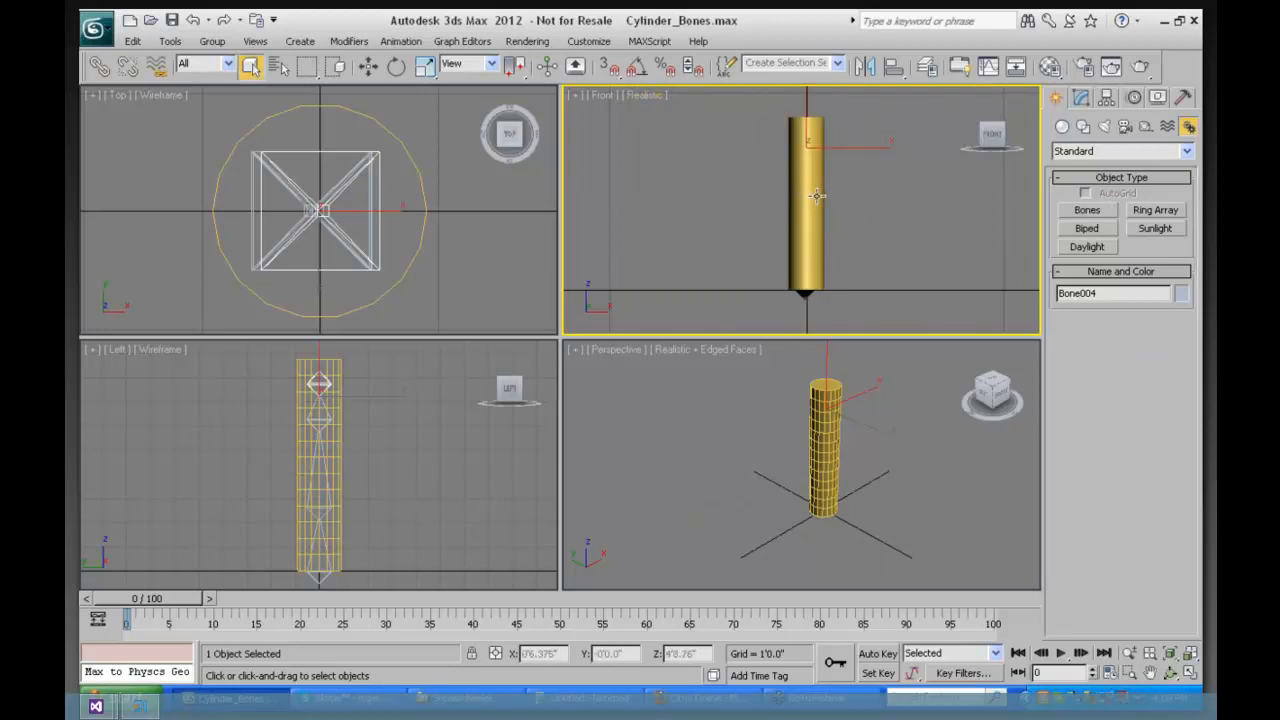
pyautogui.click(817, 195)
pyautogui.rightClick(817, 196)
pyautogui.click(860, 297)
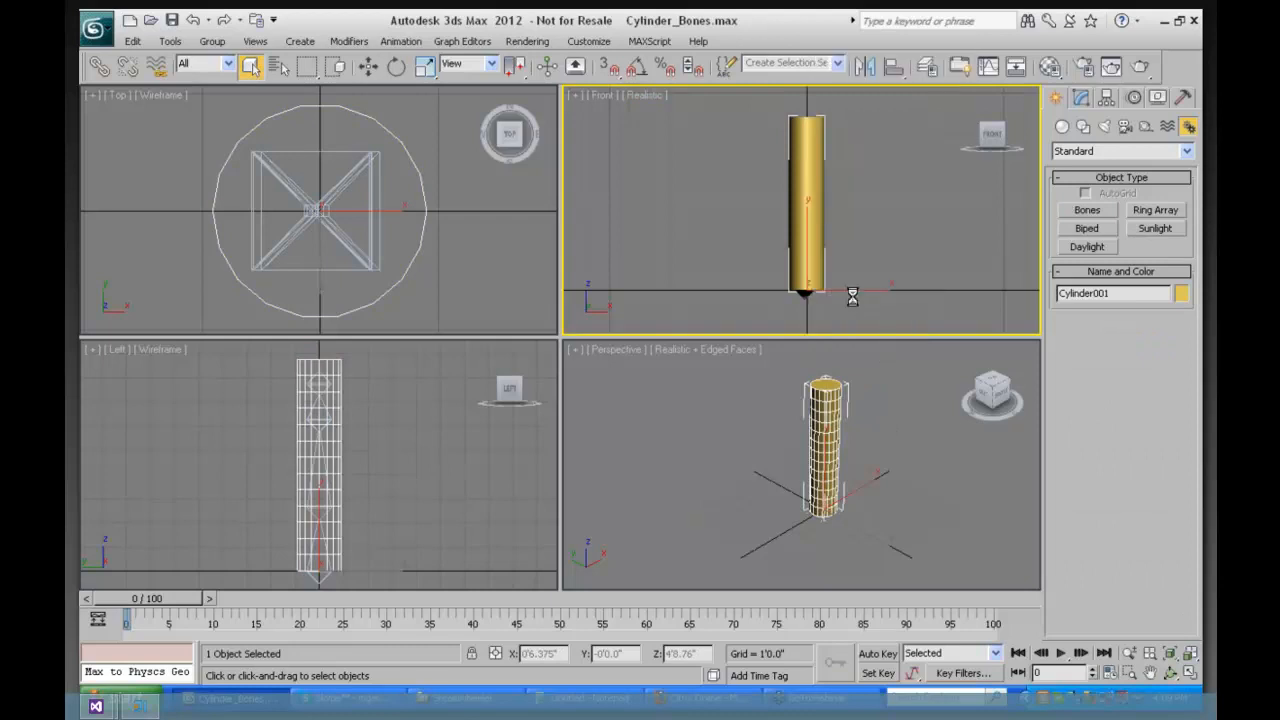
pyautogui.click(489, 371)
pyautogui.click(690, 603)
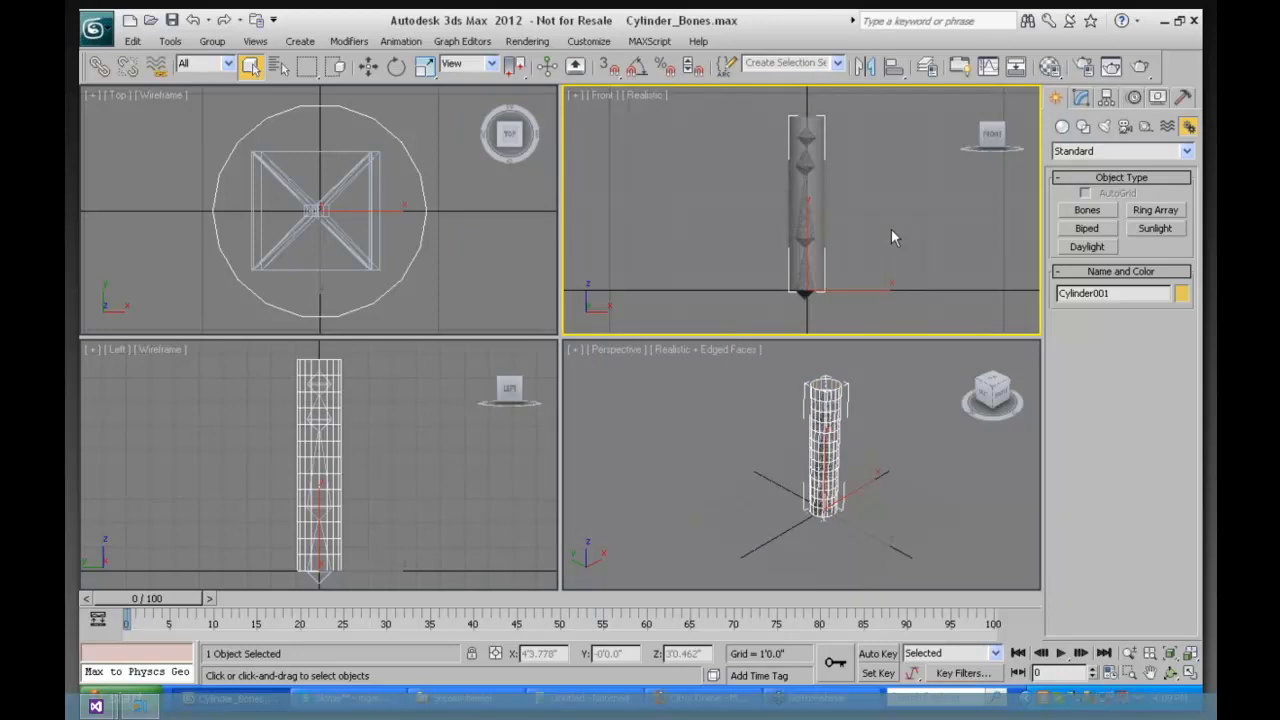
# Step: Set the Front viewport back to Wireframe, clear the selection and maximize the viewport around the cylinder and bones
pyautogui.rightClick(820, 191)
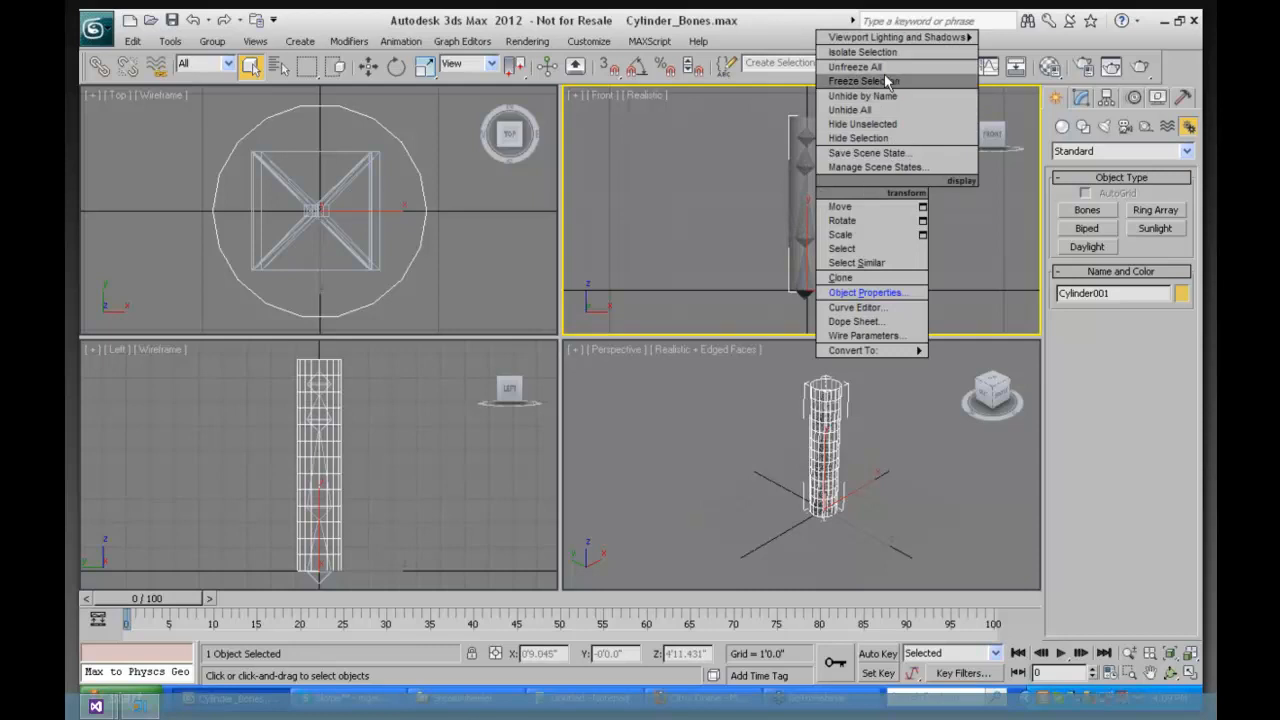
pyautogui.click(721, 153)
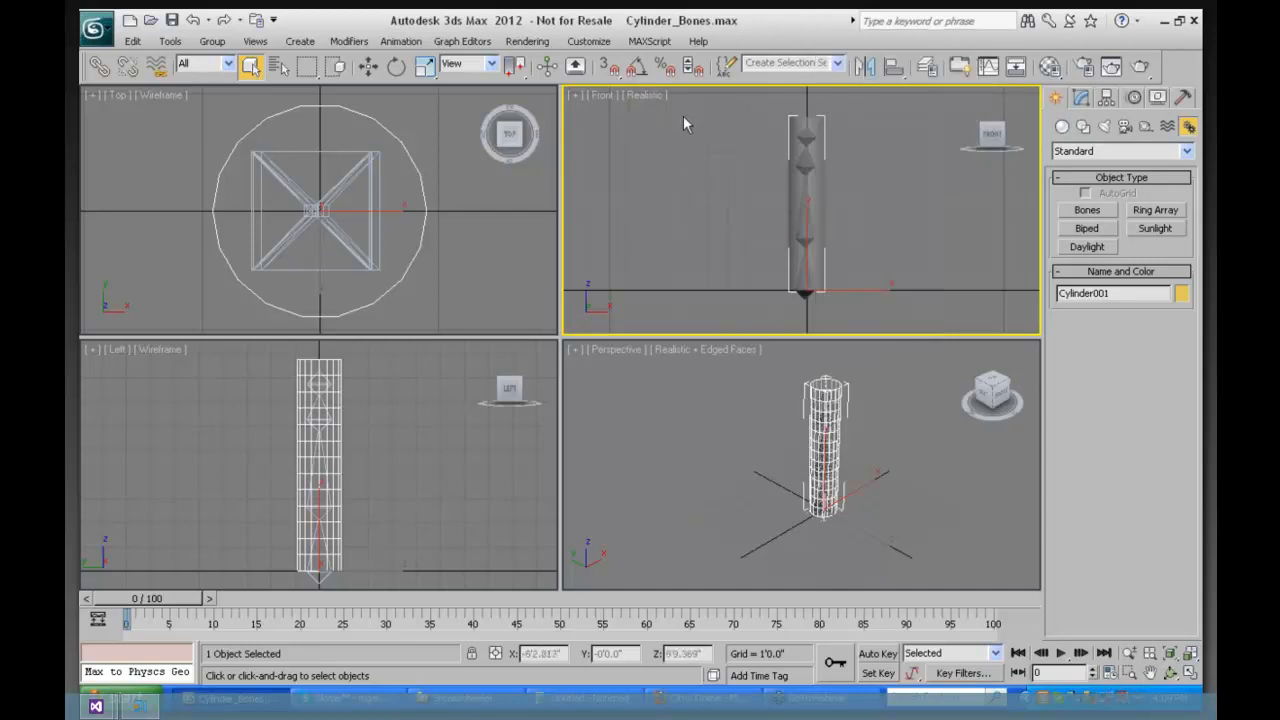
pyautogui.click(645, 95)
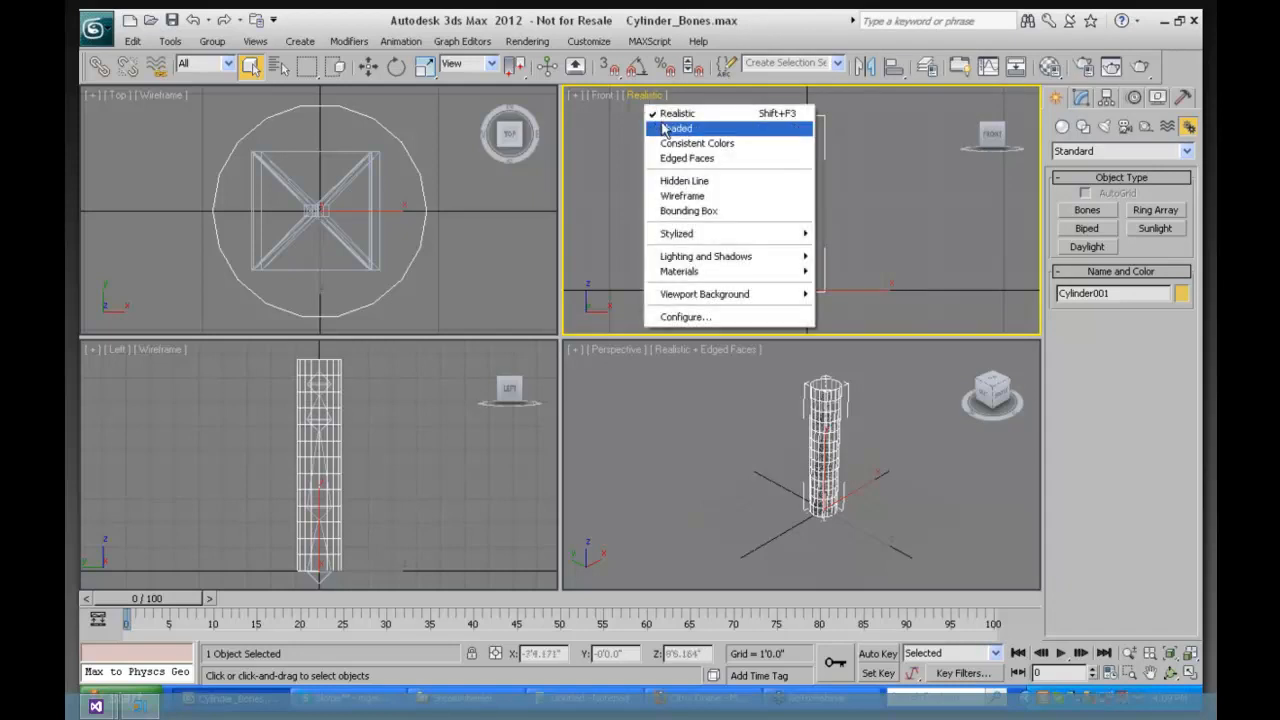
pyautogui.click(695, 197)
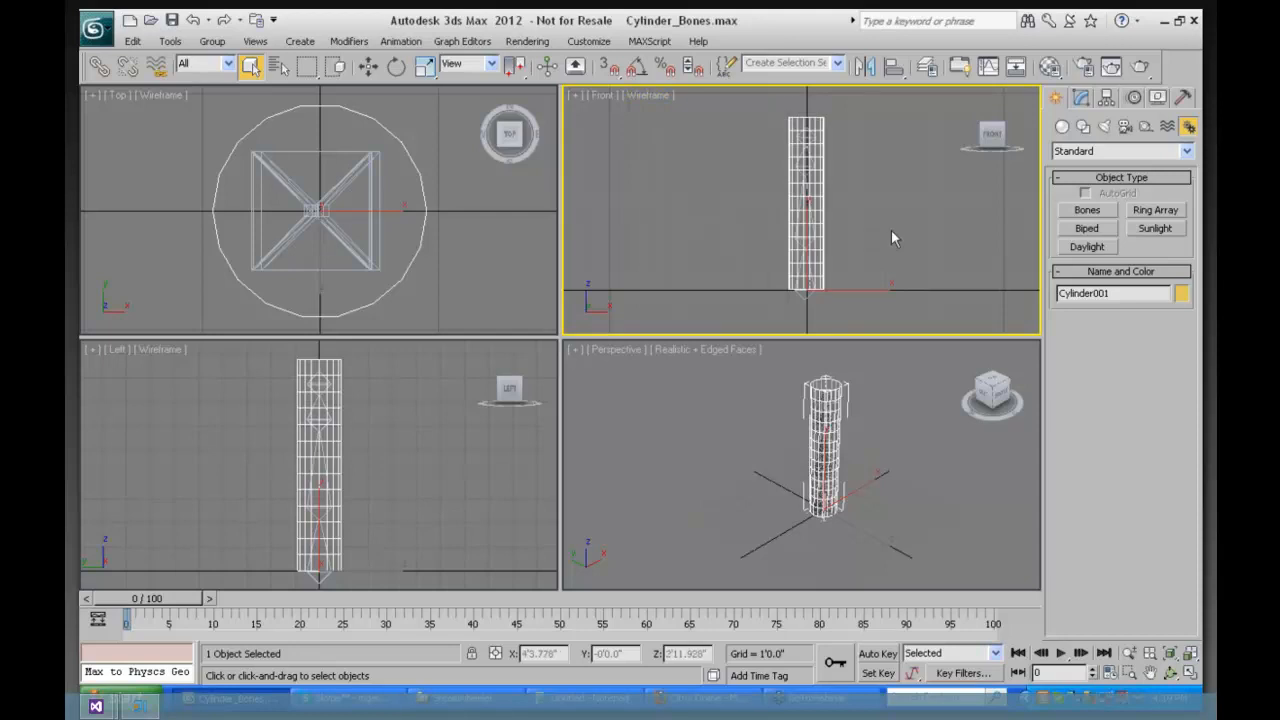
pyautogui.click(1190, 653)
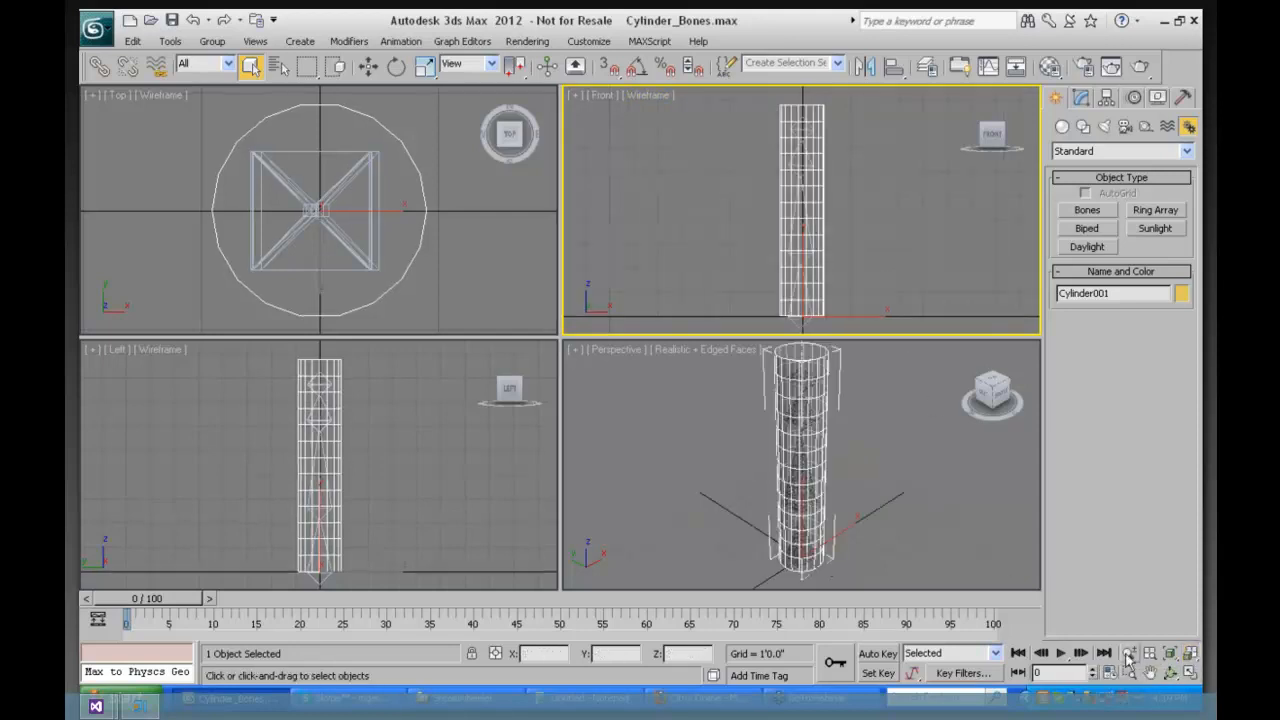
pyautogui.rightClick(899, 166)
pyautogui.click(1194, 654)
pyautogui.click(1192, 653)
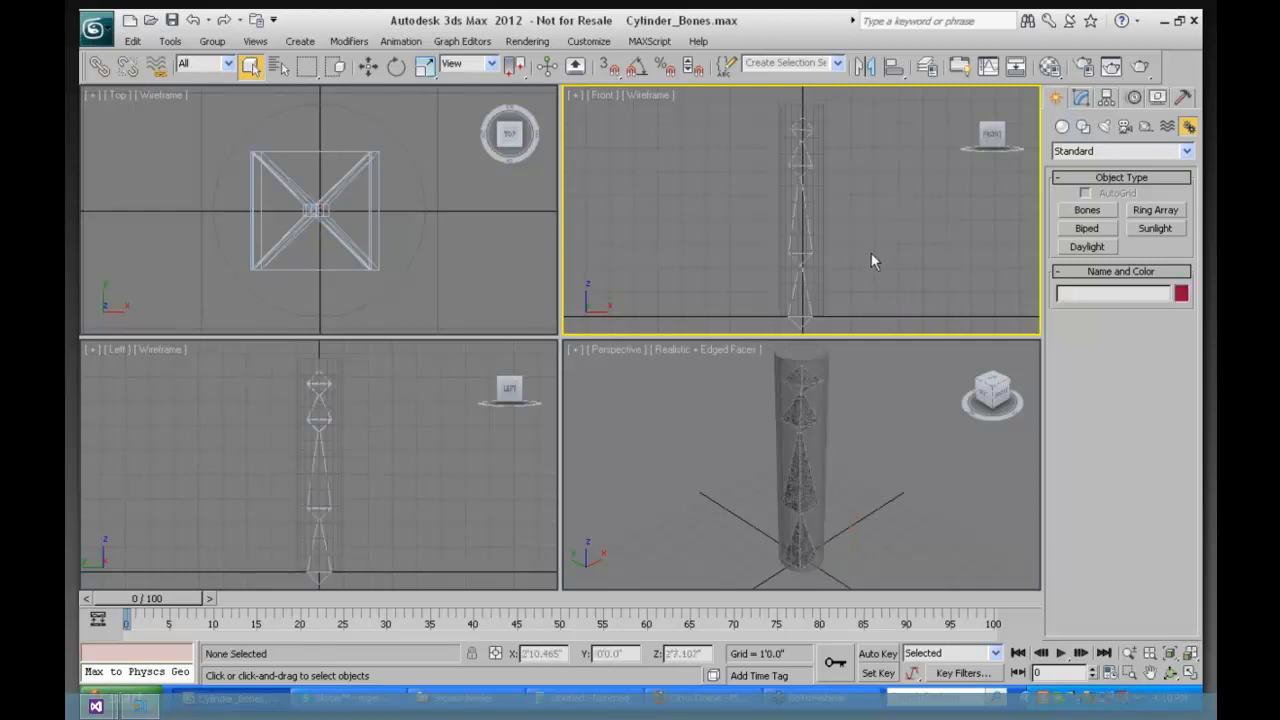
pyautogui.click(1190, 677)
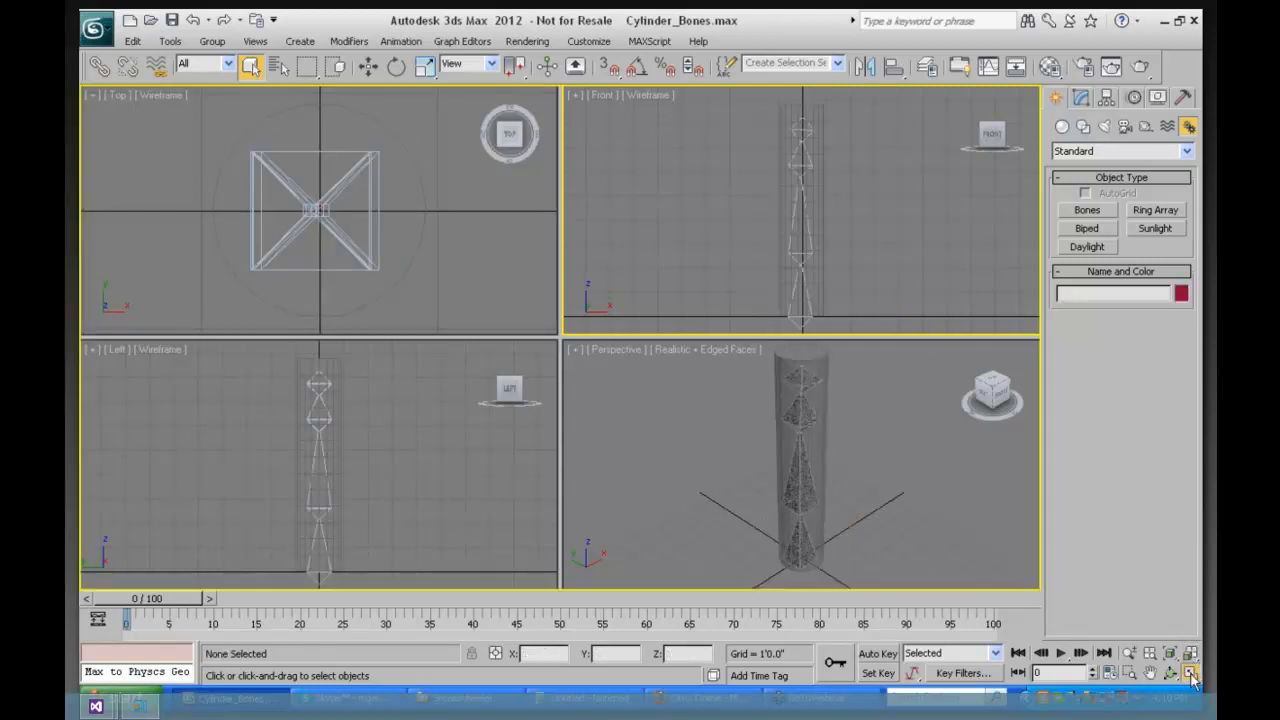
# Step: Turn on Auto Key and, at frame 25, rotate the second bone from the bottom clockwise so the upper chain leans away from the cylinder
pyautogui.click(598, 164)
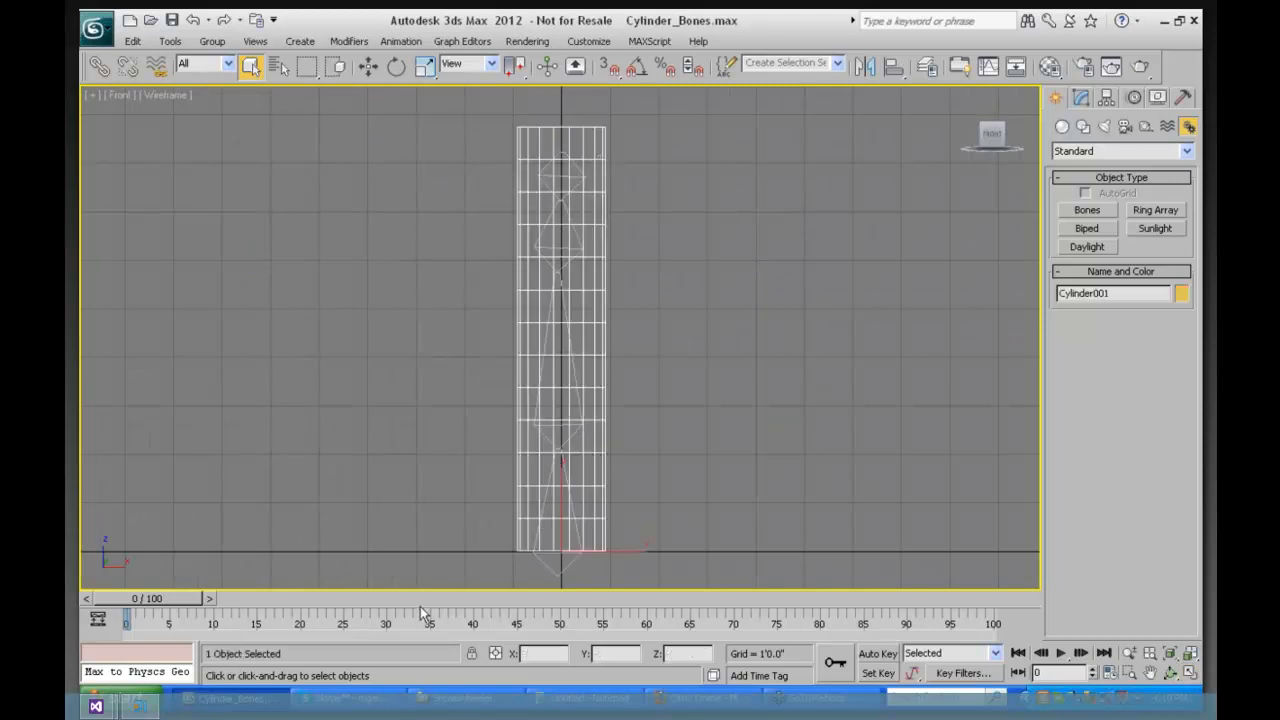
pyautogui.click(878, 654)
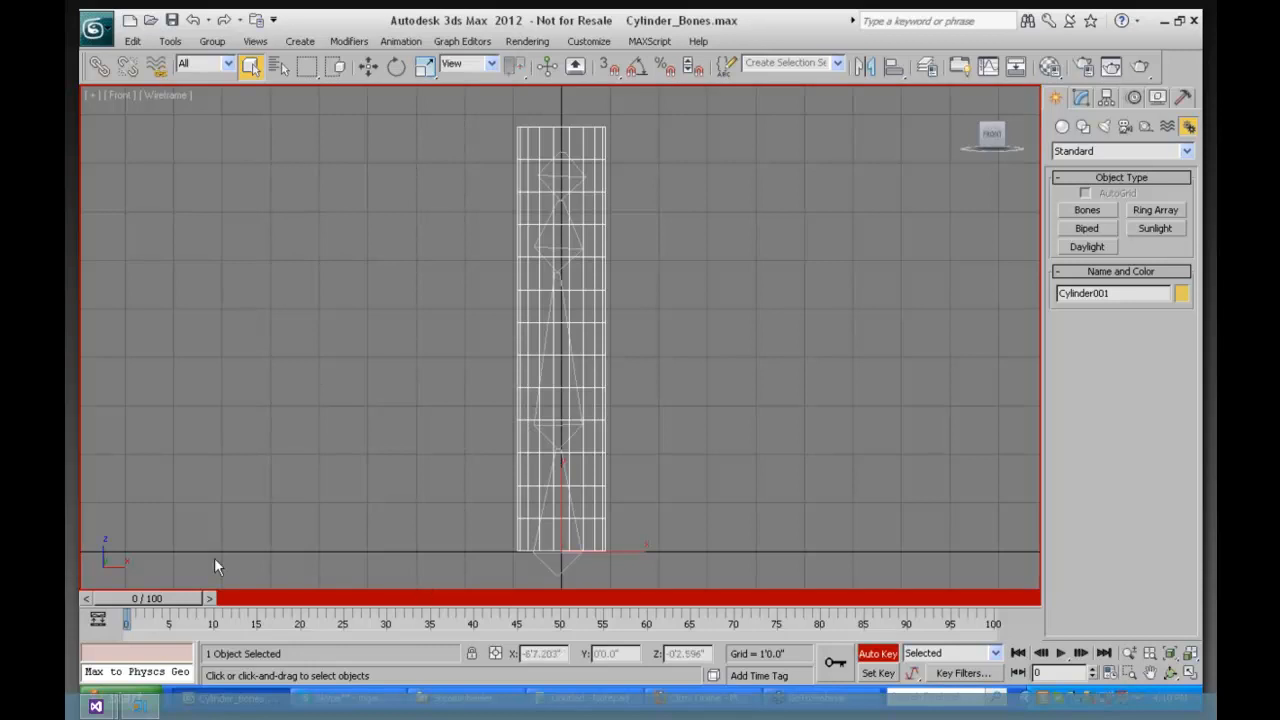
pyautogui.moveTo(173, 599); pyautogui.dragTo(375, 606)
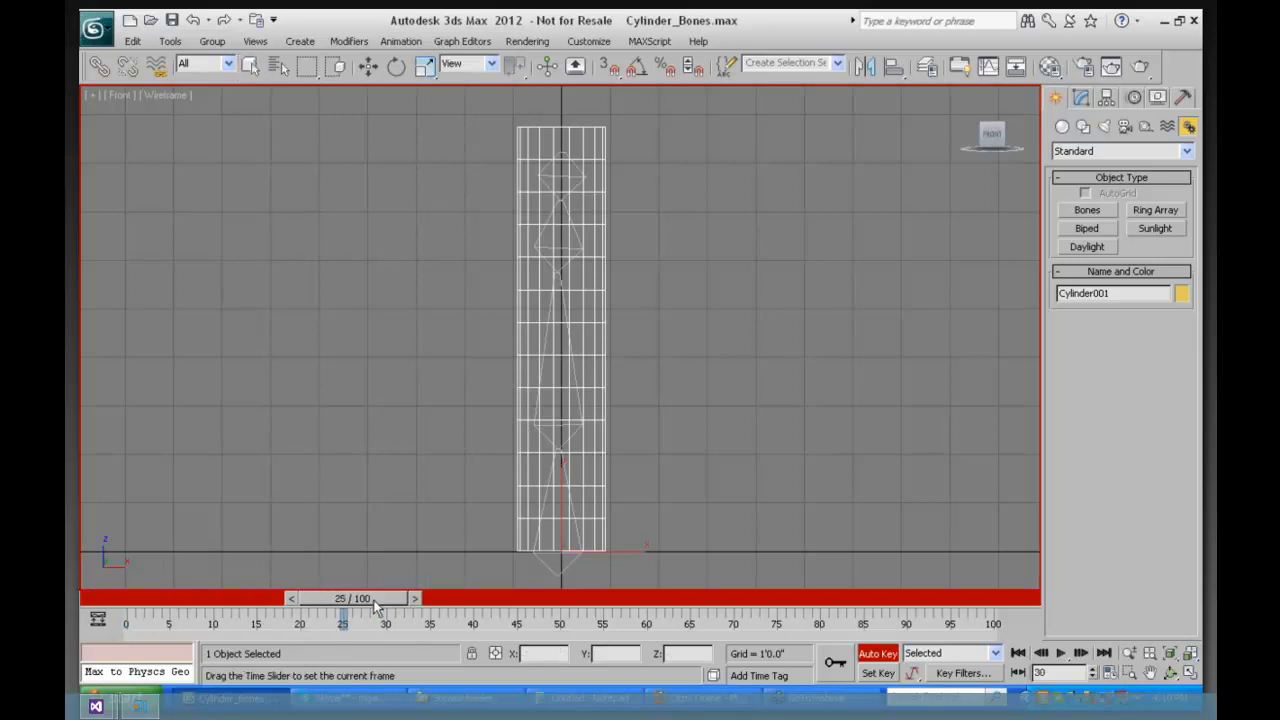
pyautogui.click(572, 395)
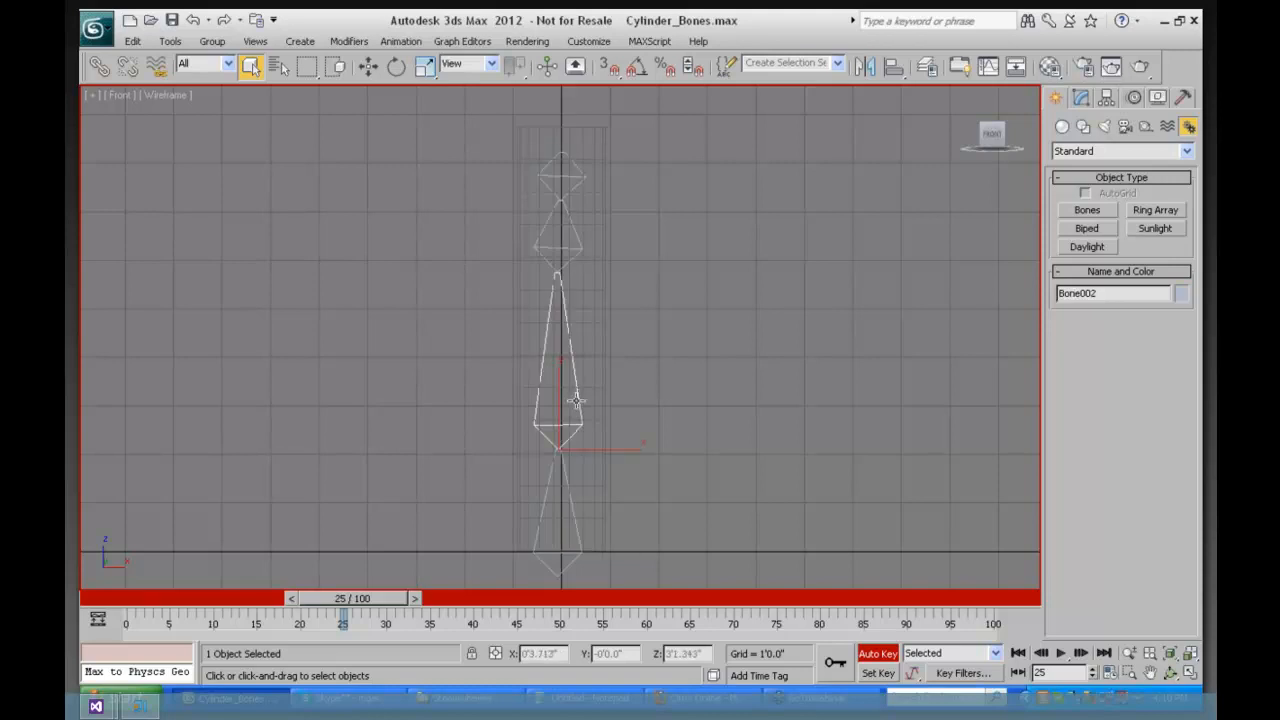
pyautogui.click(396, 66)
pyautogui.moveTo(603, 406); pyautogui.dragTo(633, 518)
# Step: At frame 50, rotate the third bone counterclockwise back toward the cylinder, then return to frame 0 and turn off Auto Key
pyautogui.moveTo(357, 607); pyautogui.dragTo(559, 608)
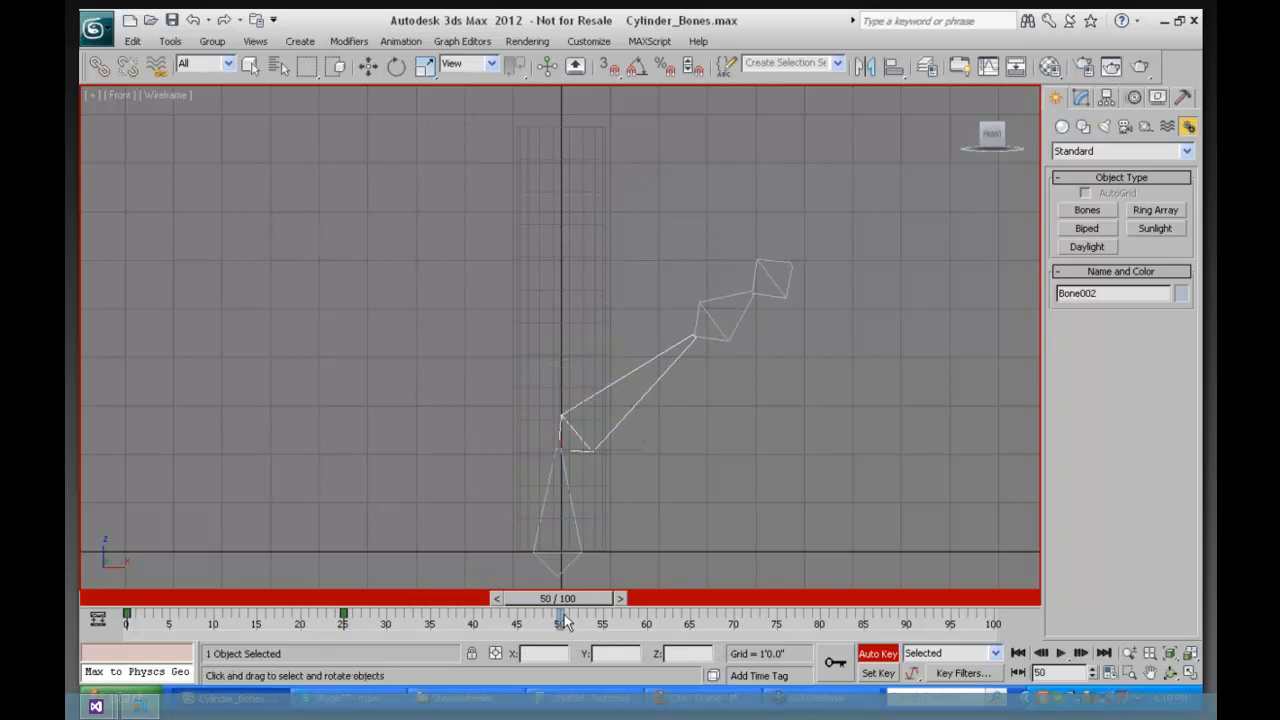
pyautogui.click(708, 314)
pyautogui.moveTo(664, 290); pyautogui.dragTo(556, 362)
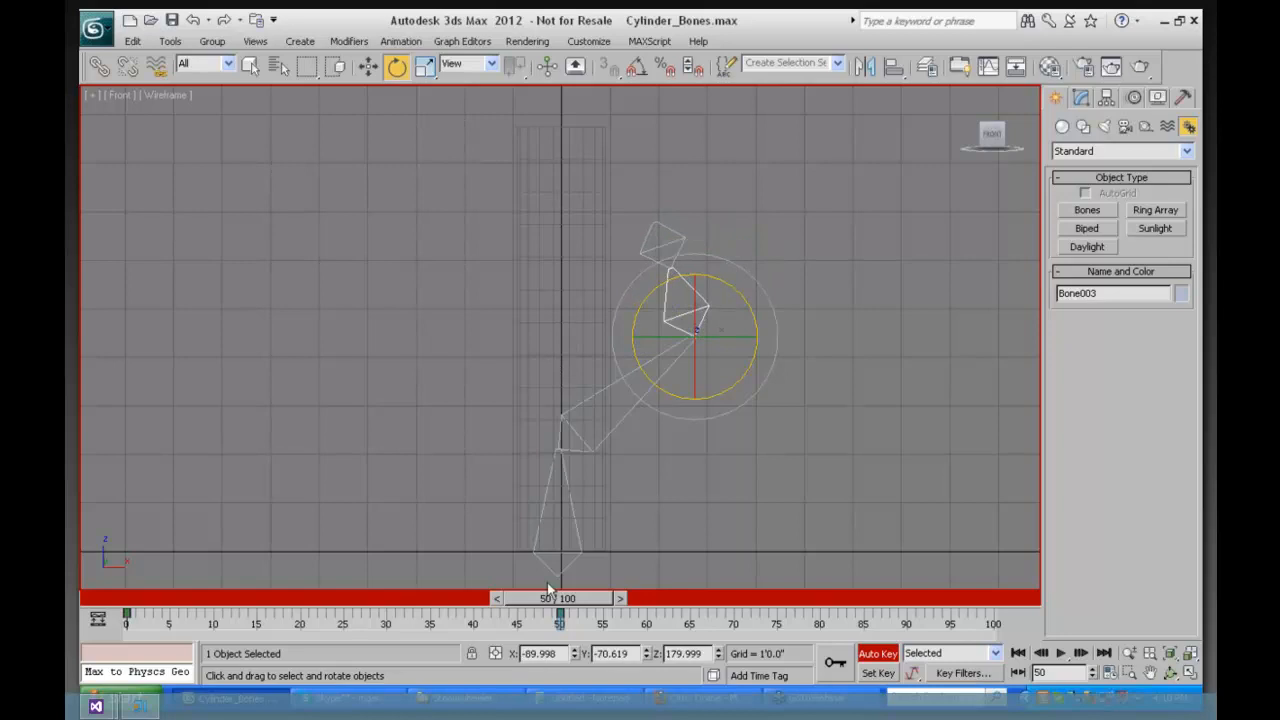
pyautogui.moveTo(557, 599); pyautogui.dragTo(79, 567)
pyautogui.press('e')
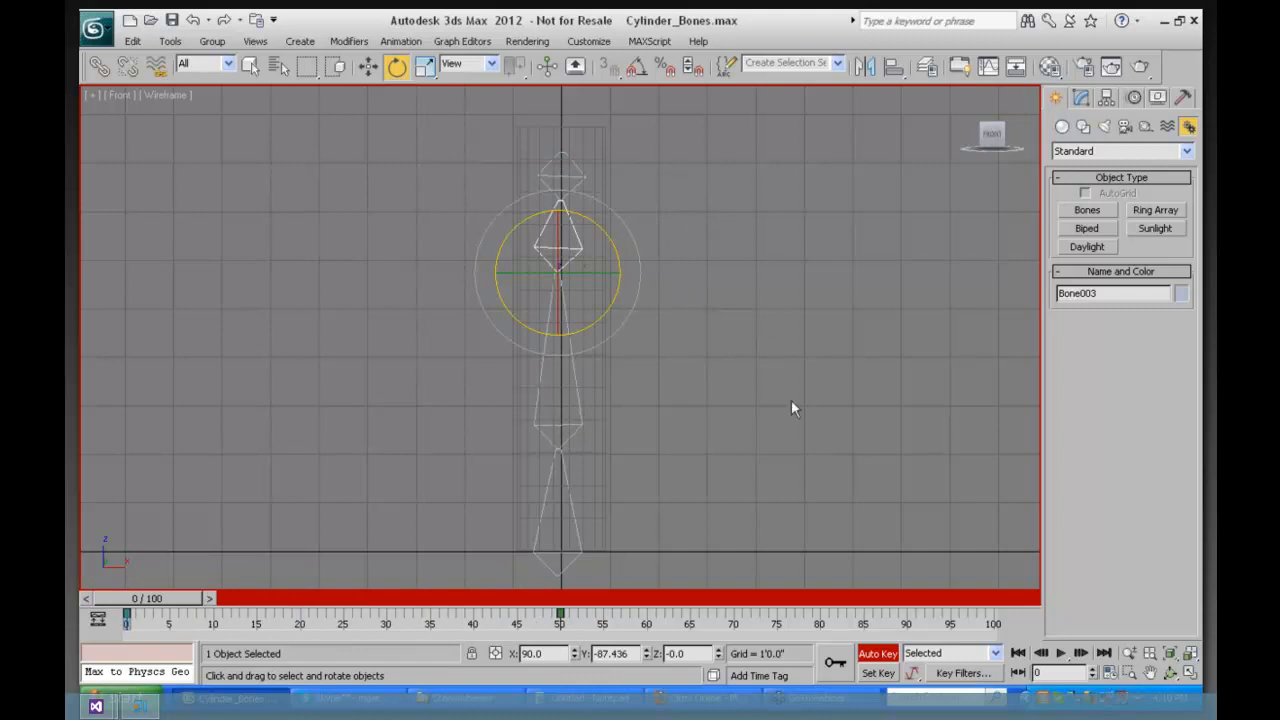
pyautogui.click(877, 653)
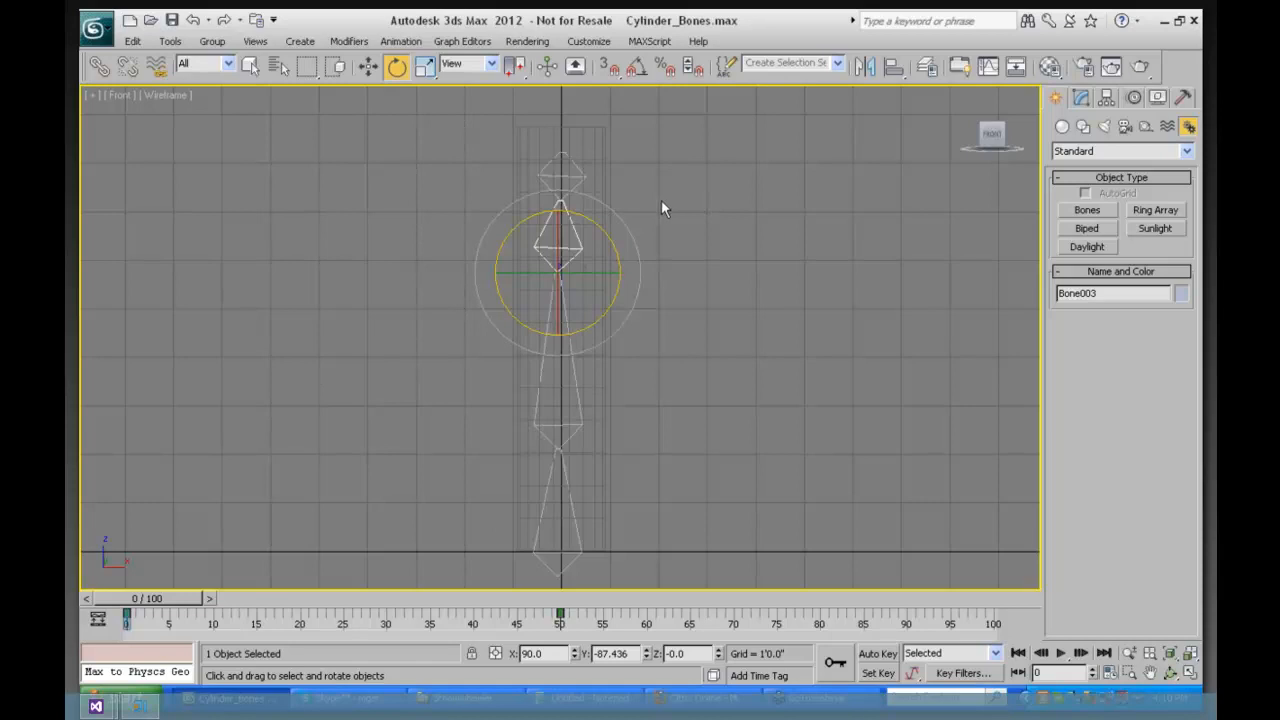
# Step: Select the cylinder and apply a Skin modifier to it
pyautogui.click(591, 148)
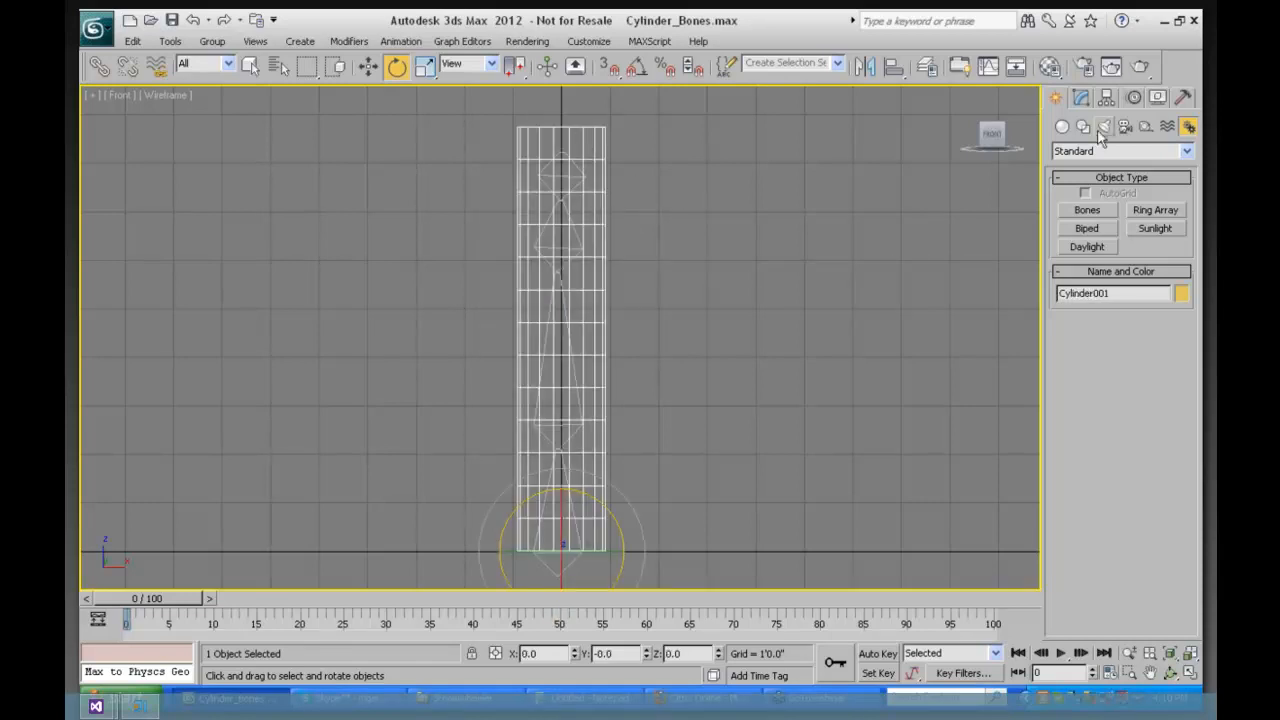
pyautogui.click(1081, 97)
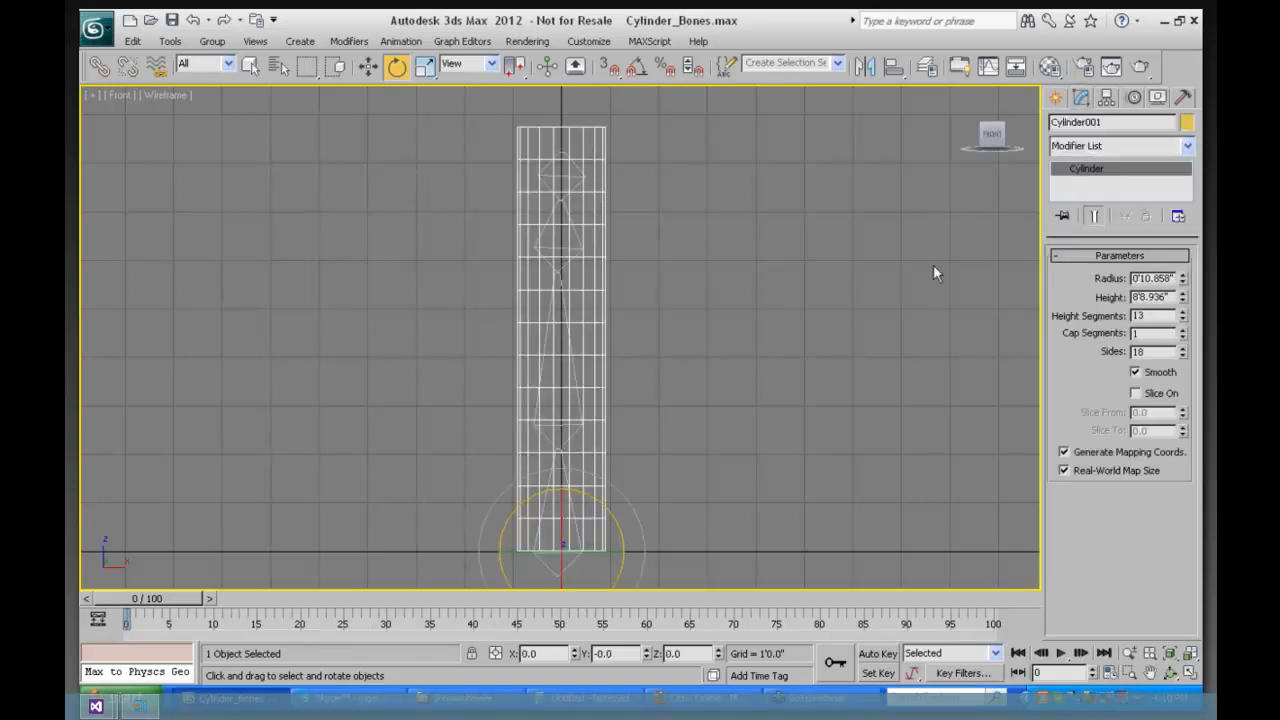
pyautogui.click(1187, 146)
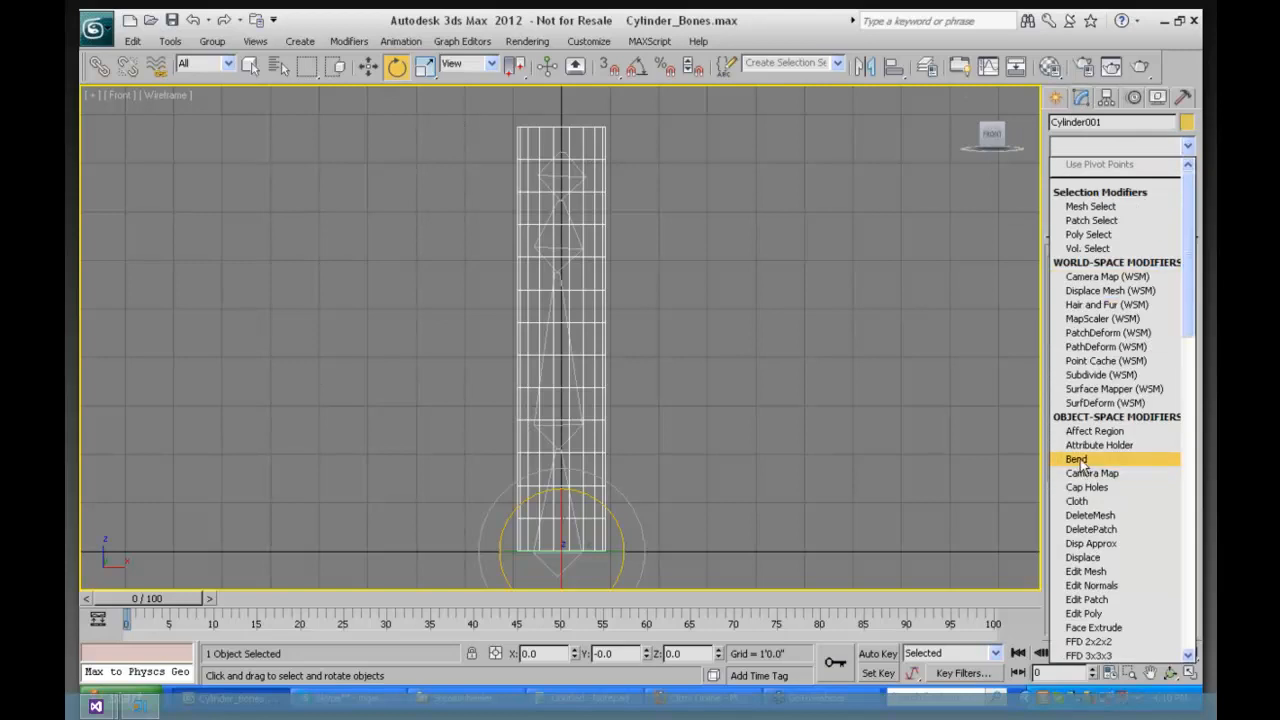
pyautogui.press('s')
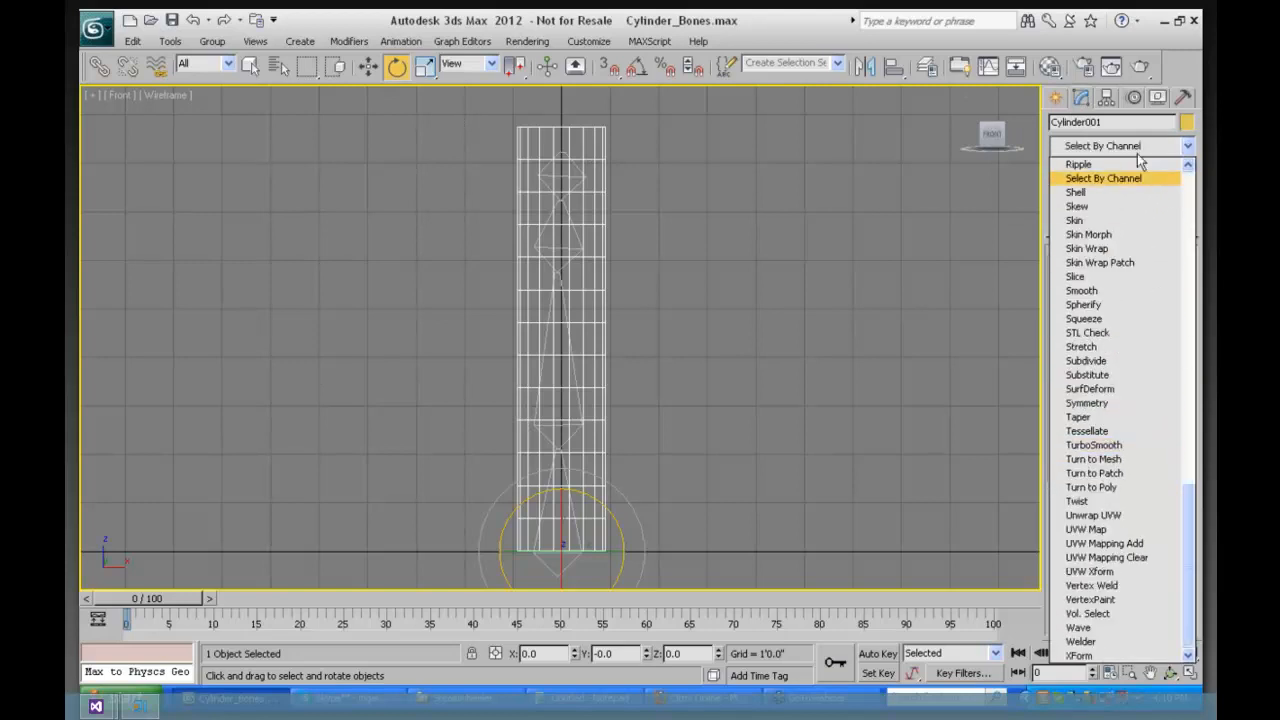
pyautogui.click(1074, 221)
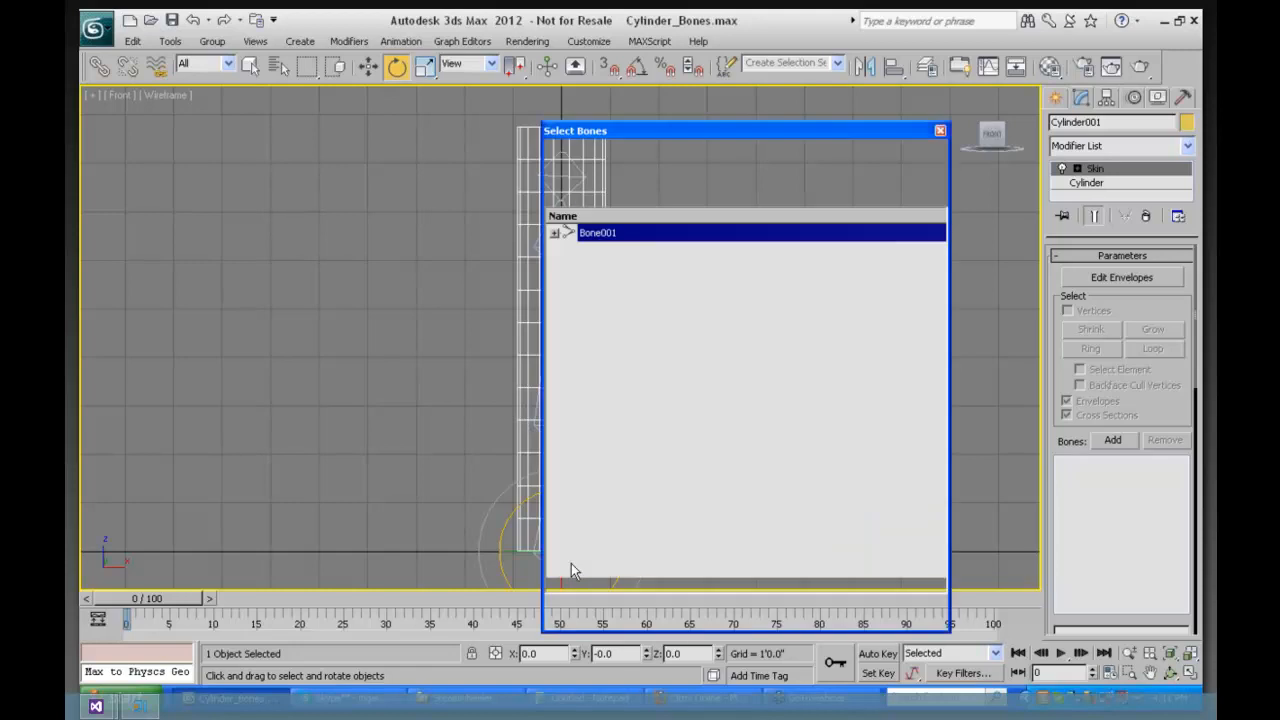
# Step: Add Bone001, Bone002 and Bone003 to the Skin modifier's bone list, leaving out Bone004
pyautogui.moveTo(633, 136); pyautogui.dragTo(197, 121)
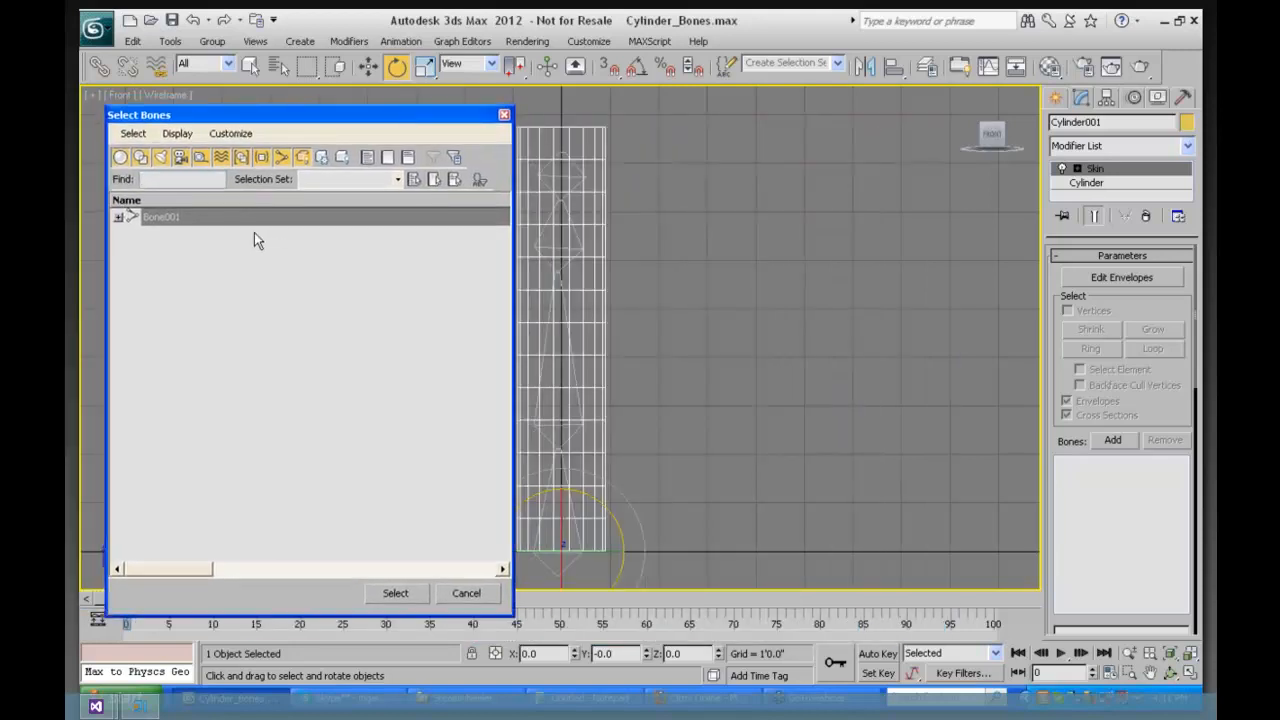
pyautogui.click(177, 134)
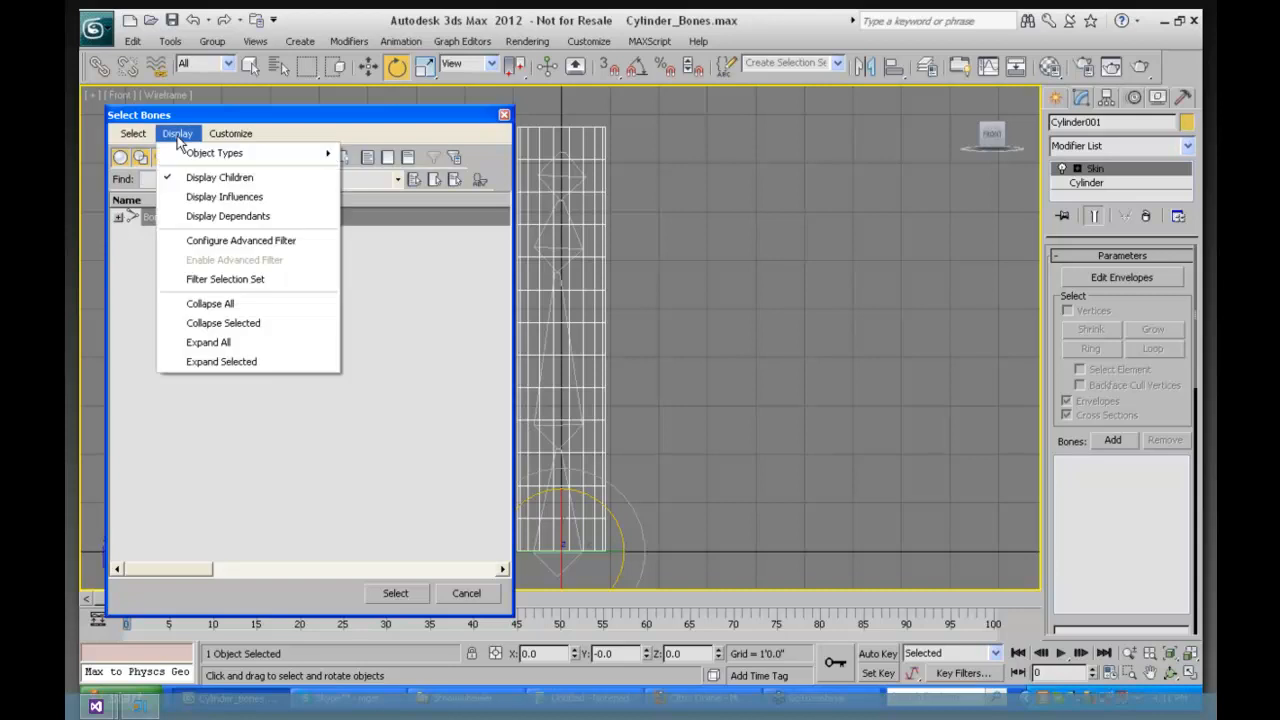
pyautogui.click(329, 130)
pyautogui.click(117, 217)
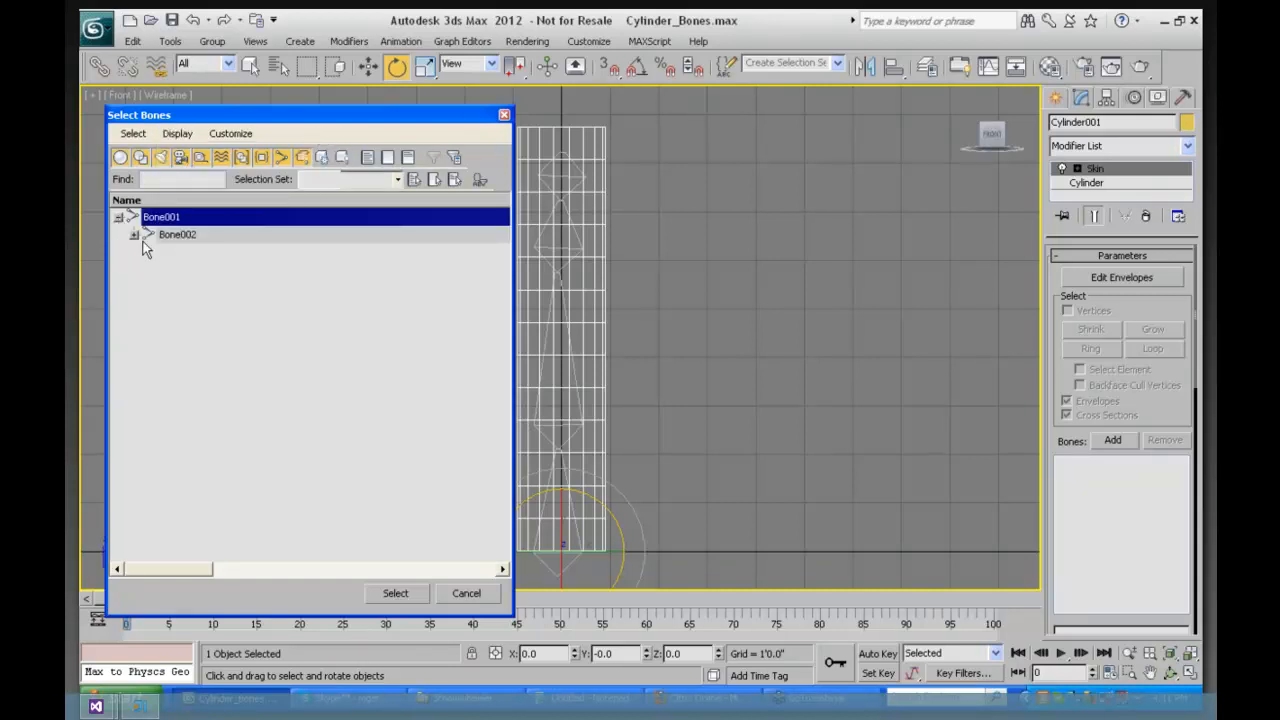
pyautogui.click(133, 234)
pyautogui.click(149, 252)
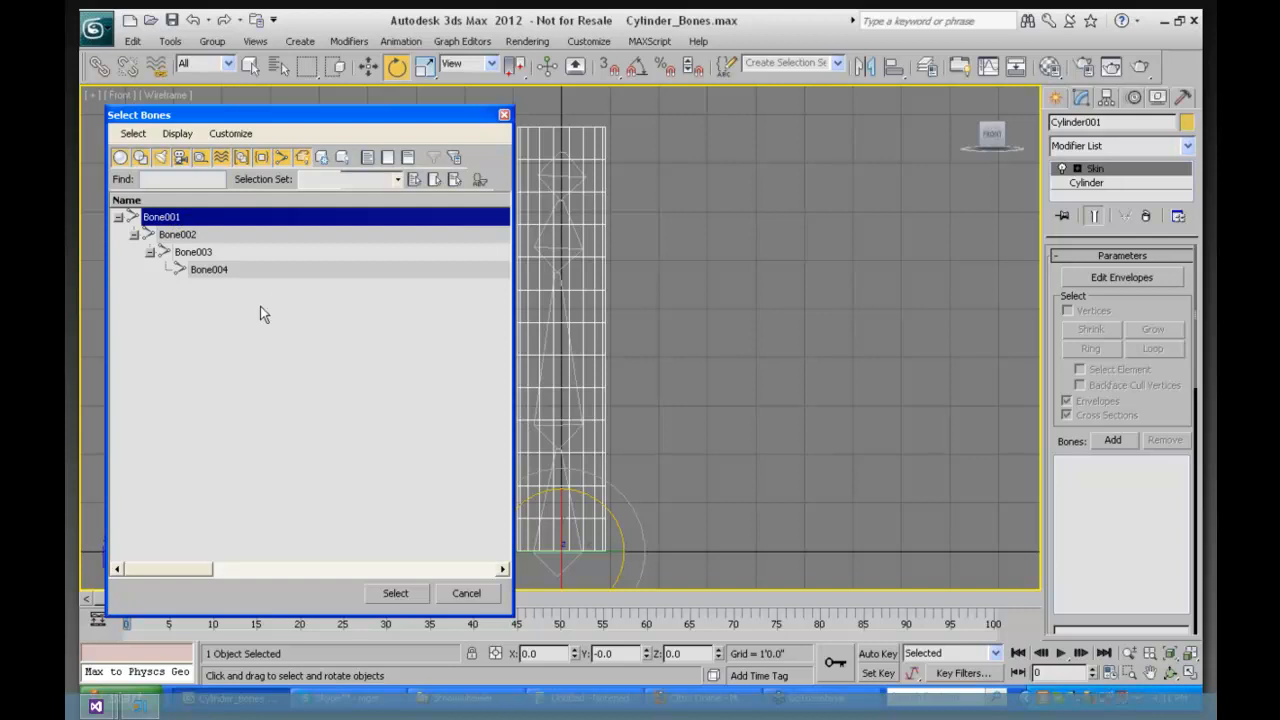
pyautogui.keyDown('ctrl'); pyautogui.click(179, 240); pyautogui.keyUp('ctrl')
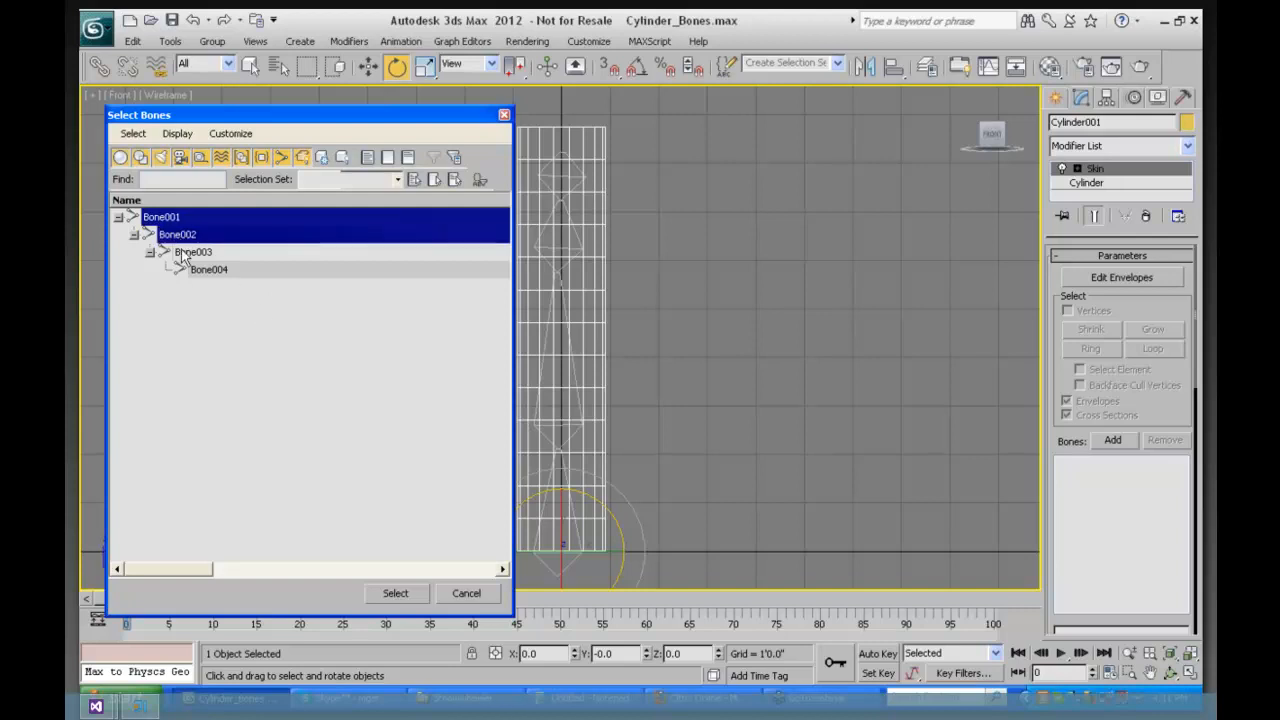
pyautogui.keyDown('ctrl'); pyautogui.click(186, 252); pyautogui.keyUp('ctrl')
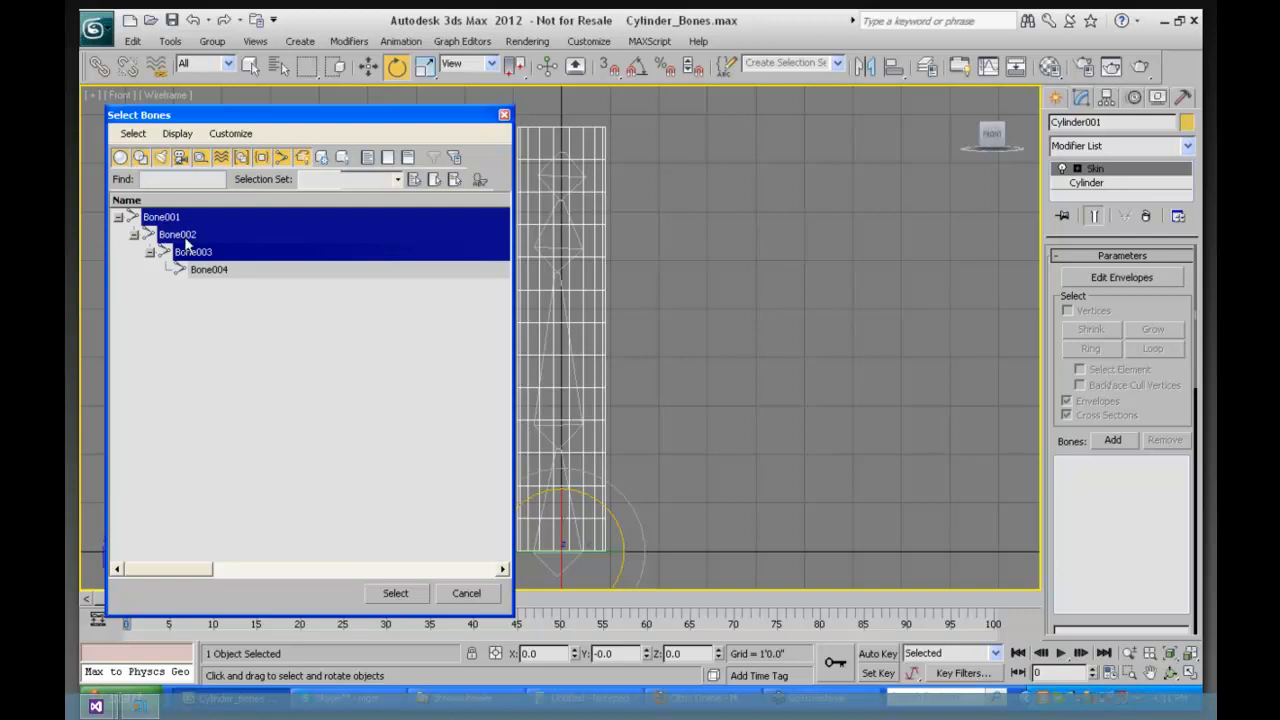
pyautogui.click(396, 593)
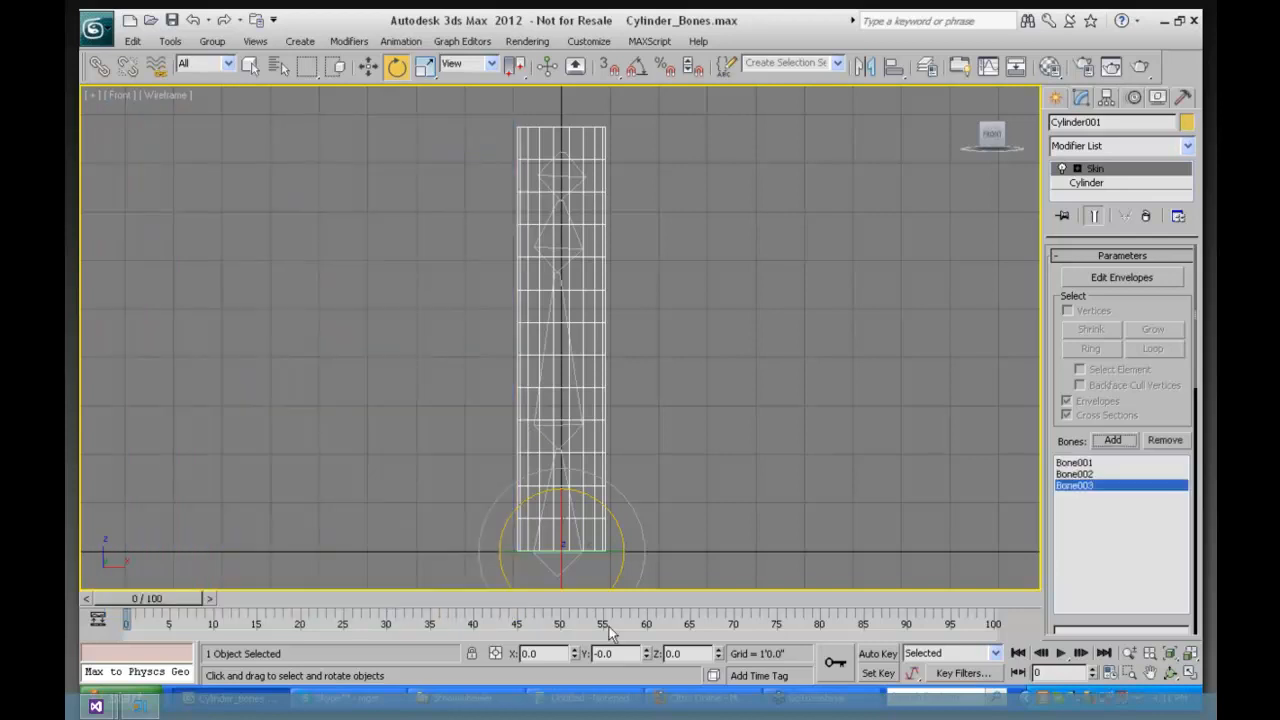
# Step: Turn on envelope editing and examine the envelopes of Bone003, Bone002 and Bone001 in turn
pyautogui.moveTo(1051, 368)
pyautogui.mouseDown()
pyautogui.moveTo(1049, 341)
pyautogui.moveTo(1050, 375)
pyautogui.mouseUp()
pyautogui.moveTo(1052, 338); pyautogui.dragTo(1038, 374)
pyautogui.click(1110, 277)
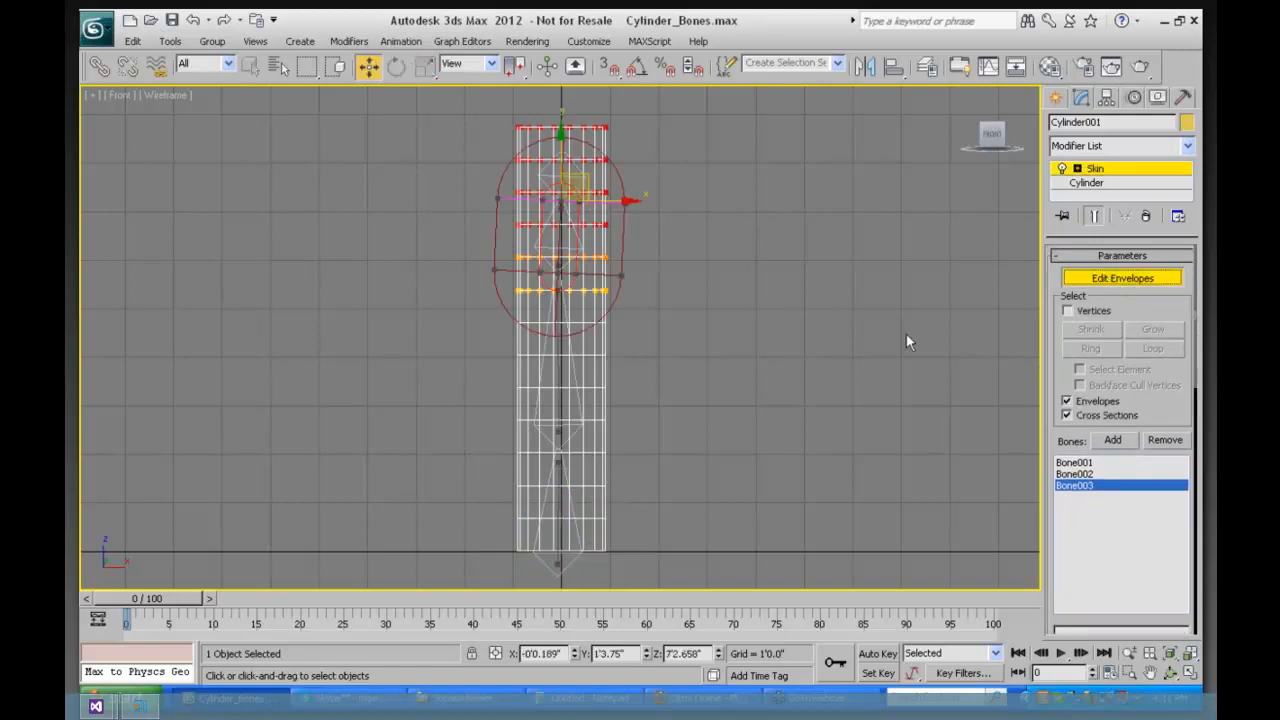
pyautogui.click(1076, 475)
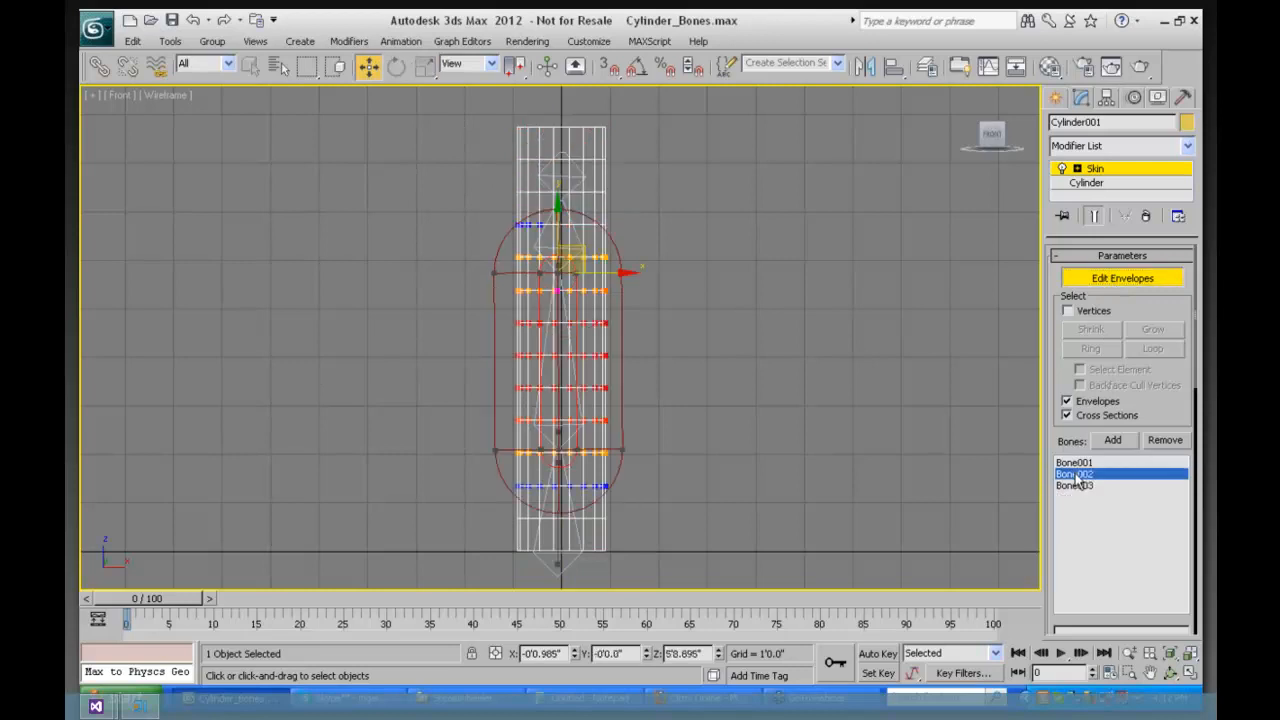
pyautogui.click(1078, 464)
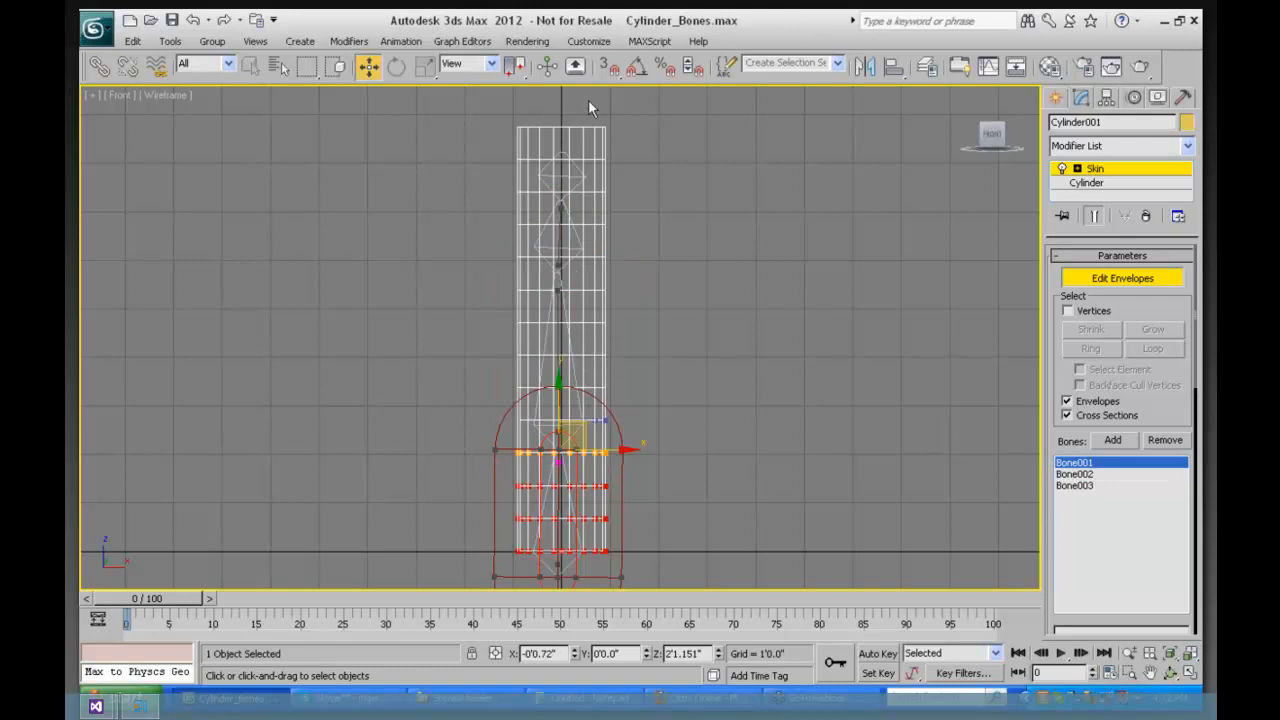
# Step: Go back to the base Cylinder parameters and increase the height to 10'2.775"
pyautogui.click(1087, 183)
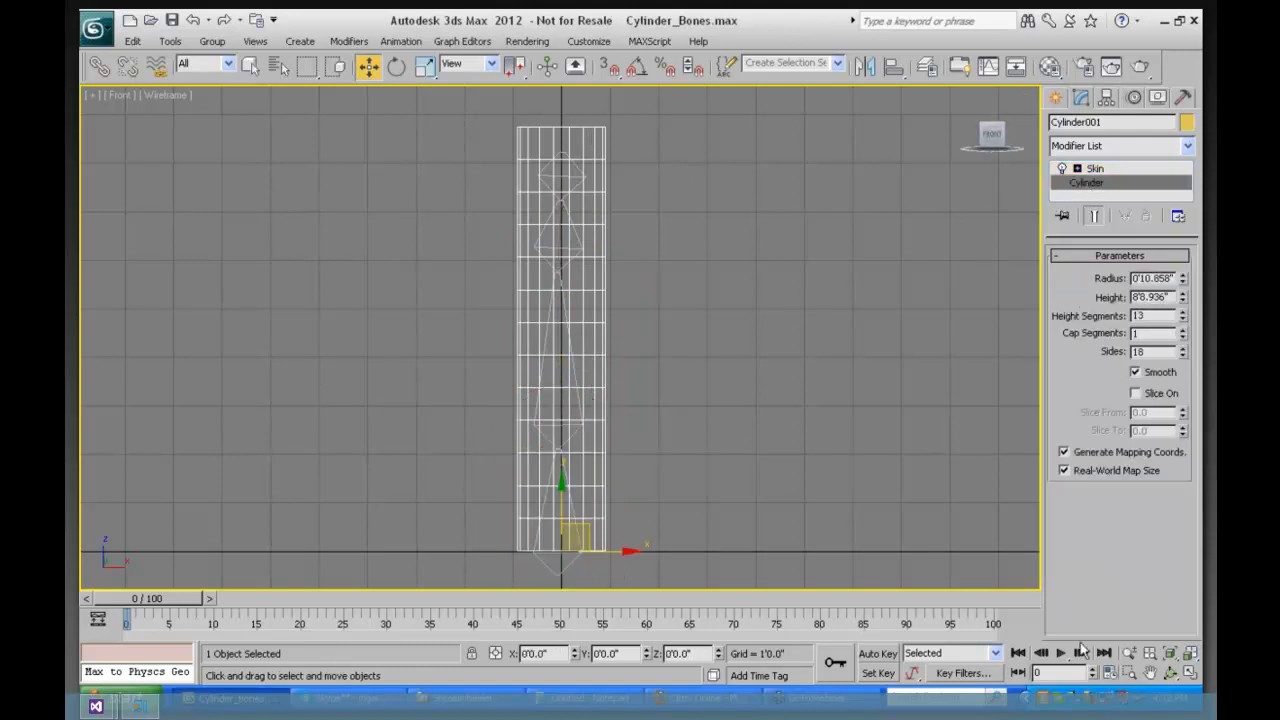
pyautogui.click(1129, 655)
pyautogui.moveTo(692, 325); pyautogui.dragTo(690, 352)
pyautogui.moveTo(1182, 297); pyautogui.dragTo(1183, 272)
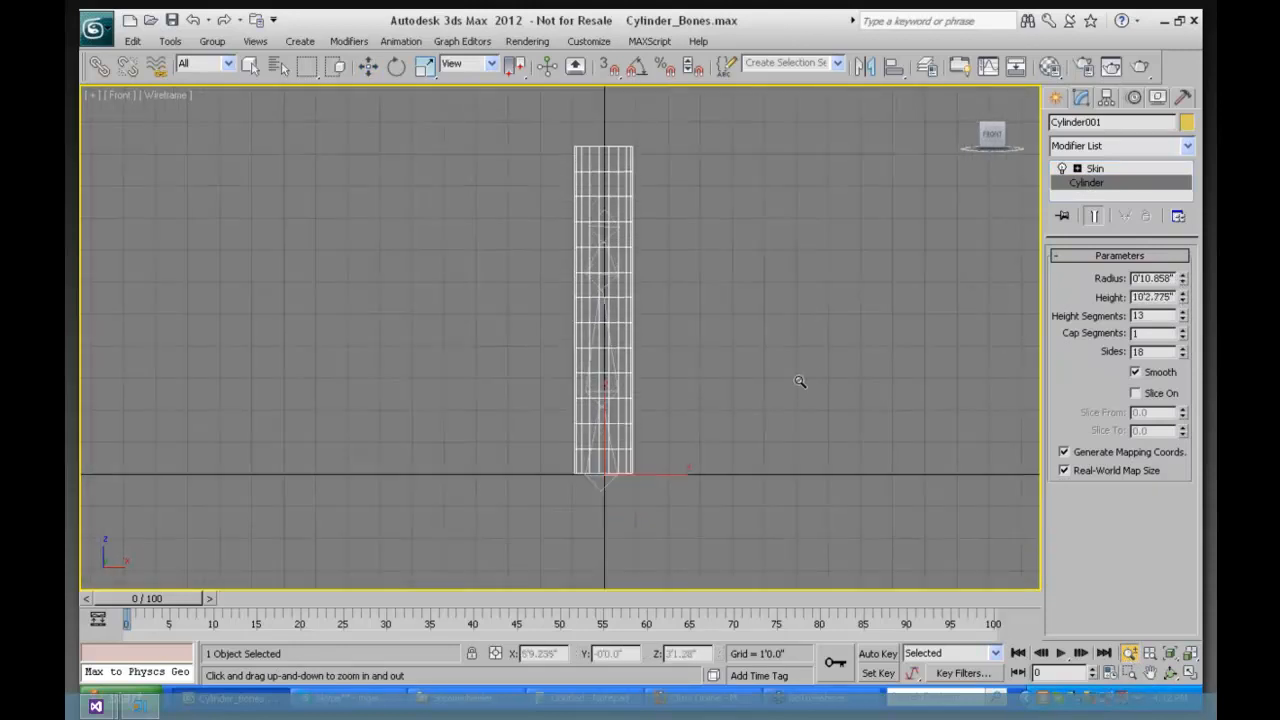
# Step: Return to the Skin modifier, examine each bone's envelope on the taller cylinder and scrub the animation
pyautogui.click(1093, 169)
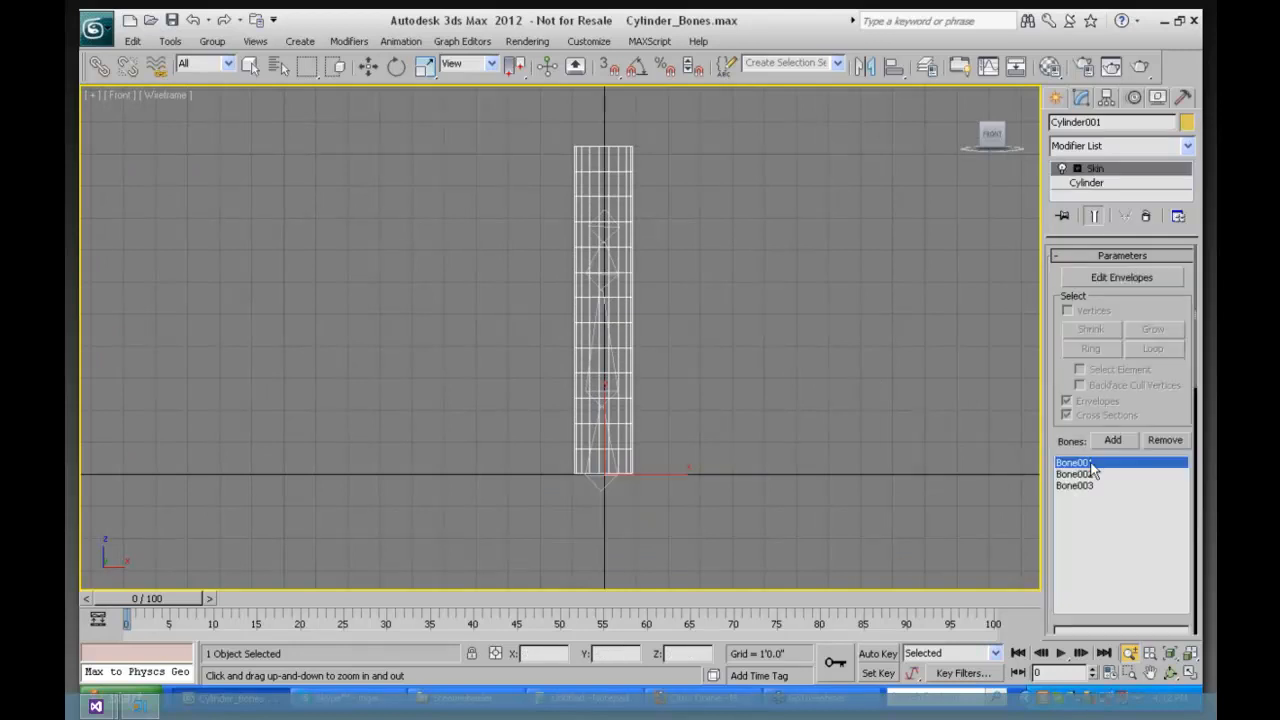
pyautogui.click(1073, 474)
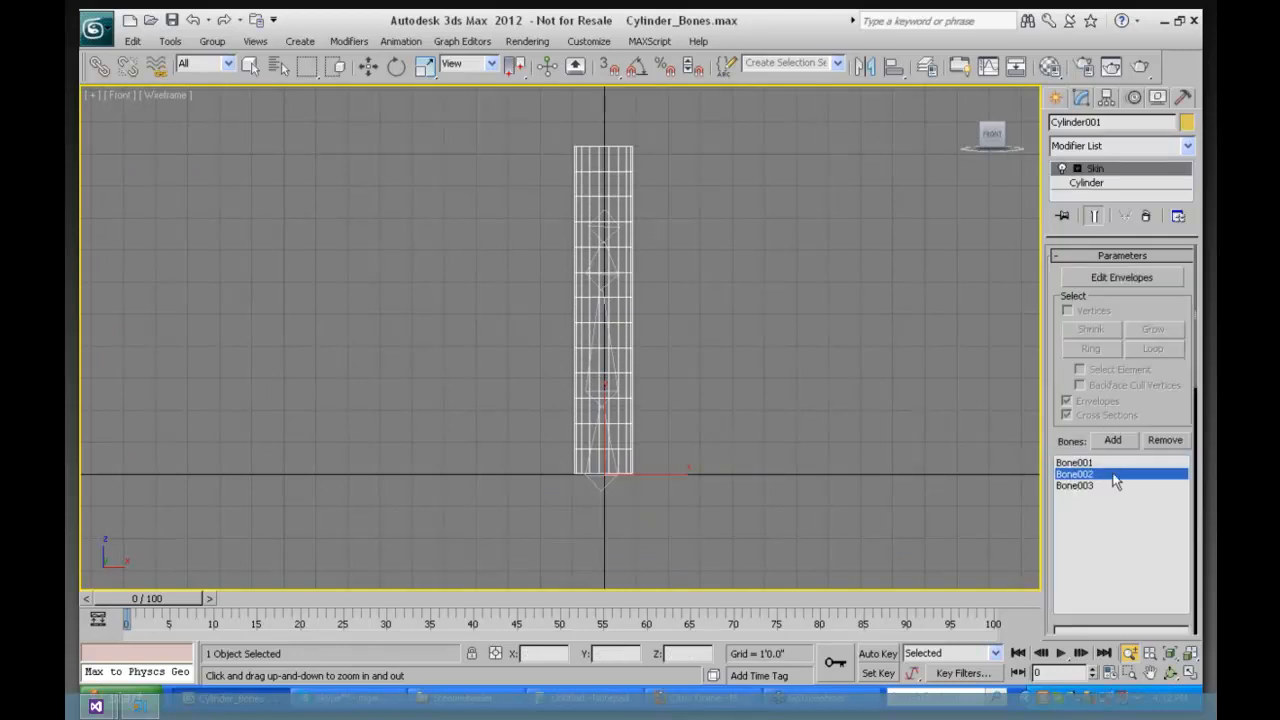
pyautogui.click(1121, 279)
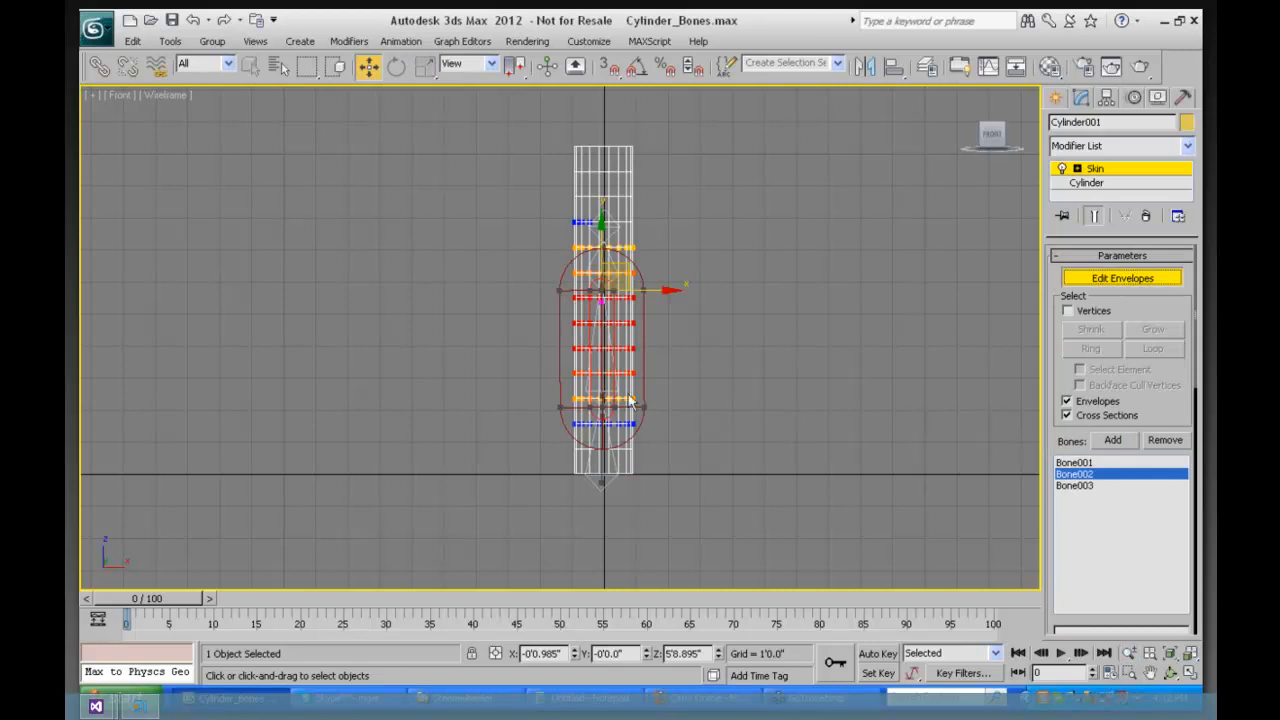
pyautogui.click(1070, 486)
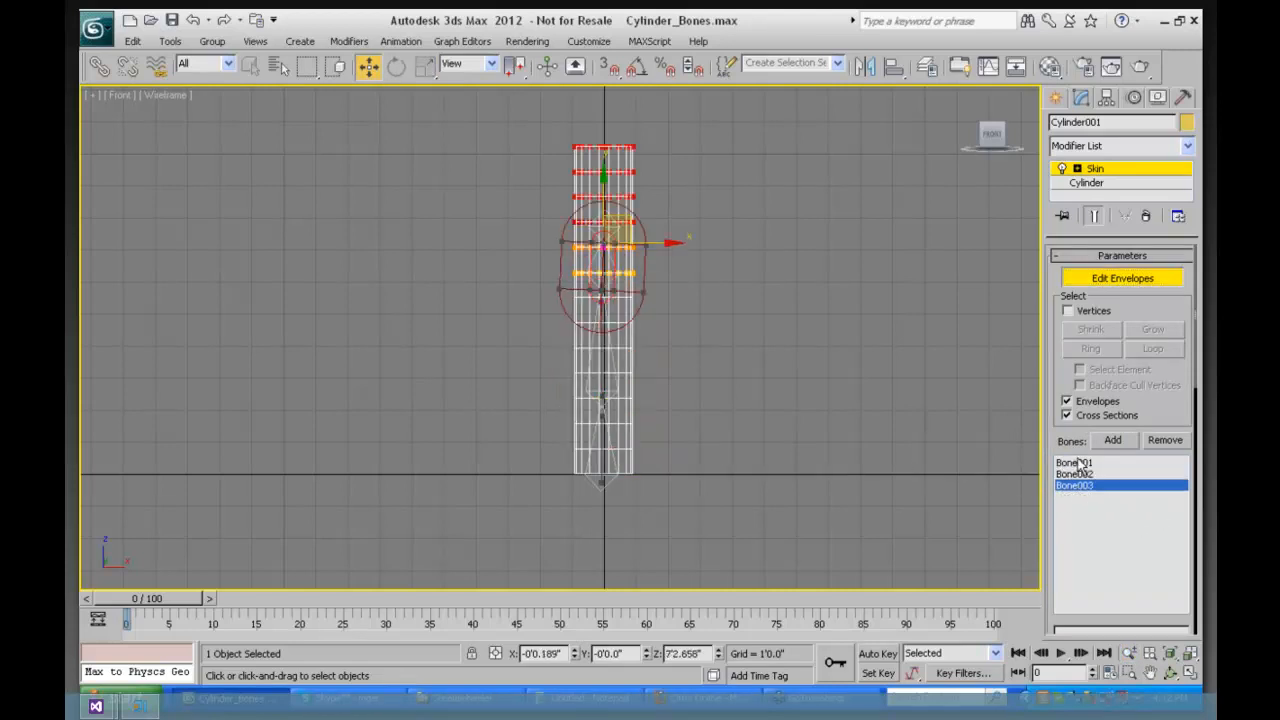
pyautogui.click(1074, 464)
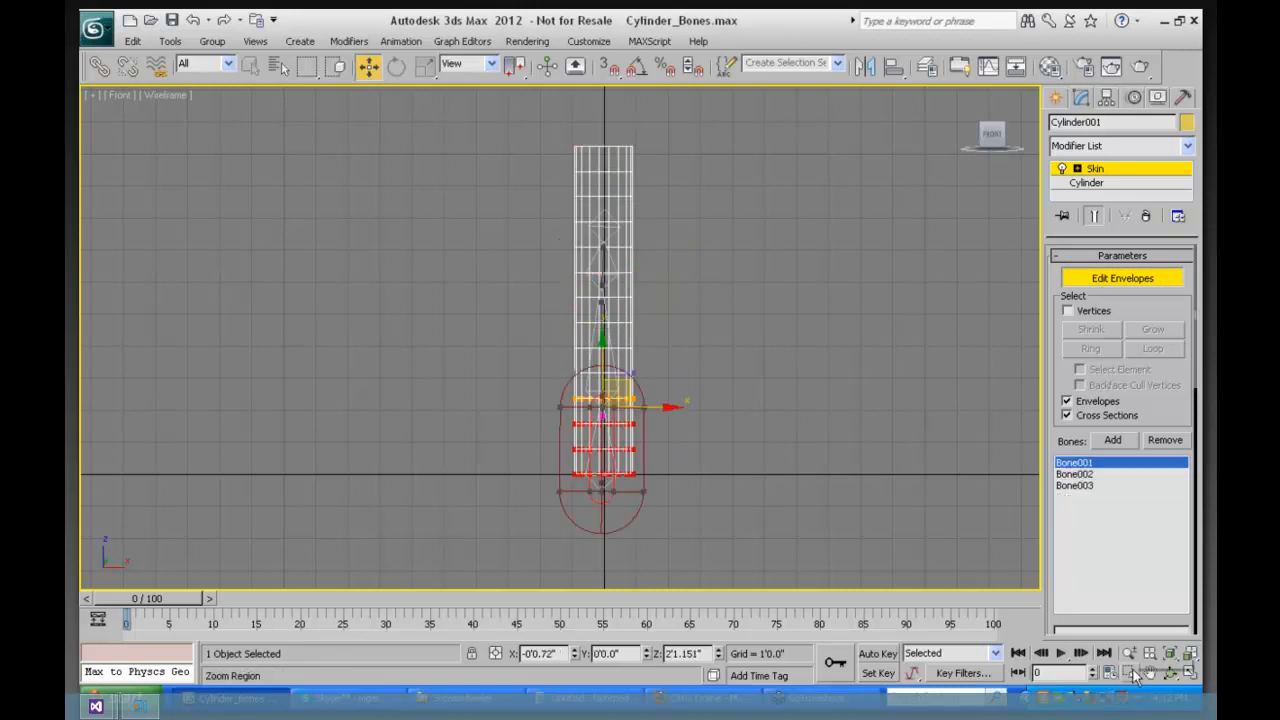
pyautogui.moveTo(145, 600); pyautogui.dragTo(90, 602)
pyautogui.press('w')
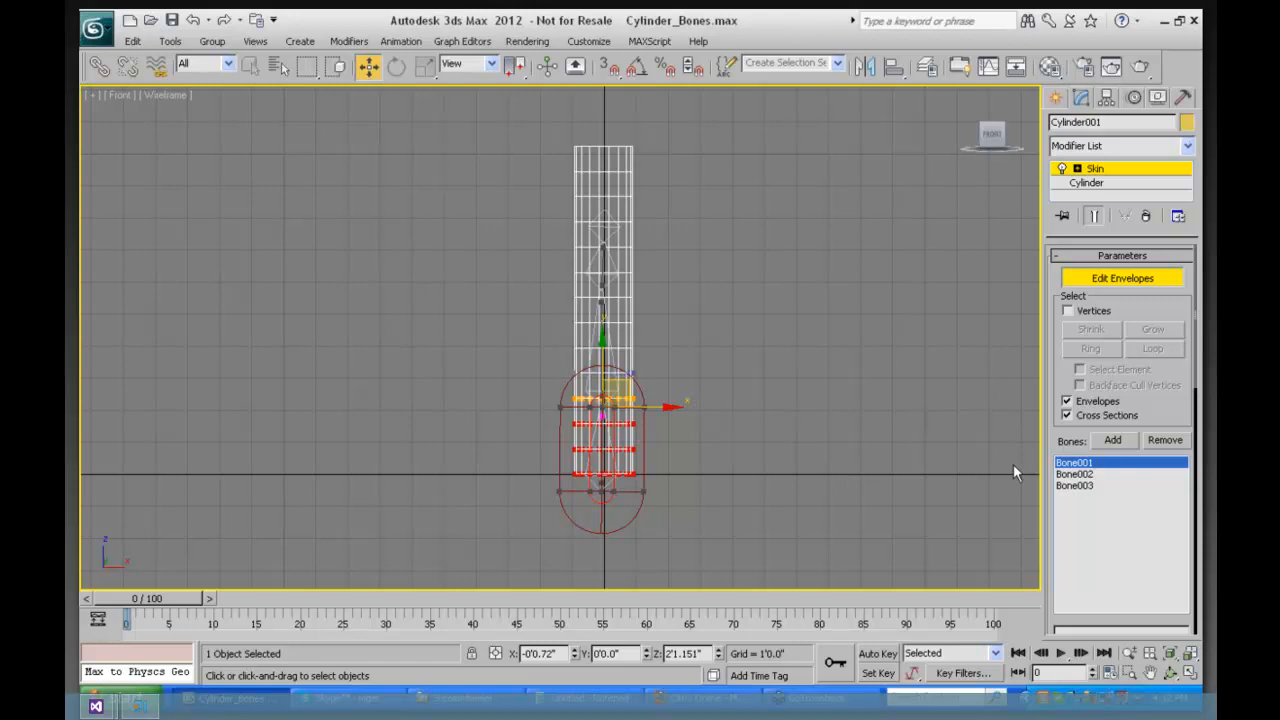
# Step: Remove Bone003 from the Skin modifier's bone list and scrub the timeline to check the deformation
pyautogui.click(1082, 486)
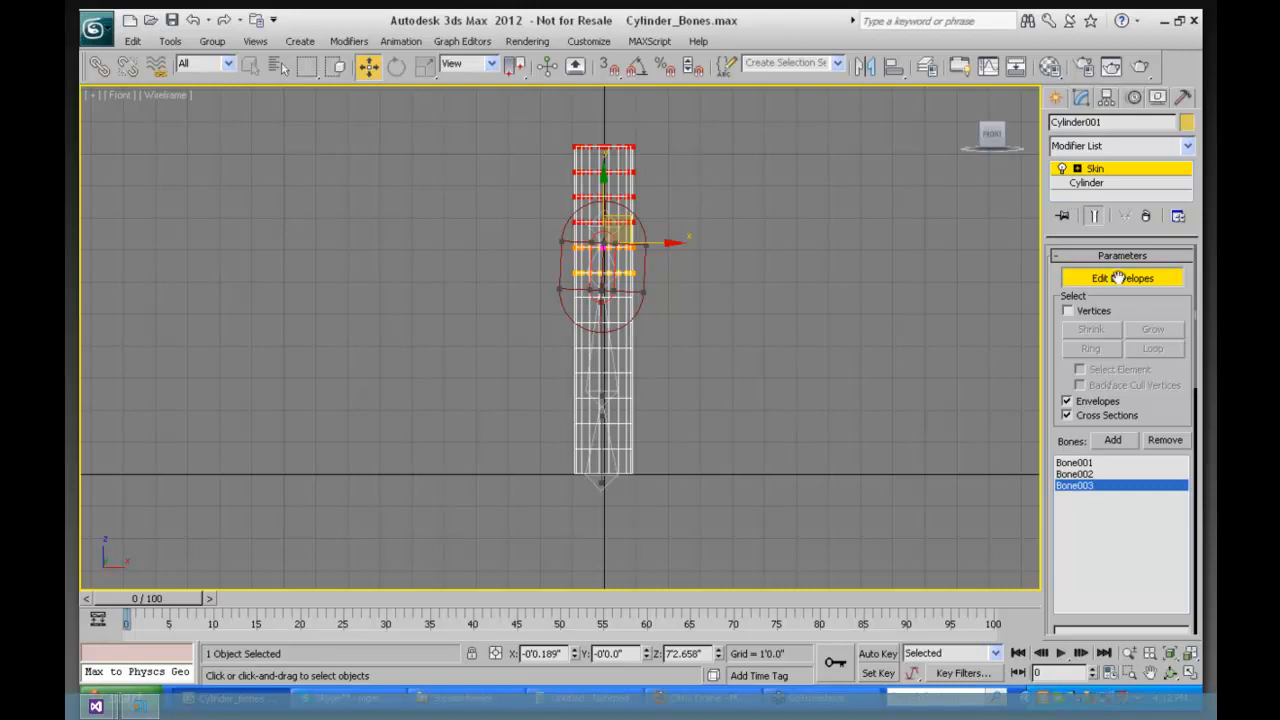
pyautogui.click(1164, 440)
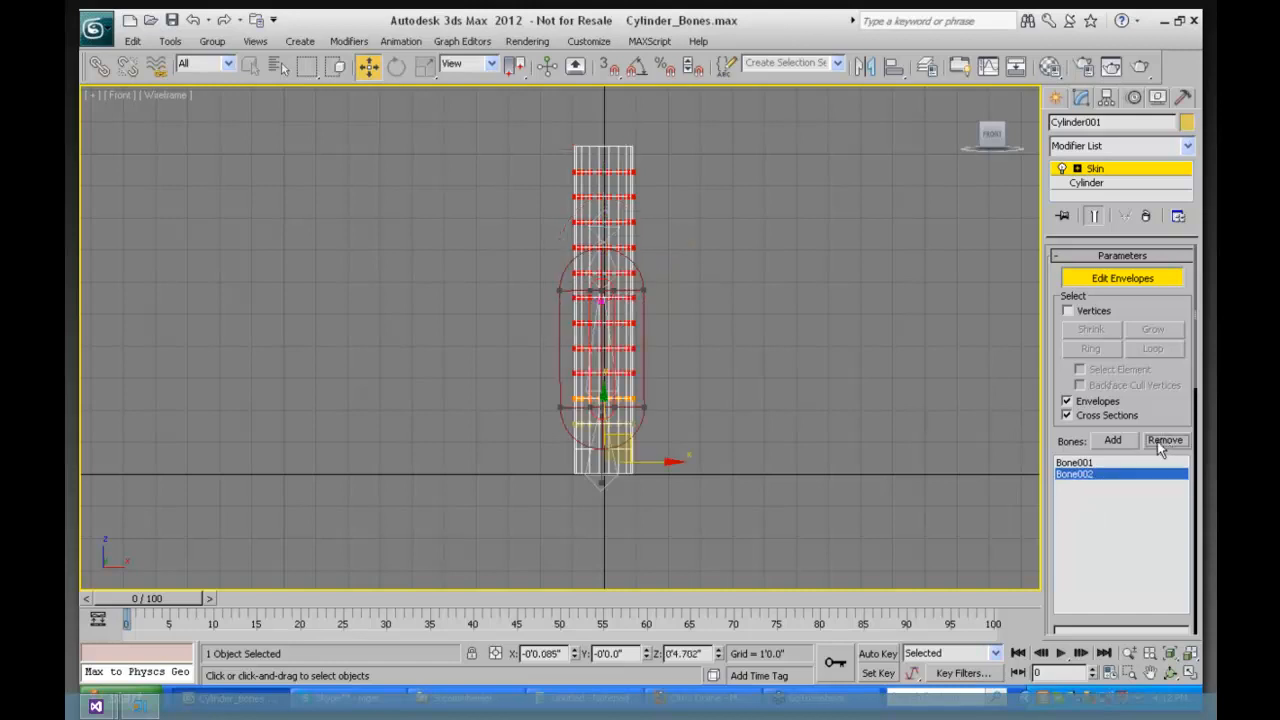
pyautogui.moveTo(168, 598)
pyautogui.mouseDown()
pyautogui.moveTo(380, 624)
pyautogui.moveTo(495, 622)
pyautogui.moveTo(290, 622)
pyautogui.moveTo(80, 562)
pyautogui.moveTo(208, 595)
pyautogui.moveTo(152, 584)
pyautogui.mouseUp()
pyautogui.moveTo(175, 596); pyautogui.dragTo(242, 596)
pyautogui.press('Home')
pyautogui.press('w')
# Step: Move the upper end of Bone002's envelope along the vertical axis, lowering it to a Z of about 4'5.333"
pyautogui.click(1128, 672)
pyautogui.moveTo(523, 217); pyautogui.dragTo(691, 380)
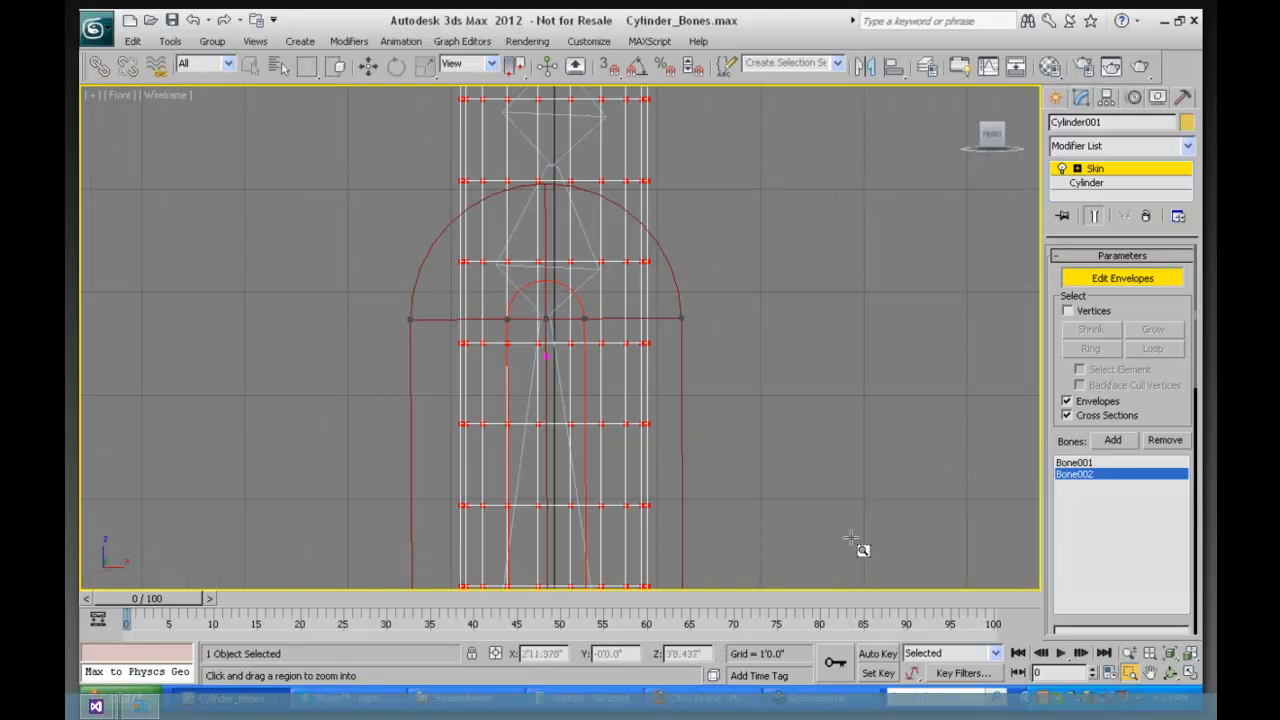
pyautogui.click(1128, 652)
pyautogui.moveTo(609, 337); pyautogui.dragTo(785, 408)
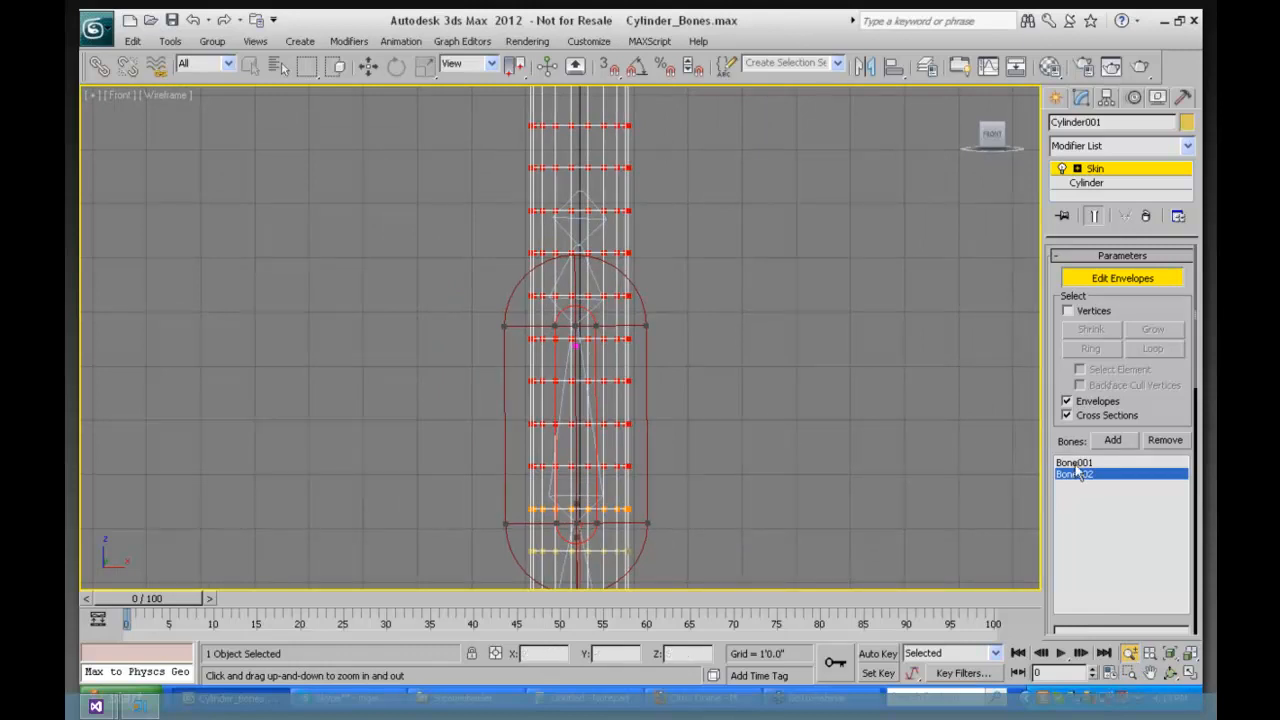
pyautogui.moveTo(1057, 372); pyautogui.dragTo(1063, 247)
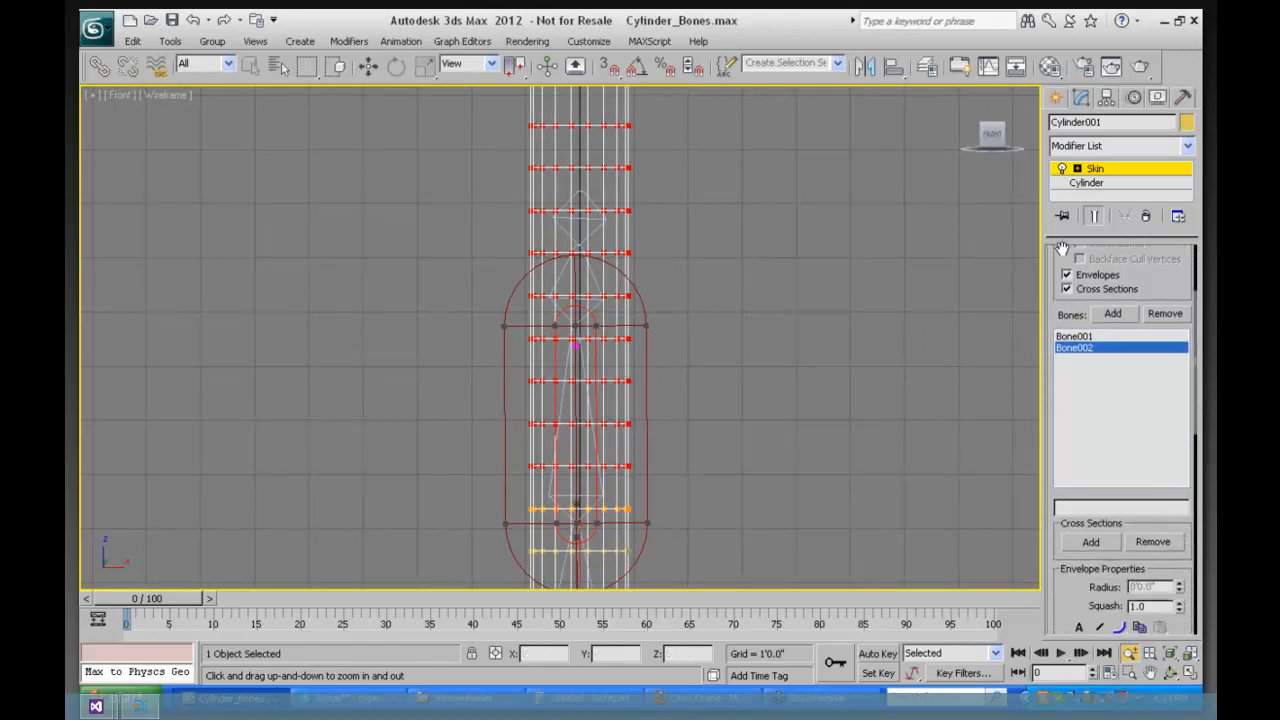
pyautogui.press('w')
pyautogui.click(1129, 672)
pyautogui.moveTo(475, 232); pyautogui.dragTo(680, 409)
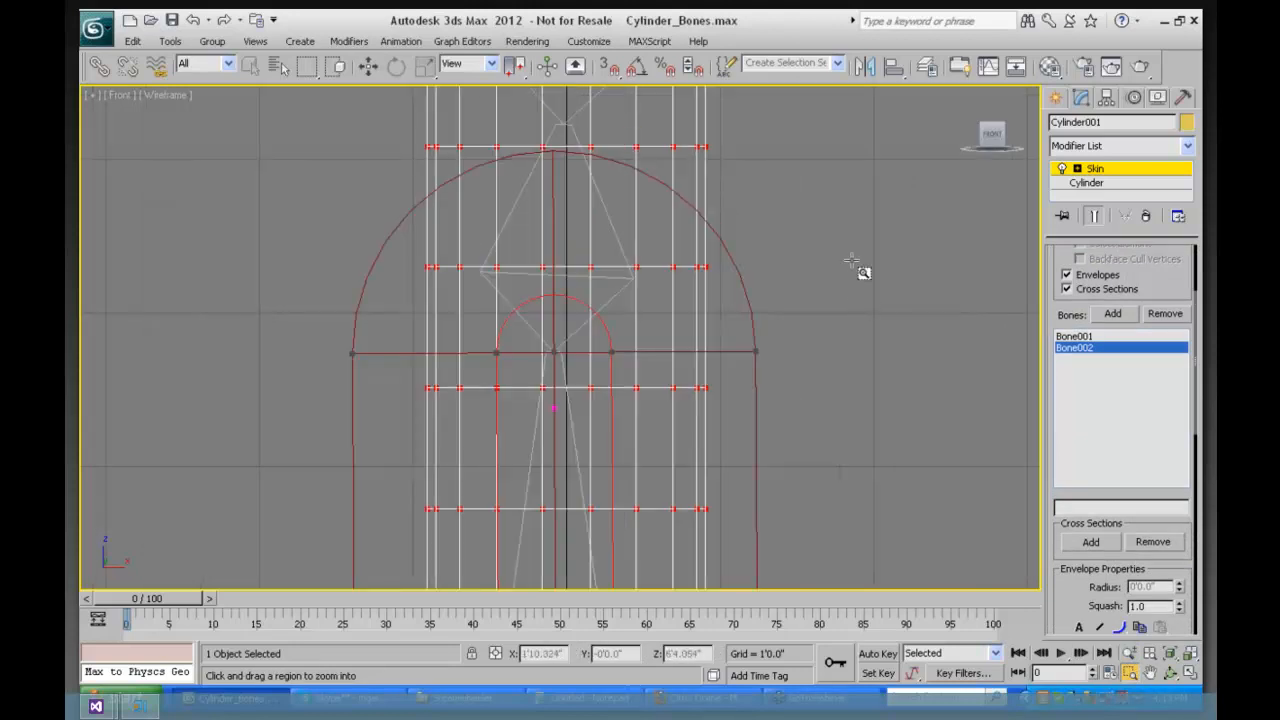
pyautogui.press('w')
pyautogui.click(552, 407)
pyautogui.moveTo(552, 309); pyautogui.dragTo(553, 274)
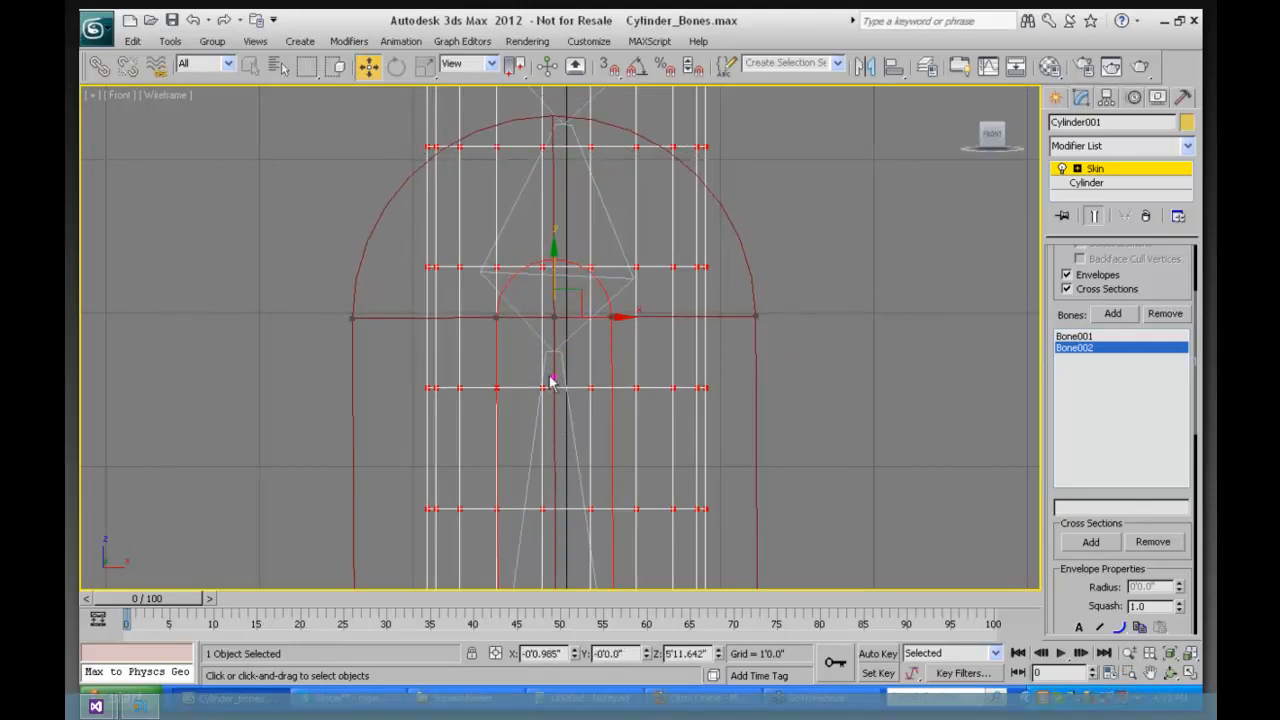
pyautogui.moveTo(554, 270); pyautogui.dragTo(529, 508)
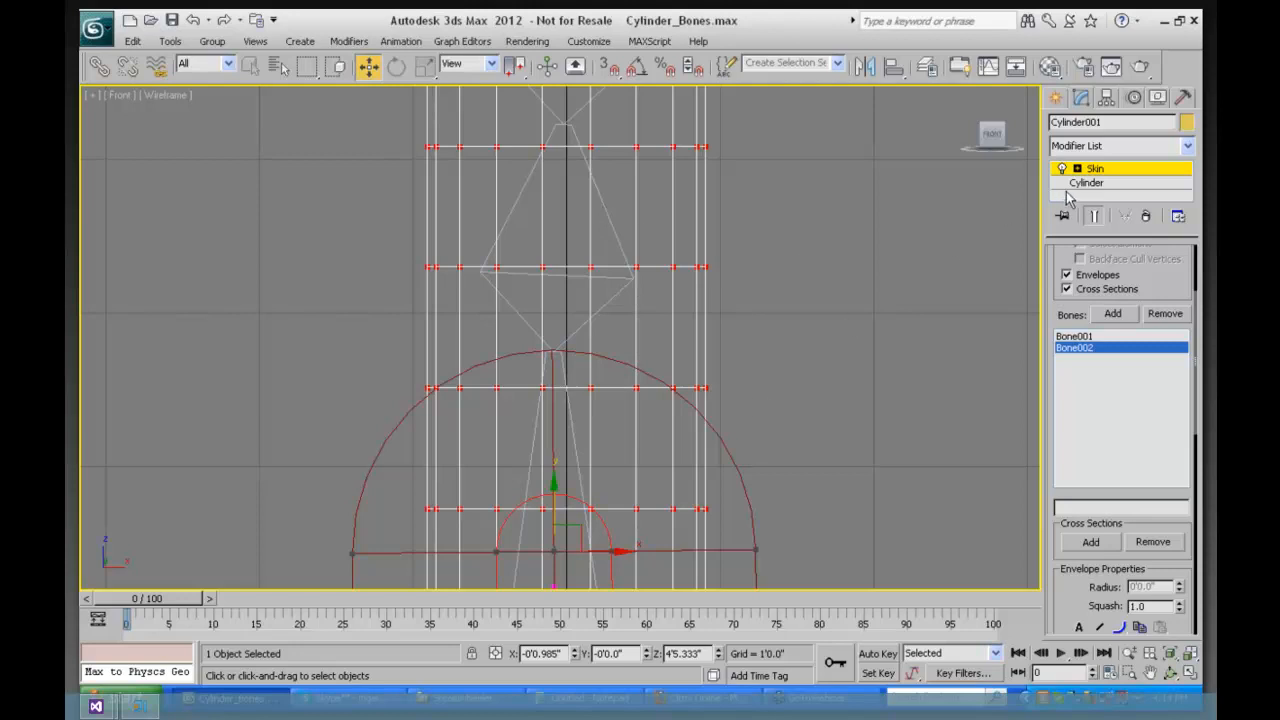
# Step: Add Bone003 back to the Skin modifier's bone list
pyautogui.click(1116, 316)
pyautogui.click(190, 254)
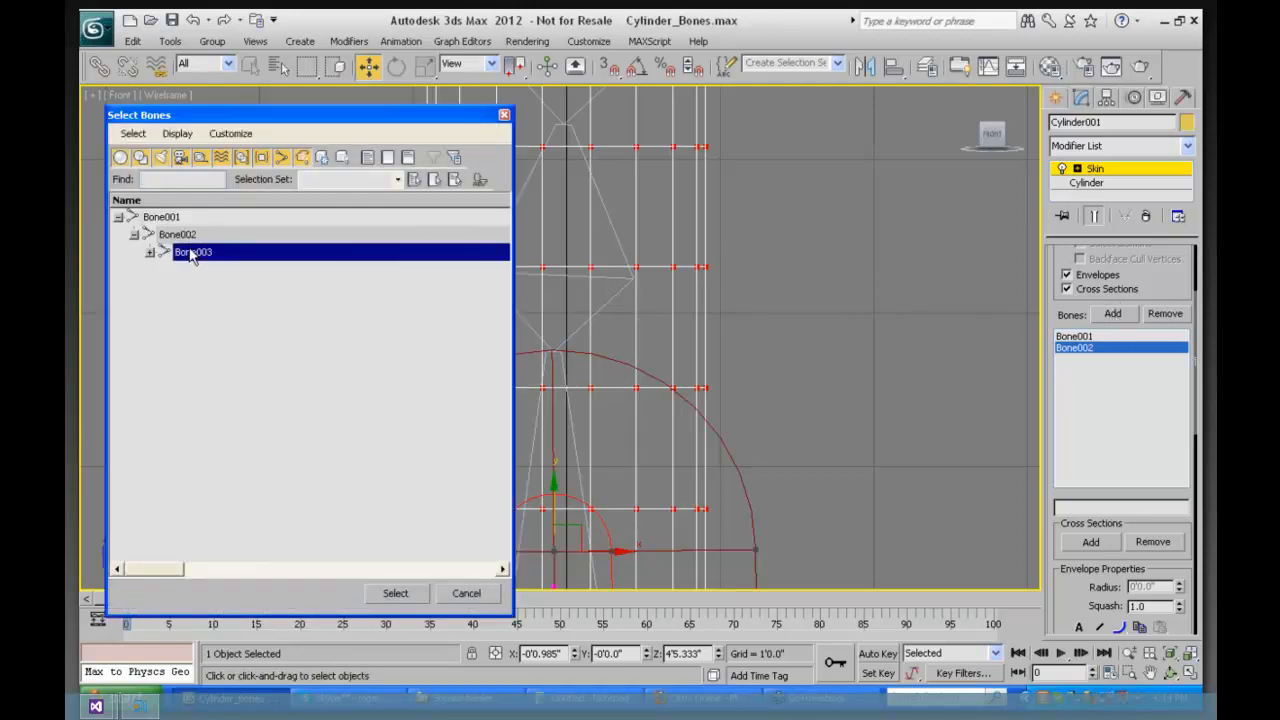
pyautogui.click(395, 594)
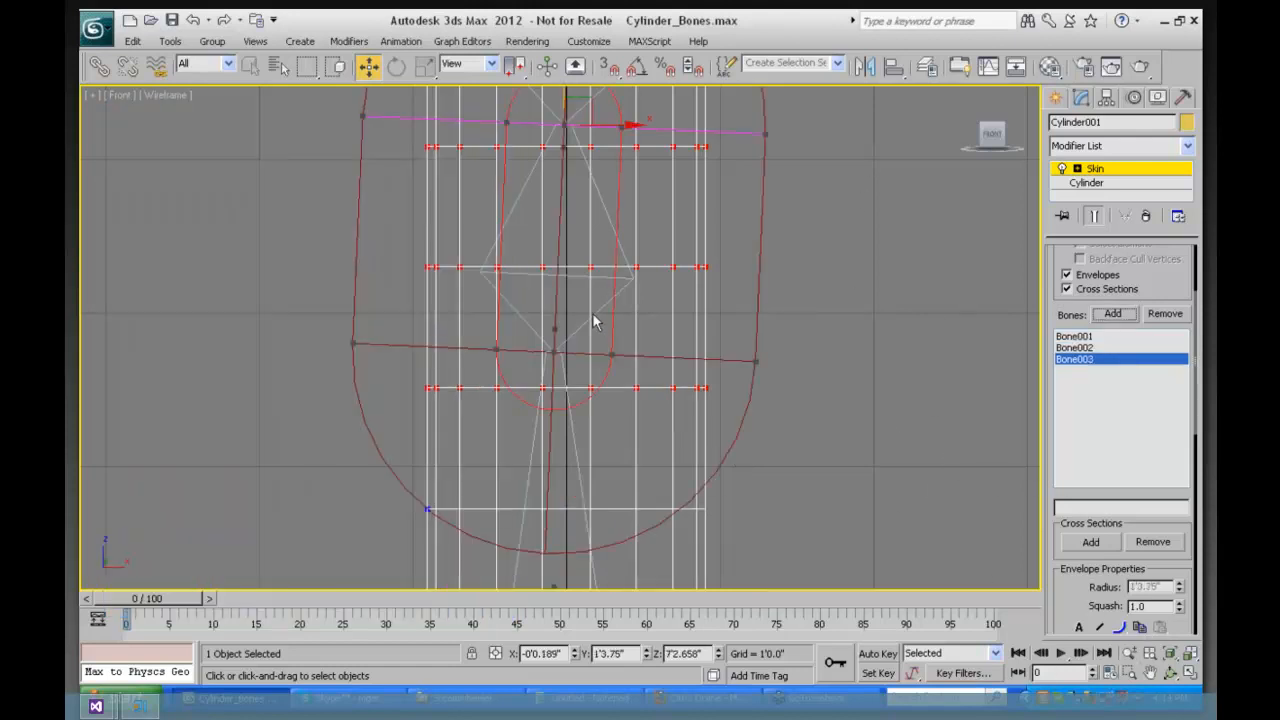
# Step: Raise the upper end of Bone003's envelope toward the top of the cylinder and scrub the timeline to check the deformation
pyautogui.click(1130, 652)
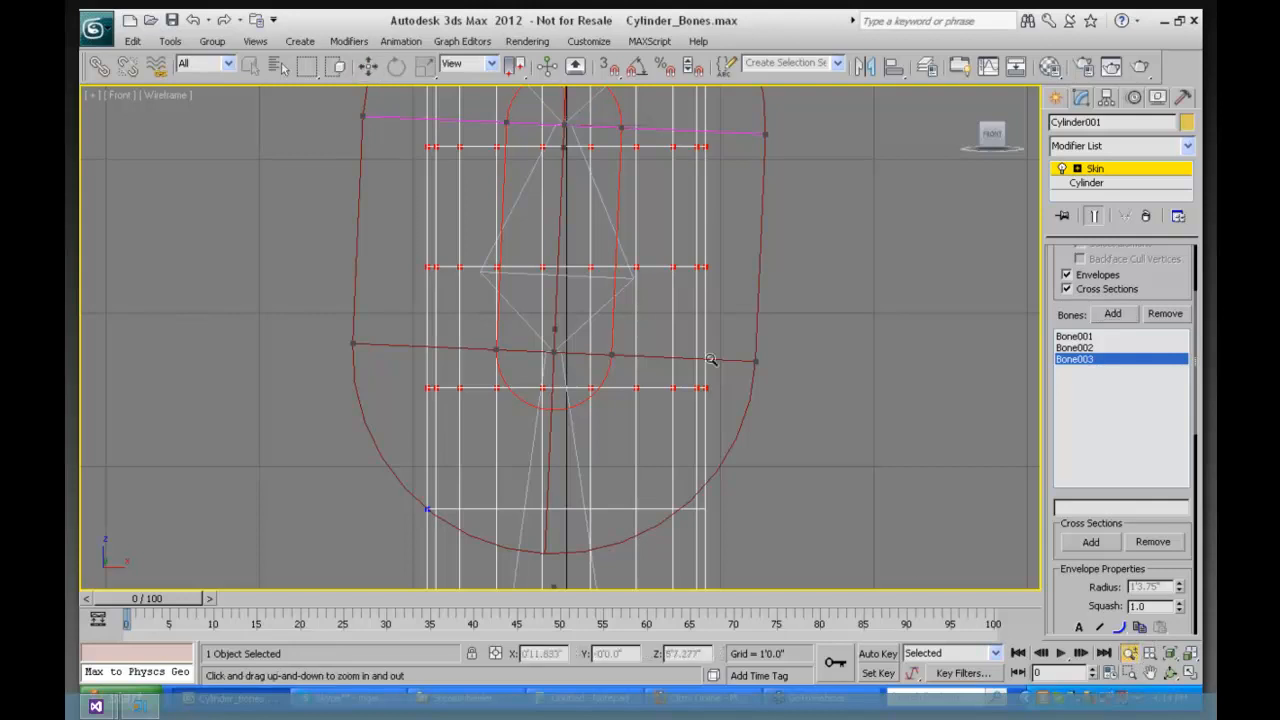
pyautogui.moveTo(660, 232); pyautogui.dragTo(660, 262)
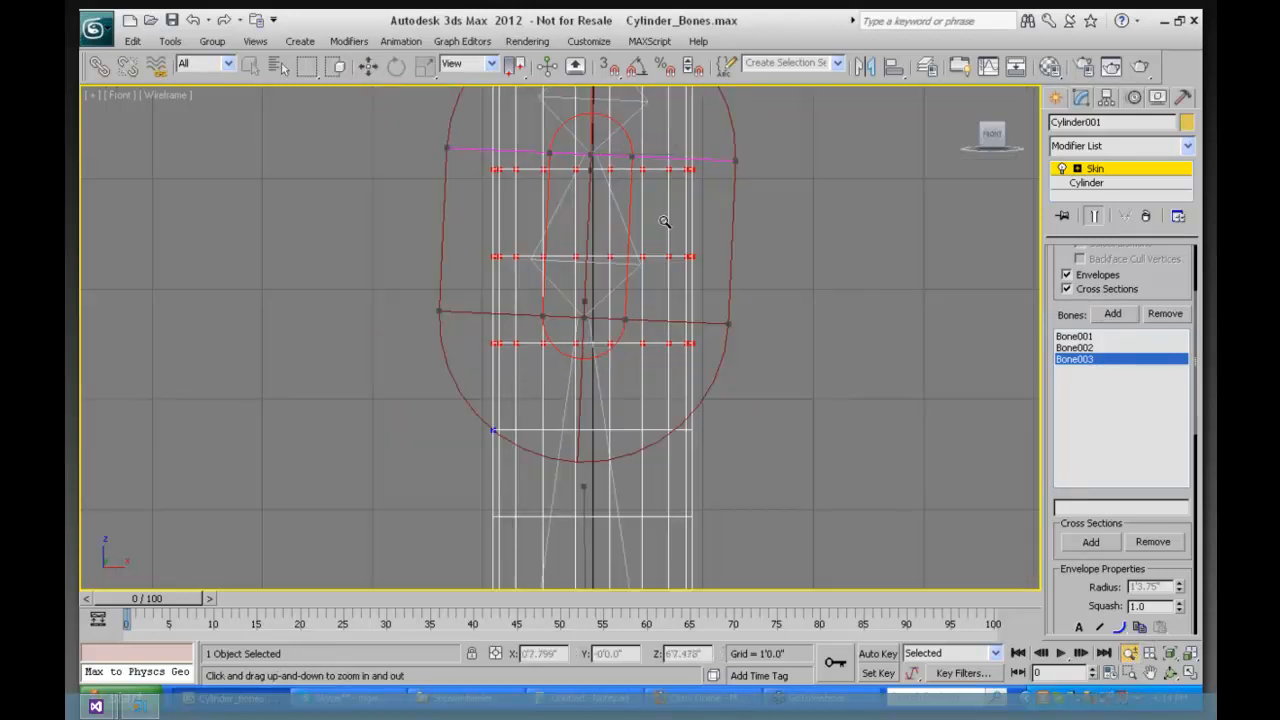
pyautogui.click(1150, 674)
pyautogui.moveTo(537, 160); pyautogui.dragTo(543, 324)
pyautogui.rightClick(545, 323)
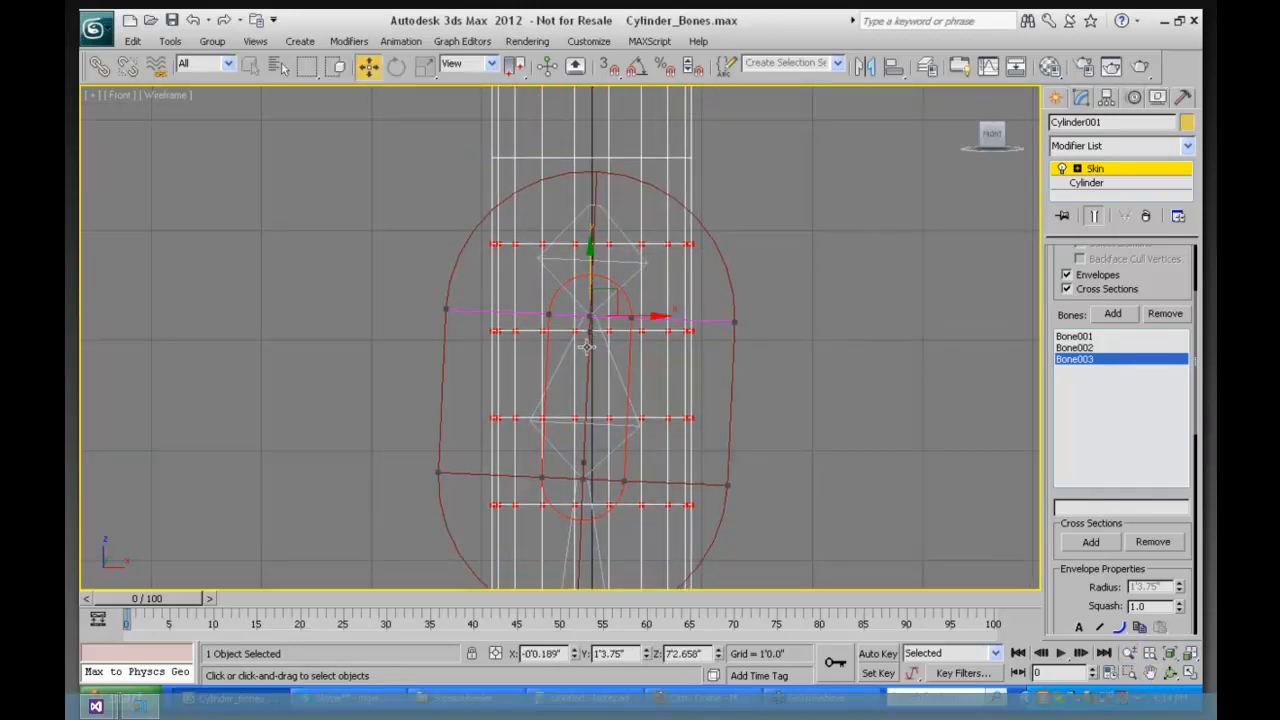
pyautogui.click(590, 331)
pyautogui.moveTo(589, 256); pyautogui.dragTo(589, 189)
pyautogui.click(1128, 653)
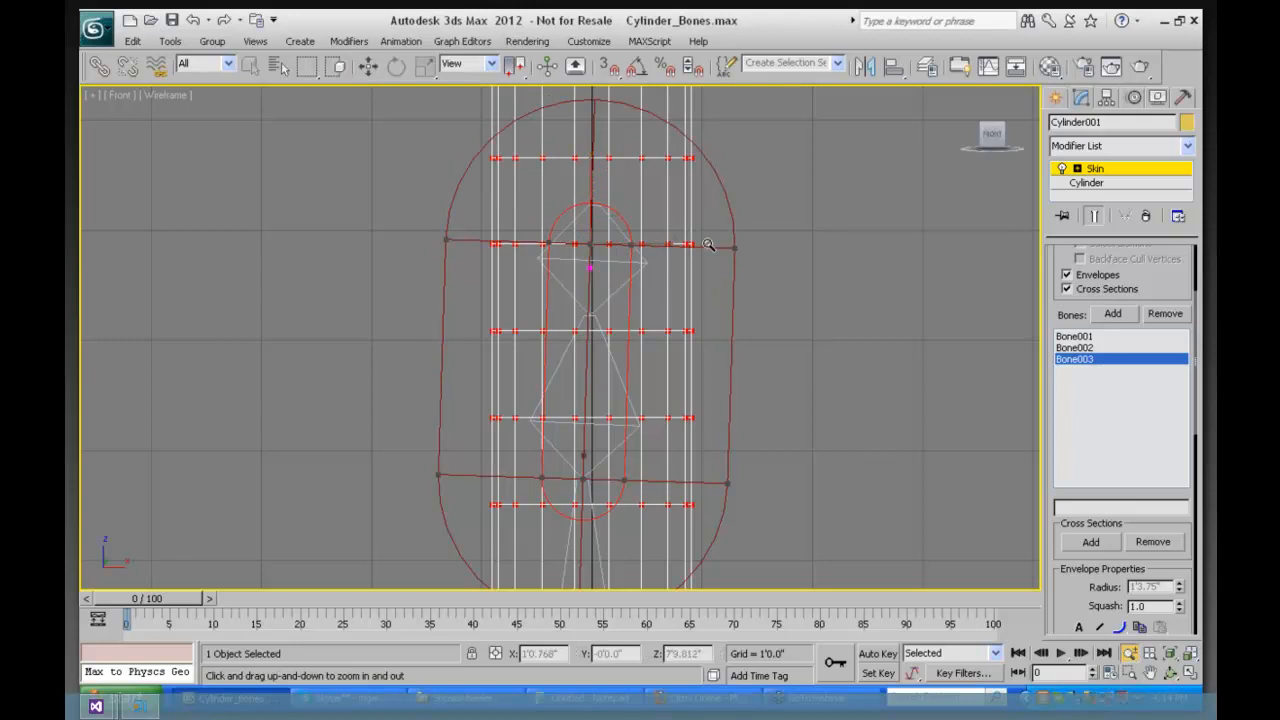
pyautogui.moveTo(705, 252); pyautogui.dragTo(697, 348)
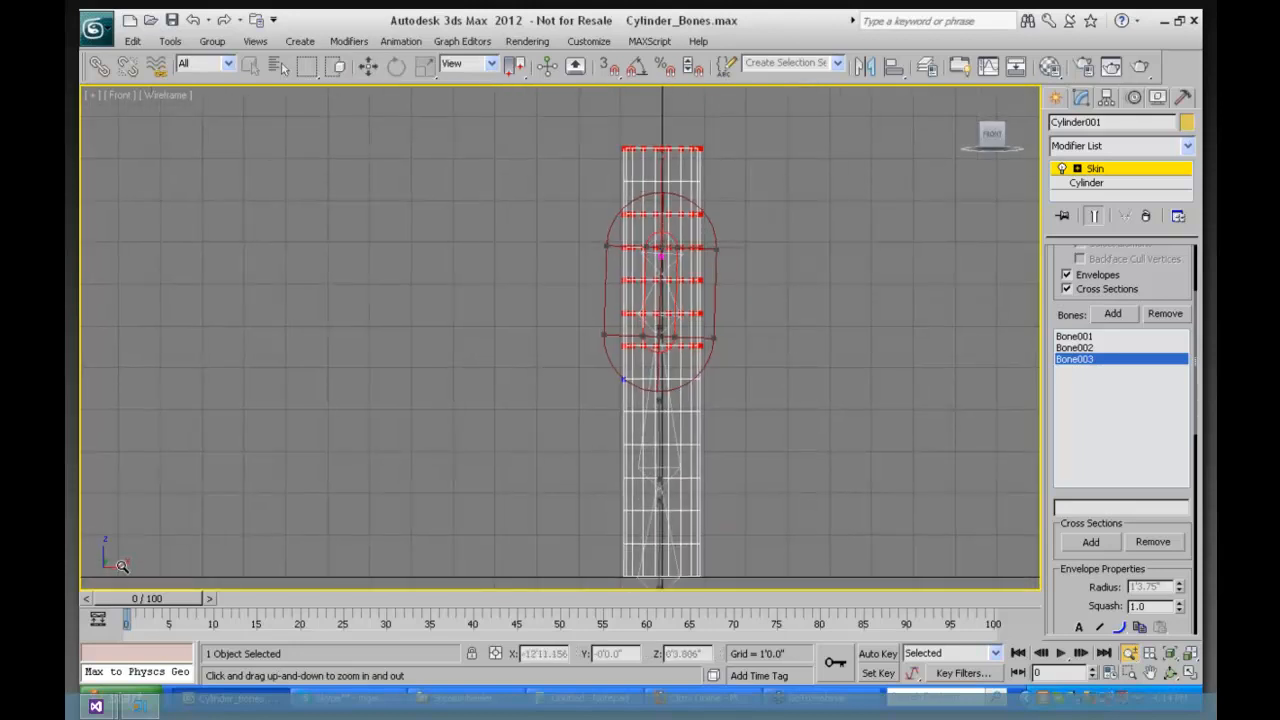
pyautogui.moveTo(150, 598); pyautogui.dragTo(118, 530)
# Step: Add Bone004 to the Skin modifier's bone list
pyautogui.click(1128, 653)
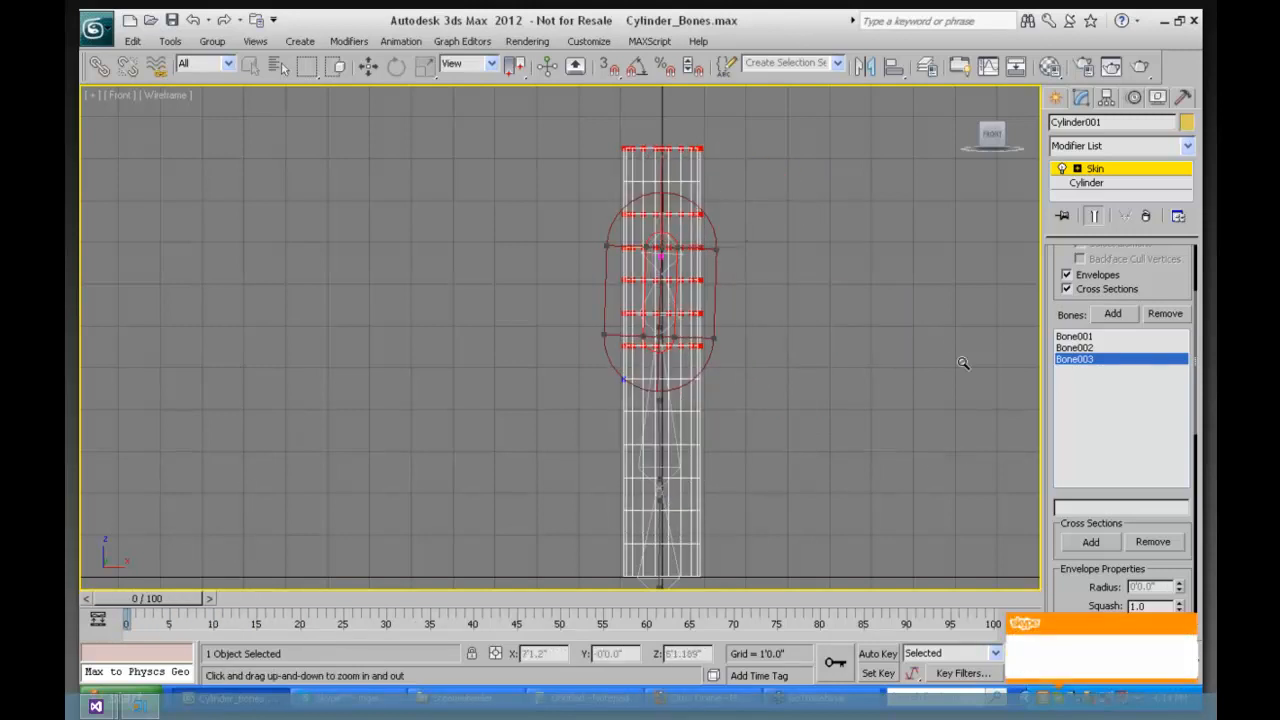
pyautogui.click(1112, 313)
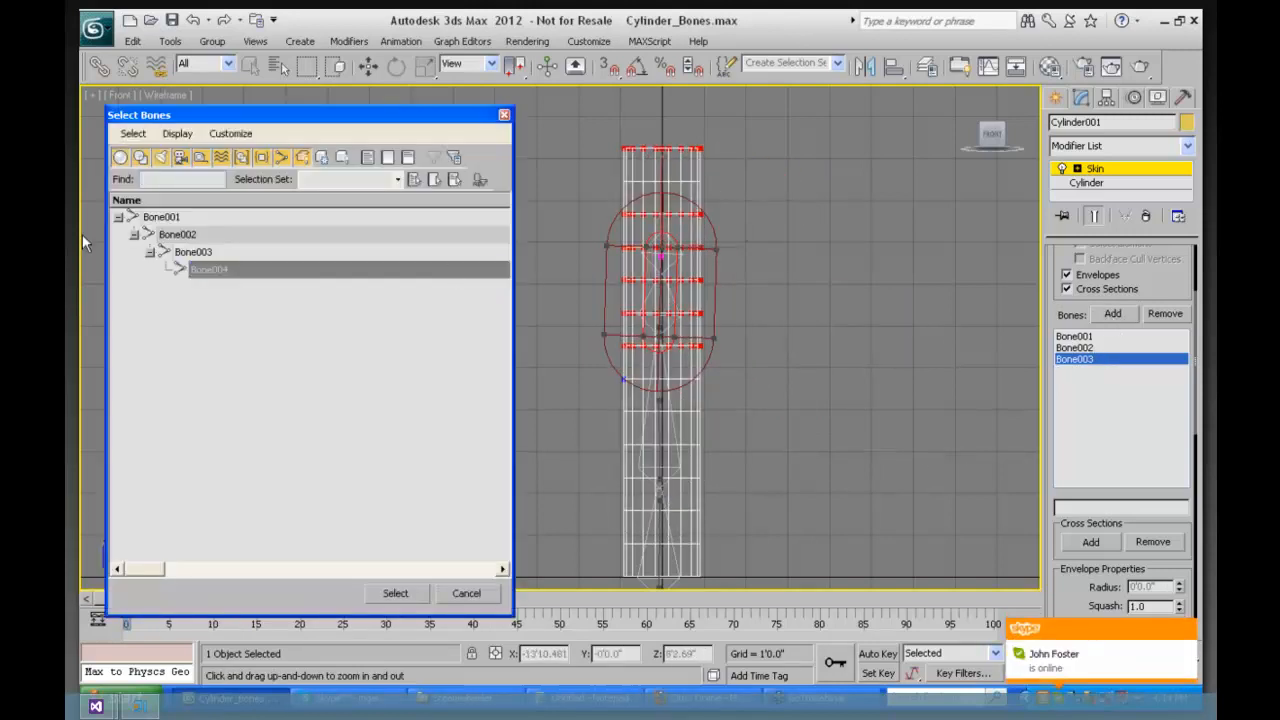
pyautogui.click(225, 270)
pyautogui.click(397, 592)
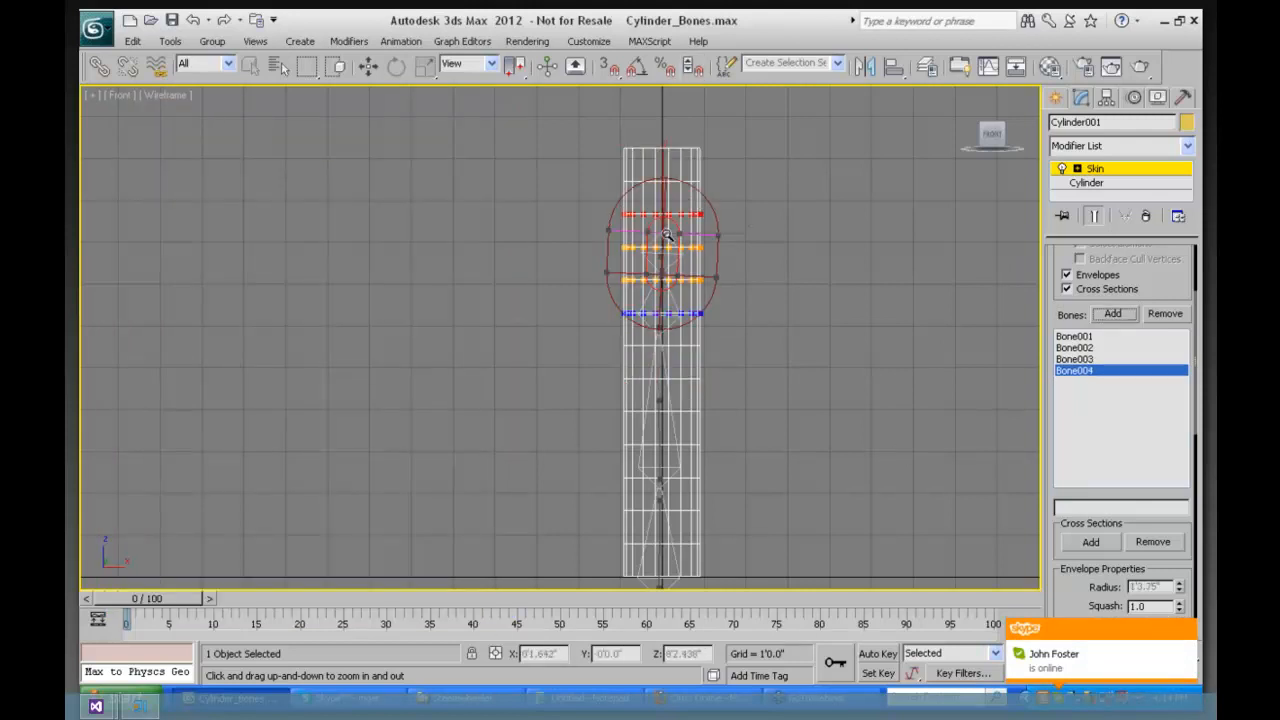
# Step: Raise the upper end of Bone004's envelope to a Z of about 9'6.456" and scrub the timeline to check the deformation
pyautogui.press('w')
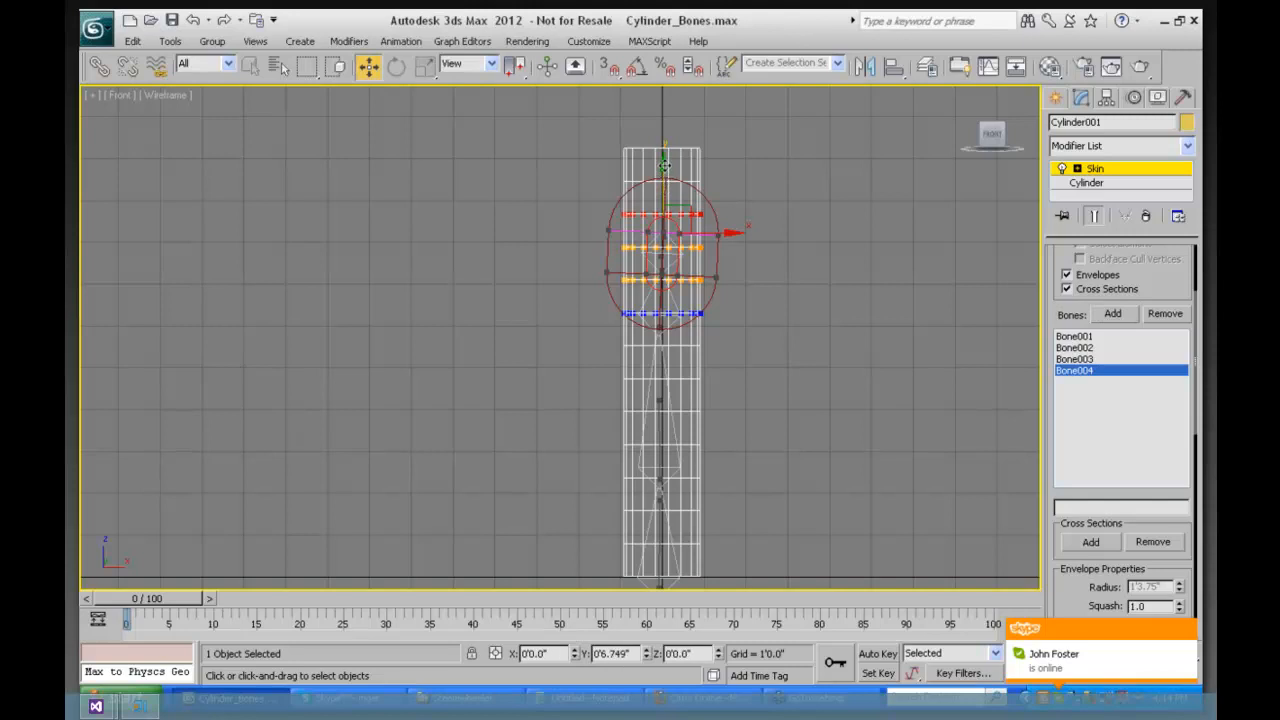
pyautogui.moveTo(668, 183); pyautogui.dragTo(662, 128)
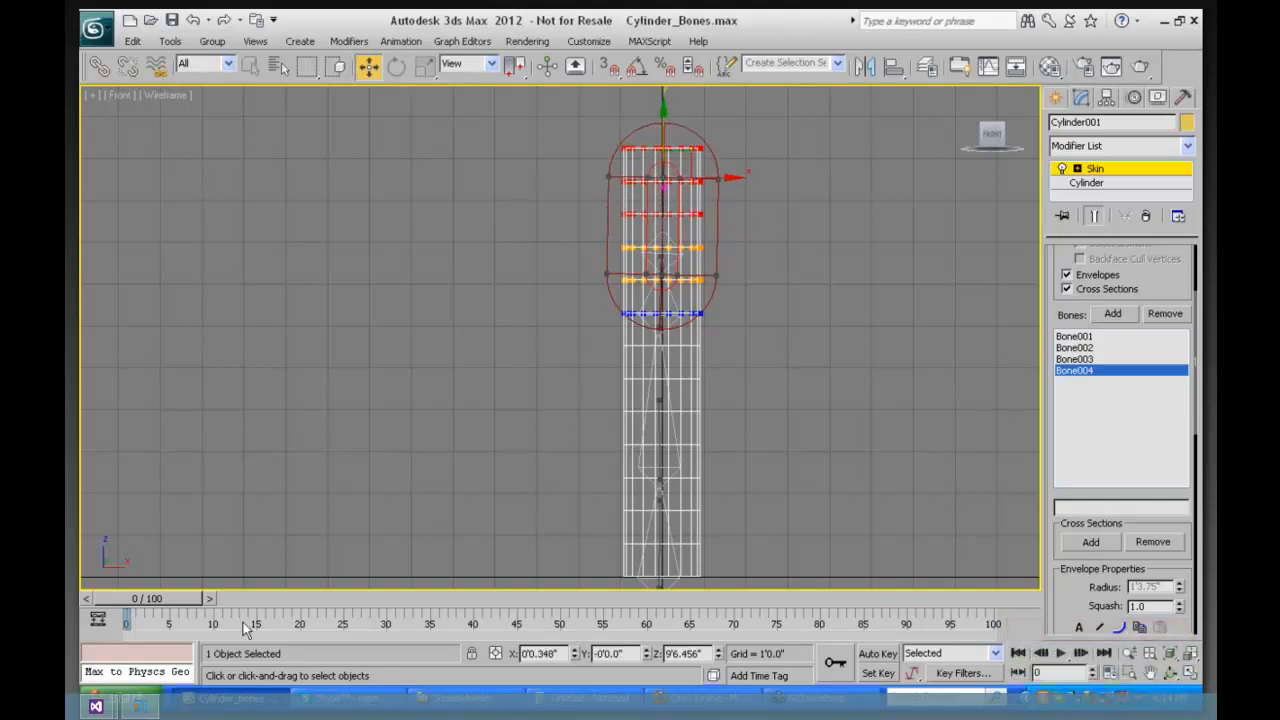
pyautogui.moveTo(155, 605)
pyautogui.mouseDown()
pyautogui.moveTo(493, 652)
pyautogui.moveTo(535, 640)
pyautogui.moveTo(175, 605)
pyautogui.moveTo(570, 610)
pyautogui.moveTo(175, 605)
pyautogui.mouseUp()
pyautogui.press('w')
# Step: Examine the envelopes of all four bones one by one and scrub the timeline to check how the cylinder deforms
pyautogui.click(1075, 359)
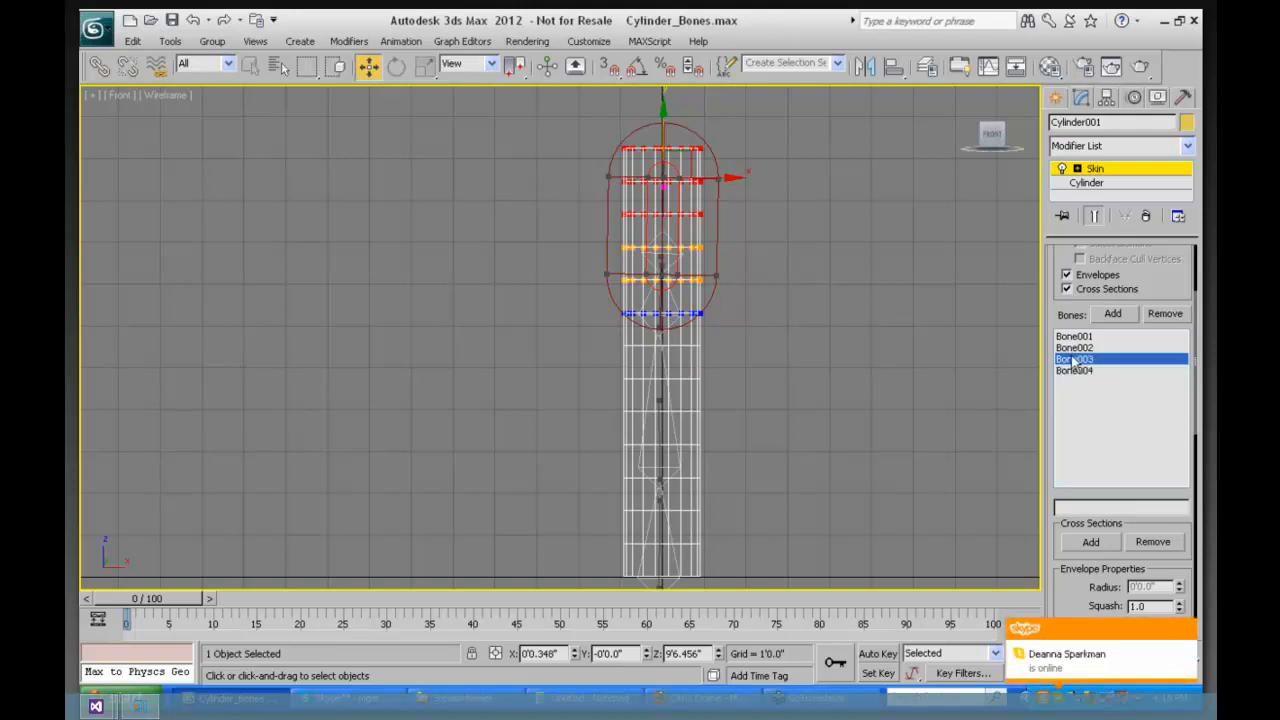
pyautogui.click(1186, 629)
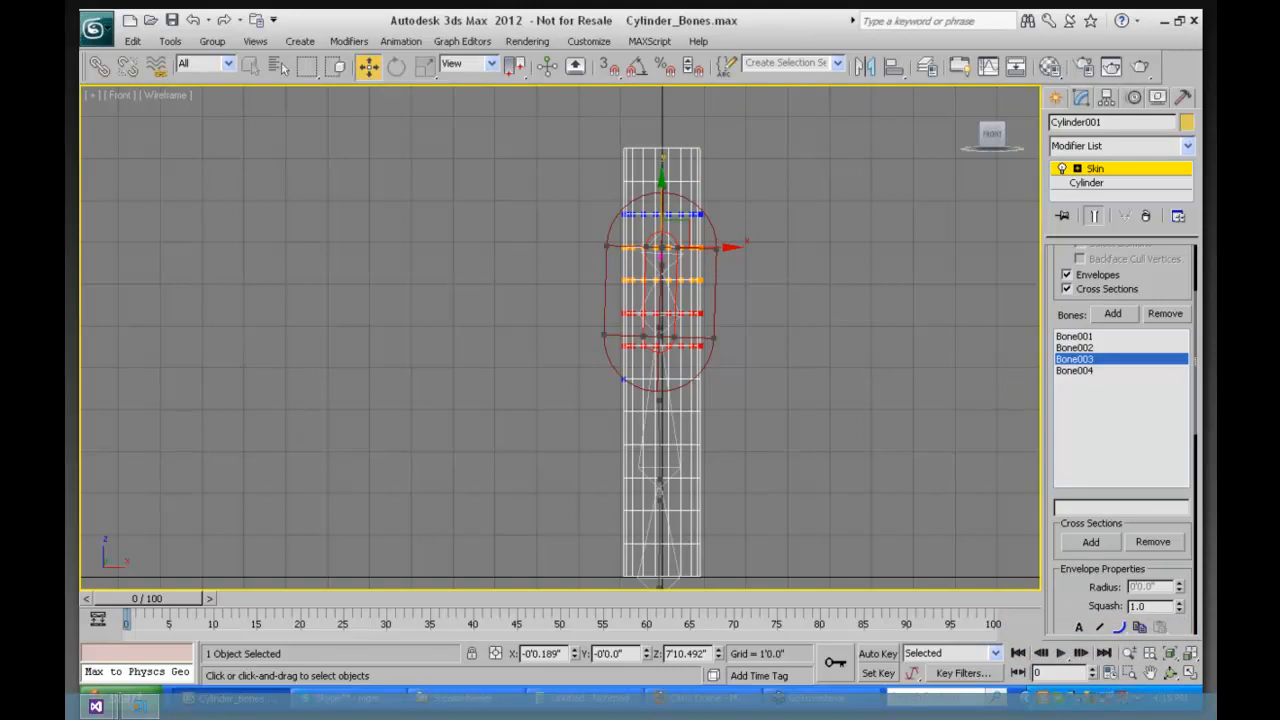
pyautogui.click(346, 699)
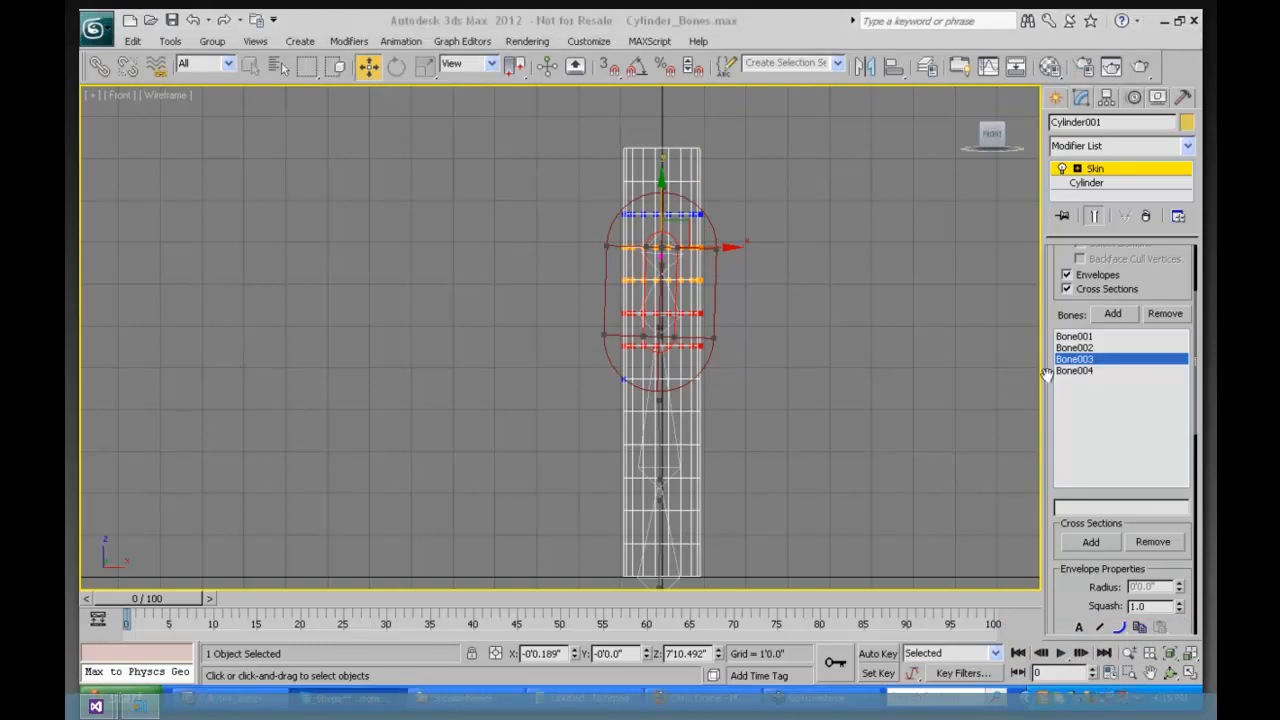
pyautogui.click(1080, 348)
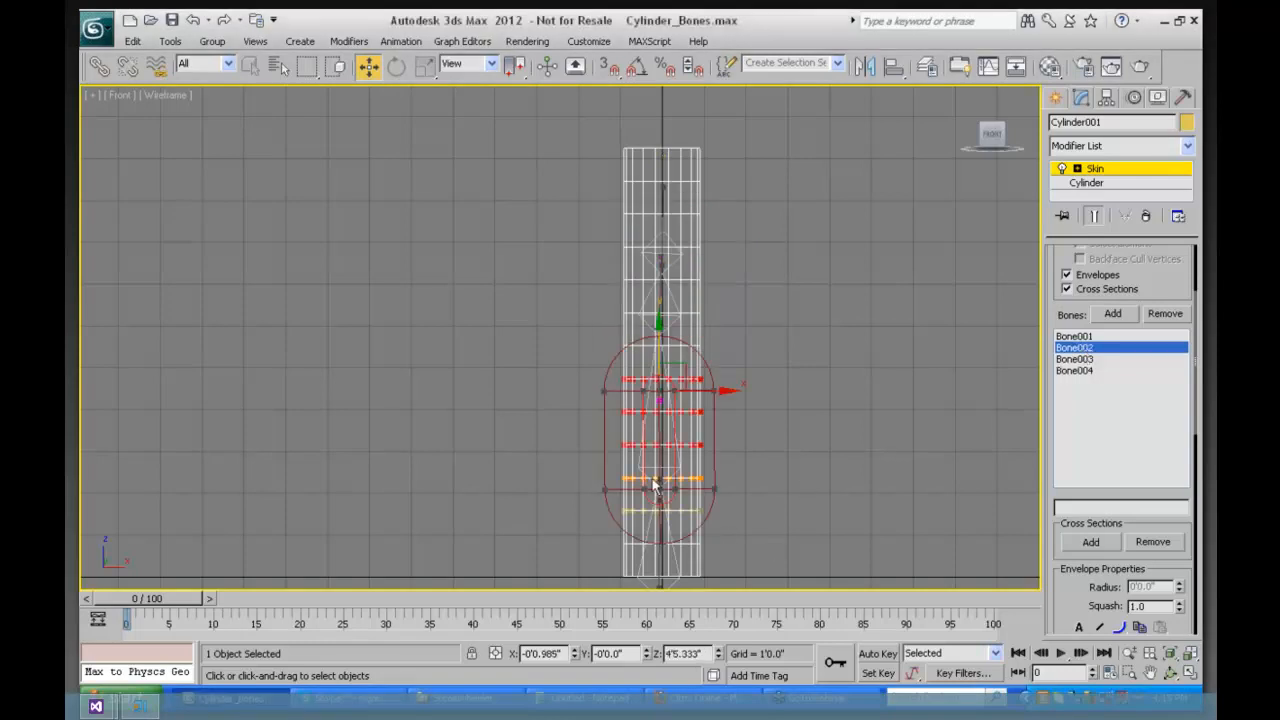
pyautogui.click(1075, 337)
pyautogui.click(1129, 653)
pyautogui.moveTo(806, 437); pyautogui.dragTo(816, 536)
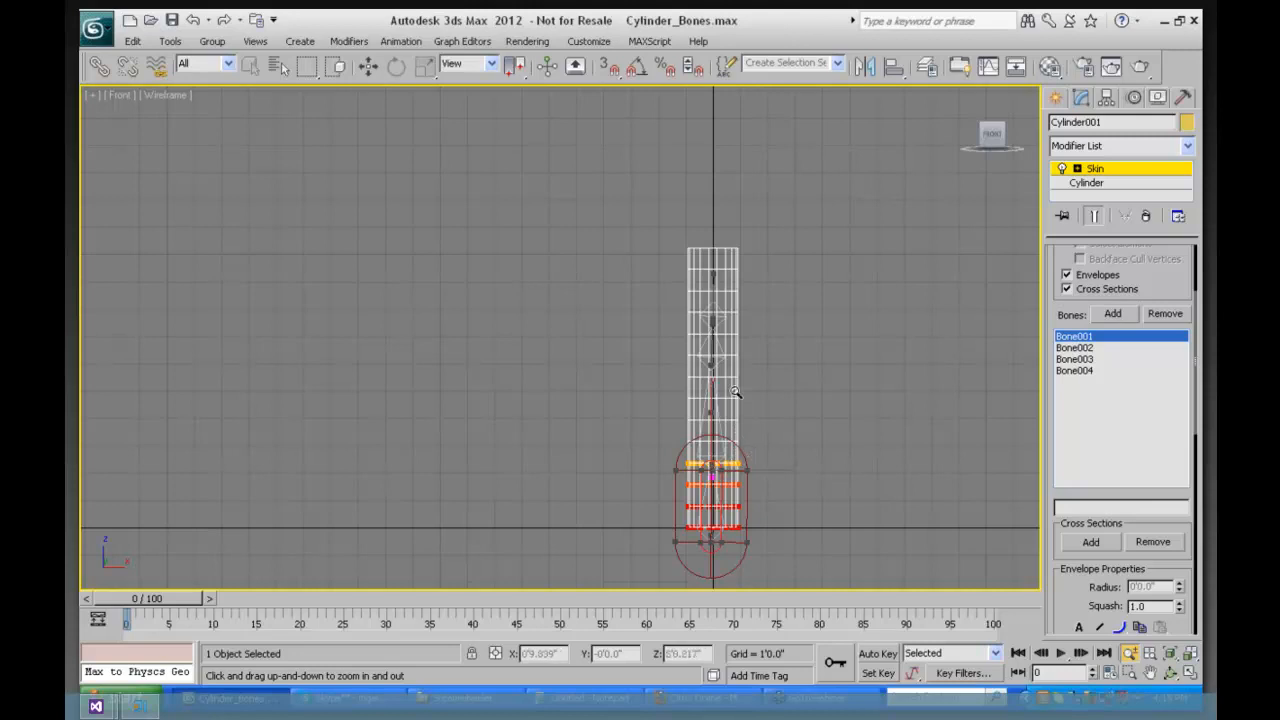
pyautogui.click(1080, 370)
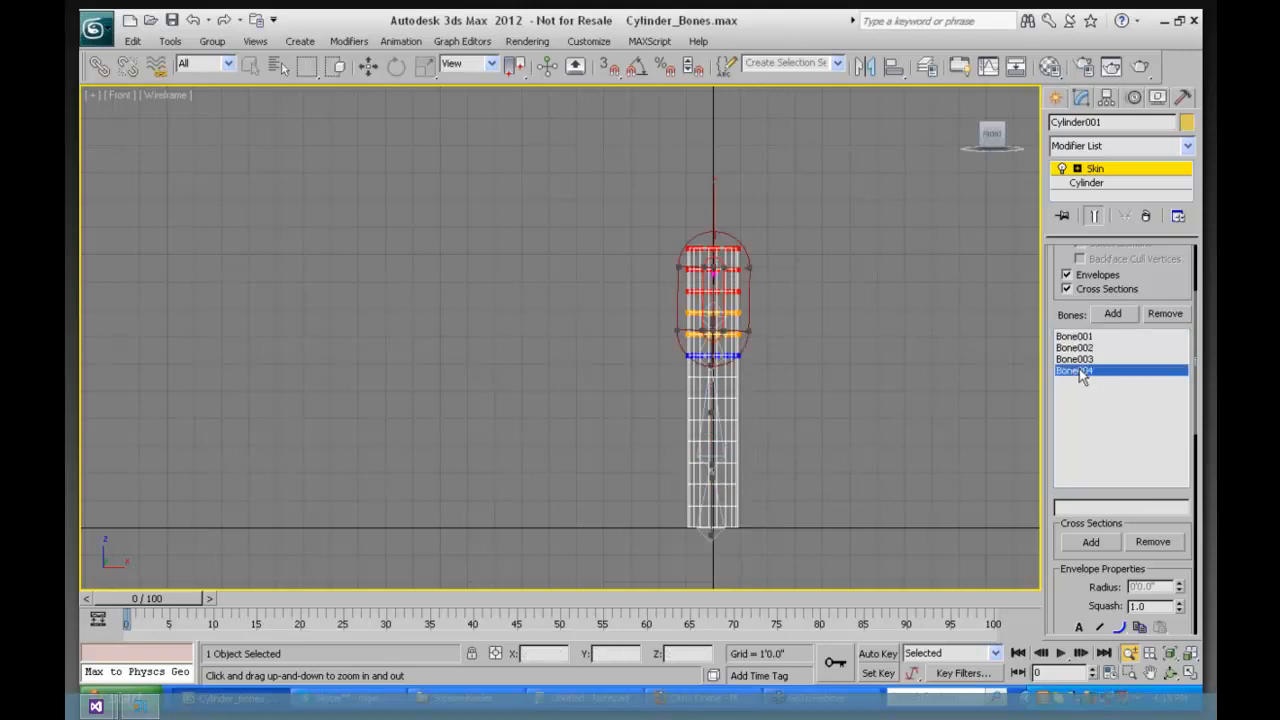
pyautogui.click(1075, 336)
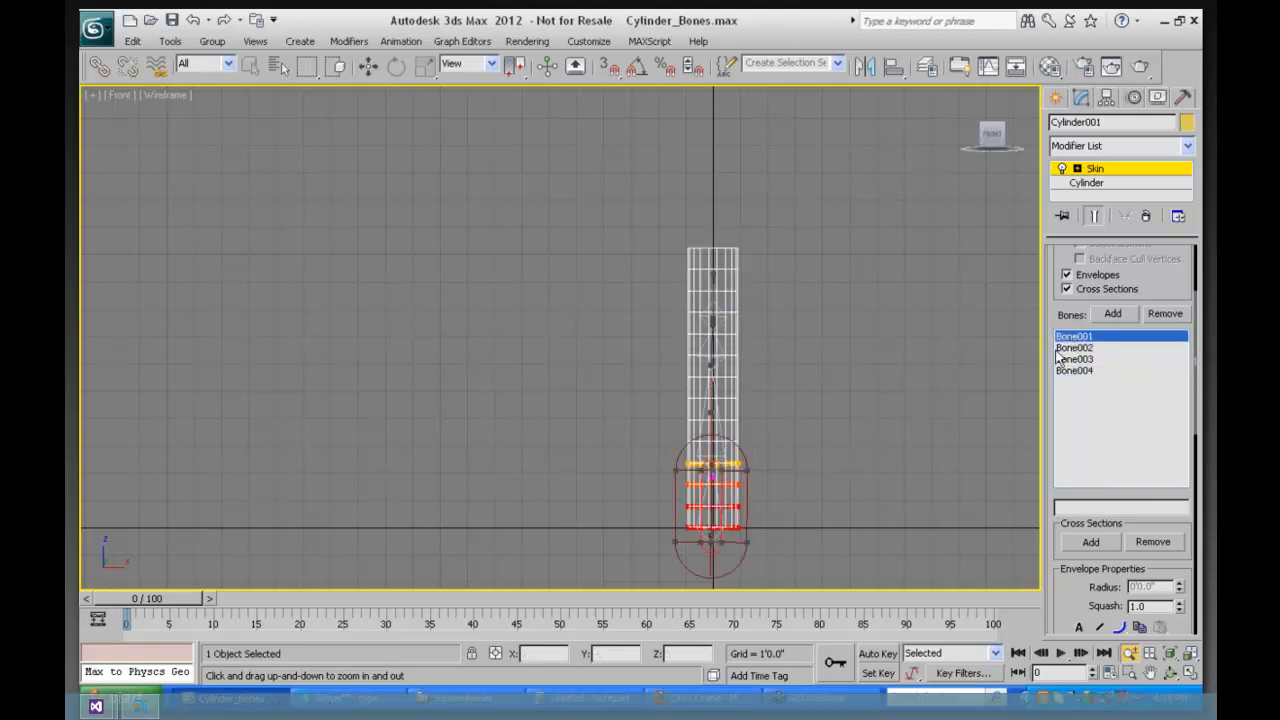
pyautogui.press('w')
pyautogui.moveTo(187, 603); pyautogui.dragTo(126, 630)
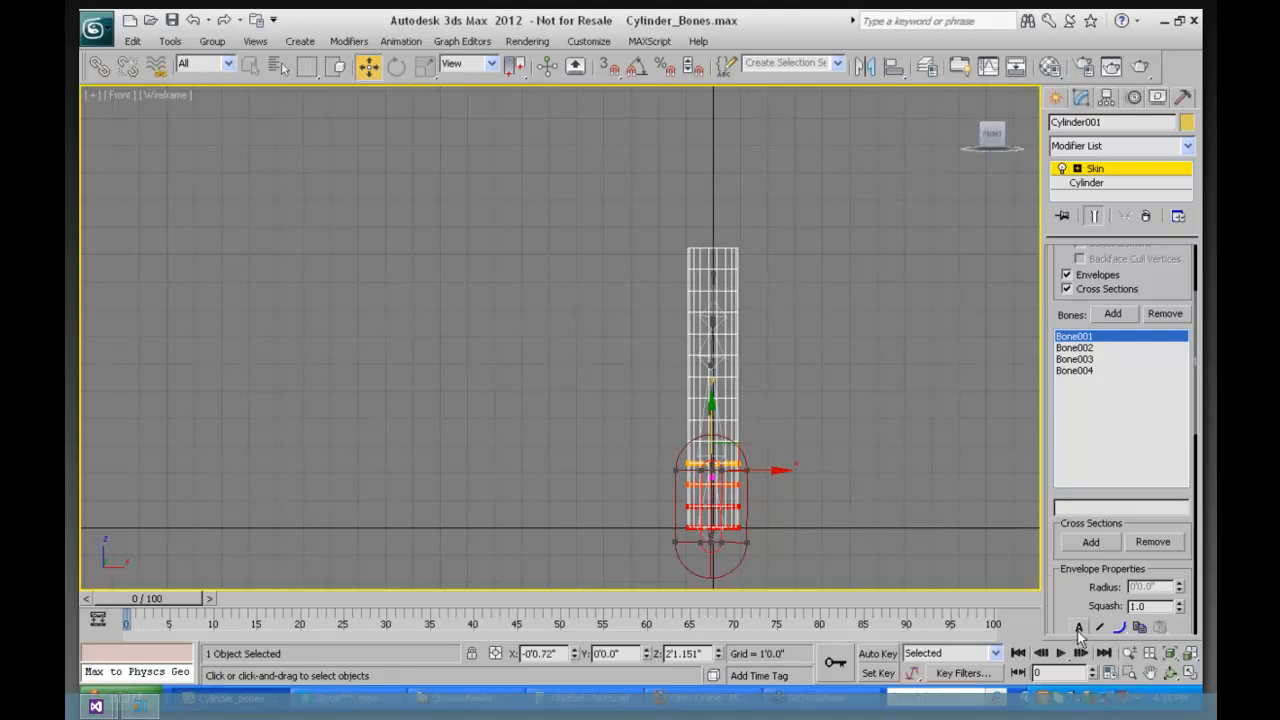
# Step: Lower the upper end of Bone001's envelope along the vertical axis to a Z of about 1'11.659"
pyautogui.click(1129, 672)
pyautogui.moveTo(652, 402); pyautogui.dragTo(792, 514)
pyautogui.press('w')
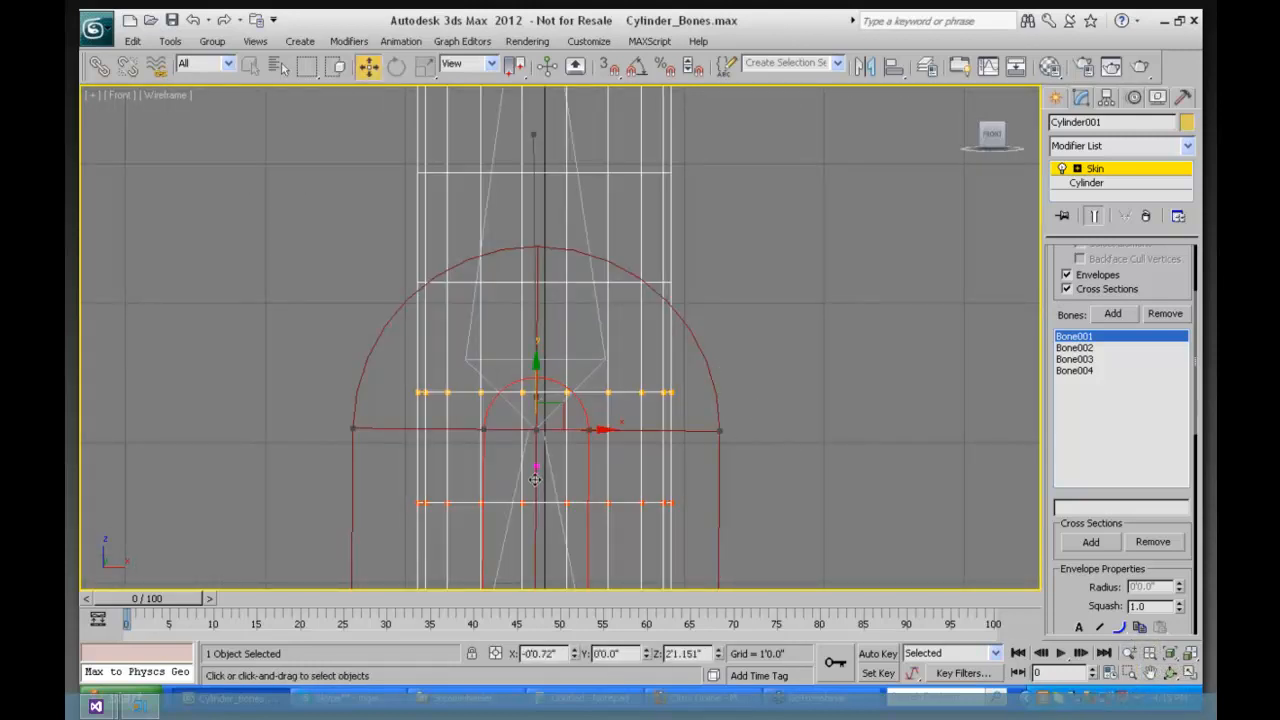
pyautogui.moveTo(535, 366); pyautogui.dragTo(621, 455)
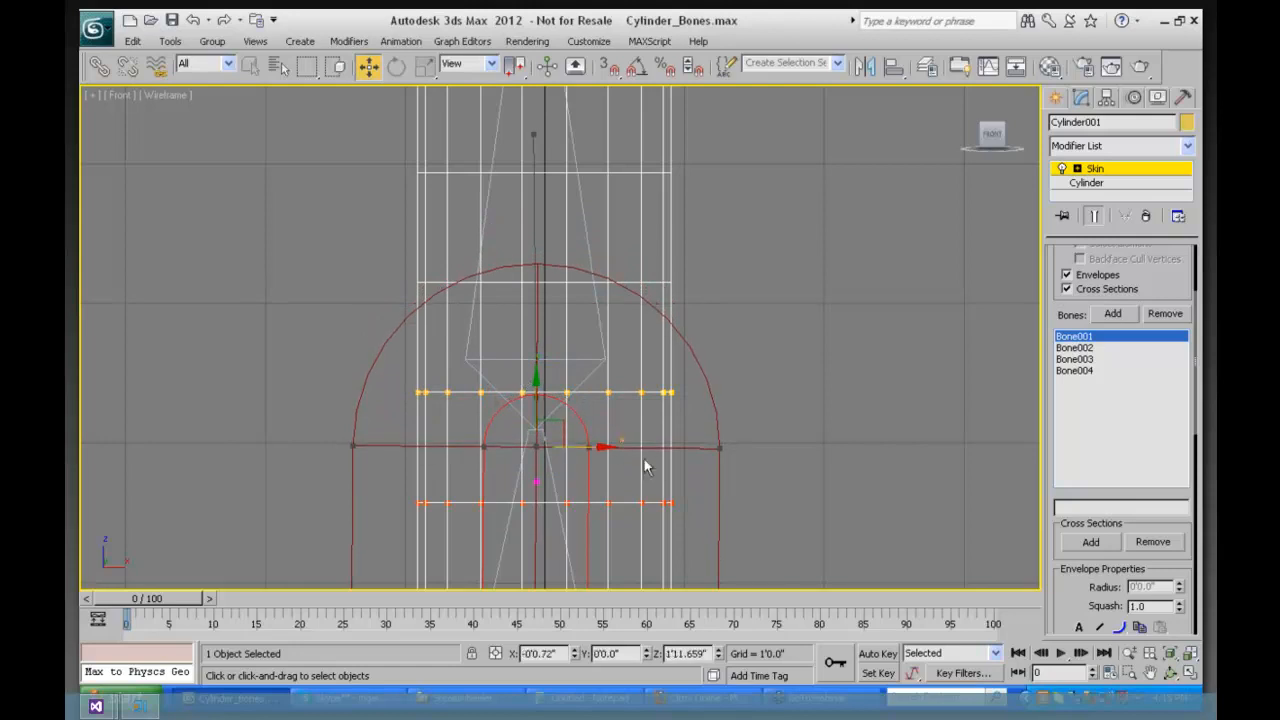
# Step: Narrow the outer envelope at Bone001's upper end and widen its inner envelope to a radius of about 0'5.606"
pyautogui.click(716, 450)
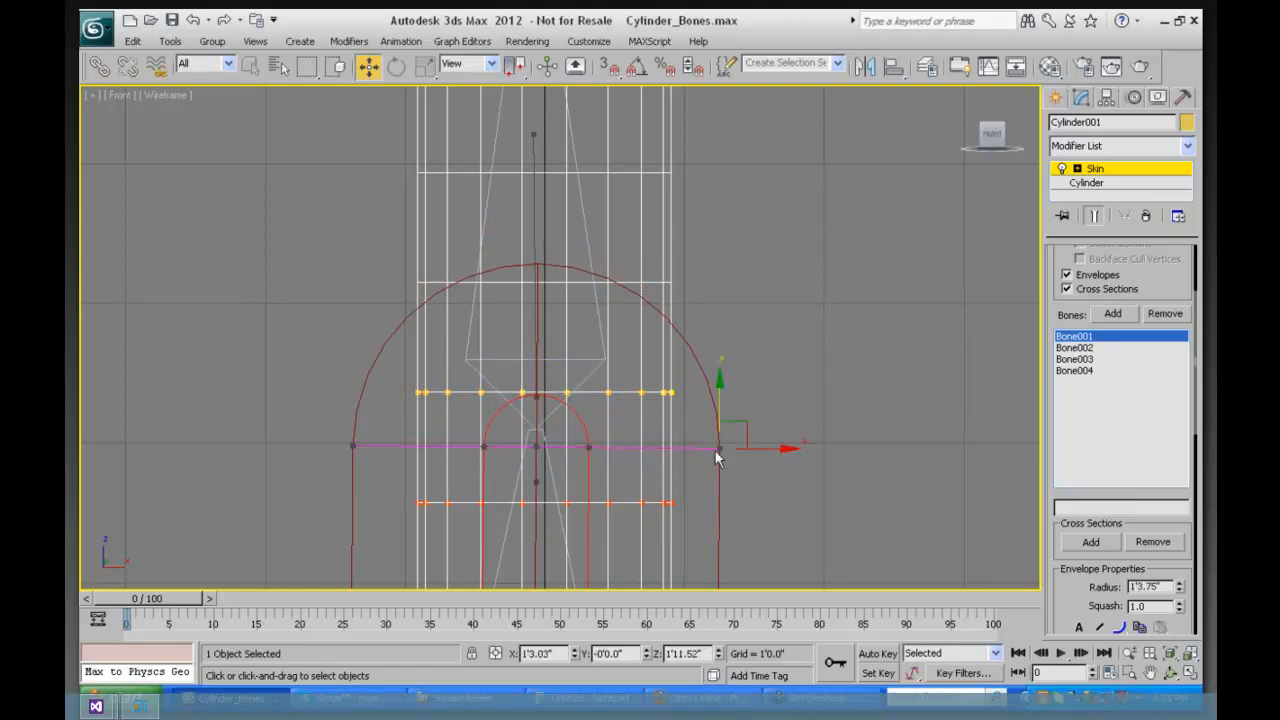
pyautogui.moveTo(762, 450); pyautogui.dragTo(741, 448)
pyautogui.click(590, 447)
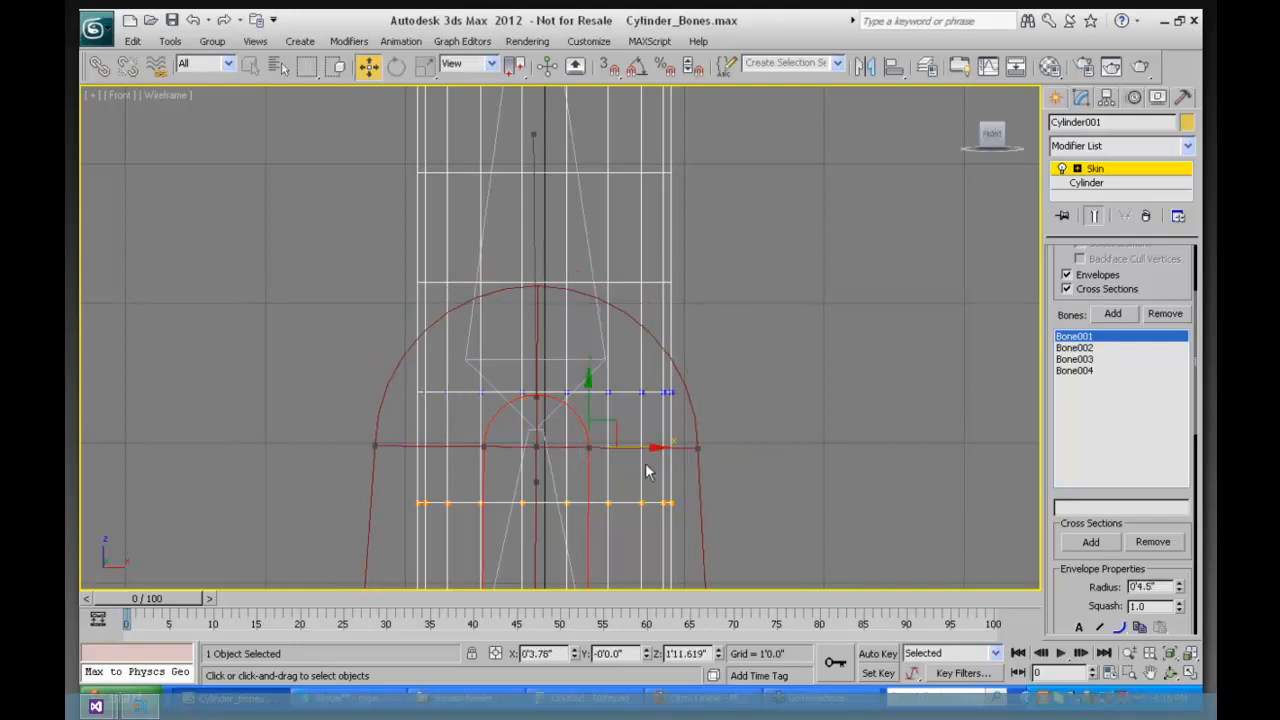
pyautogui.moveTo(645, 447)
pyautogui.mouseDown()
pyautogui.moveTo(680, 447)
pyautogui.moveTo(631, 446)
pyautogui.mouseUp()
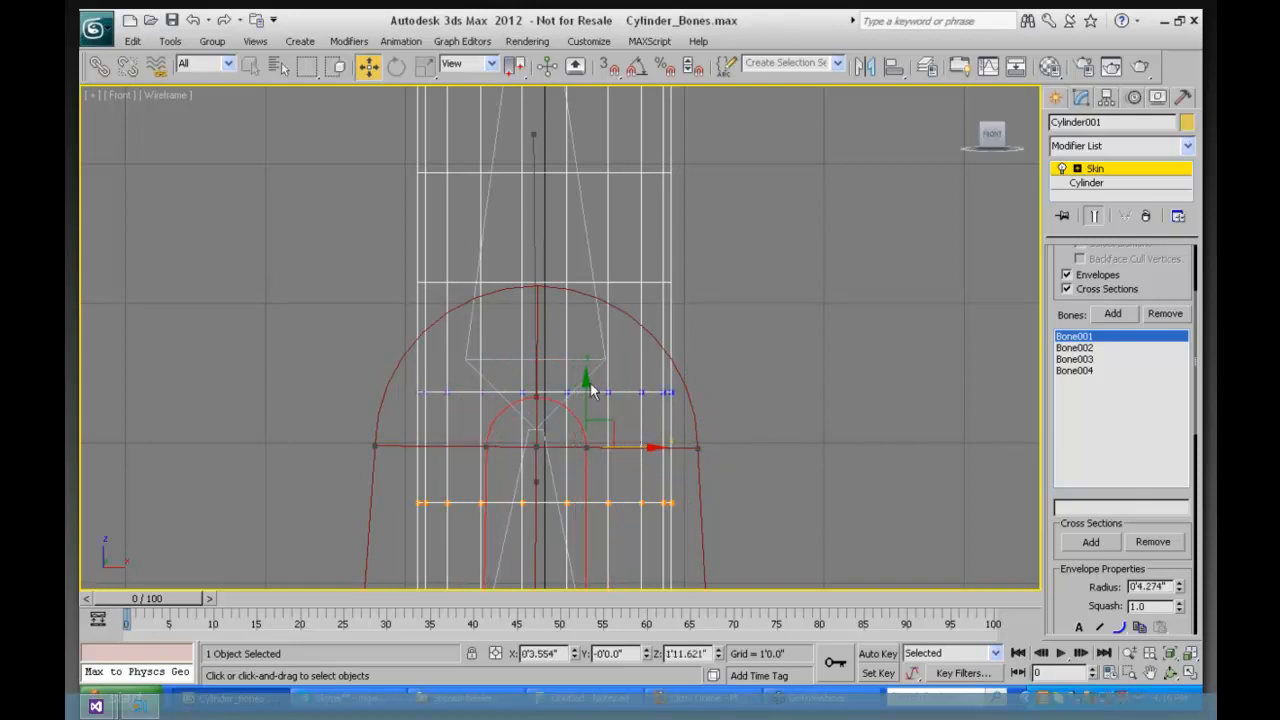
pyautogui.moveTo(584, 391); pyautogui.dragTo(585, 366)
pyautogui.moveTo(637, 445); pyautogui.dragTo(659, 447)
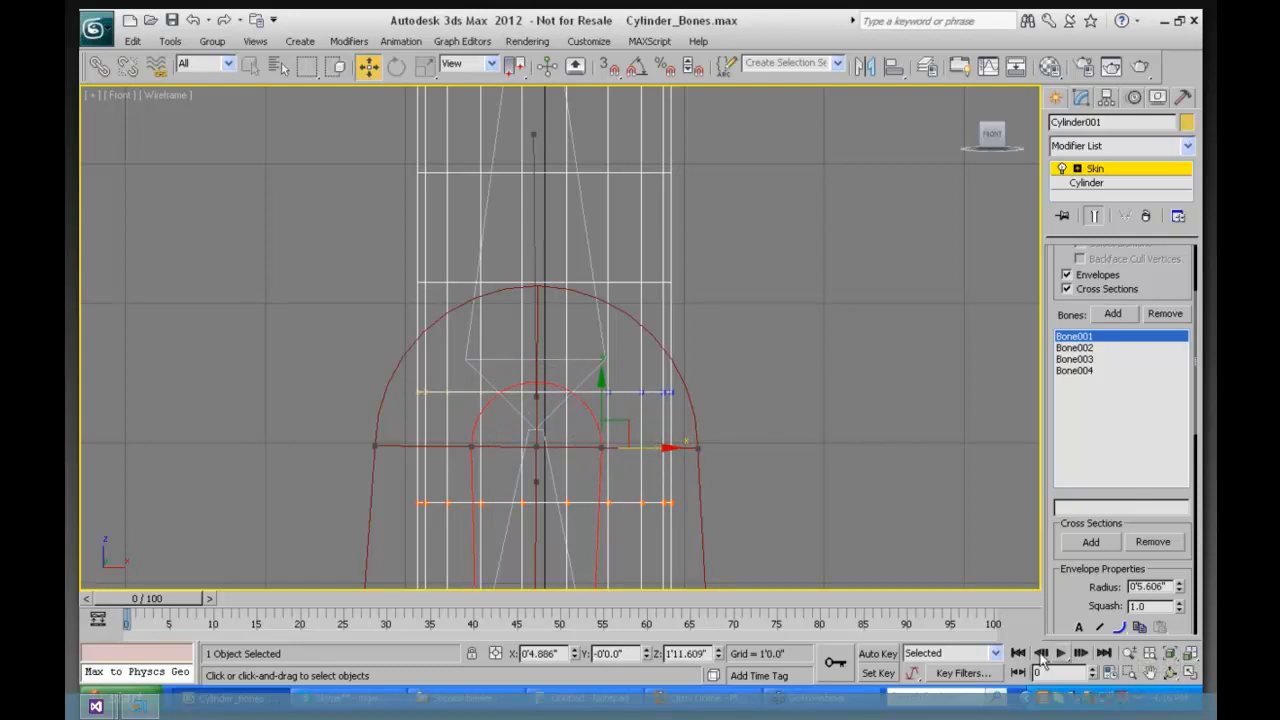
# Step: Examine Bone001's resized envelope from a rotated angle and in the front view against the cylinder
pyautogui.click(1170, 672)
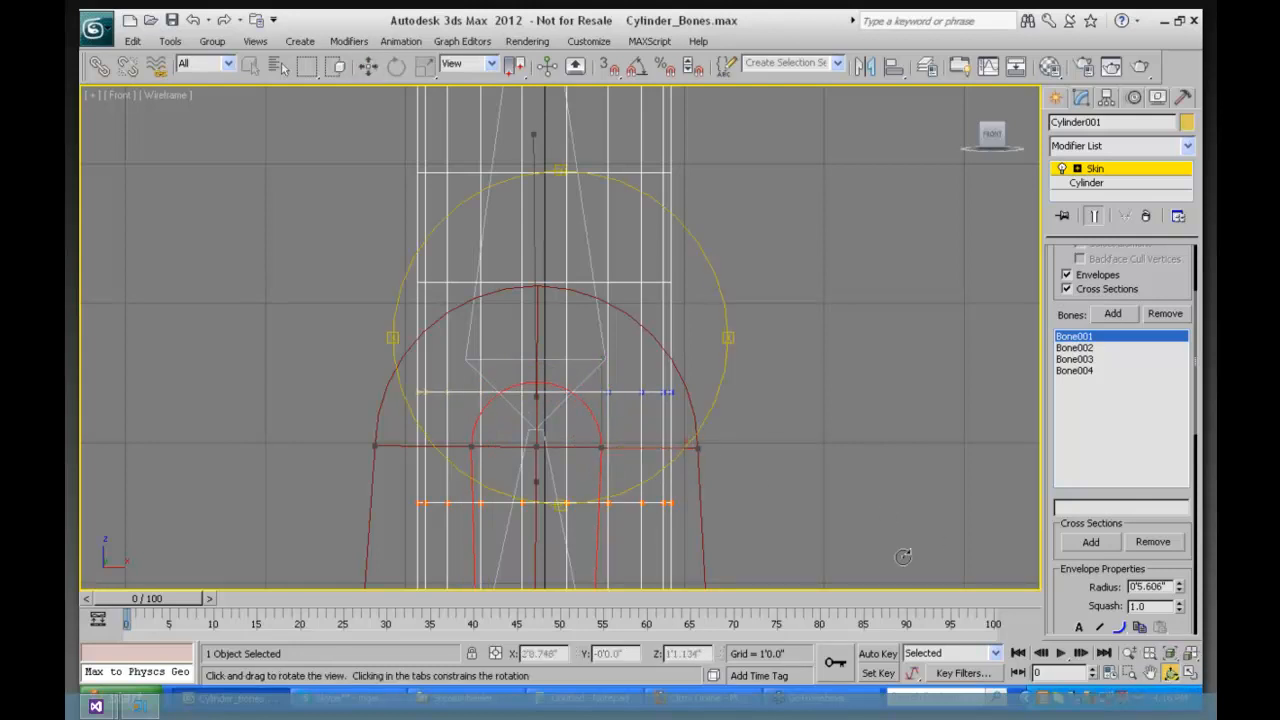
pyautogui.moveTo(622, 371); pyautogui.dragTo(774, 421)
pyautogui.press('f')
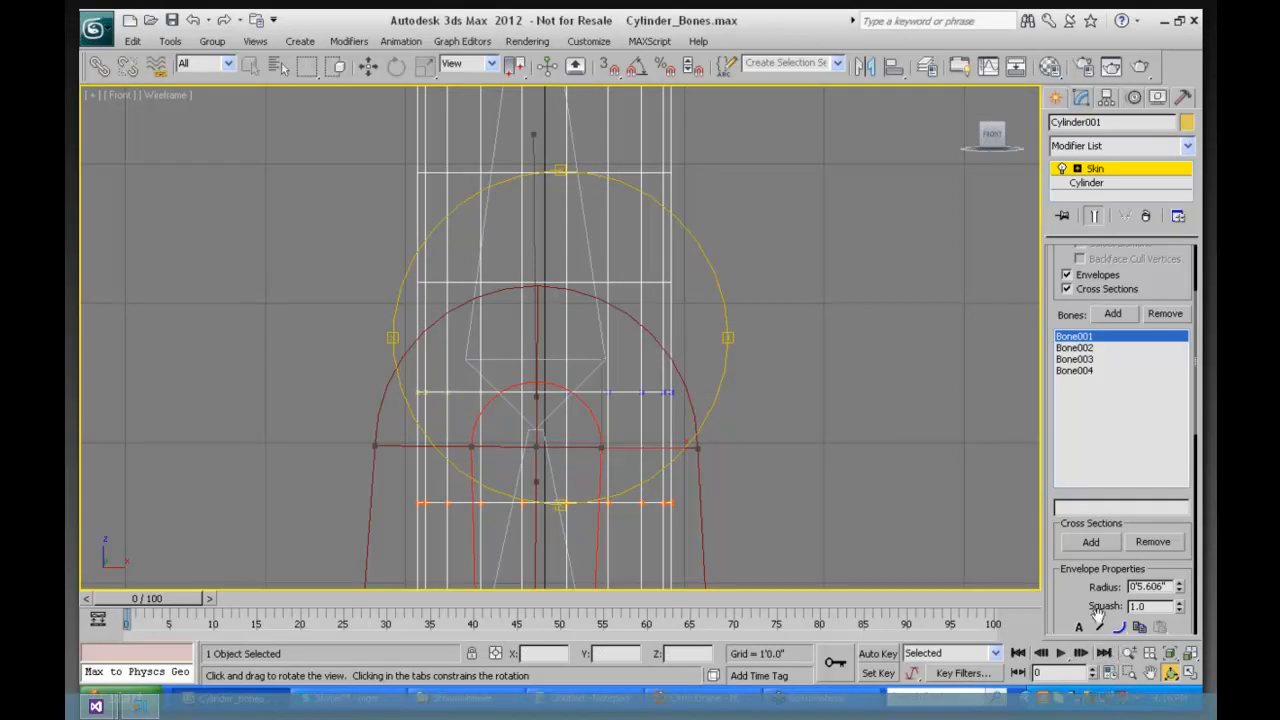
pyautogui.moveTo(1050, 314)
pyautogui.mouseDown()
pyautogui.moveTo(1051, 360)
pyautogui.moveTo(1053, 328)
pyautogui.mouseUp()
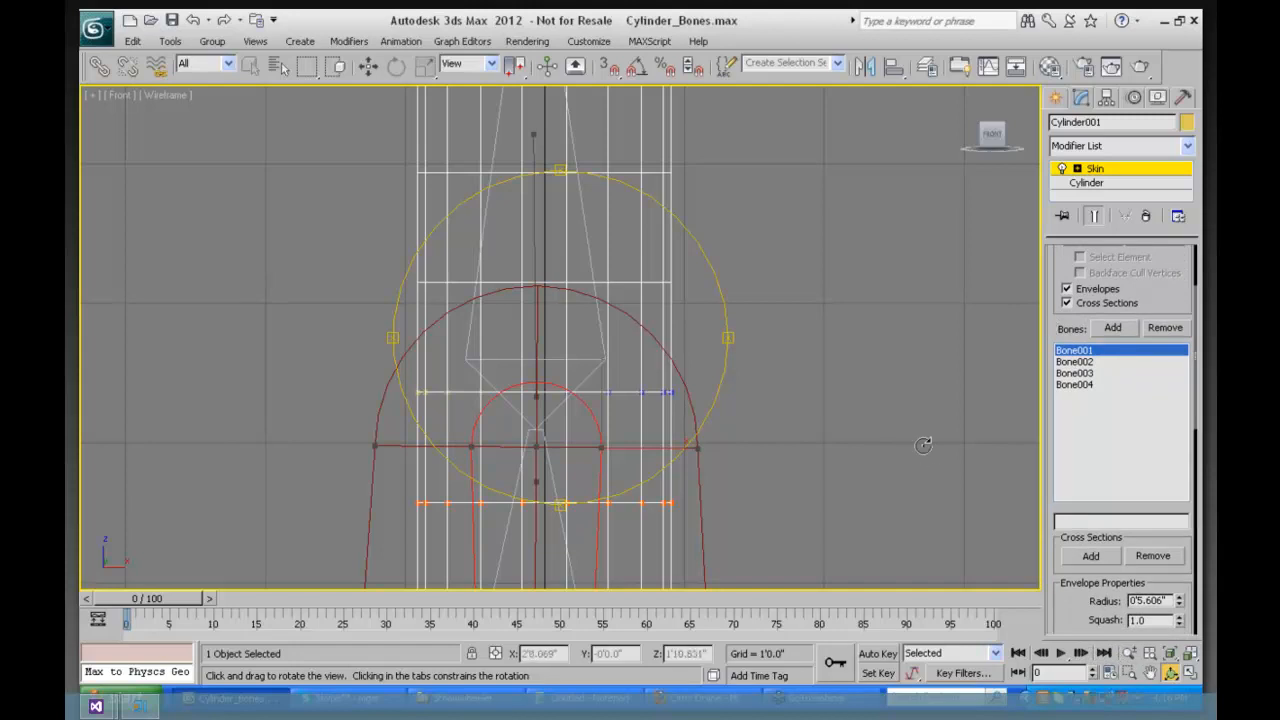
pyautogui.click(1128, 654)
pyautogui.moveTo(650, 355); pyautogui.dragTo(716, 351)
pyautogui.click(1151, 671)
pyautogui.moveTo(689, 277); pyautogui.dragTo(681, 344)
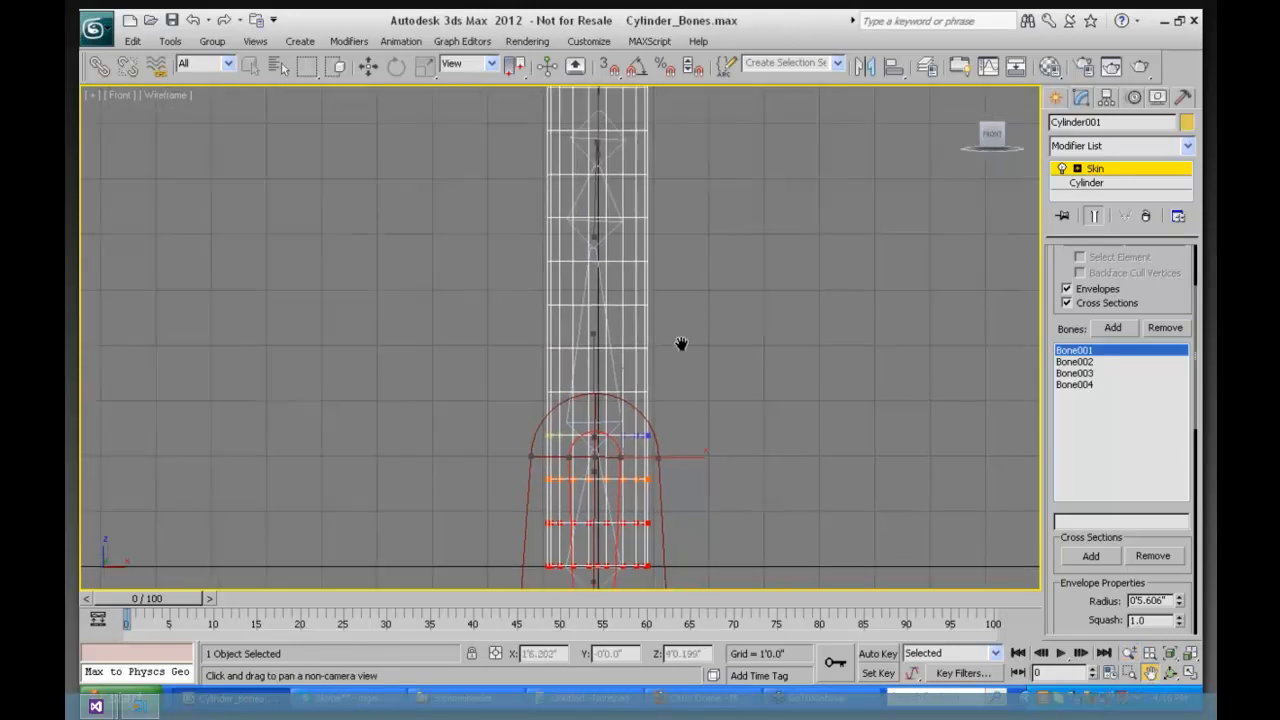
# Step: Compare the envelopes of Bone002 and Bone003 along the cylinder and scrub the timeline to check the bending
pyautogui.click(1074, 362)
pyautogui.click(1075, 373)
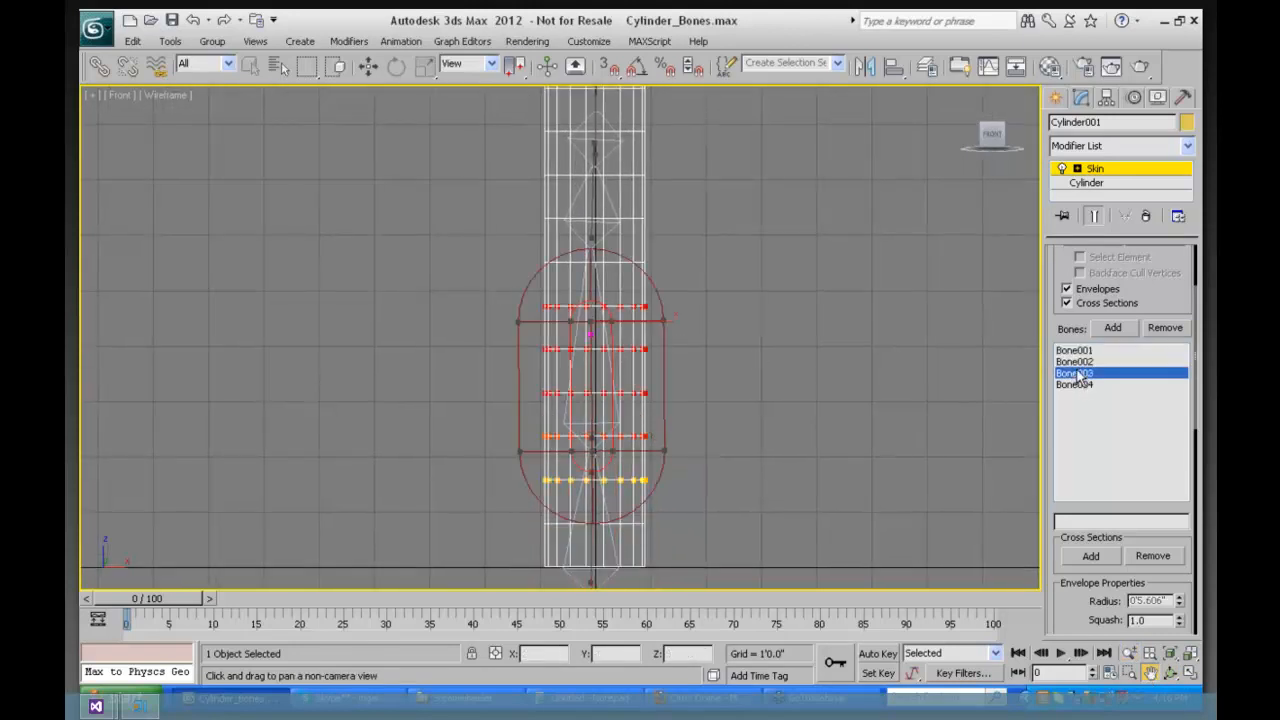
pyautogui.moveTo(698, 192); pyautogui.dragTo(694, 300)
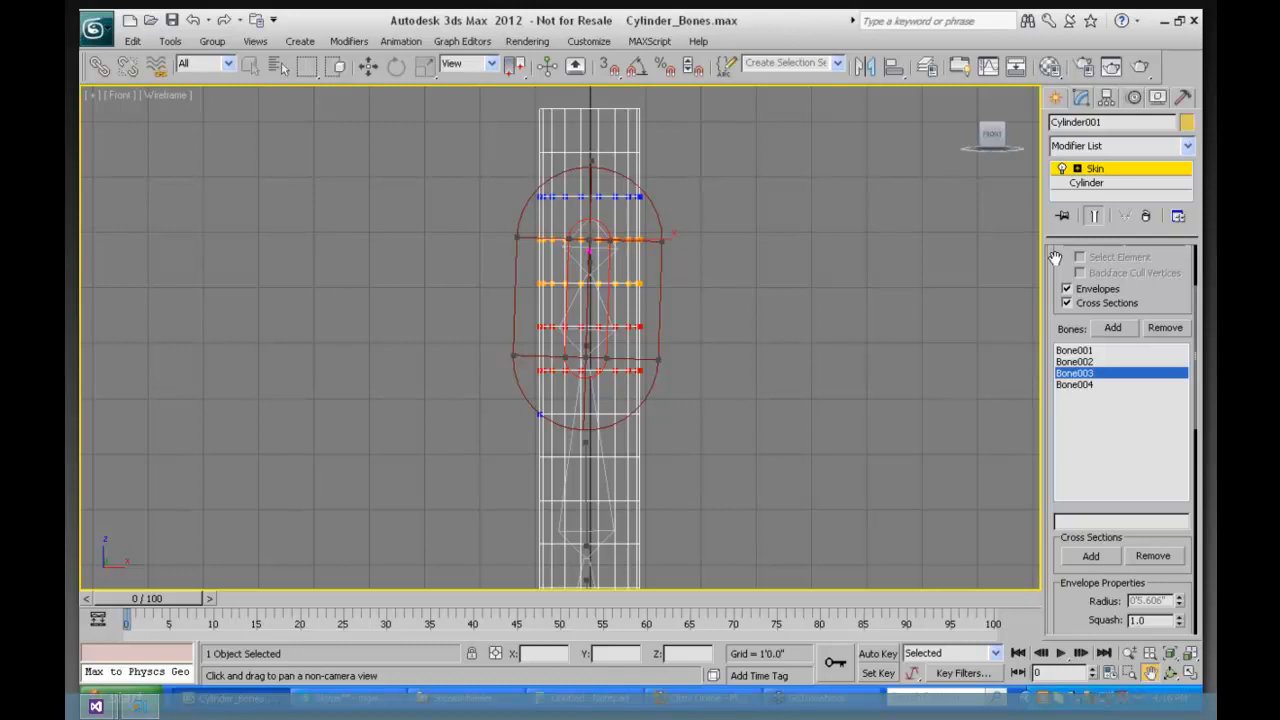
pyautogui.moveTo(147, 600)
pyautogui.mouseDown()
pyautogui.moveTo(340, 602)
pyautogui.moveTo(388, 626)
pyautogui.moveTo(434, 628)
pyautogui.moveTo(360, 622)
pyautogui.moveTo(254, 578)
pyautogui.moveTo(263, 570)
pyautogui.moveTo(262, 606)
pyautogui.moveTo(523, 621)
pyautogui.moveTo(107, 583)
pyautogui.moveTo(300, 600)
pyautogui.moveTo(140, 576)
pyautogui.mouseUp()
pyautogui.click(1076, 362)
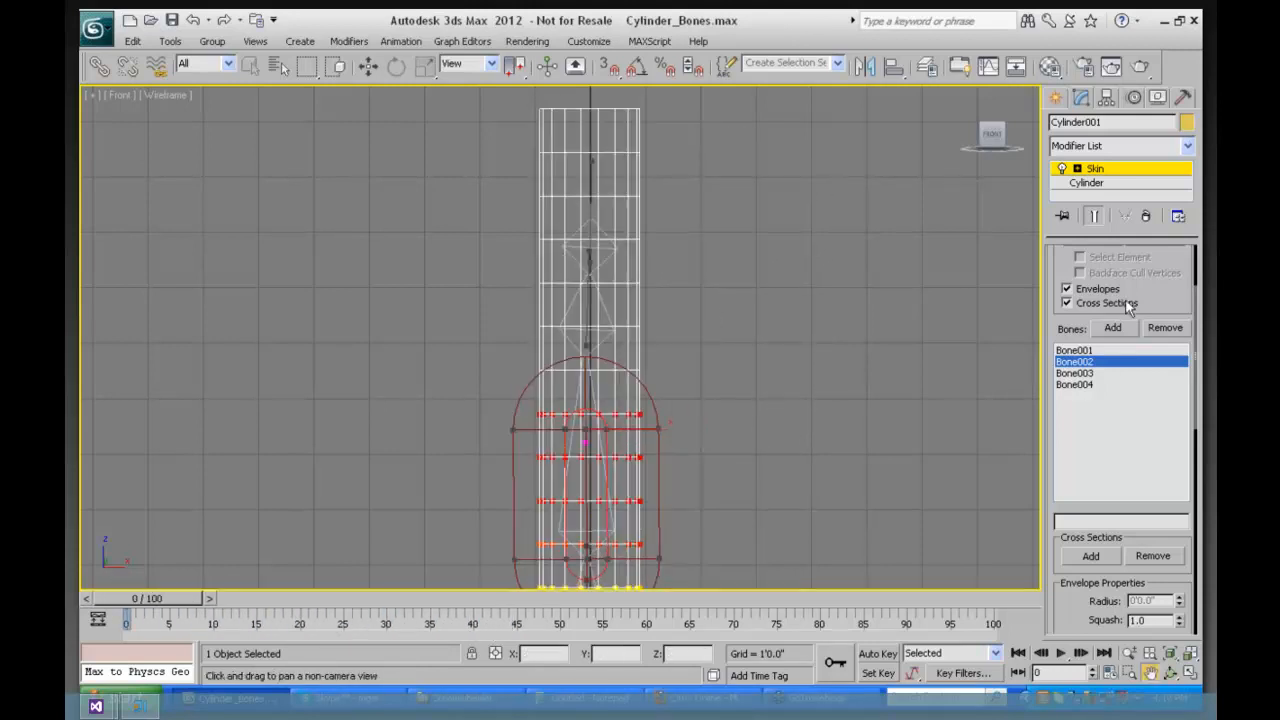
pyautogui.click(1075, 373)
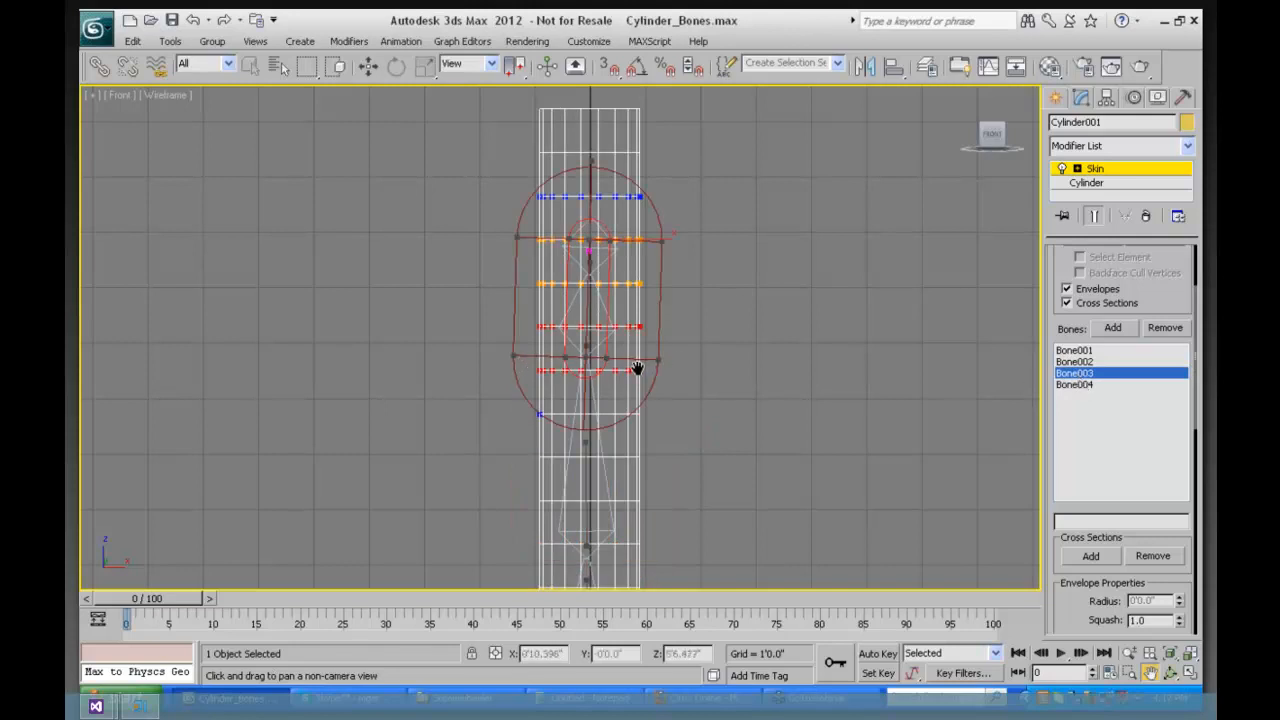
pyautogui.moveTo(209, 598); pyautogui.dragTo(636, 600)
pyautogui.moveTo(570, 545); pyautogui.dragTo(178, 504)
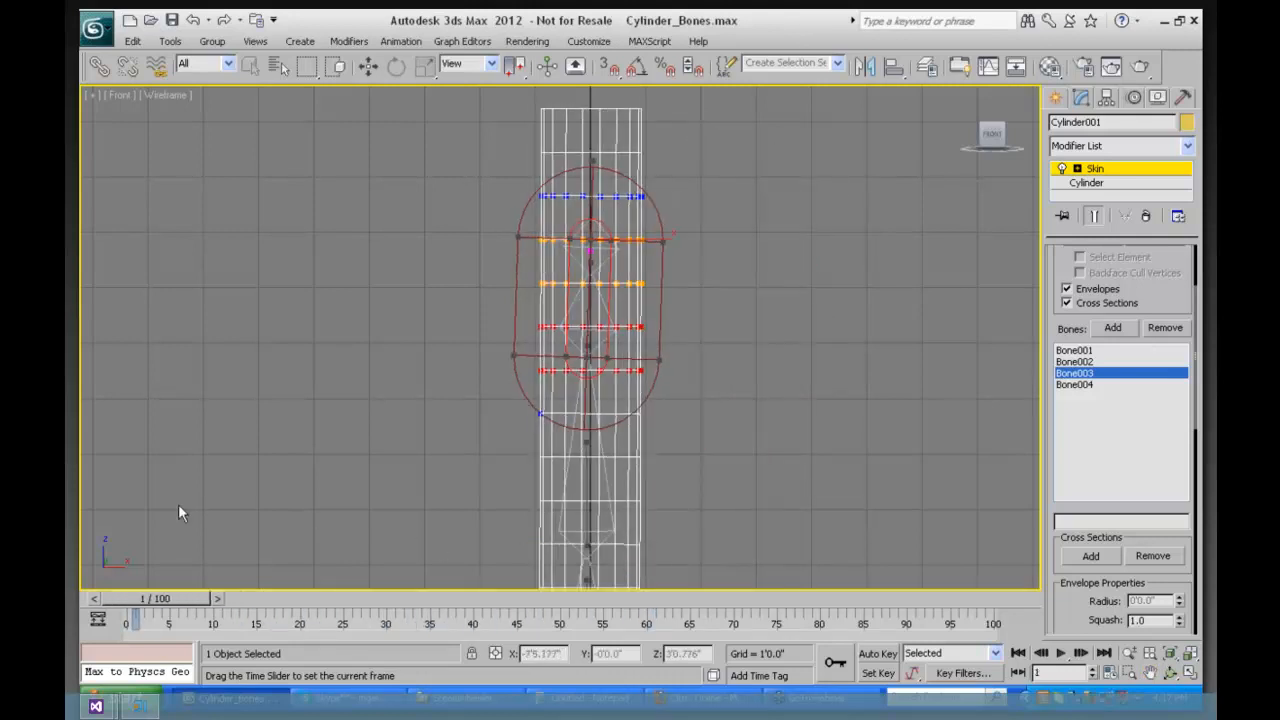
# Step: Enable vertex selection in the Skin modifier and select the vertex row at the lower end of Bone003's envelope
pyautogui.hotkey('ctrl', 'p')
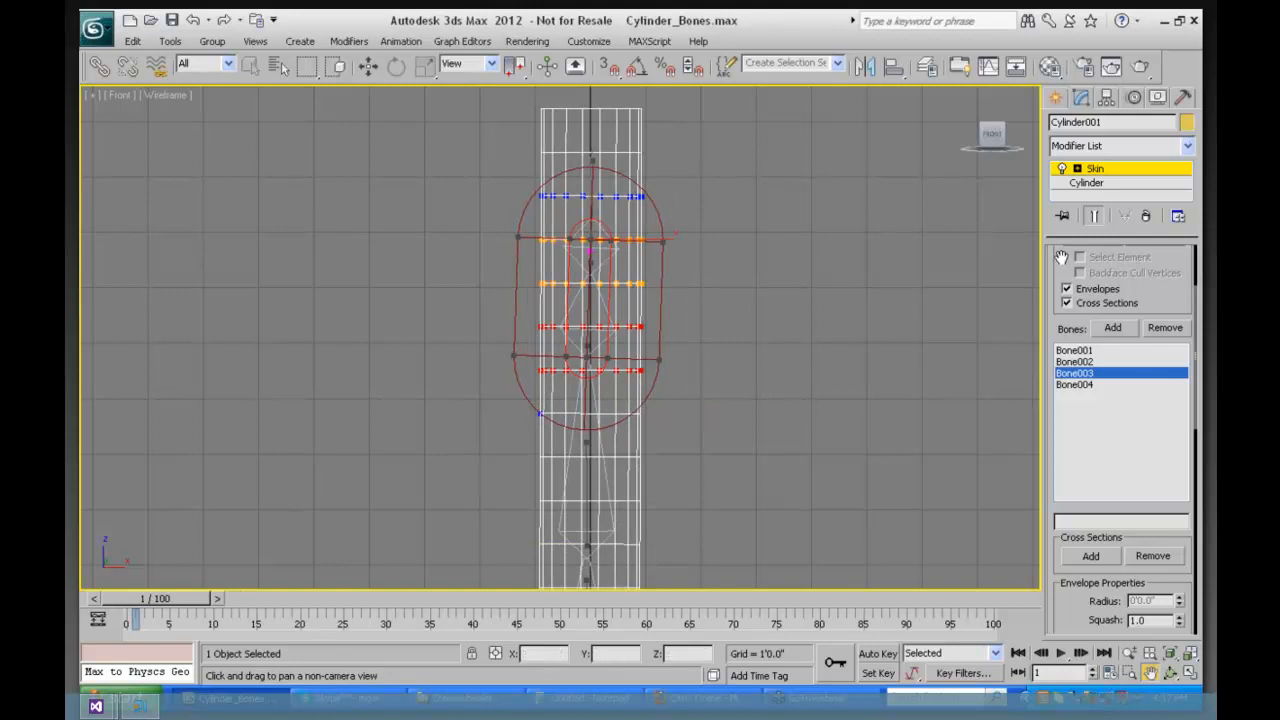
pyautogui.scroll(5, 1057, 441)
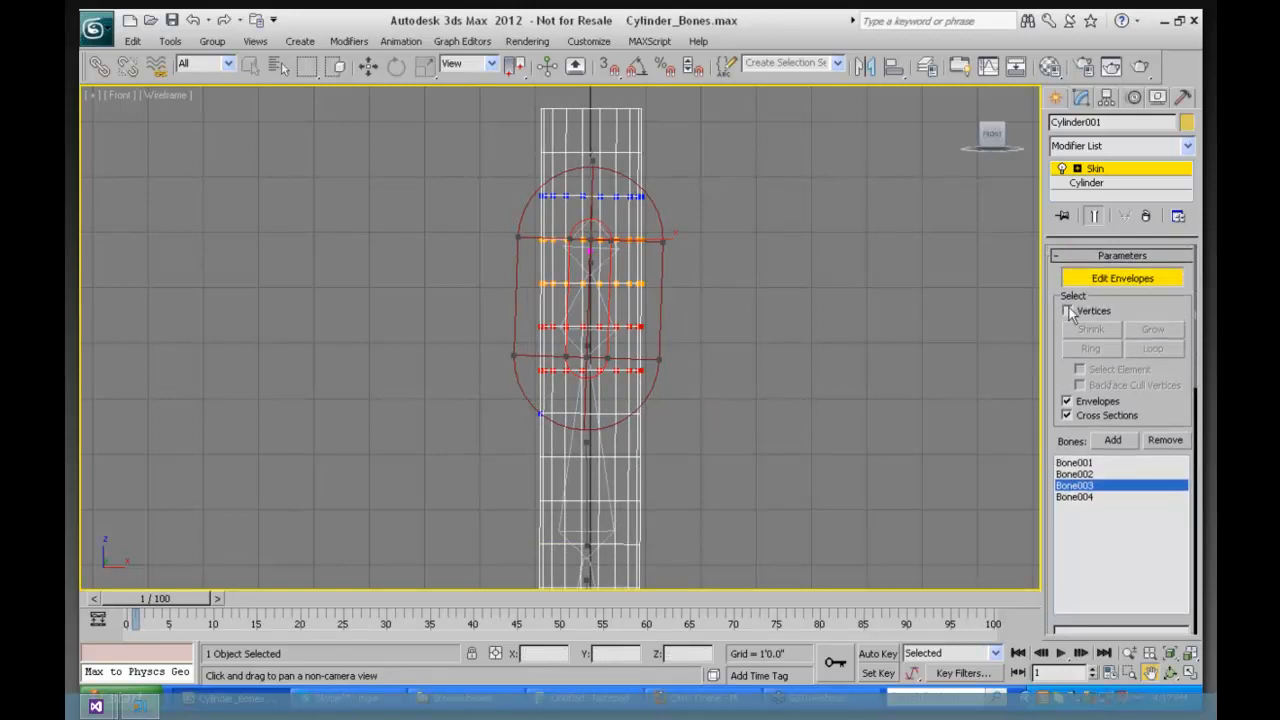
pyautogui.click(1067, 311)
pyautogui.press('w')
pyautogui.moveTo(576, 377); pyautogui.dragTo(677, 387)
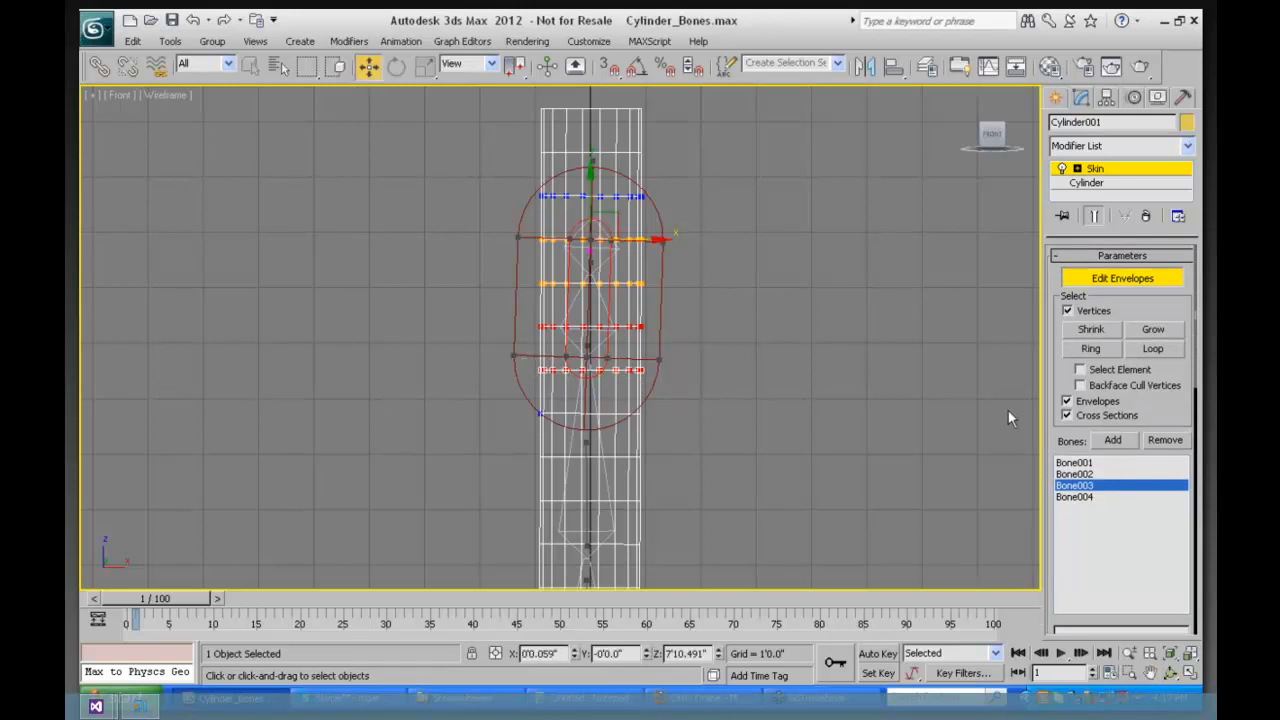
# Step: Open the cylinder's Skin Weight Table and limit its list to the selected vertices
pyautogui.moveTo(1053, 428); pyautogui.dragTo(1090, 108)
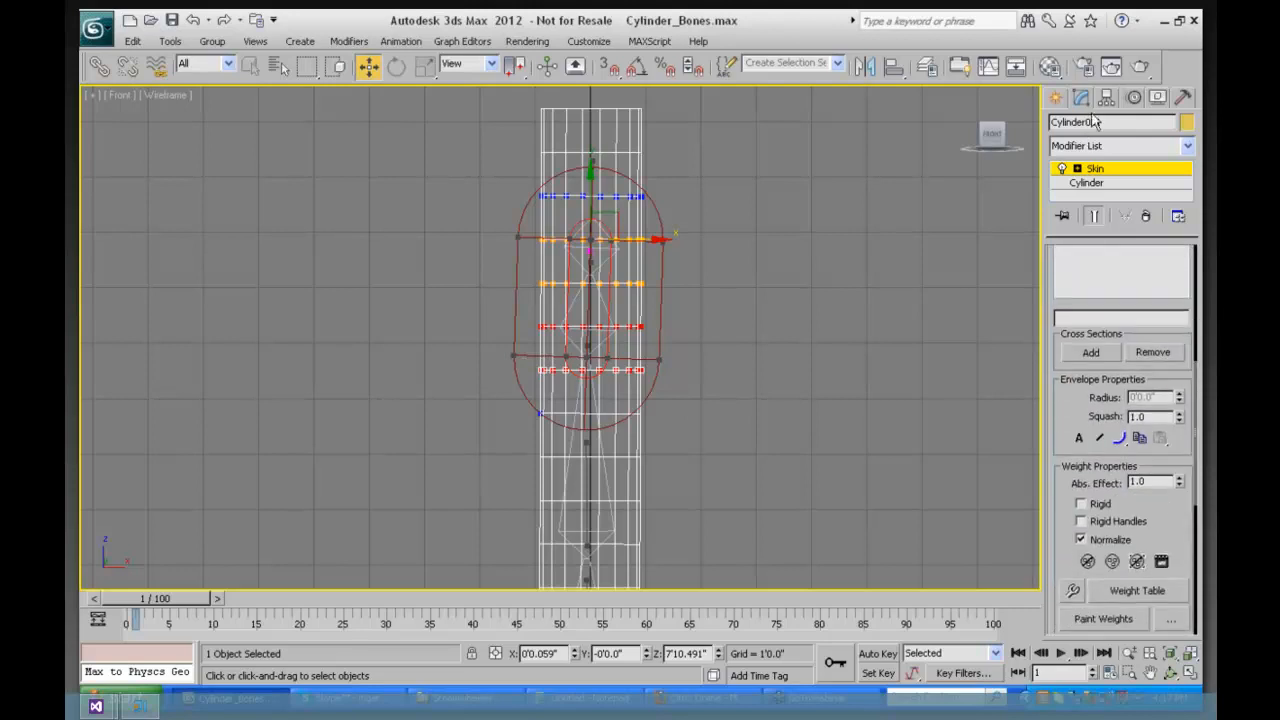
pyautogui.moveTo(1060, 405)
pyautogui.mouseDown()
pyautogui.moveTo(1066, 229)
pyautogui.moveTo(1062, 251)
pyautogui.mouseUp()
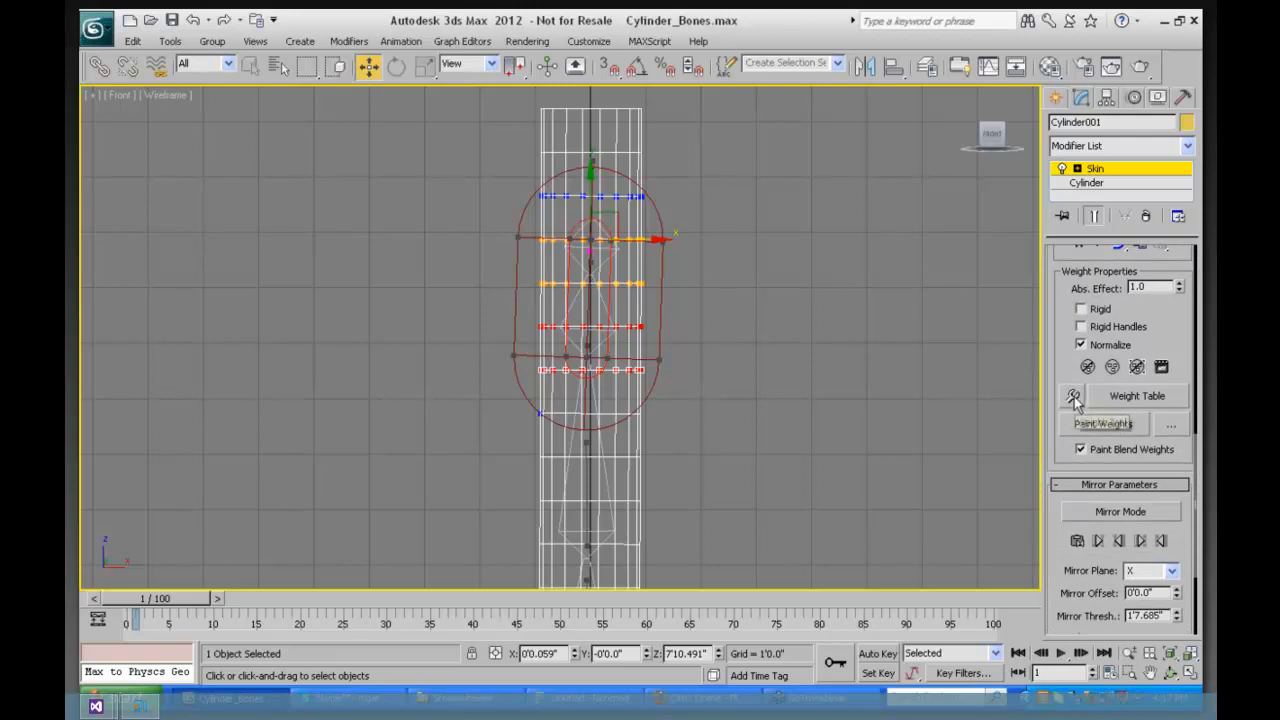
pyautogui.click(1120, 398)
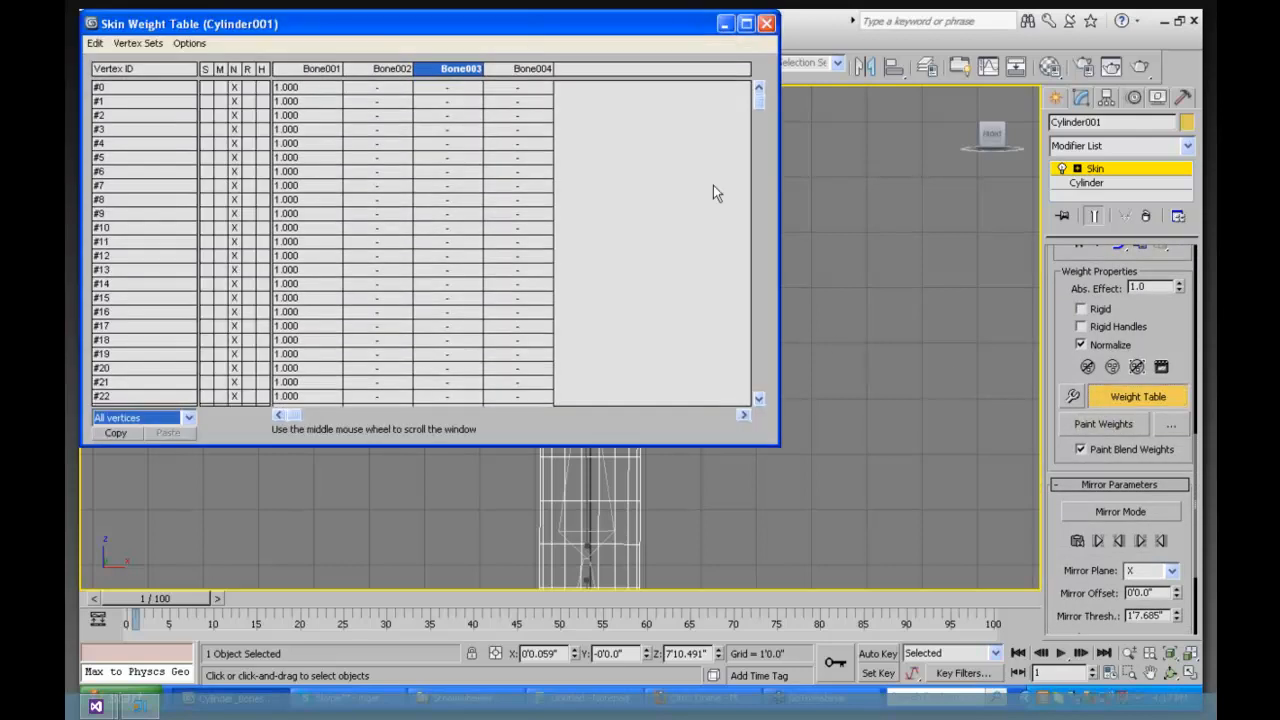
pyautogui.moveTo(615, 27); pyautogui.dragTo(776, 62)
pyautogui.click(350, 453)
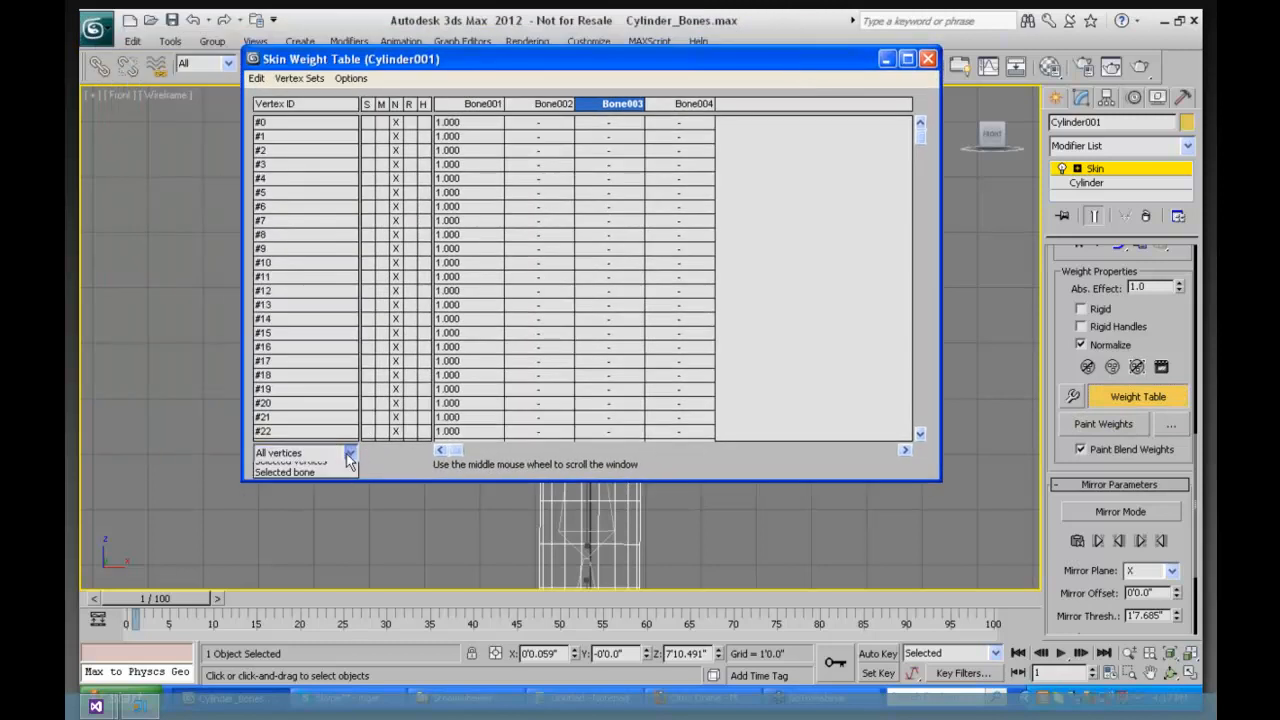
pyautogui.click(305, 480)
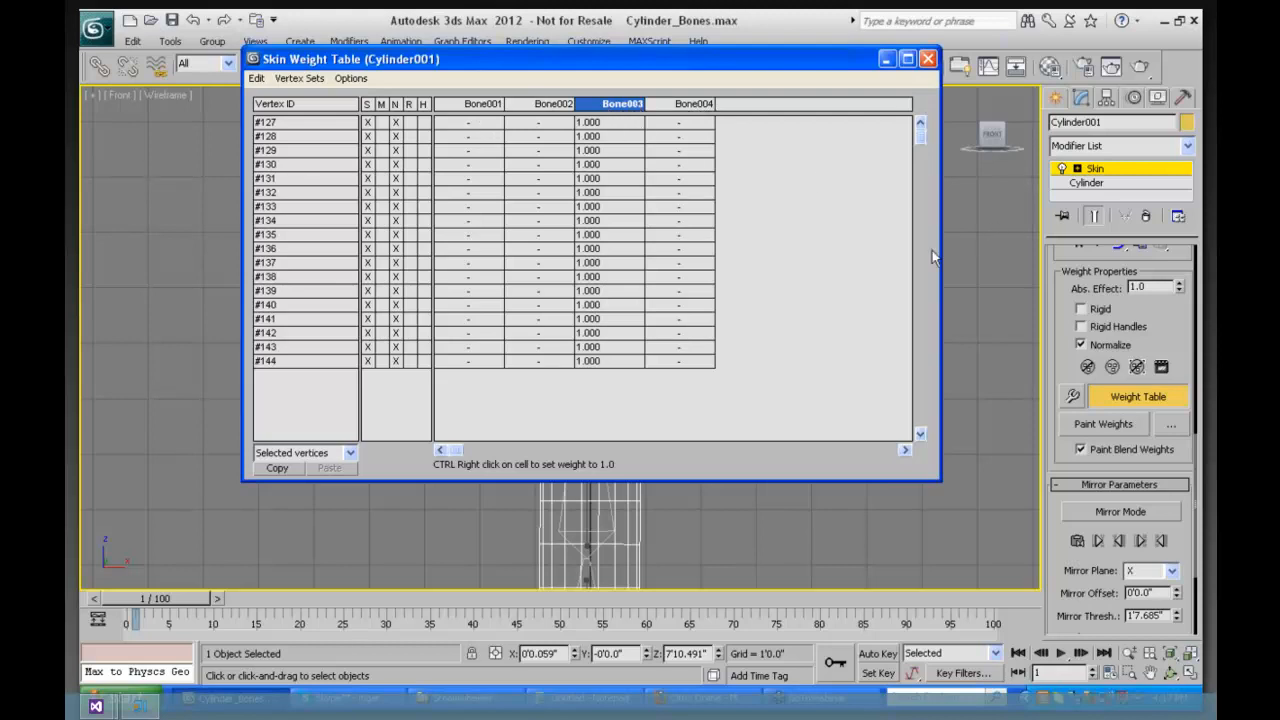
# Step: Narrow and reposition the Skin Weight Table so the cylinder and Bone003's envelope can be seen beside it
pyautogui.moveTo(940, 215); pyautogui.dragTo(767, 206)
pyautogui.moveTo(643, 63); pyautogui.dragTo(393, 121)
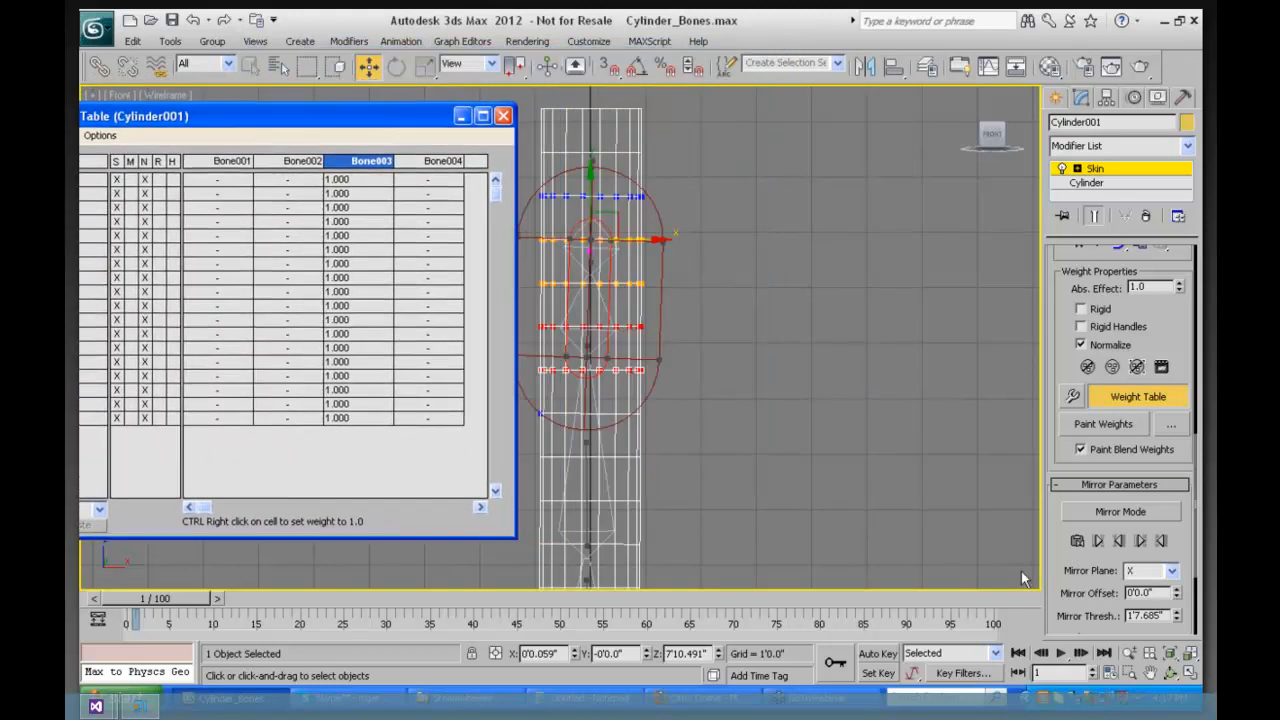
pyautogui.click(1149, 674)
pyautogui.moveTo(681, 362); pyautogui.dragTo(918, 391)
pyautogui.moveTo(434, 119); pyautogui.dragTo(595, 131)
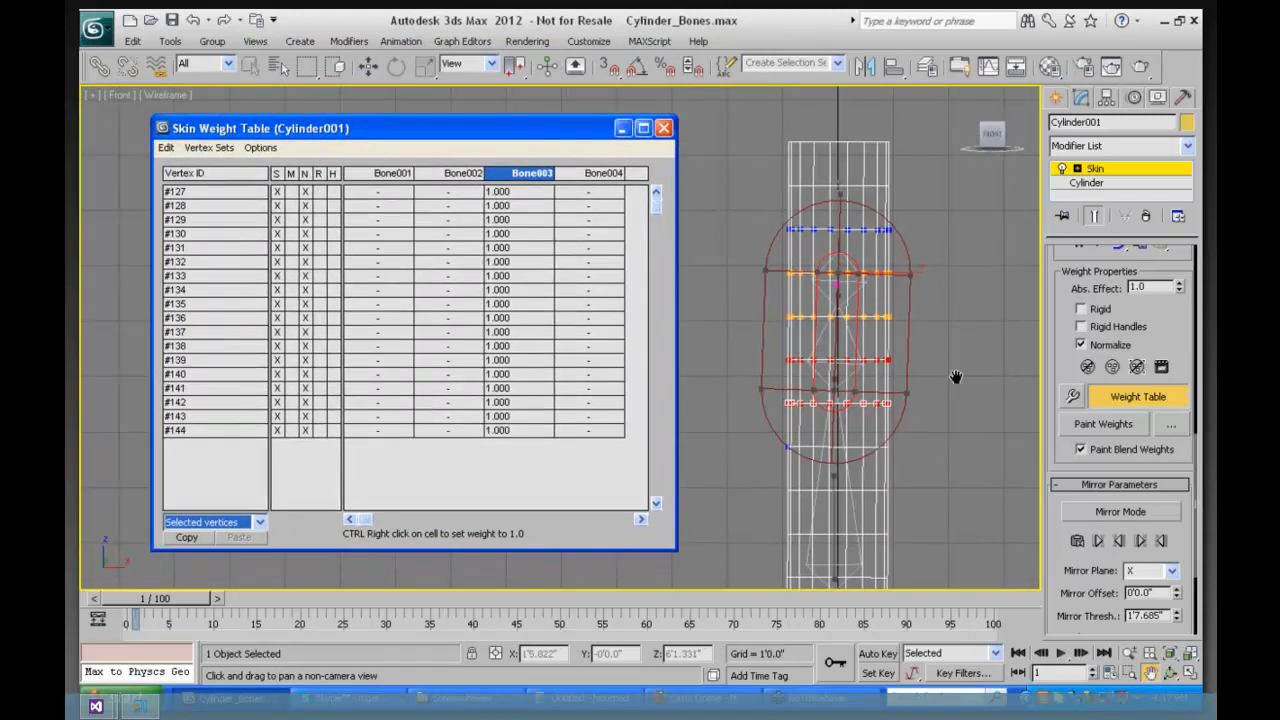
# Step: Use the Weight Tool to give the selected vertex row a weight of 0.5 for Bone001, then scrub the timeline to check the bending
pyautogui.click(1074, 399)
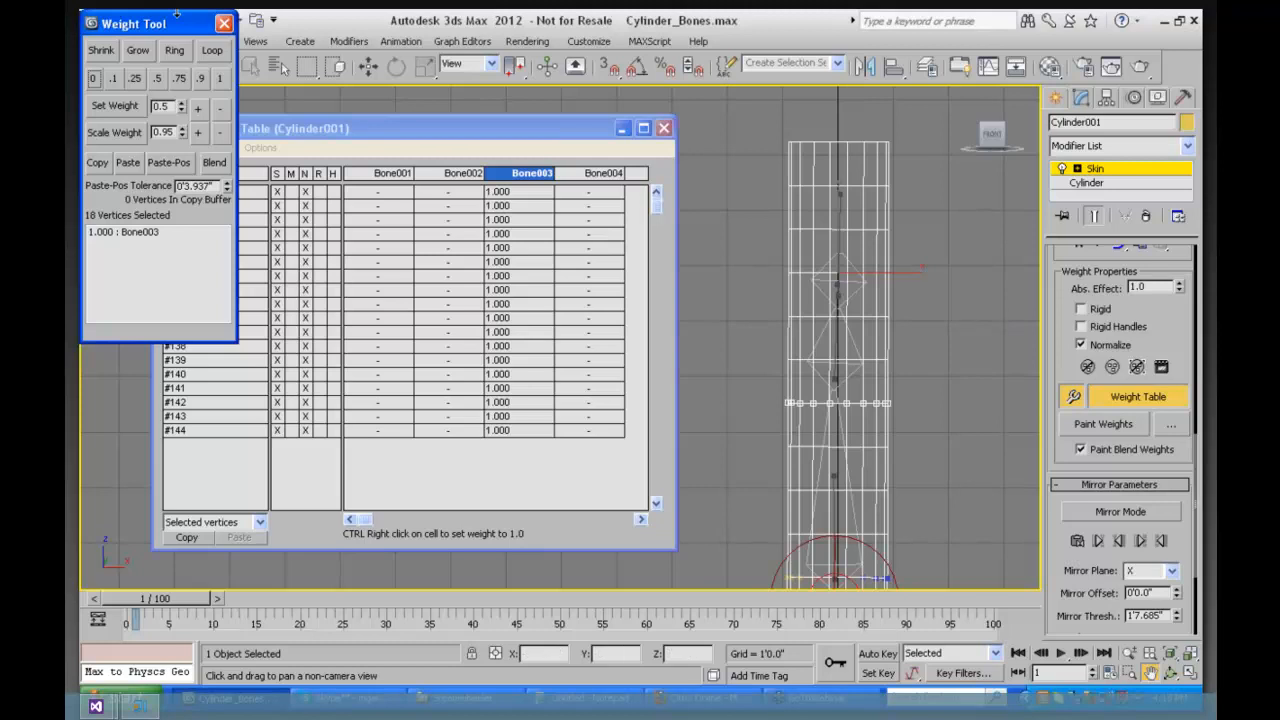
pyautogui.moveTo(180, 32); pyautogui.dragTo(622, 133)
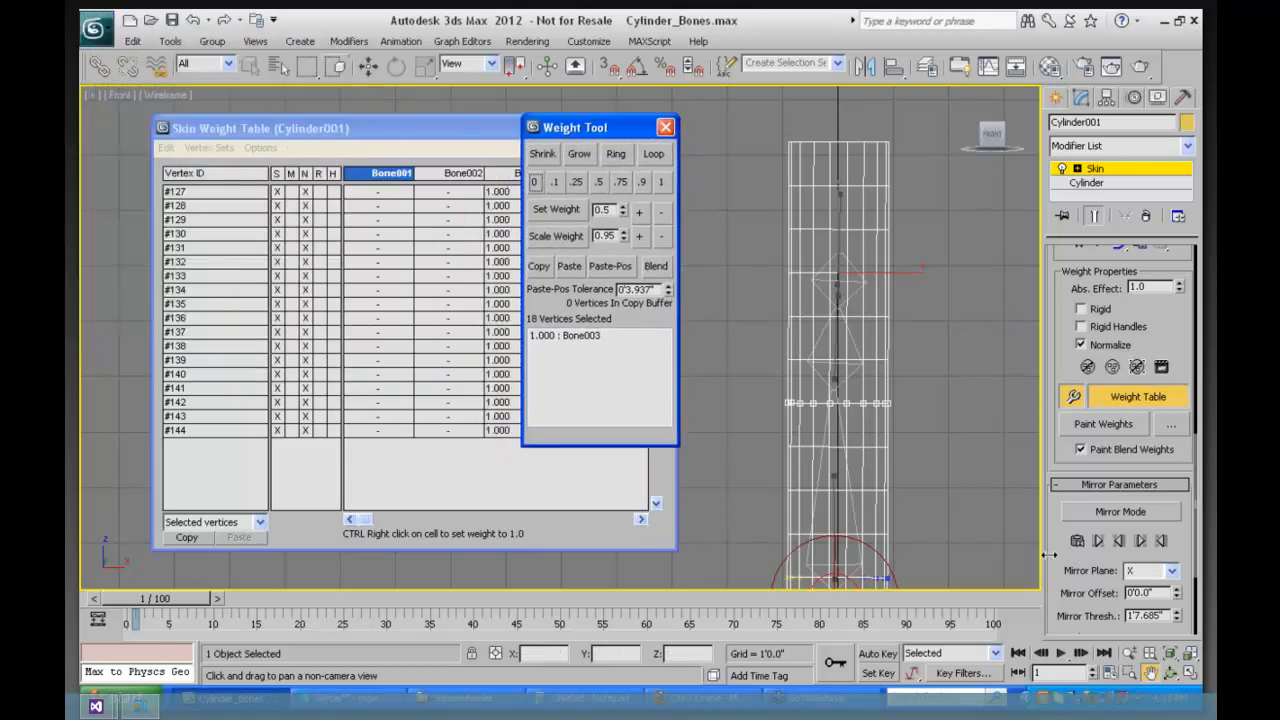
pyautogui.click(936, 437)
pyautogui.moveTo(936, 437); pyautogui.dragTo(936, 279)
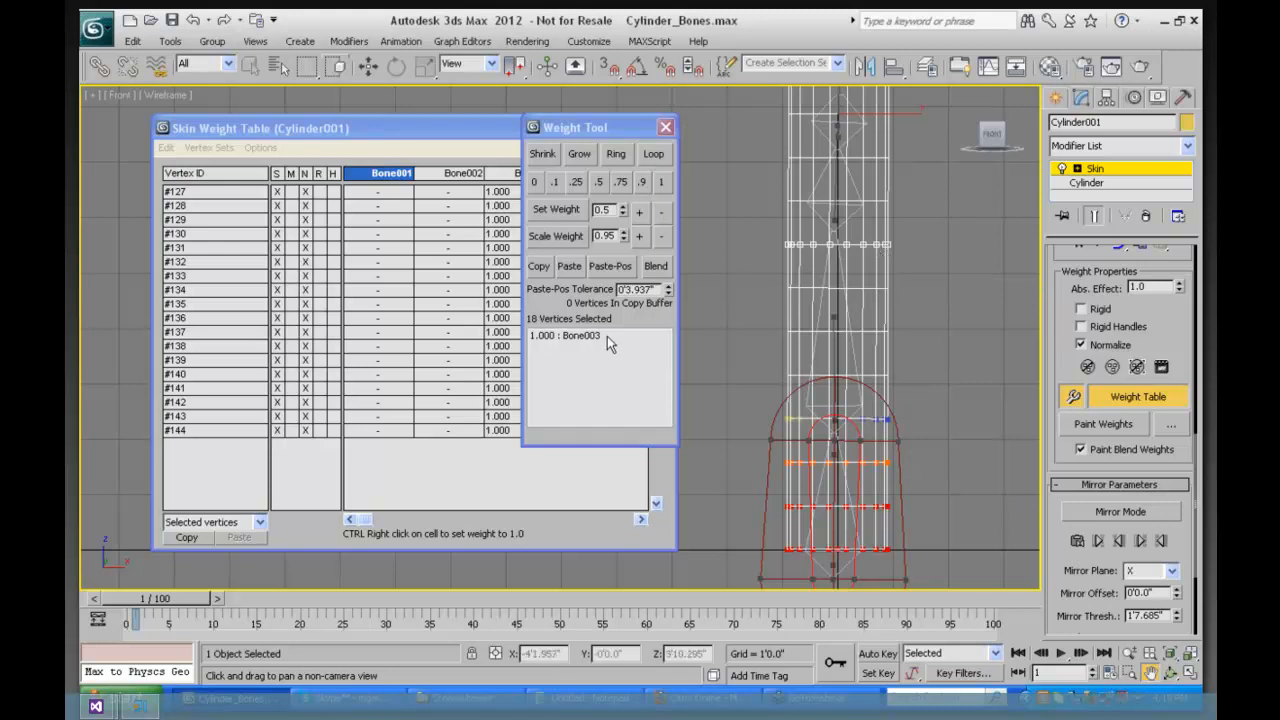
pyautogui.click(599, 181)
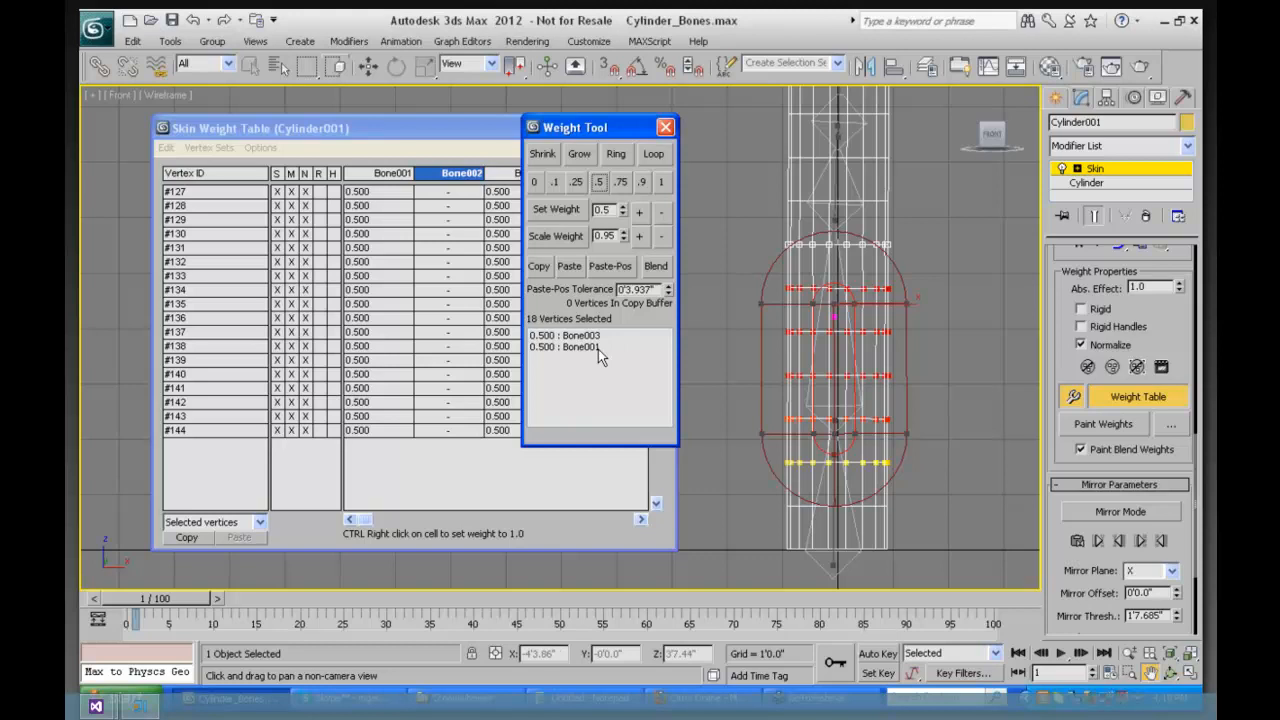
pyautogui.moveTo(170, 598); pyautogui.dragTo(133, 529)
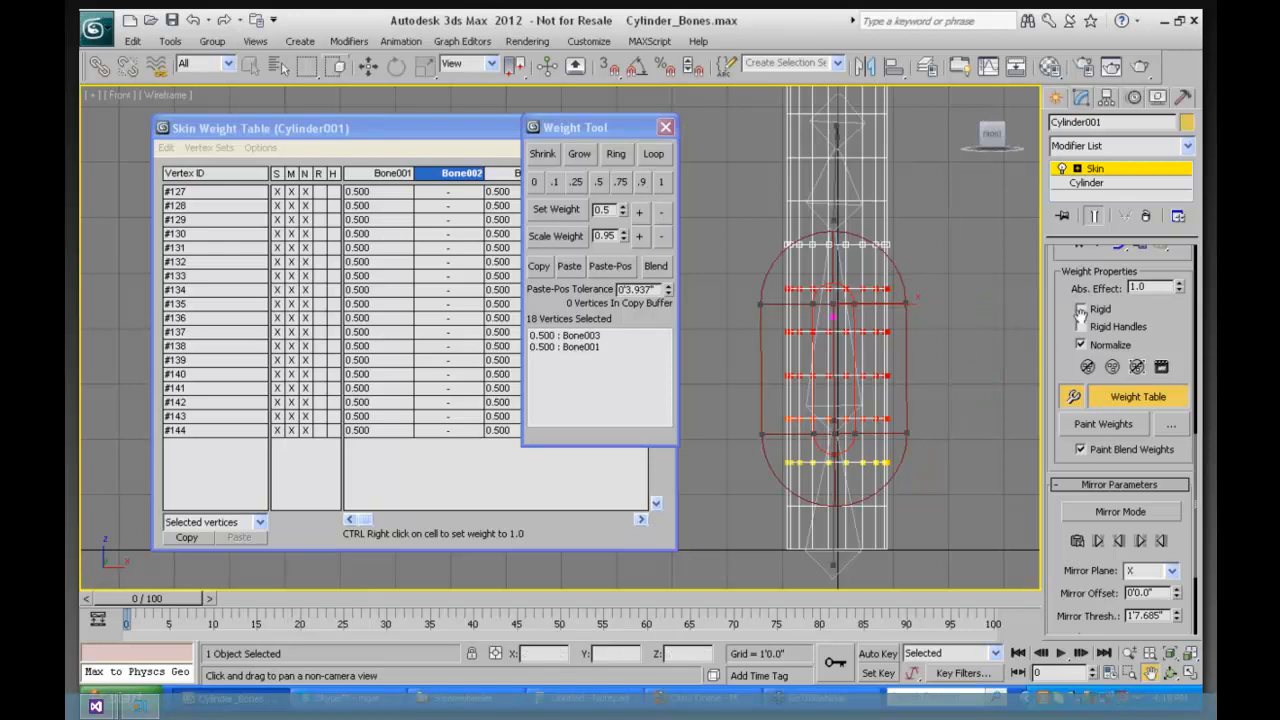
# Step: Set the selected vertex row's weight for Bone001 to 0.9
pyautogui.scroll(6, 1065, 320)
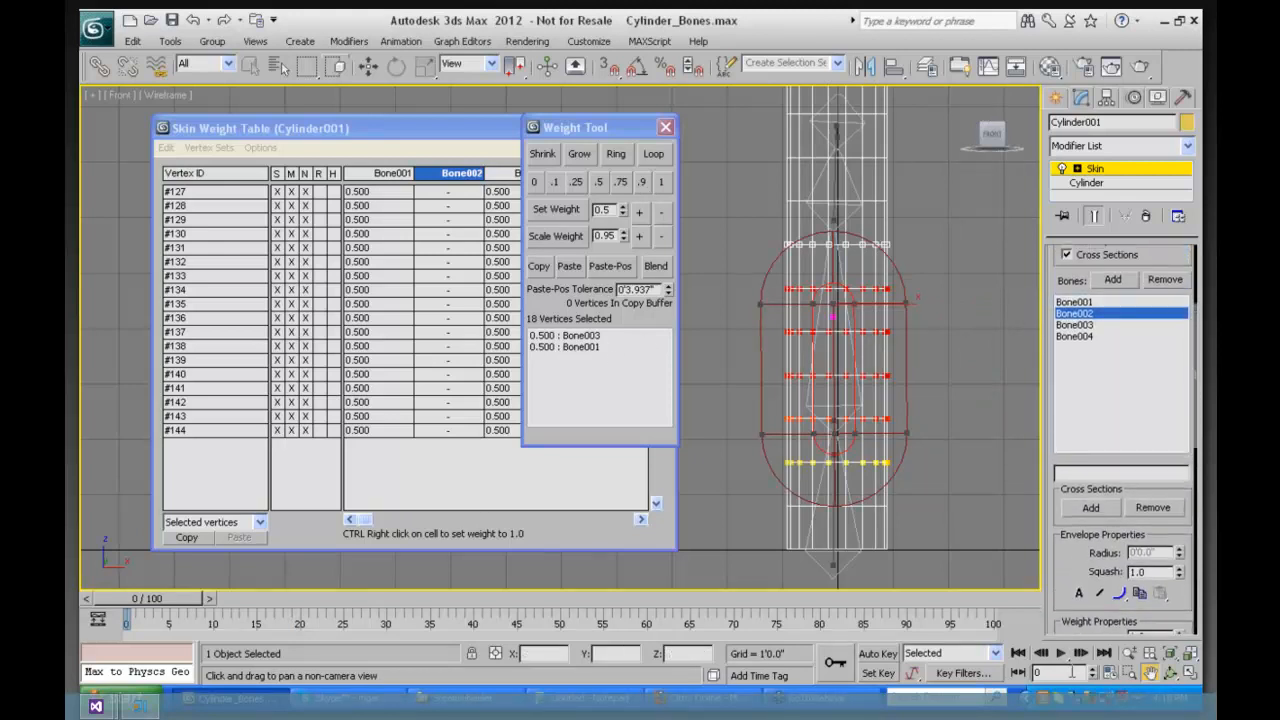
pyautogui.click(1075, 302)
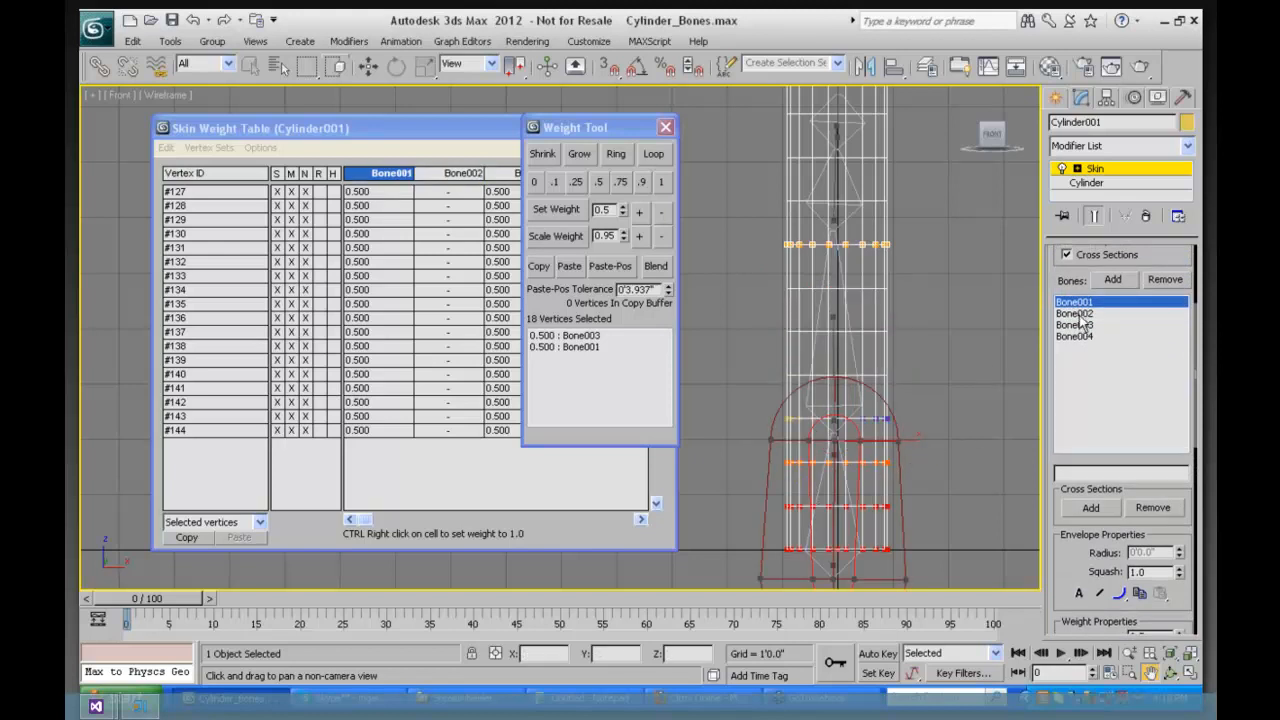
pyautogui.click(642, 182)
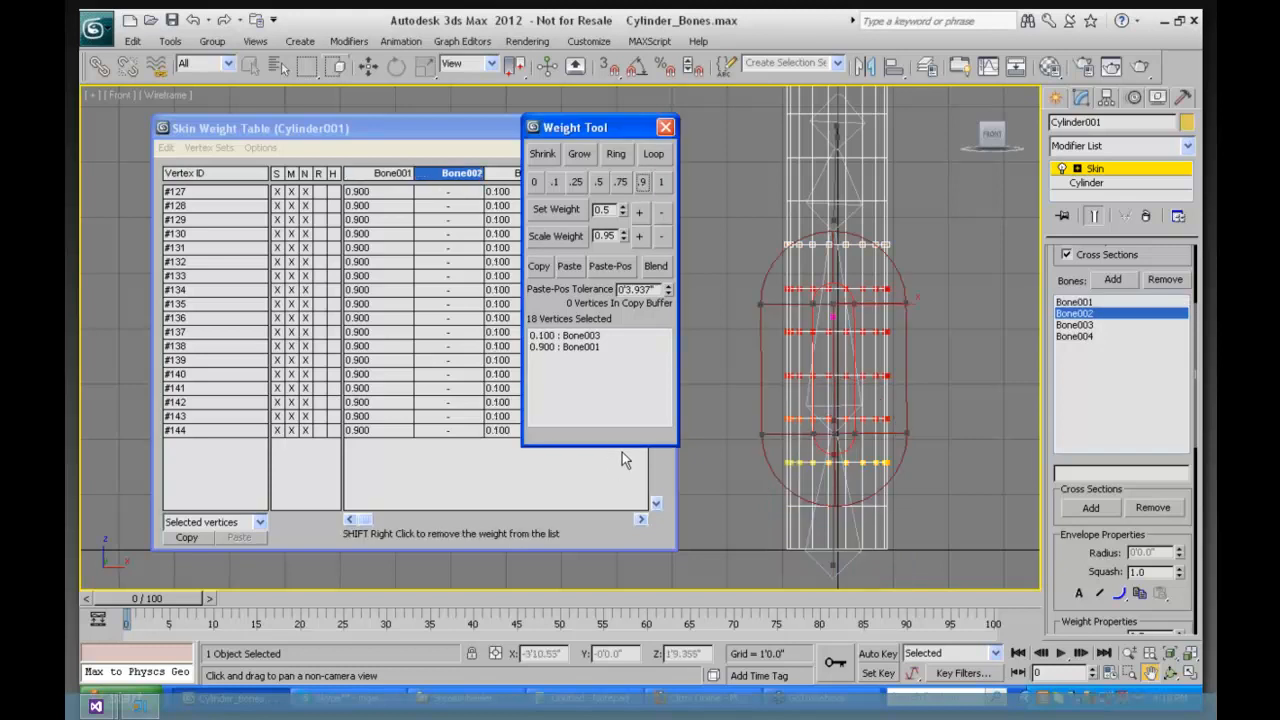
# Step: Set the selected vertex row's weight for Bone003 to 0.9 and scrub the timeline to check the deformation
pyautogui.click(1074, 302)
pyautogui.click(1084, 326)
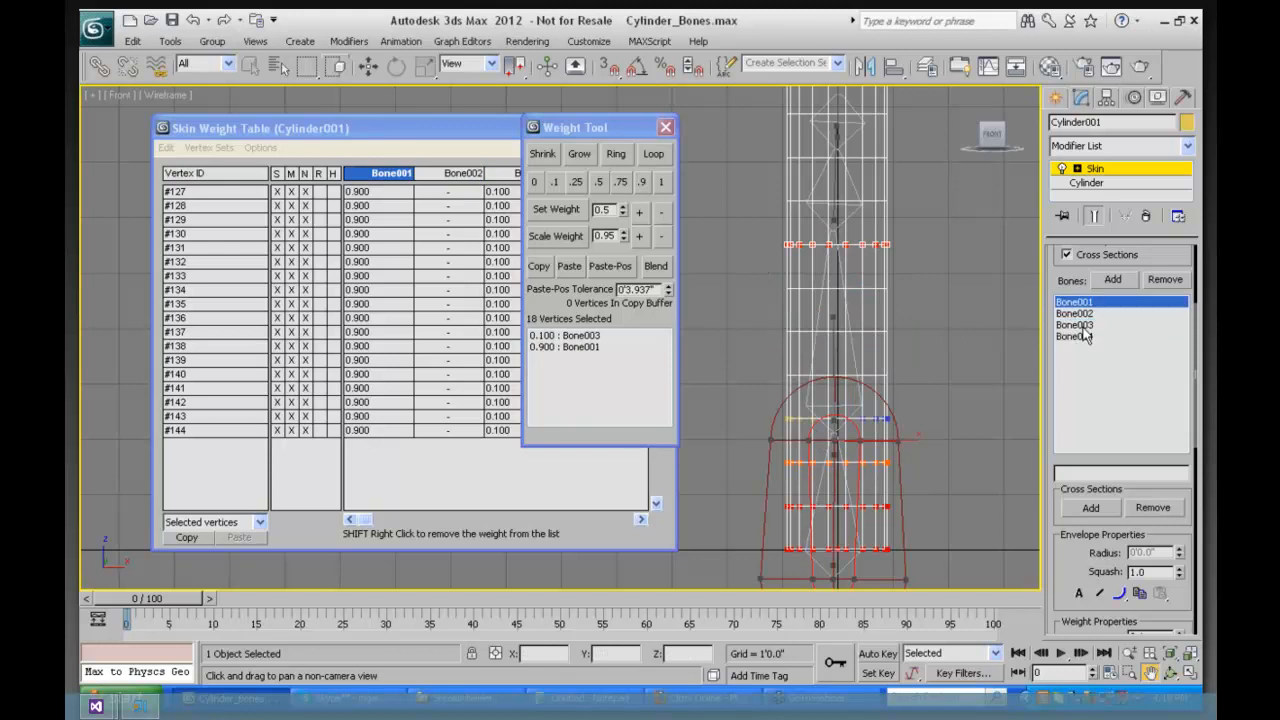
pyautogui.click(585, 335)
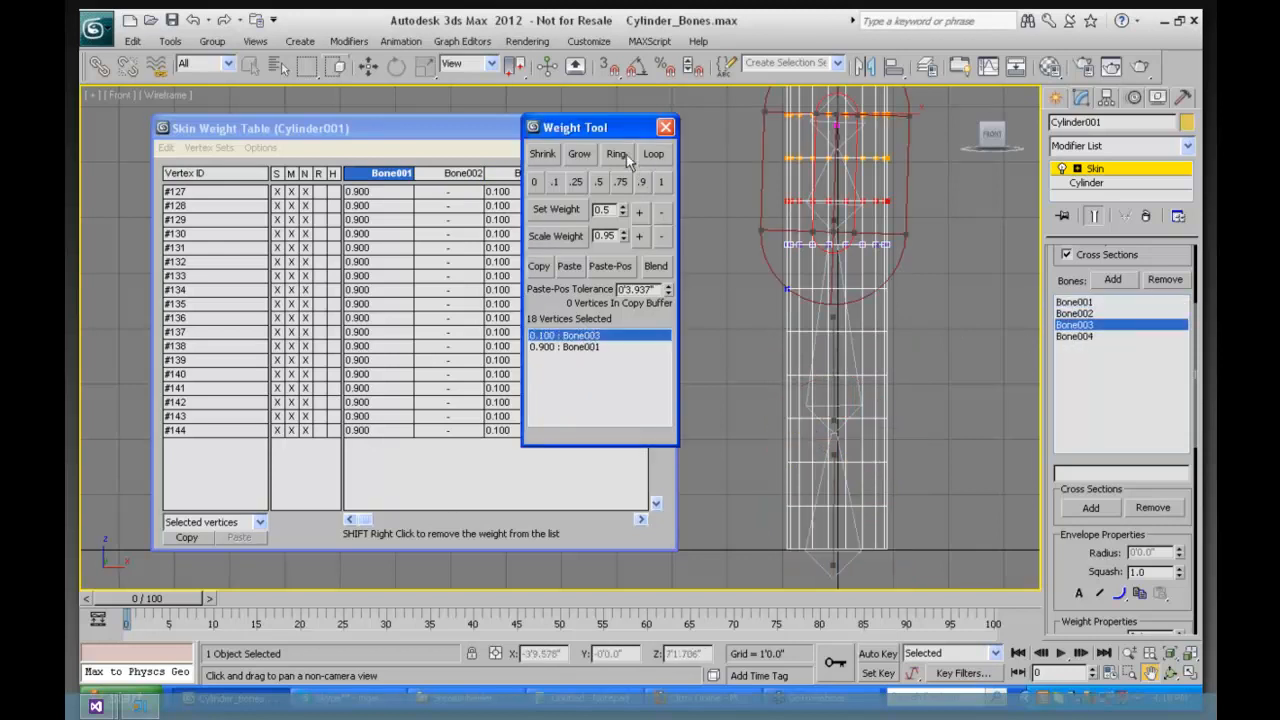
pyautogui.click(642, 181)
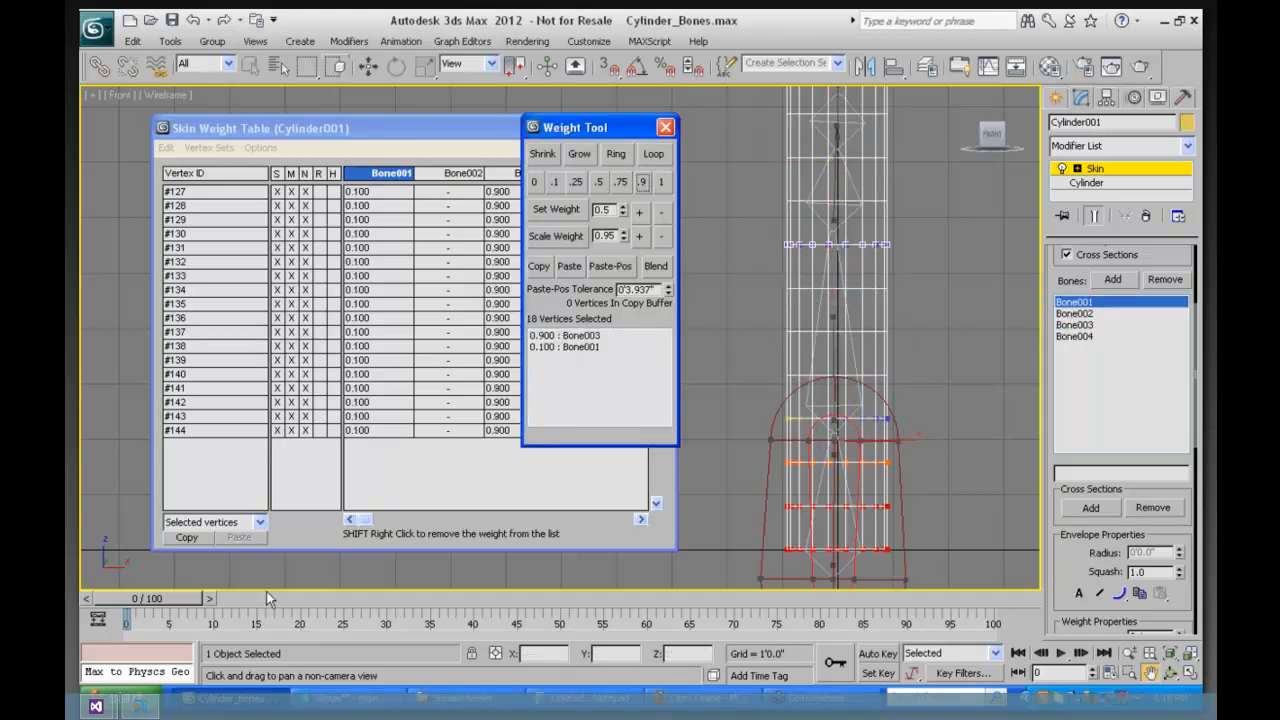
pyautogui.moveTo(175, 598); pyautogui.dragTo(128, 608)
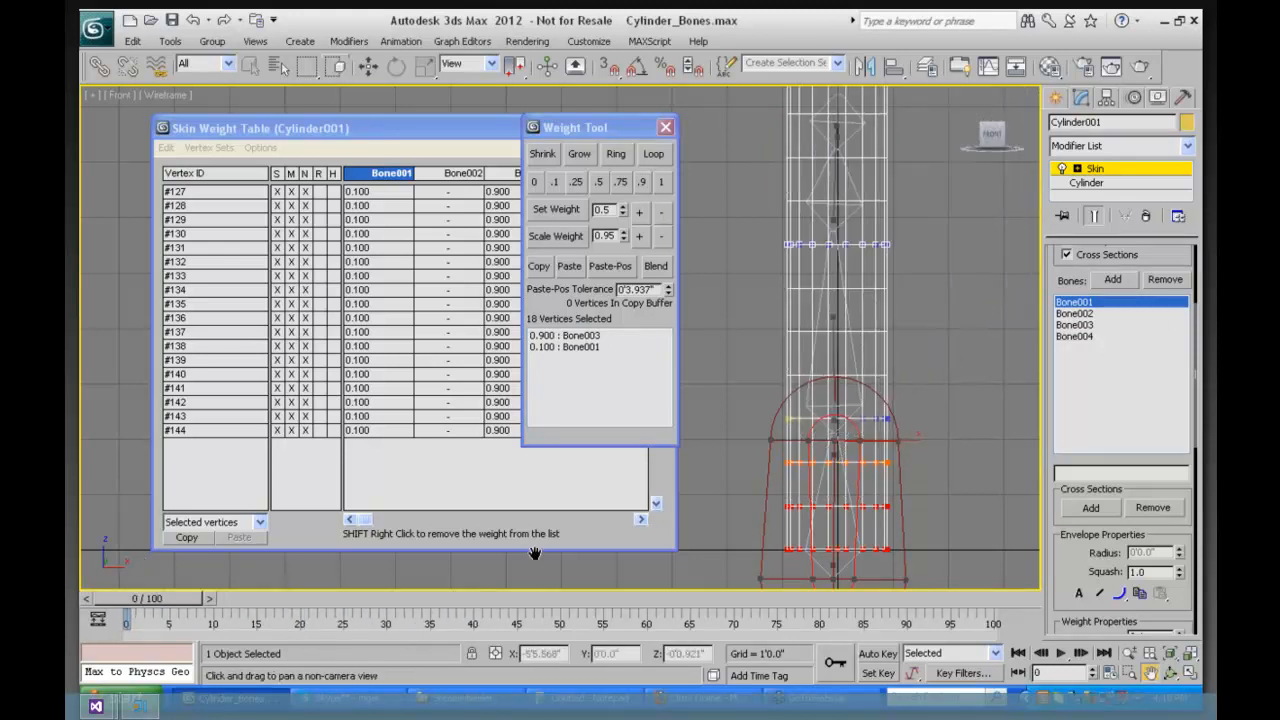
# Step: Enable Paint Weights in the Skin modifier and close the Weight Tool and the Skin Weight Table
pyautogui.scroll(-5, 1062, 556)
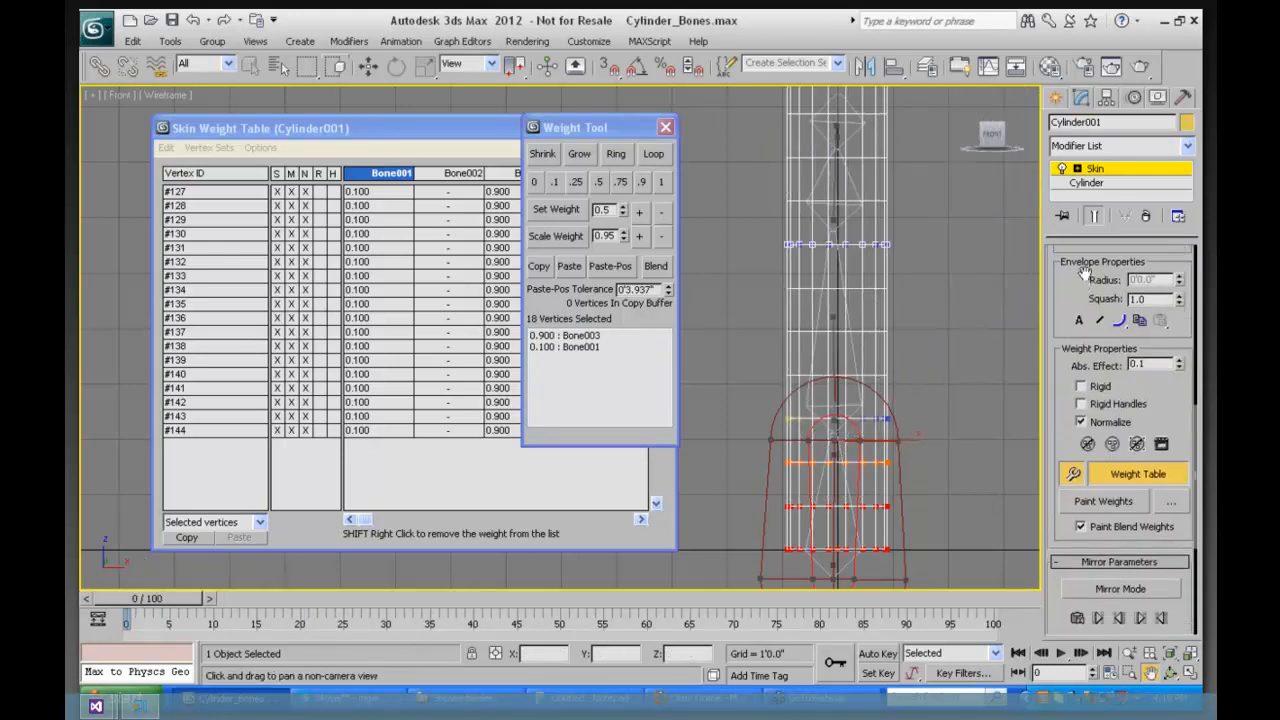
pyautogui.click(1110, 486)
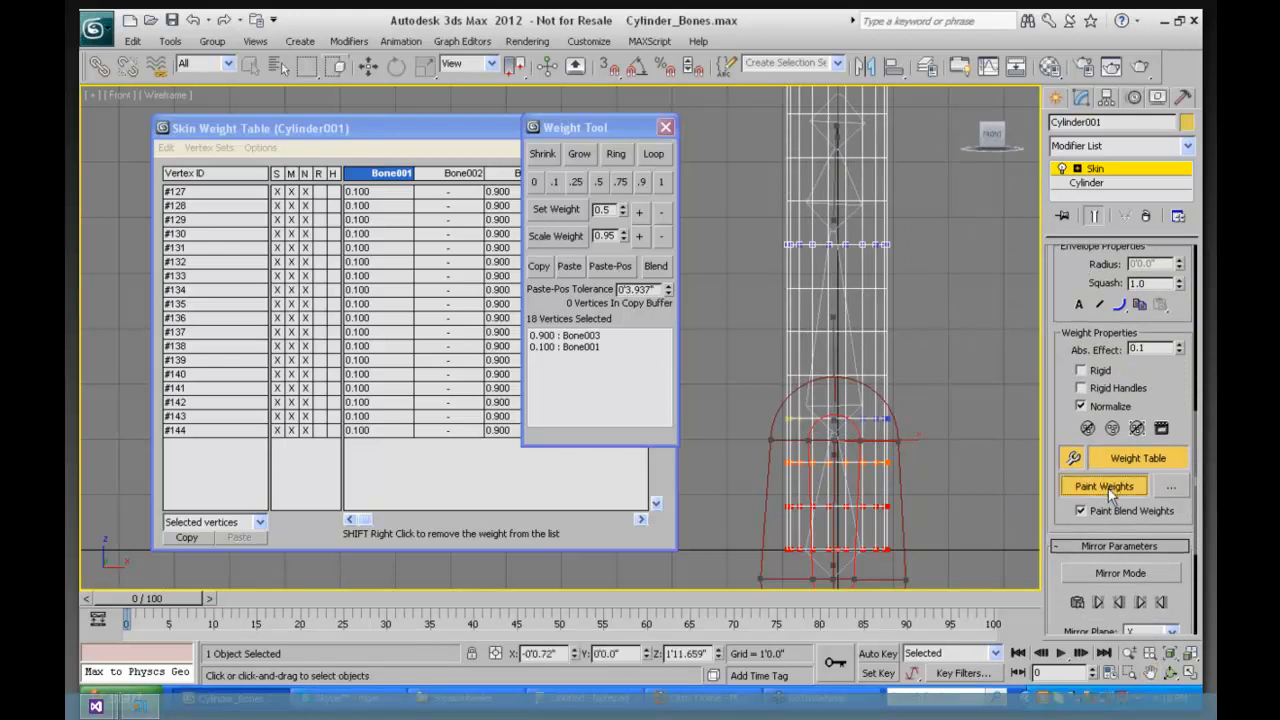
pyautogui.click(665, 128)
pyautogui.click(664, 129)
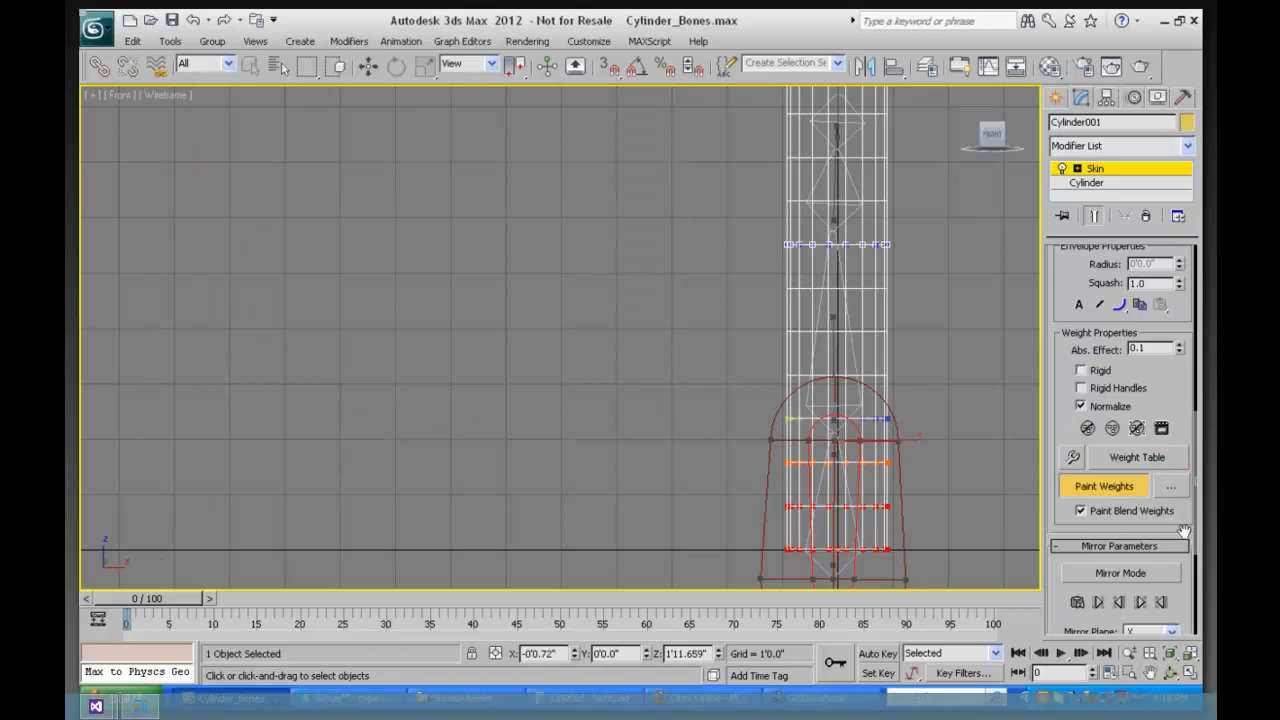
# Step: Open the painter options and set the brush's maximum size to 1'0"
pyautogui.click(1170, 486)
pyautogui.moveTo(341, 127); pyautogui.dragTo(388, 138)
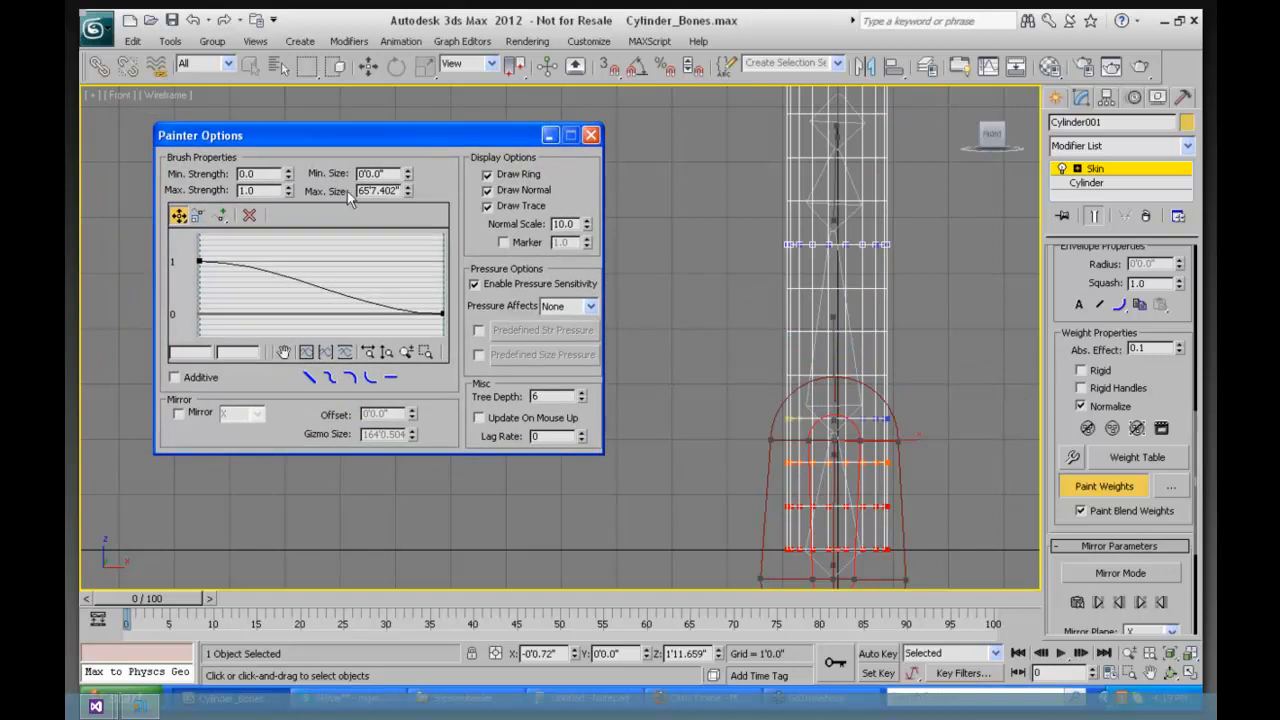
pyautogui.moveTo(362, 190); pyautogui.dragTo(423, 188)
pyautogui.write("11'")
pyautogui.press('Return')
pyautogui.write('1')
pyautogui.press('Return')
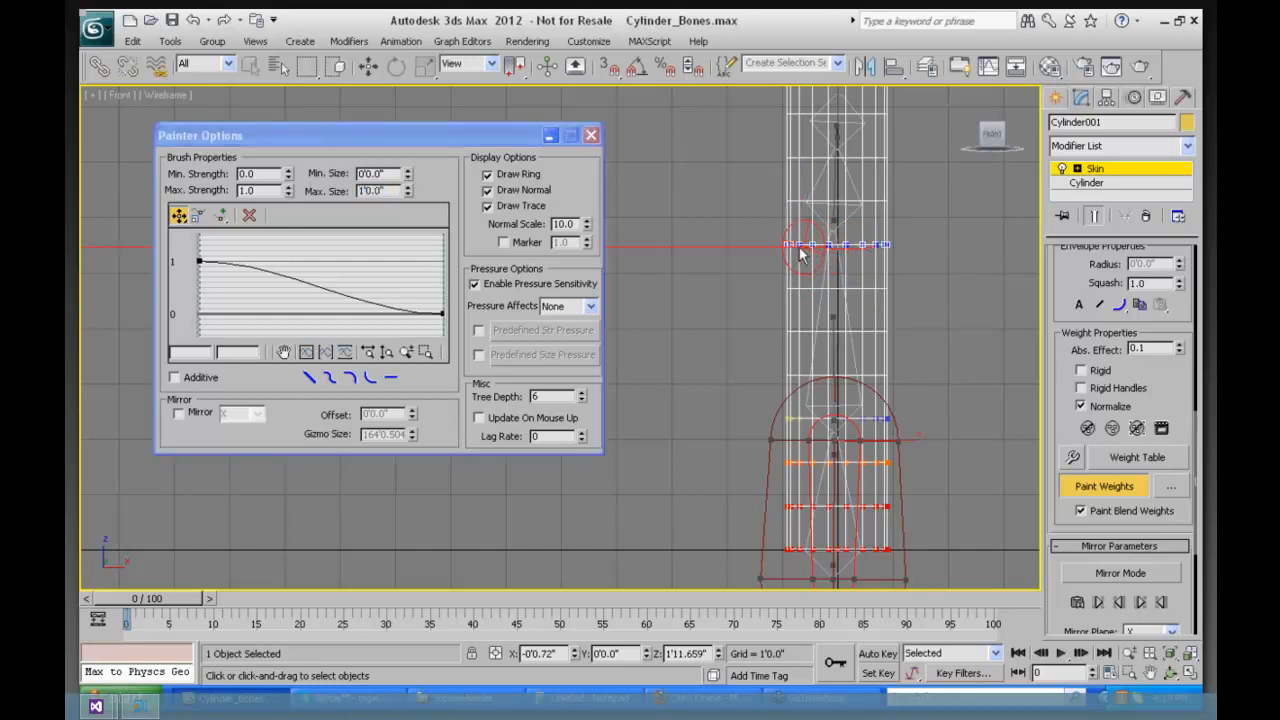
# Step: Paint Bone001 weight over the vertex rows in the middle of the cylinder, close the painter options and scrub the timeline
pyautogui.moveTo(862, 290)
pyautogui.mouseDown()
pyautogui.moveTo(904, 289)
pyautogui.moveTo(801, 302)
pyautogui.moveTo(781, 327)
pyautogui.moveTo(904, 336)
pyautogui.mouseUp()
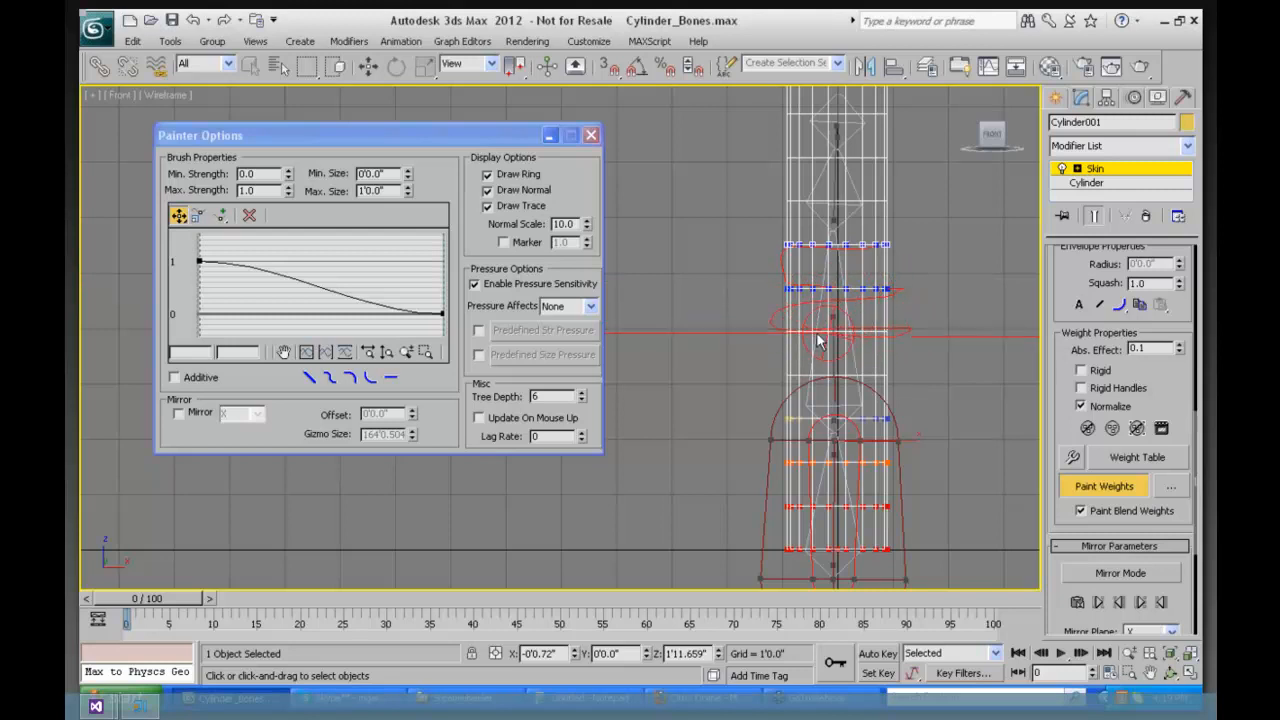
pyautogui.click(591, 135)
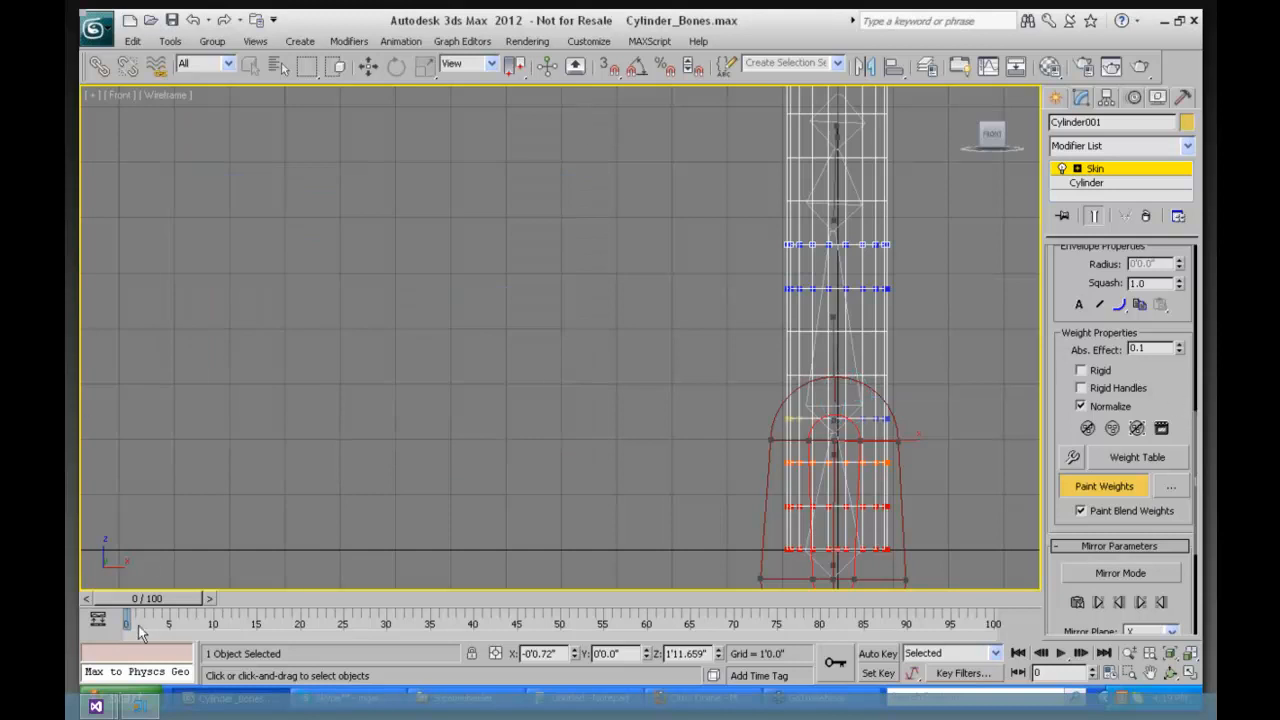
pyautogui.moveTo(160, 603)
pyautogui.mouseDown()
pyautogui.moveTo(456, 585)
pyautogui.moveTo(587, 549)
pyautogui.moveTo(150, 560)
pyautogui.mouseUp()
pyautogui.click(104, 36)
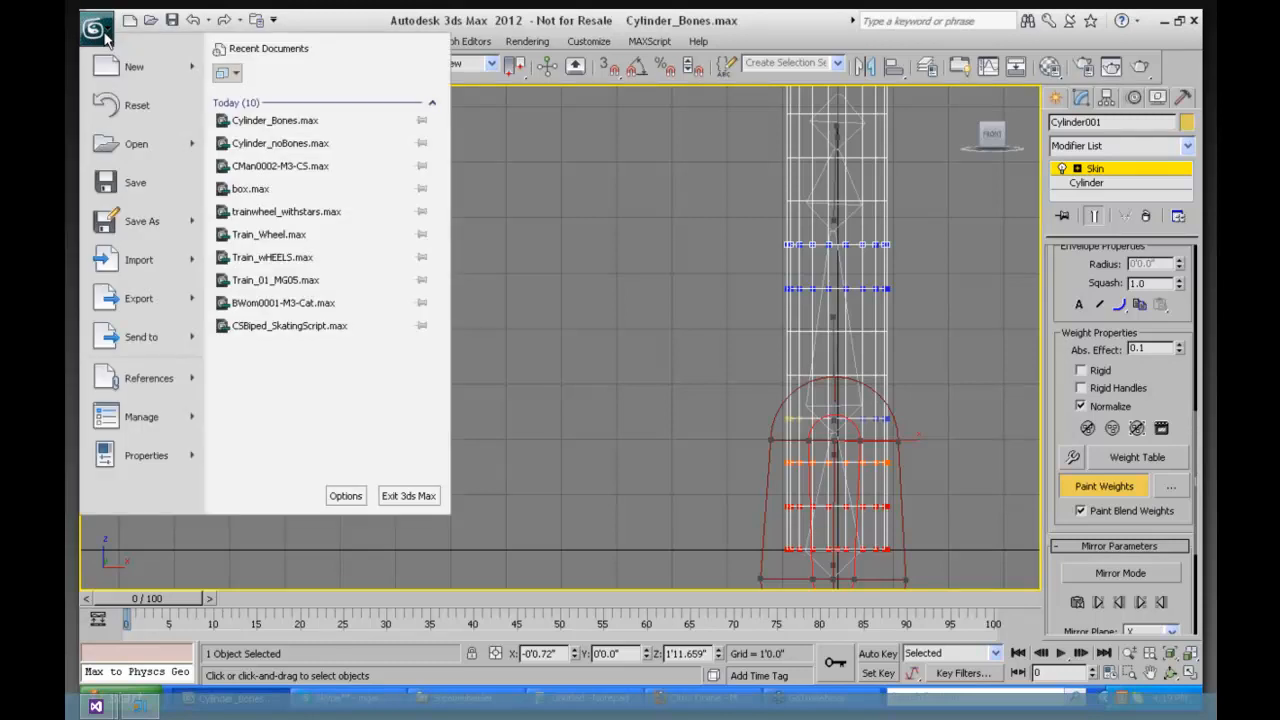
pyautogui.click(155, 146)
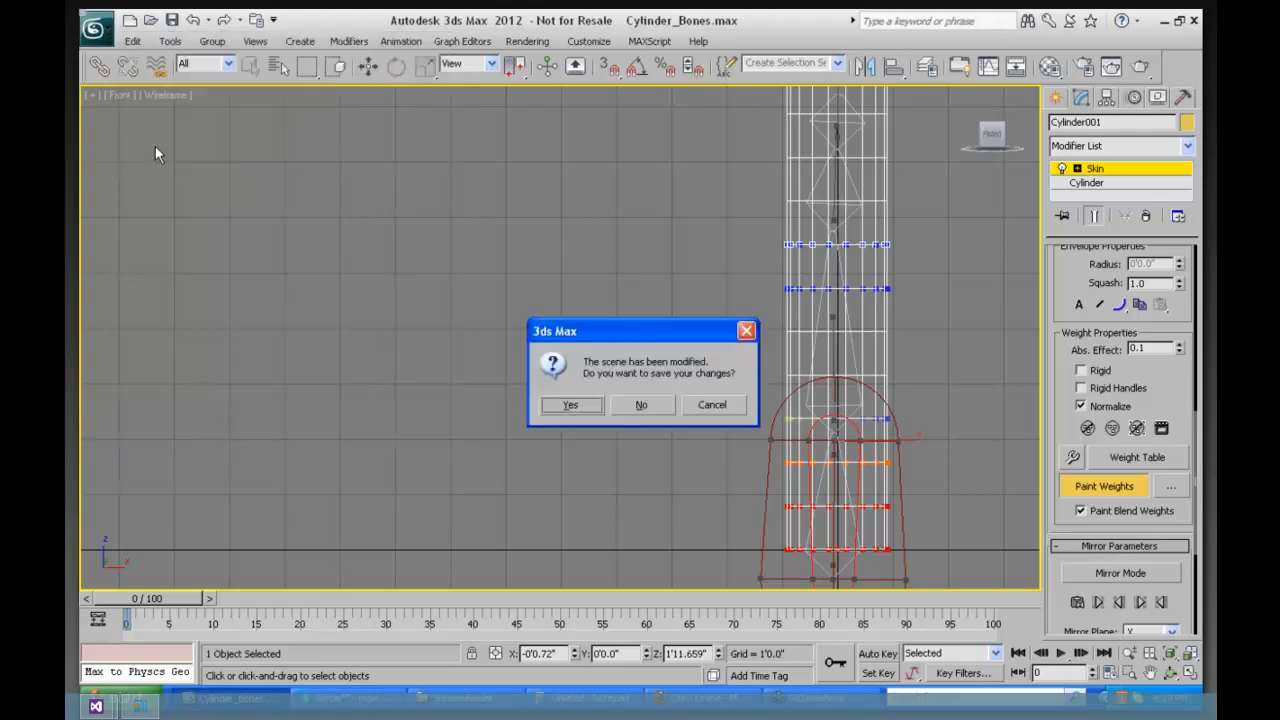
pyautogui.click(714, 405)
# Step: Scrub the timeline to frame 12 to inspect how the painted vertex rows deform on the whole cylinder
pyautogui.moveTo(1055, 599); pyautogui.dragTo(1063, 192)
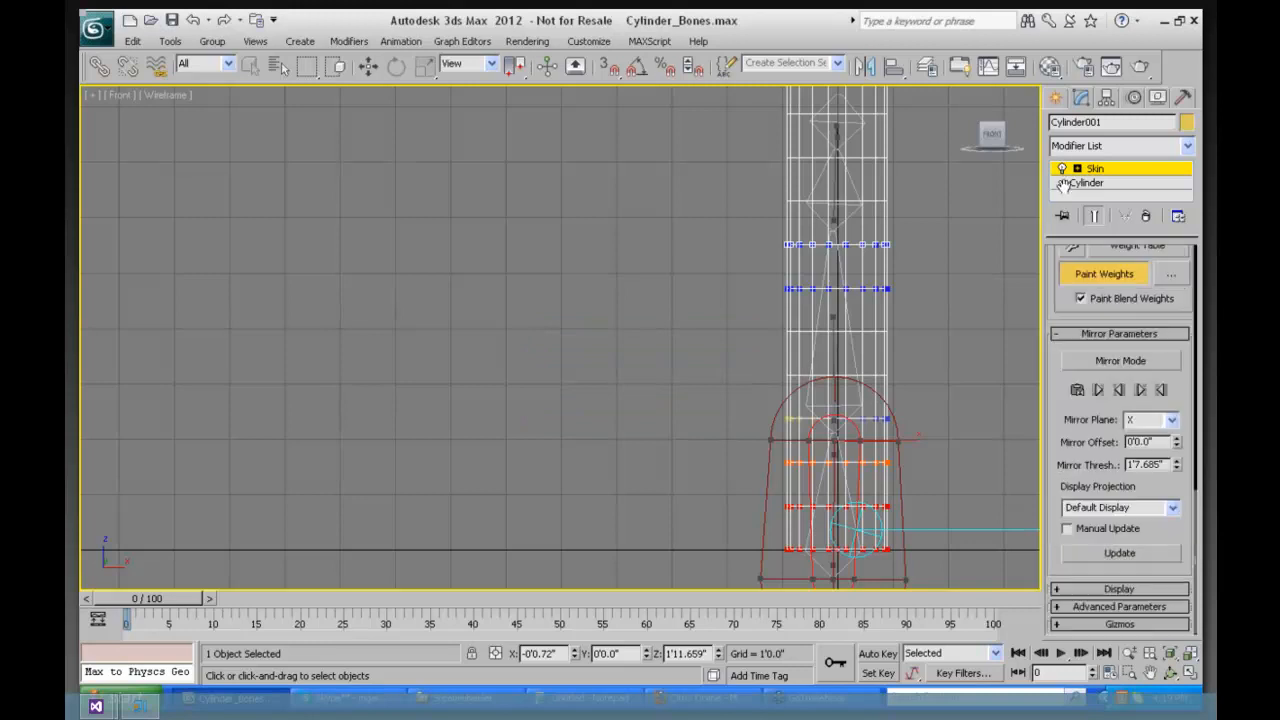
pyautogui.click(1128, 652)
pyautogui.moveTo(829, 288); pyautogui.dragTo(828, 350)
pyautogui.moveTo(190, 598); pyautogui.dragTo(296, 543)
# Step: Turn off weight painting and shorten Bone003's envelope by moving its lower end up along the bone
pyautogui.moveTo(1052, 286); pyautogui.dragTo(1053, 387)
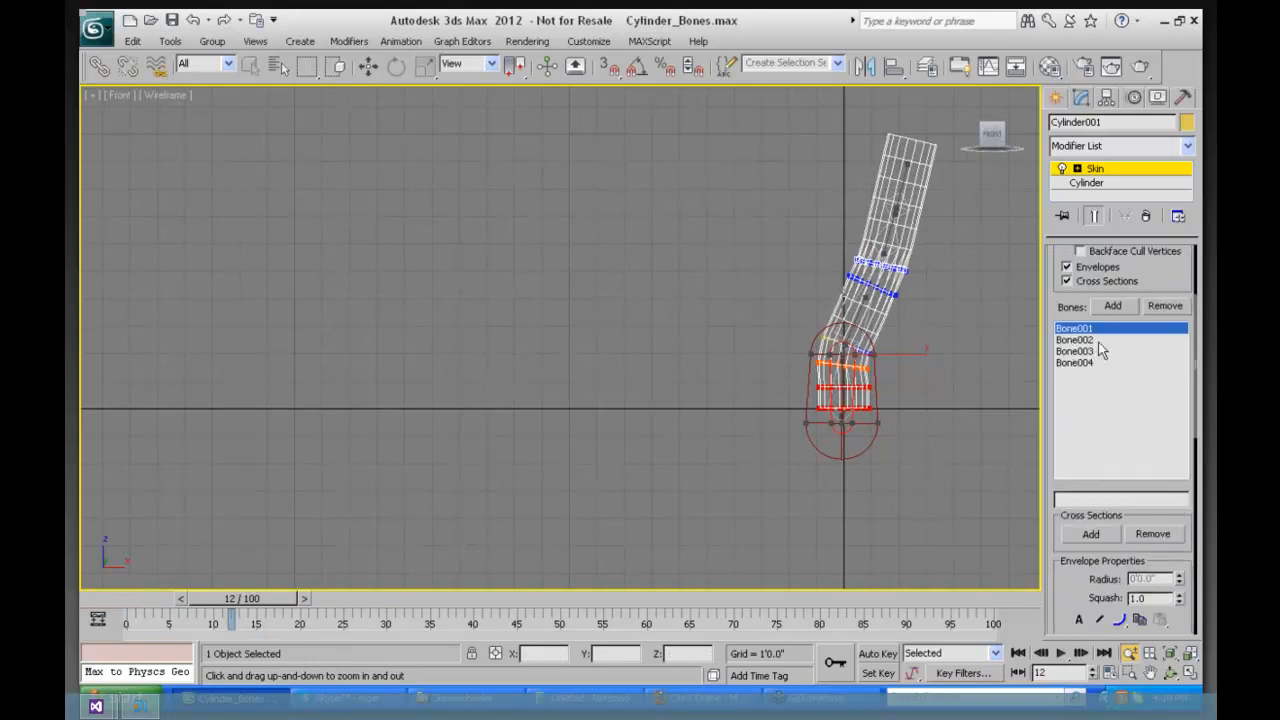
pyautogui.click(1088, 352)
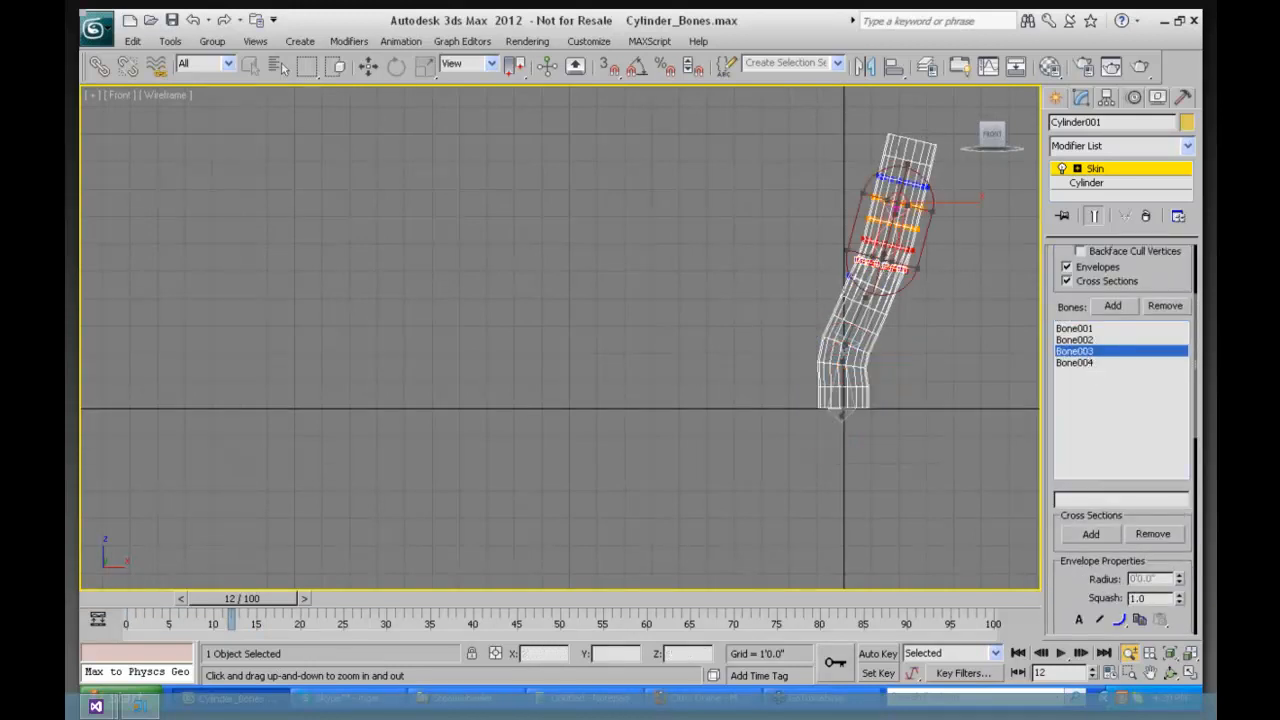
pyautogui.click(1129, 672)
pyautogui.moveTo(829, 172); pyautogui.dragTo(957, 306)
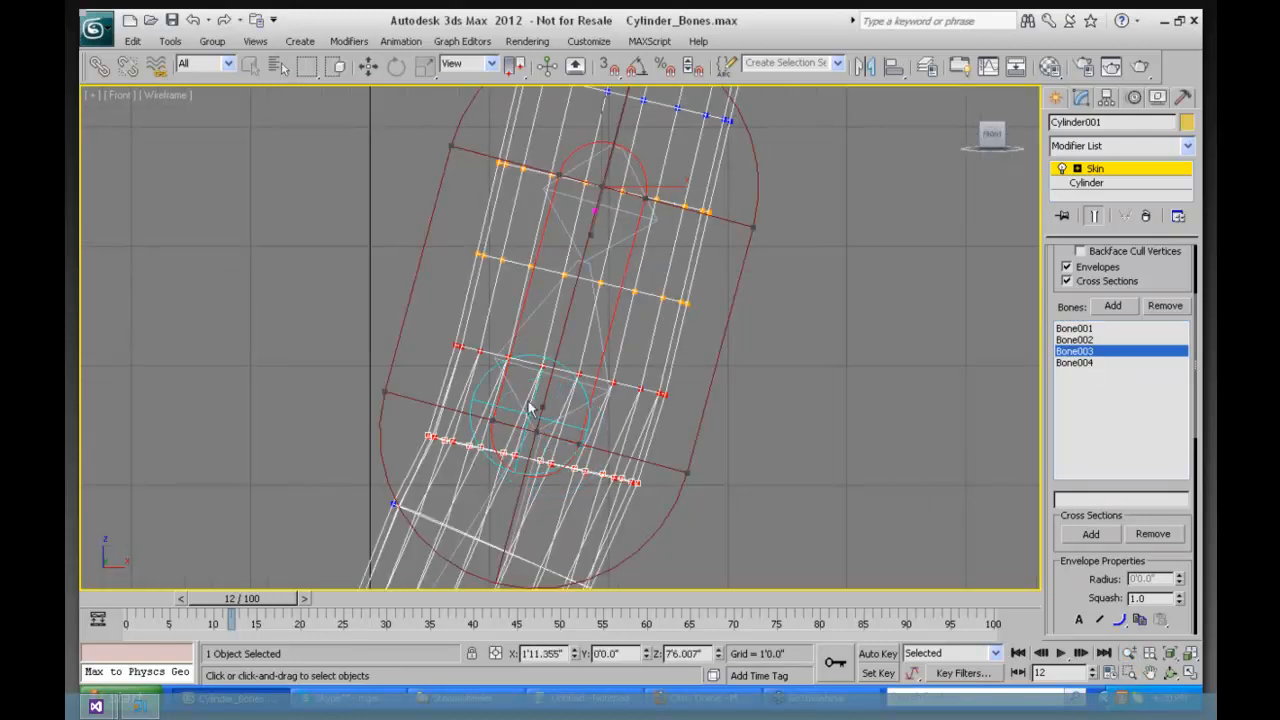
pyautogui.moveTo(1065, 587); pyautogui.dragTo(1077, 314)
pyautogui.click(1091, 528)
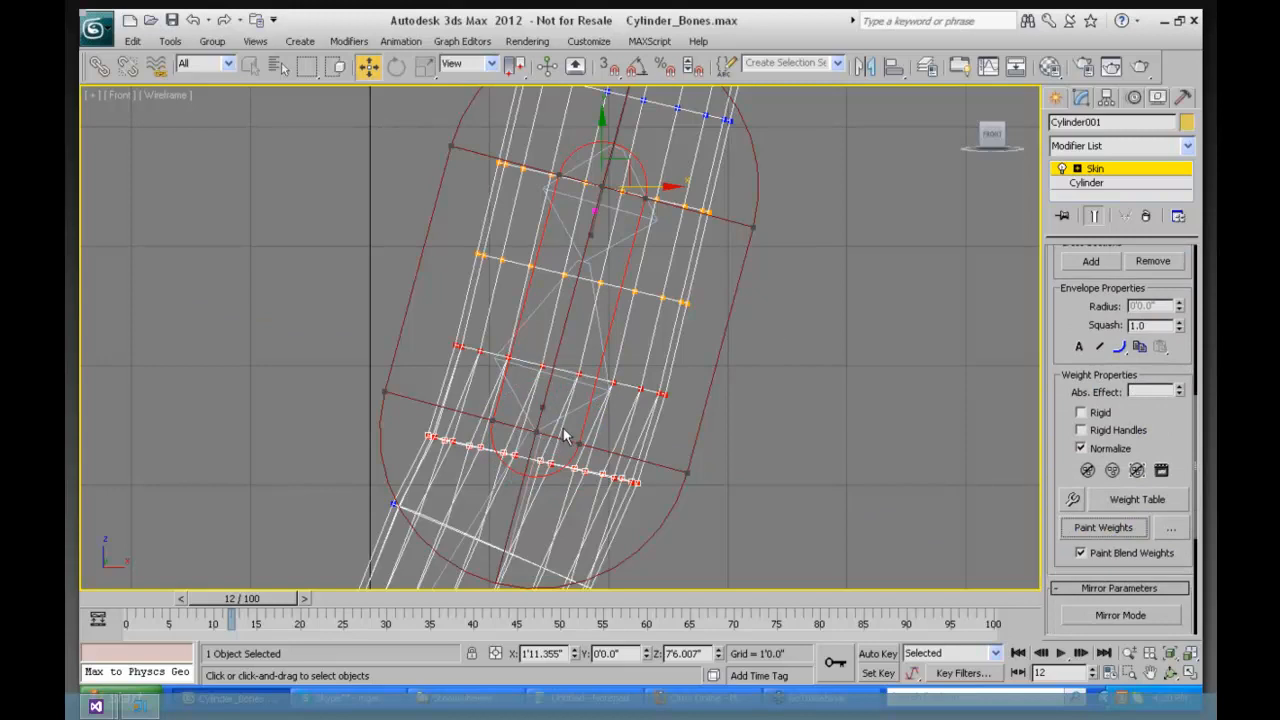
pyautogui.click(540, 408)
pyautogui.moveTo(559, 397); pyautogui.dragTo(587, 285)
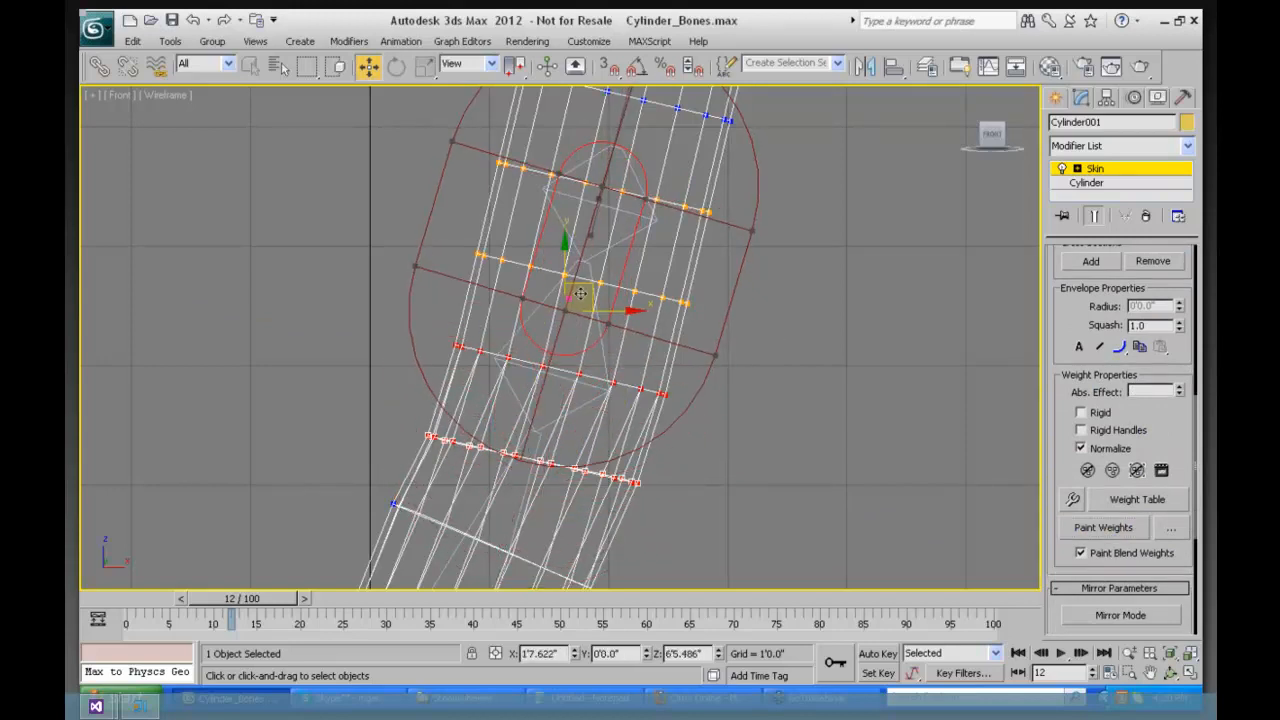
# Step: Scrub the timeline from the start to check how the cylinder bends with Bone003's shortened envelope
pyautogui.moveTo(251, 599); pyautogui.dragTo(110, 598)
pyautogui.moveTo(370, 225); pyautogui.dragTo(370, 265)
pyautogui.click(1128, 652)
pyautogui.moveTo(663, 272); pyautogui.dragTo(648, 470)
pyautogui.moveTo(148, 602); pyautogui.dragTo(181, 606)
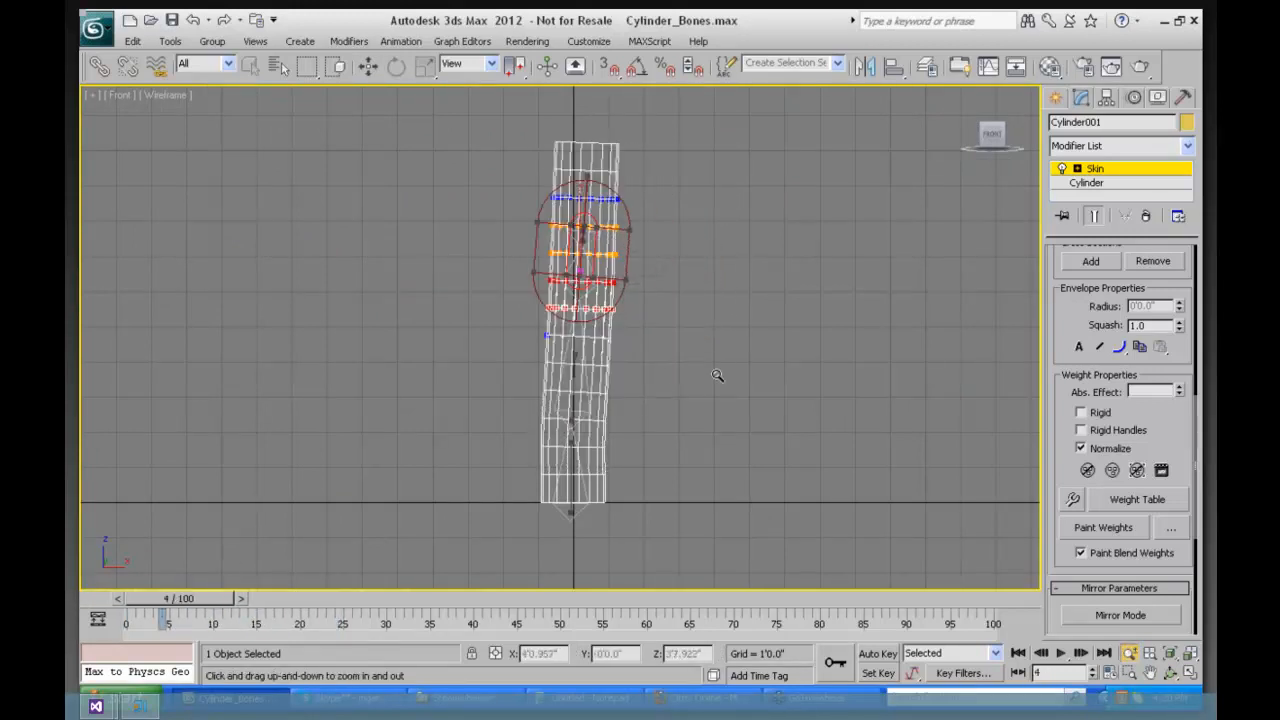
# Step: Add a Bulge Angle Deformer gizmo to the Skin modifier for the selected vertices at the cylinder's upper joint
pyautogui.moveTo(1064, 333); pyautogui.dragTo(1062, 626)
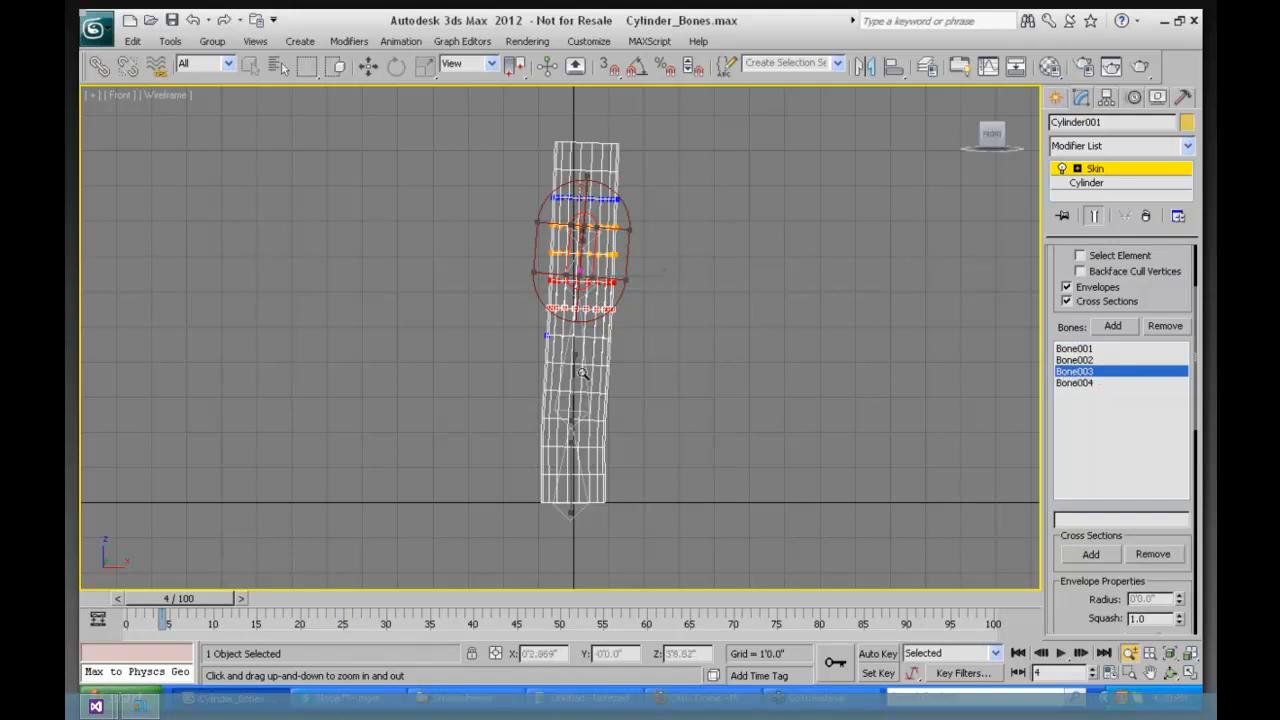
pyautogui.scroll(-10, 1055, 510)
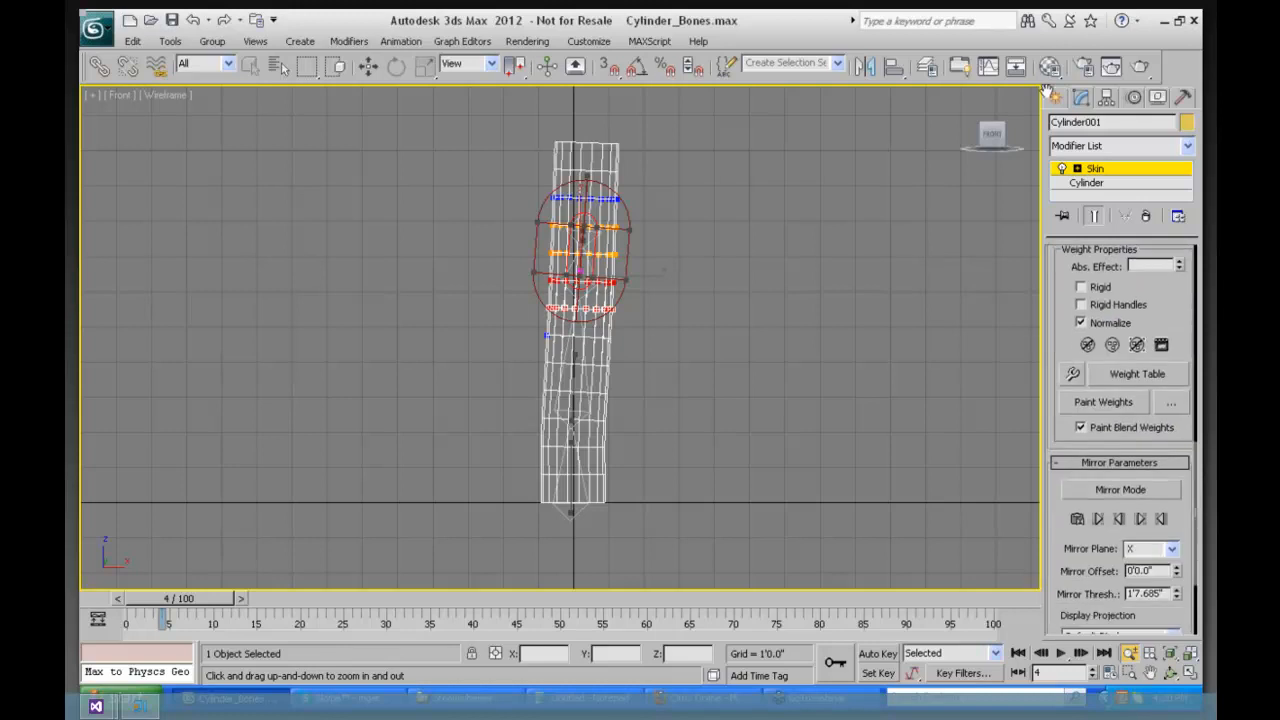
pyautogui.moveTo(1057, 519); pyautogui.dragTo(1059, 247)
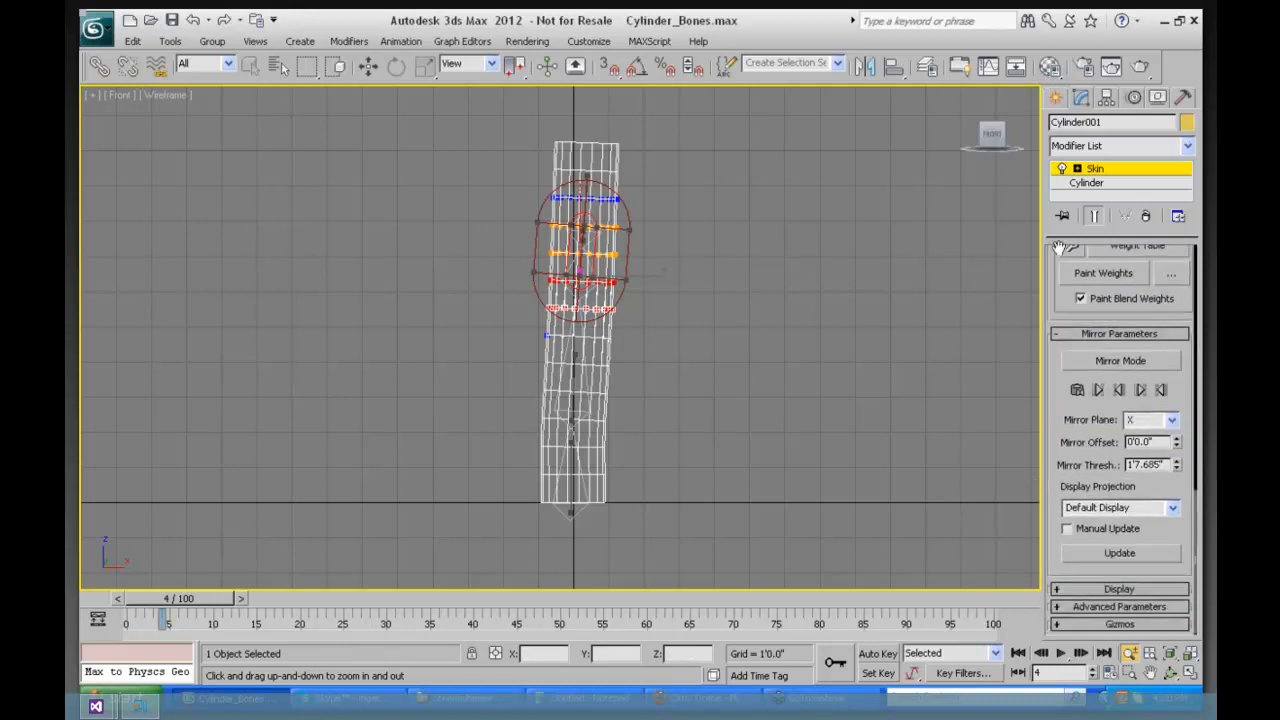
pyautogui.click(1089, 609)
pyautogui.moveTo(1055, 457); pyautogui.dragTo(1056, 328)
pyautogui.click(1094, 622)
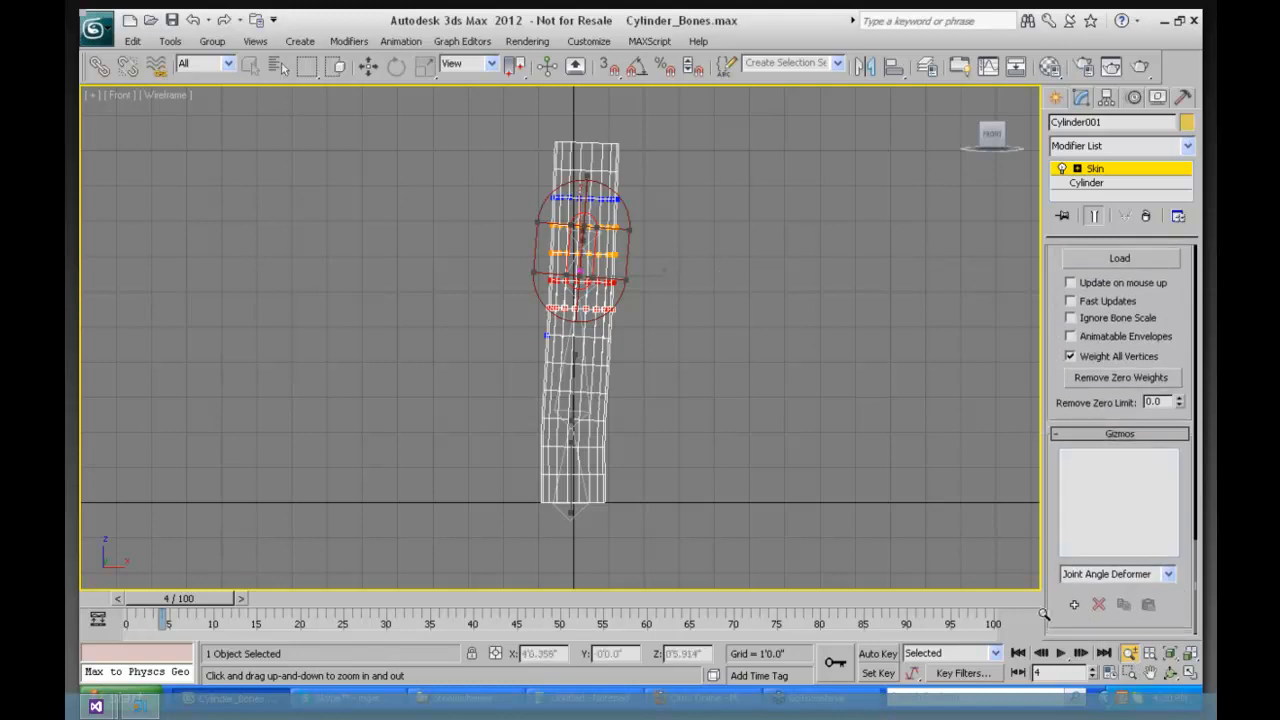
pyautogui.click(1168, 574)
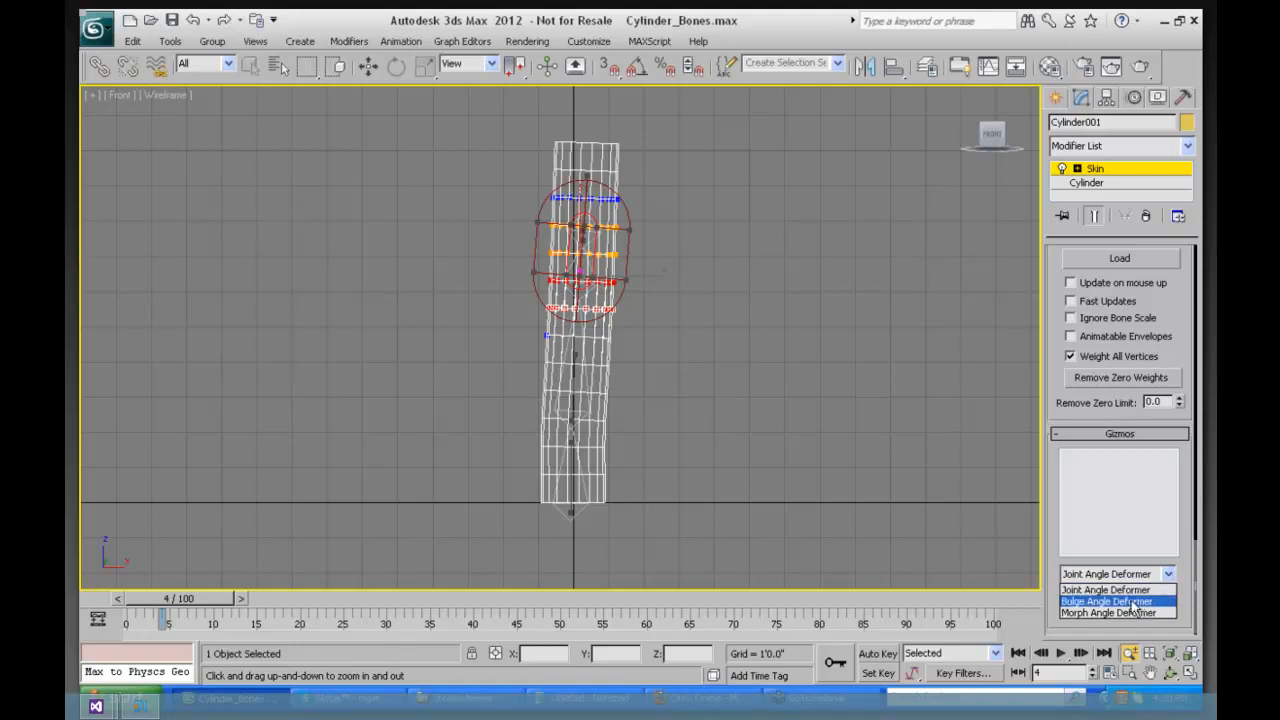
pyautogui.click(1131, 601)
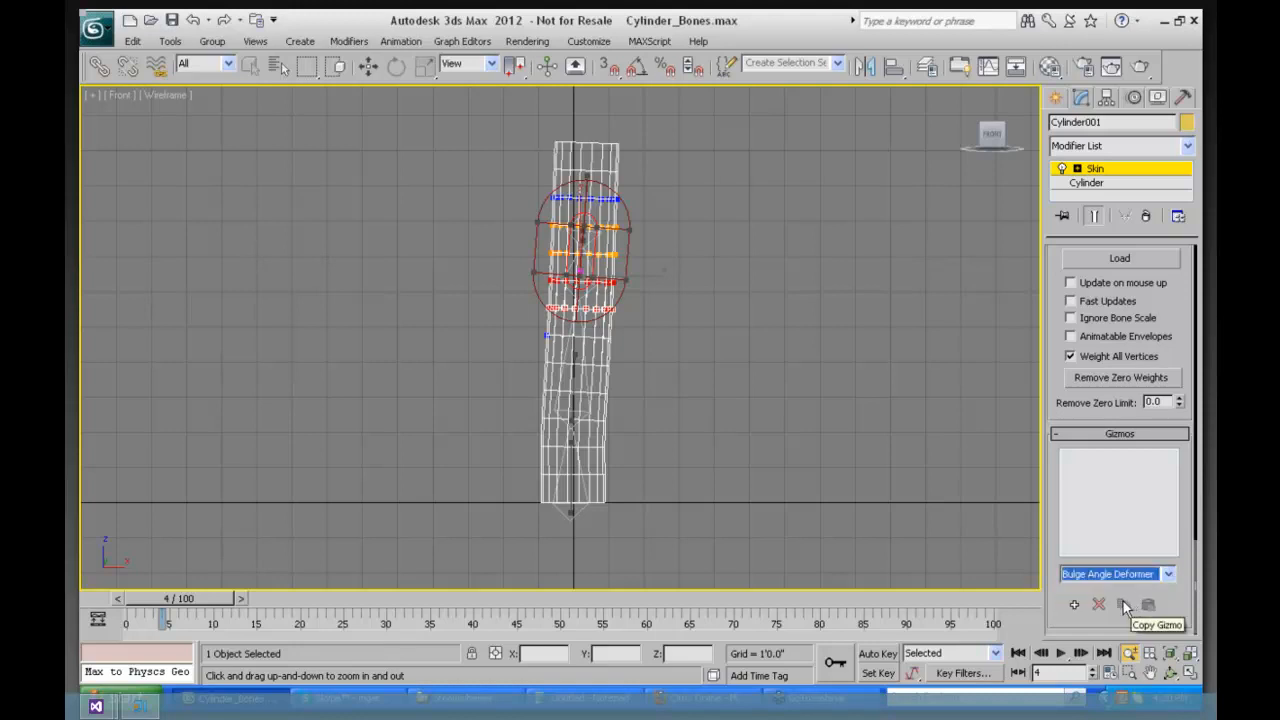
pyautogui.click(1075, 605)
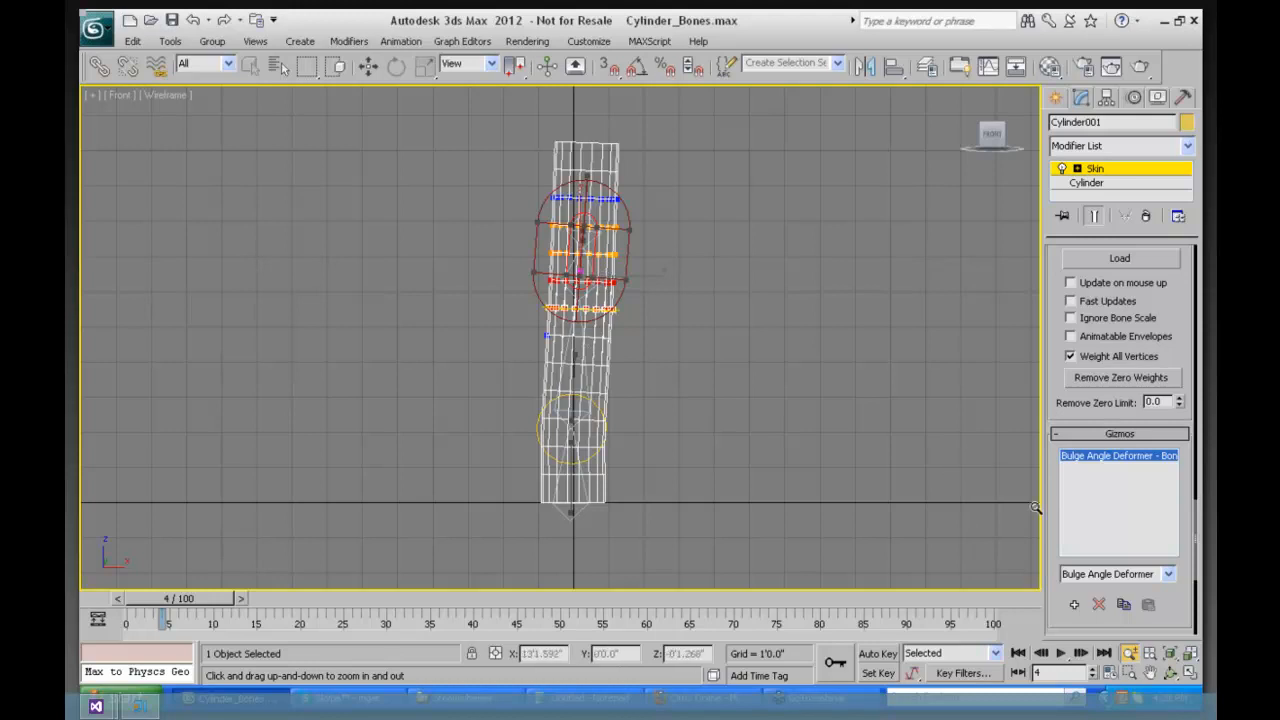
# Step: Turn on lattice editing for the bulge deformer, bend the cylinder by going to frame 22 and activate the Move tool
pyautogui.moveTo(1048, 520); pyautogui.dragTo(1044, 281)
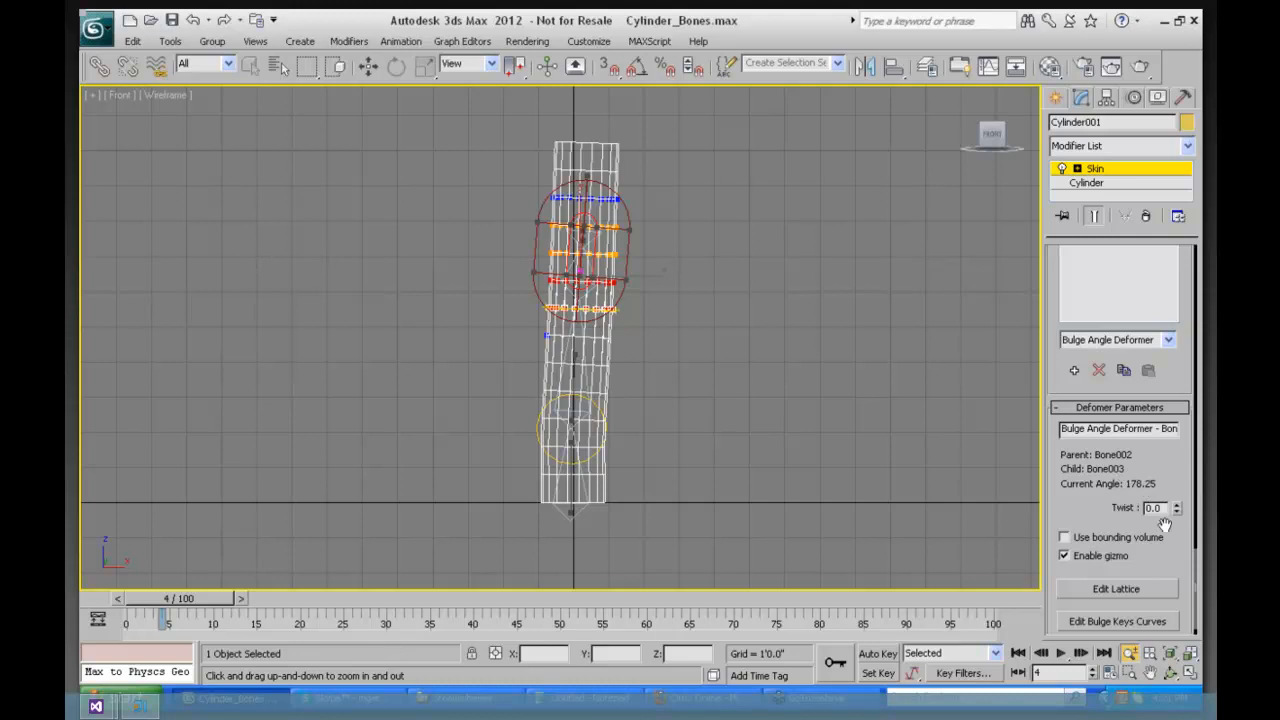
pyautogui.click(1117, 590)
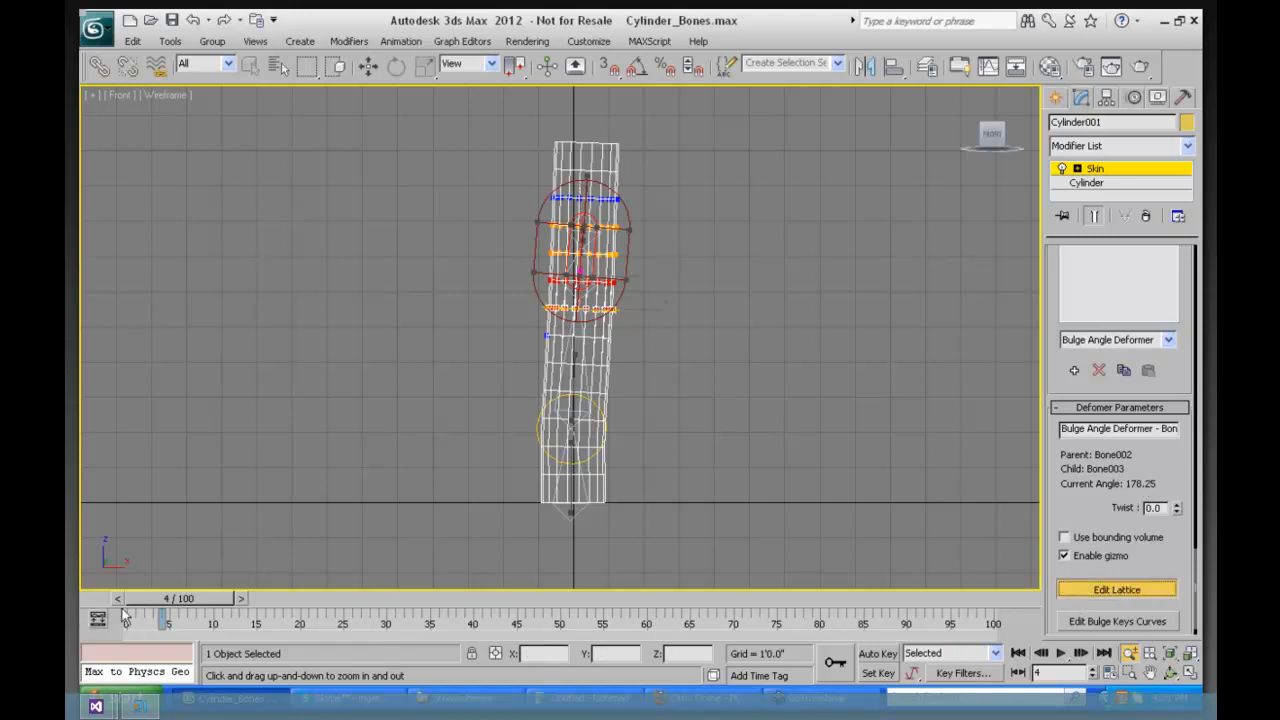
pyautogui.moveTo(179, 598); pyautogui.dragTo(331, 606)
pyautogui.press('w')
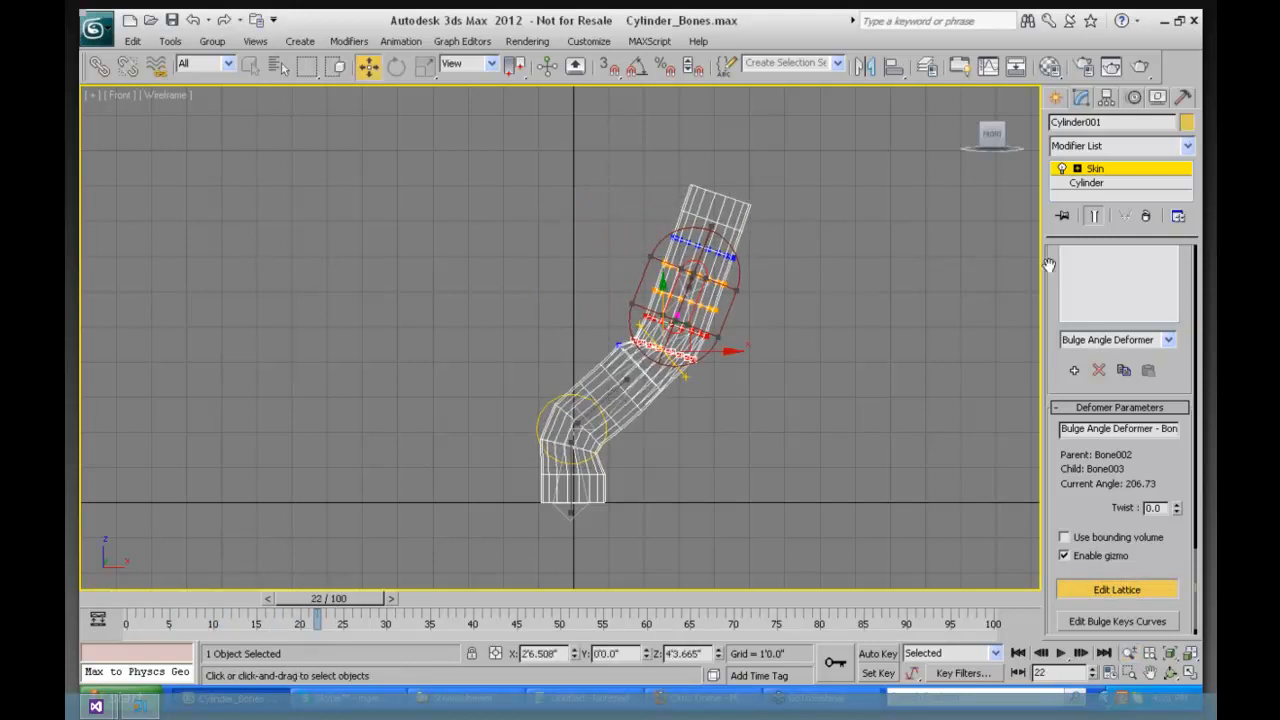
# Step: Make Bone002 the active bone in the Skin modifier and return to the bulge deformer's parameters
pyautogui.scroll(5, 1054, 380)
pyautogui.scroll(5, 1054, 380)
pyautogui.scroll(10, 1052, 295)
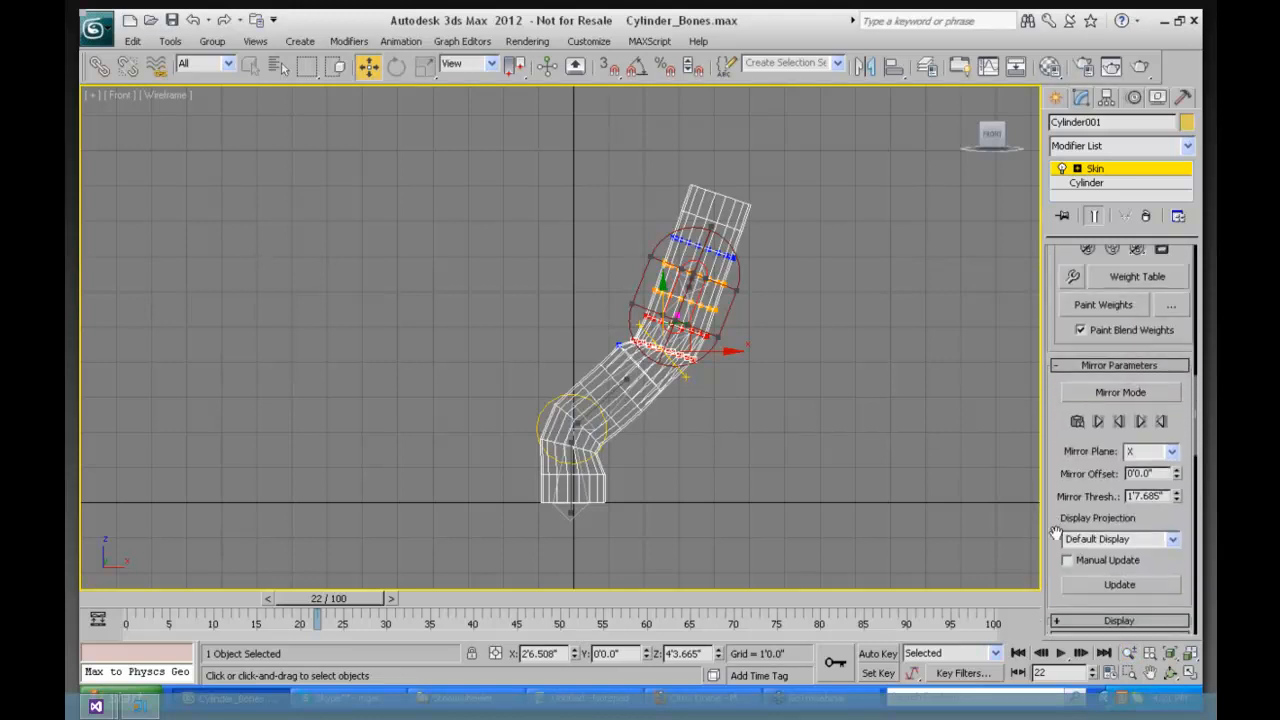
pyautogui.scroll(5, 1070, 407)
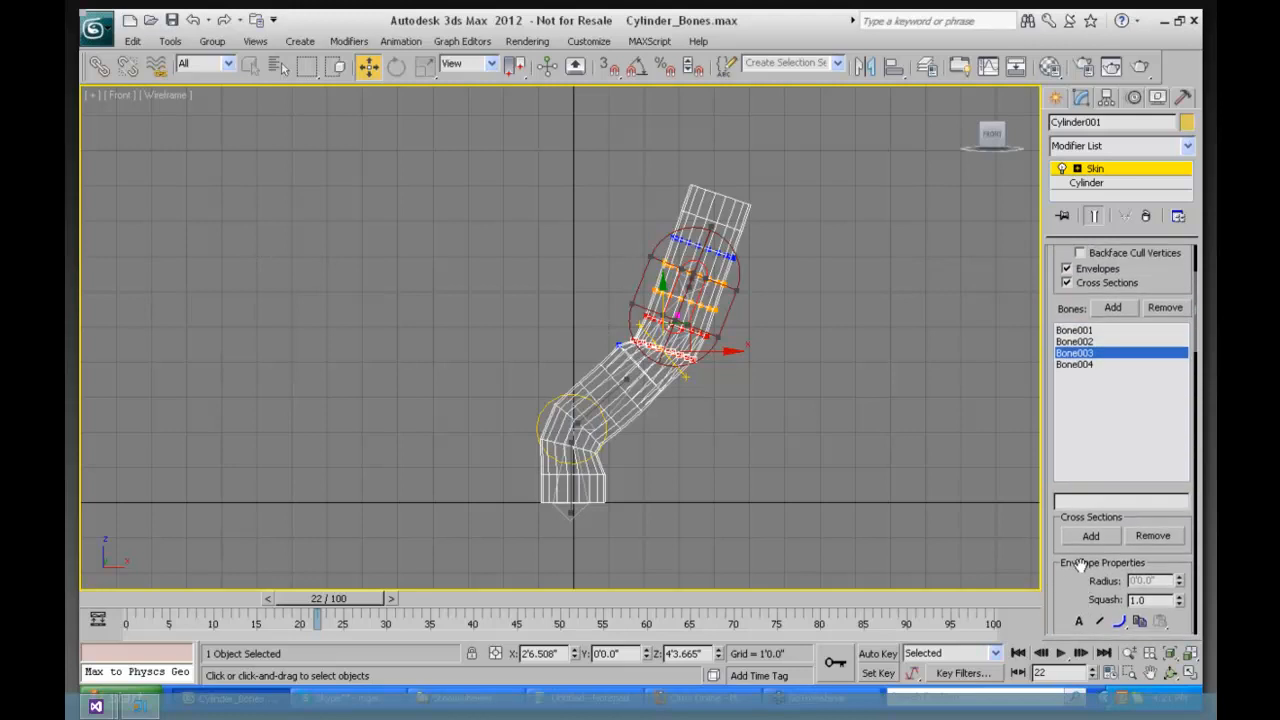
pyautogui.click(1078, 342)
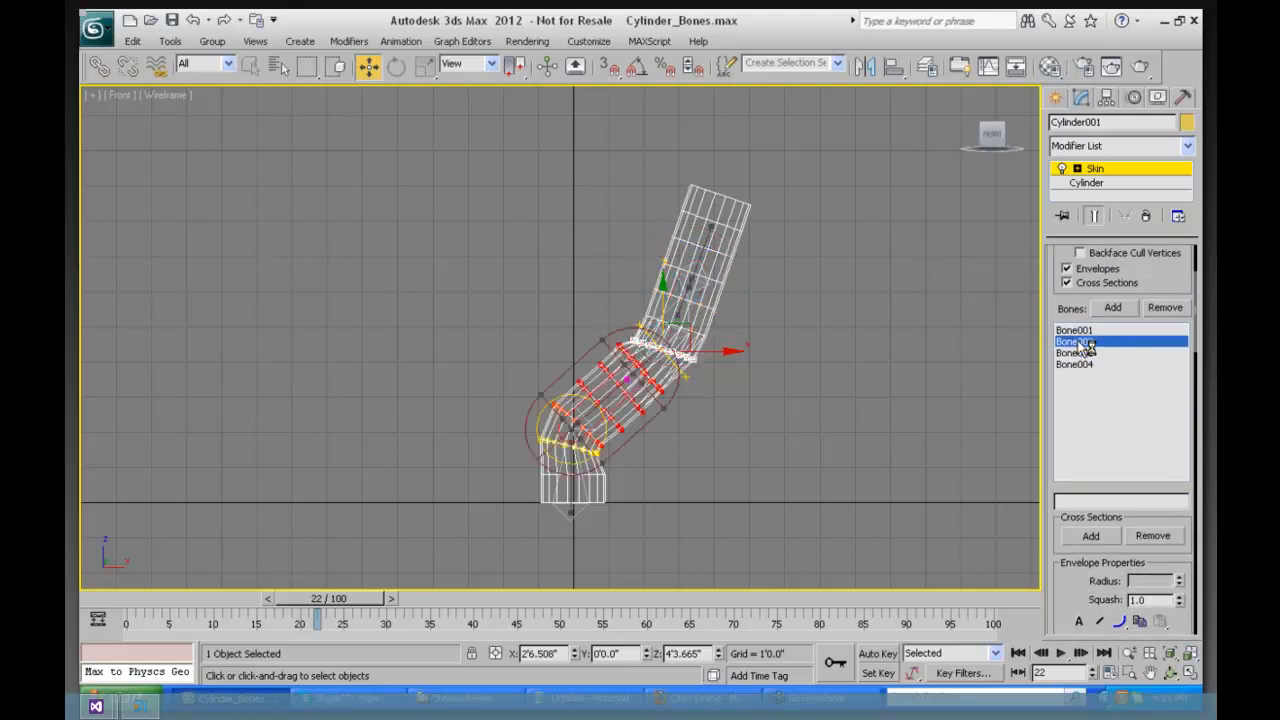
pyautogui.moveTo(1050, 416); pyautogui.dragTo(1070, 18)
pyautogui.scroll(-5, 1076, 513)
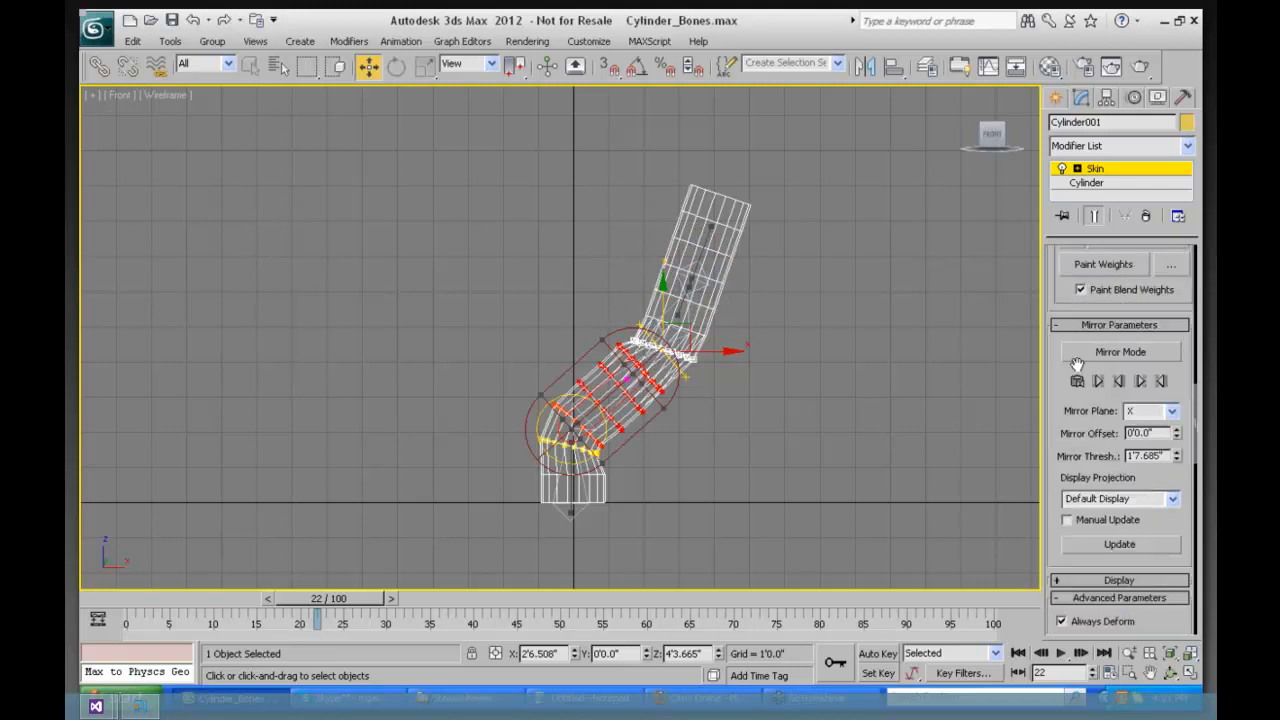
pyautogui.scroll(-8, 1058, 522)
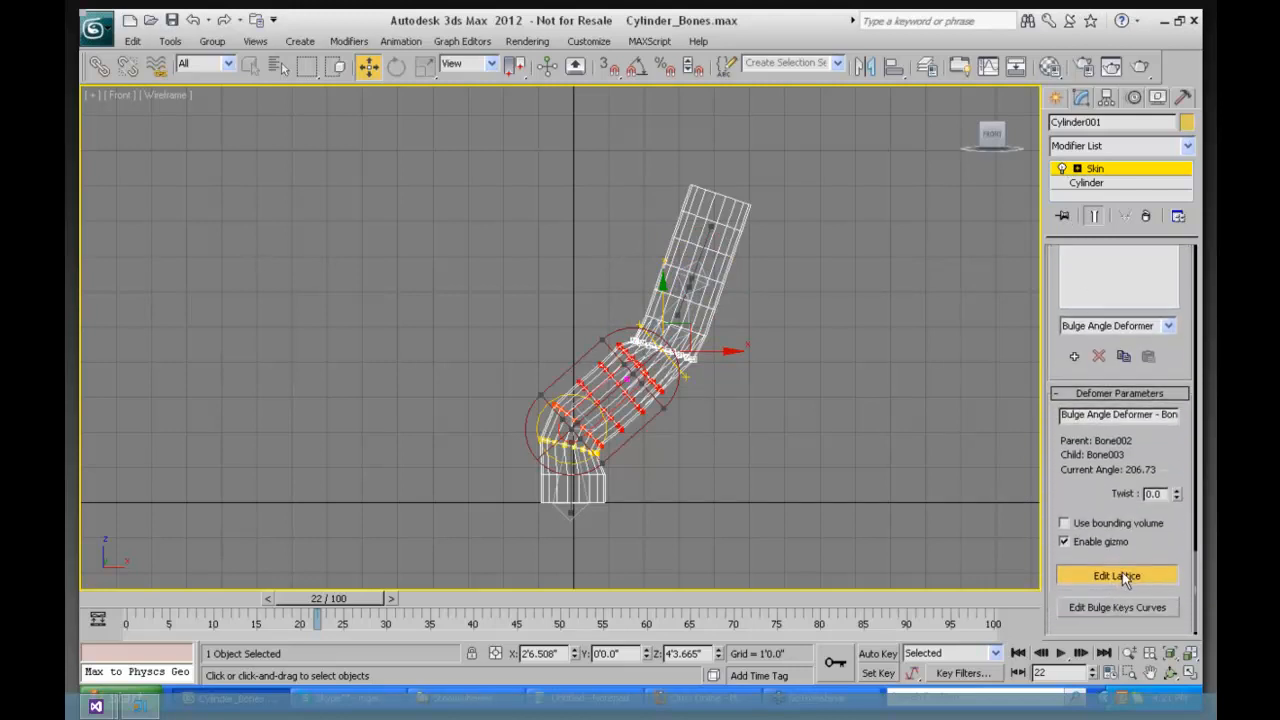
# Step: Toggle the bulge deformer's lattice editing off and on, and advance the animation to frame 28
pyautogui.click(1119, 577)
pyautogui.click(1118, 576)
pyautogui.moveTo(330, 600); pyautogui.dragTo(377, 600)
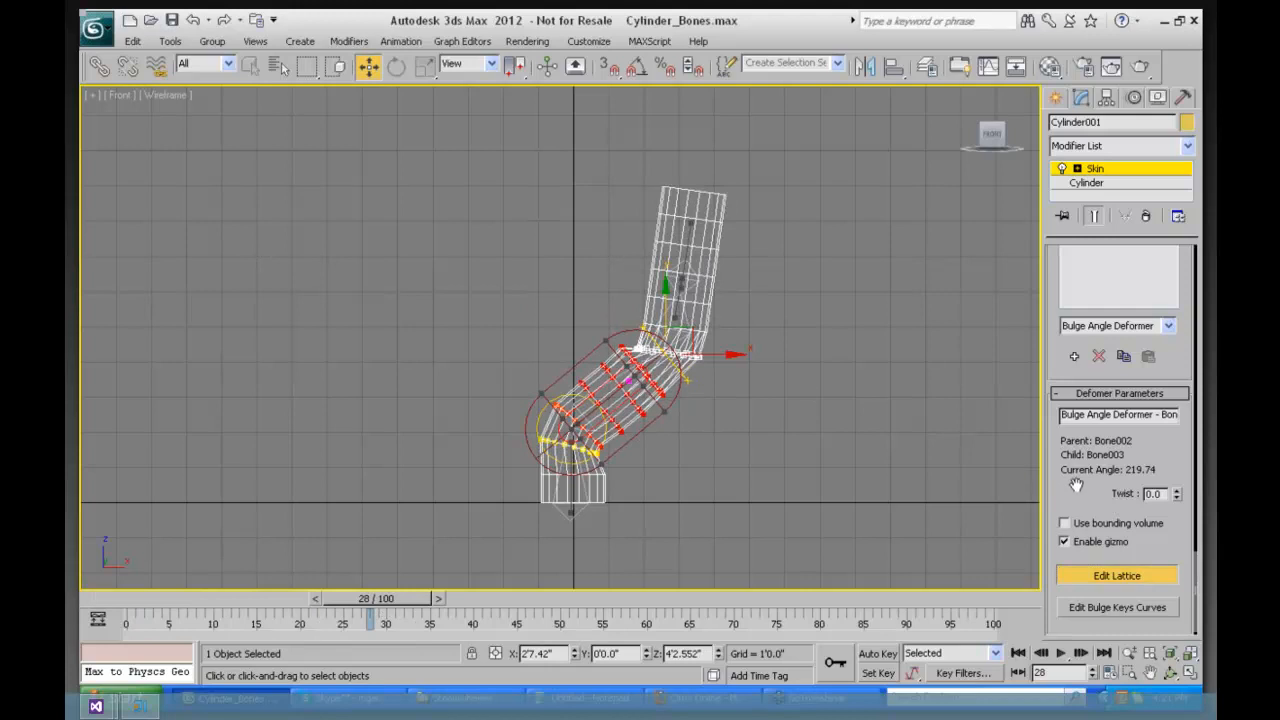
# Step: Make Bone003 the active bone in the Skin modifier's bone list
pyautogui.scroll(5, 1086, 600)
pyautogui.scroll(5, 1052, 343)
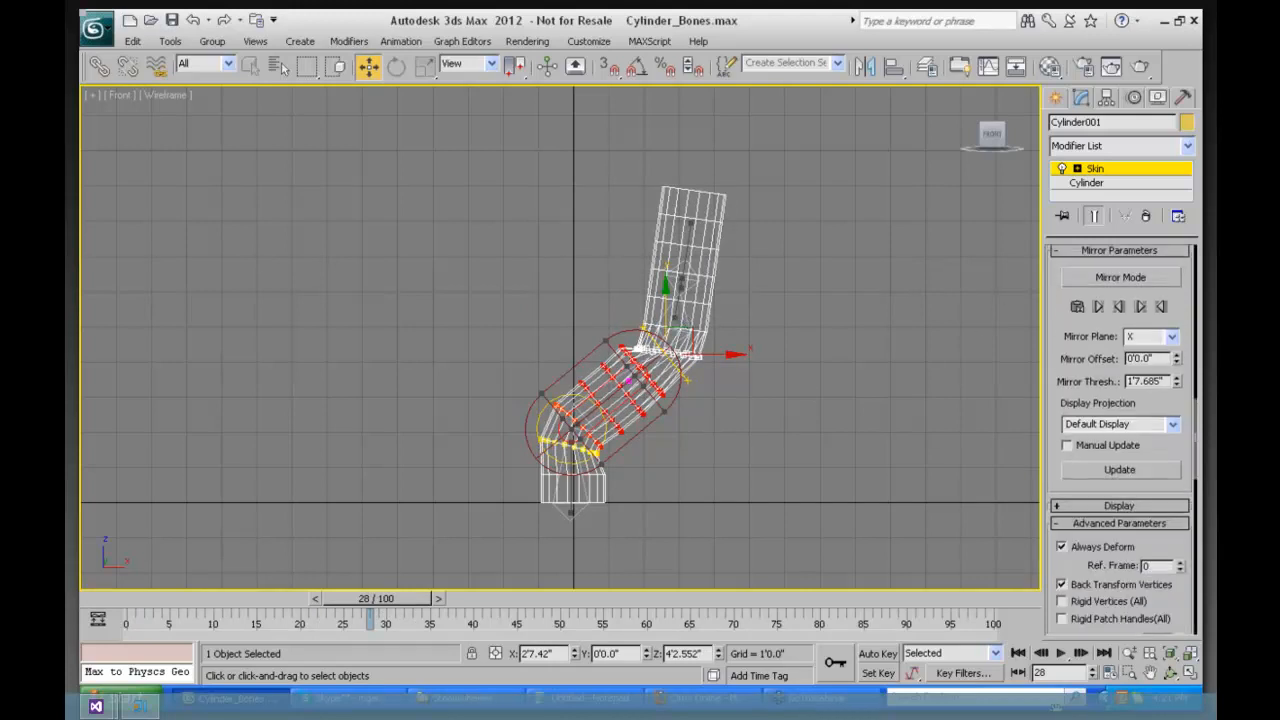
pyautogui.scroll(10, 1092, 368)
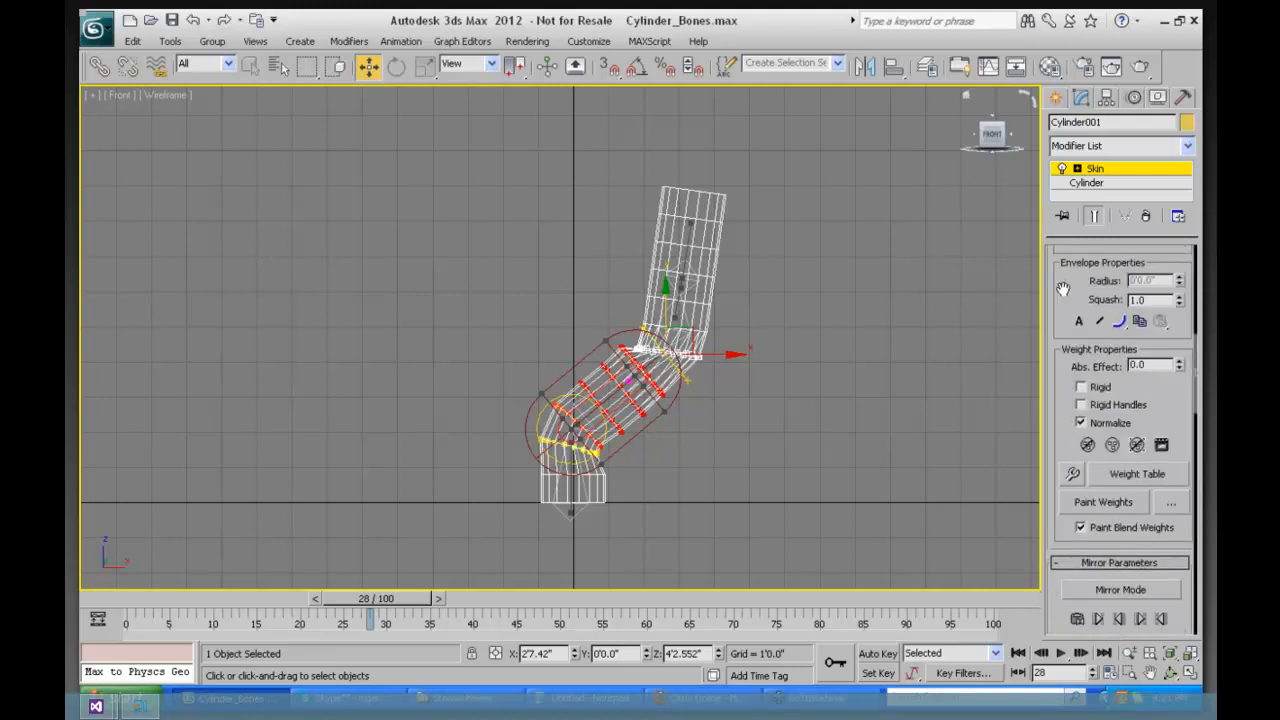
pyautogui.click(1076, 350)
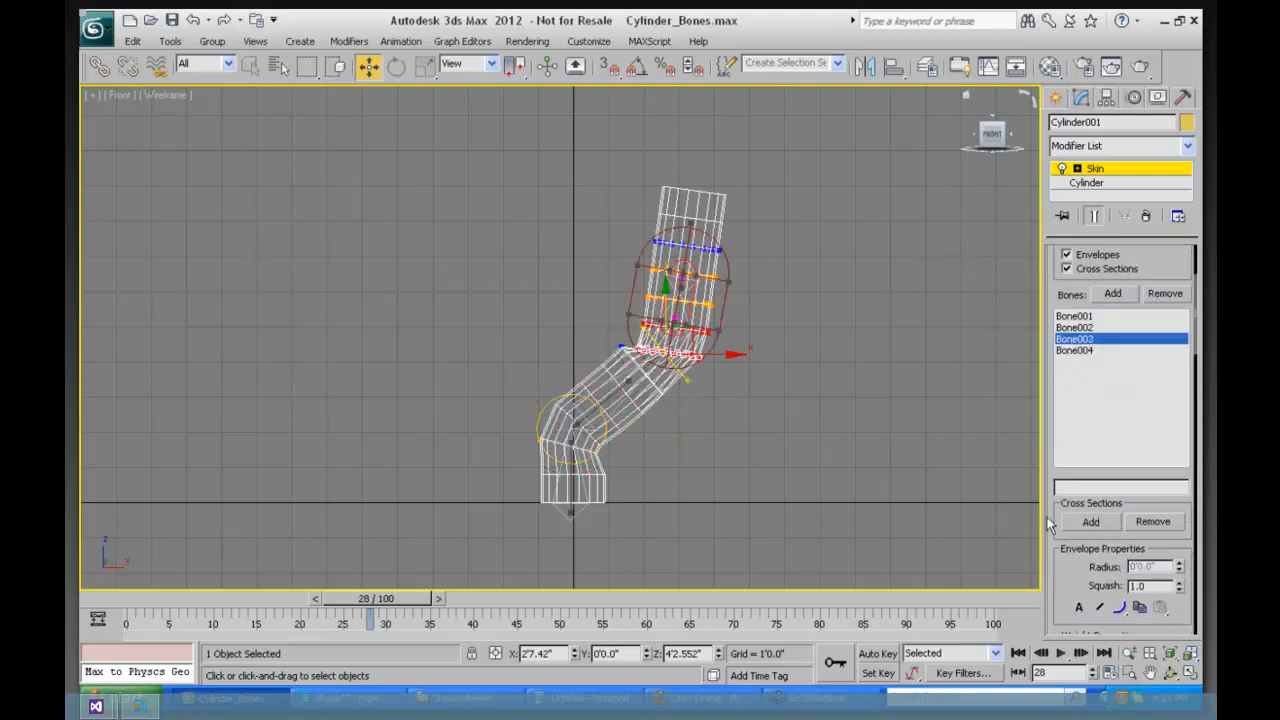
# Step: Delete the existing bulge deformer gizmo and add a new Bulge Angle Deformer for the selected vertices
pyautogui.scroll(-10, 1056, 348)
pyautogui.scroll(-10, 1053, 482)
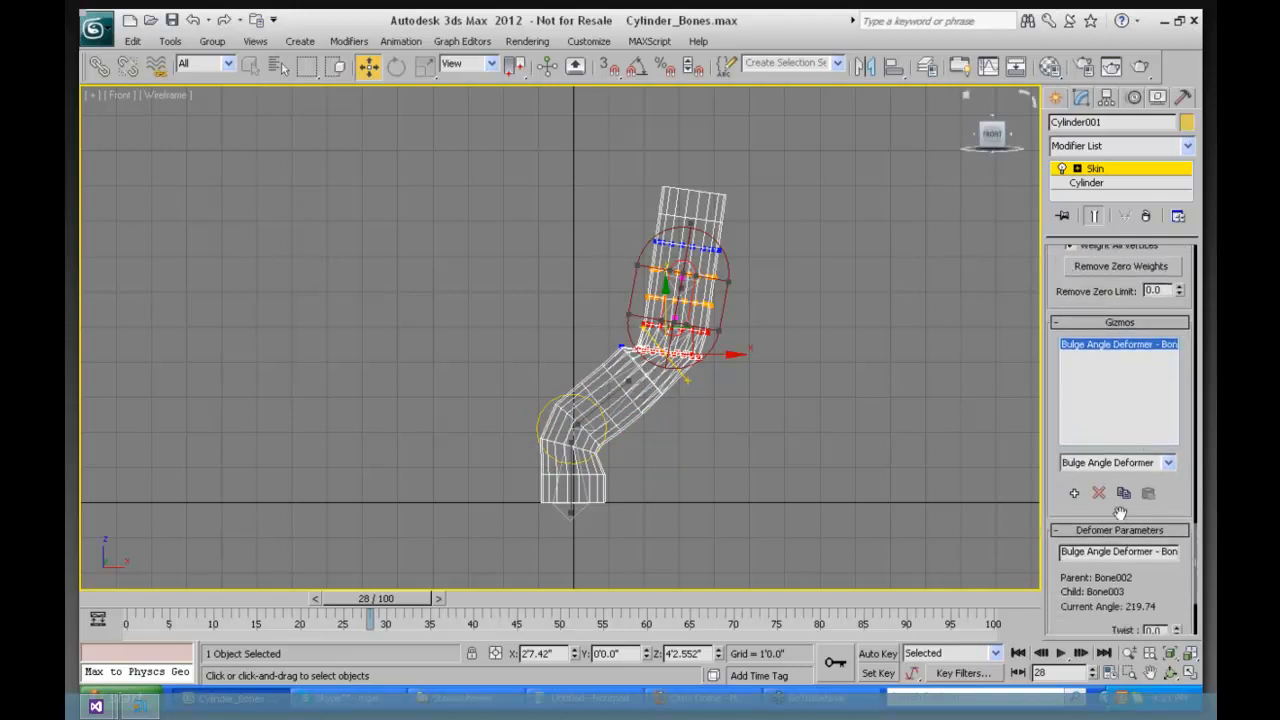
pyautogui.click(1098, 493)
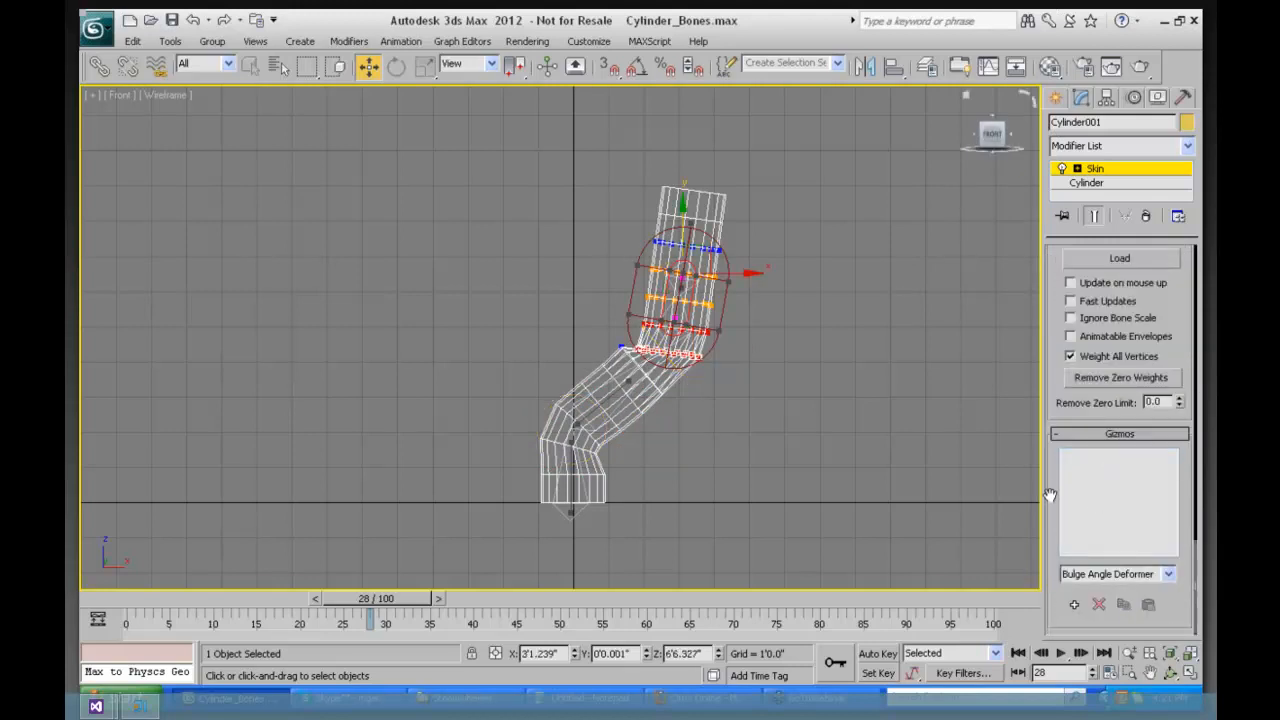
pyautogui.click(1074, 605)
# Step: Turn on lattice editing for the new bulge deformer and try selecting its control points around the upper bend
pyautogui.moveTo(1051, 534); pyautogui.dragTo(1056, 364)
pyautogui.scroll(-4, 1056, 364)
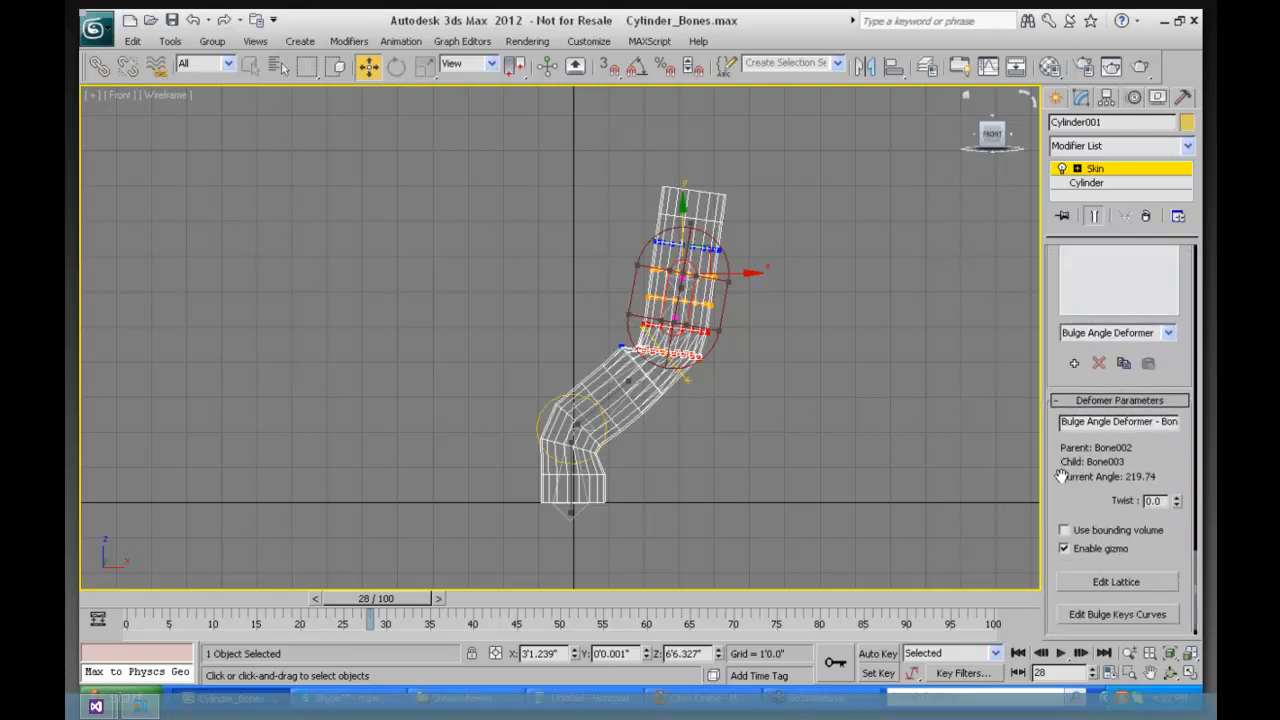
pyautogui.click(1118, 567)
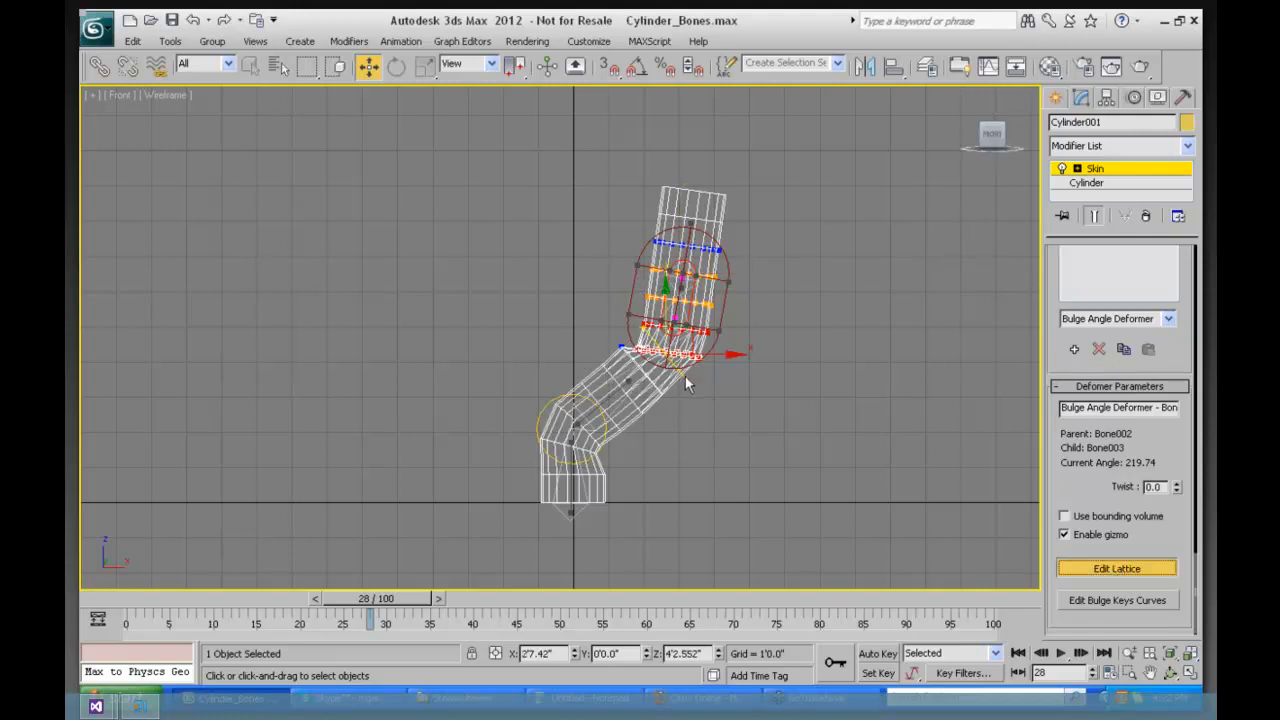
pyautogui.moveTo(701, 402); pyautogui.dragTo(520, 335)
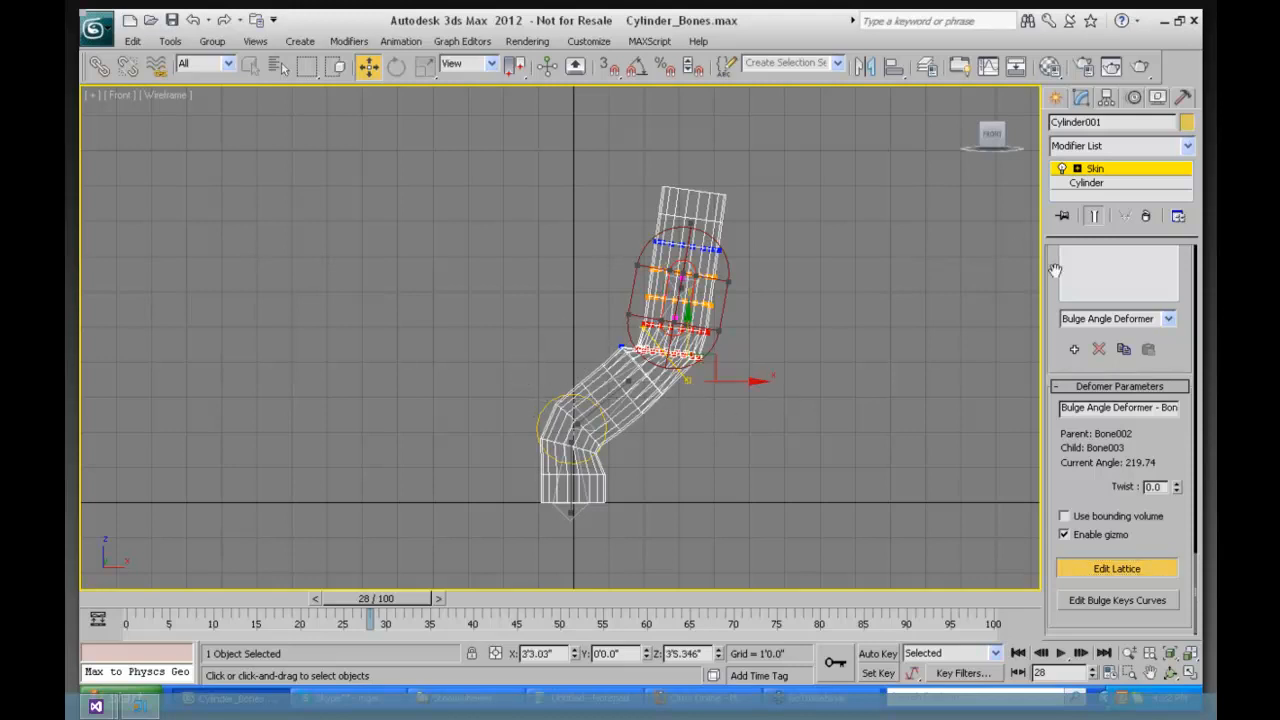
pyautogui.moveTo(744, 518); pyautogui.dragTo(745, 517)
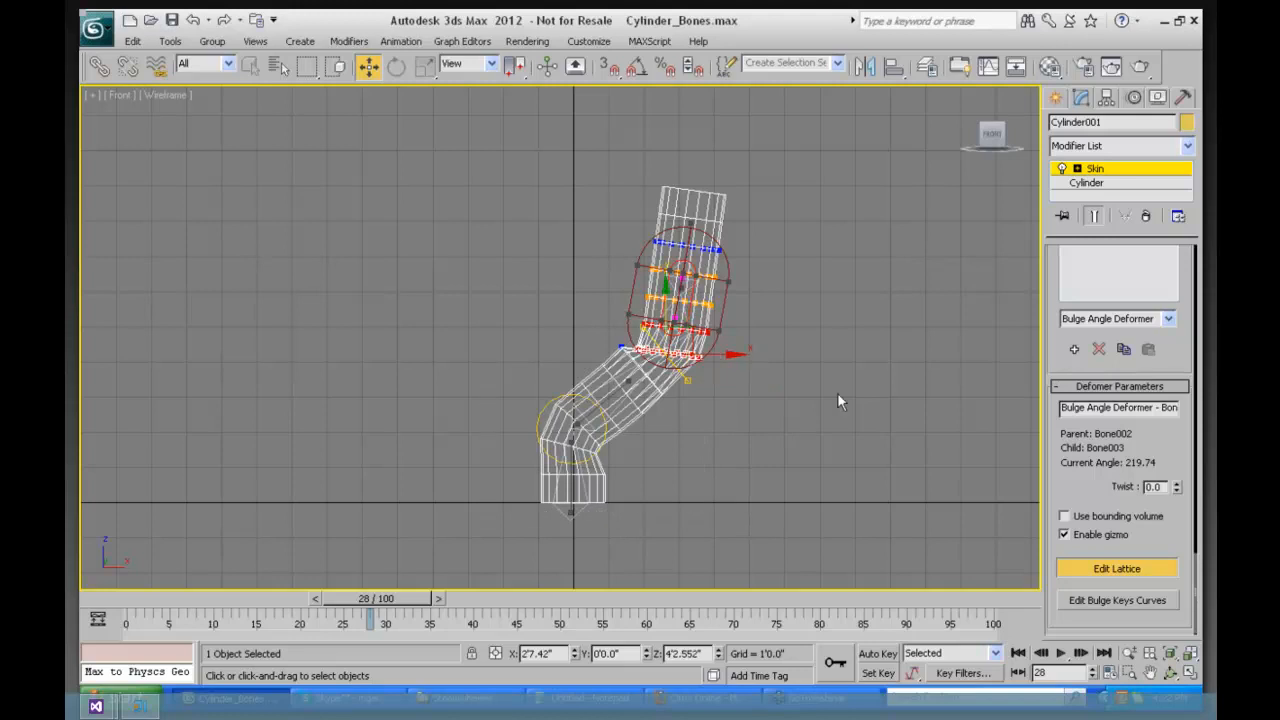
# Step: Leave lattice editing and region-select the cylinder's vertices from near its base up through the upper bend
pyautogui.moveTo(1066, 360); pyautogui.dragTo(1072, 705)
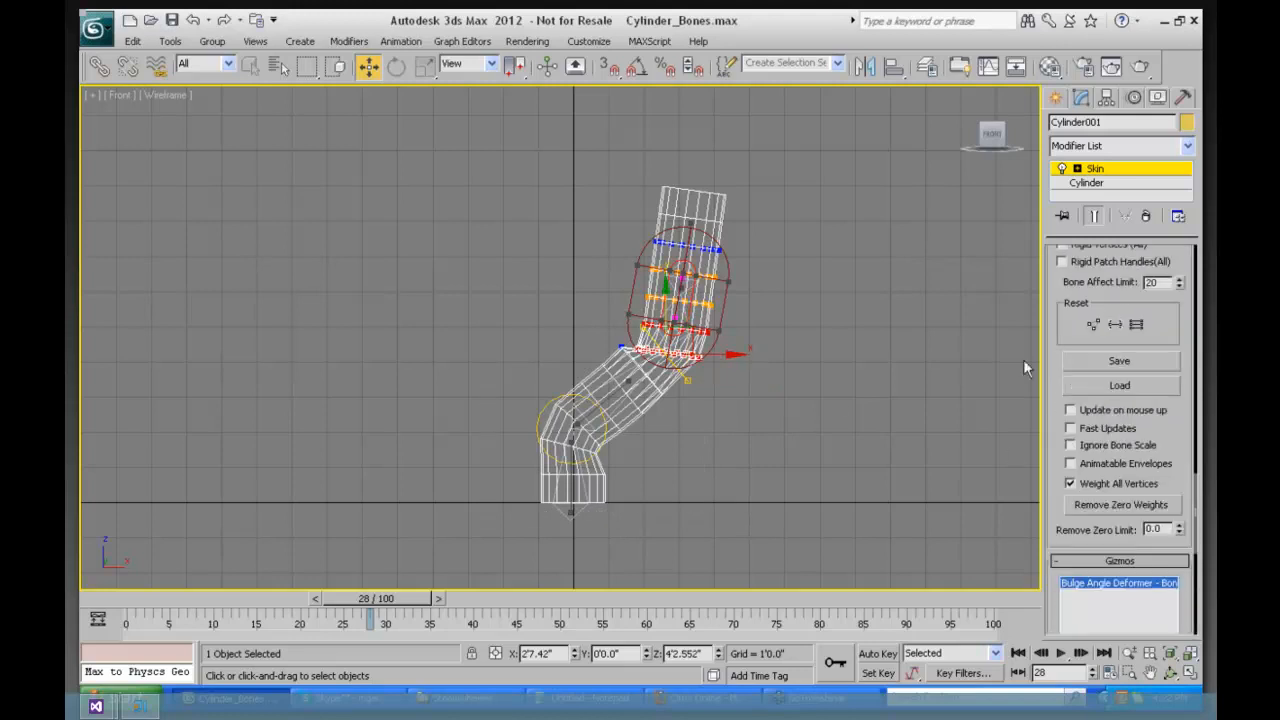
pyautogui.moveTo(1054, 367); pyautogui.dragTo(1078, 20)
pyautogui.click(1072, 592)
pyautogui.scroll(5, 1057, 341)
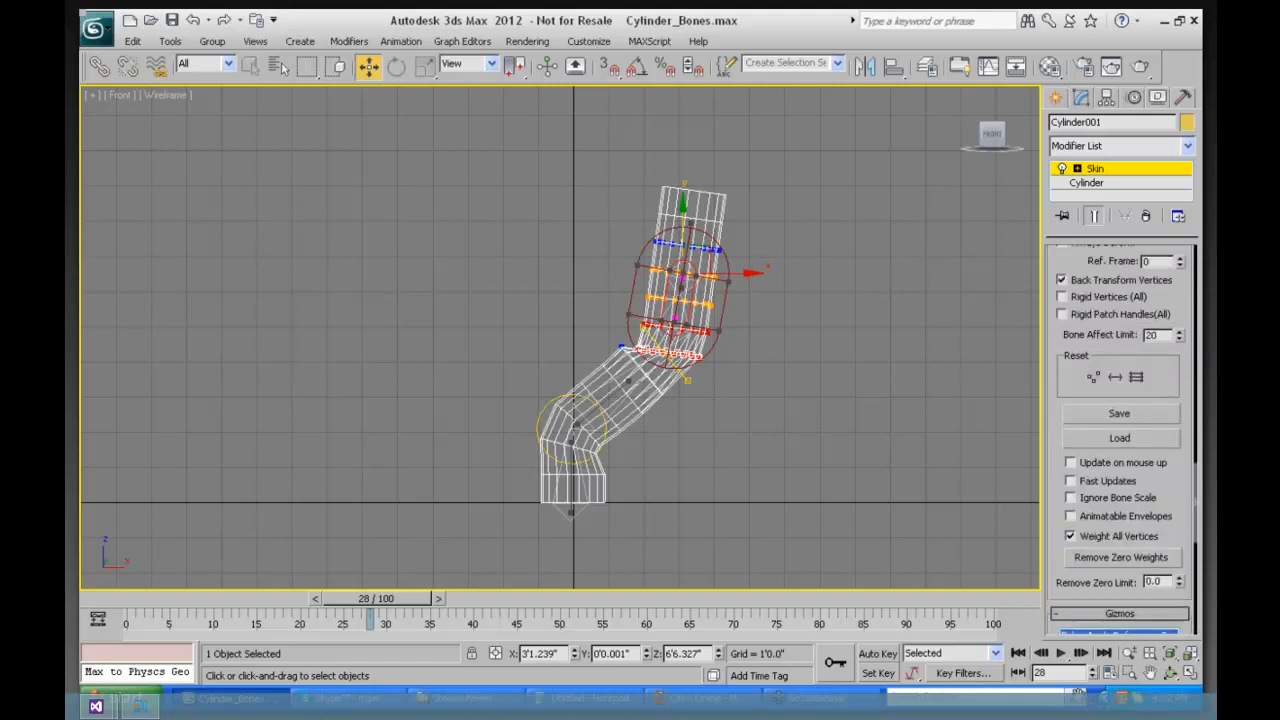
pyautogui.scroll(5, 1065, 246)
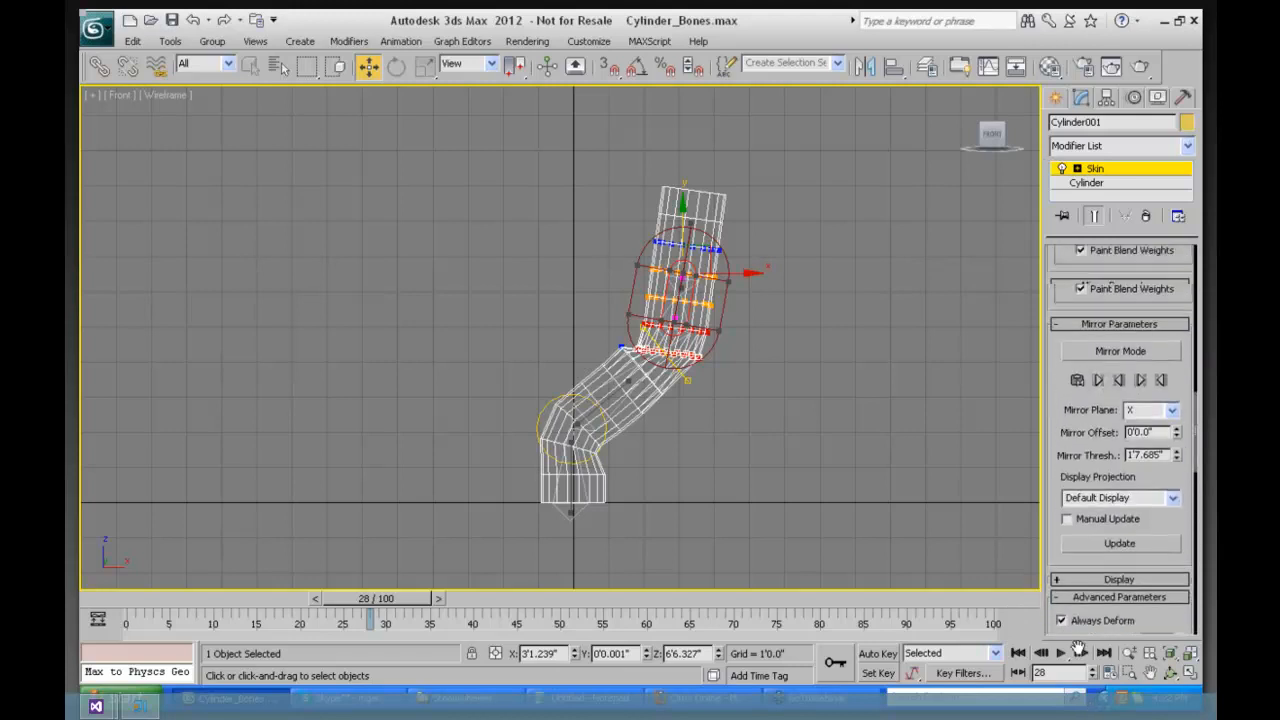
pyautogui.scroll(5, 1060, 374)
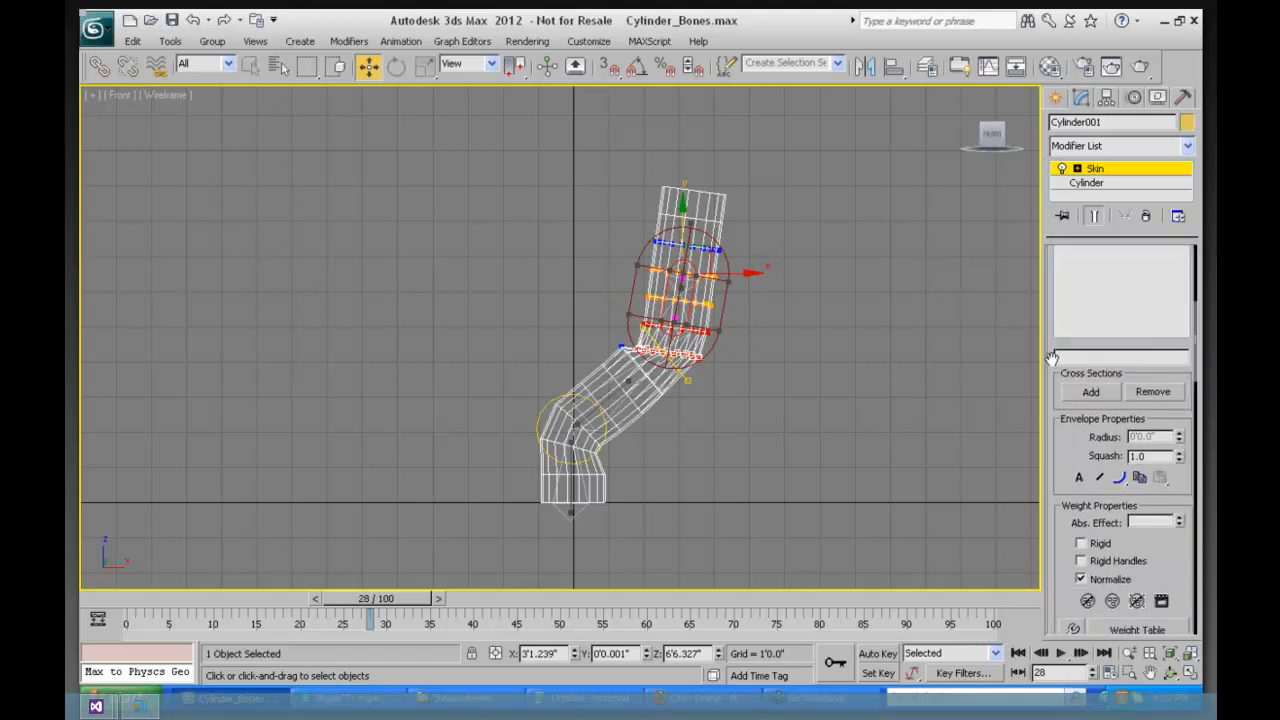
pyautogui.moveTo(1048, 316); pyautogui.dragTo(928, 70)
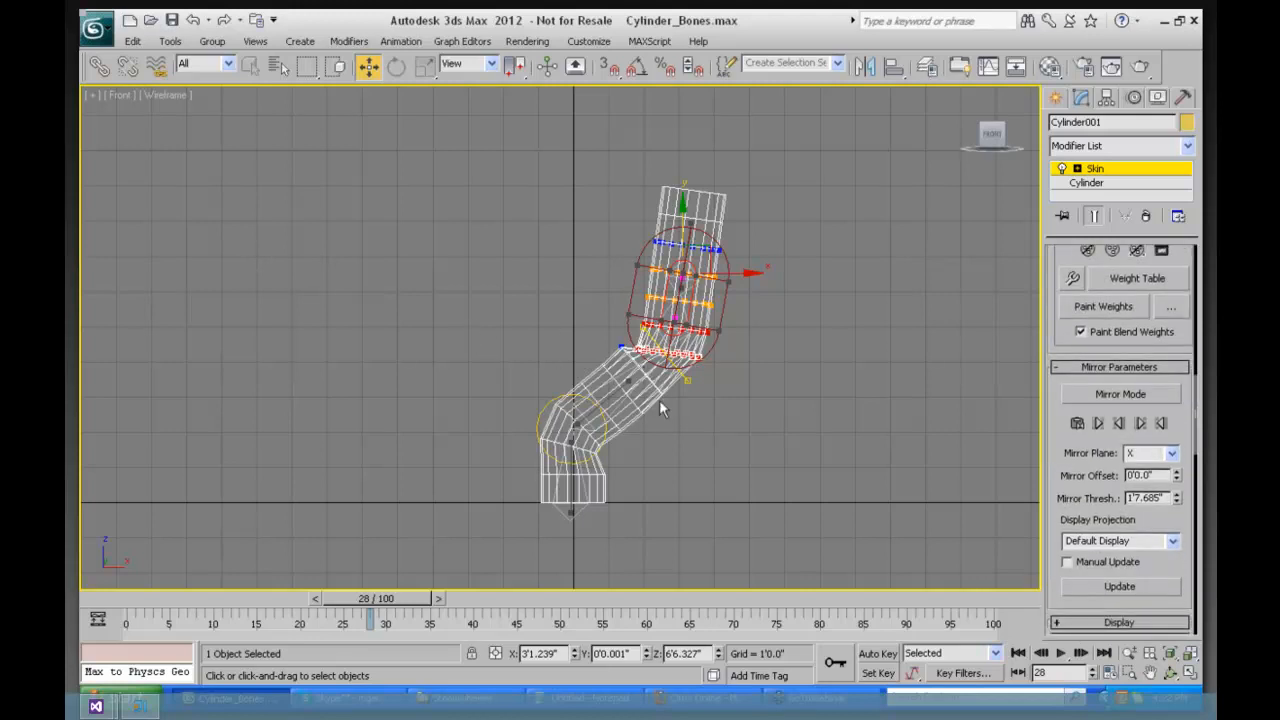
pyautogui.moveTo(737, 482); pyautogui.dragTo(720, 466)
# Step: Turn on lattice editing for the bulge deformer and select its lattice control points at both sides of the upper bend
pyautogui.scroll(-5, 1052, 420)
pyautogui.scroll(-5, 1055, 476)
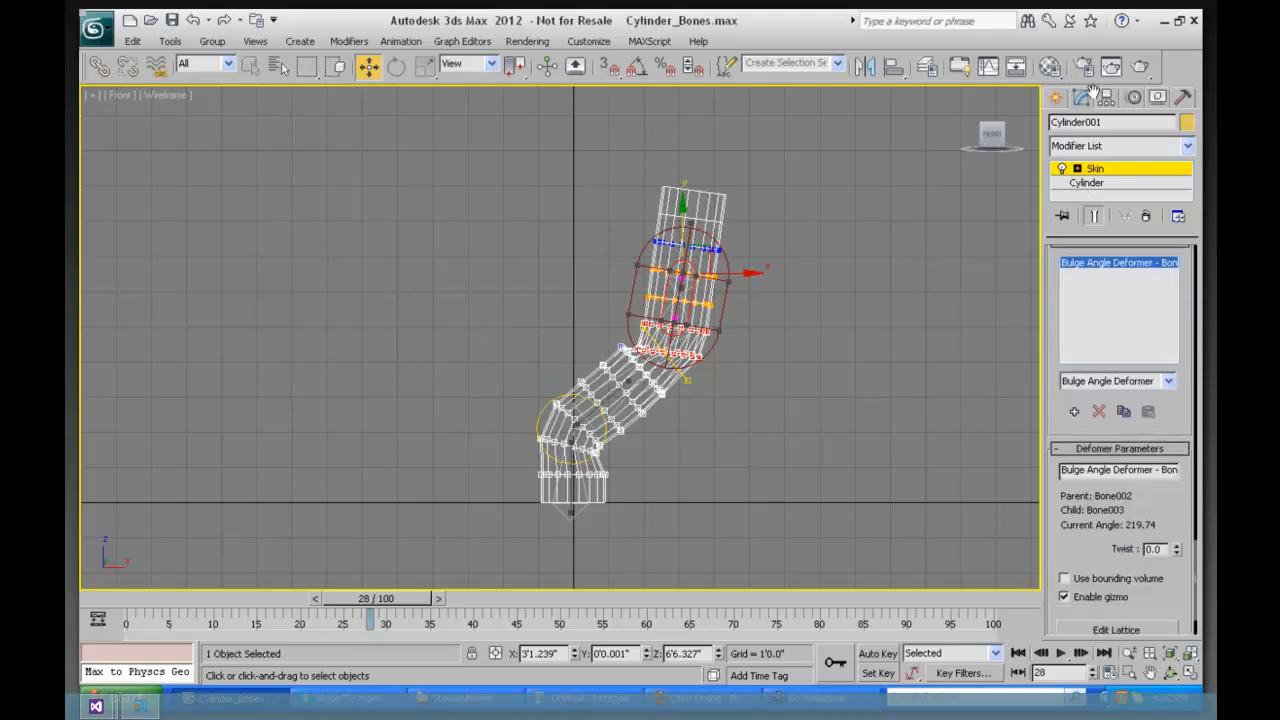
pyautogui.click(1108, 589)
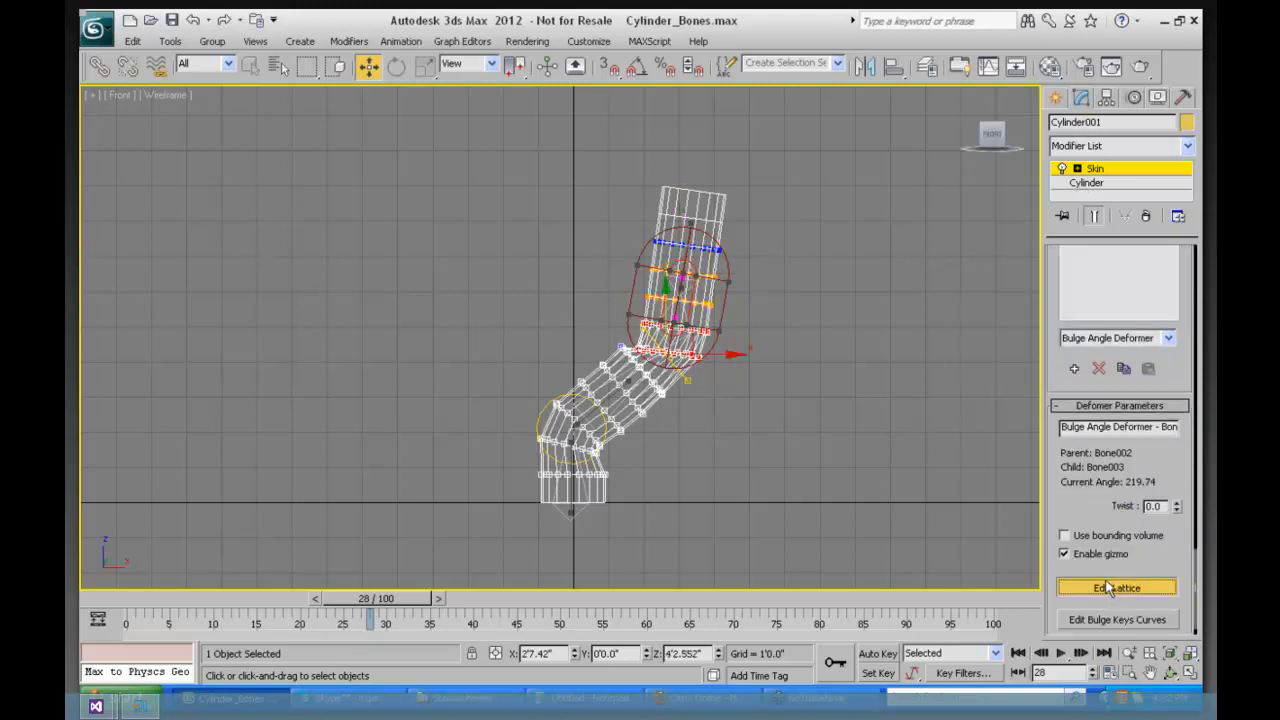
pyautogui.click(1129, 653)
pyautogui.moveTo(652, 352); pyautogui.dragTo(656, 297)
pyautogui.rightClick(738, 375)
pyautogui.moveTo(740, 398); pyautogui.dragTo(758, 358)
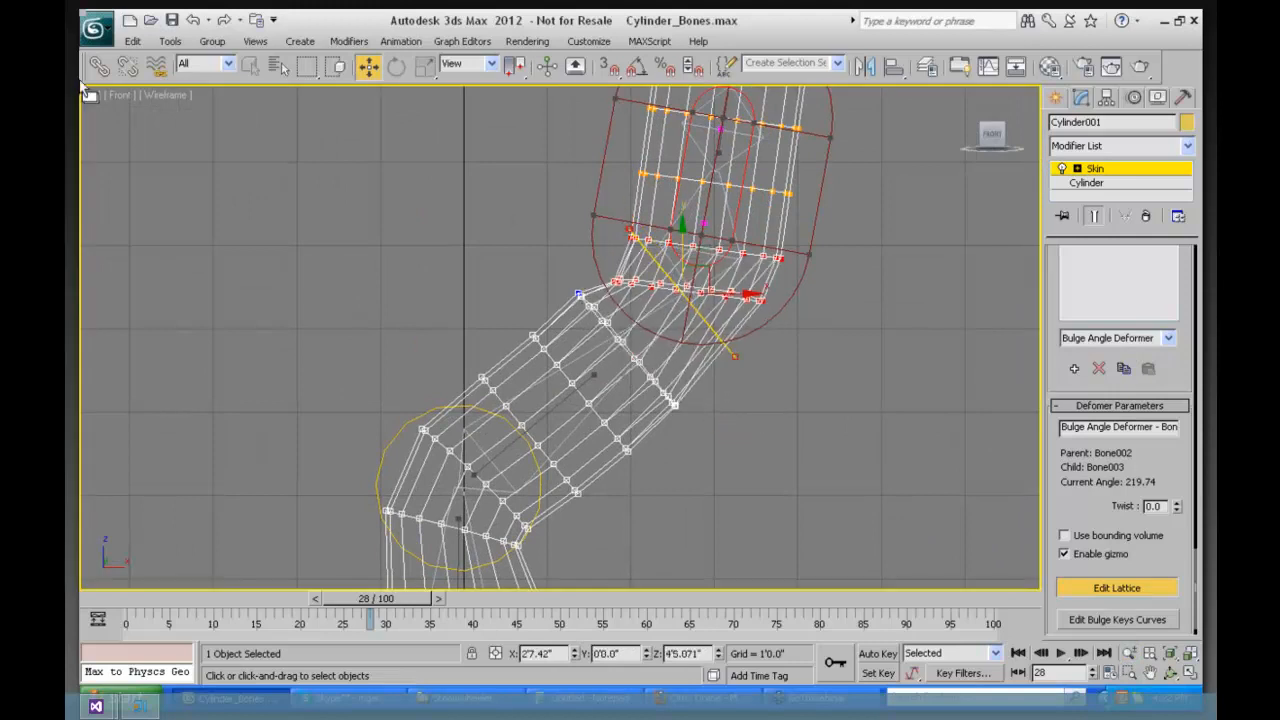
# Step: Open the scene file Cylinder_AnimatedBones_Skin_BulgeAngle.max from the 3dbuz folder
pyautogui.click(96, 28)
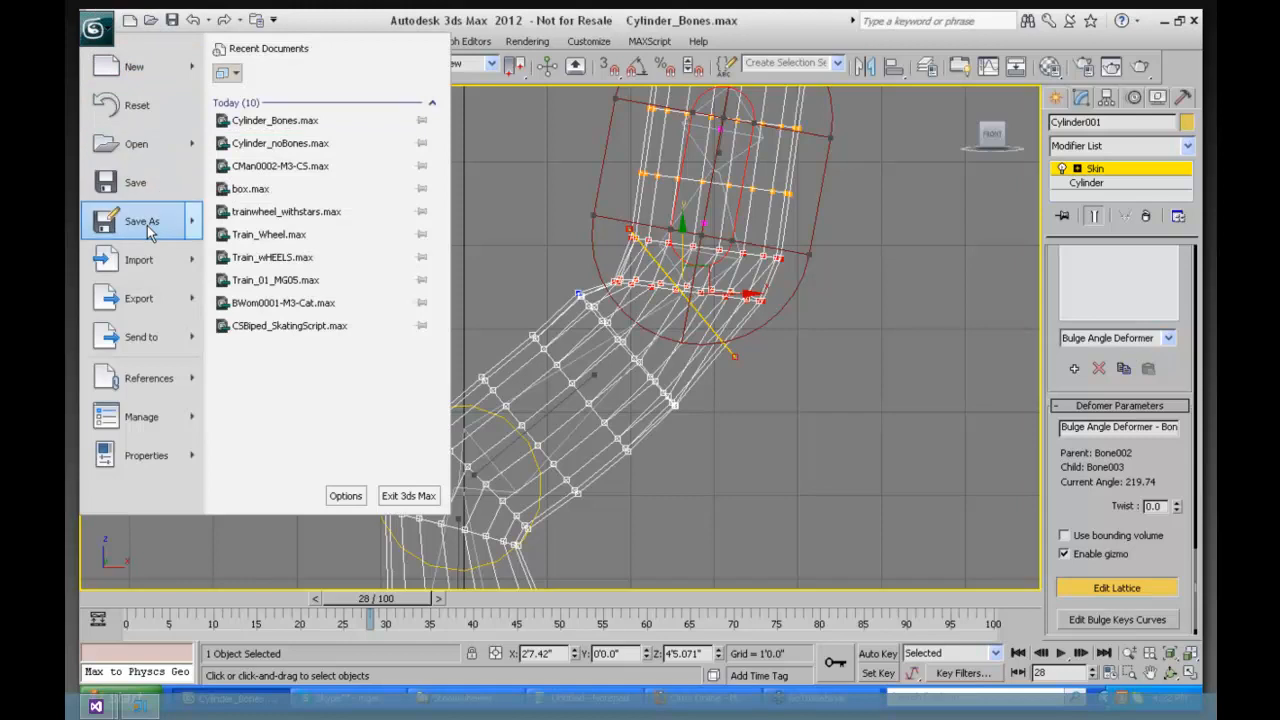
pyautogui.click(138, 144)
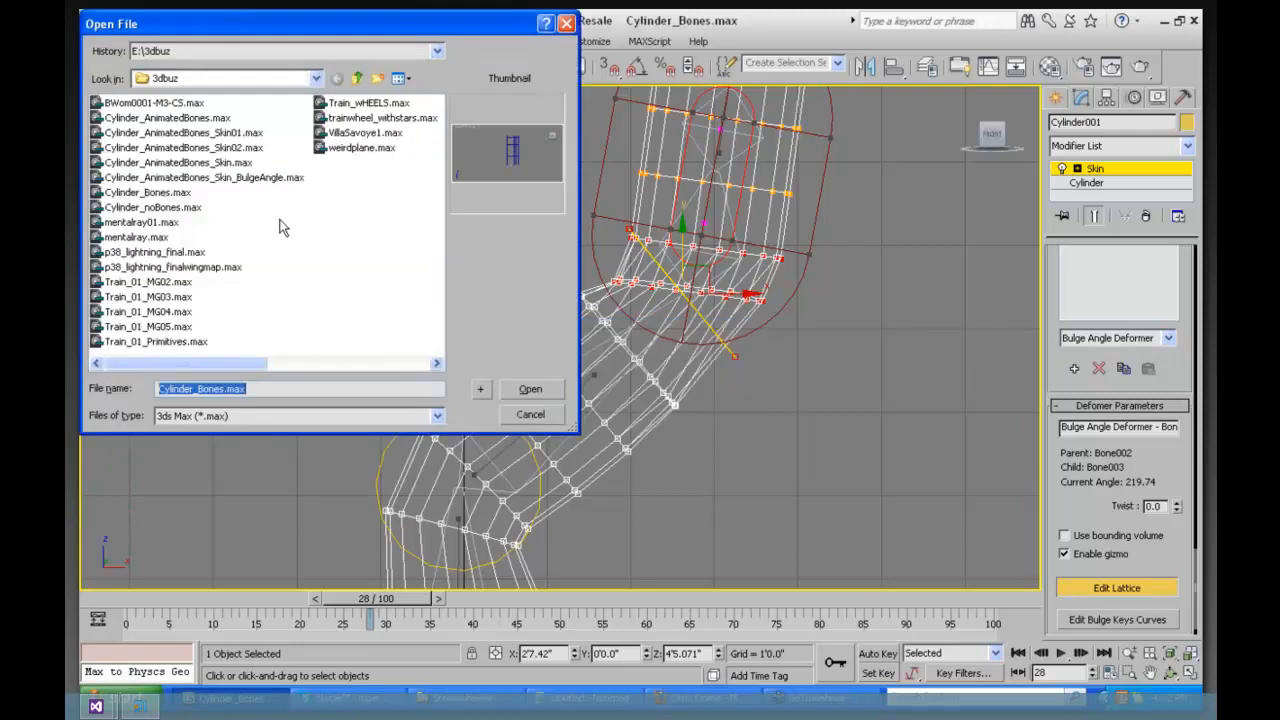
pyautogui.click(234, 178)
pyautogui.click(234, 178)
pyautogui.click(530, 389)
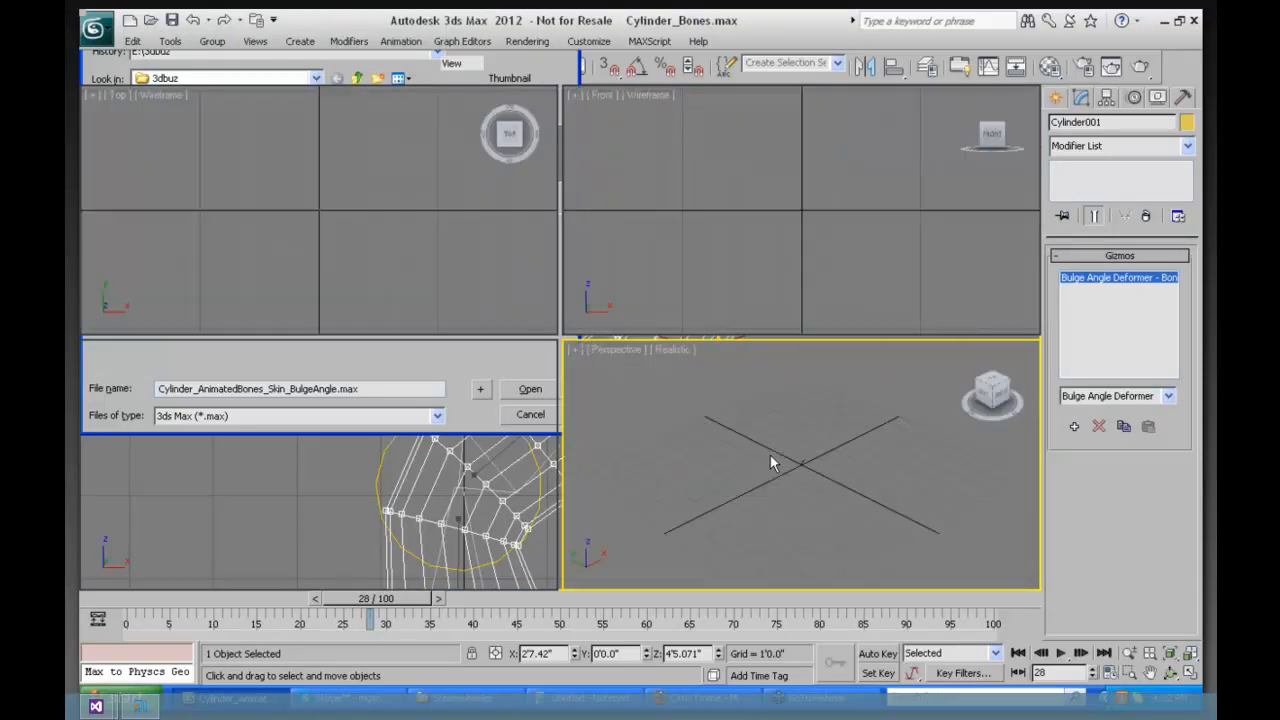
# Step: Set the animation to frame 42 and show the whole bent cylinder in the Perspective and Front views
pyautogui.rightClick(830, 203)
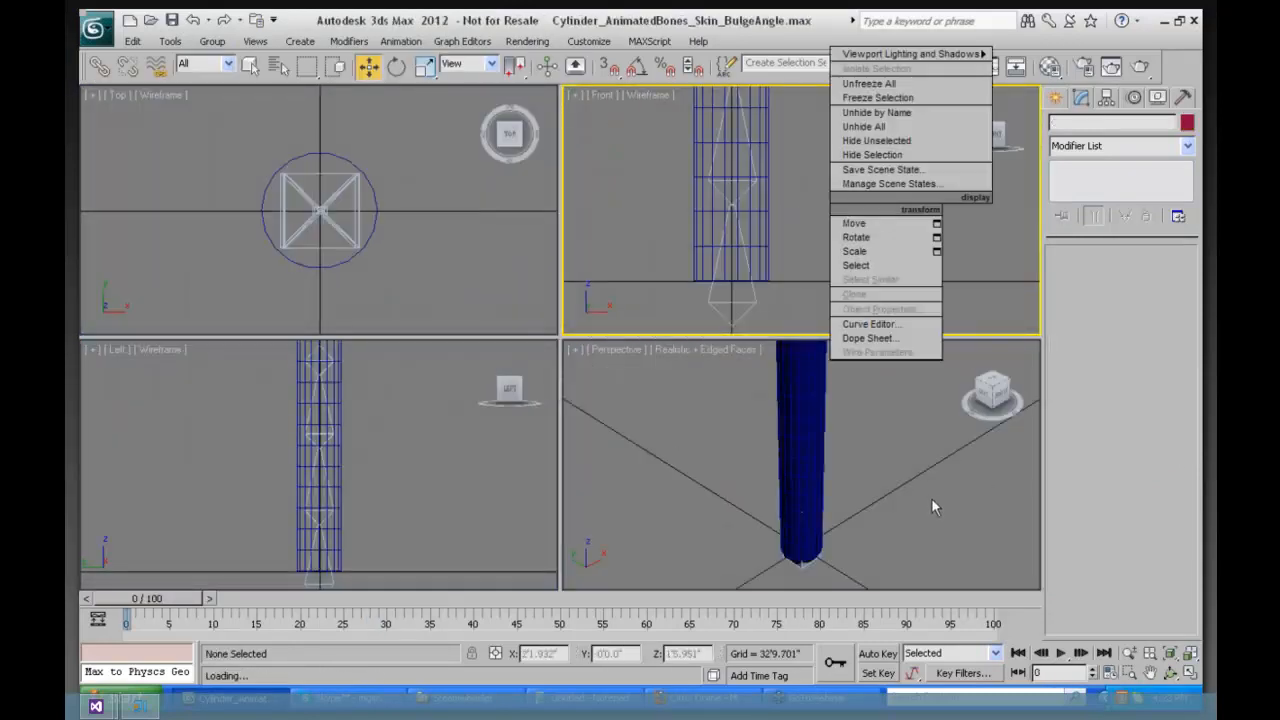
pyautogui.click(1129, 653)
pyautogui.moveTo(921, 446); pyautogui.dragTo(920, 497)
pyautogui.moveTo(171, 601); pyautogui.dragTo(506, 618)
pyautogui.rightClick(806, 161)
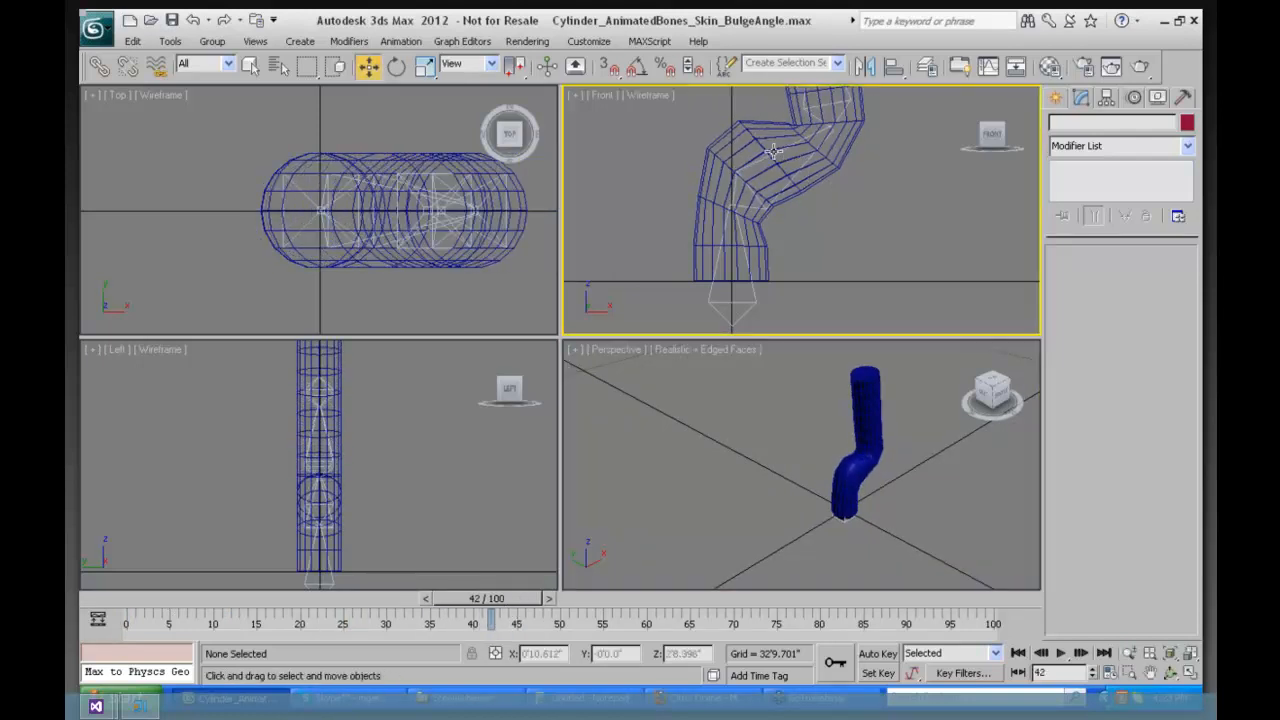
pyautogui.click(1129, 652)
pyautogui.moveTo(885, 199); pyautogui.dragTo(889, 279)
pyautogui.moveTo(904, 160); pyautogui.dragTo(881, 235, button='middle')
pyautogui.moveTo(887, 171)
pyautogui.mouseDown(button='middle')
pyautogui.moveTo(869, 199)
pyautogui.moveTo(866, 171)
pyautogui.mouseUp(button='middle')
pyautogui.rightClick(843, 225)
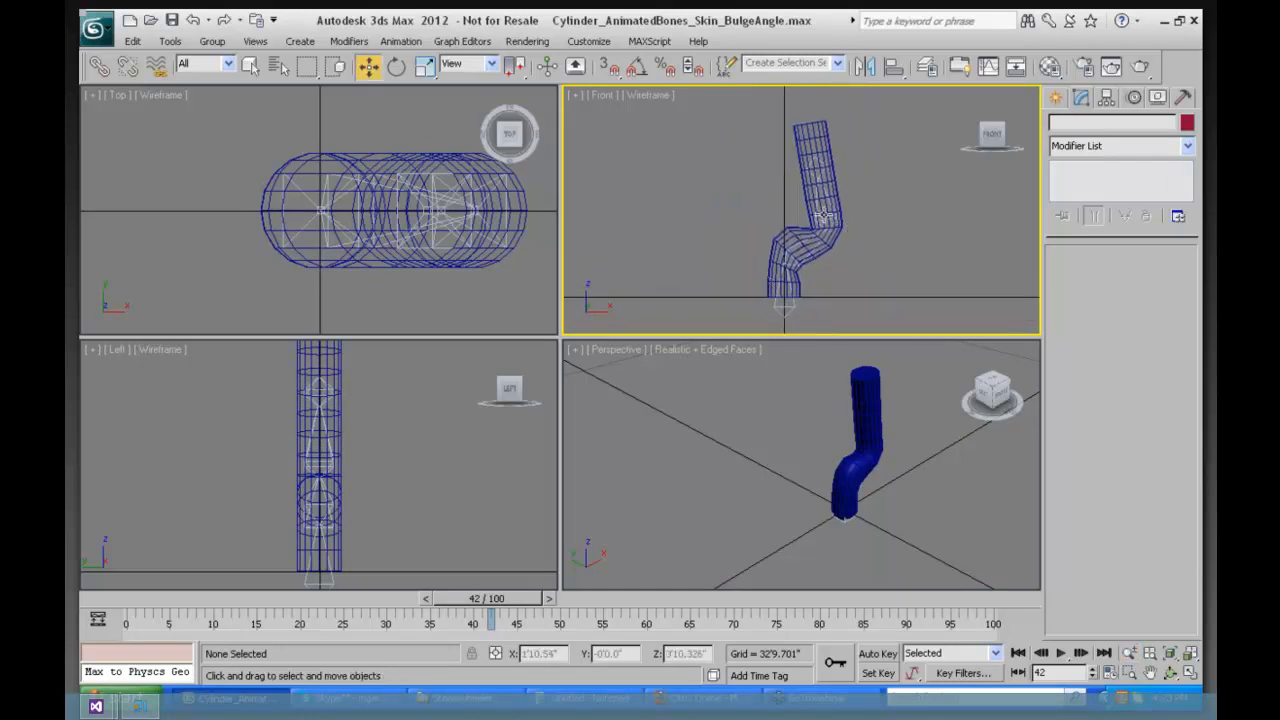
# Step: Select the cylinder, enable envelope editing in its Skin modifier with Bone003 active, and region-select the vertices below and around the bend
pyautogui.click(816, 208)
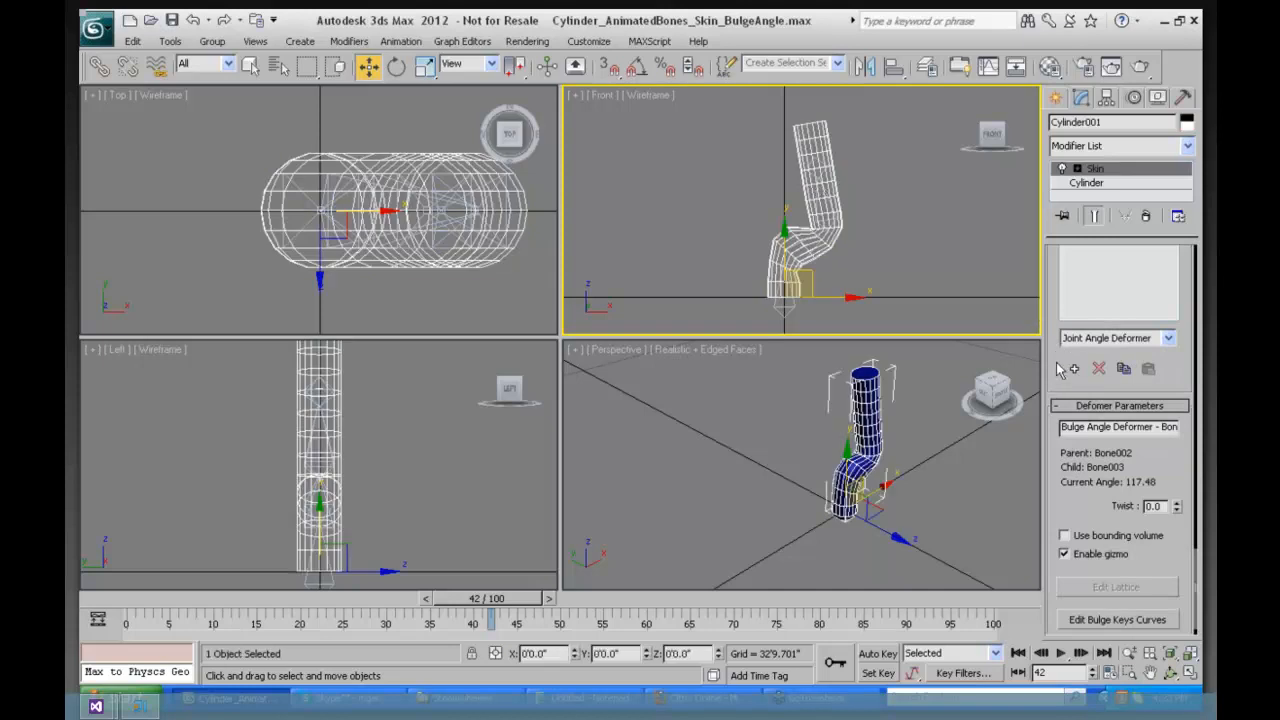
pyautogui.moveTo(1057, 362); pyautogui.dragTo(1054, 341)
pyautogui.moveTo(1056, 256); pyautogui.dragTo(1066, 542)
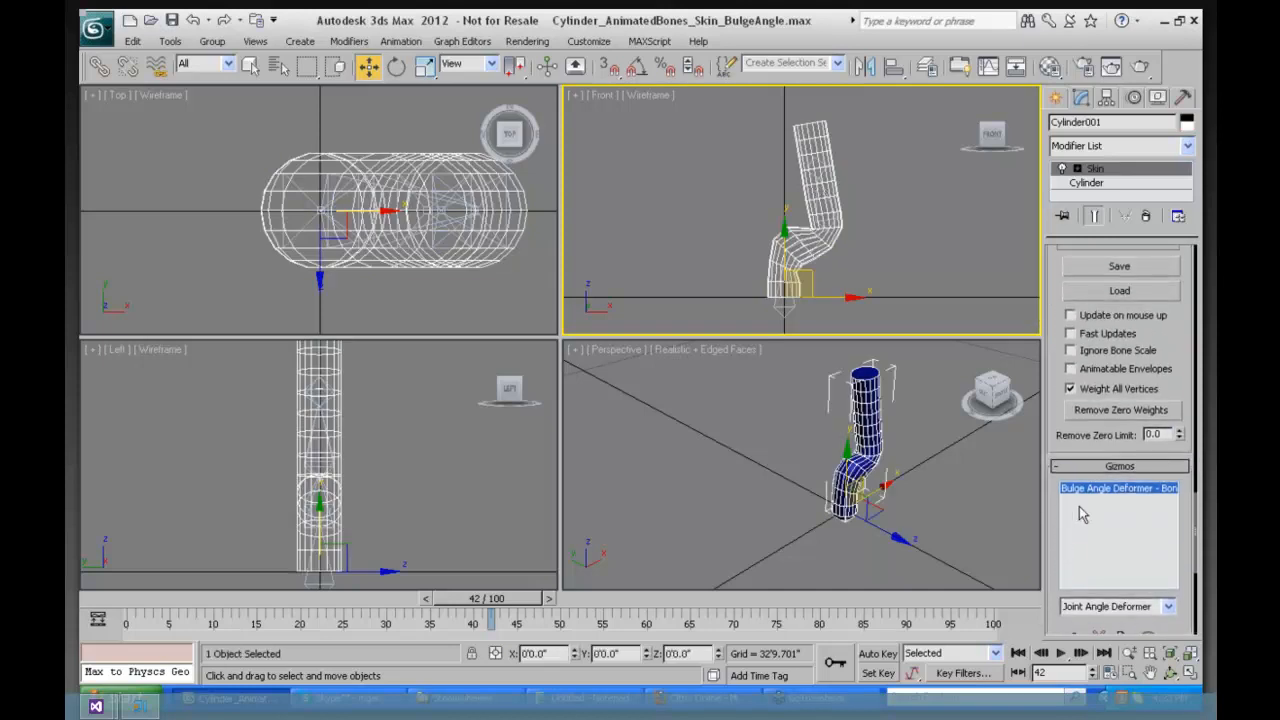
pyautogui.moveTo(1052, 497); pyautogui.dragTo(1060, 209)
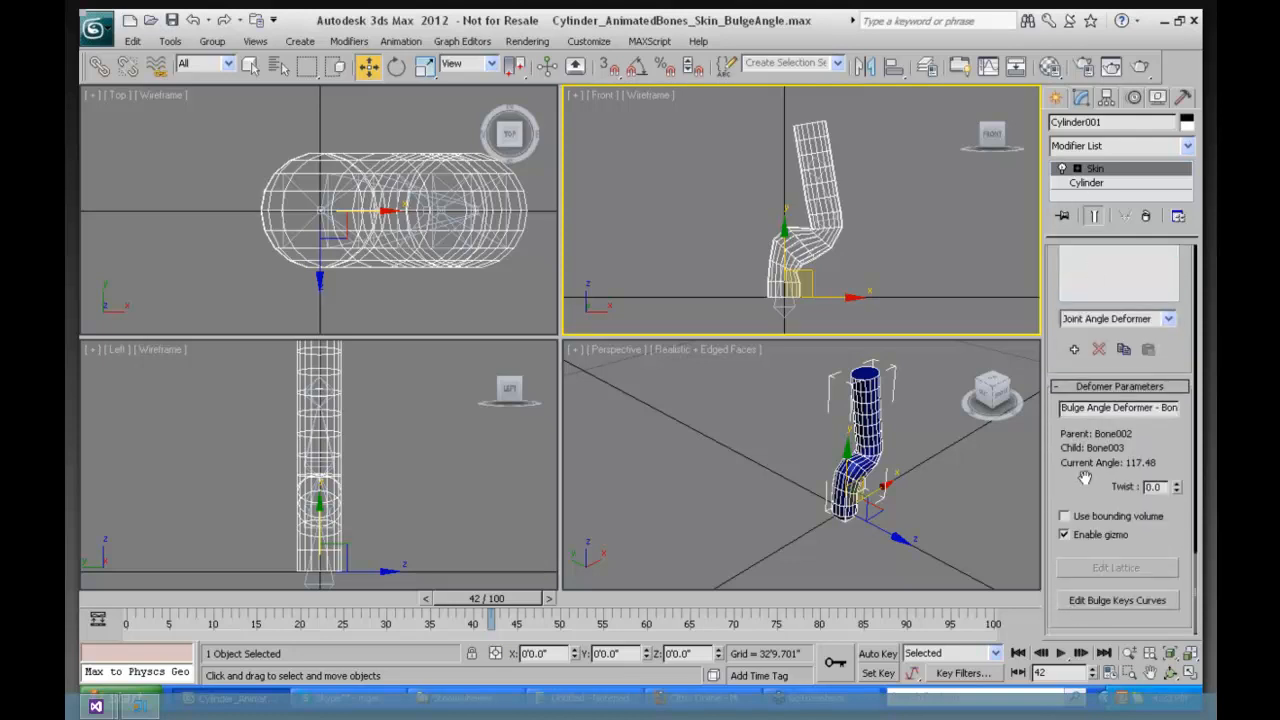
pyautogui.scroll(5, 1080, 560)
pyautogui.scroll(8, 1067, 596)
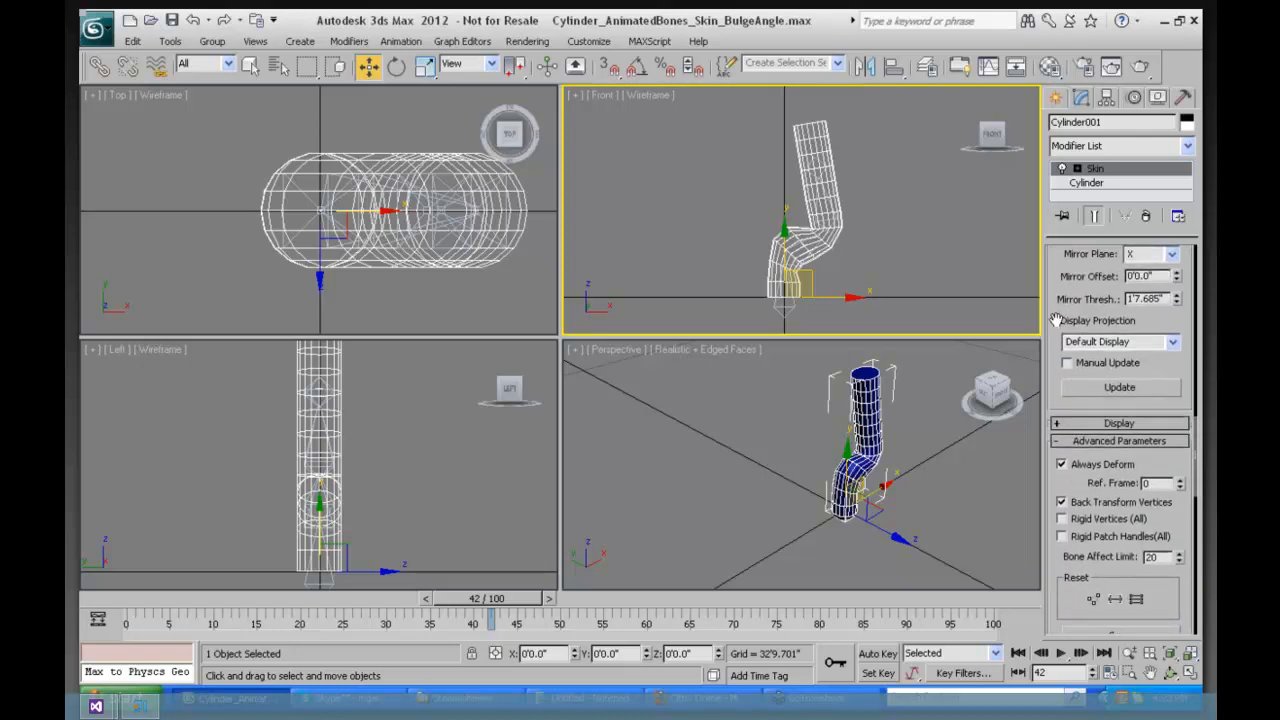
pyautogui.scroll(10, 1056, 320)
pyautogui.moveTo(1112, 391); pyautogui.dragTo(1112, 390)
pyautogui.click(1078, 349)
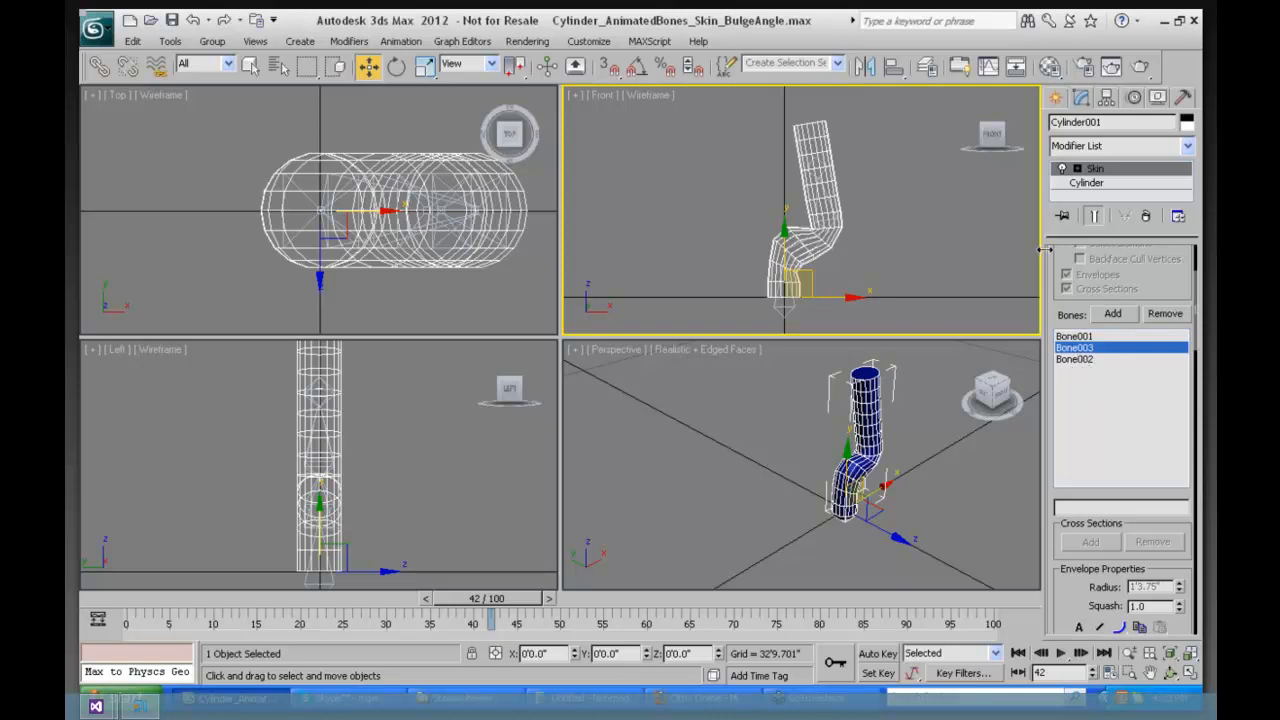
pyautogui.moveTo(1058, 262); pyautogui.dragTo(989, 285)
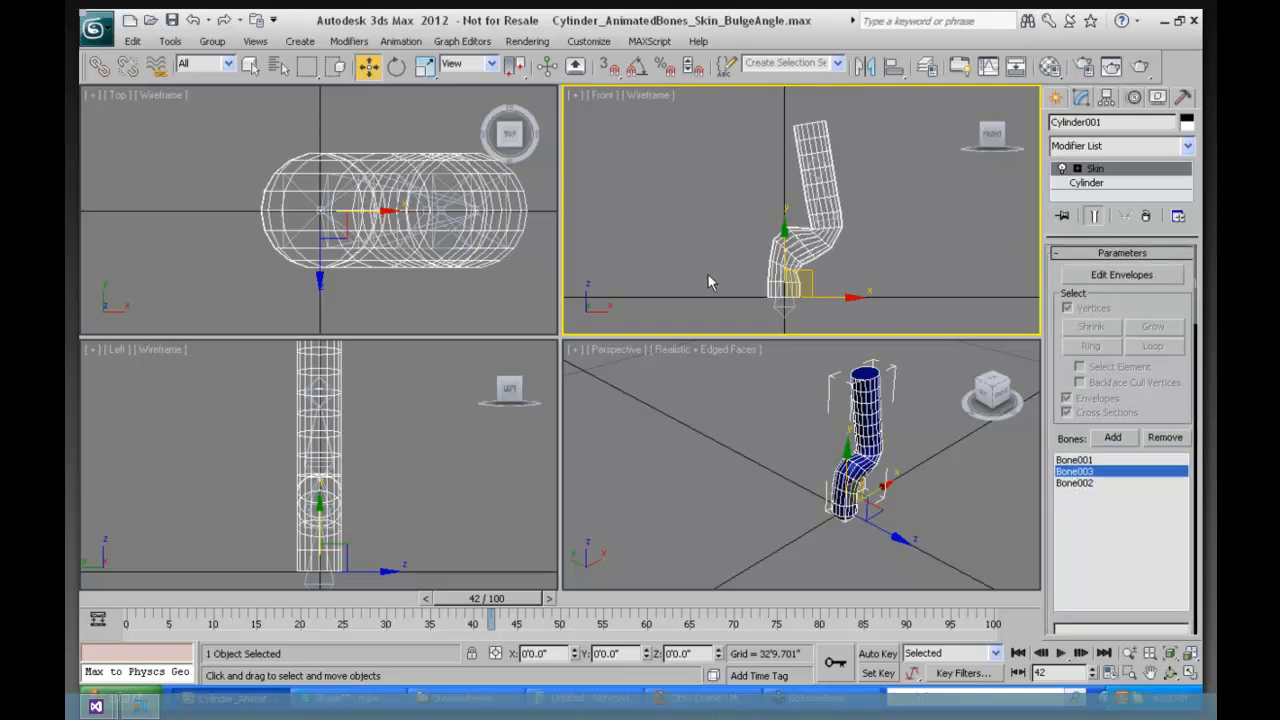
pyautogui.click(1114, 274)
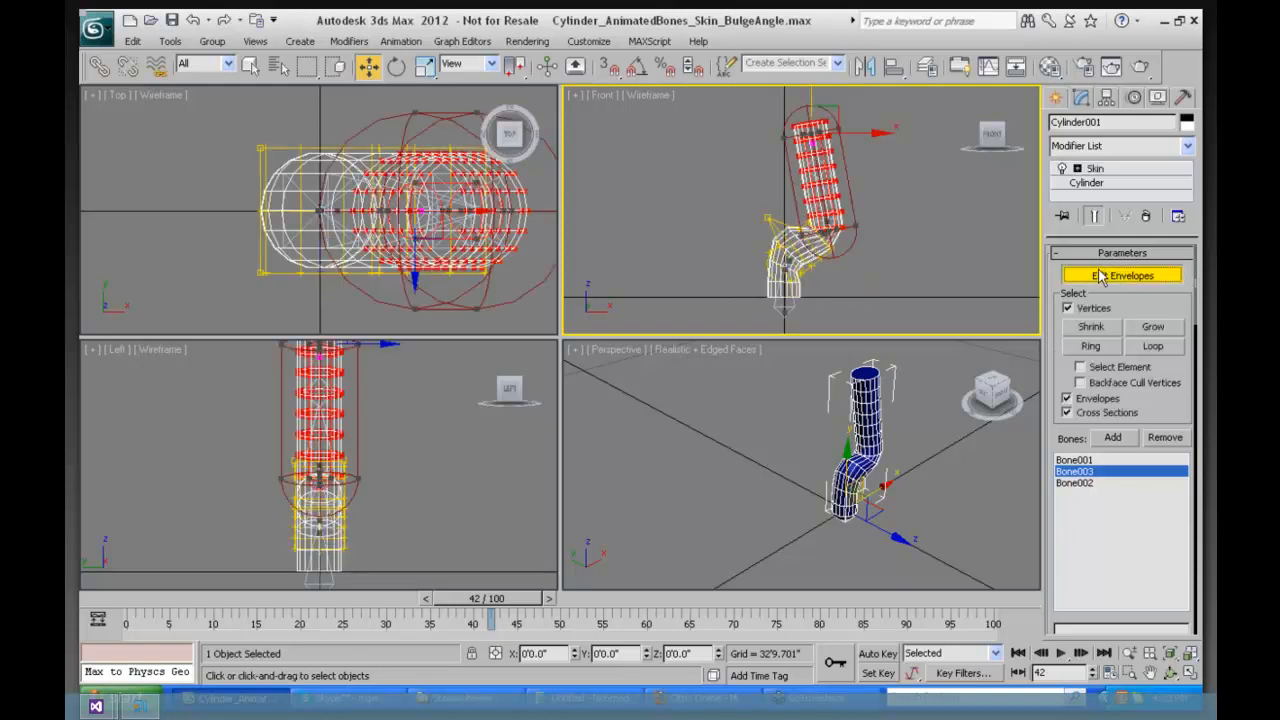
pyautogui.moveTo(714, 322); pyautogui.dragTo(866, 212)
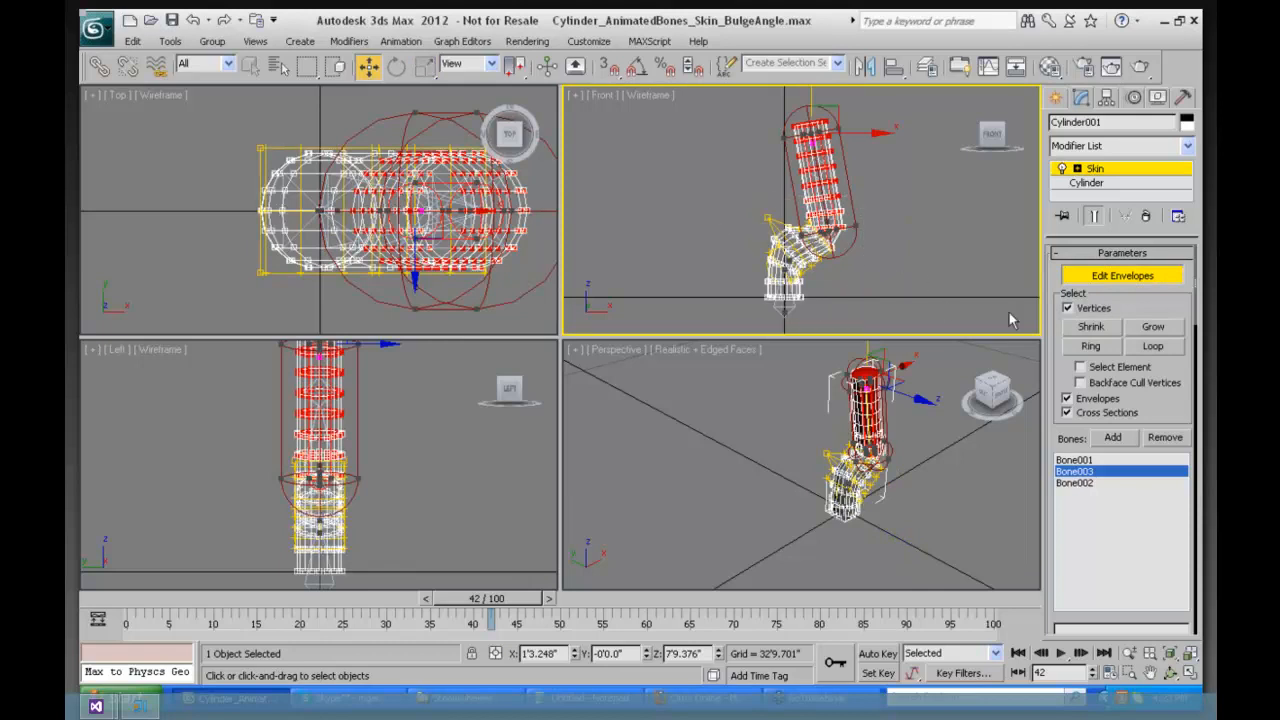
# Step: Turn on lattice editing for the existing Bulge Angle Deformer in a maximized Front view
pyautogui.scroll(-1, 1052, 360)
pyautogui.scroll(-15, 1052, 360)
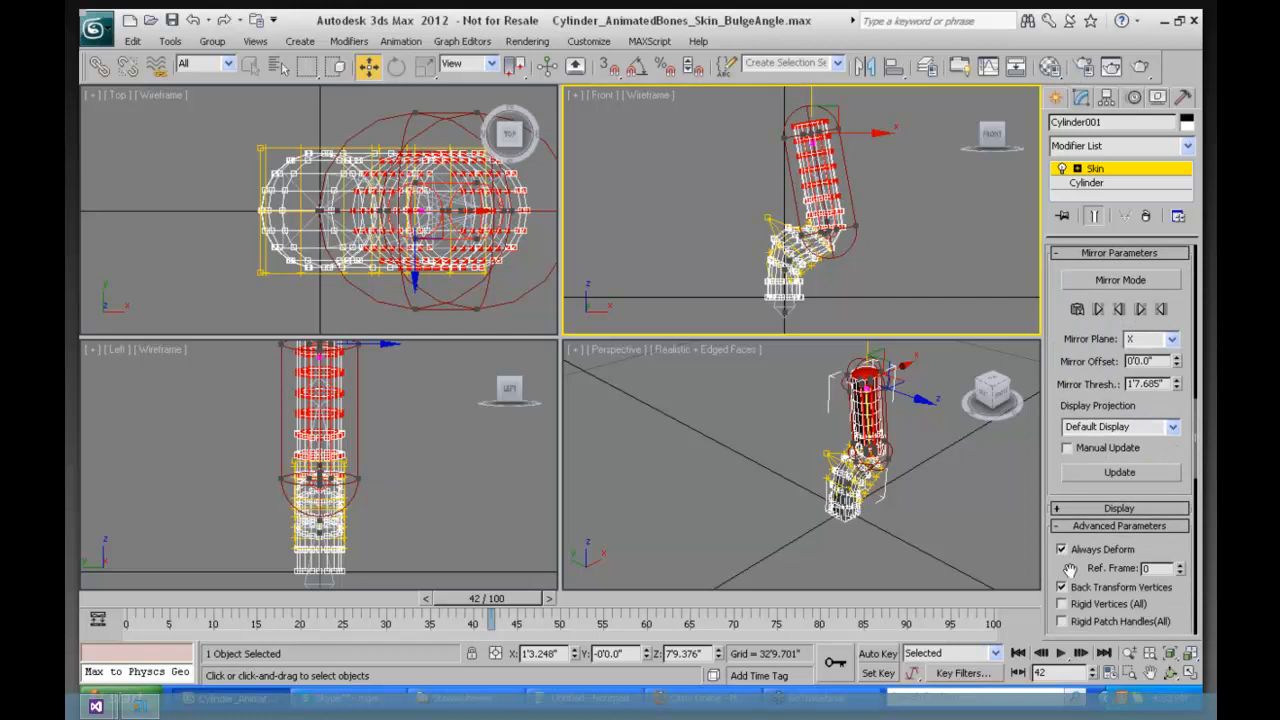
pyautogui.scroll(-6, 1056, 577)
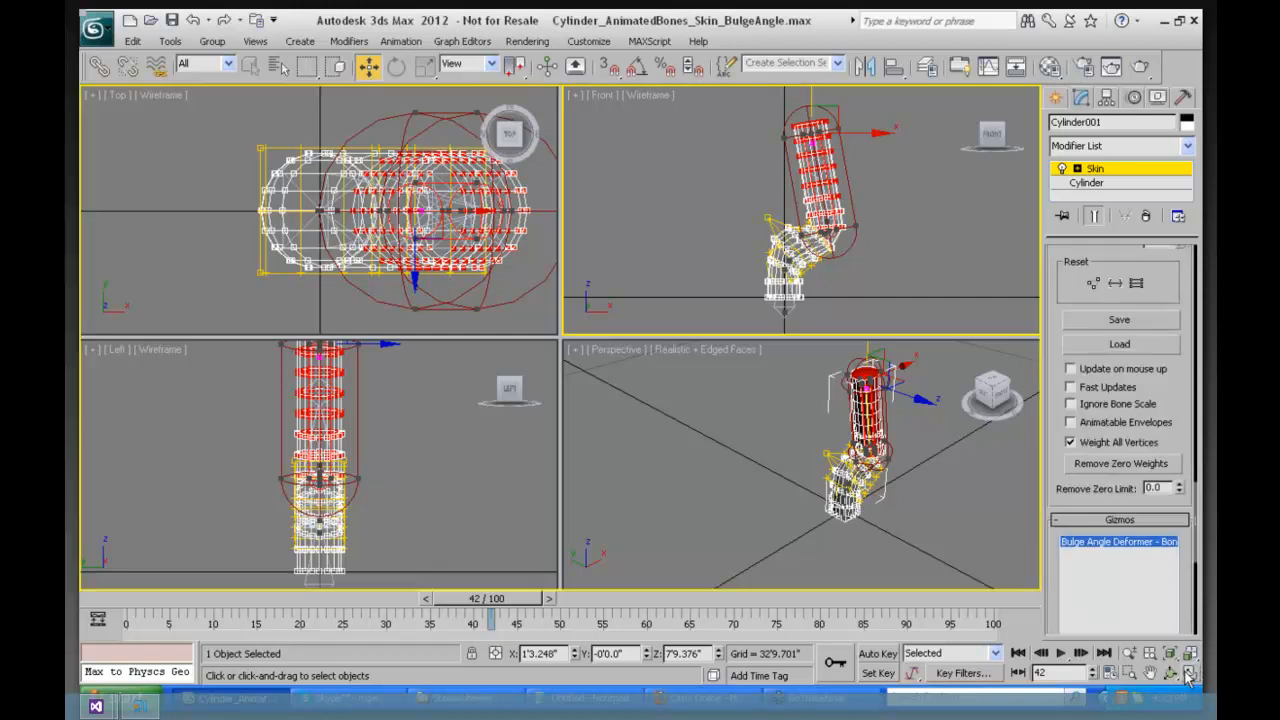
pyautogui.click(1188, 675)
pyautogui.scroll(-5, 1053, 577)
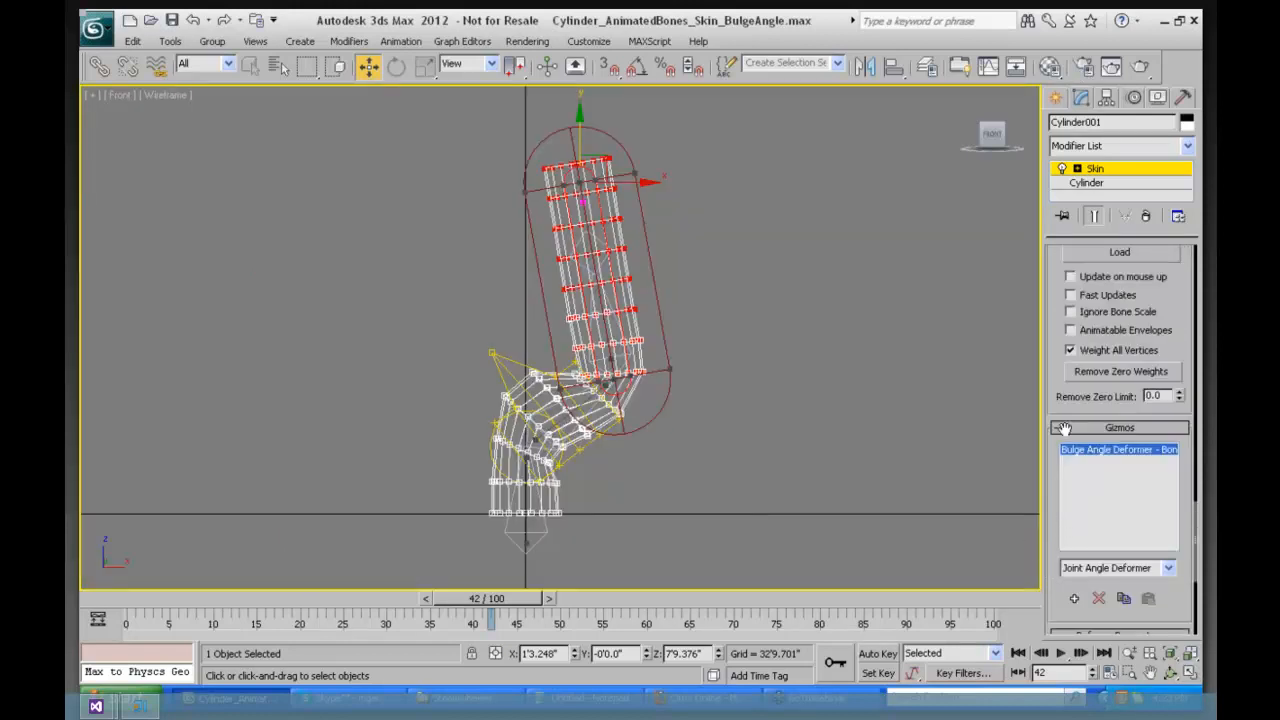
pyautogui.click(1103, 569)
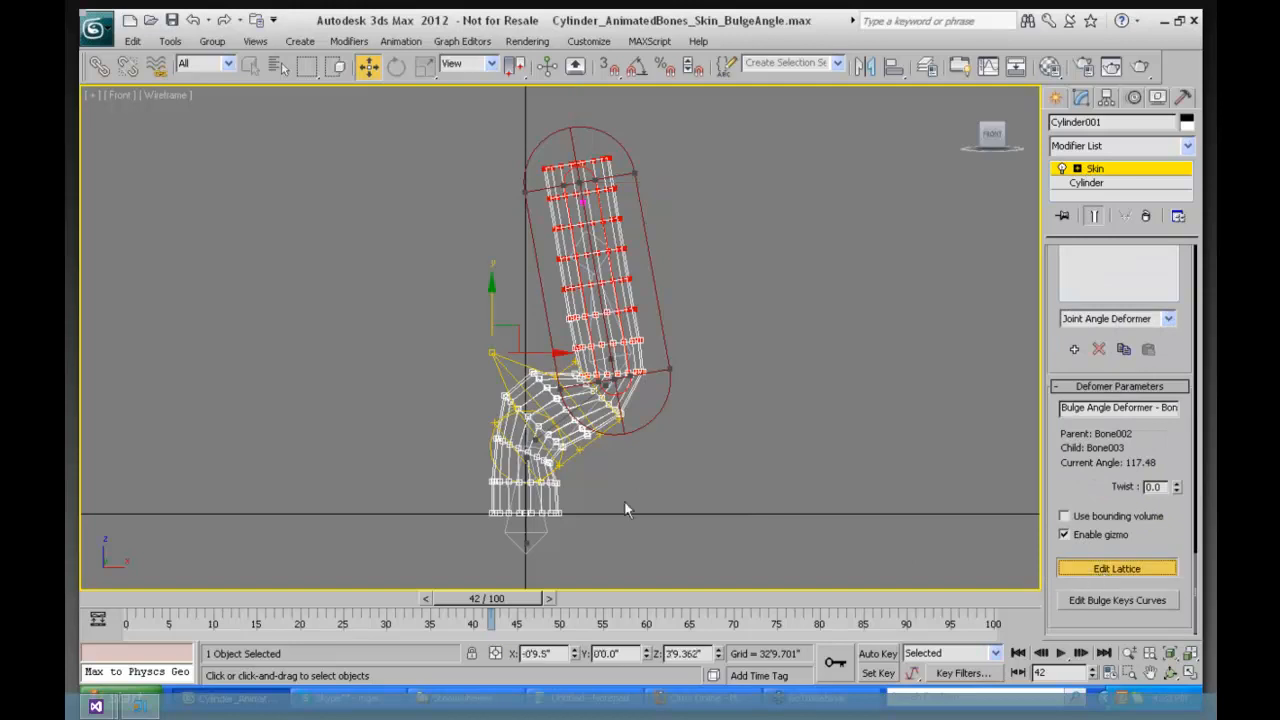
# Step: At frame 45, move the bulge lattice's protruding outer control point slightly farther up from the bend
pyautogui.moveTo(478, 603); pyautogui.dragTo(509, 590)
pyautogui.press('w')
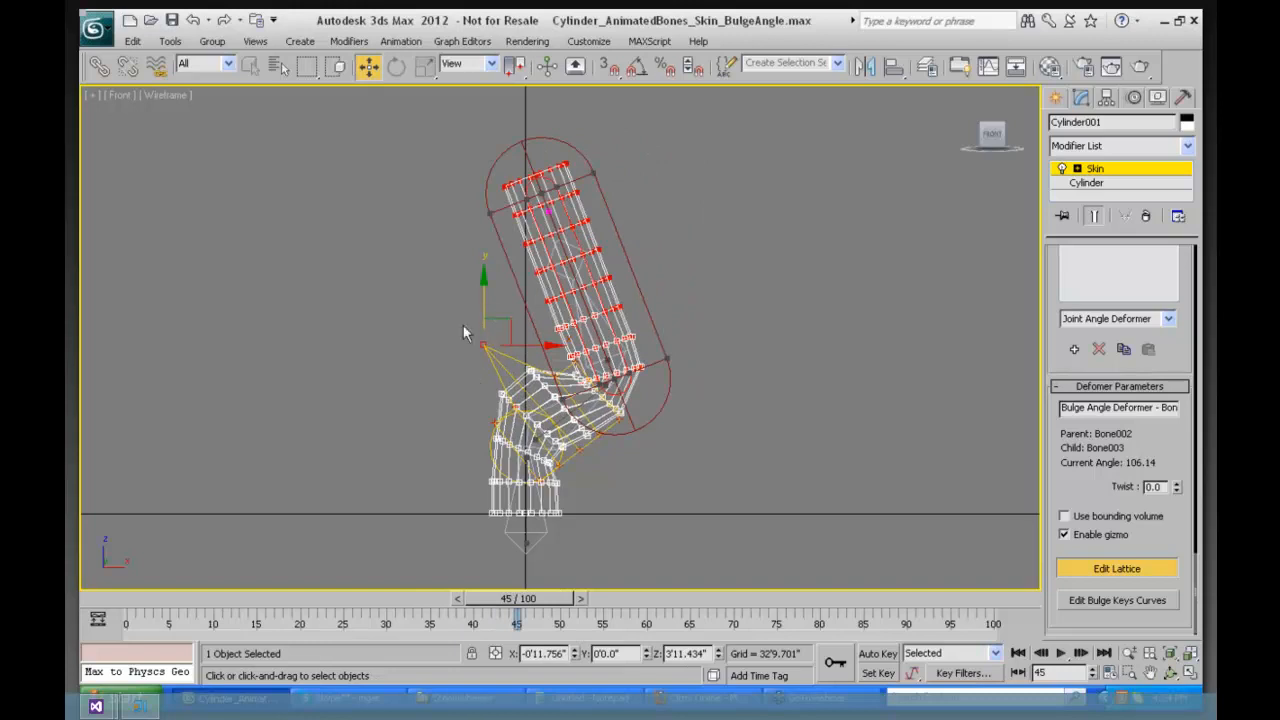
pyautogui.moveTo(510, 319)
pyautogui.mouseDown()
pyautogui.moveTo(530, 375)
pyautogui.moveTo(512, 345)
pyautogui.moveTo(510, 288)
pyautogui.moveTo(508, 315)
pyautogui.moveTo(505, 297)
pyautogui.mouseUp()
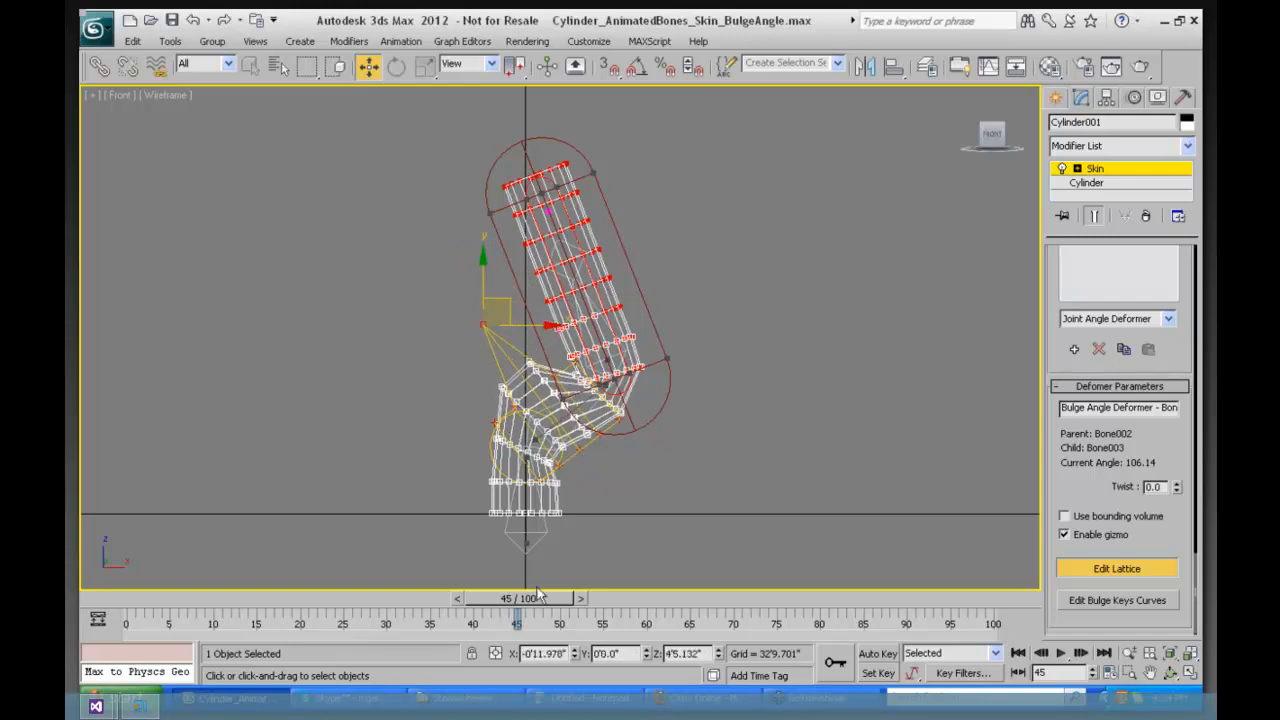
# Step: At frame 23, select a lattice control point on the lower side of the bend and move it inward toward the cylinder
pyautogui.moveTo(535, 608); pyautogui.dragTo(350, 590)
pyautogui.press('w')
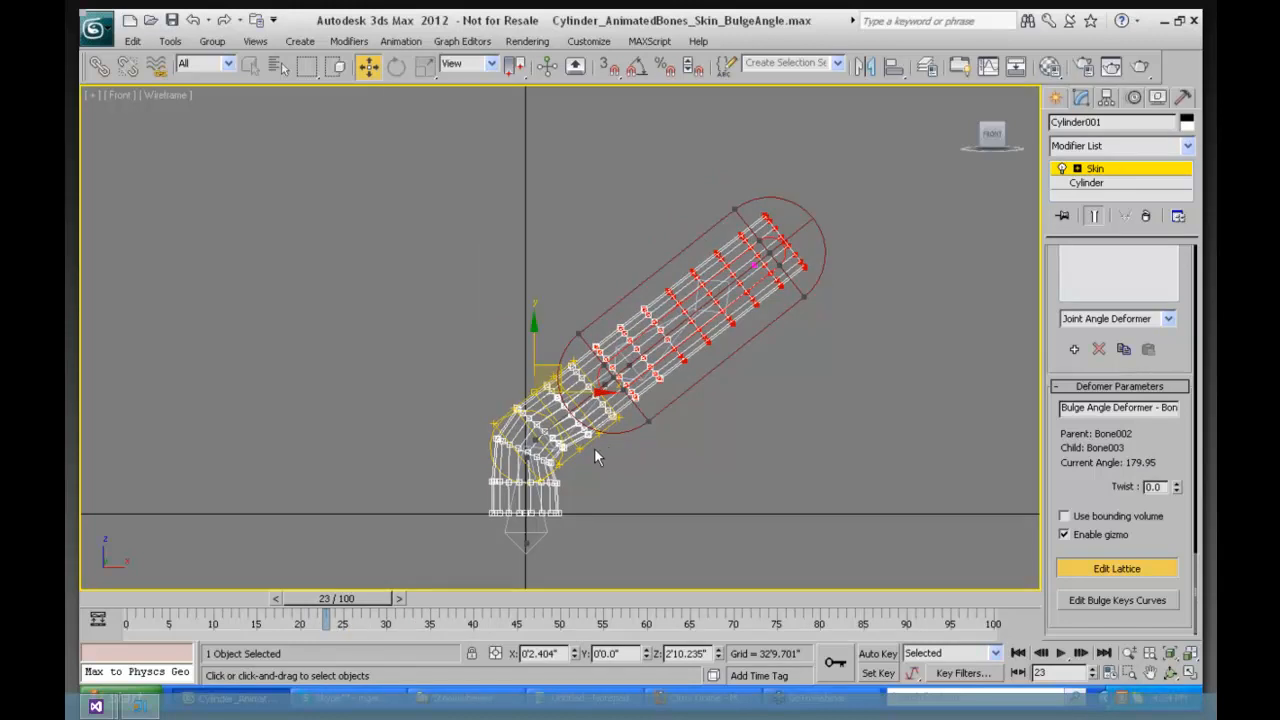
pyautogui.click(576, 433)
pyautogui.moveTo(592, 432); pyautogui.dragTo(568, 413)
# Step: Go to frame 10 and open the bulge keys curves, placing the Joint Graph over the middle of the viewport
pyautogui.moveTo(363, 598); pyautogui.dragTo(226, 606)
pyautogui.press('w')
pyautogui.click(1108, 600)
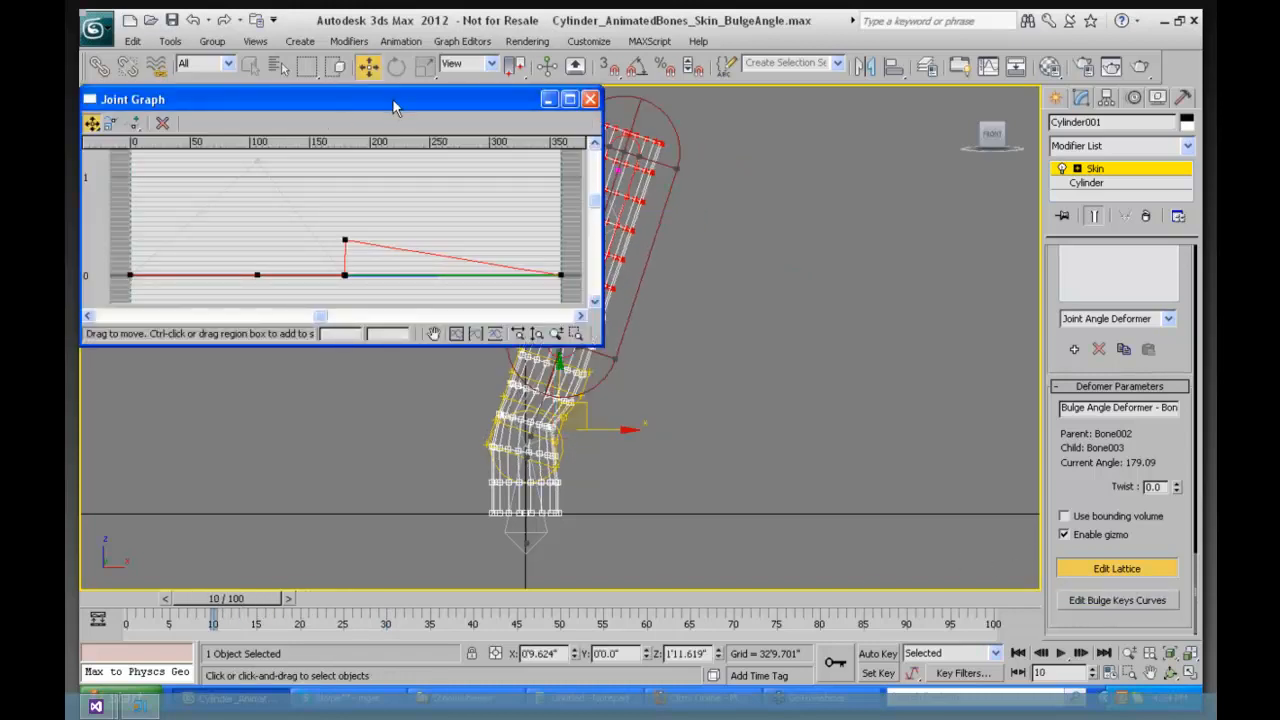
pyautogui.moveTo(392, 98); pyautogui.dragTo(634, 145)
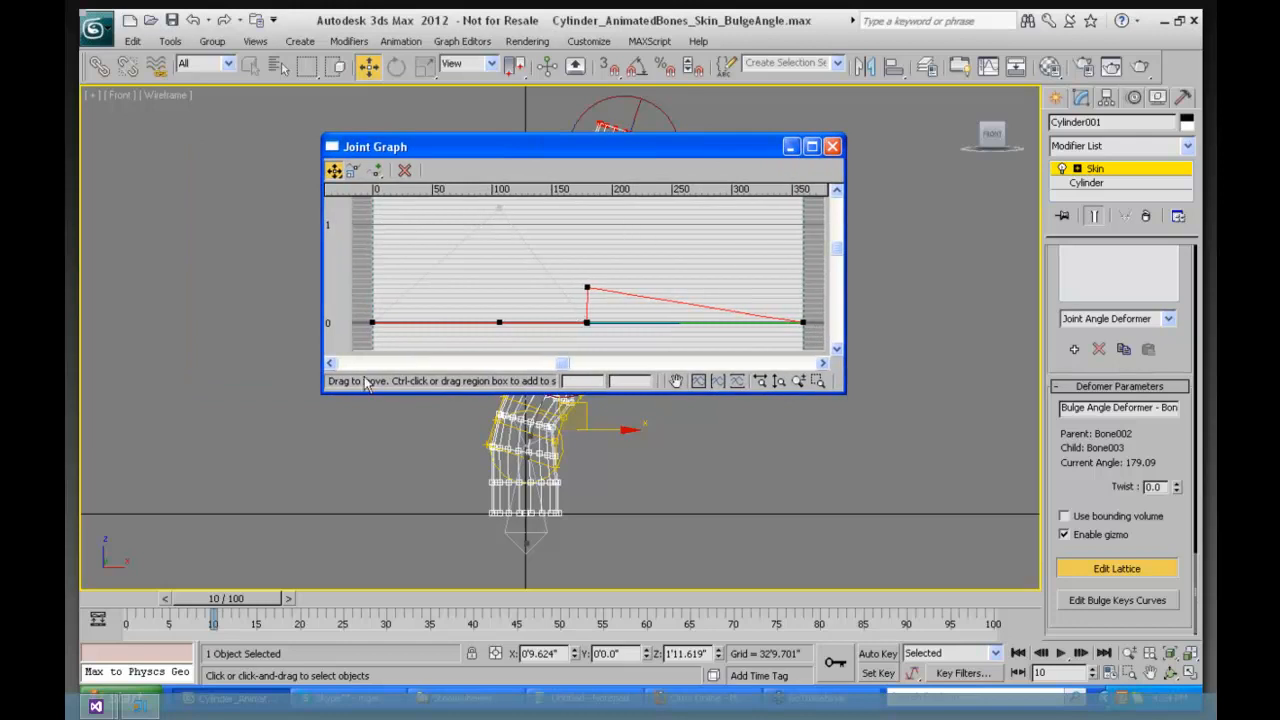
pyautogui.moveTo(568, 364)
pyautogui.mouseDown()
pyautogui.moveTo(475, 370)
pyautogui.moveTo(588, 362)
pyautogui.mouseUp()
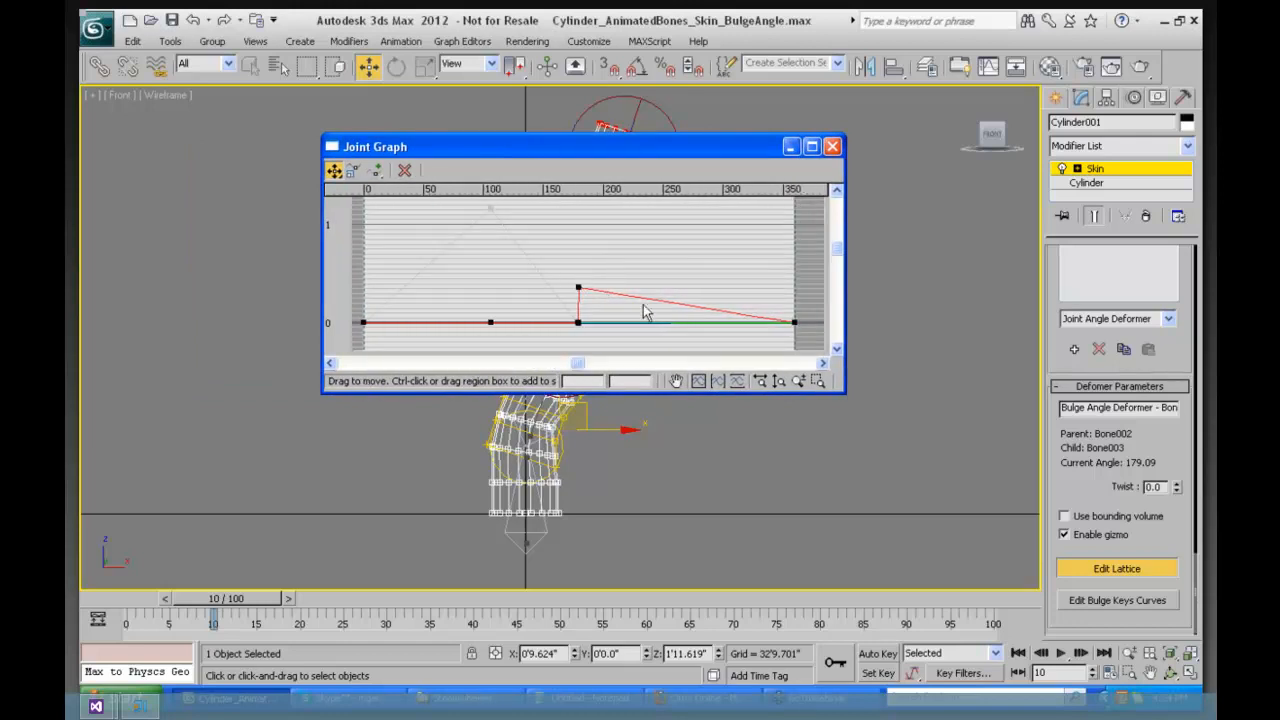
# Step: Make the raised key of the red bulge curve Bezier-Smooth and shift it to about 201 at value 0.358
pyautogui.click(579, 289)
pyautogui.rightClick(579, 289)
pyautogui.click(614, 309)
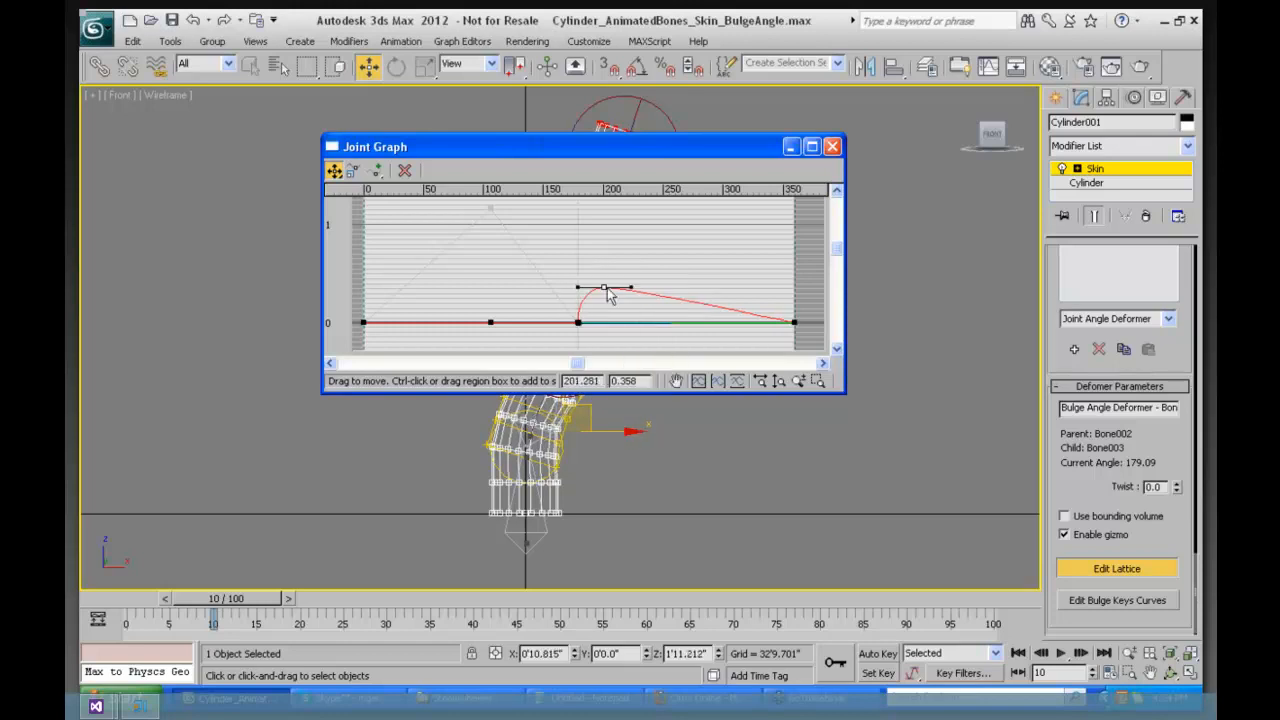
# Step: Make the key at the foot of the red curve's rise Bezier-Smooth to ease the start of the bulge
pyautogui.click(578, 320)
pyautogui.rightClick(577, 320)
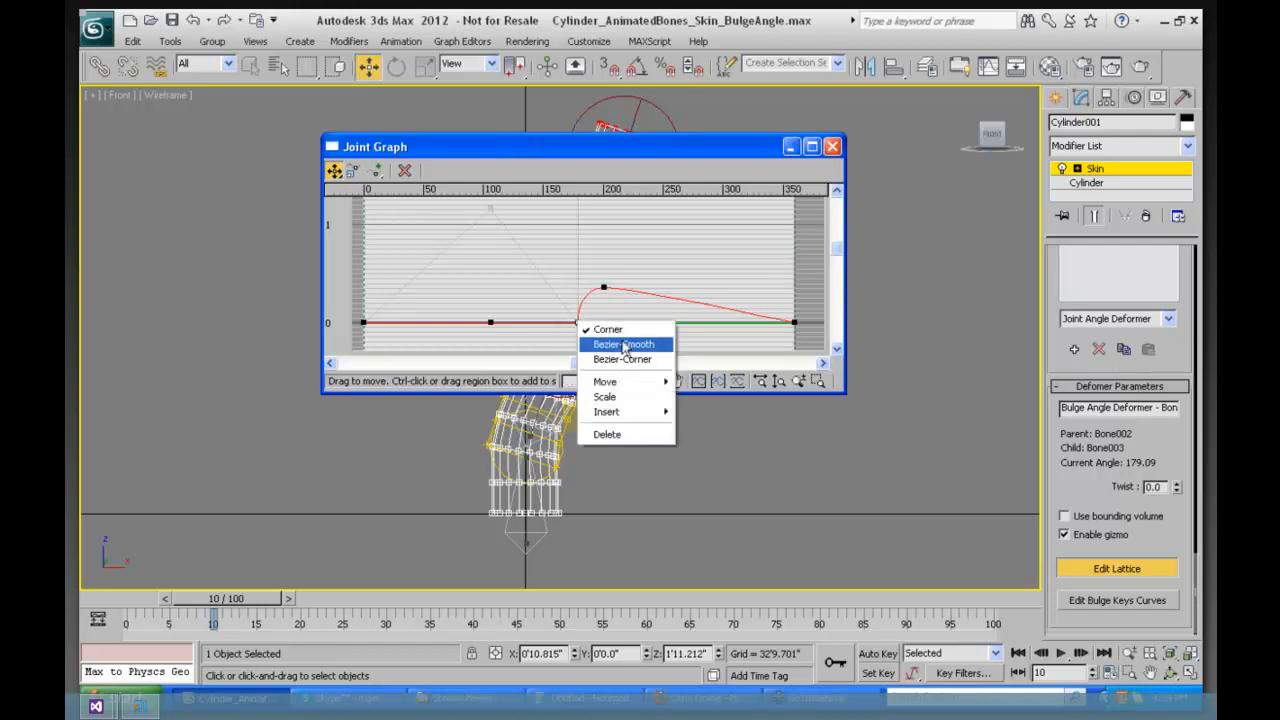
pyautogui.click(614, 343)
pyautogui.moveTo(578, 322)
pyautogui.mouseDown()
pyautogui.moveTo(564, 322)
pyautogui.moveTo(578, 322)
pyautogui.mouseUp()
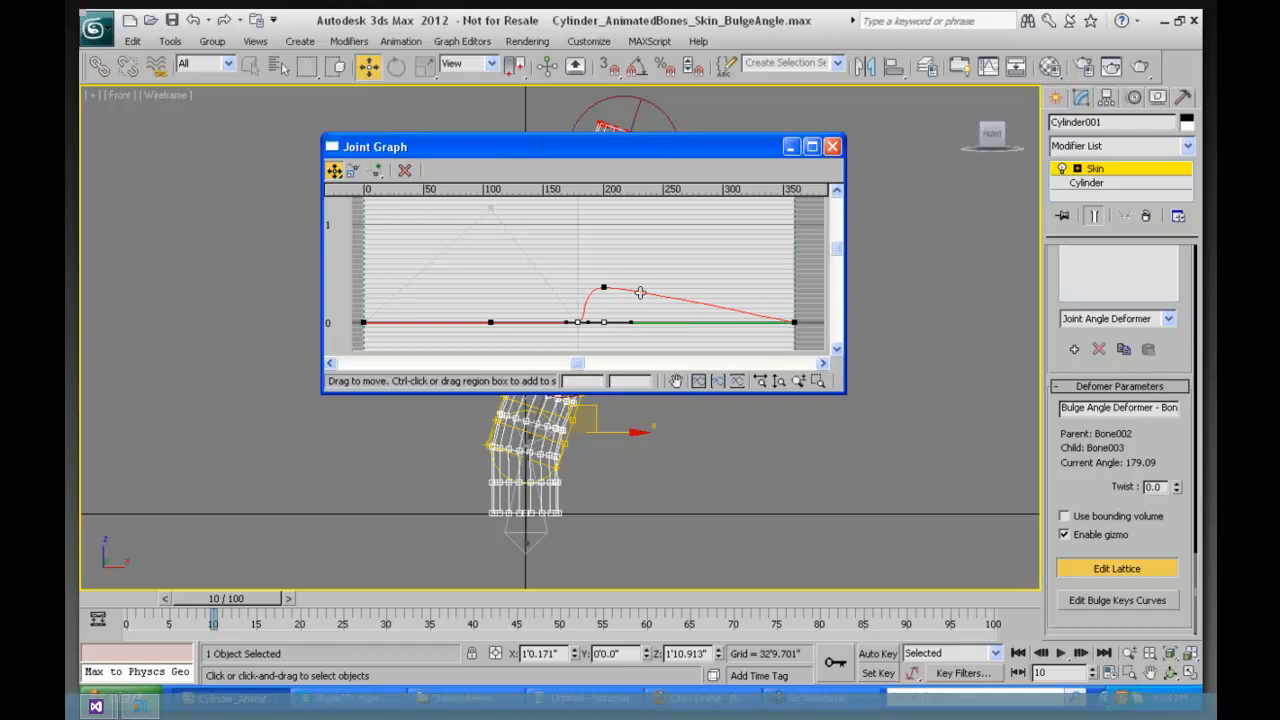
# Step: Minimize the Joint Graph and return the animation to frame 0
pyautogui.click(790, 147)
pyautogui.moveTo(272, 606); pyautogui.dragTo(130, 603)
pyautogui.press('w')
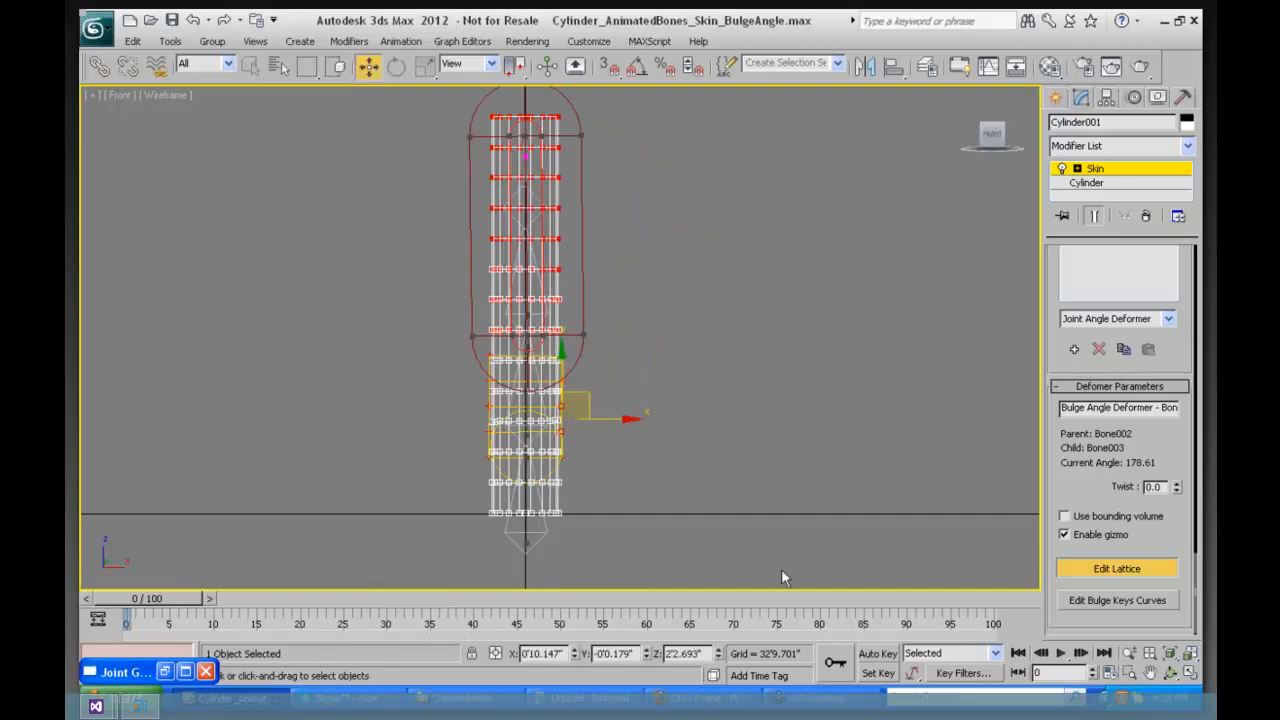
# Step: Leave envelope editing on the cylinder's Skin modifier
pyautogui.scroll(5, 1100, 458)
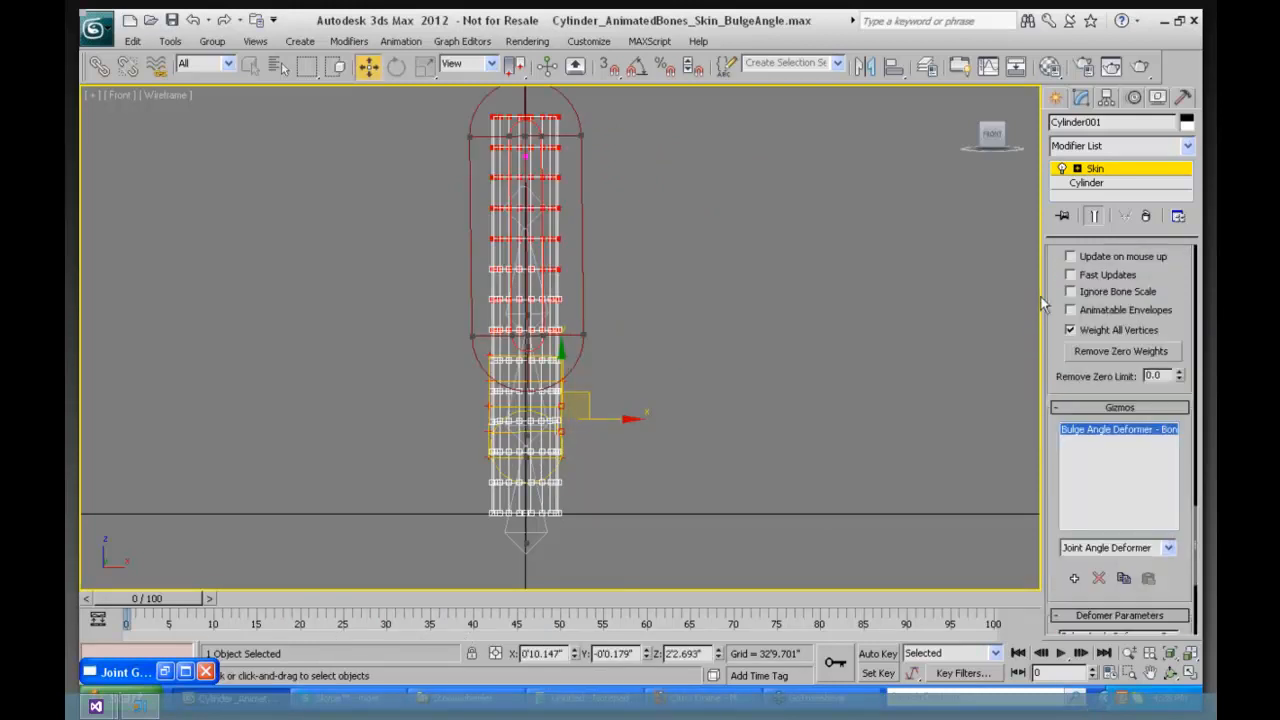
pyautogui.scroll(7, 1054, 304)
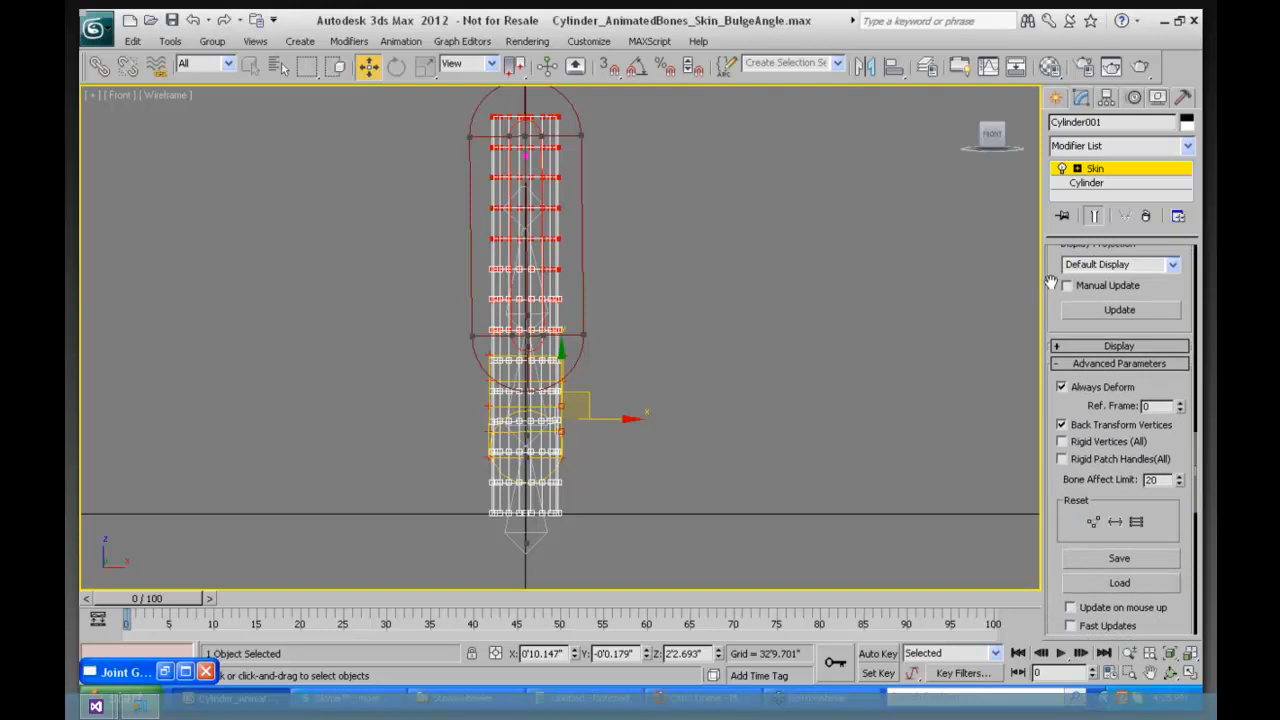
pyautogui.scroll(7, 1057, 313)
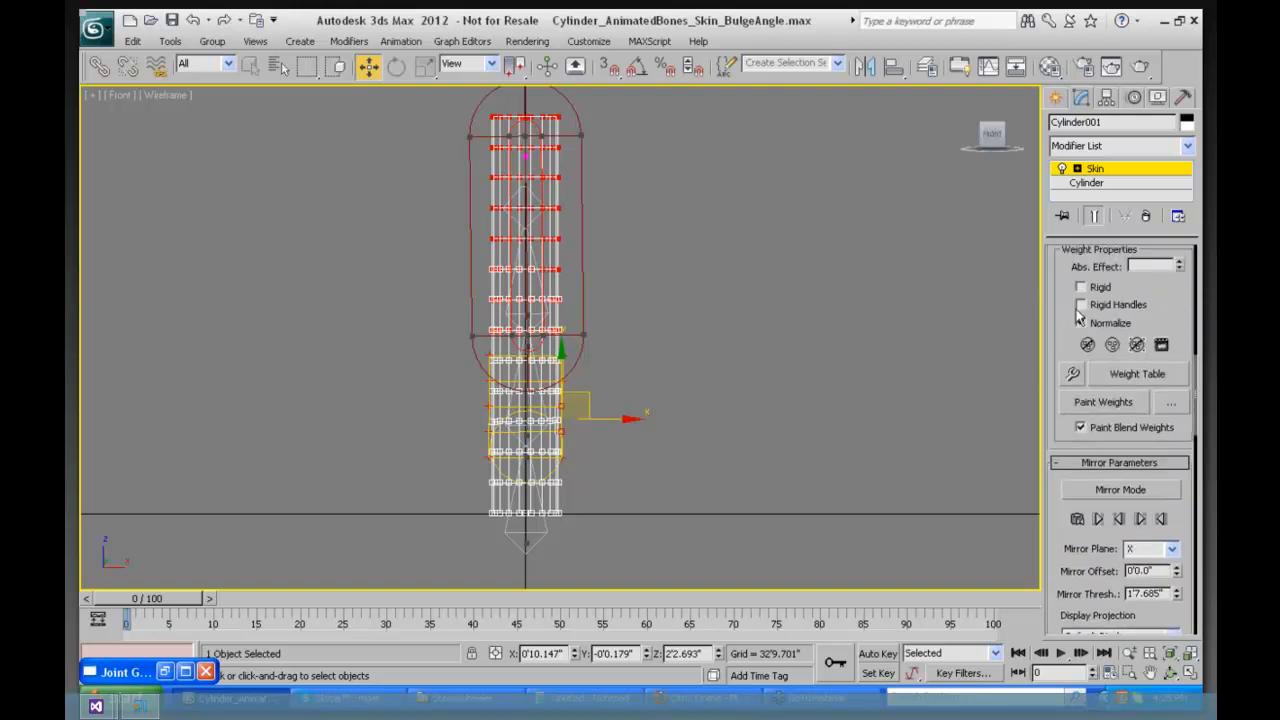
pyautogui.moveTo(1067, 307); pyautogui.dragTo(1069, 565)
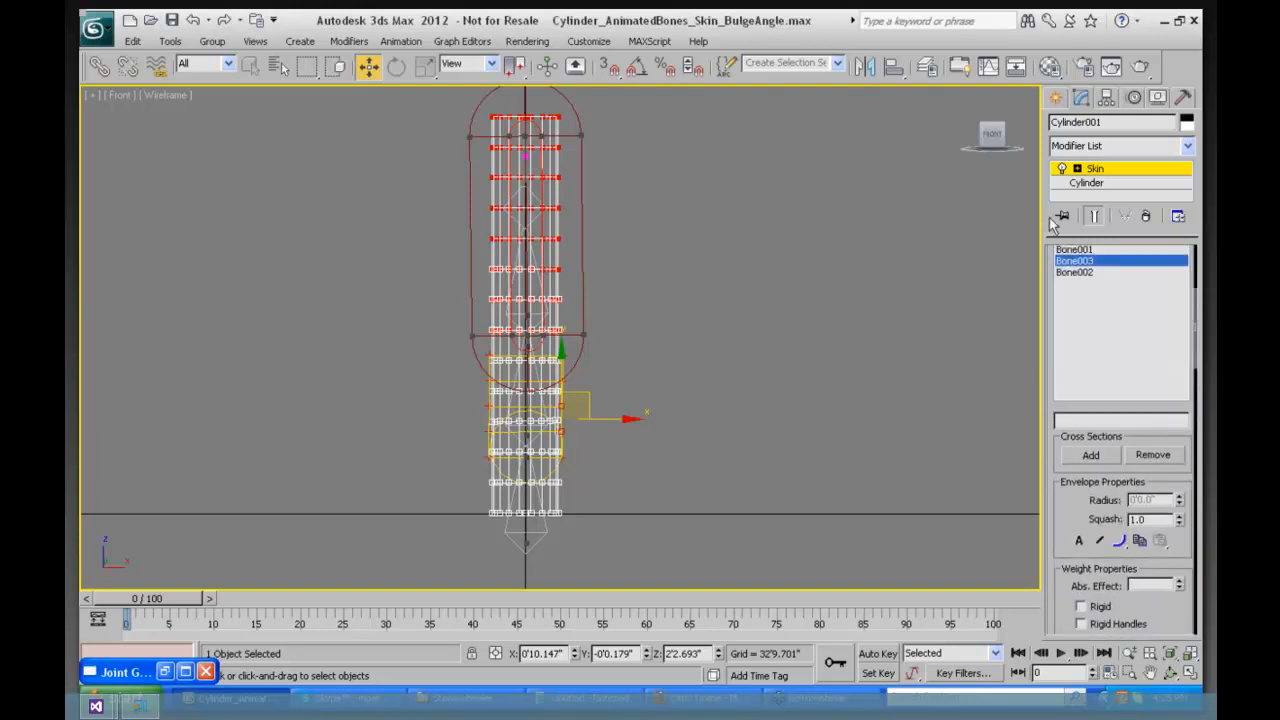
pyautogui.scroll(5, 1050, 262)
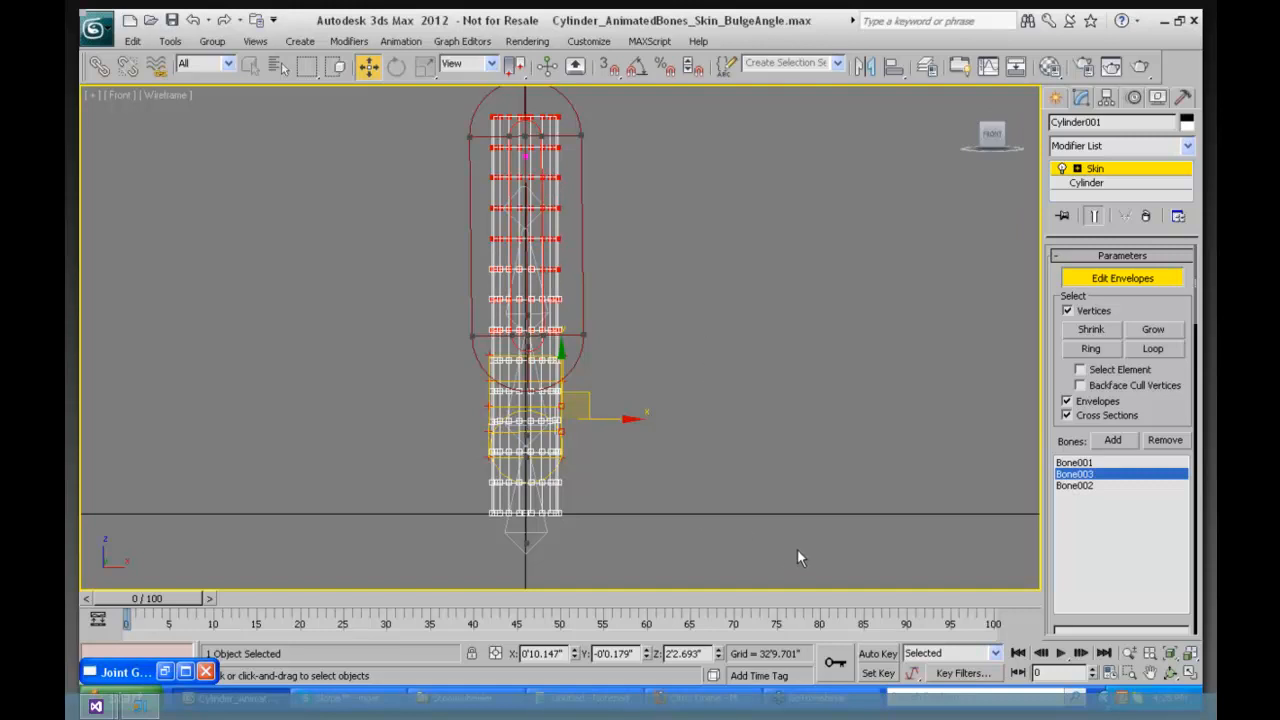
pyautogui.click(1105, 277)
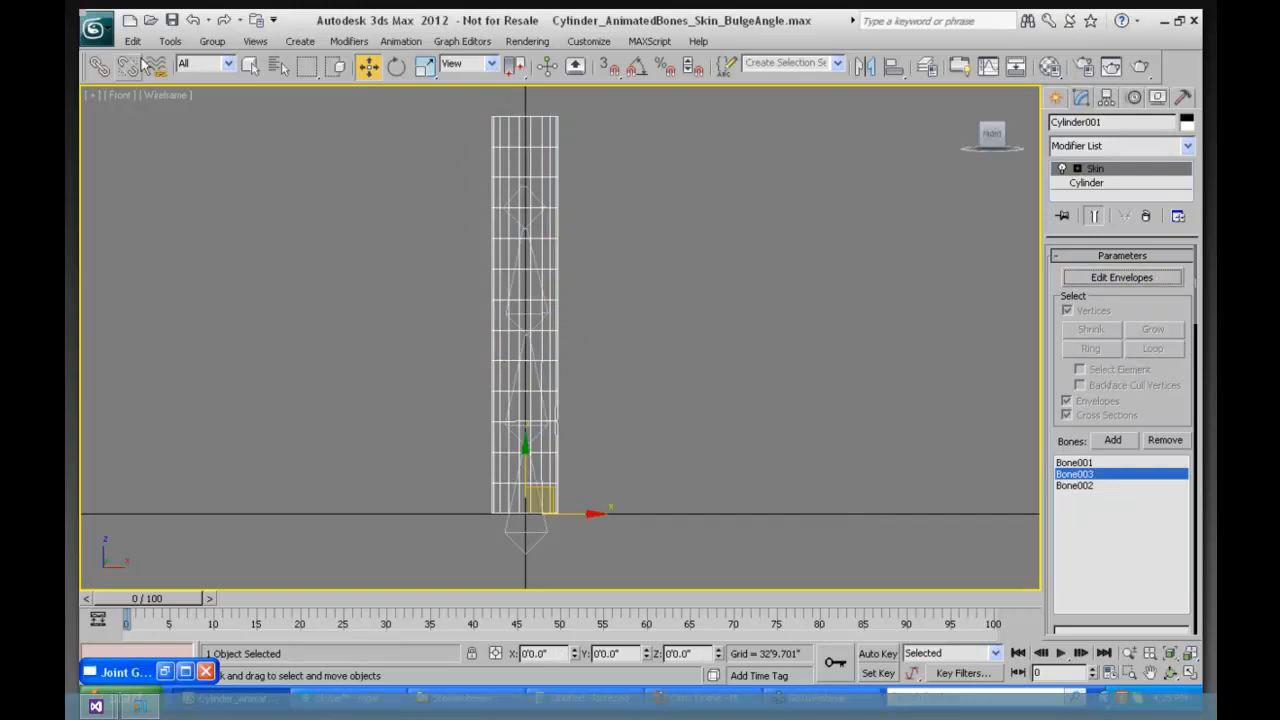
pyautogui.click(97, 29)
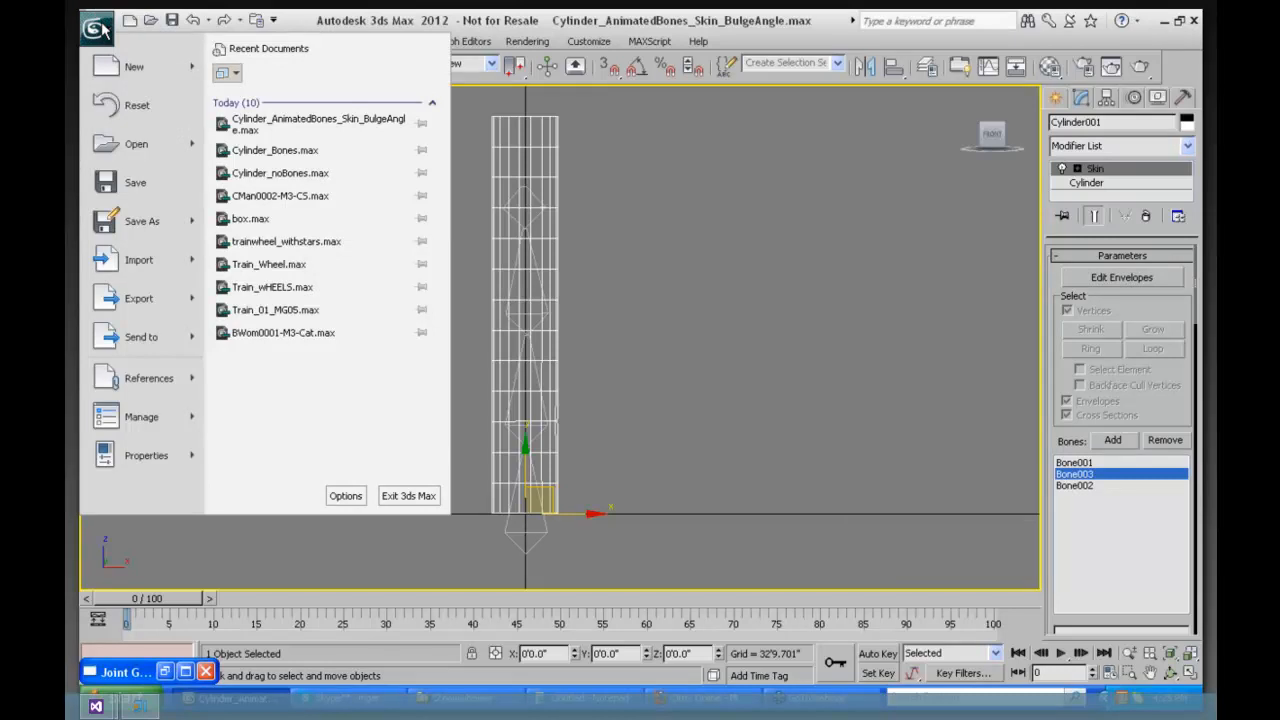
pyautogui.click(162, 146)
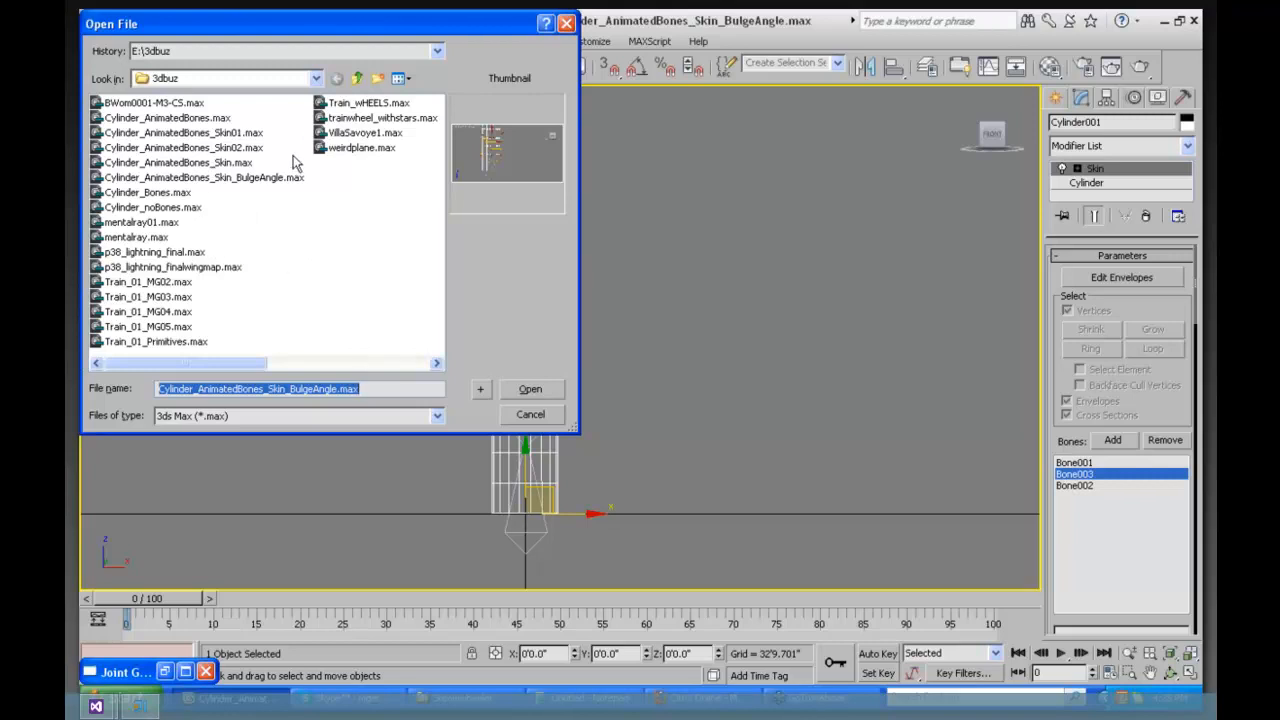
pyautogui.click(424, 56)
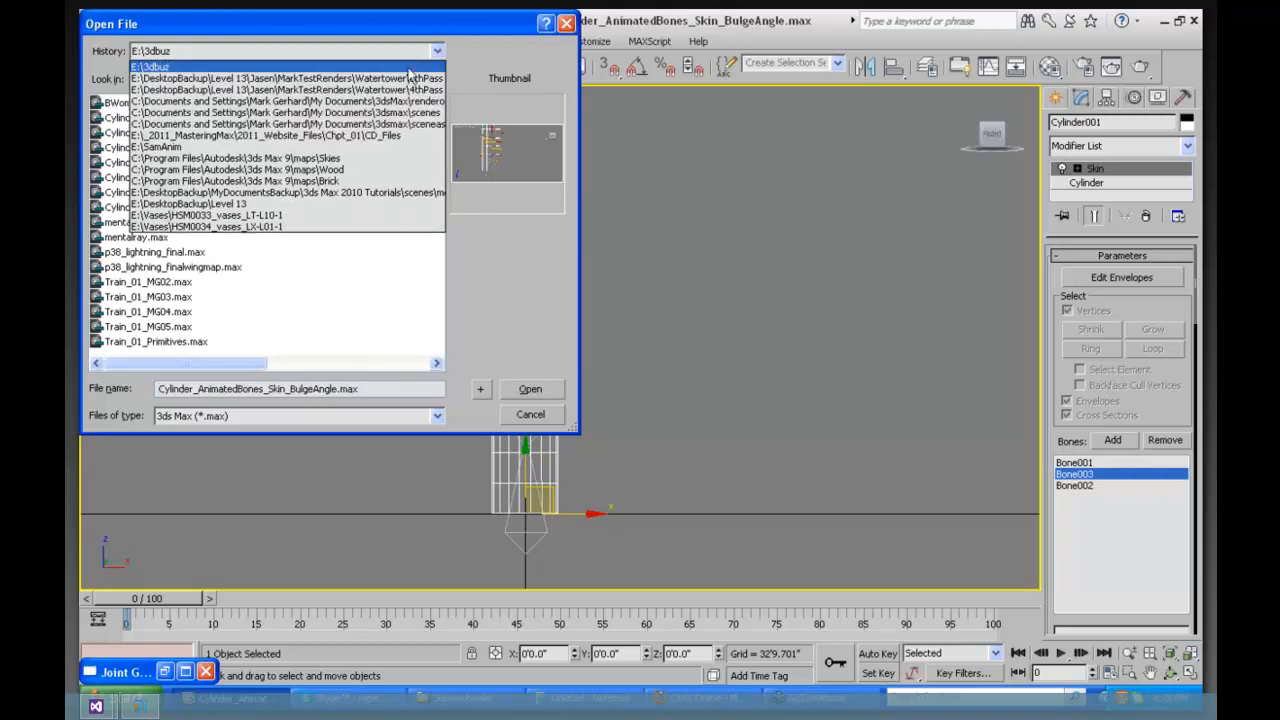
pyautogui.click(405, 84)
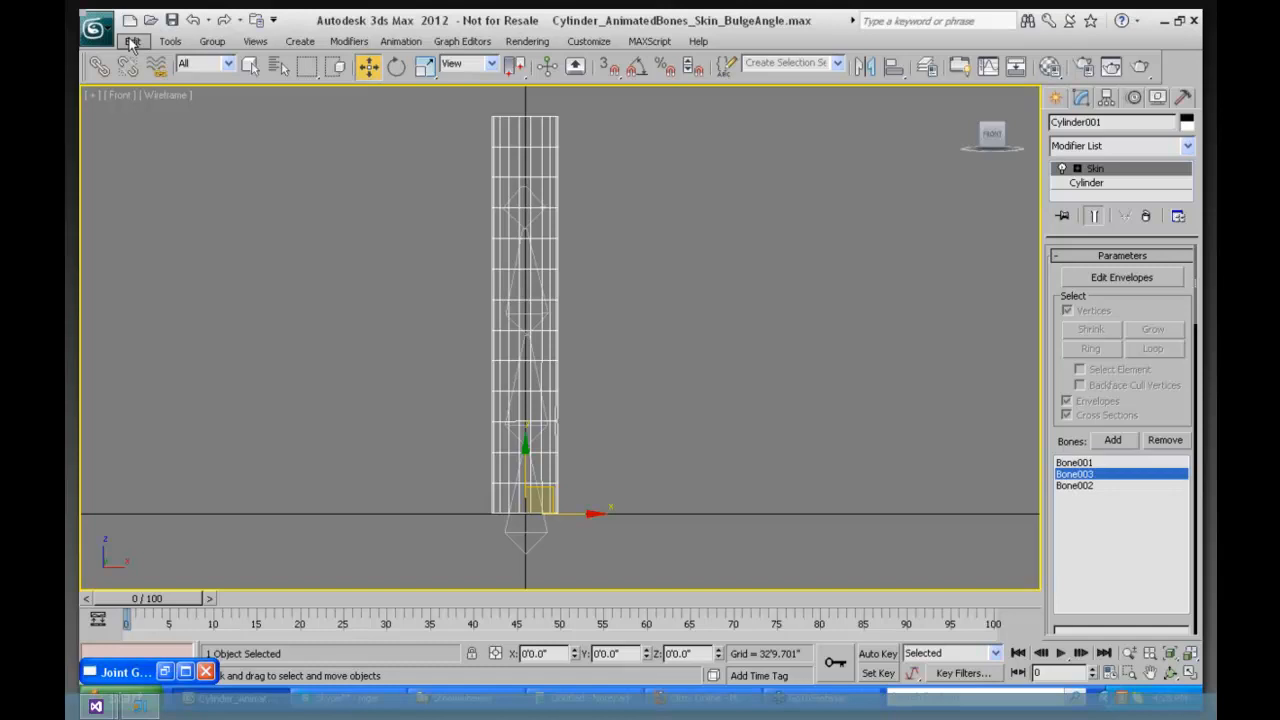
# Step: Fetch the previously held scene and accept replacing the current one
pyautogui.click(131, 44)
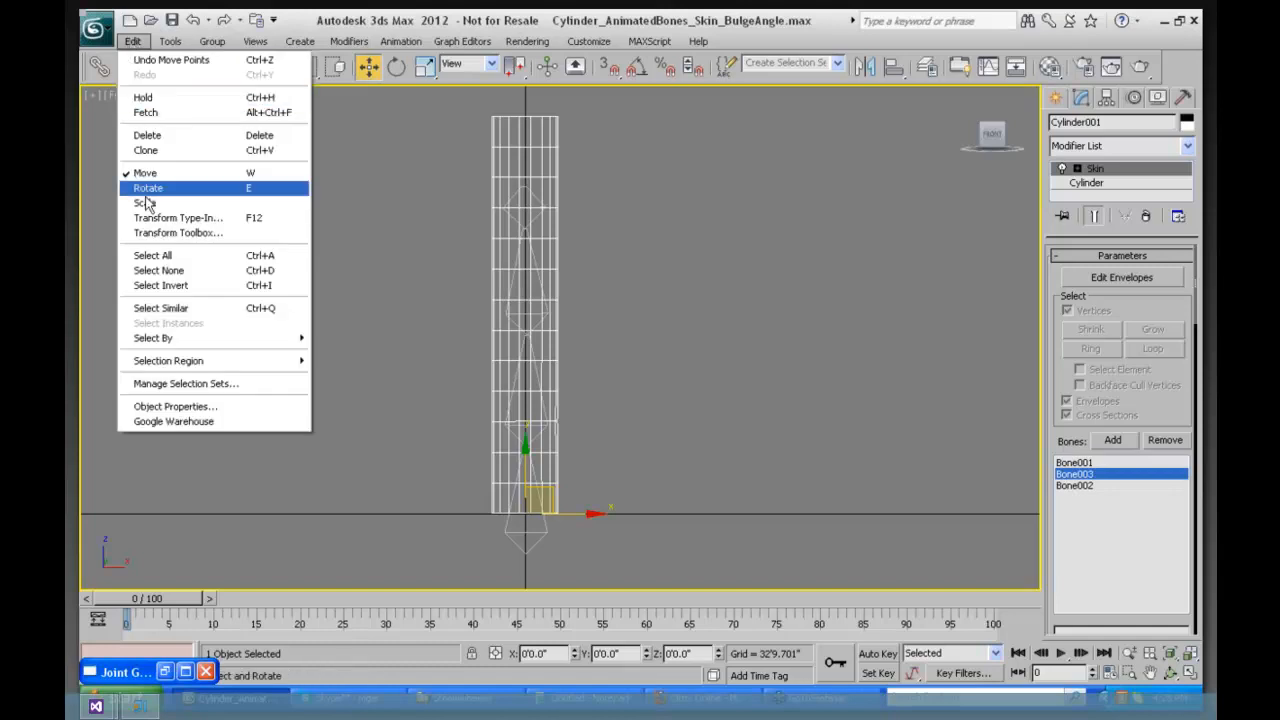
pyautogui.click(160, 116)
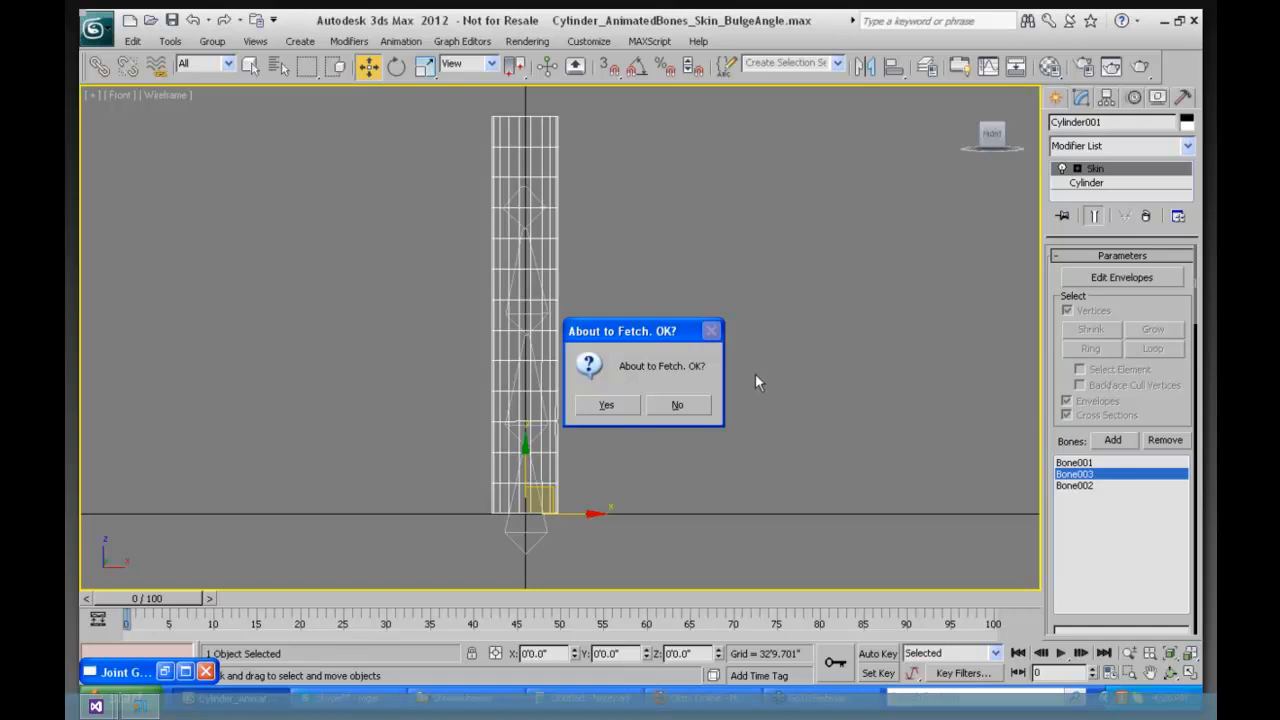
pyautogui.click(617, 403)
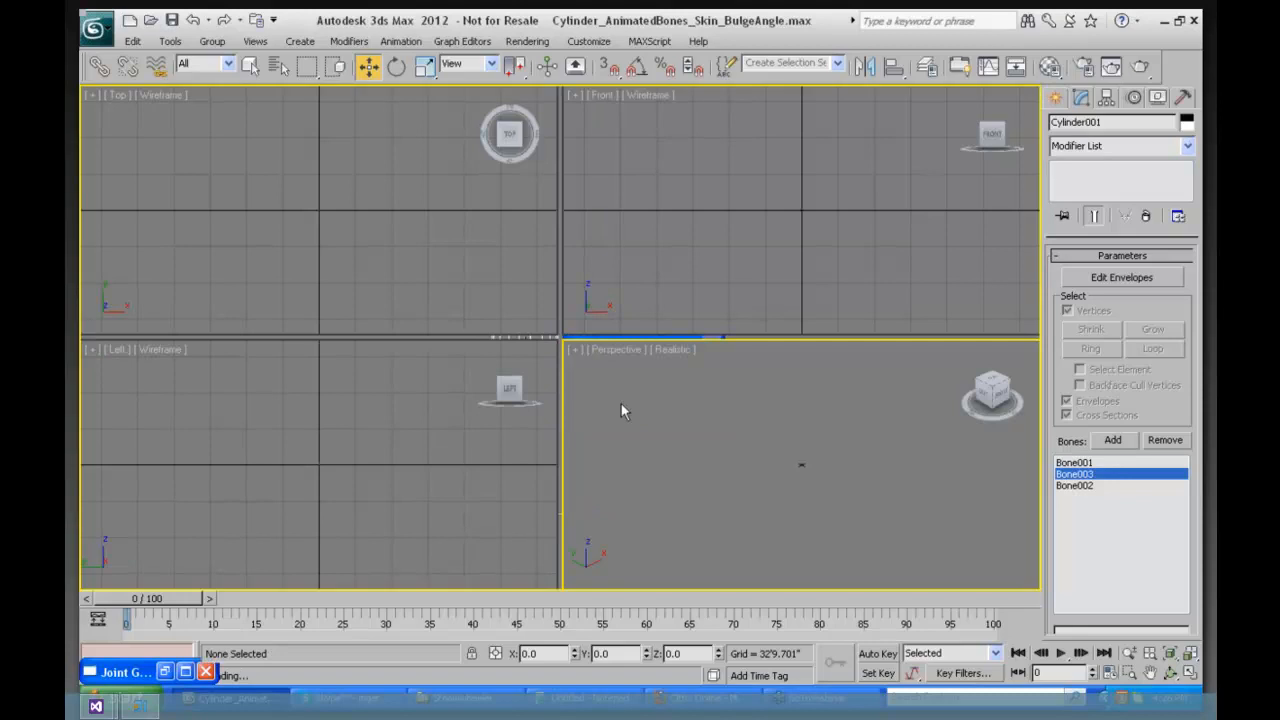
# Step: Reset to an empty scene without saving the changes
pyautogui.click(98, 30)
pyautogui.click(146, 116)
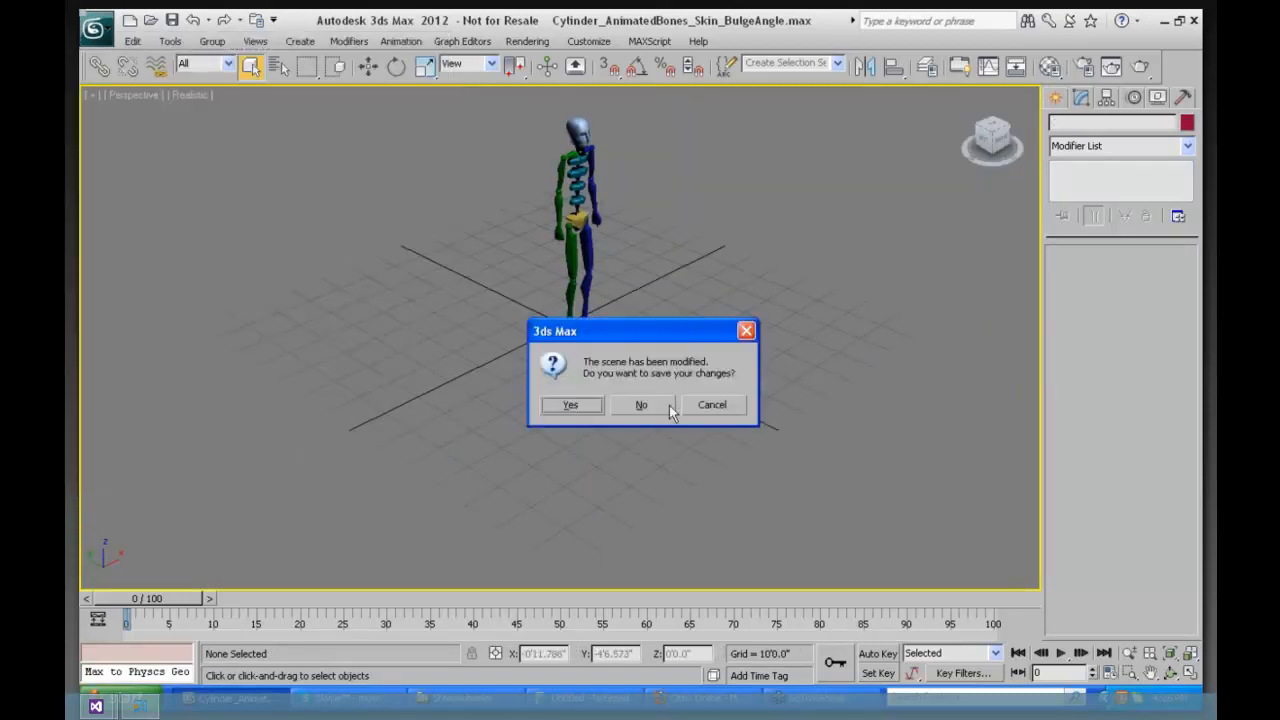
pyautogui.click(634, 403)
pyautogui.press('Return')
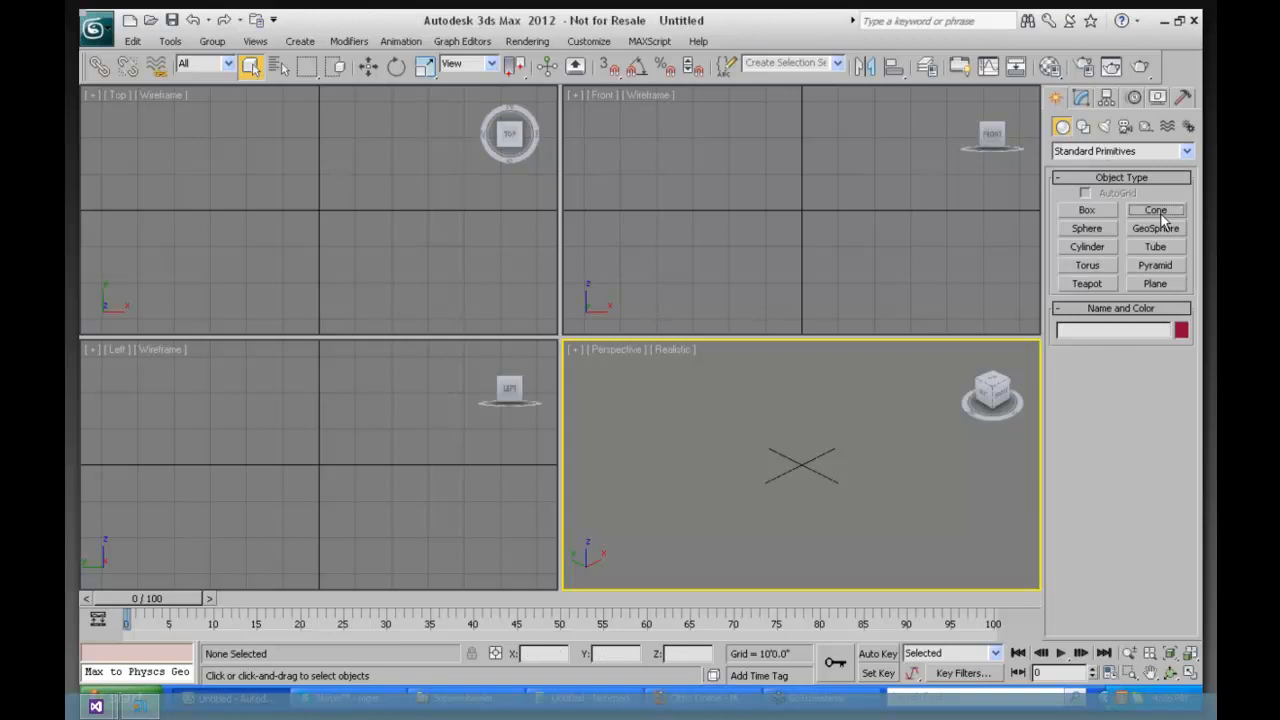
# Step: Create a pointed cone near the origin in the Perspective view, about 12'3" in base radius and 37'11.5" high
pyautogui.click(1156, 211)
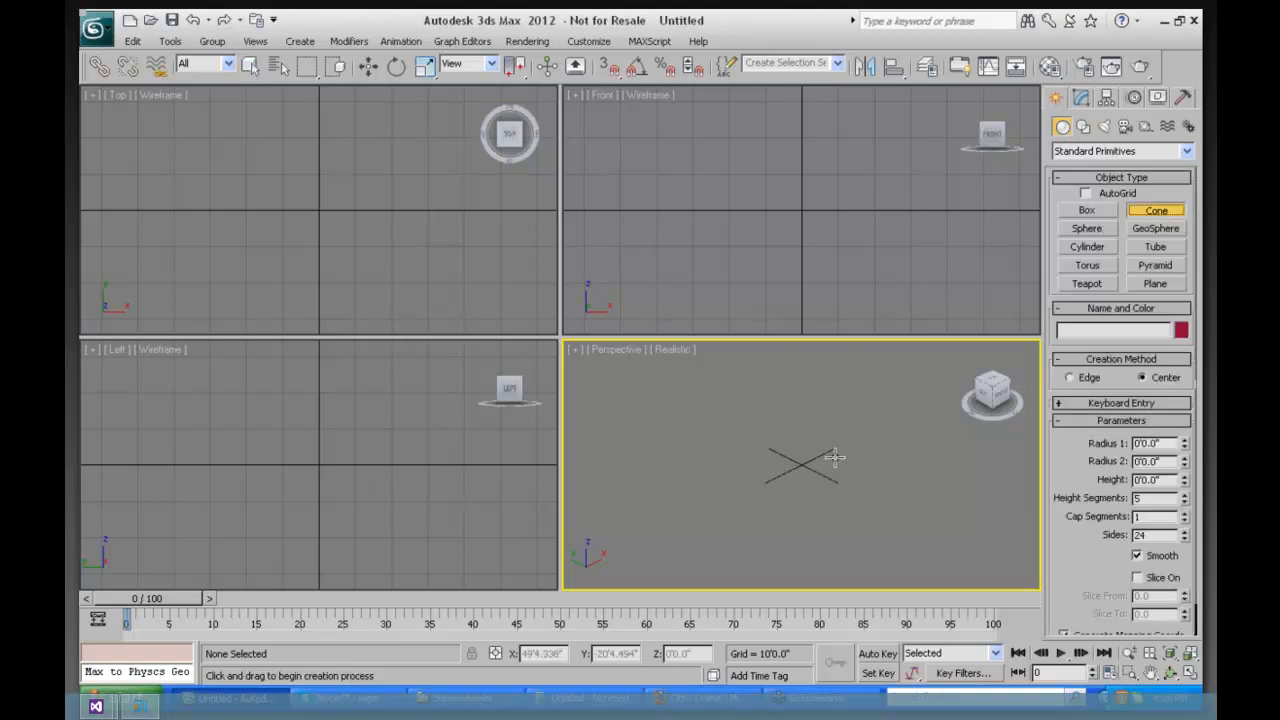
pyautogui.moveTo(768, 467); pyautogui.dragTo(769, 472)
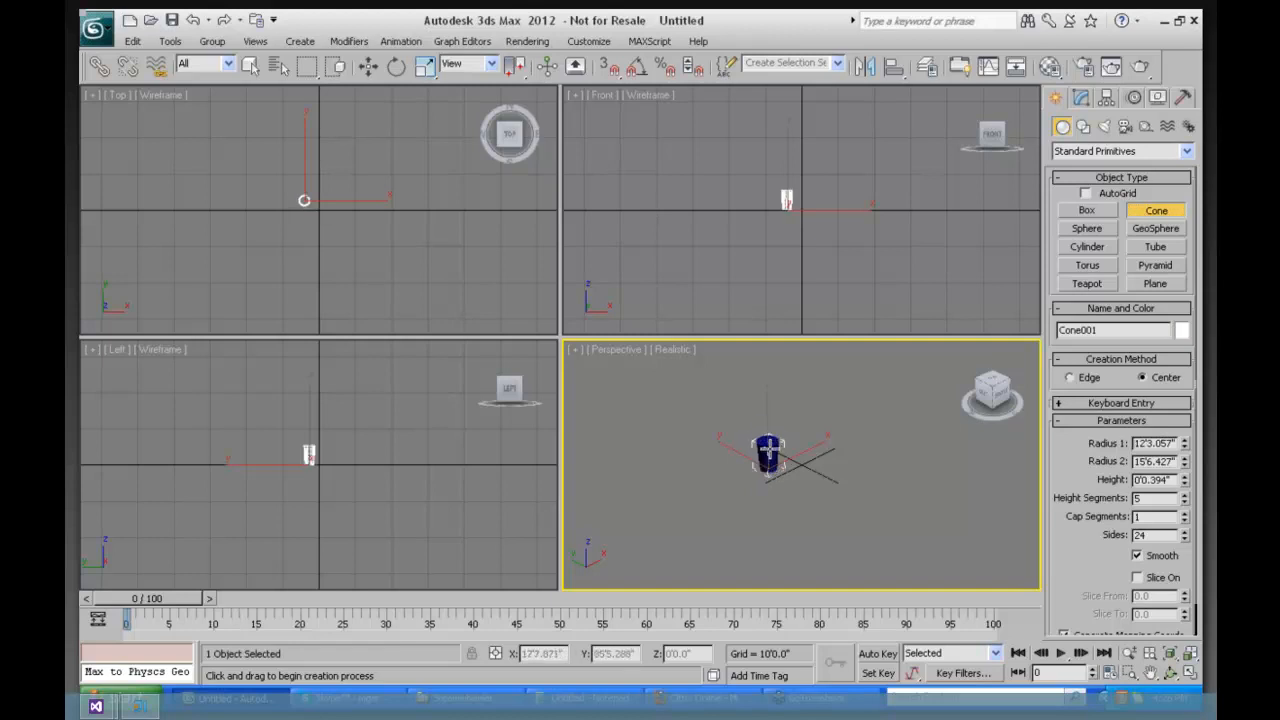
pyautogui.click(769, 448)
pyautogui.click(774, 456)
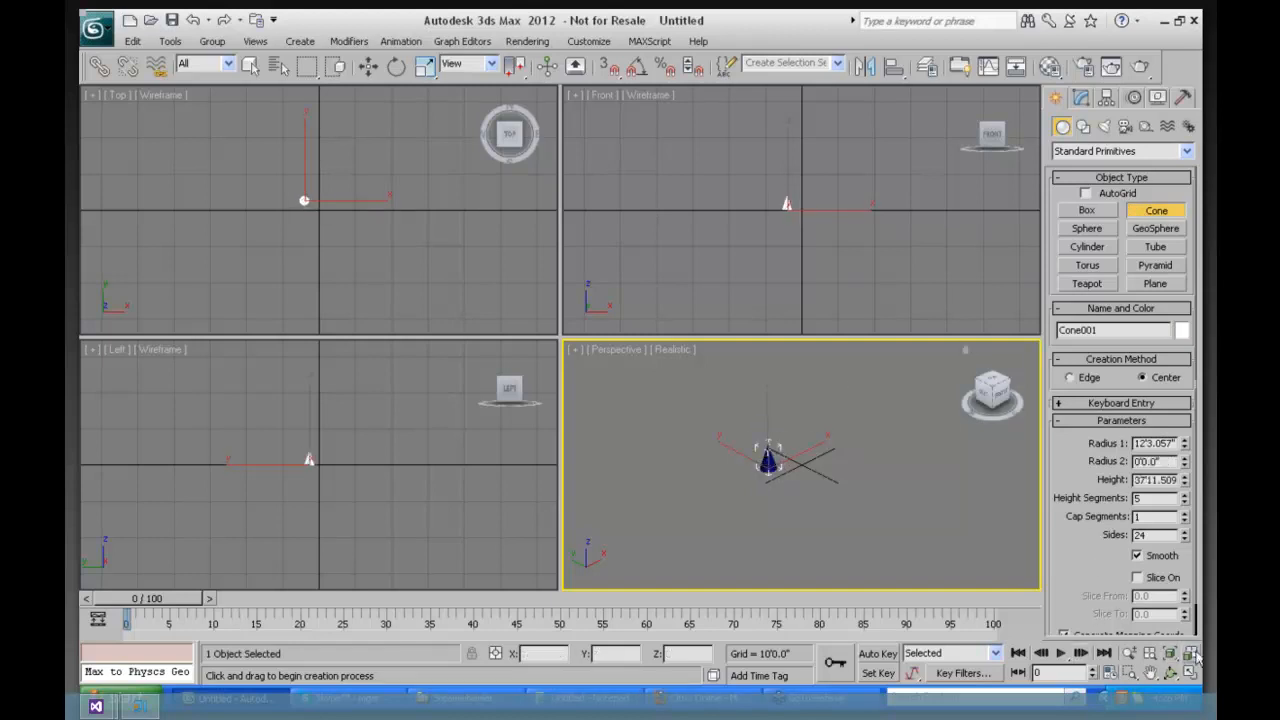
# Step: Clone the cone upward in the Front view as four instances, each base resting on the tip of the cone below
pyautogui.rightClick(891, 203)
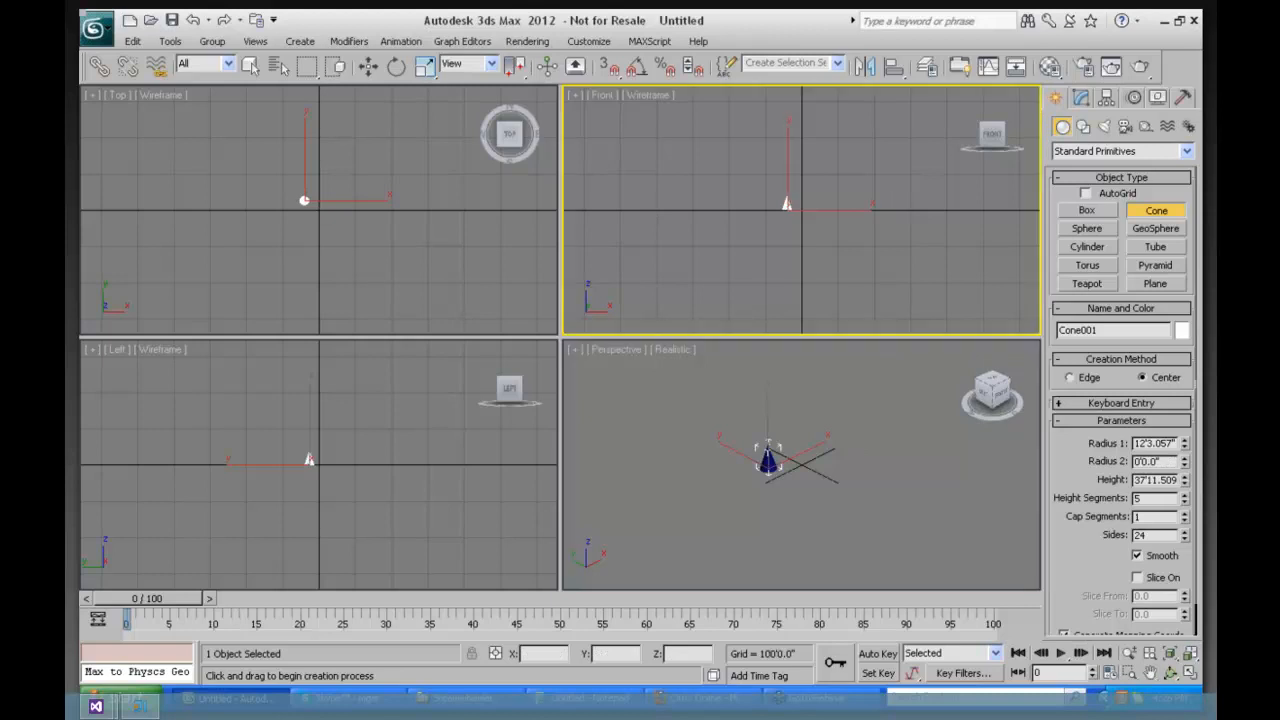
pyautogui.click(1190, 653)
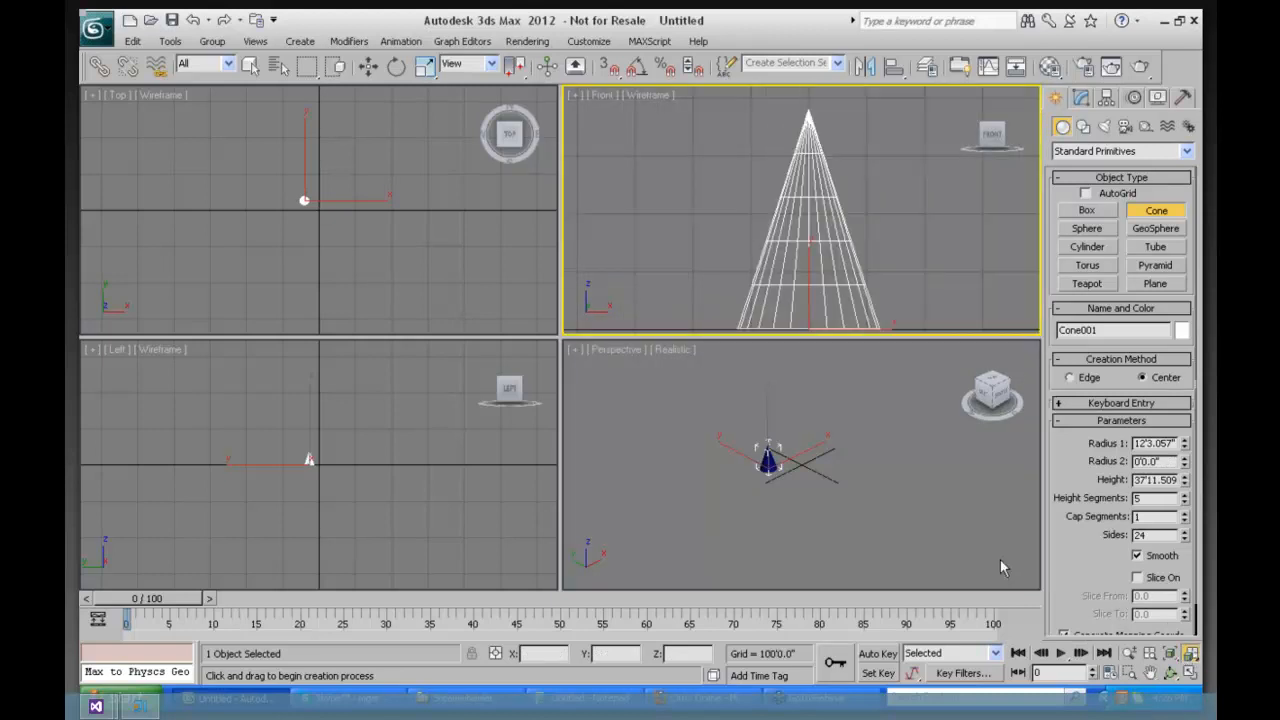
pyautogui.click(1191, 674)
pyautogui.click(1130, 655)
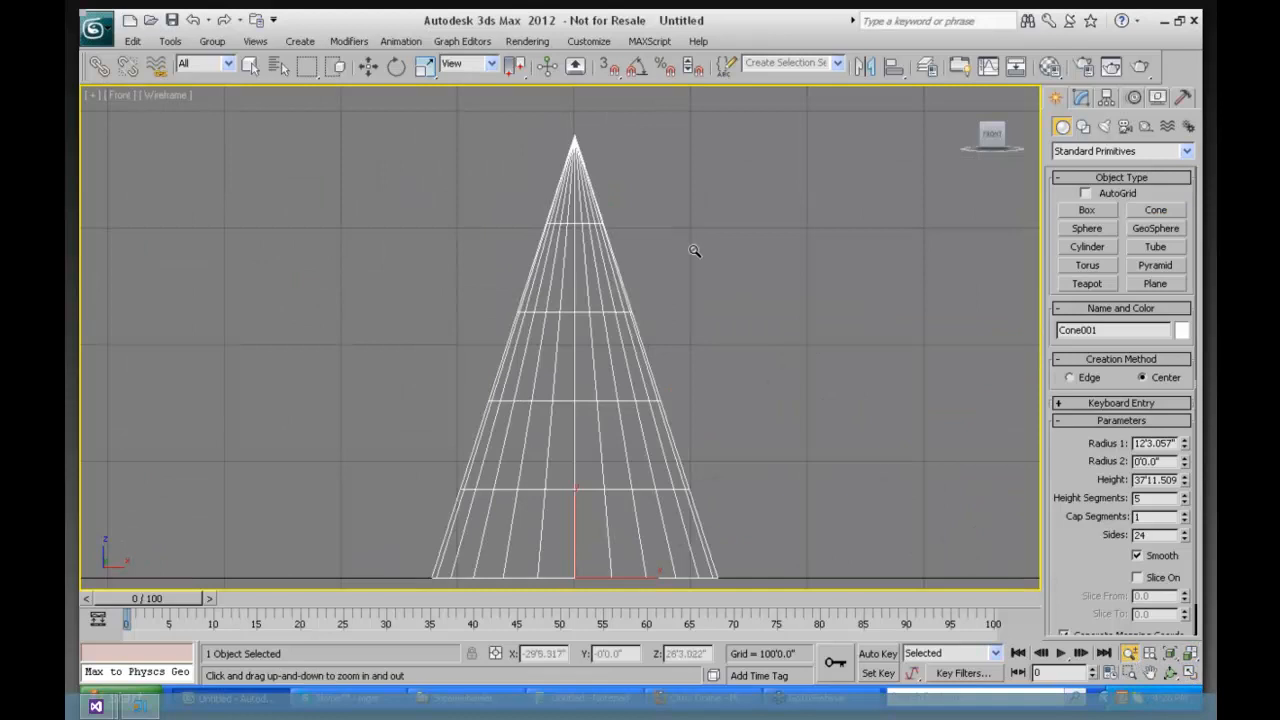
pyautogui.moveTo(694, 266); pyautogui.dragTo(684, 424)
pyautogui.click(1150, 673)
pyautogui.moveTo(662, 293); pyautogui.dragTo(226, 438)
pyautogui.click(368, 66)
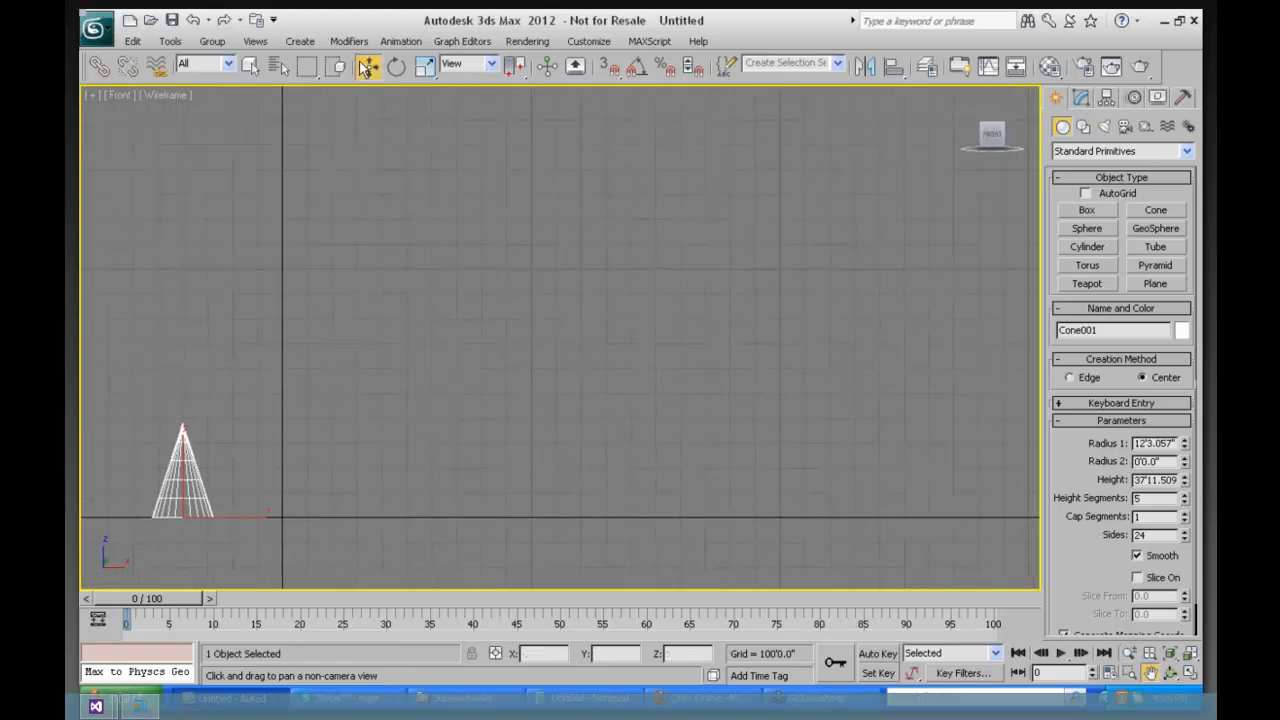
pyautogui.moveTo(185, 478)
pyautogui.keyDown('shift'); pyautogui.mouseDown()
pyautogui.moveTo(185, 345)
pyautogui.moveTo(185, 372)
pyautogui.mouseUp(); pyautogui.keyUp('shift')
pyautogui.click(686, 365)
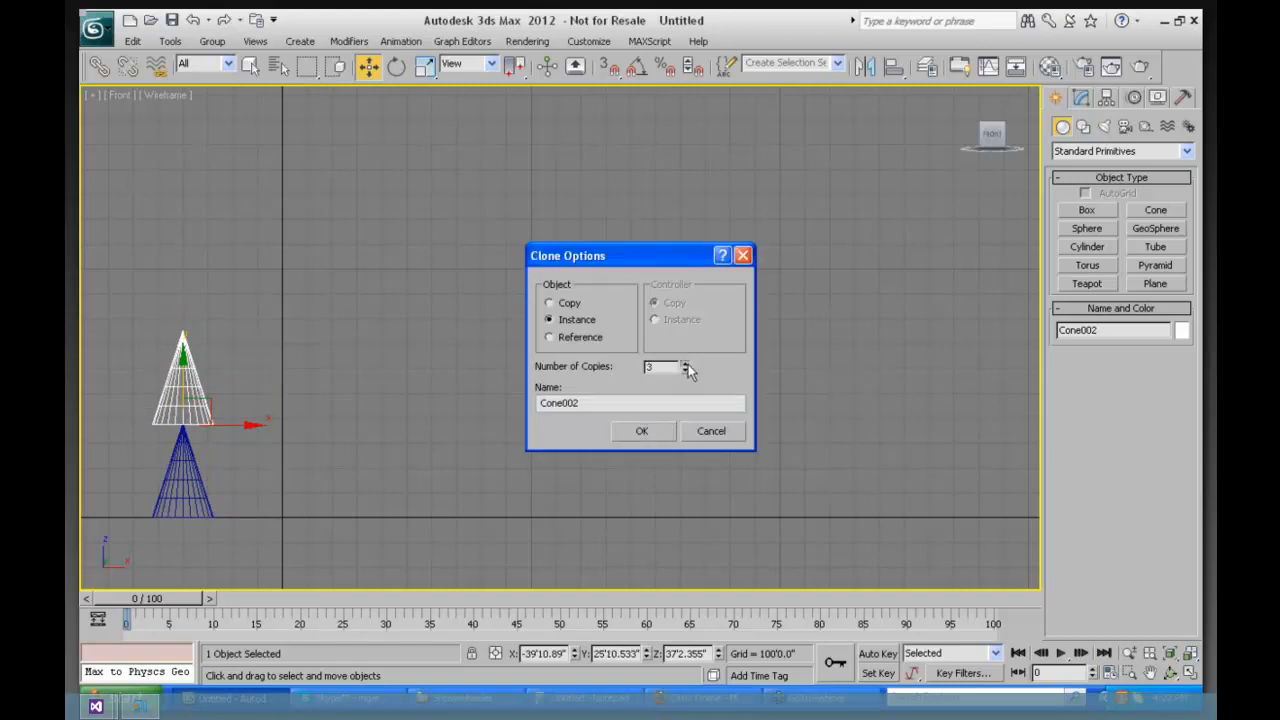
pyautogui.click(642, 431)
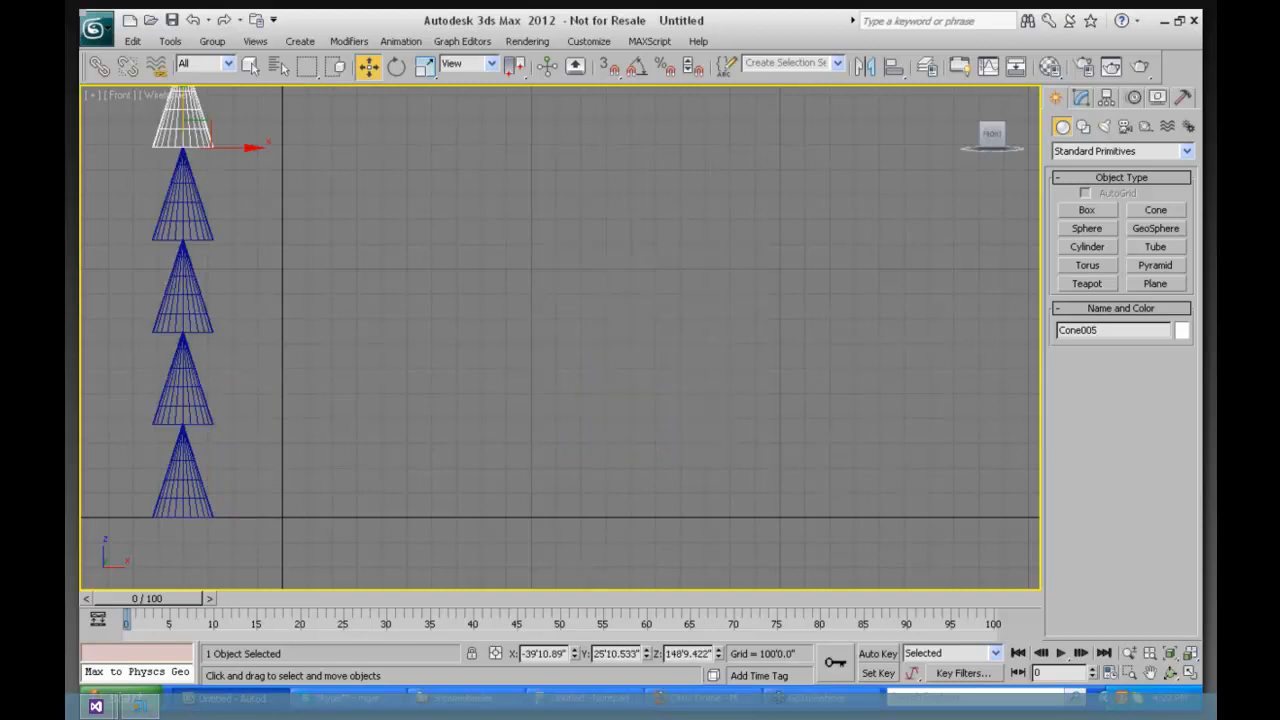
# Step: Link each cone to the one directly below it, working from the topmost cone down to the base cone
pyautogui.click(1129, 652)
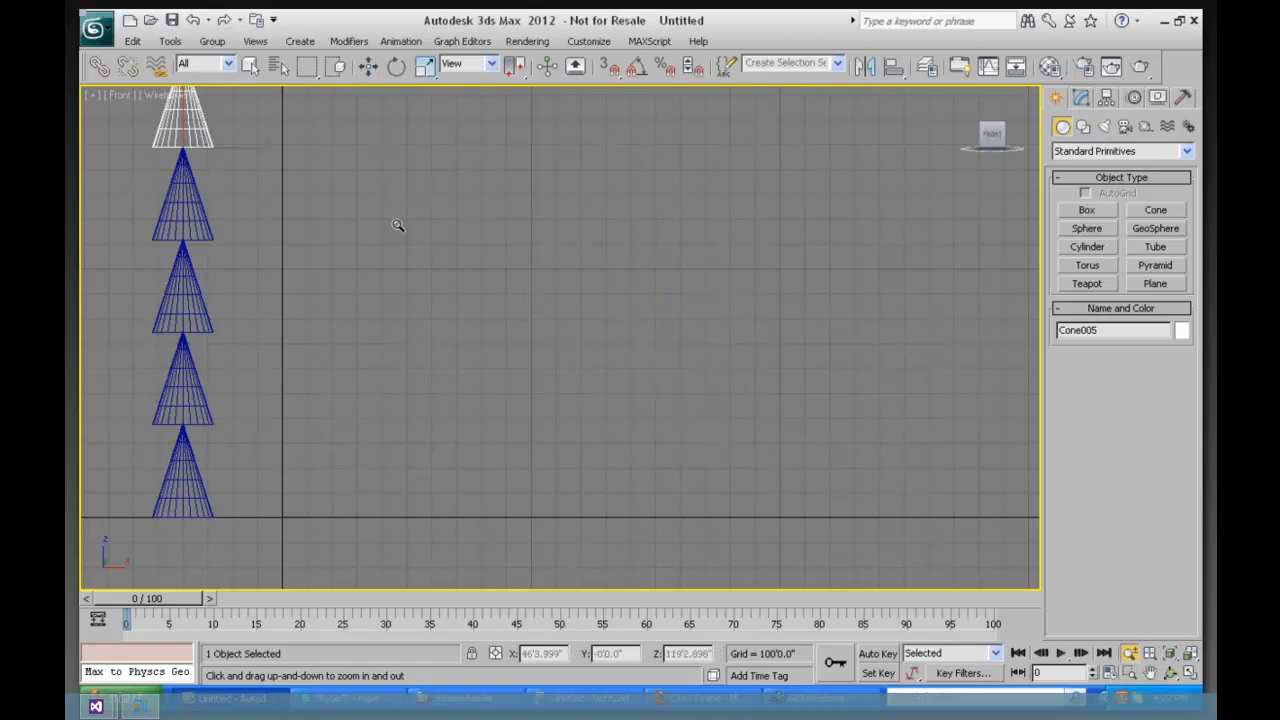
pyautogui.moveTo(397, 229); pyautogui.dragTo(400, 234)
pyautogui.press('w')
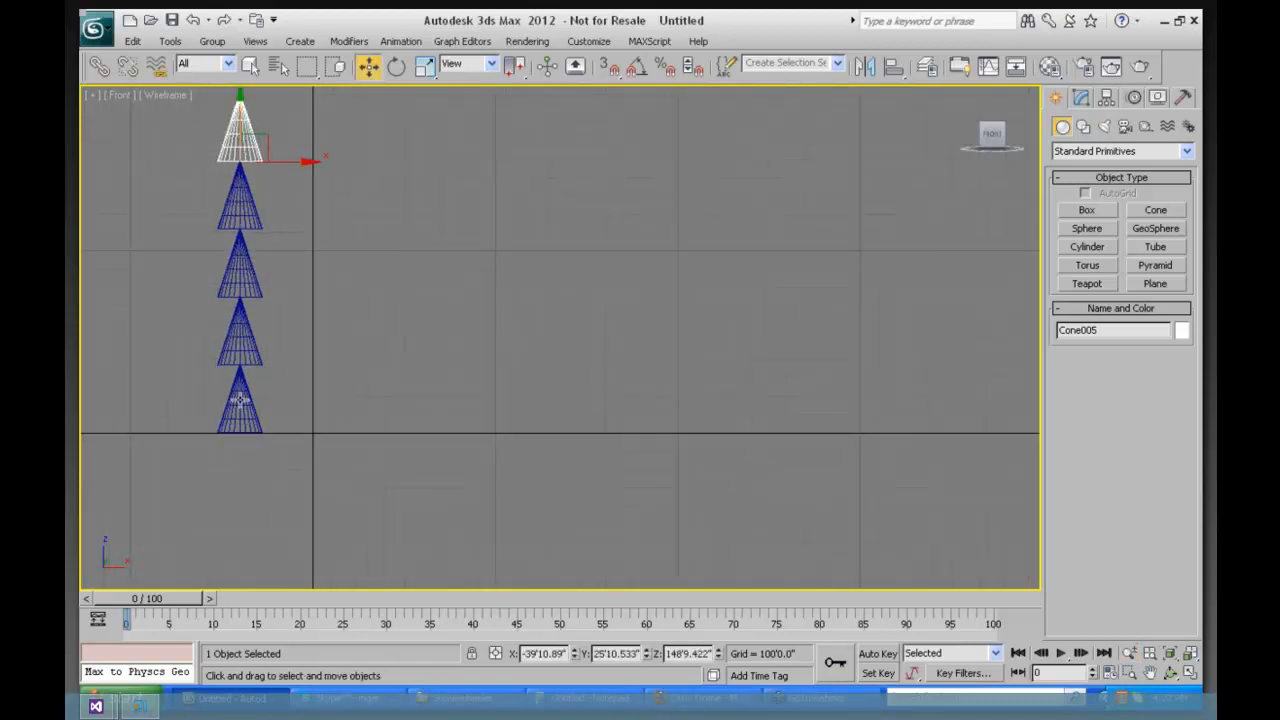
pyautogui.click(99, 66)
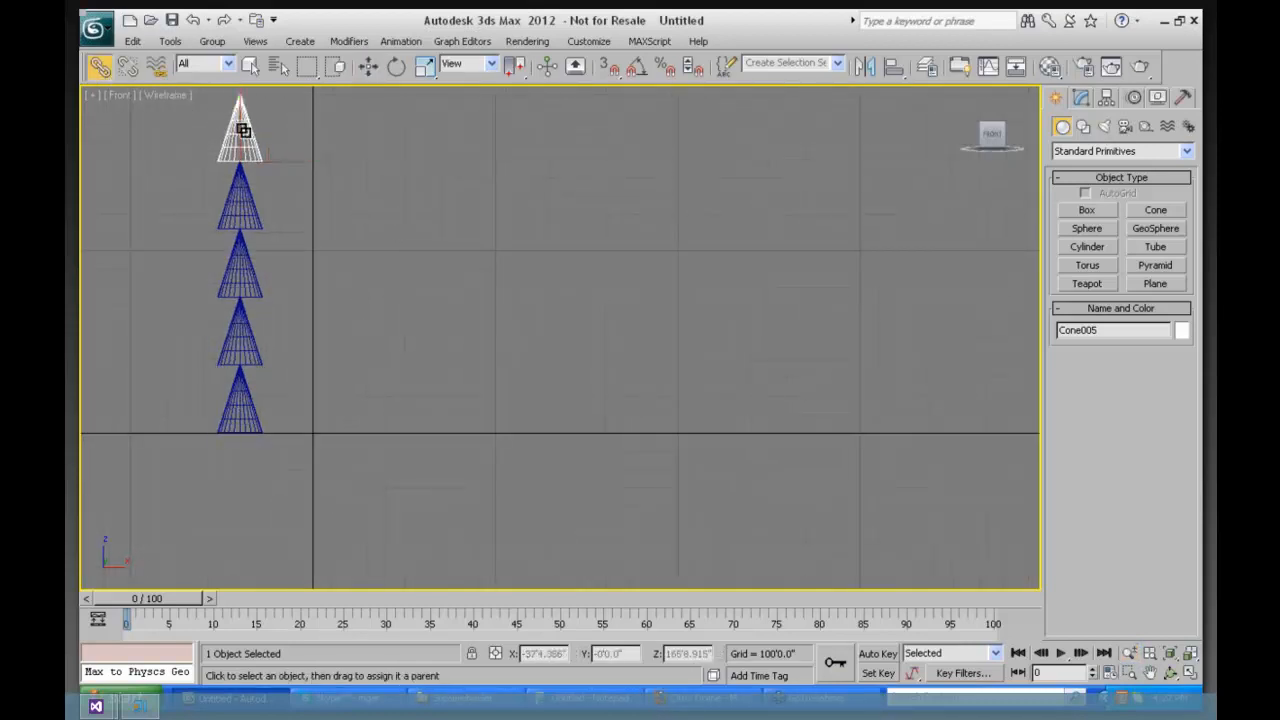
pyautogui.click(240, 197)
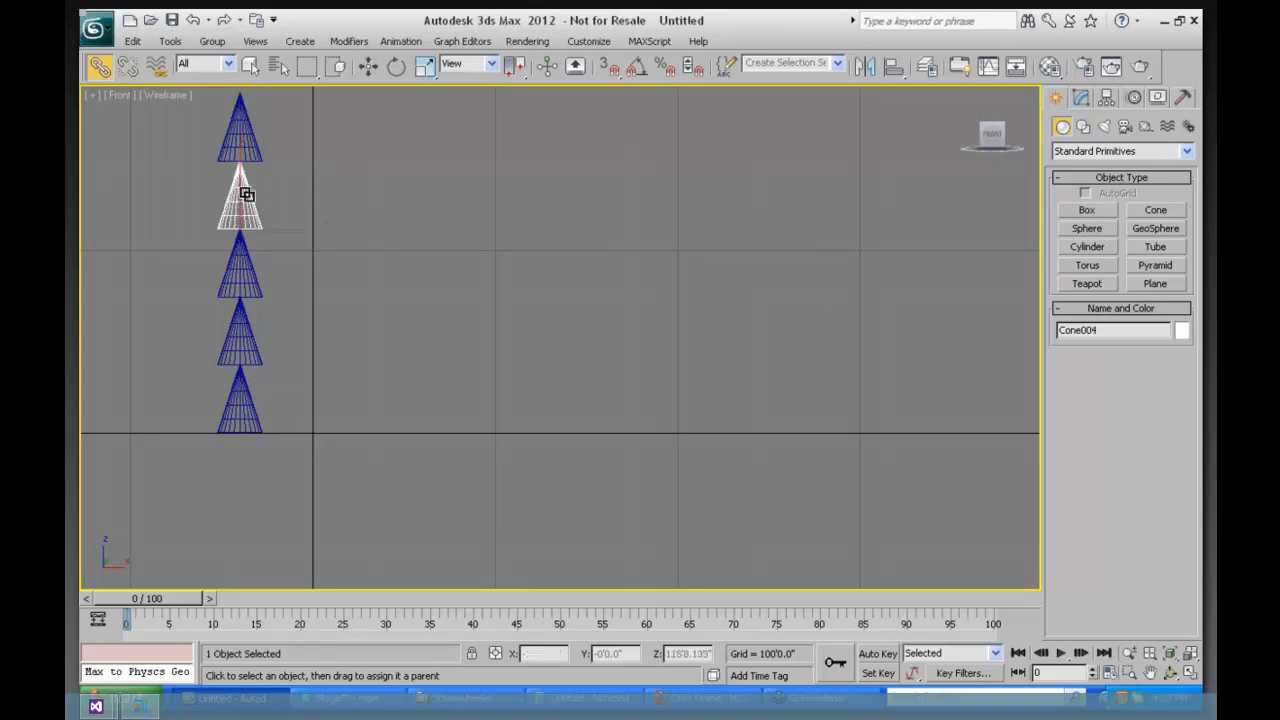
pyautogui.click(238, 268)
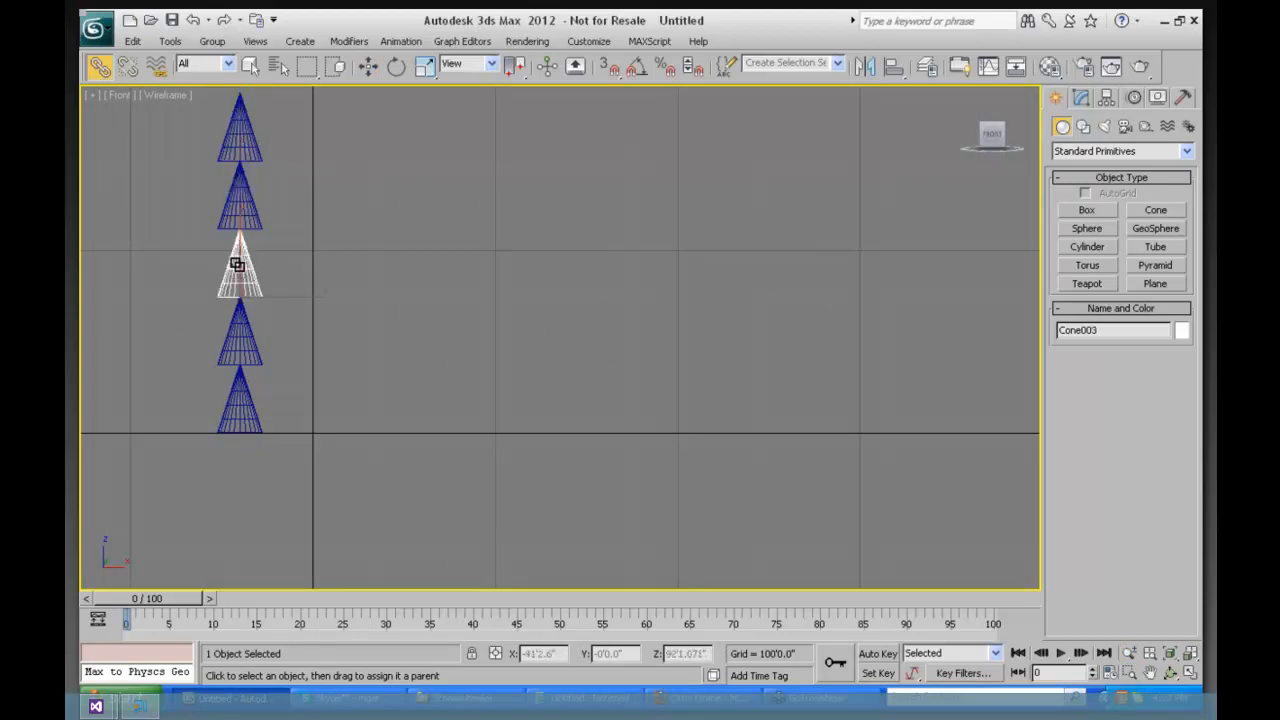
pyautogui.click(236, 335)
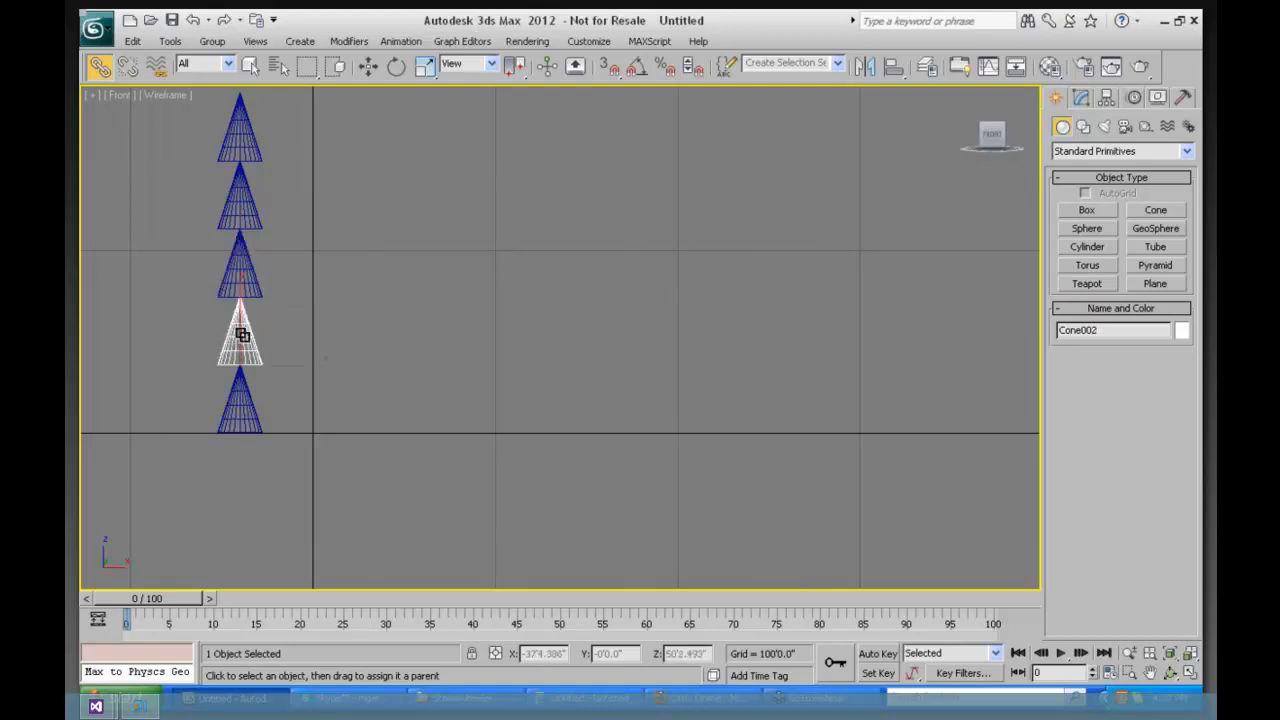
pyautogui.click(240, 402)
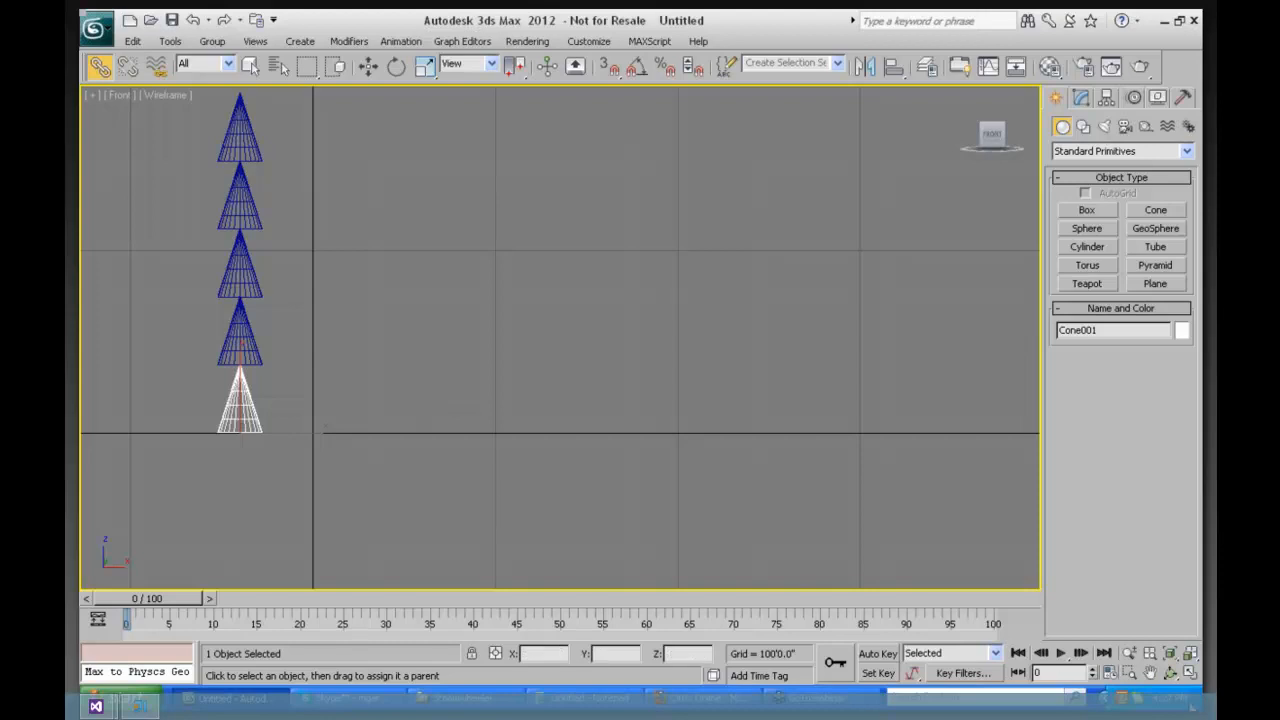
# Step: Move the base cone along X to about -51'9" so that the linked cones above it follow
pyautogui.click(1150, 673)
pyautogui.moveTo(382, 243); pyautogui.dragTo(380, 286)
pyautogui.click(370, 67)
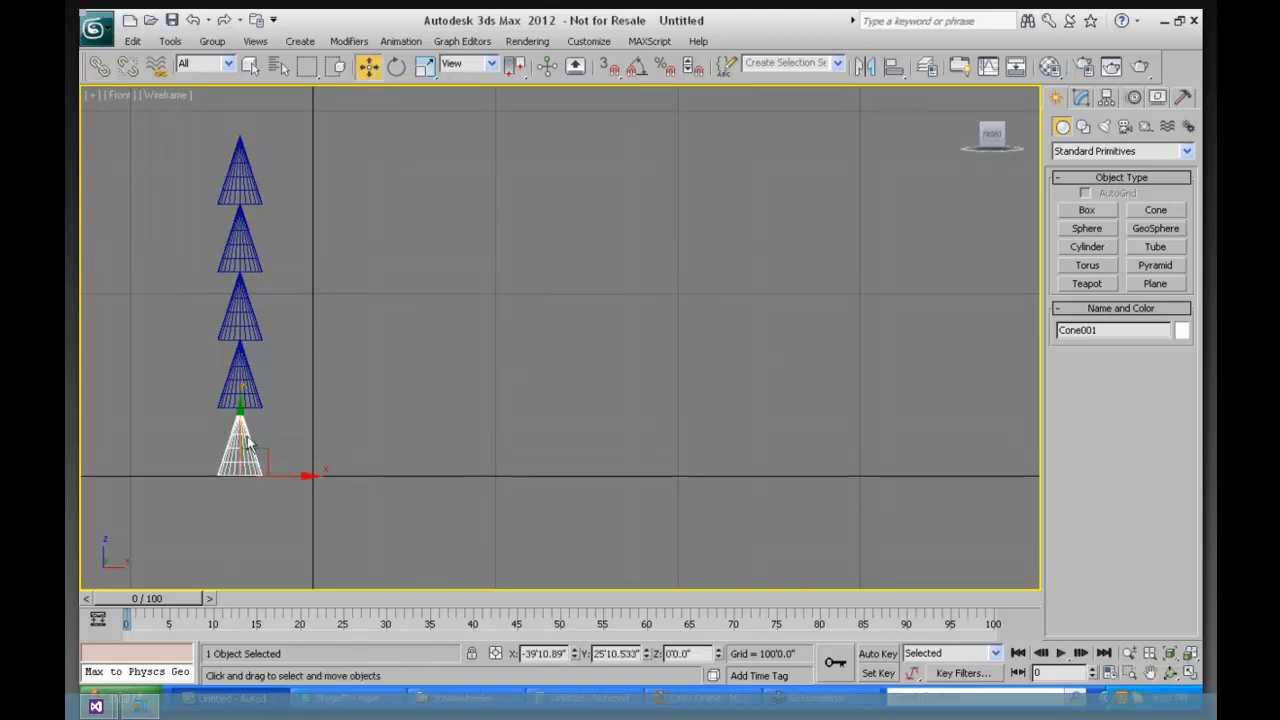
pyautogui.moveTo(278, 477)
pyautogui.mouseDown()
pyautogui.moveTo(486, 477)
pyautogui.moveTo(258, 478)
pyautogui.mouseUp()
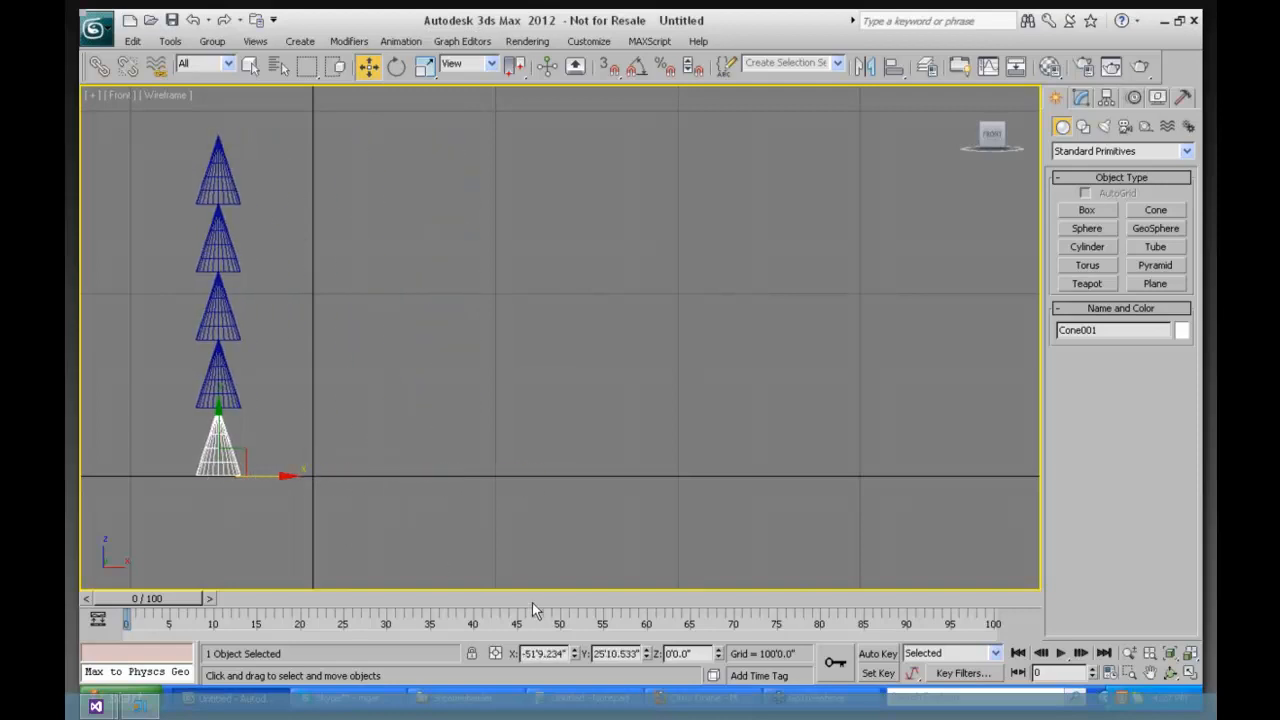
# Step: Select the whole five-cone chain and place two copies of it along X in the Front view, roughly evenly spaced
pyautogui.moveTo(283, 427); pyautogui.dragTo(278, 522)
pyautogui.keyDown('shift'); pyautogui.moveTo(269, 308); pyautogui.dragTo(591, 340); pyautogui.keyUp('shift')
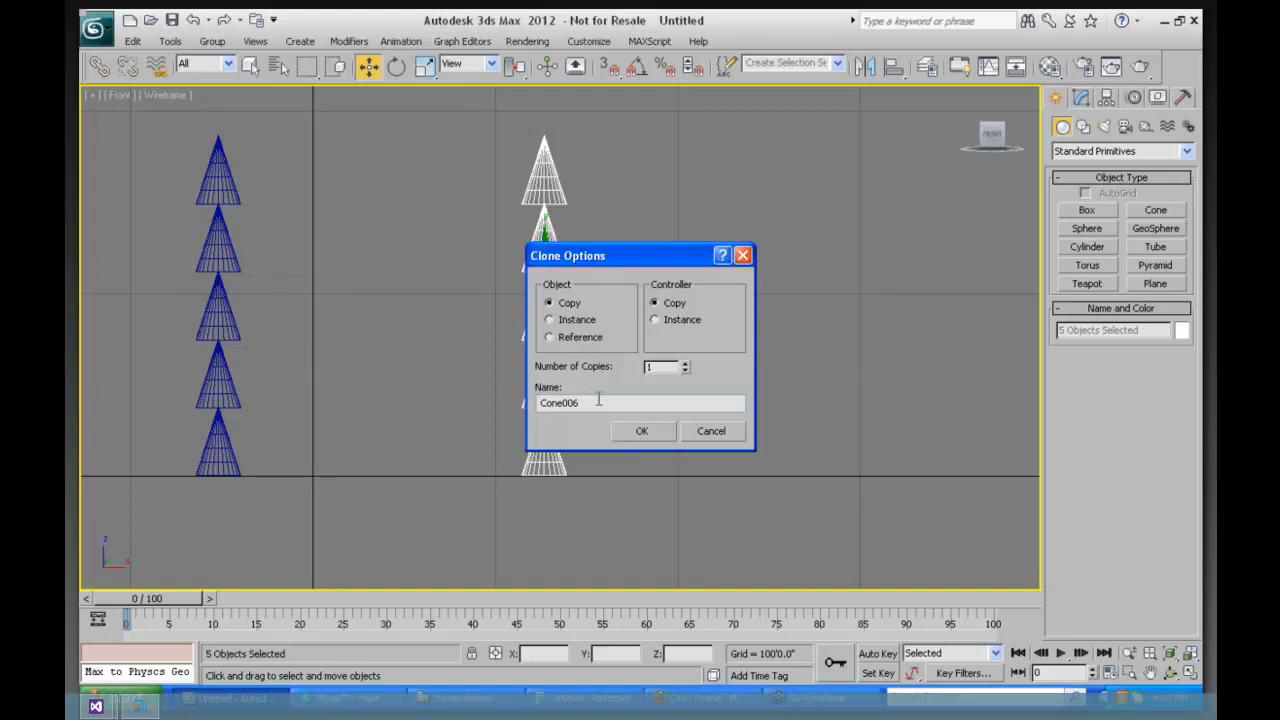
pyautogui.click(654, 433)
pyautogui.keyDown('shift'); pyautogui.moveTo(592, 307); pyautogui.dragTo(900, 307); pyautogui.keyUp('shift')
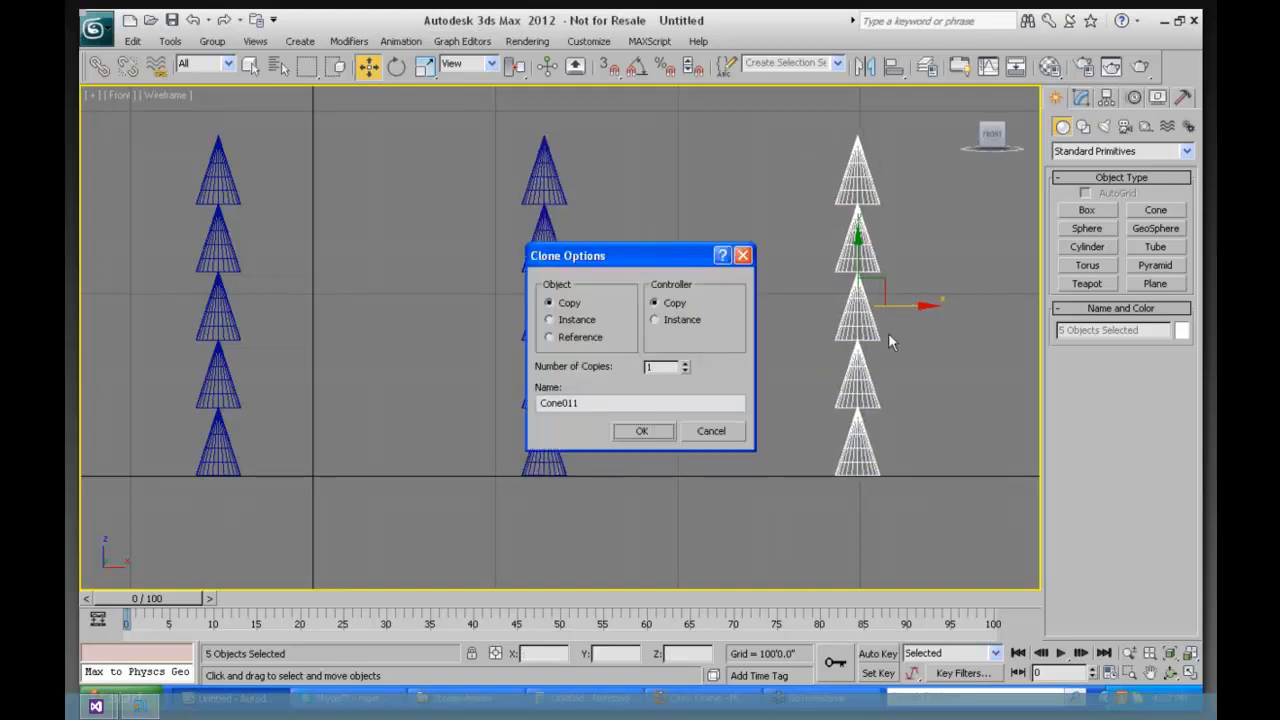
pyautogui.click(642, 431)
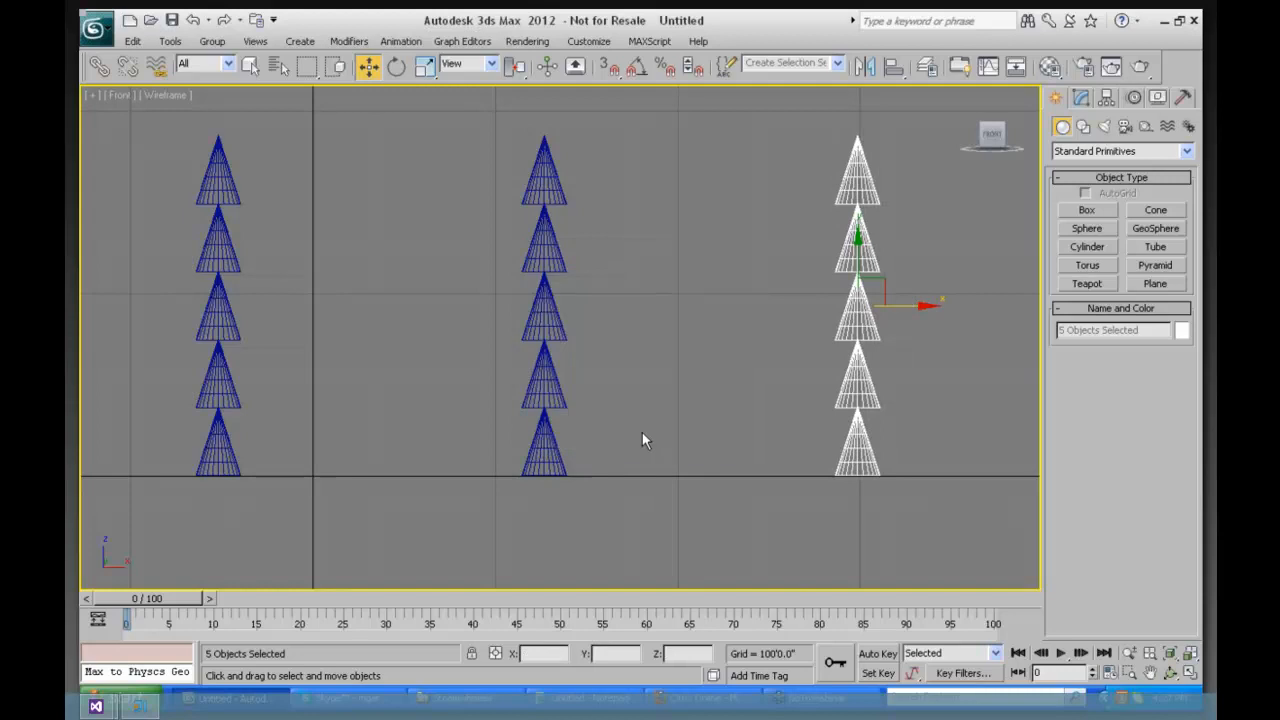
# Step: Rotate the first chain's third cone about 41 degrees so the cones above it follow, and swing it back upright
pyautogui.click(214, 446)
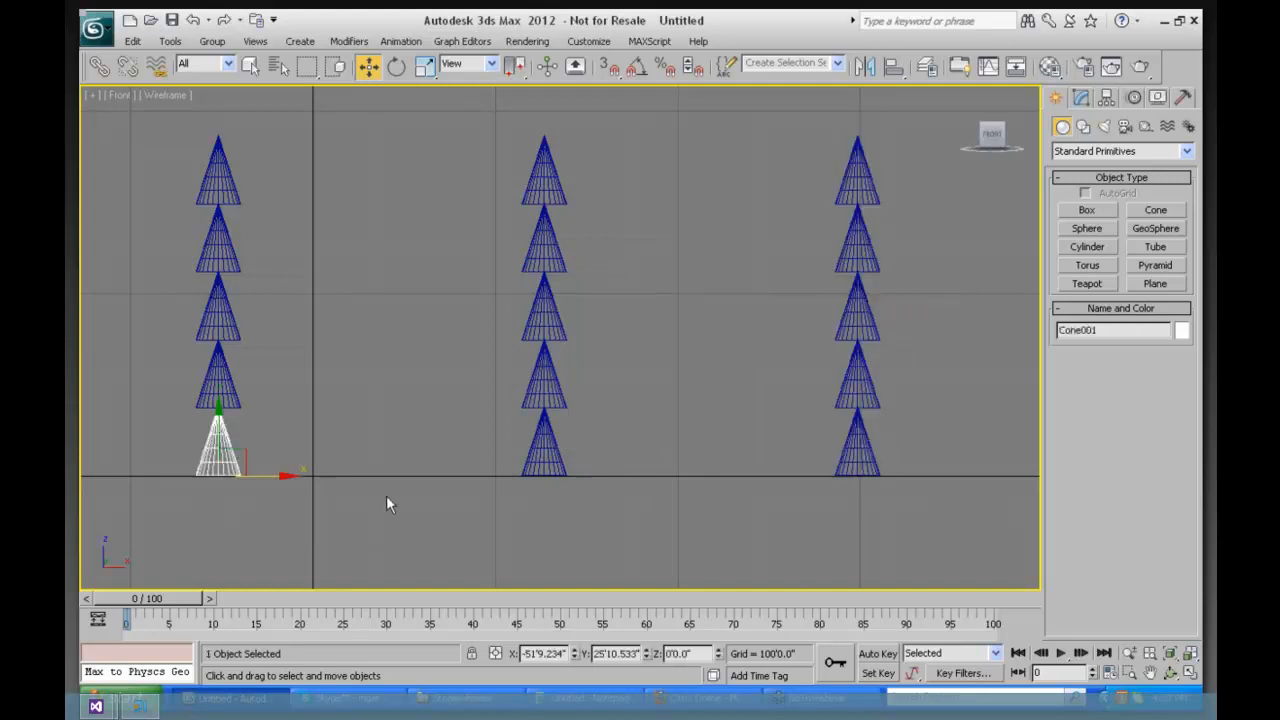
pyautogui.click(200, 318)
pyautogui.click(388, 74)
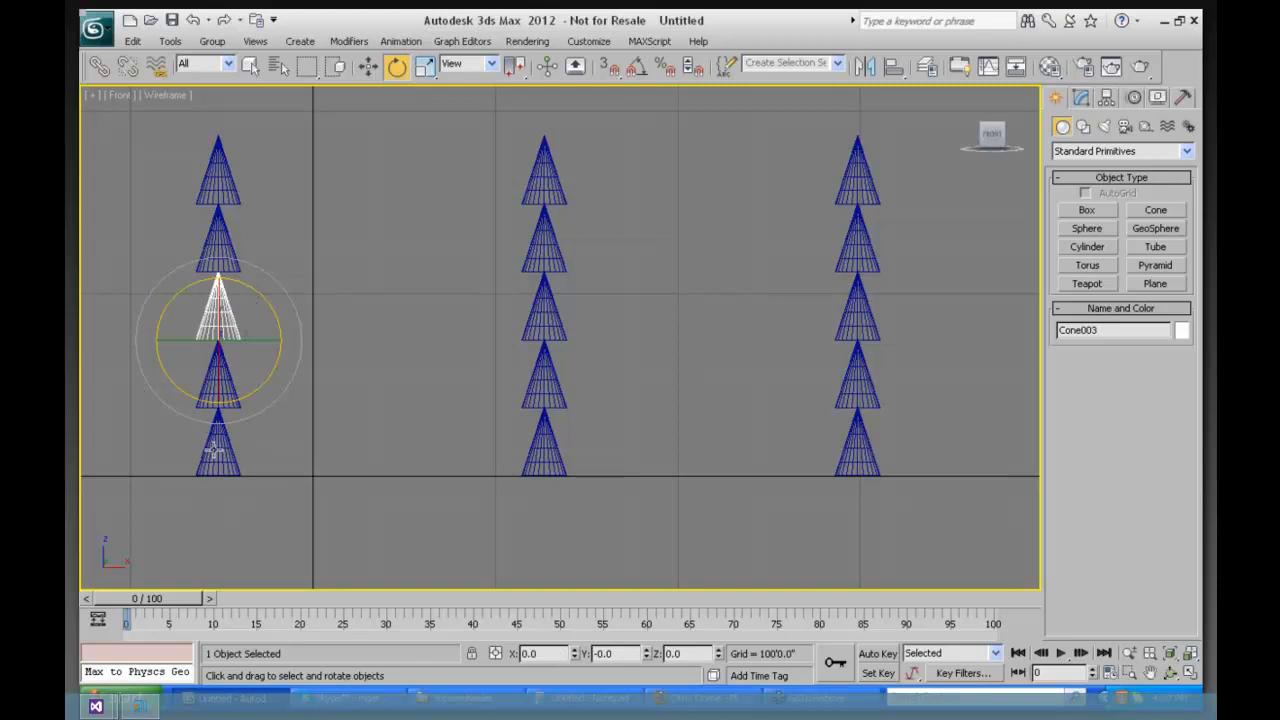
pyautogui.moveTo(258, 293); pyautogui.dragTo(263, 432)
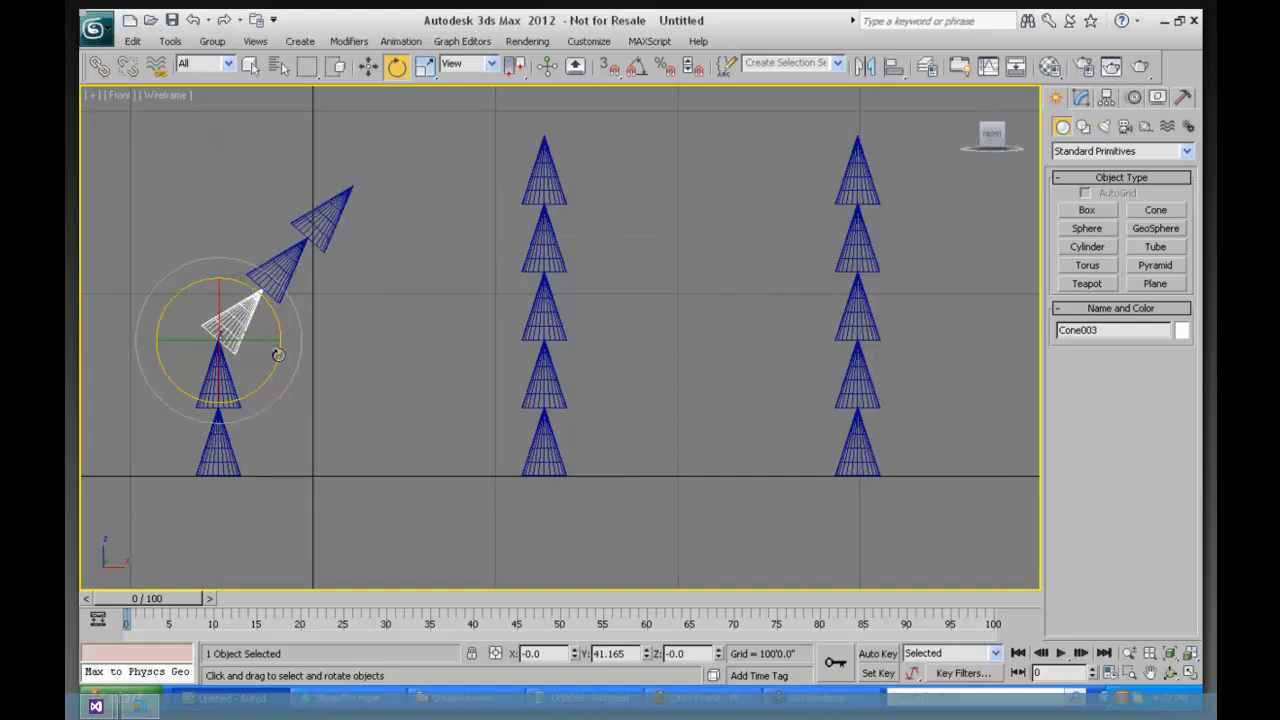
pyautogui.moveTo(278, 354); pyautogui.dragTo(260, 332)
# Step: Move the first chain's base cone along X to about -58'4" so that the linked cones follow
pyautogui.click(222, 448)
pyautogui.click(368, 65)
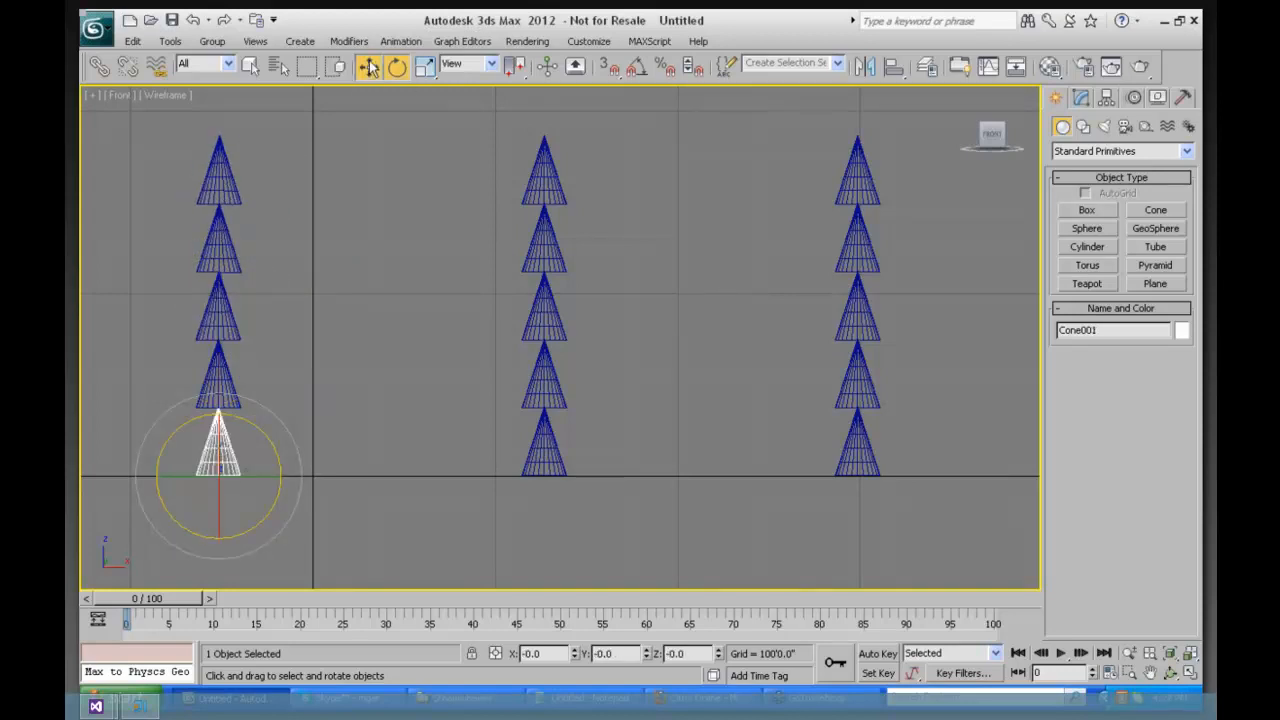
pyautogui.moveTo(258, 474)
pyautogui.mouseDown()
pyautogui.moveTo(342, 476)
pyautogui.moveTo(246, 479)
pyautogui.mouseUp()
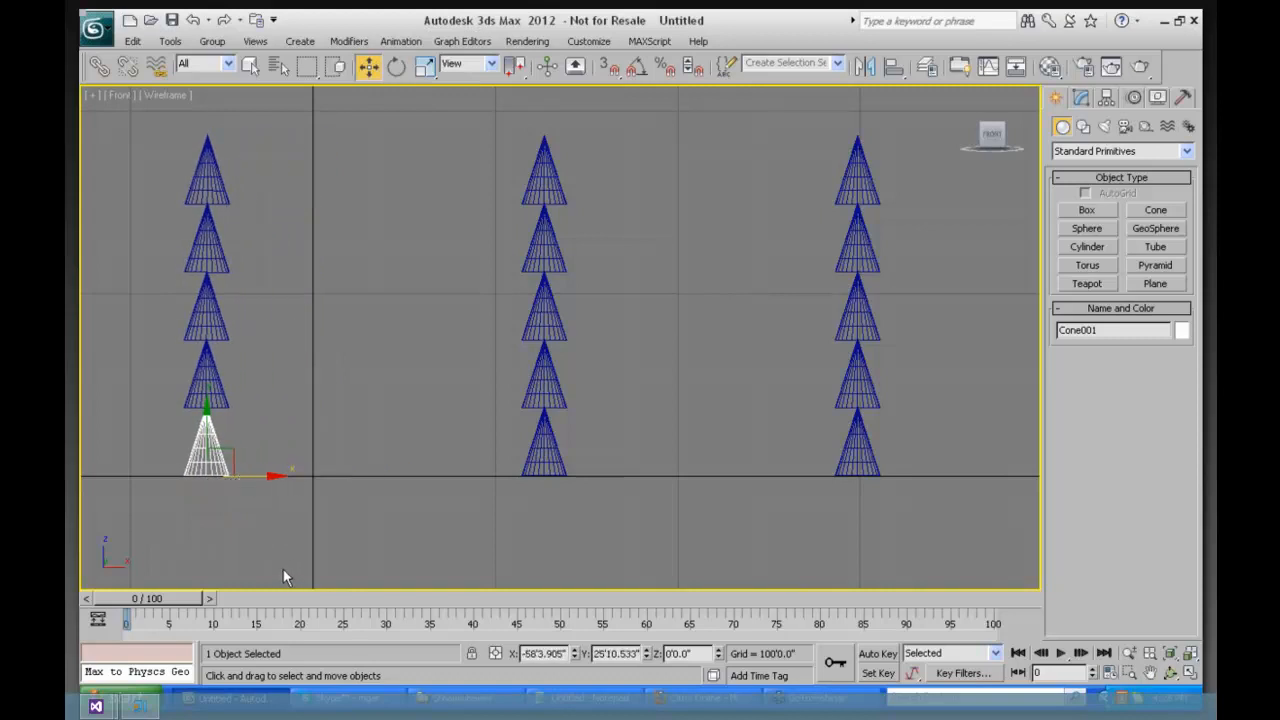
# Step: Try moving and rotating the first chain's topmost cone on its own, return it upright and deselect it
pyautogui.click(204, 167)
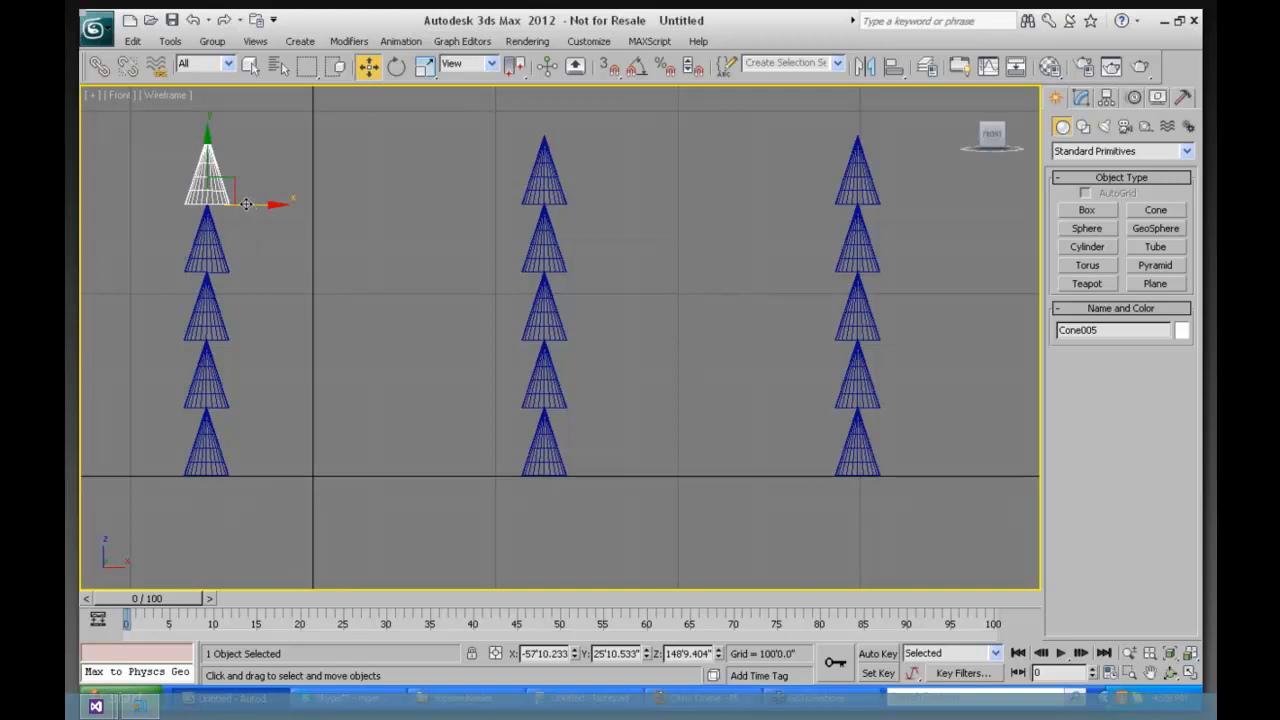
pyautogui.moveTo(245, 203)
pyautogui.mouseDown()
pyautogui.moveTo(392, 204)
pyautogui.moveTo(221, 206)
pyautogui.moveTo(254, 219)
pyautogui.mouseUp()
pyautogui.click(399, 66)
pyautogui.moveTo(236, 149); pyautogui.dragTo(241, 116)
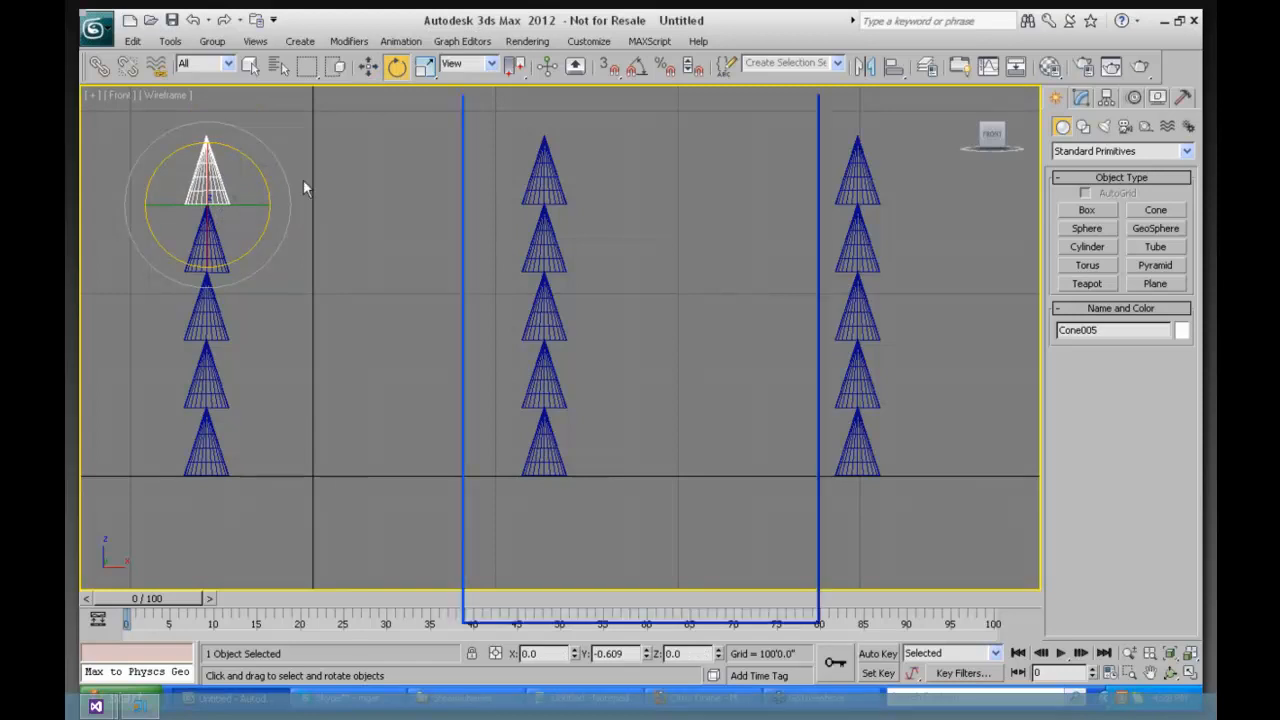
pyautogui.click(806, 86)
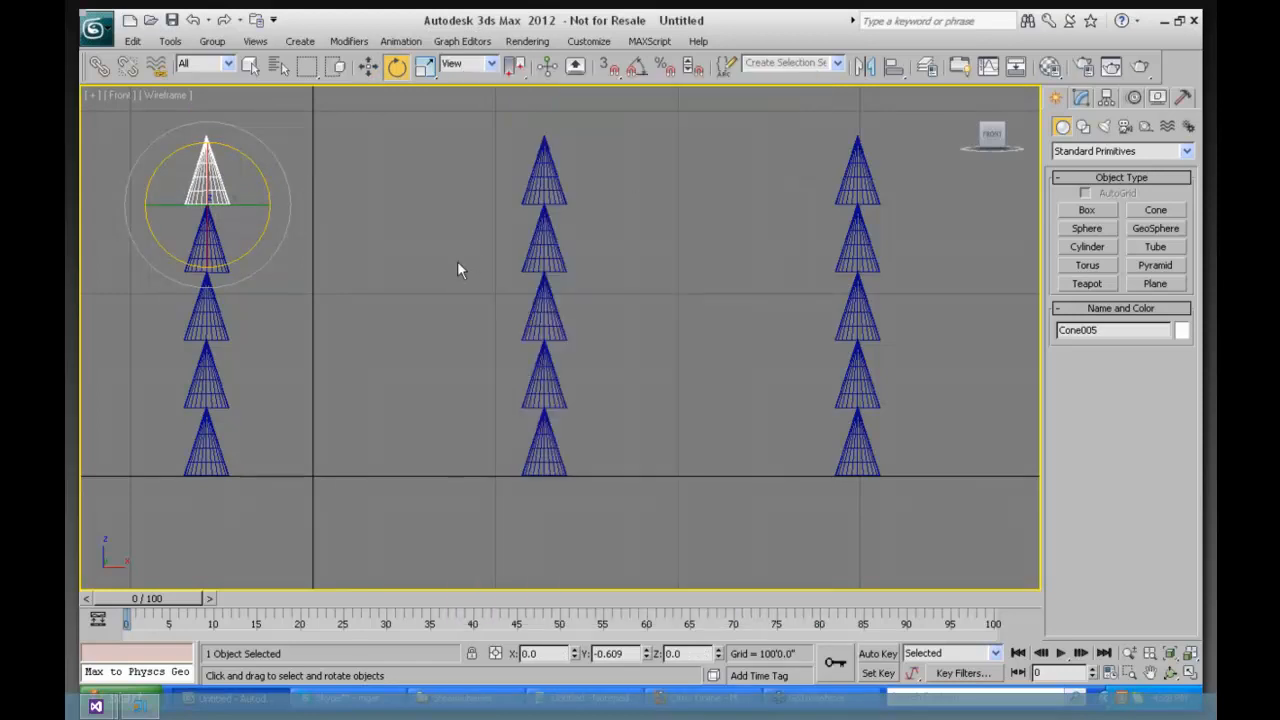
pyautogui.click(349, 247)
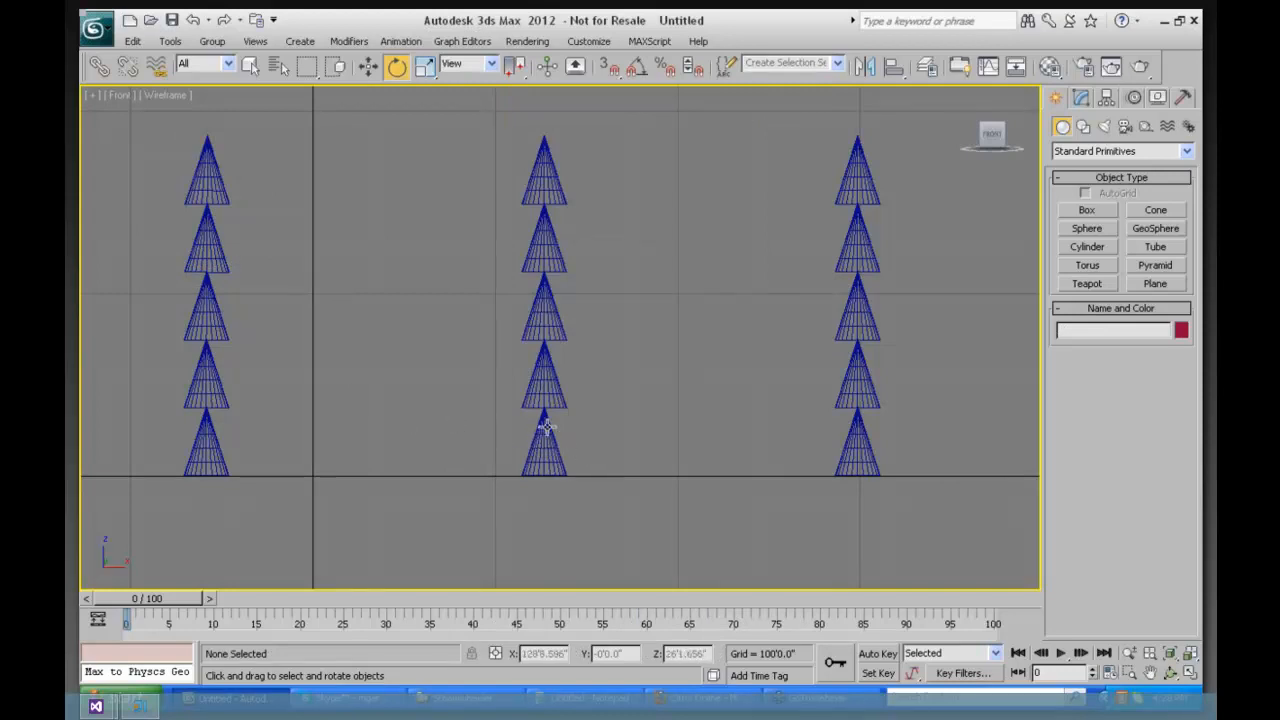
pyautogui.click(537, 176)
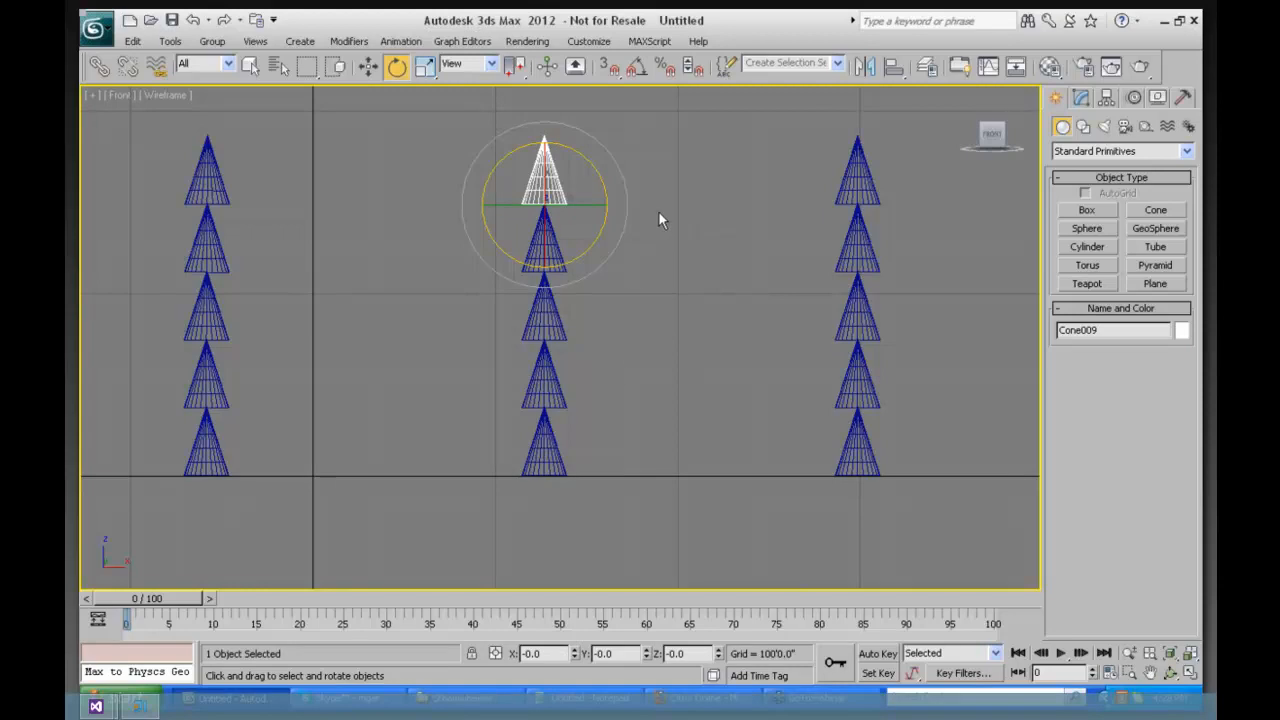
pyautogui.moveTo(445, 114); pyautogui.dragTo(624, 478)
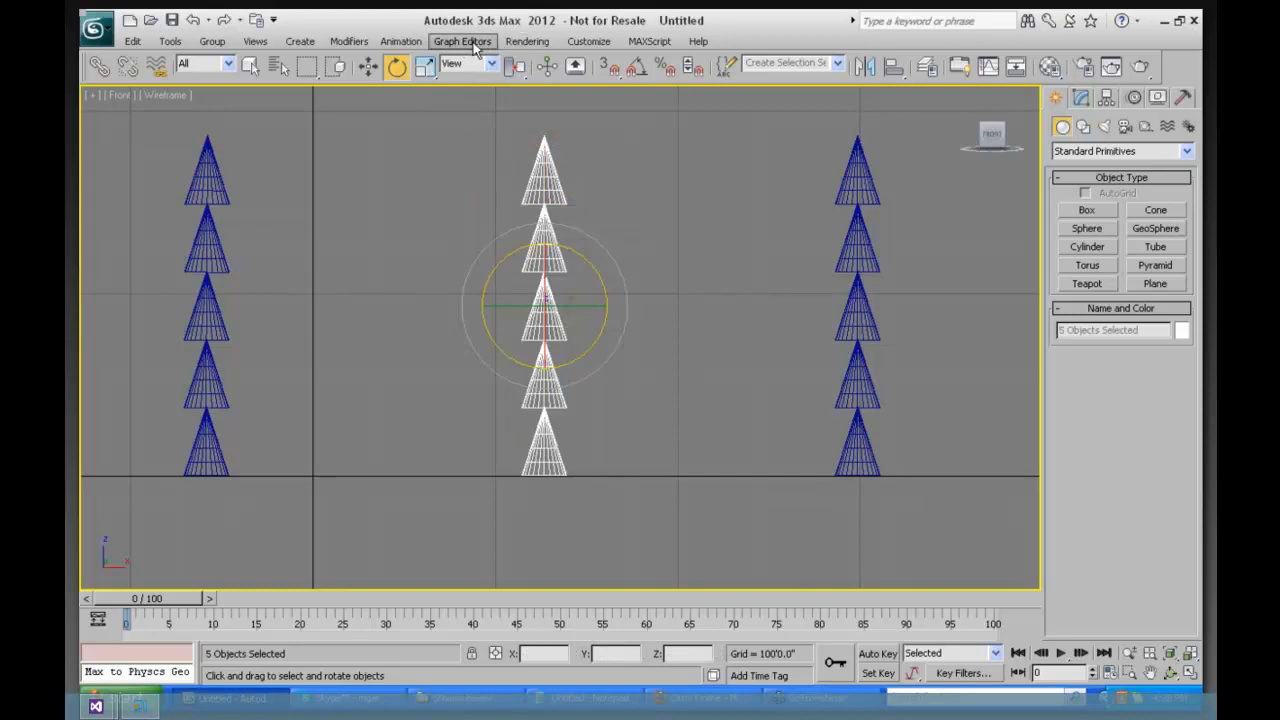
pyautogui.click(391, 46)
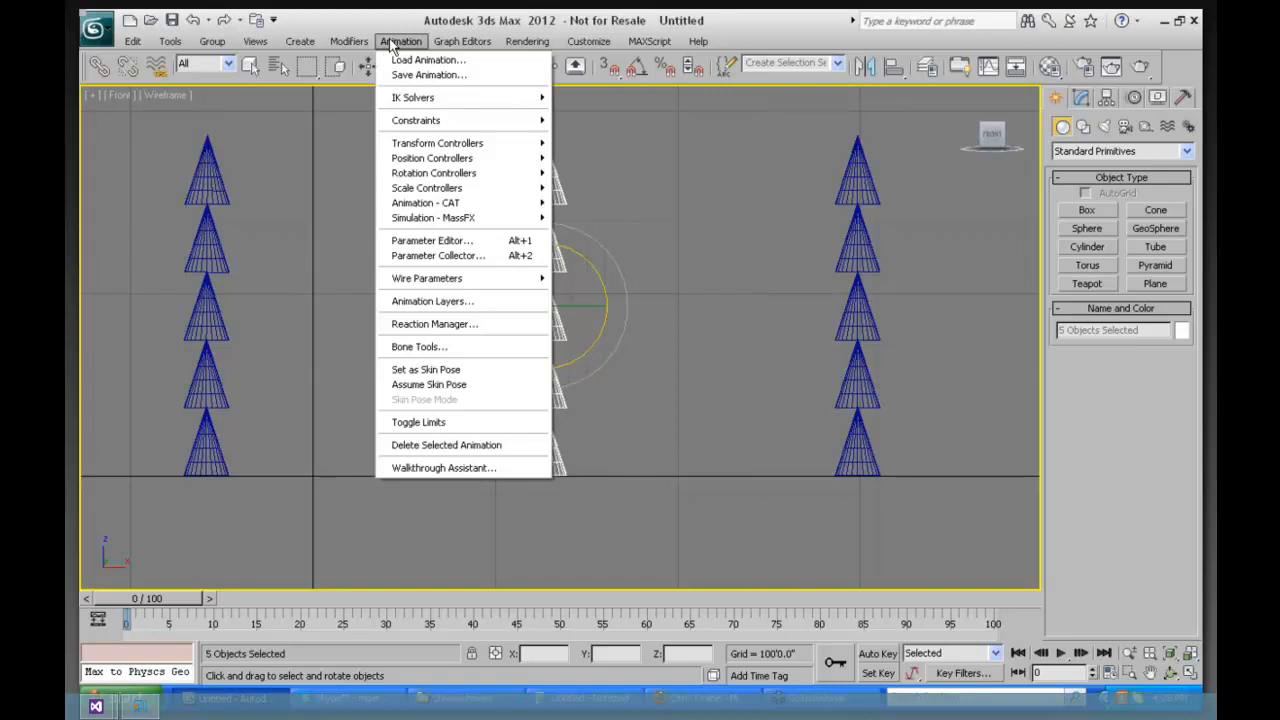
pyautogui.moveTo(420, 100)
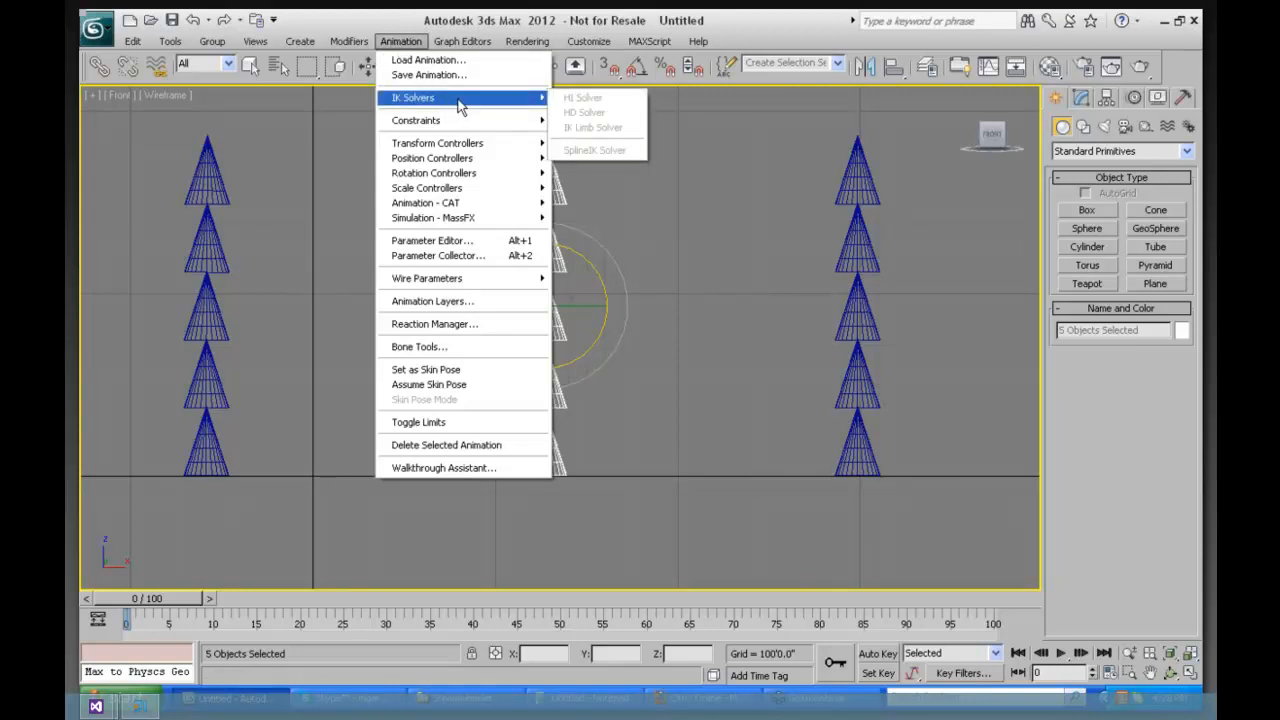
pyautogui.click(635, 187)
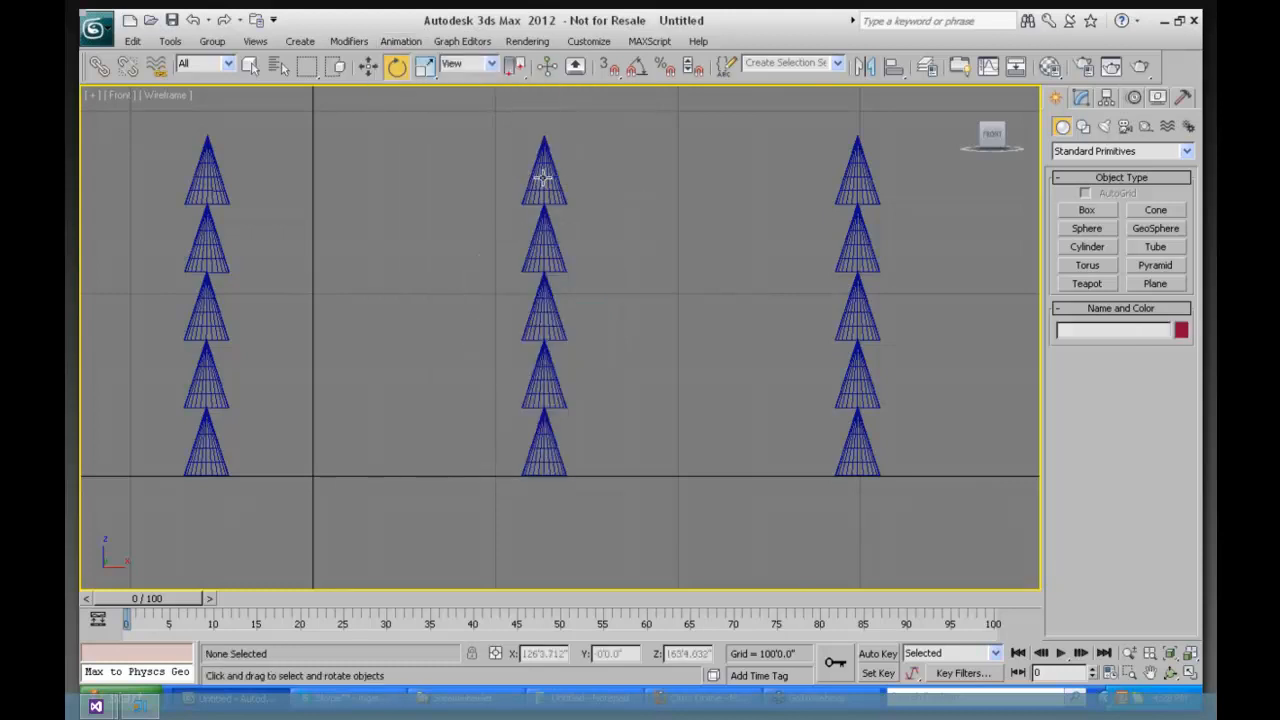
pyautogui.click(543, 177)
pyautogui.click(544, 455)
pyautogui.moveTo(597, 446)
pyautogui.mouseDown()
pyautogui.moveTo(608, 480)
pyautogui.moveTo(590, 430)
pyautogui.moveTo(600, 443)
pyautogui.mouseUp()
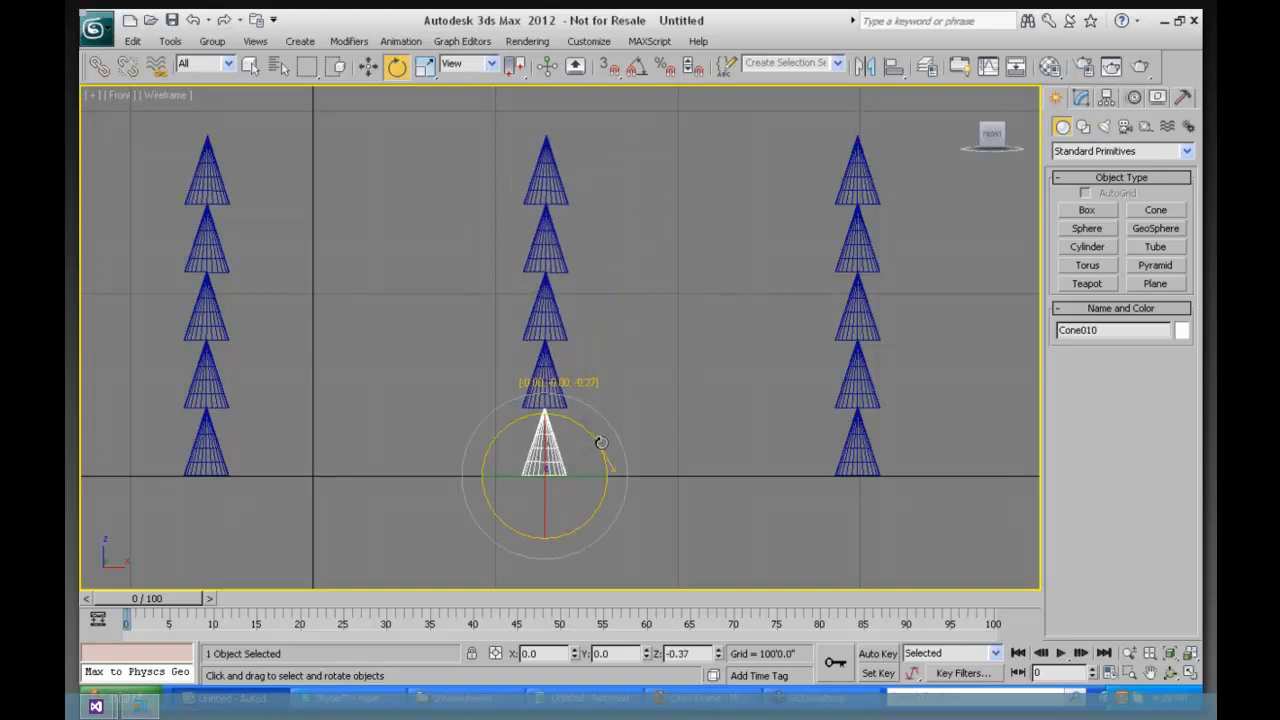
pyautogui.click(401, 41)
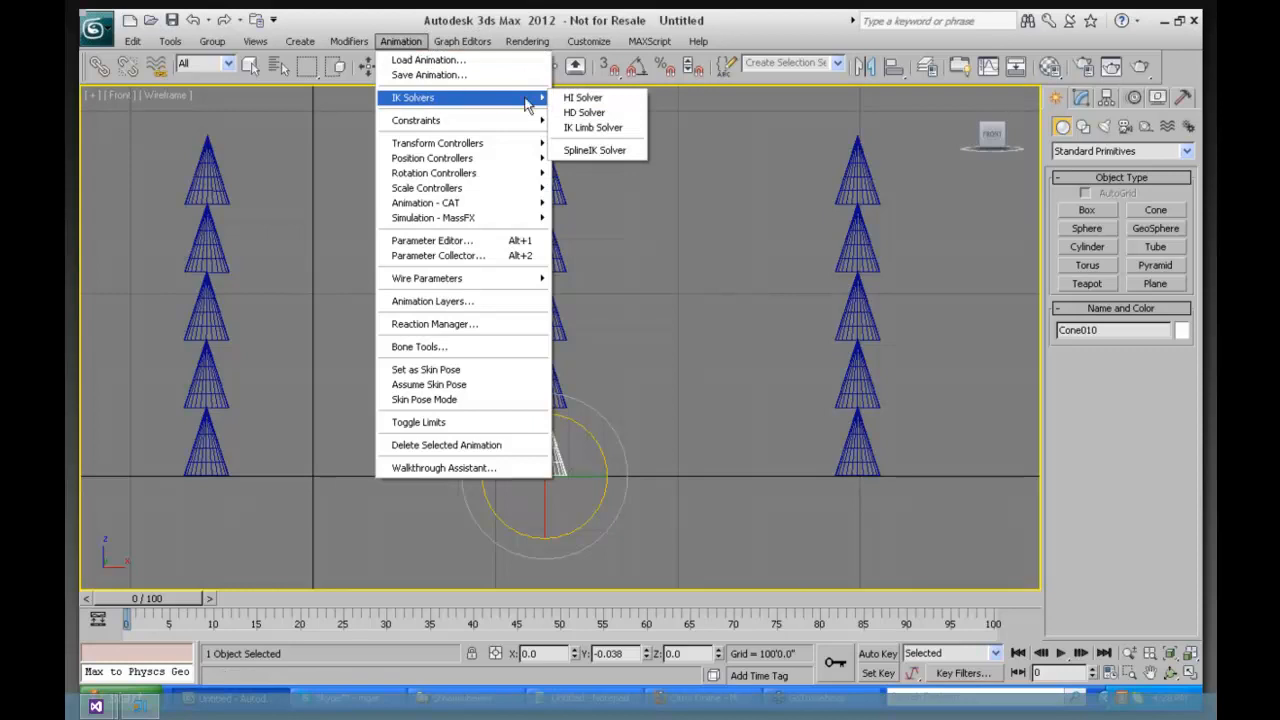
pyautogui.click(651, 250)
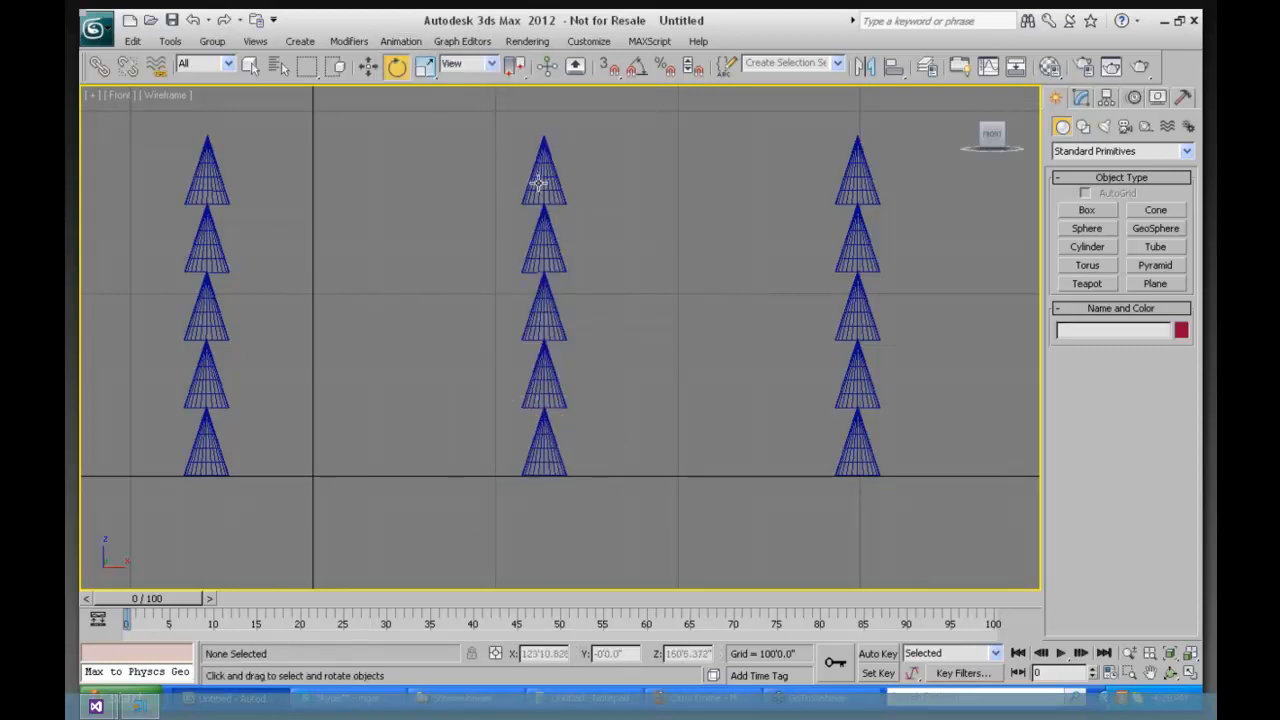
# Step: Apply an HI Solver to the middle chain from its topmost cone to the second cone from the base
pyautogui.click(538, 179)
pyautogui.click(400, 41)
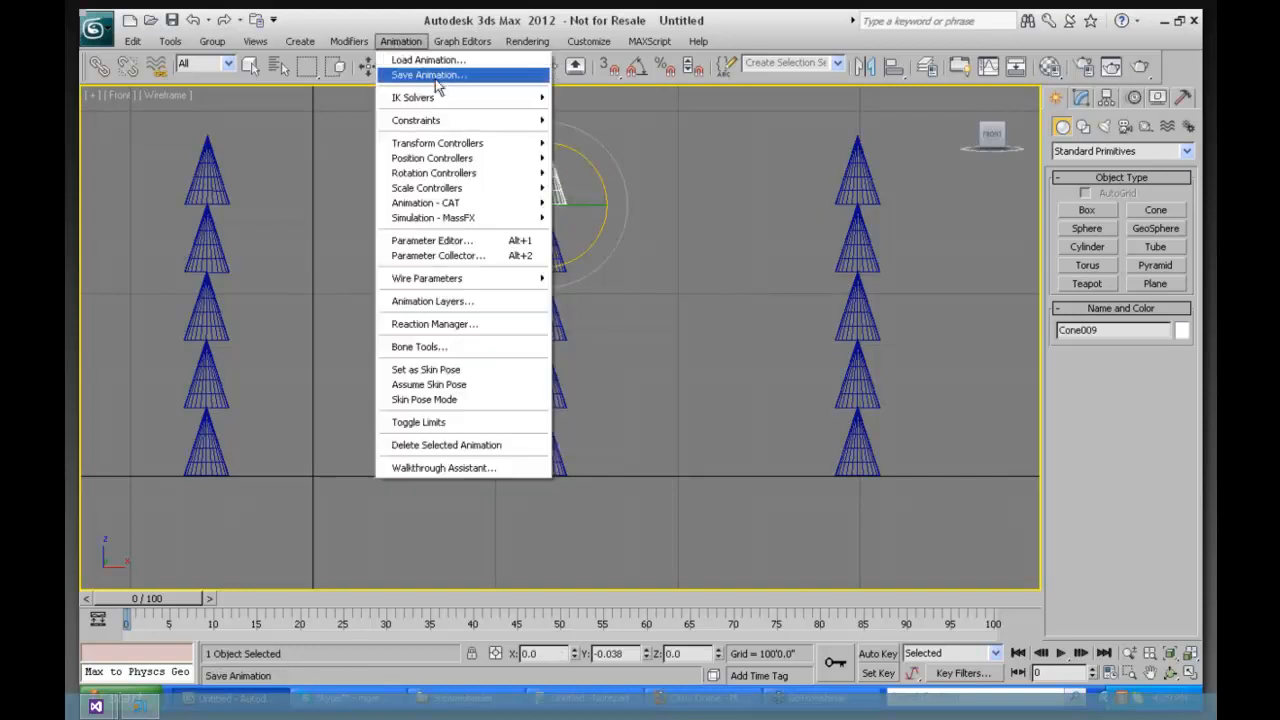
pyautogui.moveTo(437, 103)
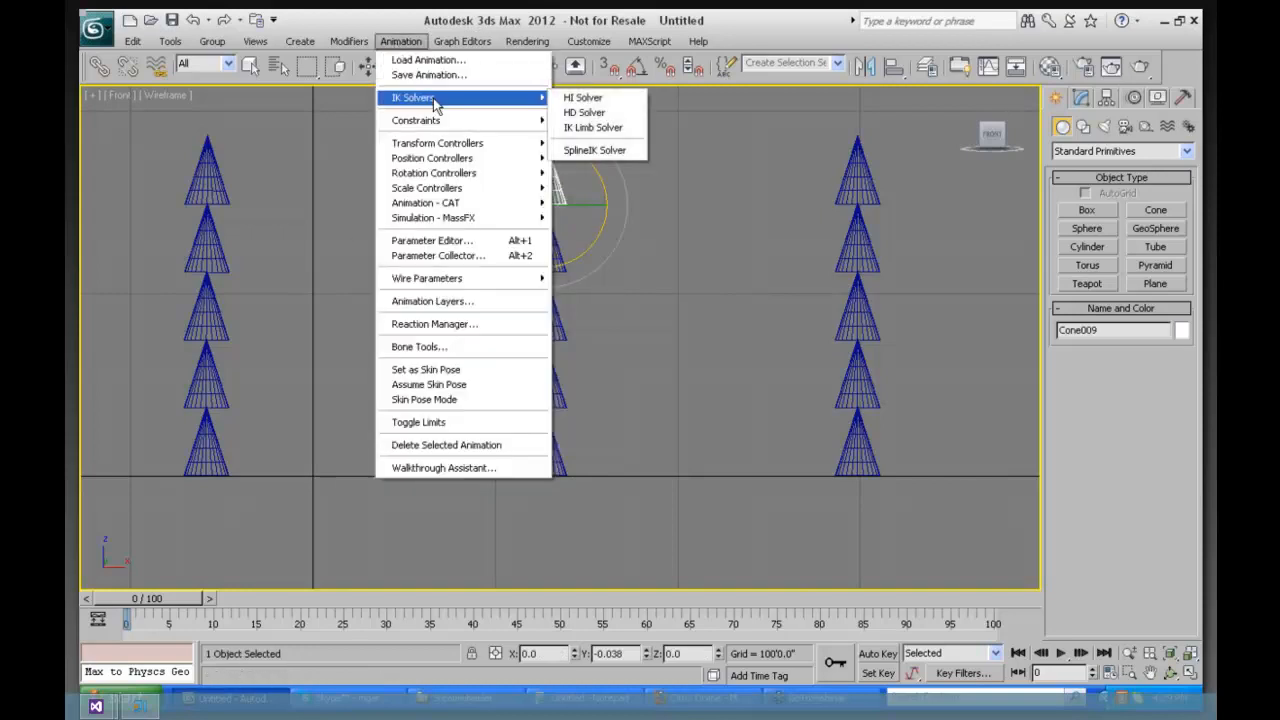
pyautogui.click(589, 98)
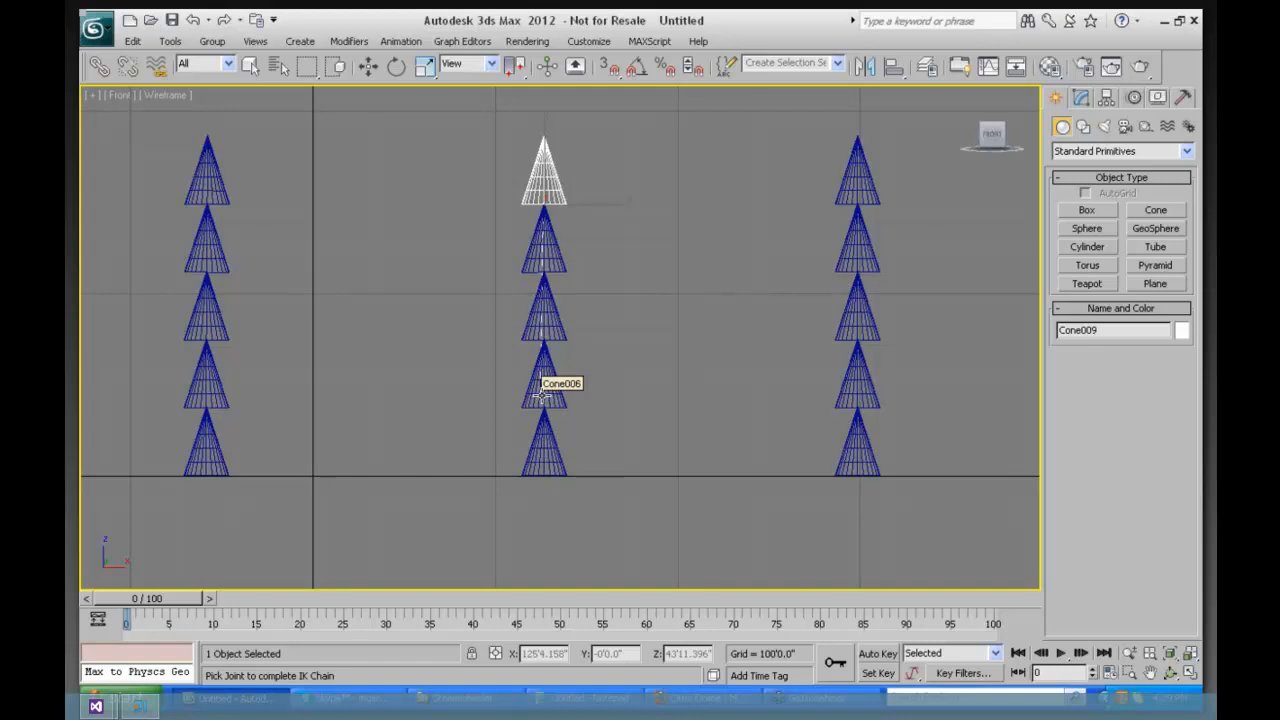
pyautogui.rightClick(583, 410)
pyautogui.click(856, 438)
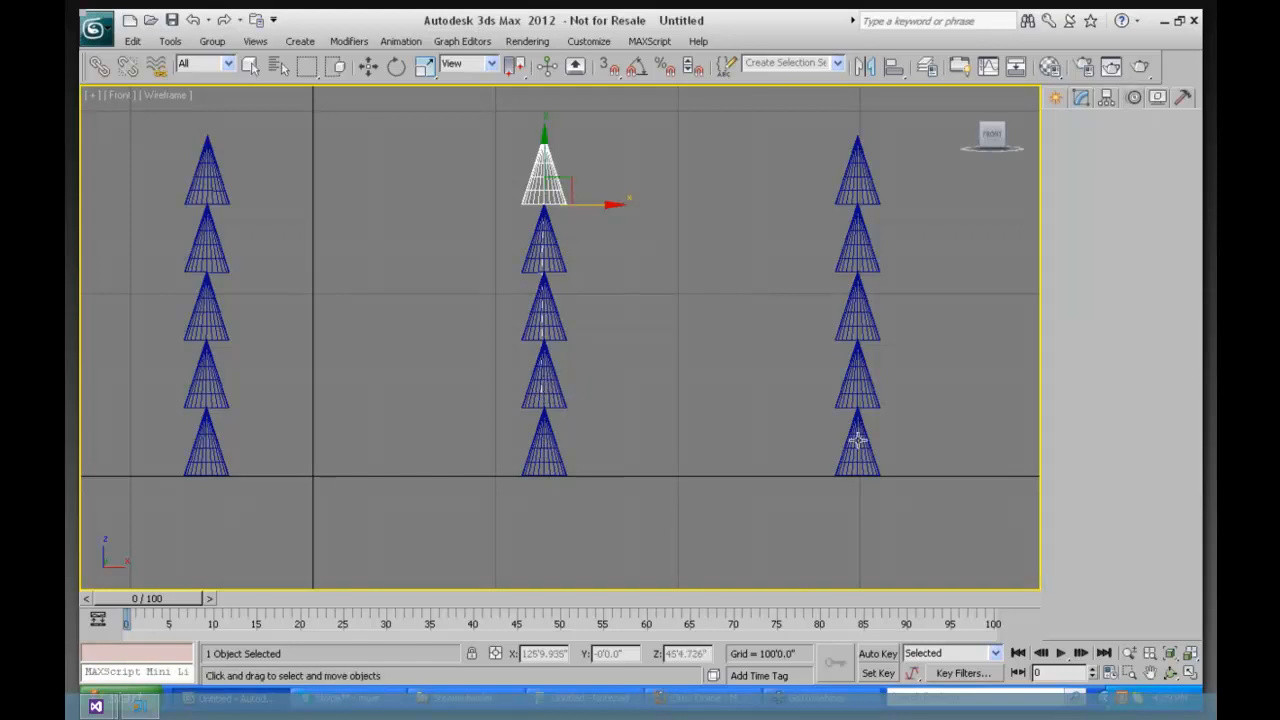
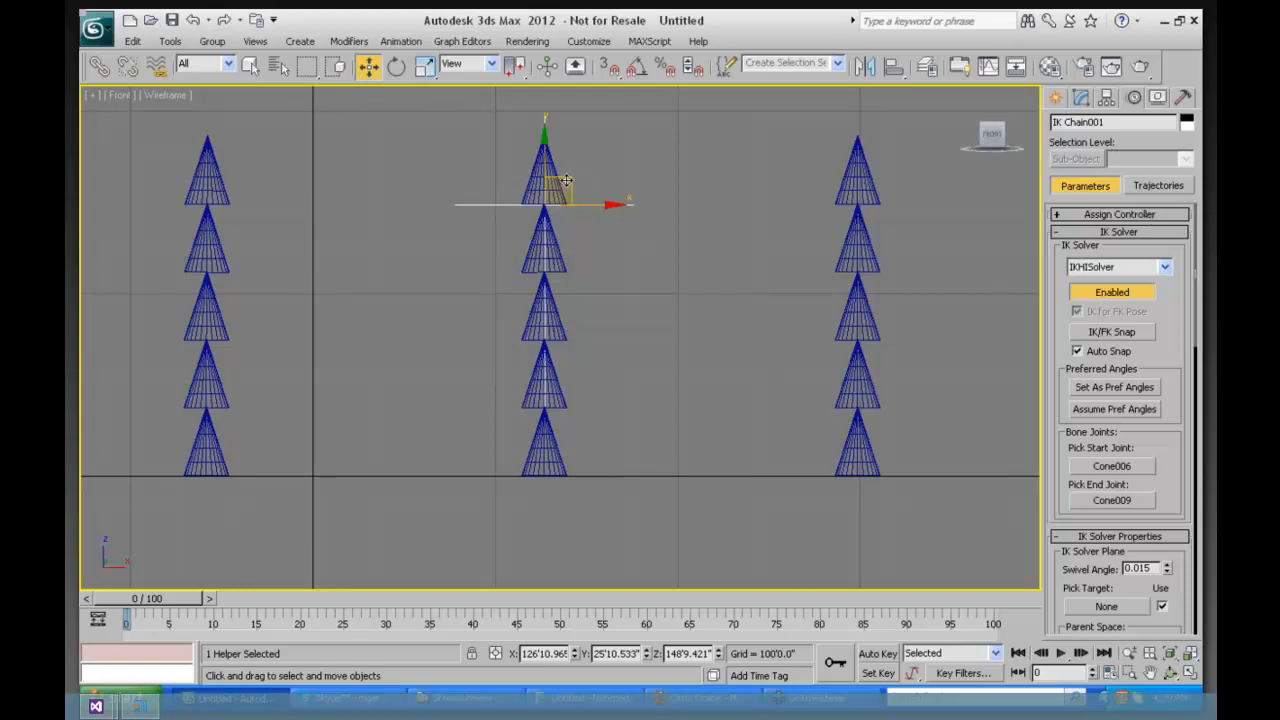
# Step: Test the HI chain by moving its goal upward in the Front view, and undo the move and the solver
pyautogui.moveTo(566, 178)
pyautogui.mouseDown()
pyautogui.moveTo(663, 266)
pyautogui.moveTo(740, 262)
pyautogui.moveTo(742, 234)
pyautogui.moveTo(640, 160)
pyautogui.moveTo(503, 140)
pyautogui.moveTo(435, 184)
pyautogui.moveTo(406, 264)
pyautogui.moveTo(412, 207)
pyautogui.moveTo(474, 163)
pyautogui.moveTo(690, 175)
pyautogui.moveTo(640, 250)
pyautogui.moveTo(659, 156)
pyautogui.moveTo(600, 165)
pyautogui.moveTo(577, 152)
pyautogui.moveTo(729, 226)
pyautogui.moveTo(737, 414)
pyautogui.moveTo(743, 318)
pyautogui.moveTo(540, 127)
pyautogui.moveTo(480, 135)
pyautogui.moveTo(545, 112)
pyautogui.moveTo(438, 175)
pyautogui.moveTo(418, 230)
pyautogui.moveTo(480, 145)
pyautogui.moveTo(547, 129)
pyautogui.moveTo(570, 153)
pyautogui.mouseUp()
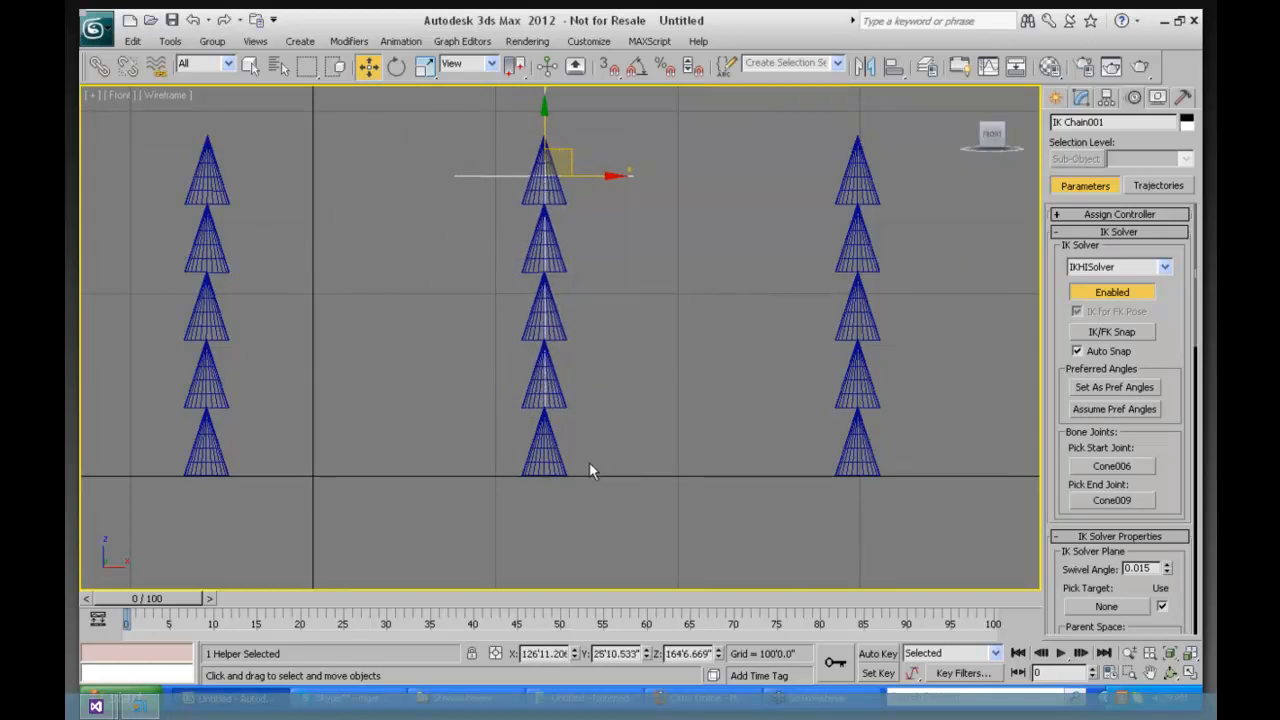
pyautogui.hotkey('ctrl', 'z')
pyautogui.hotkey('ctrl', 'z')
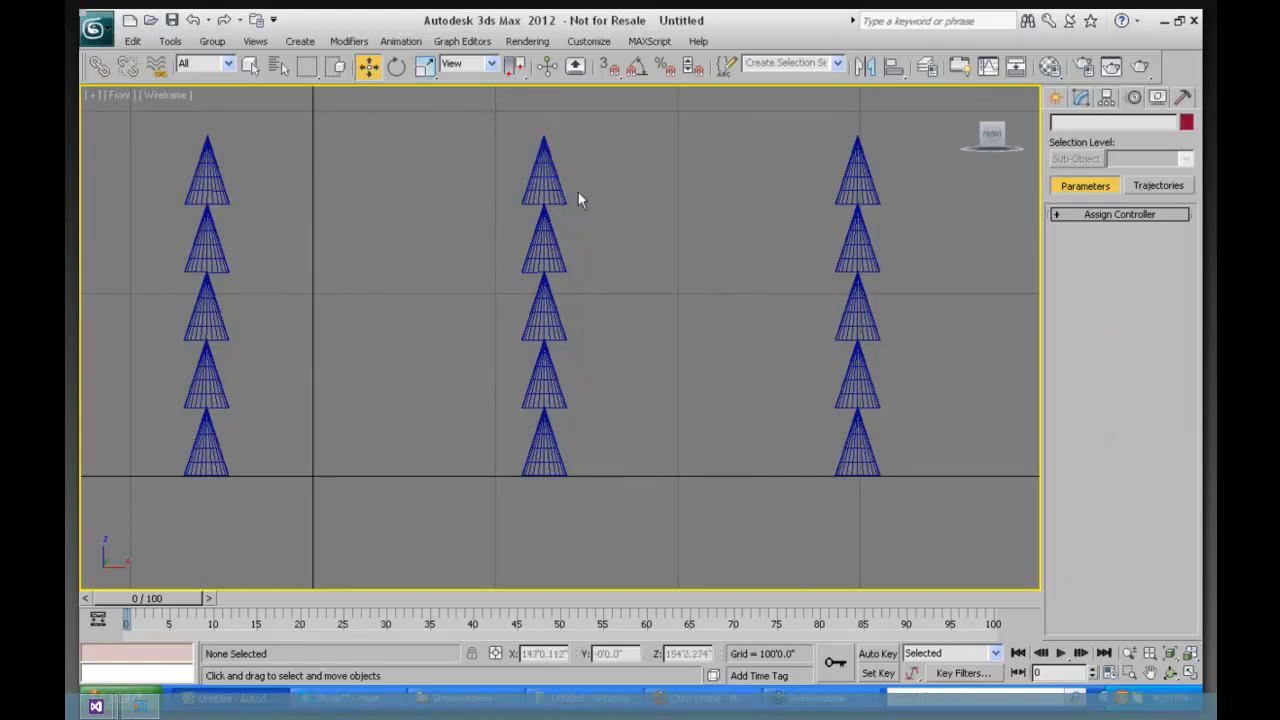
pyautogui.click(616, 206)
# Step: Apply an IK Limb Solver from the middle chain's topmost cone to its third cone, and move the IK goal about 21'7" upward
pyautogui.click(538, 168)
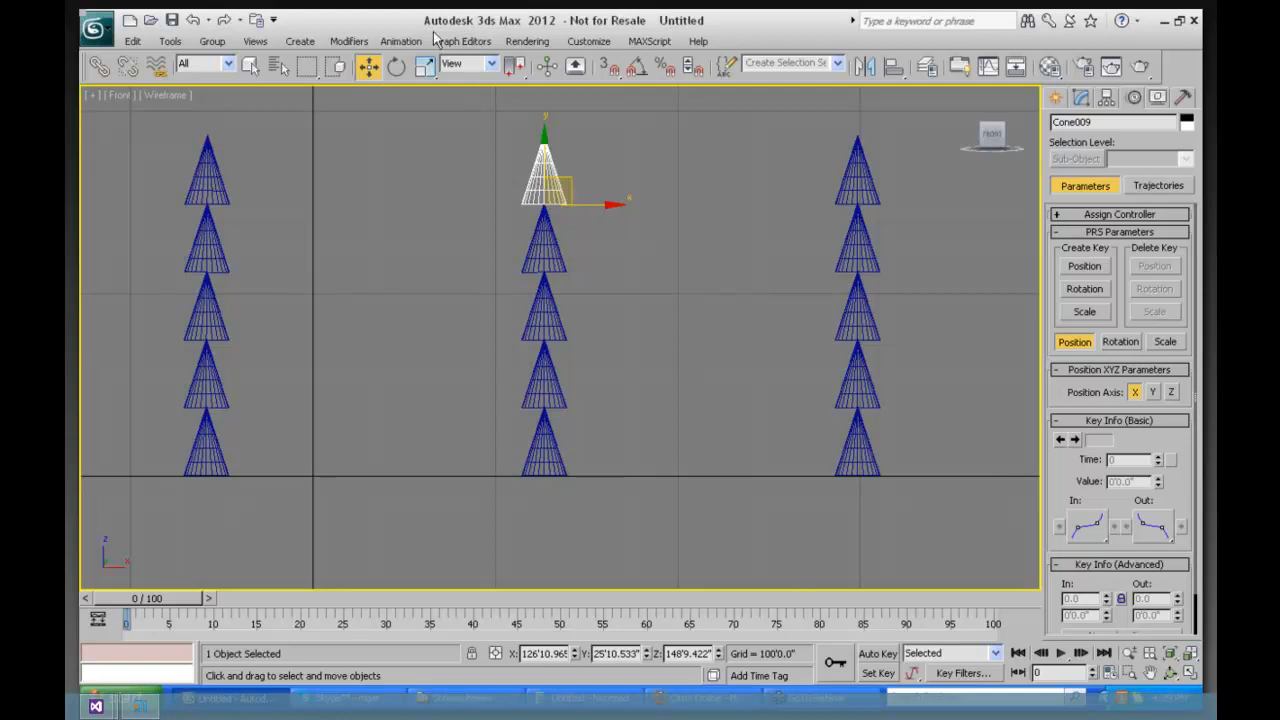
pyautogui.click(522, 42)
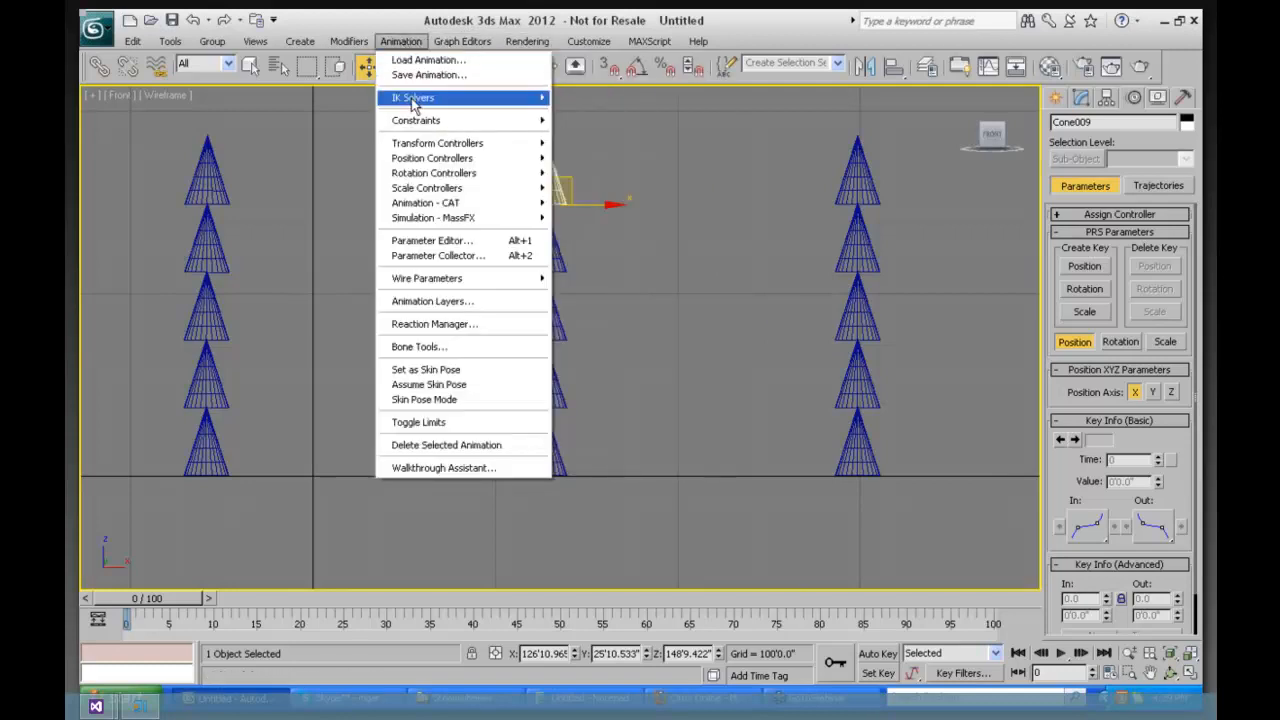
pyautogui.moveTo(413, 100)
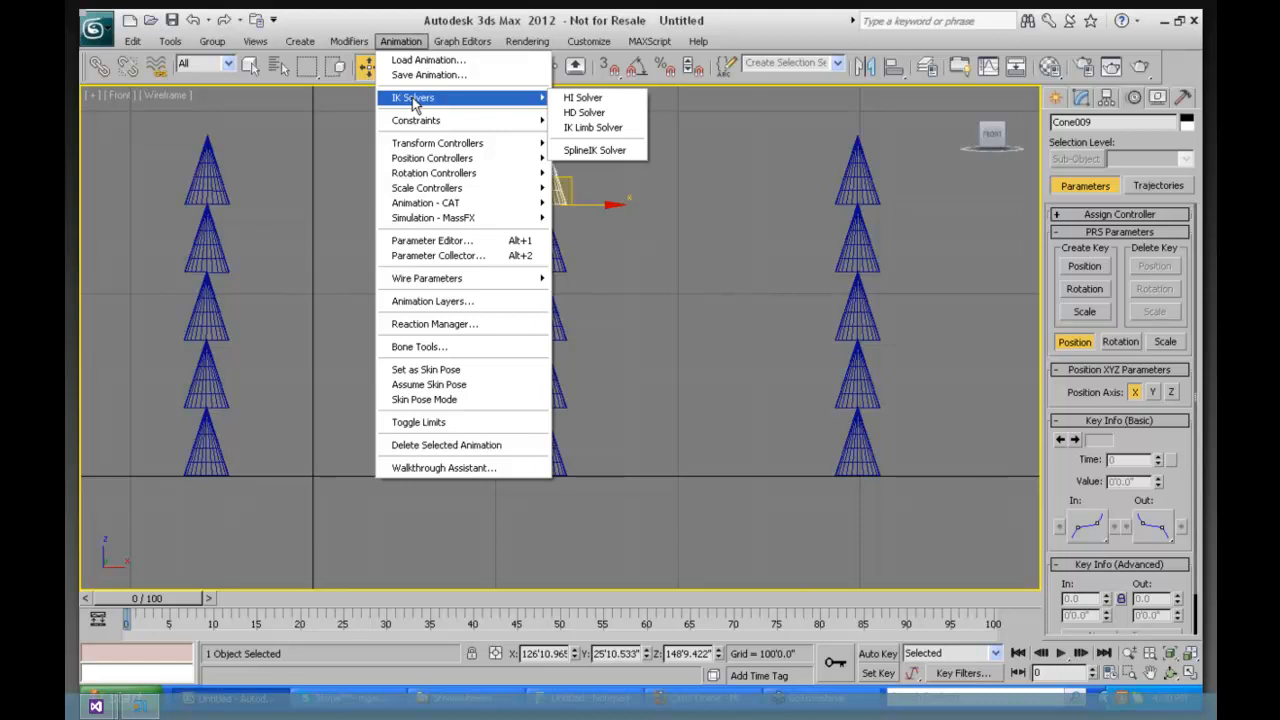
pyautogui.click(590, 128)
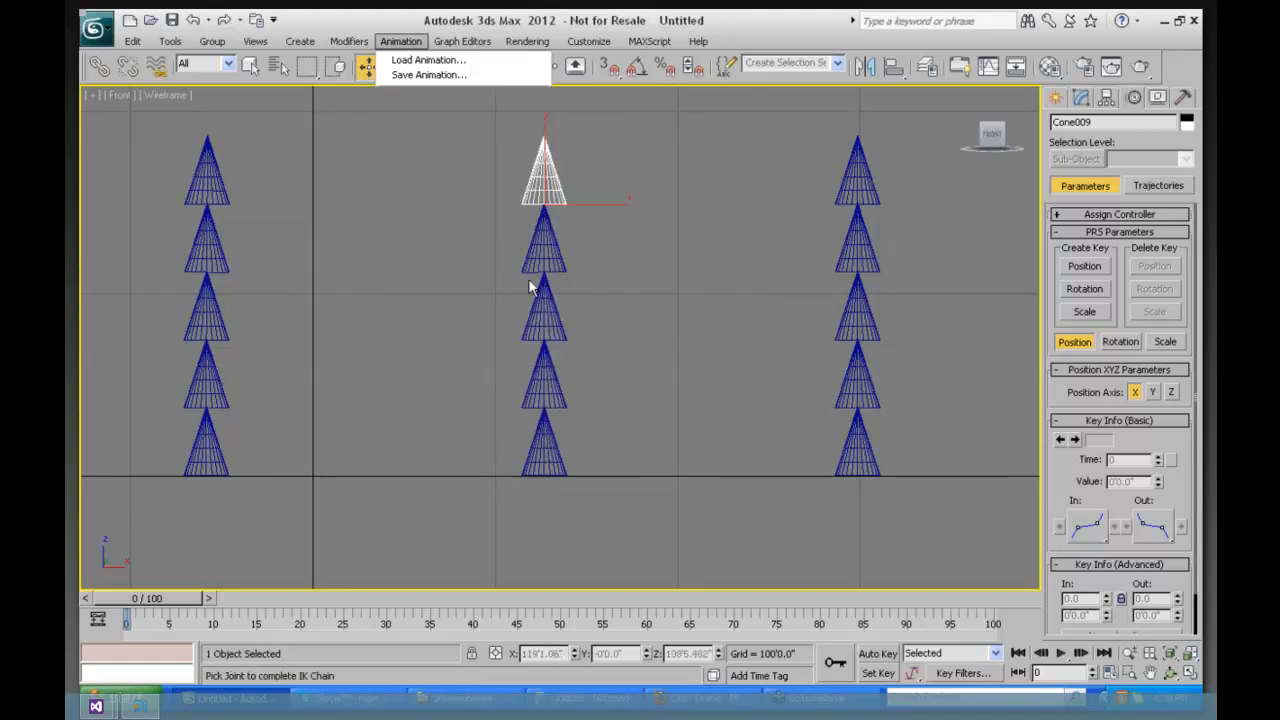
pyautogui.click(543, 297)
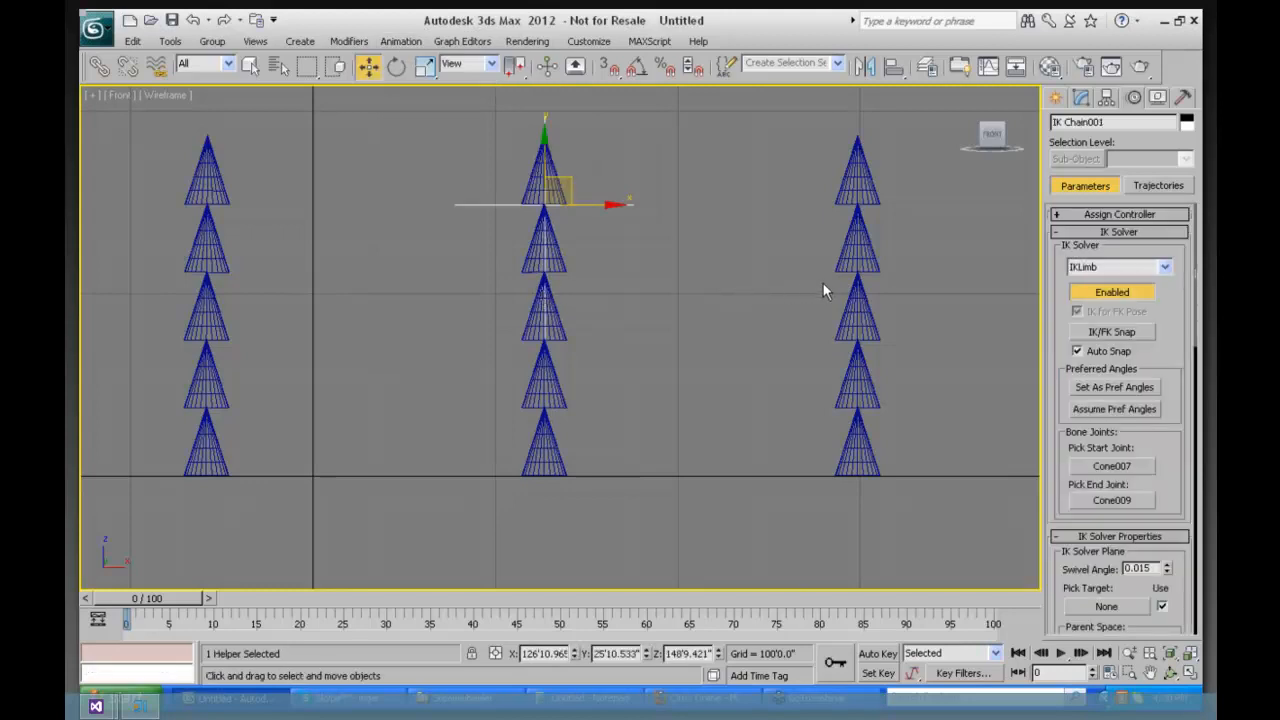
pyautogui.moveTo(587, 191); pyautogui.dragTo(568, 137)
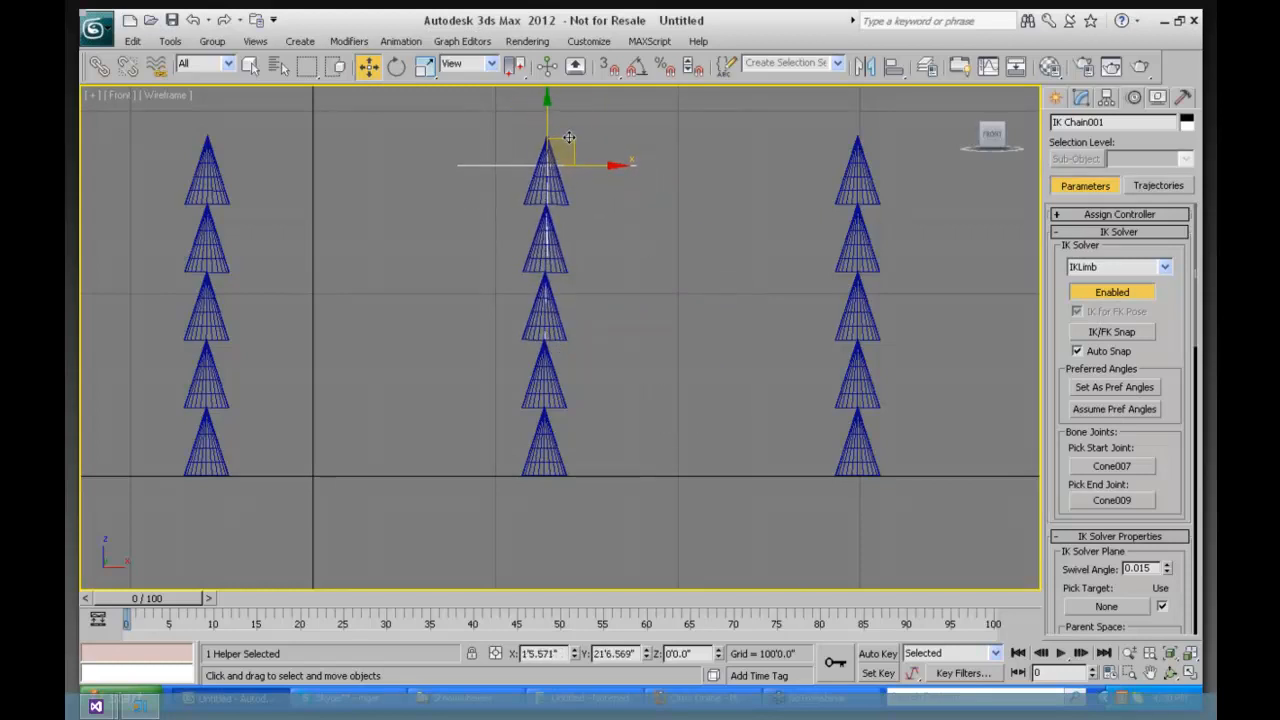
# Step: Try an IK Limb Solver between the middle chain's second cone from the base and its base cone, and undo it
pyautogui.click(543, 367)
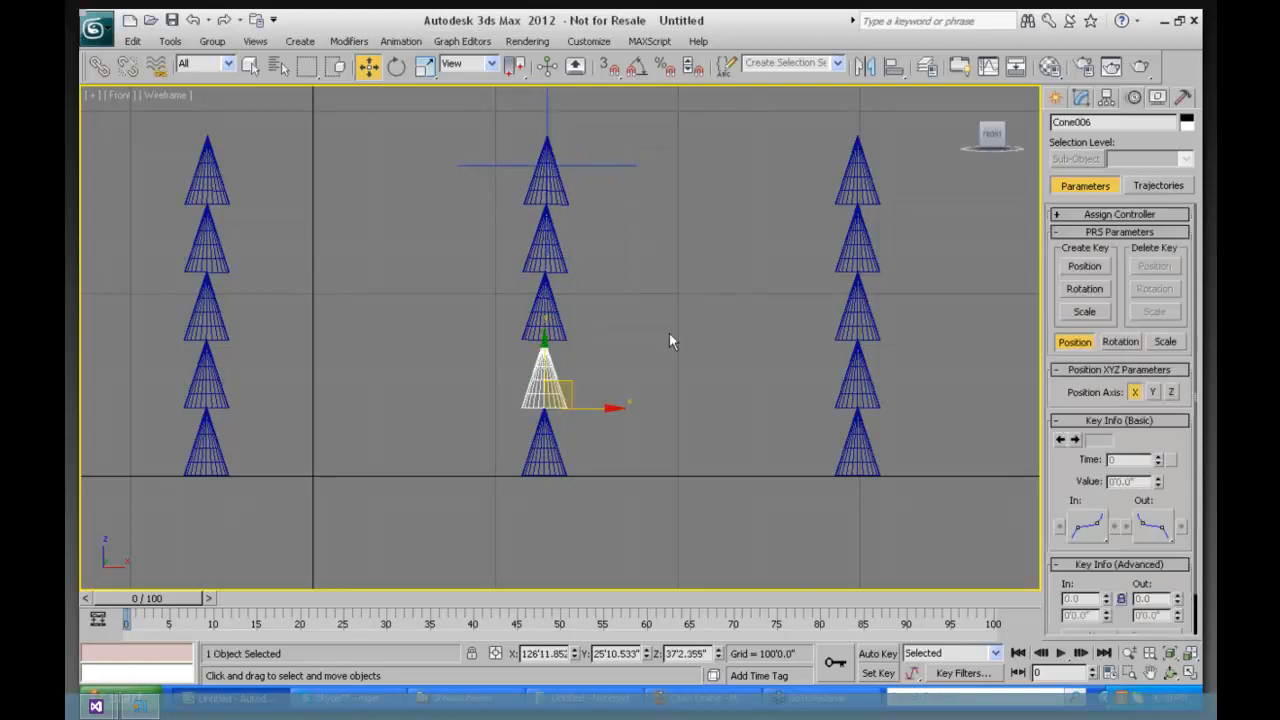
pyautogui.click(517, 45)
pyautogui.moveTo(400, 41)
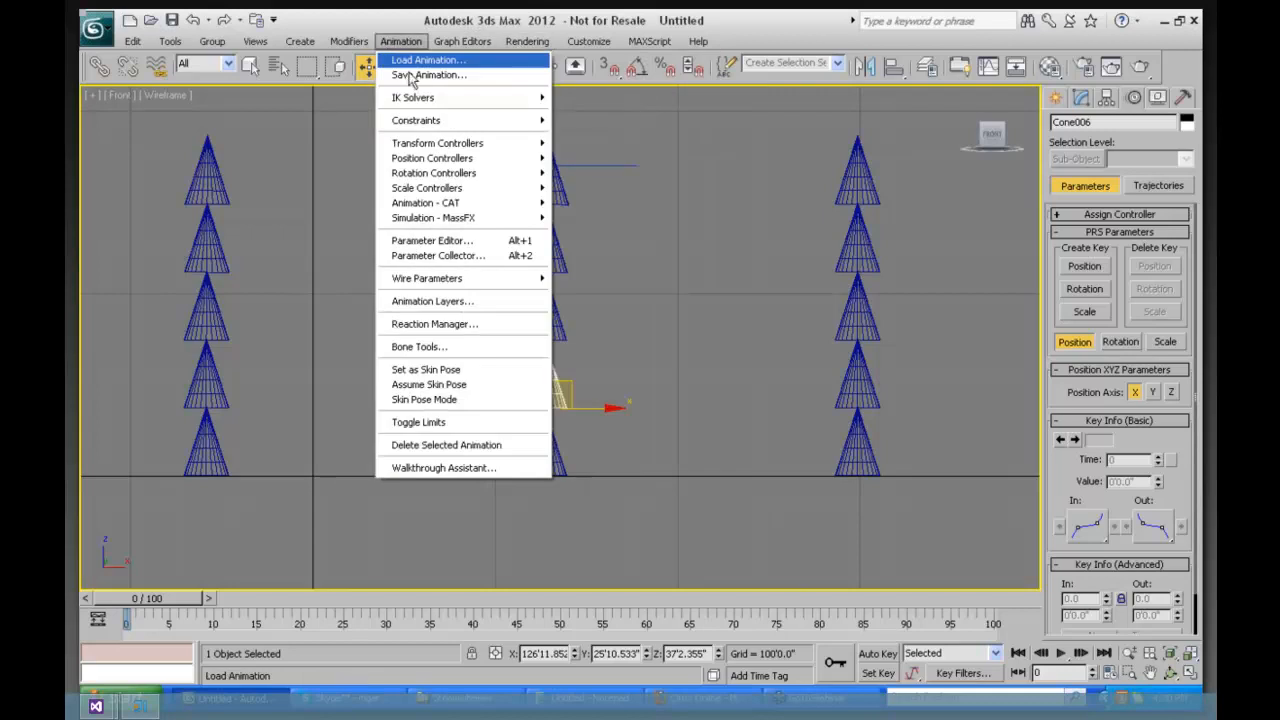
pyautogui.moveTo(452, 100)
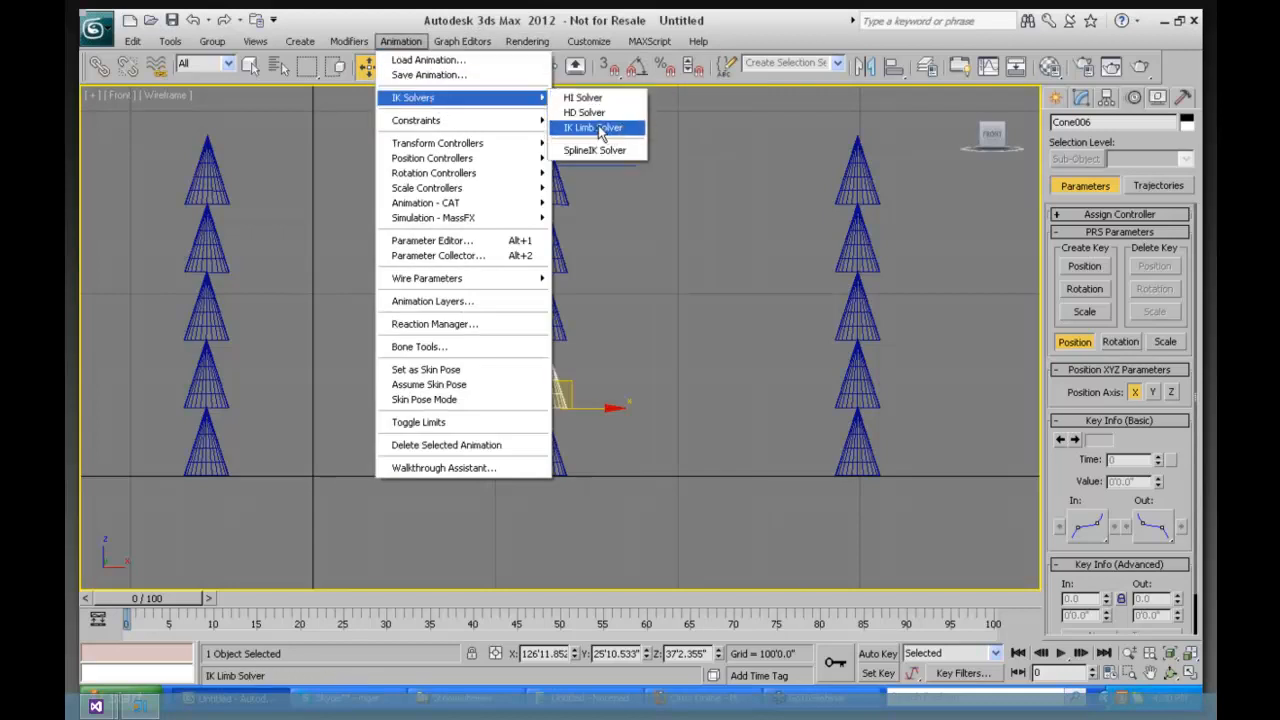
pyautogui.click(594, 128)
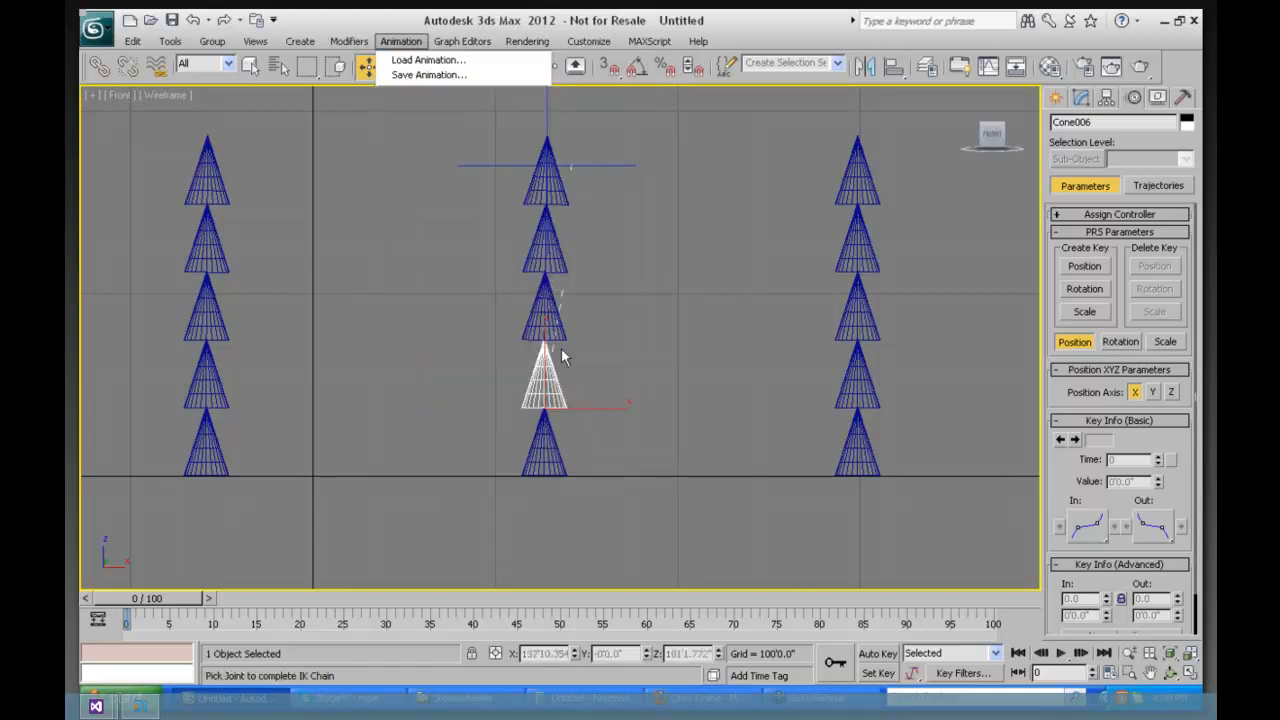
pyautogui.click(544, 445)
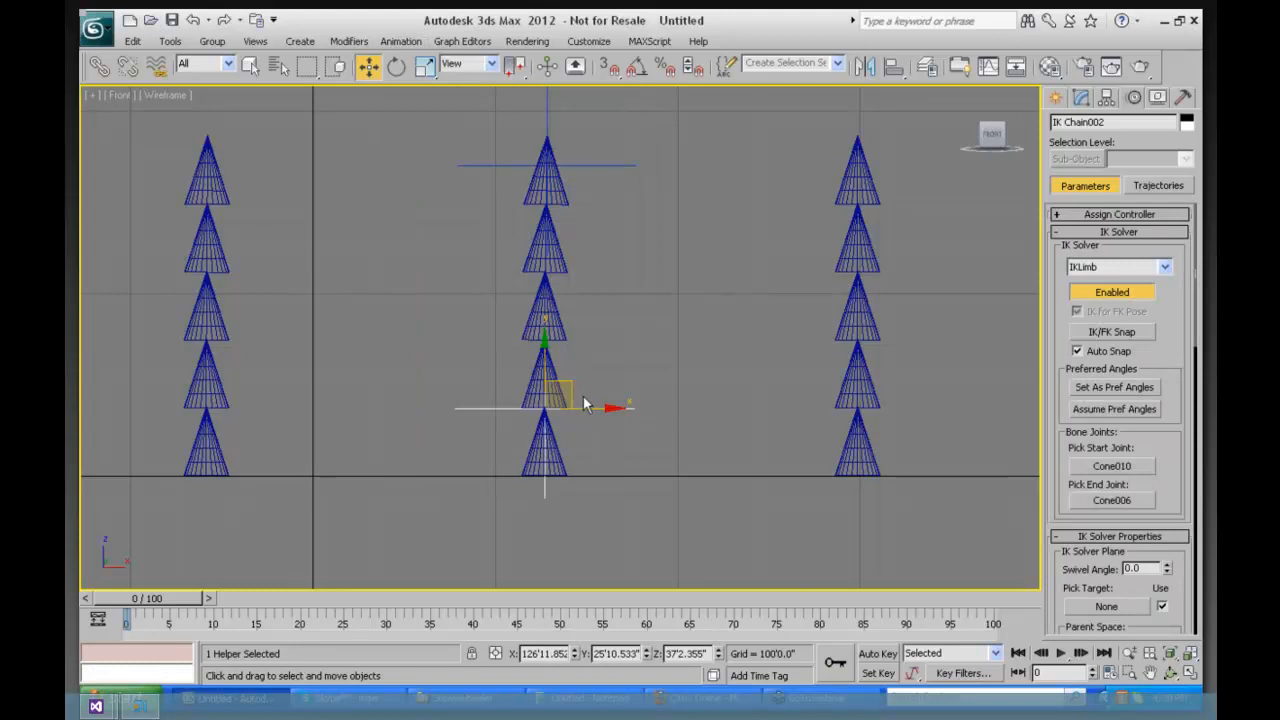
pyautogui.hotkey('ctrl', 'z')
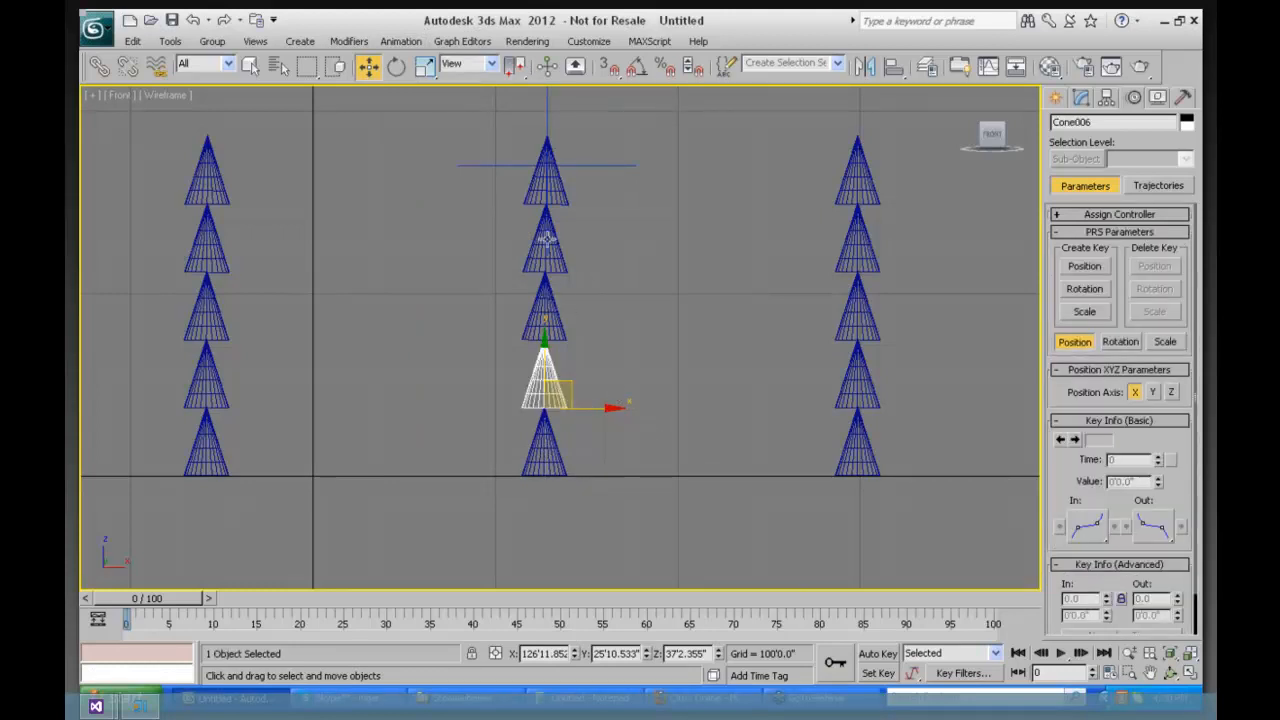
pyautogui.click(546, 257)
pyautogui.click(552, 305)
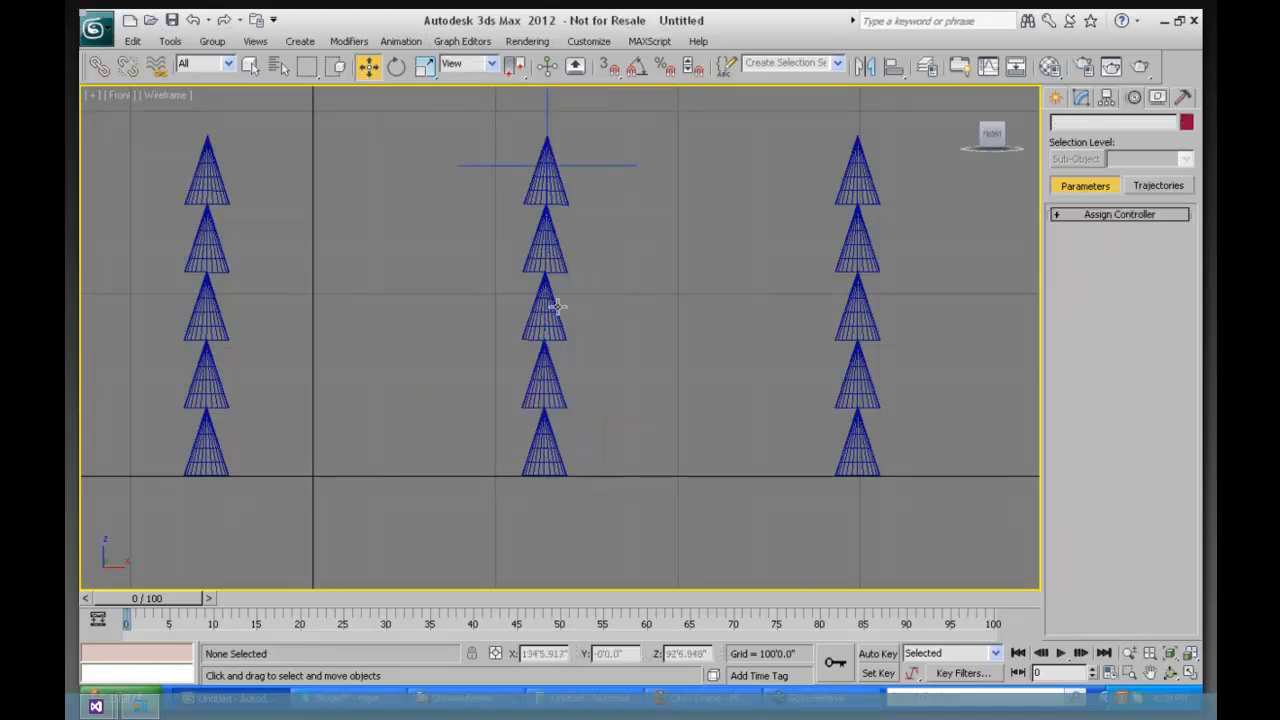
pyautogui.click(550, 386)
pyautogui.keyDown('ctrl'); pyautogui.click(556, 318); pyautogui.keyUp('ctrl')
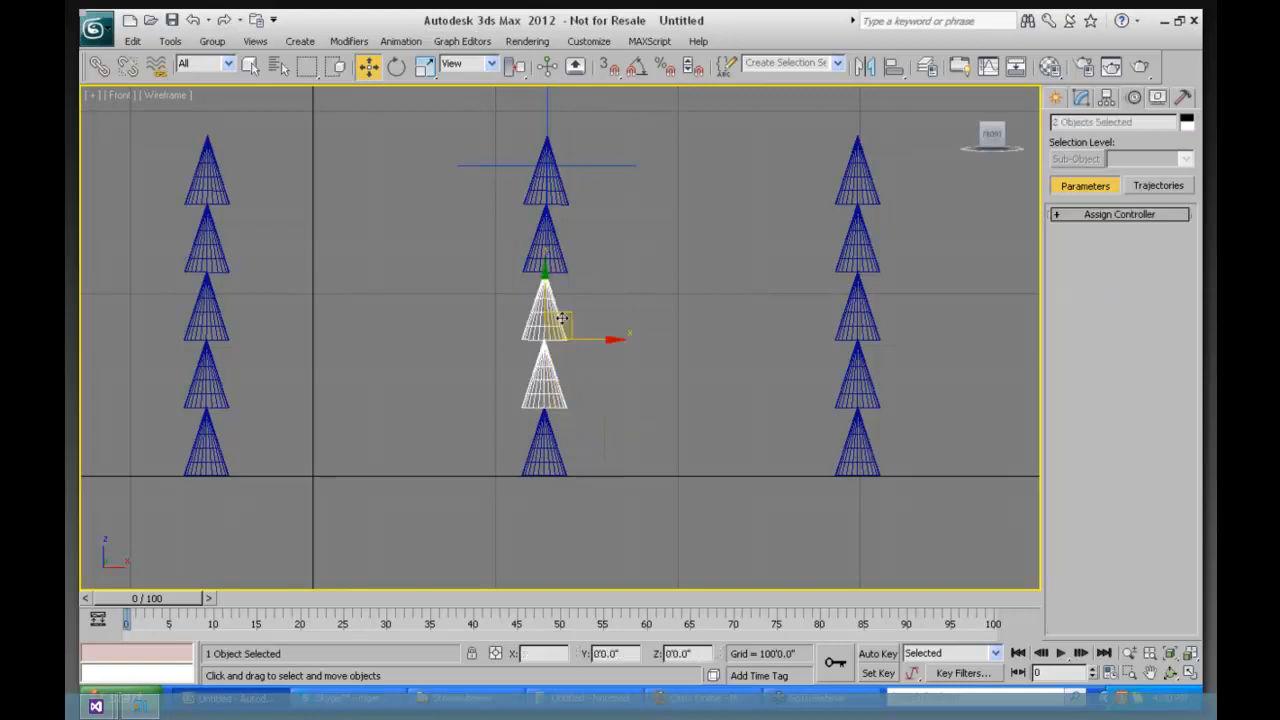
pyautogui.keyDown('ctrl'); pyautogui.click(548, 440); pyautogui.keyUp('ctrl')
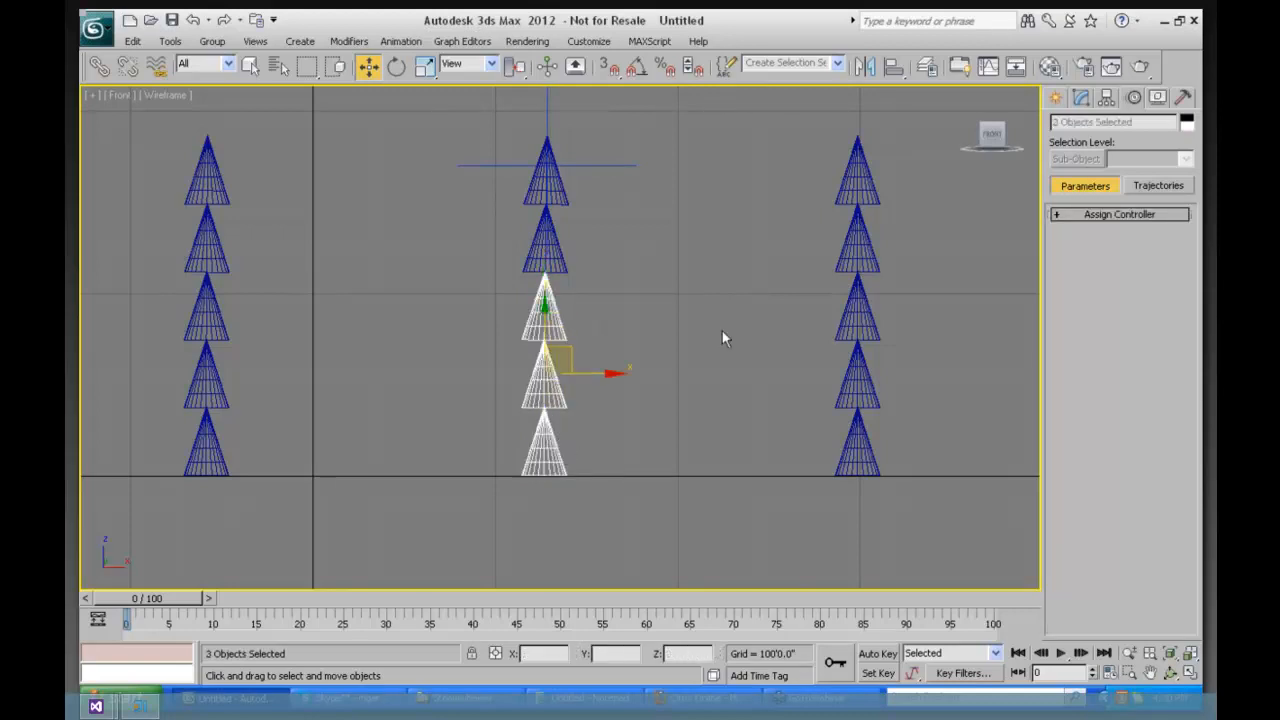
pyautogui.click(400, 41)
pyautogui.moveTo(418, 104)
pyautogui.click(701, 207)
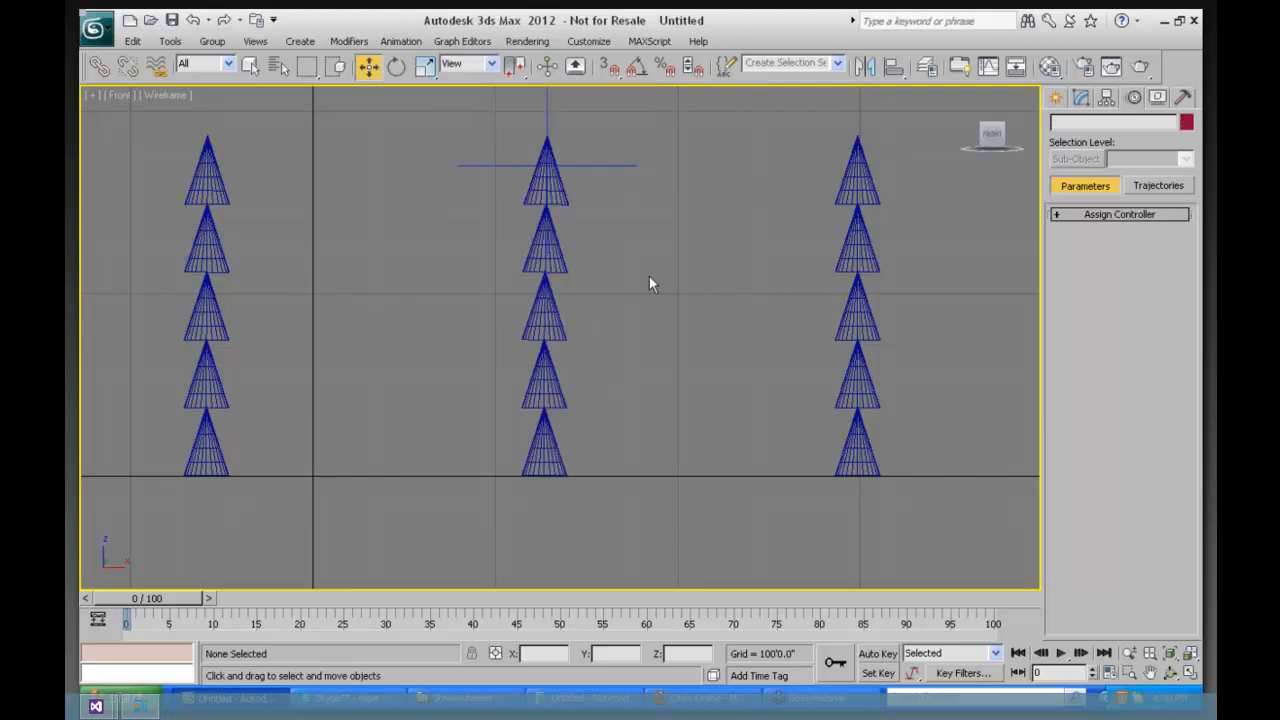
# Step: Apply an HI Solver to the middle chain from its third cone to the base cone
pyautogui.click(560, 321)
pyautogui.click(400, 41)
pyautogui.moveTo(435, 100)
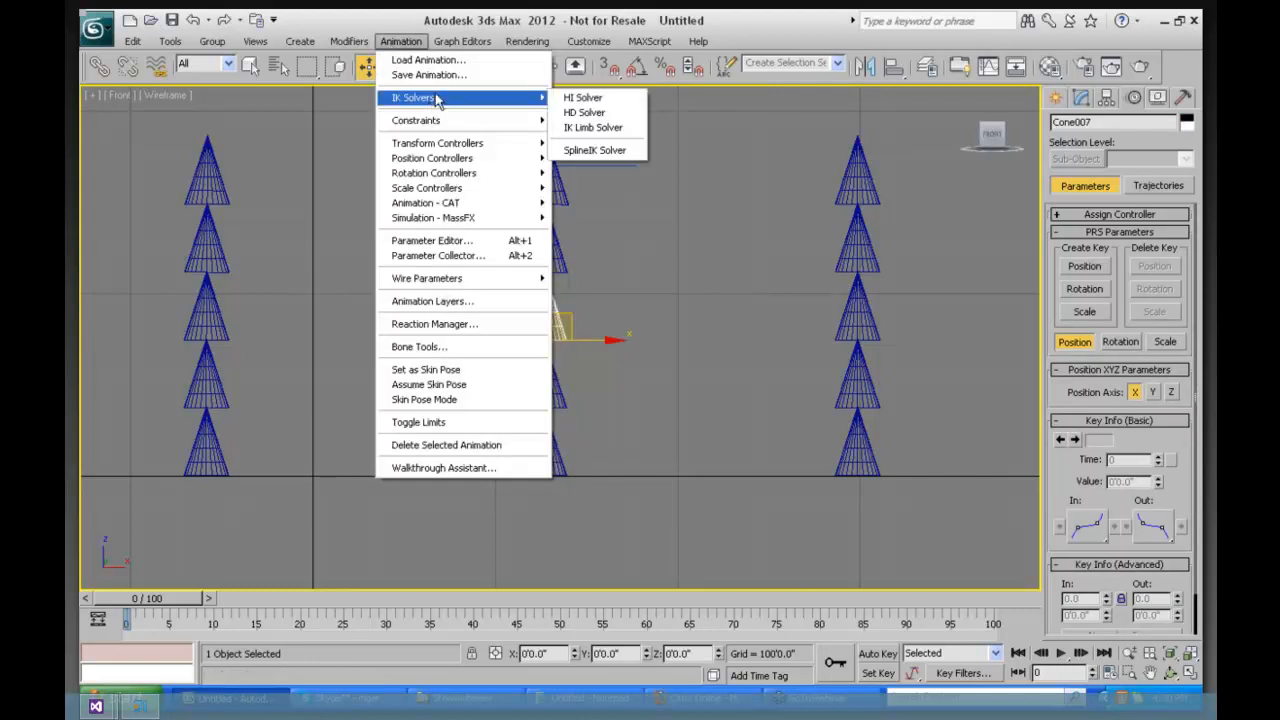
pyautogui.click(588, 98)
pyautogui.click(542, 460)
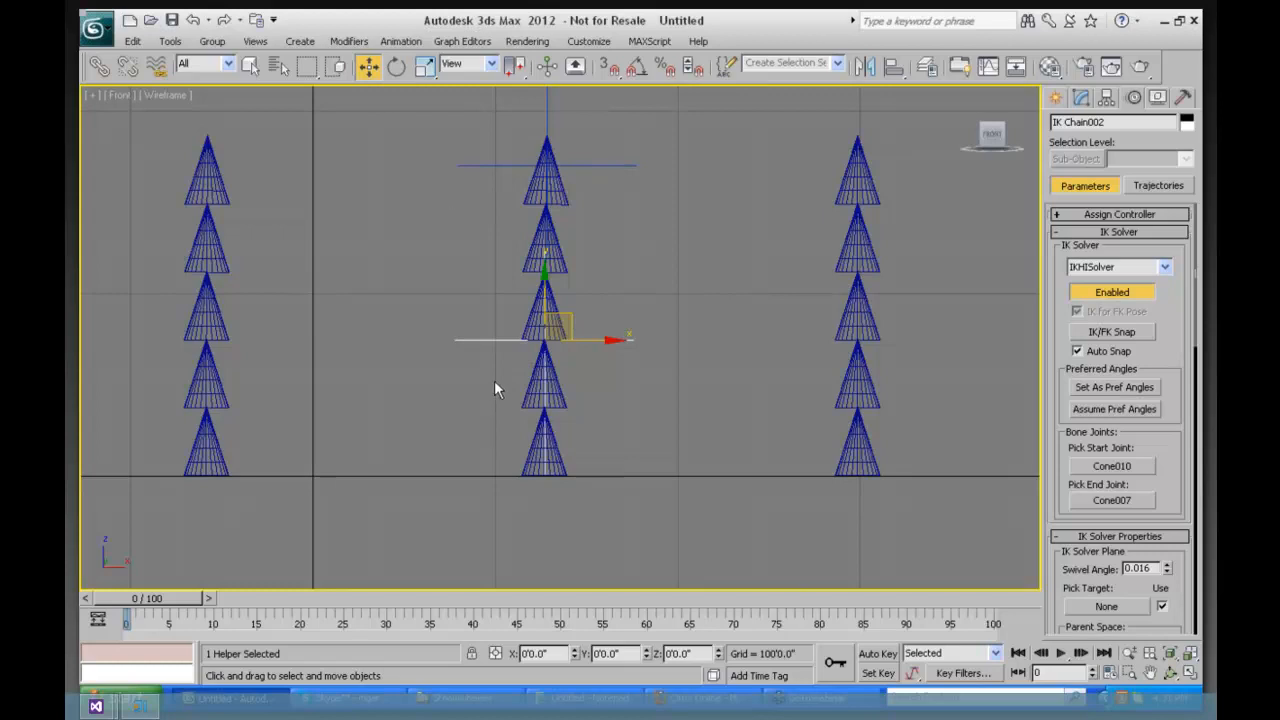
# Step: Link the middle chain's upper IK goal to its lower IK goal as the parent
pyautogui.click(603, 164)
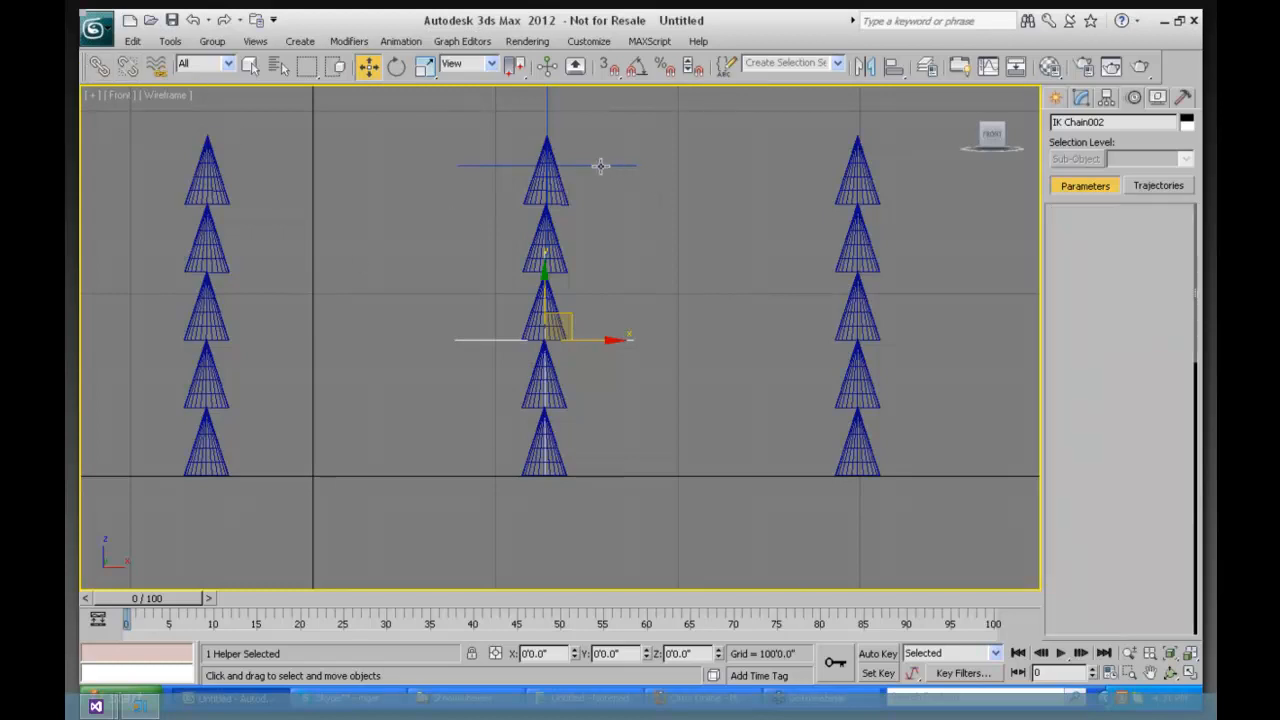
pyautogui.click(99, 66)
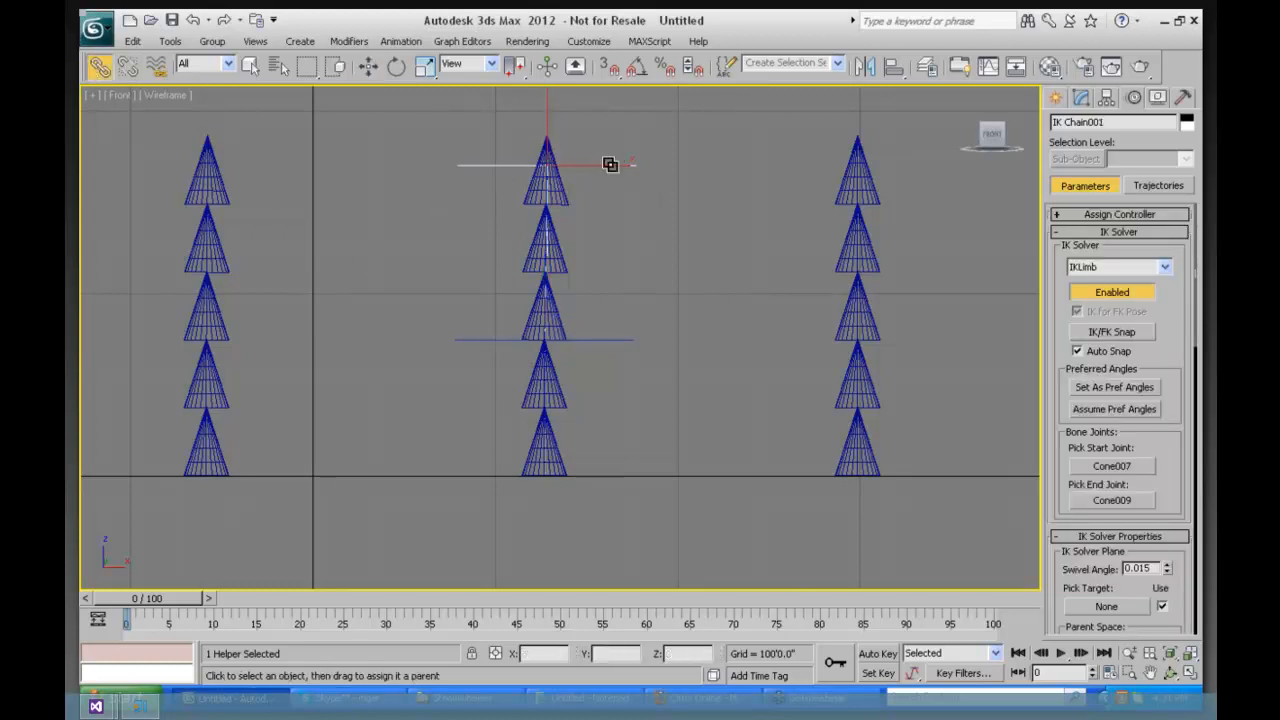
pyautogui.moveTo(666, 316); pyautogui.dragTo(604, 339)
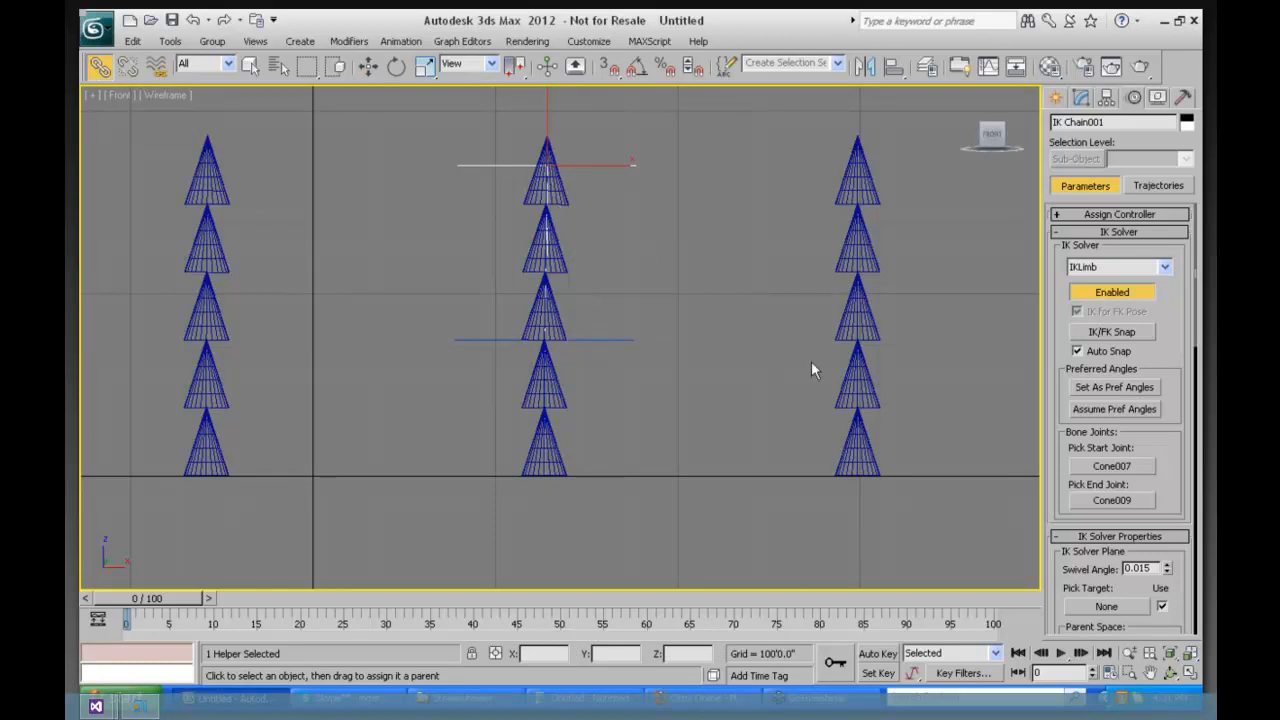
# Step: Test both IK goals by moving the lower one down and to the left, and the upper one to about X 127', Z 147'
pyautogui.click(369, 66)
pyautogui.click(596, 338)
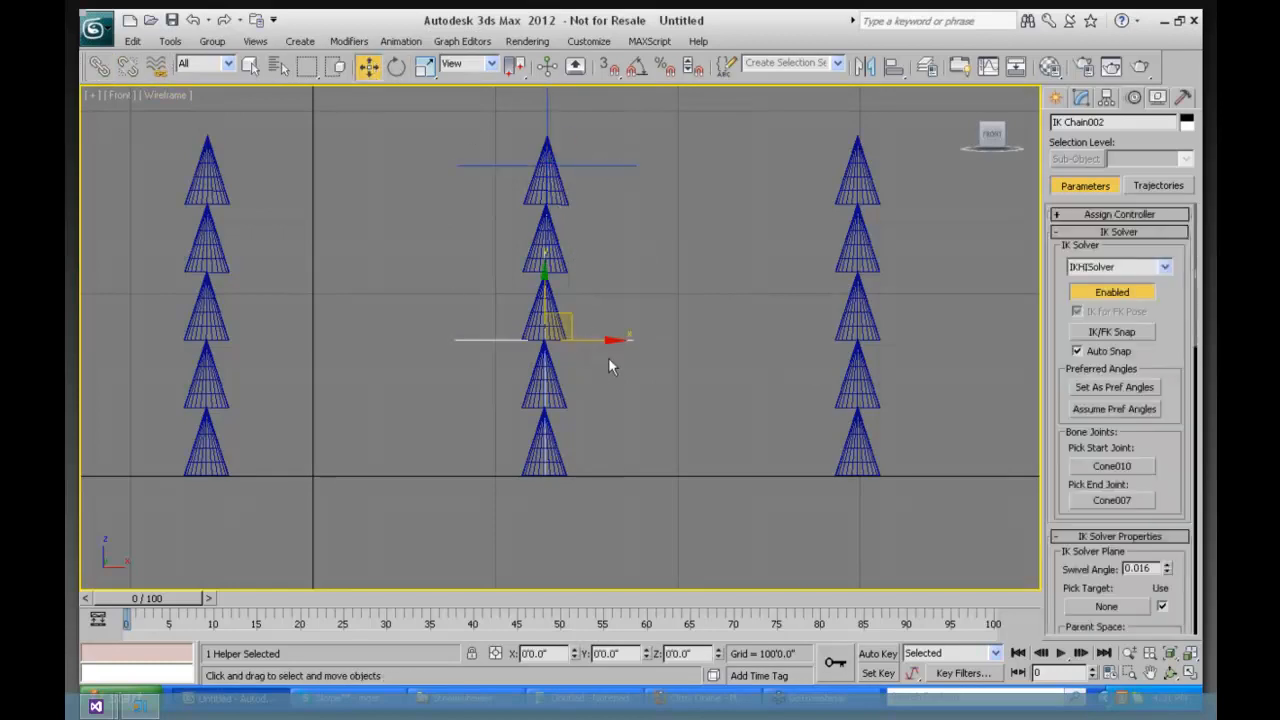
pyautogui.moveTo(569, 314); pyautogui.dragTo(416, 370)
pyautogui.click(427, 232)
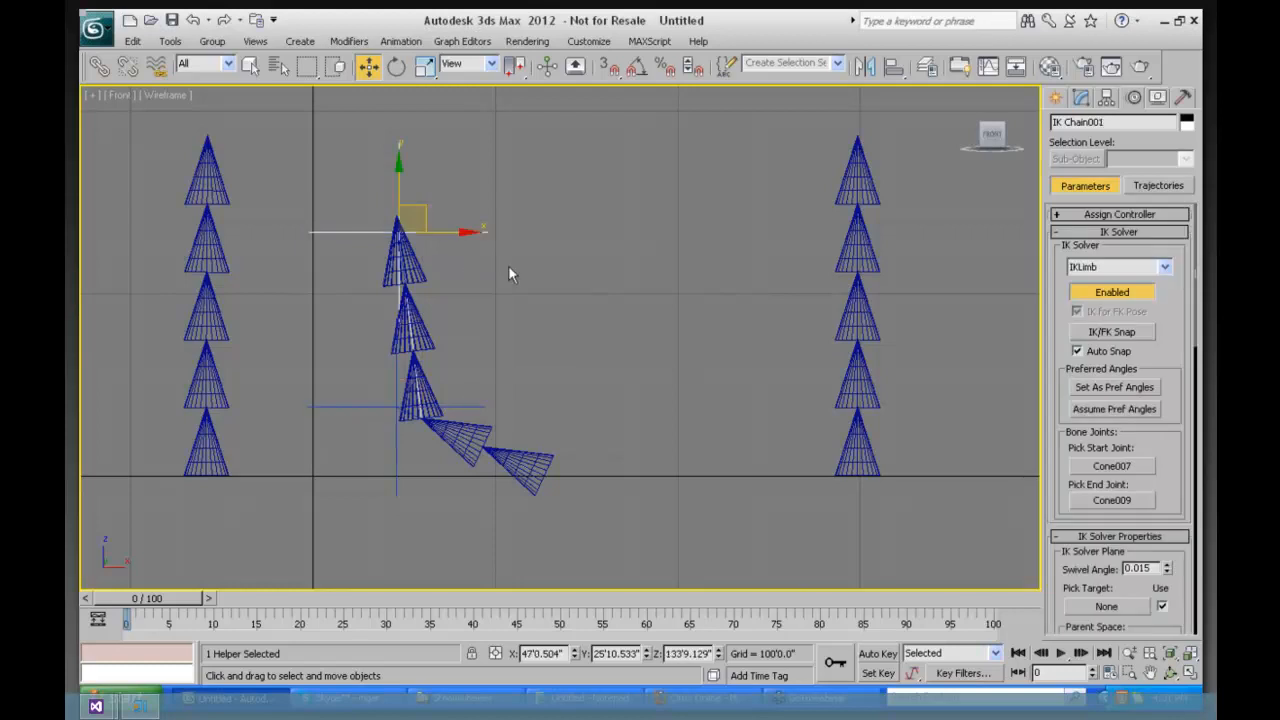
pyautogui.moveTo(424, 217); pyautogui.dragTo(576, 140)
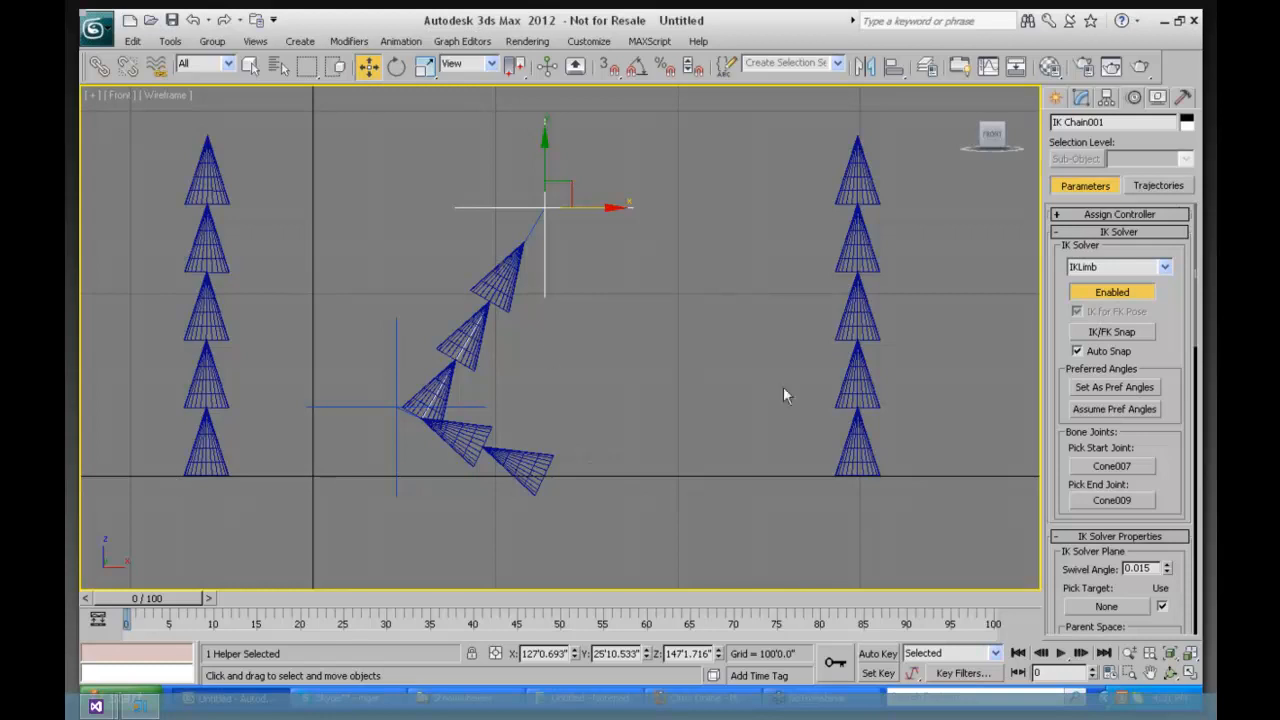
# Step: Draw a trial zigzag chain of bones between the middle and third cone chains, and undo it
pyautogui.click(1055, 97)
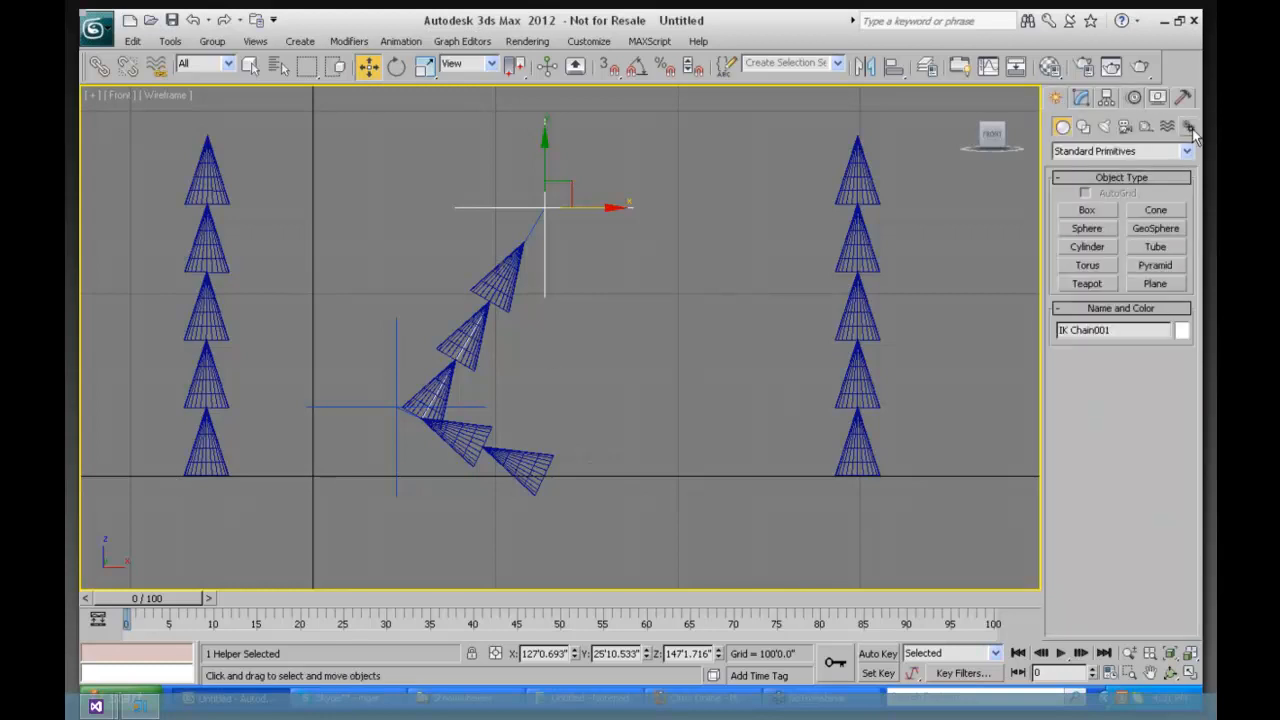
pyautogui.click(1189, 127)
pyautogui.click(1089, 210)
pyautogui.click(700, 467)
pyautogui.click(730, 379)
pyautogui.click(660, 285)
pyautogui.click(719, 183)
pyautogui.rightClick(719, 183)
pyautogui.hotkey('ctrl', 'z')
pyautogui.hotkey('ctrl', 'z')
pyautogui.hotkey('ctrl', 'z')
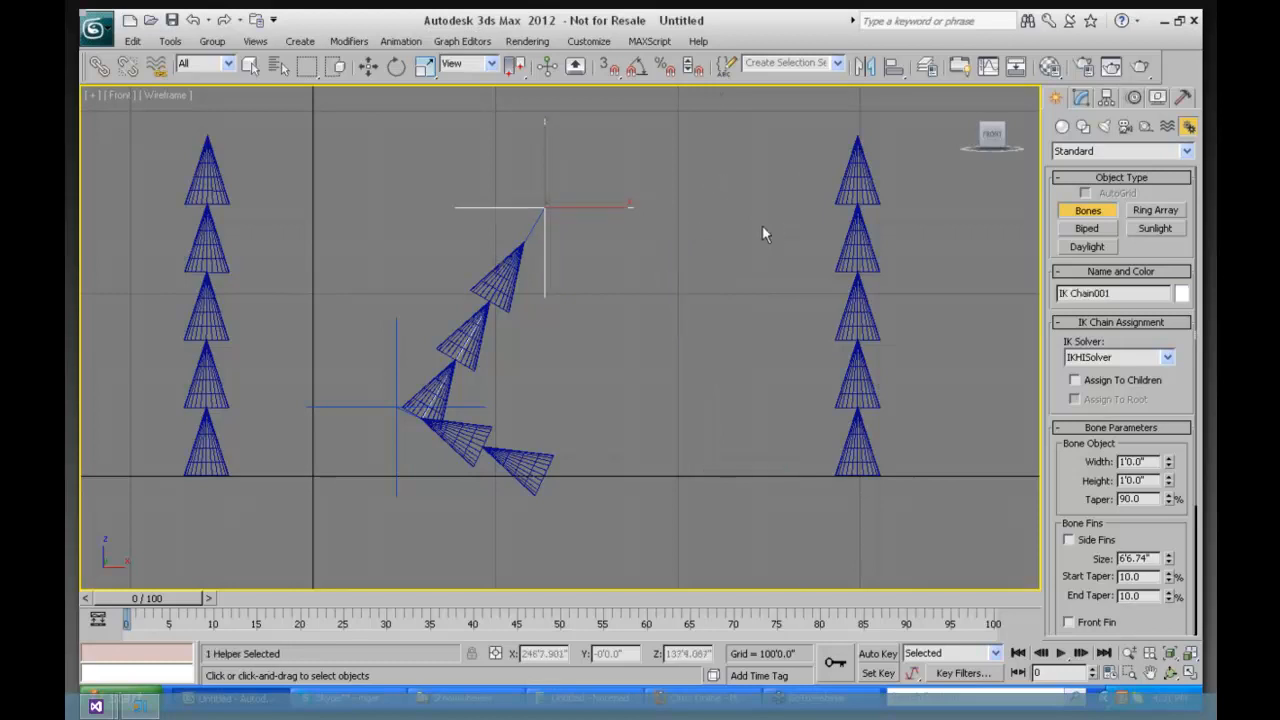
# Step: Enable Assign To Children for the HI Solver on new bones, set bone width and height to 3', and try drawing a bone
pyautogui.click(1075, 381)
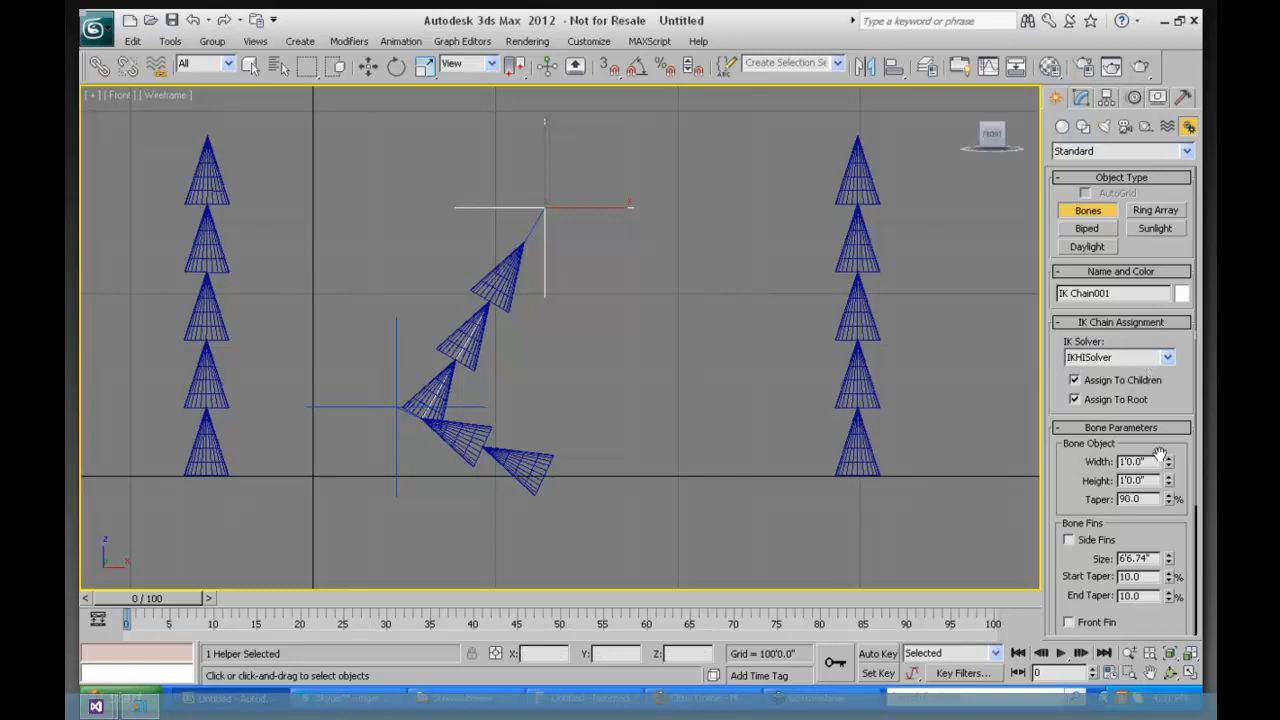
pyautogui.doubleClick(1116, 462)
pyautogui.write('3')
pyautogui.press('Tab')
pyautogui.write('3')
pyautogui.press('Tab')
pyautogui.click(687, 474)
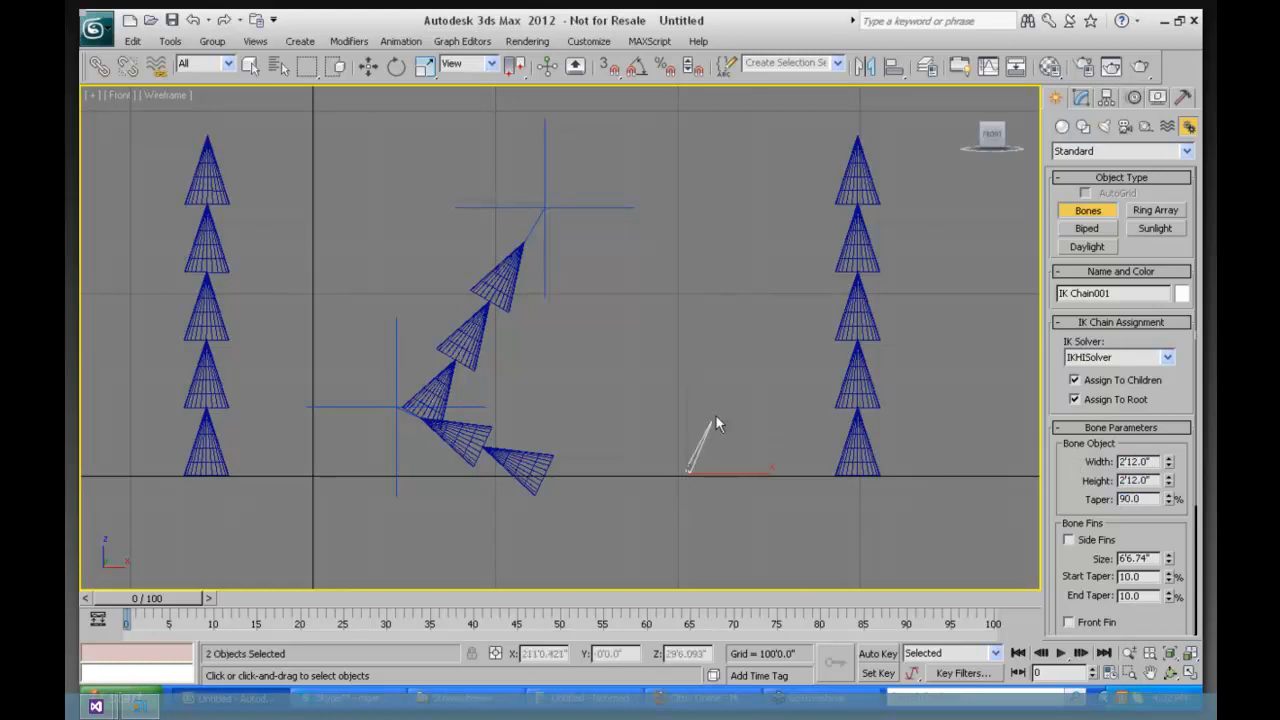
pyautogui.rightClick(724, 391)
# Step: Set the width and height of new bones to 11'
pyautogui.doubleClick(1154, 461)
pyautogui.write('11')
pyautogui.press('Tab')
pyautogui.write('11')
pyautogui.press('Tab')
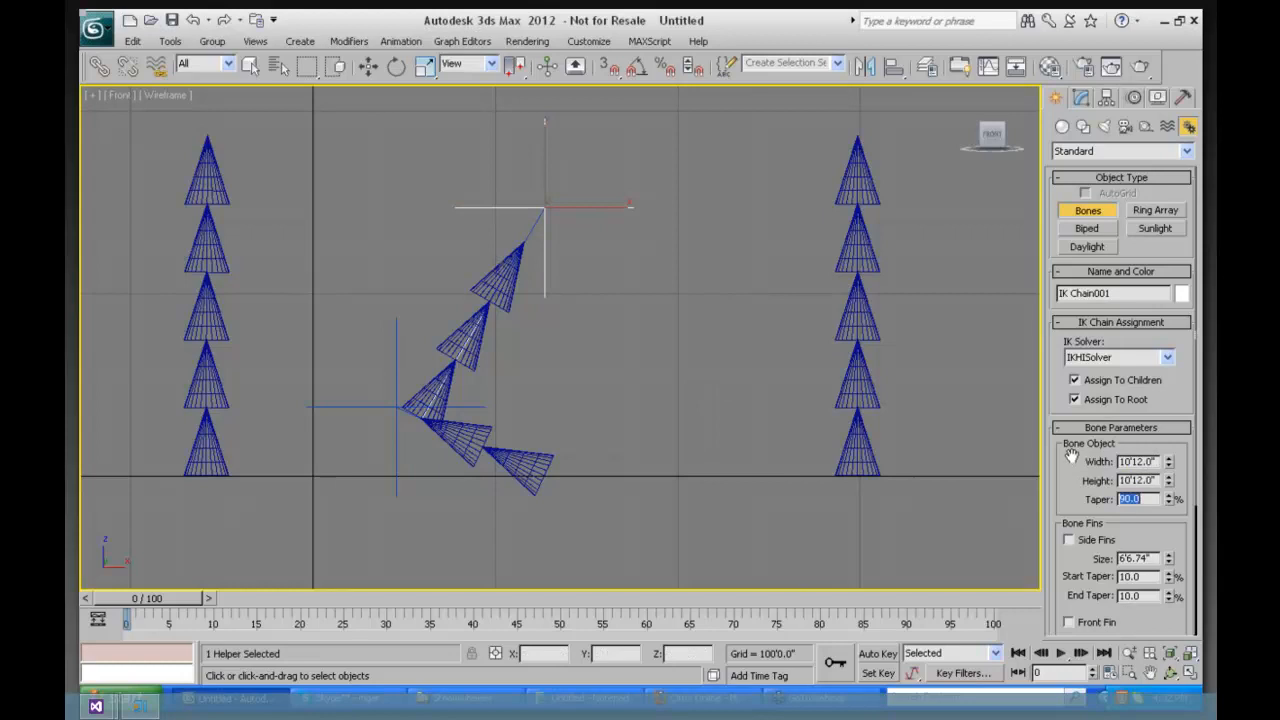
# Step: Draw an upward zigzag chain of four bones between the middle and third cone chains, starting near the ground line
pyautogui.click(688, 466)
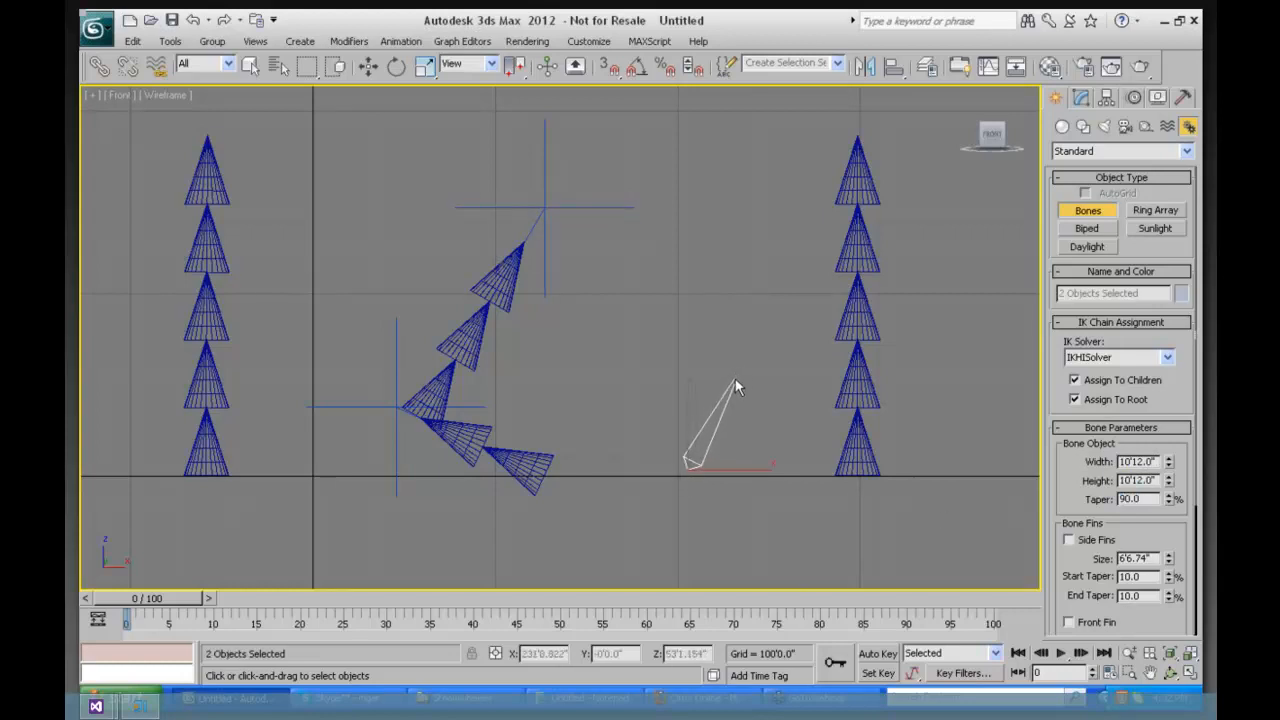
pyautogui.click(736, 360)
pyautogui.click(670, 270)
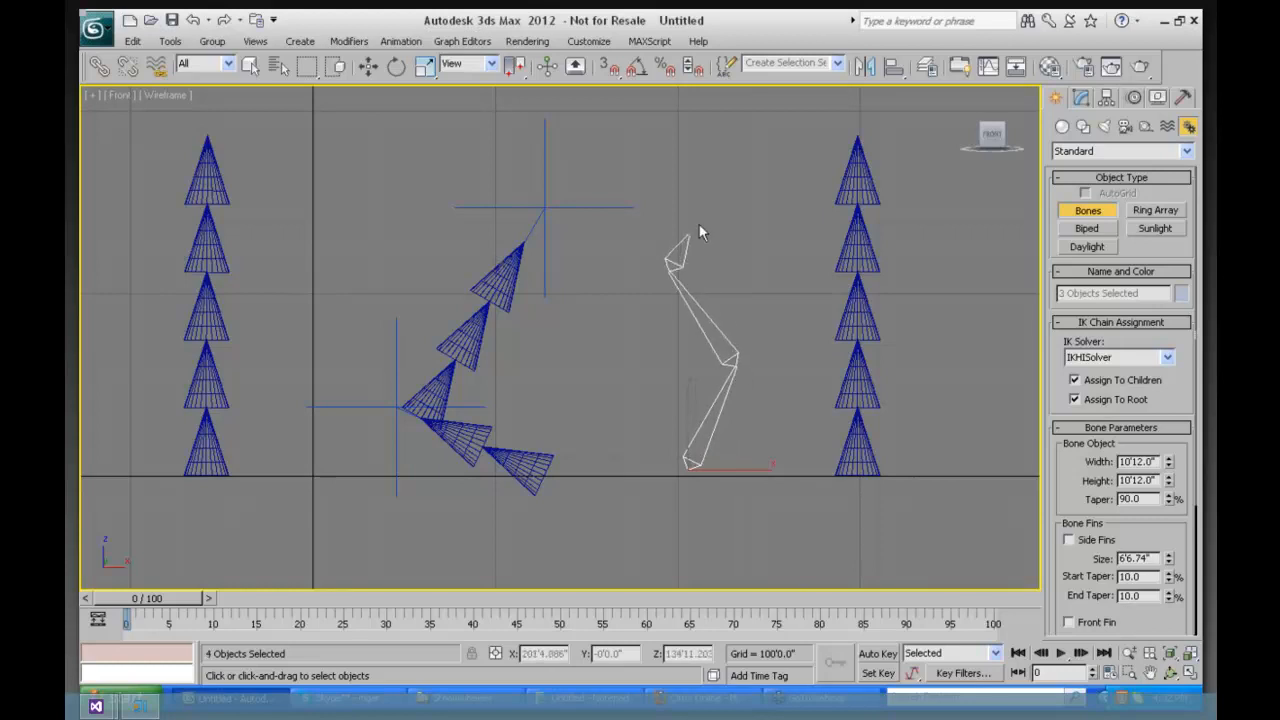
pyautogui.click(731, 180)
pyautogui.click(672, 134)
pyautogui.rightClick(672, 132)
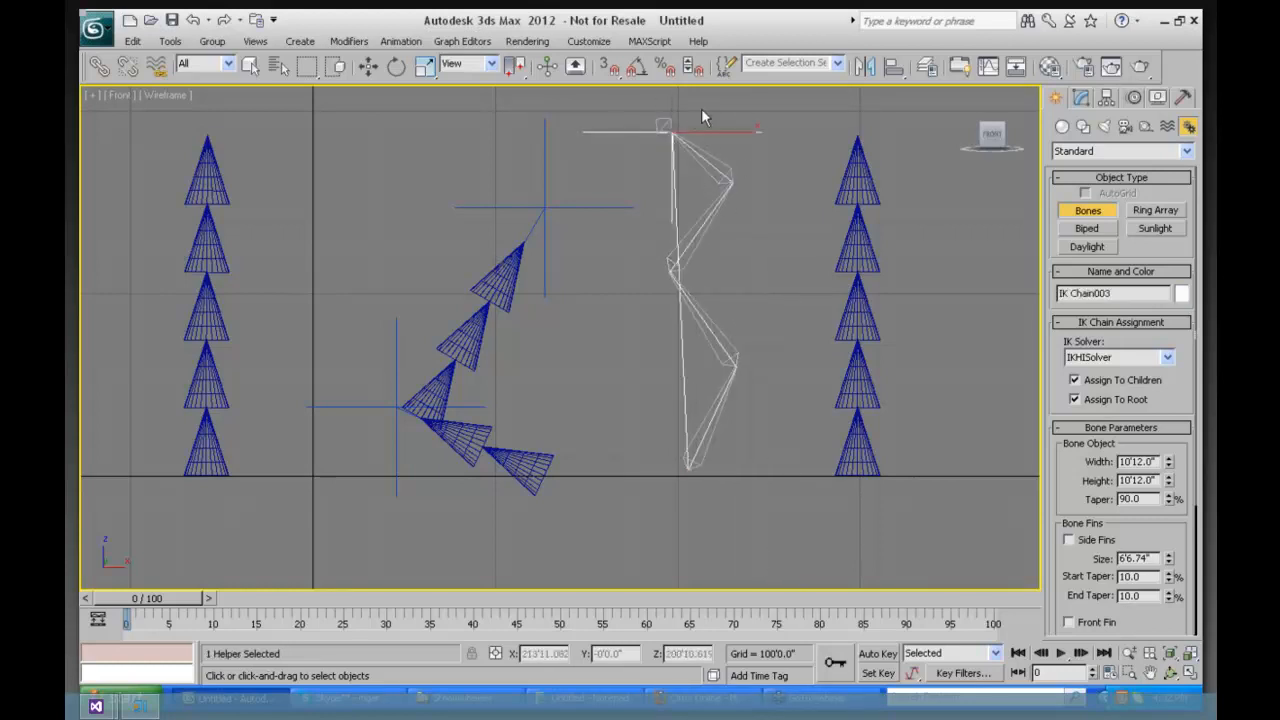
# Step: Move the bone chain's IK goal to about X 209', Z 134' in the Front view, and deselect it
pyautogui.press('w')
pyautogui.moveTo(689, 121); pyautogui.dragTo(690, 199)
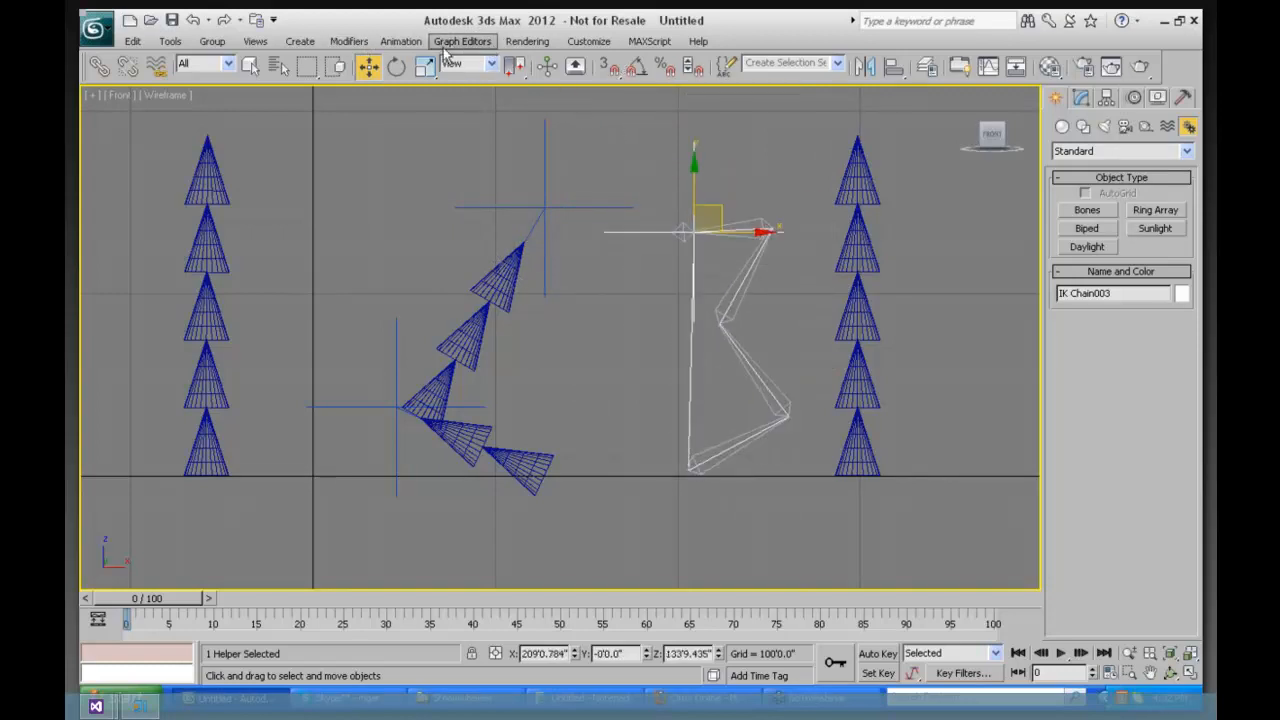
pyautogui.click(402, 41)
pyautogui.moveTo(430, 102)
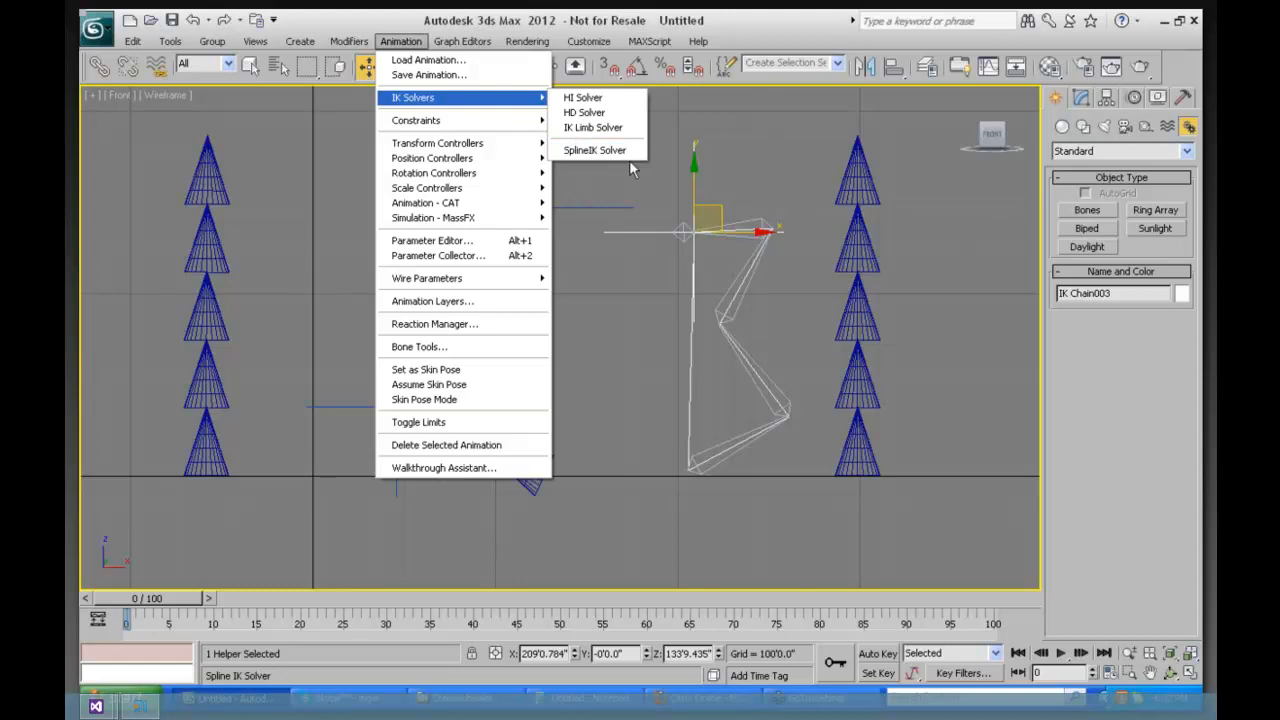
pyautogui.click(942, 236)
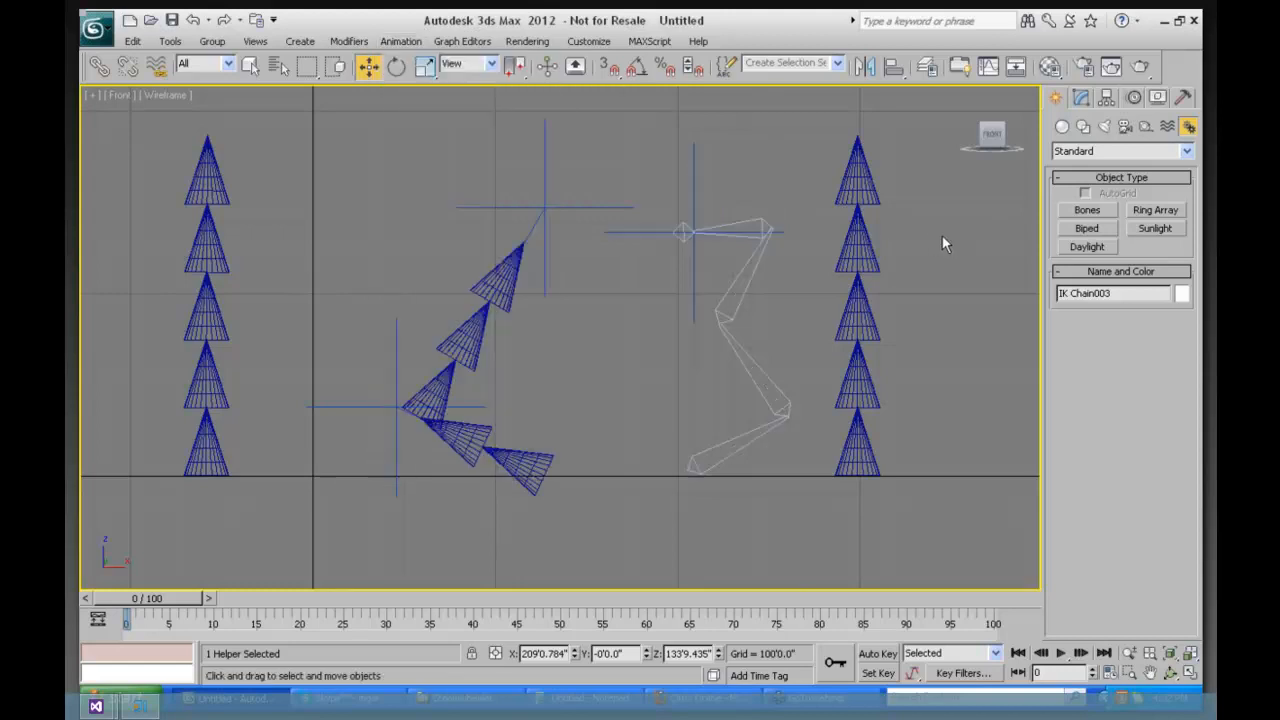
# Step: Start the Line spline tool for drawing a new shape
pyautogui.click(1083, 126)
pyautogui.click(1090, 224)
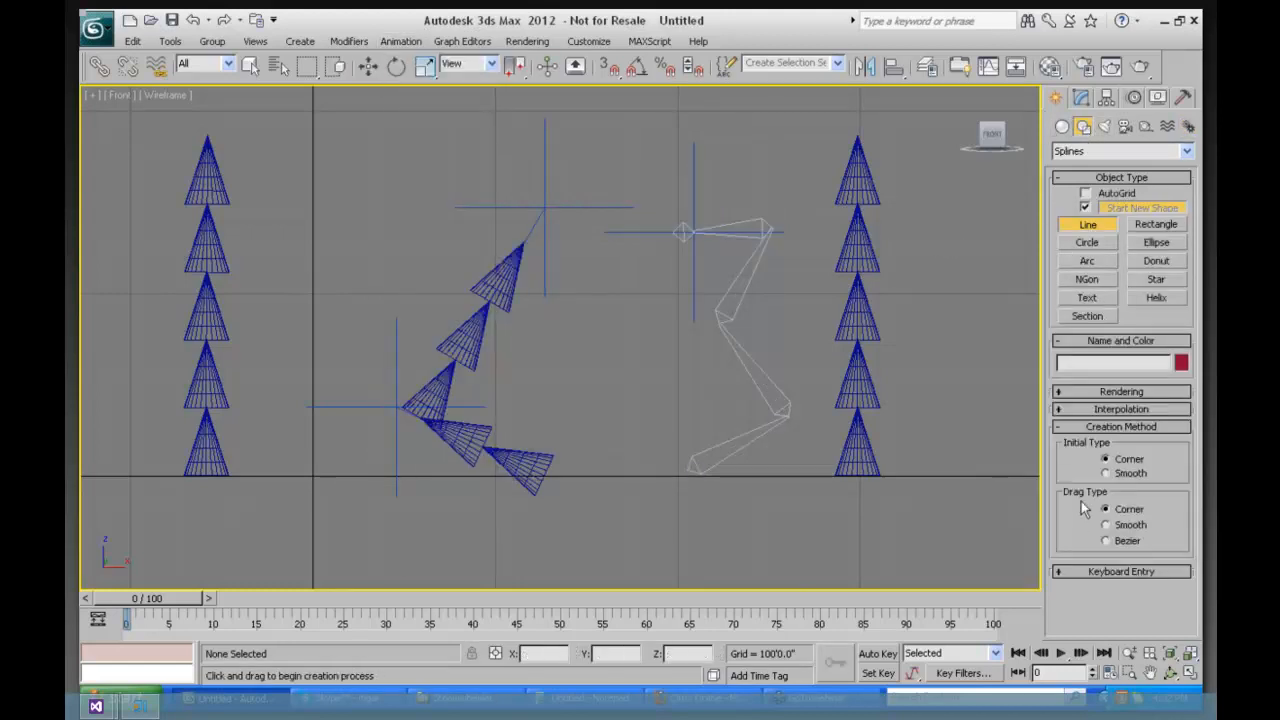
# Step: Draw an S-shaped line of four vertices over the far-right cone chain, with both initial and drag types set to Smooth
pyautogui.click(1106, 473)
pyautogui.click(1106, 524)
pyautogui.click(818, 480)
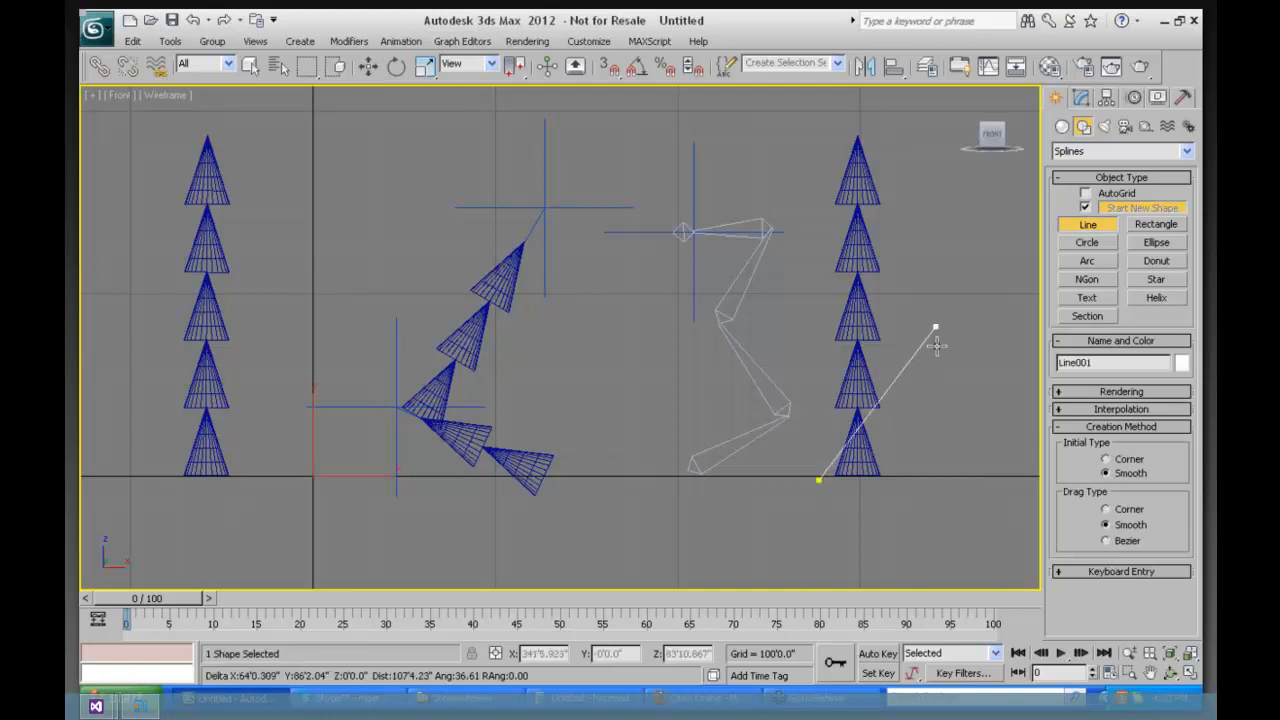
pyautogui.click(931, 354)
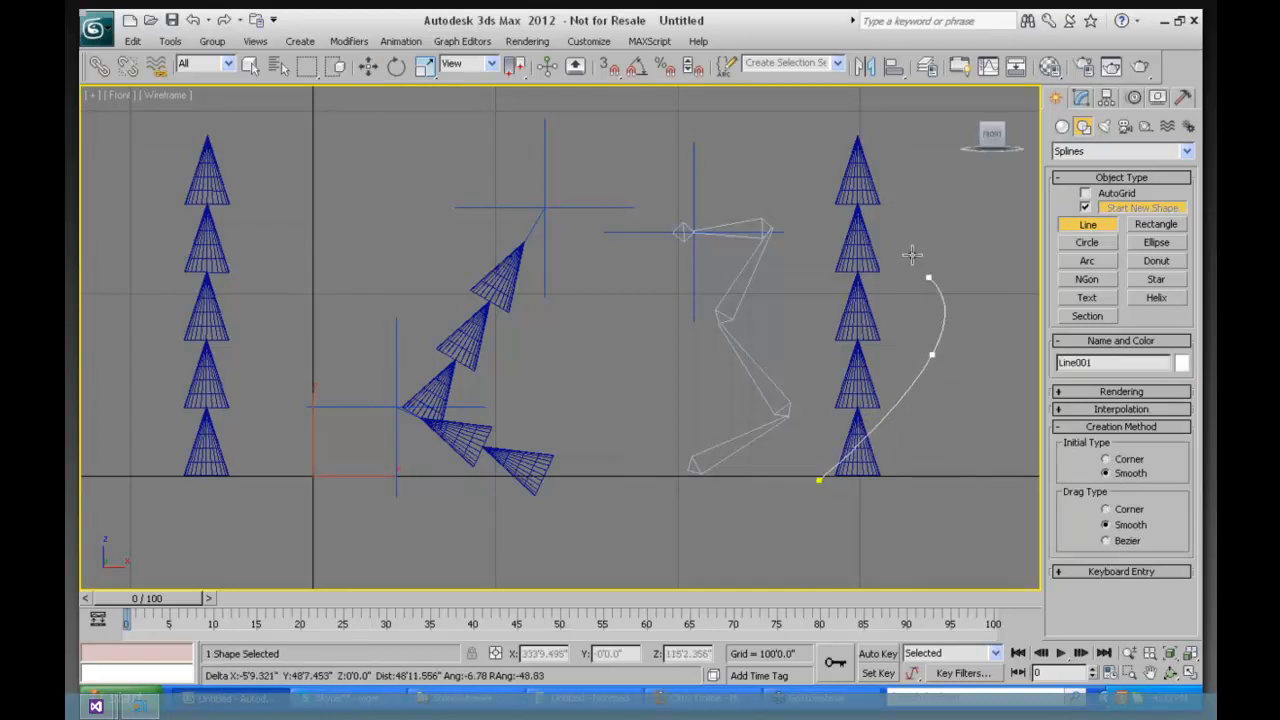
pyautogui.click(811, 238)
pyautogui.click(850, 118)
pyautogui.rightClick(850, 118)
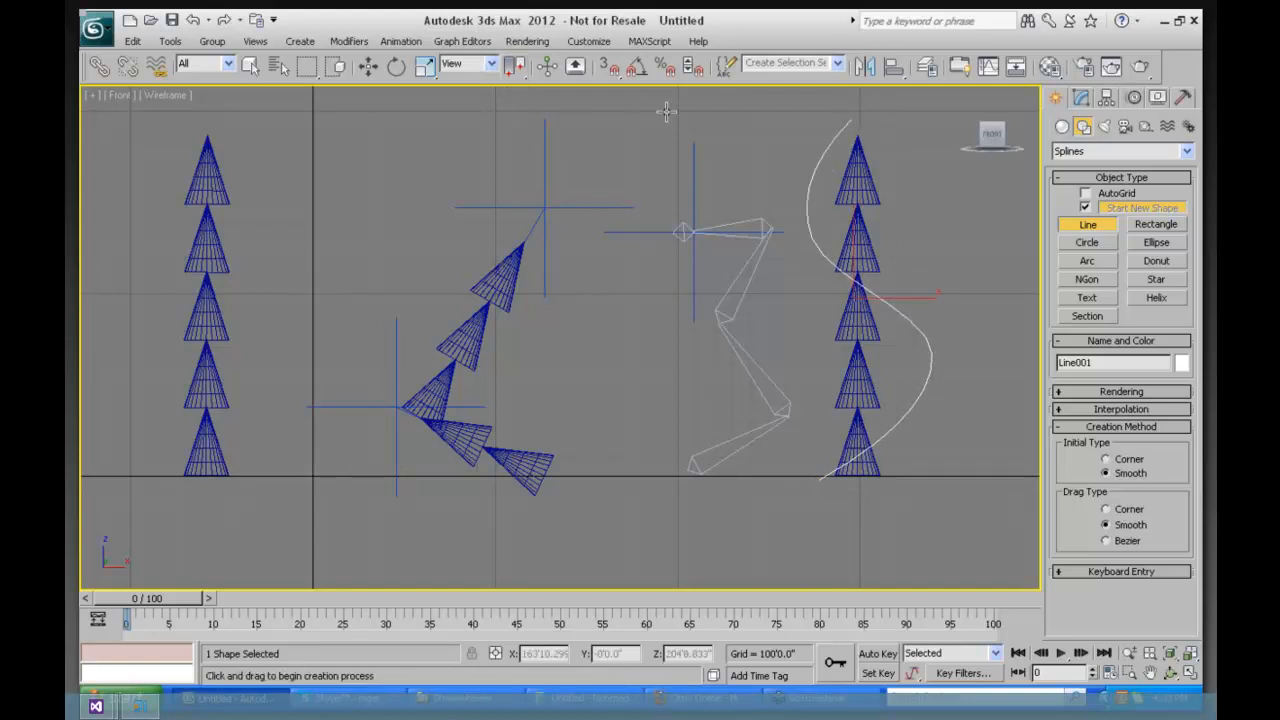
pyautogui.press('w')
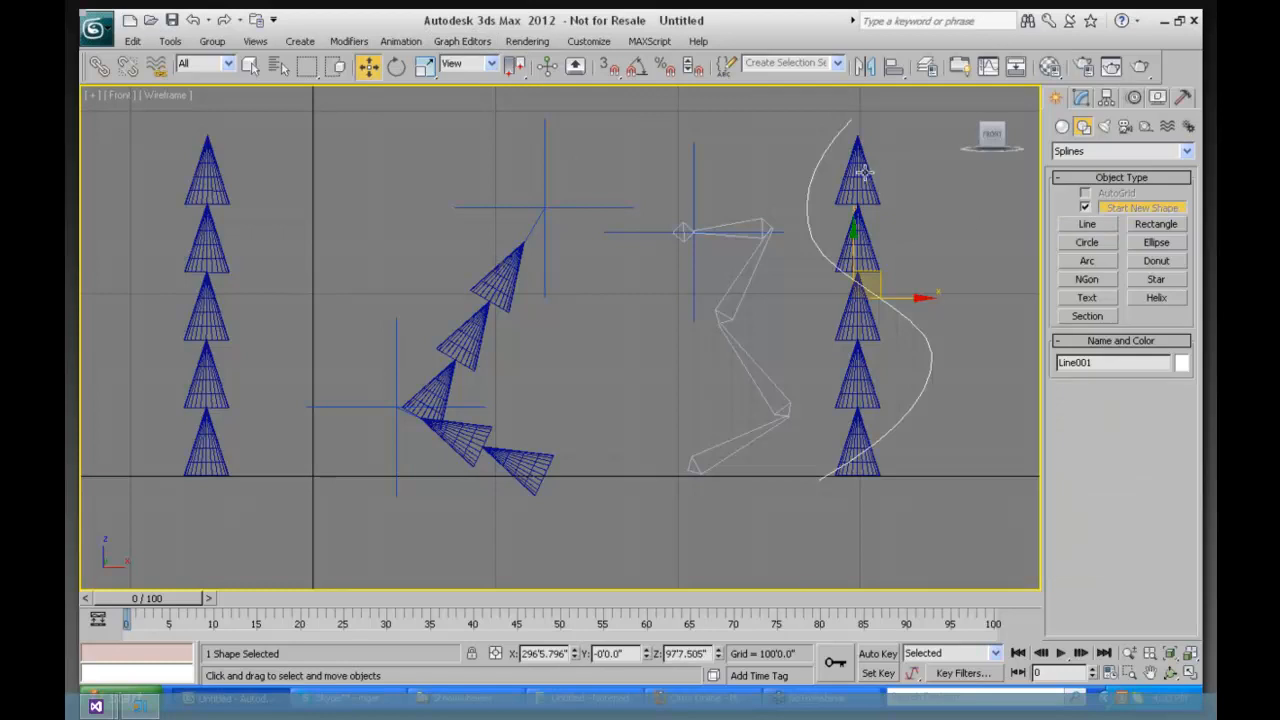
pyautogui.click(868, 168)
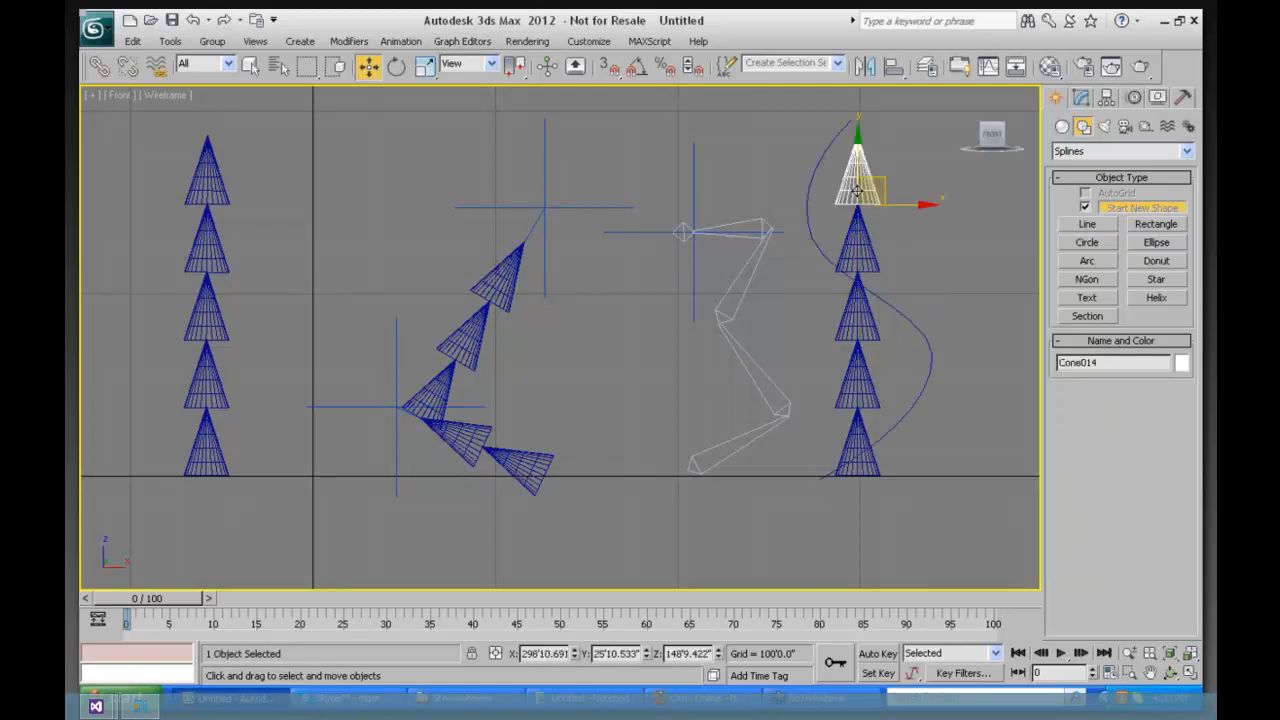
pyautogui.keyDown('ctrl'); pyautogui.click(866, 248); pyautogui.keyUp('ctrl')
pyautogui.keyDown('ctrl'); pyautogui.click(856, 318); pyautogui.keyUp('ctrl')
pyautogui.keyDown('ctrl'); pyautogui.click(856, 380); pyautogui.keyUp('ctrl')
pyautogui.keyDown('ctrl'); pyautogui.click(852, 440); pyautogui.keyUp('ctrl')
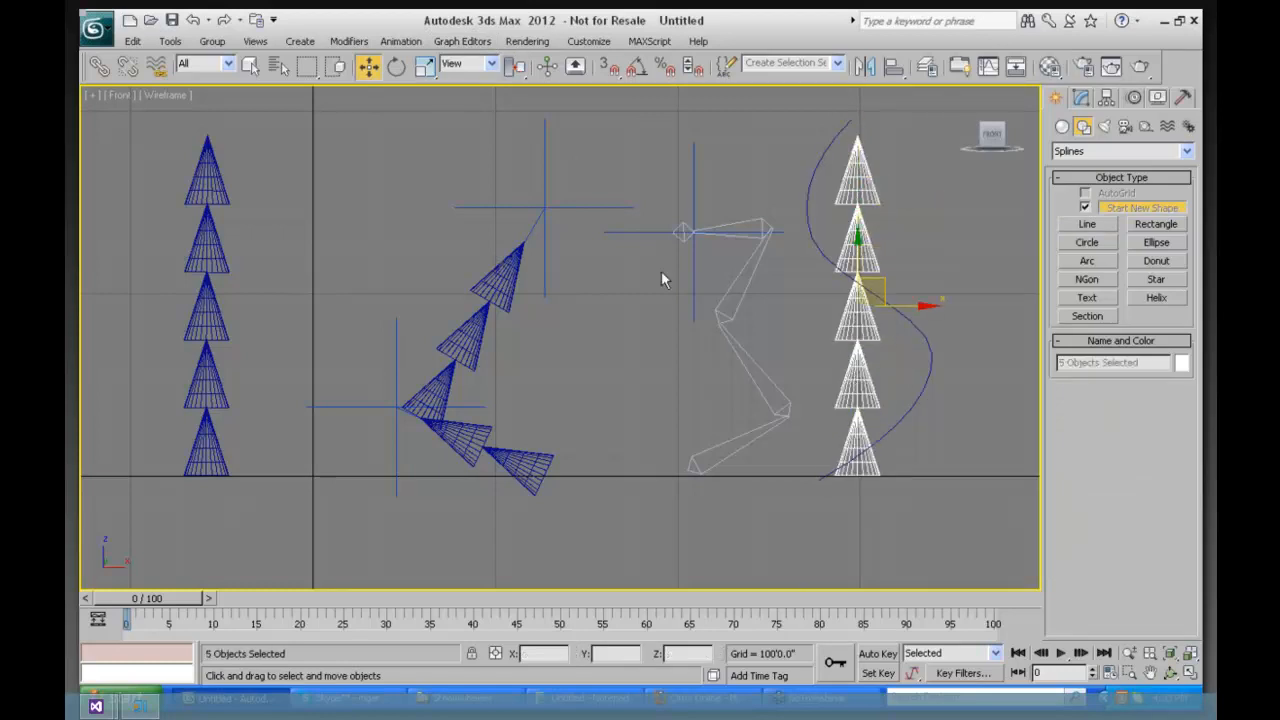
pyautogui.click(400, 41)
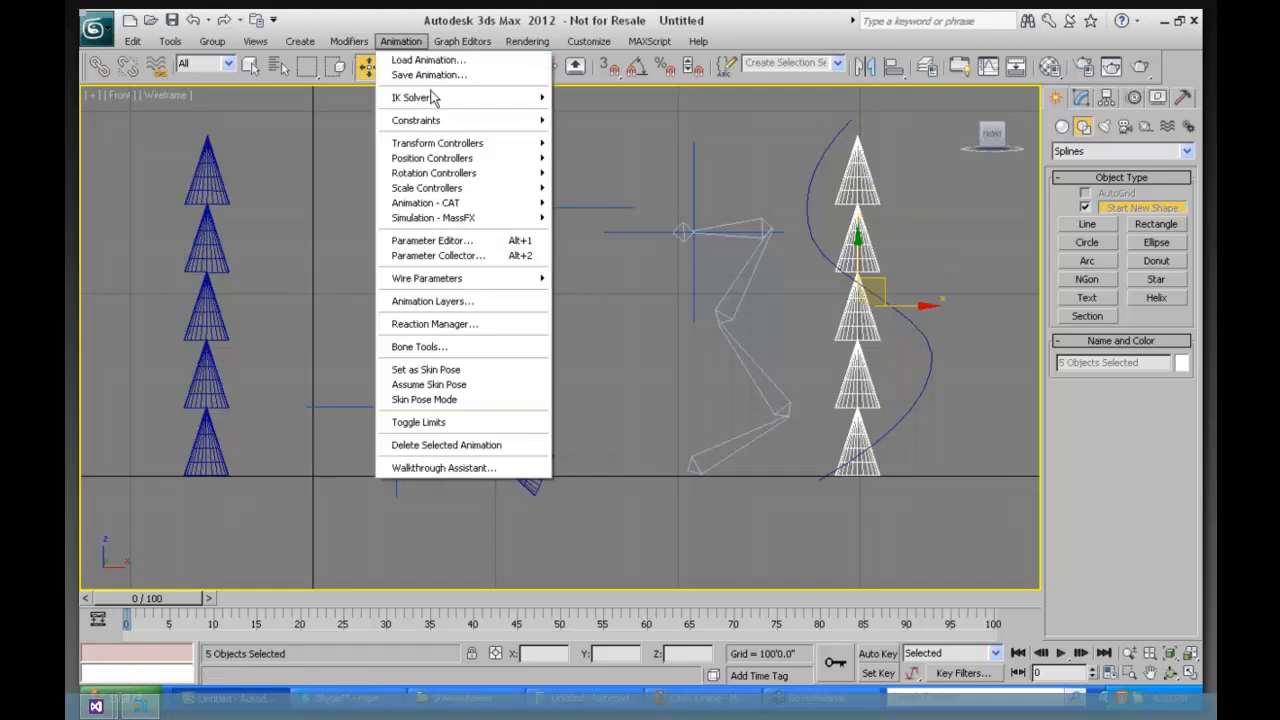
pyautogui.click(755, 204)
pyautogui.click(857, 178)
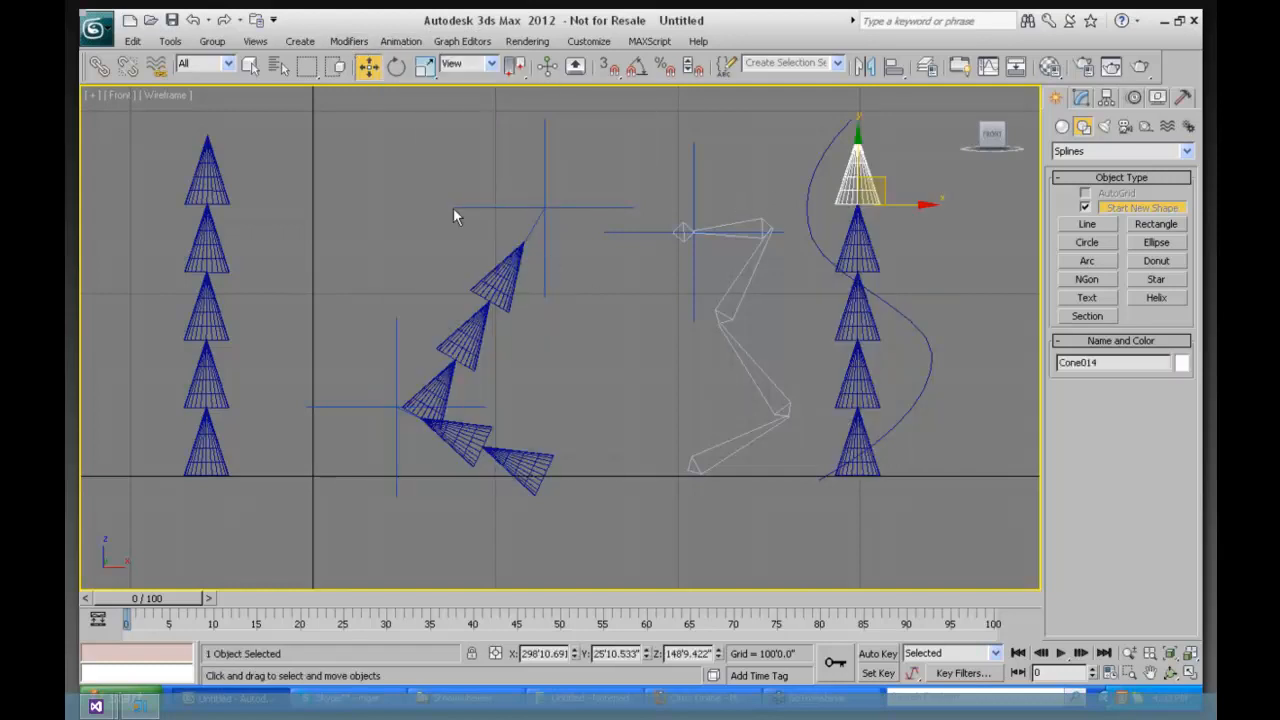
pyautogui.click(392, 44)
pyautogui.moveTo(520, 97)
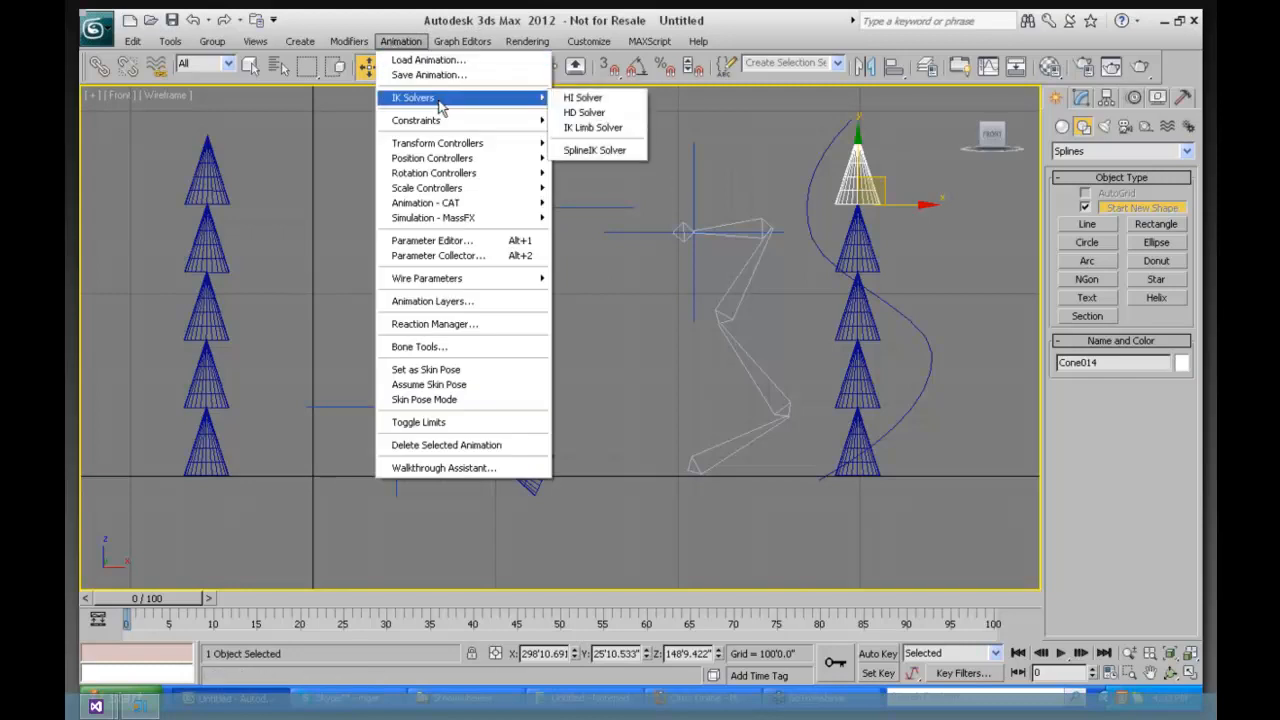
pyautogui.click(593, 150)
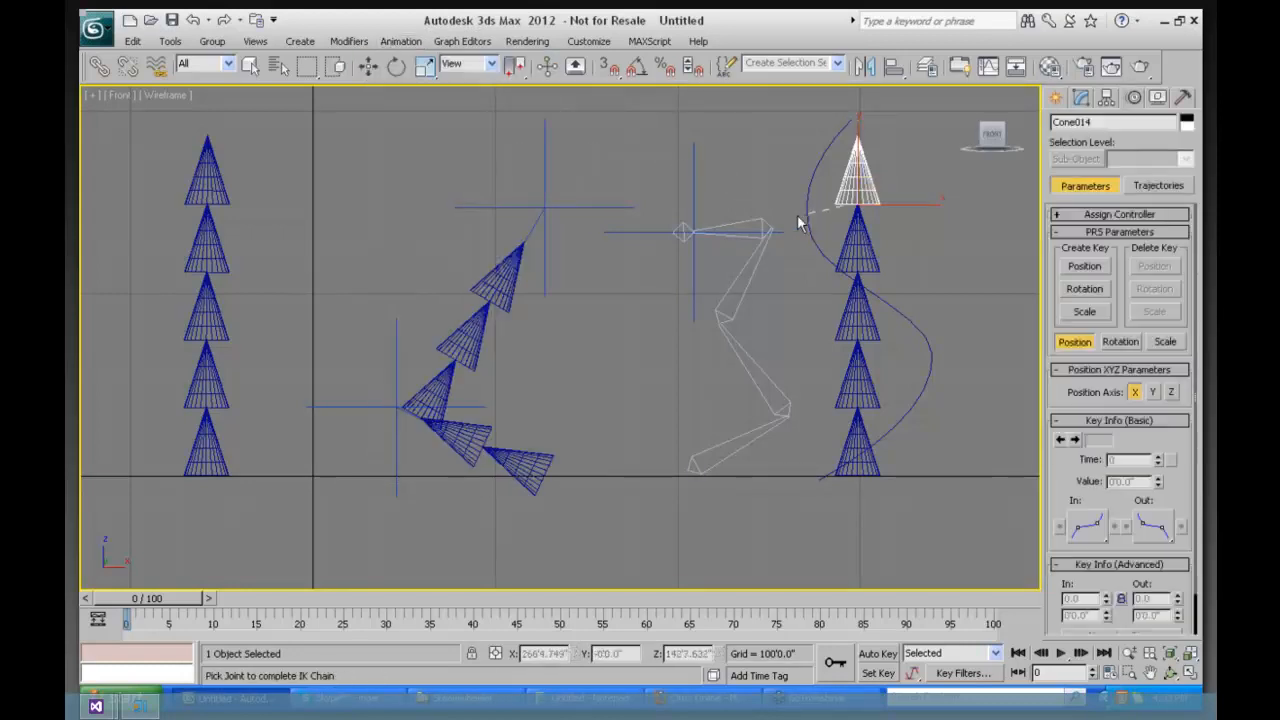
pyautogui.click(758, 168)
pyautogui.click(640, 405)
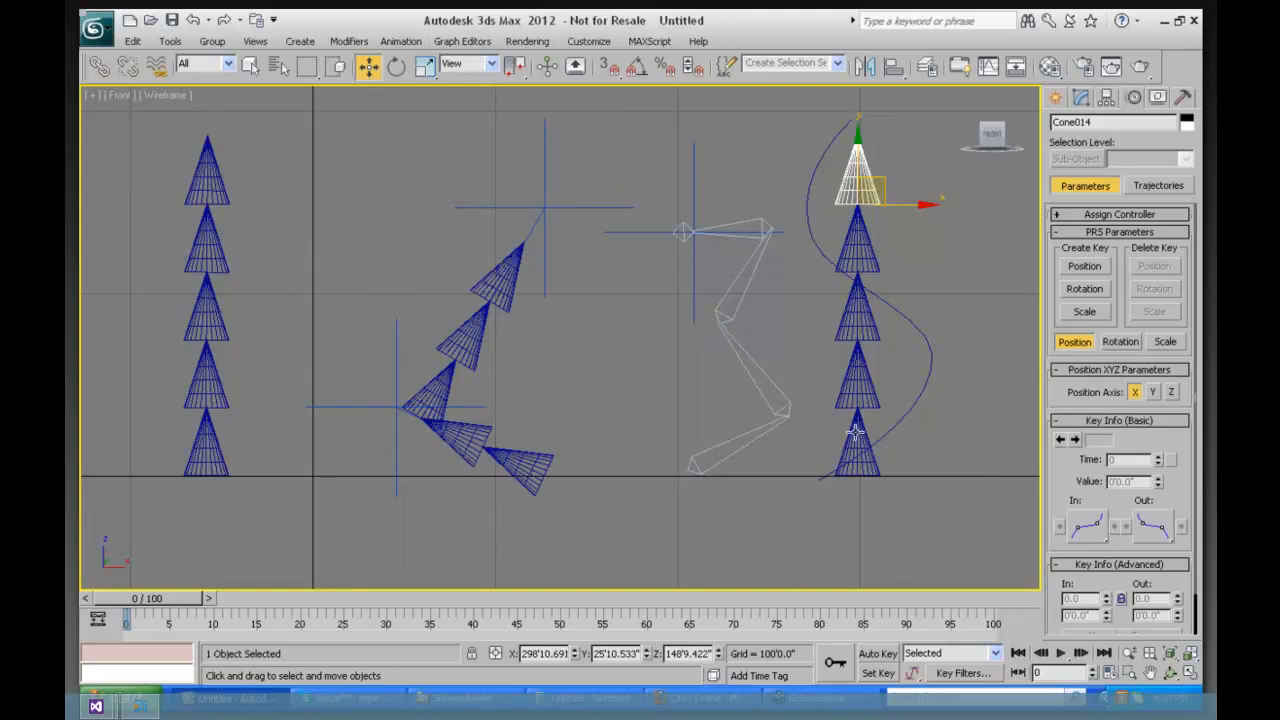
# Step: Shift the cone chain by the S-shaped line about 2' in negative X by moving its bottom cone, and select its top cone
pyautogui.click(858, 442)
pyautogui.moveTo(906, 477); pyautogui.dragTo(901, 477)
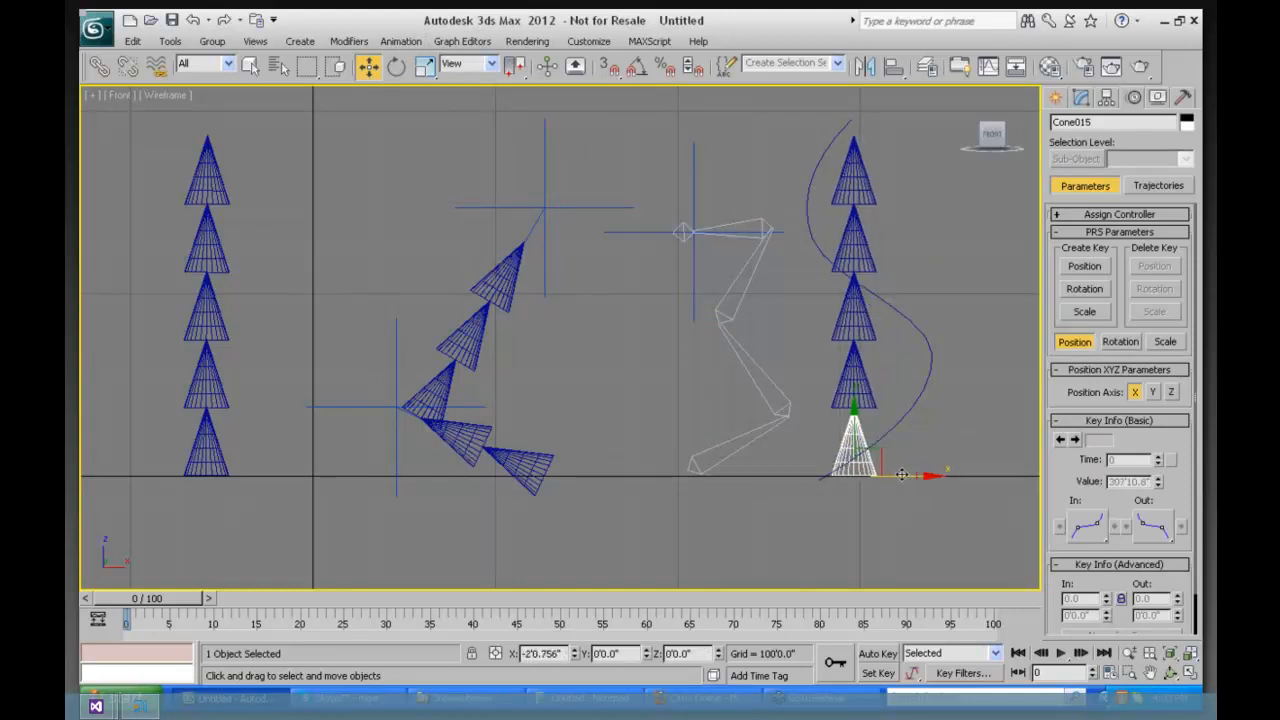
pyautogui.click(852, 180)
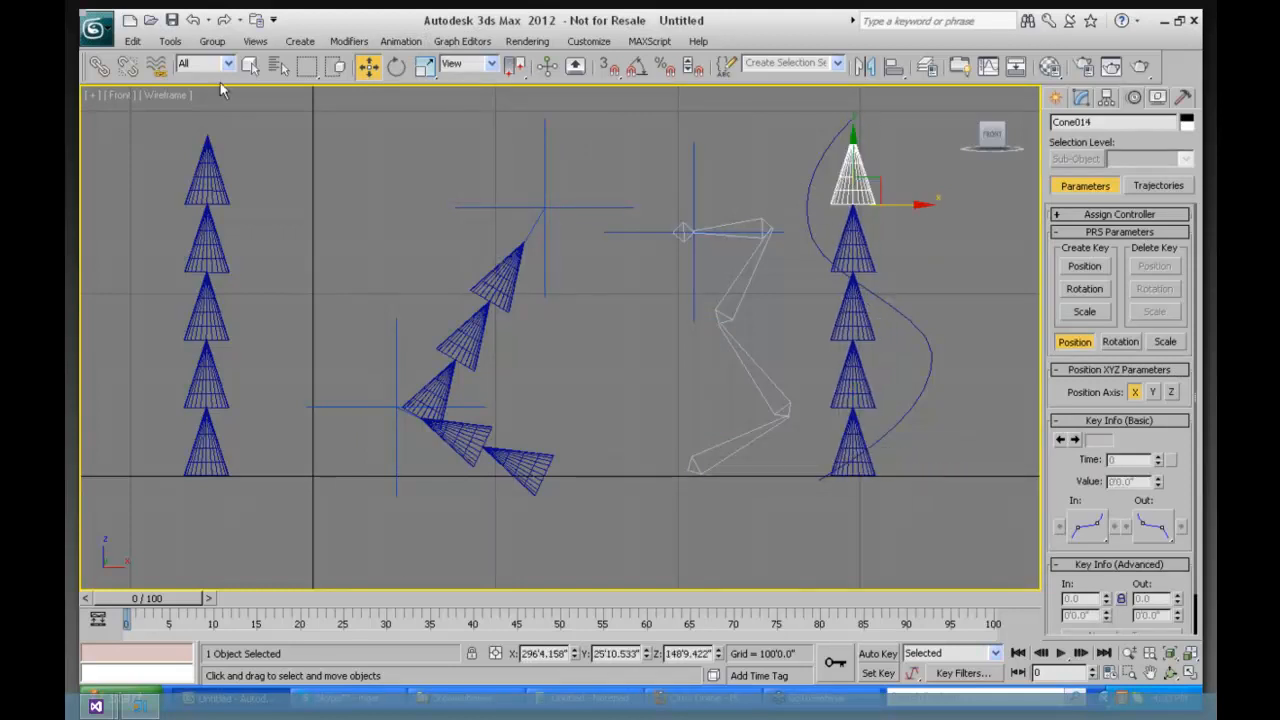
# Step: Try a SplineIK solver from the top cone to the second cone along the S-shaped line, and undo it
pyautogui.click(401, 42)
pyautogui.moveTo(440, 108)
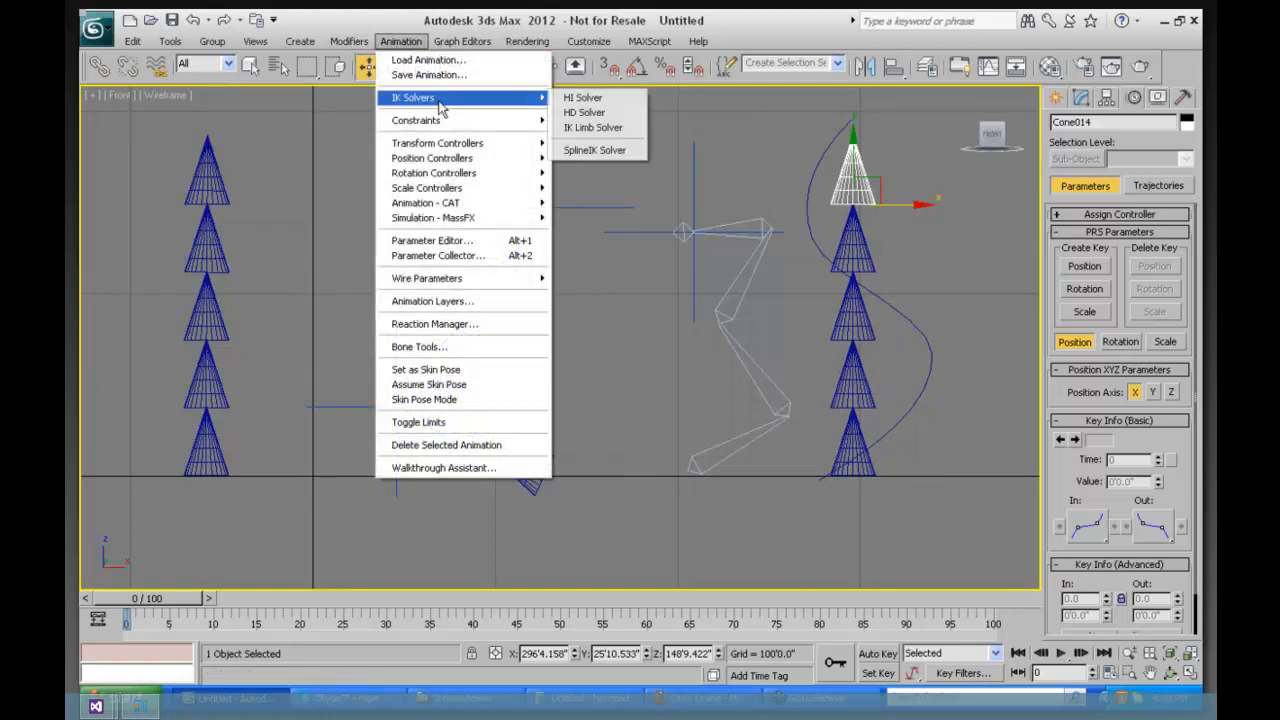
pyautogui.click(594, 151)
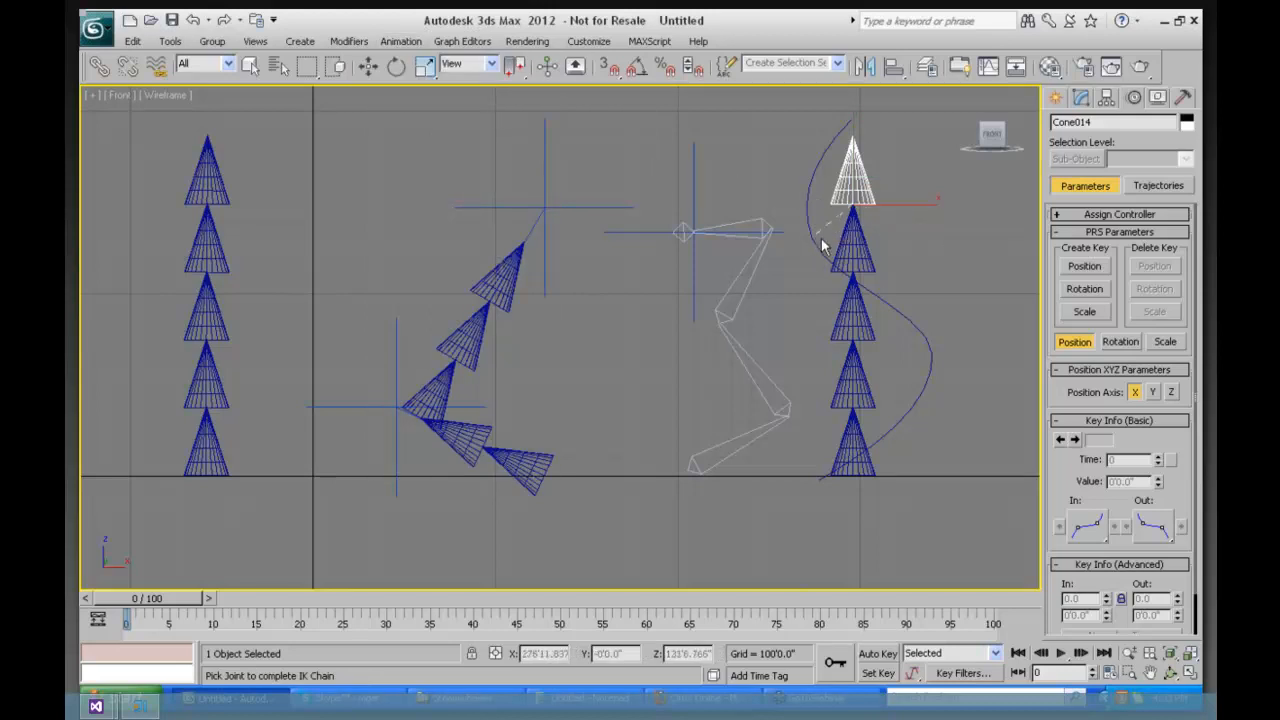
pyautogui.click(853, 258)
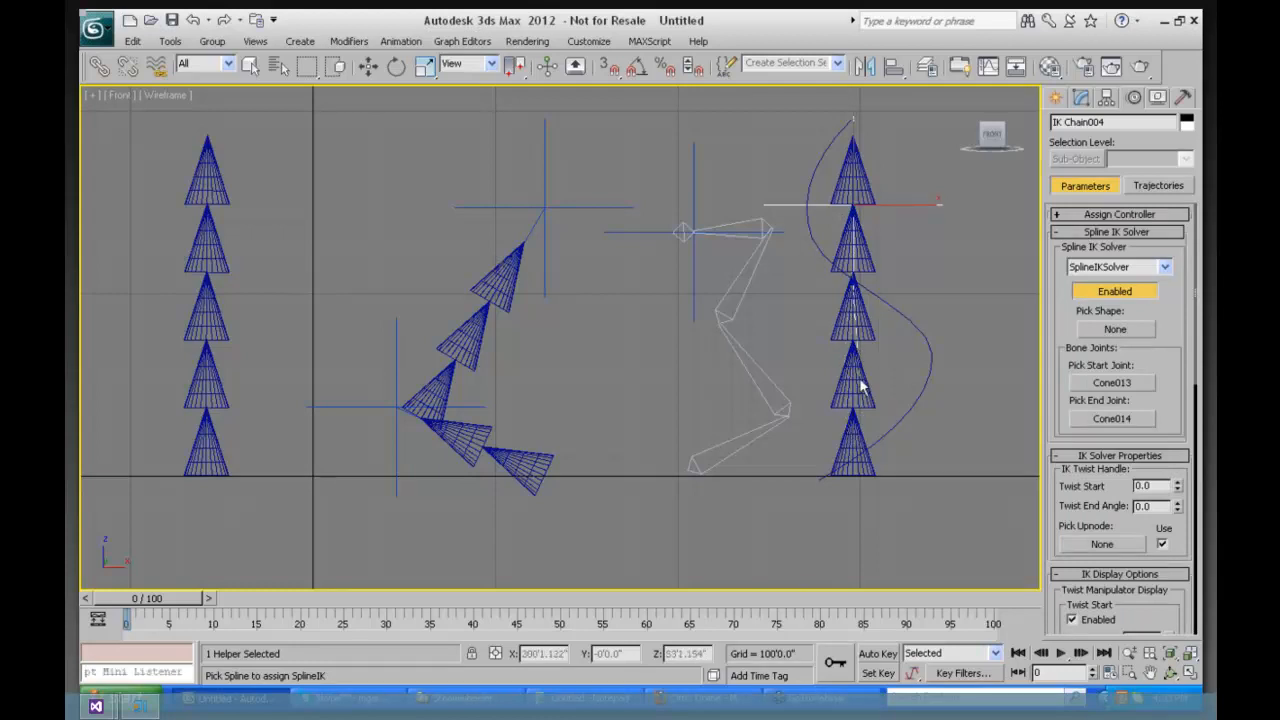
pyautogui.press('w')
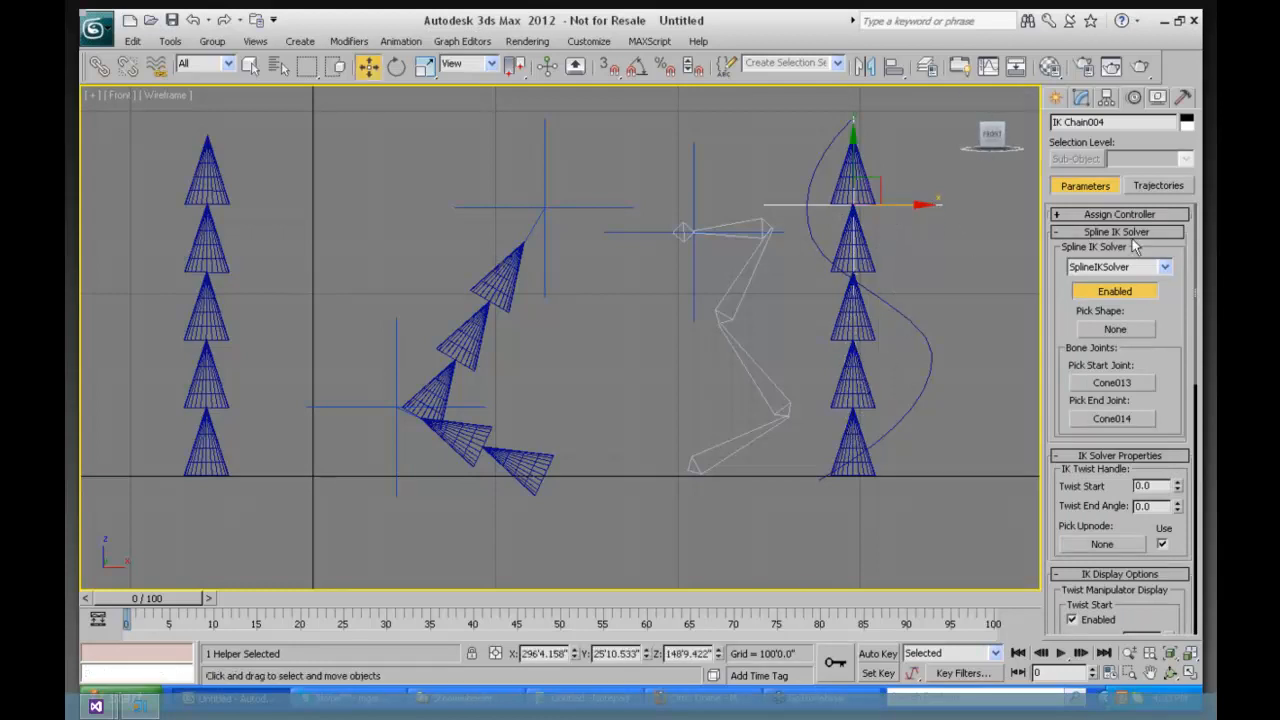
pyautogui.click(1104, 331)
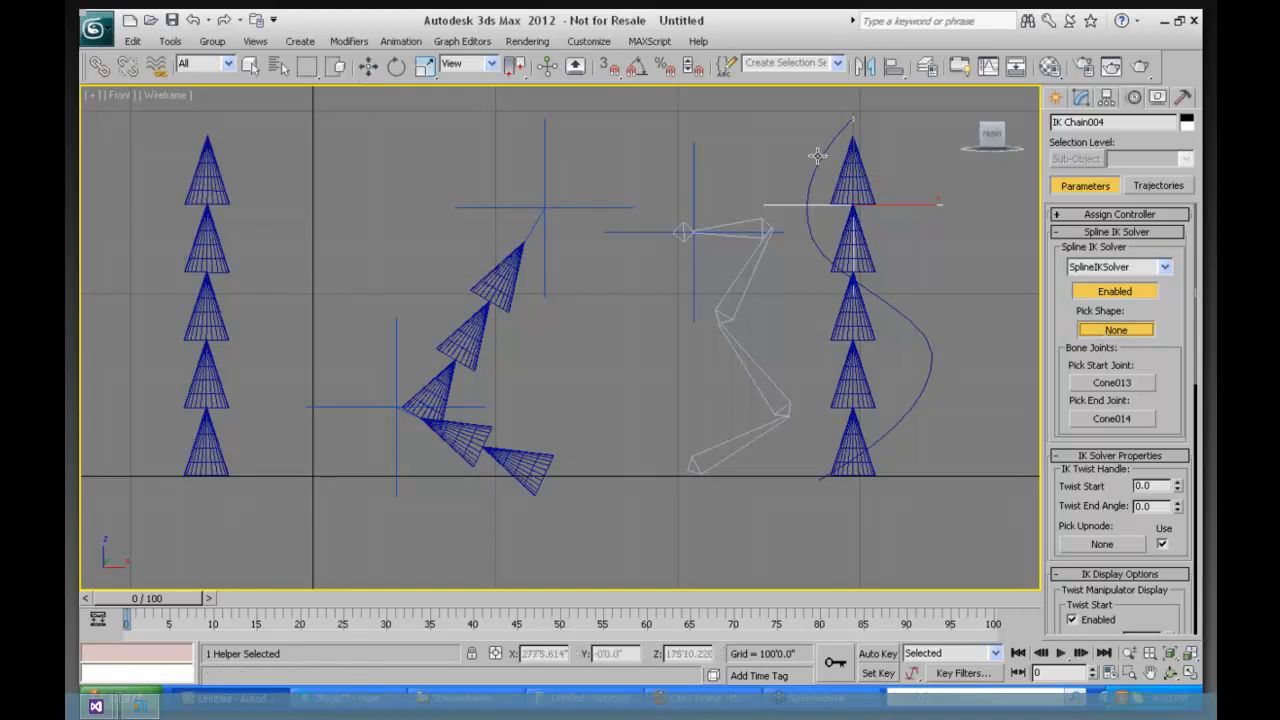
pyautogui.click(818, 162)
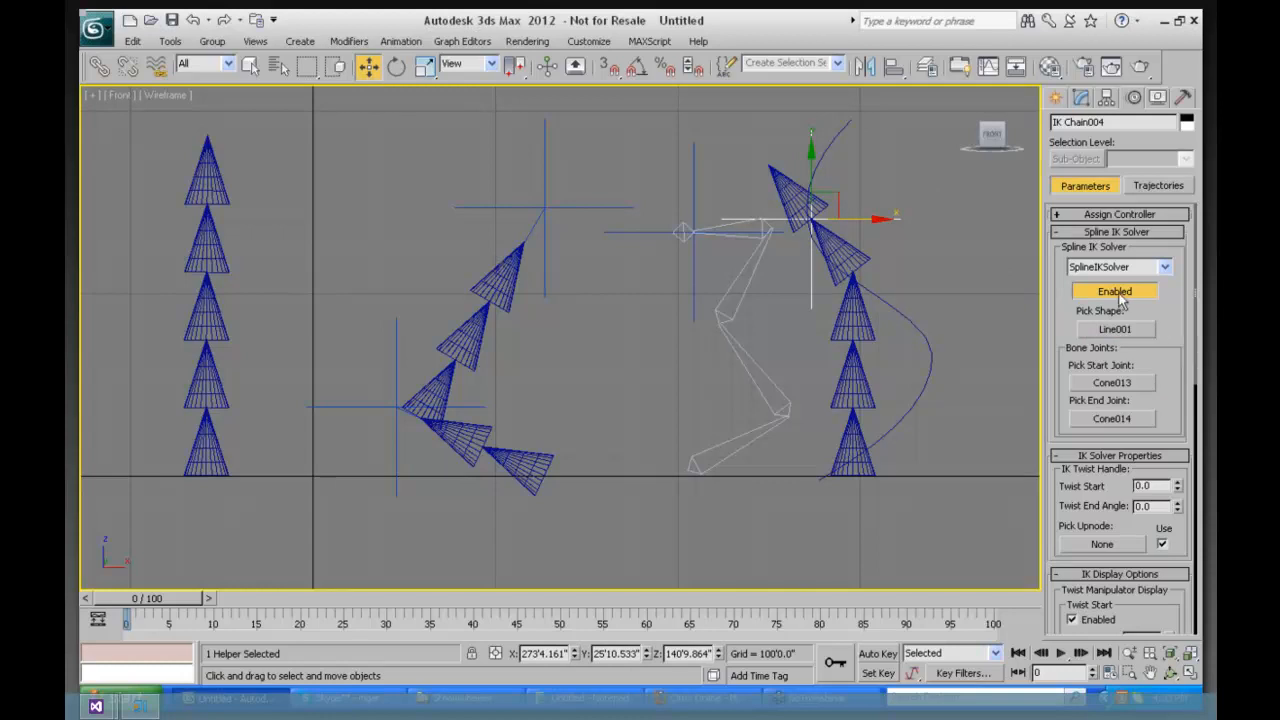
pyautogui.hotkey('ctrl', 'z')
pyautogui.hotkey('ctrl', 'z')
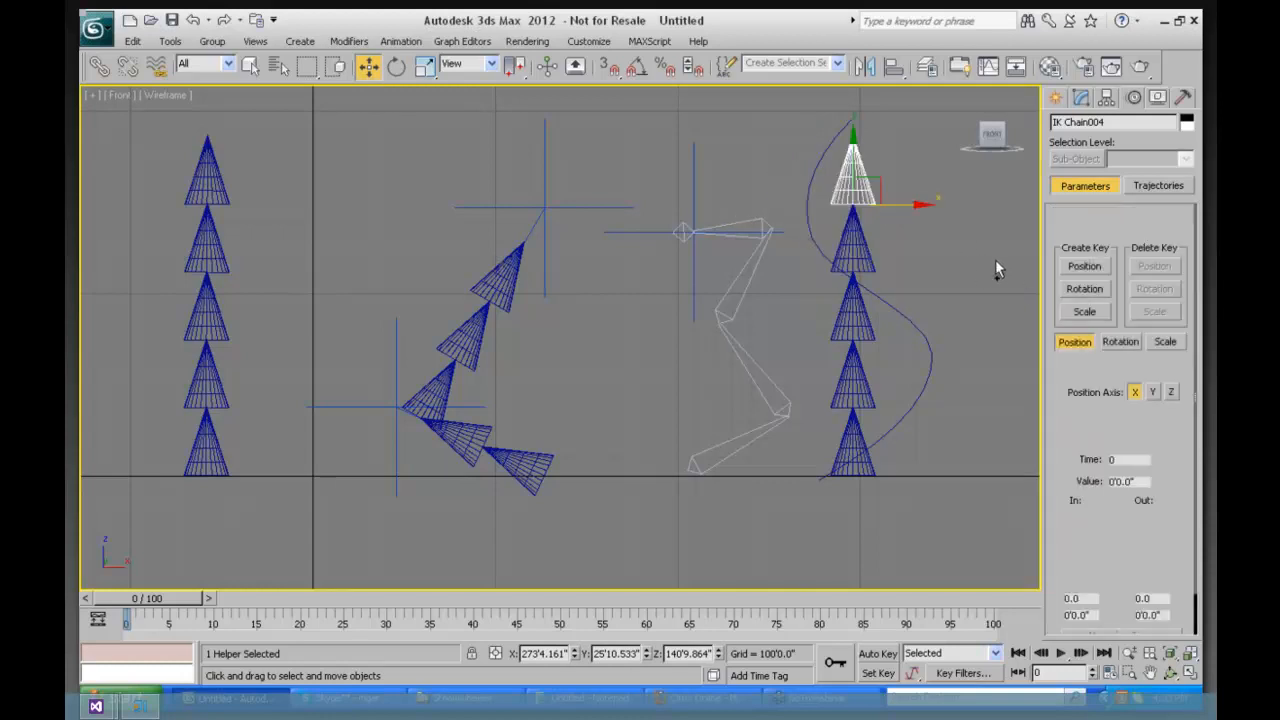
# Step: Apply a SplineIK solver from the top cone to the bottom cone of the chain, using the S-shaped line as its spline
pyautogui.click(400, 41)
pyautogui.moveTo(470, 97)
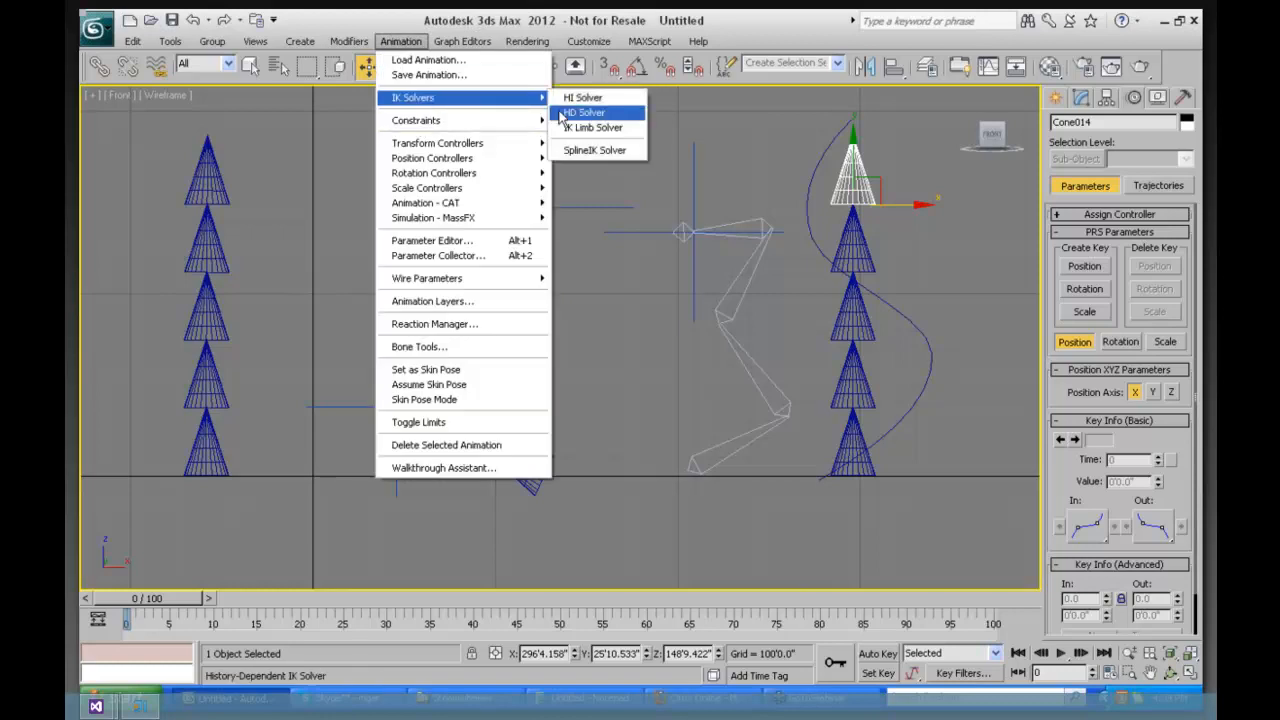
pyautogui.click(590, 151)
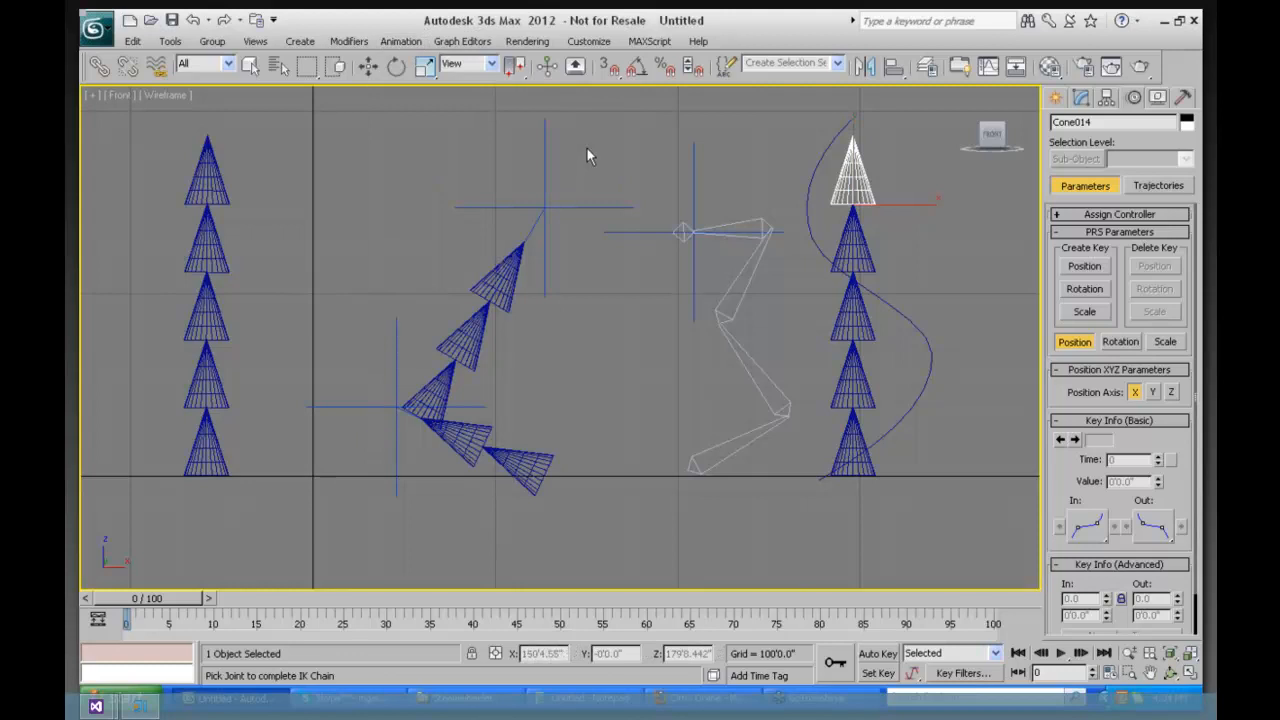
pyautogui.click(853, 437)
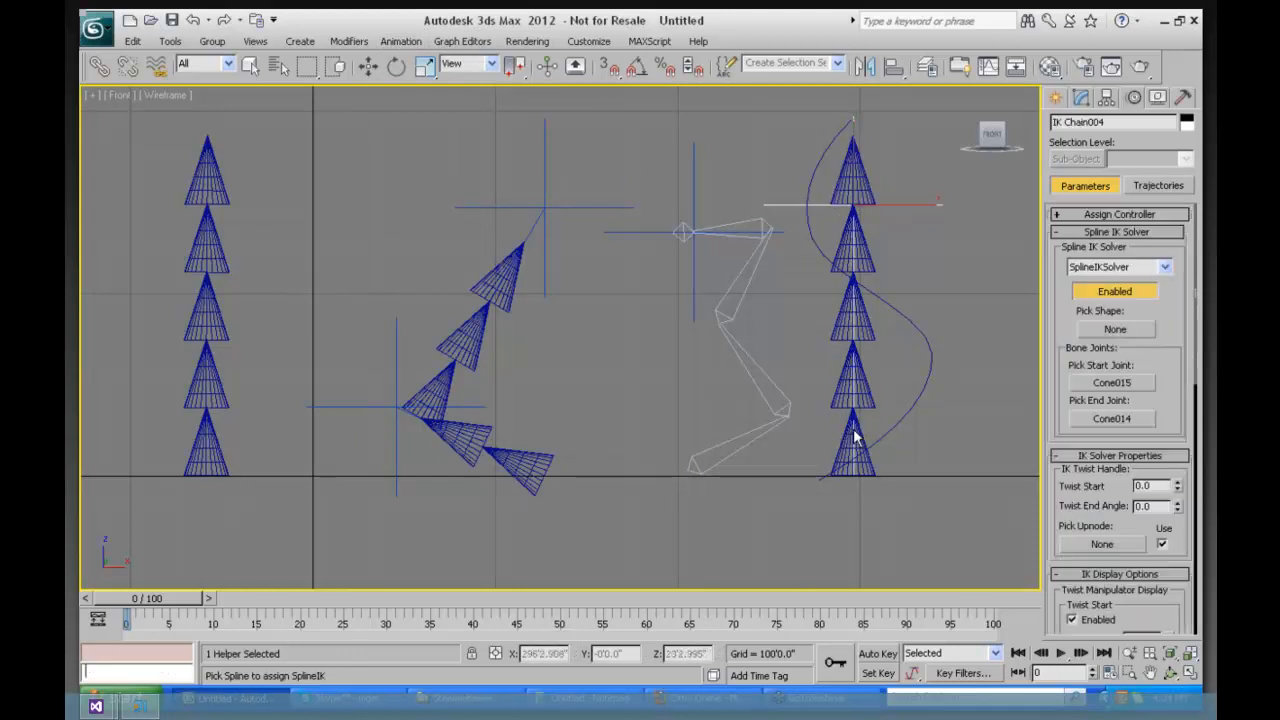
pyautogui.click(902, 317)
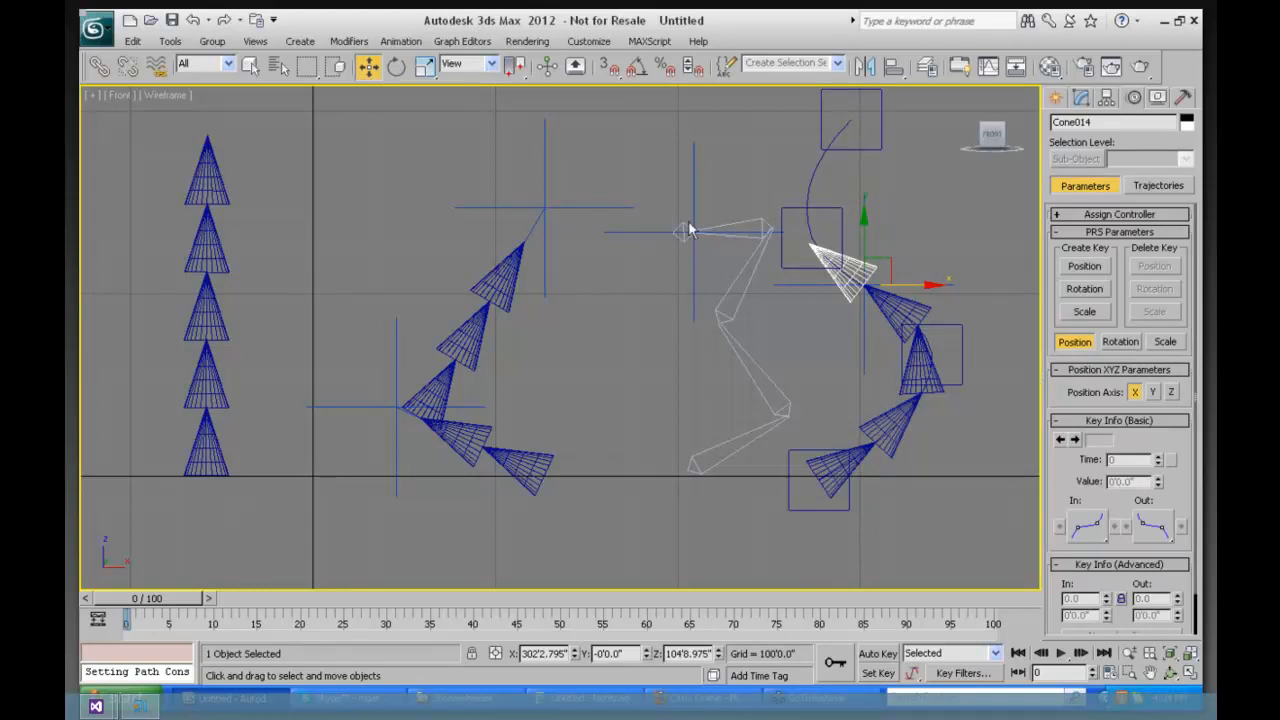
# Step: Select the S-shaped line, turn on Auto Key and go to frame 30 with the Move tool active
pyautogui.click(810, 172)
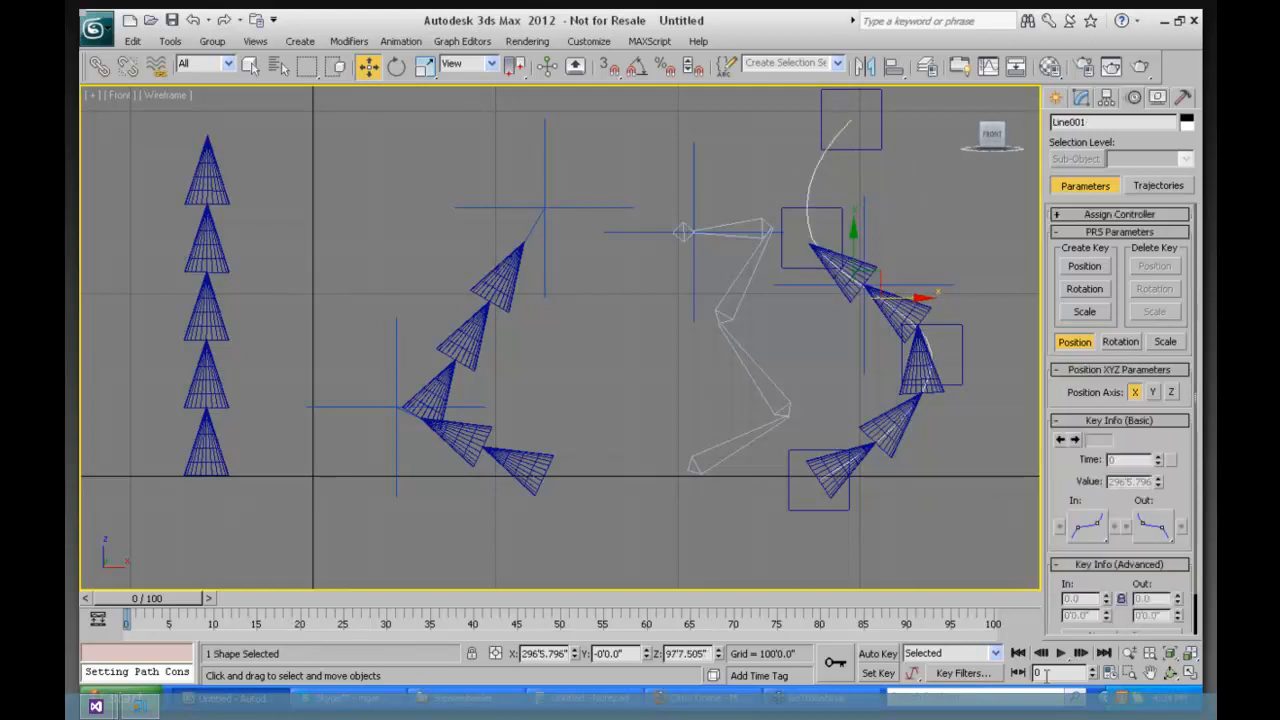
pyautogui.click(874, 654)
pyautogui.moveTo(150, 598); pyautogui.dragTo(397, 597)
pyautogui.press('w')
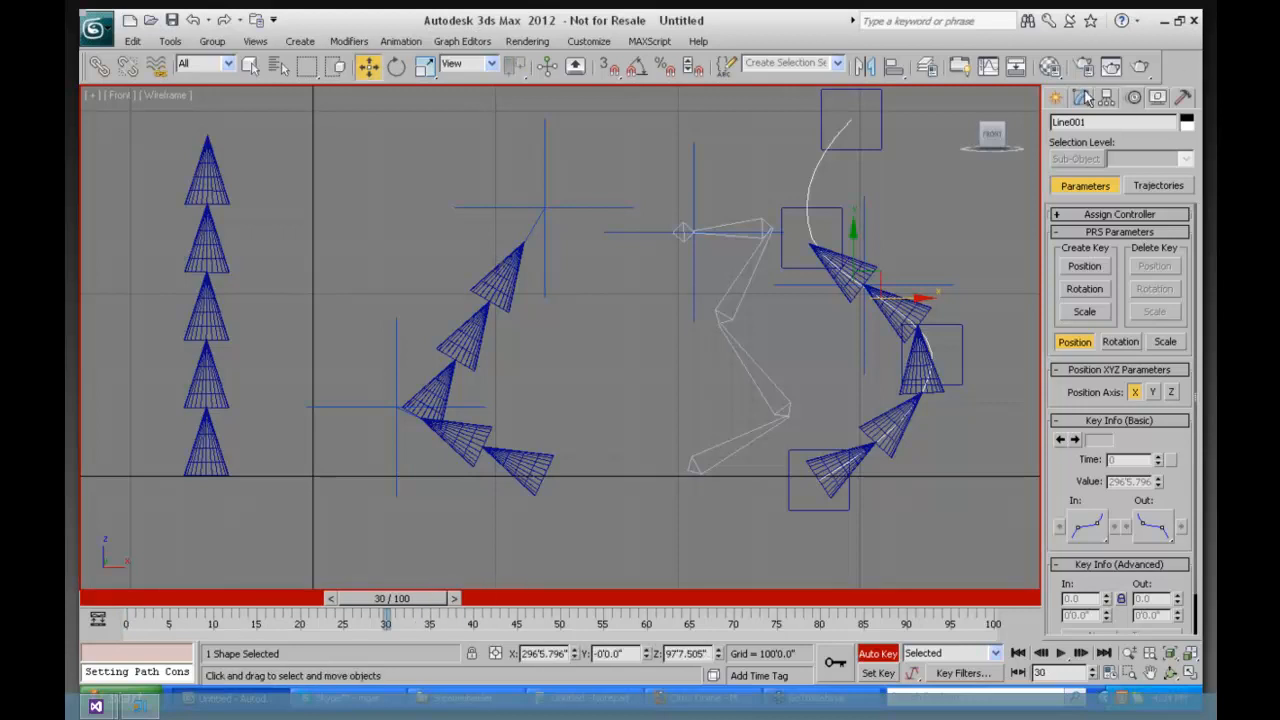
# Step: Enter the Vertex sub-object level of the line, beneath its Spline IK Control modifier
pyautogui.click(1081, 97)
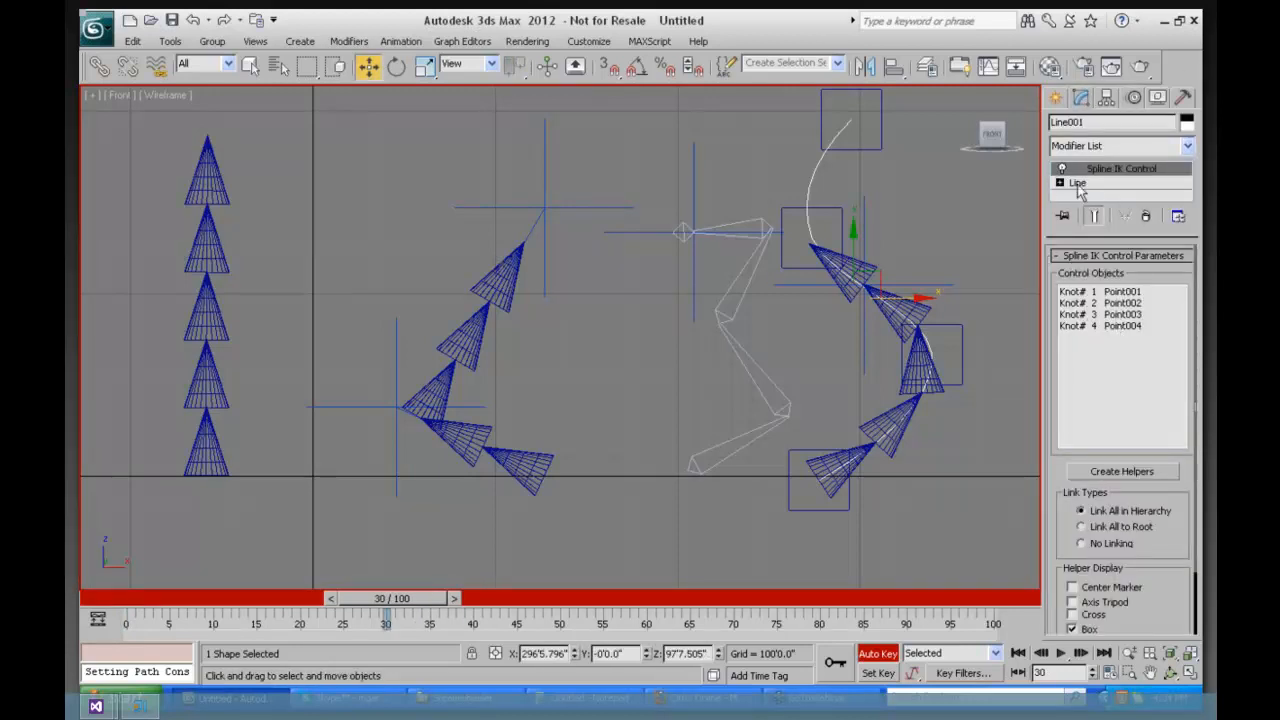
pyautogui.click(1061, 183)
pyautogui.click(1091, 193)
pyautogui.click(1120, 292)
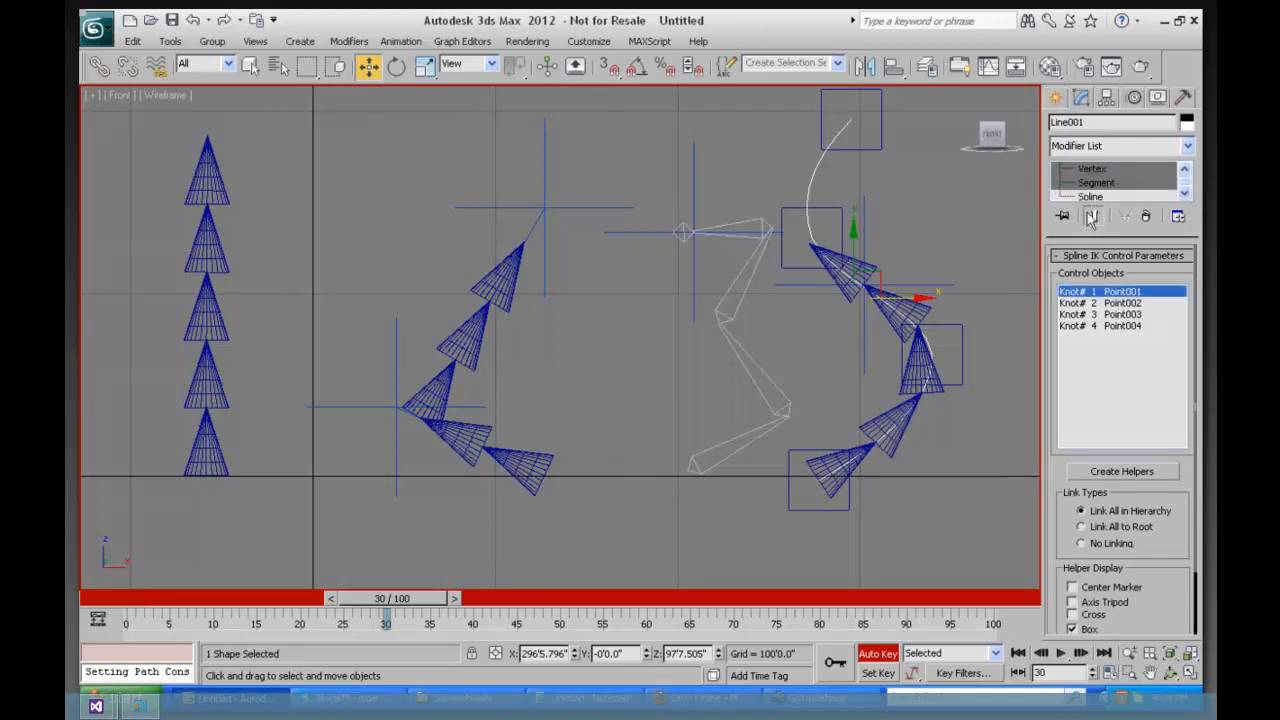
pyautogui.click(1026, 174)
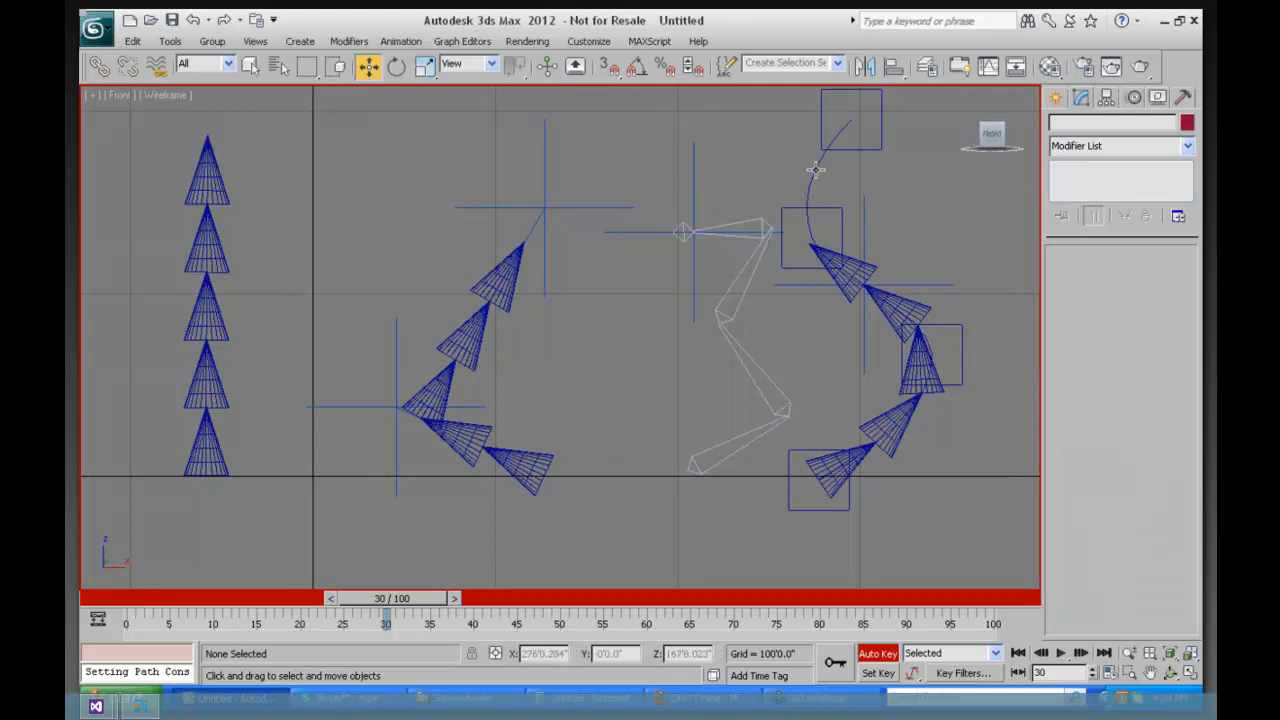
pyautogui.click(813, 168)
pyautogui.click(1185, 192)
pyautogui.click(1095, 183)
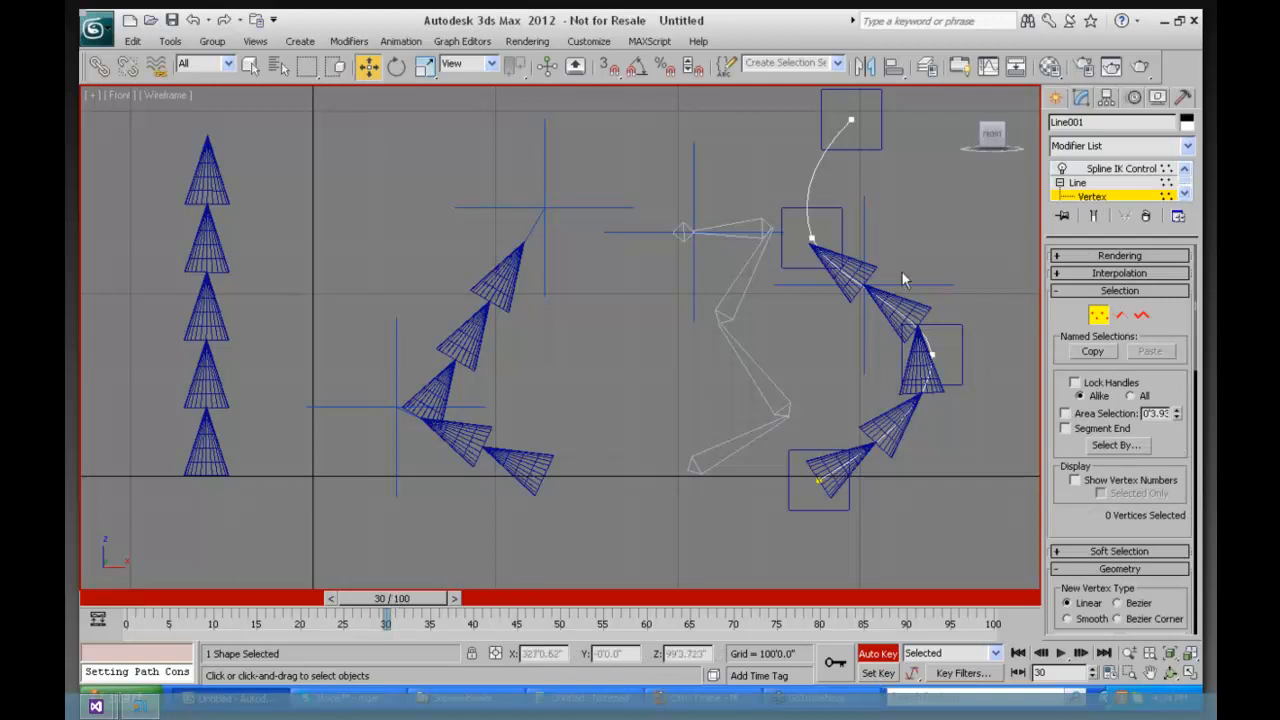
# Step: Key the reversed curve at frame 30 by moving the upper middle vertex far in positive X and the lower middle one to about X 242'8"
pyautogui.moveTo(848, 227); pyautogui.dragTo(786, 251)
pyautogui.moveTo(861, 240); pyautogui.dragTo(1045, 240)
pyautogui.moveTo(974, 341); pyautogui.dragTo(770, 268)
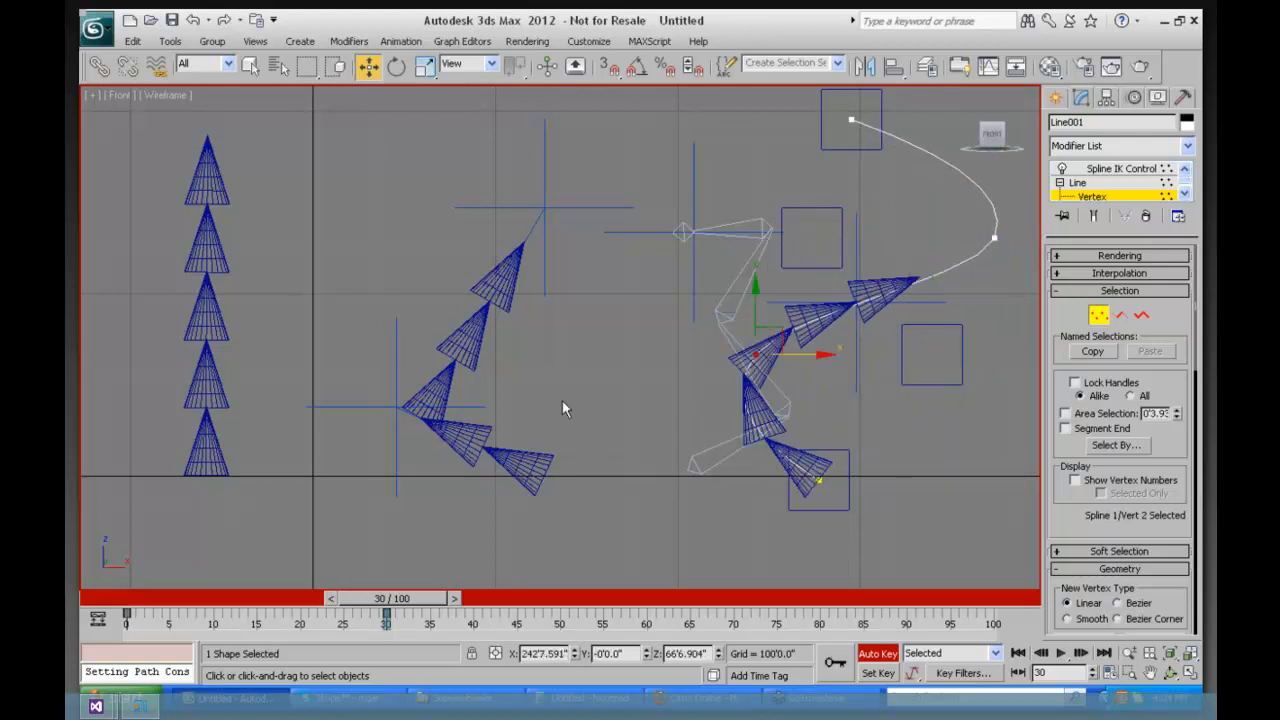
# Step: Scrub the cone chain's animation back to frame 0 and turn off Auto Key
pyautogui.moveTo(392, 598); pyautogui.dragTo(134, 480)
pyautogui.press('w')
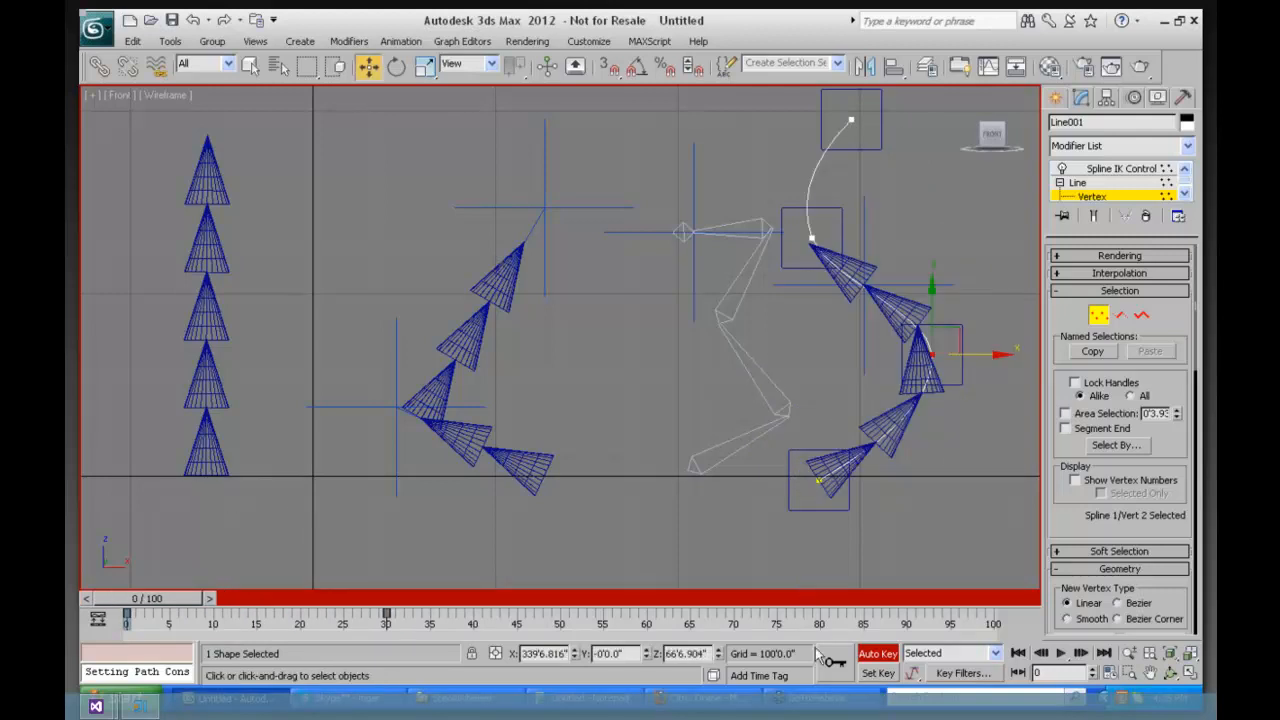
pyautogui.click(877, 653)
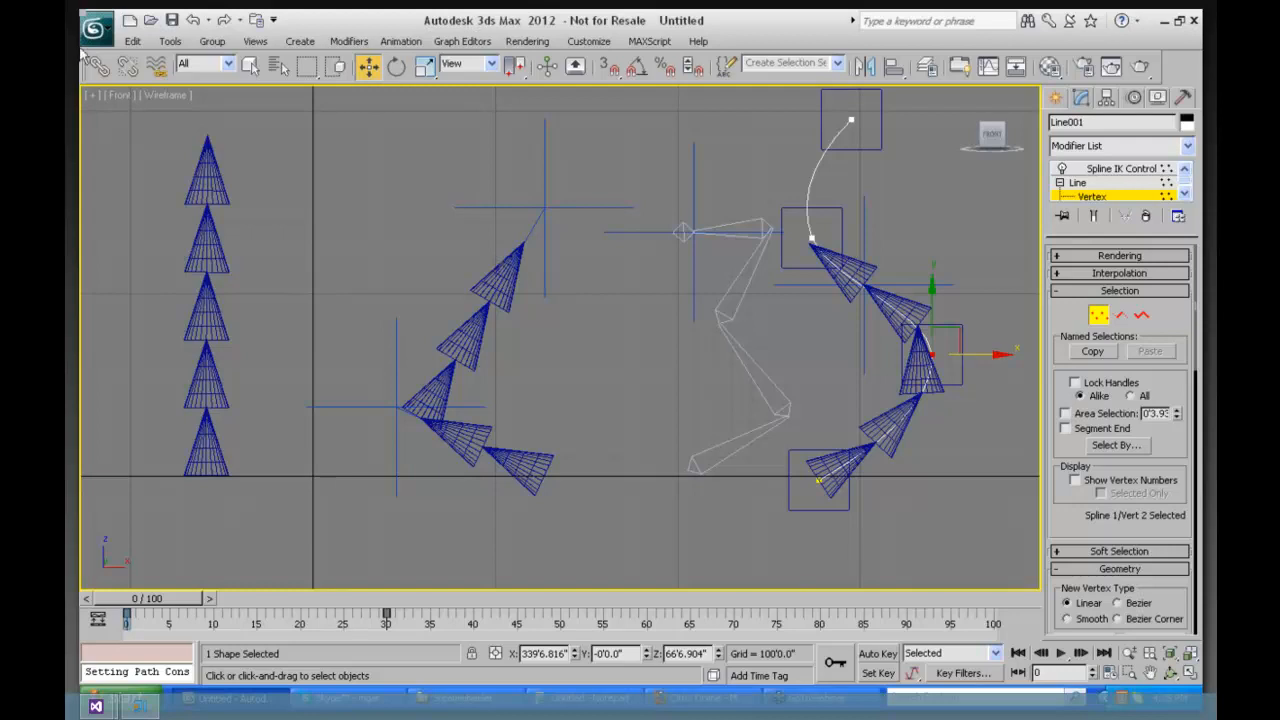
# Step: Reset the whole scene to the empty default, confirming the reset
pyautogui.click(102, 23)
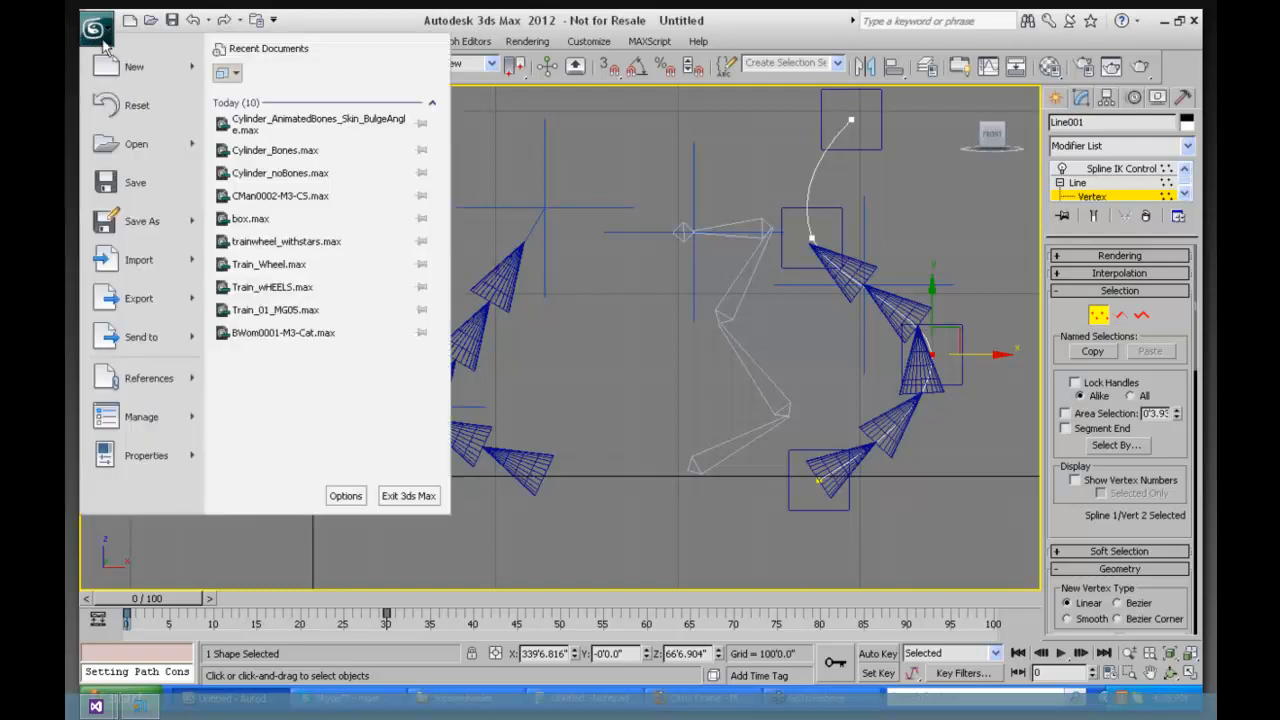
pyautogui.click(142, 108)
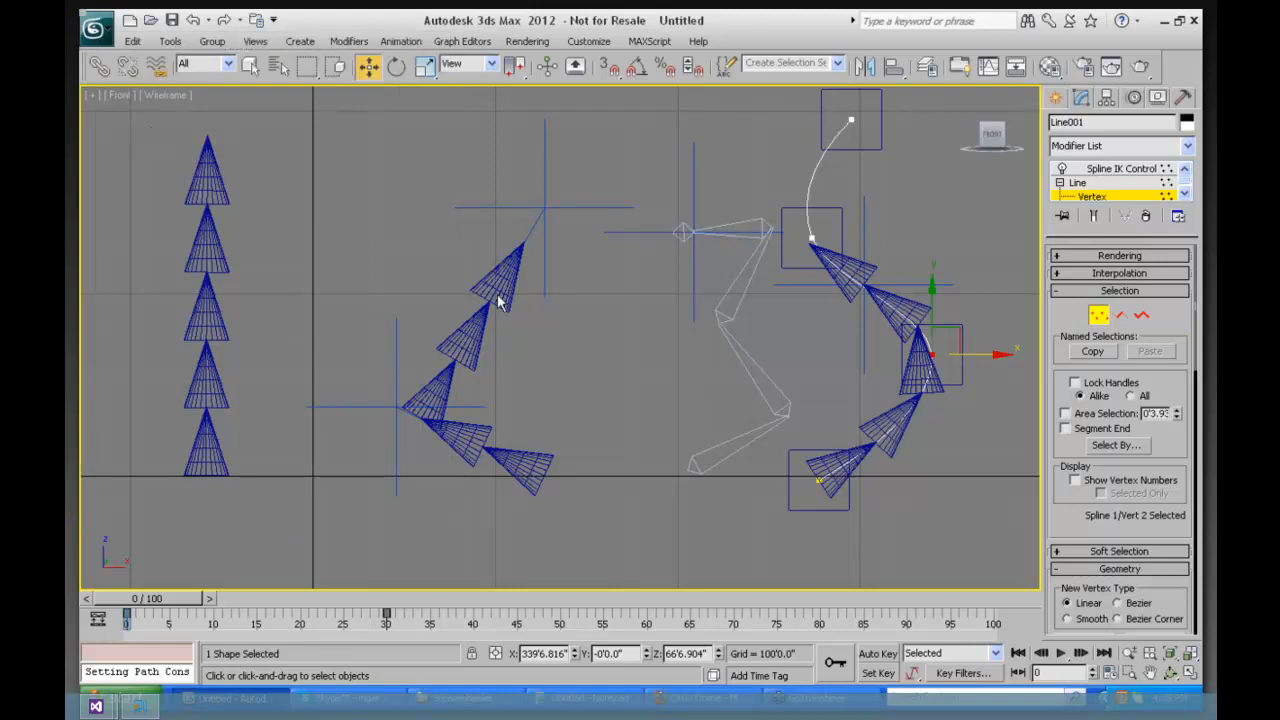
pyautogui.click(649, 404)
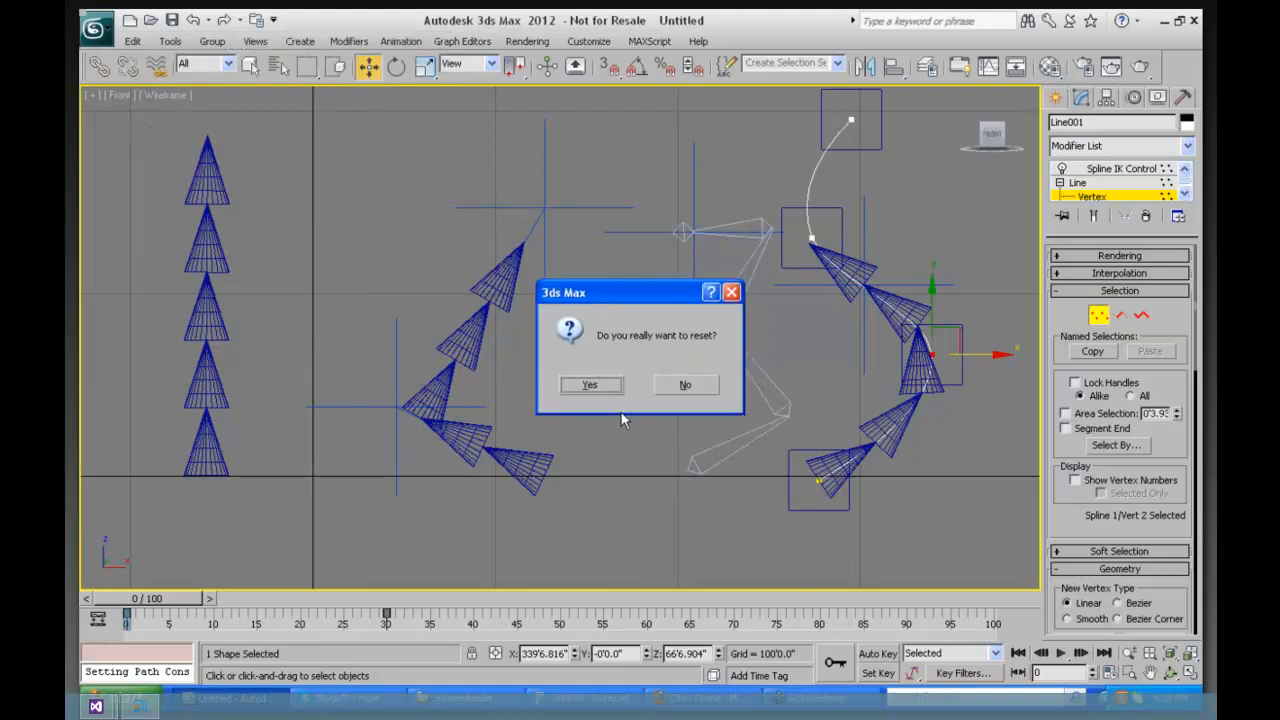
pyautogui.click(590, 385)
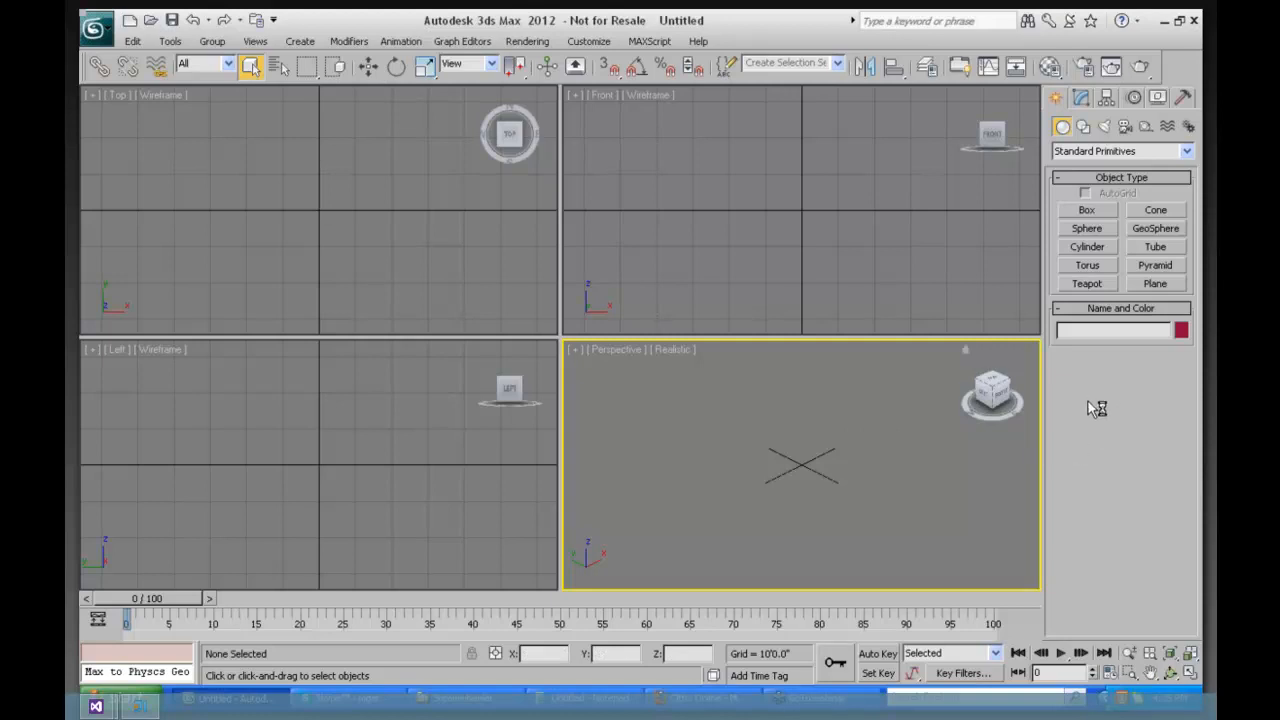
# Step: Create a standing Biped system near the grid origin in an enlarged Perspective viewport
pyautogui.click(1188, 126)
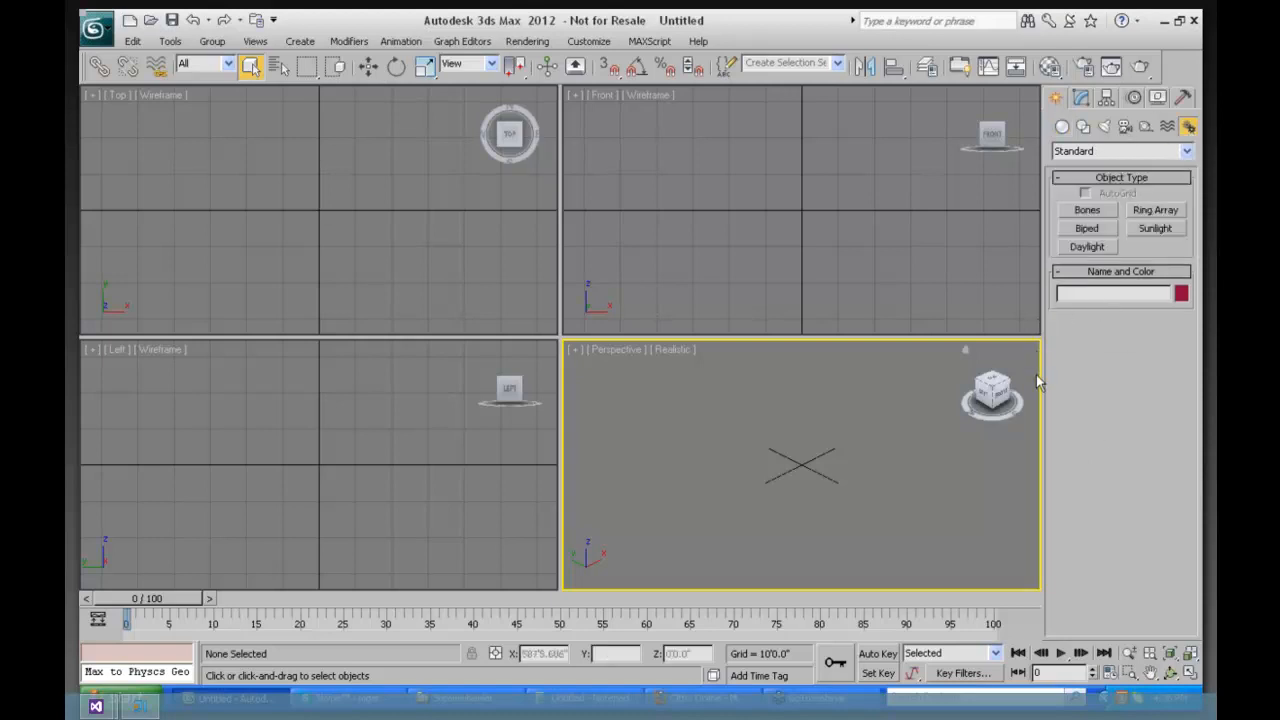
pyautogui.moveTo(562, 338); pyautogui.dragTo(471, 265)
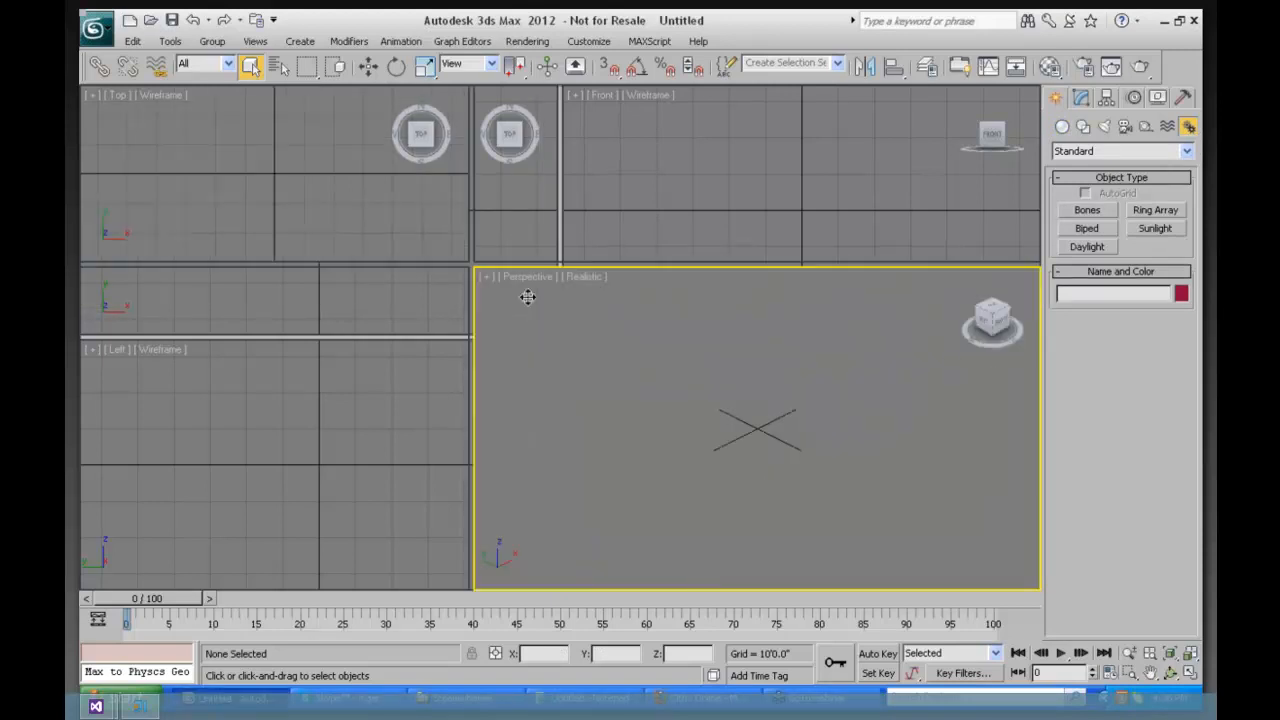
pyautogui.click(1129, 652)
pyautogui.moveTo(751, 430); pyautogui.dragTo(753, 377)
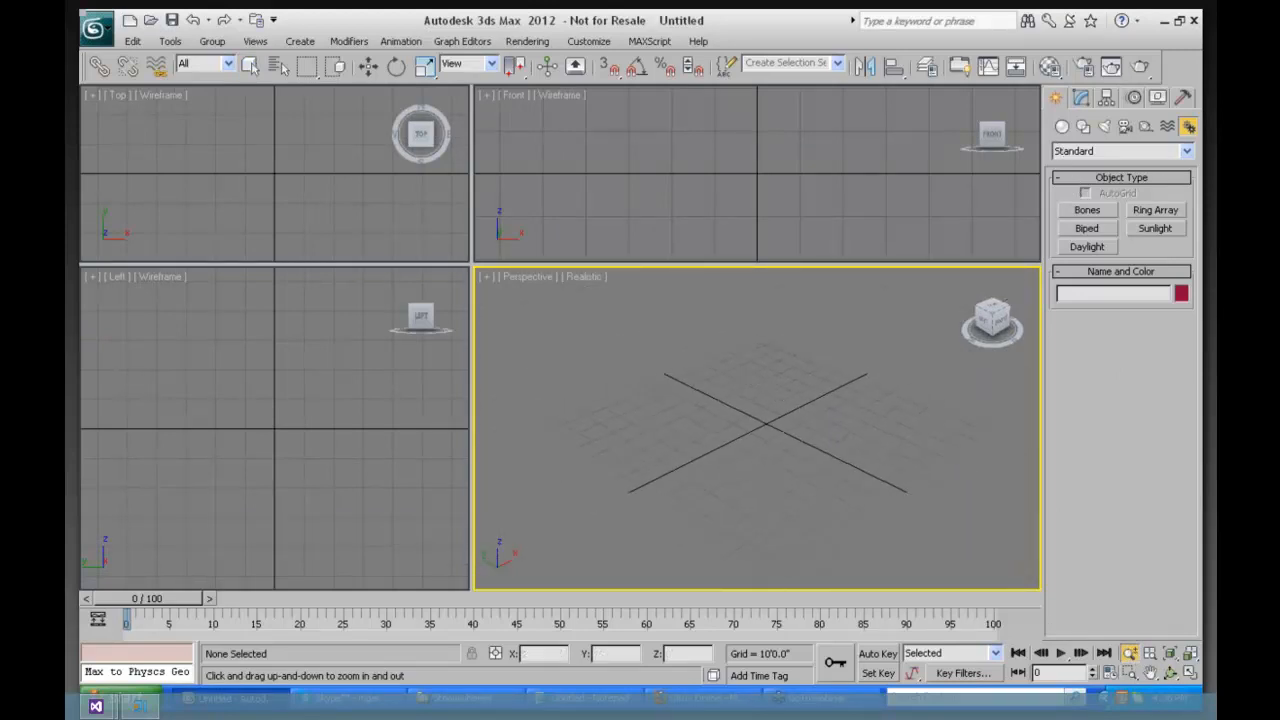
pyautogui.click(1087, 228)
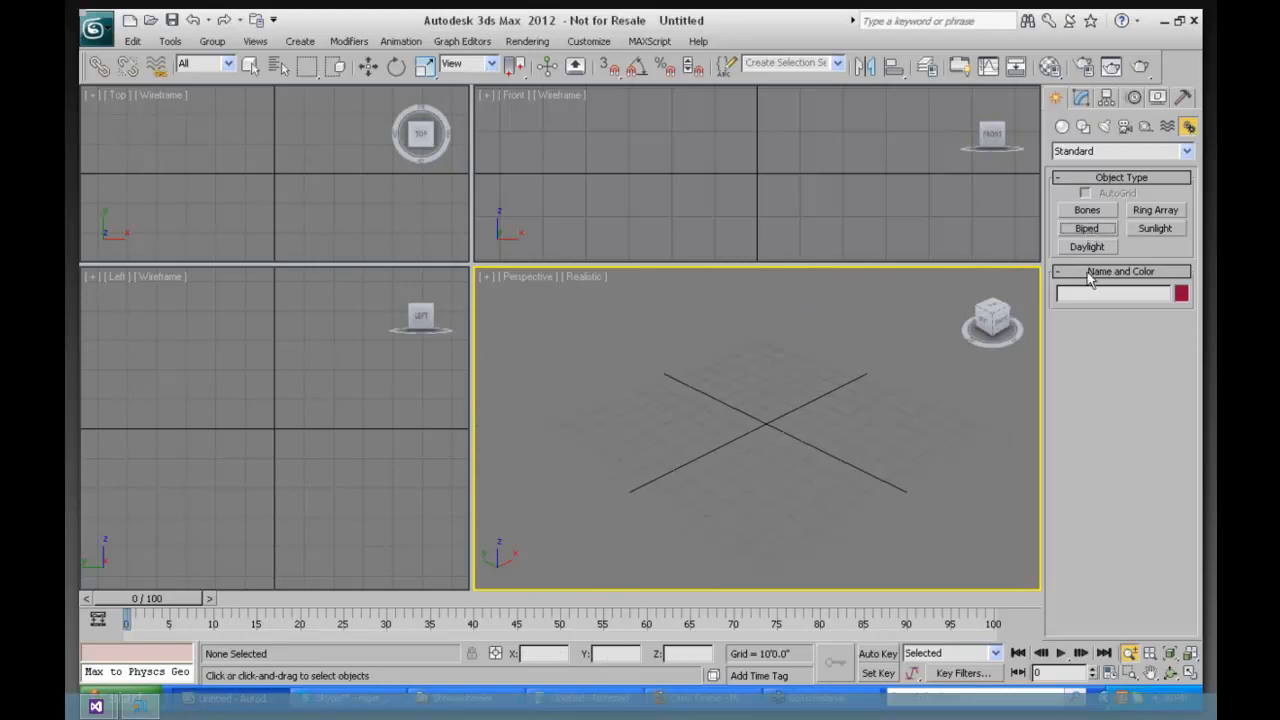
pyautogui.moveTo(761, 436); pyautogui.dragTo(776, 320)
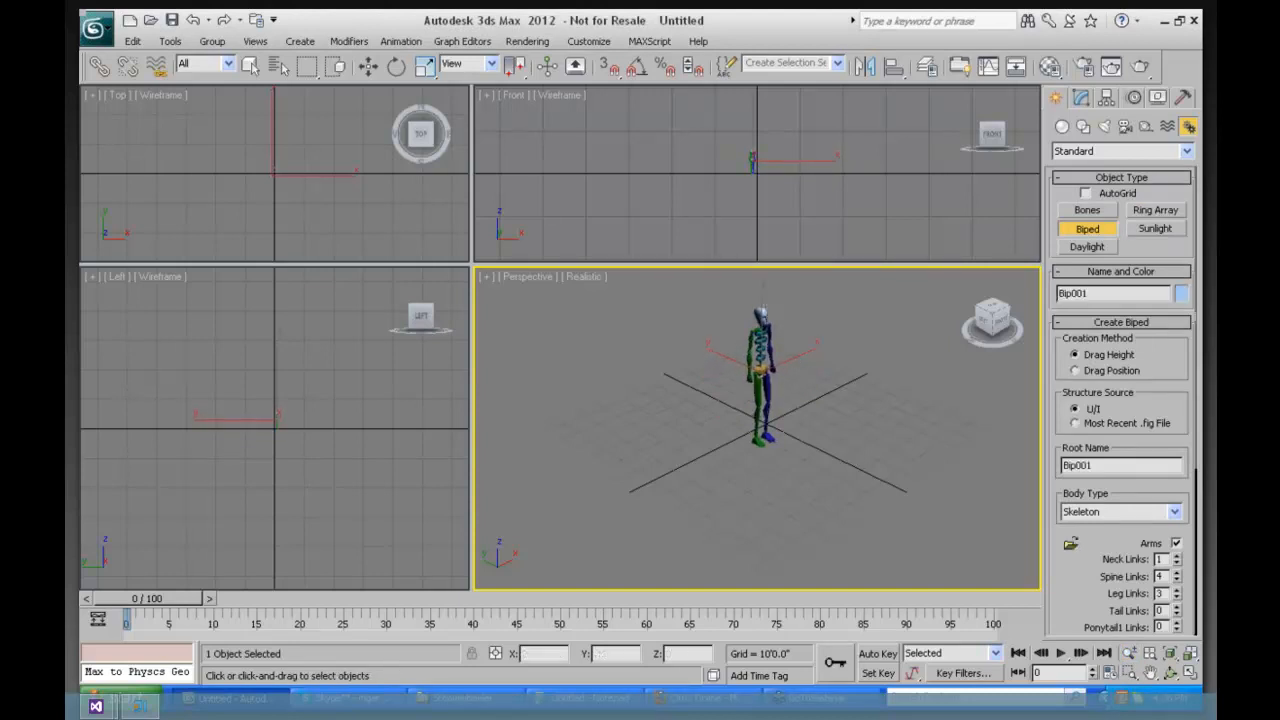
# Step: Set the biped's height to 6 feet, framing the whole figure in the maximized Perspective viewport
pyautogui.click(1192, 674)
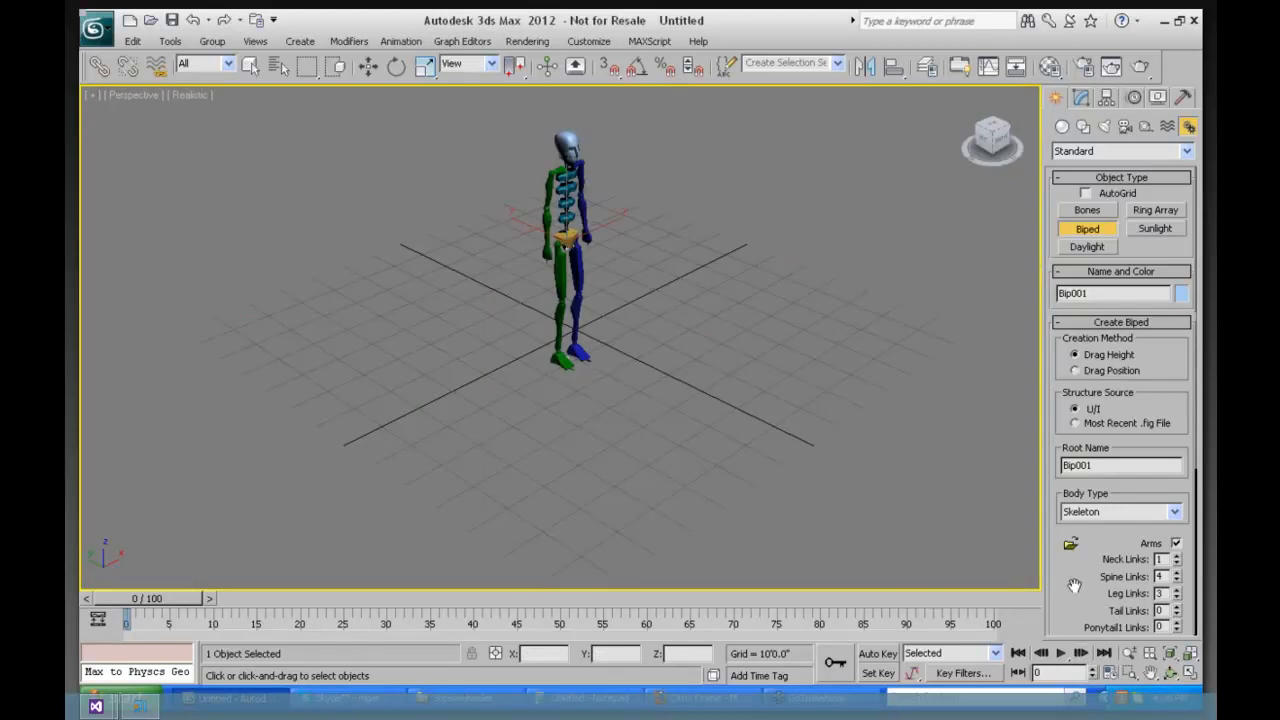
pyautogui.moveTo(1074, 586); pyautogui.dragTo(1071, 369)
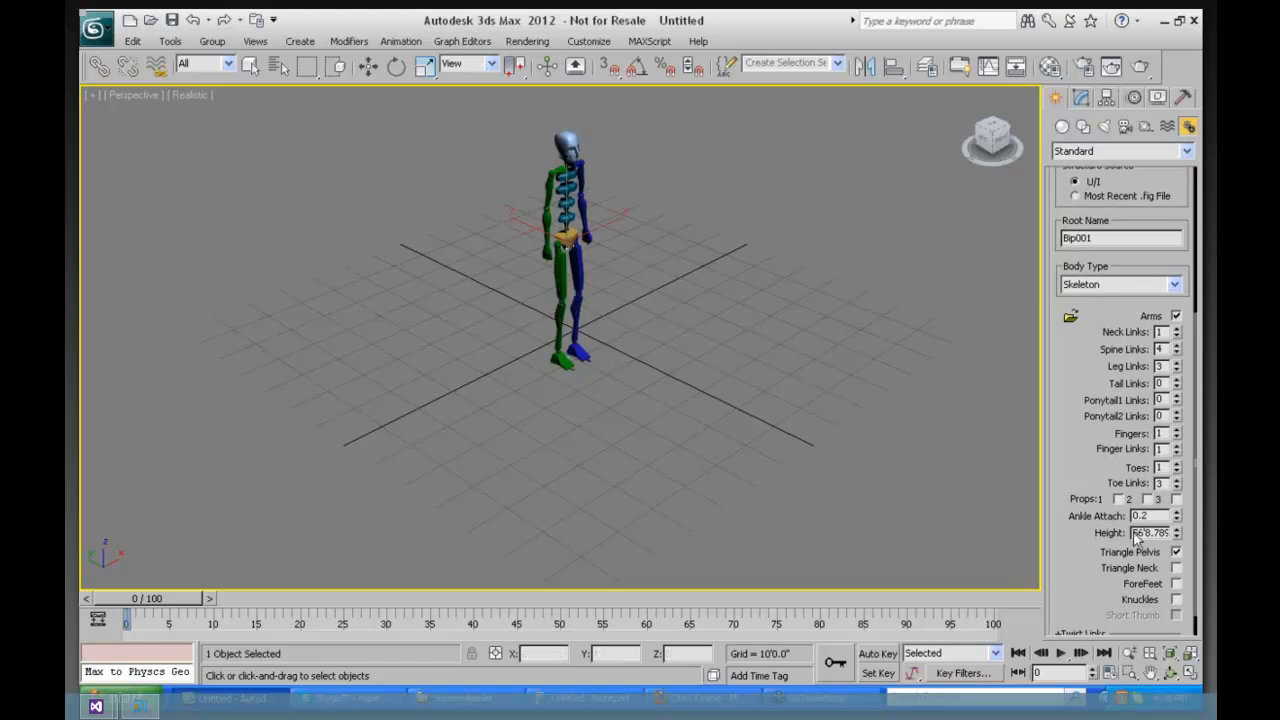
pyautogui.moveTo(1134, 532); pyautogui.dragTo(1168, 532)
pyautogui.write('6')
pyautogui.press('Return')
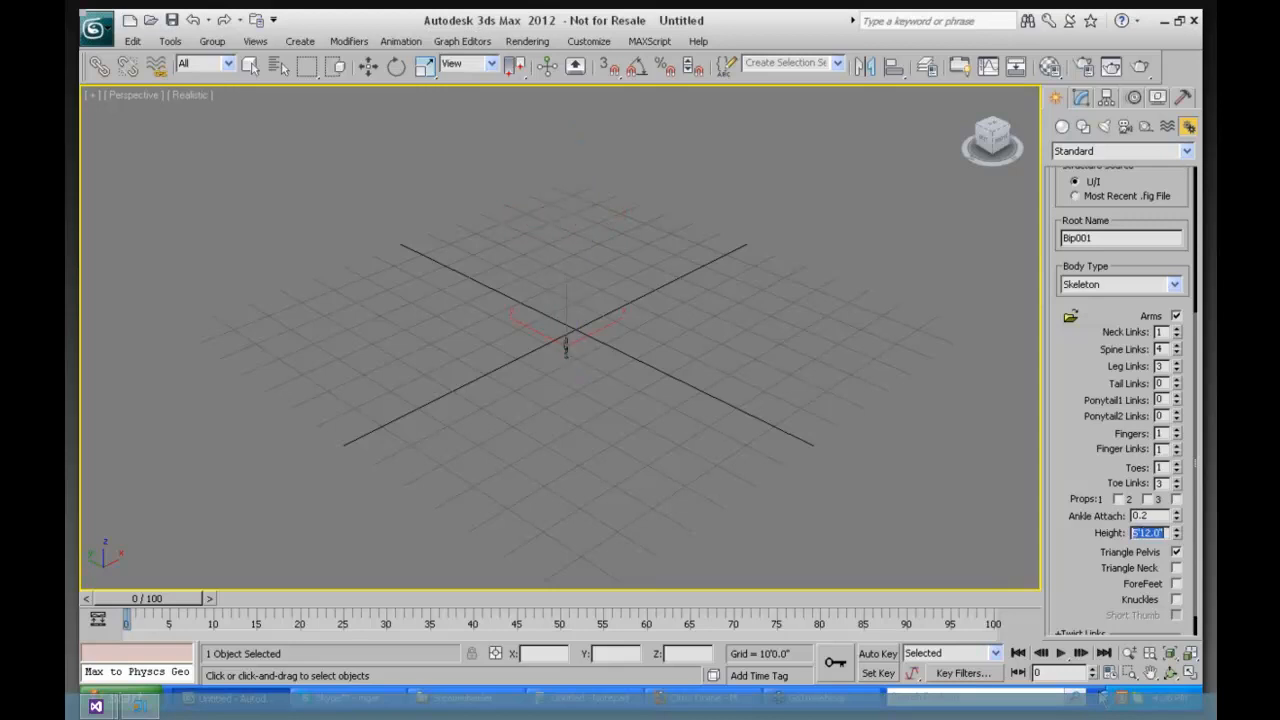
pyautogui.click(1168, 652)
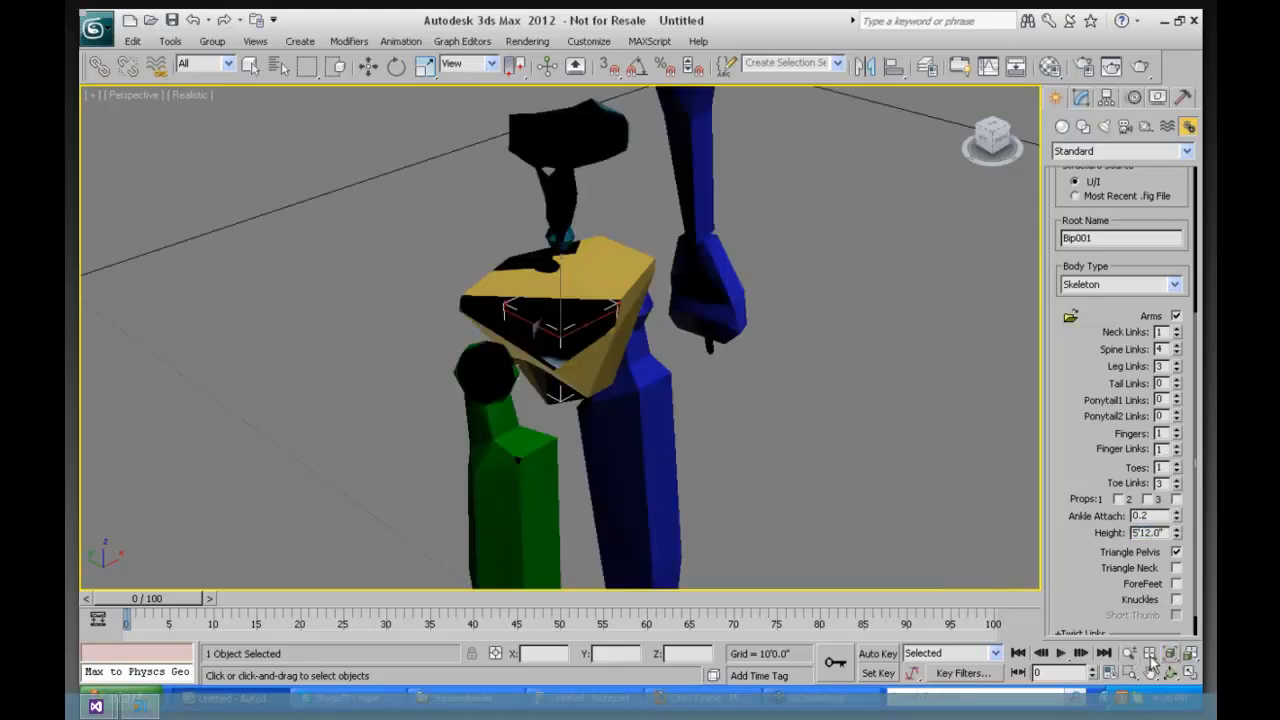
pyautogui.click(1129, 652)
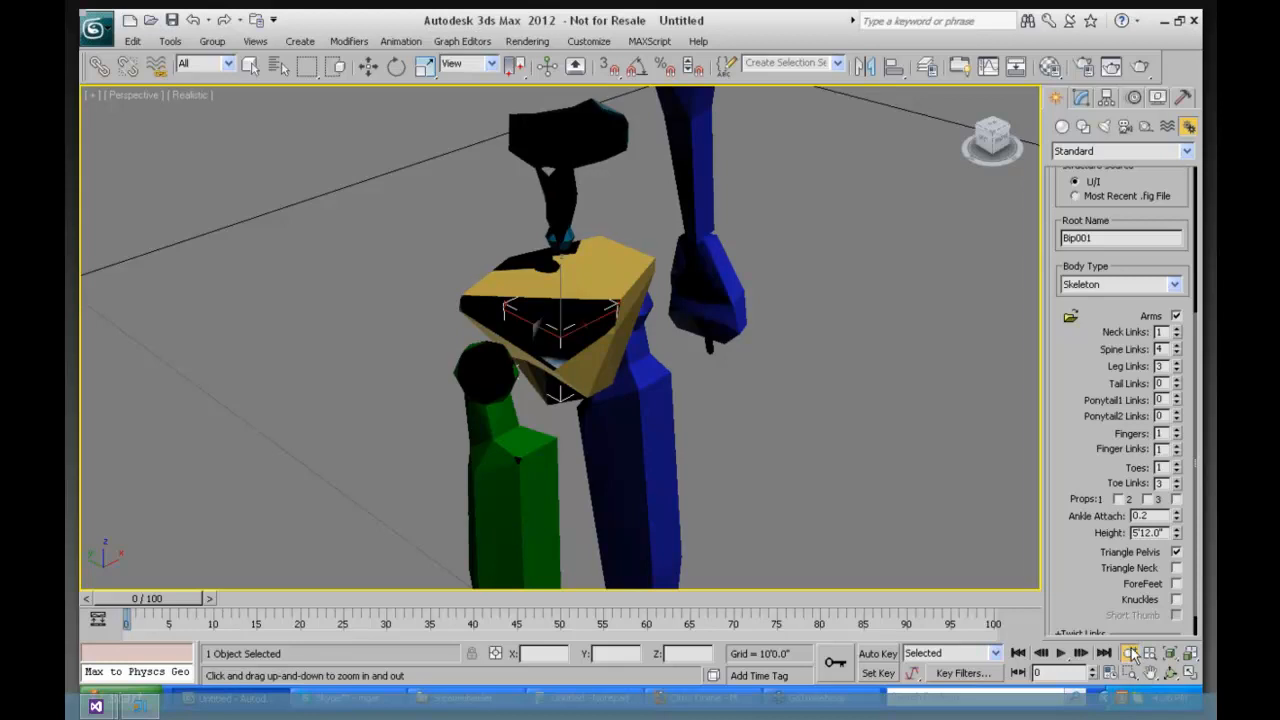
pyautogui.moveTo(611, 341); pyautogui.dragTo(636, 656)
pyautogui.scroll(-2, 766, 338)
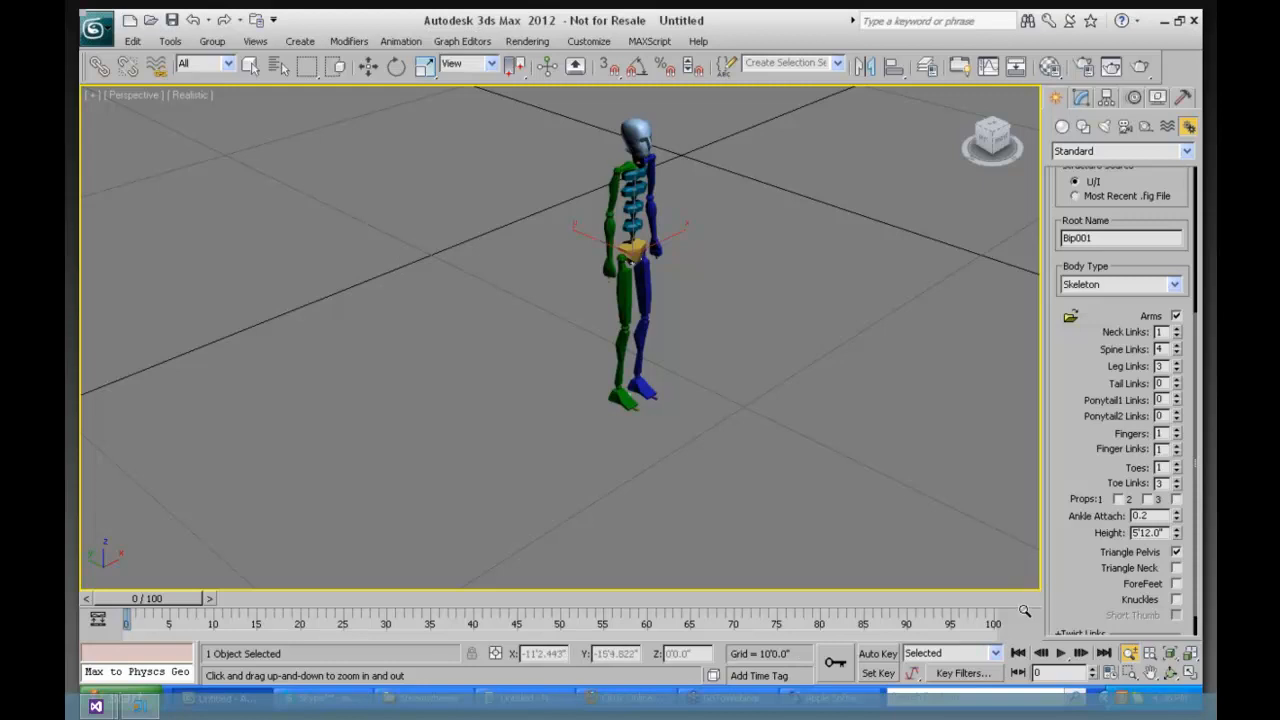
pyautogui.click(1150, 673)
pyautogui.moveTo(717, 297); pyautogui.dragTo(540, 349)
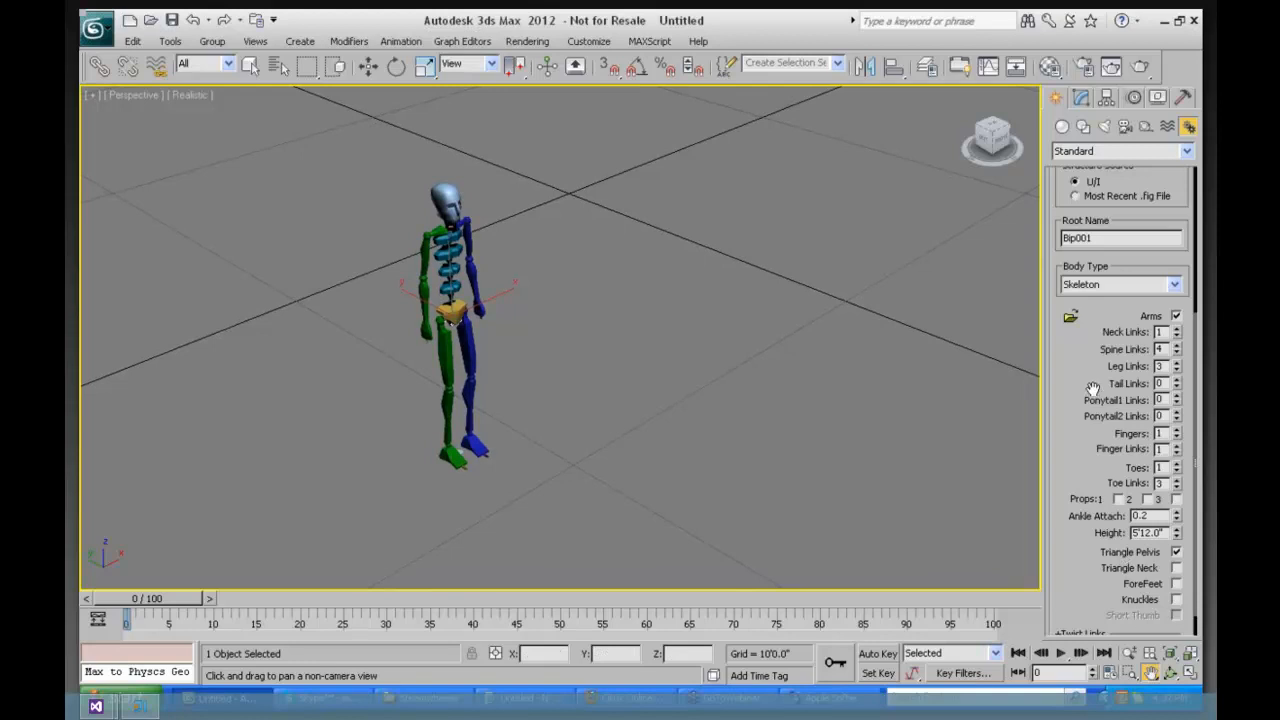
# Step: Try the Male, Female and Classic body types on the biped and return it to Skeleton
pyautogui.click(1176, 286)
pyautogui.click(1102, 311)
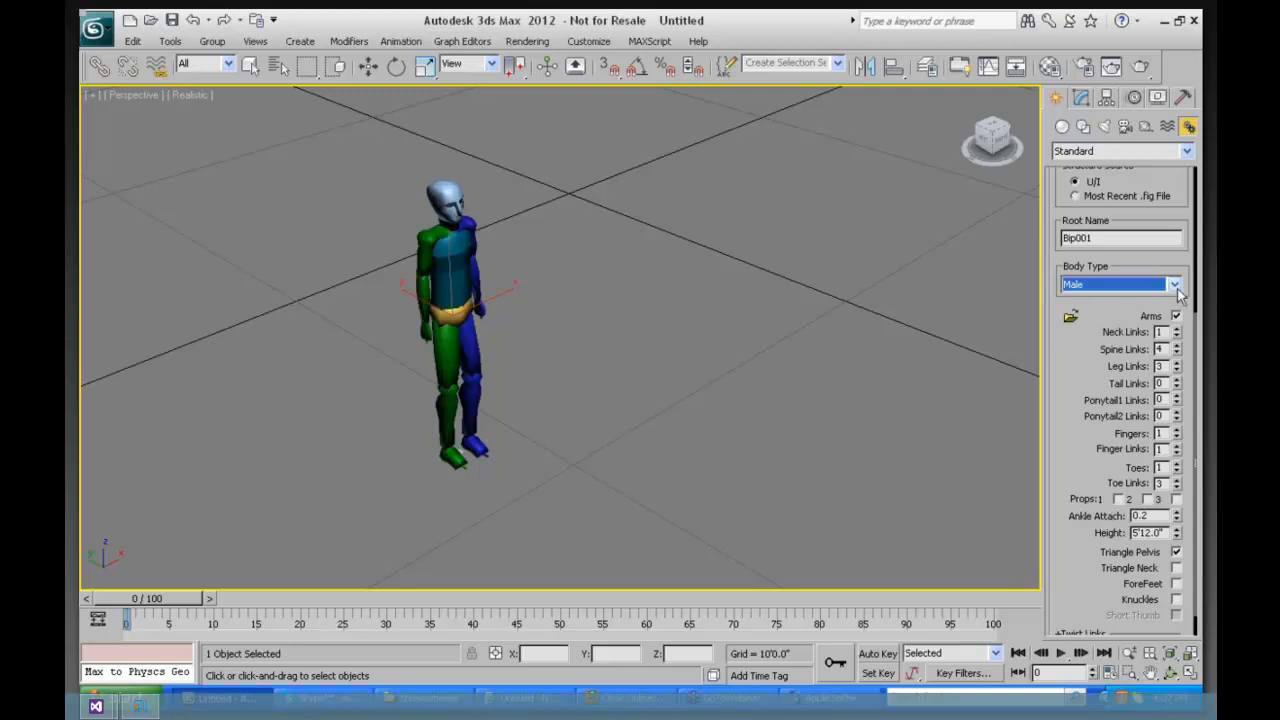
pyautogui.click(1176, 285)
pyautogui.click(1097, 324)
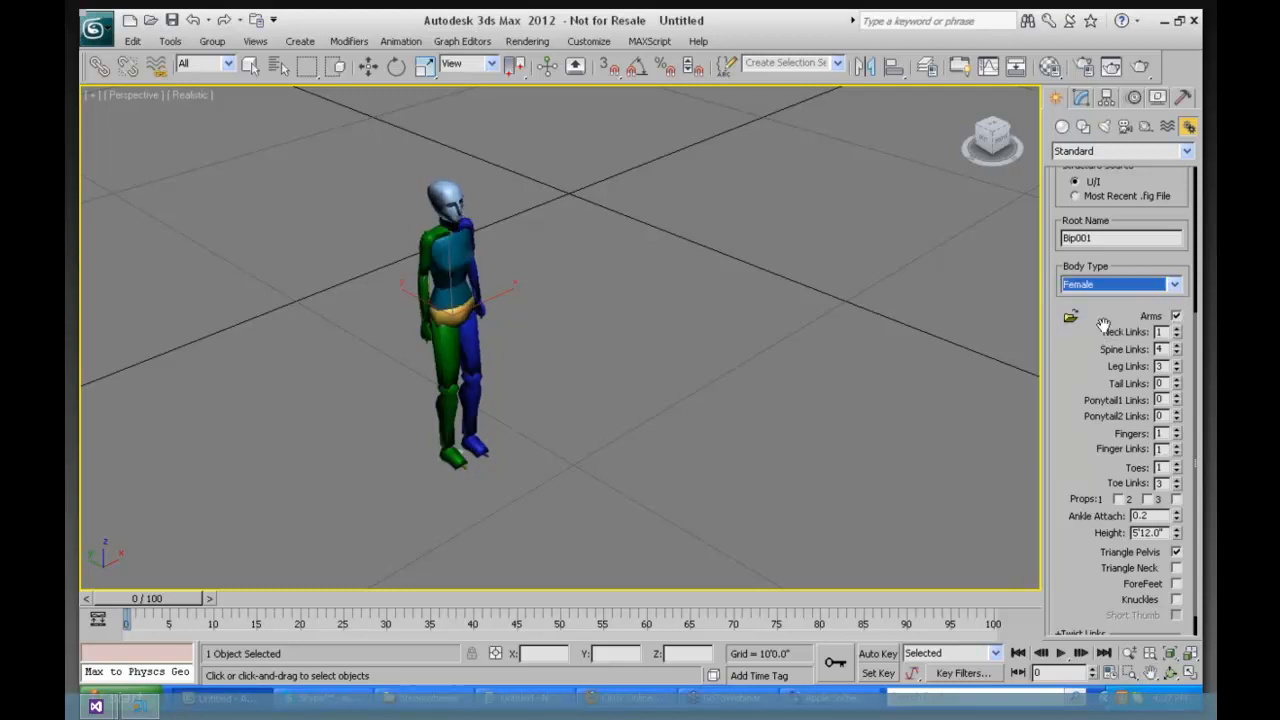
pyautogui.click(1175, 286)
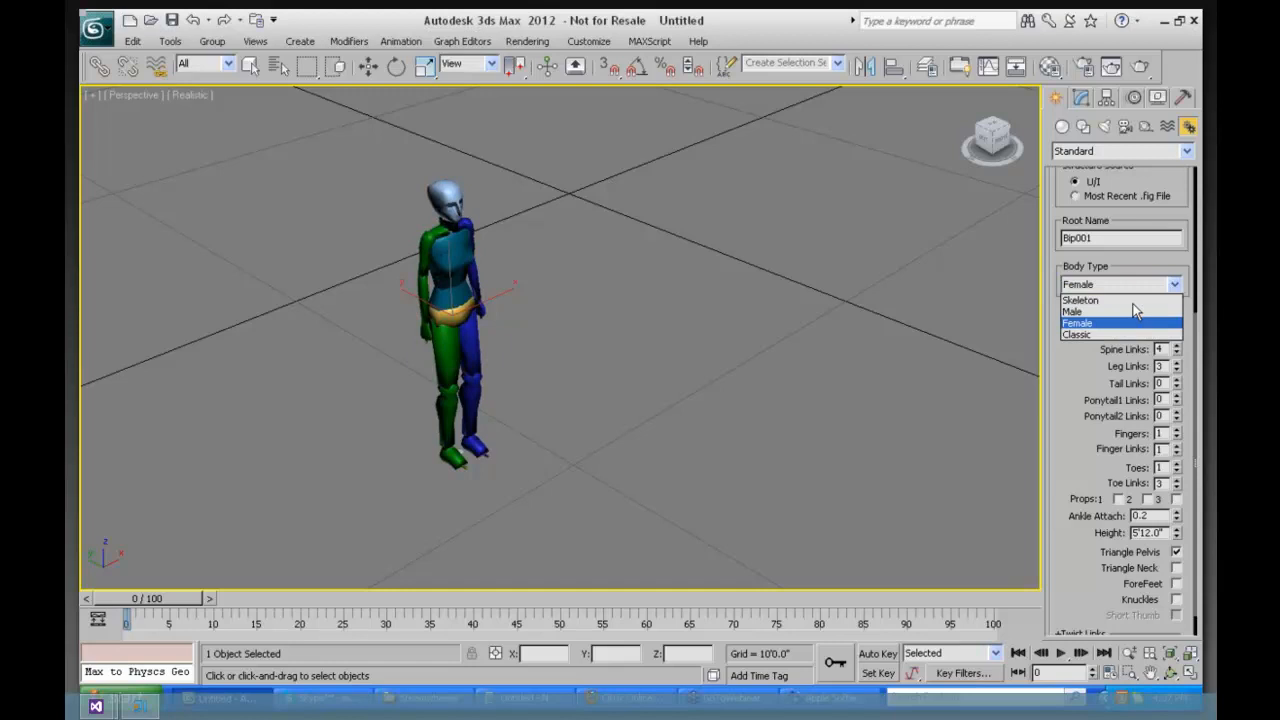
pyautogui.click(1090, 335)
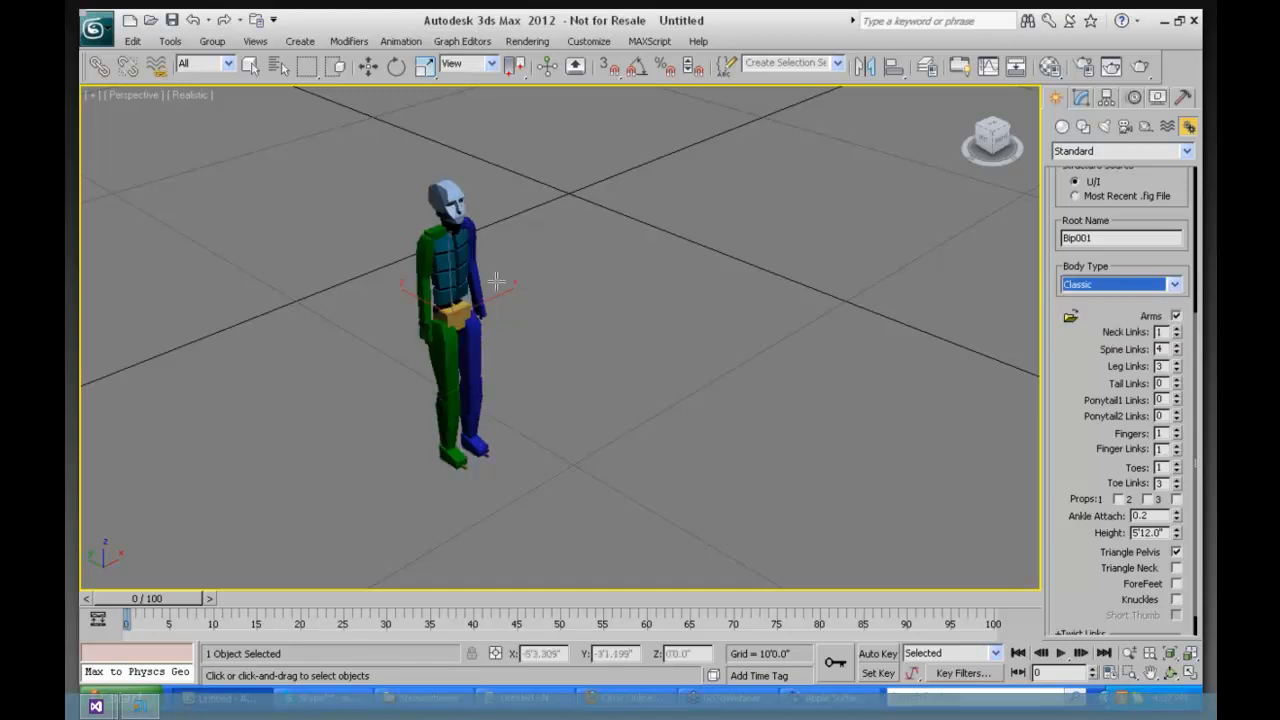
pyautogui.click(1175, 286)
pyautogui.click(1100, 301)
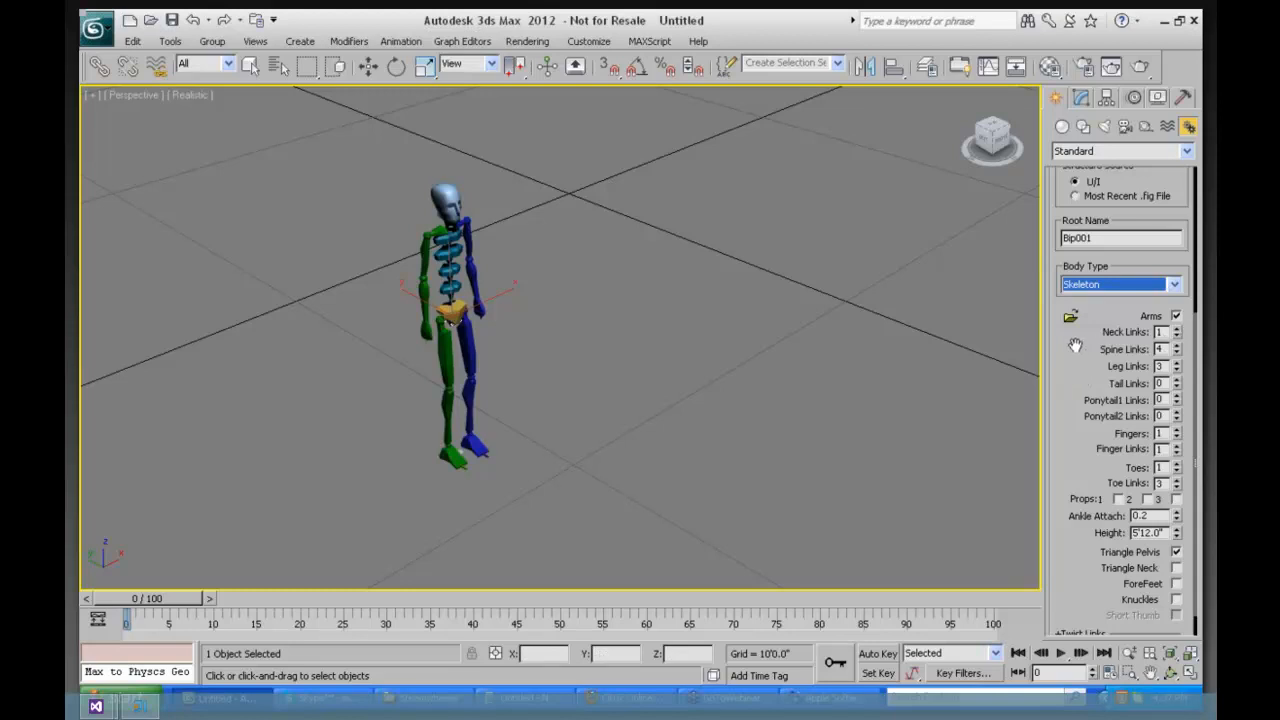
# Step: Raise the biped's neck links to 5
pyautogui.moveTo(1075, 344)
pyautogui.mouseDown()
pyautogui.moveTo(1067, 389)
pyautogui.moveTo(1073, 326)
pyautogui.mouseUp()
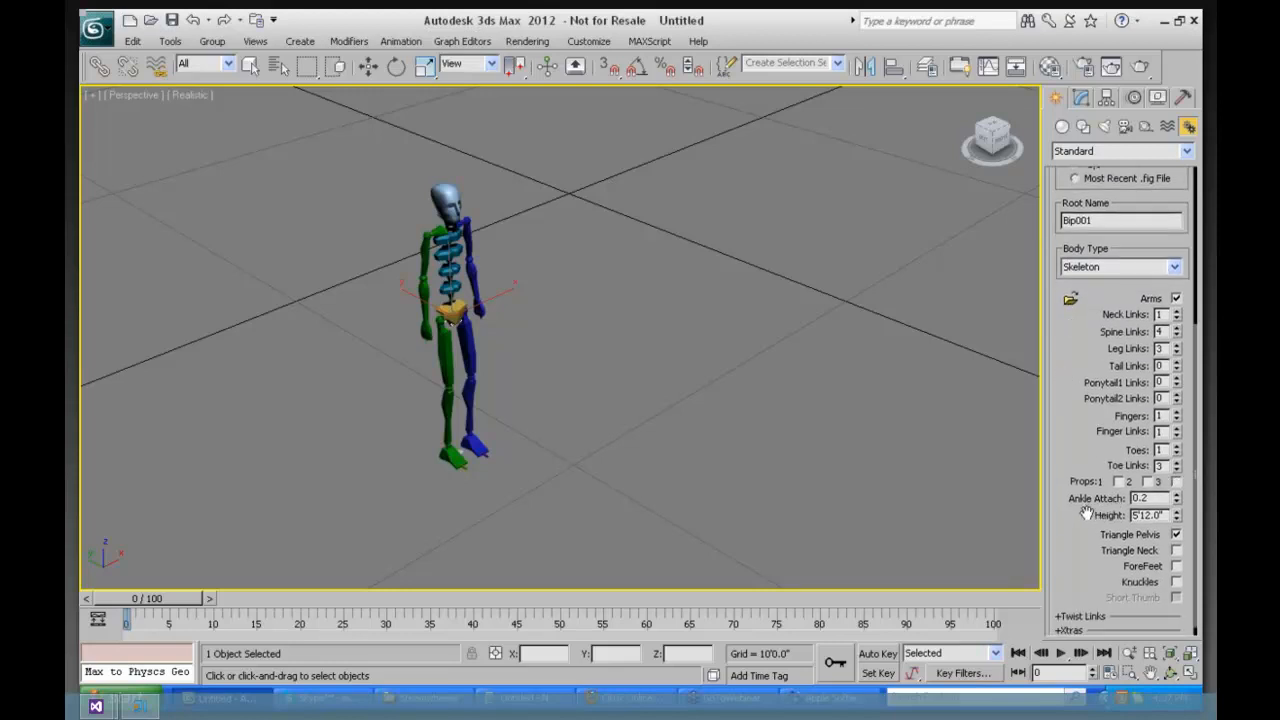
pyautogui.click(1177, 311)
pyautogui.click(1177, 311)
pyautogui.click(1177, 311)
pyautogui.click(1177, 311)
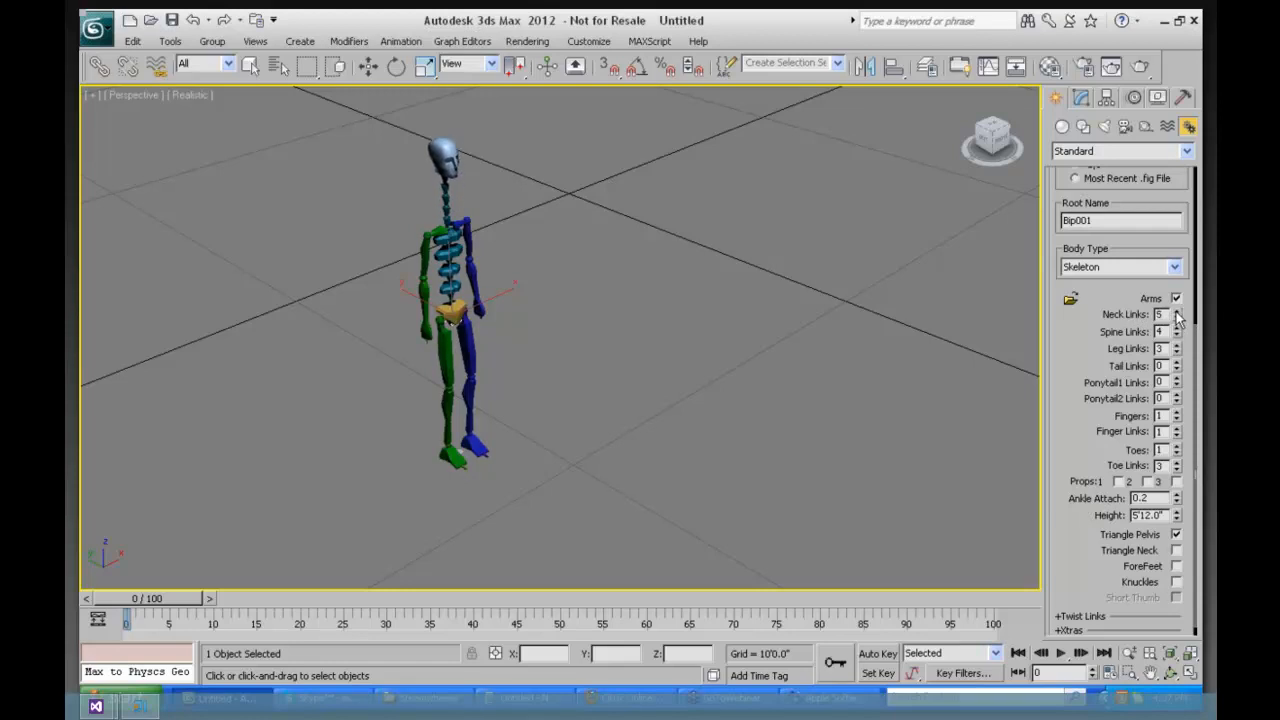
# Step: Try fewer spine links on the biped and set them back to 4
pyautogui.click(1177, 335)
pyautogui.click(1177, 335)
pyautogui.click(1177, 328)
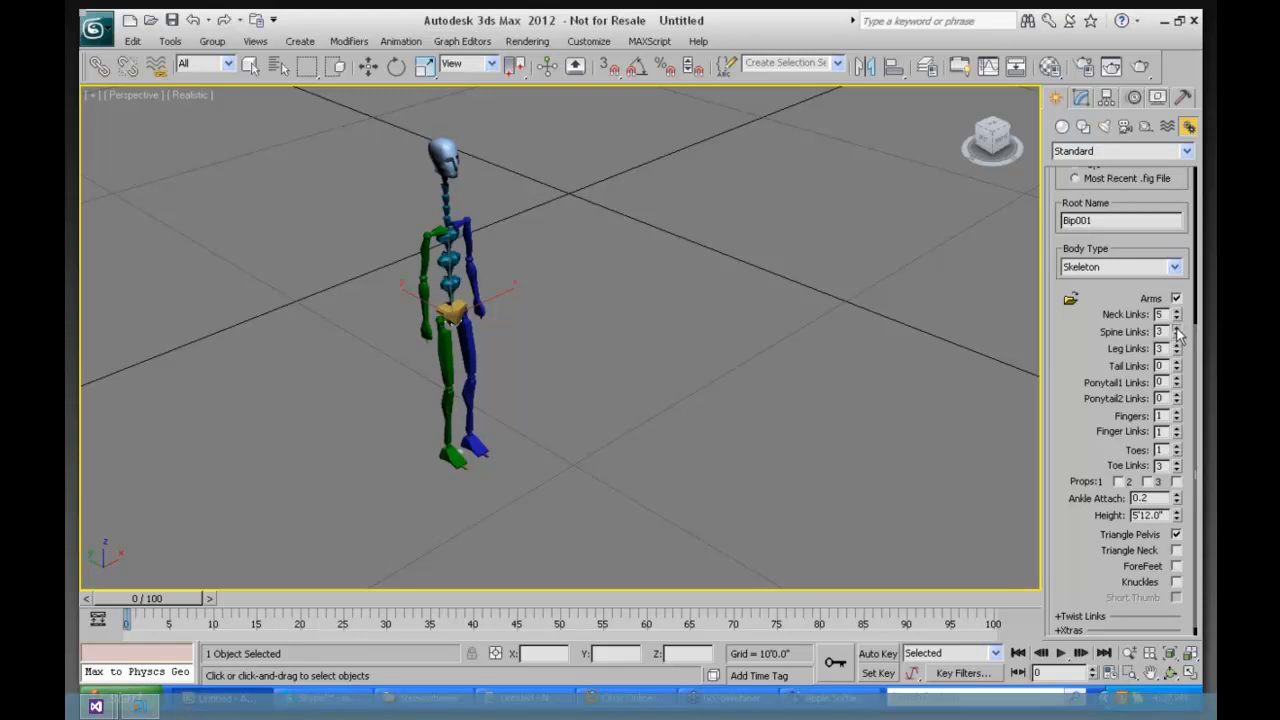
pyautogui.click(1177, 328)
# Step: Give the biped a tail with 8 links while viewing the figure from its side
pyautogui.click(1170, 672)
pyautogui.moveTo(520, 360); pyautogui.dragTo(1032, 405)
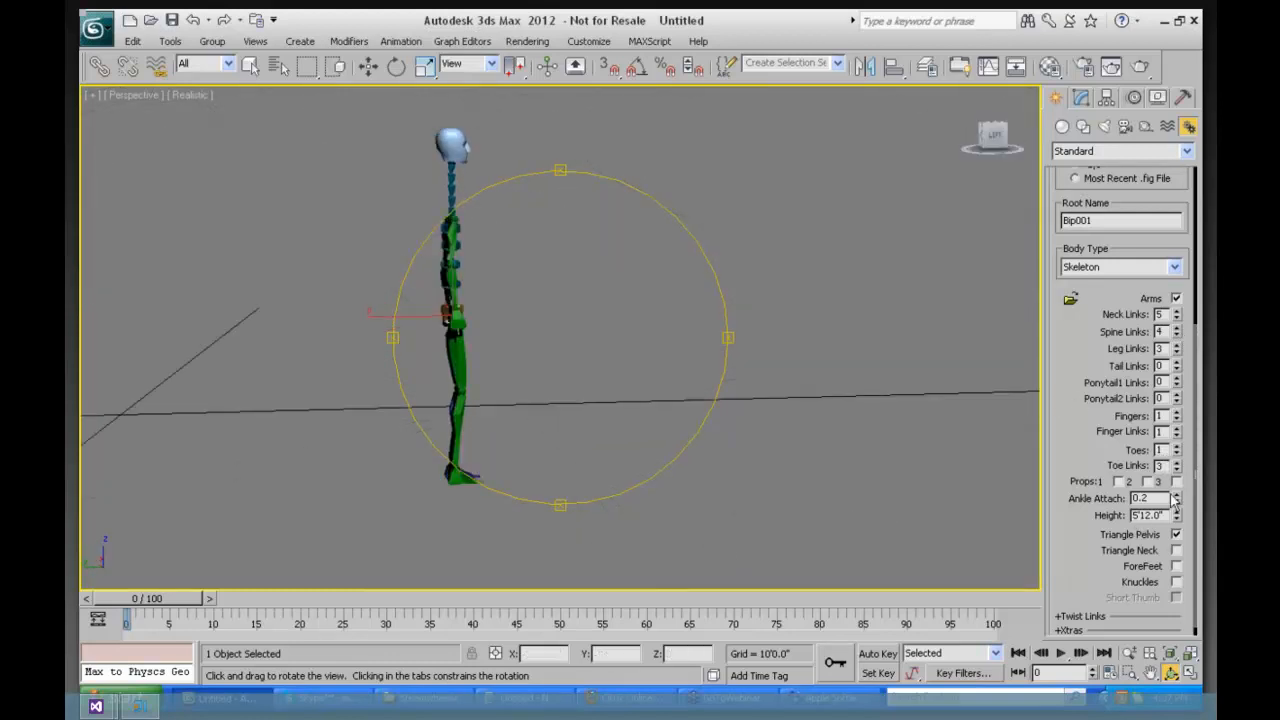
pyautogui.click(1176, 364)
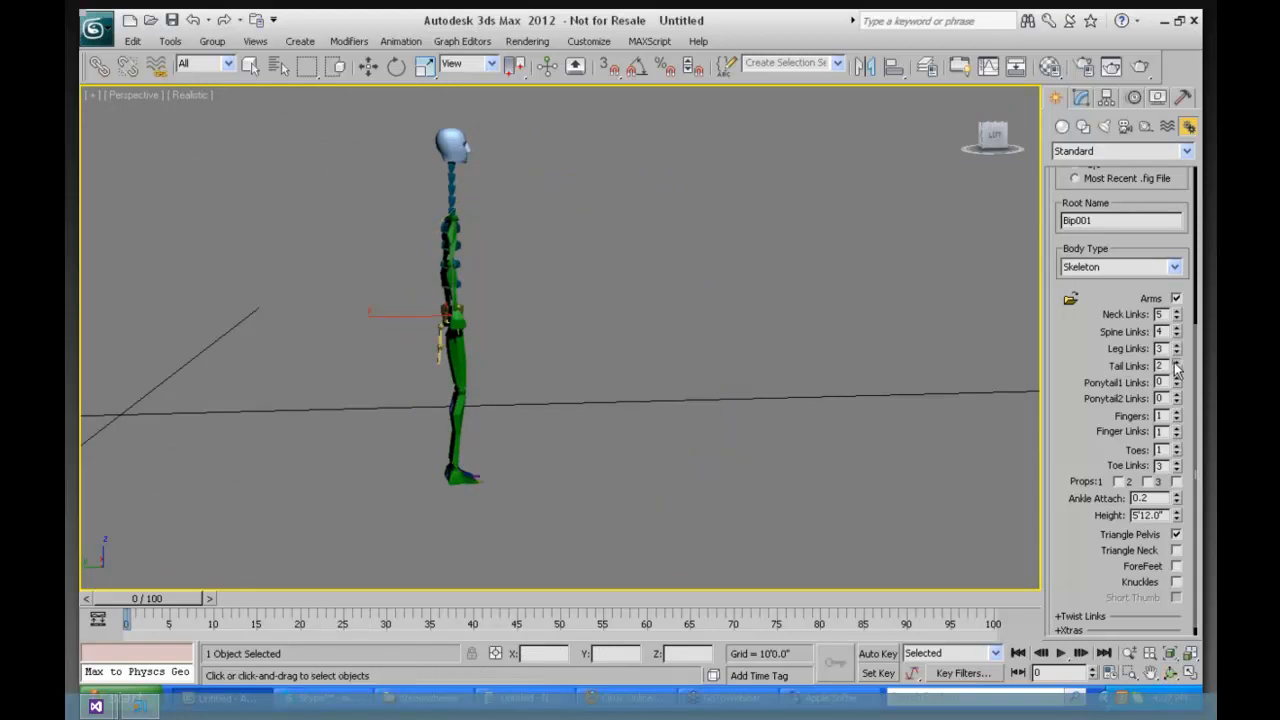
pyautogui.click(1176, 364)
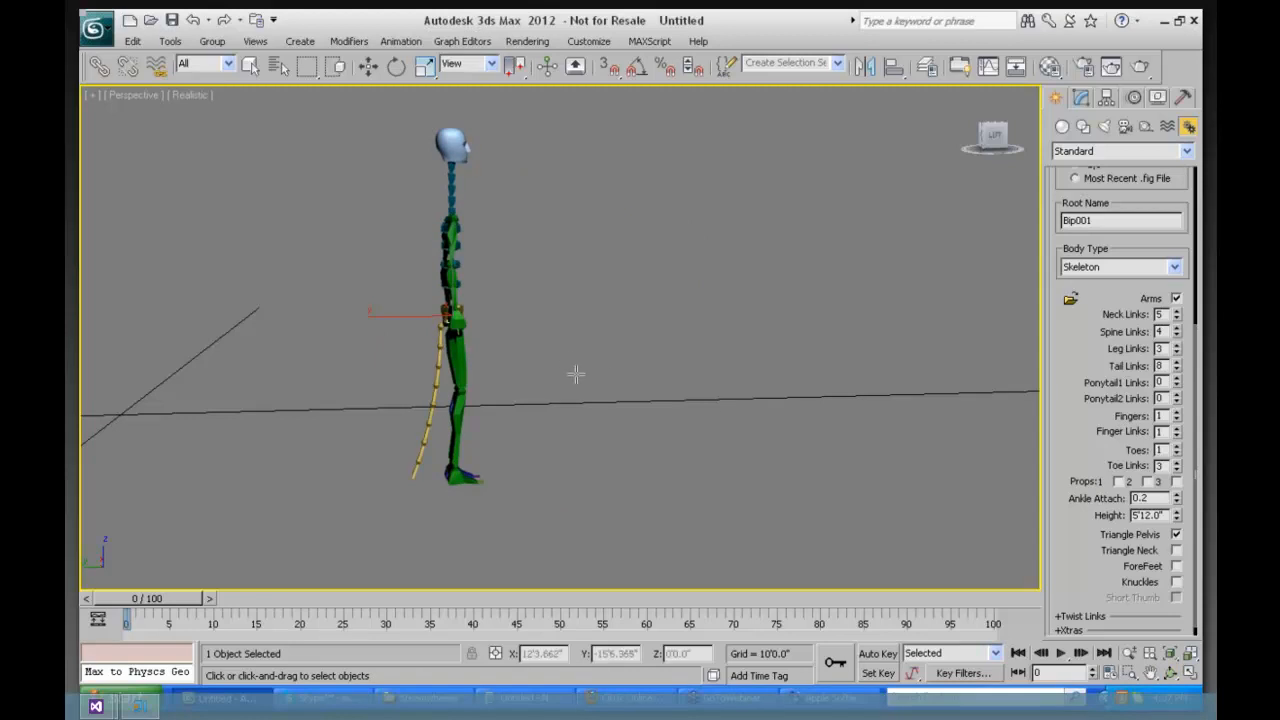
# Step: Add a first ponytail with 4 links to the biped's head
pyautogui.click(1177, 379)
pyautogui.click(1177, 379)
pyautogui.click(1177, 379)
pyautogui.click(1177, 379)
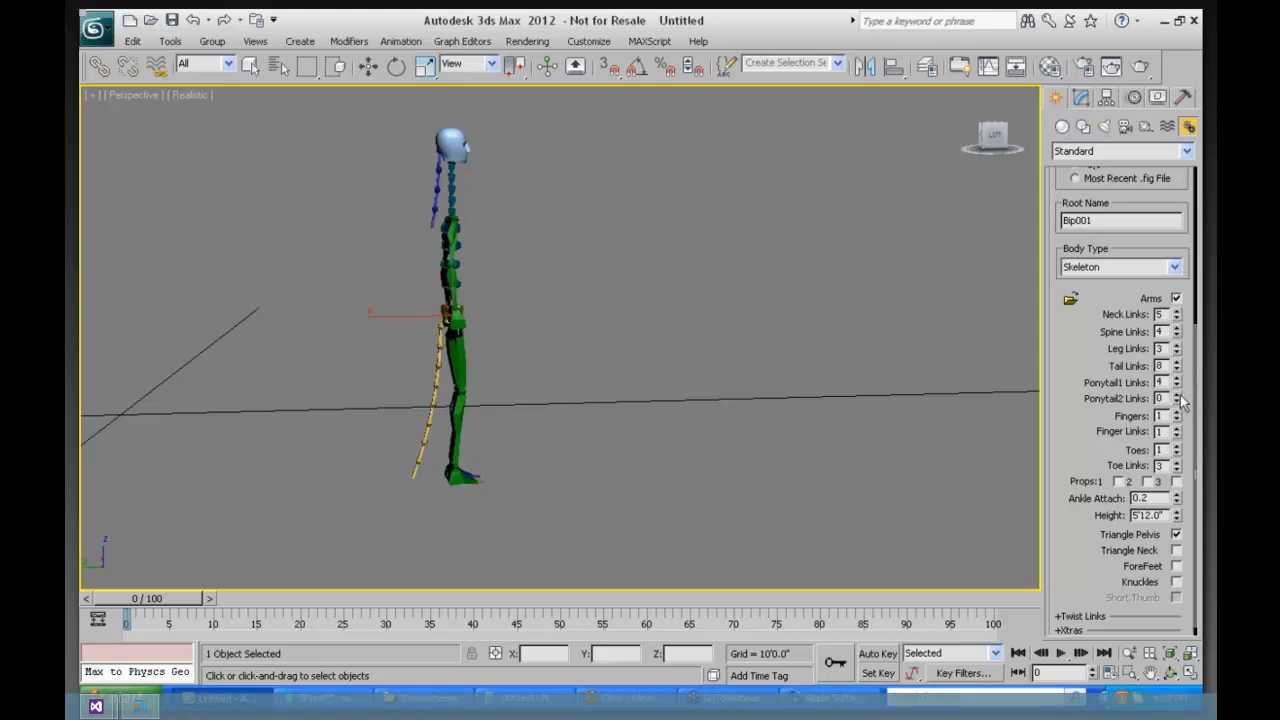
# Step: Rotate the biped's first ponytail link away from the neck to about Y 60.7, undoing the rotation beyond it
pyautogui.click(369, 66)
pyautogui.click(440, 162)
pyautogui.click(438, 158)
pyautogui.click(397, 67)
pyautogui.click(397, 67)
pyautogui.moveTo(388, 108); pyautogui.dragTo(498, 697)
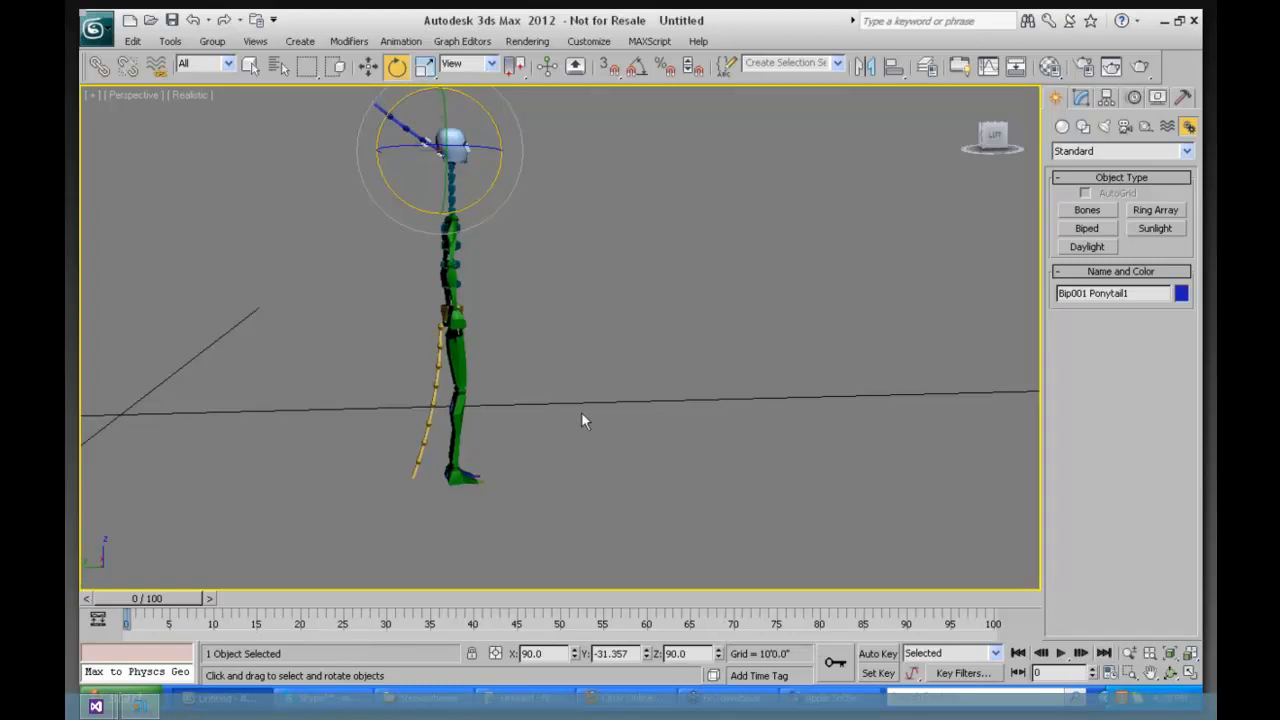
pyautogui.hotkey('ctrl', 'z')
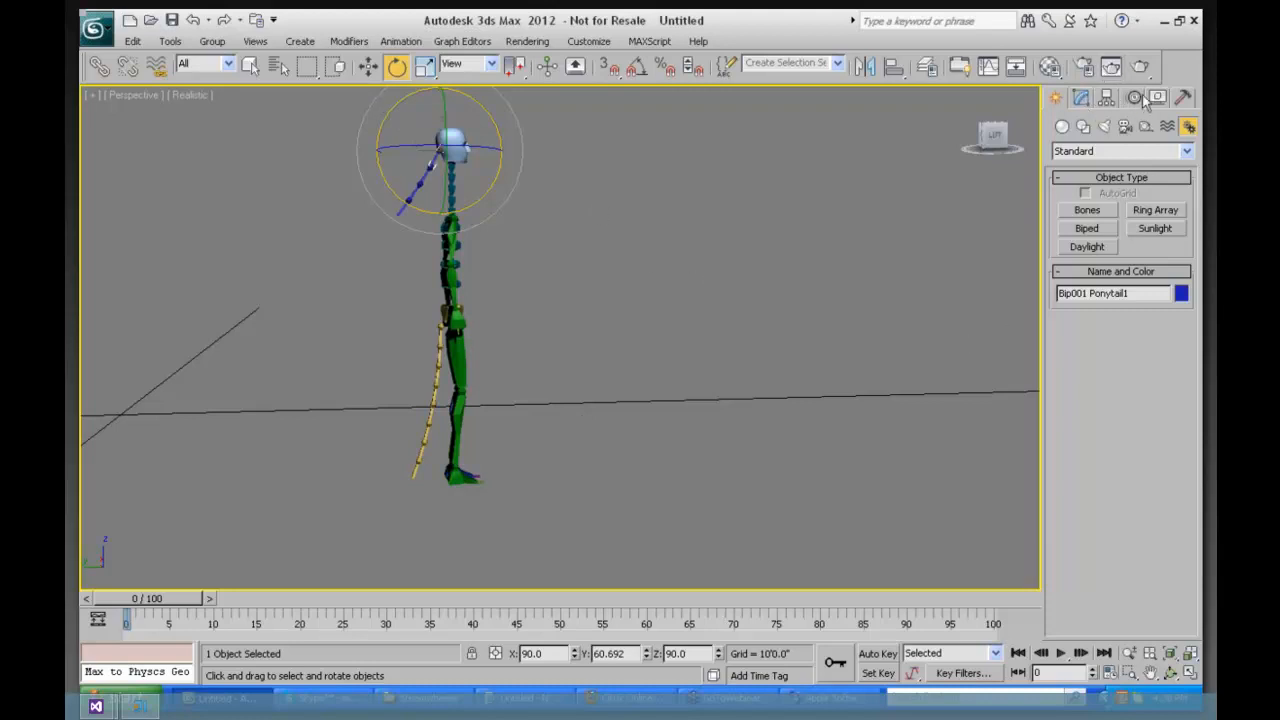
# Step: Turn on Figure mode for the biped and set its number of fingers to 4 in the Structure settings
pyautogui.click(1080, 98)
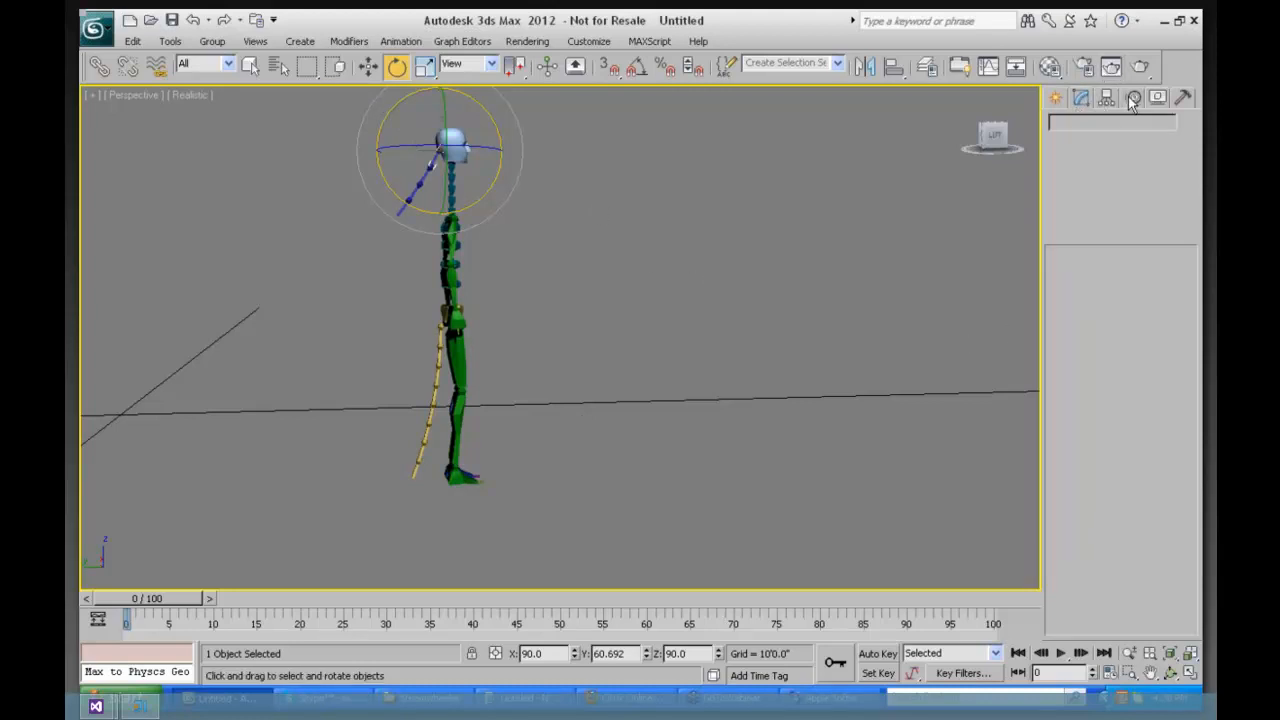
pyautogui.click(1134, 98)
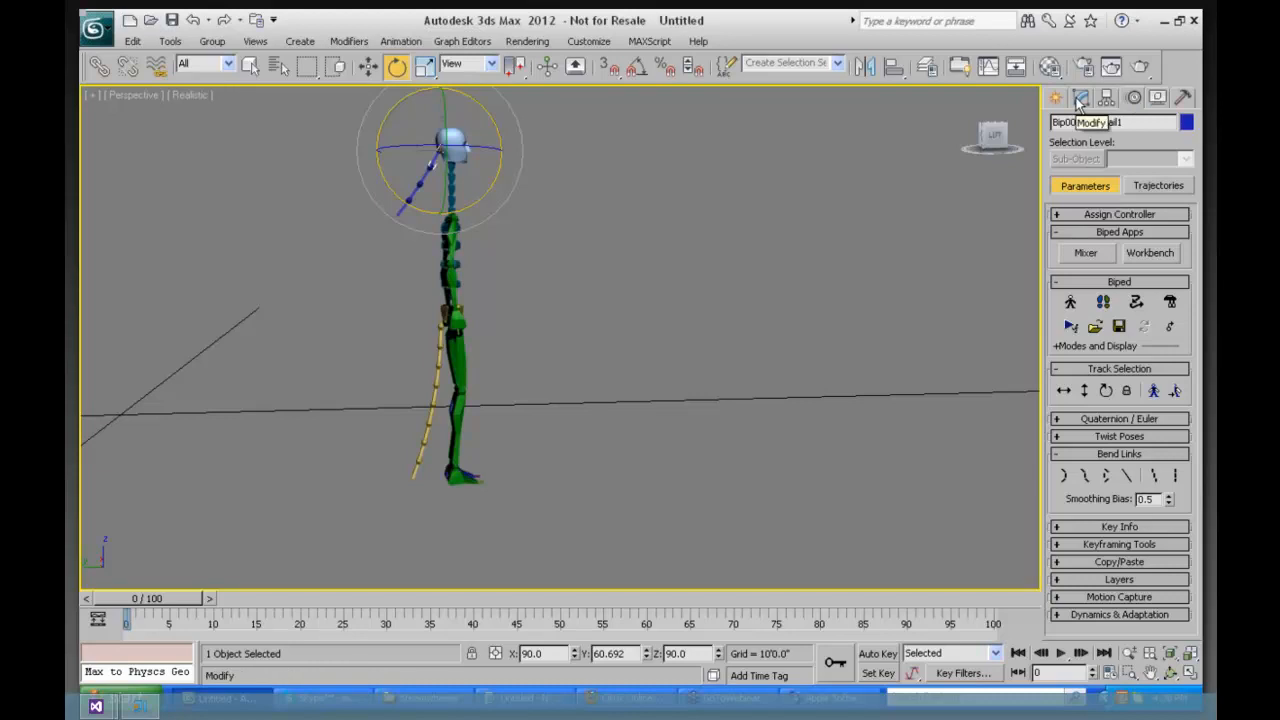
pyautogui.click(1069, 303)
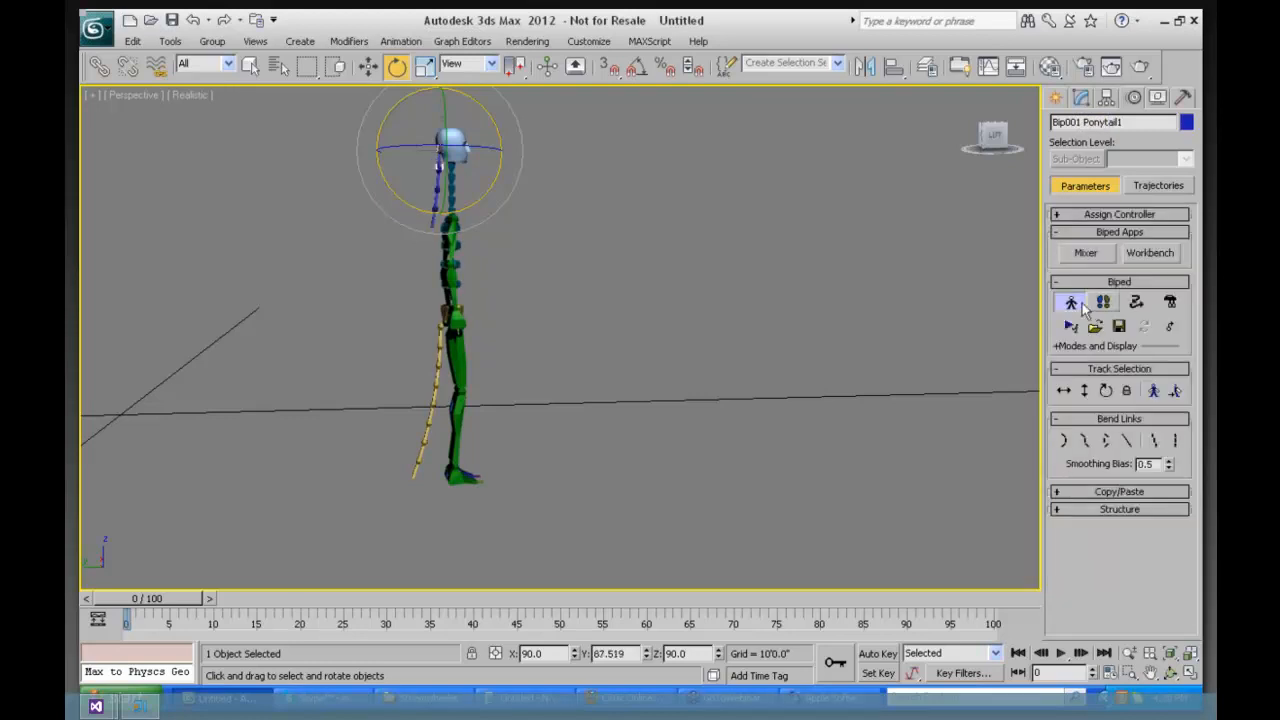
pyautogui.click(1110, 510)
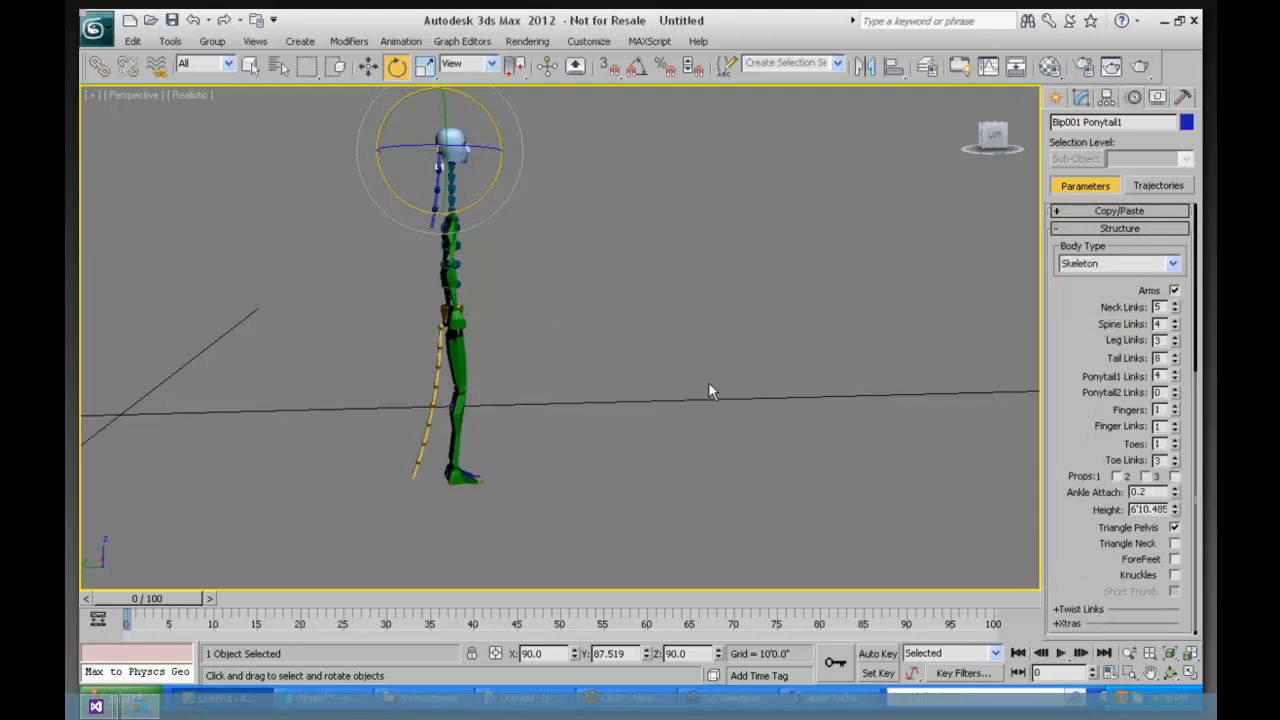
pyautogui.click(1175, 407)
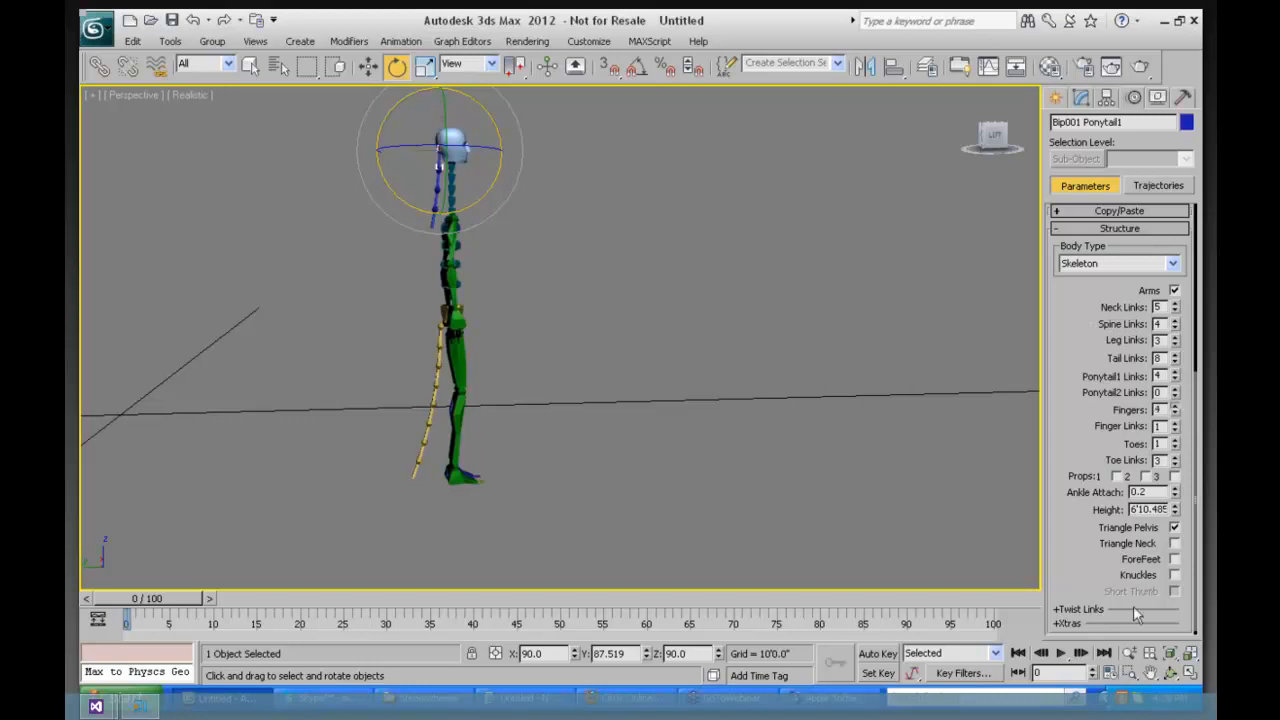
# Step: Set the biped's finger links to 3 while viewing its hands up close
pyautogui.click(1130, 672)
pyautogui.moveTo(413, 292); pyautogui.dragTo(479, 341)
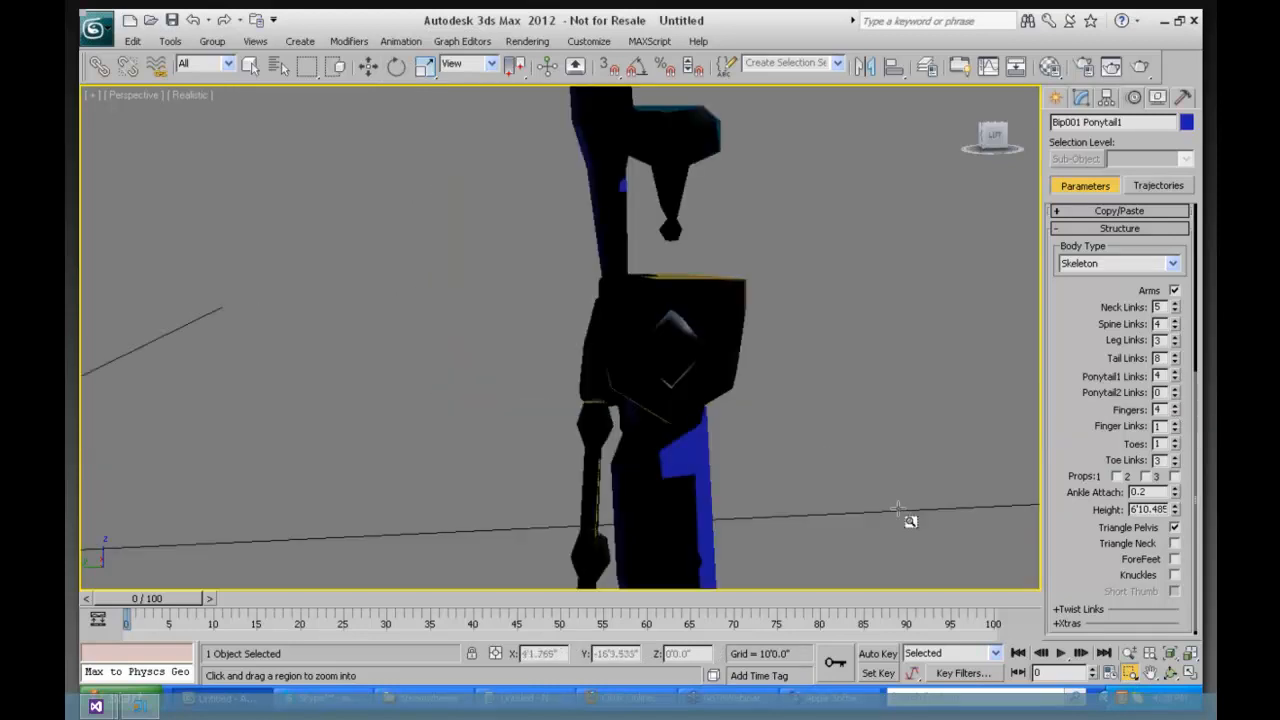
pyautogui.click(1171, 674)
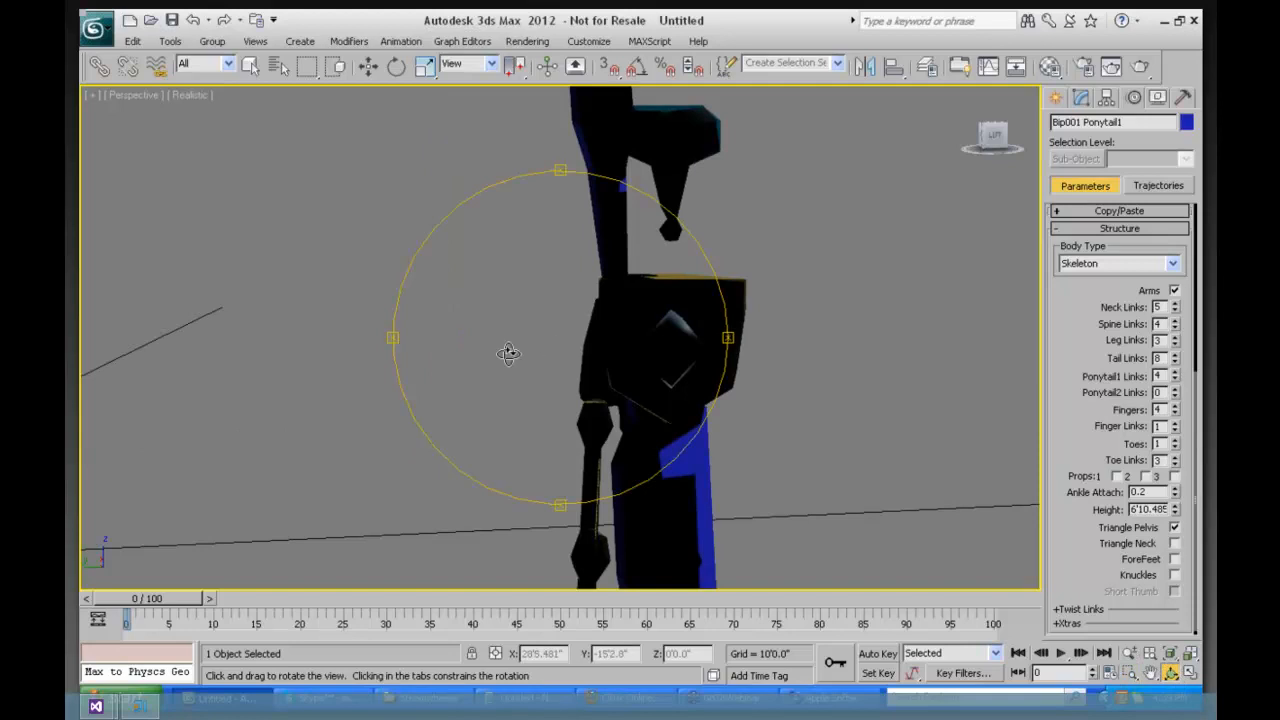
pyautogui.moveTo(508, 353); pyautogui.dragTo(405, 432)
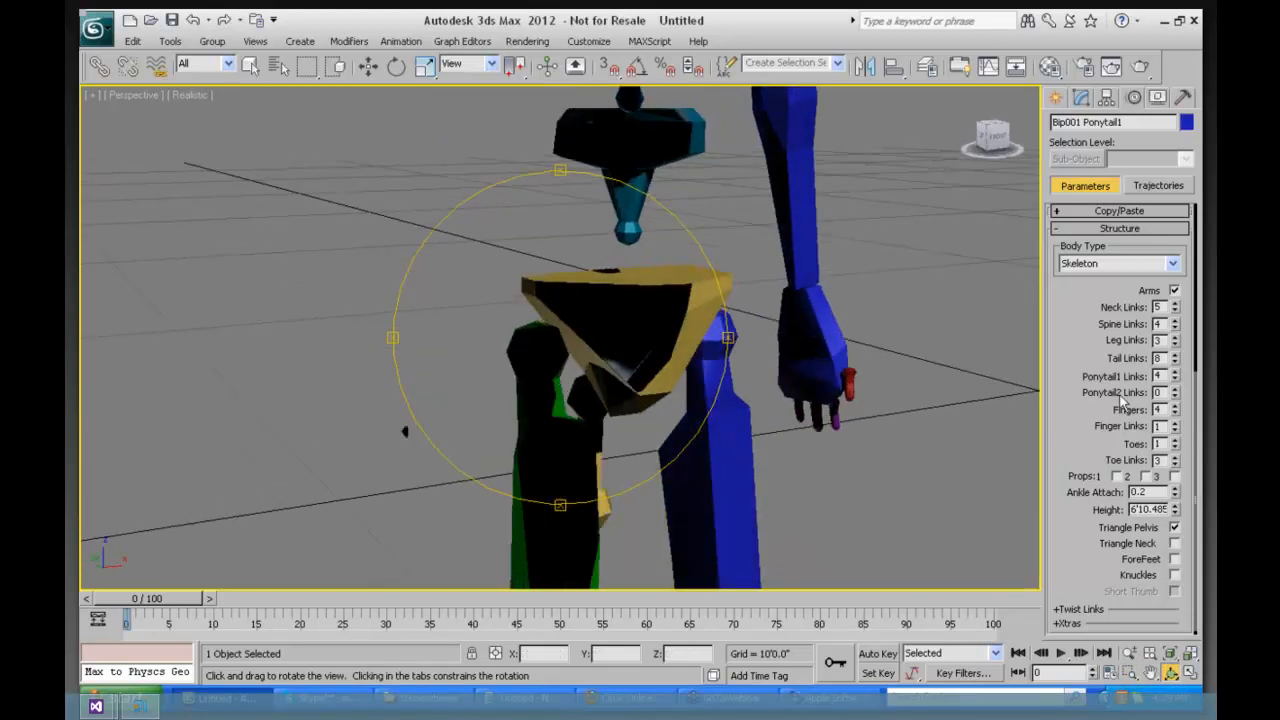
pyautogui.click(1176, 423)
pyautogui.click(1176, 423)
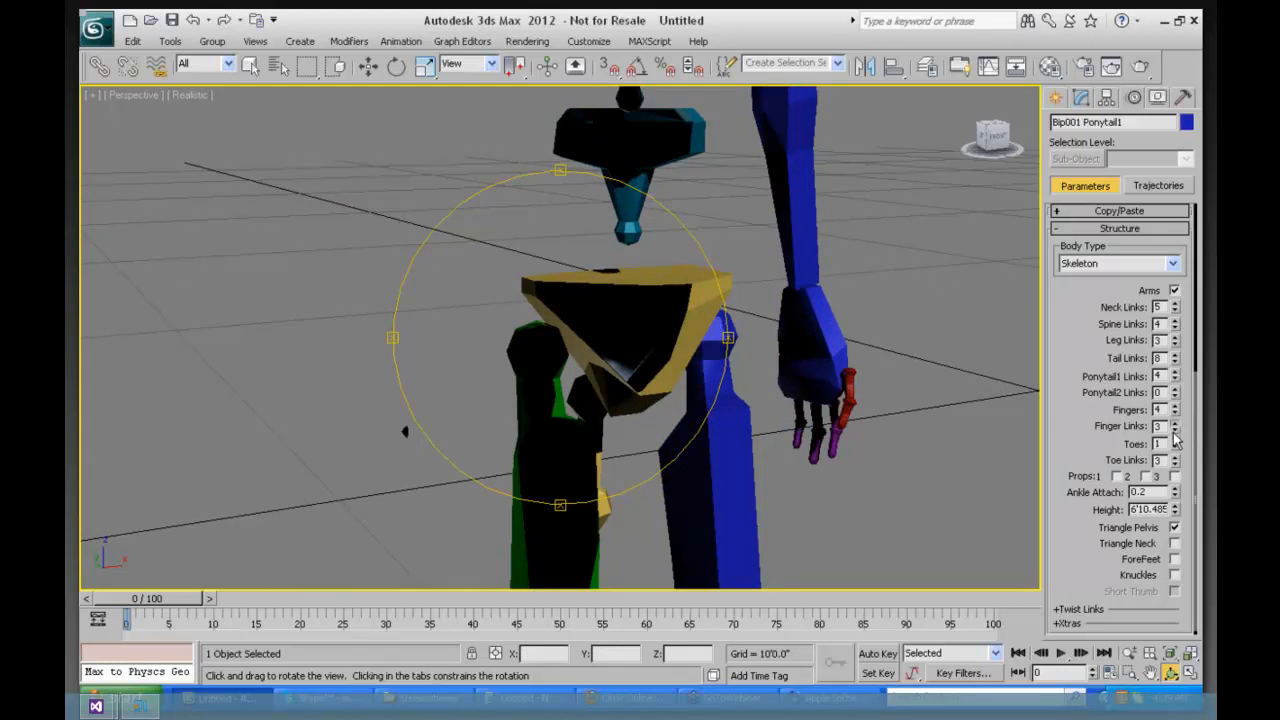
# Step: Set the biped's tail and first ponytail links to 0 and its neck links to 1
pyautogui.click(1128, 653)
pyautogui.moveTo(521, 265); pyautogui.dragTo(957, 476)
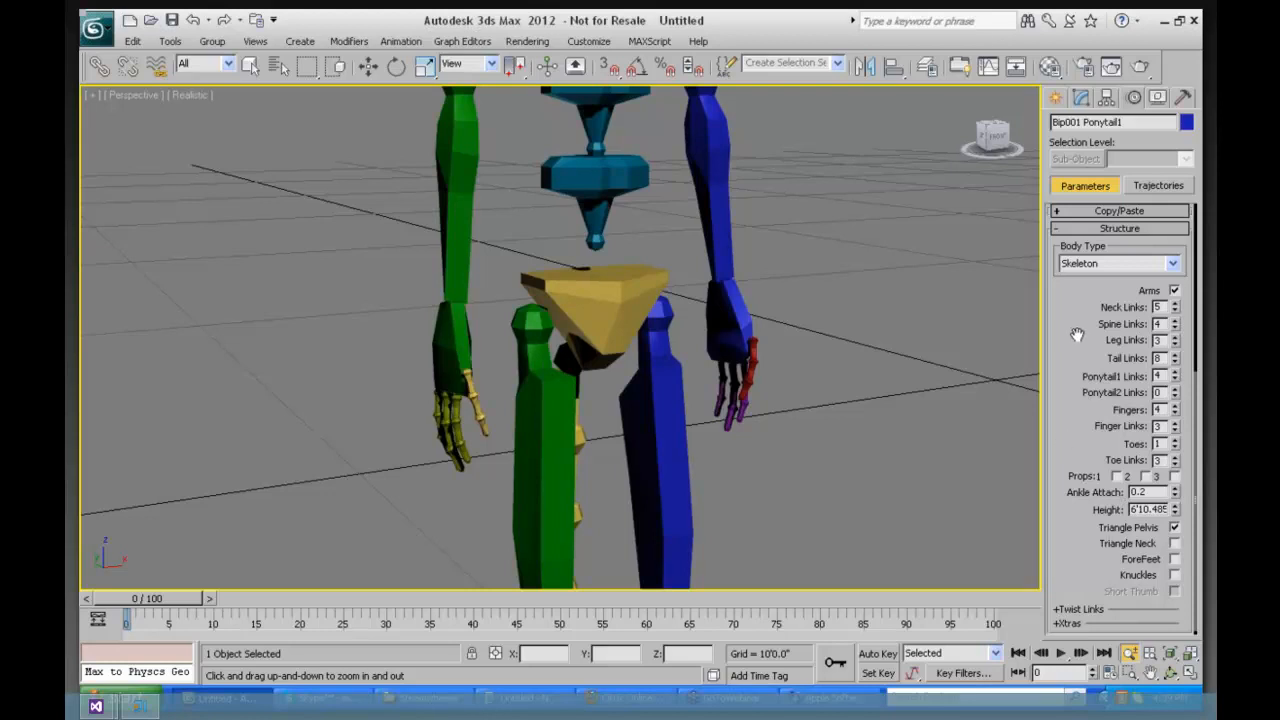
pyautogui.scroll(1, 1076, 348)
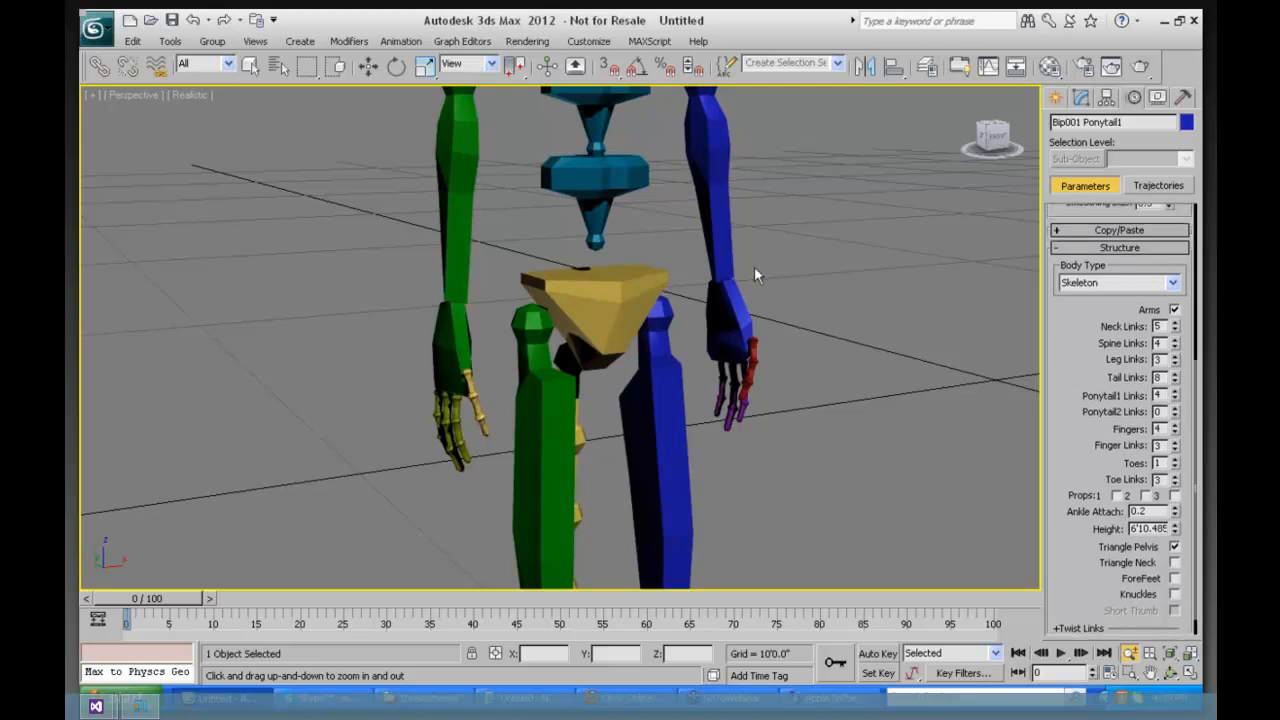
pyautogui.moveTo(761, 262); pyautogui.dragTo(754, 405)
pyautogui.click(1150, 672)
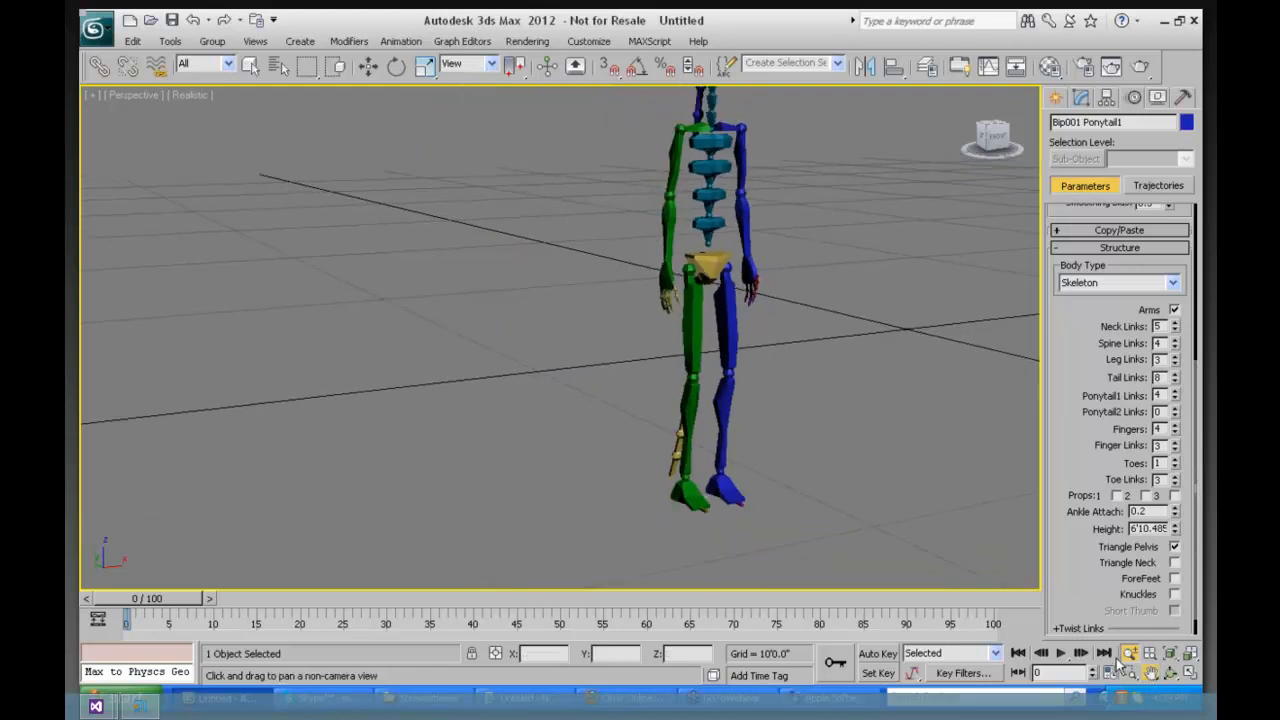
pyautogui.moveTo(728, 208); pyautogui.dragTo(671, 269)
pyautogui.click(1129, 652)
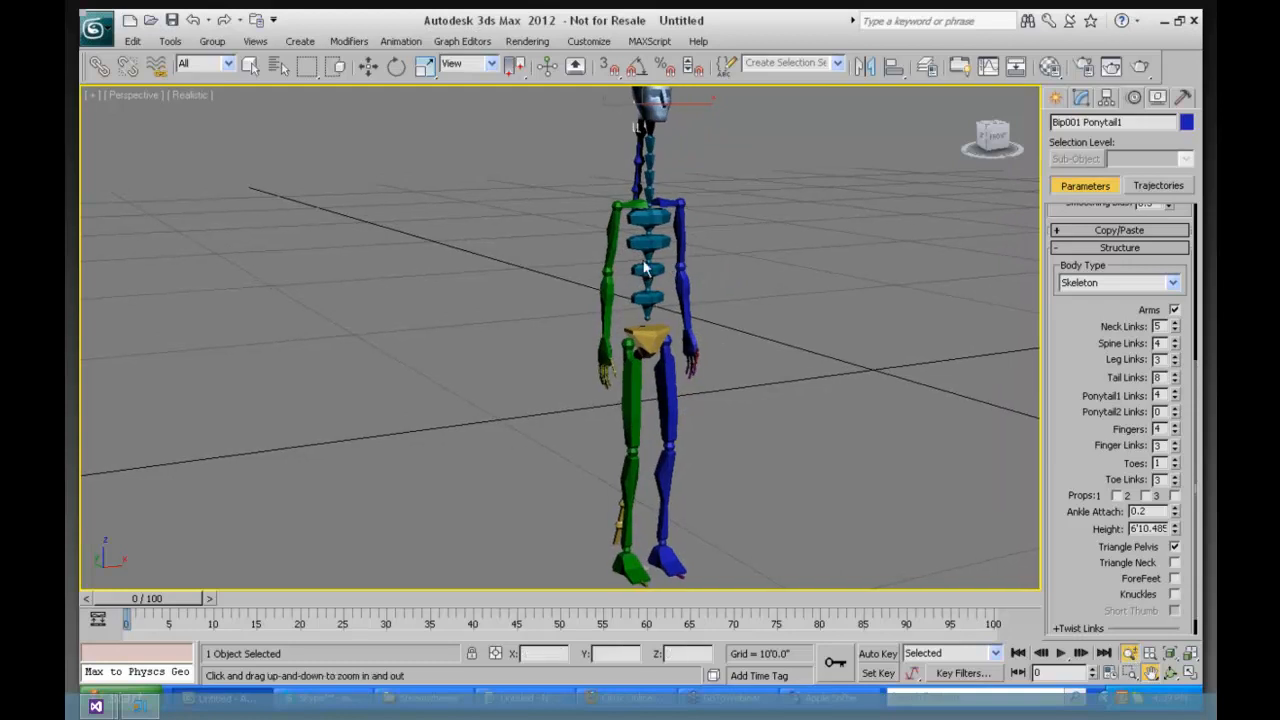
pyautogui.moveTo(643, 295); pyautogui.dragTo(643, 316)
pyautogui.moveTo(1173, 392)
pyautogui.mouseDown()
pyautogui.moveTo(1173, 418)
pyautogui.moveTo(1177, 397)
pyautogui.mouseUp()
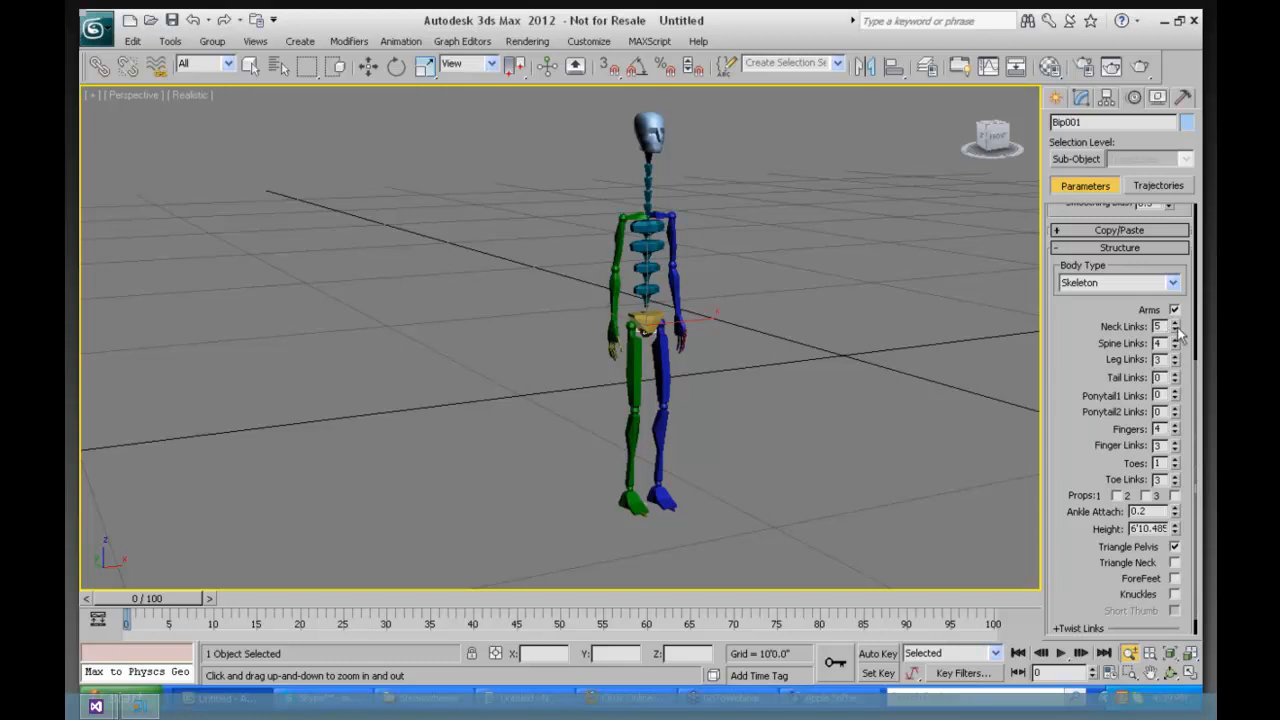
pyautogui.moveTo(1176, 330); pyautogui.dragTo(1176, 342)
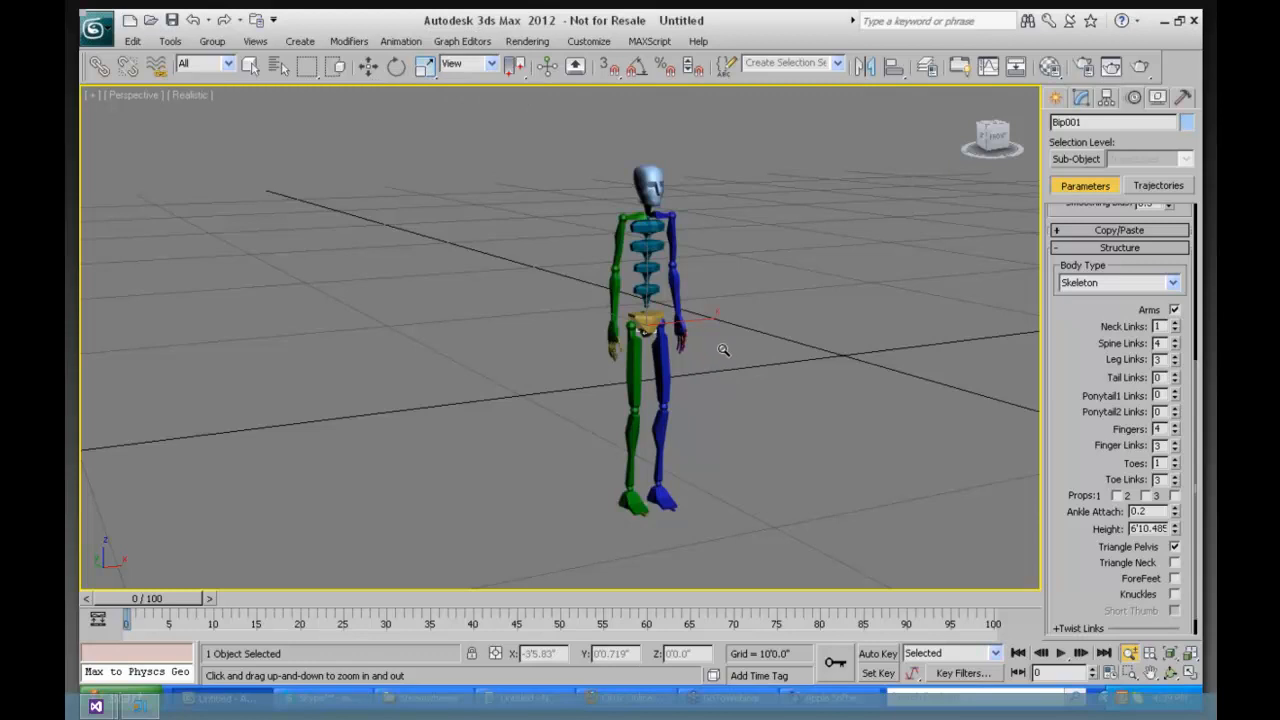
pyautogui.press('e')
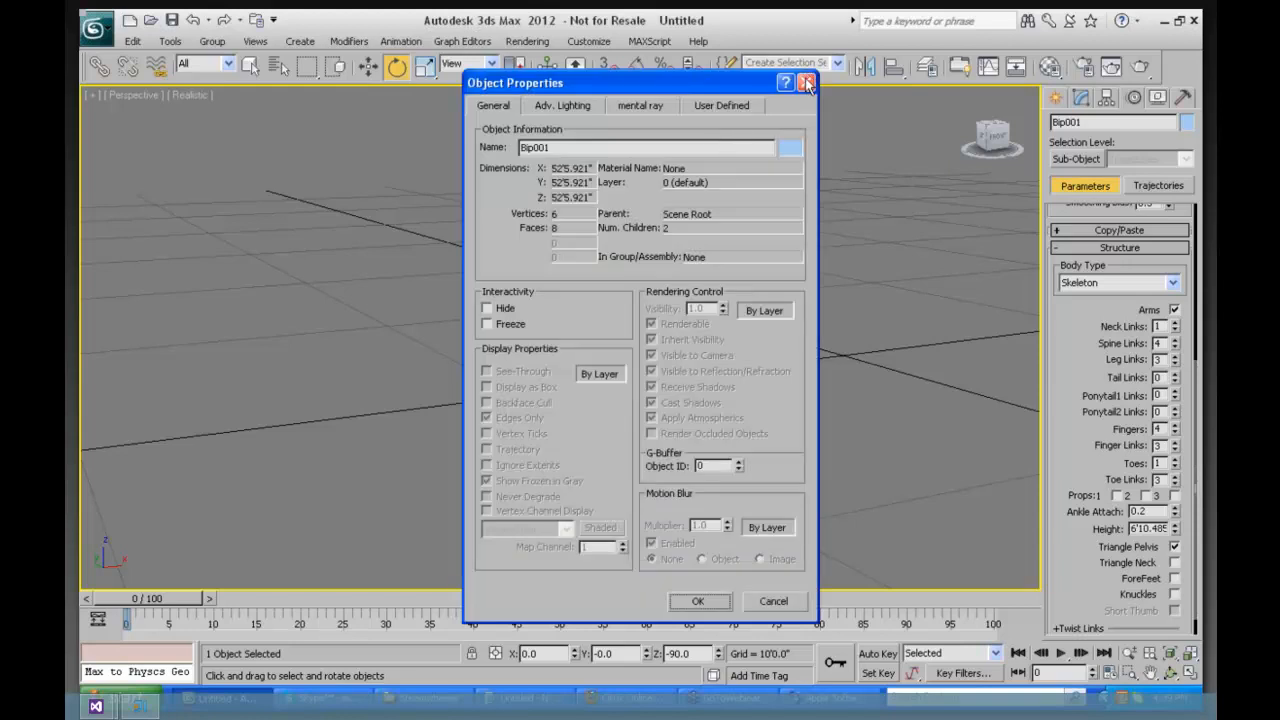
pyautogui.click(805, 82)
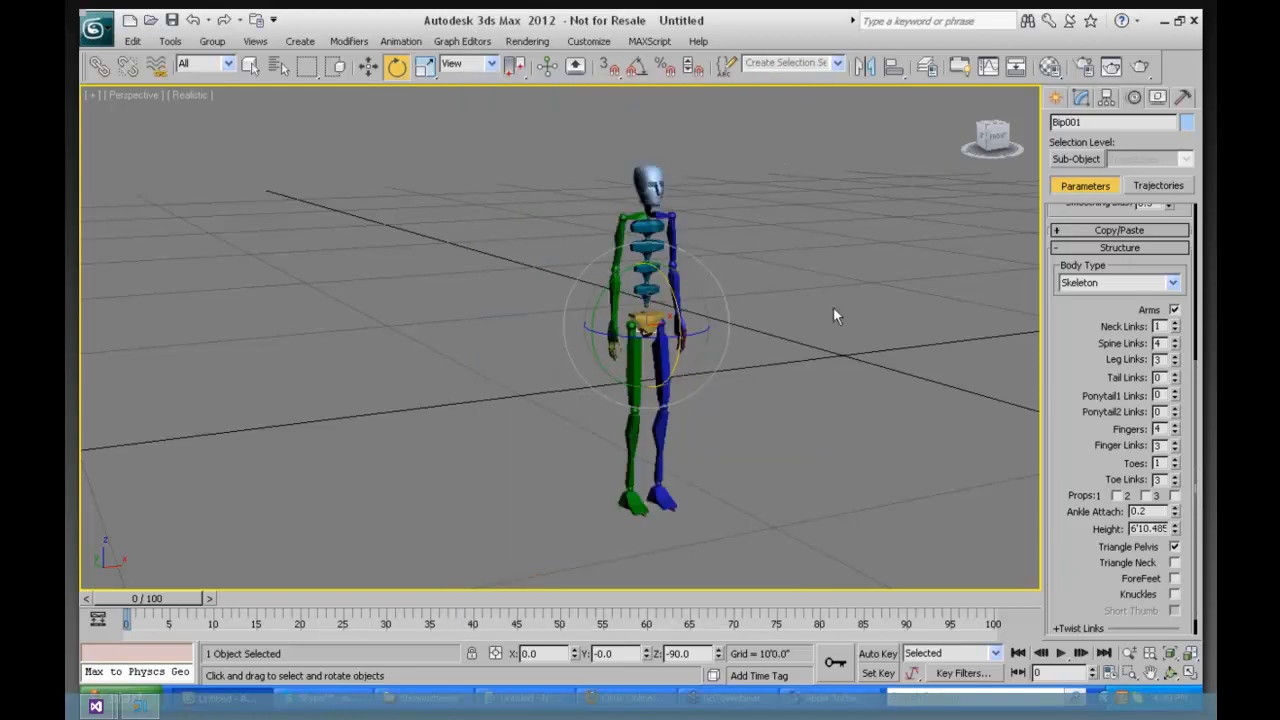
pyautogui.click(661, 362)
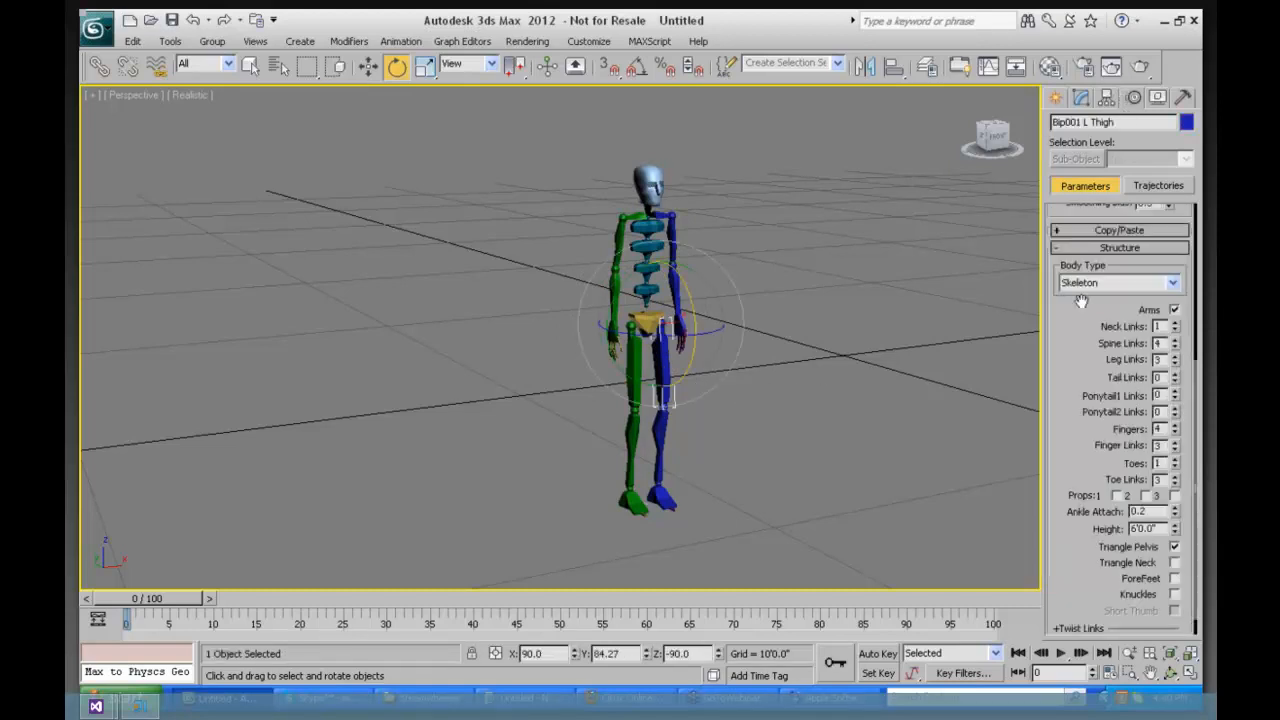
# Step: Shorten both forearms symmetrically by scaling them lengthwise, and scale both upper arms to about 55% along X
pyautogui.scroll(5, 1071, 352)
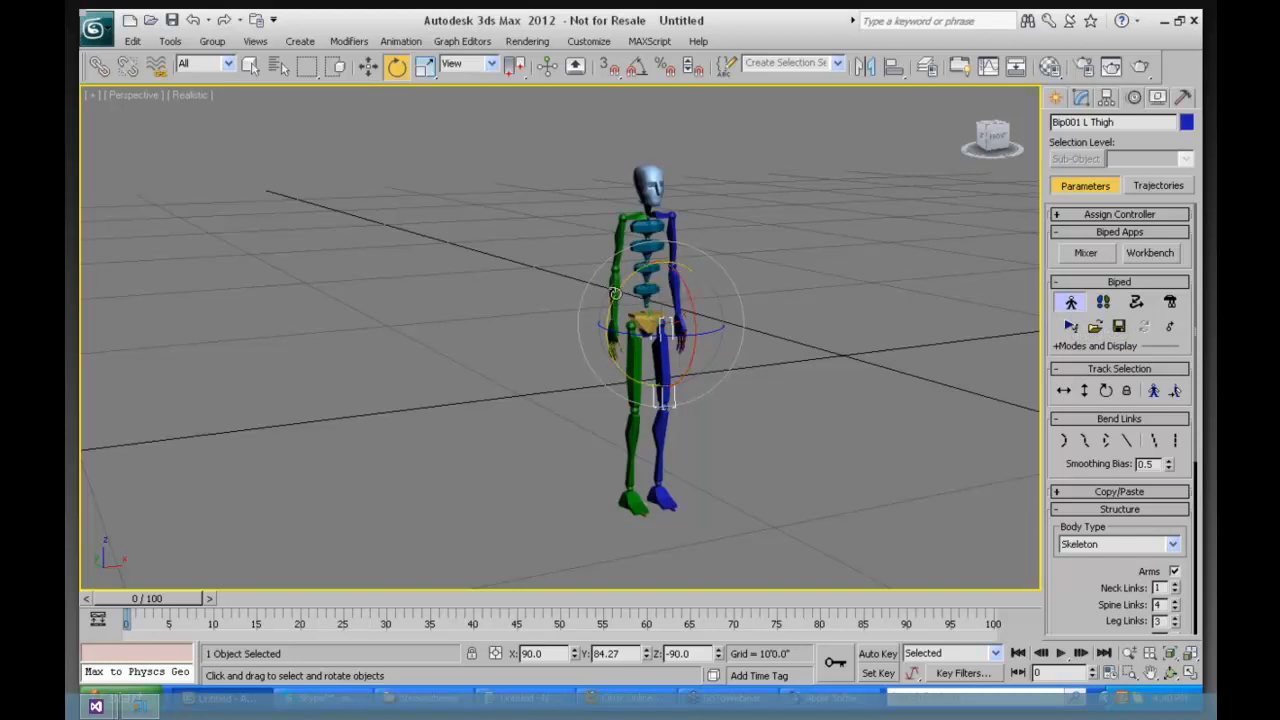
pyautogui.click(613, 326)
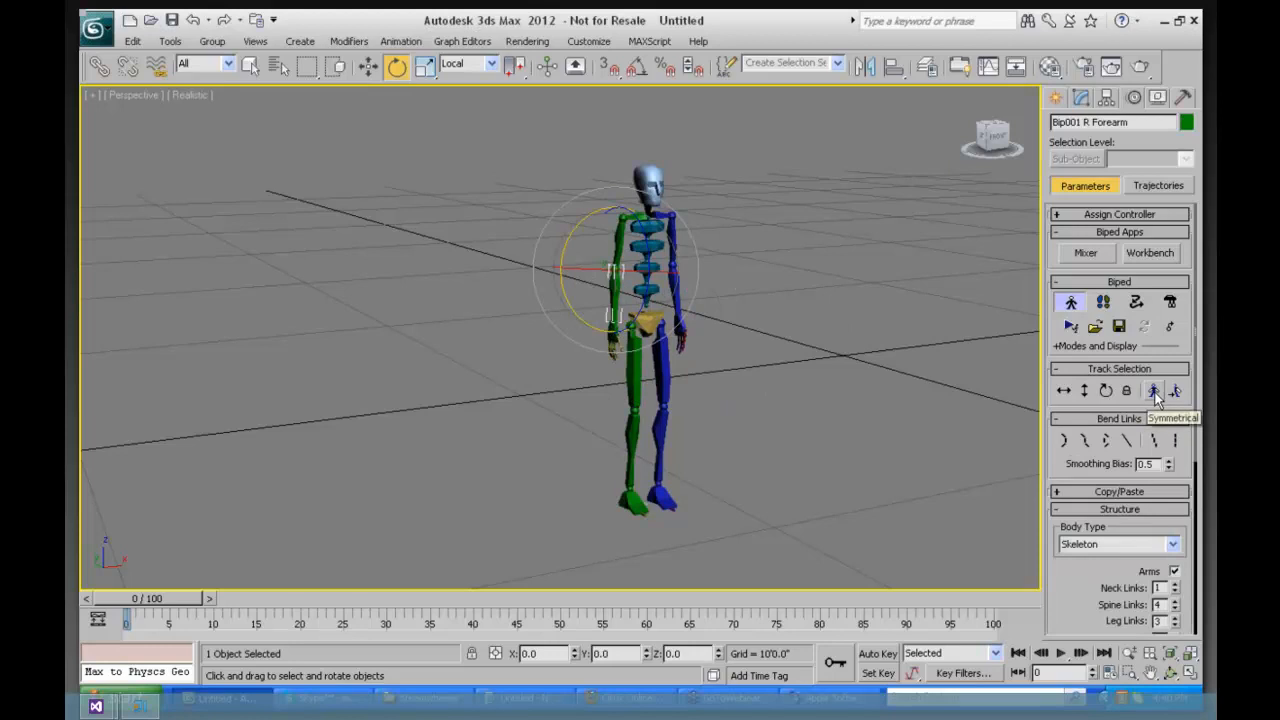
pyautogui.click(1154, 392)
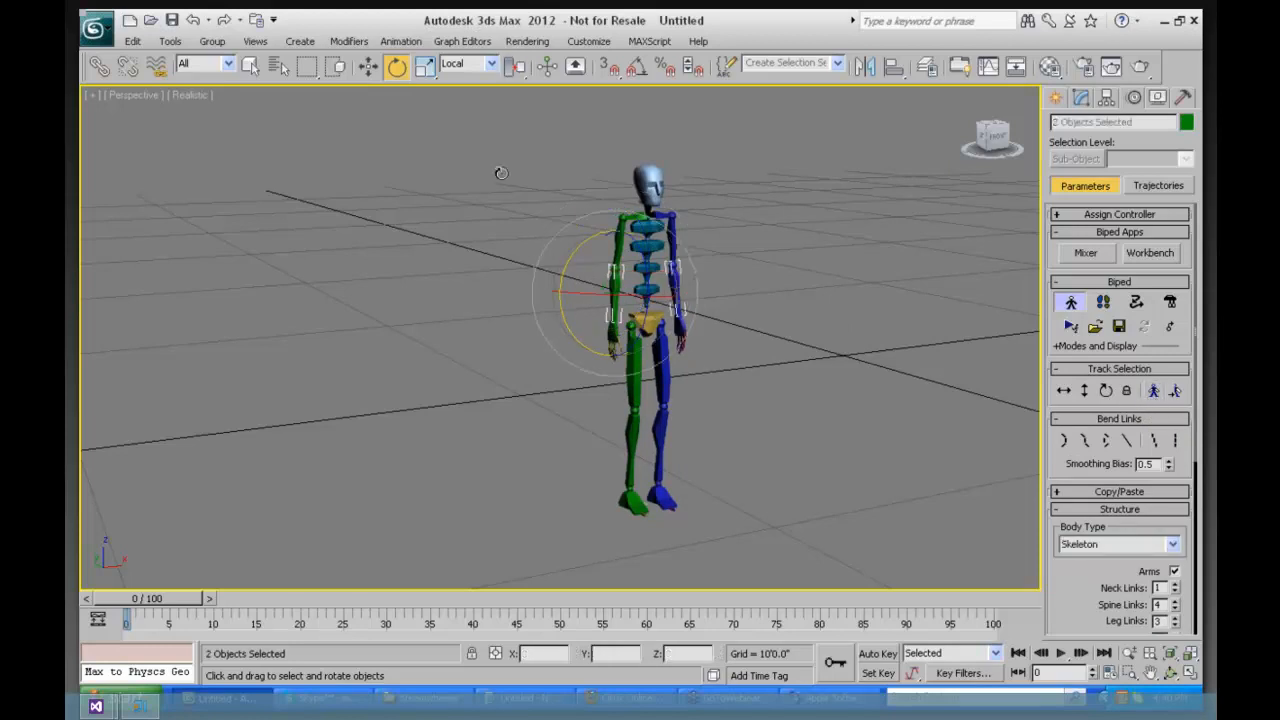
pyautogui.click(426, 64)
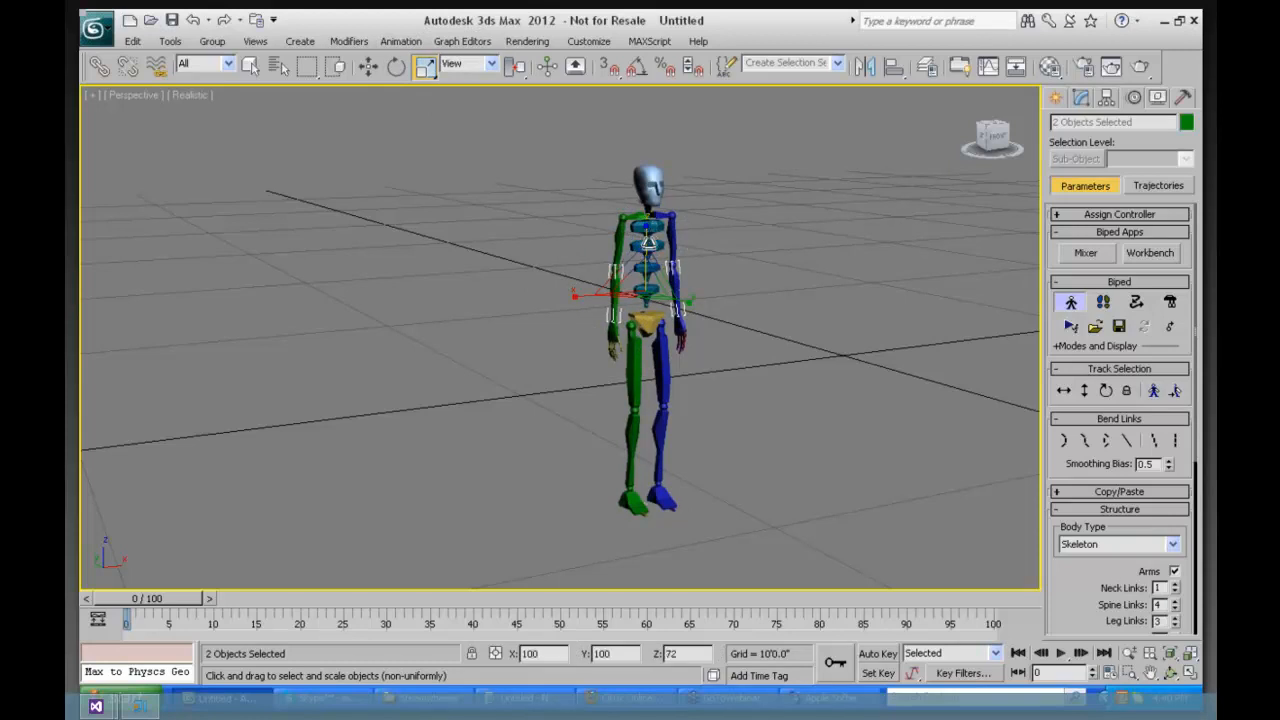
pyautogui.moveTo(684, 303)
pyautogui.mouseDown()
pyautogui.moveTo(631, 287)
pyautogui.moveTo(706, 290)
pyautogui.mouseUp()
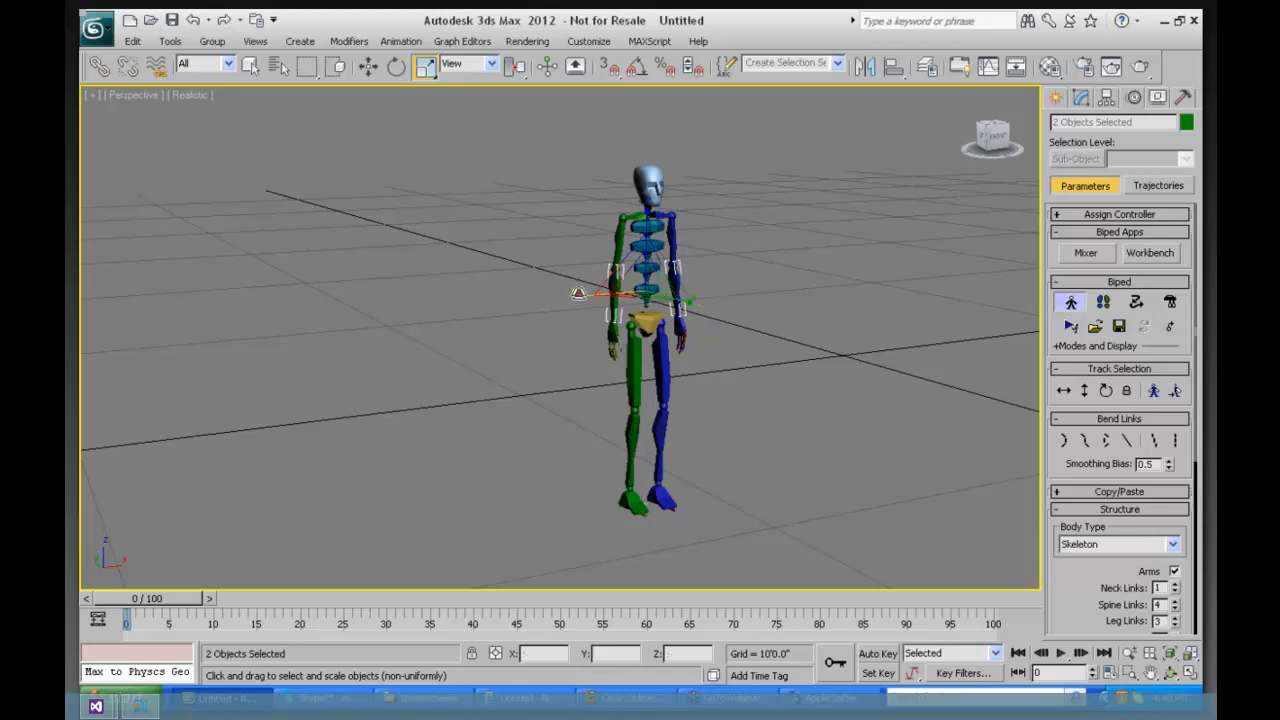
pyautogui.moveTo(578, 293); pyautogui.dragTo(680, 285)
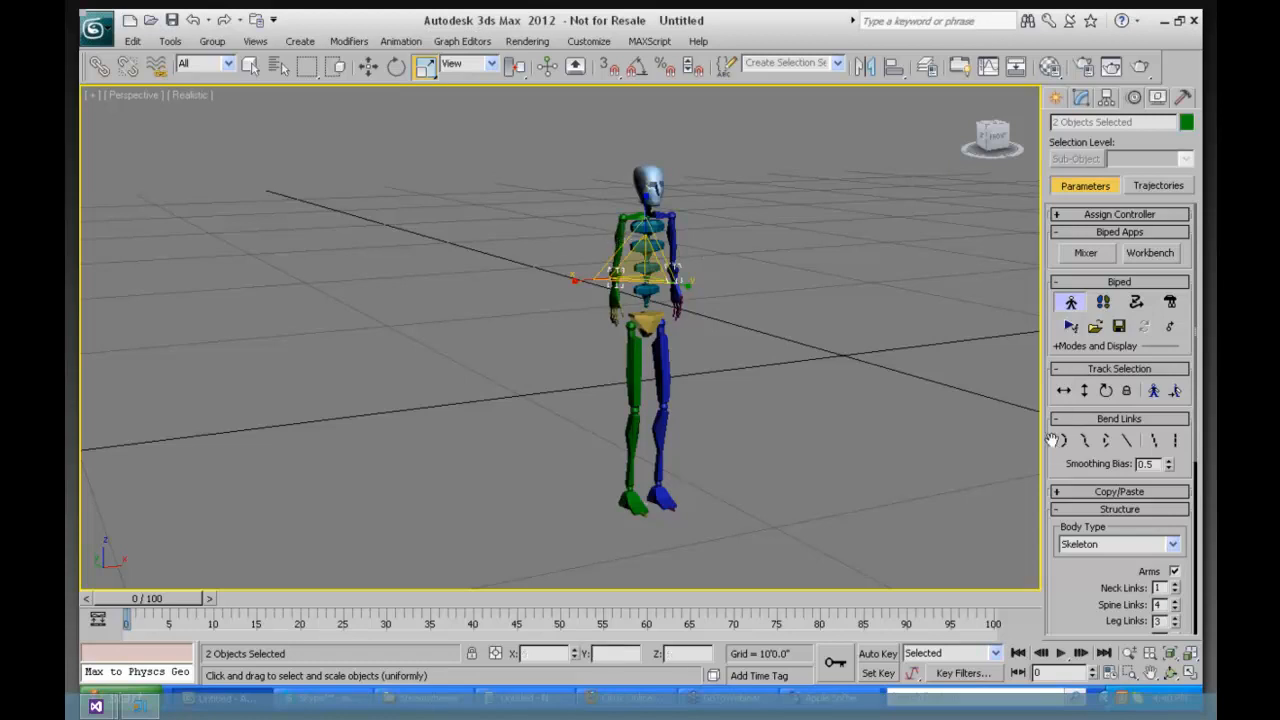
pyautogui.press('pageup')
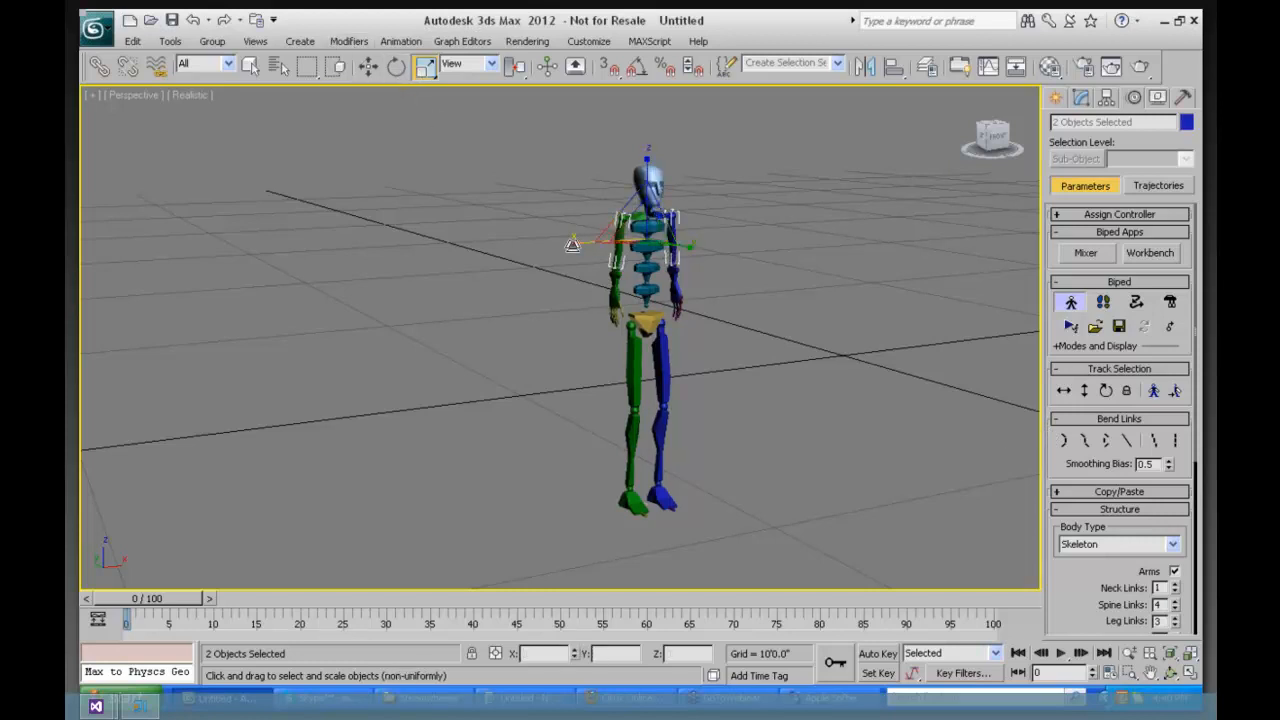
pyautogui.moveTo(594, 235); pyautogui.dragTo(620, 236)
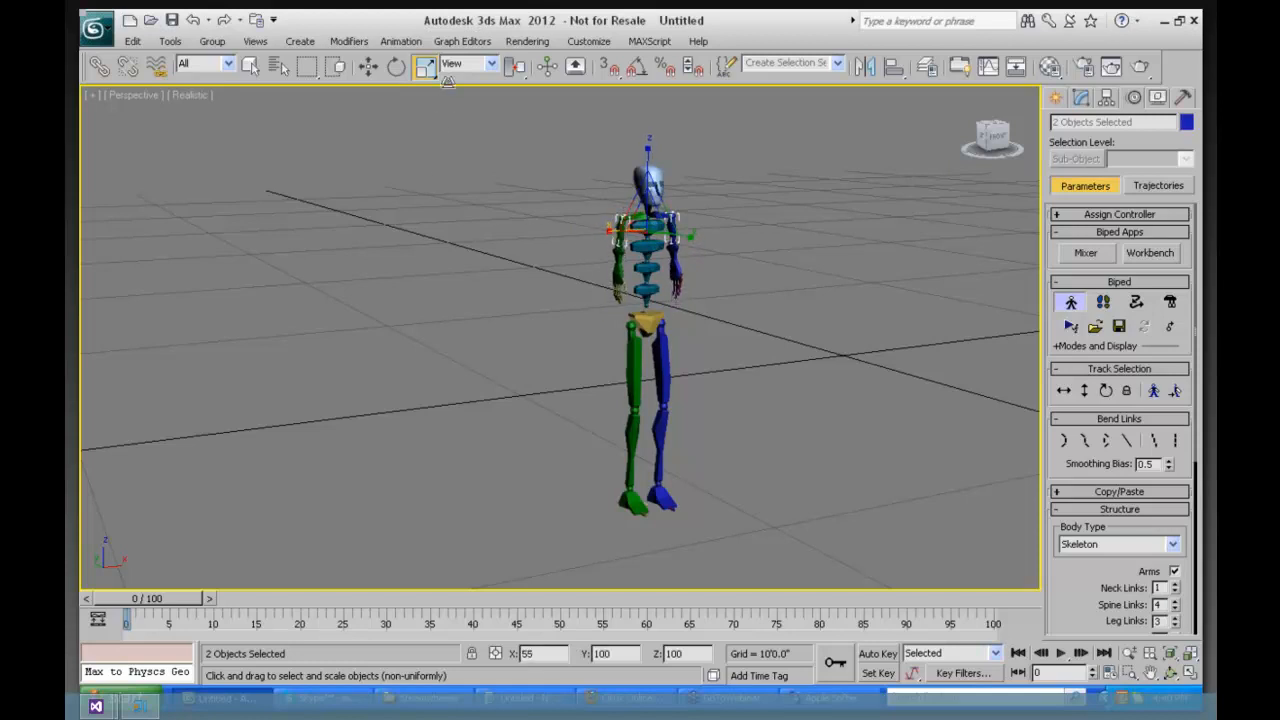
# Step: Rotate both of the biped's arms forward and bend its lowest spine link forward by about 40 degrees
pyautogui.click(396, 66)
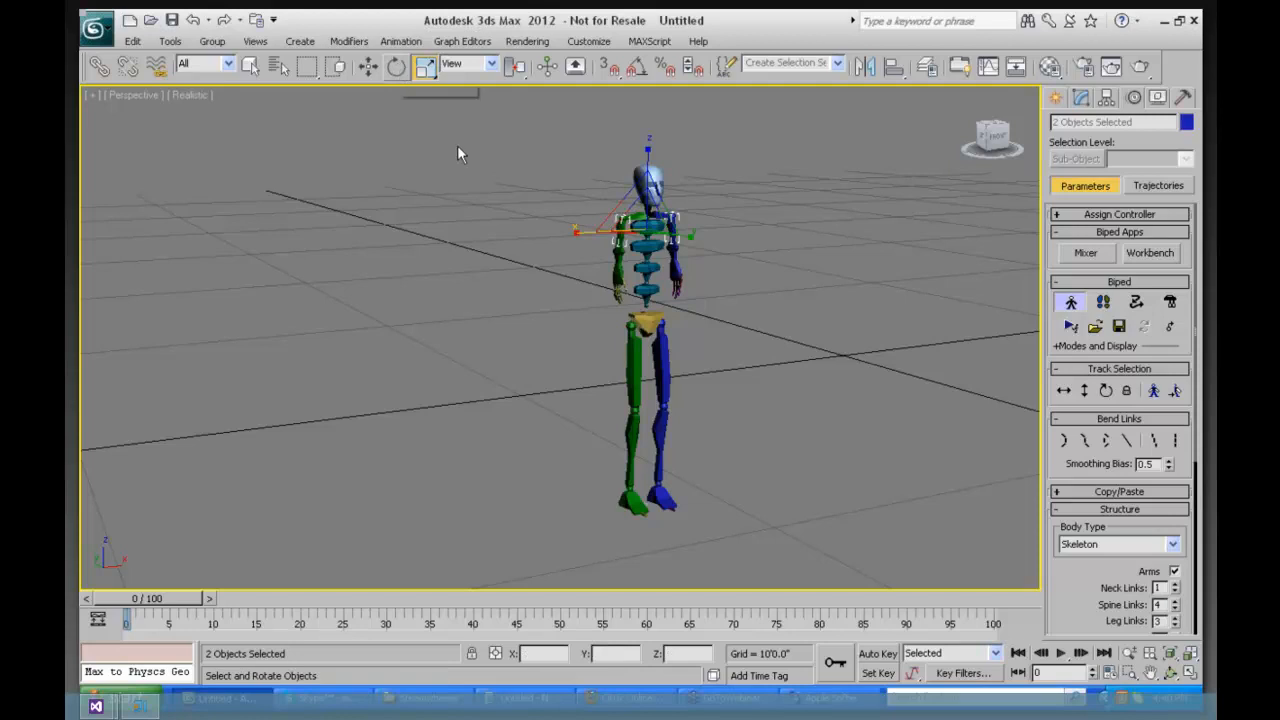
pyautogui.moveTo(693, 162); pyautogui.dragTo(695, 106)
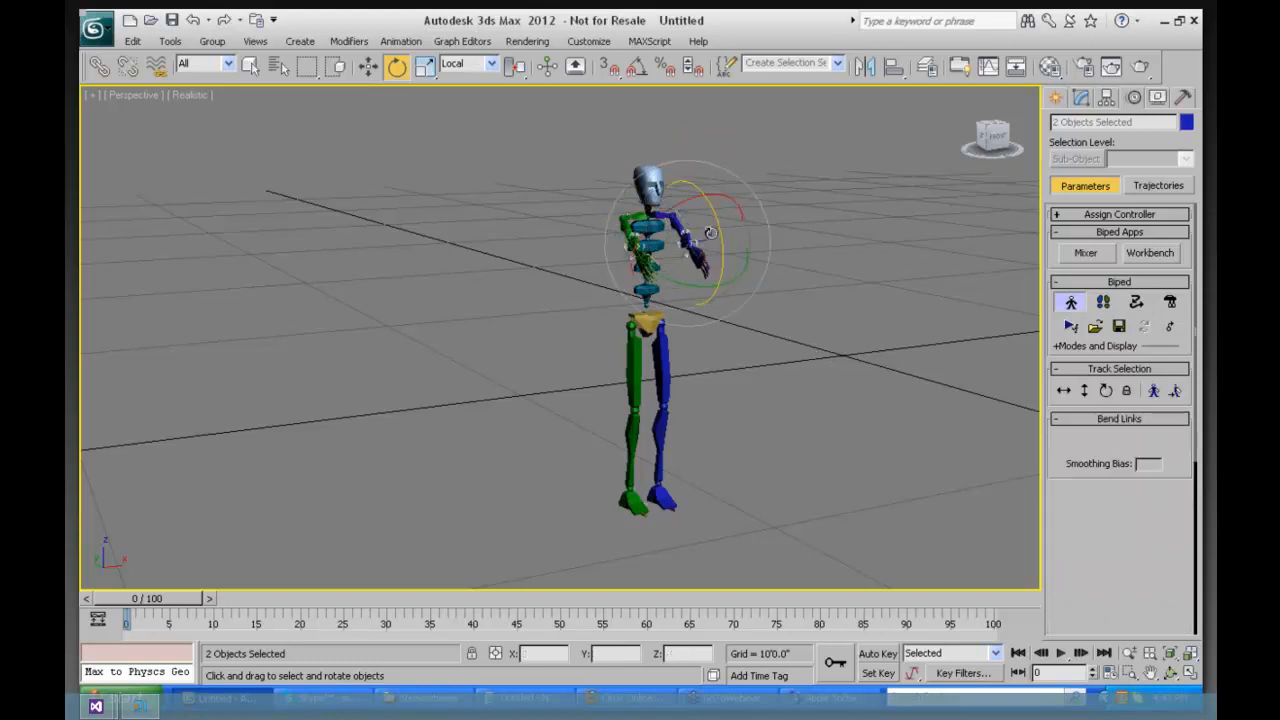
pyautogui.moveTo(710, 192)
pyautogui.mouseDown()
pyautogui.moveTo(709, 233)
pyautogui.moveTo(668, 301)
pyautogui.moveTo(635, 302)
pyautogui.mouseUp()
pyautogui.click(668, 299)
pyautogui.moveTo(676, 297); pyautogui.dragTo(676, 322)
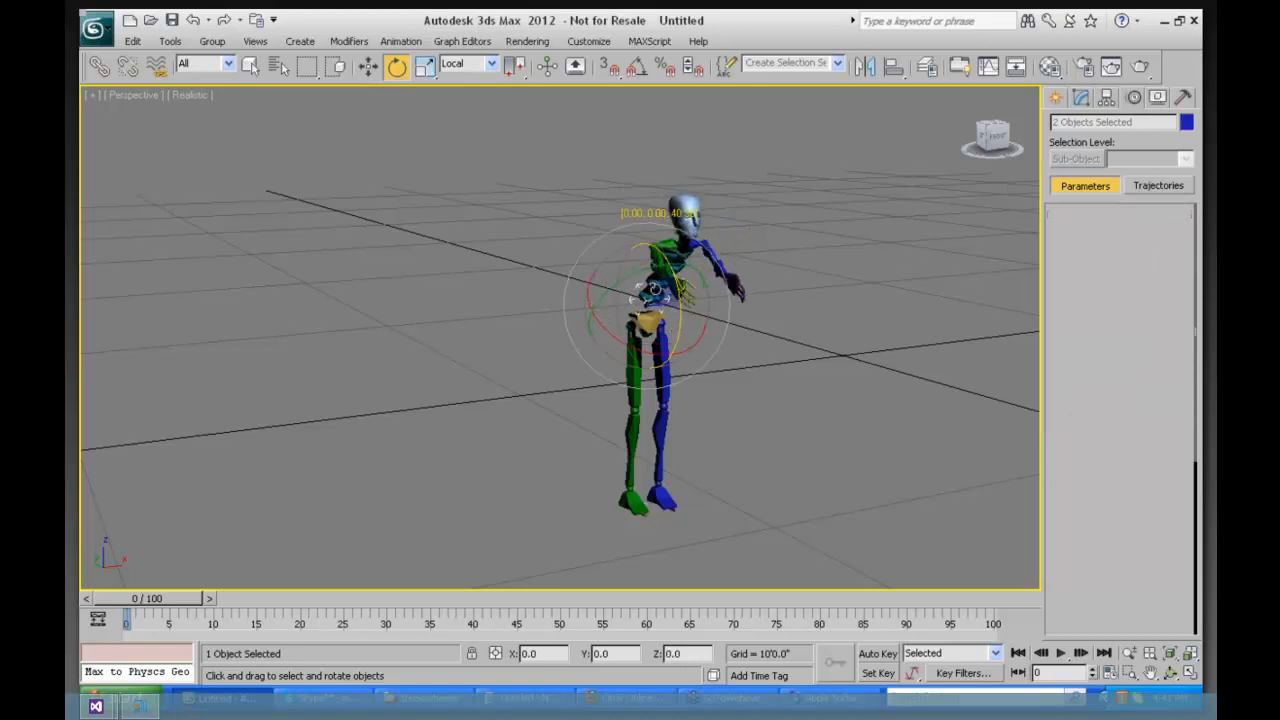
# Step: Select both of the biped's thighs and scale them uniformly to about 203%
pyautogui.click(1173, 676)
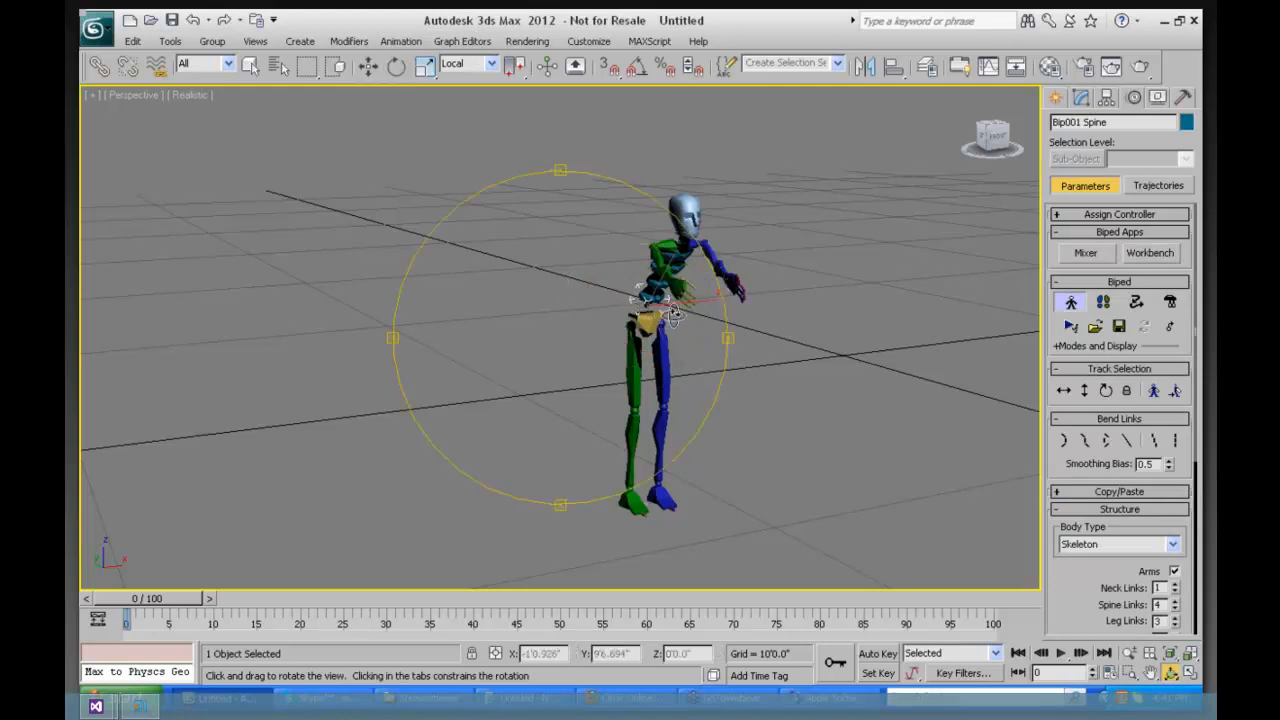
pyautogui.moveTo(728, 316); pyautogui.dragTo(660, 362)
pyautogui.rightClick(640, 362)
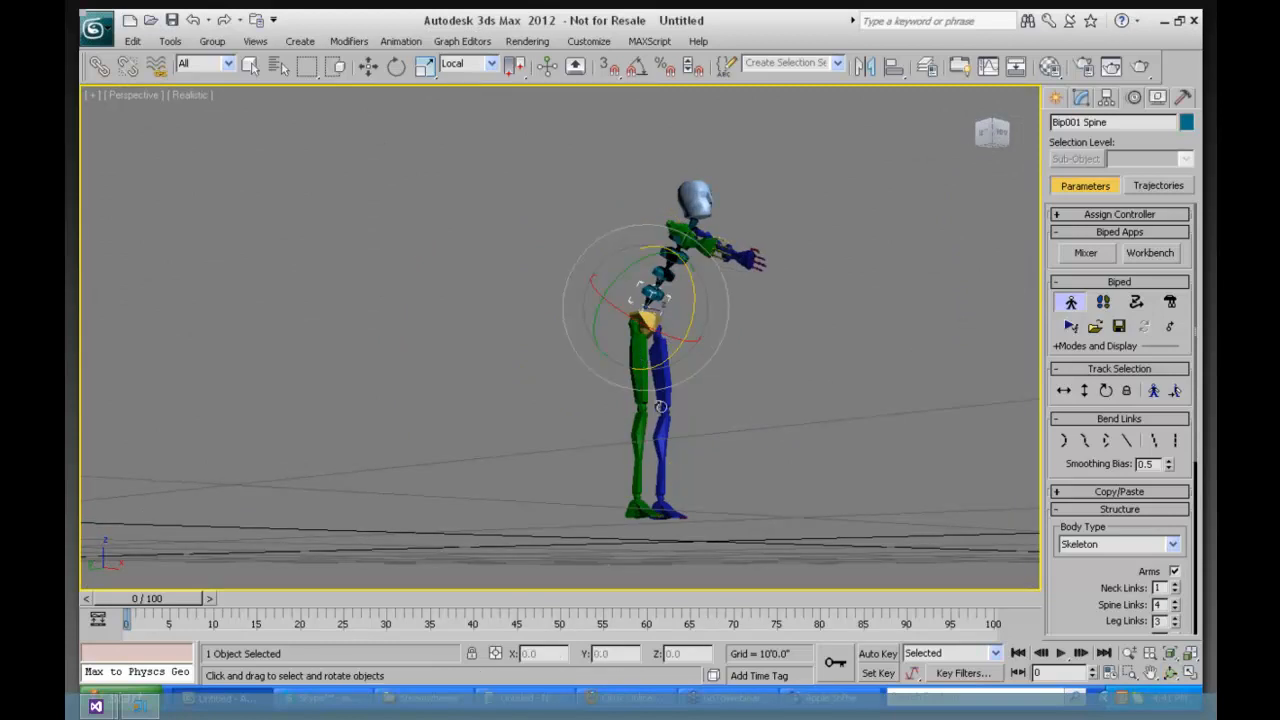
pyautogui.click(641, 365)
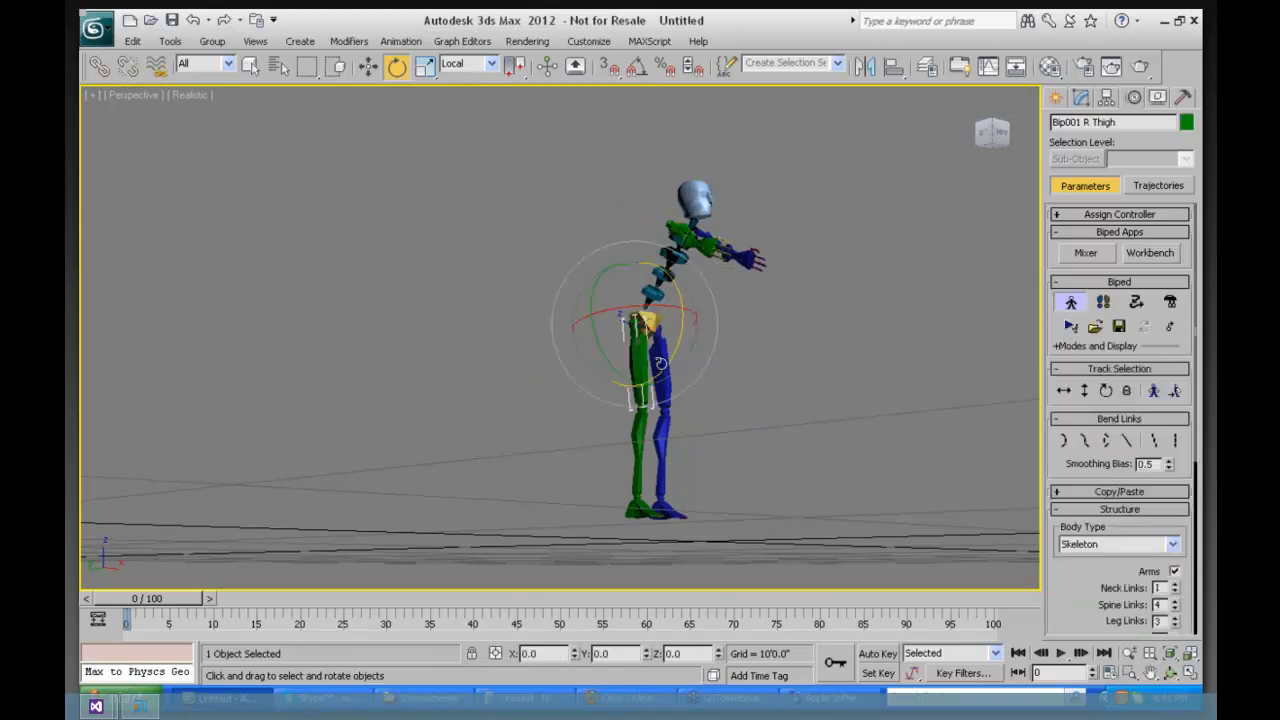
pyautogui.keyDown('ctrl'); pyautogui.click(662, 368); pyautogui.keyUp('ctrl')
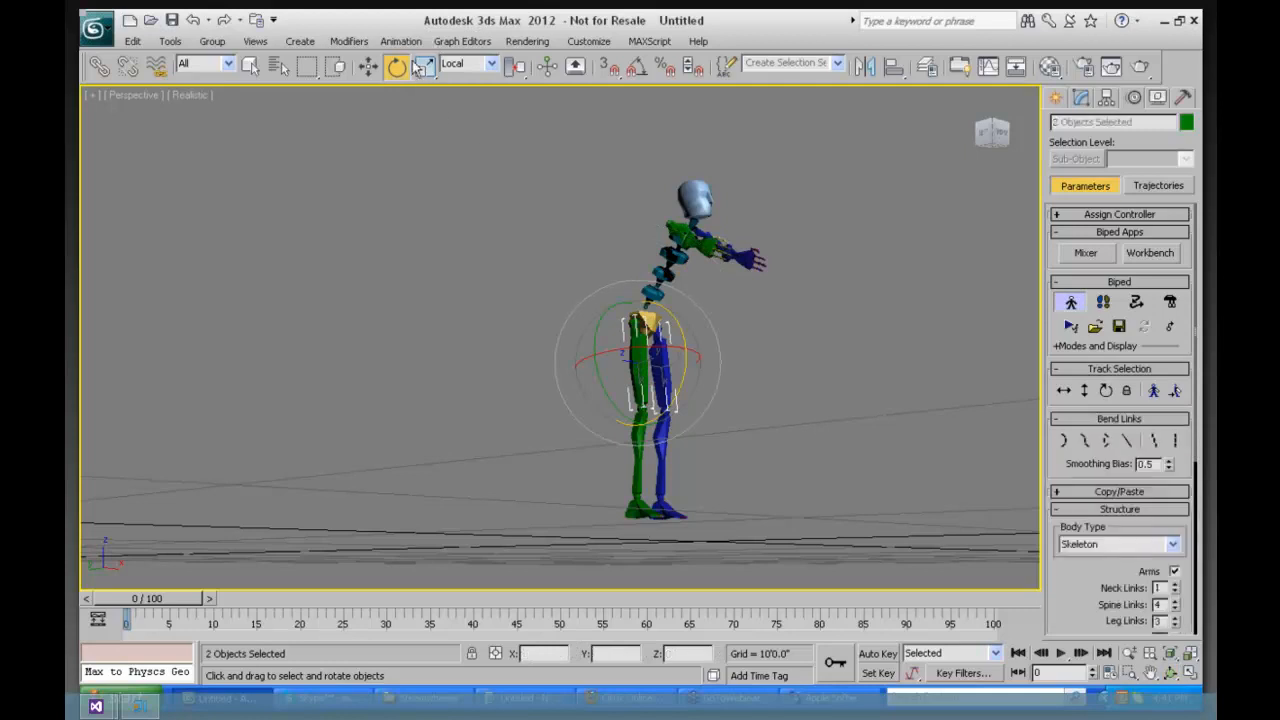
pyautogui.press('r')
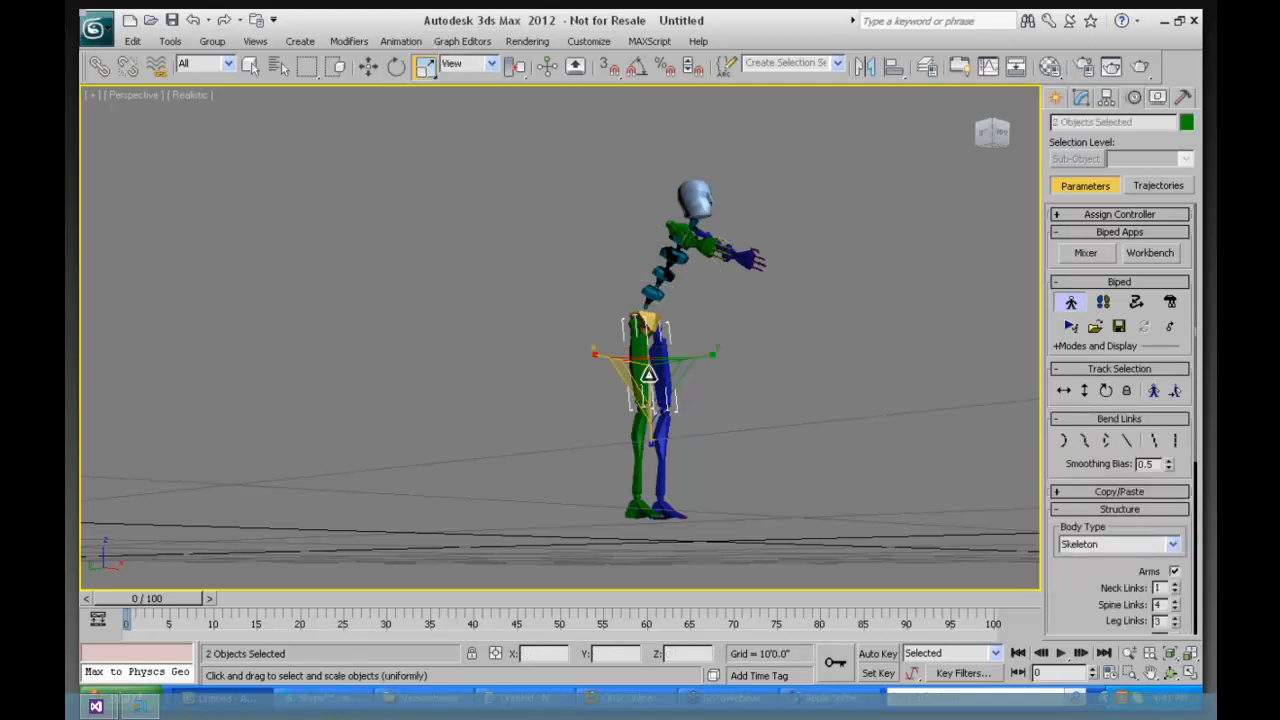
pyautogui.moveTo(651, 368); pyautogui.dragTo(656, 291)
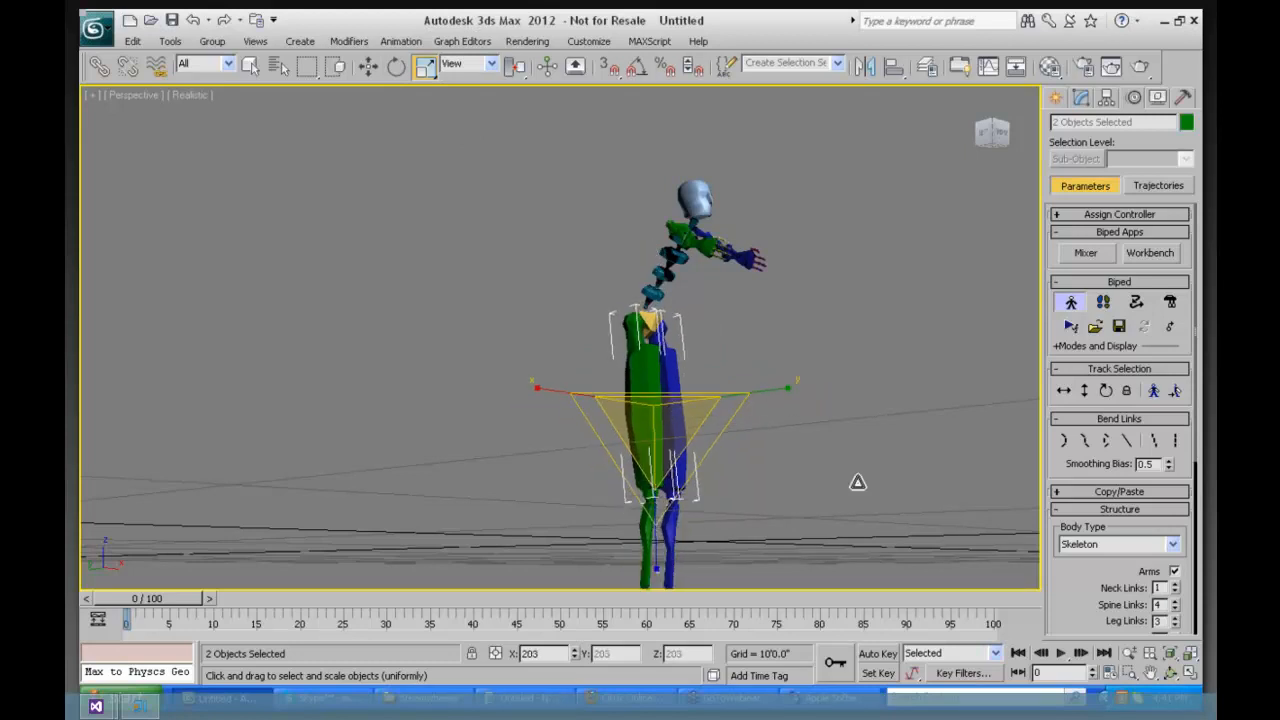
# Step: Delete the entire biped and restore the four-viewport layout
pyautogui.click(1129, 653)
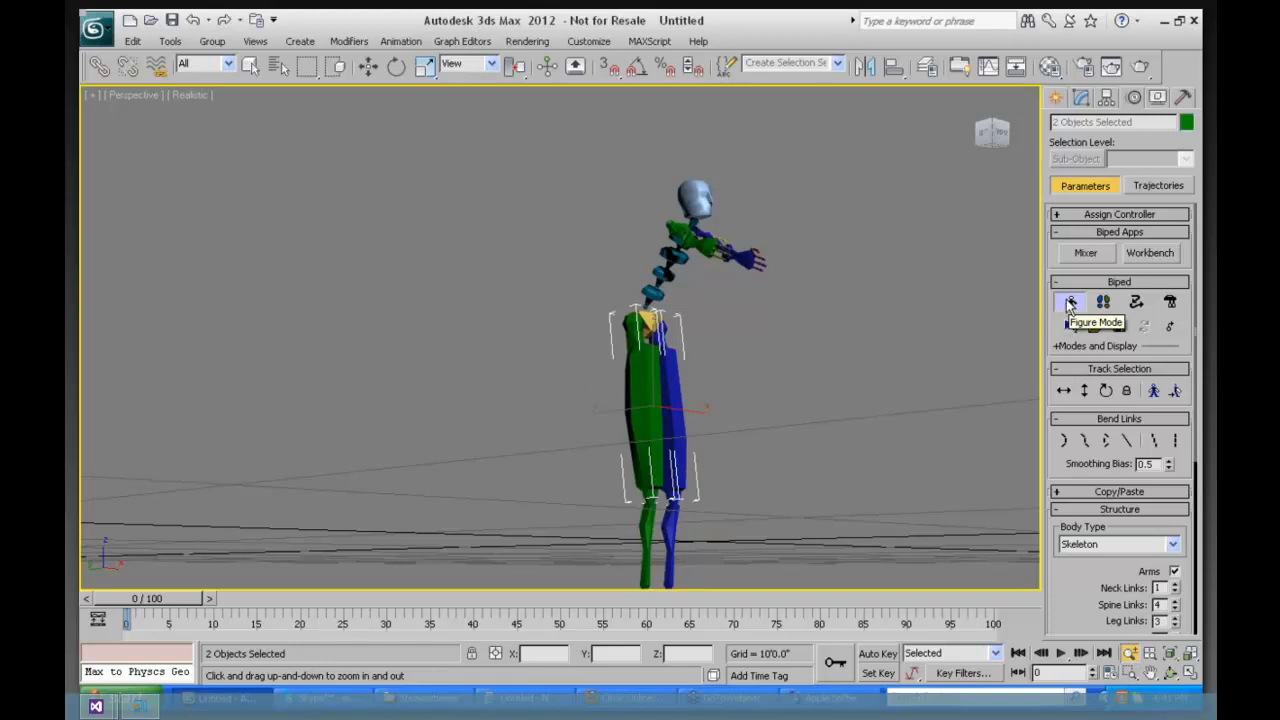
pyautogui.rightClick(772, 153)
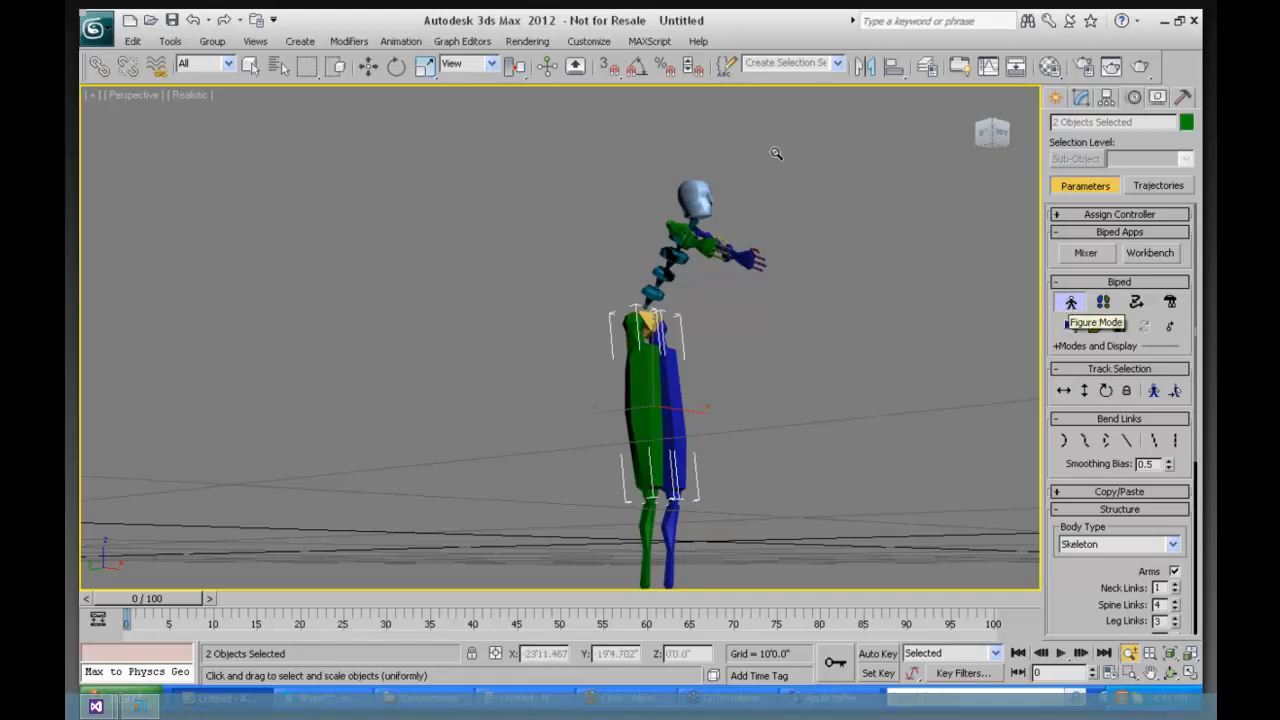
pyautogui.moveTo(613, 379); pyautogui.dragTo(655, 410)
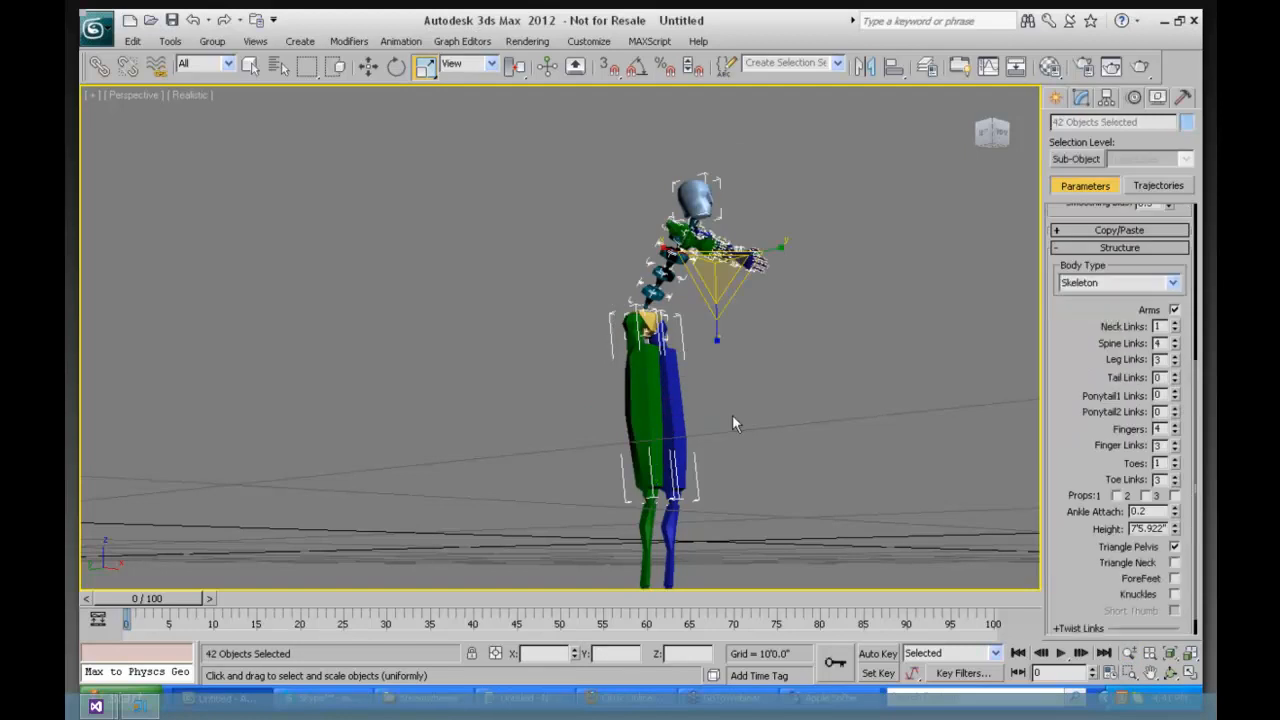
pyautogui.press('Delete')
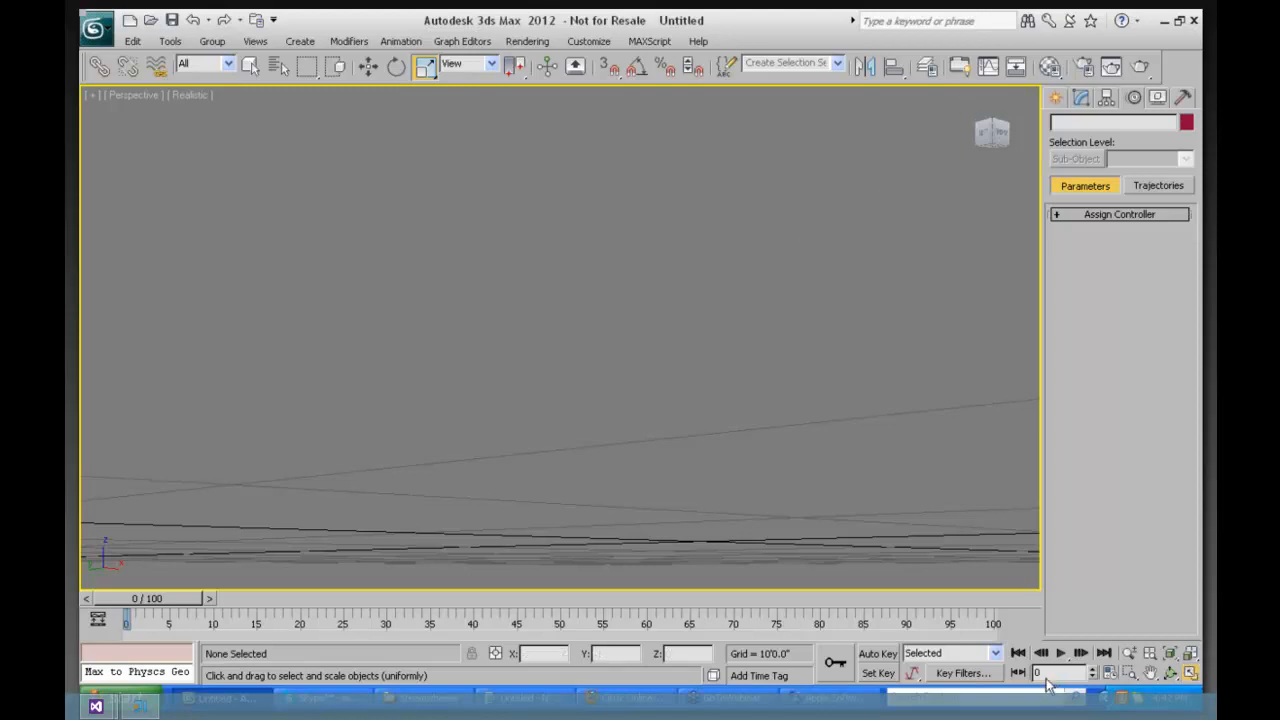
pyautogui.hotkey('alt', 'w')
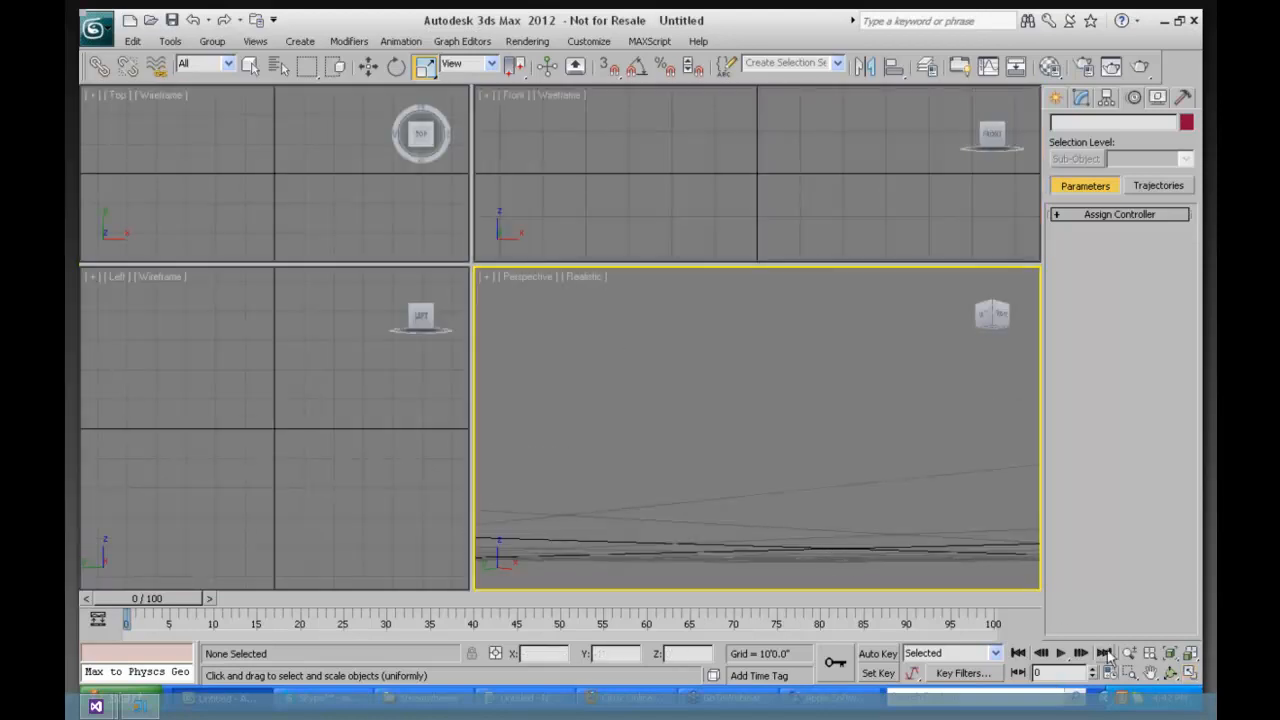
# Step: Create a standing biped from the ground grid in the Perspective viewport, using the default skeleton structure settings
pyautogui.click(1171, 672)
pyautogui.moveTo(751, 477); pyautogui.dragTo(825, 456)
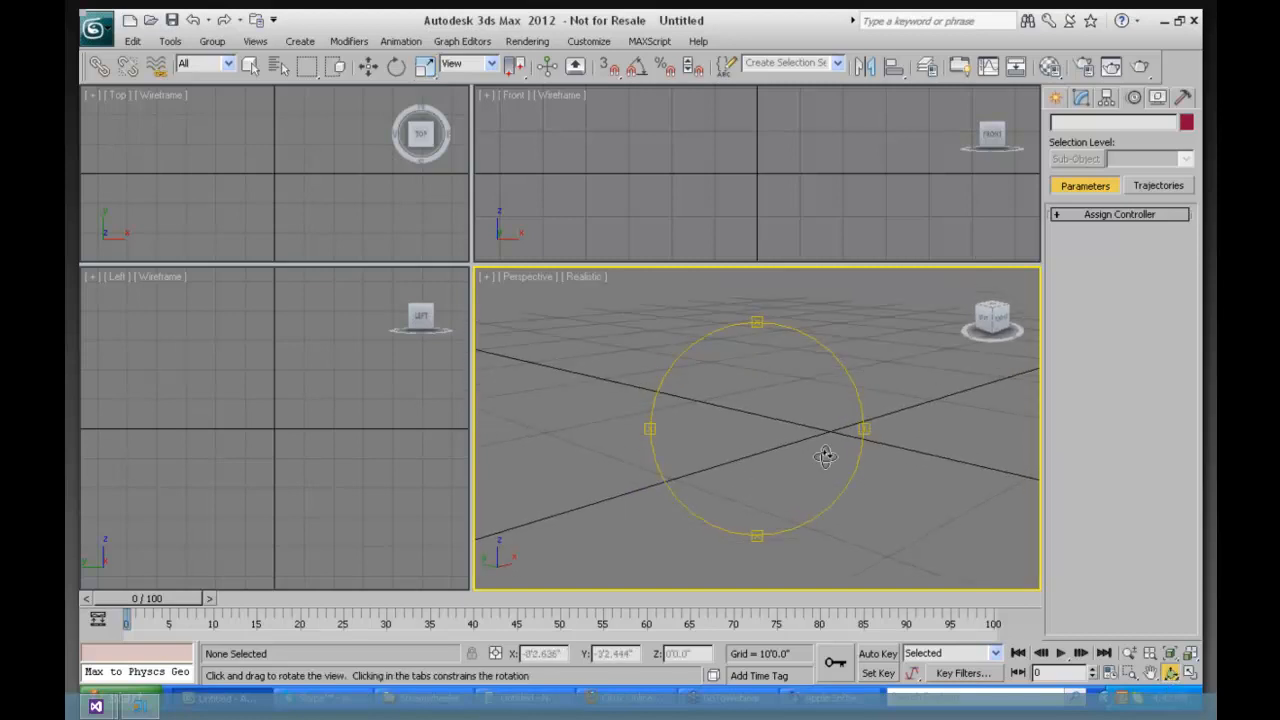
pyautogui.click(1182, 97)
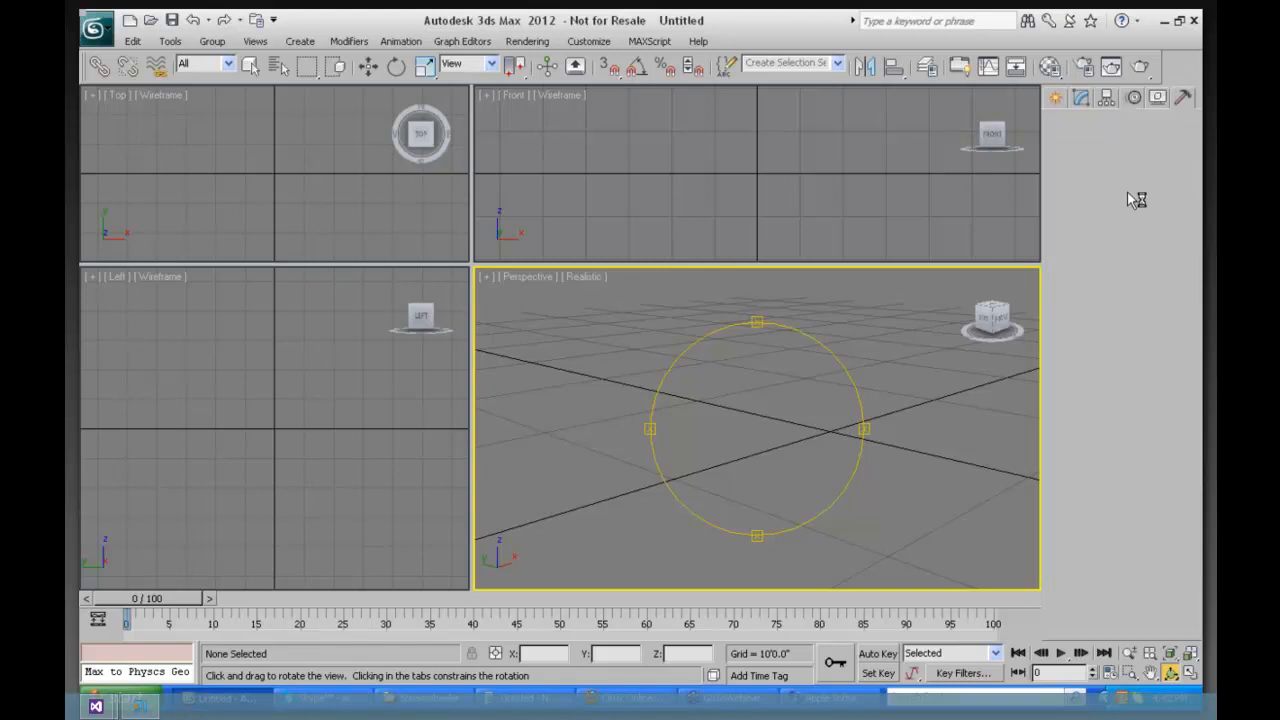
pyautogui.click(1058, 97)
pyautogui.click(1087, 228)
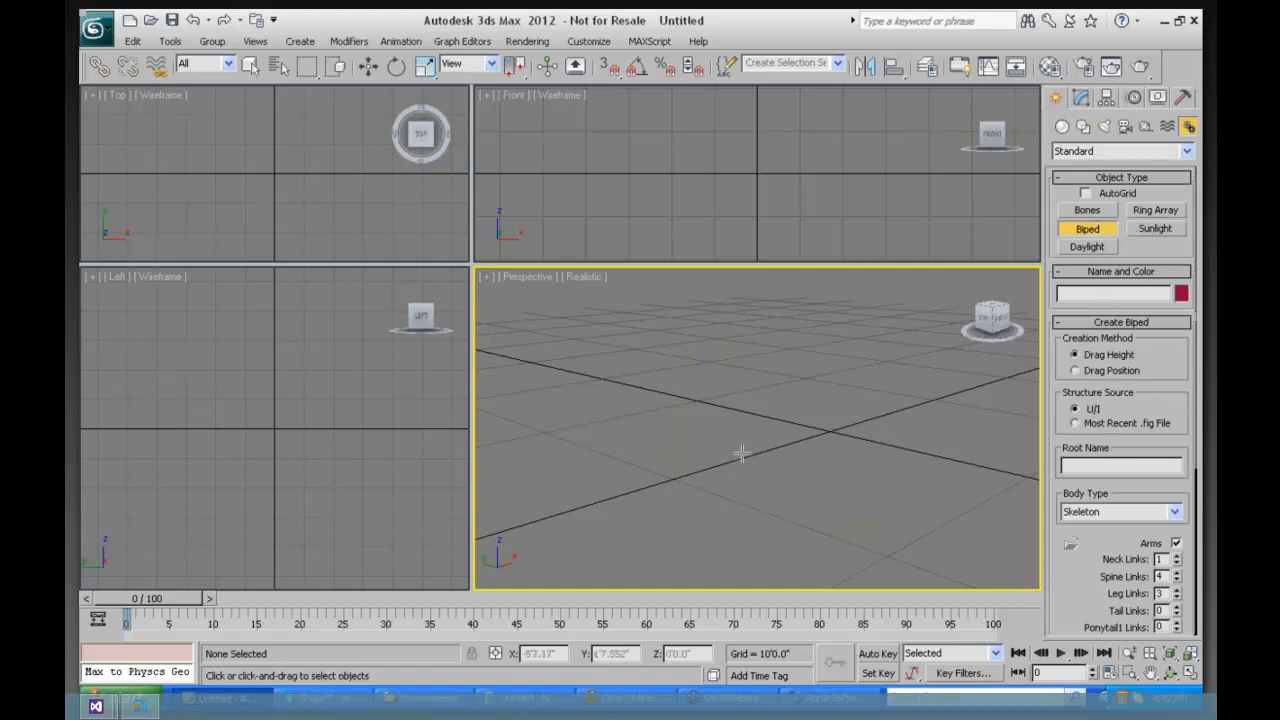
pyautogui.moveTo(746, 455); pyautogui.dragTo(751, 299)
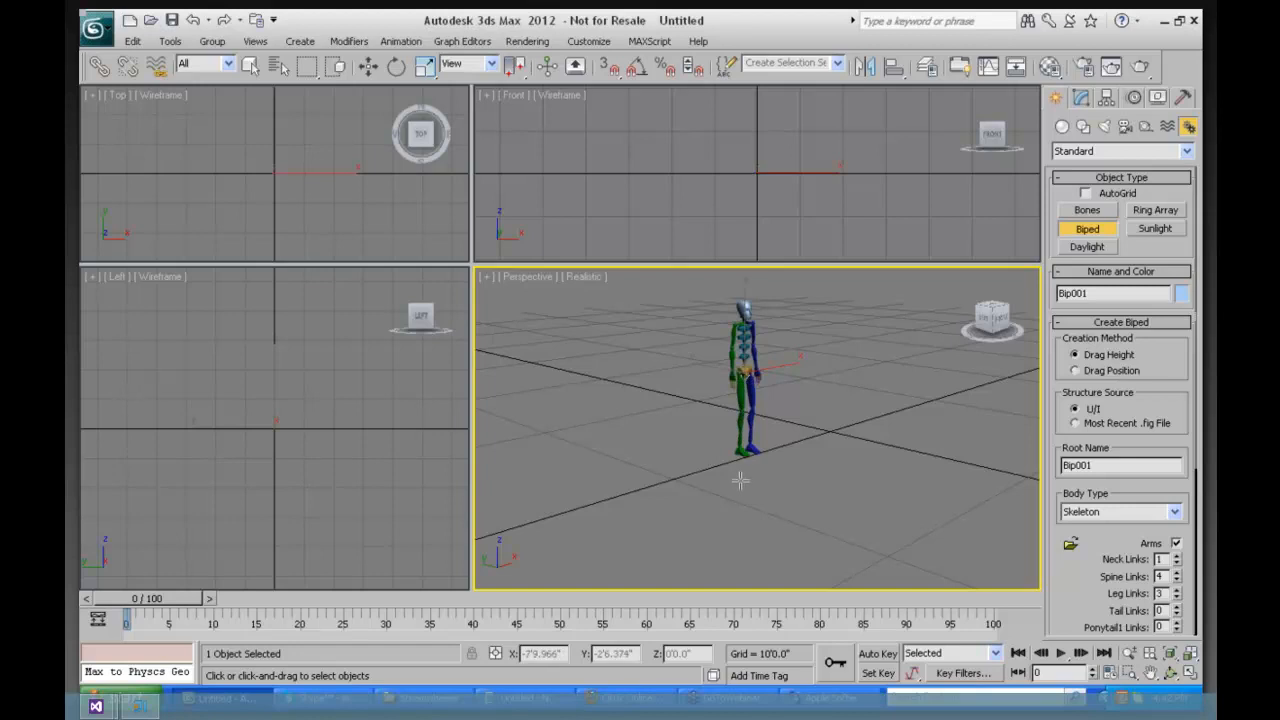
# Step: Hold the current biped scene and open the recent file CMan0002-M3-CS.max
pyautogui.click(131, 42)
pyautogui.click(156, 96)
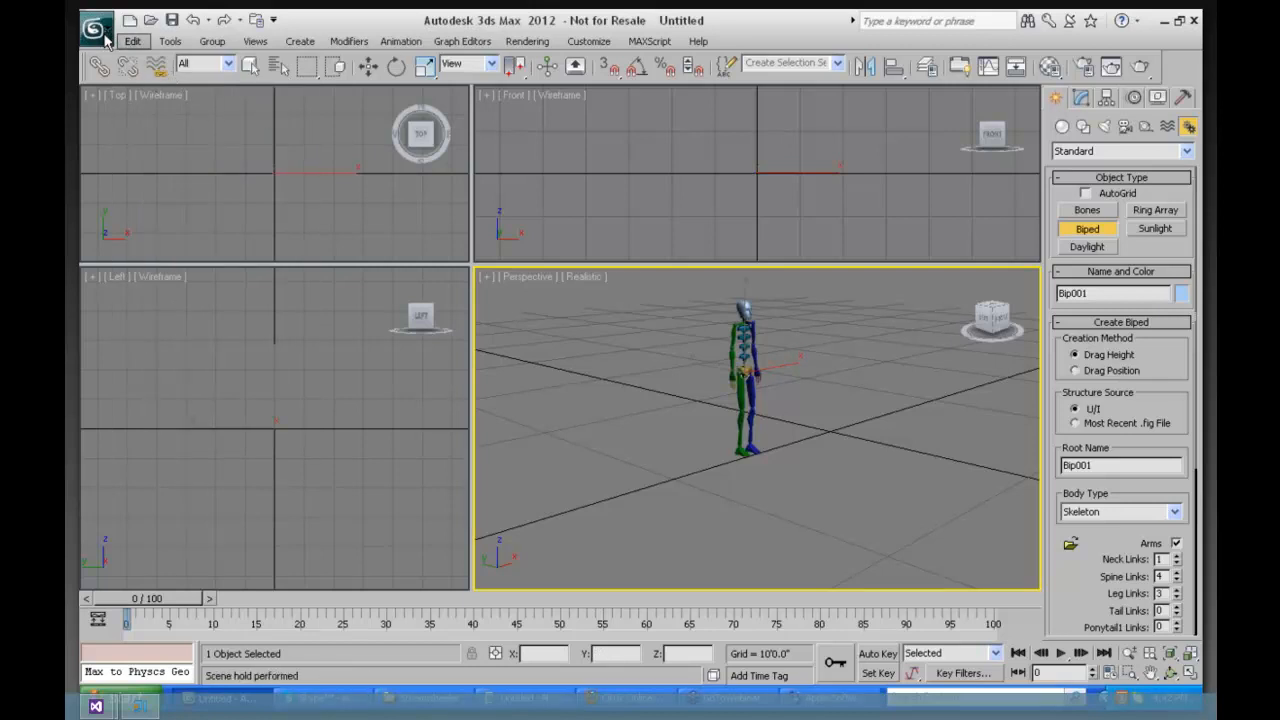
pyautogui.click(96, 30)
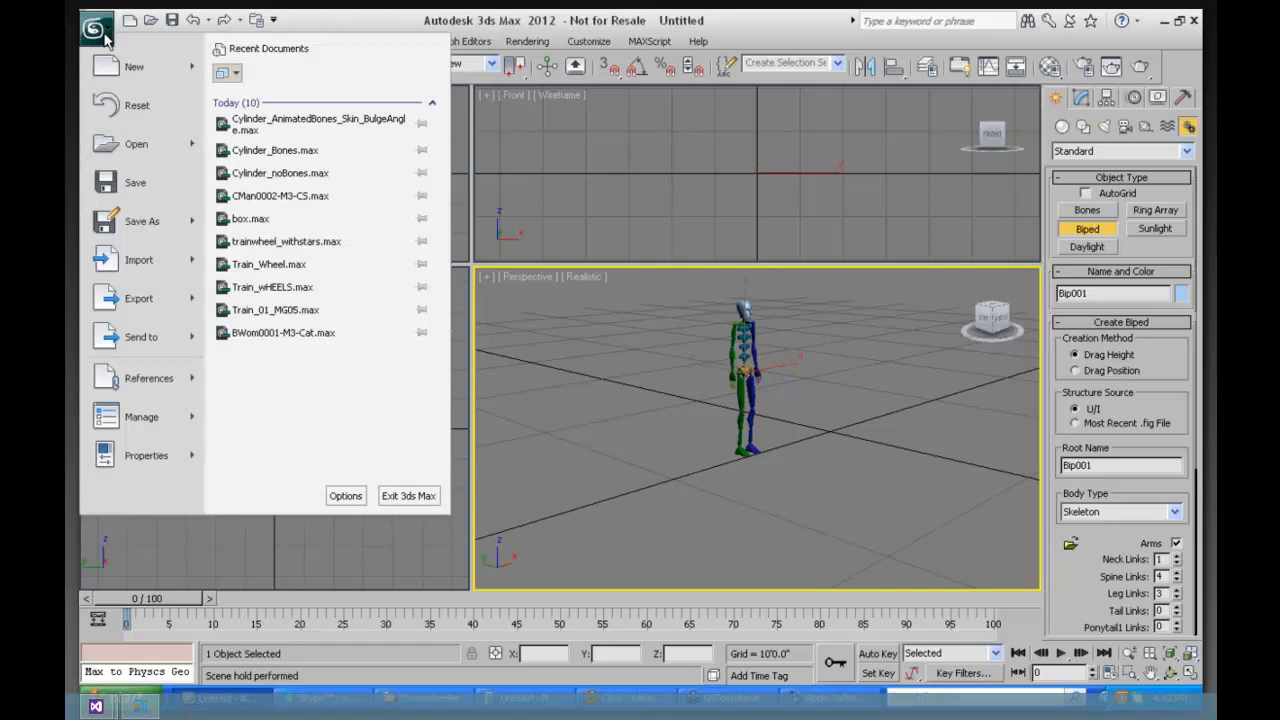
pyautogui.click(330, 218)
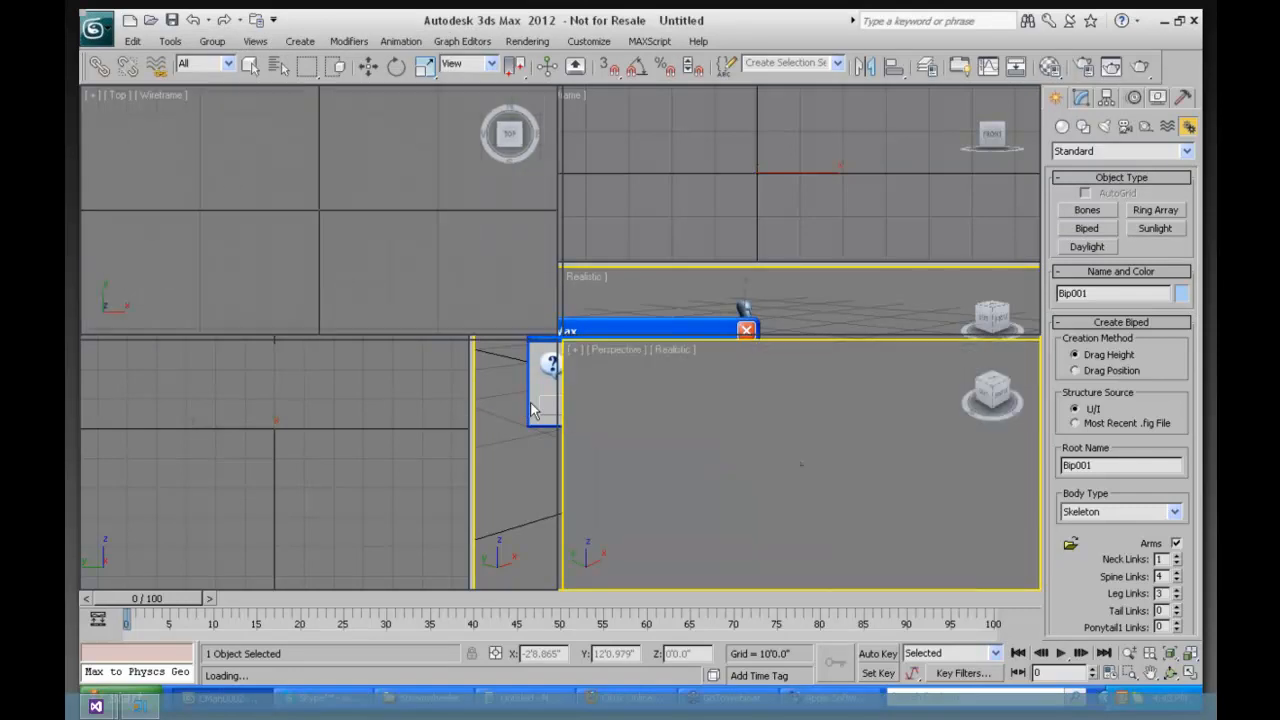
# Step: Set the Perspective viewport to Shaded display and turn the view to a slight angle on the character
pyautogui.click(1129, 652)
pyautogui.moveTo(677, 463); pyautogui.dragTo(622, 415)
pyautogui.click(185, 97)
pyautogui.click(213, 133)
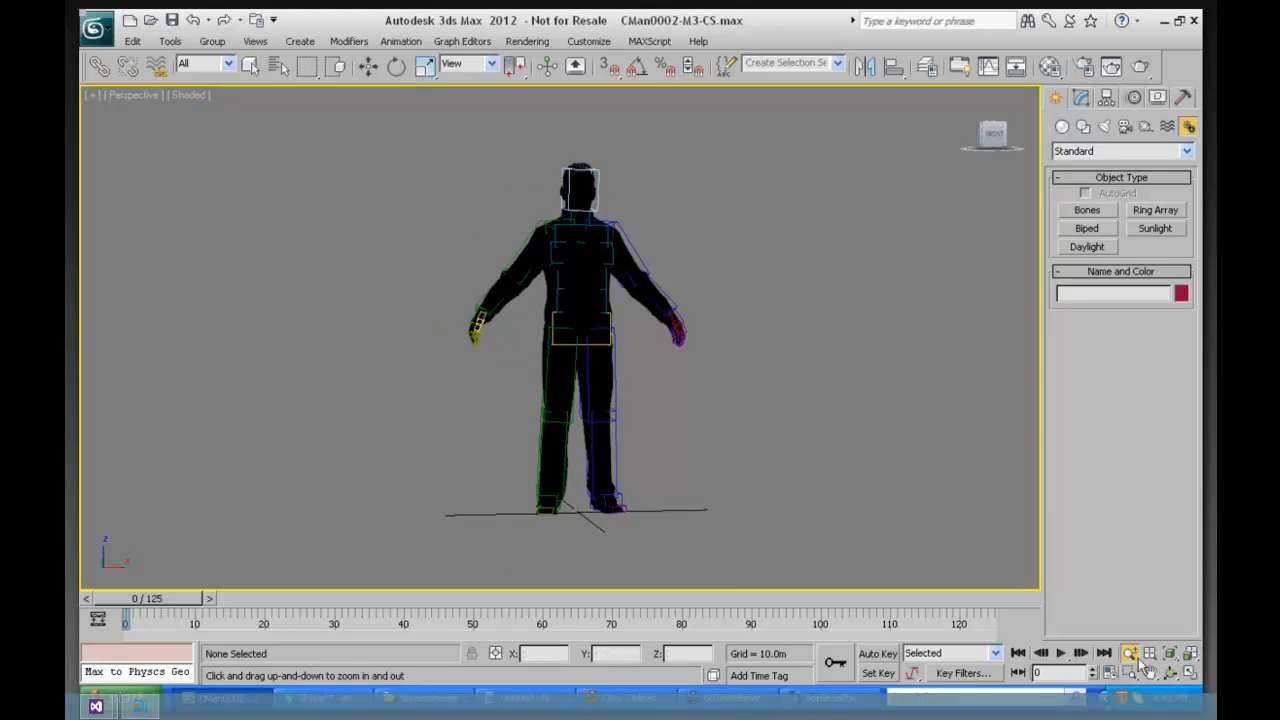
pyautogui.click(188, 95)
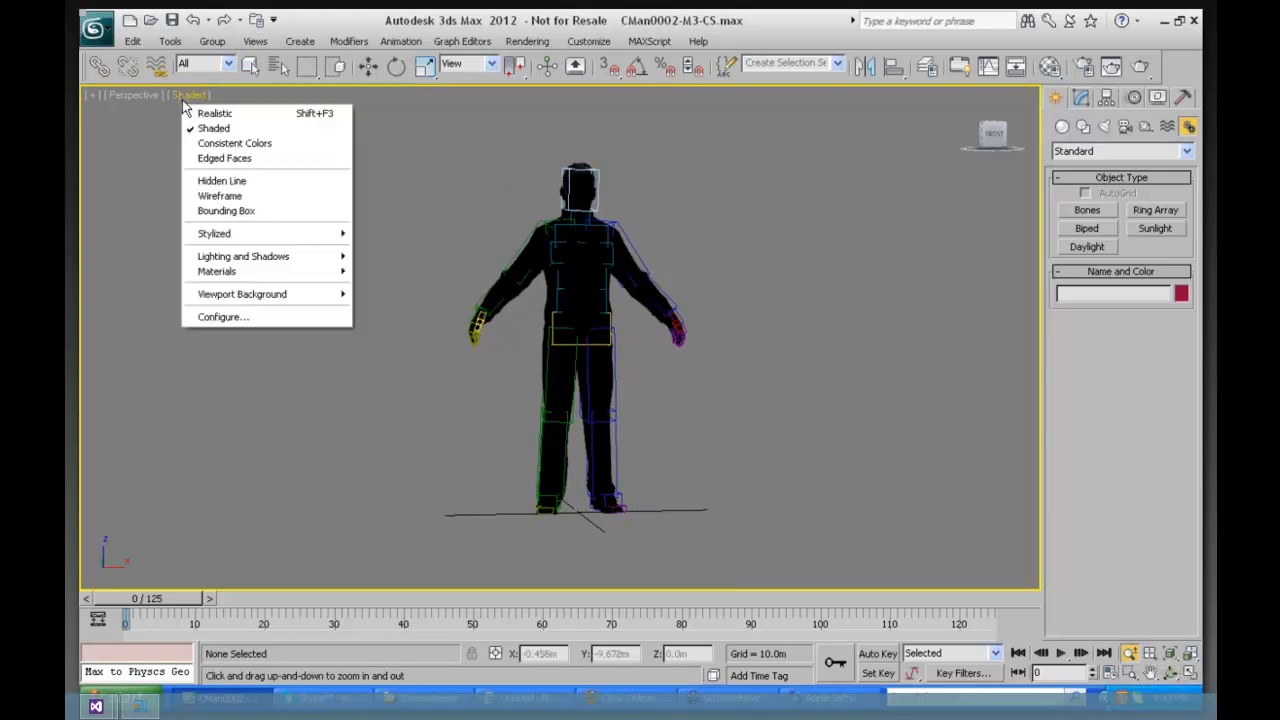
pyautogui.moveTo(280, 260)
pyautogui.click(405, 165)
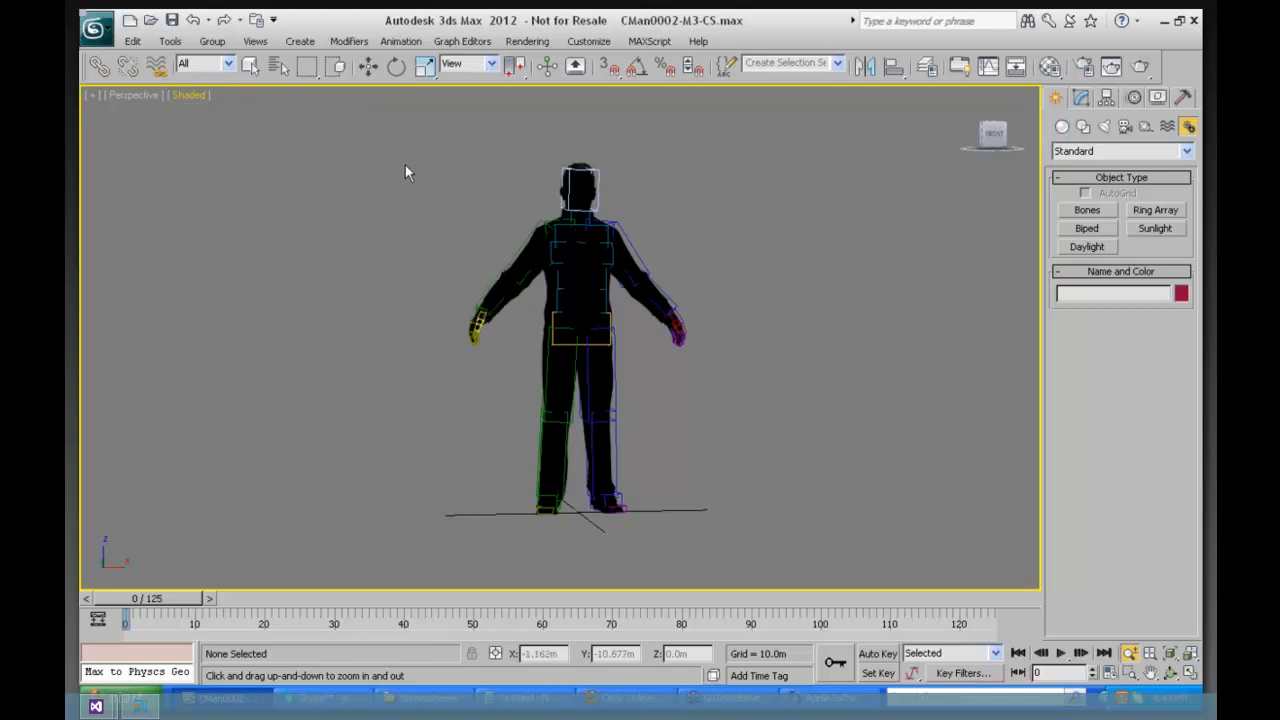
pyautogui.click(1170, 672)
pyautogui.moveTo(626, 336); pyautogui.dragTo(668, 362)
pyautogui.click(1129, 652)
pyautogui.moveTo(603, 338)
pyautogui.mouseDown()
pyautogui.moveTo(603, 280)
pyautogui.moveTo(592, 365)
pyautogui.moveTo(587, 342)
pyautogui.mouseUp()
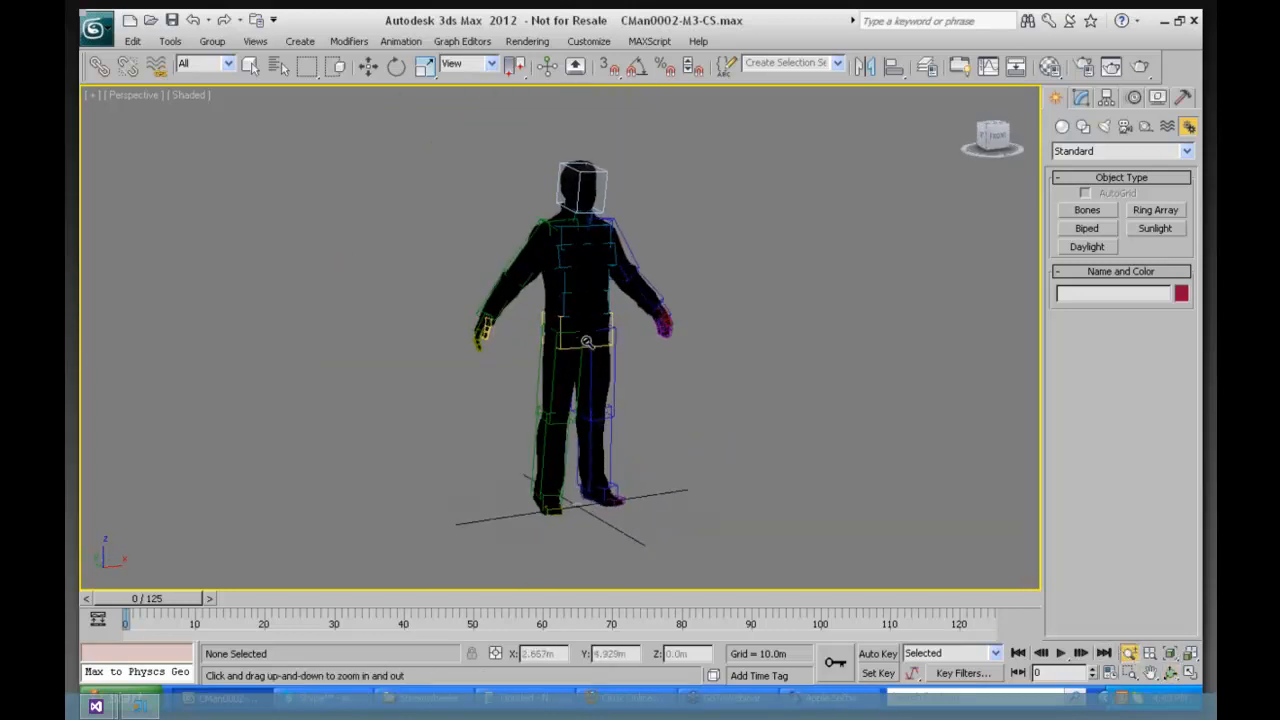
# Step: Switch the Perspective viewport to Consistent Colors and turn off its shadow display
pyautogui.click(190, 95)
pyautogui.press('Escape')
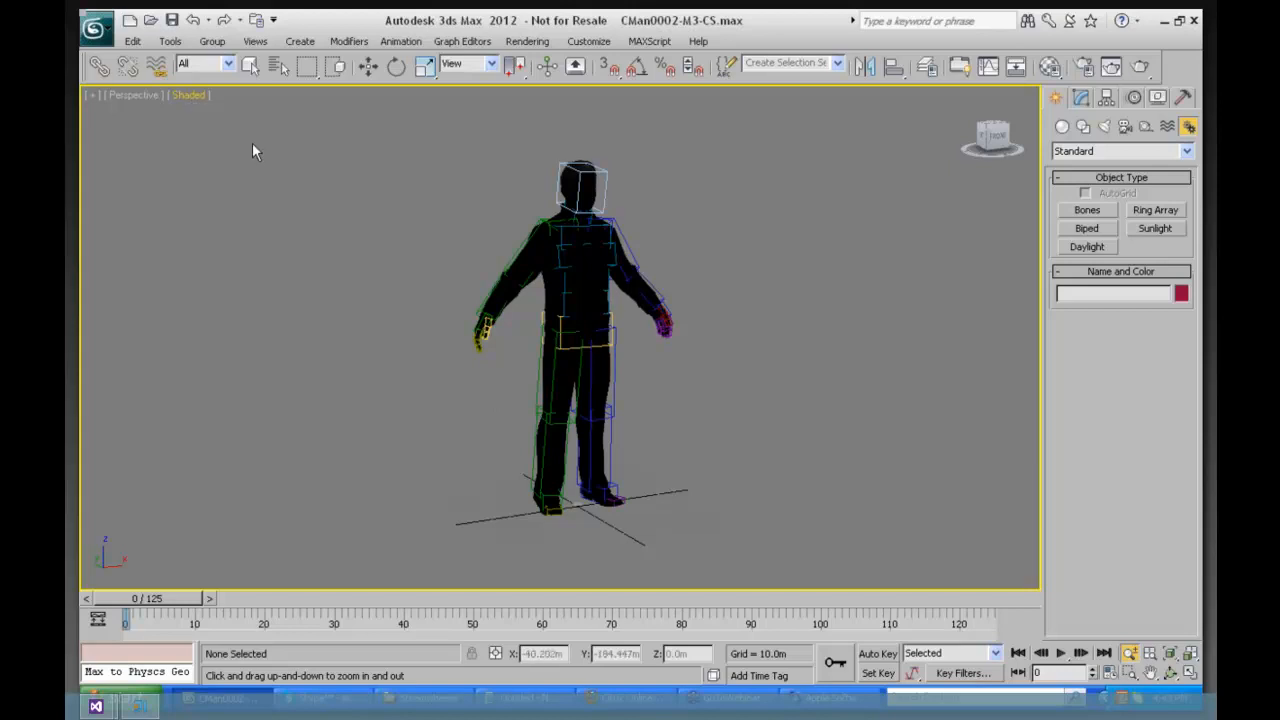
pyautogui.click(194, 95)
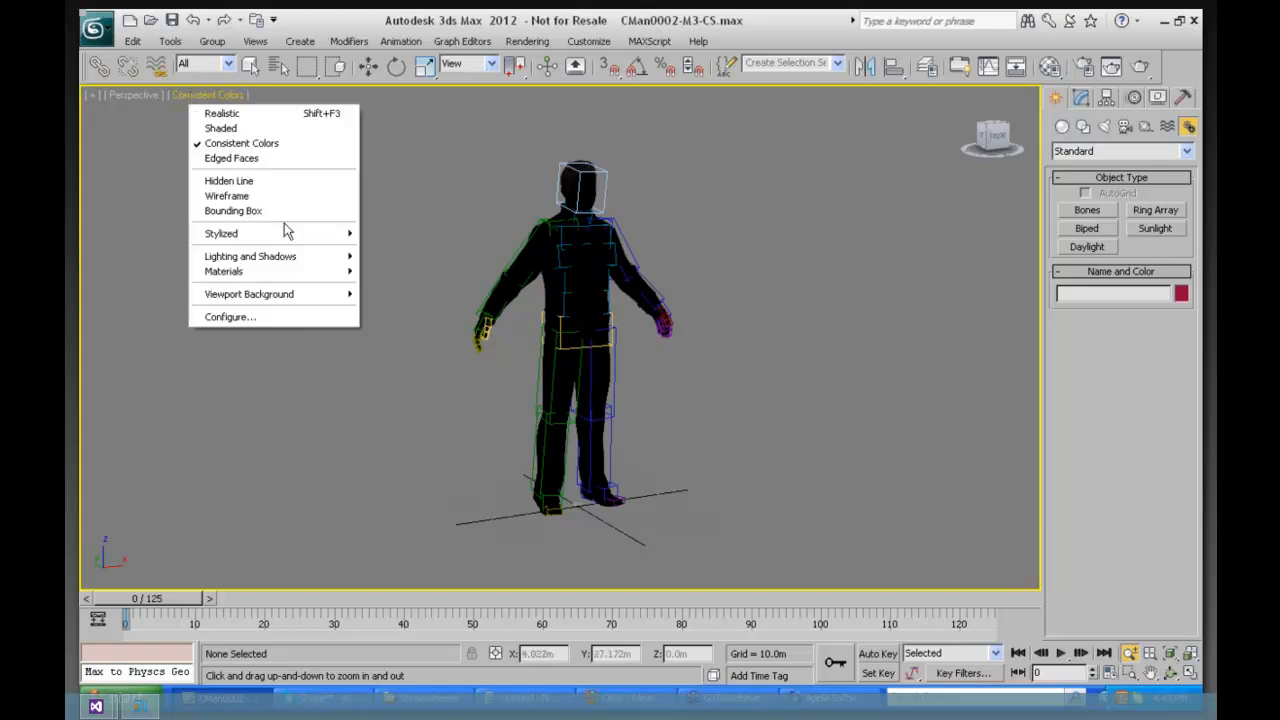
pyautogui.moveTo(288, 261)
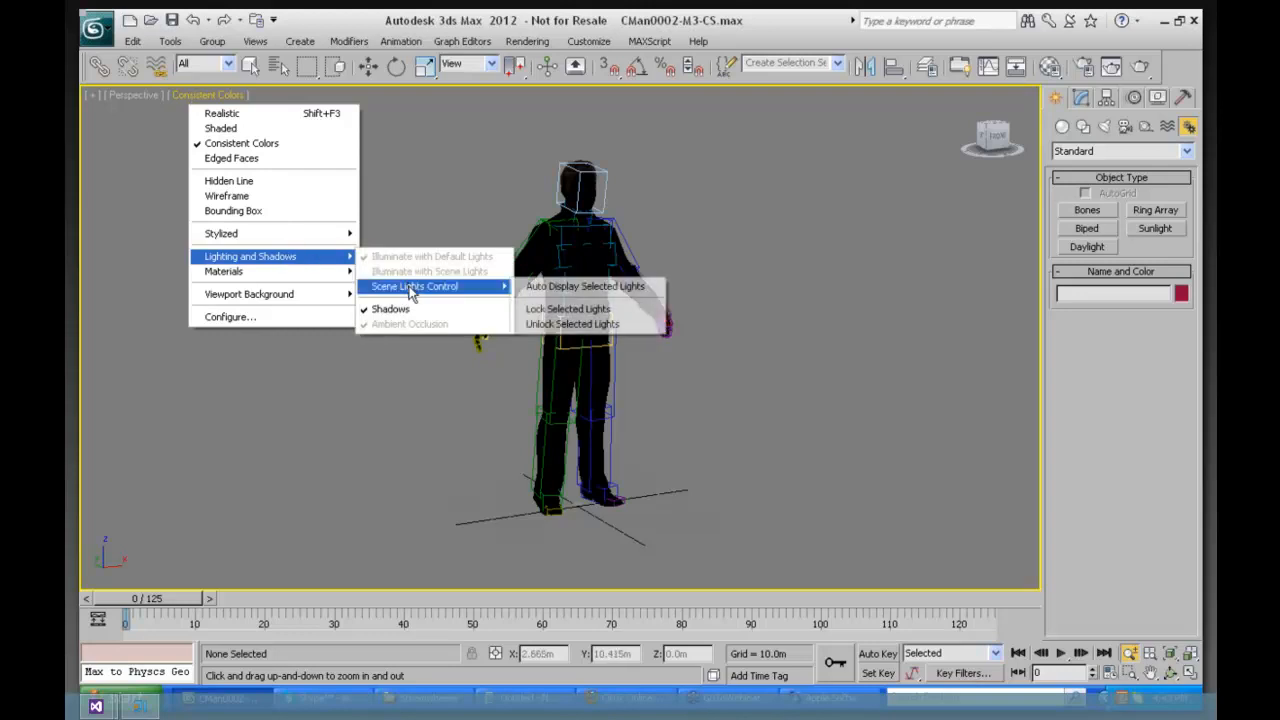
pyautogui.click(386, 311)
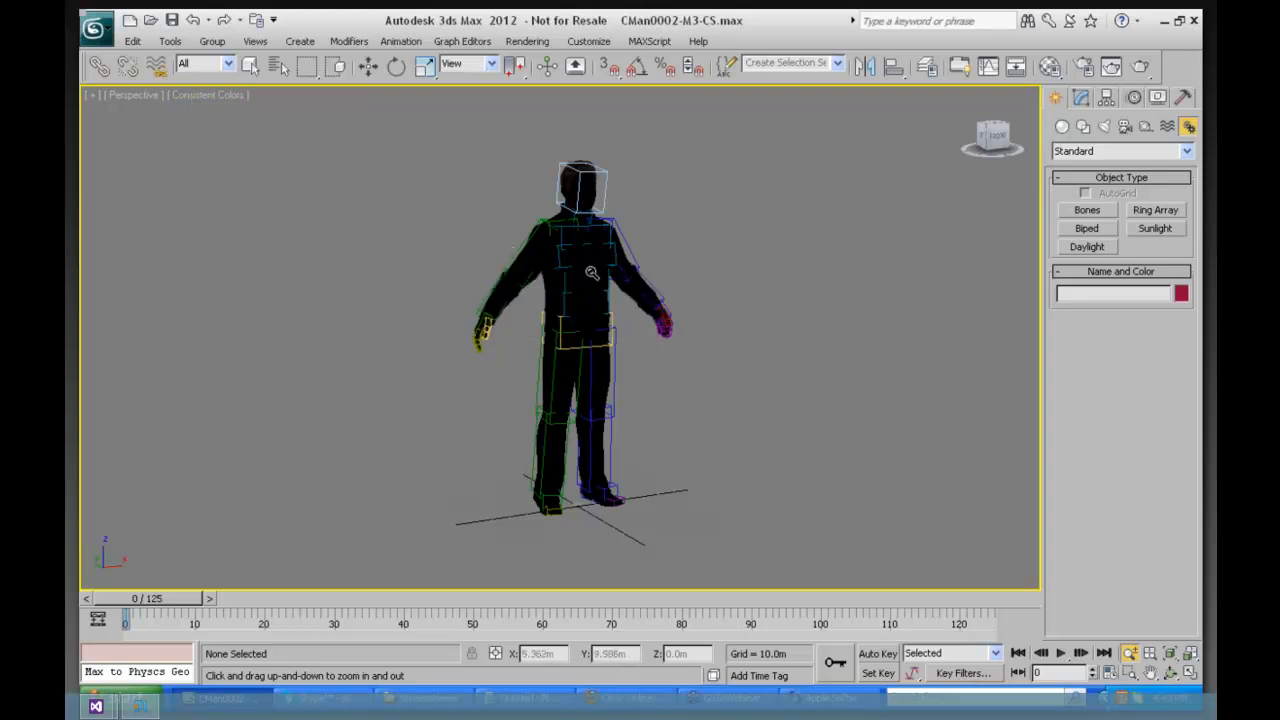
pyautogui.moveTo(590, 265); pyautogui.dragTo(590, 285)
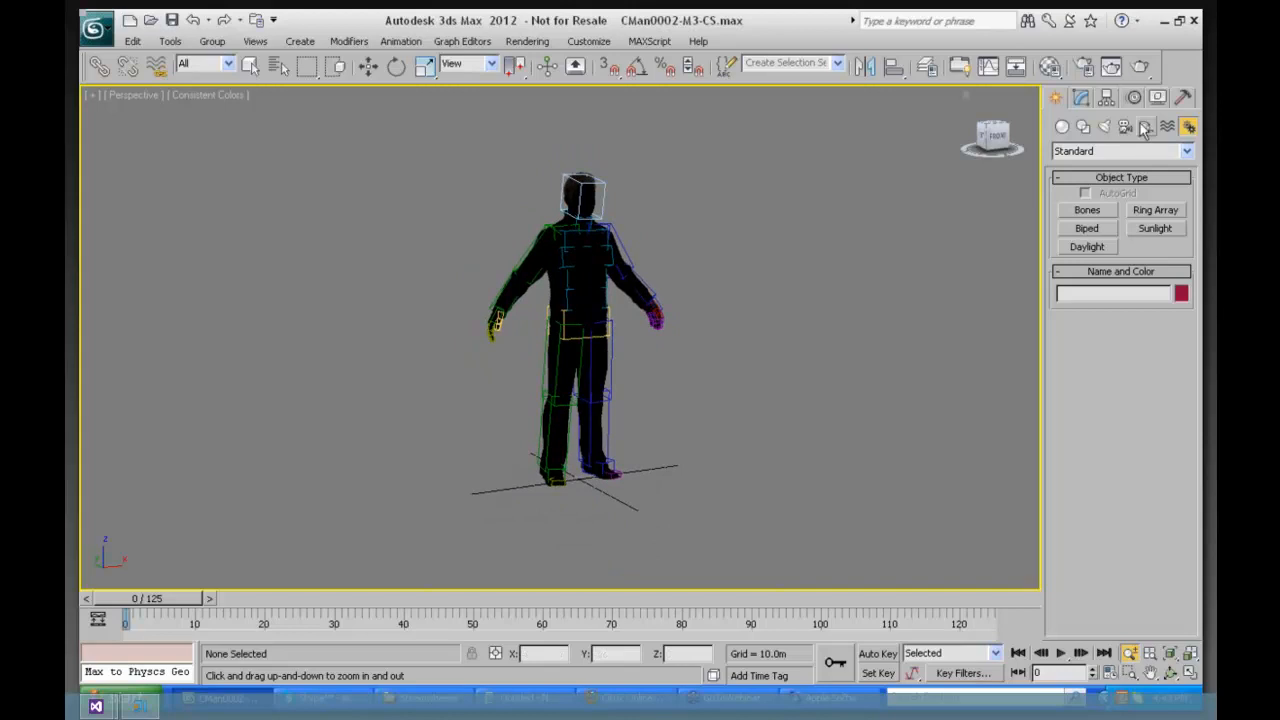
# Step: Place a standard Omni light on the ground beside the character
pyautogui.click(1104, 126)
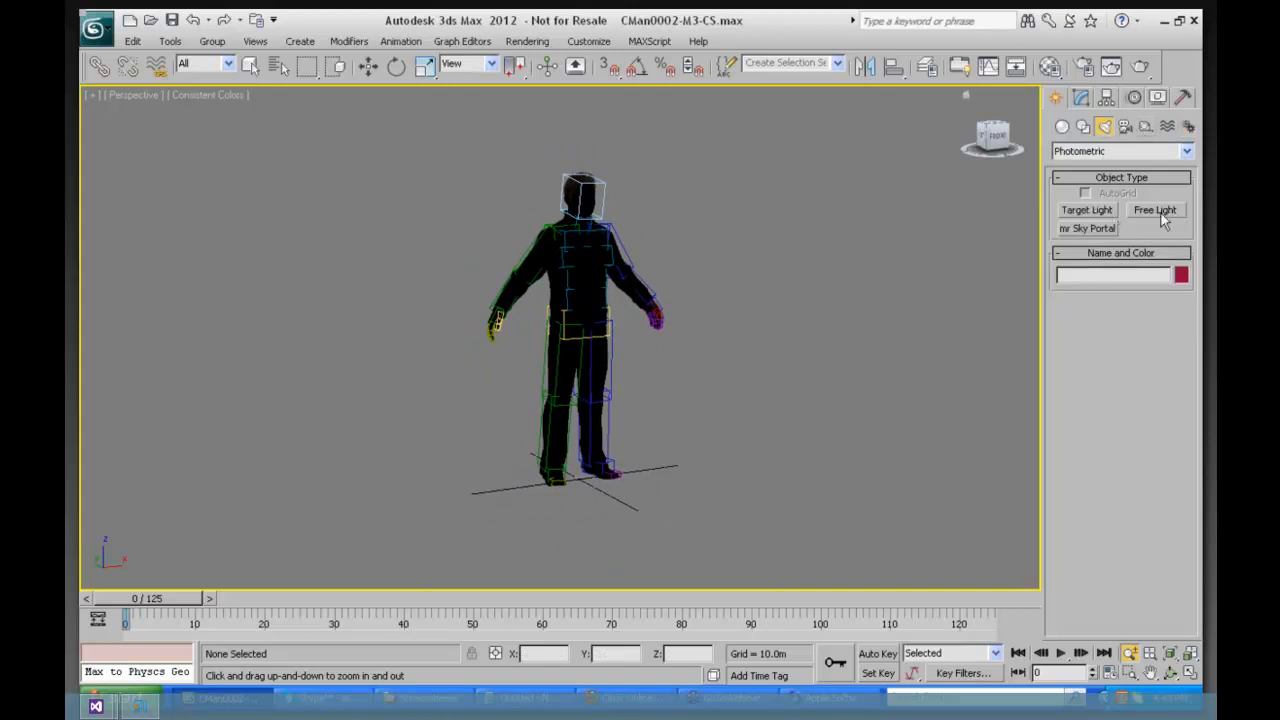
pyautogui.click(1186, 151)
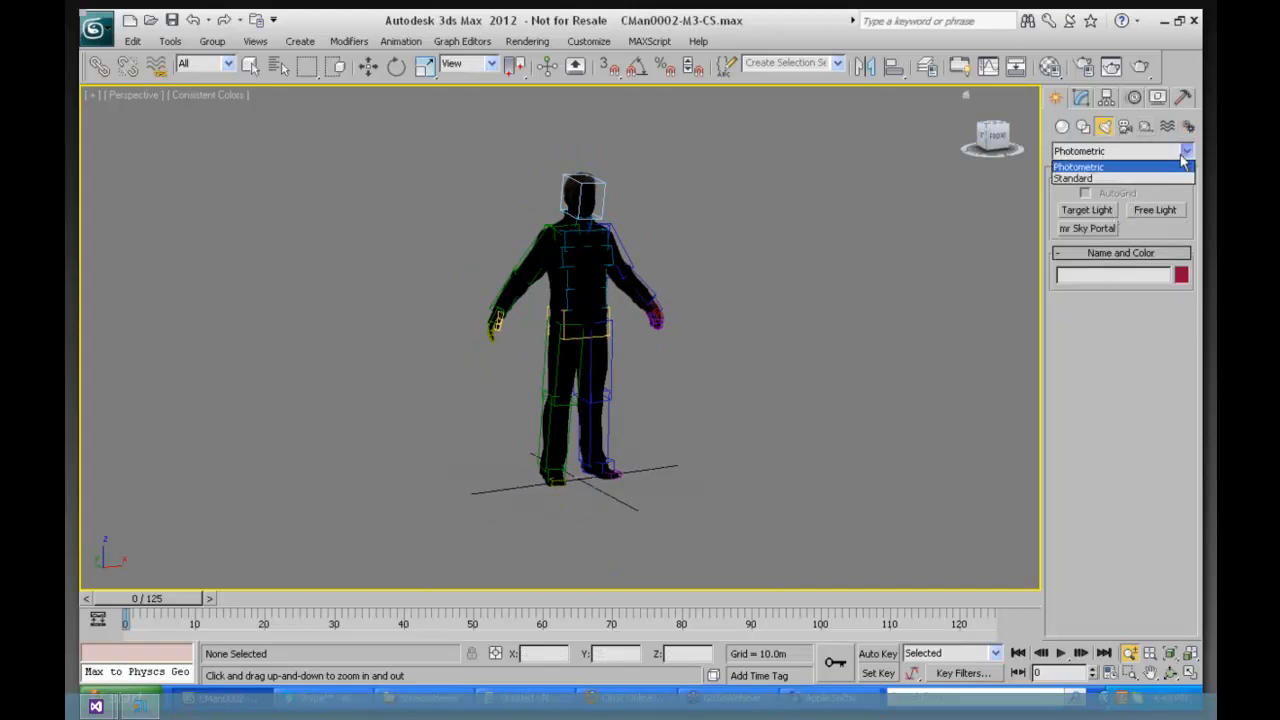
pyautogui.click(1096, 179)
pyautogui.click(1090, 246)
pyautogui.click(800, 515)
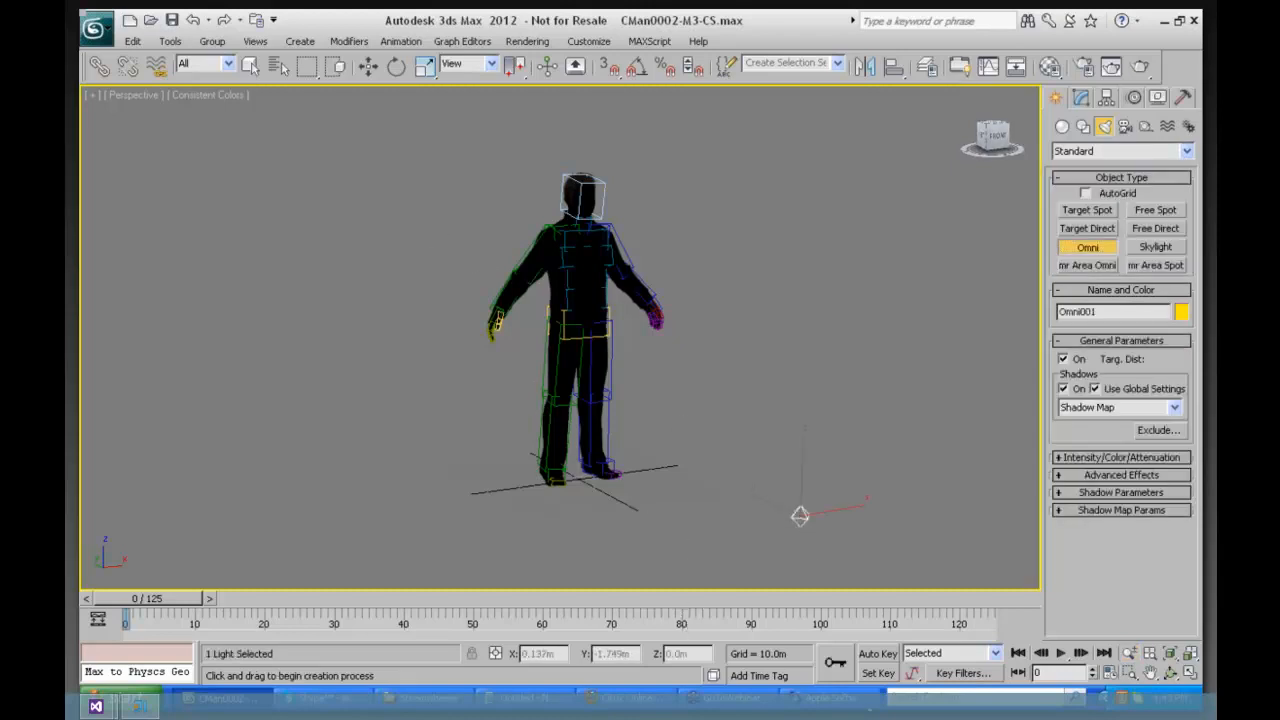
# Step: Leave light creation and delete the Omni light
pyautogui.moveTo(174, 602); pyautogui.dragTo(100, 598)
pyautogui.click(662, 225)
pyautogui.hotkey('ctrl', 'z')
pyautogui.rightClick(834, 487)
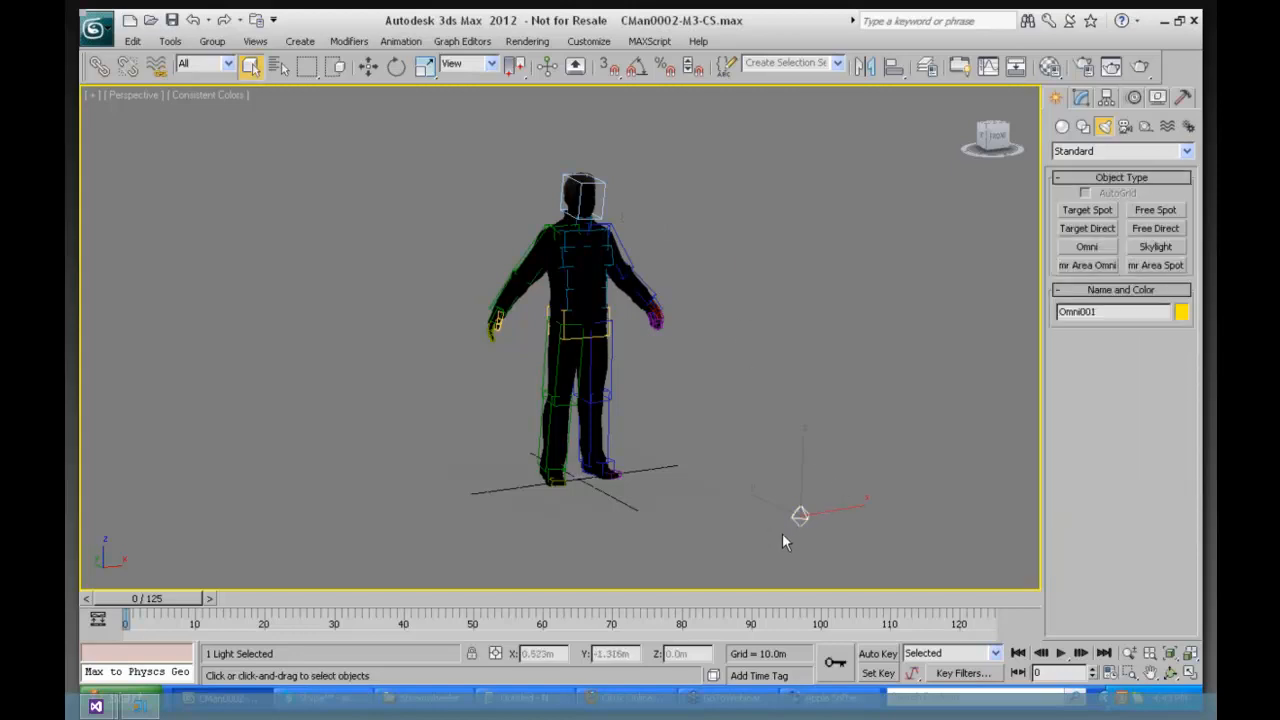
pyautogui.press('Delete')
# Step: Select the character's left upper leg bone and display its Biped motion parameters
pyautogui.click(612, 378)
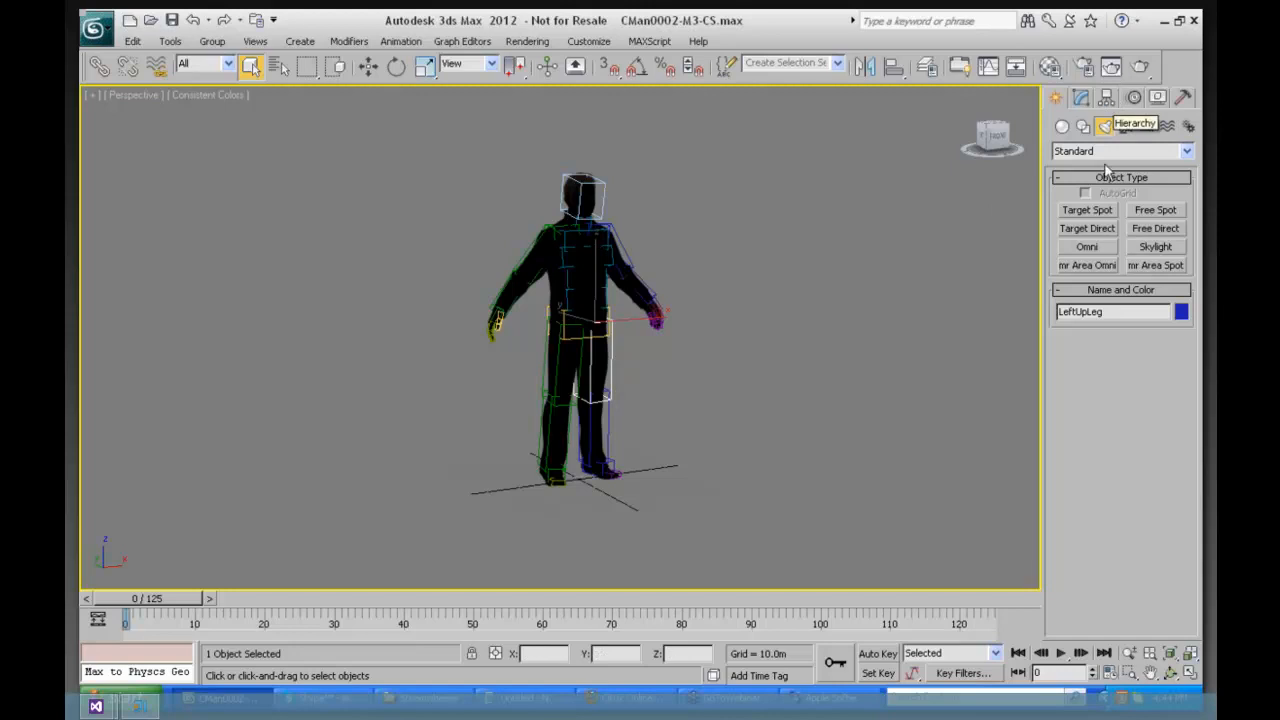
pyautogui.click(1134, 97)
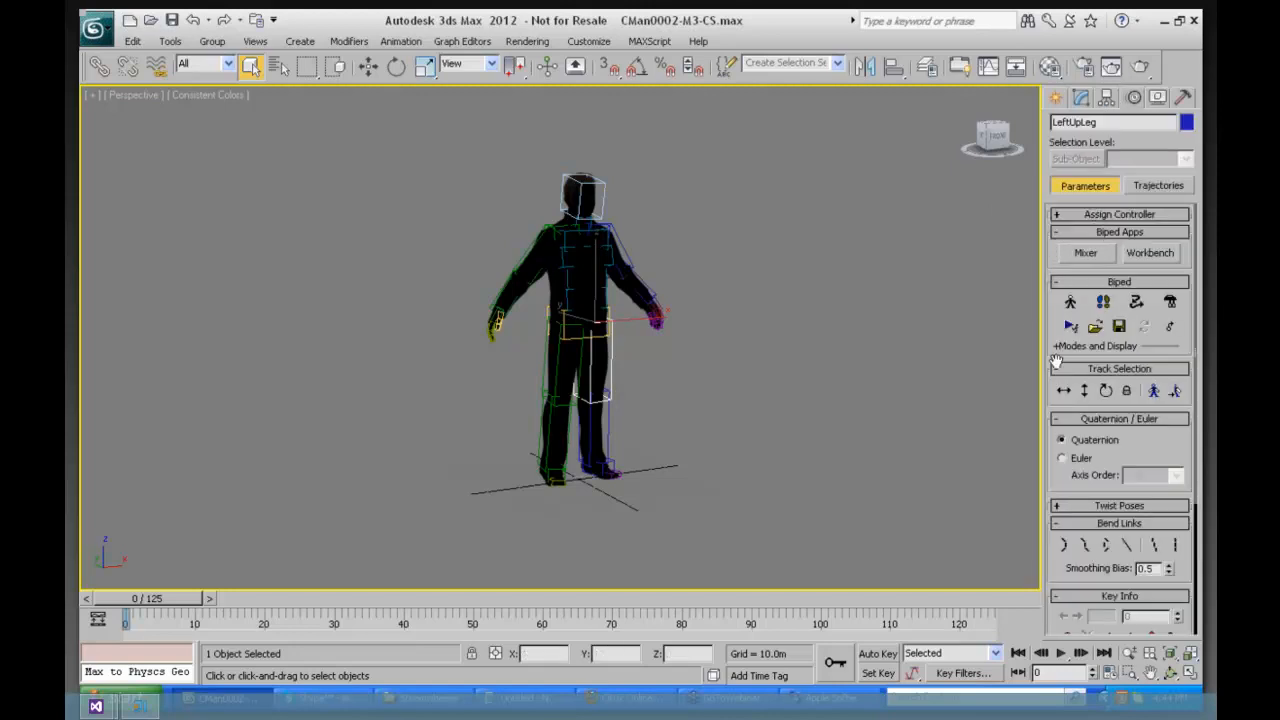
pyautogui.scroll(-1, 1056, 446)
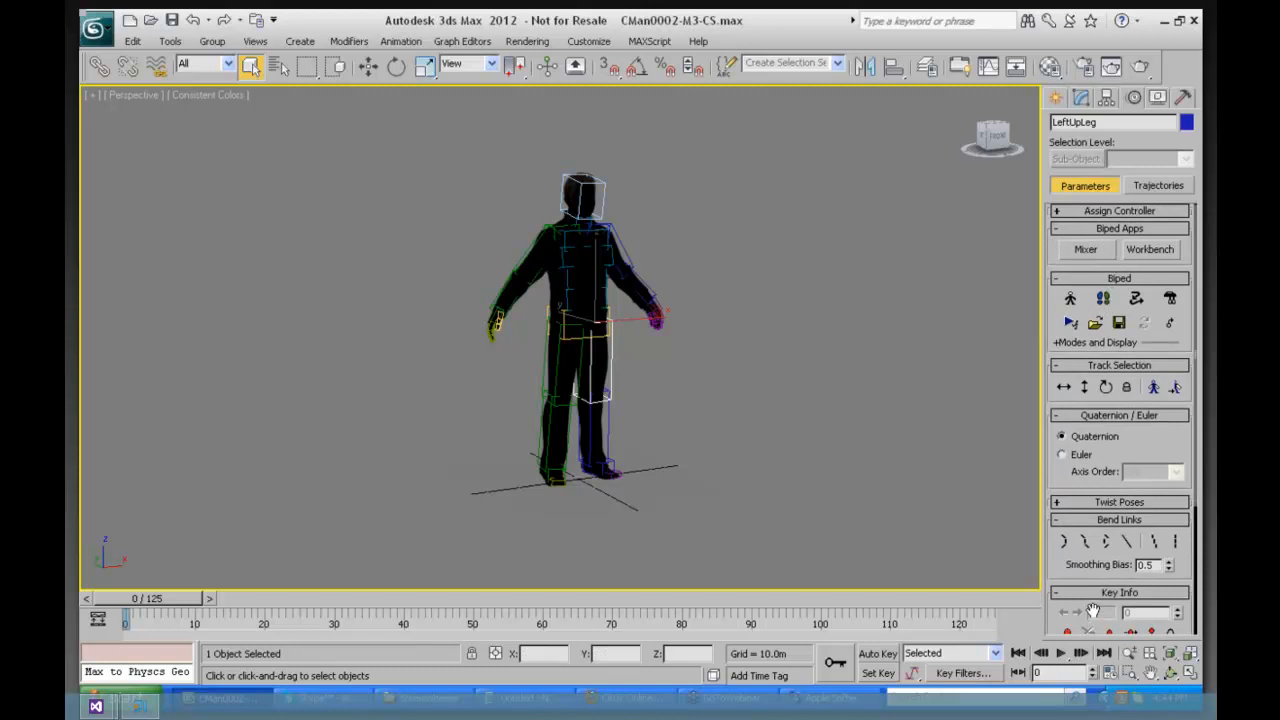
# Step: Switch the Perspective viewport to Wireframe so the biped is visible inside the character mesh
pyautogui.moveTo(140, 598)
pyautogui.mouseDown()
pyautogui.moveTo(392, 598)
pyautogui.moveTo(140, 598)
pyautogui.mouseUp()
pyautogui.click(198, 95)
pyautogui.click(236, 198)
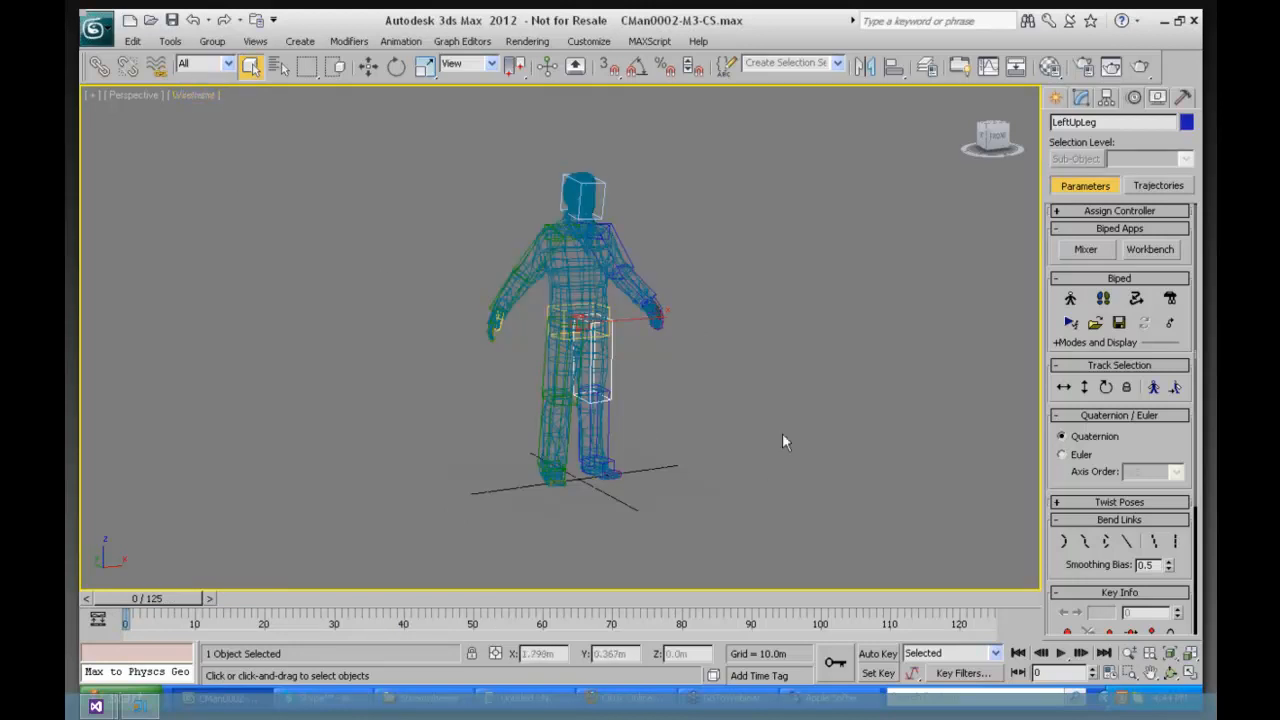
pyautogui.click(1129, 652)
pyautogui.moveTo(584, 277); pyautogui.dragTo(716, 312)
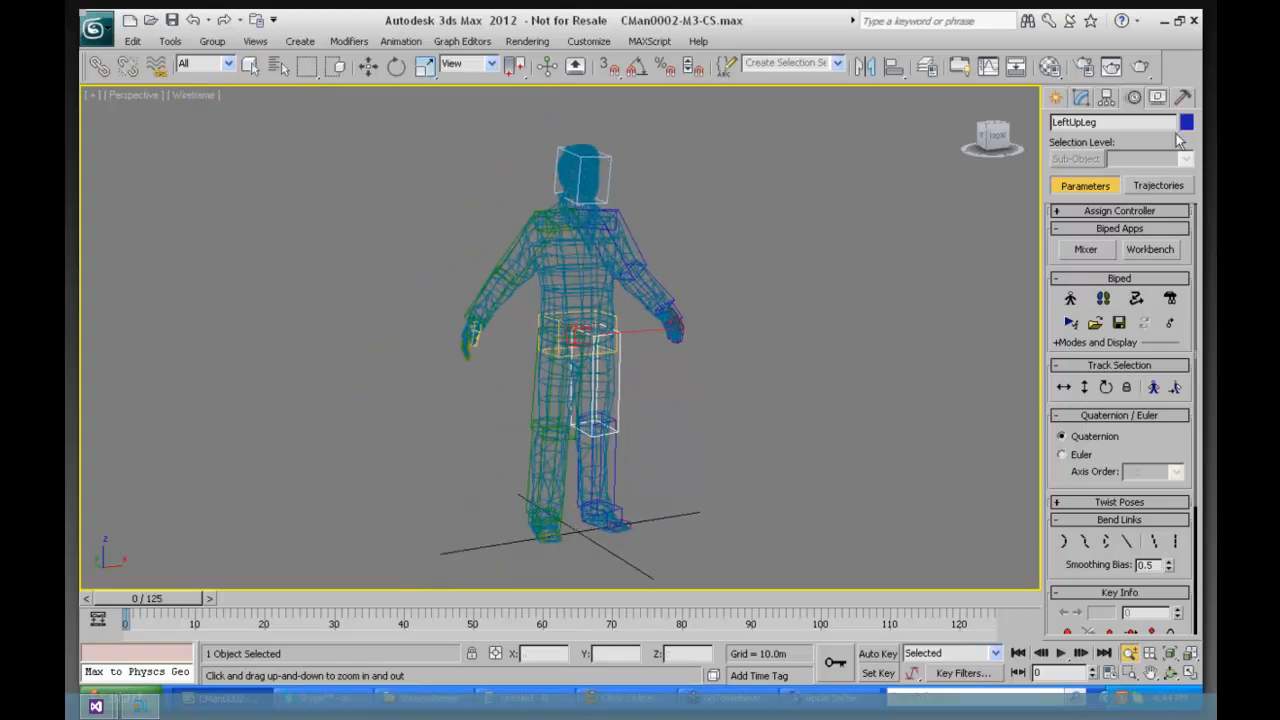
# Step: Examine the Display as Box setting in the left upper leg's object properties, leaving the dialog without changes
pyautogui.rightClick(620, 374)
pyautogui.rightClick(620, 374)
pyautogui.click(662, 466)
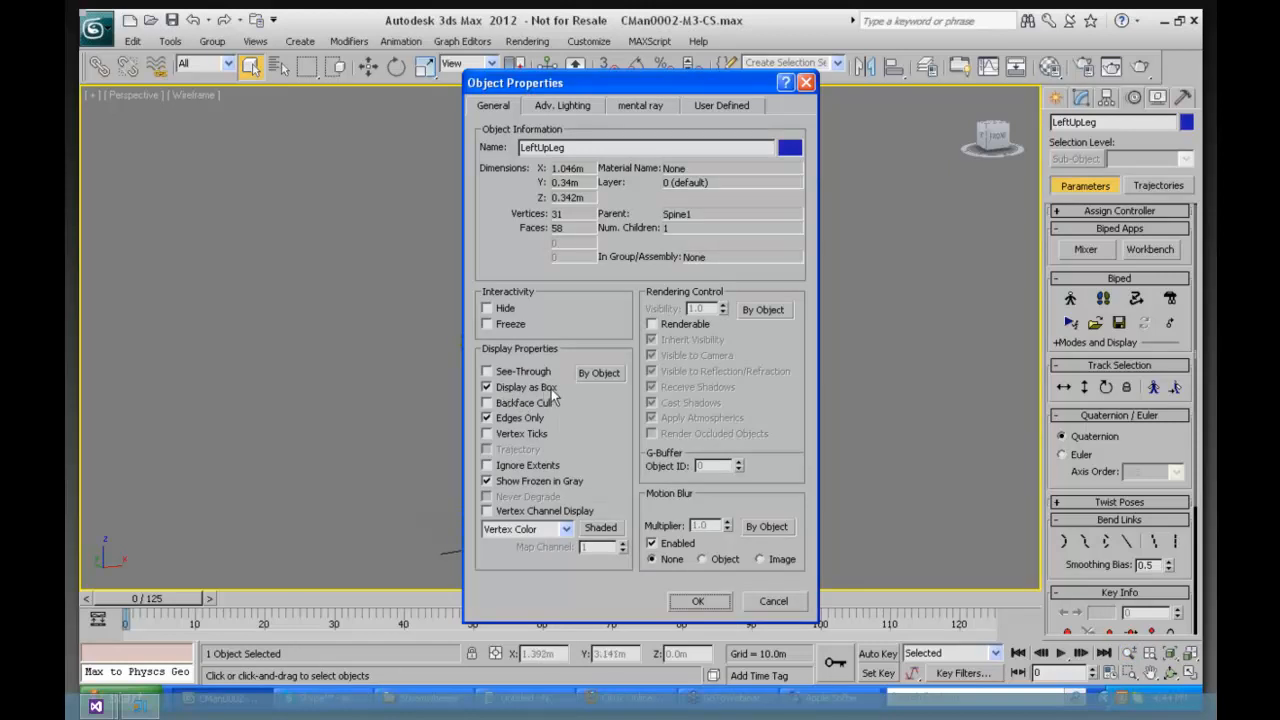
pyautogui.click(806, 82)
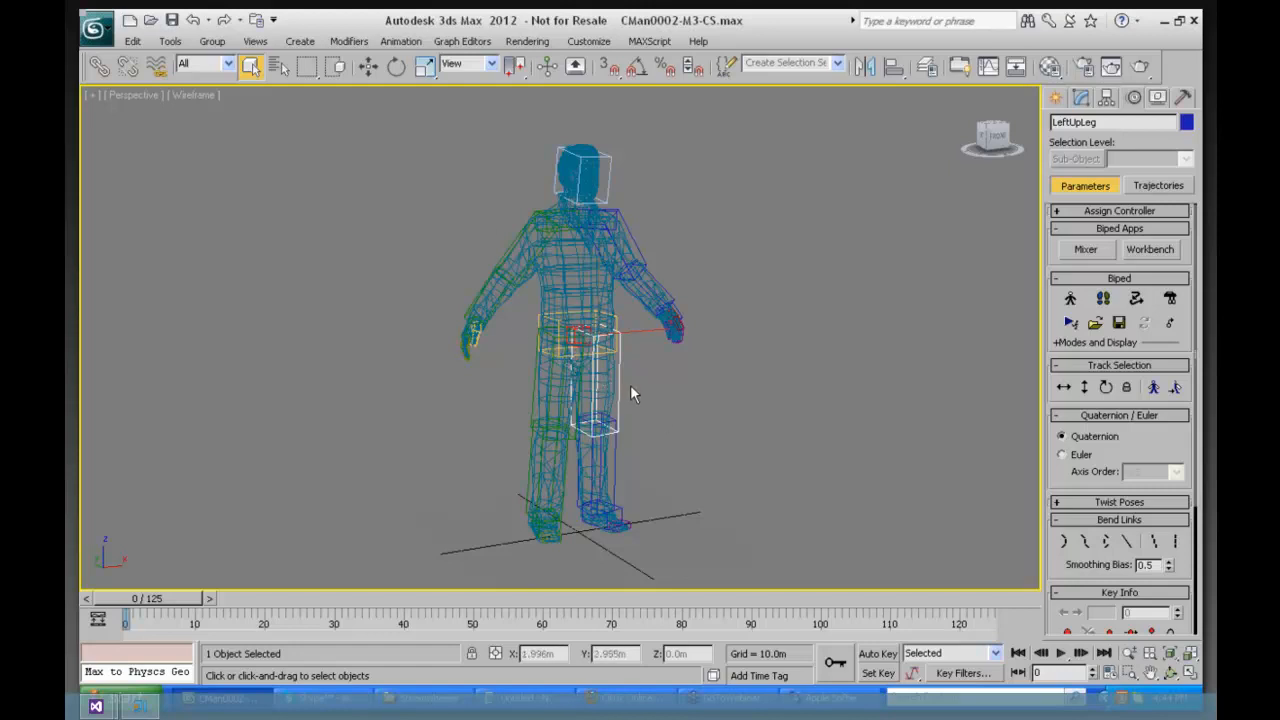
# Step: Fetch the held scene to bring back the plain biped
pyautogui.click(130, 44)
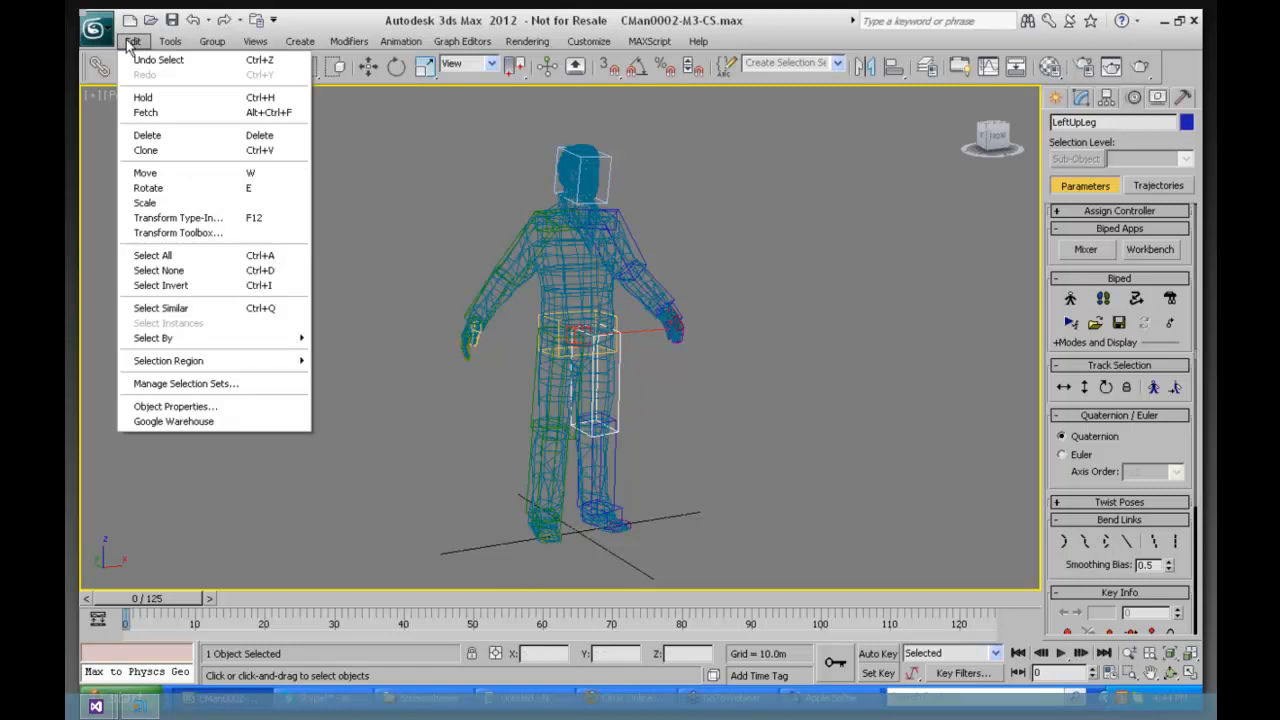
pyautogui.click(150, 112)
pyautogui.click(616, 403)
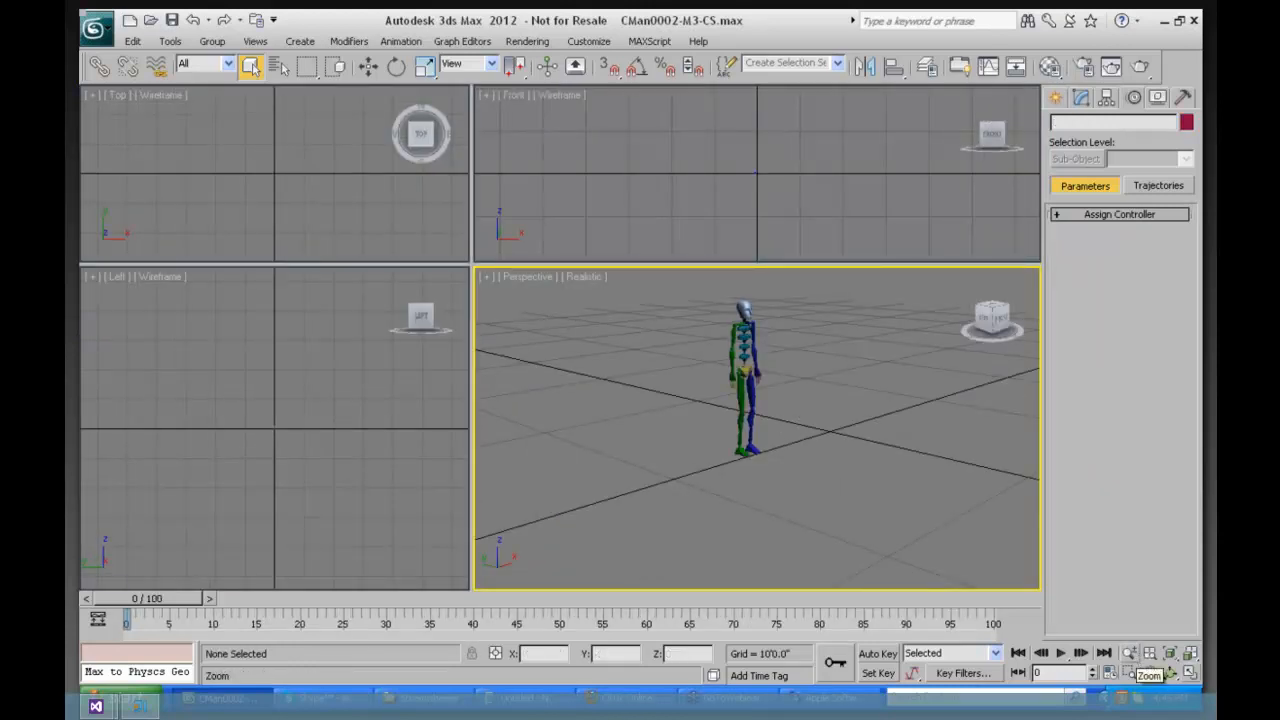
# Step: Maximize the Perspective viewport, select the biped's pelvis and turn on Footstep mode
pyautogui.click(1190, 678)
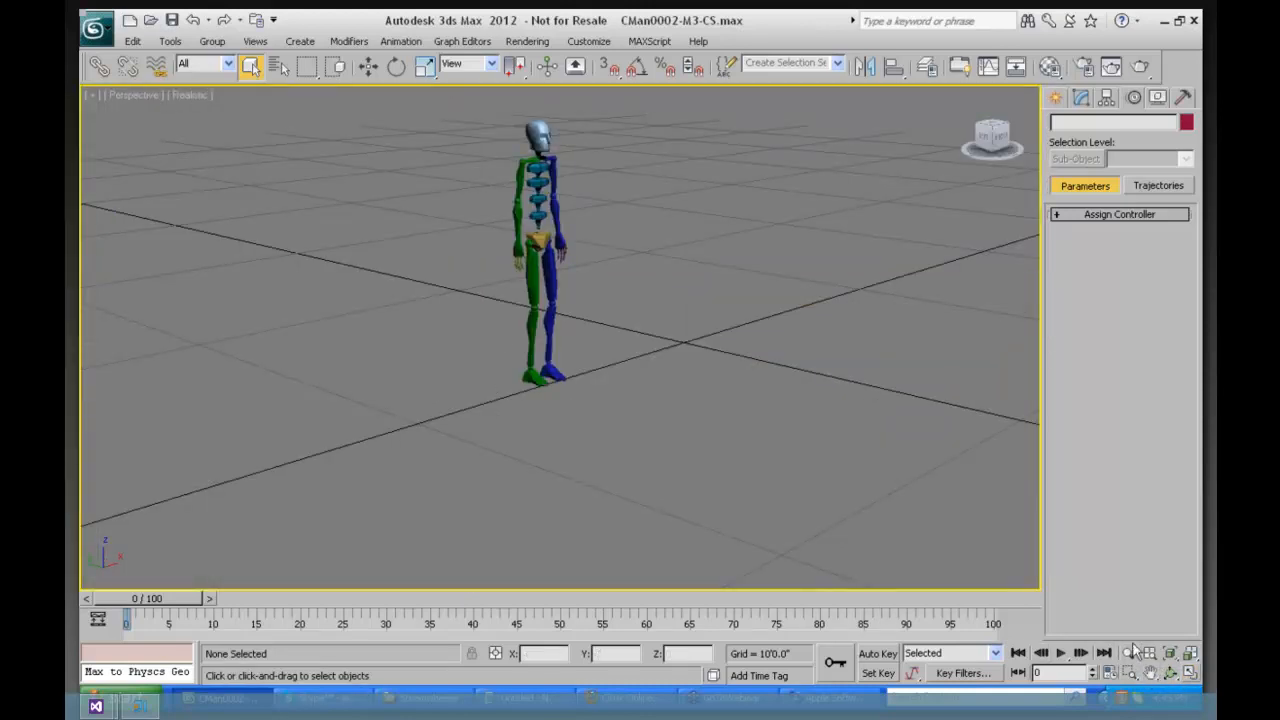
pyautogui.click(1150, 675)
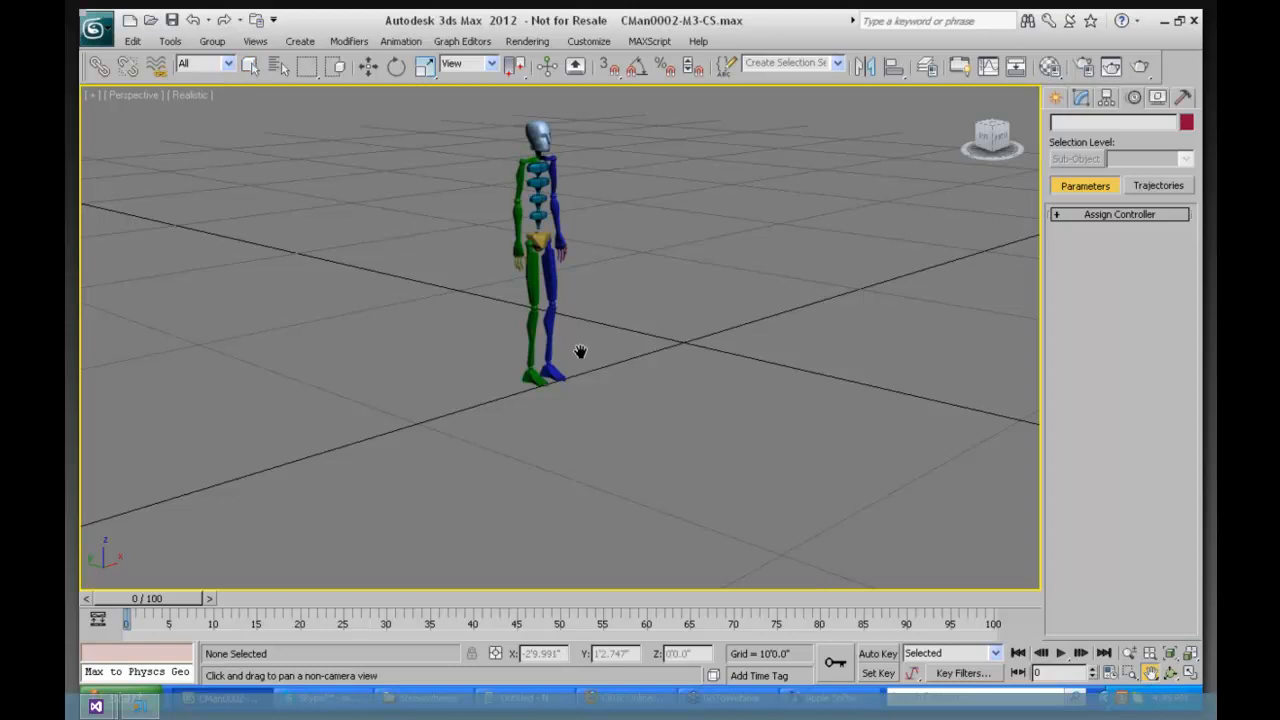
pyautogui.moveTo(580, 351); pyautogui.dragTo(329, 360)
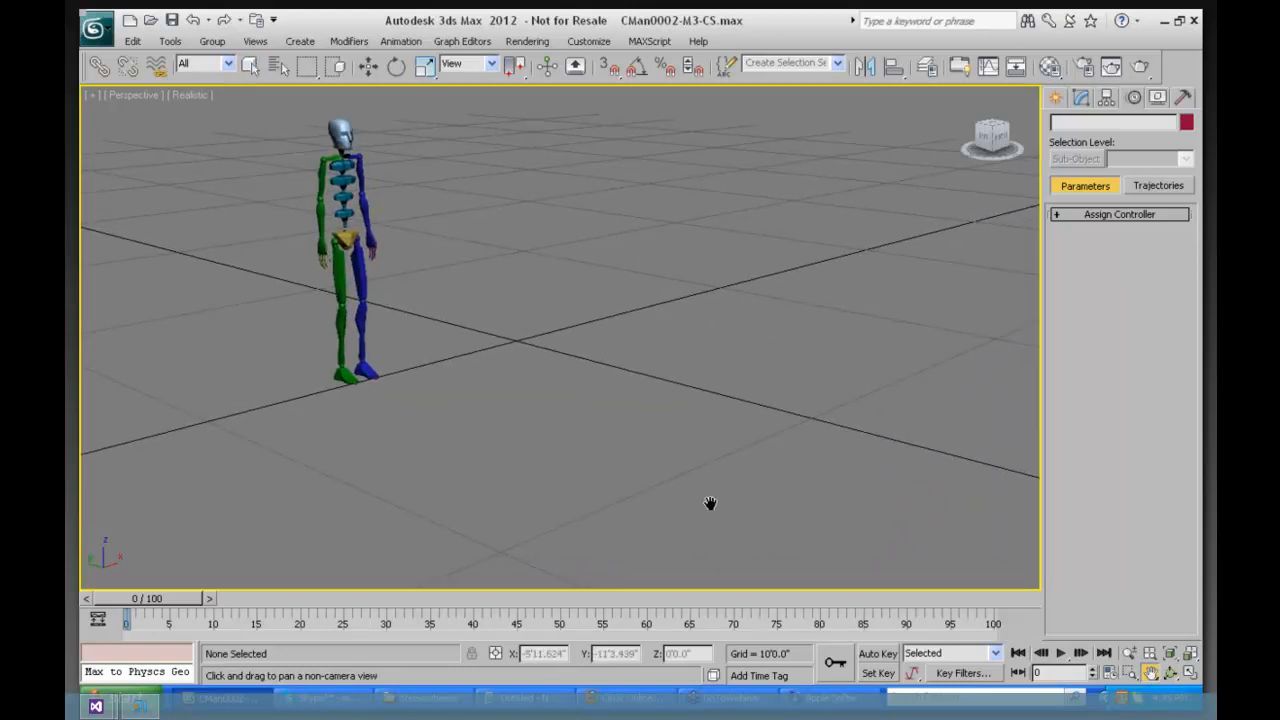
pyautogui.click(1129, 652)
pyautogui.moveTo(597, 363); pyautogui.dragTo(594, 398)
pyautogui.rightClick(568, 225)
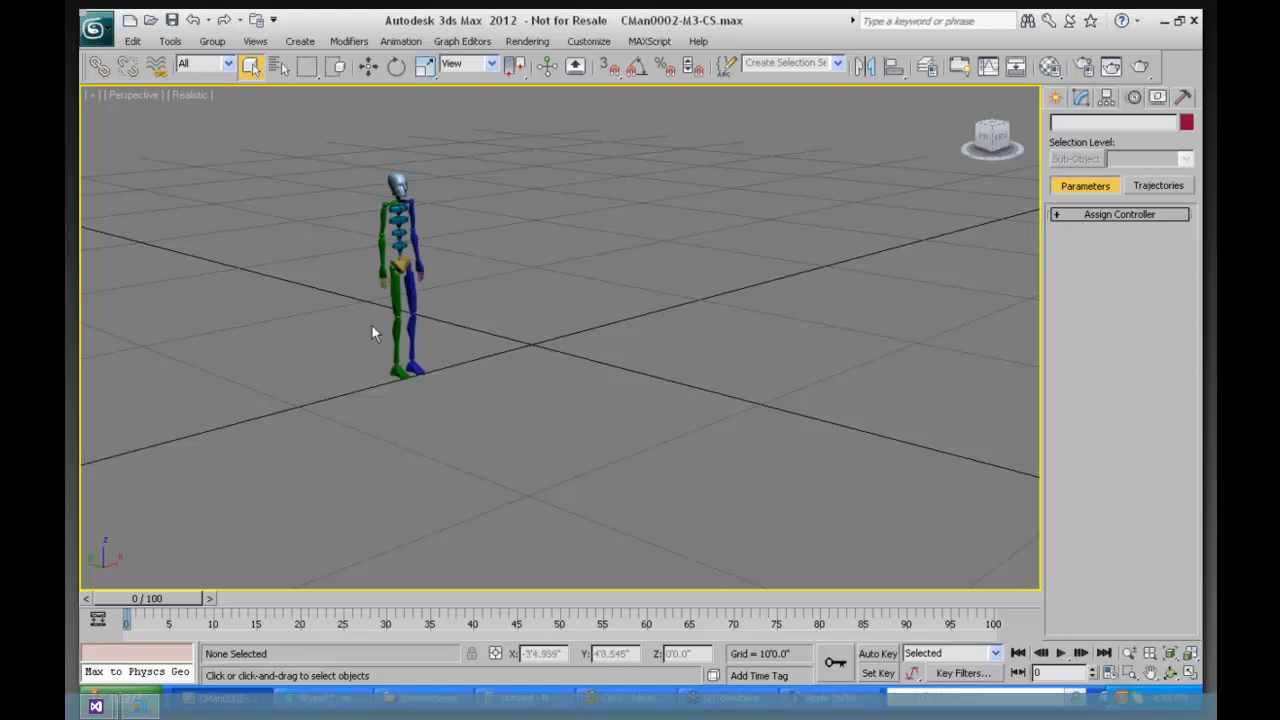
pyautogui.click(402, 266)
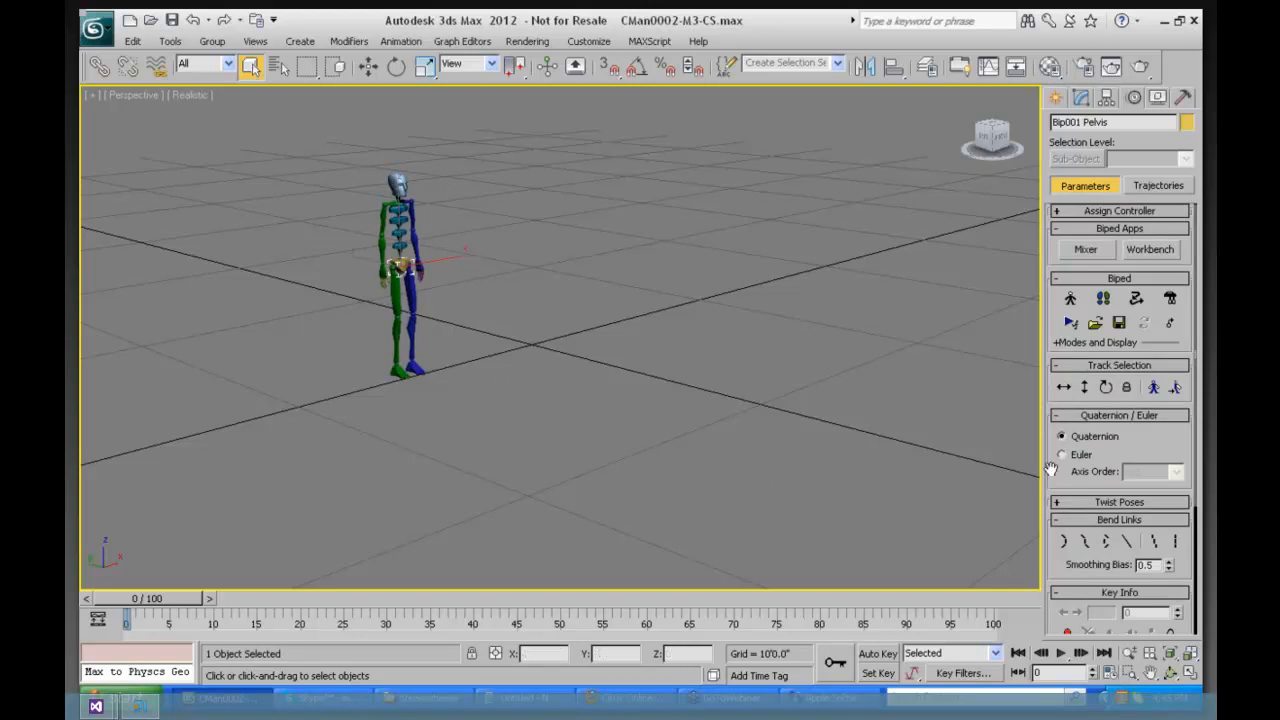
pyautogui.click(1099, 297)
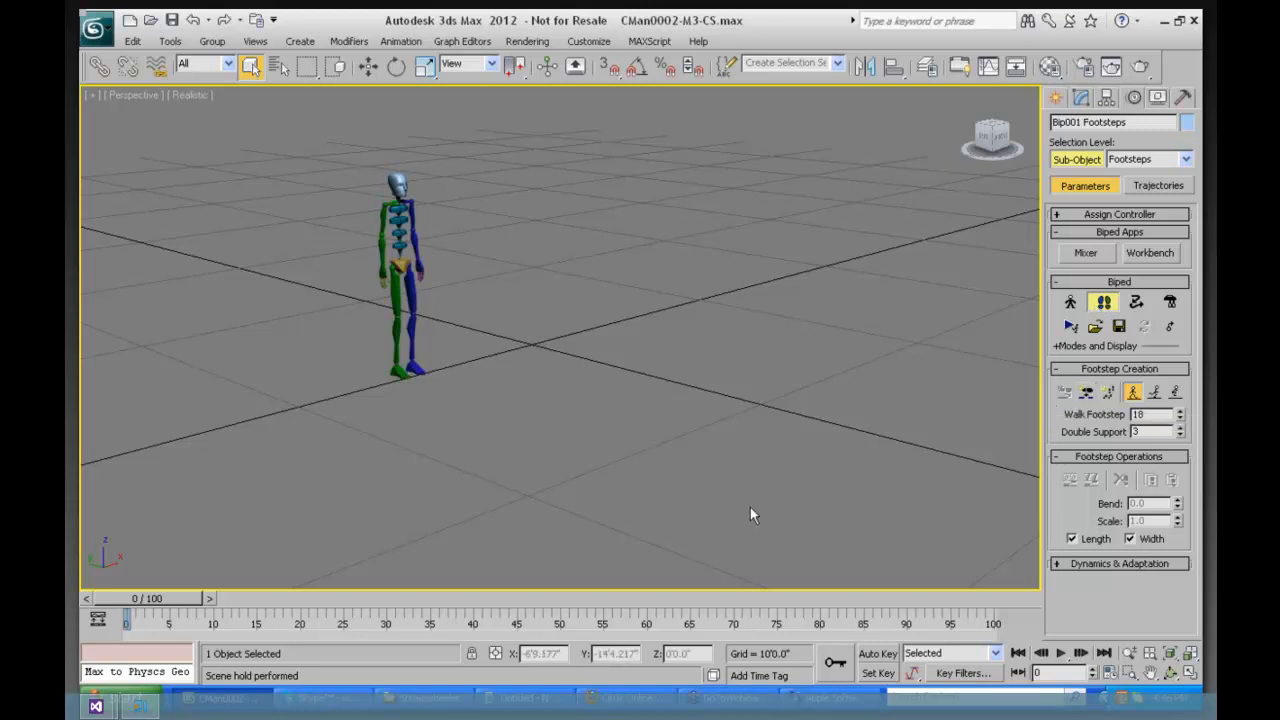
# Step: Place footsteps 0 to 7 in alternating left and right order, leading away from the biped in a straight line
pyautogui.click(1086, 394)
pyautogui.click(436, 380)
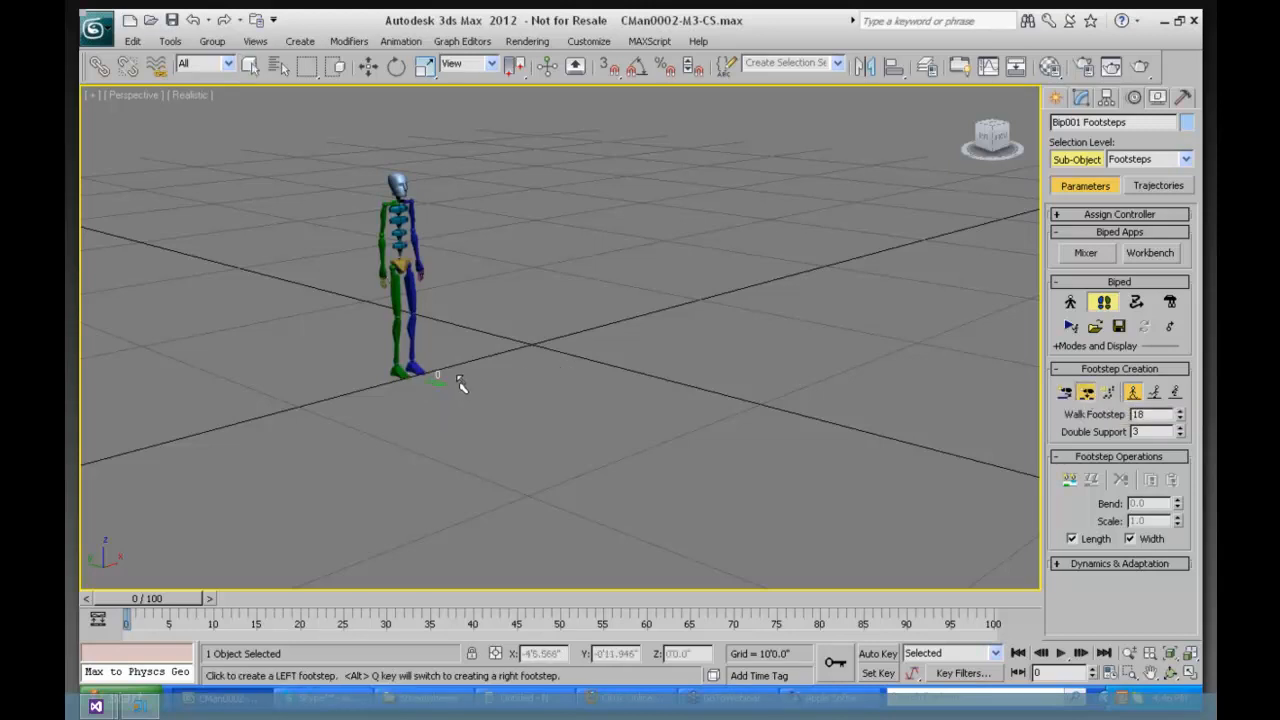
pyautogui.click(460, 380)
pyautogui.click(486, 402)
pyautogui.click(536, 418)
pyautogui.click(574, 442)
pyautogui.click(627, 445)
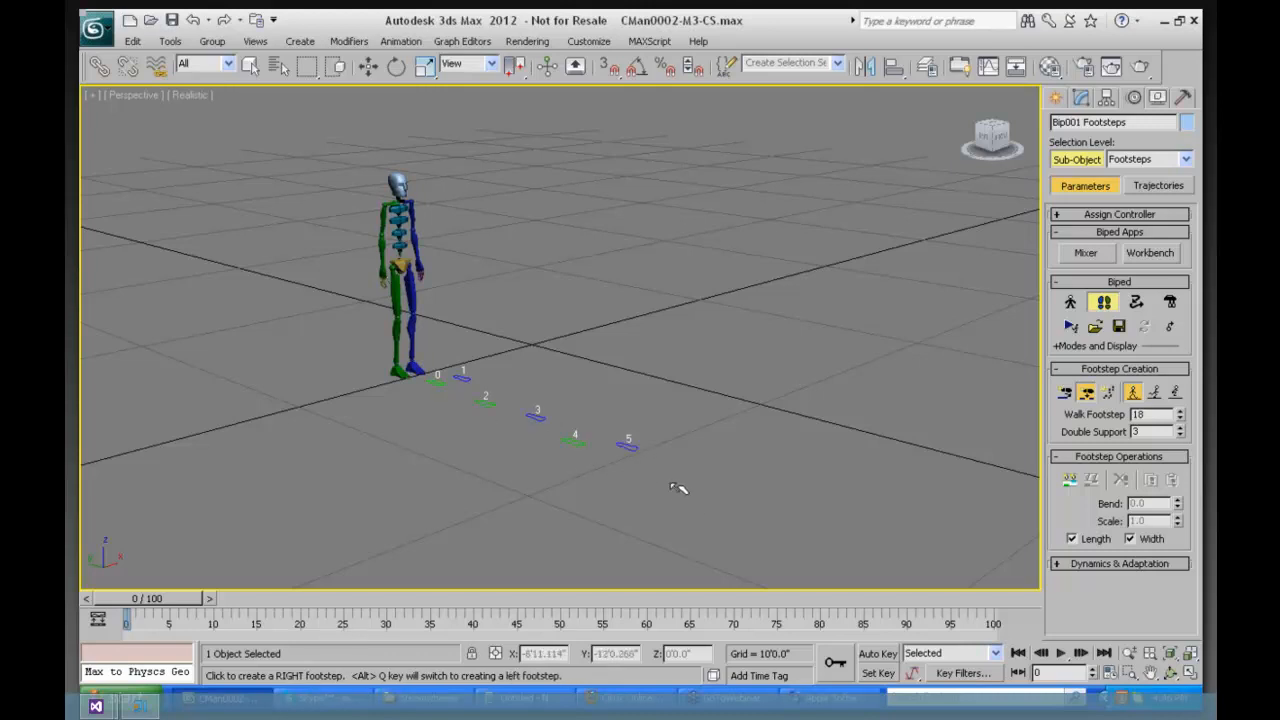
pyautogui.click(680, 486)
pyautogui.click(705, 476)
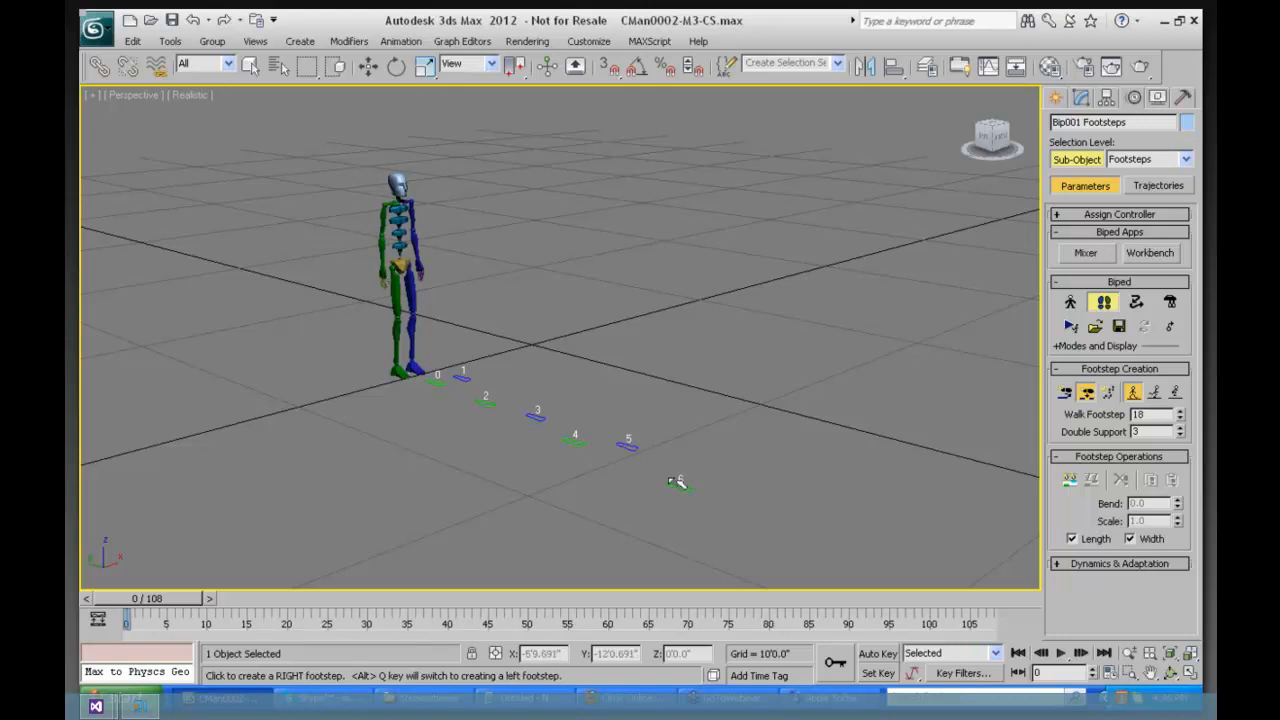
# Step: Continue with footsteps 8 to 13, leading back along the same path to the biped's starting position
pyautogui.click(621, 450)
pyautogui.click(589, 429)
pyautogui.click(534, 420)
pyautogui.click(493, 394)
pyautogui.click(445, 384)
pyautogui.click(449, 388)
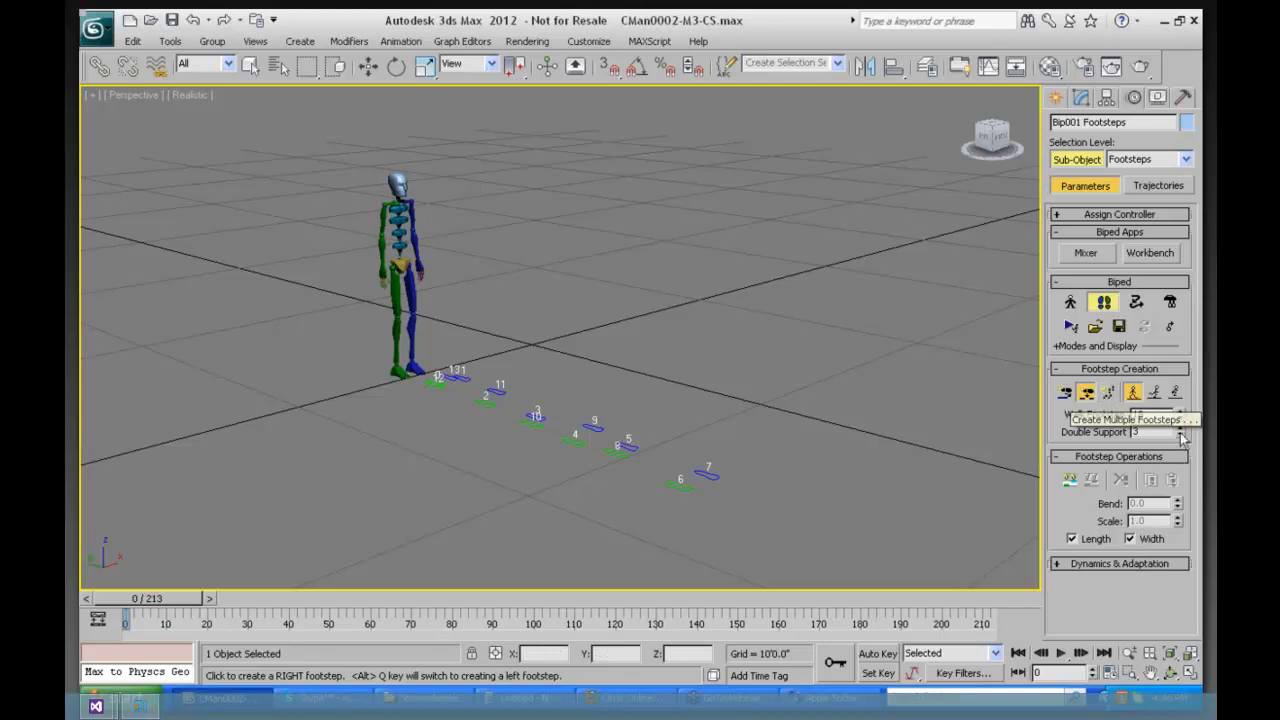
# Step: Create keys for the inactive footsteps and, after checking the walk in playback, hold the scene
pyautogui.click(1069, 481)
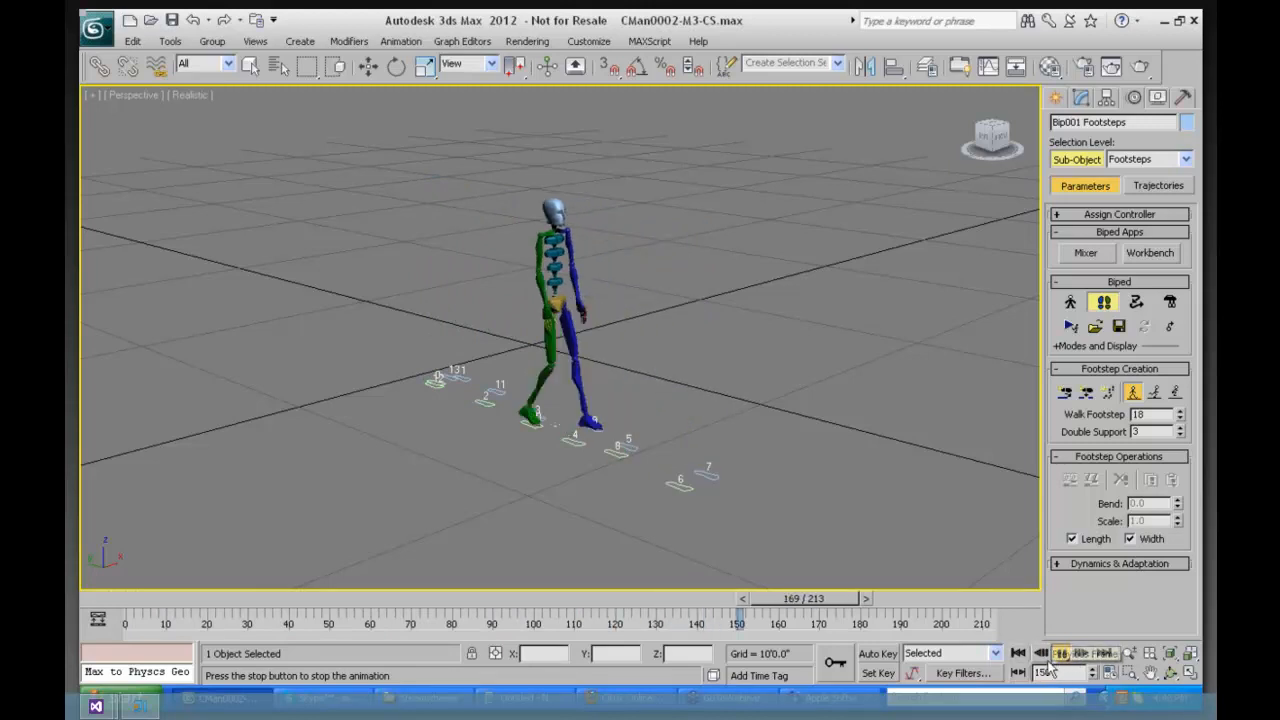
pyautogui.press('/')
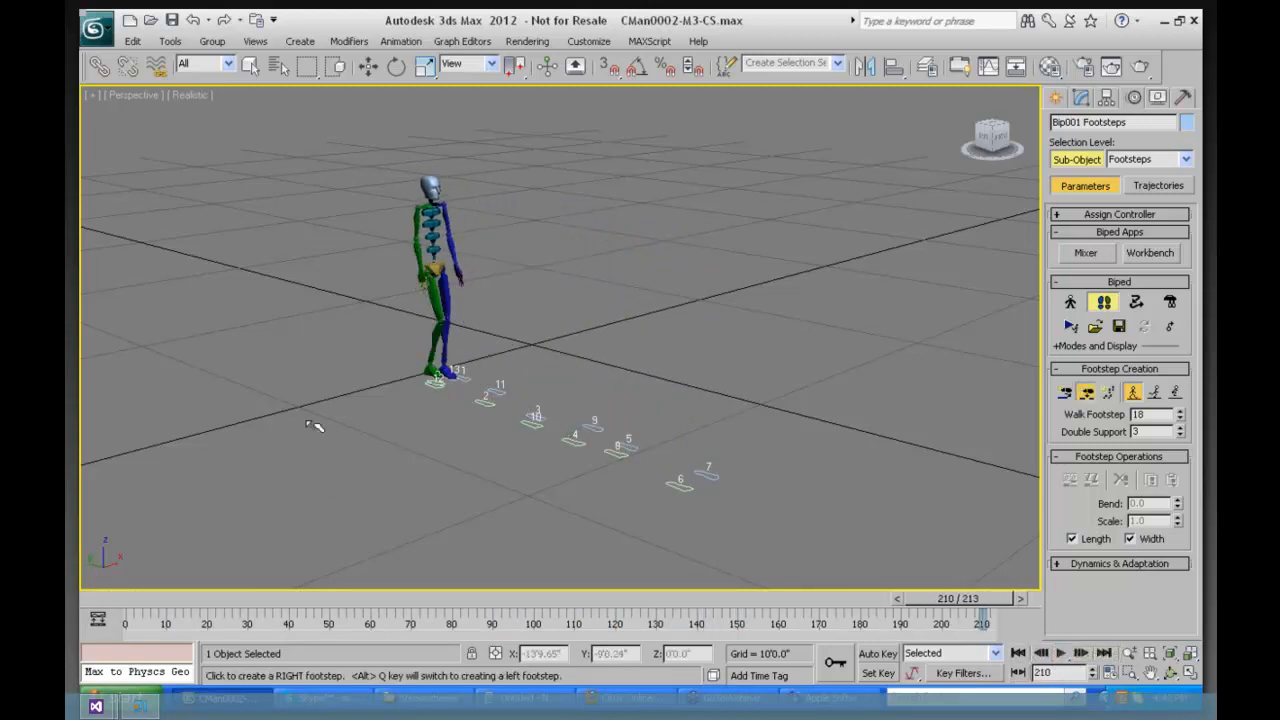
pyautogui.click(128, 45)
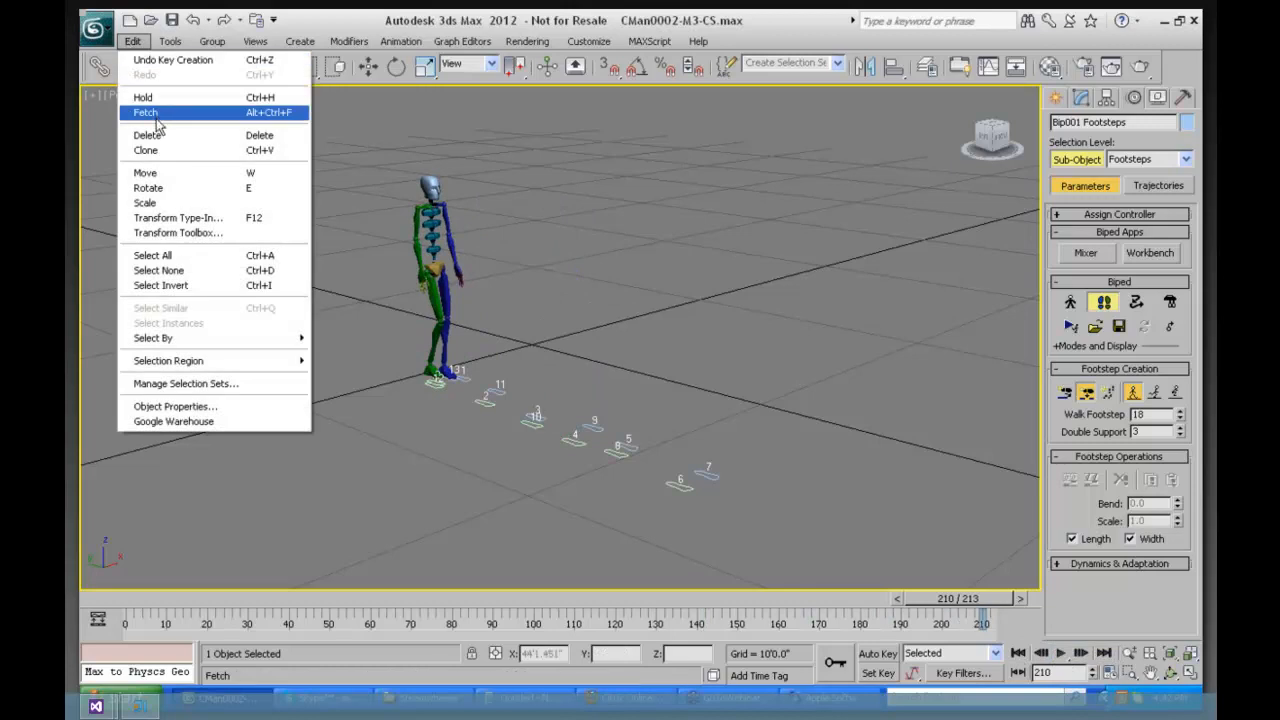
pyautogui.click(152, 96)
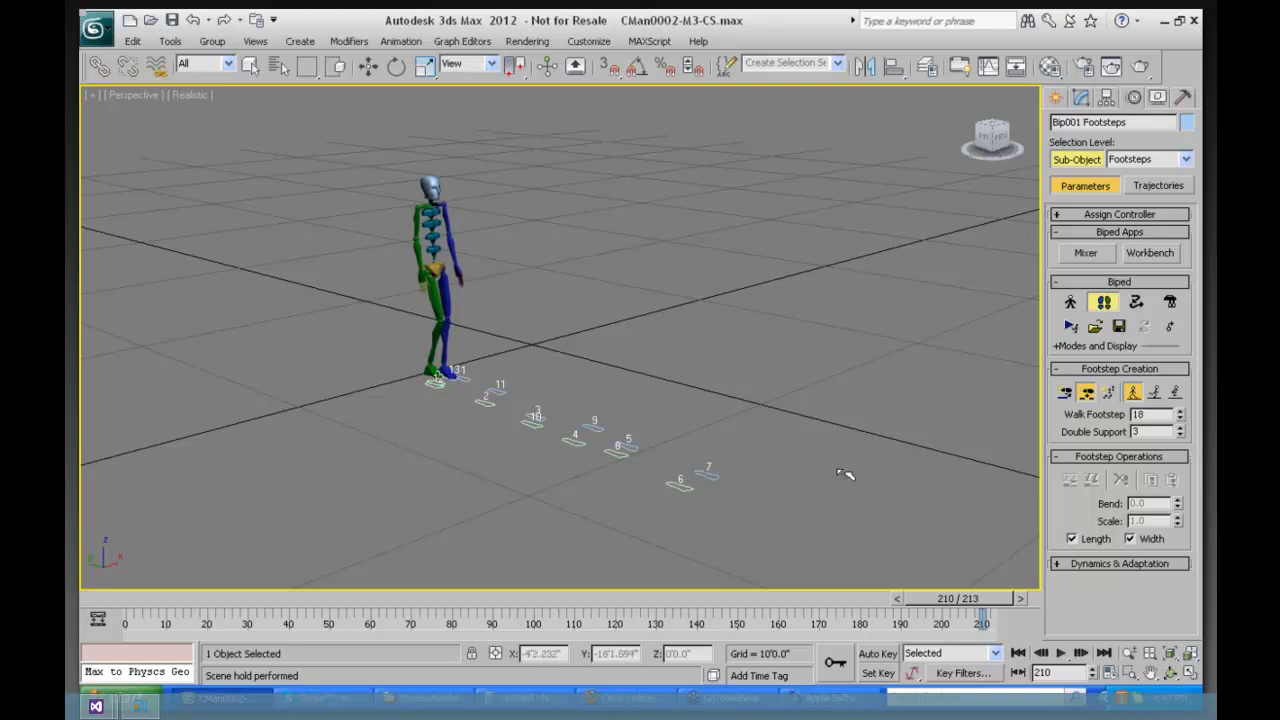
# Step: Select all the footsteps, bend their path into a curve, and play back the resulting walk
pyautogui.press('w')
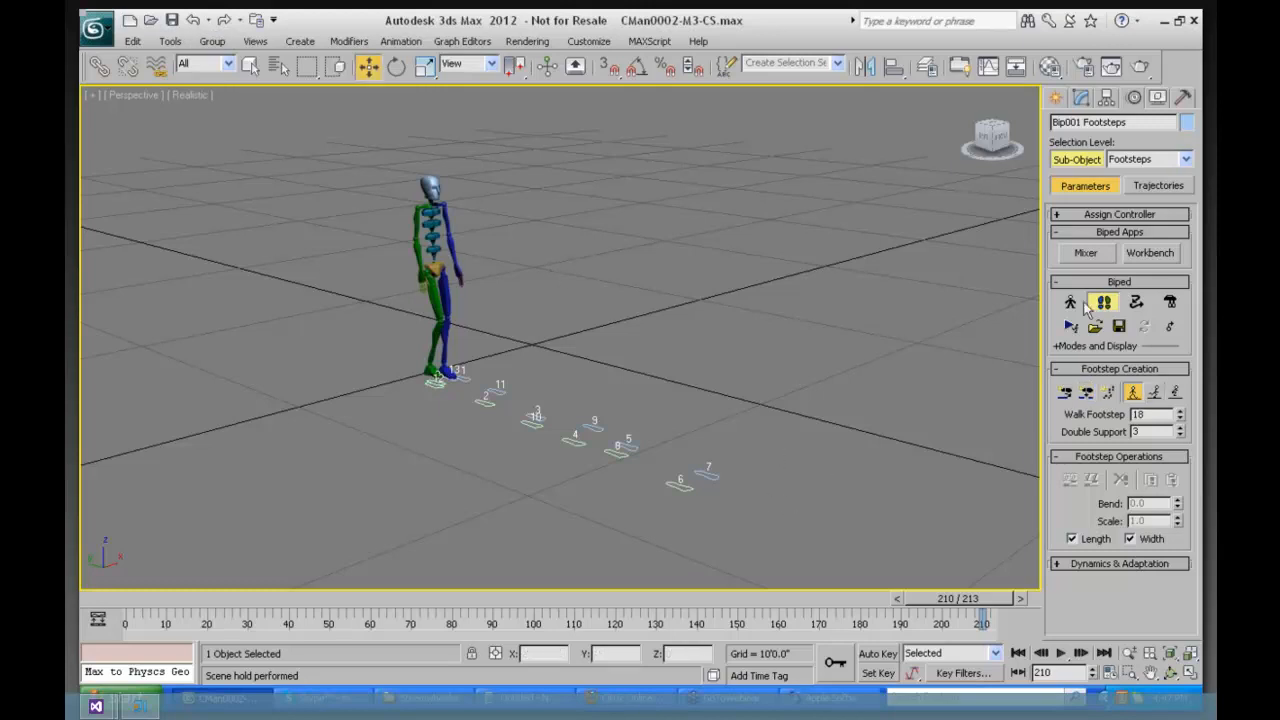
pyautogui.moveTo(757, 455); pyautogui.dragTo(429, 345)
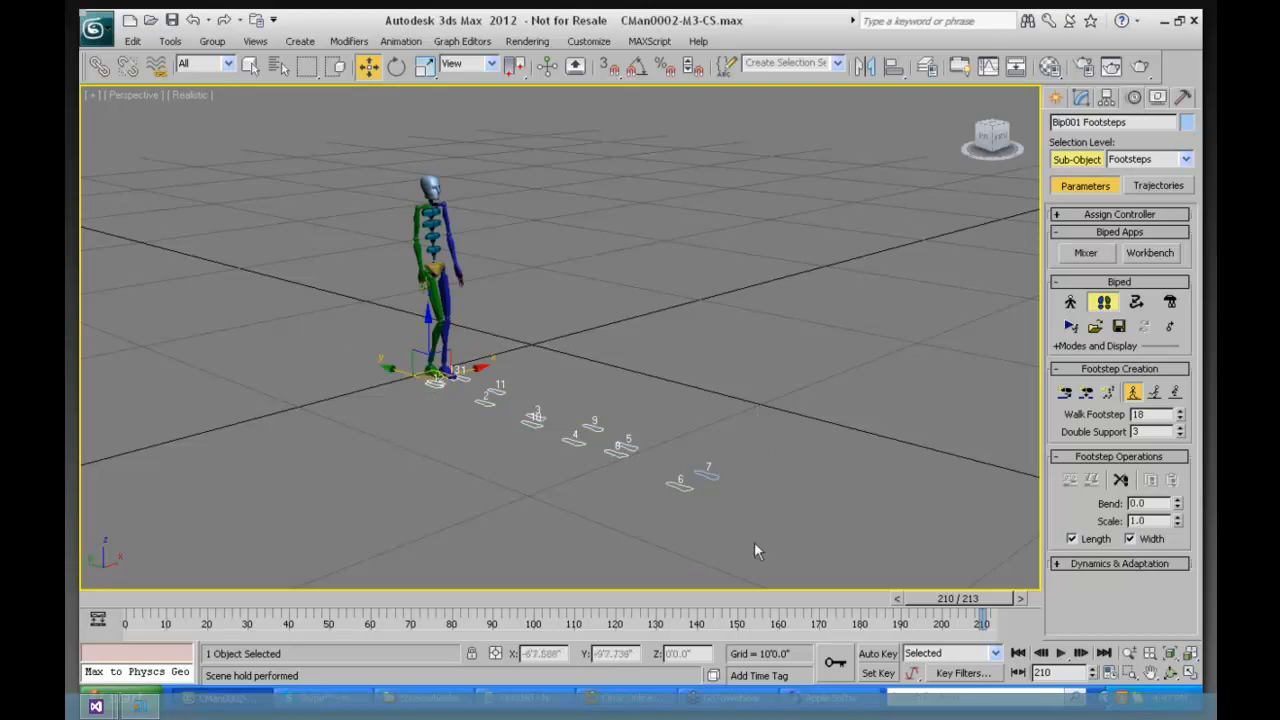
pyautogui.moveTo(776, 536); pyautogui.dragTo(776, 536)
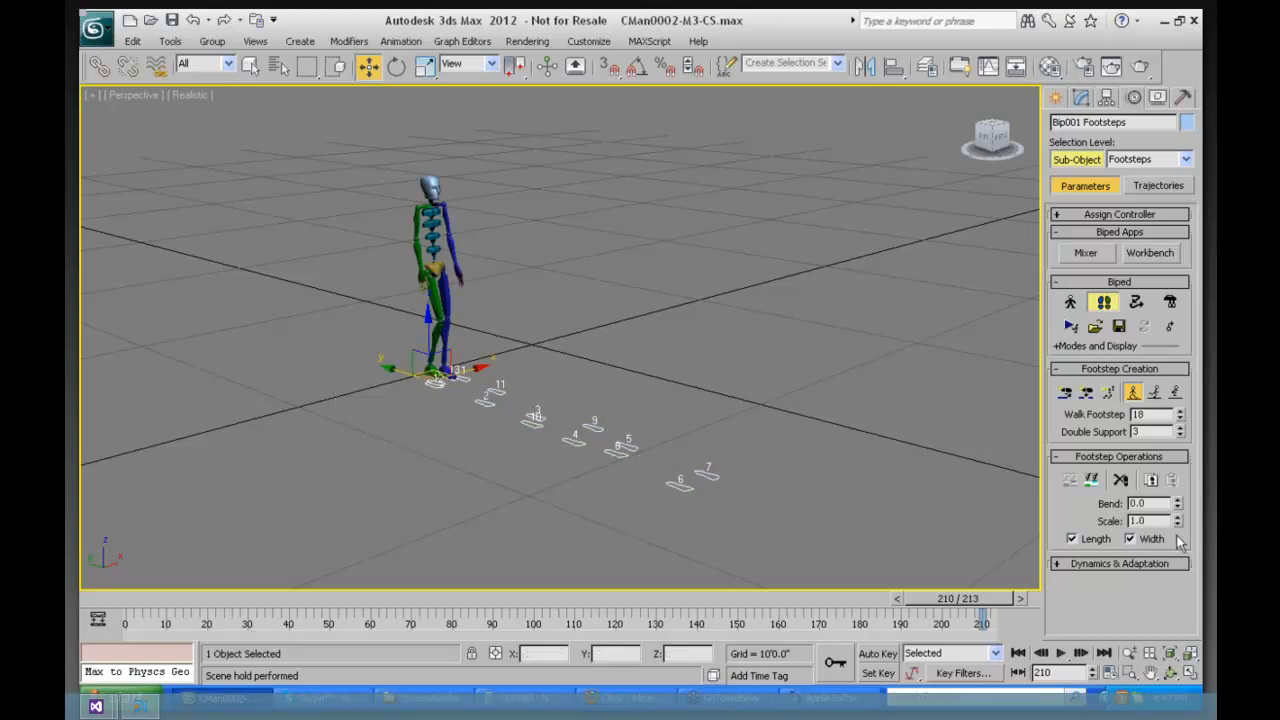
pyautogui.moveTo(1179, 507); pyautogui.dragTo(1183, 318)
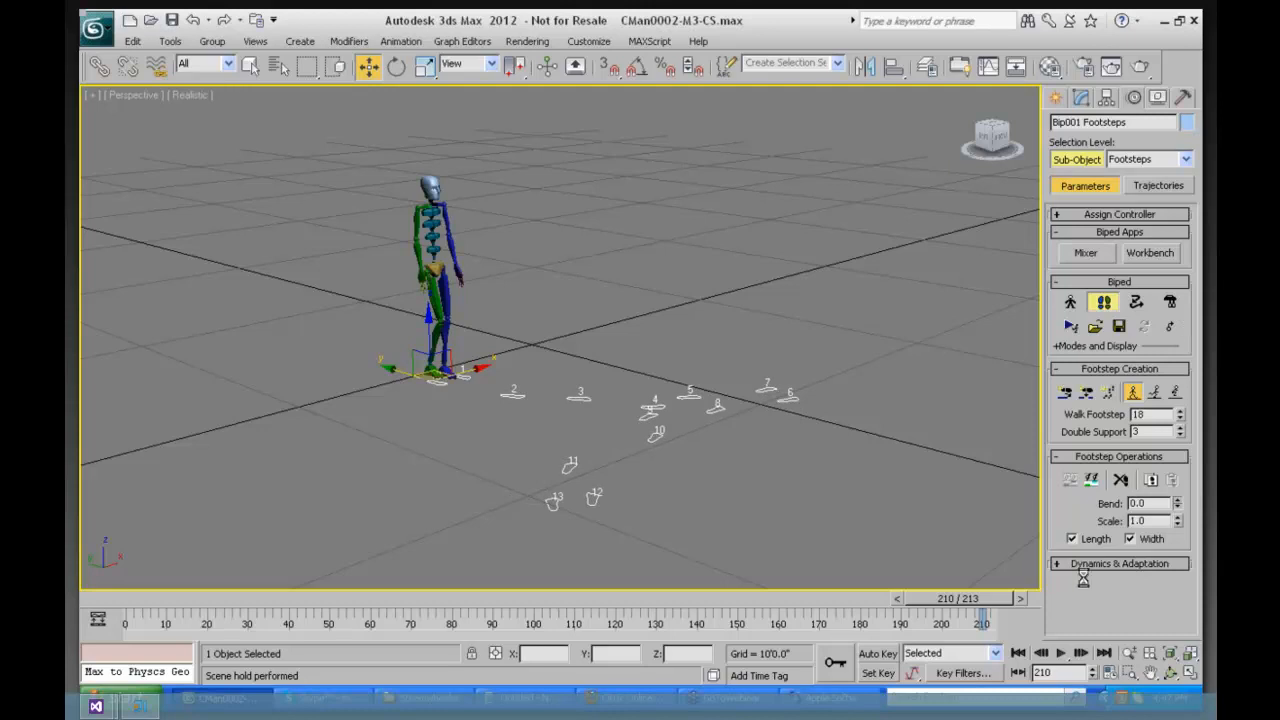
pyautogui.click(1091, 481)
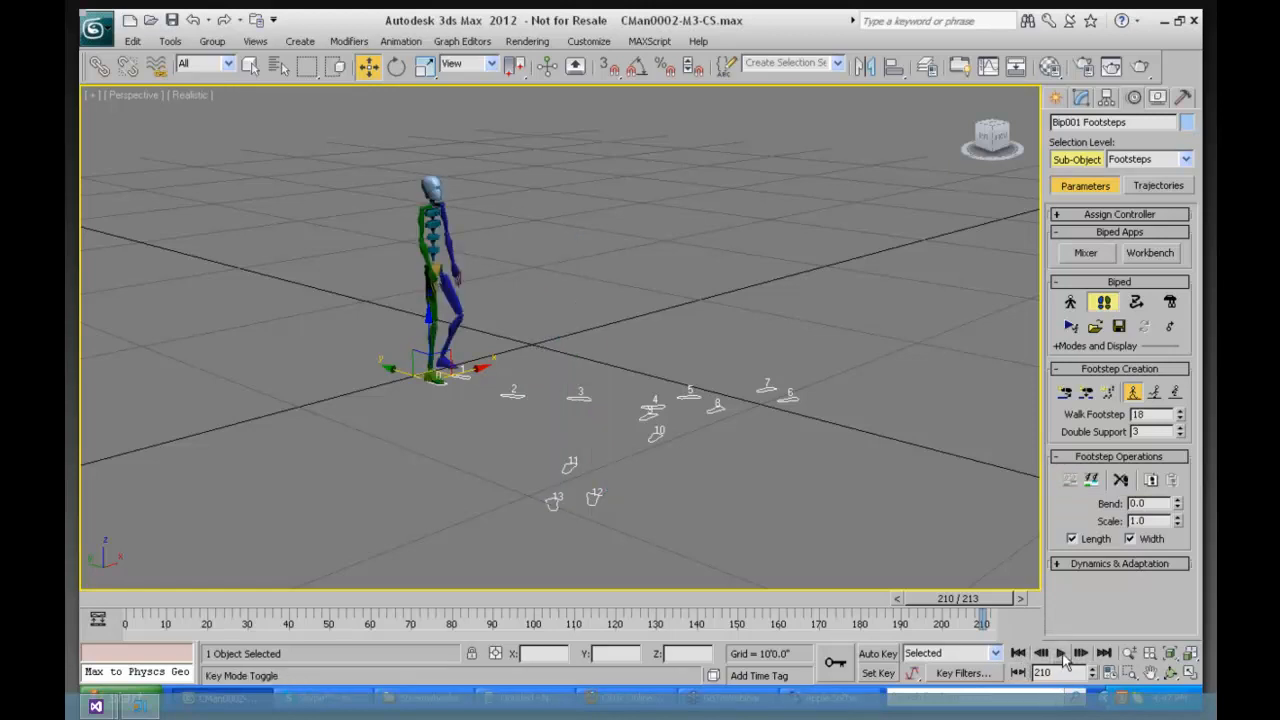
pyautogui.click(1061, 654)
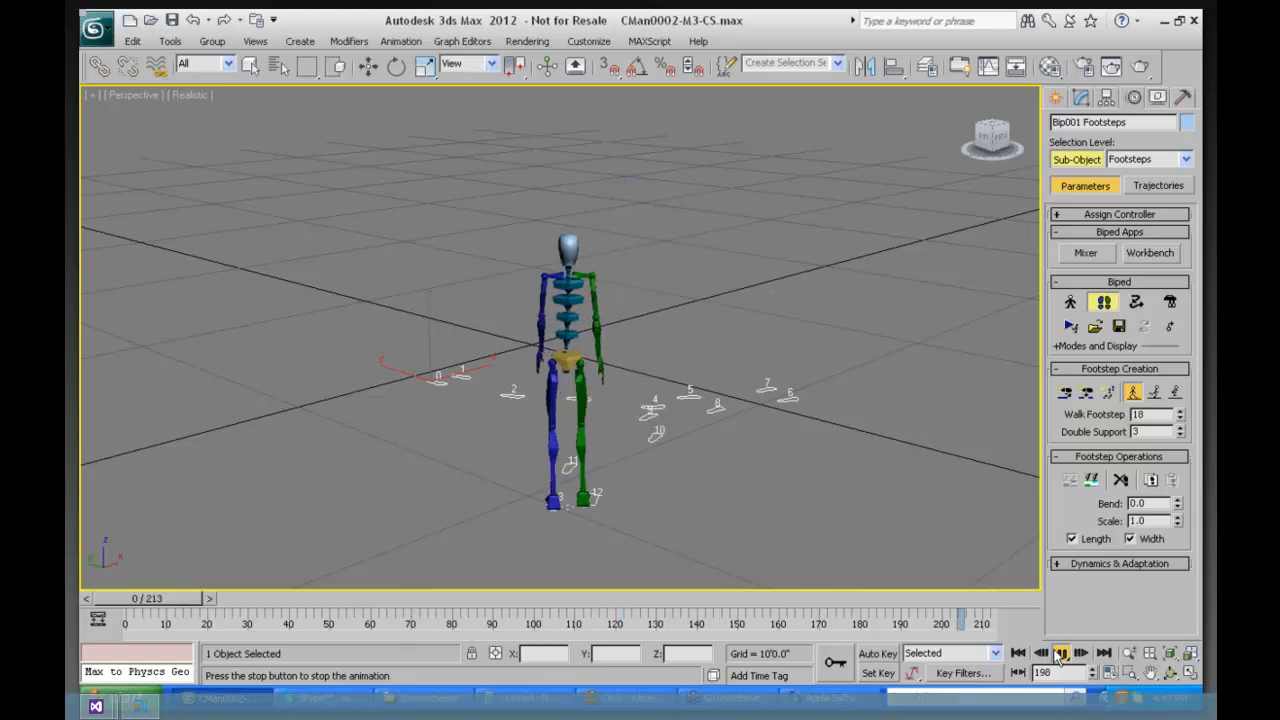
pyautogui.click(1061, 654)
# Step: Raise footstep 3 by about 10 inches, then raise and tilt footstep 2
pyautogui.press('w')
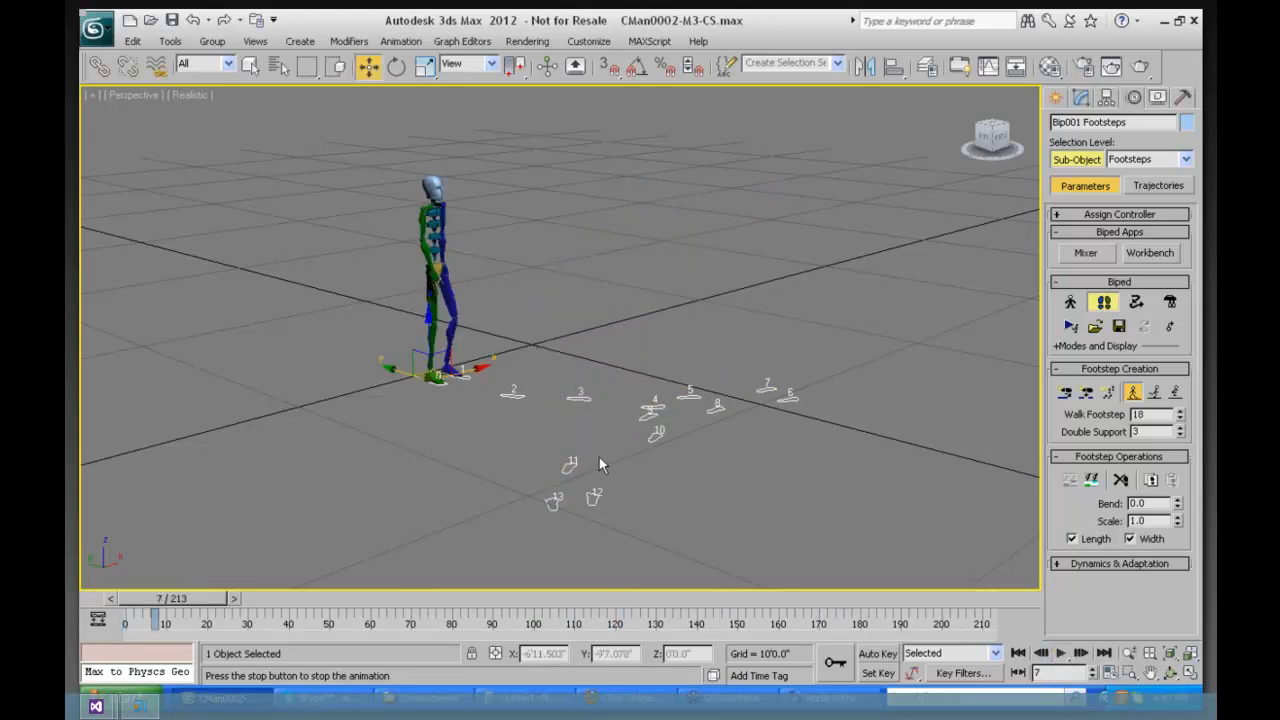
pyautogui.moveTo(595, 379); pyautogui.dragTo(544, 408)
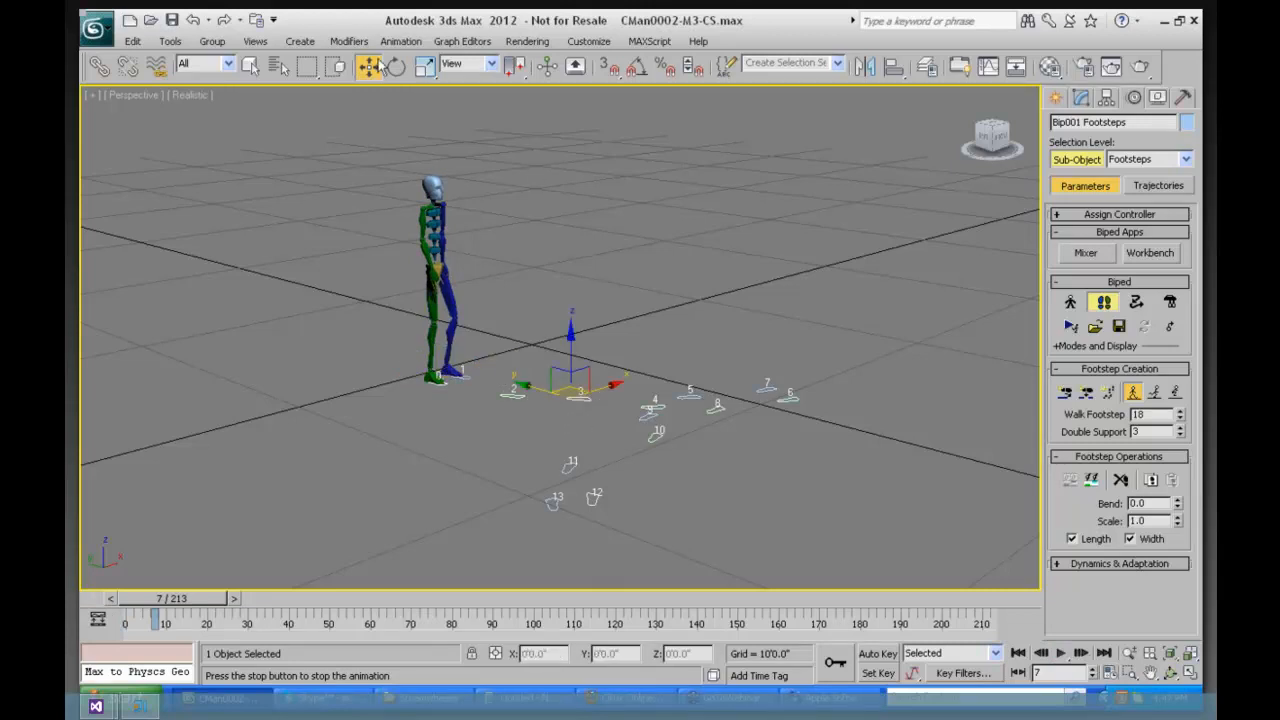
pyautogui.press('e')
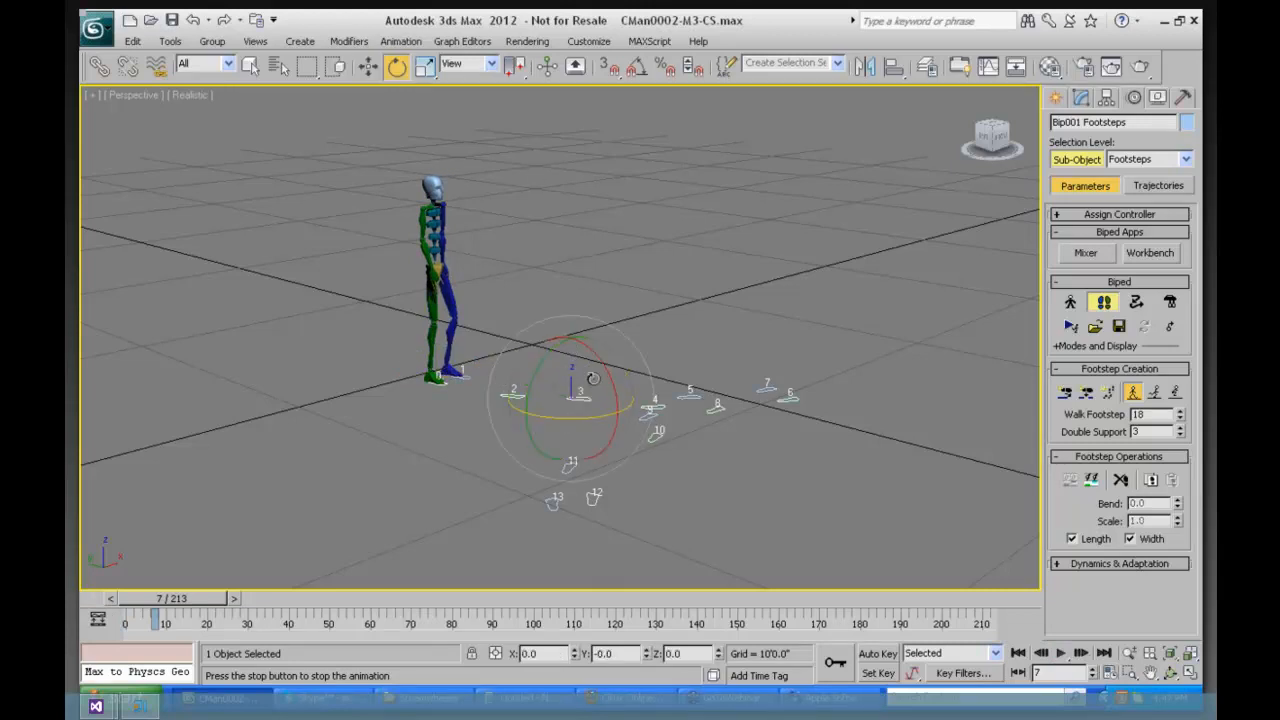
pyautogui.rightClick(589, 373)
pyautogui.click(628, 393)
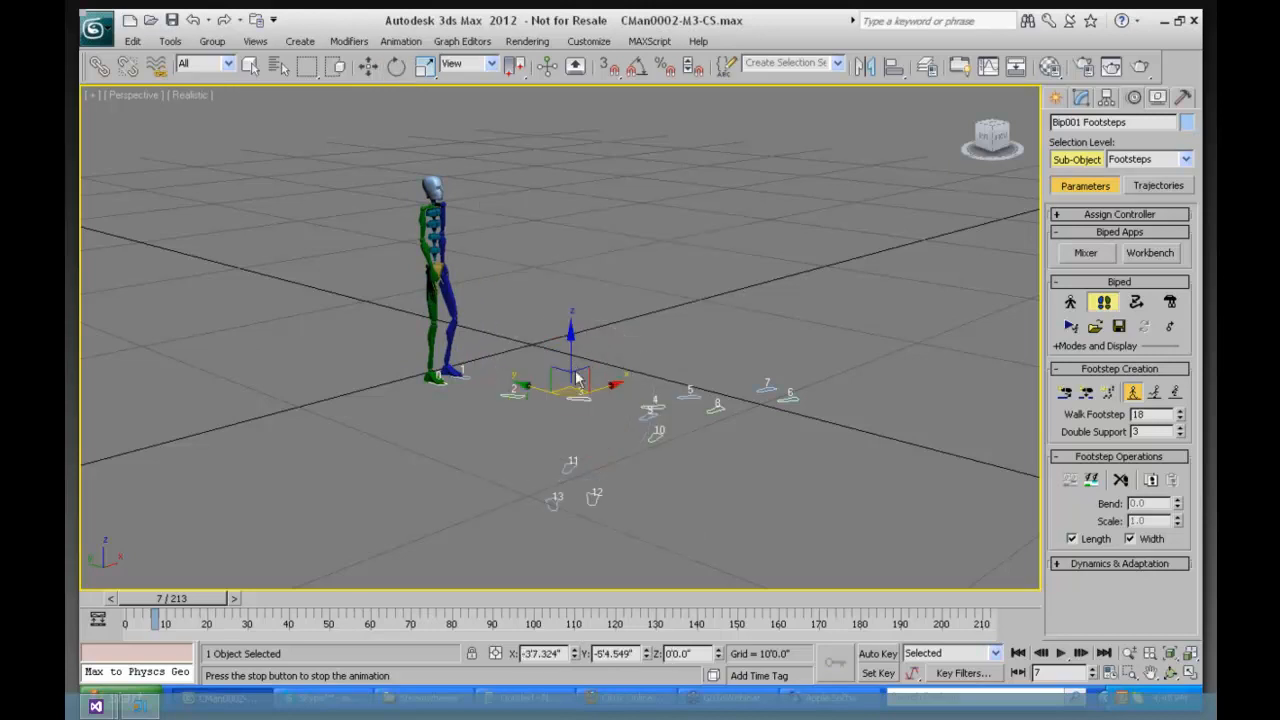
pyautogui.moveTo(571, 328); pyautogui.dragTo(571, 300)
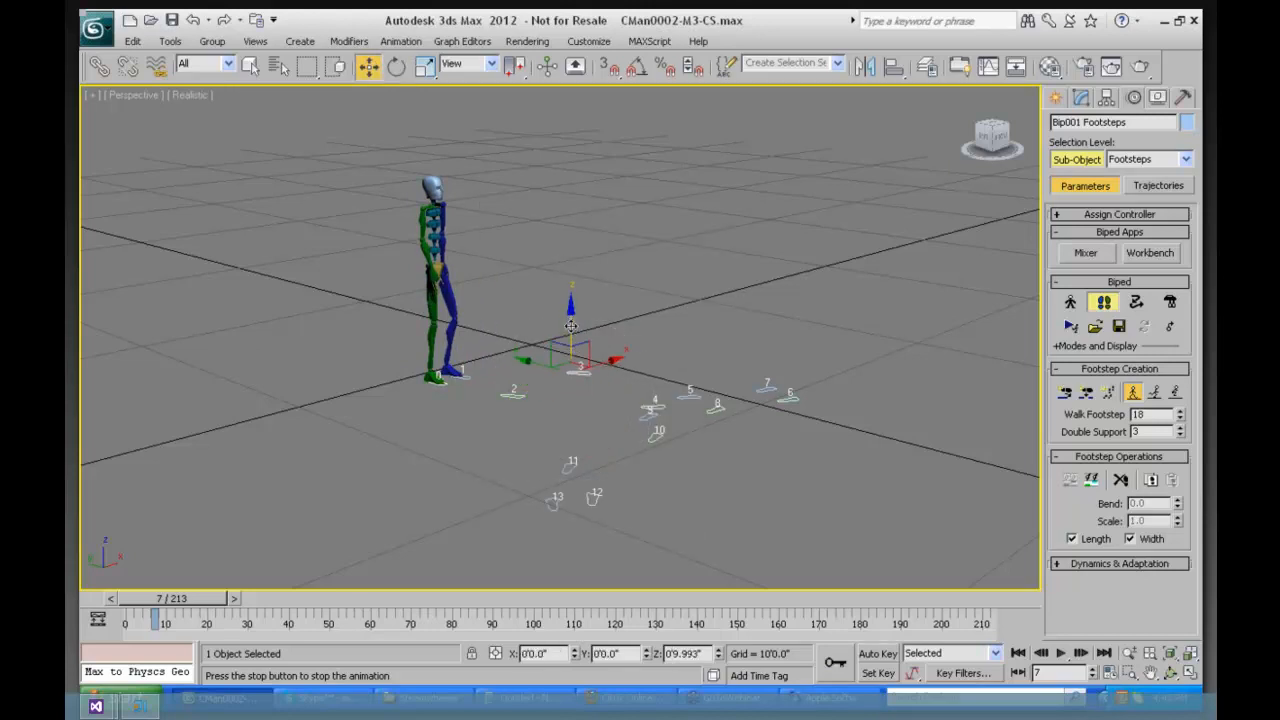
pyautogui.click(512, 391)
pyautogui.moveTo(502, 341); pyautogui.dragTo(538, 337)
pyautogui.click(396, 66)
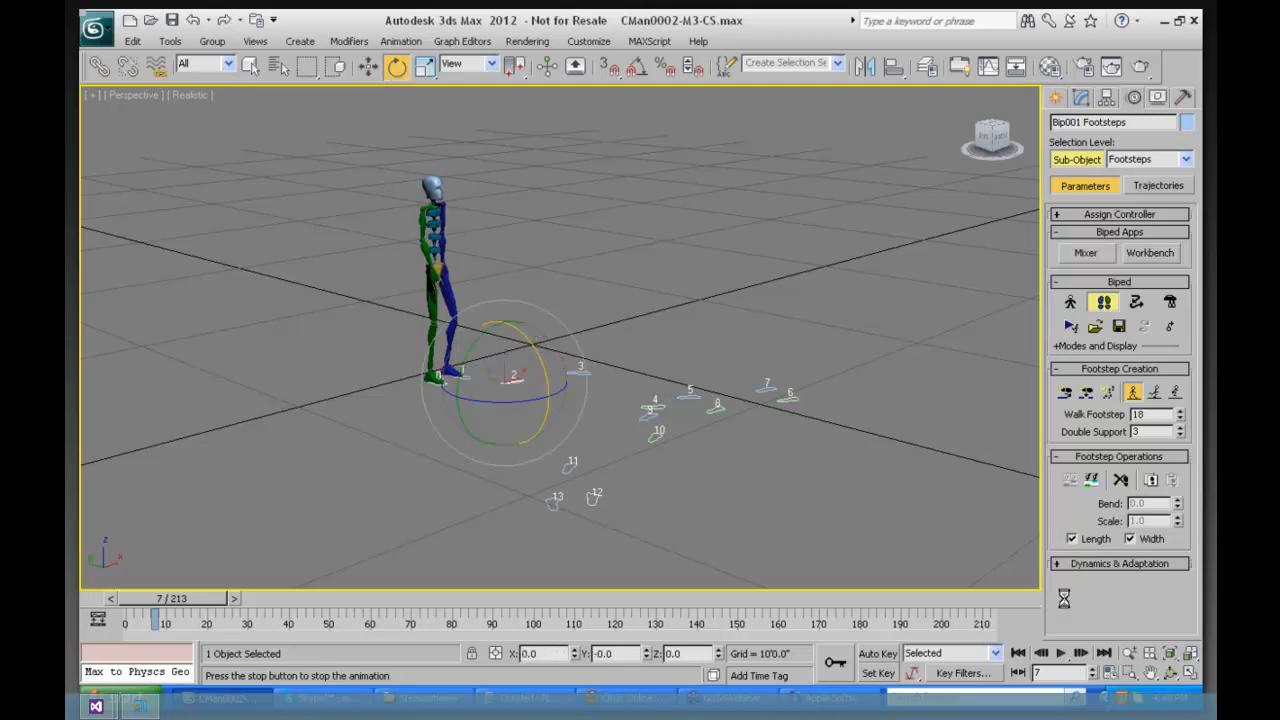
# Step: Play back the walk over the raised footsteps and return to frame 0
pyautogui.click(1070, 480)
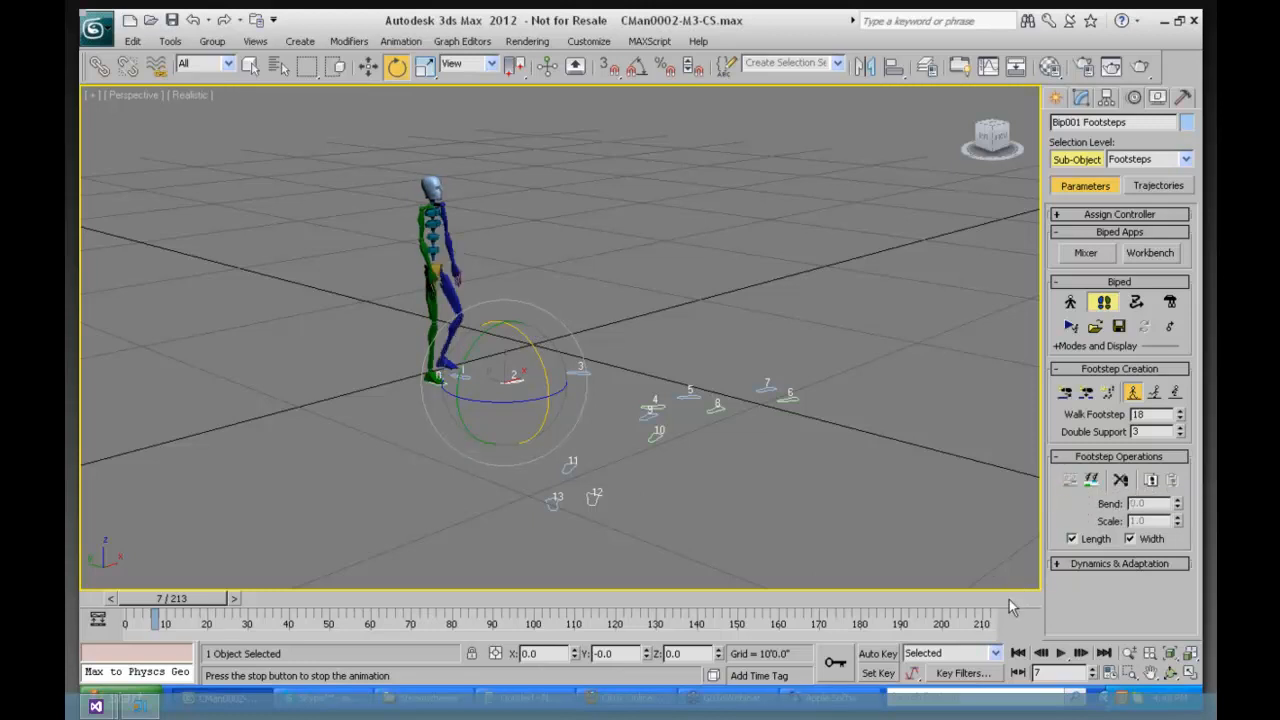
pyautogui.click(1061, 655)
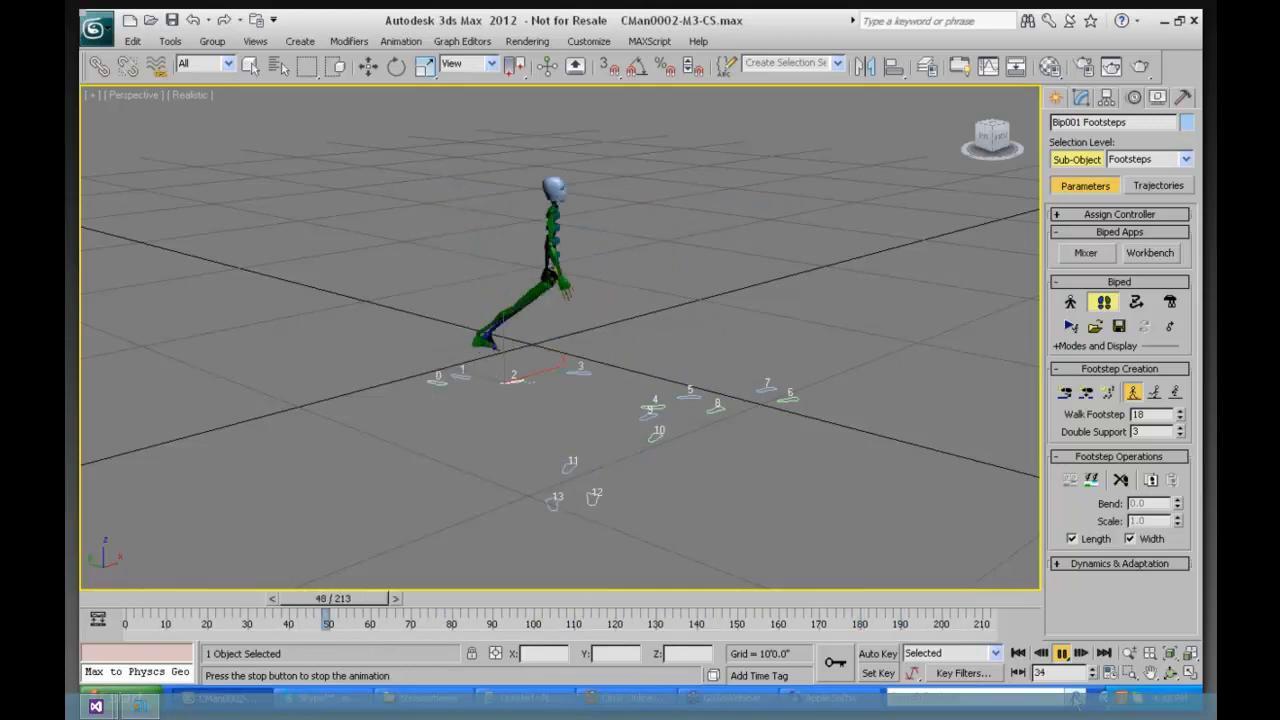
pyautogui.click(1063, 652)
pyautogui.press('e')
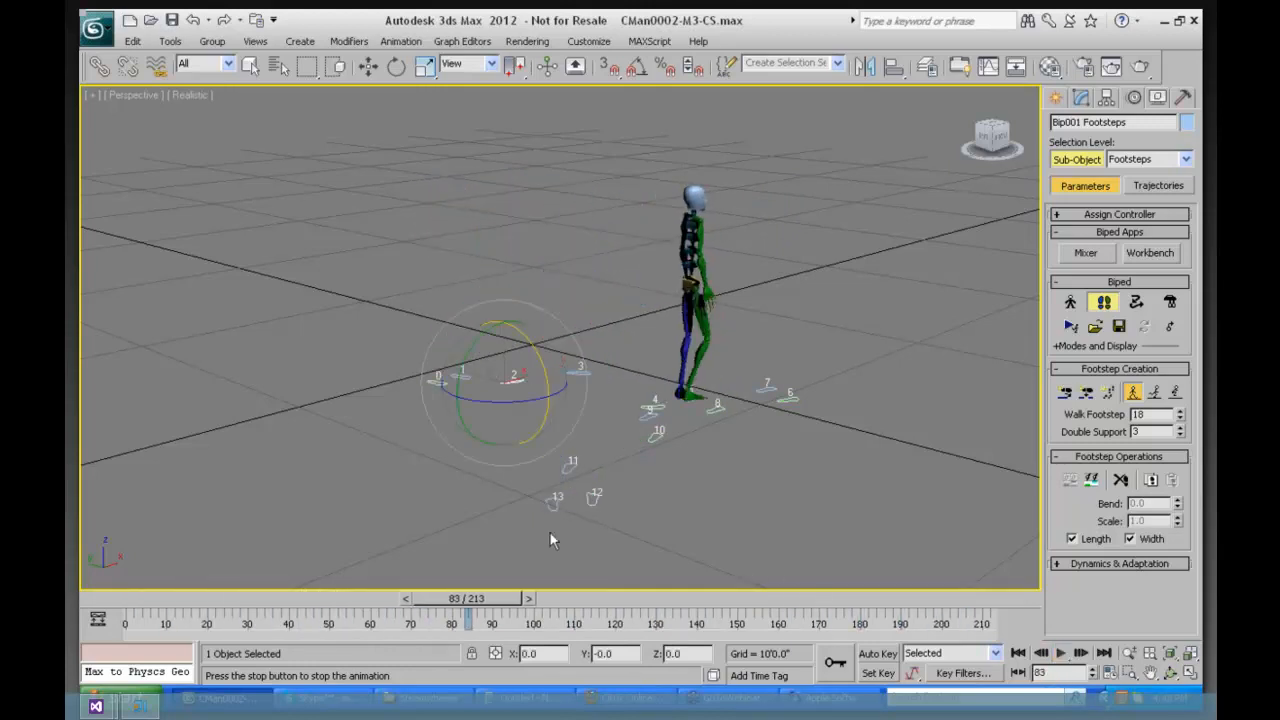
pyautogui.moveTo(467, 601); pyautogui.dragTo(140, 608)
# Step: Select all the footsteps and delete them
pyautogui.press('e')
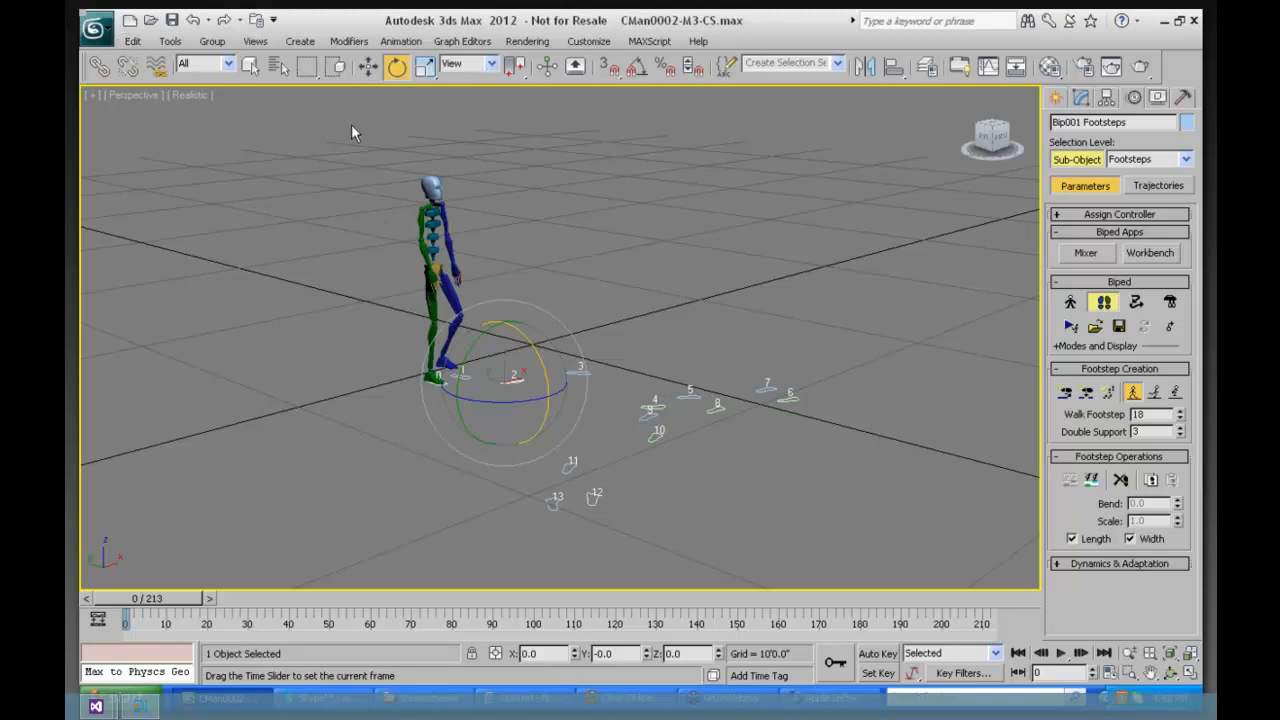
pyautogui.moveTo(350, 125); pyautogui.dragTo(833, 511)
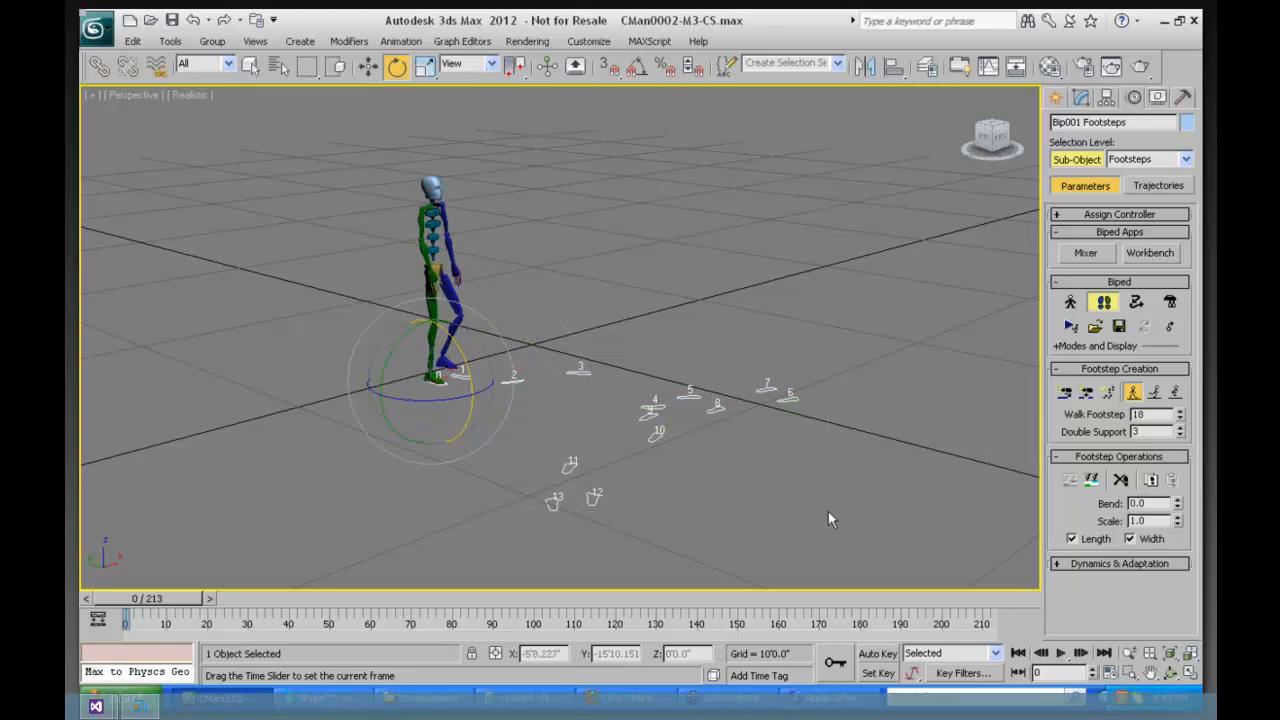
pyautogui.press('Delete')
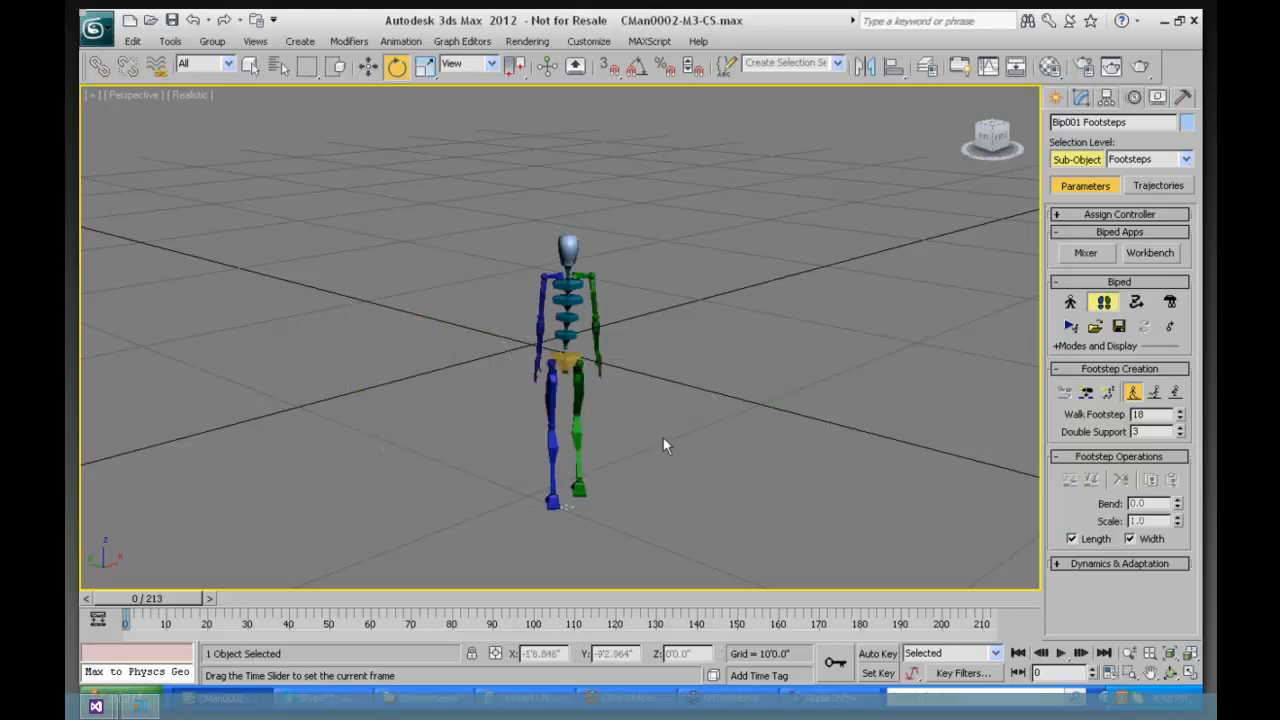
# Step: Leave Footstep mode, select the whole biped and delete it
pyautogui.moveTo(646, 192); pyautogui.dragTo(527, 527)
pyautogui.click(1106, 302)
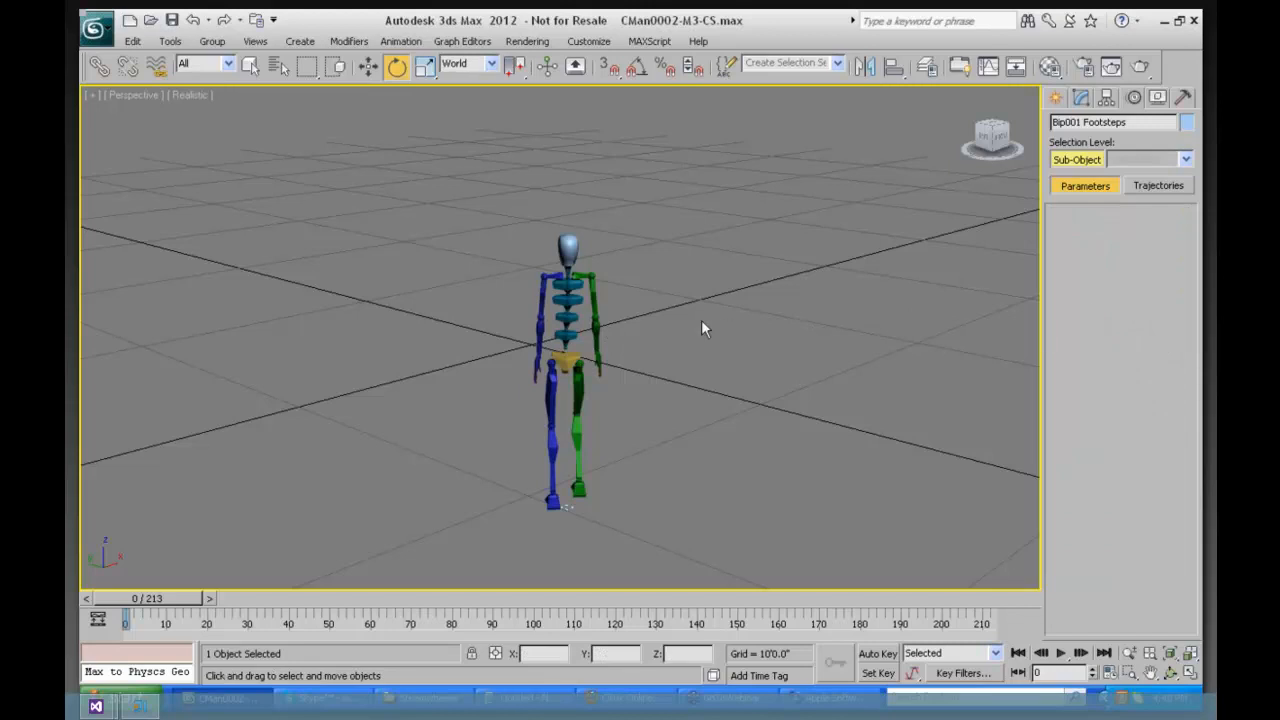
pyautogui.moveTo(638, 206); pyautogui.dragTo(494, 518)
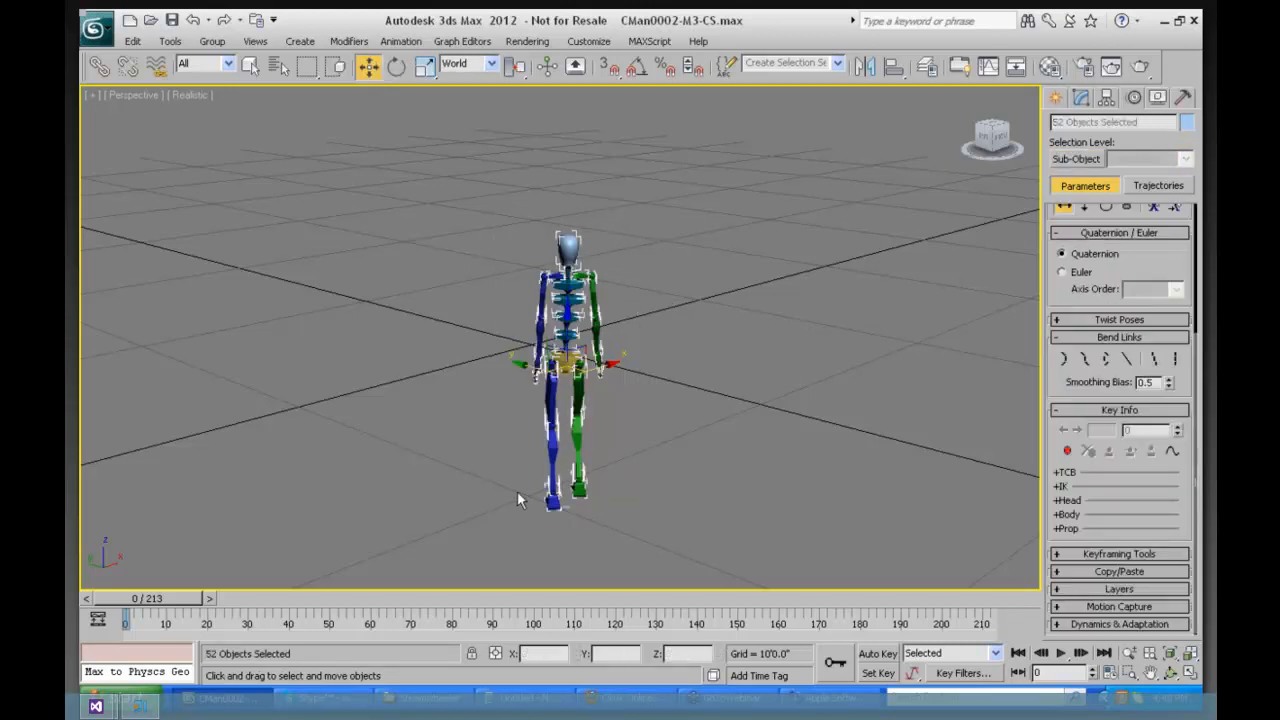
pyautogui.press('Delete')
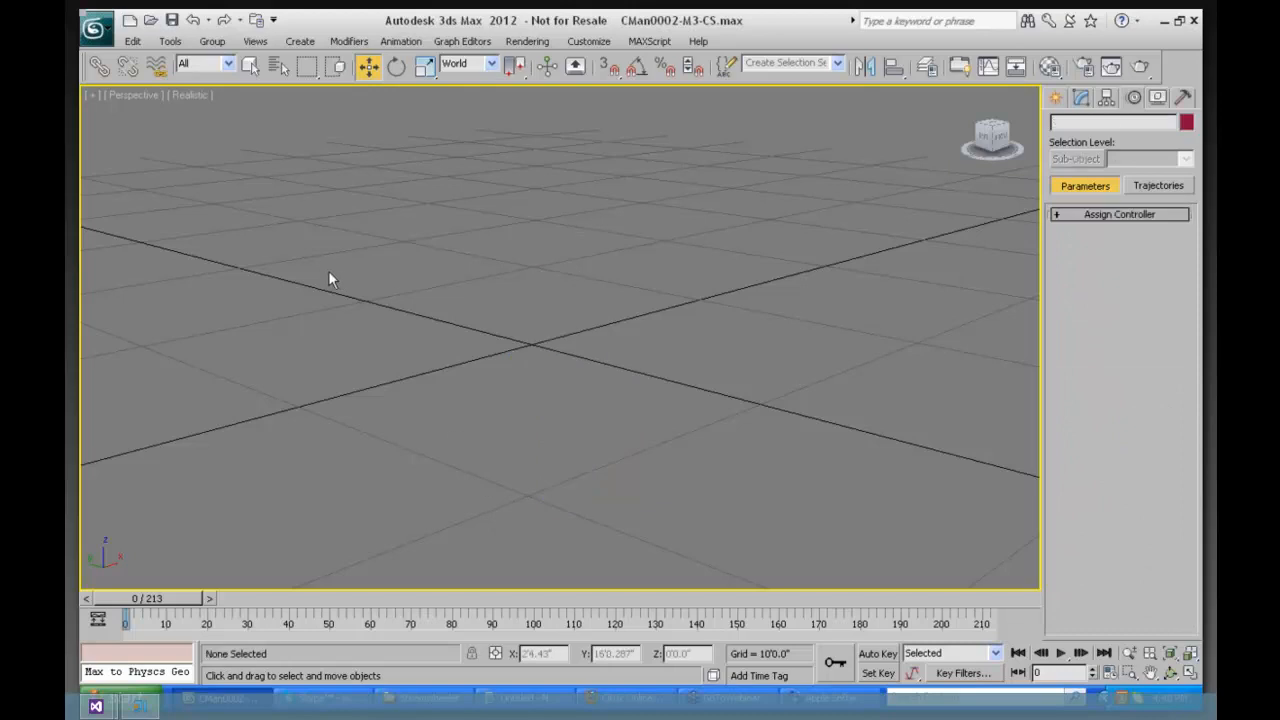
# Step: Fetch the held scene to restore the biped with its straight footsteps, and maximize the Perspective viewport
pyautogui.click(131, 41)
pyautogui.click(150, 112)
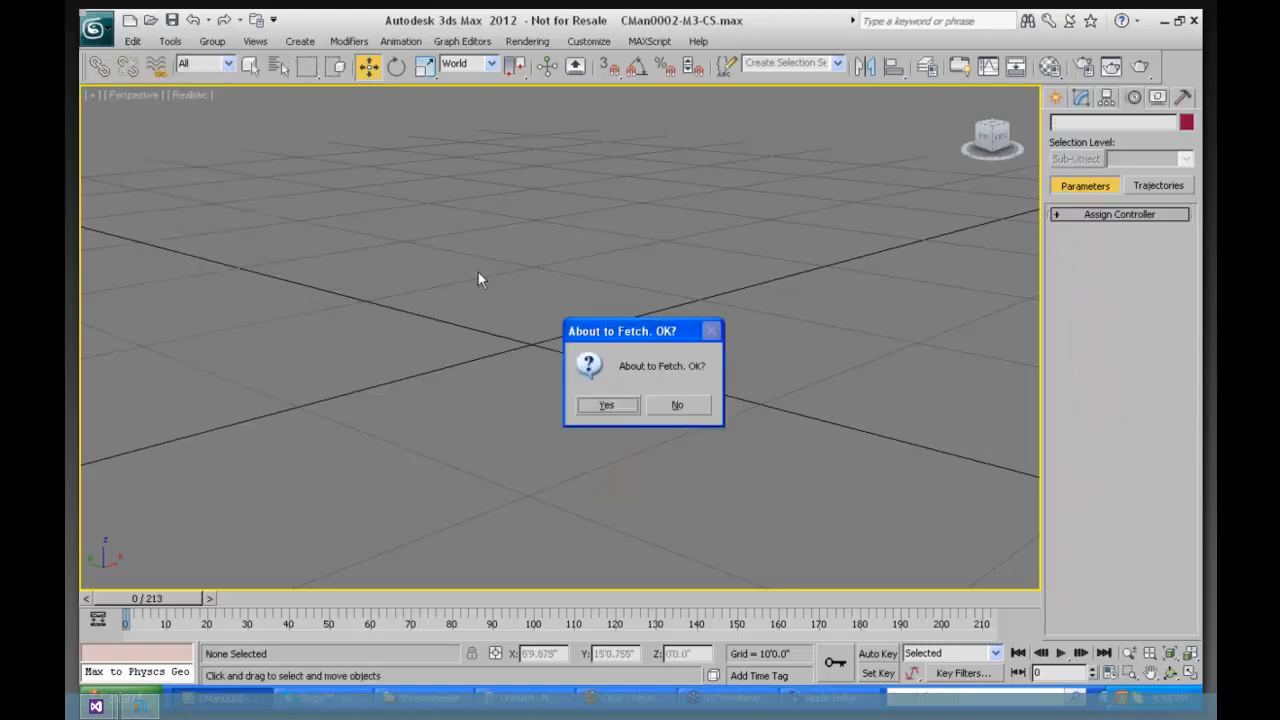
pyautogui.click(592, 408)
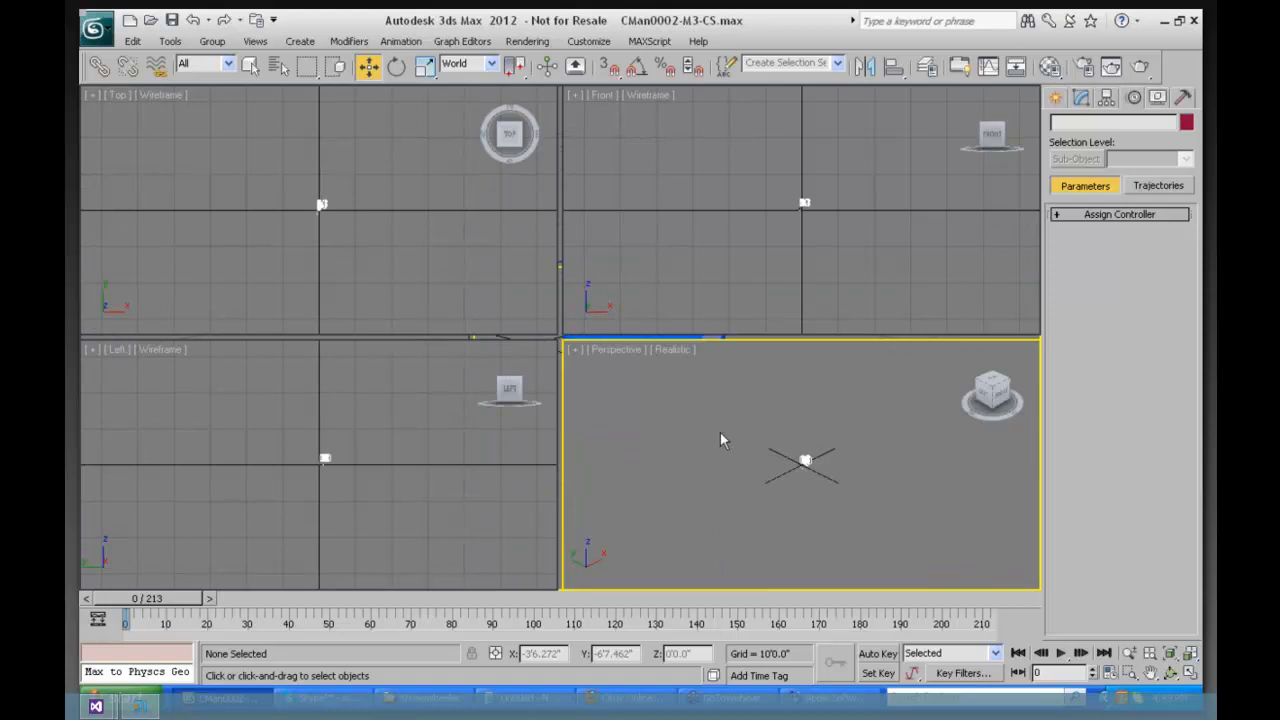
pyautogui.press('q')
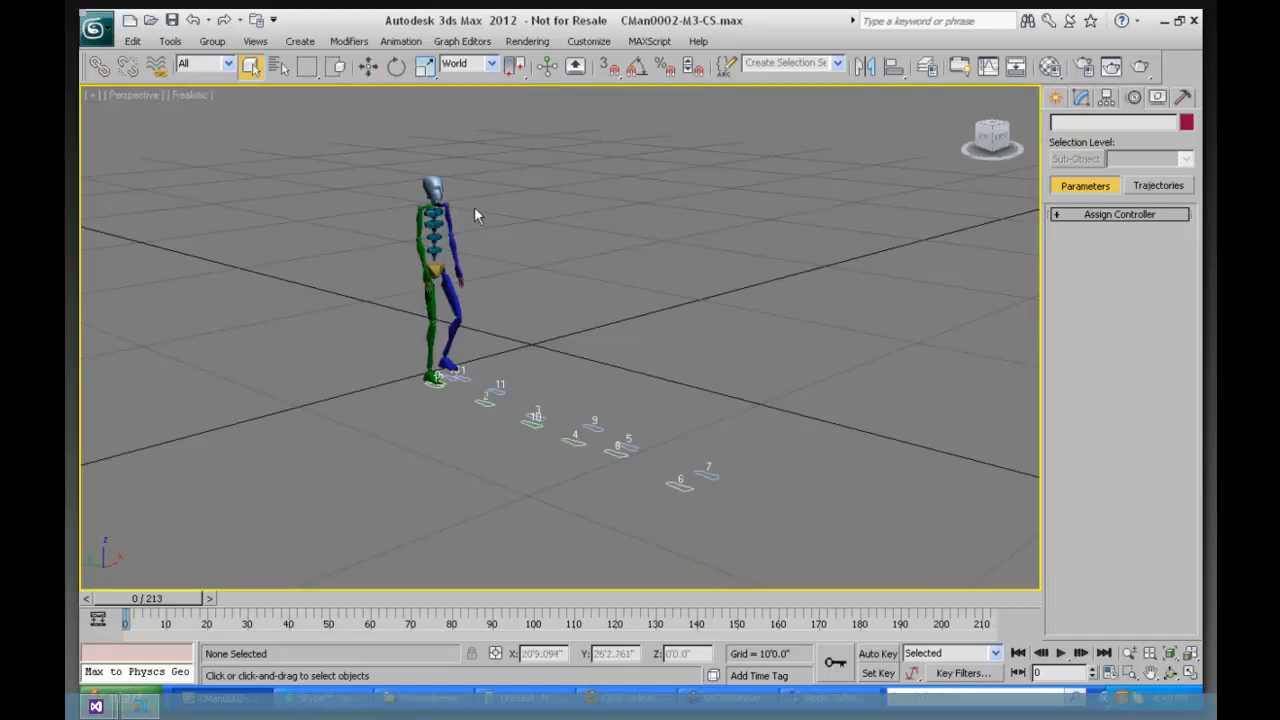
pyautogui.click(98, 30)
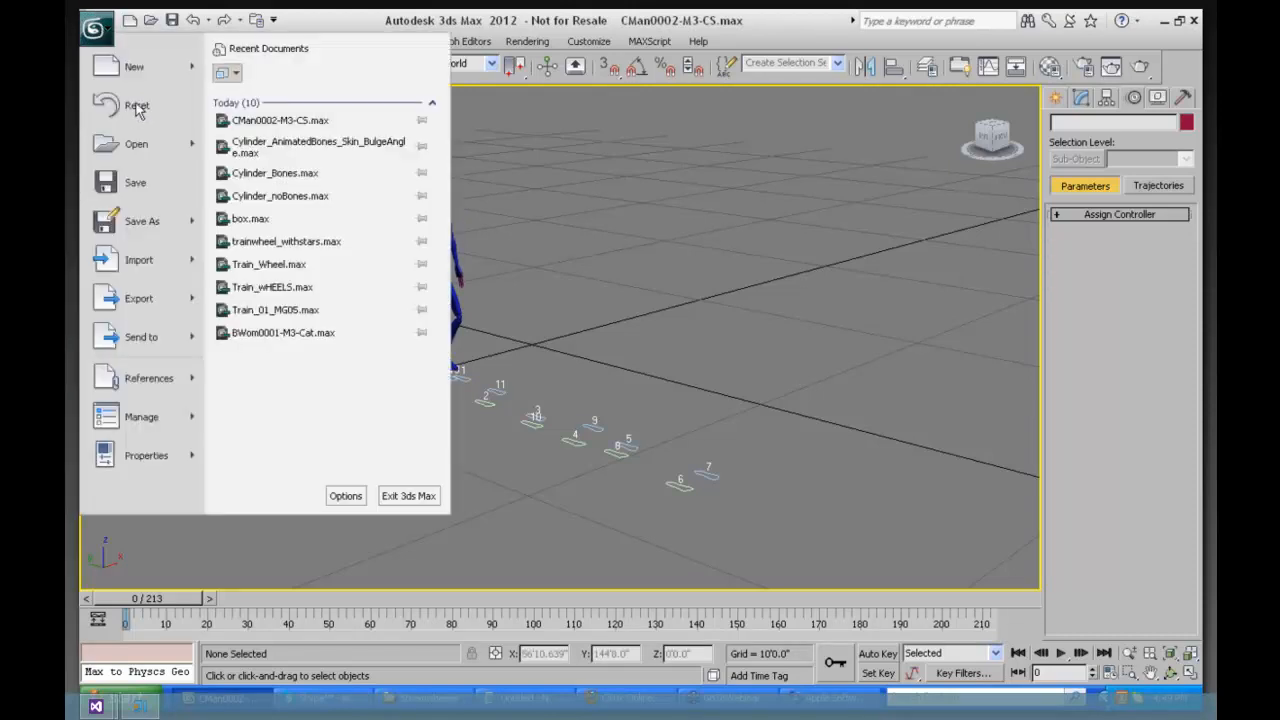
pyautogui.click(137, 106)
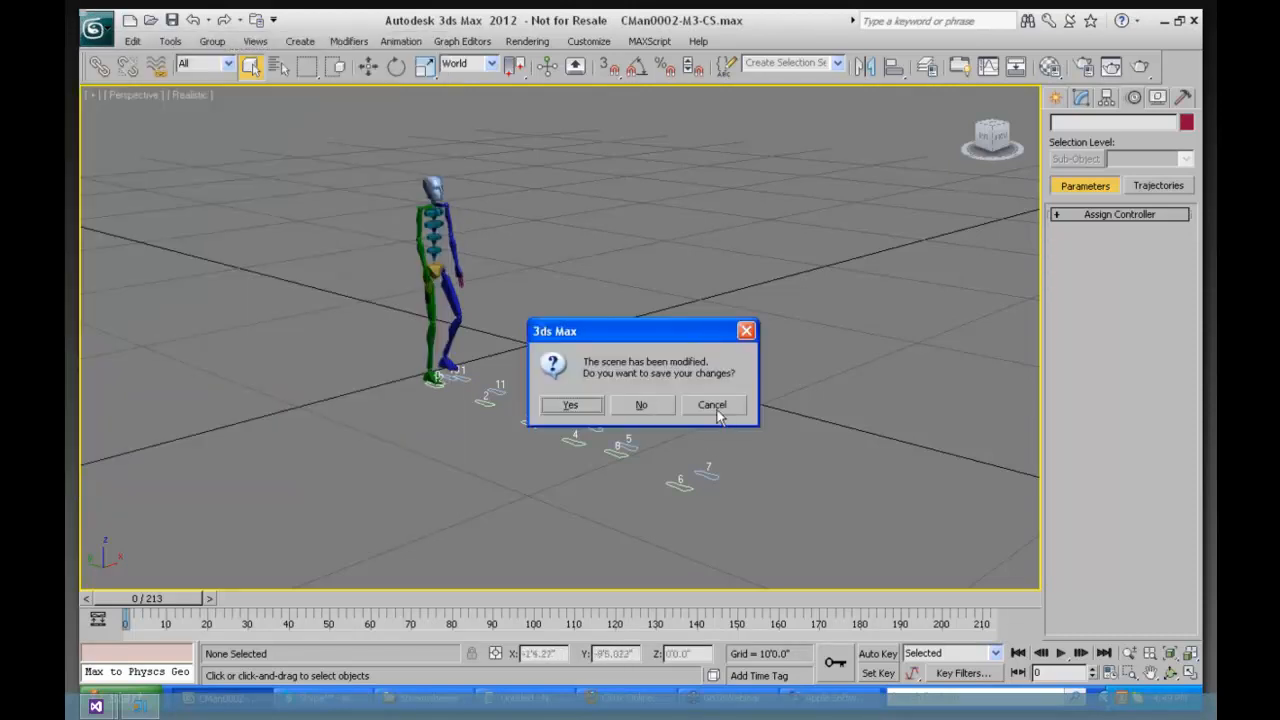
pyautogui.click(716, 407)
# Step: Delete the whole biped with its footsteps and draw a new standing biped in the Perspective viewport
pyautogui.moveTo(360, 157); pyautogui.dragTo(770, 545)
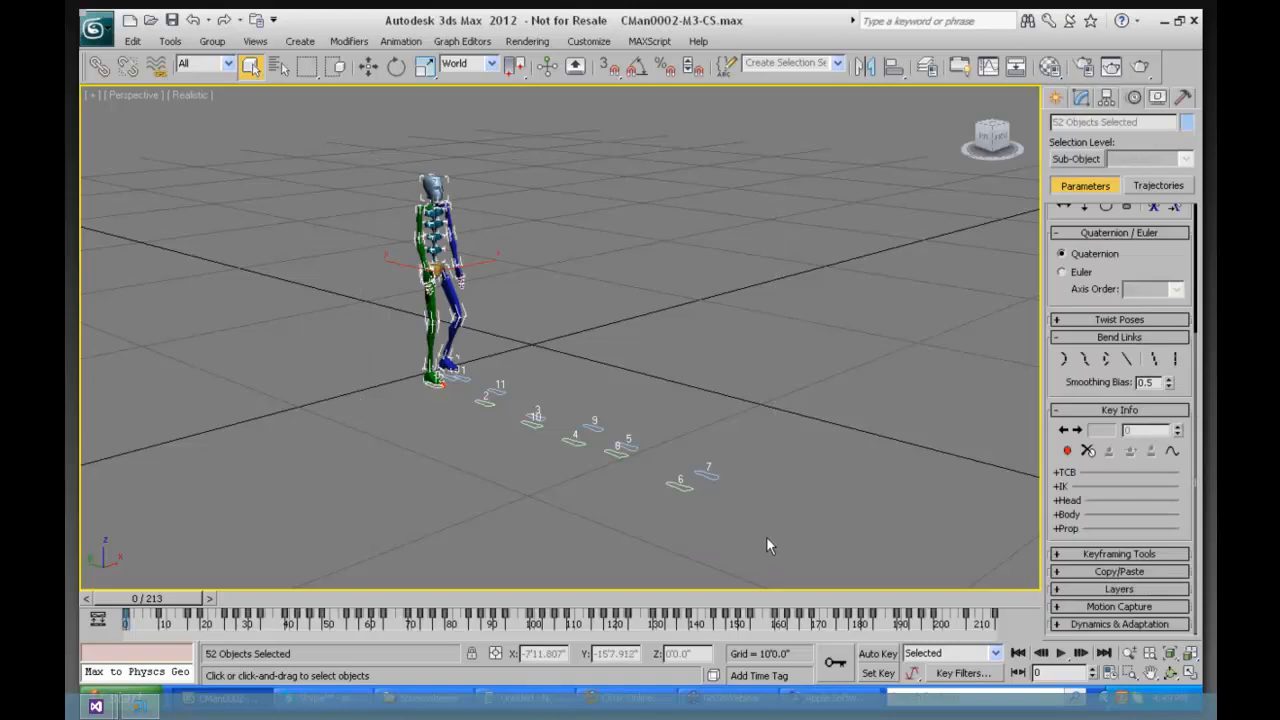
pyautogui.press('Delete')
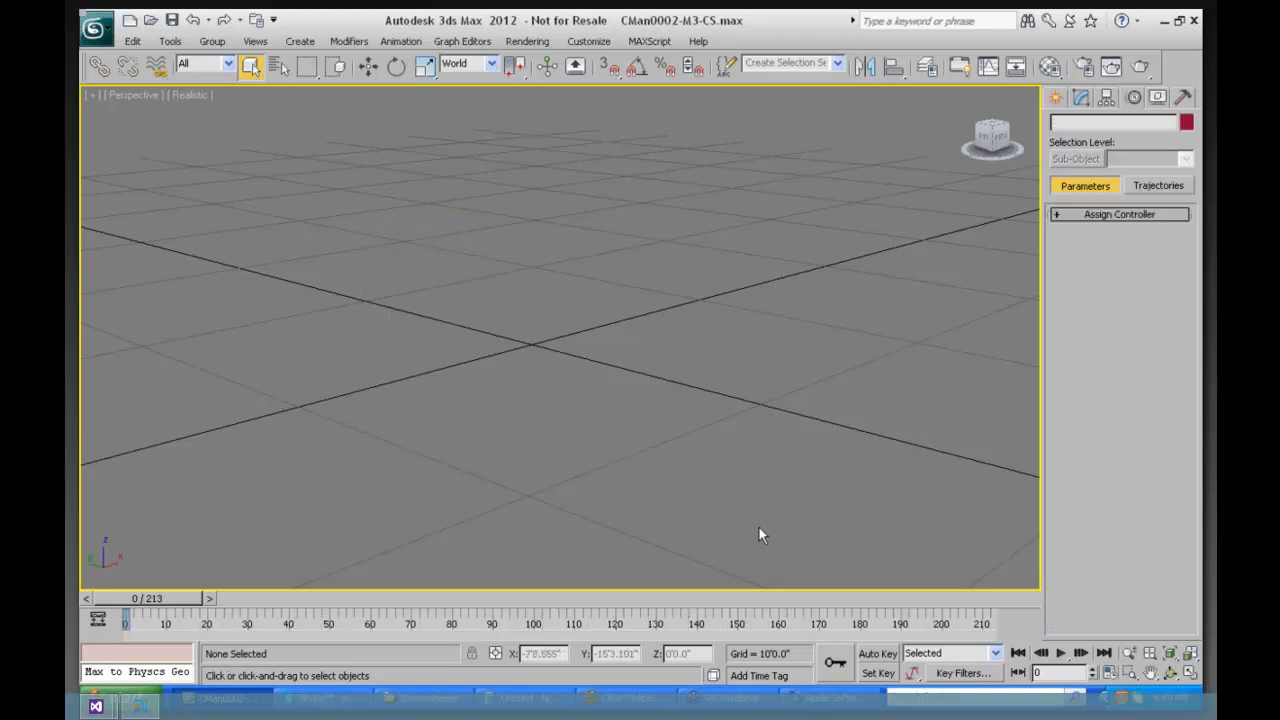
pyautogui.click(1056, 97)
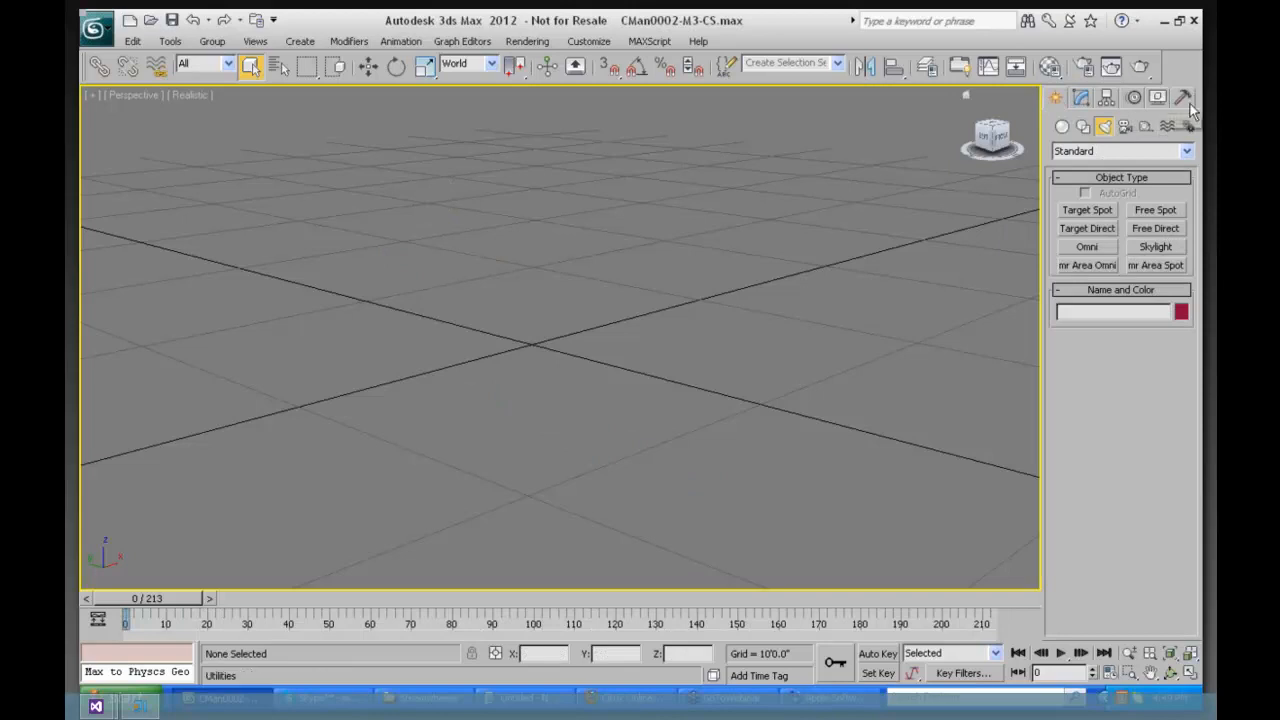
pyautogui.click(1189, 126)
pyautogui.click(1086, 229)
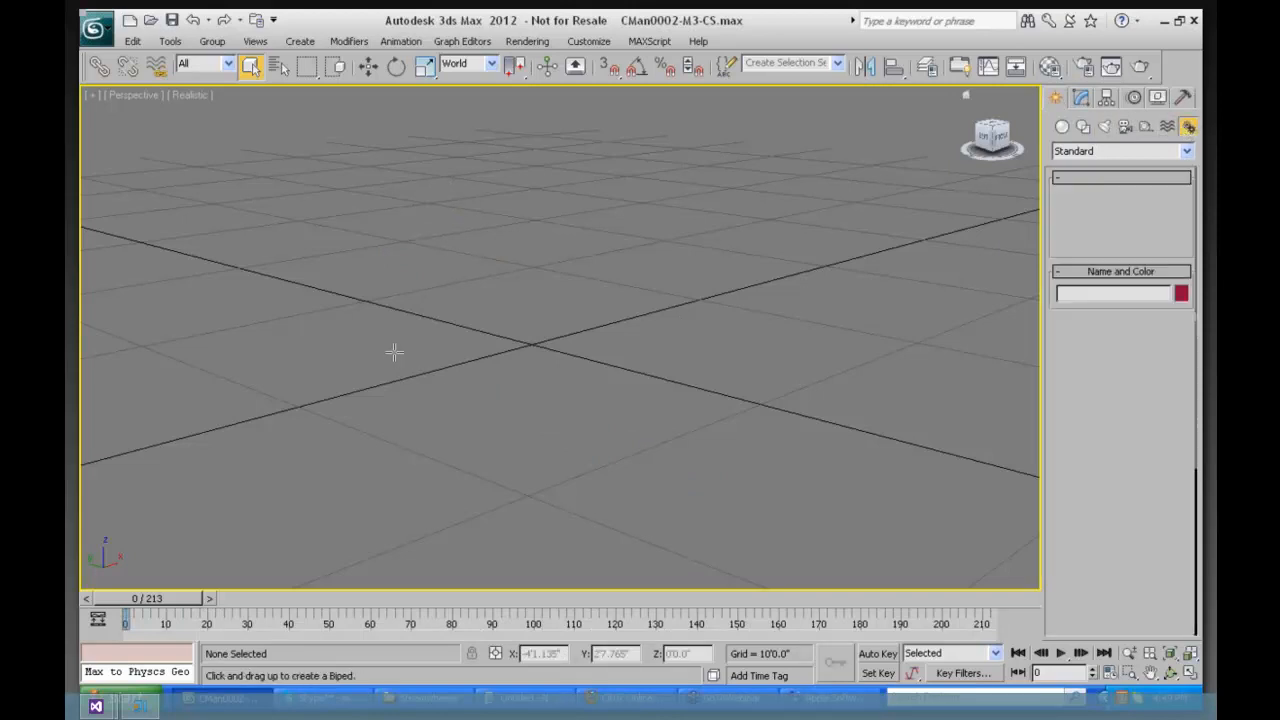
pyautogui.moveTo(370, 378); pyautogui.dragTo(374, 142)
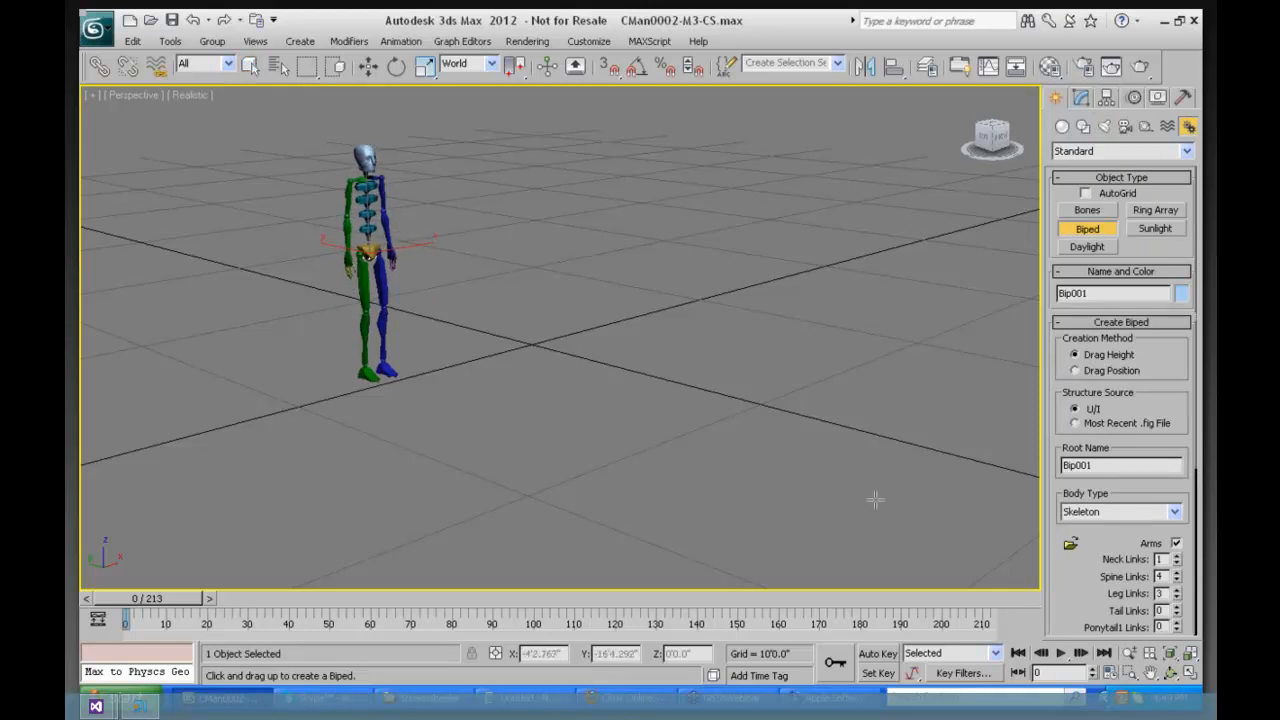
# Step: Turn on Auto Key and create position, rotation and scale keys at frame 0 for the entire biped
pyautogui.click(877, 654)
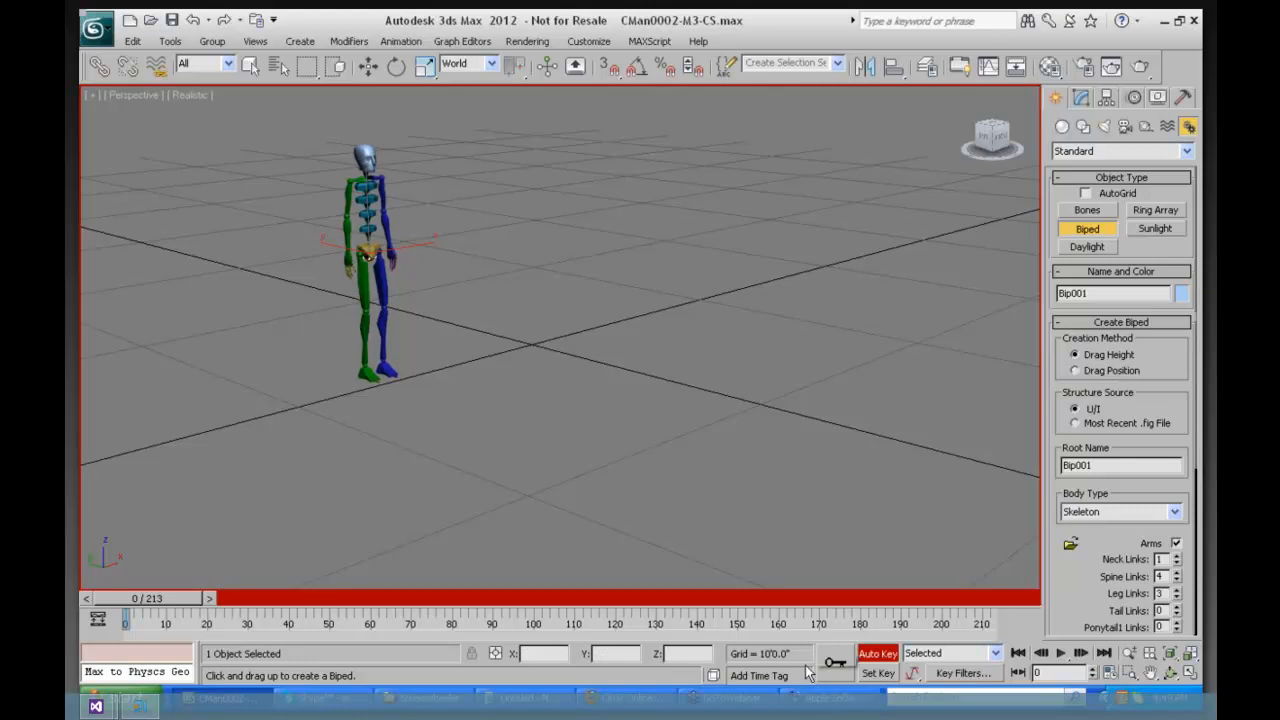
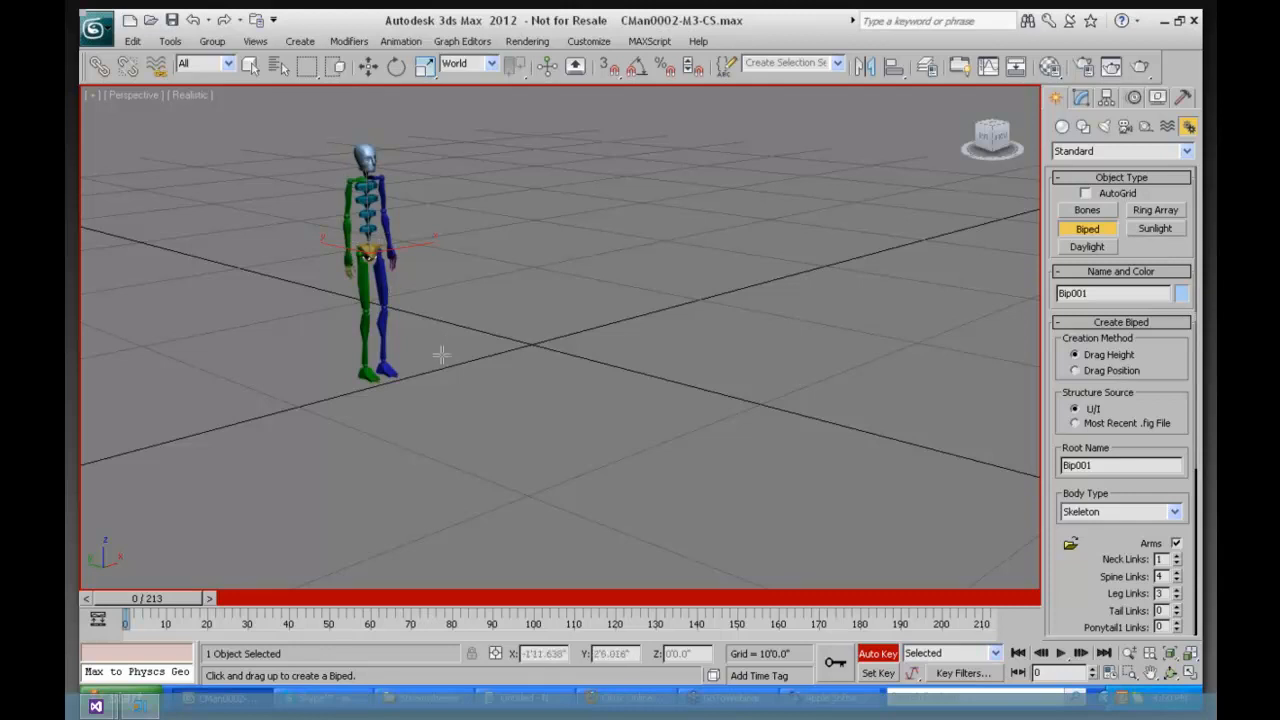
pyautogui.rightClick(291, 125)
pyautogui.moveTo(289, 121); pyautogui.dragTo(419, 346)
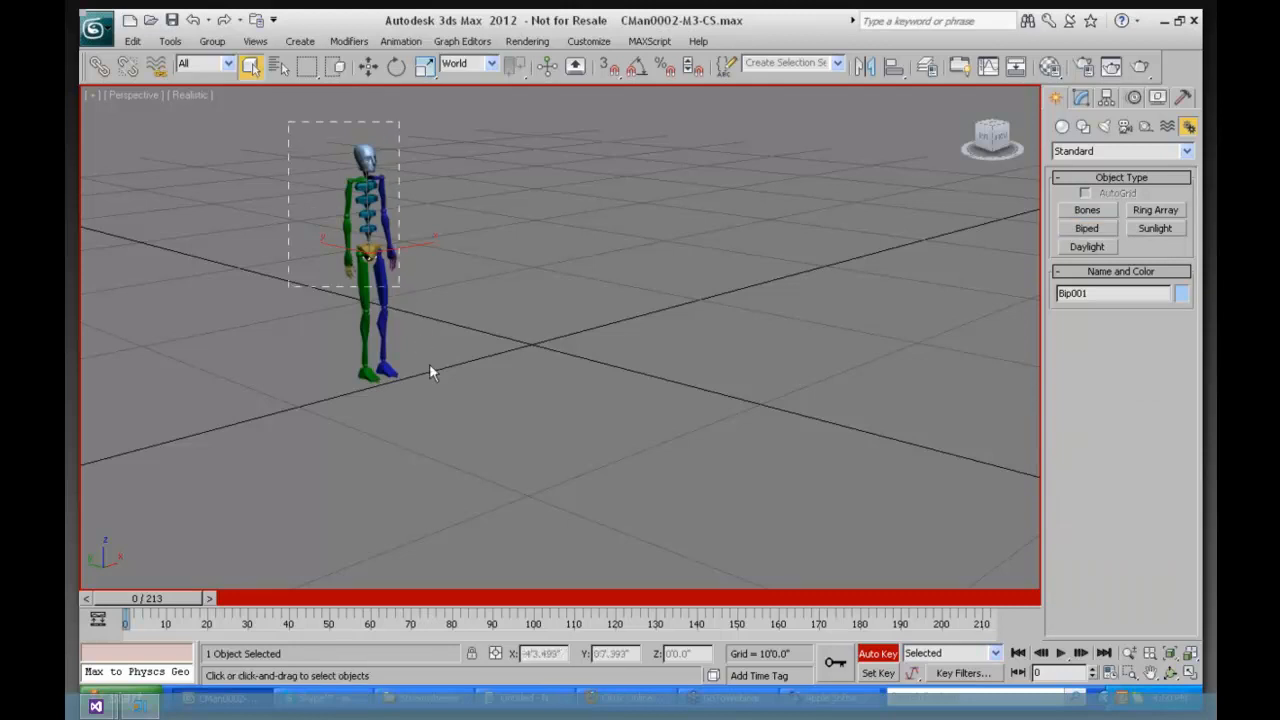
pyautogui.moveTo(437, 402); pyautogui.dragTo(450, 390)
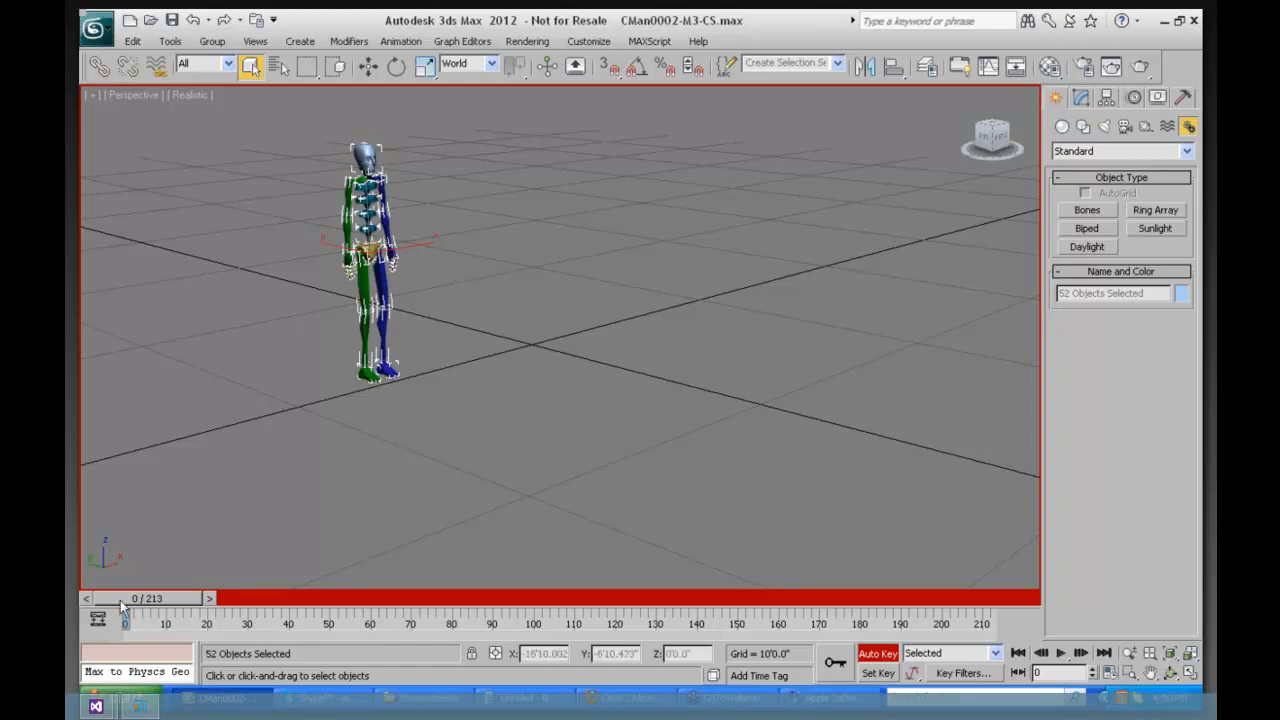
pyautogui.rightClick(169, 603)
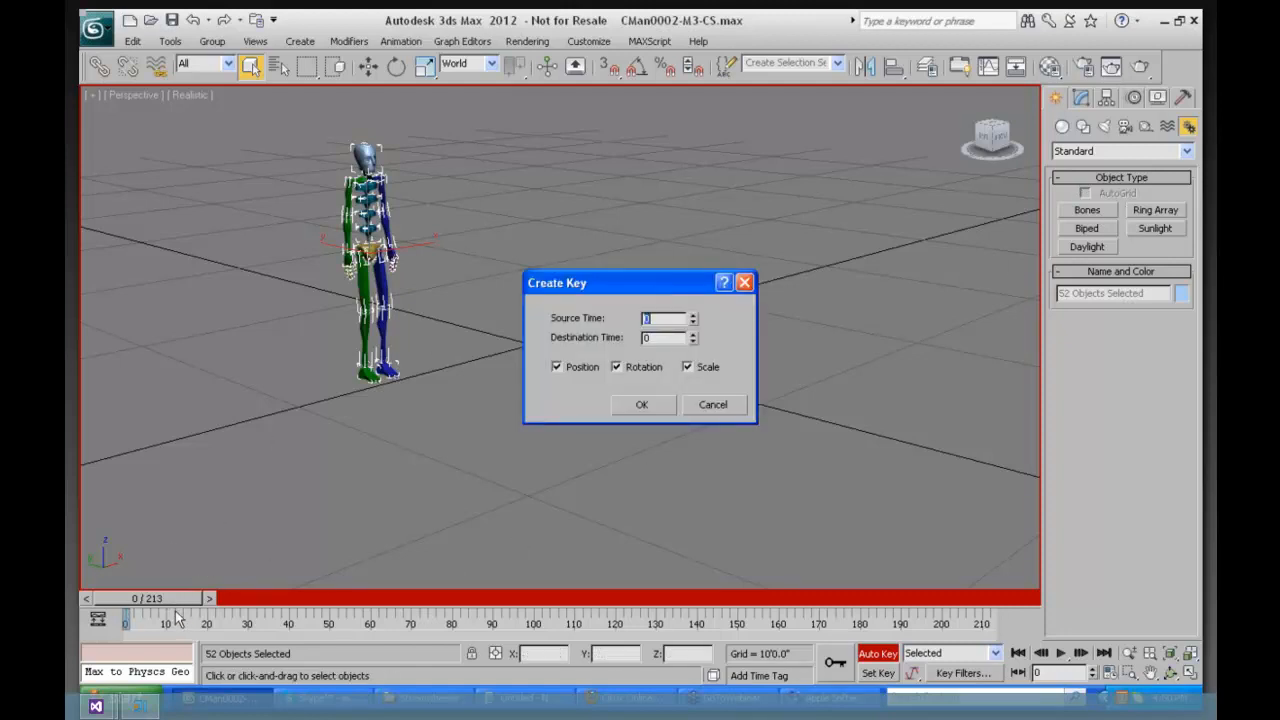
pyautogui.click(643, 405)
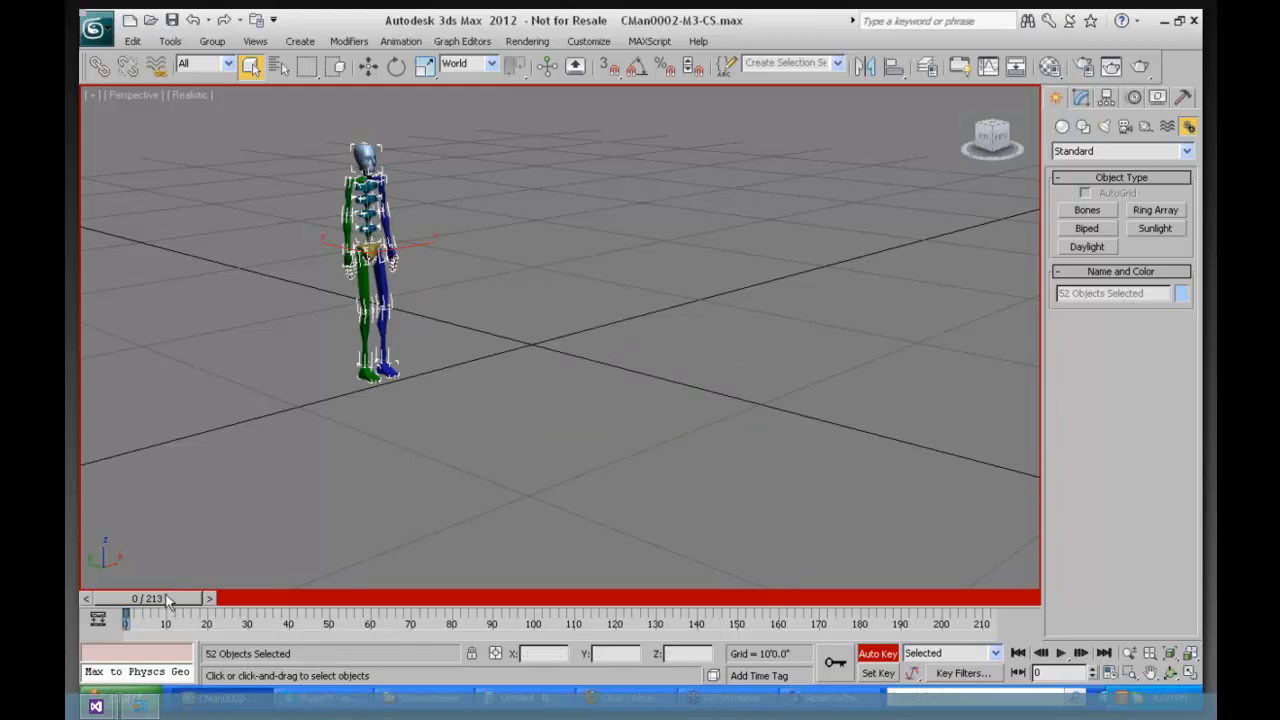
# Step: At frame 30, rotate the right upper arm out to about shoulder height and swing the right thigh forward
pyautogui.moveTo(193, 598); pyautogui.dragTo(281, 605)
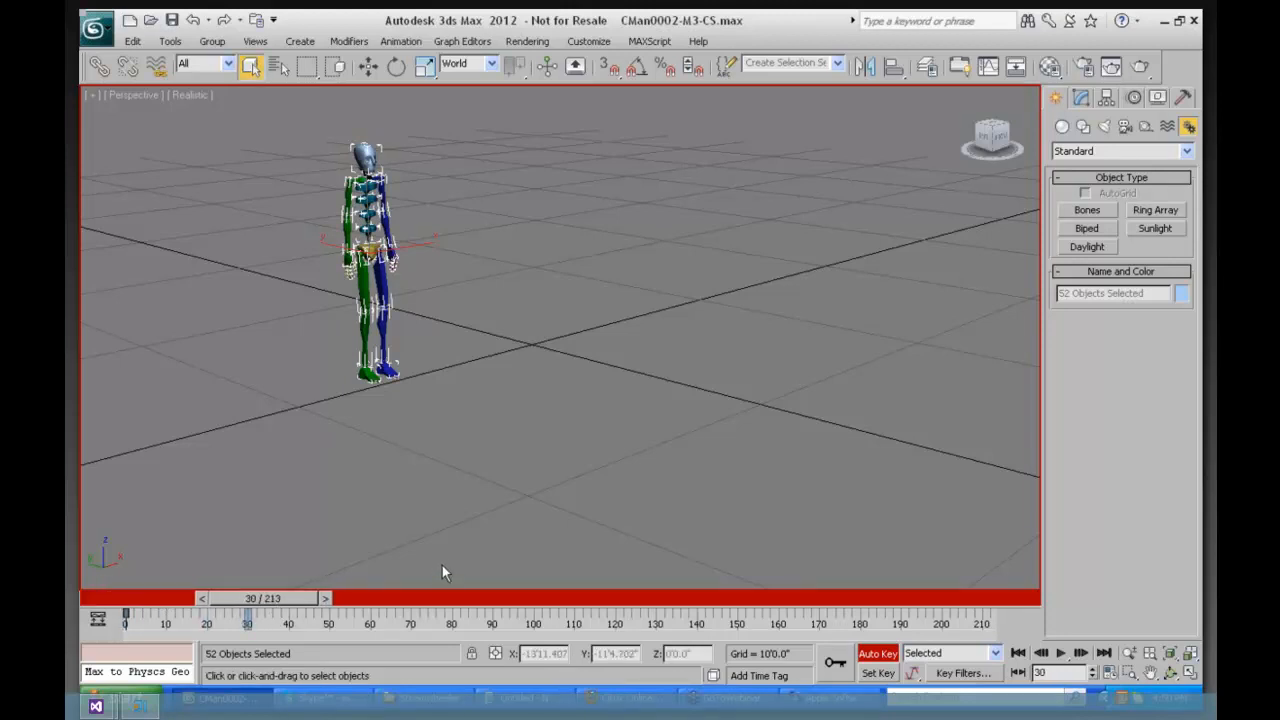
pyautogui.click(479, 302)
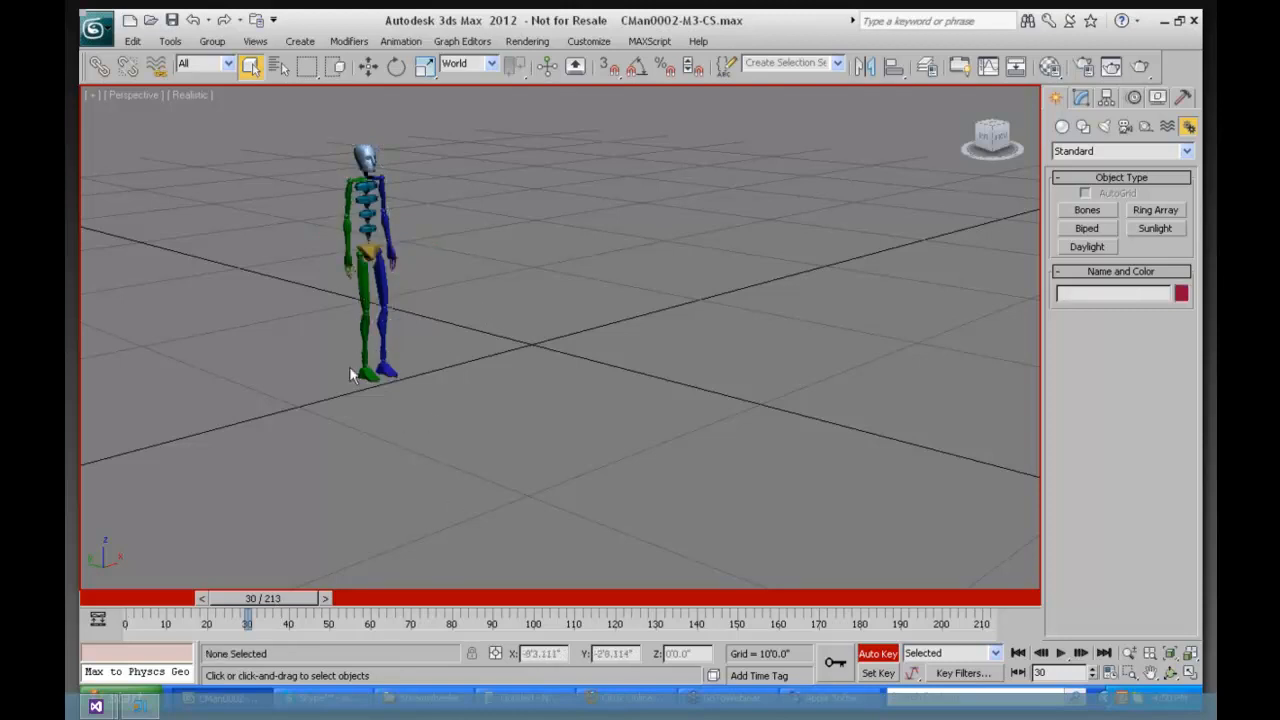
pyautogui.click(347, 196)
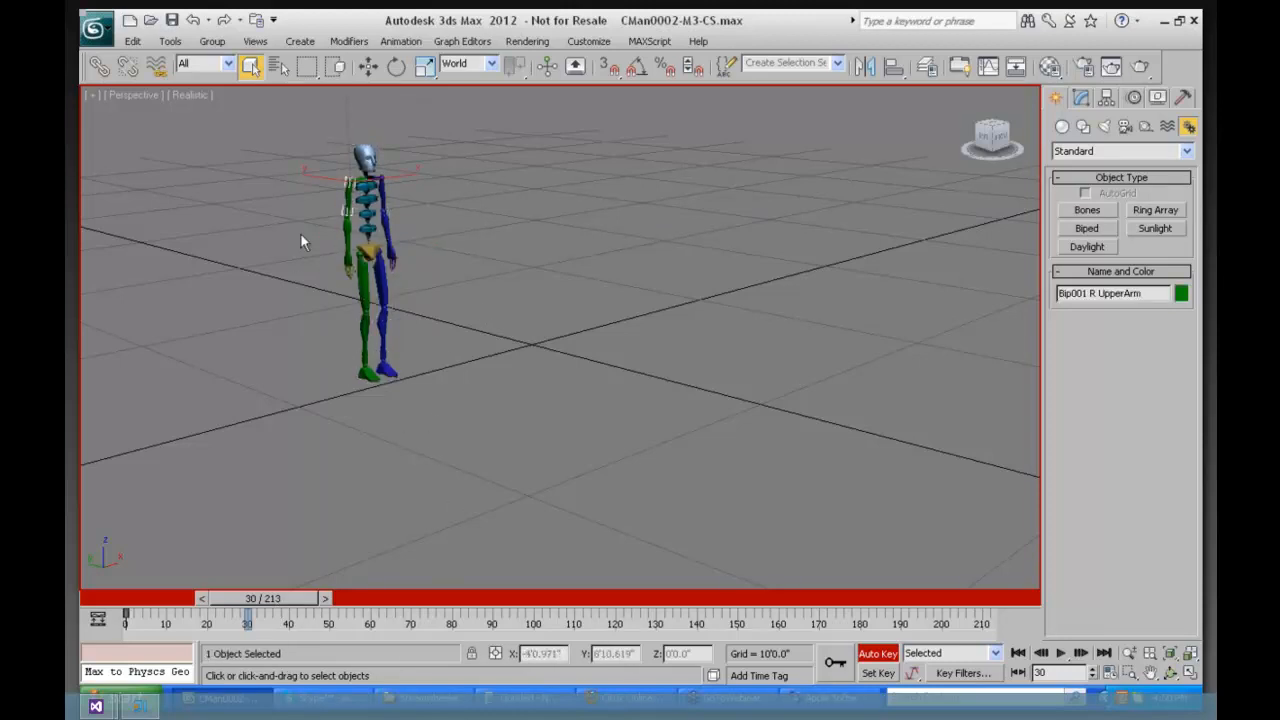
pyautogui.click(396, 67)
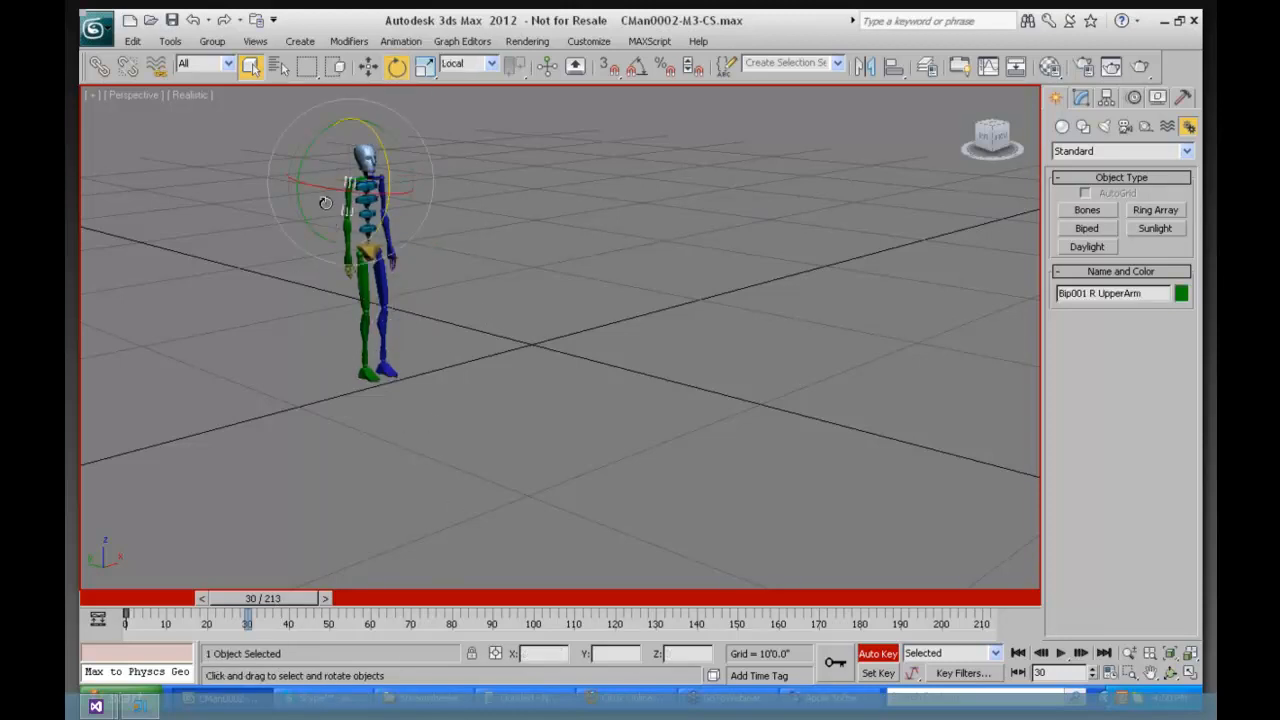
pyautogui.moveTo(309, 132)
pyautogui.mouseDown()
pyautogui.moveTo(212, 330)
pyautogui.moveTo(158, 483)
pyautogui.mouseUp()
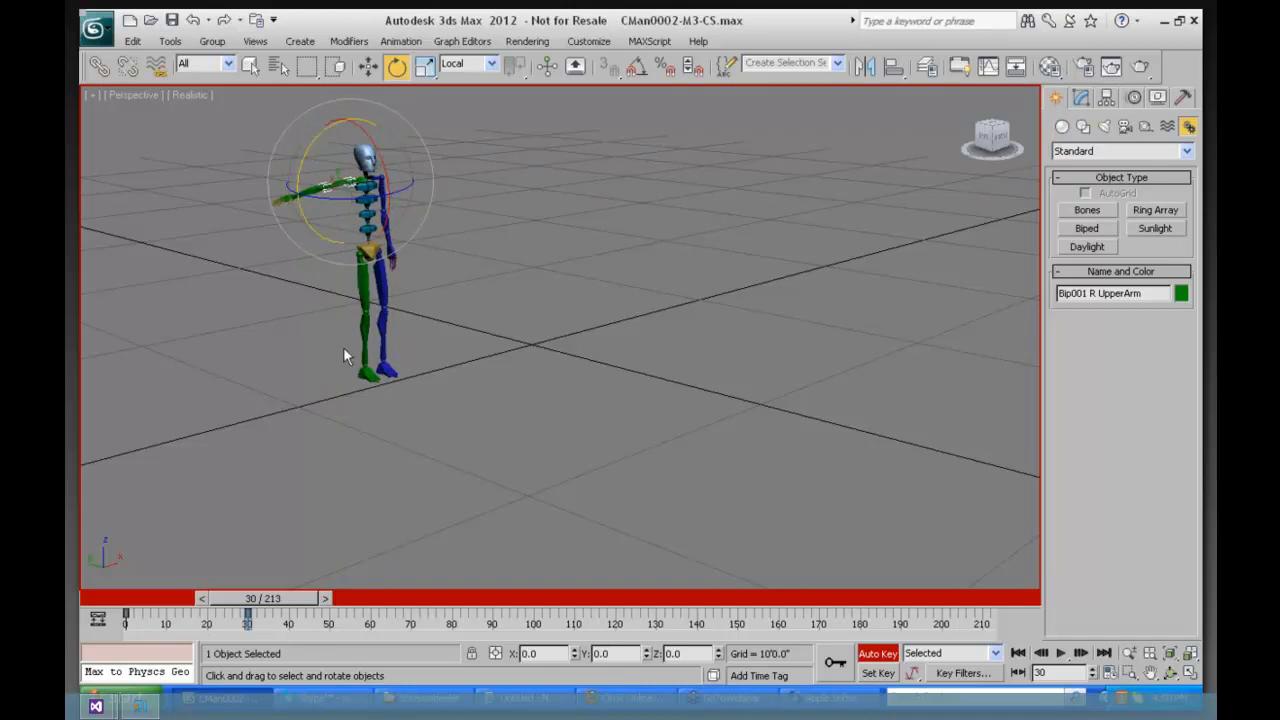
pyautogui.click(355, 300)
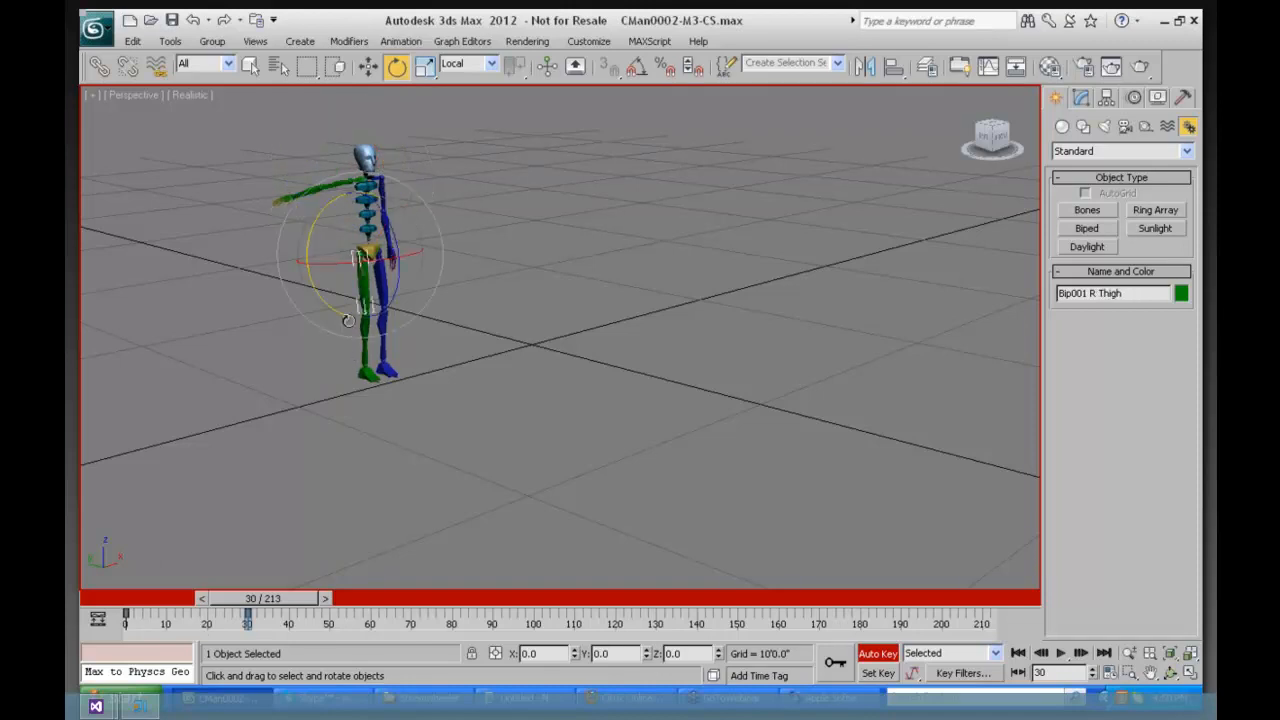
pyautogui.moveTo(392, 186); pyautogui.dragTo(388, 97)
pyautogui.press('q')
# Step: At frame 50, rotate the spine so the upper body leans forward, and select the head
pyautogui.moveTo(278, 600); pyautogui.dragTo(351, 598)
pyautogui.press('e')
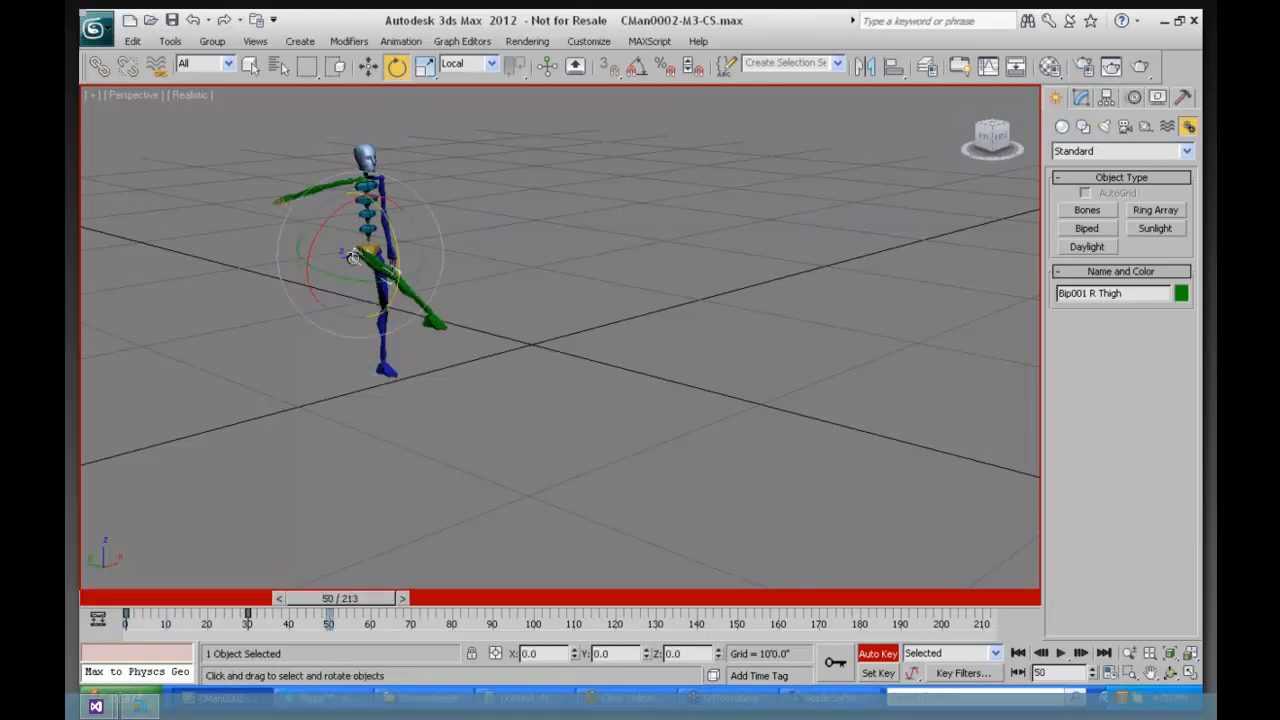
pyautogui.click(368, 245)
pyautogui.click(369, 248)
pyautogui.moveTo(329, 221); pyautogui.dragTo(366, 90)
pyautogui.click(368, 233)
pyautogui.click(390, 157)
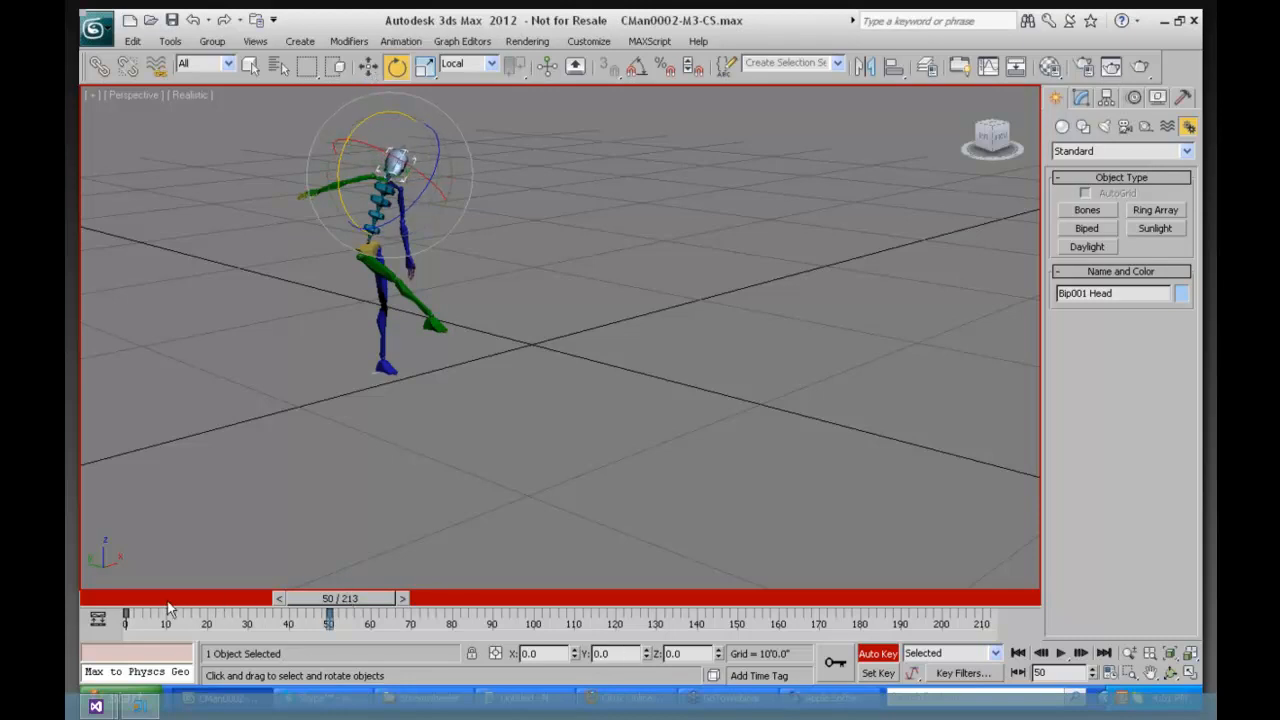
# Step: Scrub the animation between frame 0 and frame 50 to review the keyed poses
pyautogui.moveTo(345, 600); pyautogui.dragTo(104, 610)
pyautogui.moveTo(183, 607); pyautogui.dragTo(83, 603)
pyautogui.moveTo(197, 600); pyautogui.dragTo(348, 603)
# Step: Move the right foot back toward the body at frame 50 so the knee bends
pyautogui.press('e')
pyautogui.click(435, 321)
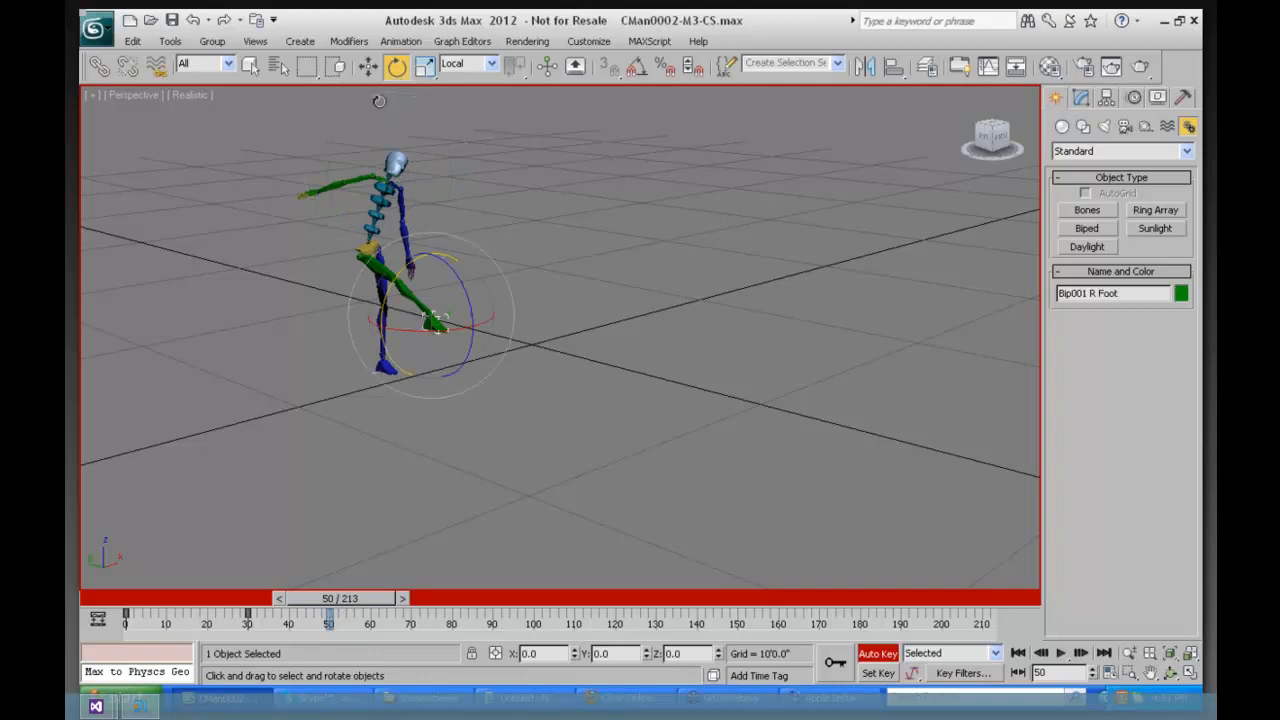
pyautogui.click(368, 65)
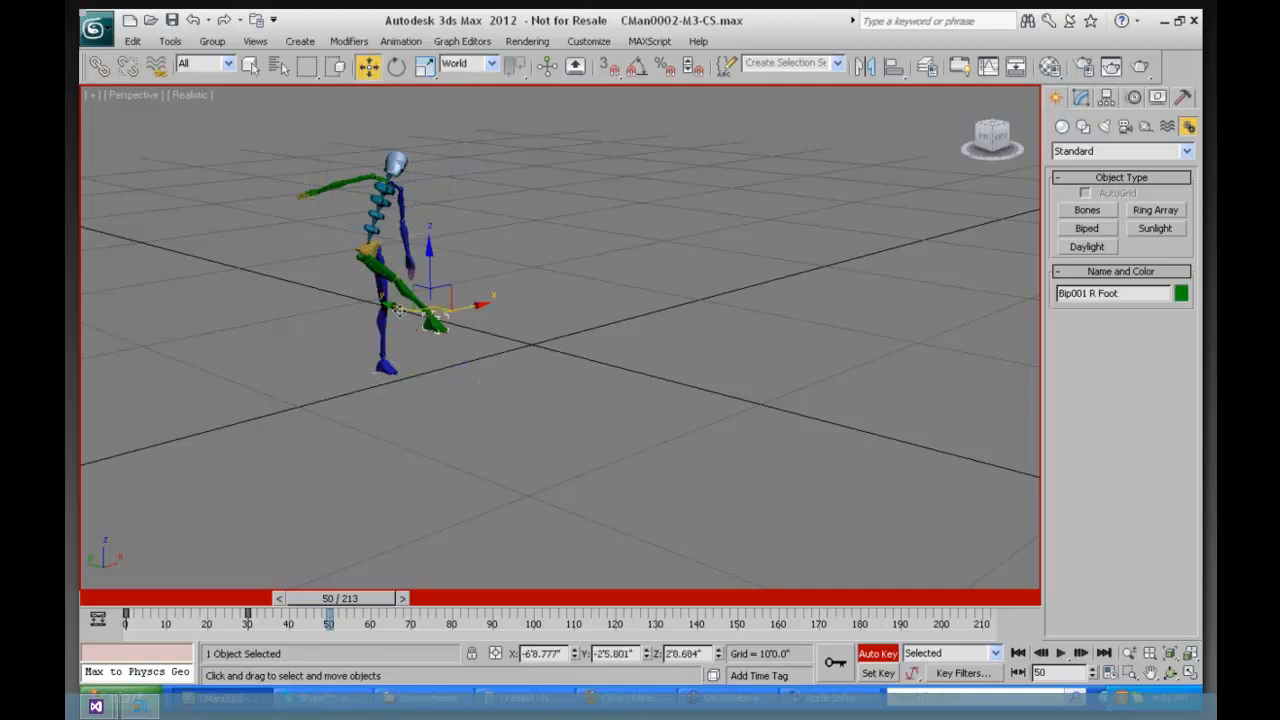
pyautogui.moveTo(397, 310); pyautogui.dragTo(352, 295)
# Step: At frame 63, move the left hand upward and forward so the left arm bends
pyautogui.moveTo(345, 600); pyautogui.dragTo(394, 576)
pyautogui.press('w')
pyautogui.click(411, 260)
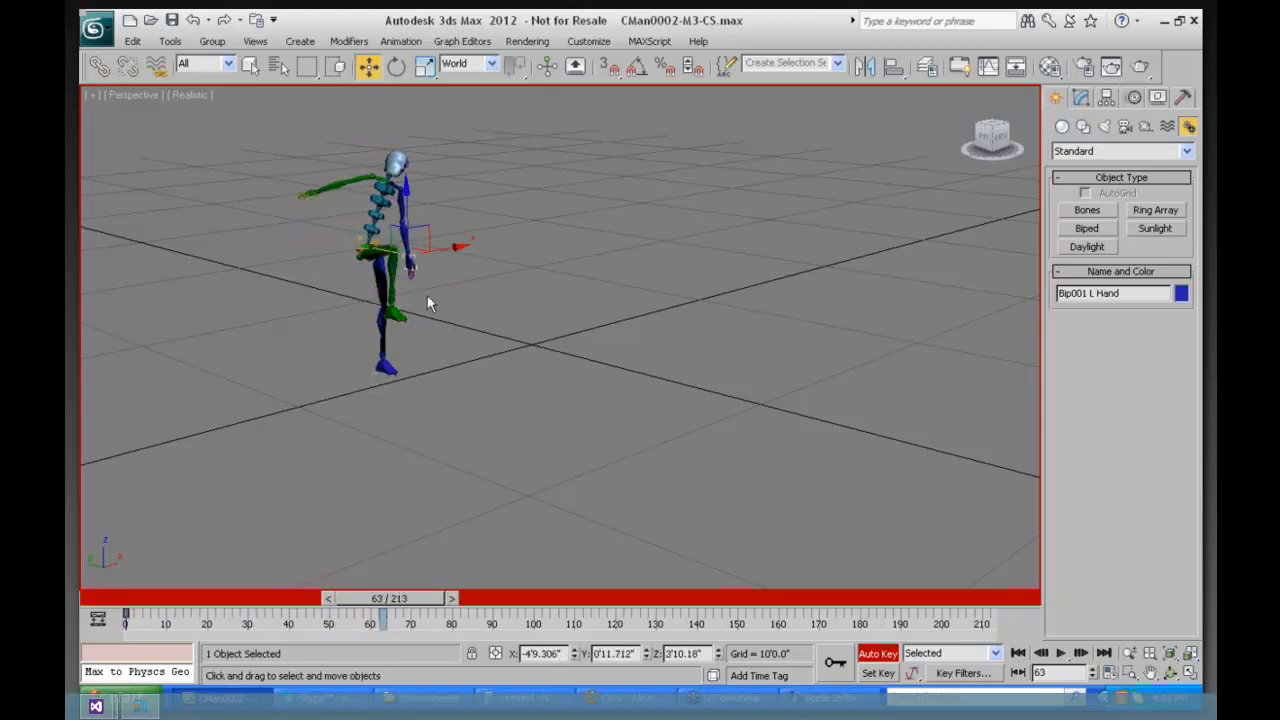
pyautogui.moveTo(408, 197)
pyautogui.mouseDown()
pyautogui.moveTo(407, 166)
pyautogui.moveTo(407, 182)
pyautogui.mouseUp()
pyautogui.moveTo(447, 236)
pyautogui.mouseDown()
pyautogui.moveTo(472, 231)
pyautogui.moveTo(451, 229)
pyautogui.mouseUp()
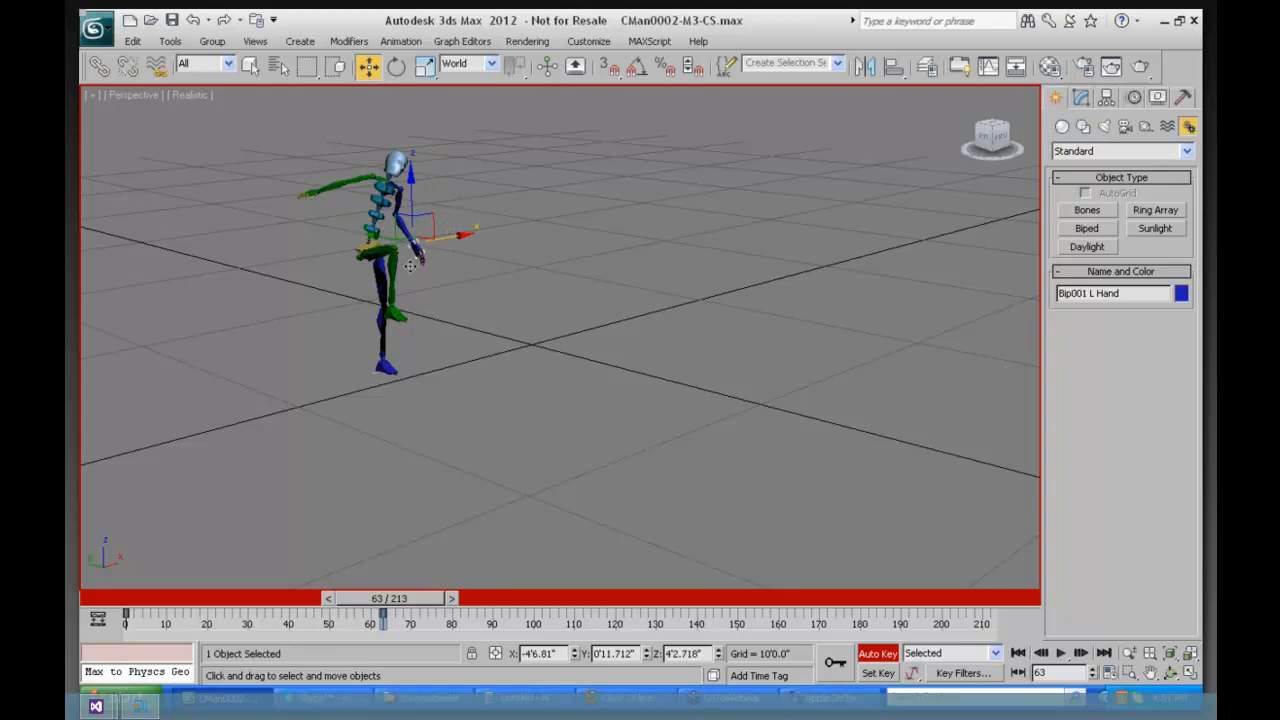
pyautogui.moveTo(330, 600); pyautogui.dragTo(403, 621)
pyautogui.press('w')
pyautogui.moveTo(413, 196); pyautogui.dragTo(343, 268)
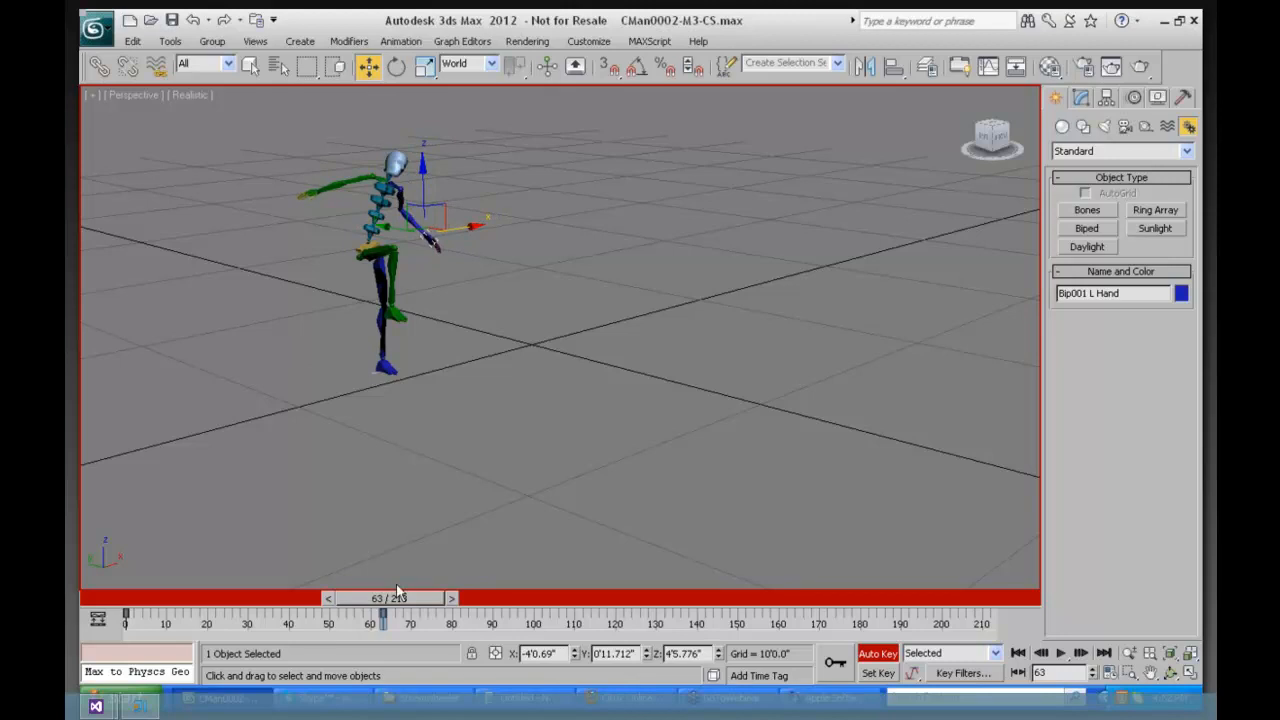
# Step: Return to frame 0, show the motion parameters of the left foot and set a planted key for it
pyautogui.moveTo(405, 595); pyautogui.dragTo(130, 598)
pyautogui.press('w')
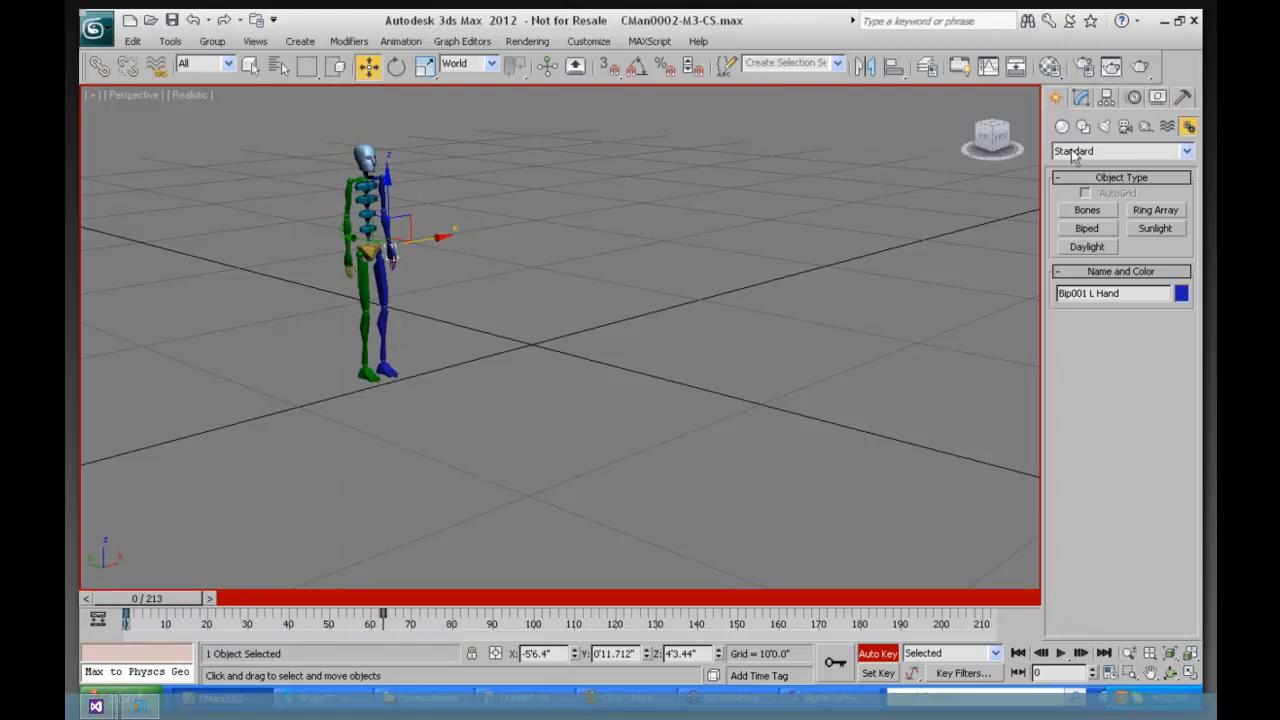
pyautogui.moveTo(375, 268); pyautogui.dragTo(360, 274)
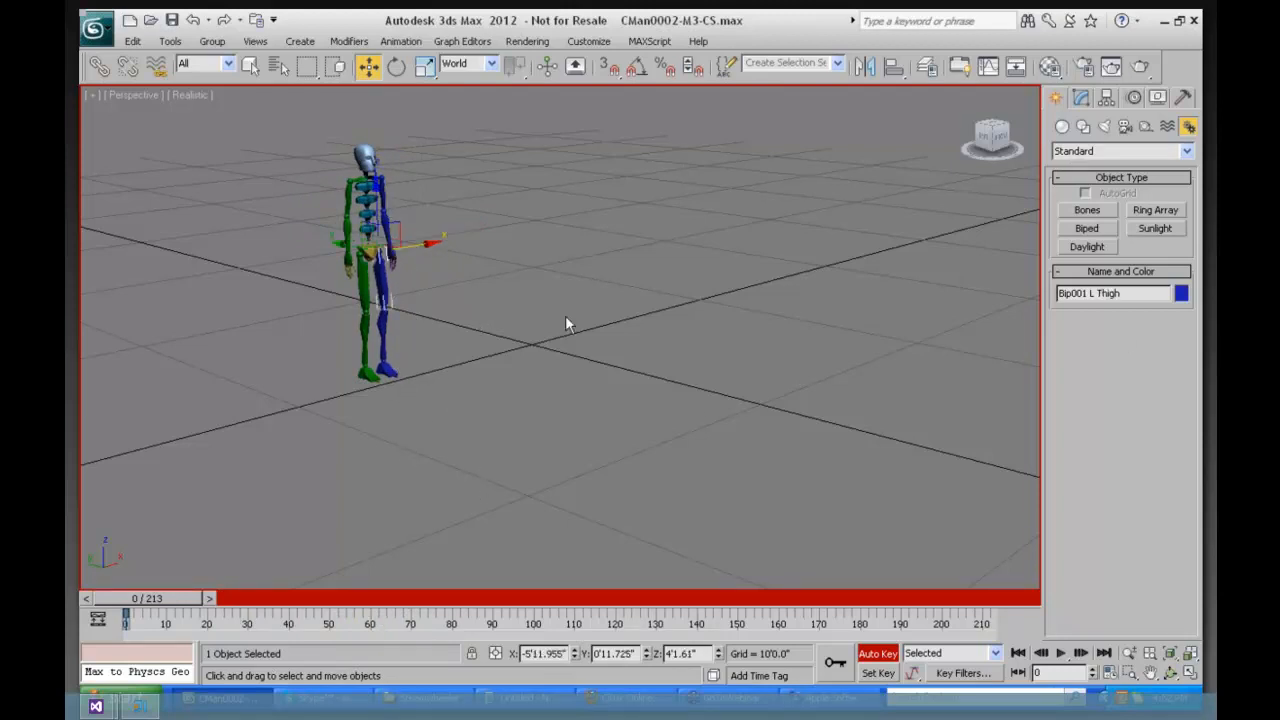
pyautogui.click(1134, 98)
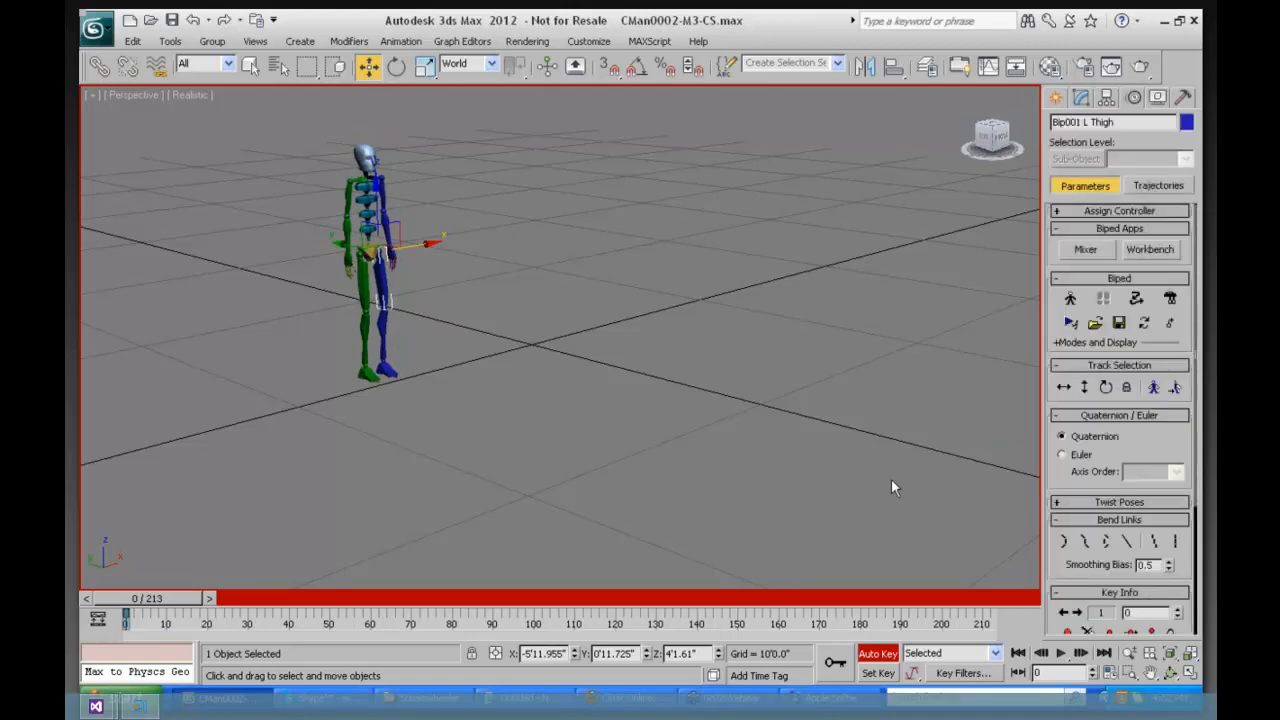
pyautogui.click(384, 368)
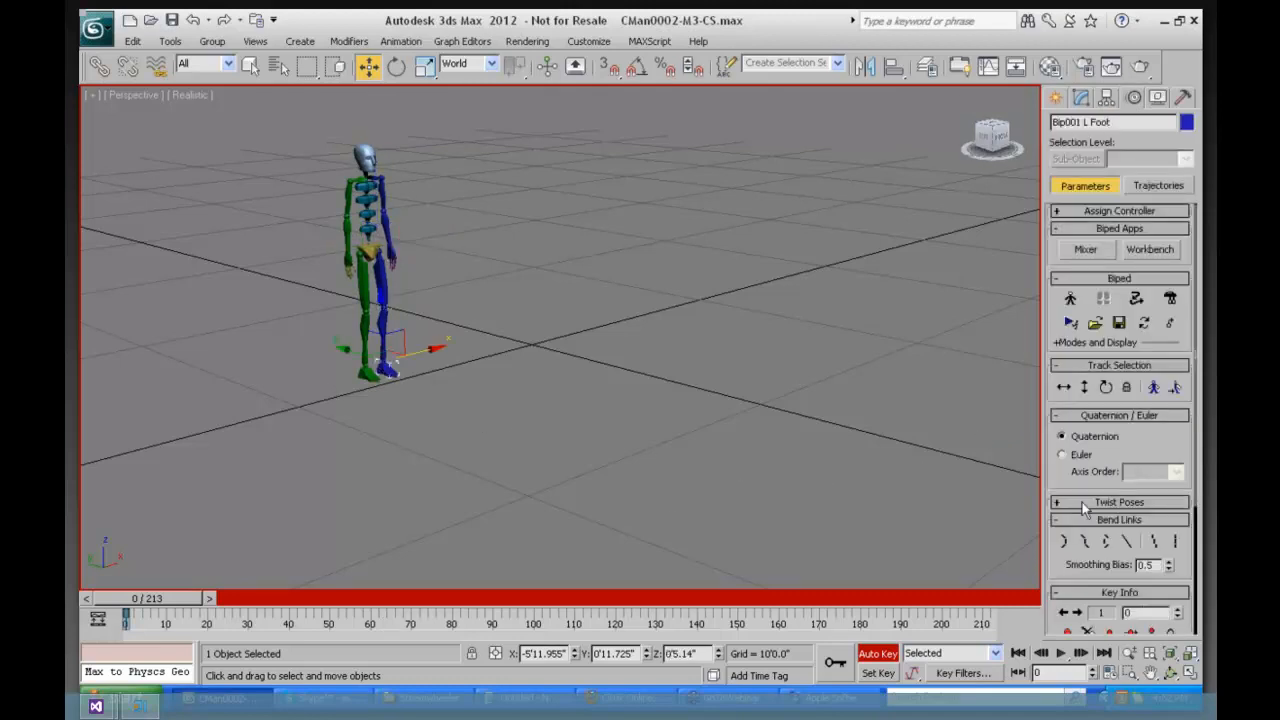
pyautogui.moveTo(1055, 472); pyautogui.dragTo(1080, 234)
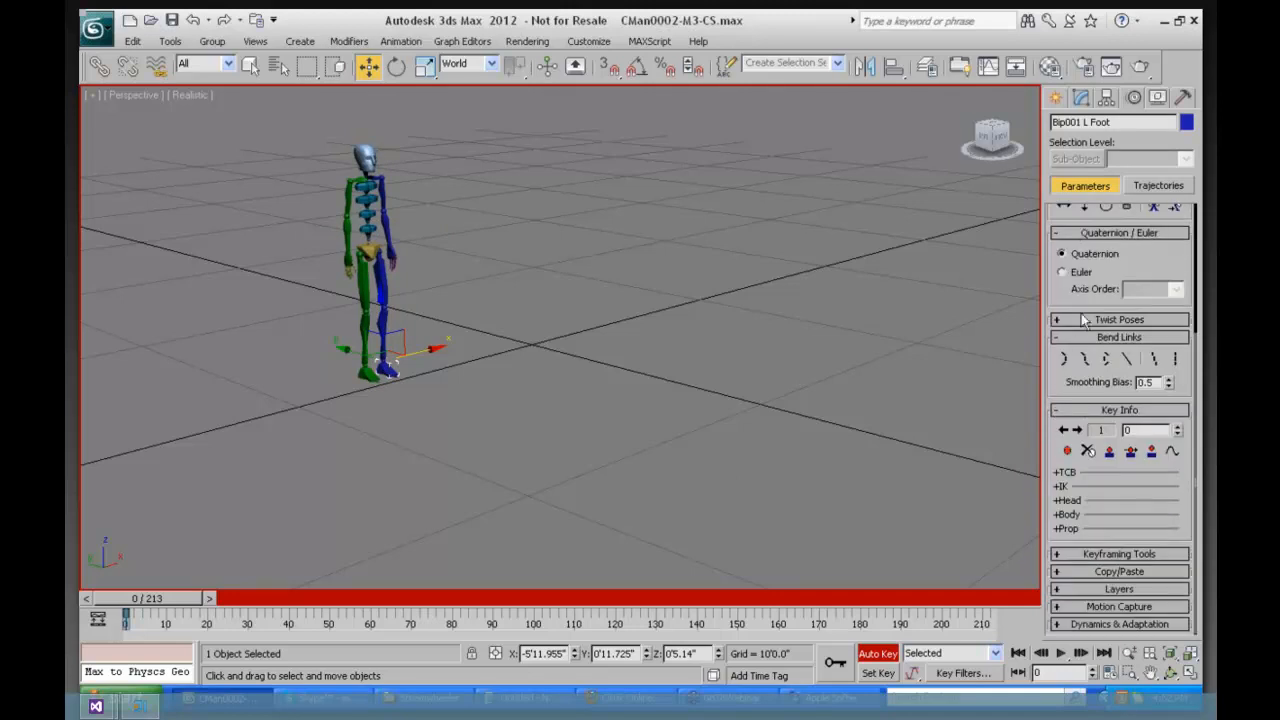
pyautogui.moveTo(1055, 272); pyautogui.dragTo(1088, 277)
# Step: Go to frame 23, zoom in on the biped's pelvis area and switch the viewport to Wireframe shading
pyautogui.moveTo(162, 595); pyautogui.dragTo(248, 598)
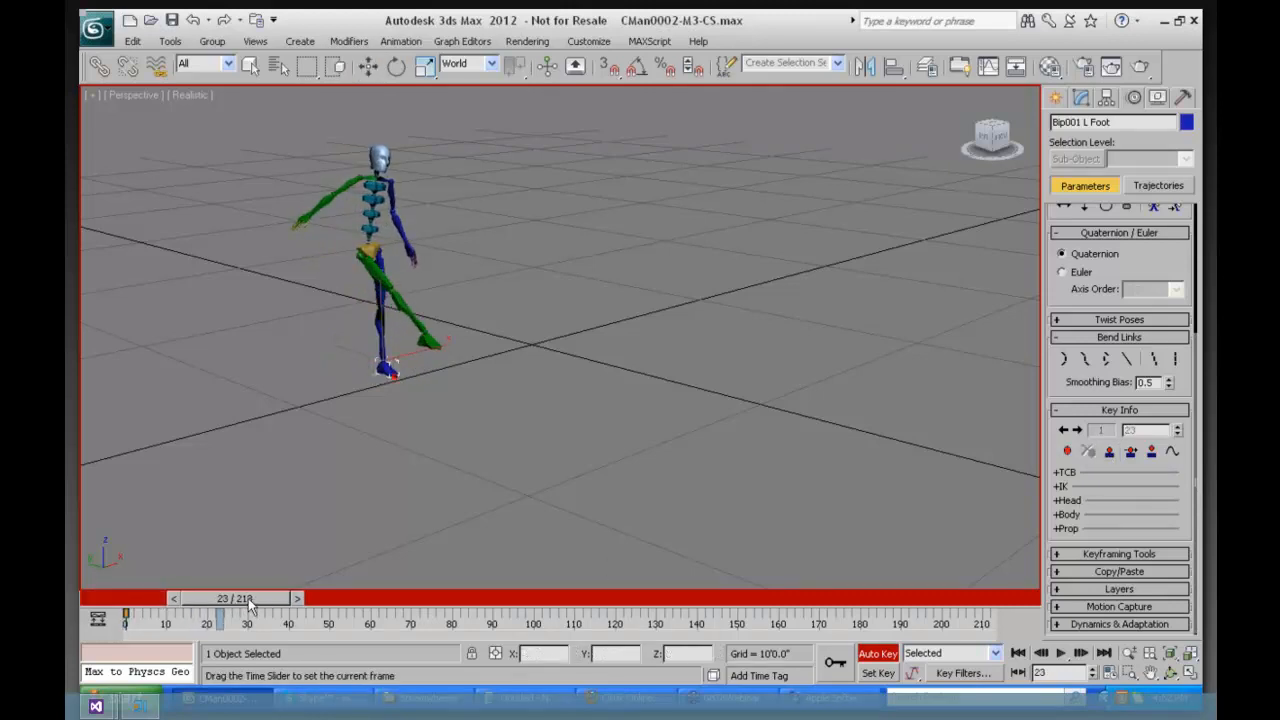
pyautogui.press('w')
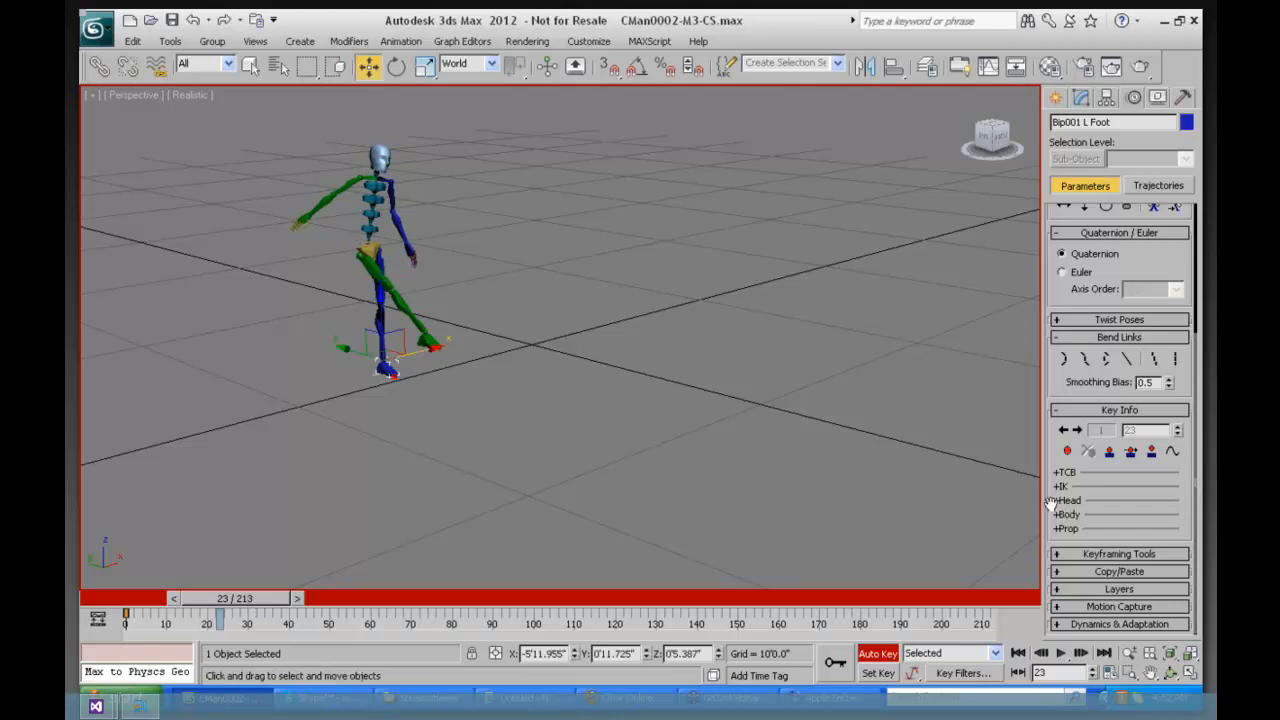
pyautogui.scroll(5, 1160, 316)
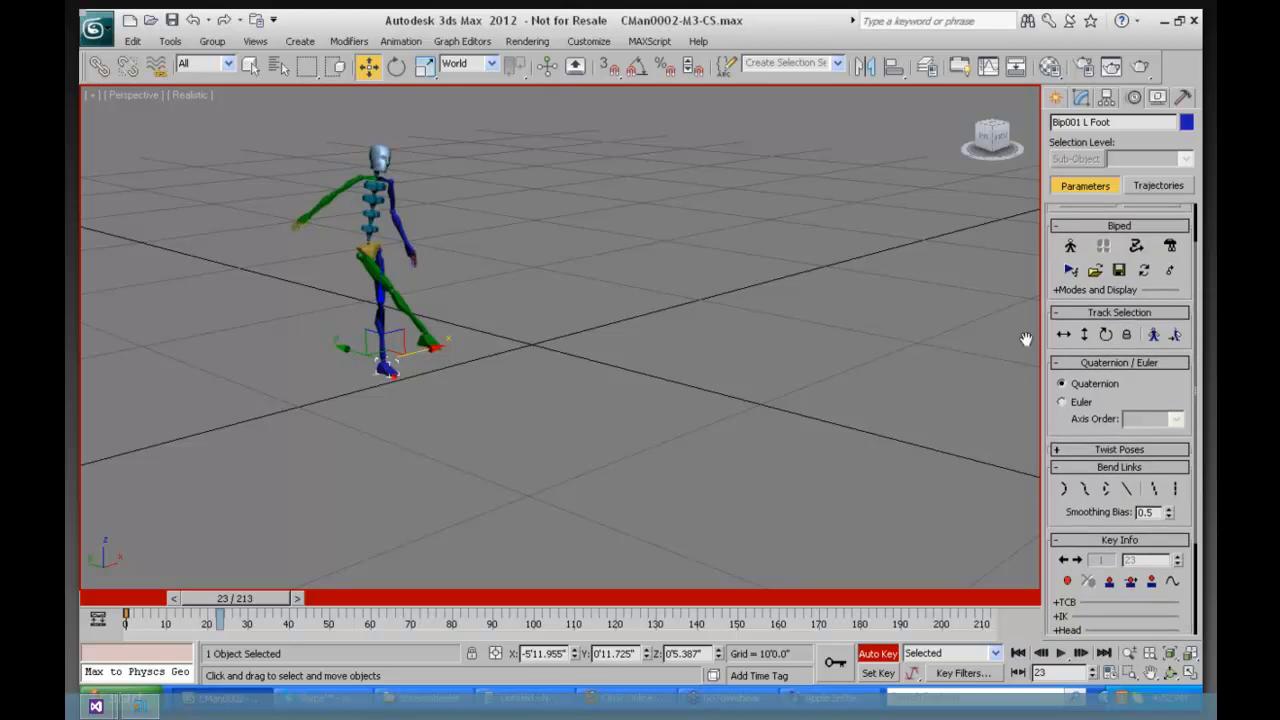
pyautogui.click(1129, 673)
pyautogui.moveTo(304, 216); pyautogui.dragTo(414, 292)
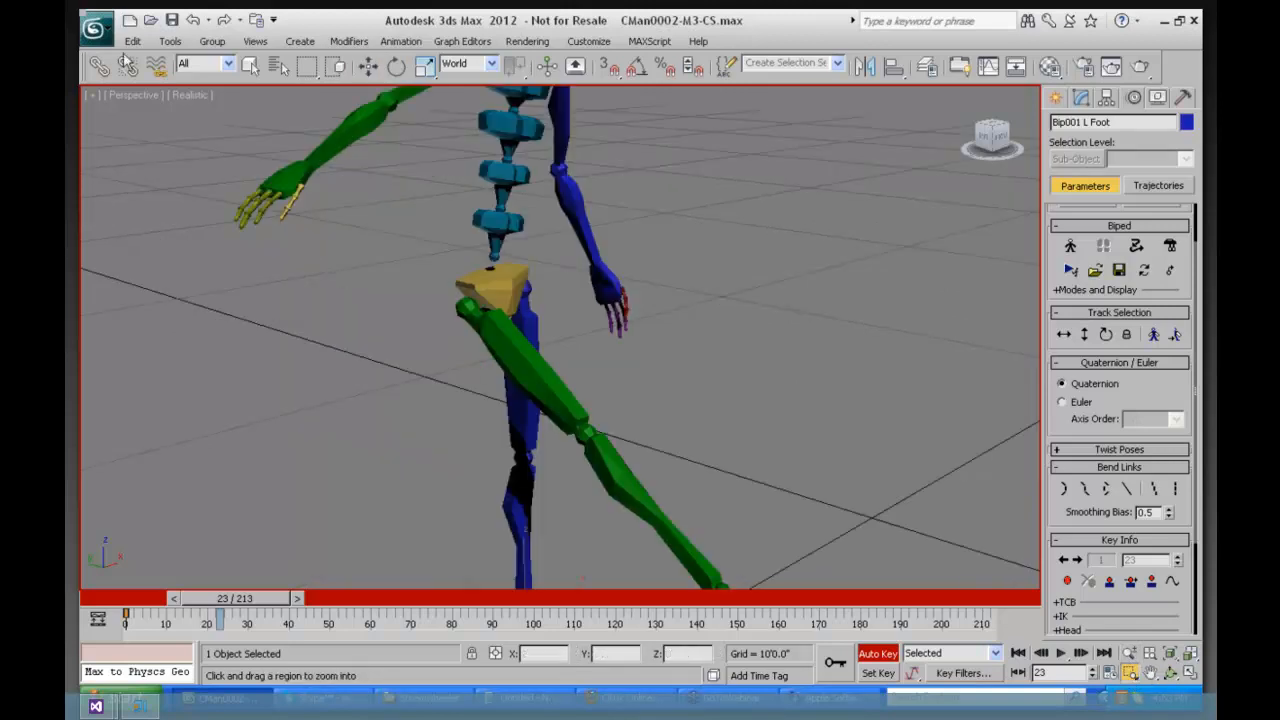
pyautogui.click(183, 94)
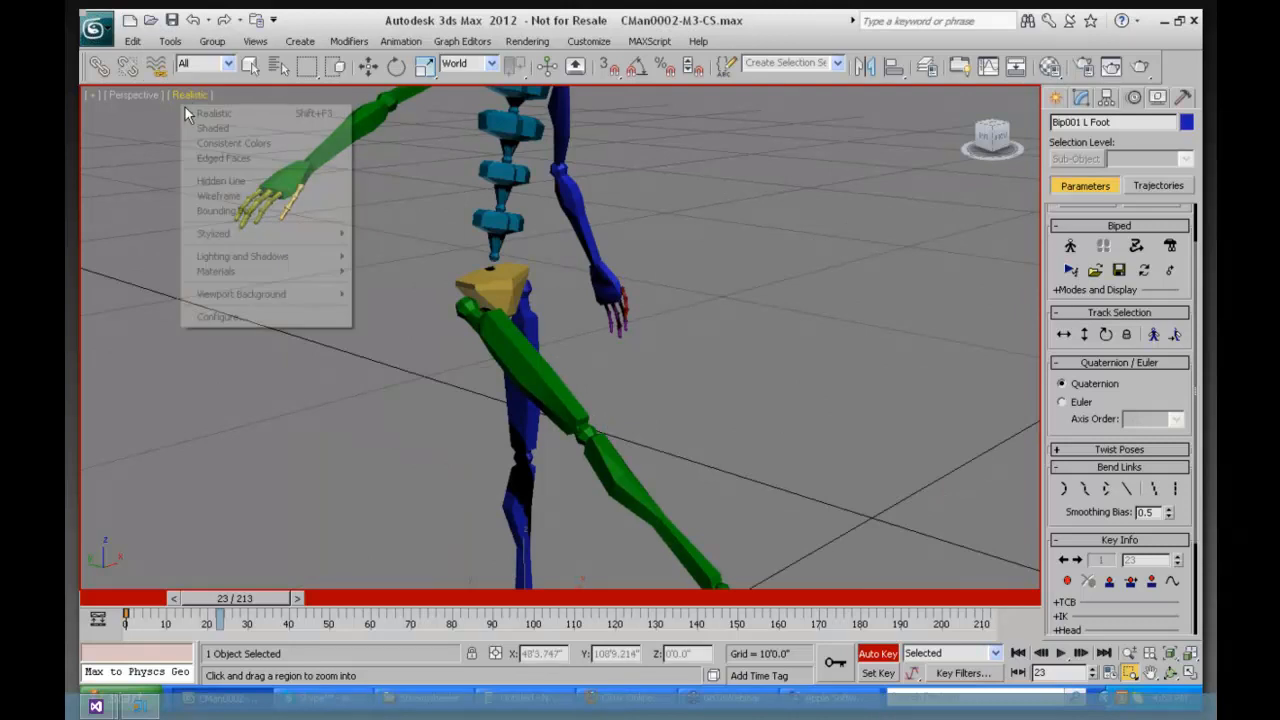
pyautogui.click(220, 196)
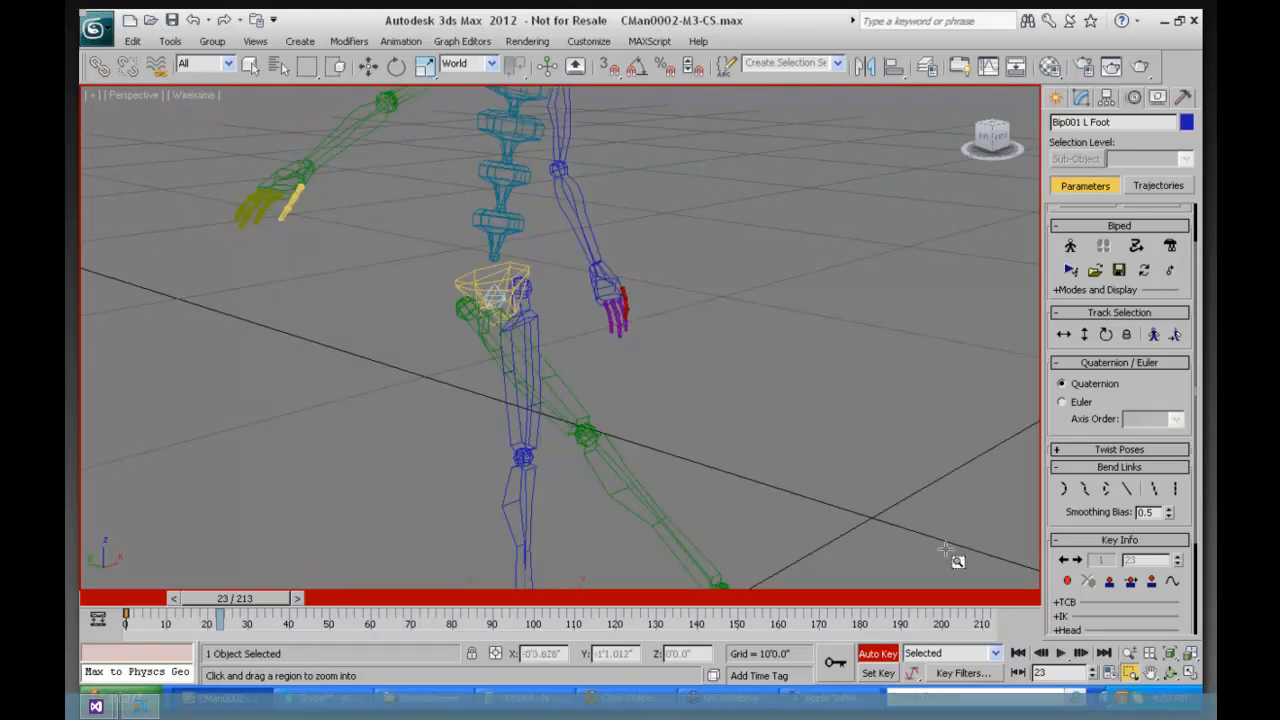
# Step: At frame 23, select the body vertical track and lower the biped's body so that the planted left leg bends
pyautogui.click(1128, 654)
pyautogui.moveTo(488, 281); pyautogui.dragTo(488, 238)
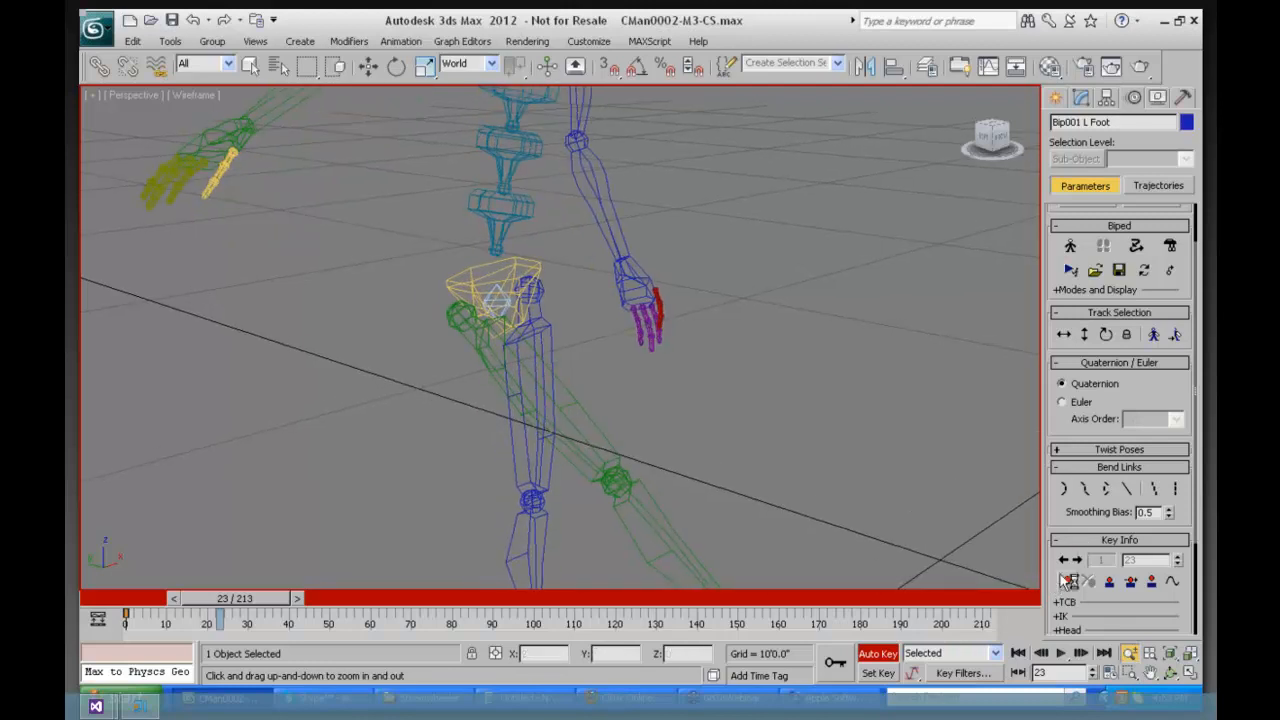
pyautogui.click(1084, 335)
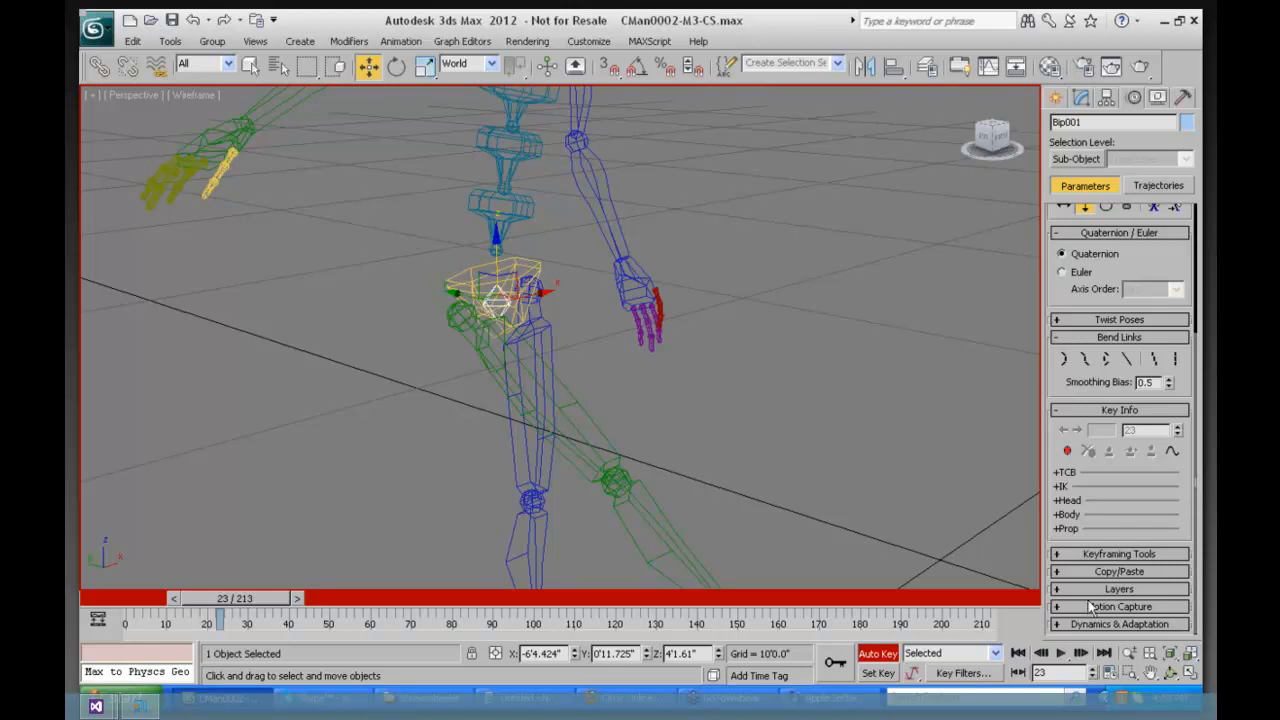
pyautogui.click(1128, 653)
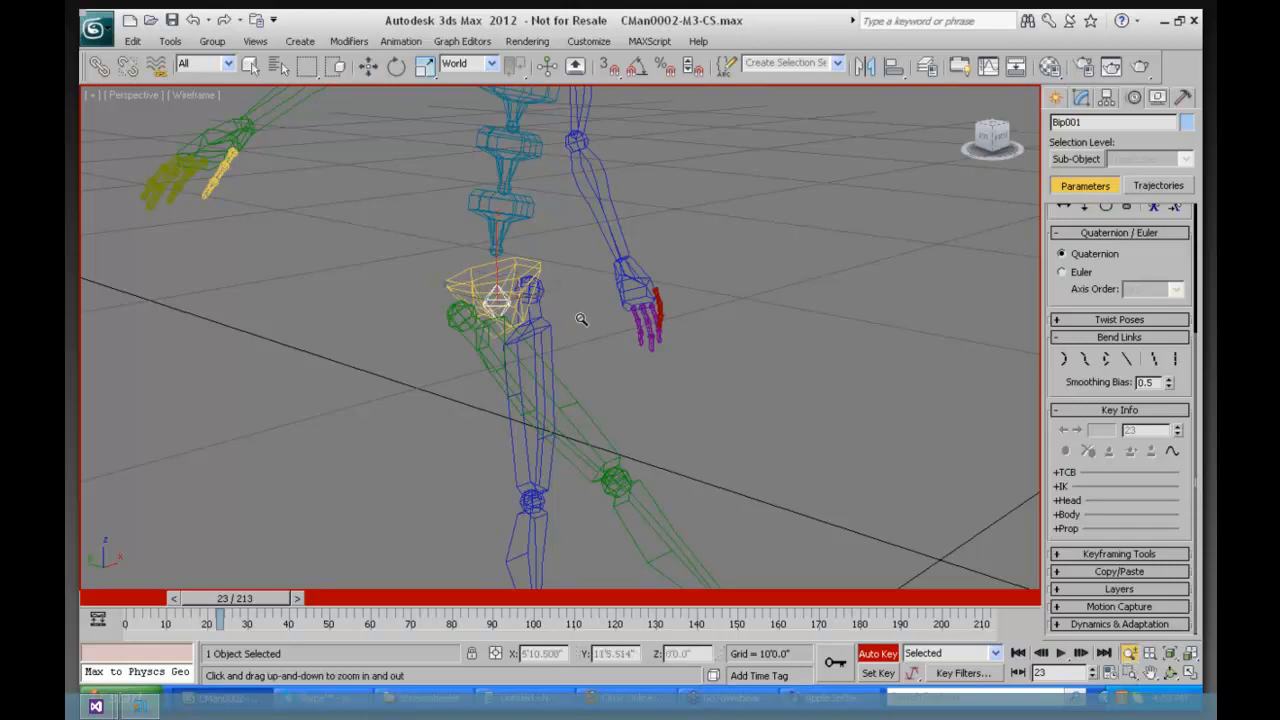
pyautogui.moveTo(580, 323); pyautogui.dragTo(578, 340)
pyautogui.moveTo(567, 418); pyautogui.dragTo(680, 531)
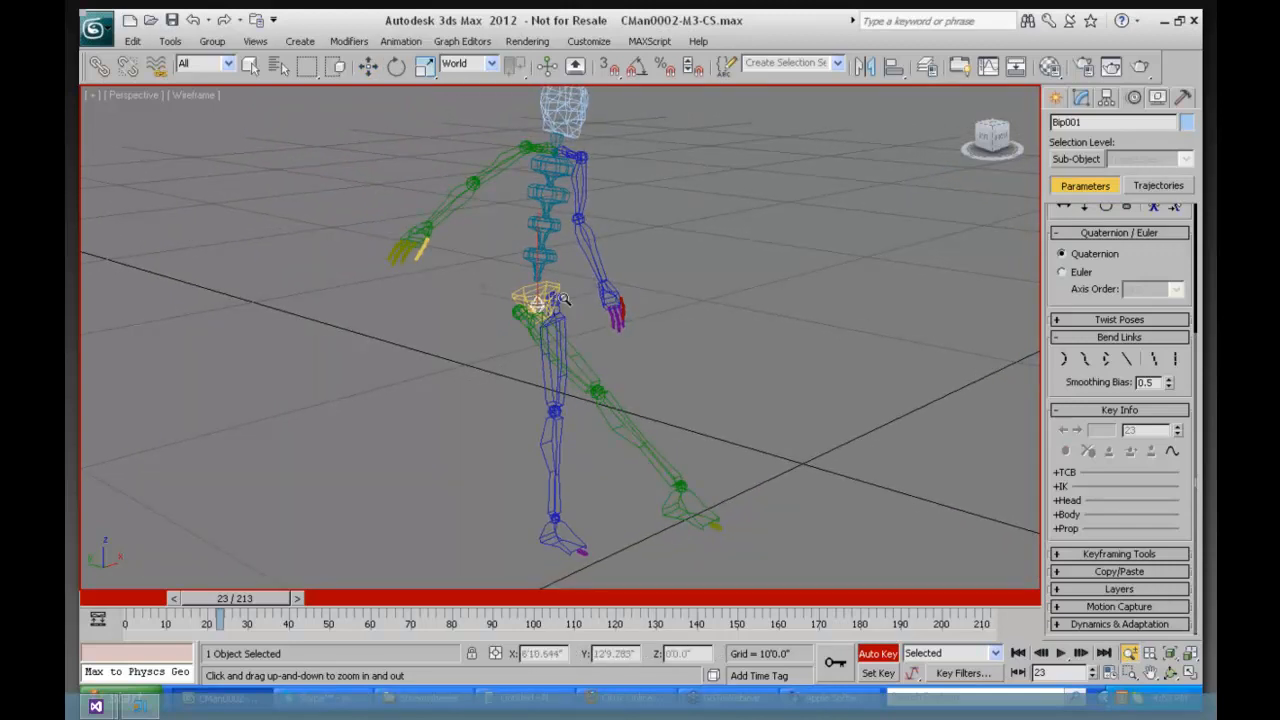
pyautogui.press('w')
pyautogui.moveTo(537, 255); pyautogui.dragTo(505, 343)
# Step: Return to frame 0 and raise the biped's body along the vertical track until it stands with straight legs
pyautogui.click(549, 540)
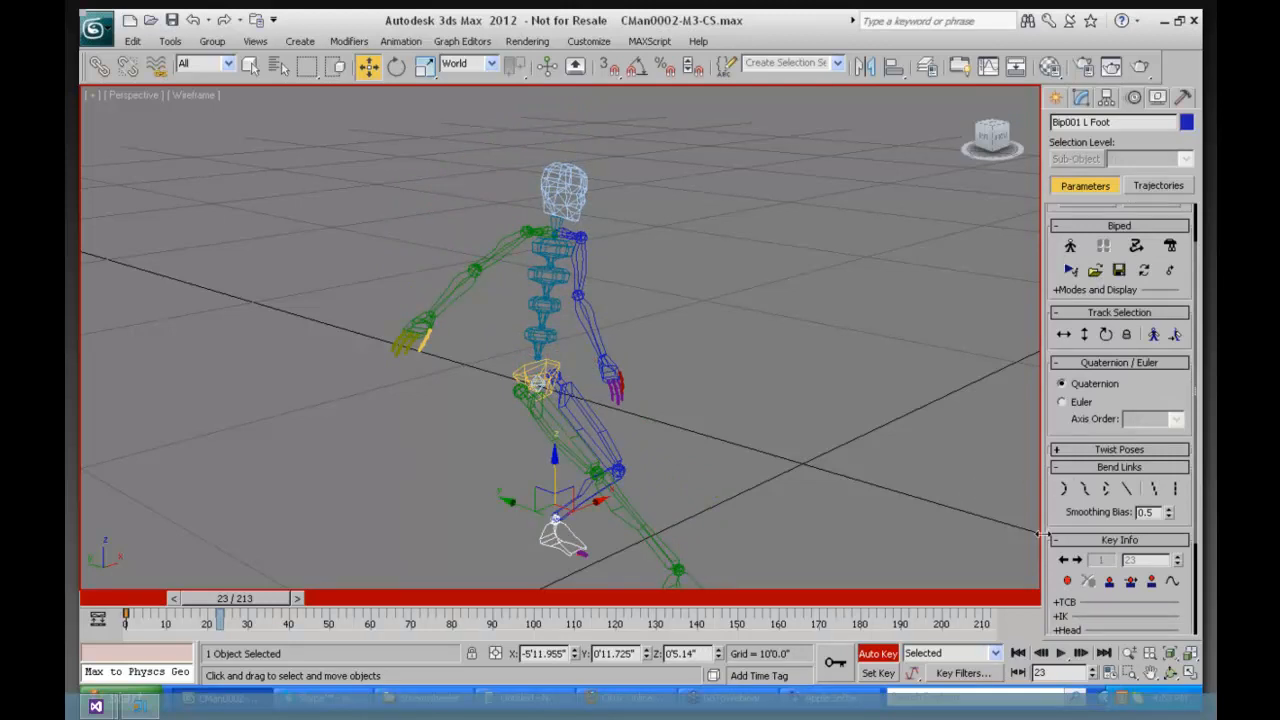
pyautogui.moveTo(258, 598); pyautogui.dragTo(79, 577)
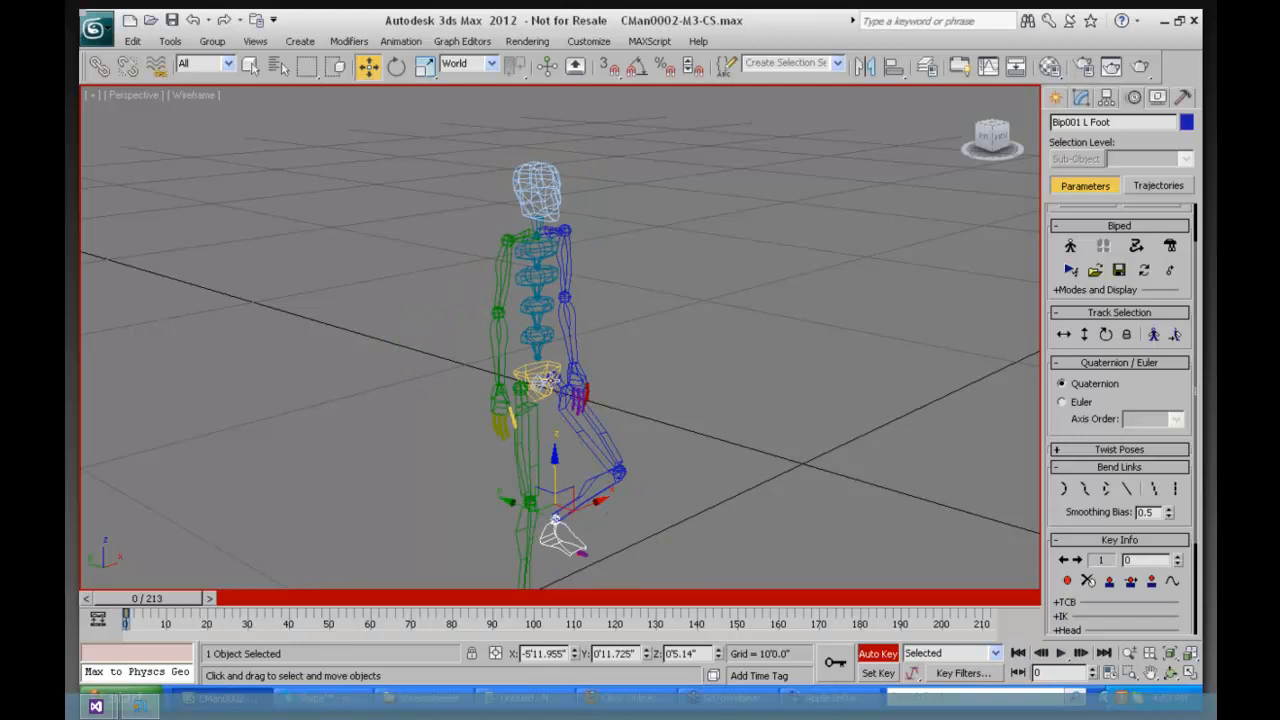
pyautogui.click(540, 378)
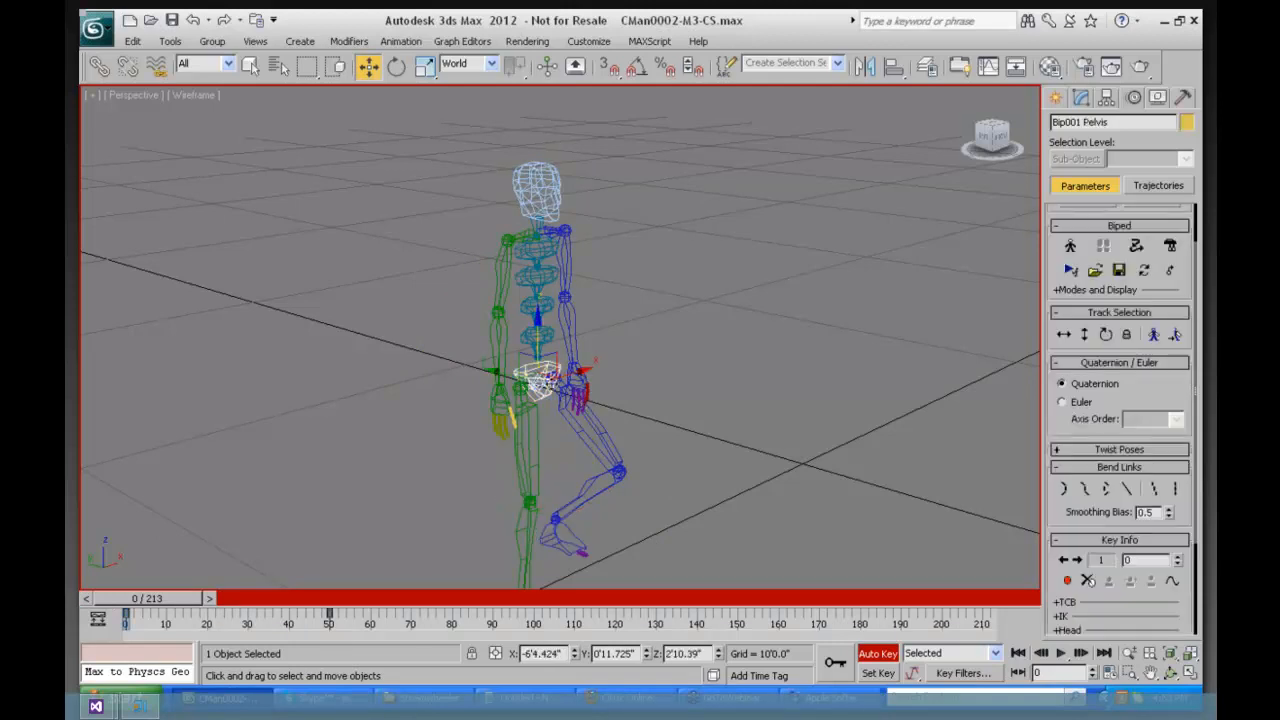
pyautogui.click(1084, 334)
pyautogui.moveTo(536, 328); pyautogui.dragTo(538, 258)
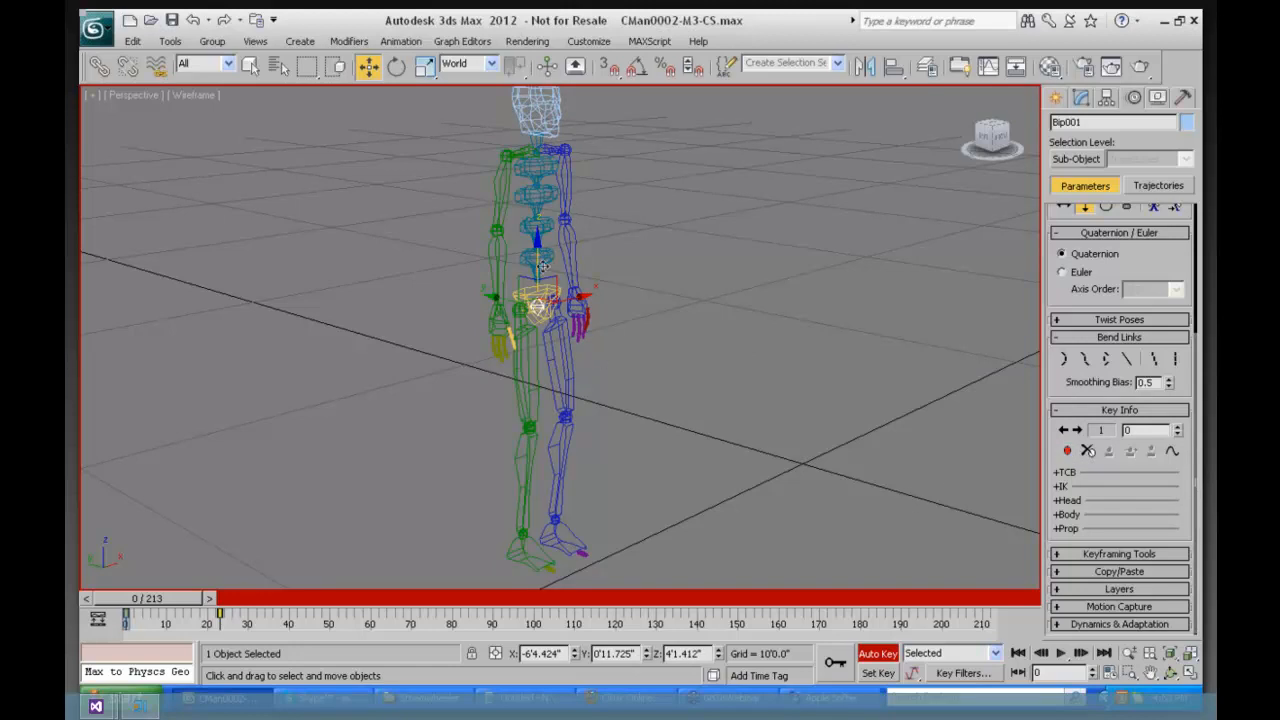
# Step: Switch the viewport to Realistic shading and scrub through the opening frames to review the body drop, ending at frame 24
pyautogui.moveTo(156, 595)
pyautogui.mouseDown()
pyautogui.moveTo(321, 600)
pyautogui.moveTo(83, 600)
pyautogui.moveTo(169, 600)
pyautogui.mouseUp()
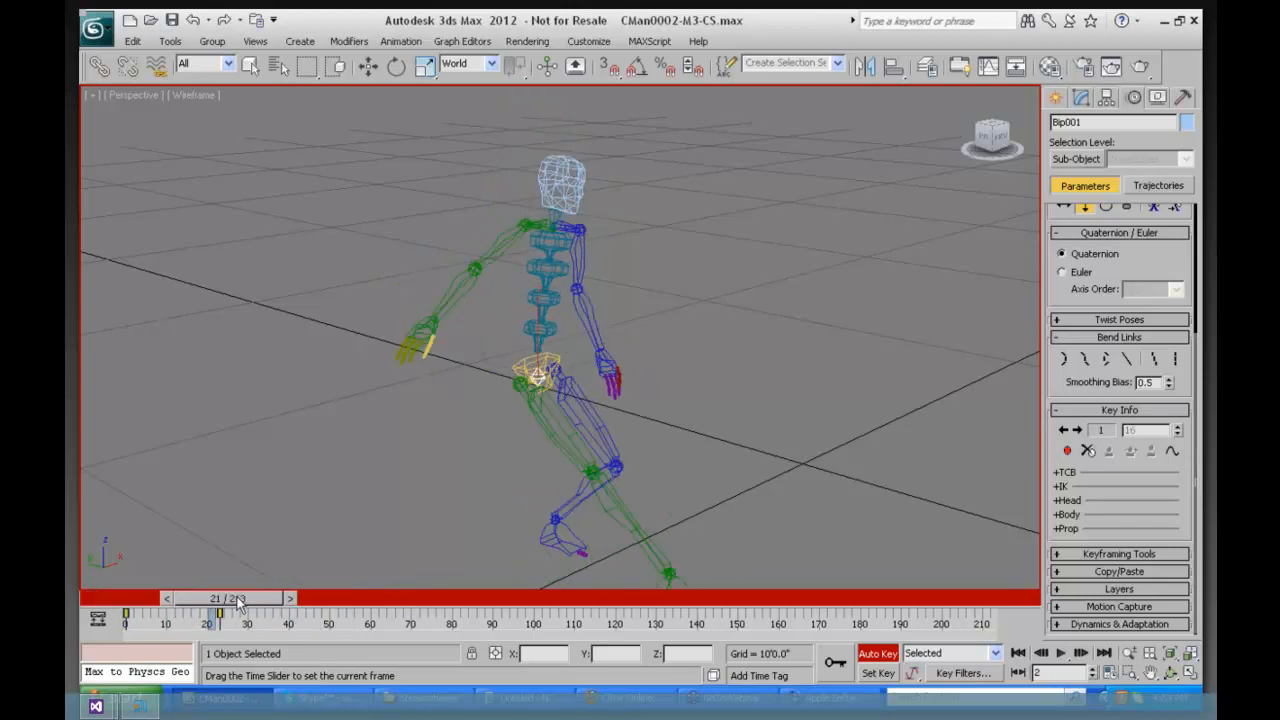
pyautogui.press('w')
pyautogui.click(197, 93)
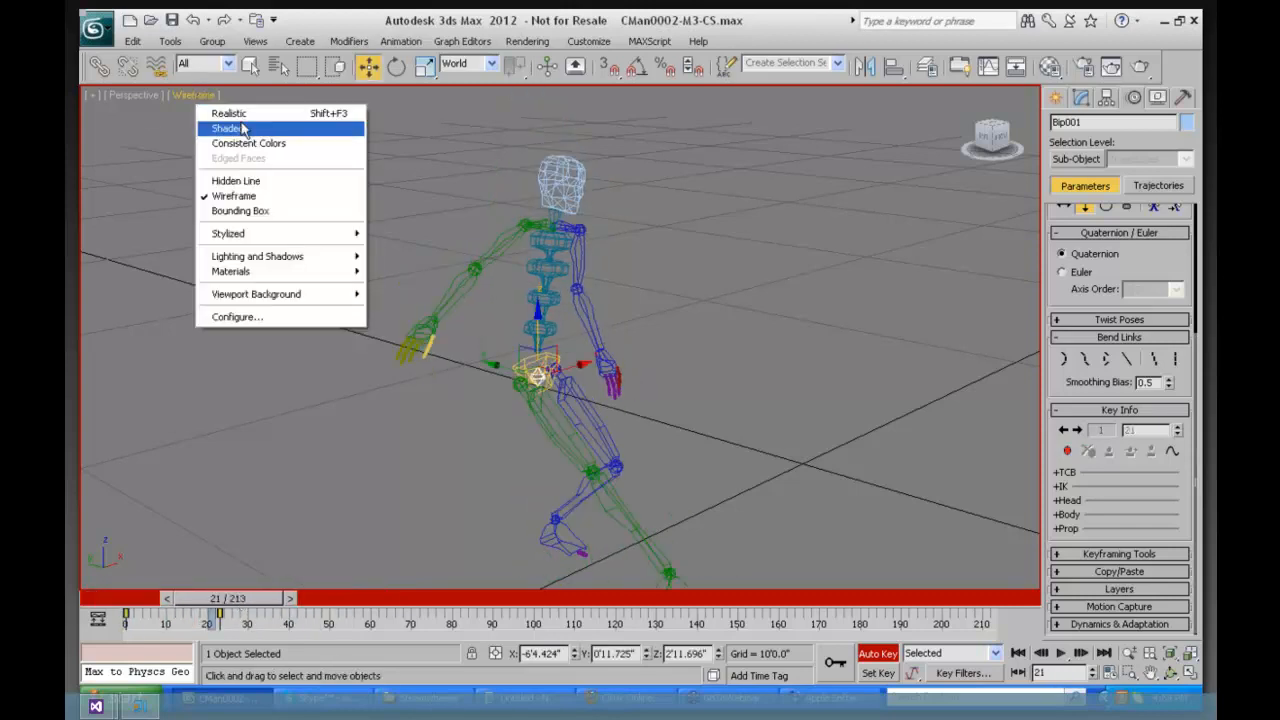
pyautogui.press('Escape')
pyautogui.press('F3')
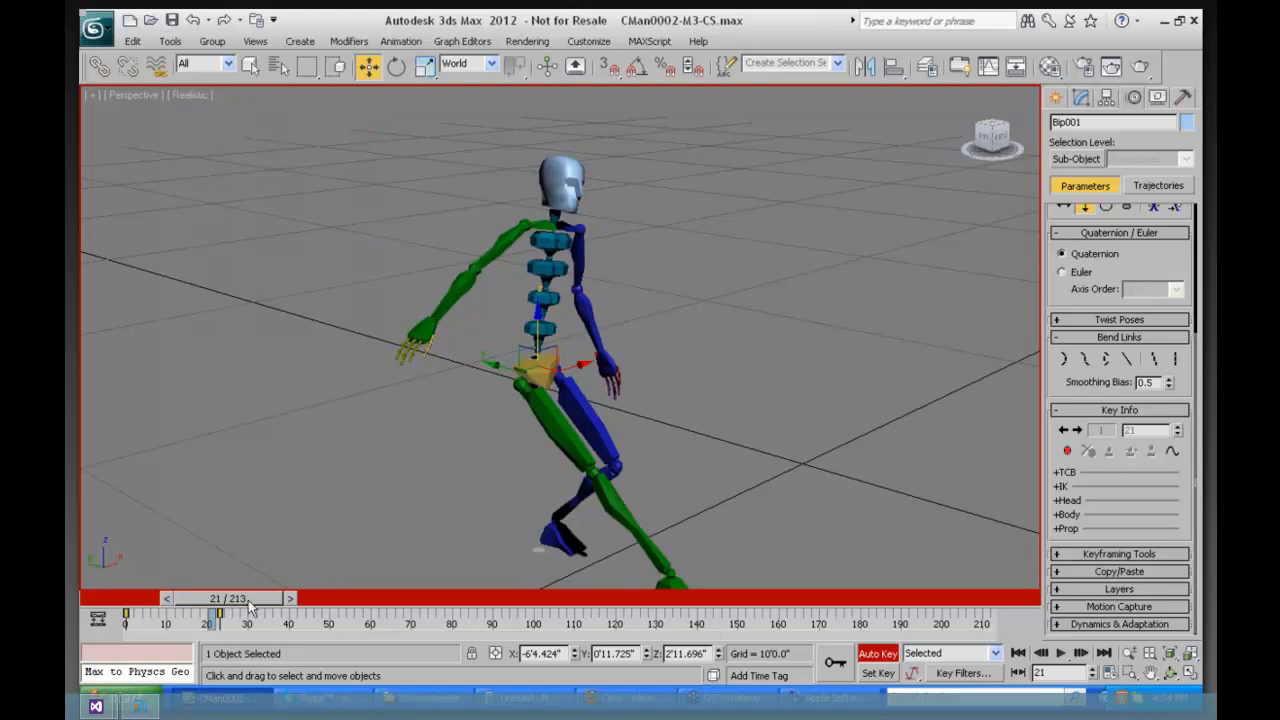
pyautogui.moveTo(242, 596); pyautogui.dragTo(82, 580)
pyautogui.moveTo(182, 578)
pyautogui.mouseDown()
pyautogui.moveTo(315, 559)
pyautogui.moveTo(195, 556)
pyautogui.mouseUp()
pyautogui.moveTo(310, 547); pyautogui.dragTo(256, 539)
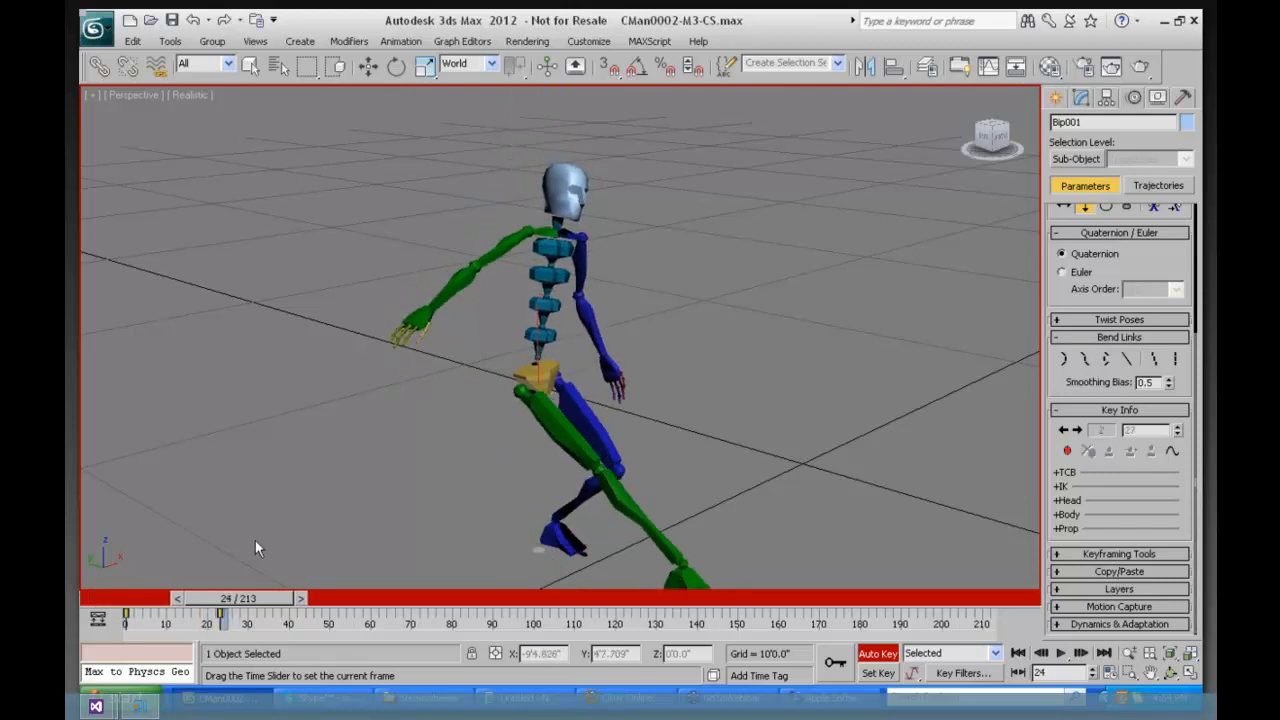
# Step: Set planted keys for the right hand at frames 24 and 38
pyautogui.press('w')
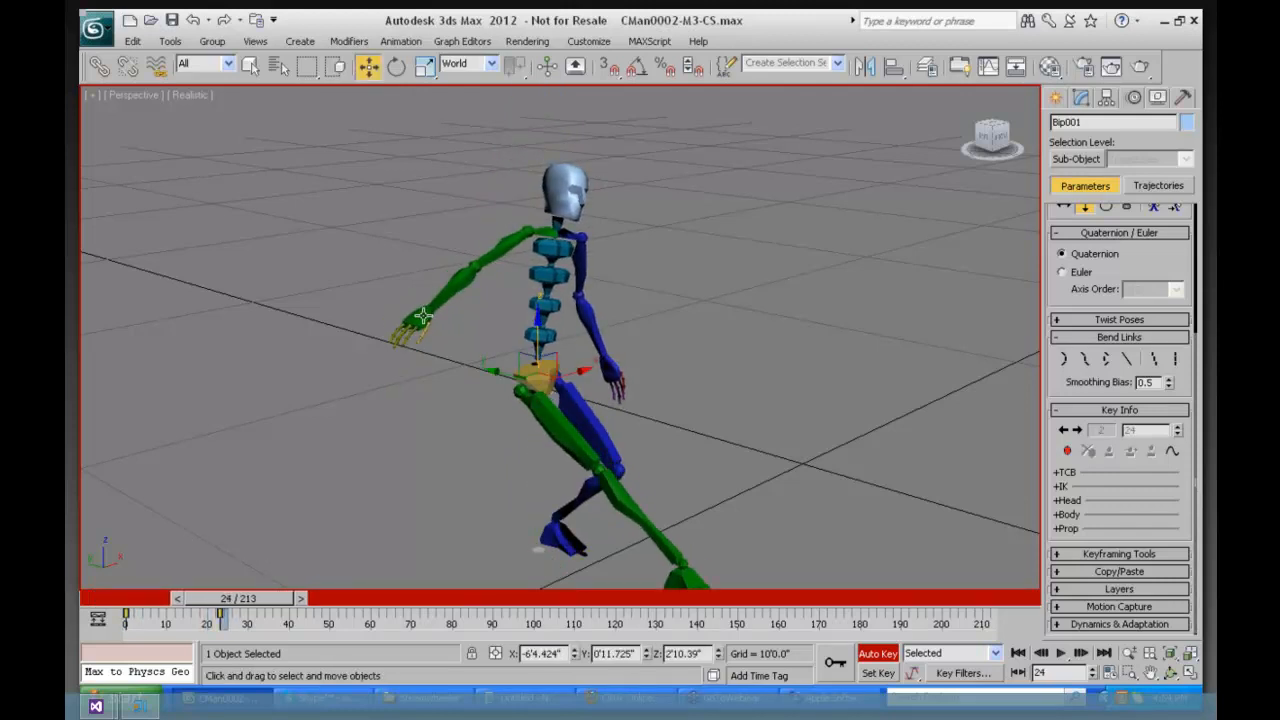
pyautogui.click(423, 316)
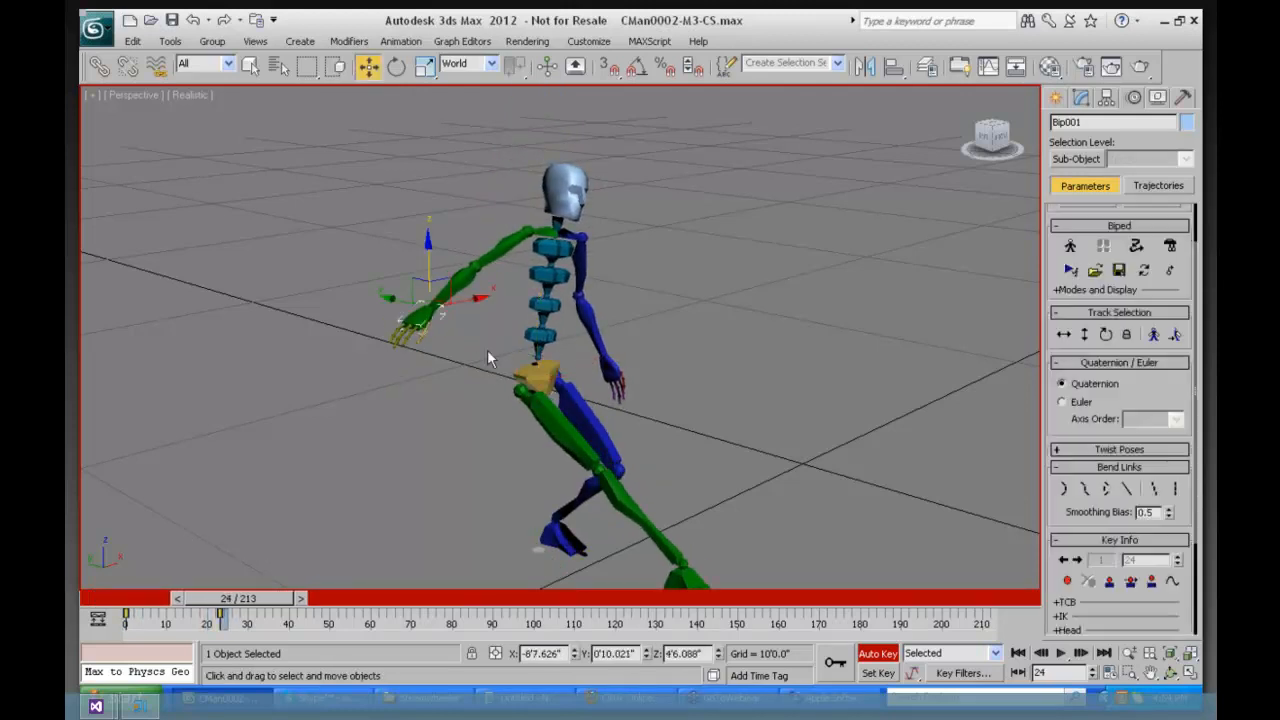
pyautogui.click(1111, 583)
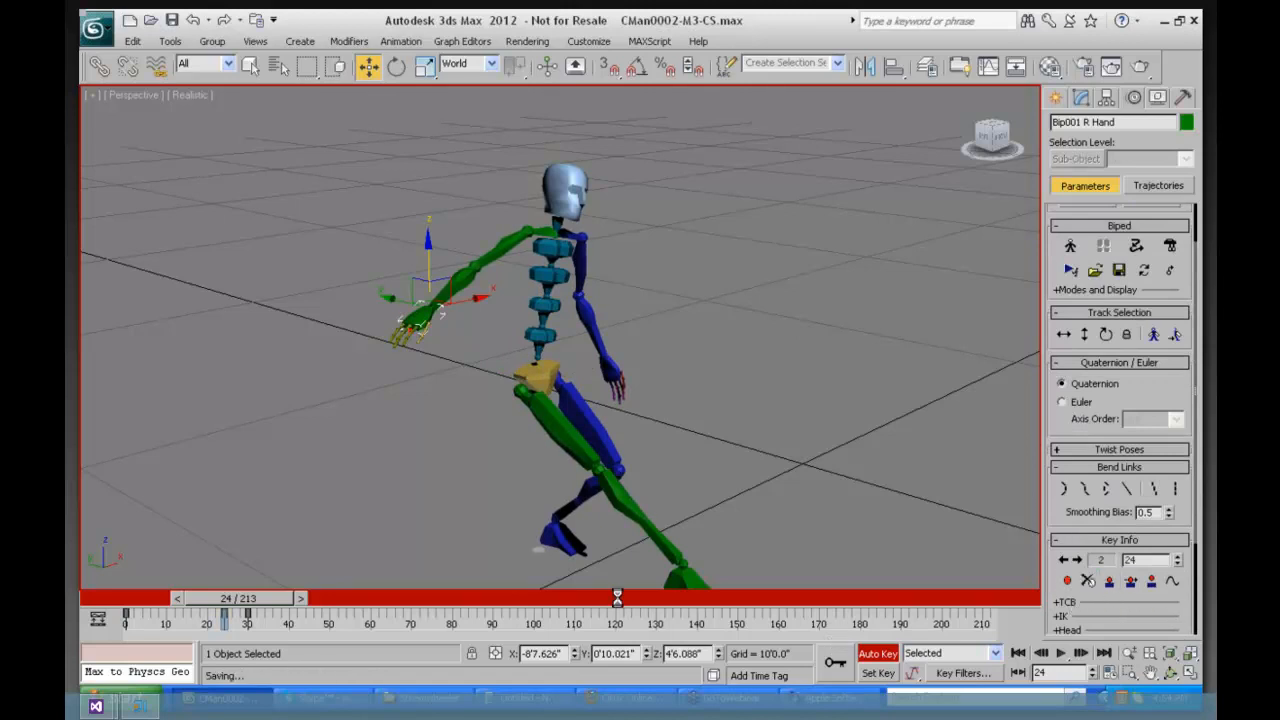
pyautogui.moveTo(224, 610); pyautogui.dragTo(279, 610)
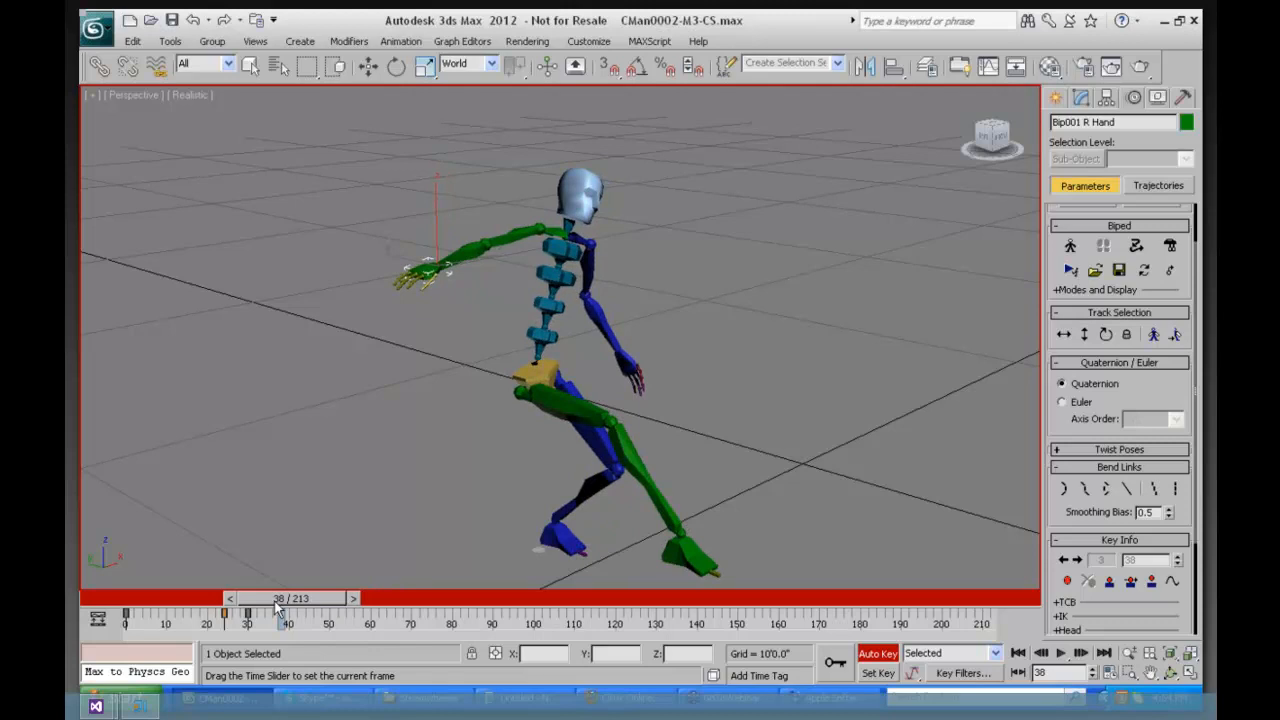
pyautogui.press('w')
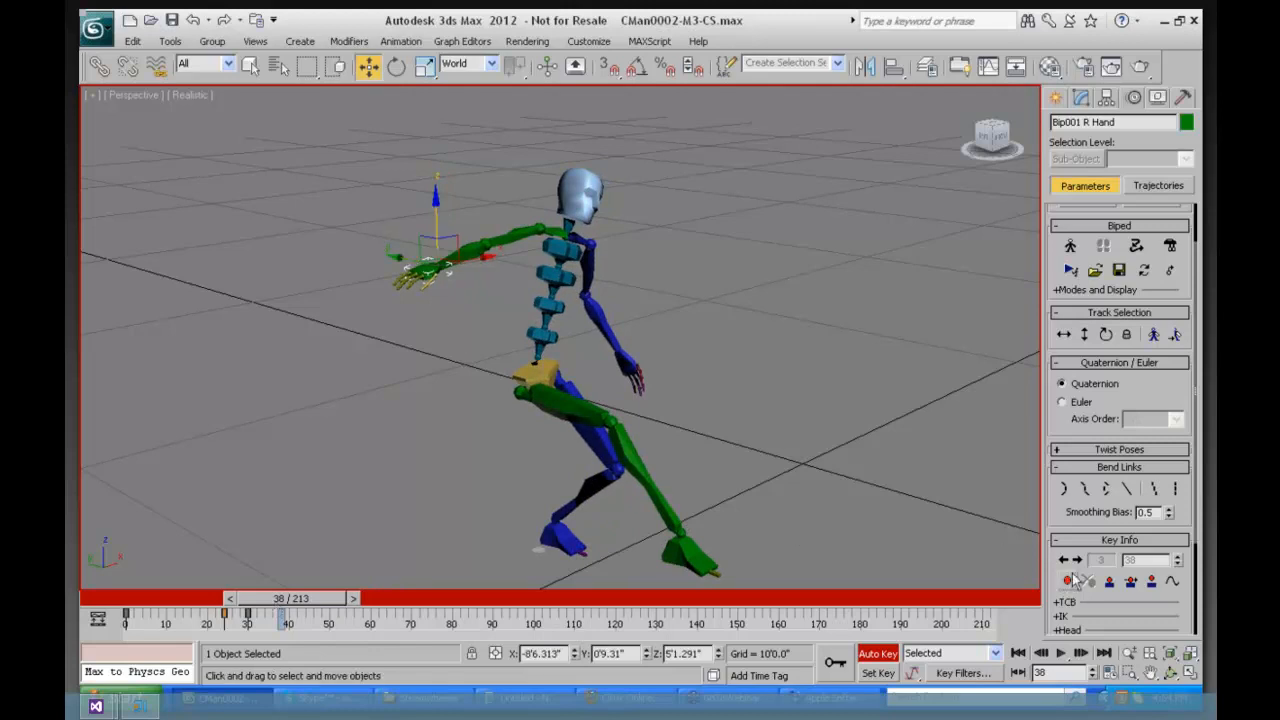
pyautogui.click(1110, 581)
# Step: At frame 38, rotate the lowest spine link so that the torso leans backward
pyautogui.click(396, 66)
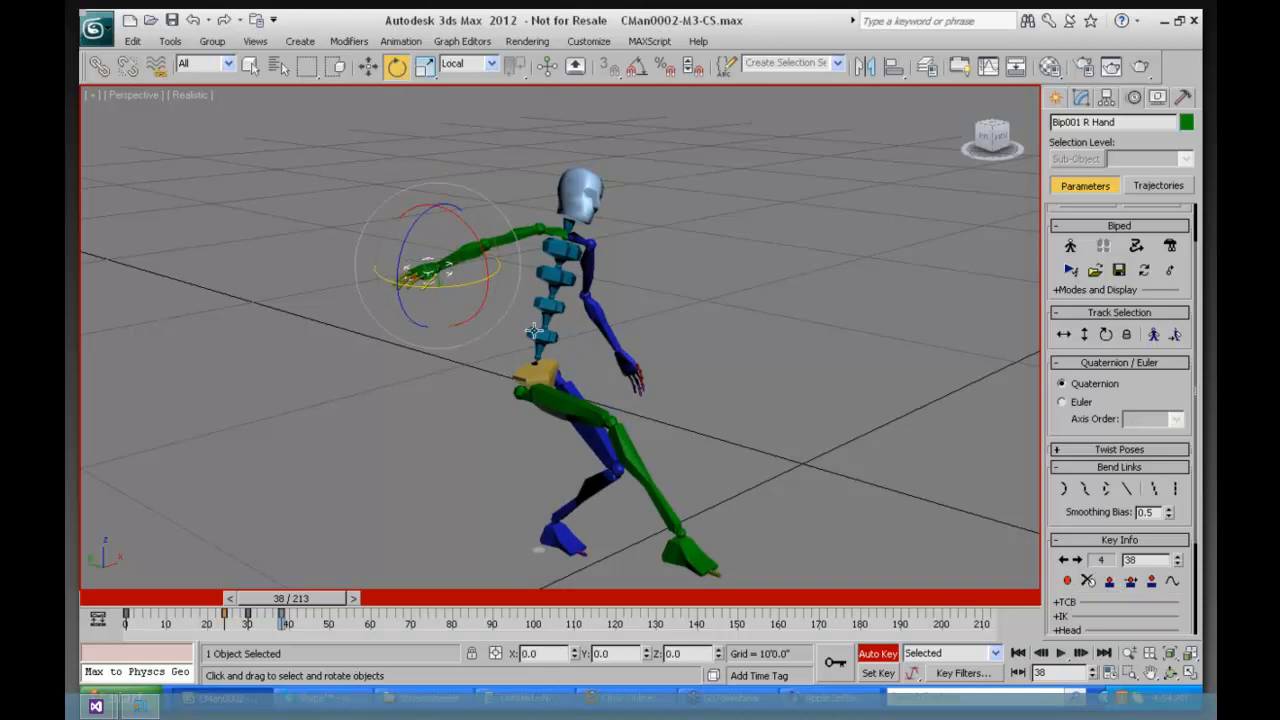
pyautogui.click(543, 338)
pyautogui.moveTo(580, 364); pyautogui.dragTo(488, 275)
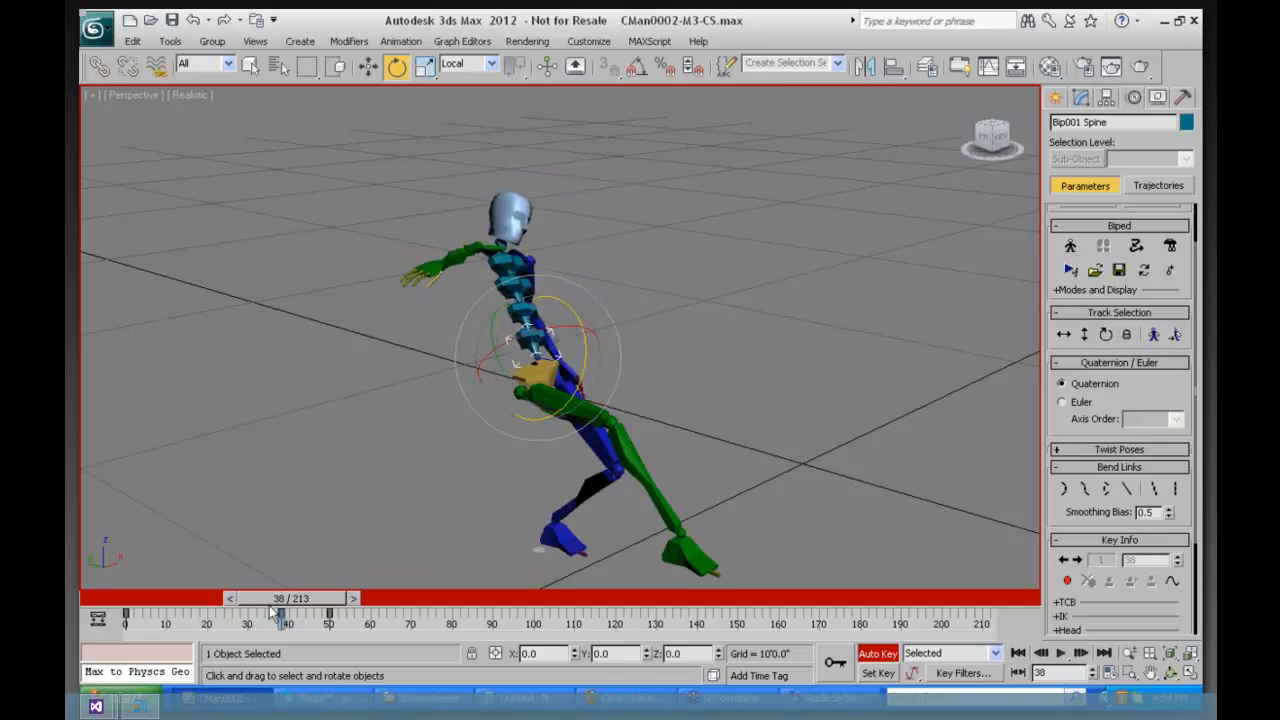
# Step: Scrub back to frame 0 to review the torso lean and turn off Auto Key
pyautogui.press('q')
pyautogui.moveTo(290, 598); pyautogui.dragTo(79, 508)
pyautogui.press('e')
pyautogui.click(876, 655)
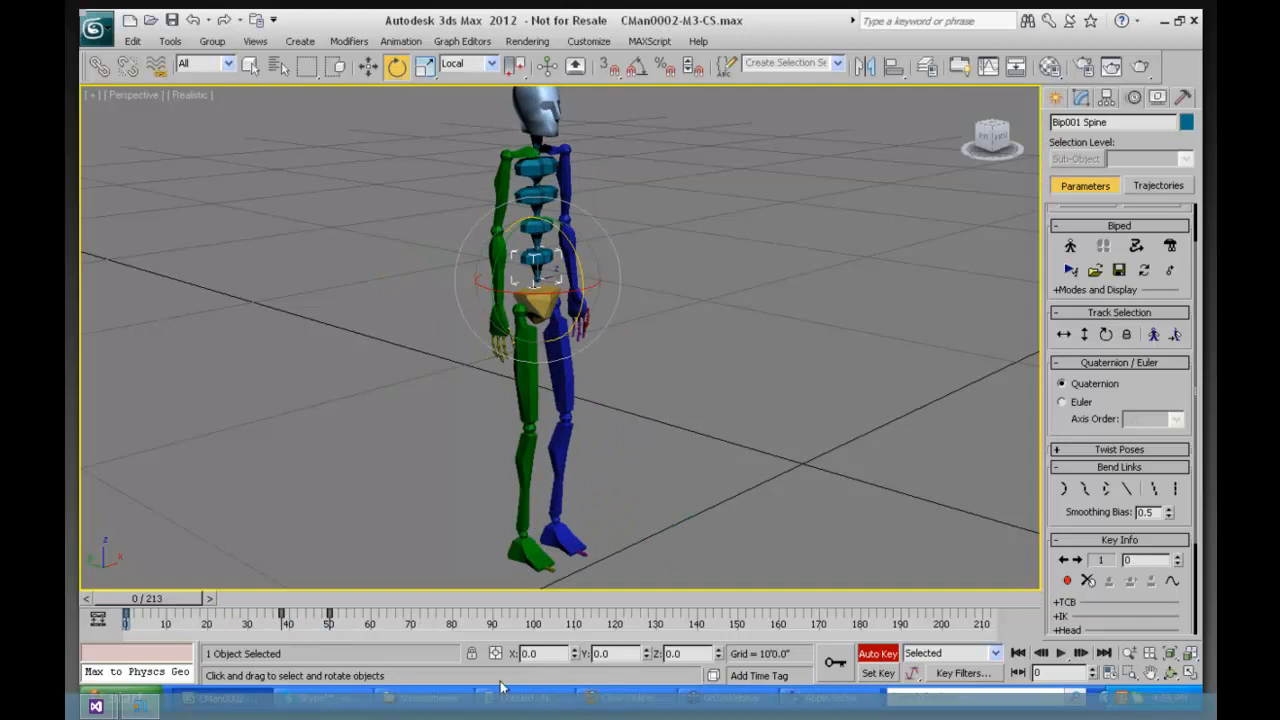
# Step: Create a second skeleton biped standing beside the existing one, using the Drag Height method
pyautogui.click(1057, 97)
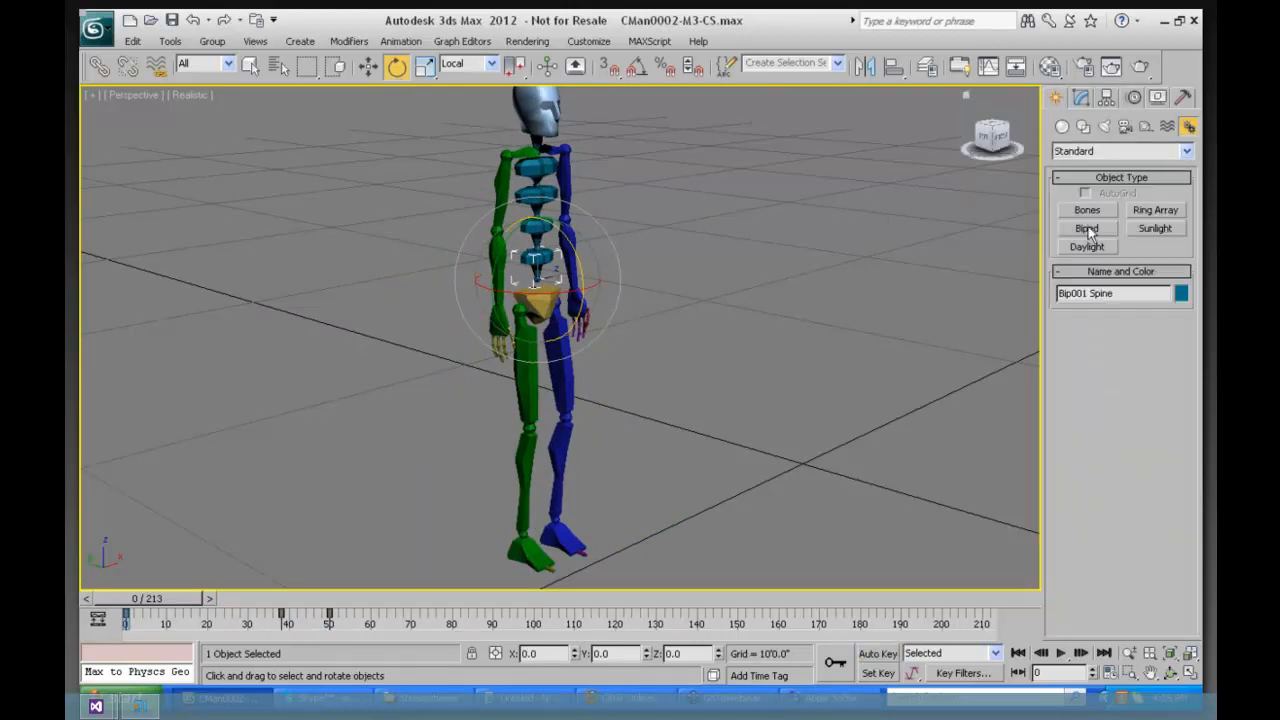
pyautogui.click(1088, 230)
pyautogui.moveTo(760, 460); pyautogui.dragTo(762, 116)
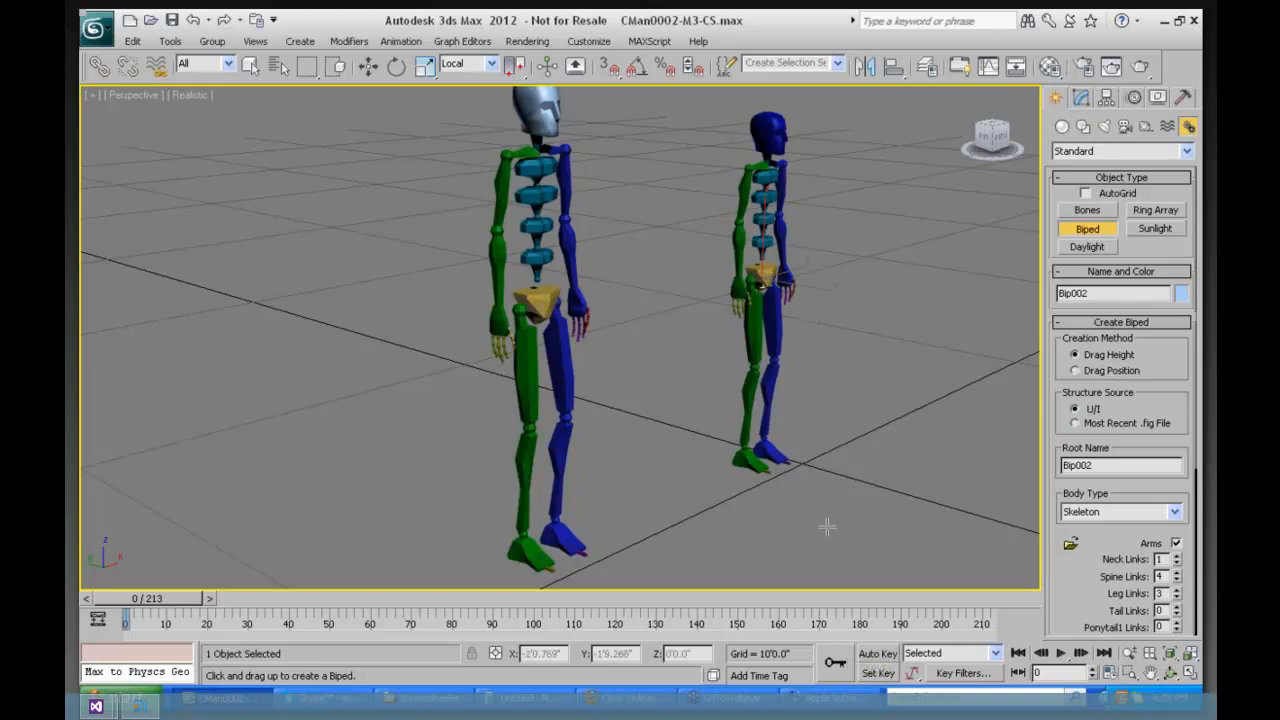
pyautogui.click(1151, 673)
pyautogui.moveTo(756, 368); pyautogui.dragTo(968, 482)
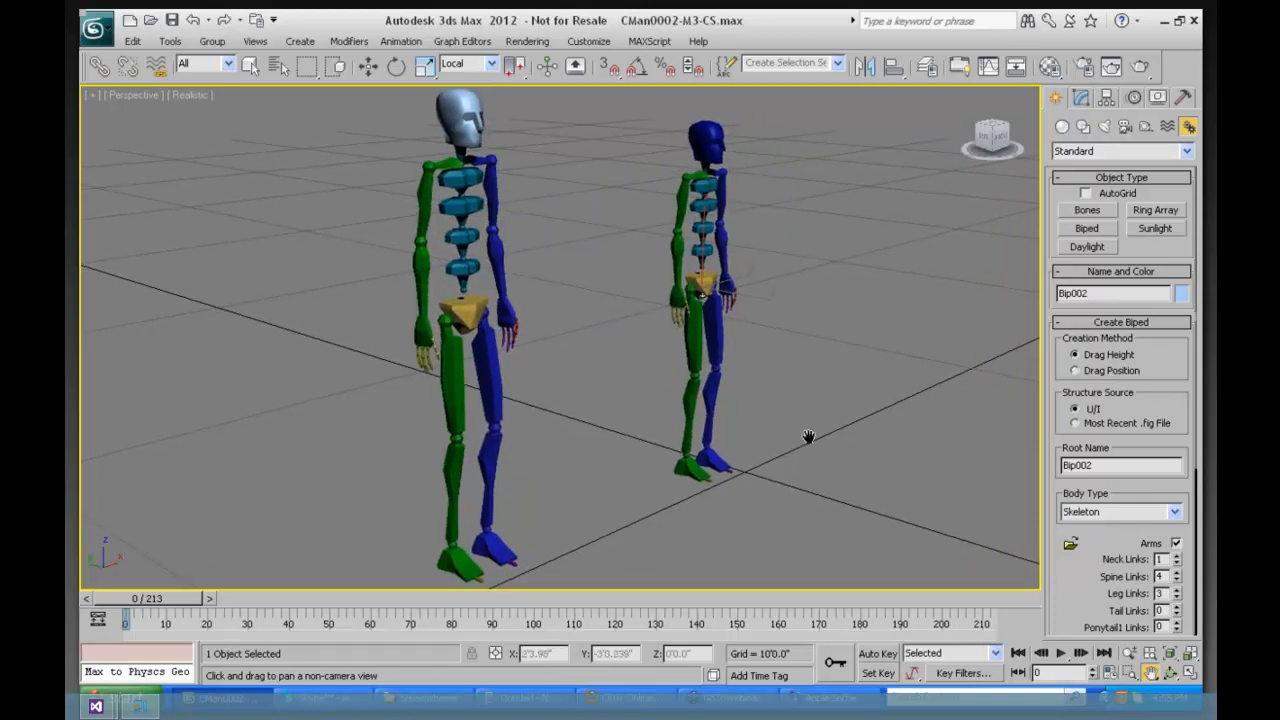
# Step: Turn on Auto Key, leave biped creation, select every part of the new biped and set a key at frame 0
pyautogui.click(879, 655)
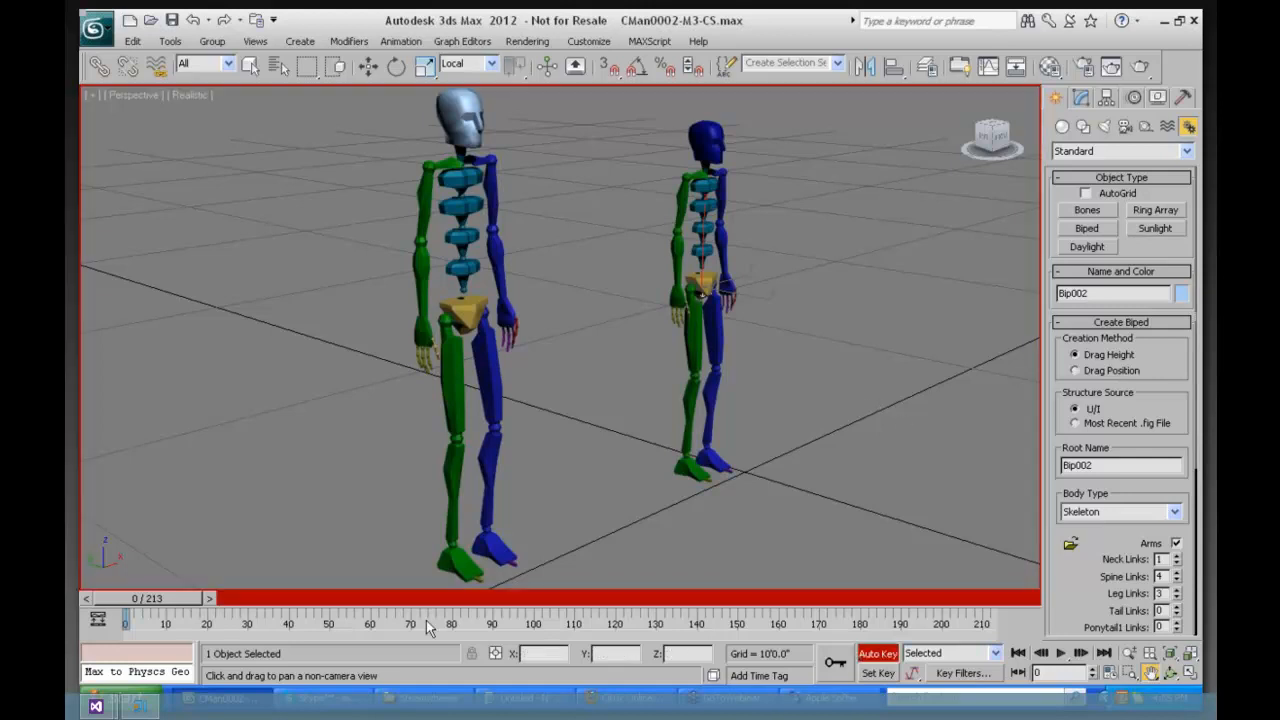
pyautogui.rightClick(806, 151)
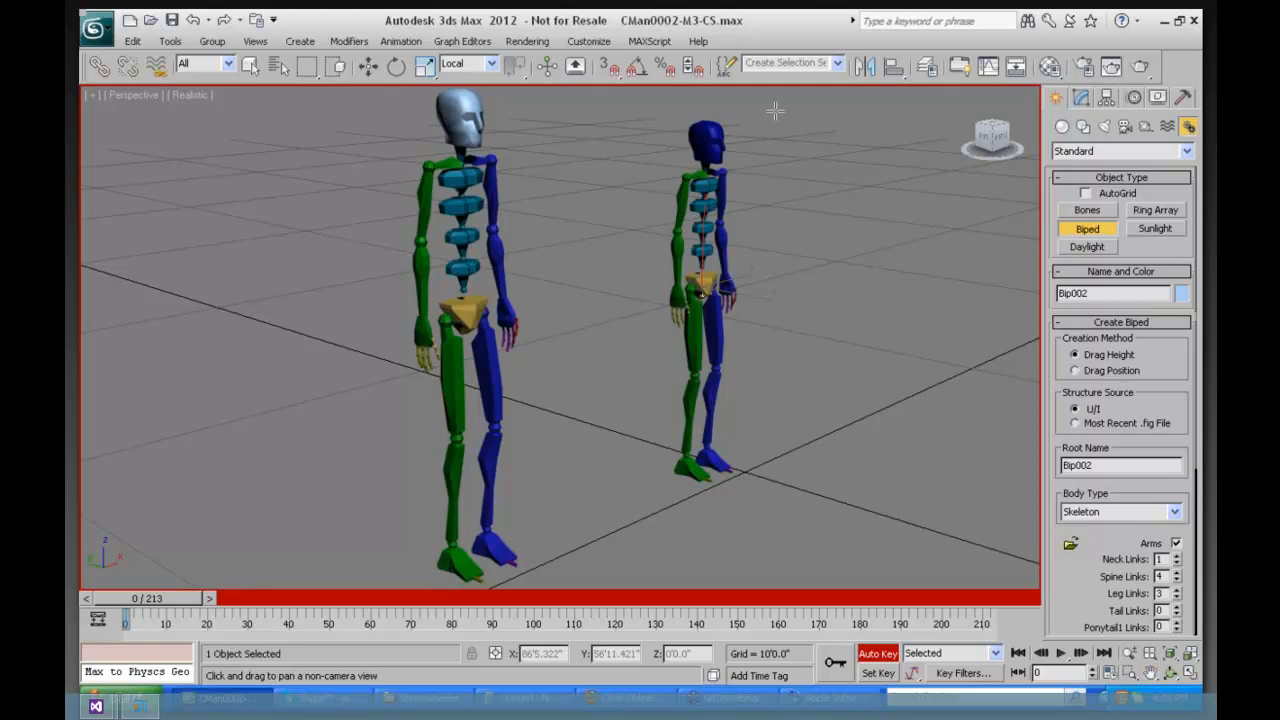
pyautogui.press('e')
pyautogui.rightClick(808, 203)
pyautogui.click(850, 263)
pyautogui.press('q')
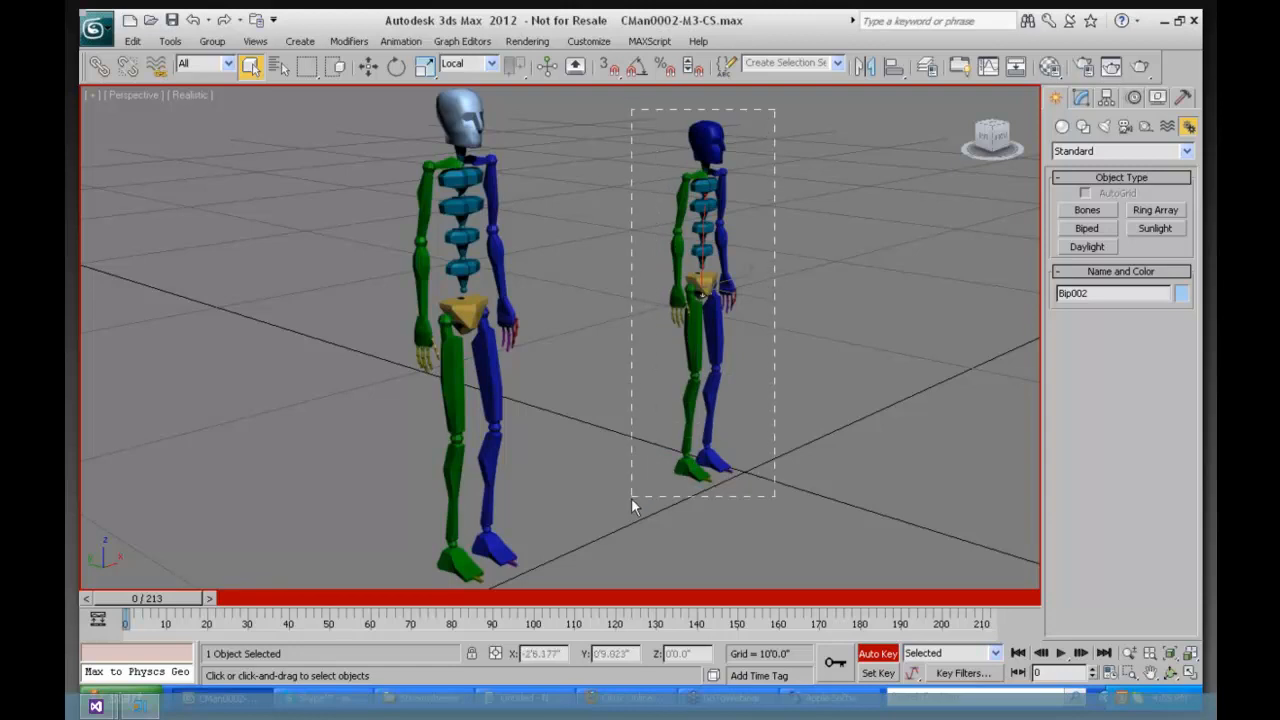
pyautogui.hotkey('ctrl', 'pagedown')
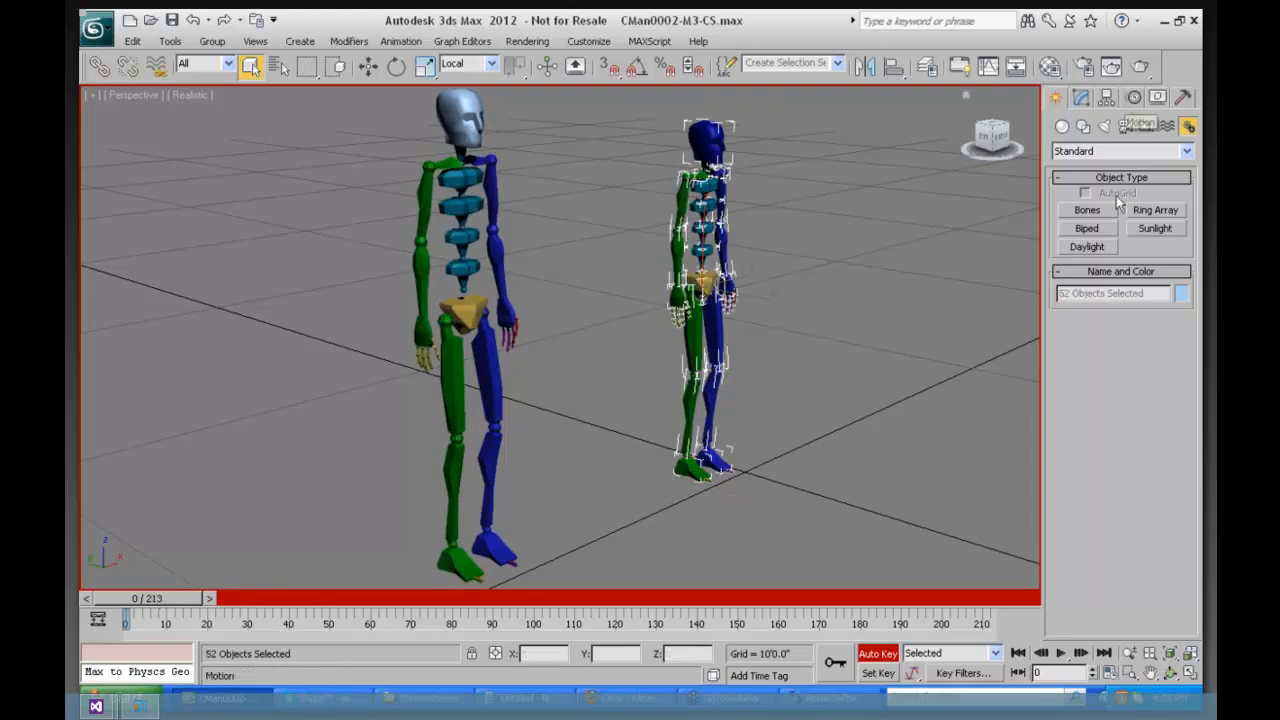
pyautogui.click(1133, 99)
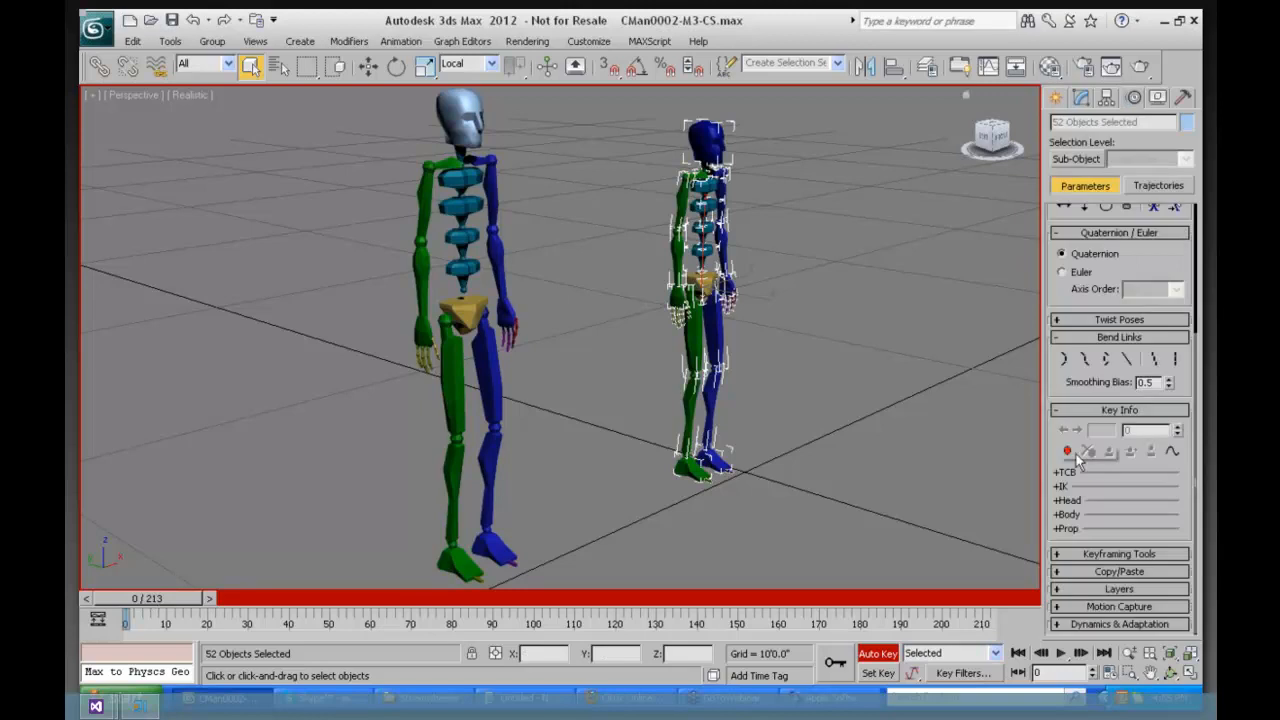
pyautogui.click(1066, 452)
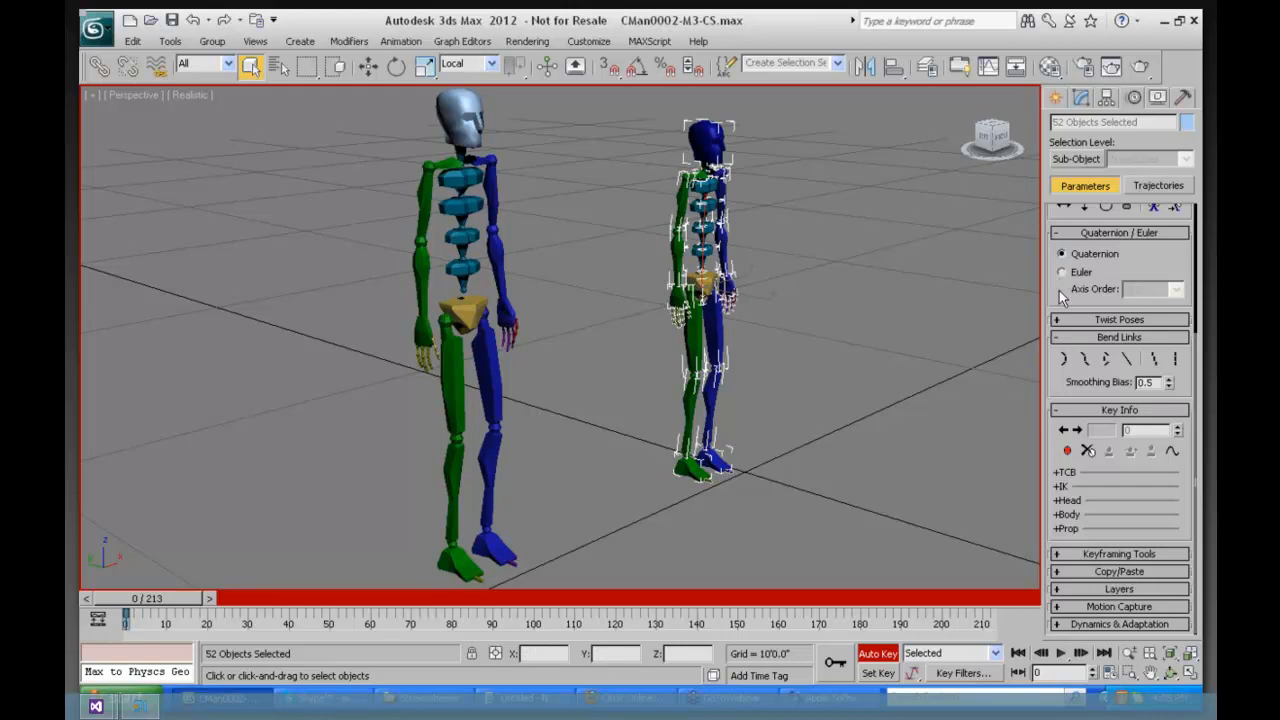
# Step: Set frame 0 keys for the new biped's body rotation, horizontal and vertical tracks, and turn off Auto Key
pyautogui.click(1063, 359)
pyautogui.moveTo(1052, 375); pyautogui.dragTo(1066, 455)
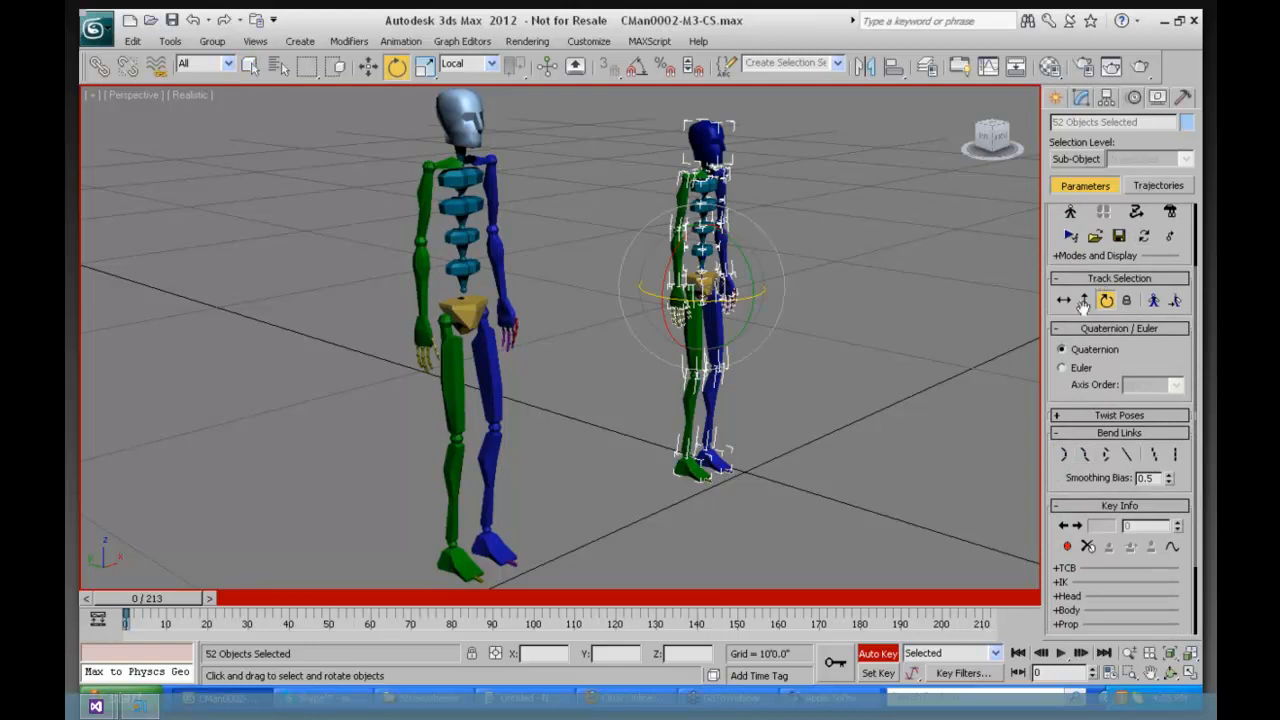
pyautogui.click(1065, 301)
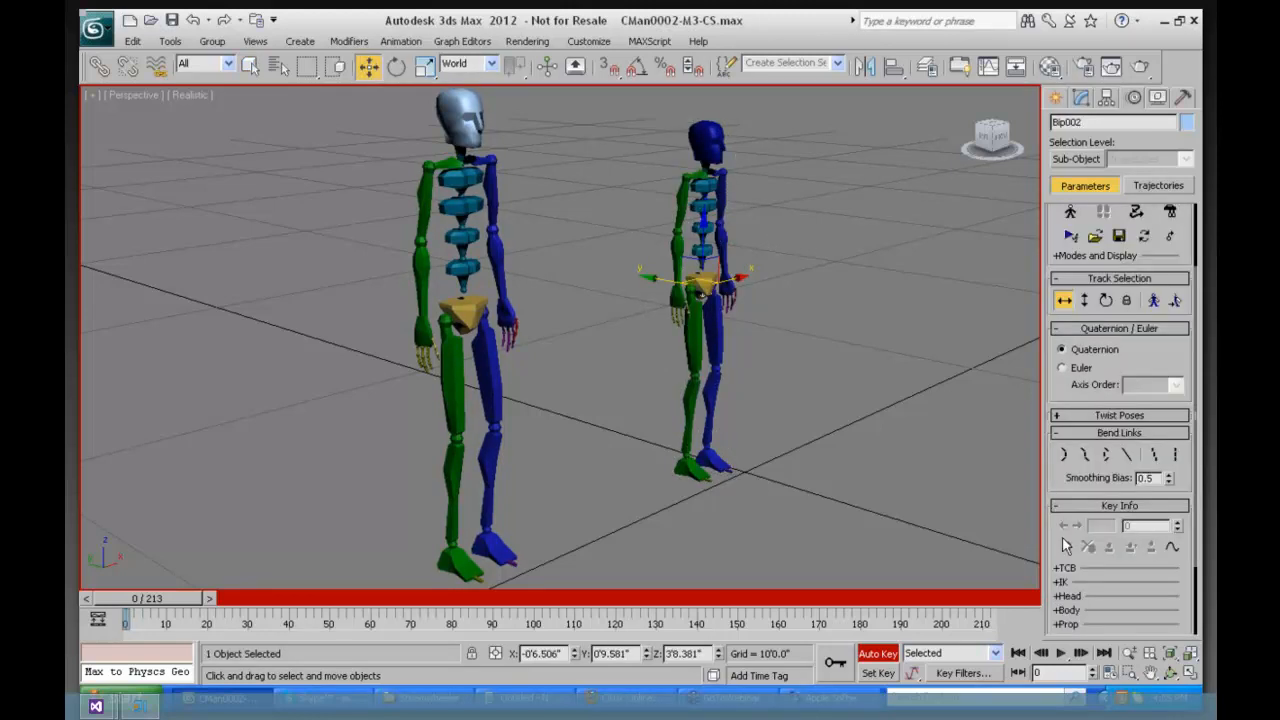
pyautogui.click(1084, 300)
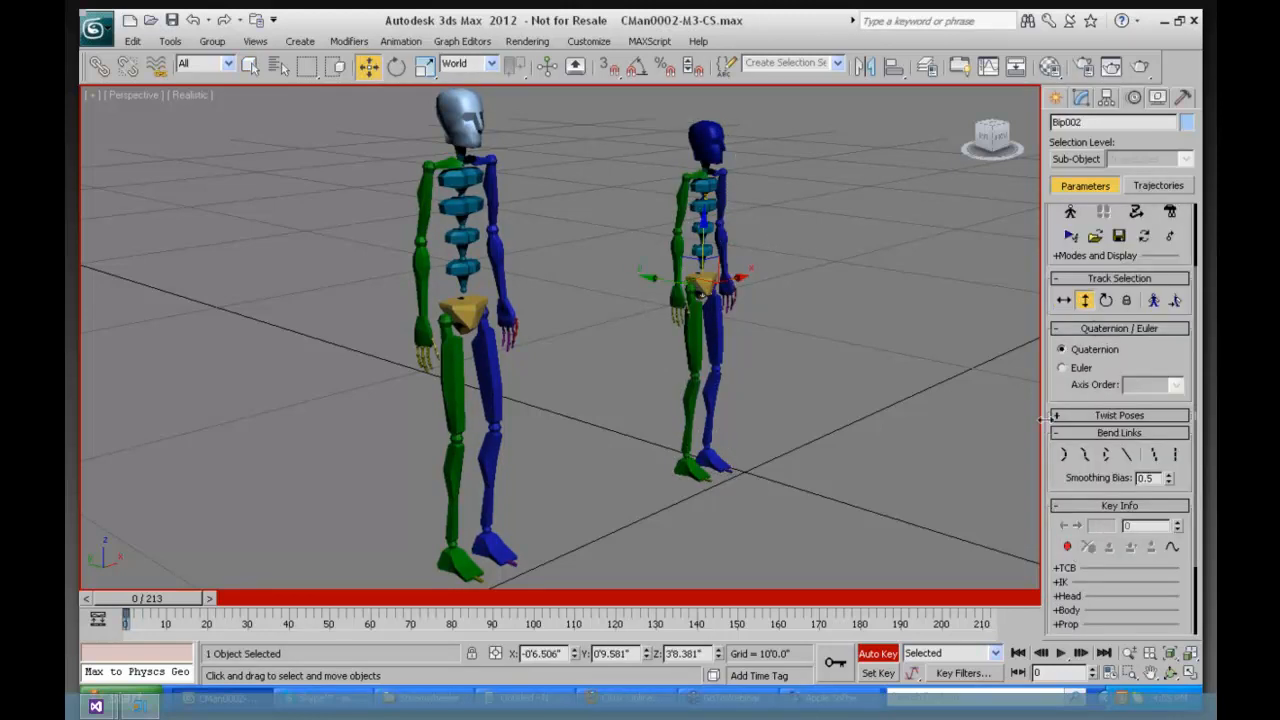
pyautogui.click(1067, 546)
pyautogui.click(876, 654)
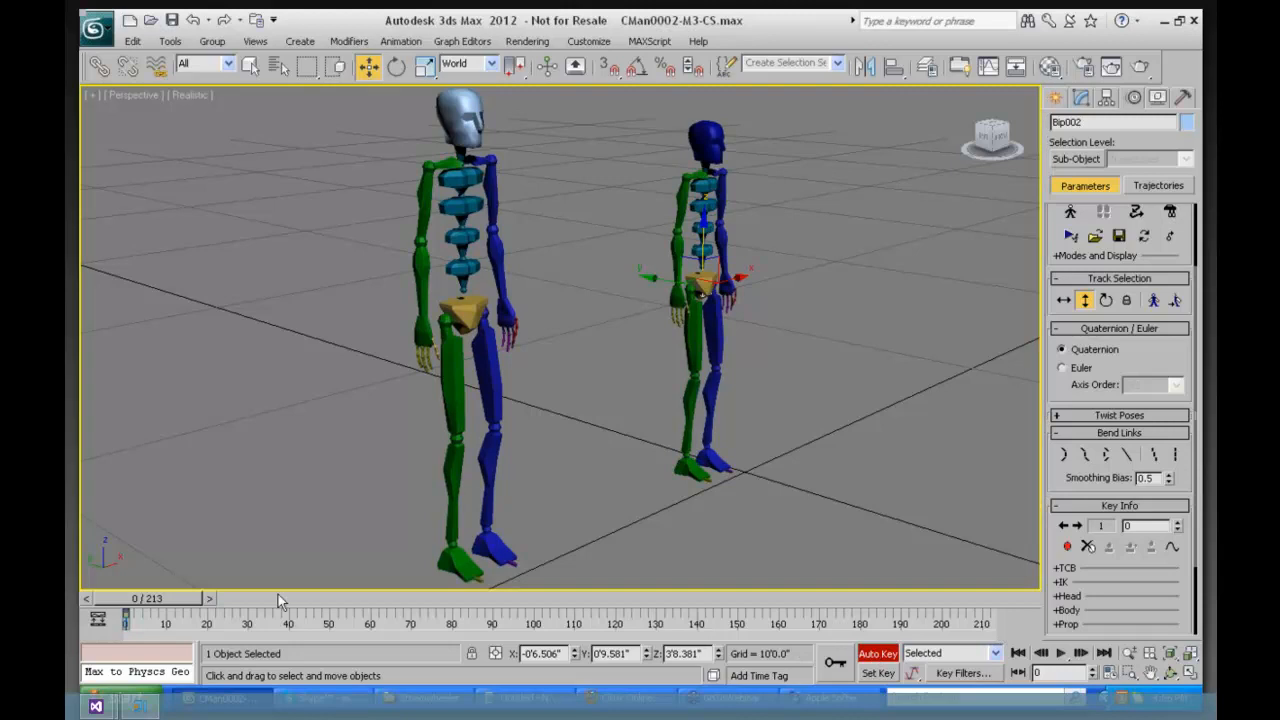
# Step: Select the second biped's right upper arm at frame 20 and try raising it with Auto Key off
pyautogui.moveTo(230, 603); pyautogui.dragTo(260, 598)
pyautogui.press('w')
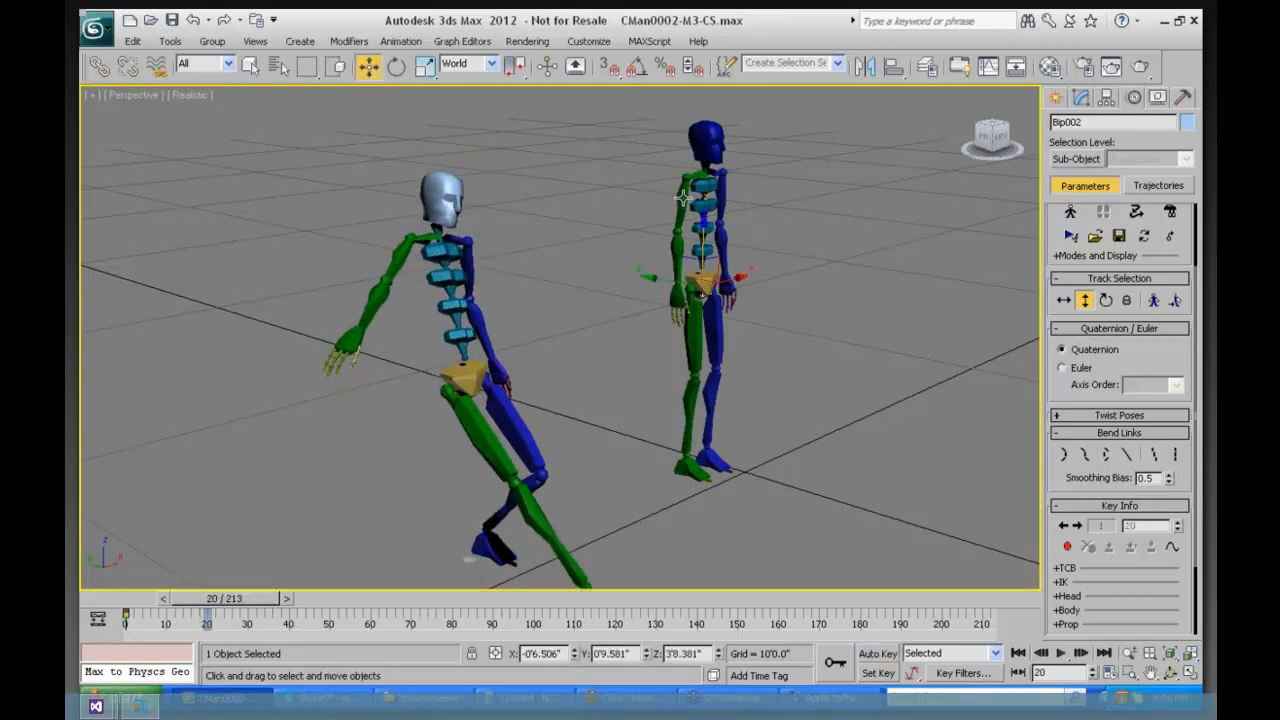
pyautogui.click(682, 195)
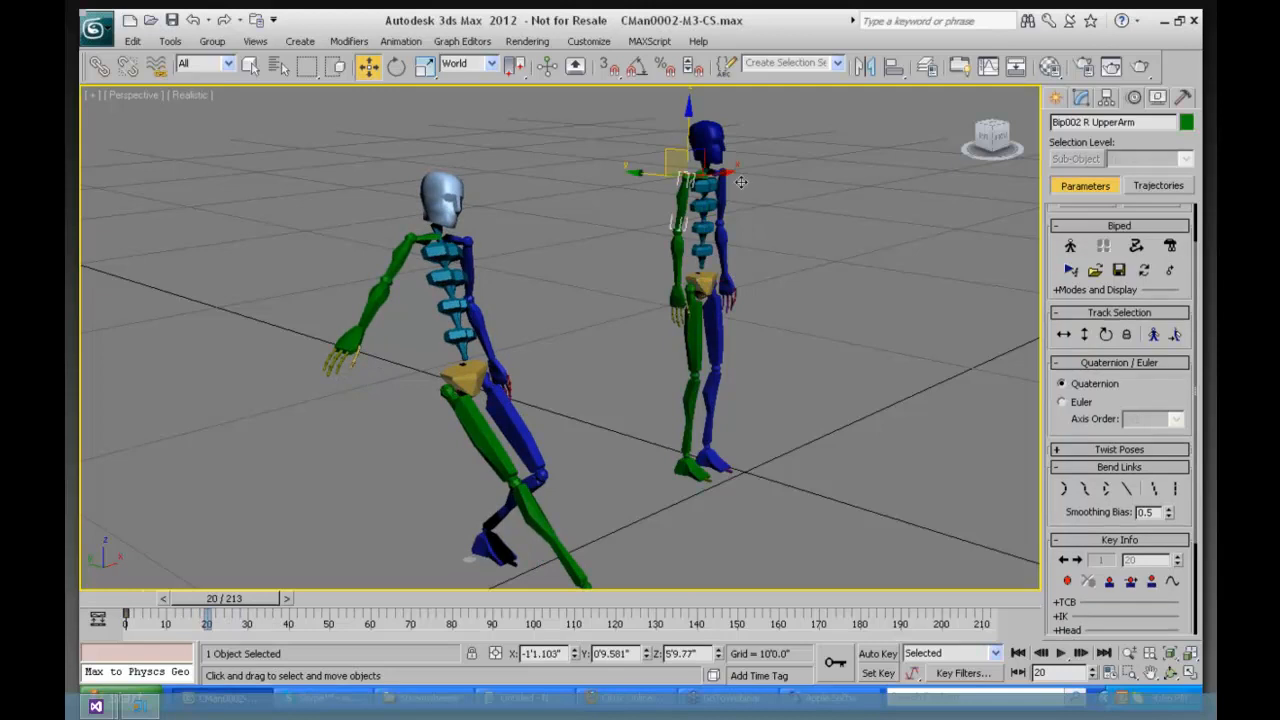
pyautogui.rightClick(778, 193)
pyautogui.click(802, 211)
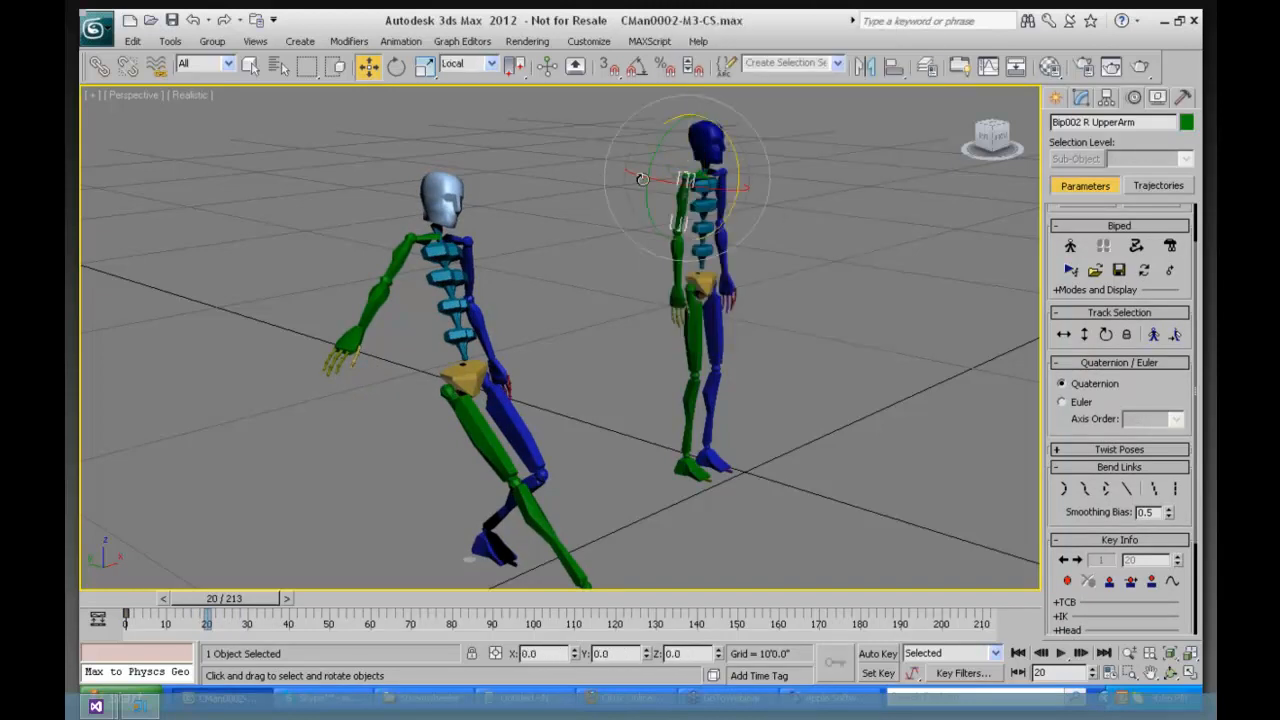
pyautogui.moveTo(652, 122); pyautogui.dragTo(636, 320)
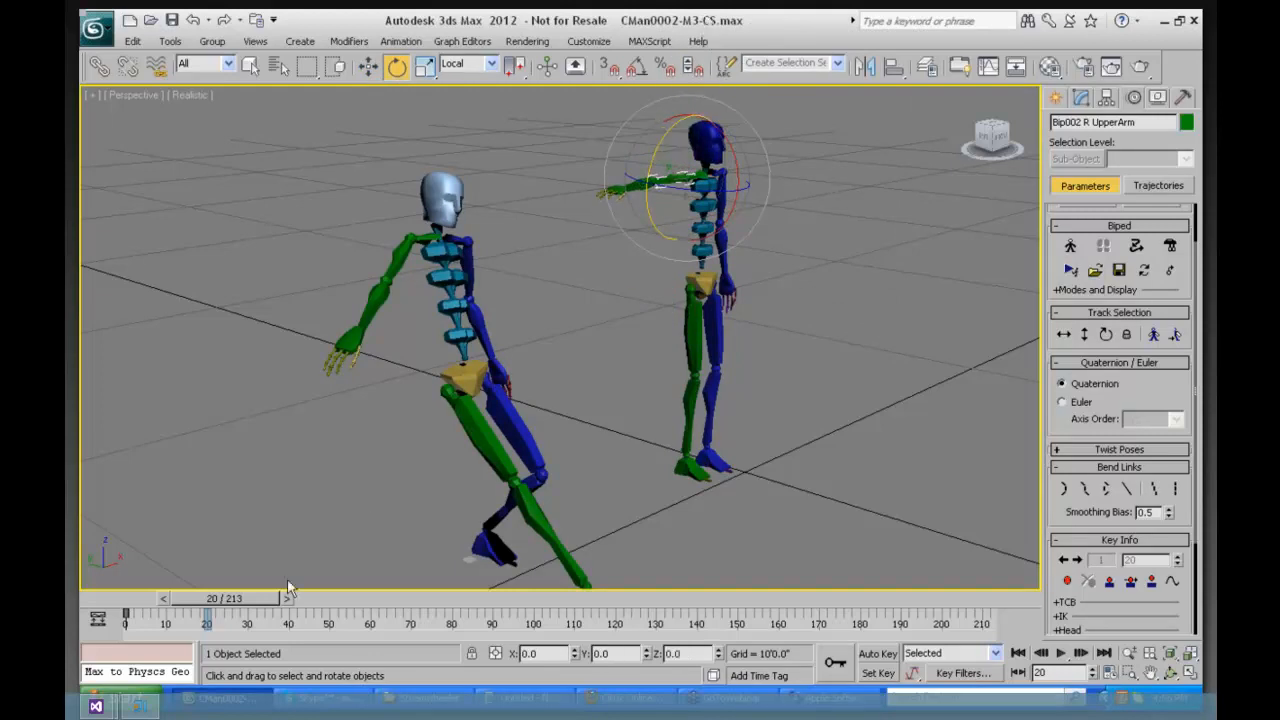
pyautogui.moveTo(232, 600)
pyautogui.mouseDown()
pyautogui.moveTo(215, 600)
pyautogui.moveTo(227, 600)
pyautogui.mouseUp()
# Step: Turn on Auto Key, then raise the second biped's right arm at frame 19 and lower it to its side at frame 39
pyautogui.click(876, 654)
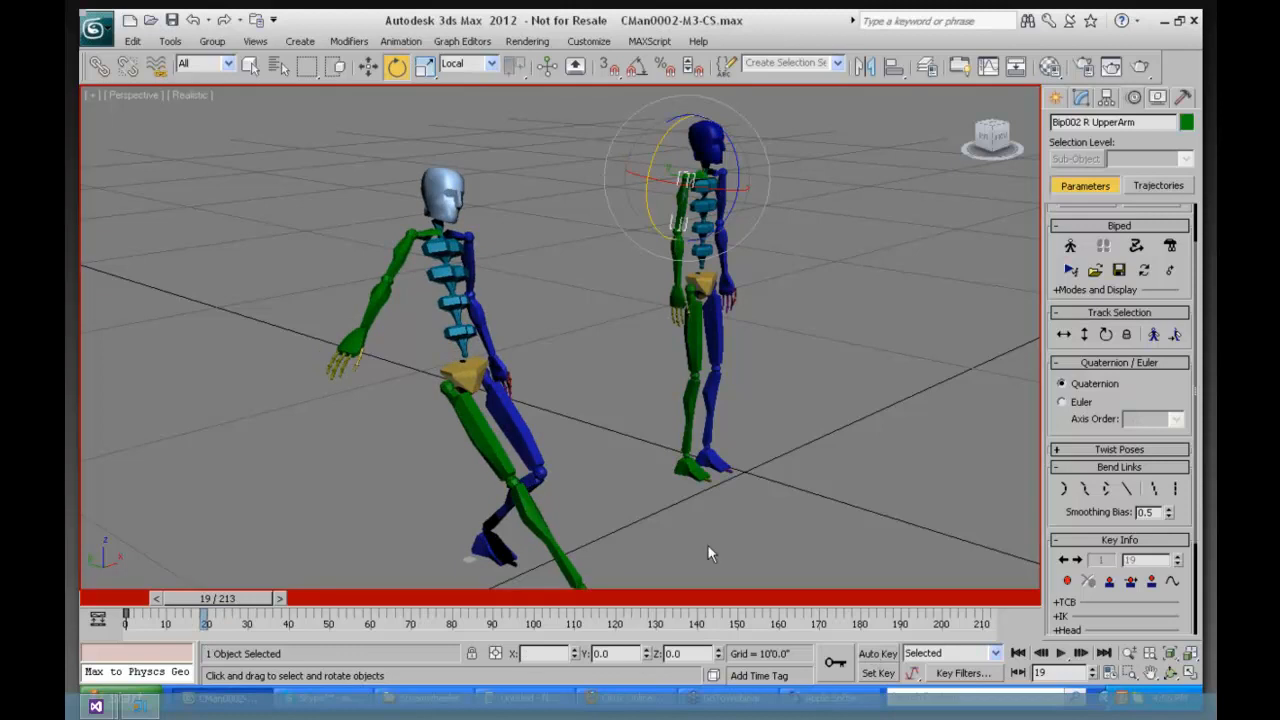
pyautogui.moveTo(657, 139); pyautogui.dragTo(640, 300)
pyautogui.moveTo(238, 598); pyautogui.dragTo(322, 606)
pyautogui.press('e')
pyautogui.moveTo(652, 186); pyautogui.dragTo(644, 321)
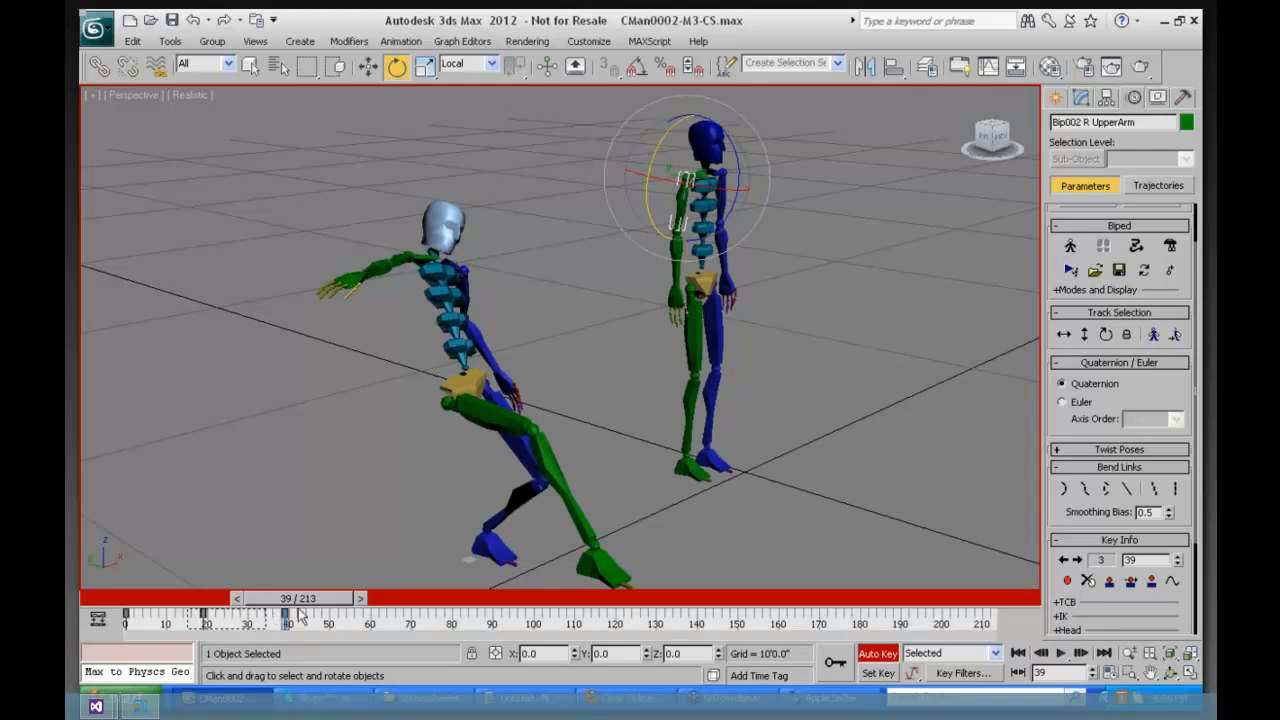
pyautogui.moveTo(190, 630); pyautogui.dragTo(300, 628)
pyautogui.hotkey('ctrl', 'c')
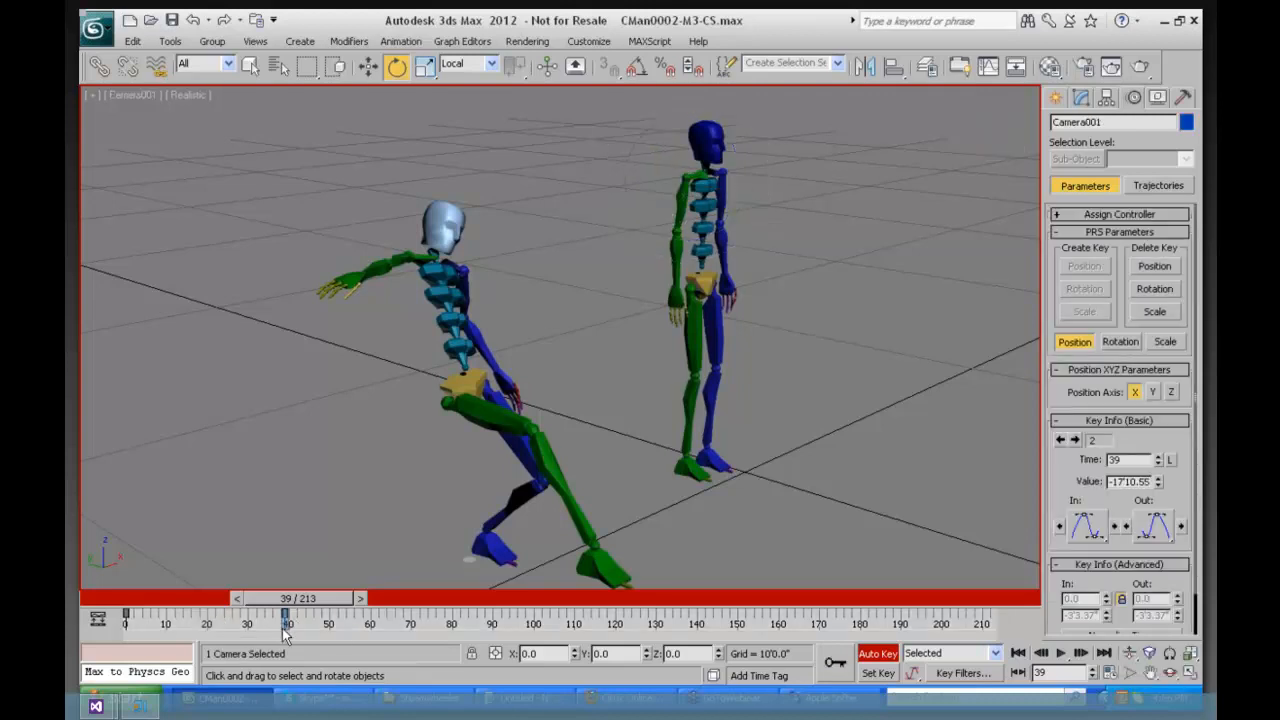
pyautogui.hotkey('ctrl', 'z')
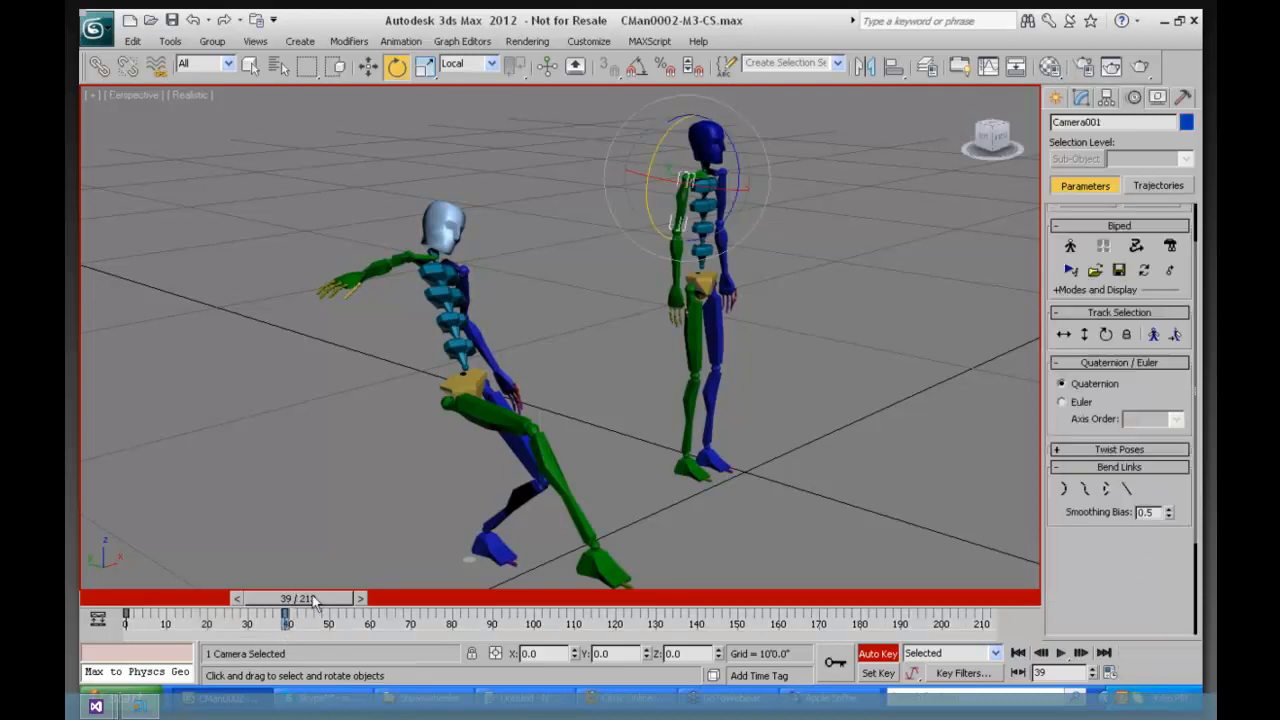
# Step: Rotate the right upper arm up at frame 59 and back down to the side at frame 80
pyautogui.moveTo(312, 600)
pyautogui.mouseDown()
pyautogui.moveTo(253, 598)
pyautogui.moveTo(312, 598)
pyautogui.mouseUp()
pyautogui.moveTo(337, 593); pyautogui.dragTo(395, 593)
pyautogui.press('e')
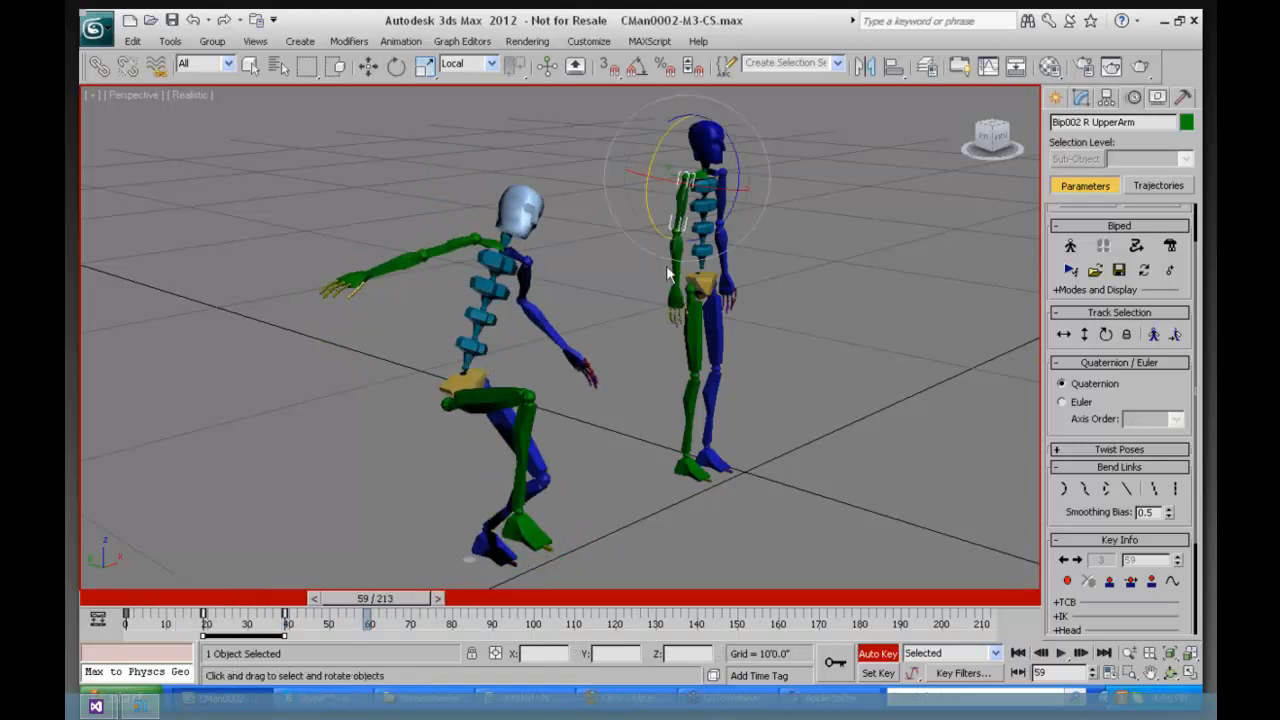
pyautogui.moveTo(674, 94); pyautogui.dragTo(715, 36)
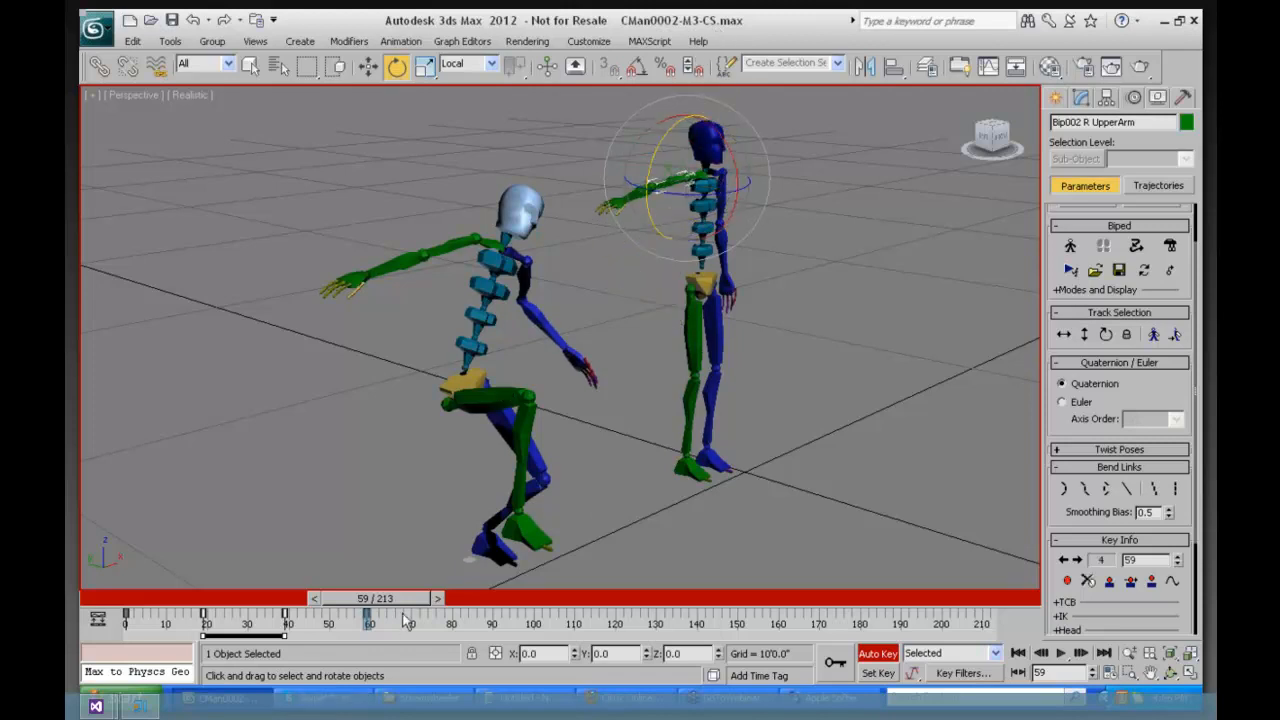
pyautogui.moveTo(410, 598); pyautogui.dragTo(488, 600)
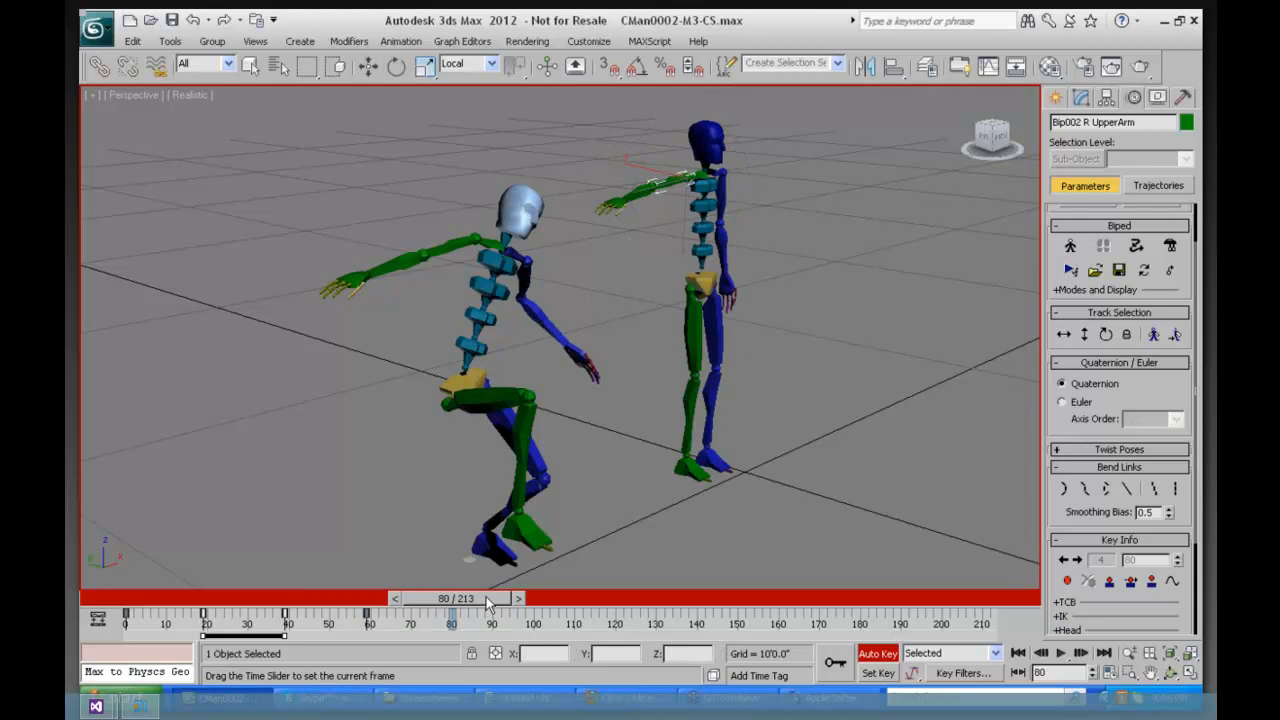
pyautogui.press('e')
pyautogui.moveTo(664, 142); pyautogui.dragTo(655, 320)
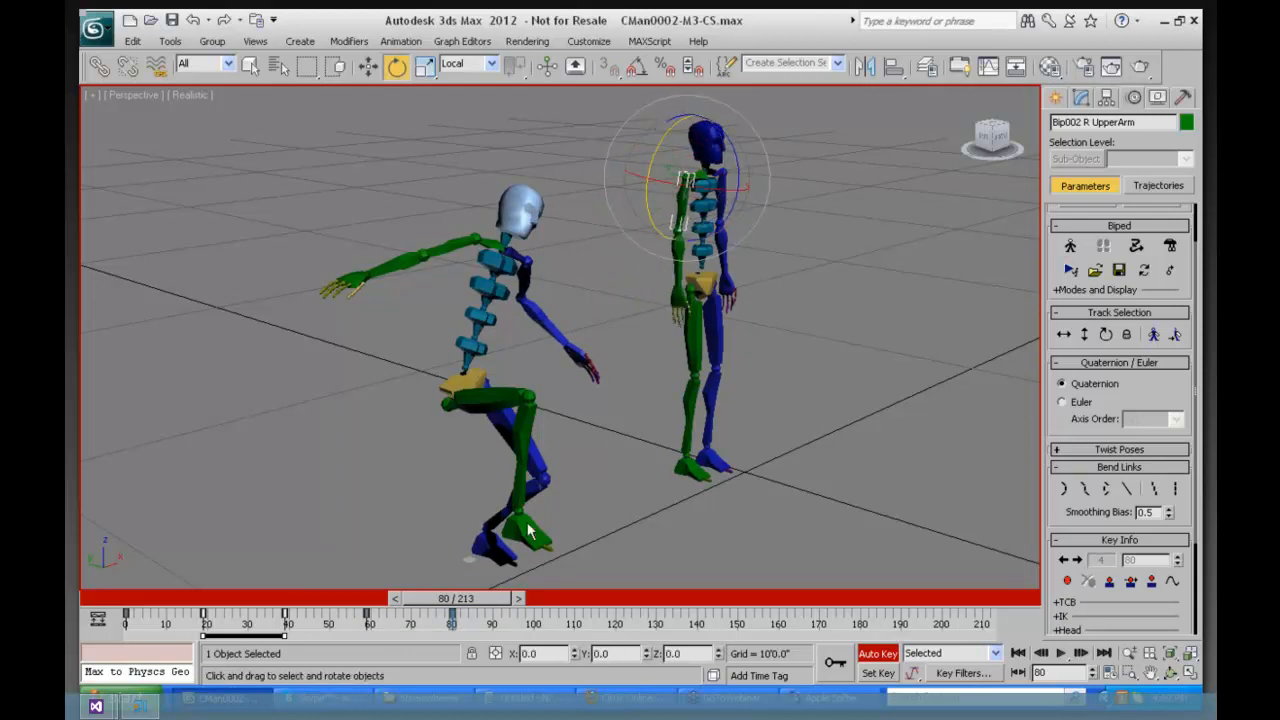
# Step: Raise the right arm at frame 101, then scrub back to frame 0 to review the motion and turn off Auto Key
pyautogui.moveTo(466, 599); pyautogui.dragTo(538, 599)
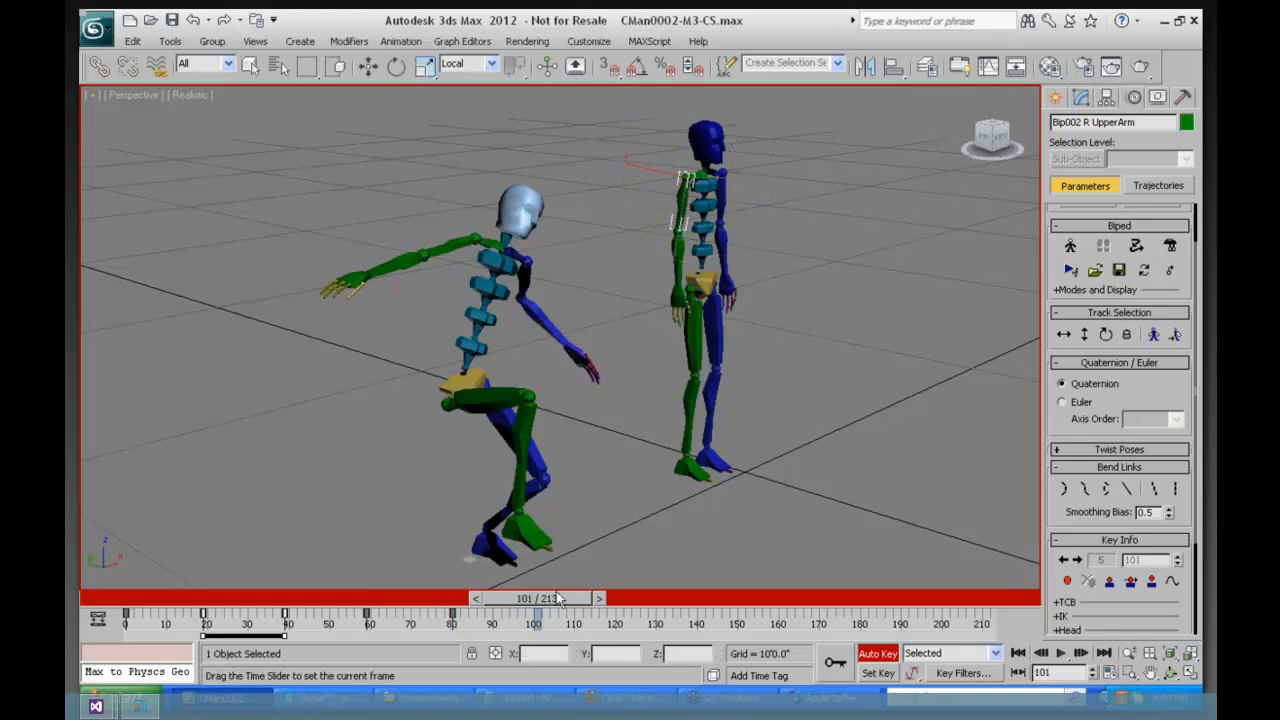
pyautogui.press('e')
pyautogui.moveTo(658, 121); pyautogui.dragTo(470, 689)
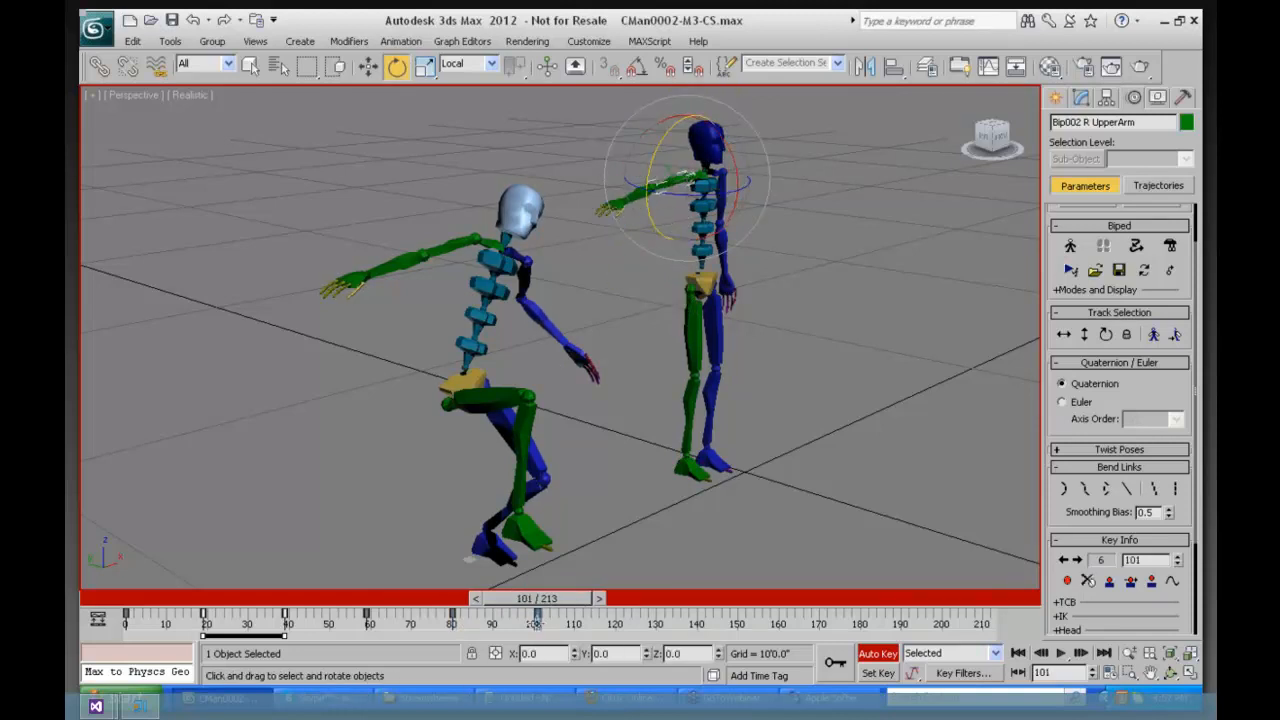
pyautogui.moveTo(548, 597); pyautogui.dragTo(381, 600)
pyautogui.moveTo(255, 612); pyautogui.dragTo(82, 596)
pyautogui.press('e')
pyautogui.click(878, 655)
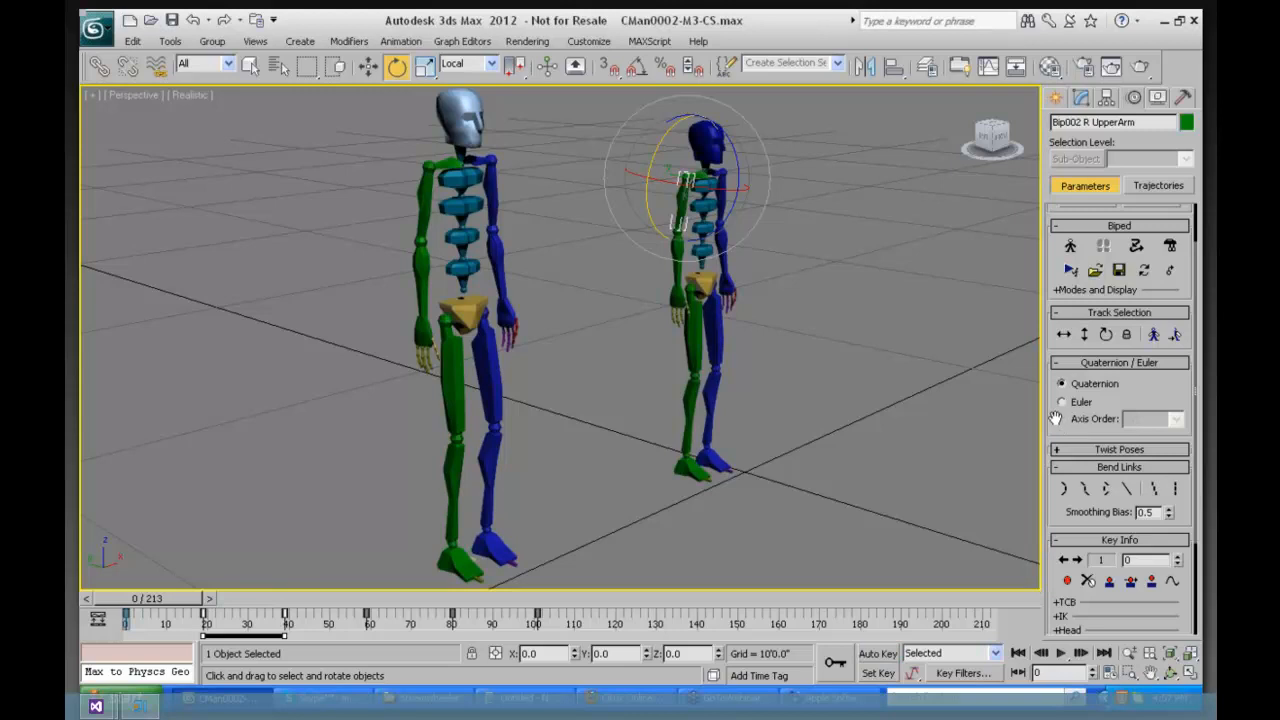
# Step: Save the second biped's animation as a BIP file named rightarmupdown
pyautogui.moveTo(1055, 418); pyautogui.dragTo(1055, 426)
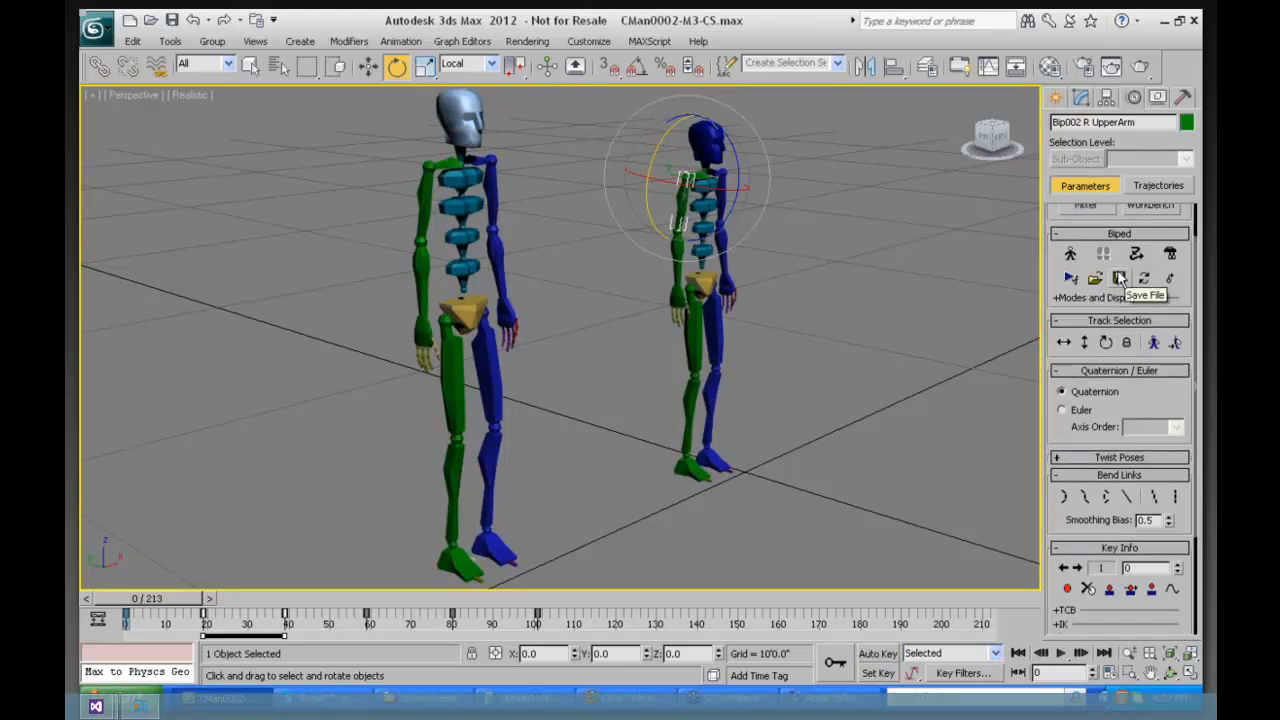
pyautogui.click(1119, 279)
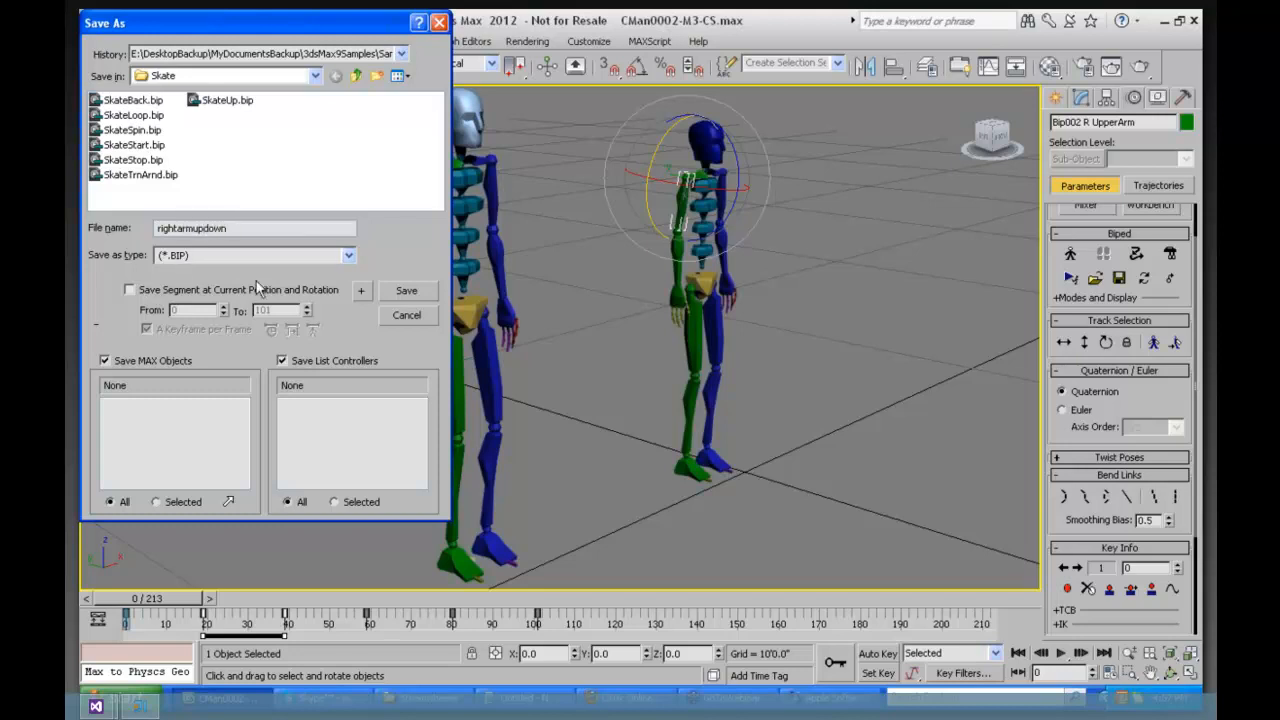
pyautogui.click(407, 292)
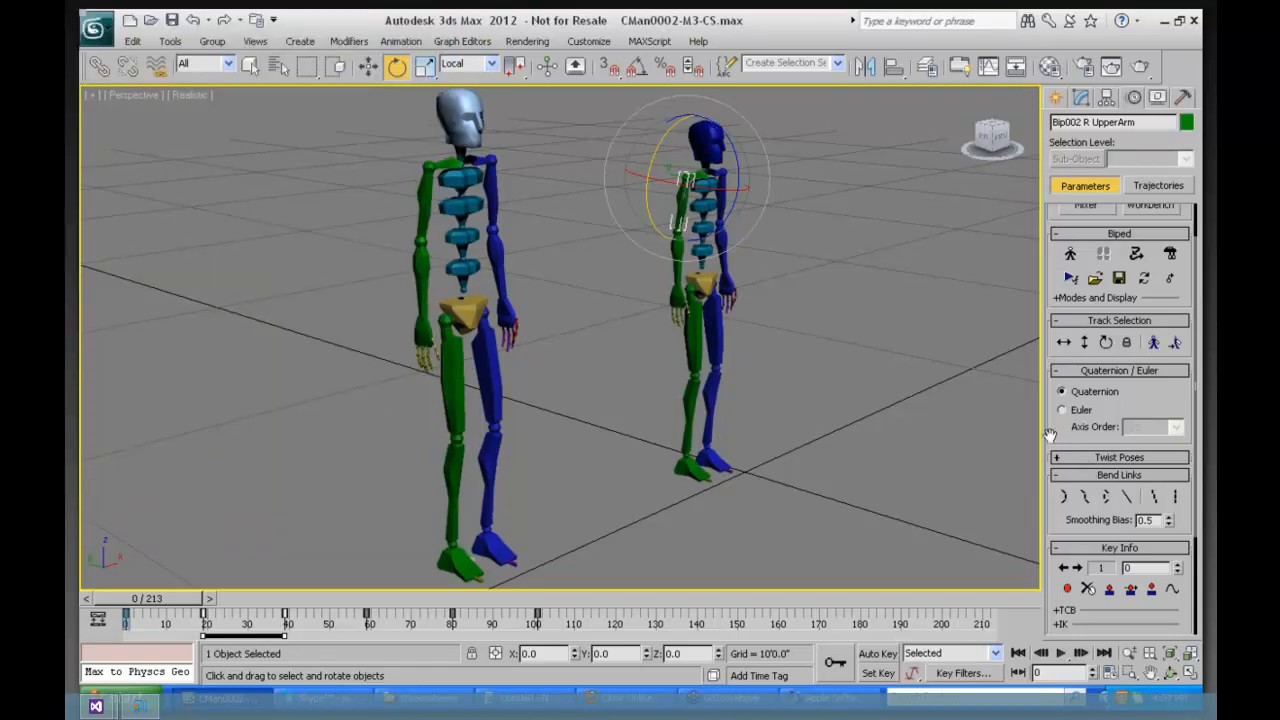
# Step: Create a new animation layer above the second biped's original motion
pyautogui.moveTo(1050, 430); pyautogui.dragTo(1063, 292)
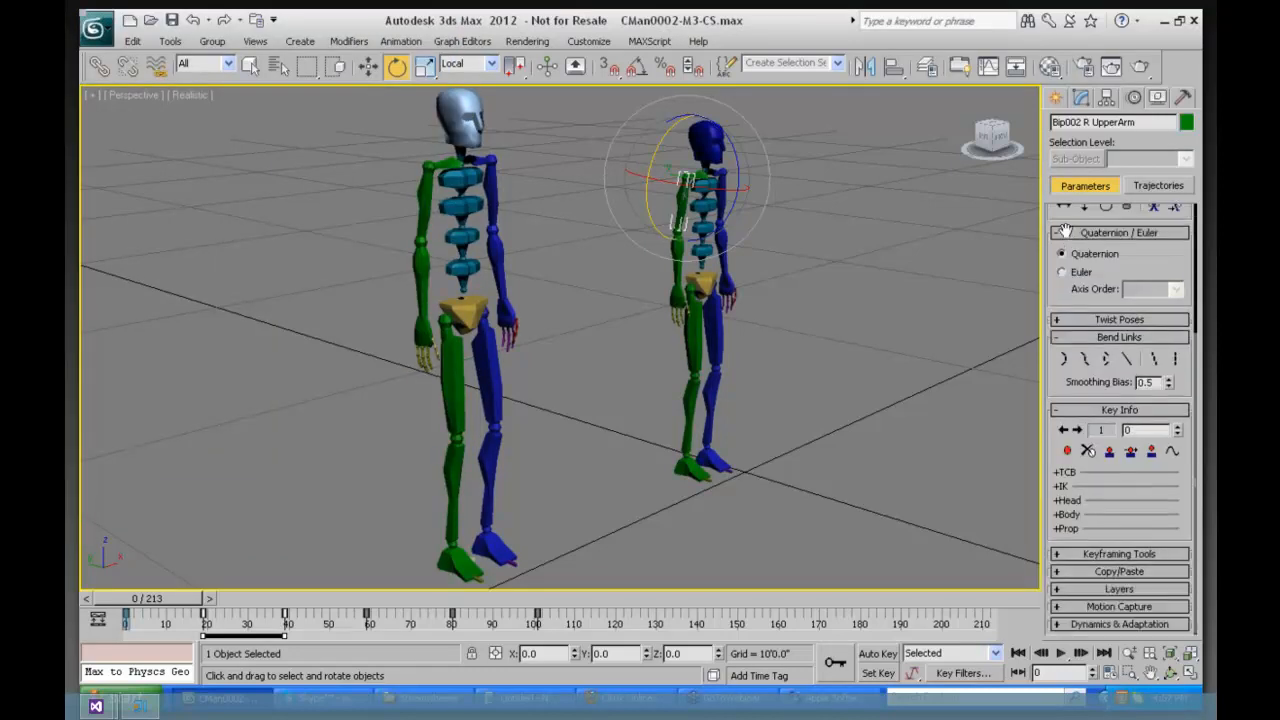
pyautogui.click(1092, 590)
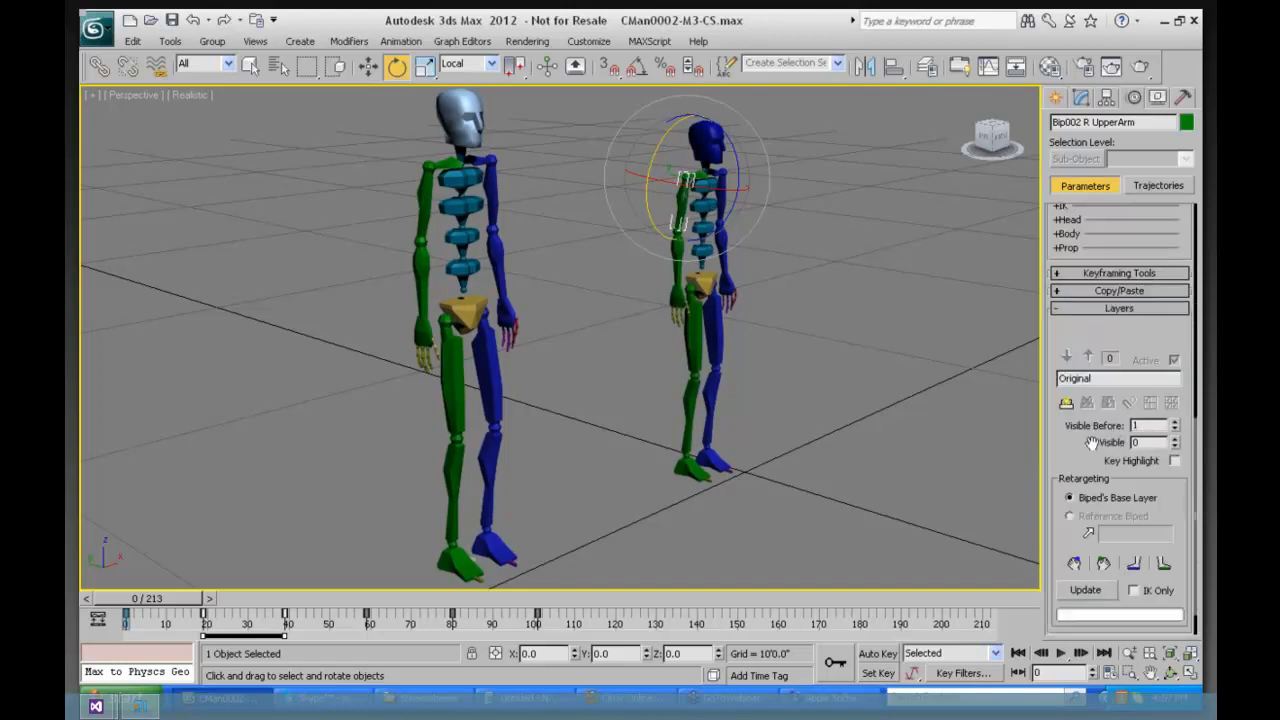
pyautogui.click(1066, 404)
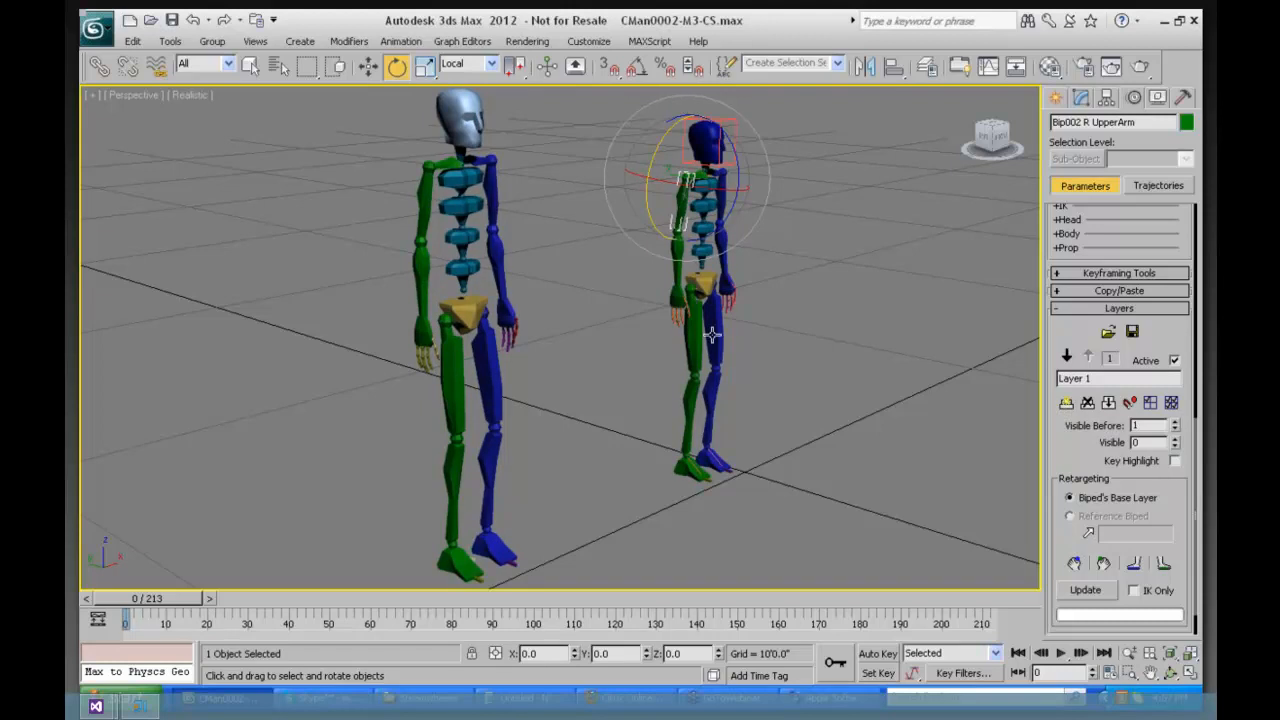
# Step: Select the second biped's head, turn on Auto Key, and rotate it to one side at frame 0 and the other at frame 23
pyautogui.click(706, 146)
pyautogui.click(741, 180)
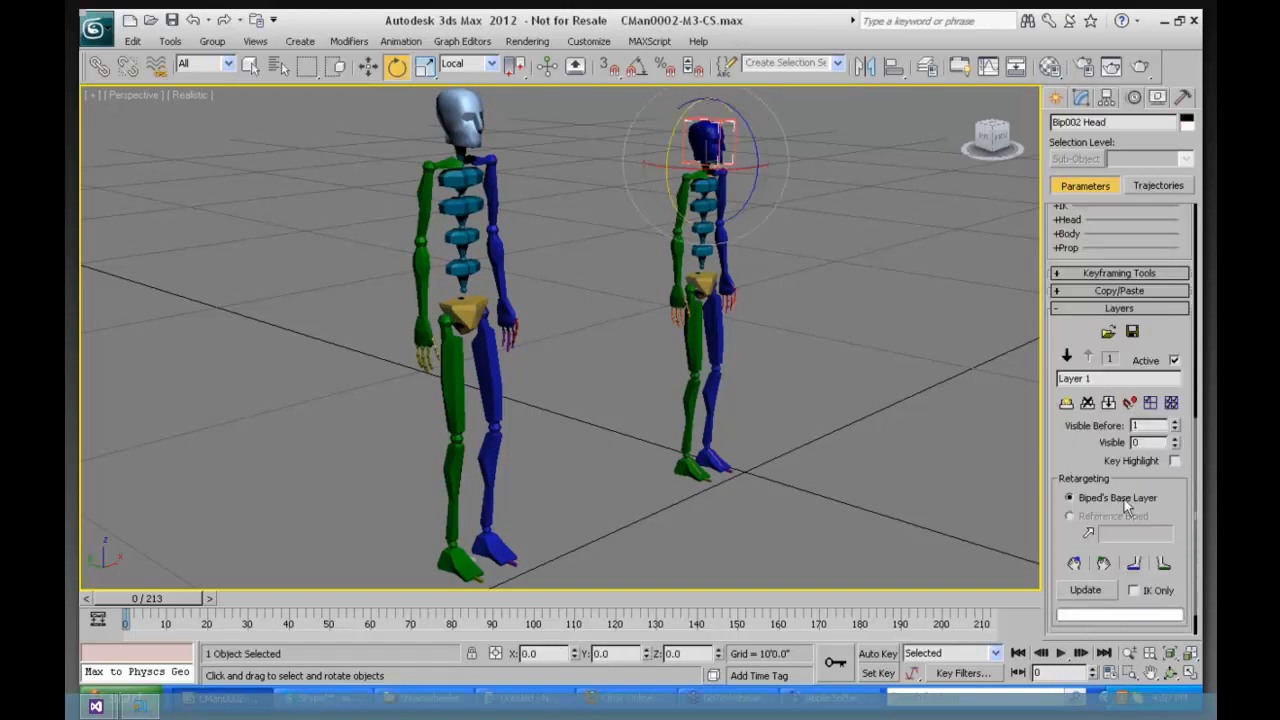
pyautogui.click(878, 653)
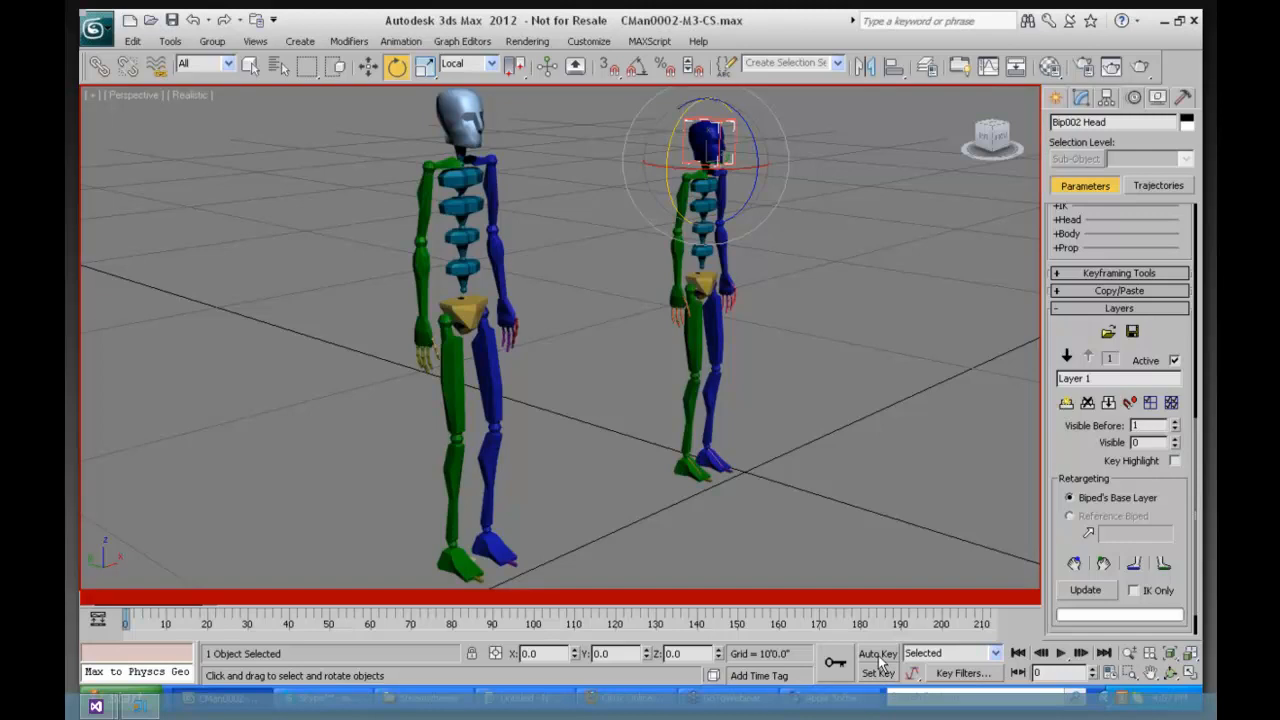
pyautogui.moveTo(720, 175); pyautogui.dragTo(622, 168)
pyautogui.moveTo(148, 599); pyautogui.dragTo(259, 599)
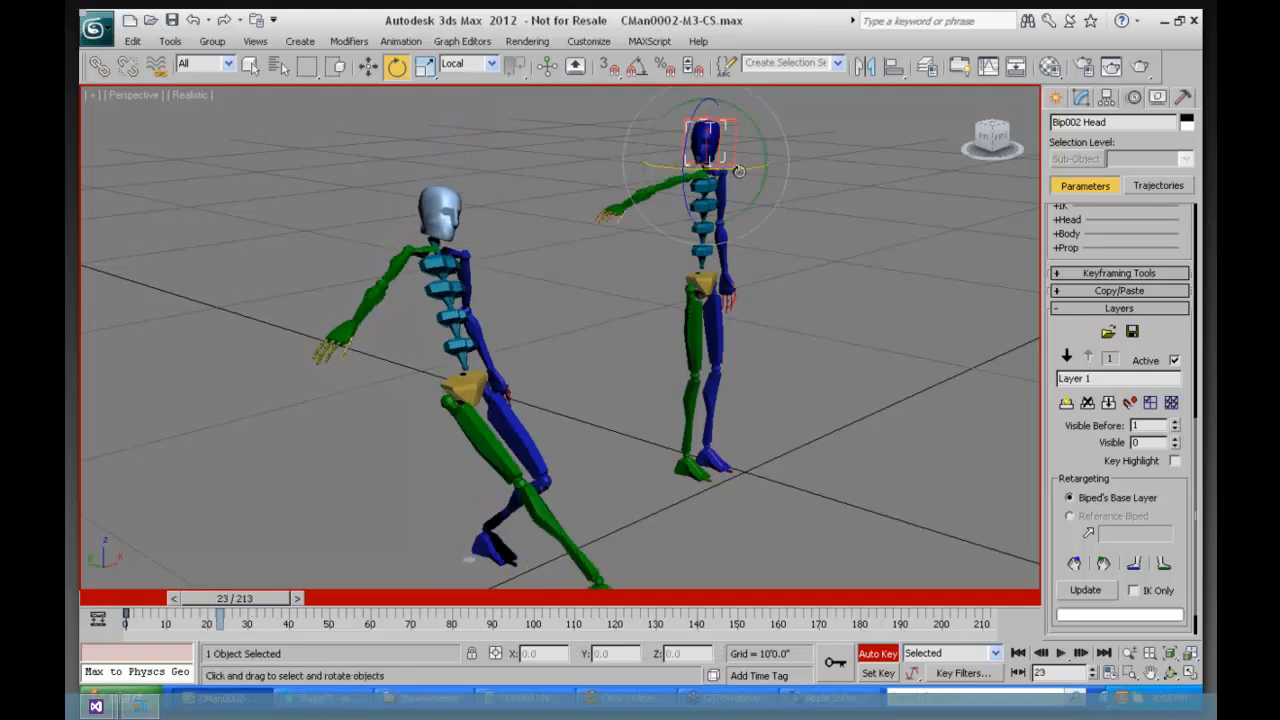
pyautogui.moveTo(740, 170); pyautogui.dragTo(975, 167)
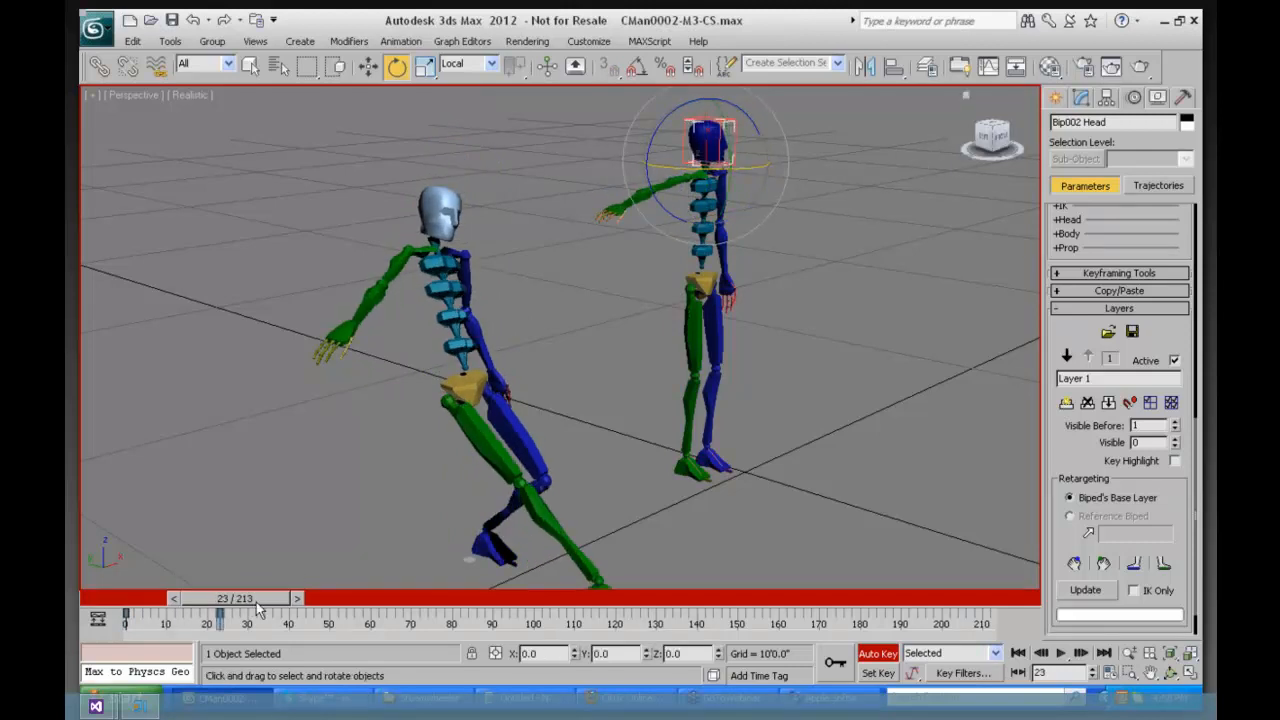
# Step: Continue the head's side-to-side look with opposite turns at frames 45 and 73
pyautogui.moveTo(256, 602); pyautogui.dragTo(342, 602)
pyautogui.press('e')
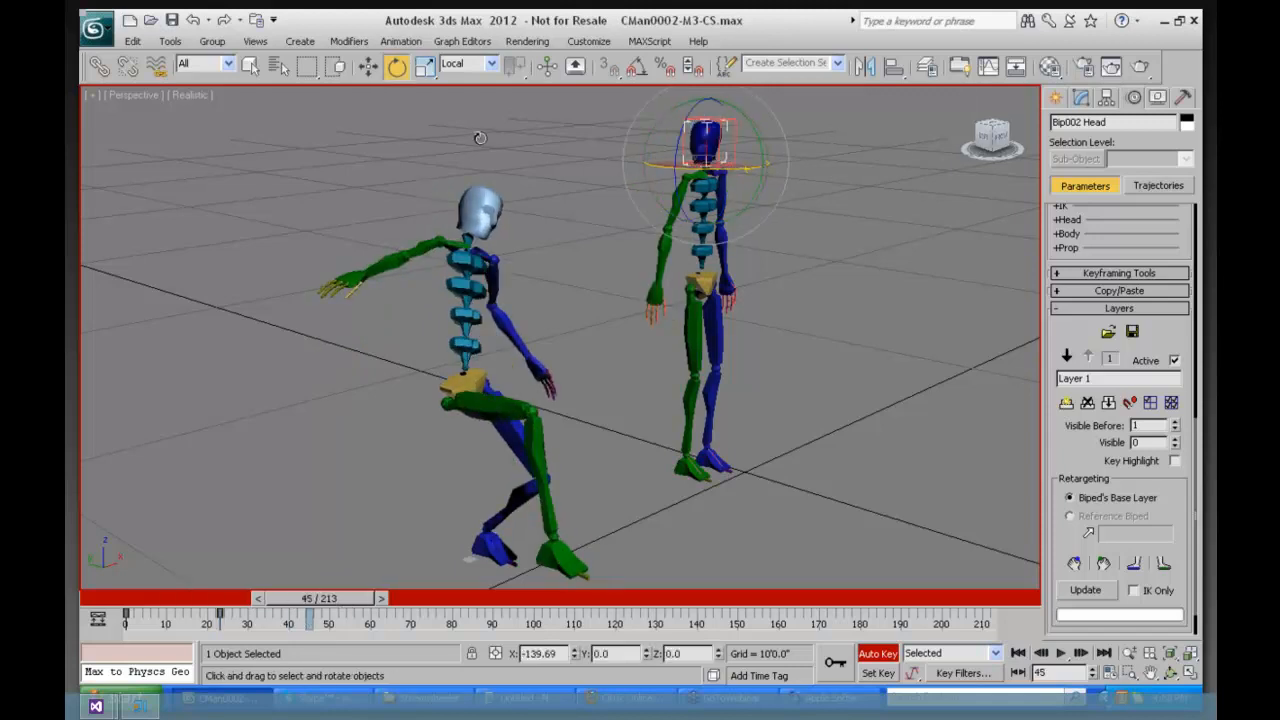
pyautogui.moveTo(350, 600); pyautogui.dragTo(461, 606)
pyautogui.moveTo(809, 160); pyautogui.dragTo(891, 395)
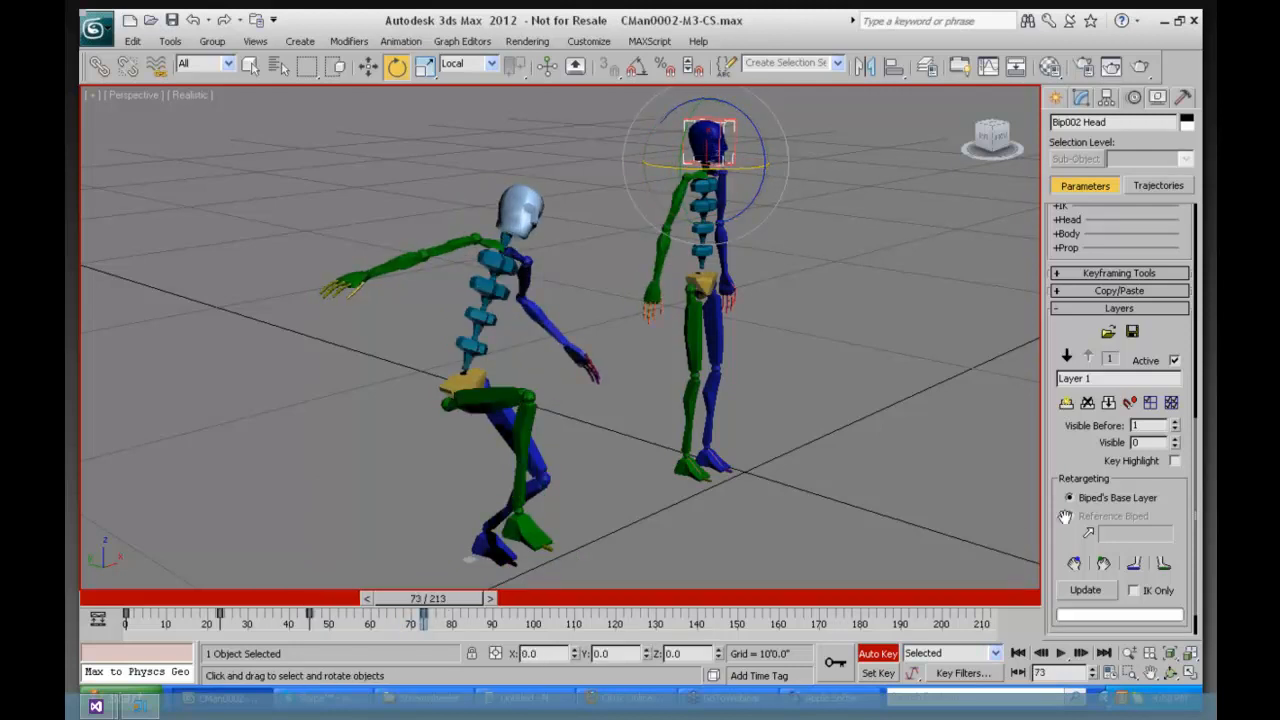
# Step: Rename the current layer Head look and create another layer above it
pyautogui.click(1096, 378)
pyautogui.write('Head look')
pyautogui.press('Return')
pyautogui.click(1066, 402)
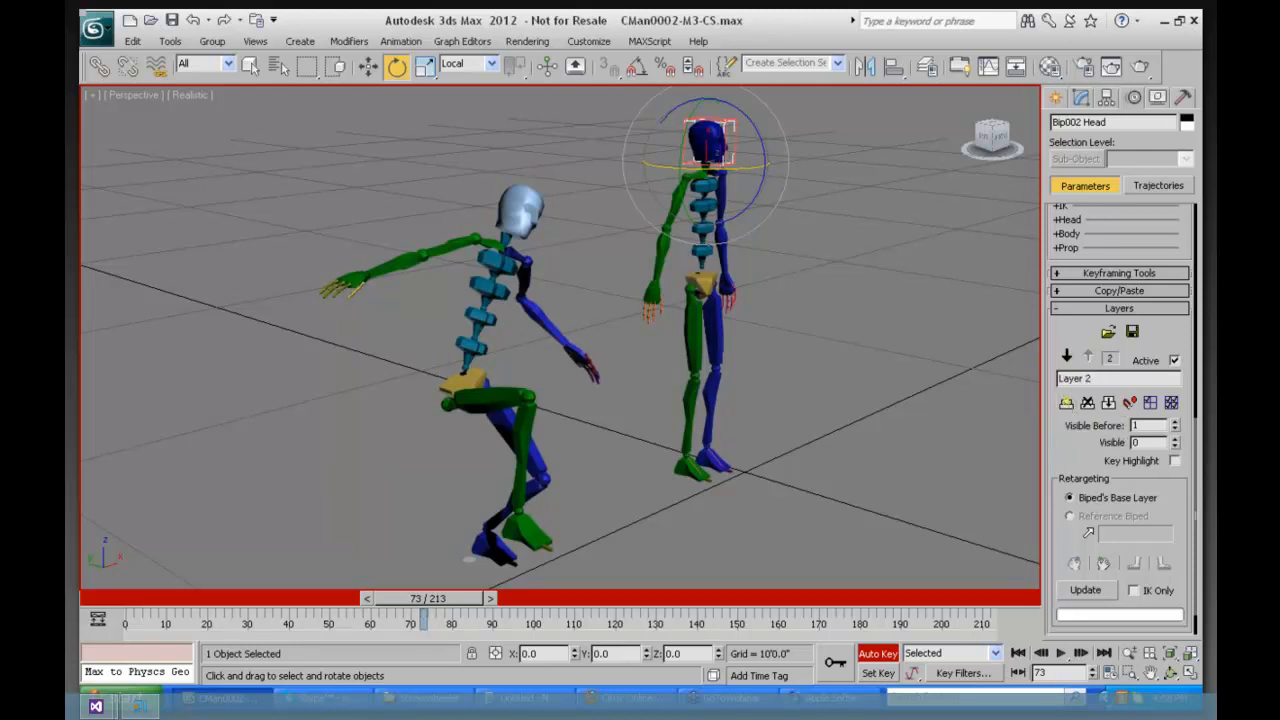
# Step: Select the second biped's lowest spine link and key a backward lean at frame 0 and a forward lean at frame 22
pyautogui.click(699, 250)
pyautogui.moveTo(427, 598); pyautogui.dragTo(138, 564)
pyautogui.moveTo(747, 244); pyautogui.dragTo(746, 172)
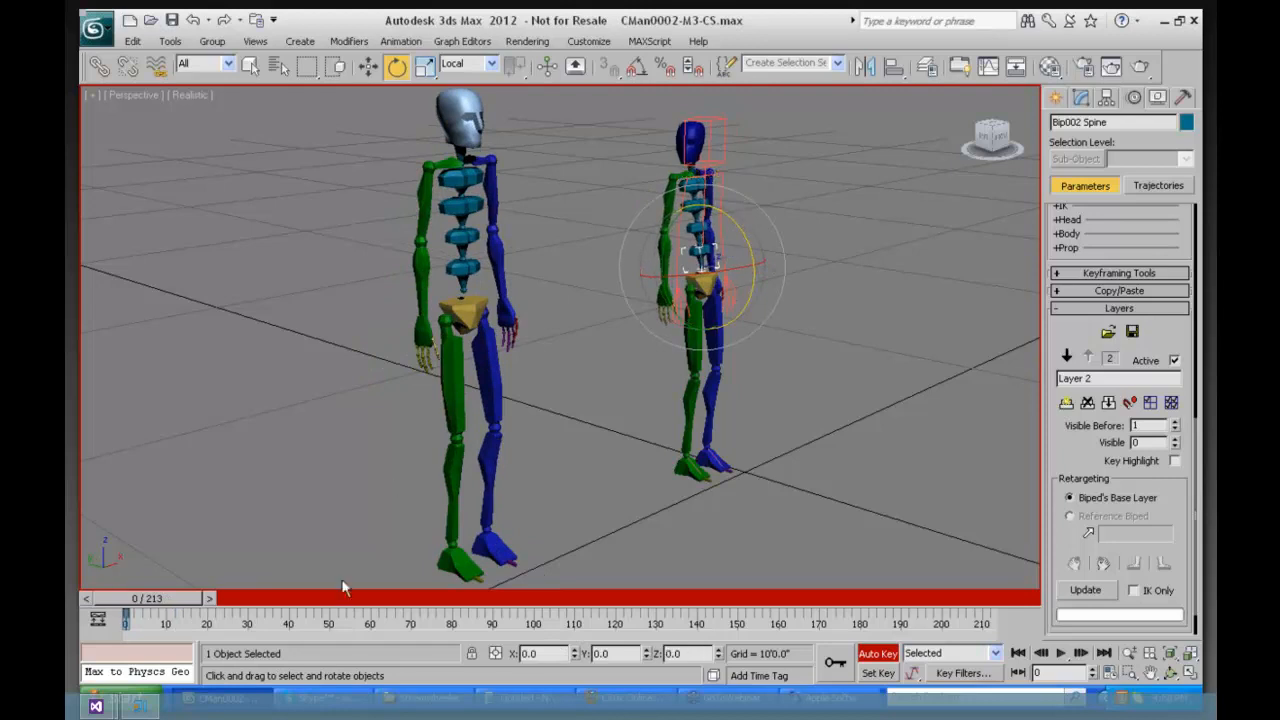
pyautogui.moveTo(141, 598); pyautogui.dragTo(231, 598)
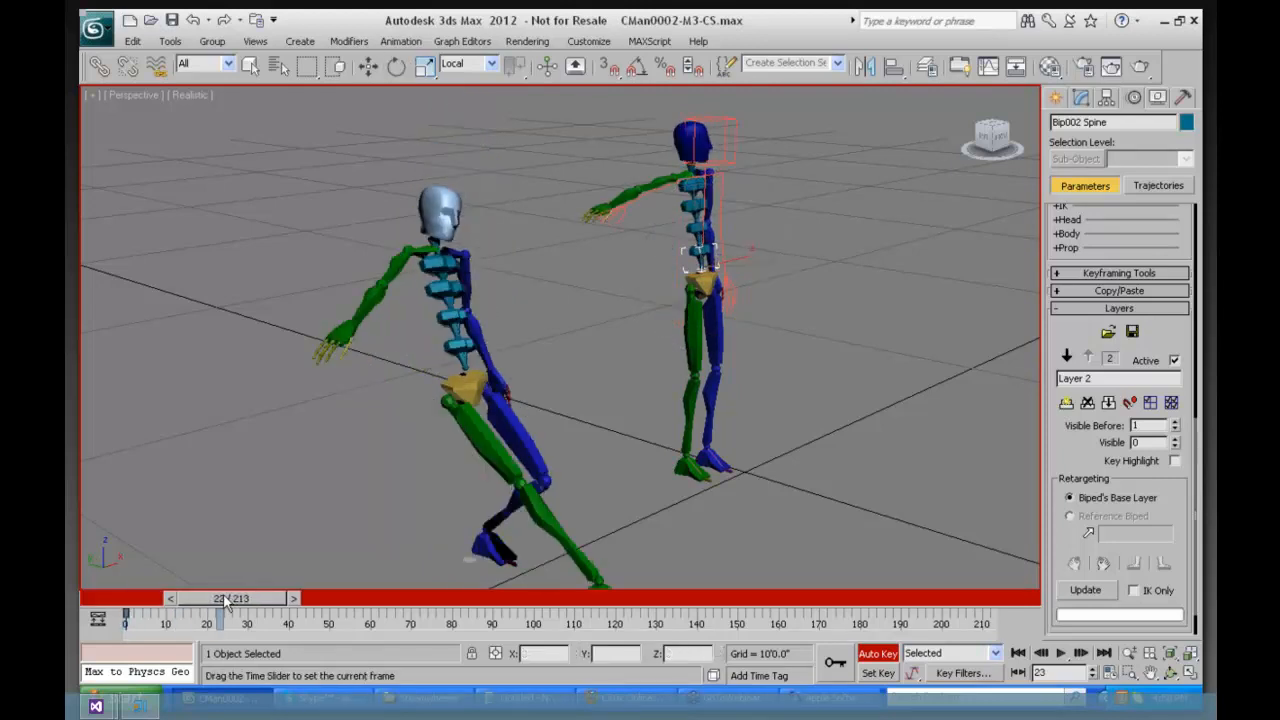
pyautogui.moveTo(745, 246); pyautogui.dragTo(740, 310)
# Step: Bend the spine far forward at the waist at frame 50, then scrub back to frame 41 to review the bend
pyautogui.moveTo(231, 598); pyautogui.dragTo(340, 598)
pyautogui.press('e')
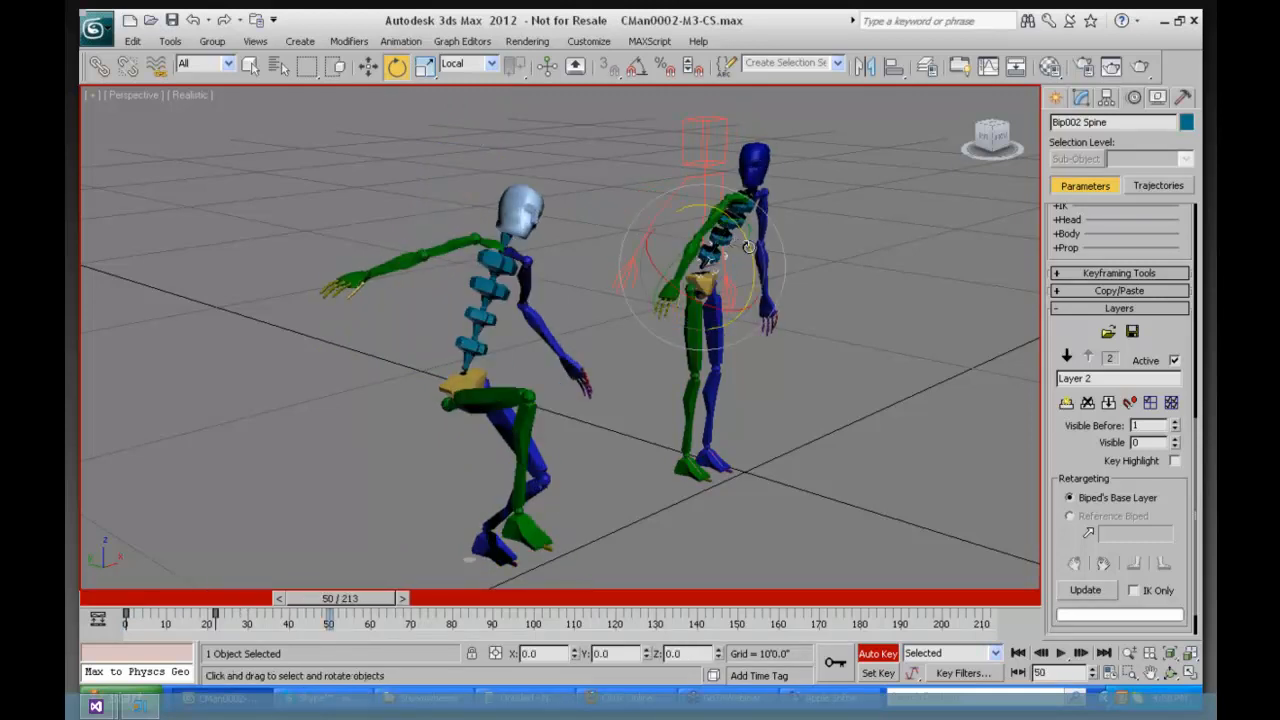
pyautogui.moveTo(750, 268); pyautogui.dragTo(729, 114)
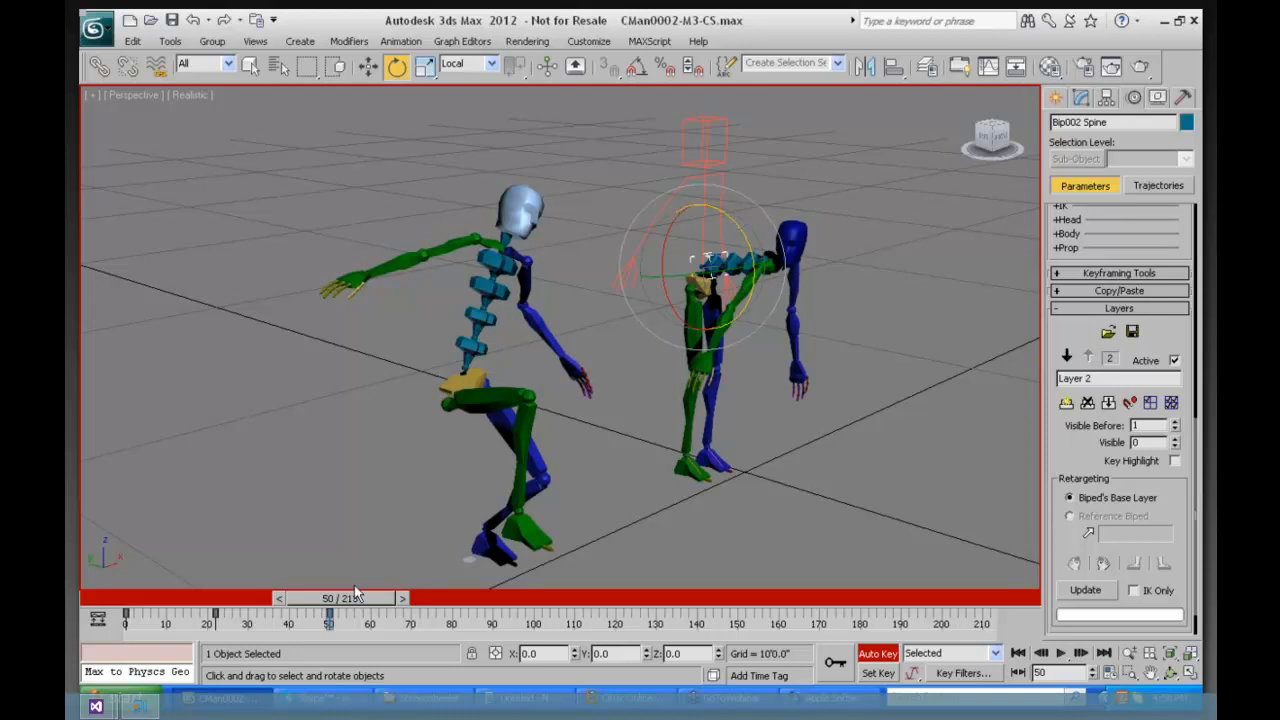
pyautogui.moveTo(354, 596); pyautogui.dragTo(312, 572)
pyautogui.press('e')
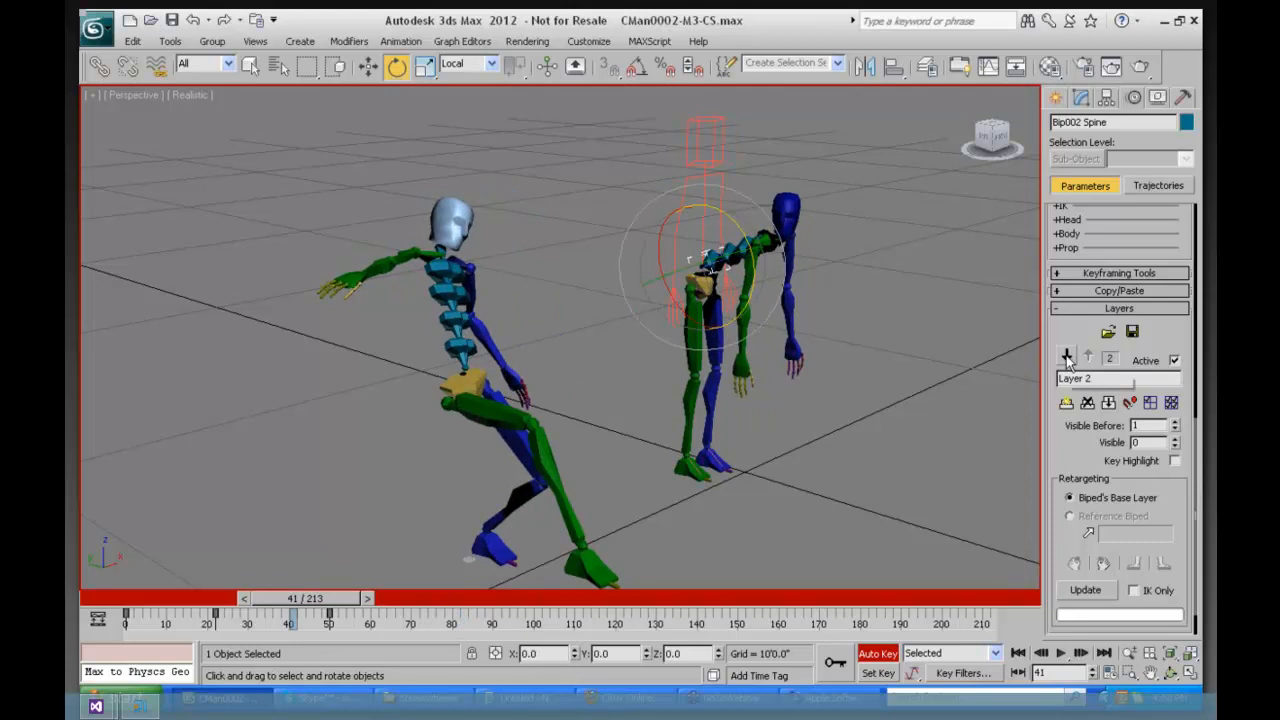
# Step: Deactivate Layer 2, scrub to frame 0 to check the motion without it, and switch down to the Head look layer
pyautogui.click(1175, 360)
pyautogui.moveTo(252, 600); pyautogui.dragTo(79, 590)
pyautogui.press('e')
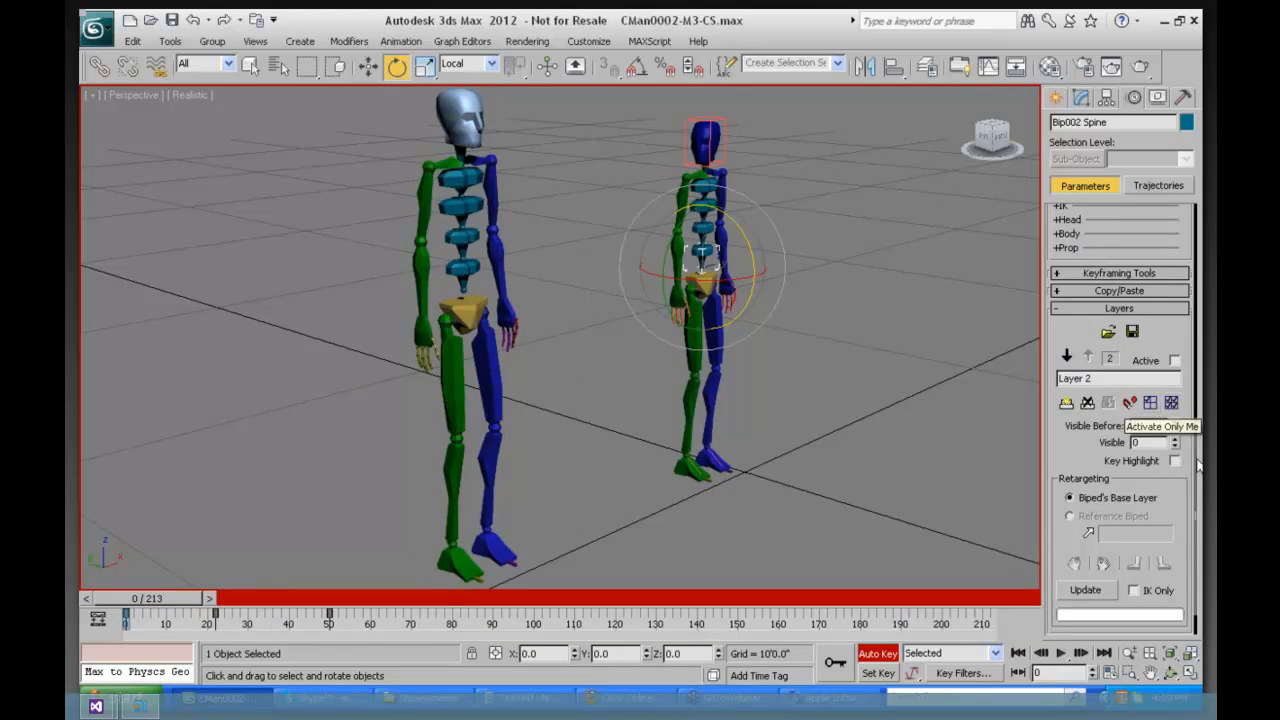
pyautogui.click(1066, 356)
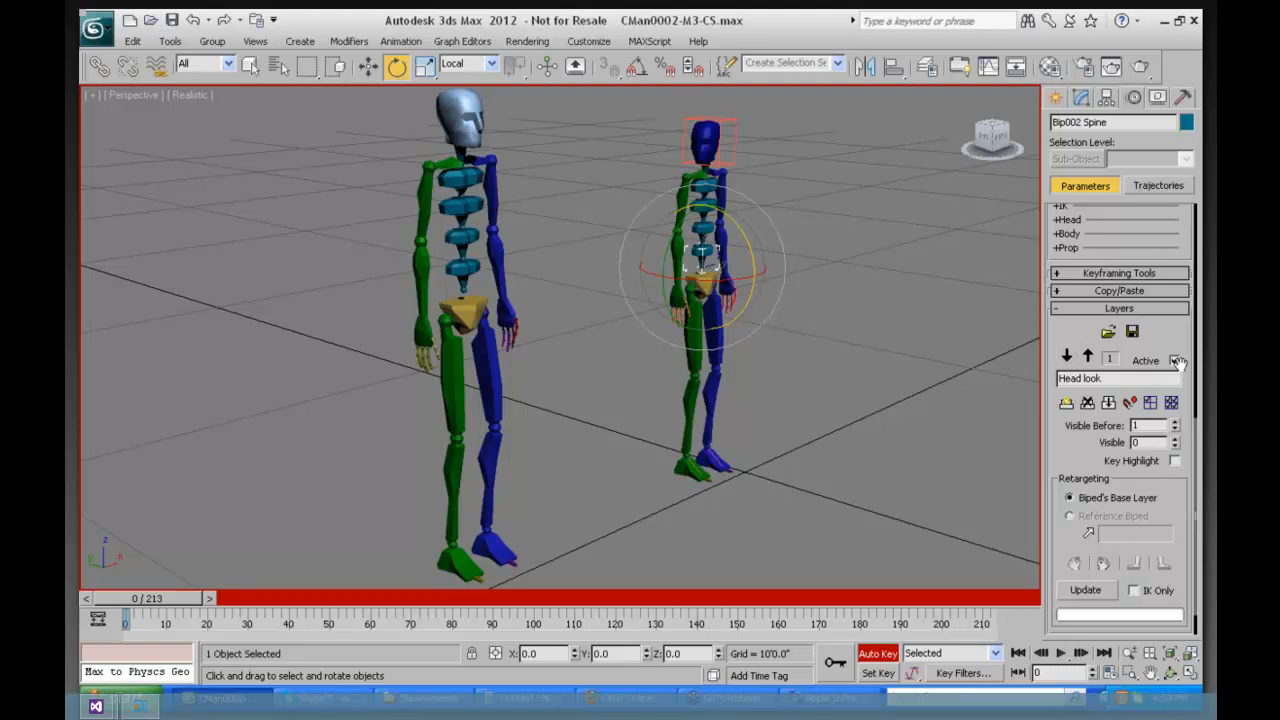
# Step: Return to Layer 2 above Head look, rename it Bend and make it active again
pyautogui.click(1067, 357)
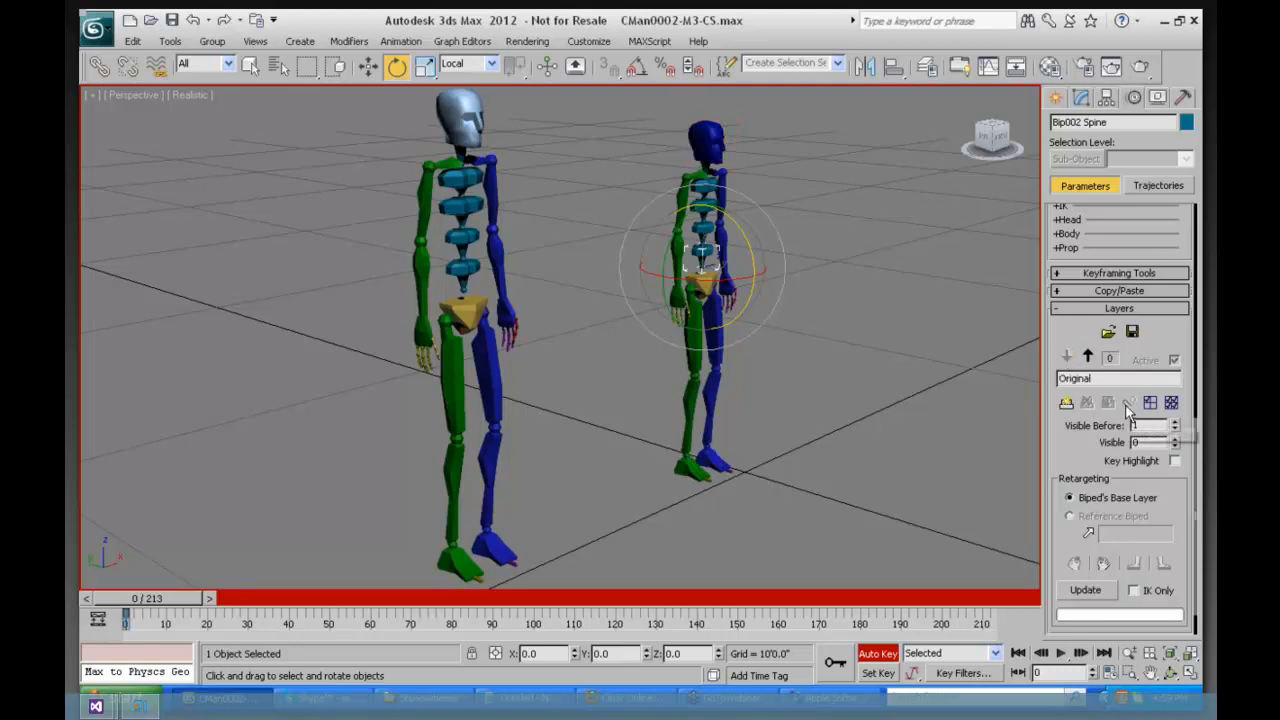
pyautogui.click(1088, 356)
pyautogui.click(1088, 356)
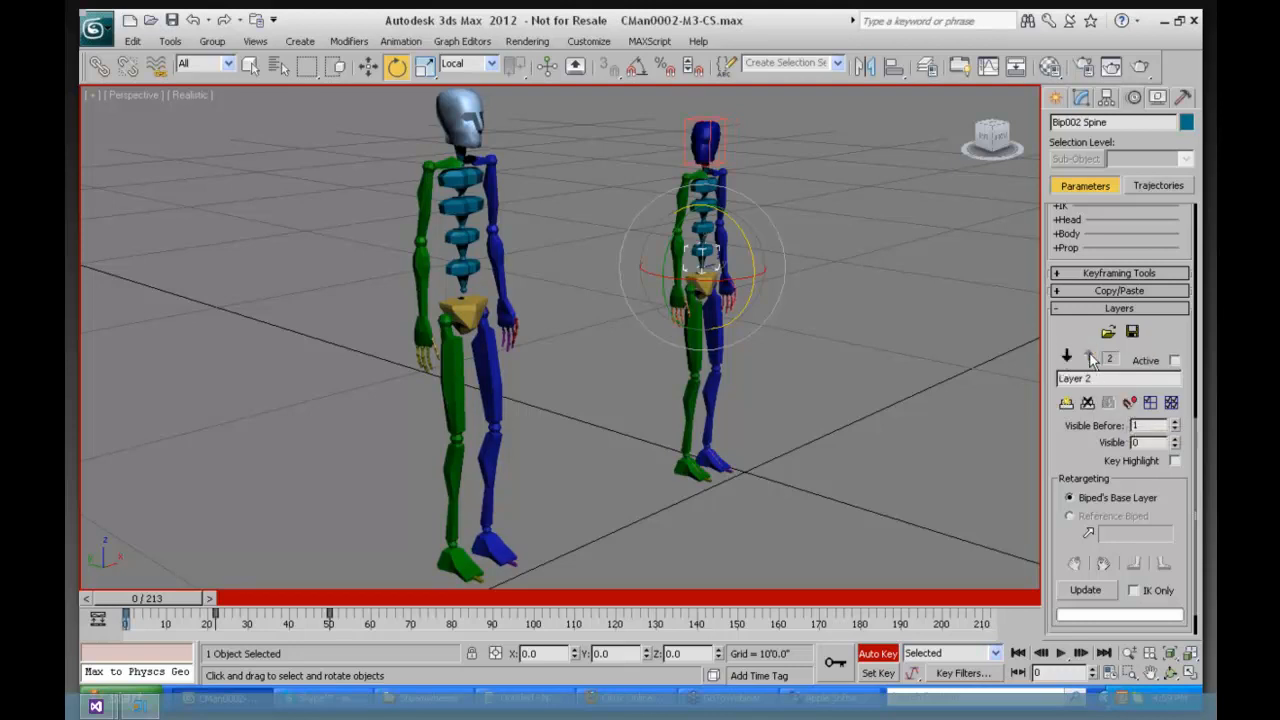
pyautogui.click(1090, 378)
pyautogui.write('Bend')
pyautogui.click(1175, 361)
# Step: Scrub through the layered bend motion, return to frame 0, and collapse the Bend and Head look layers into the Original layer
pyautogui.moveTo(169, 599); pyautogui.dragTo(83, 614)
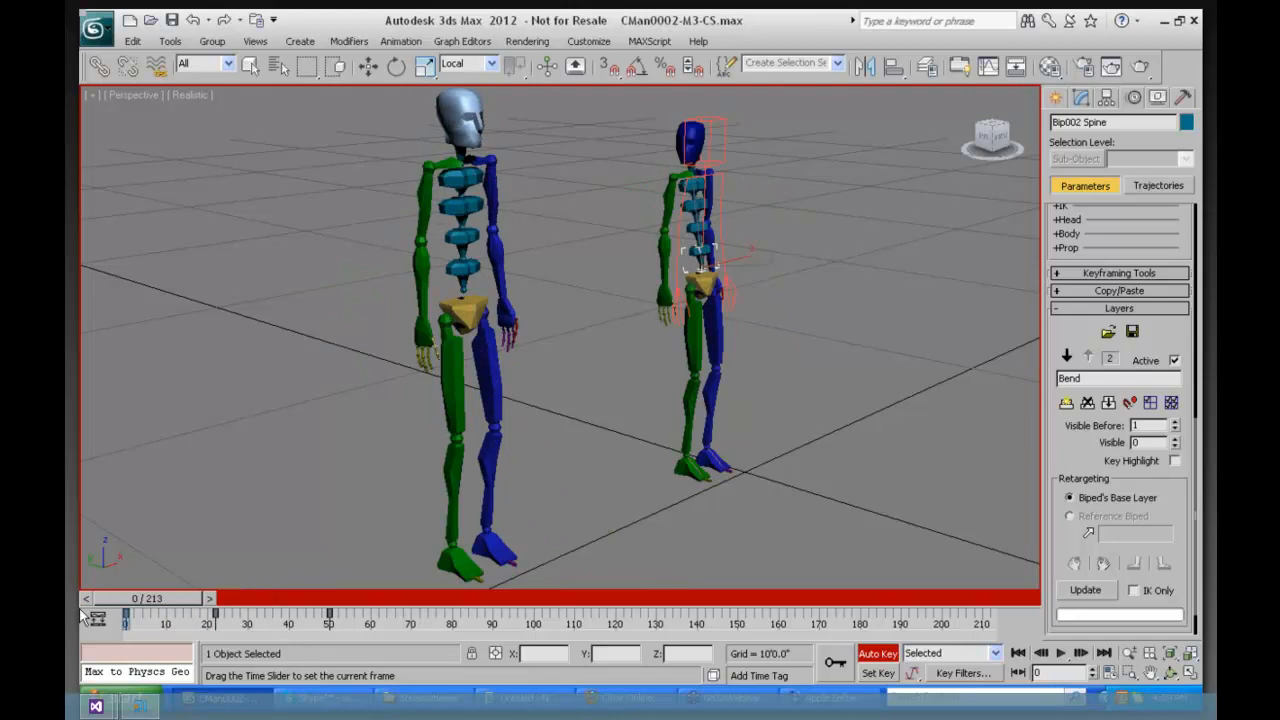
pyautogui.moveTo(172, 599); pyautogui.dragTo(98, 610)
pyautogui.press('e')
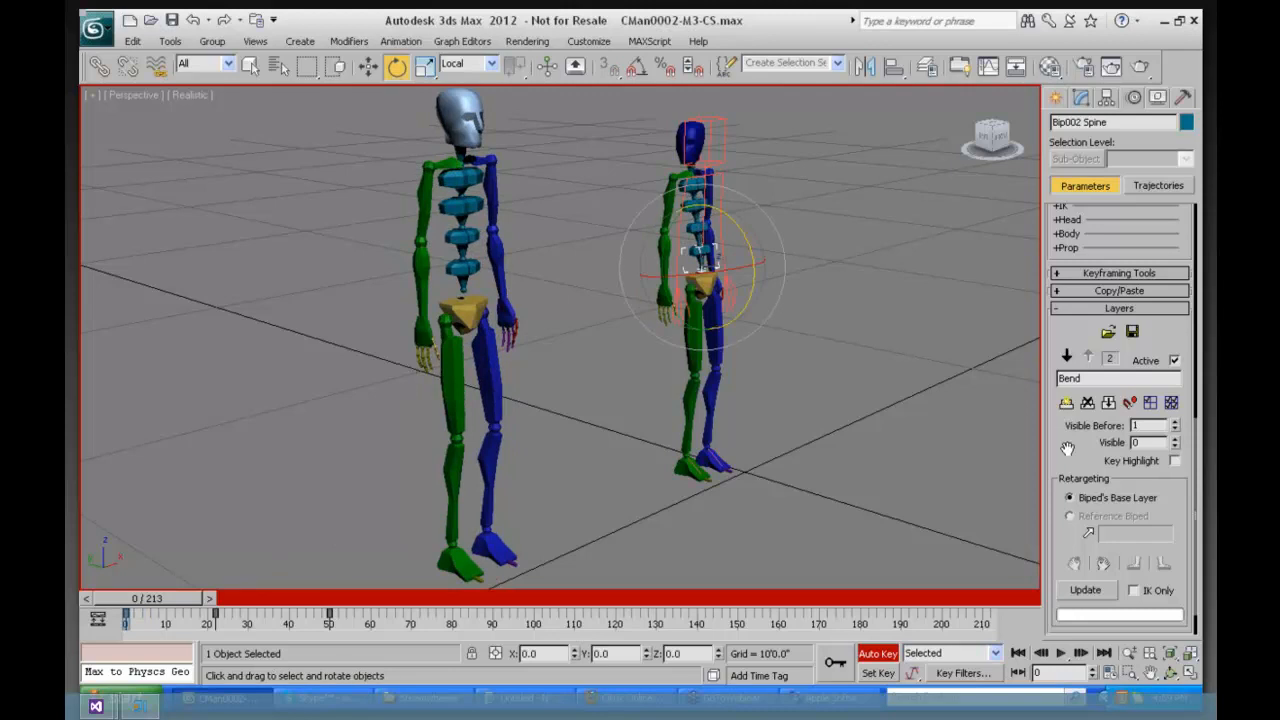
pyautogui.moveTo(1066, 439); pyautogui.dragTo(1065, 400)
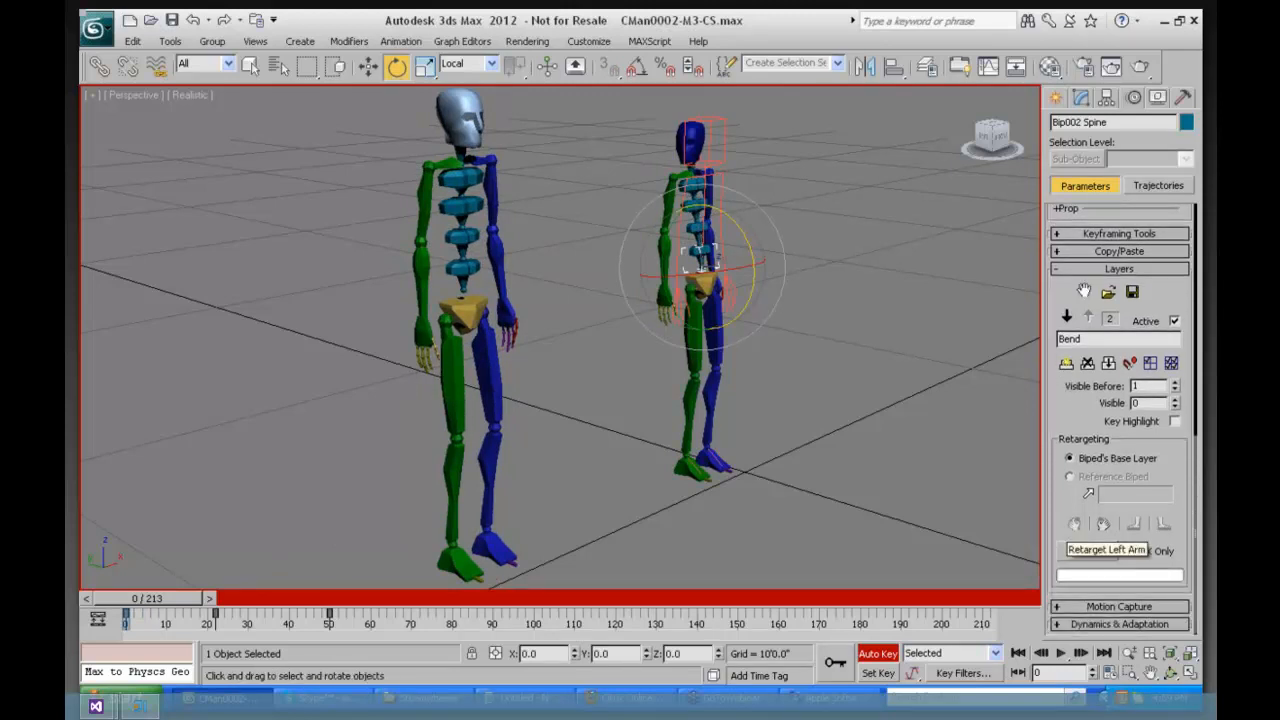
pyautogui.click(1108, 363)
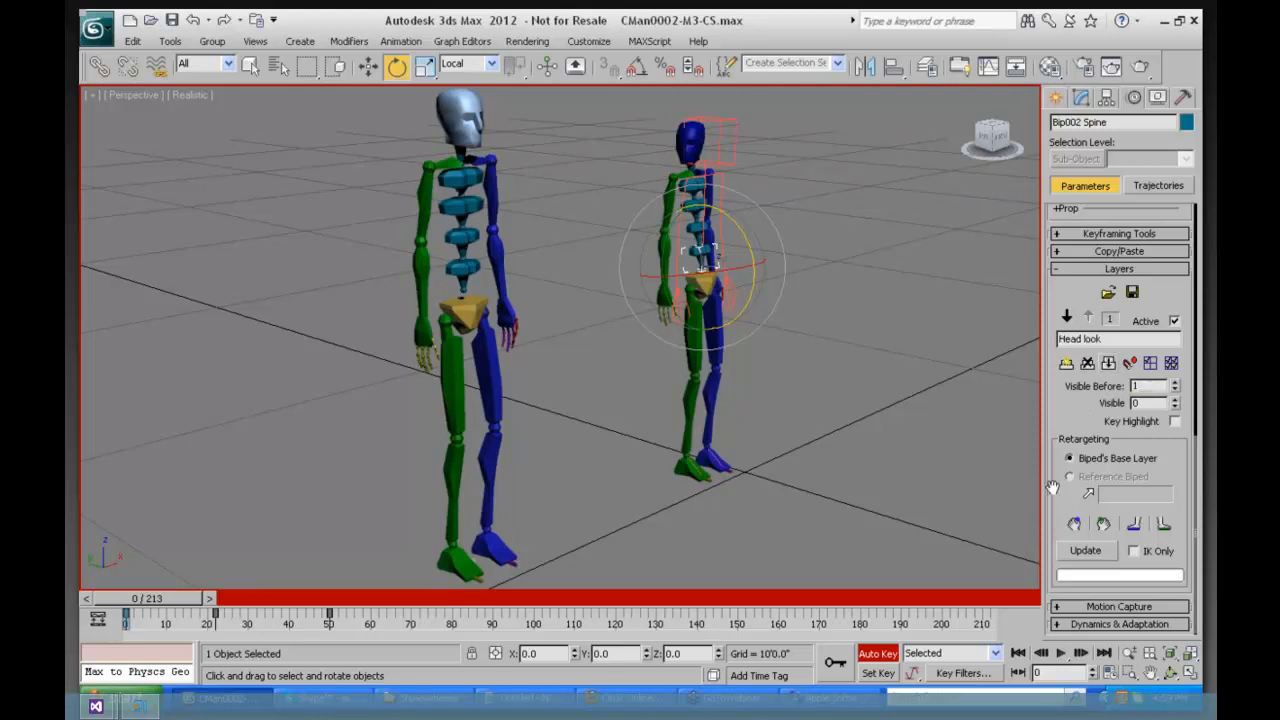
pyautogui.click(1108, 363)
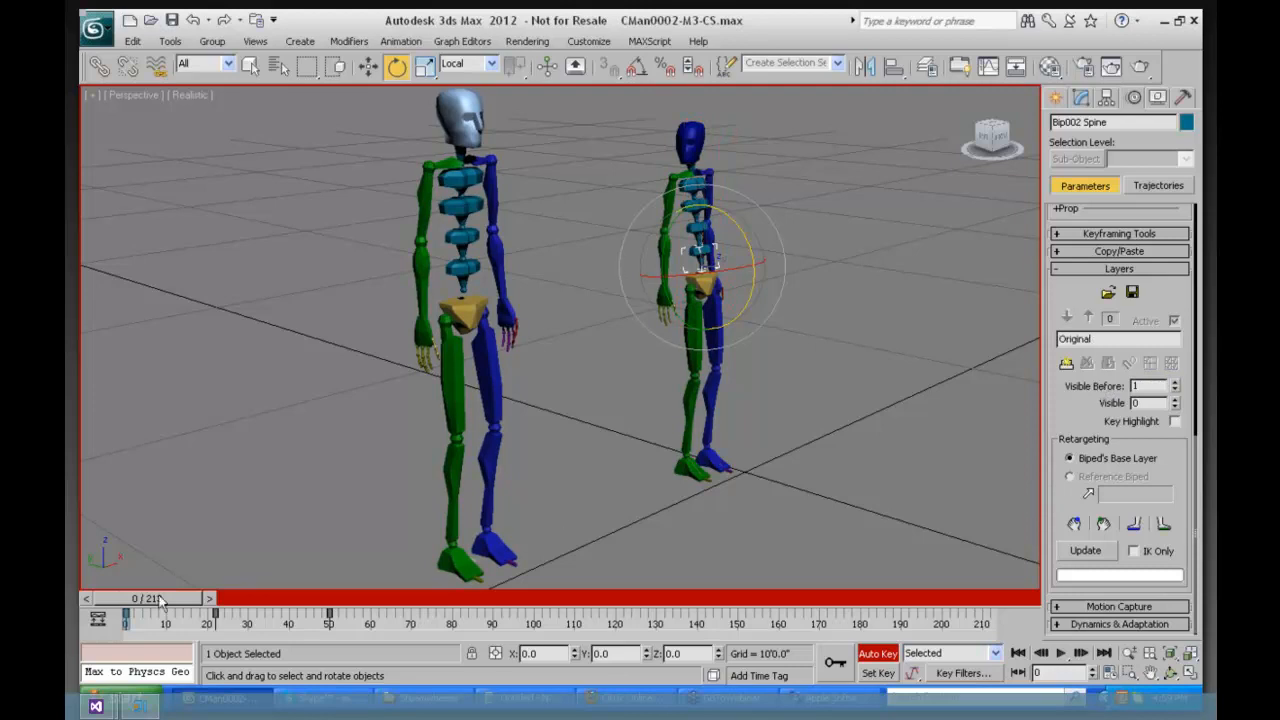
# Step: Scrub through the collapsed motion on the Original layer and turn off Auto Key
pyautogui.moveTo(170, 600)
pyautogui.mouseDown()
pyautogui.moveTo(470, 610)
pyautogui.moveTo(183, 614)
pyautogui.mouseUp()
pyautogui.press('e')
pyautogui.click(879, 655)
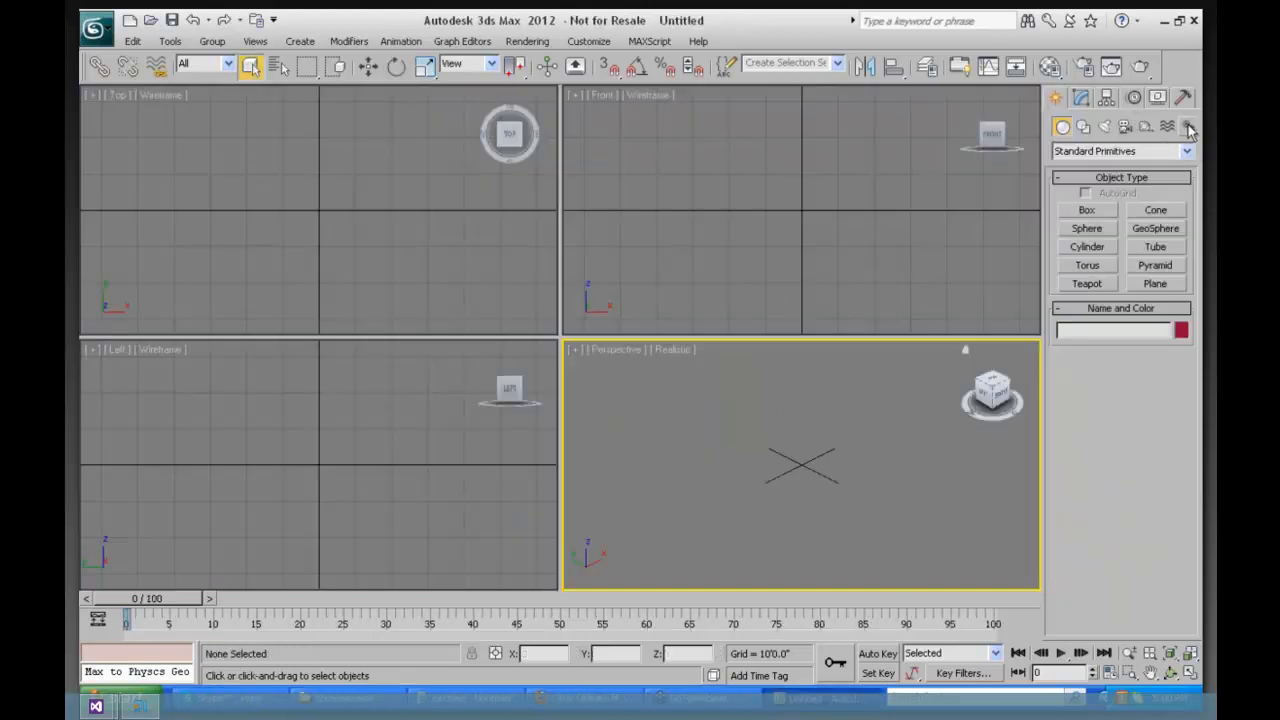
# Step: Create a biped with the Drag Height method in the empty scene's Perspective view and frame it in the maximized view
pyautogui.click(1189, 127)
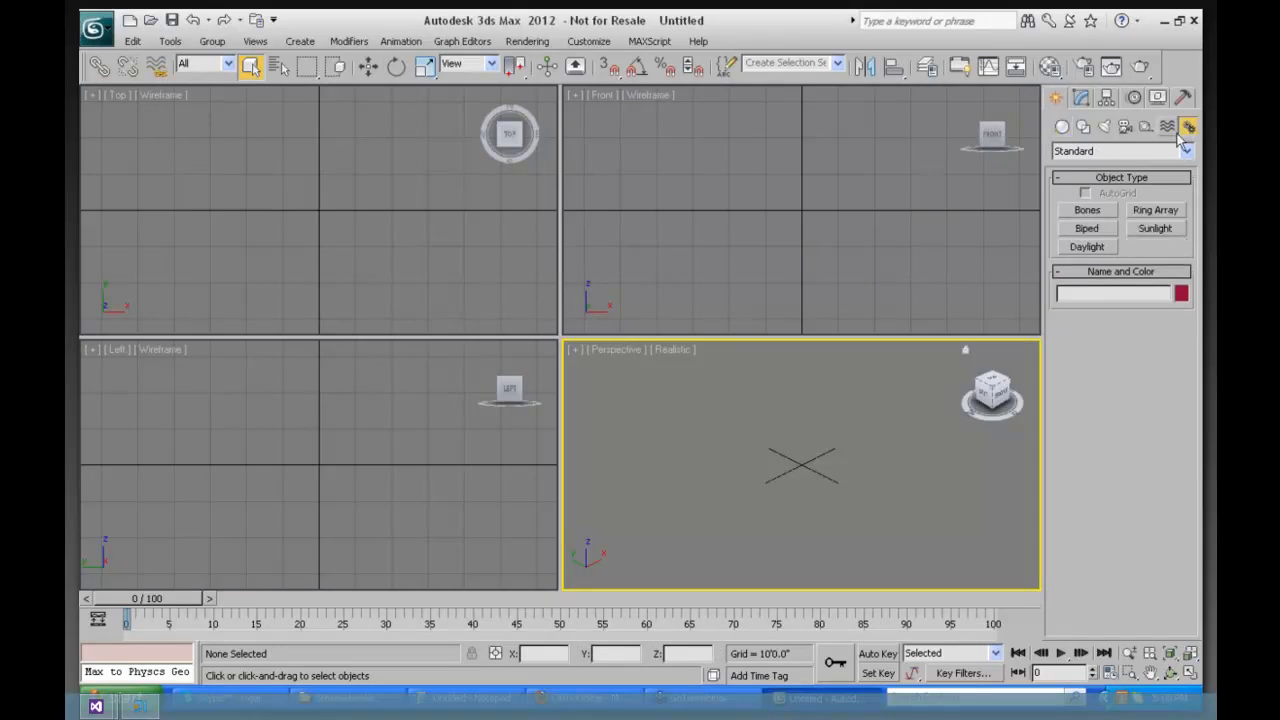
pyautogui.click(1087, 229)
pyautogui.moveTo(785, 472); pyautogui.dragTo(785, 435)
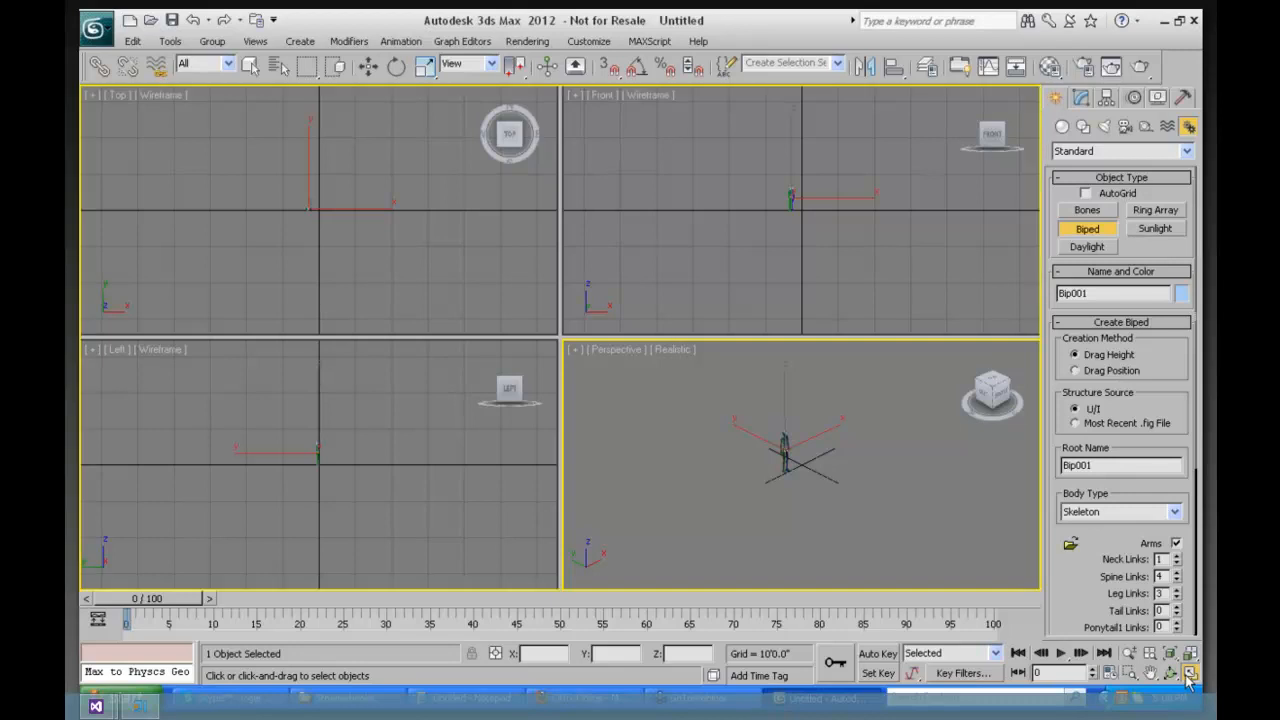
pyautogui.click(1190, 676)
pyautogui.click(1128, 652)
pyautogui.moveTo(527, 298); pyautogui.dragTo(548, 259)
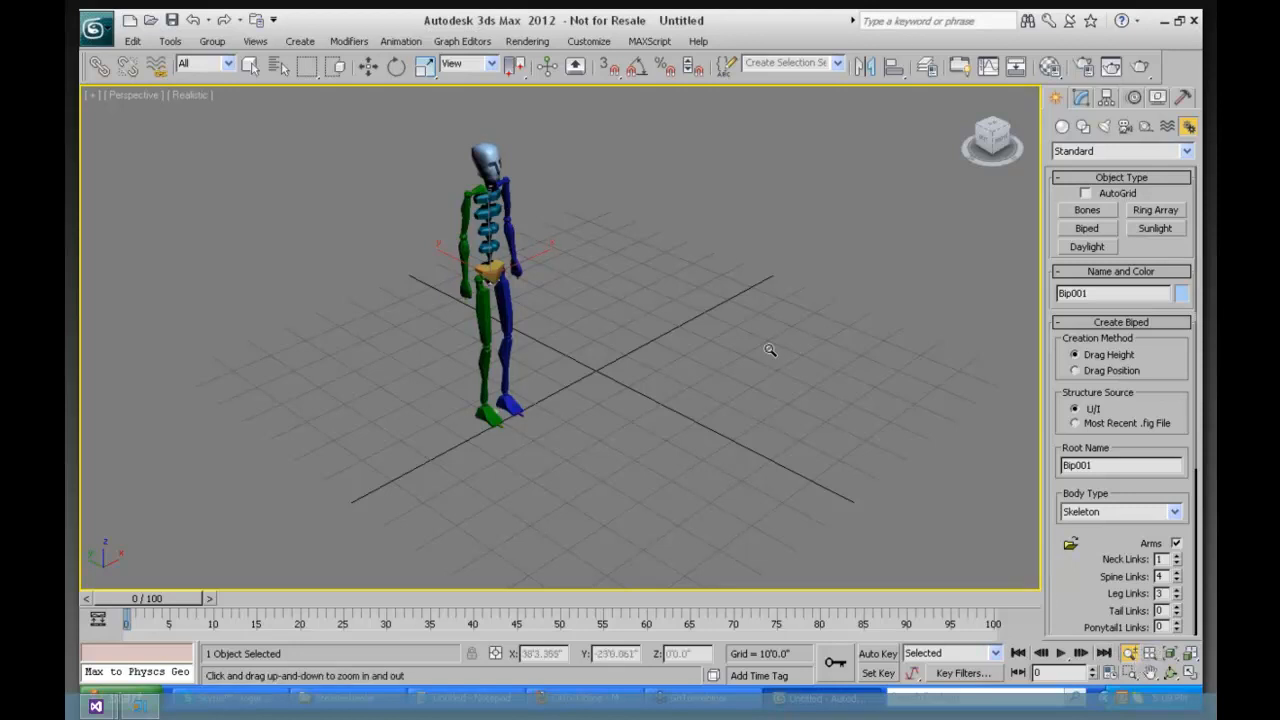
pyautogui.click(1151, 673)
pyautogui.moveTo(600, 380); pyautogui.dragTo(474, 364)
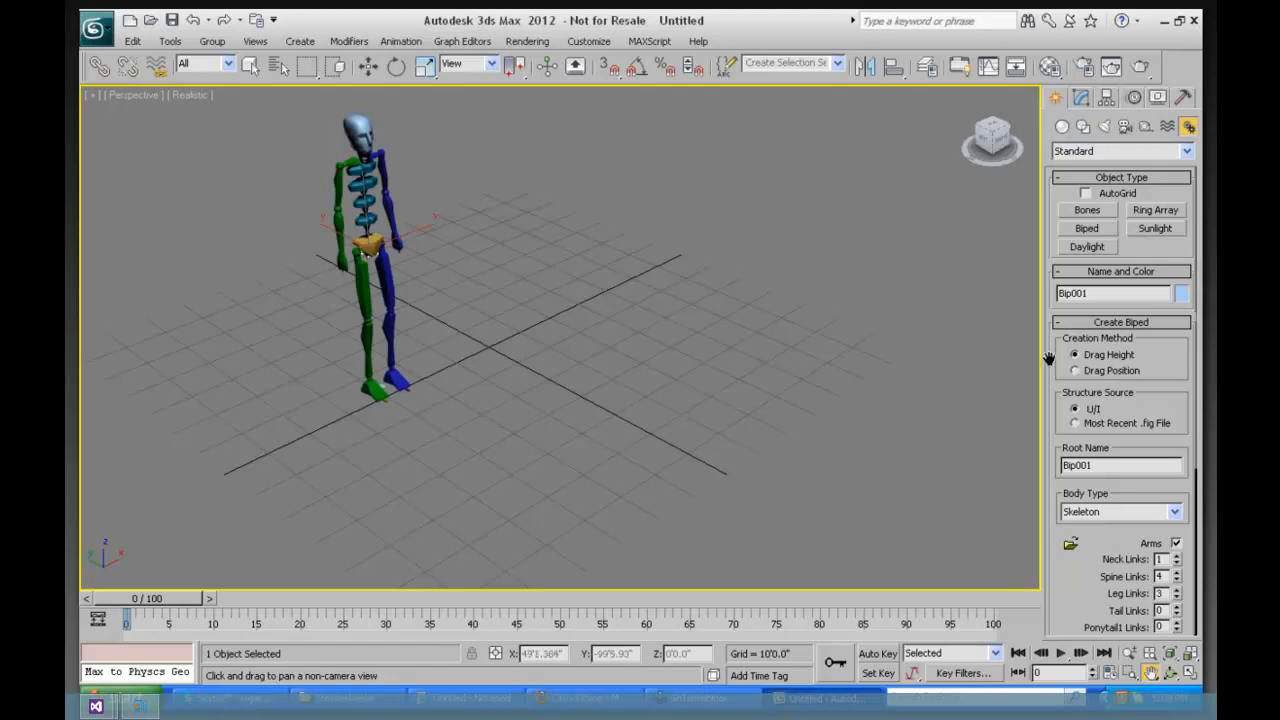
# Step: Start loading a motion file onto the new biped and browse up from the Skate folder to the BIP folder
pyautogui.click(1133, 98)
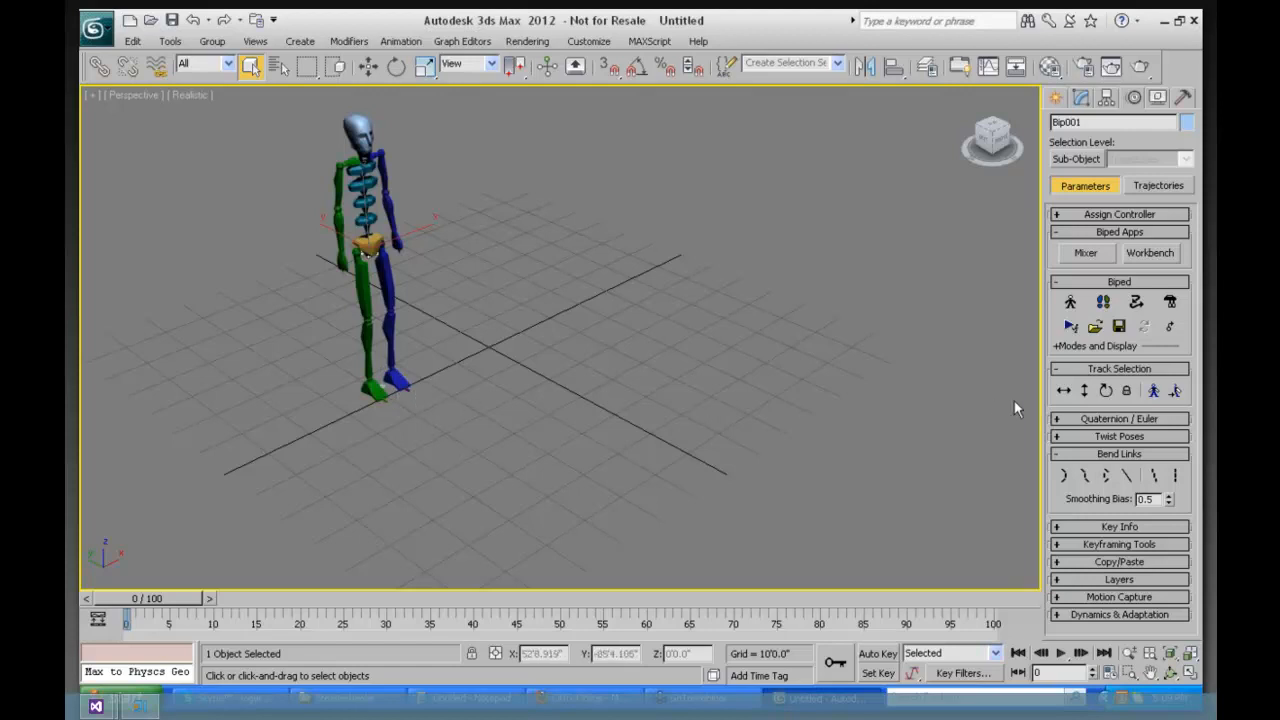
pyautogui.click(1092, 330)
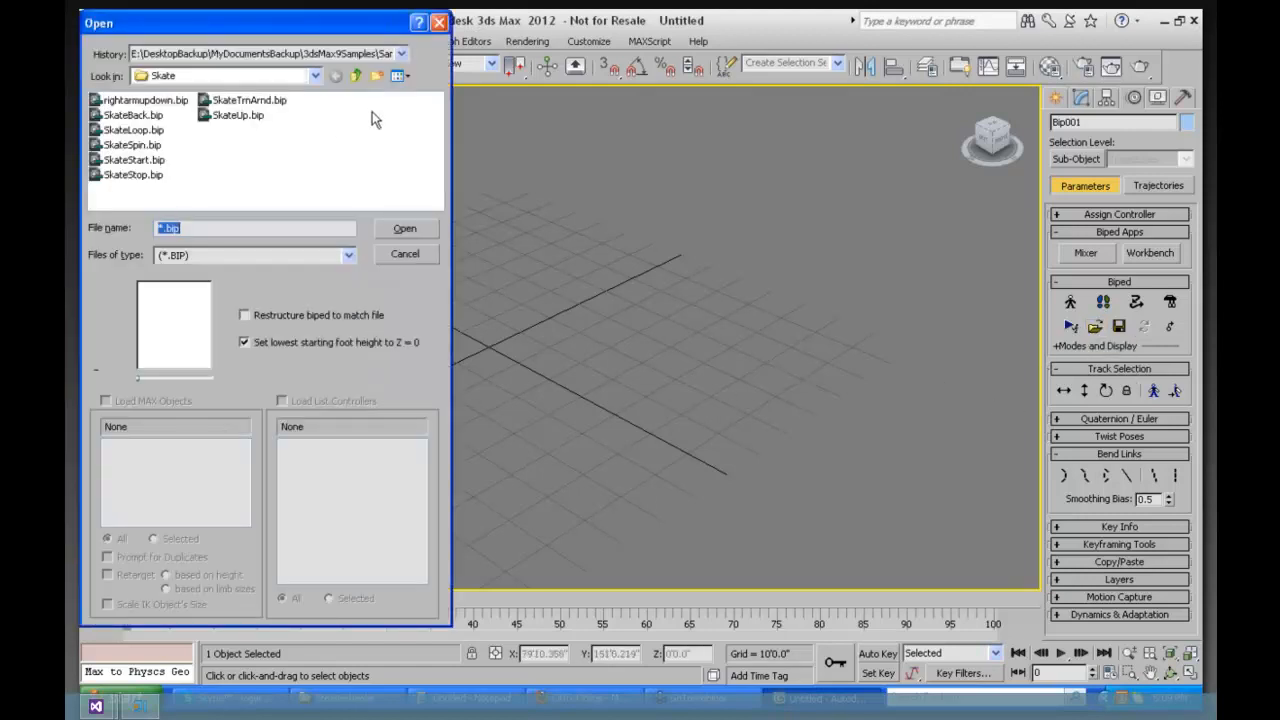
pyautogui.click(357, 77)
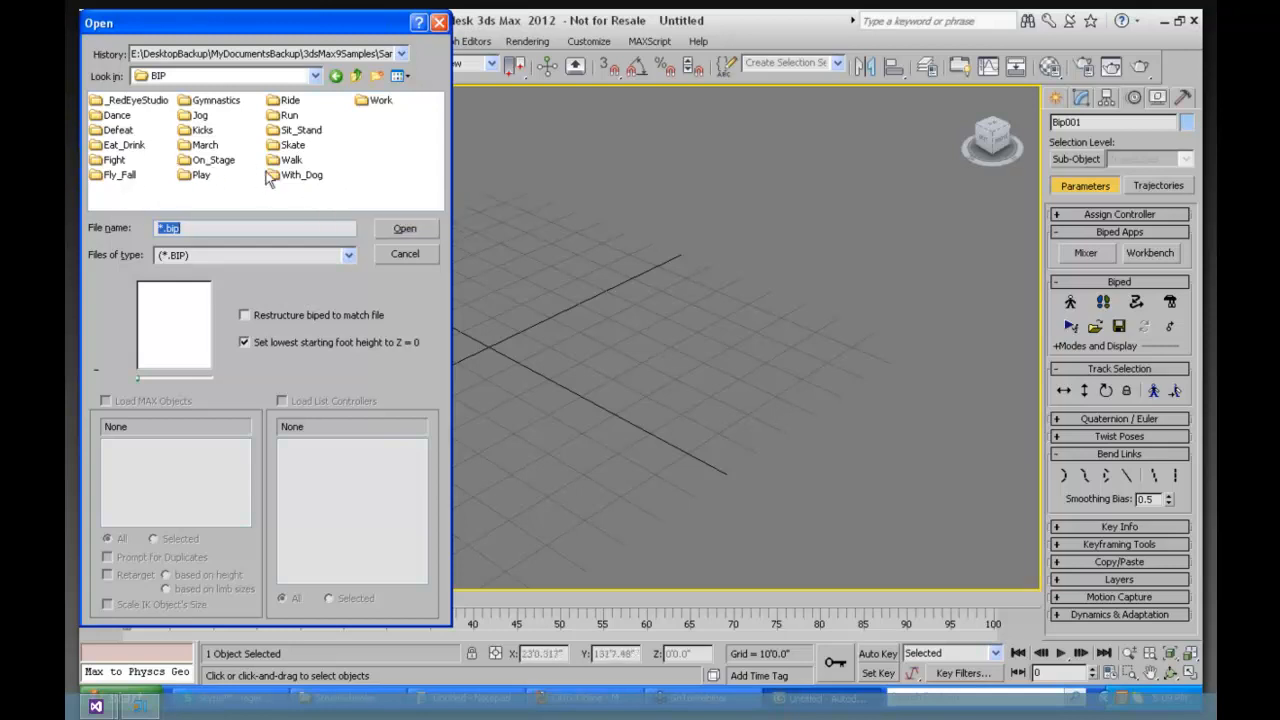
# Step: Load the bees3.bip motion file from the Play folder onto the biped
pyautogui.doubleClick(197, 166)
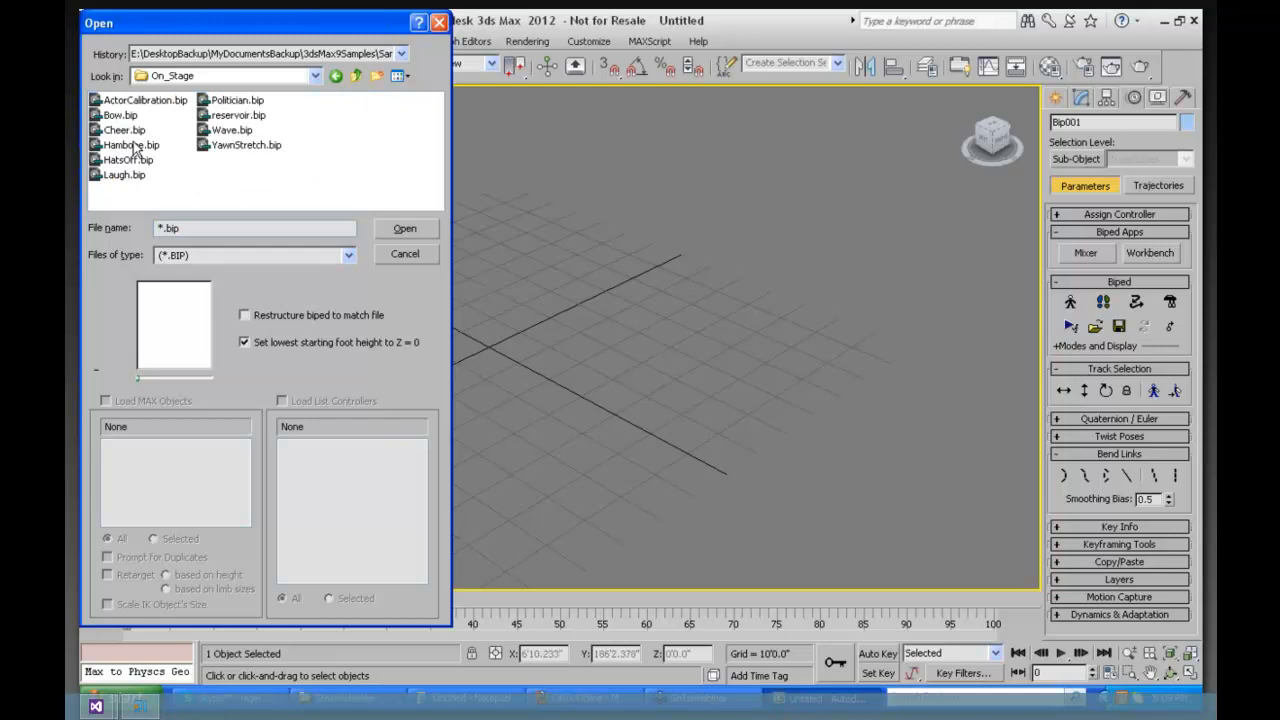
pyautogui.click(356, 77)
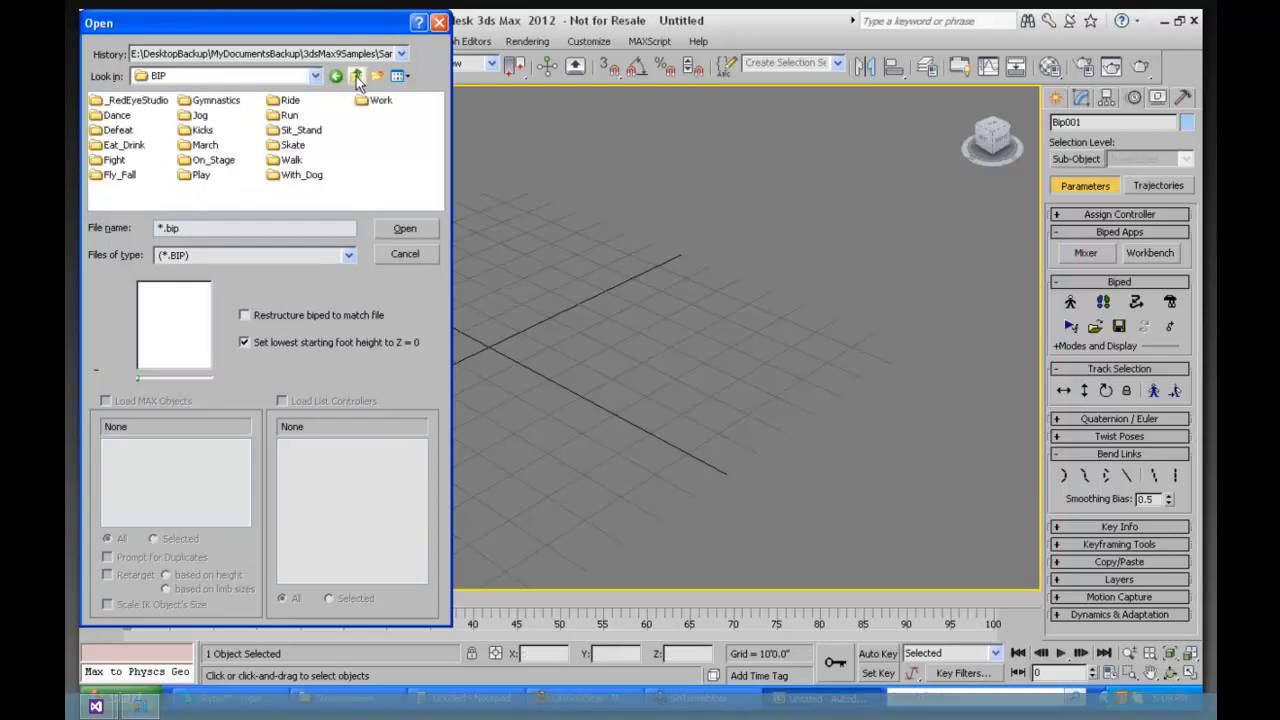
pyautogui.doubleClick(195, 176)
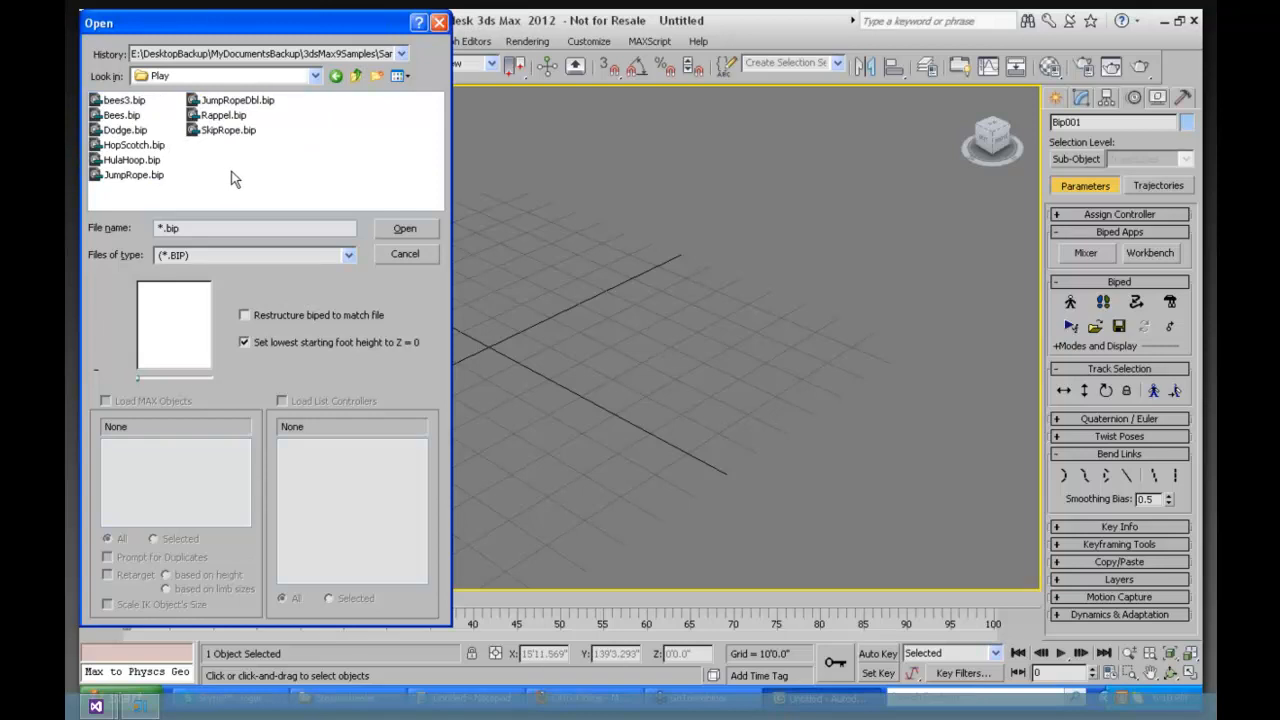
pyautogui.click(120, 101)
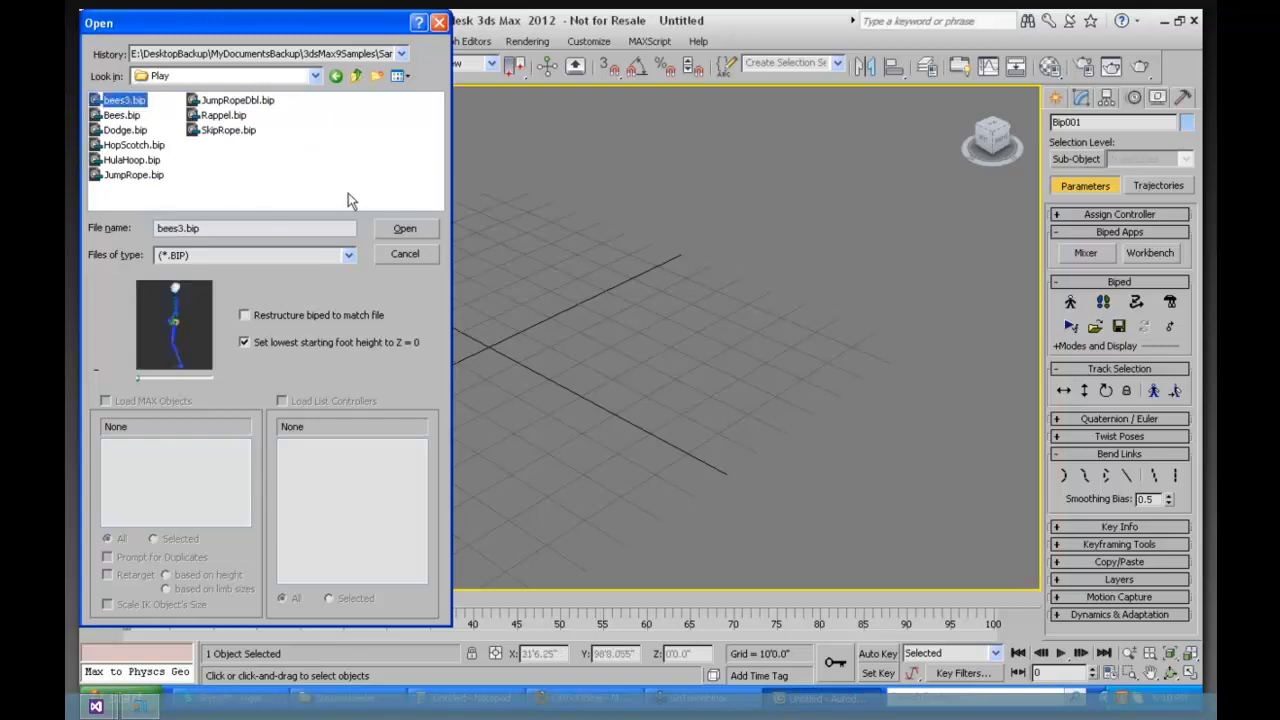
pyautogui.click(400, 230)
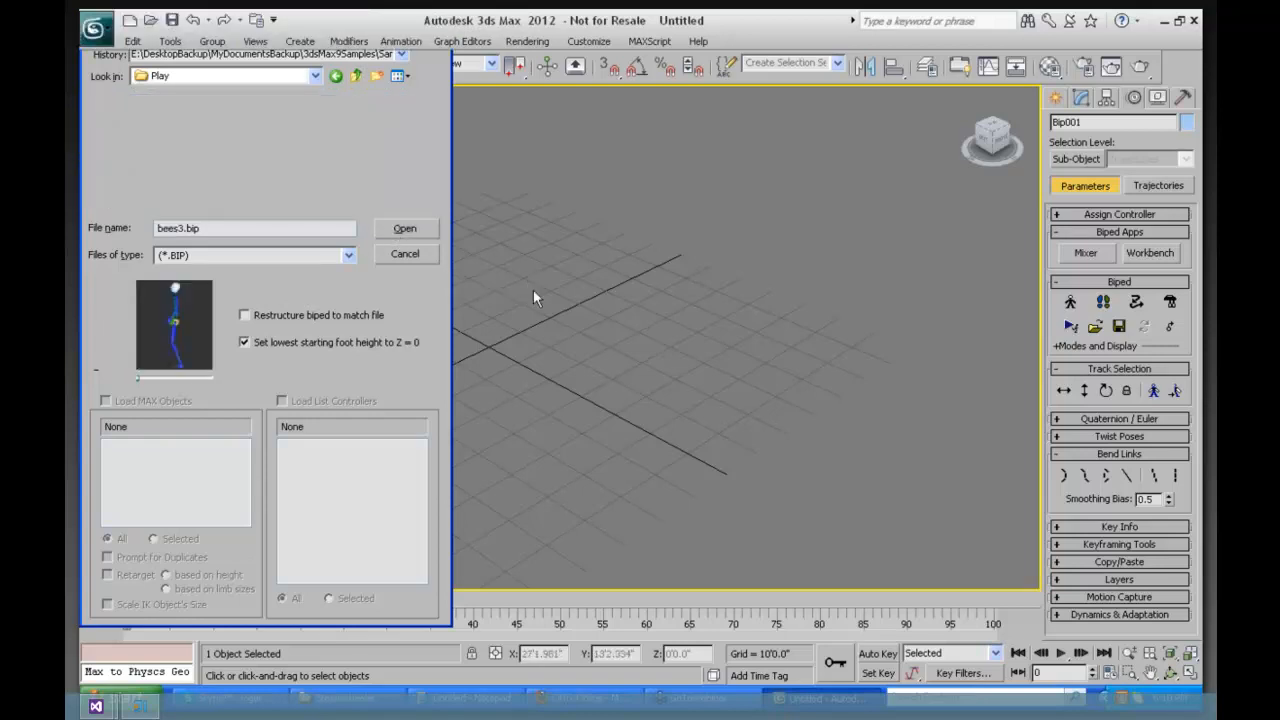
pyautogui.click(576, 365)
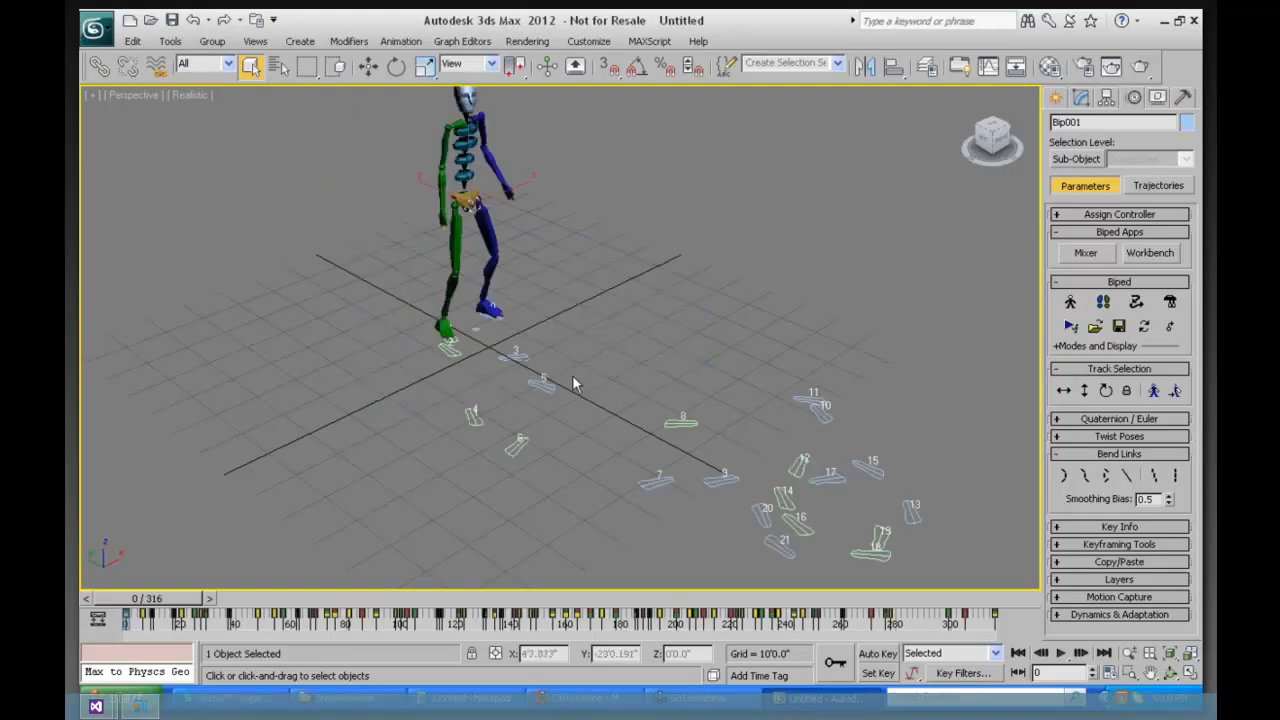
# Step: Play back the loaded bees3 motion with all footsteps in view, and return to frame 0
pyautogui.click(1129, 652)
pyautogui.moveTo(639, 403); pyautogui.dragTo(639, 460)
pyautogui.click(1060, 652)
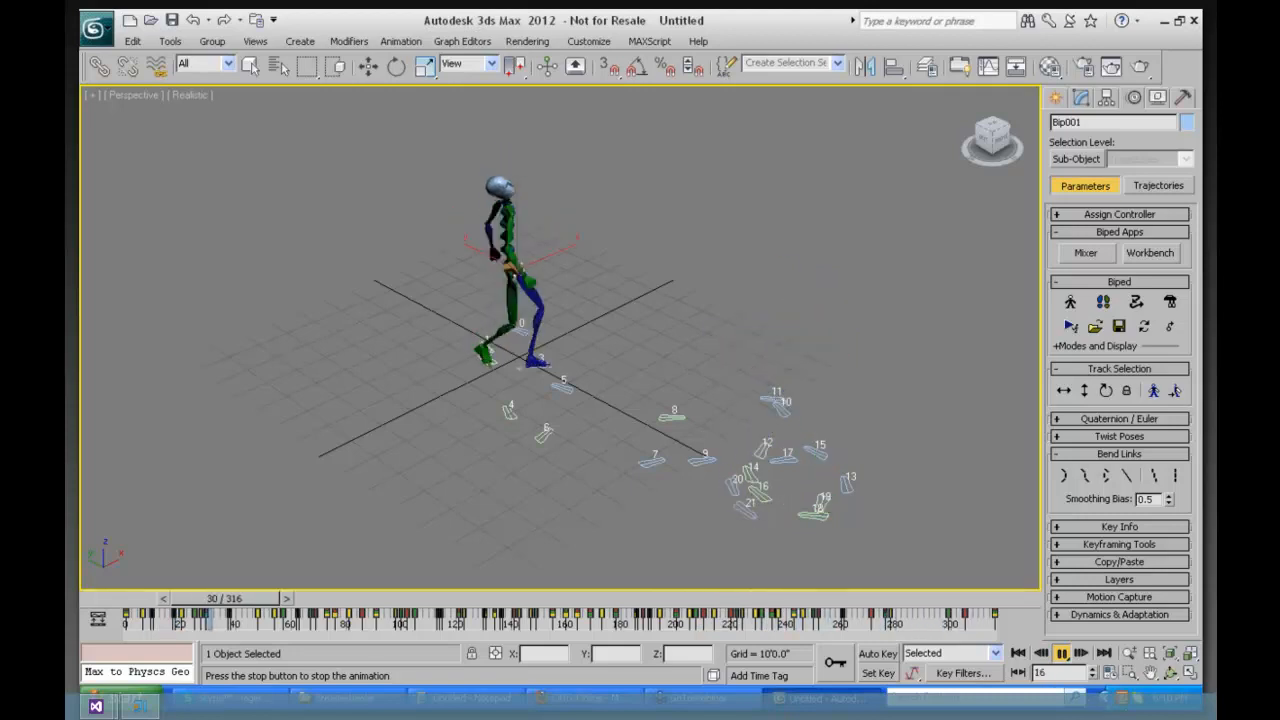
pyautogui.click(1061, 653)
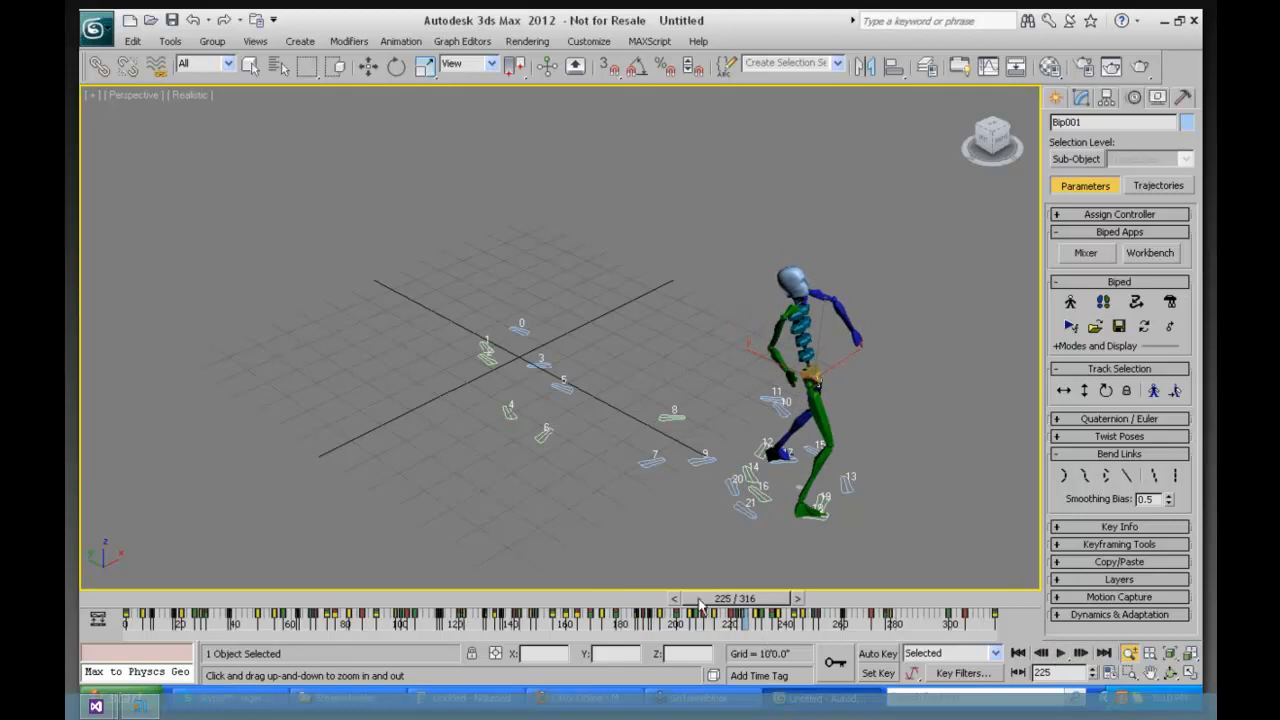
pyautogui.moveTo(730, 610); pyautogui.dragTo(85, 605)
pyautogui.hotkey('alt', 'z')
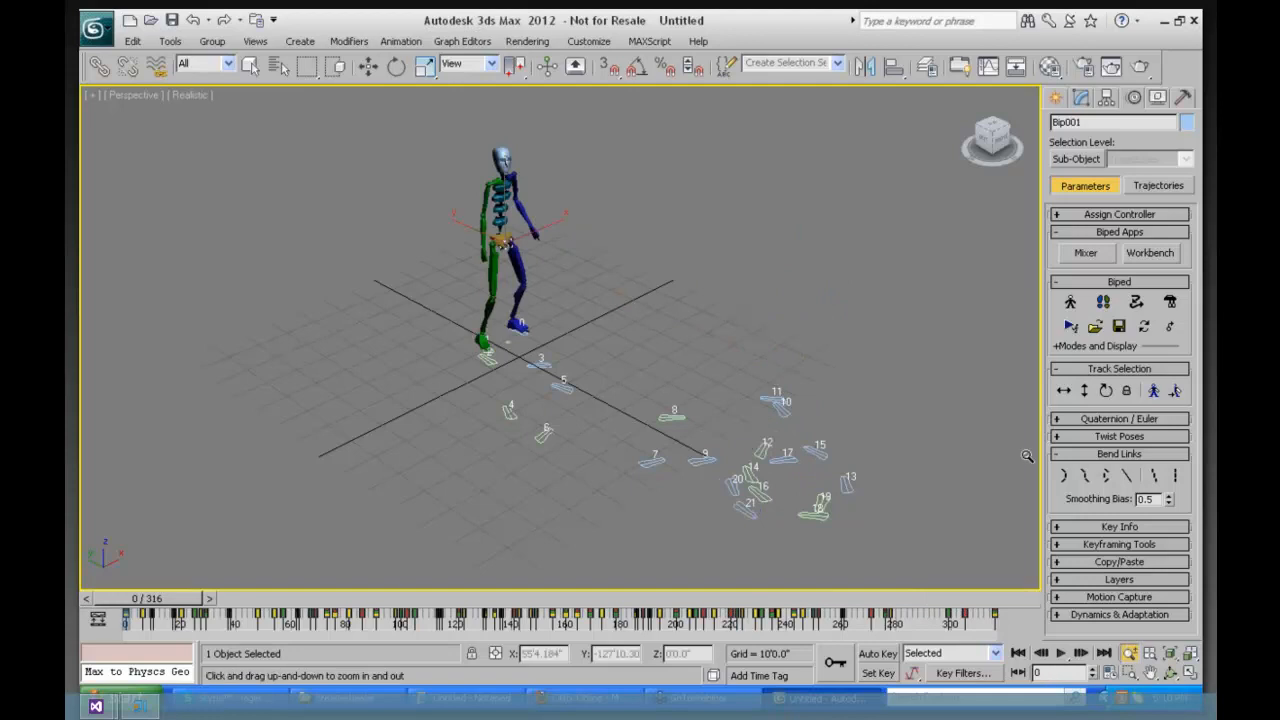
# Step: Replace the biped's motion with HulaHoop.bip from the Play folder
pyautogui.click(1096, 328)
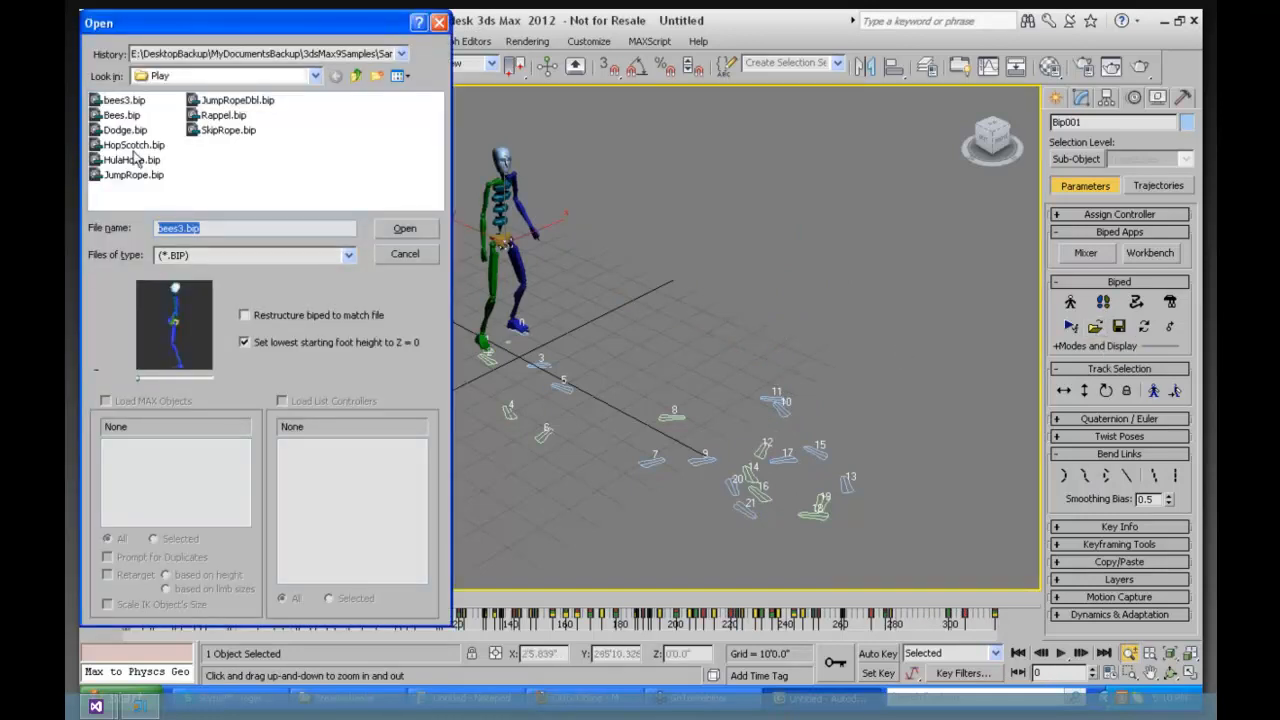
pyautogui.click(130, 160)
pyautogui.click(405, 229)
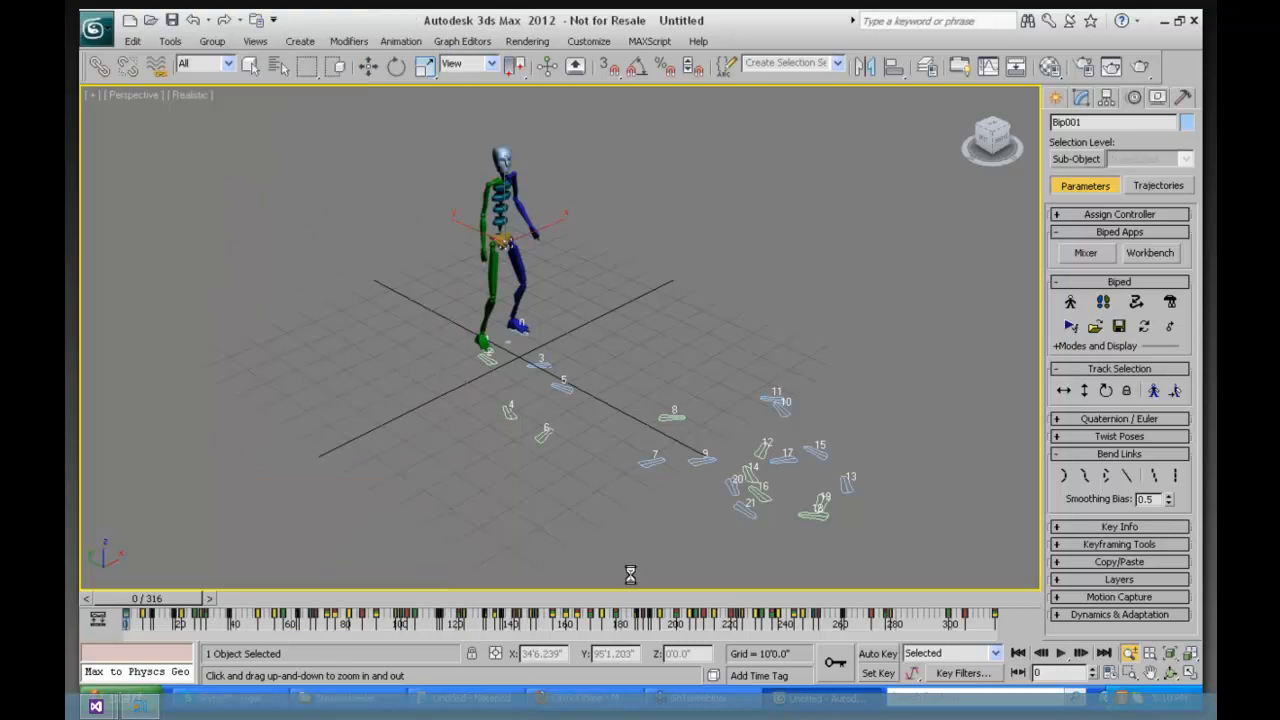
pyautogui.click(666, 646)
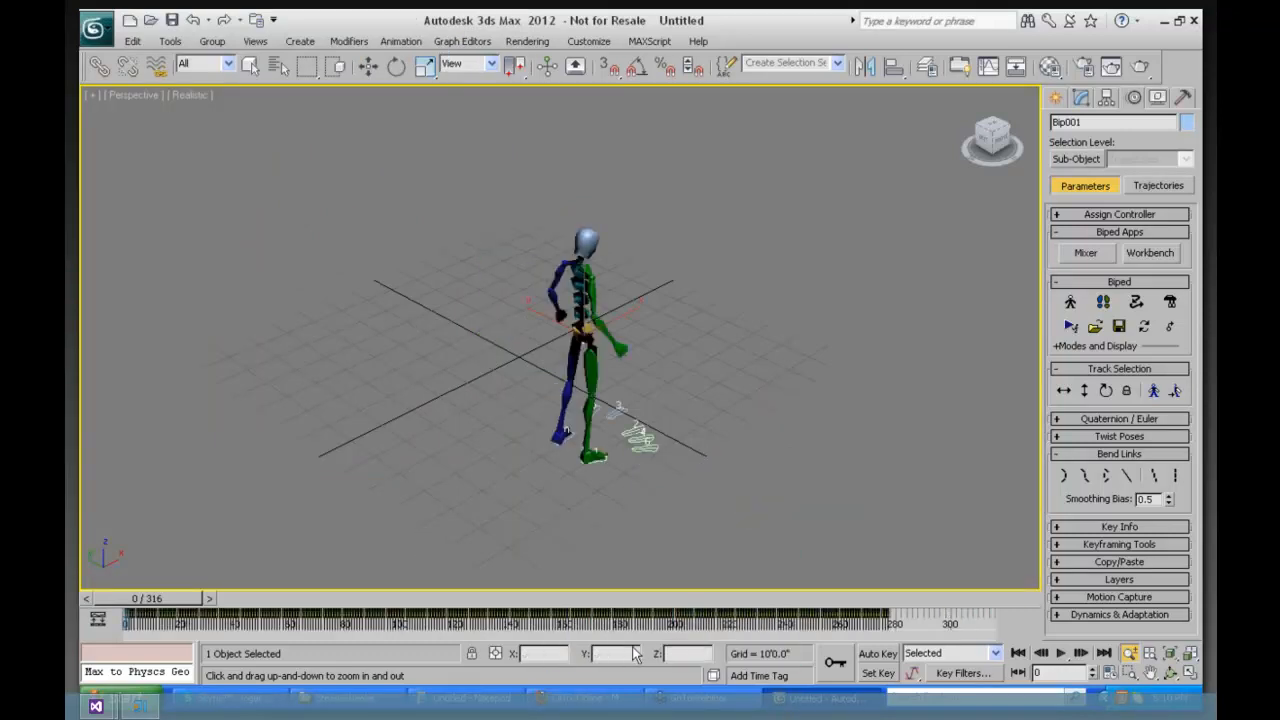
# Step: Play back the hula hoop motion from a front view of the biped, and stop the playback
pyautogui.click(1171, 673)
pyautogui.moveTo(560, 300); pyautogui.dragTo(440, 290)
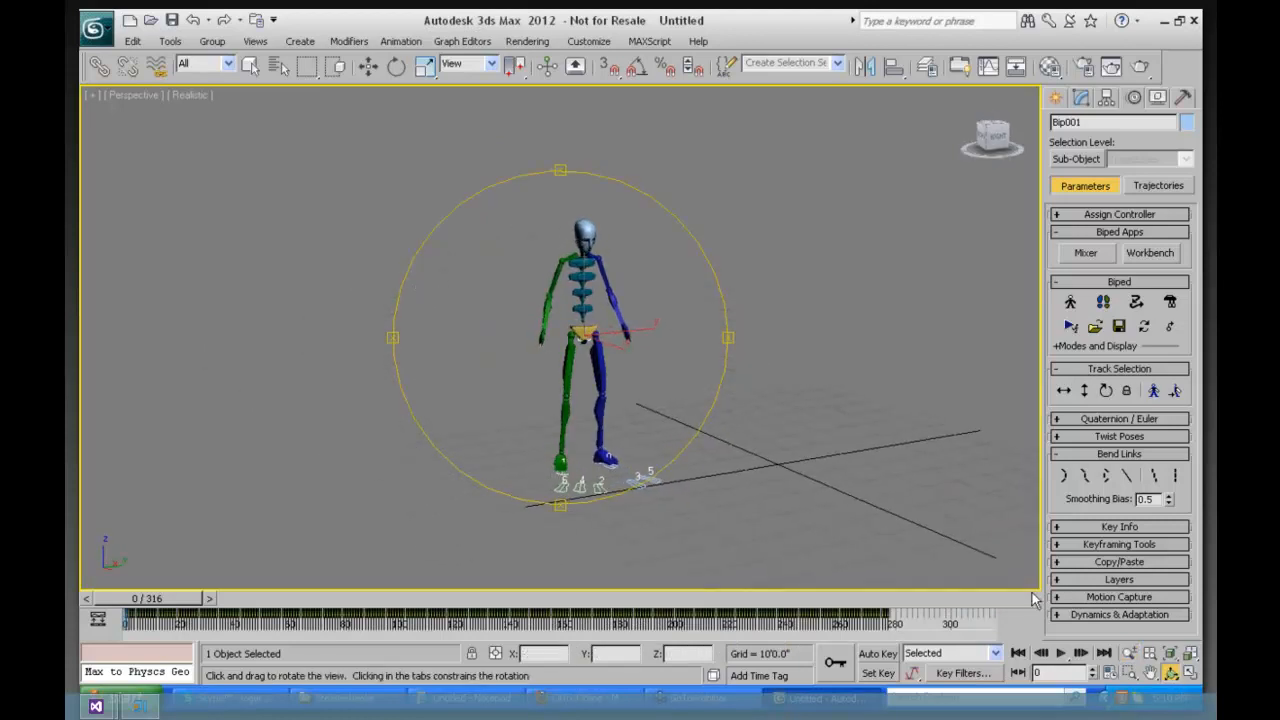
pyautogui.click(1062, 652)
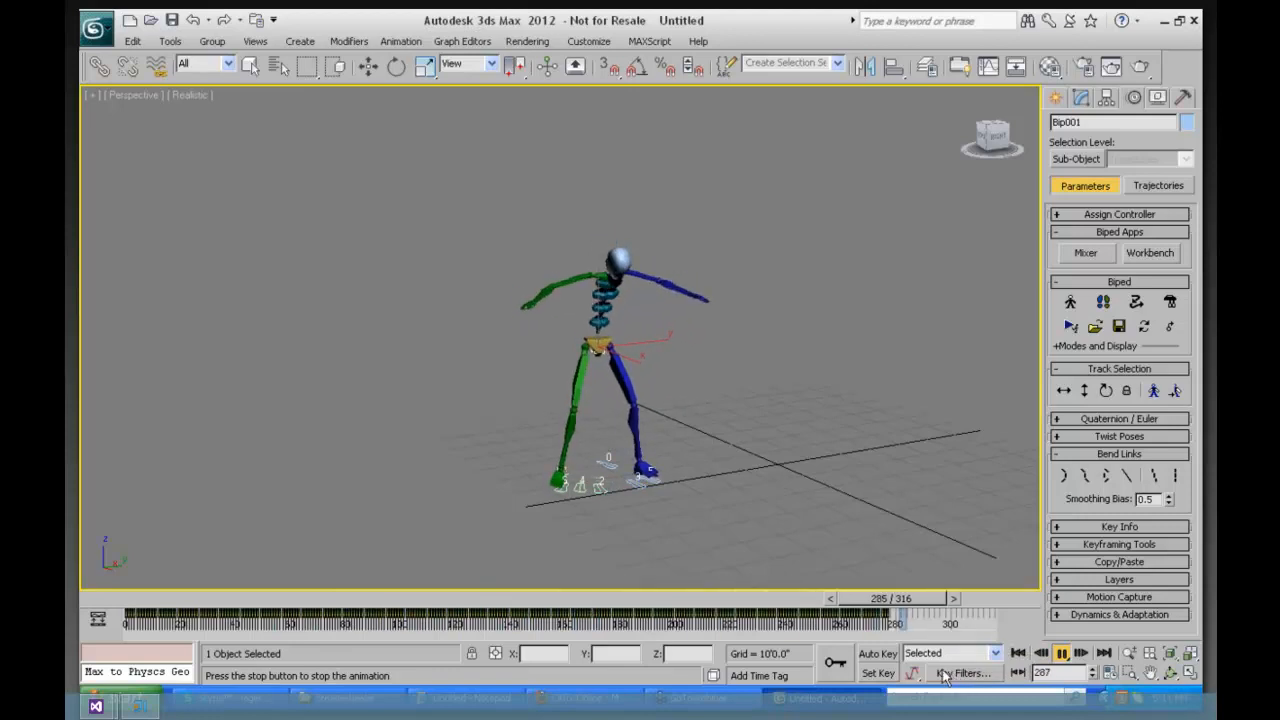
pyautogui.click(1062, 656)
# Step: Examine the supported biped file types and the Motion and BIP sample folders without loading a file
pyautogui.click(1095, 328)
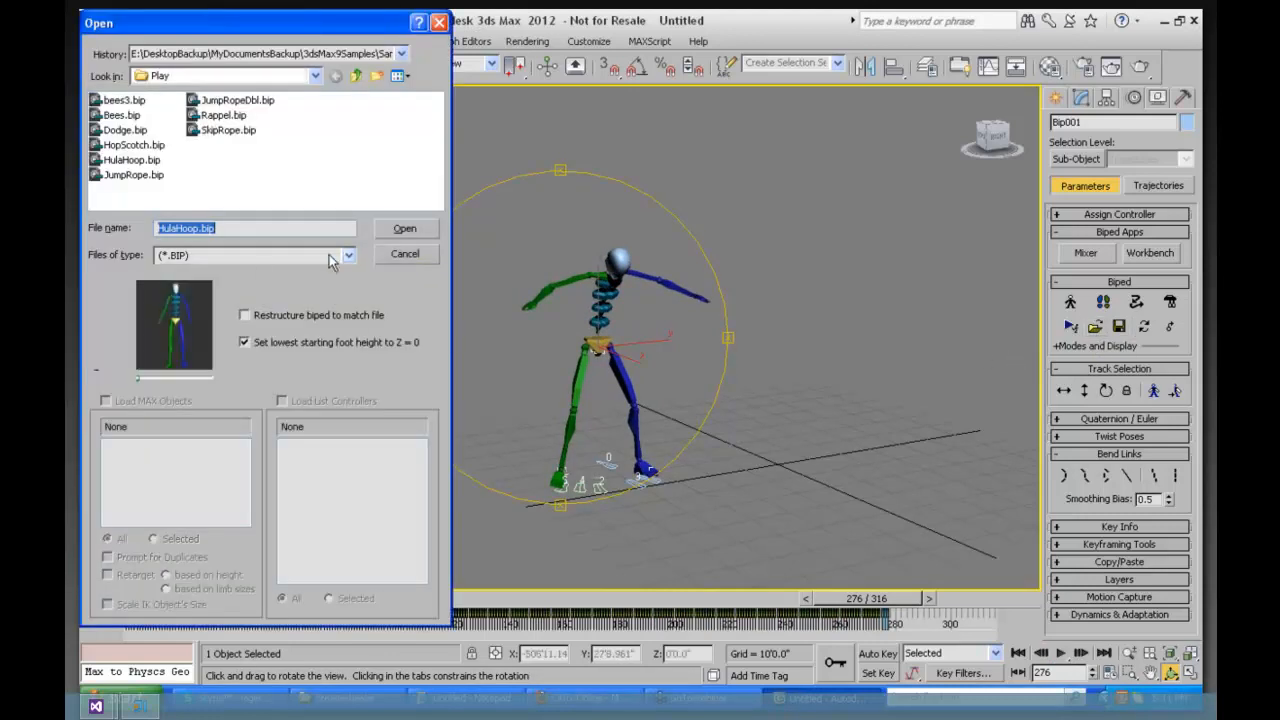
pyautogui.click(348, 256)
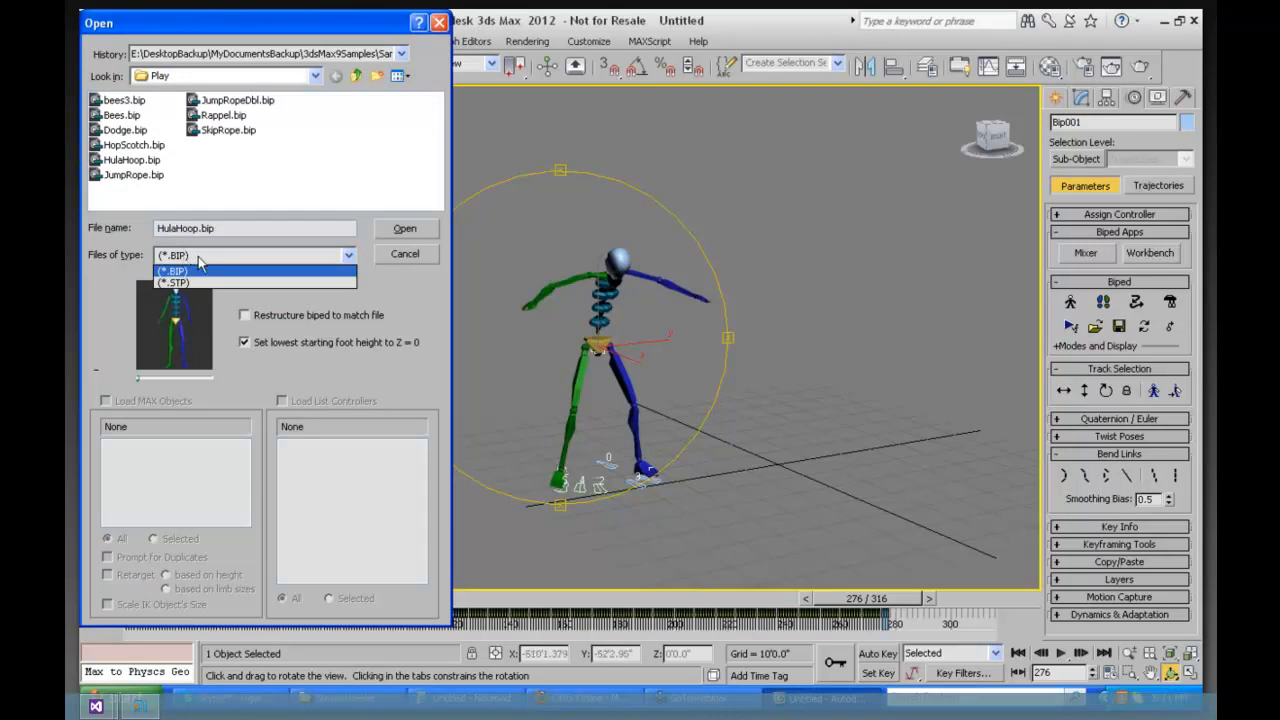
pyautogui.click(386, 280)
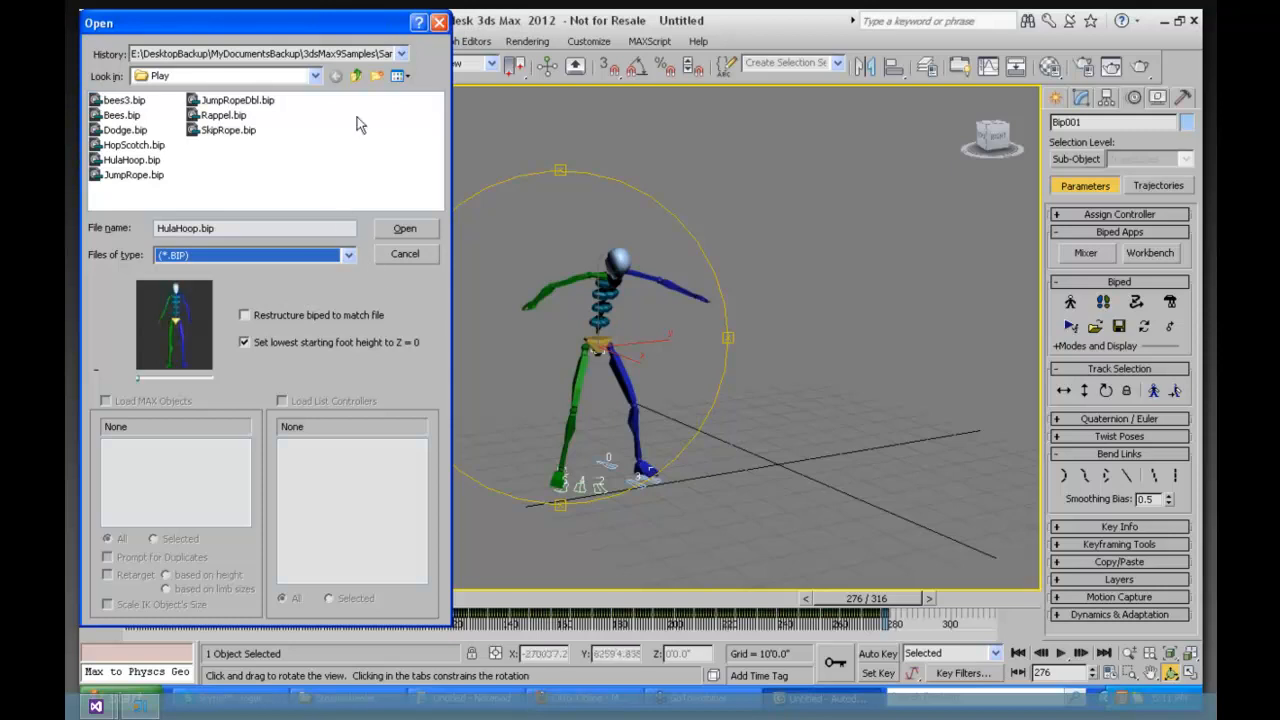
pyautogui.click(356, 75)
pyautogui.click(356, 75)
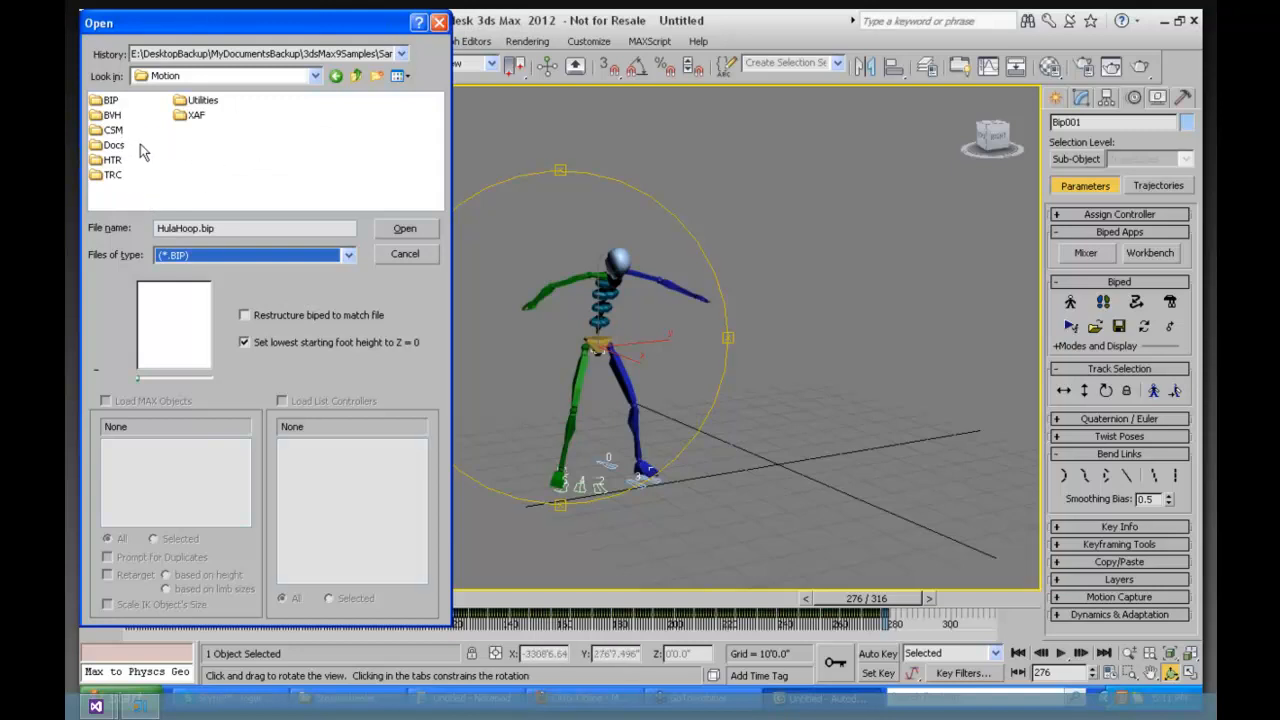
pyautogui.click(111, 101)
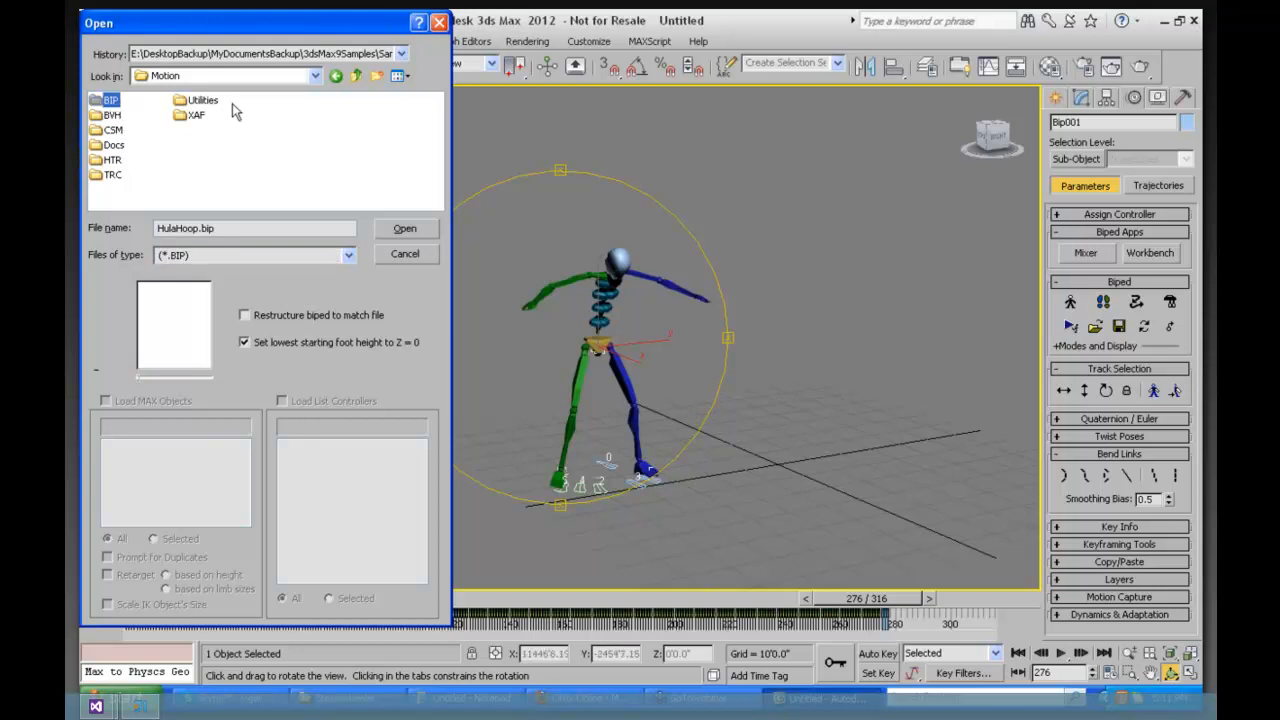
pyautogui.doubleClick(111, 101)
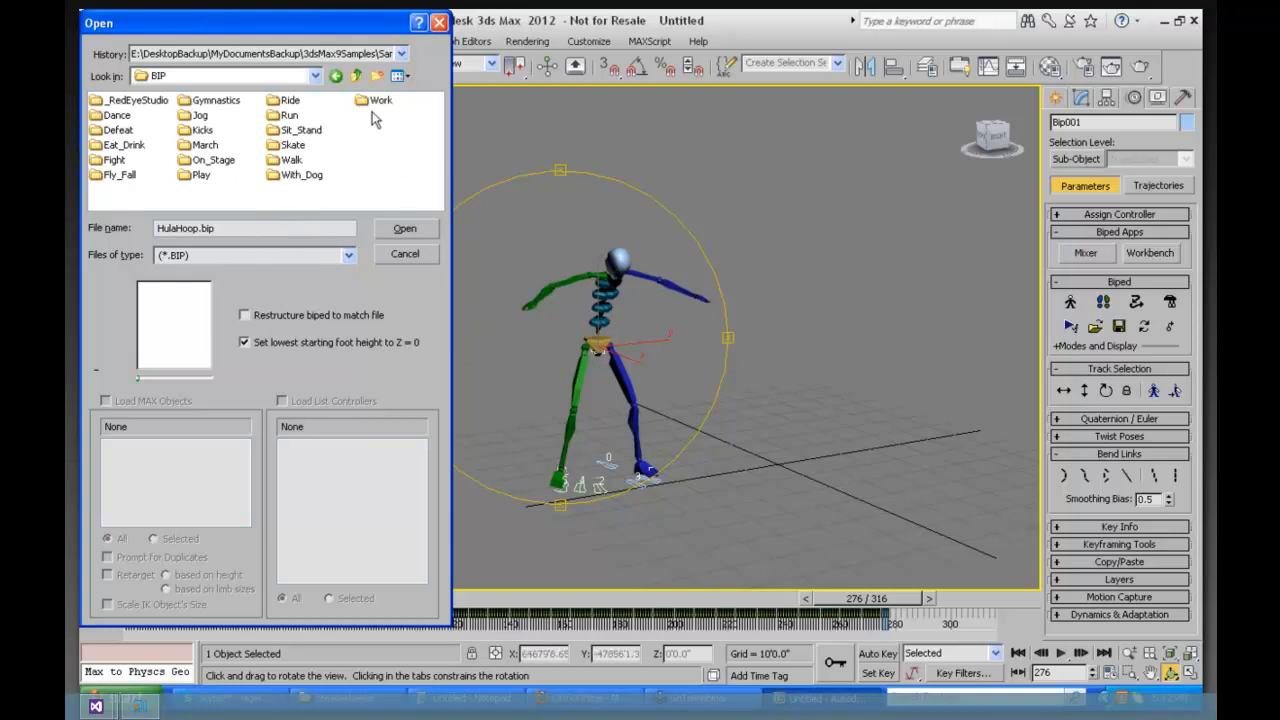
pyautogui.click(439, 22)
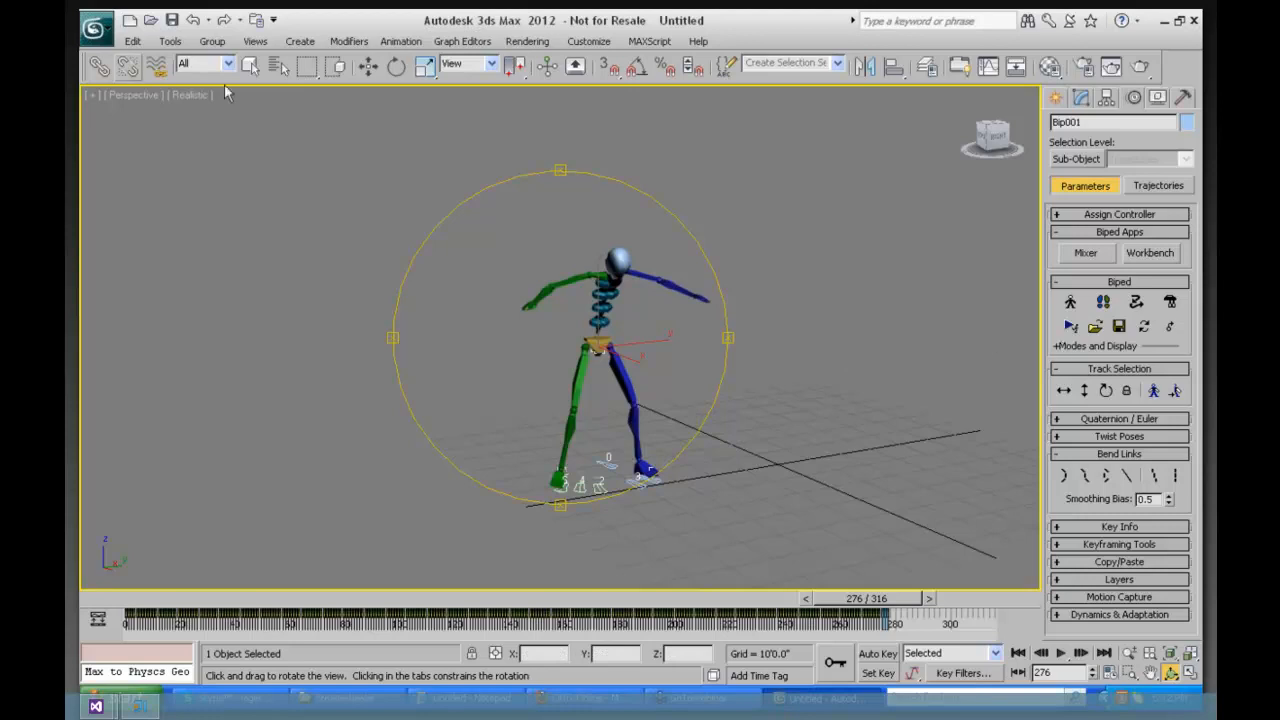
# Step: Select all parts of the animated biped and delete them from the scene
pyautogui.click(132, 41)
pyautogui.click(784, 221)
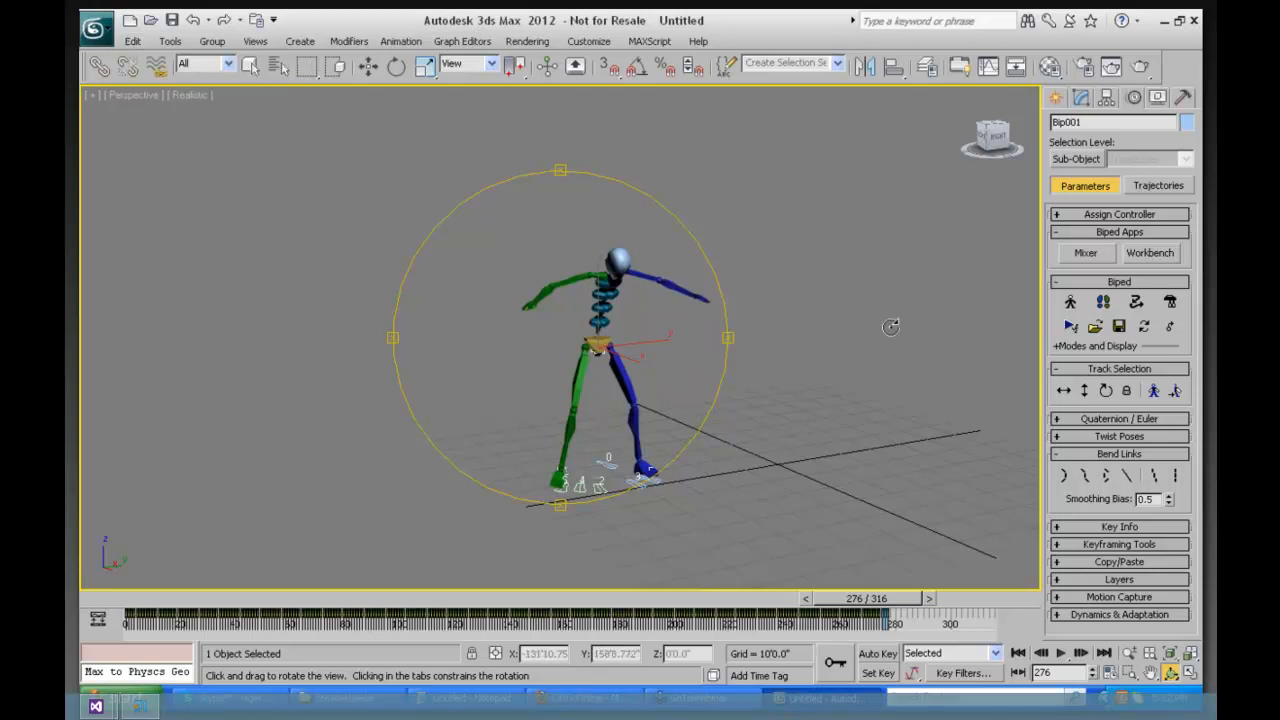
pyautogui.click(1183, 97)
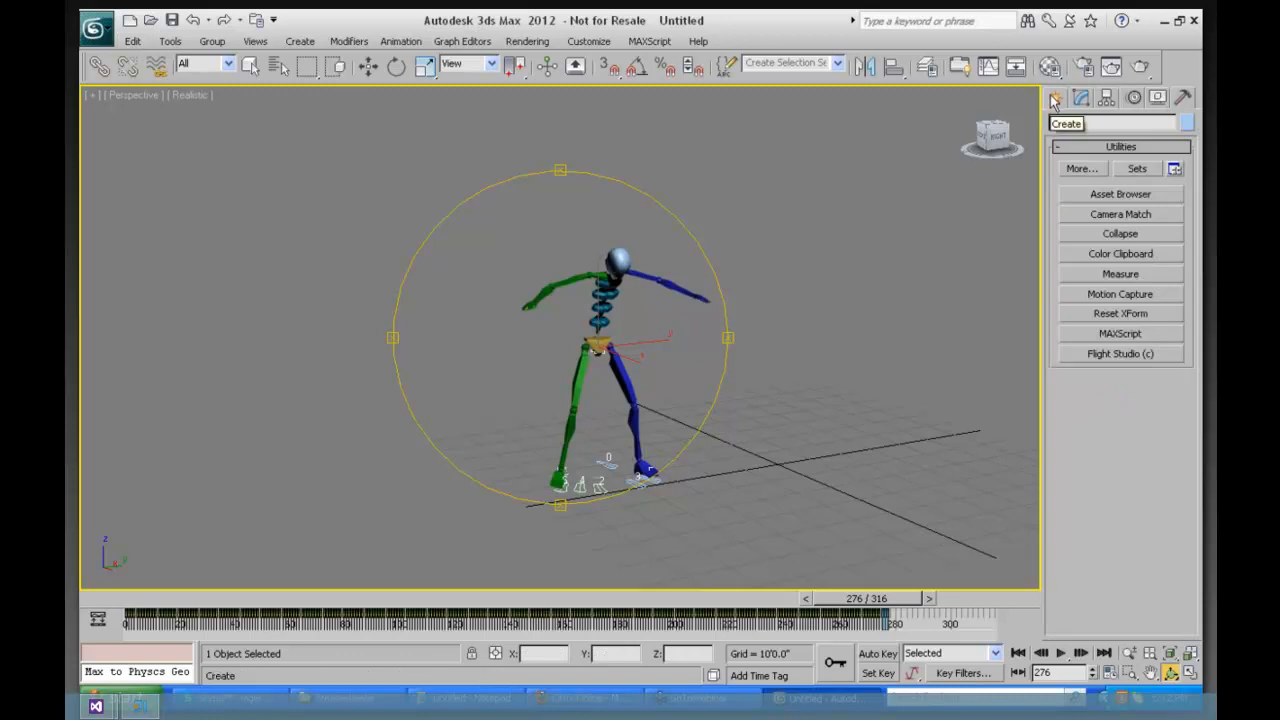
pyautogui.click(745, 195)
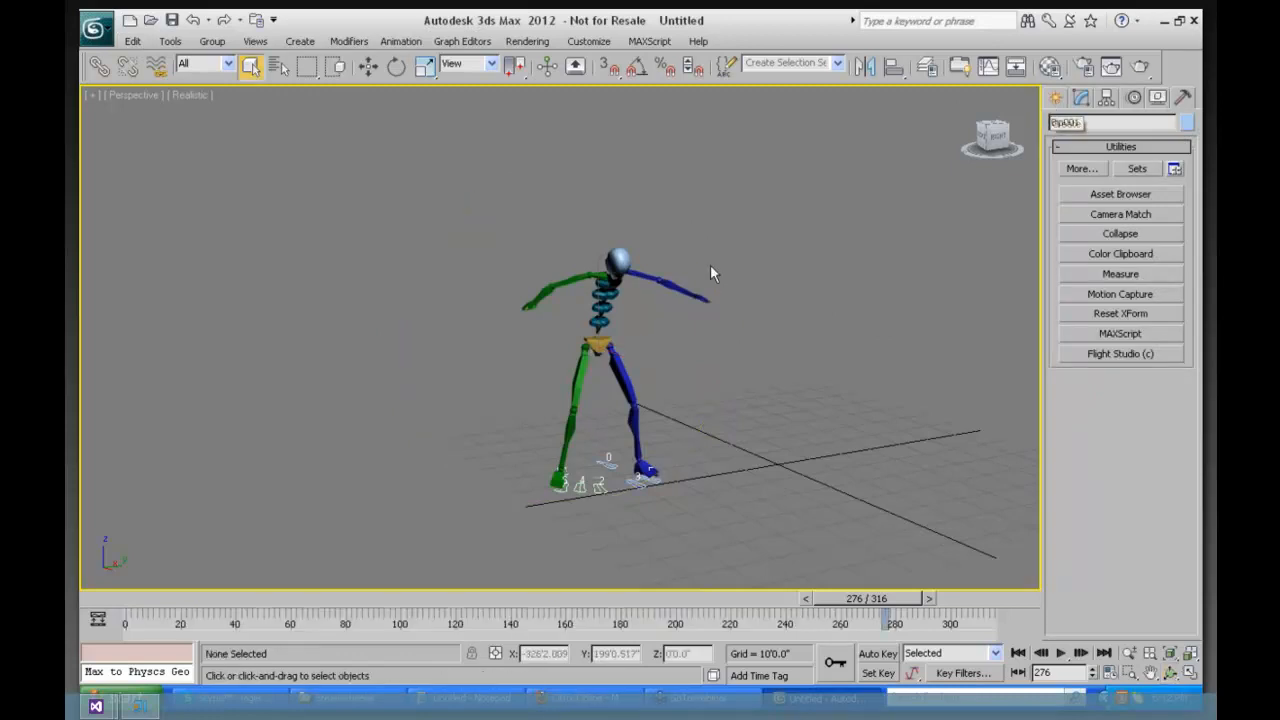
pyautogui.moveTo(752, 229); pyautogui.dragTo(464, 523)
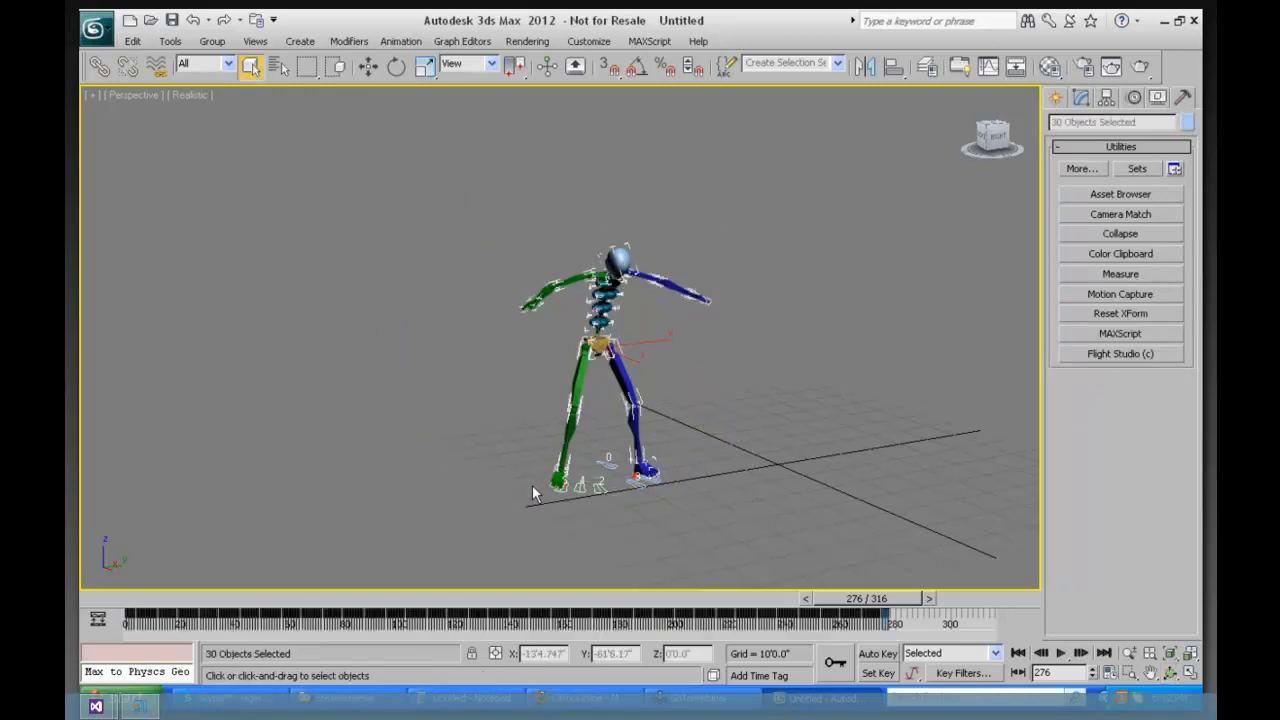
pyautogui.press('Delete')
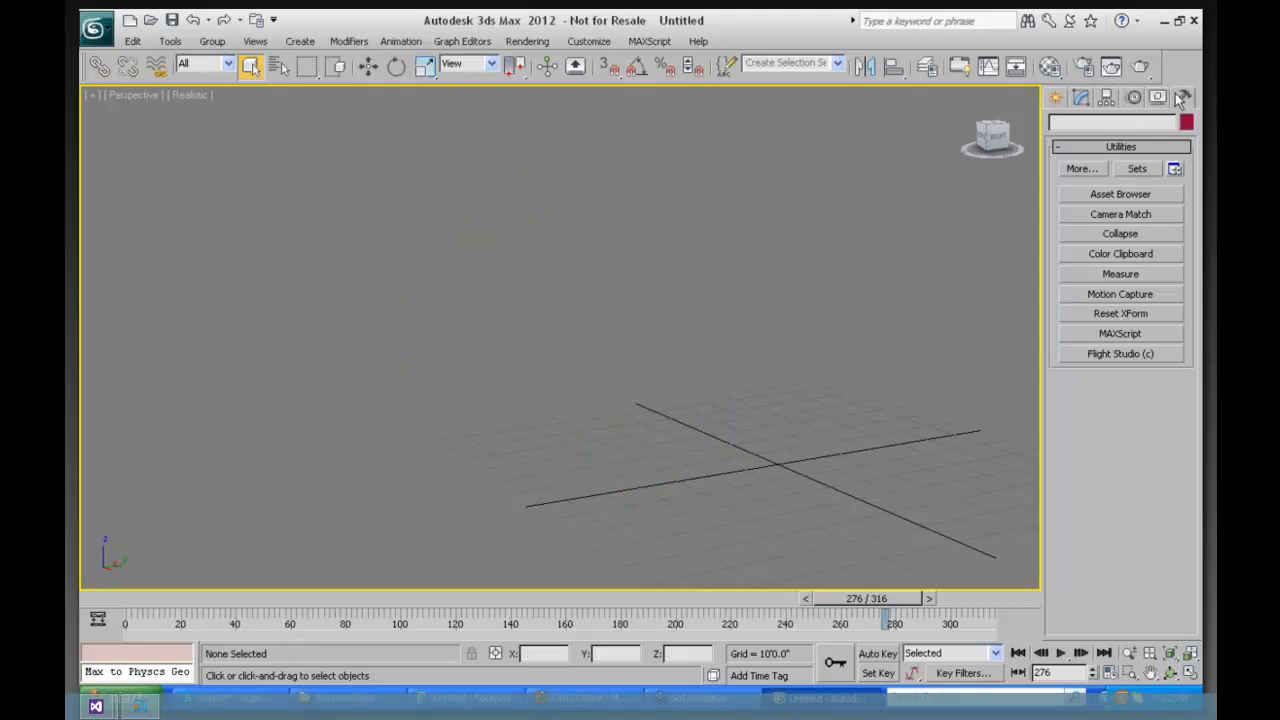
# Step: Create a new biped standing near the centre of the ground grid
pyautogui.click(1056, 98)
pyautogui.click(1087, 228)
pyautogui.moveTo(568, 453); pyautogui.dragTo(580, 188)
pyautogui.click(1170, 672)
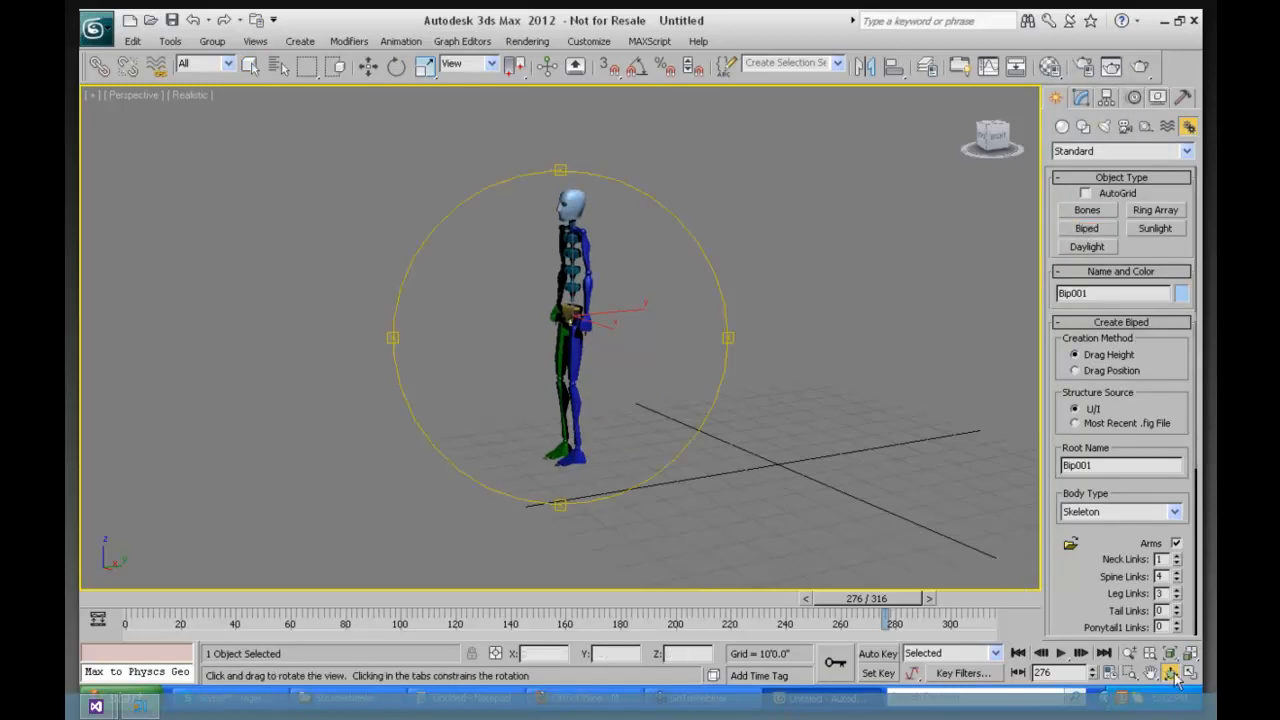
pyautogui.moveTo(658, 410); pyautogui.dragTo(850, 440)
pyautogui.click(1129, 652)
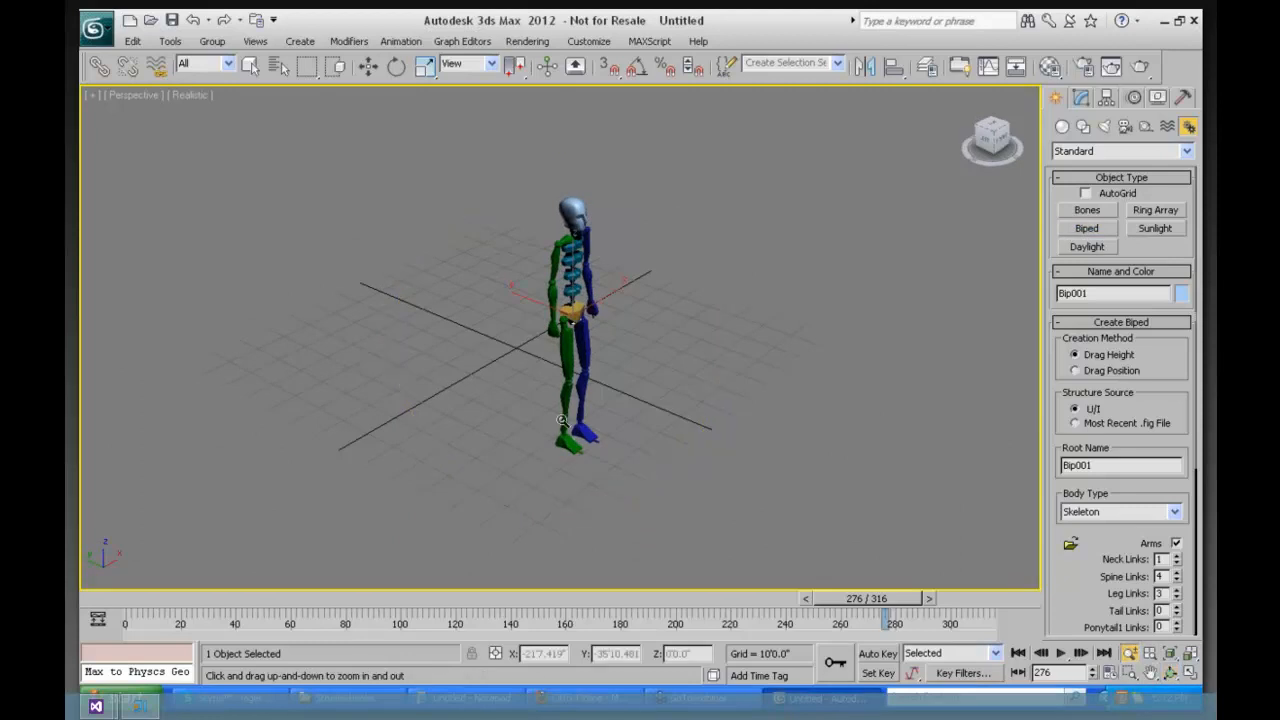
pyautogui.moveTo(542, 372); pyautogui.dragTo(543, 404)
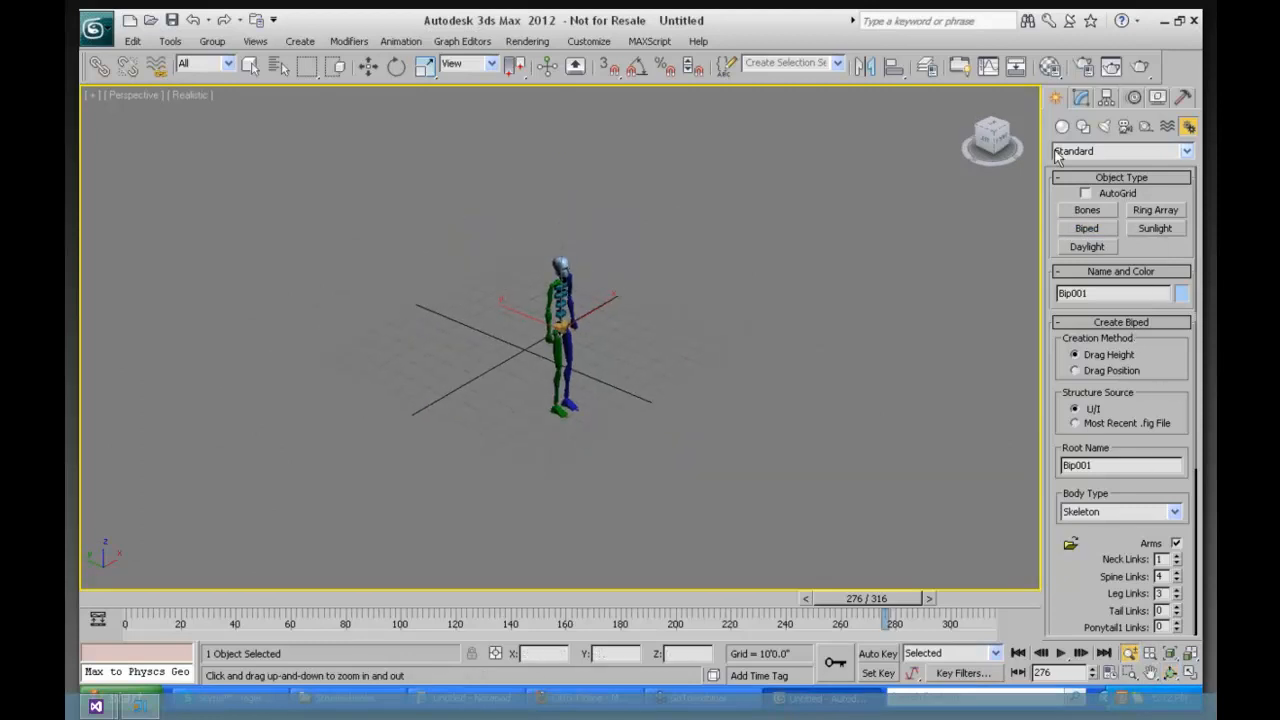
# Step: Turn on Motion Flow Mode for the new biped and place its Motion Flow Graph window clear of the figure
pyautogui.click(1134, 99)
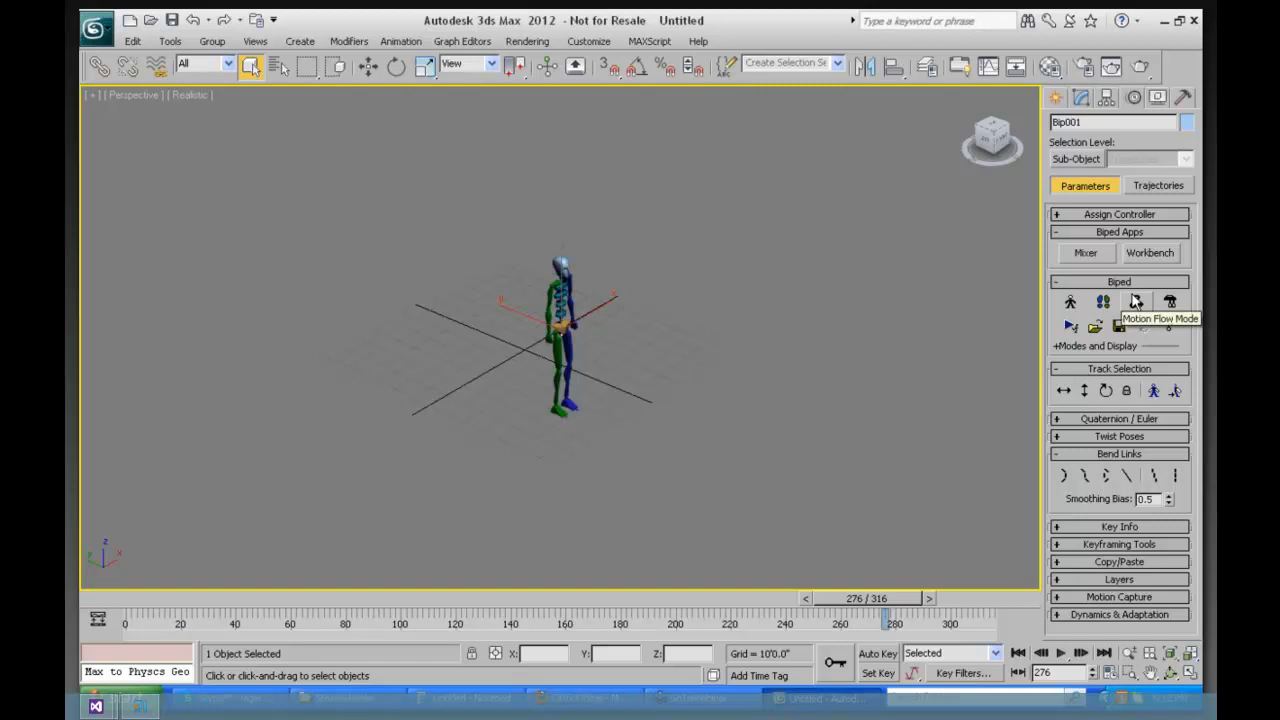
pyautogui.click(1135, 303)
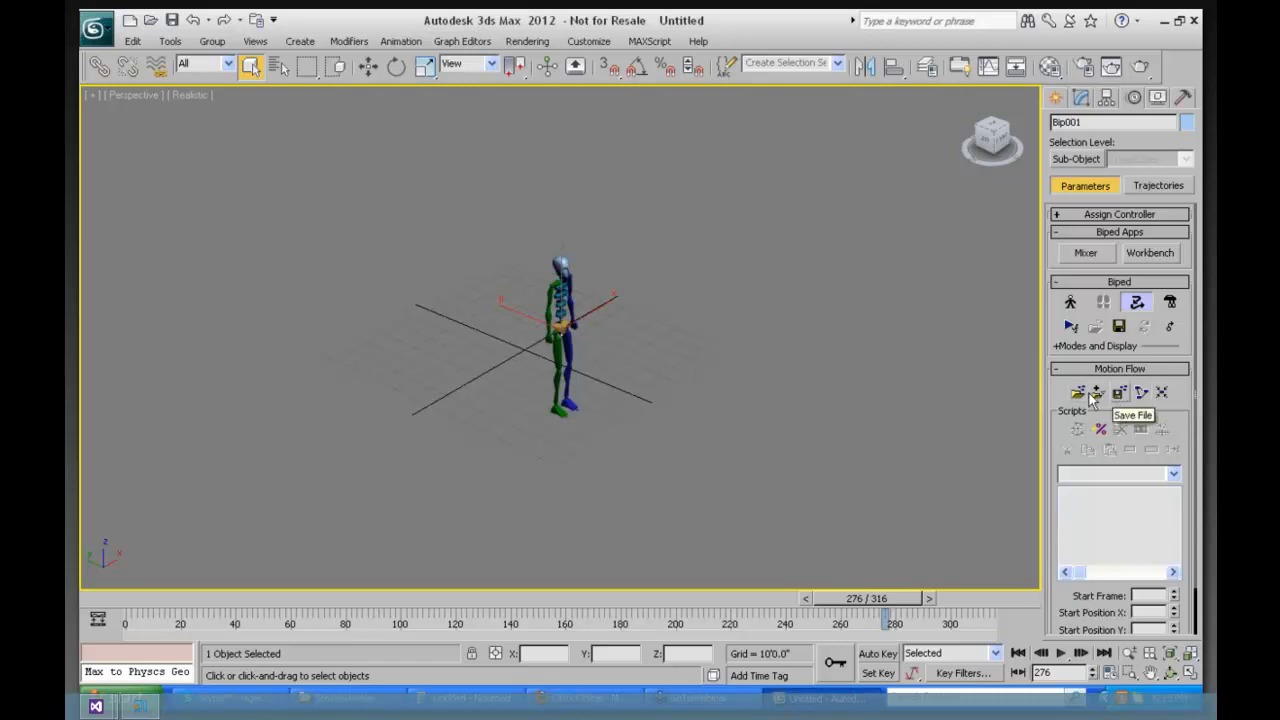
pyautogui.click(1142, 397)
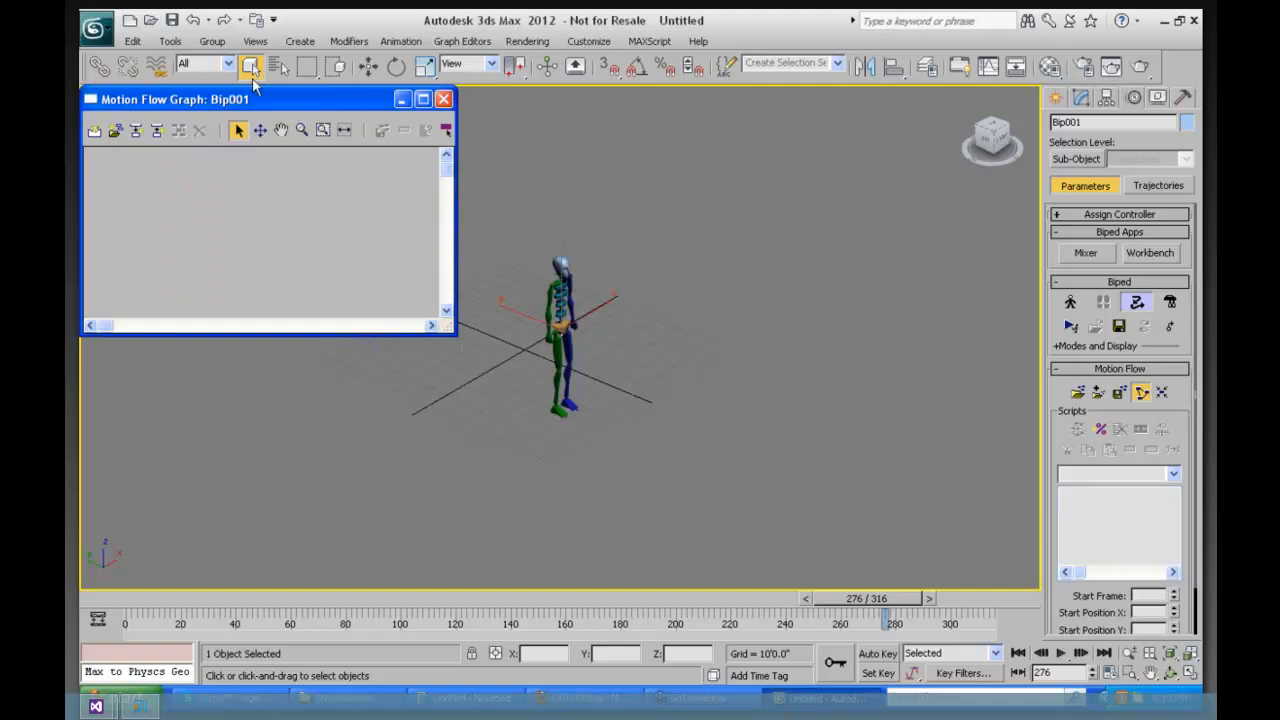
pyautogui.moveTo(290, 104); pyautogui.dragTo(841, 124)
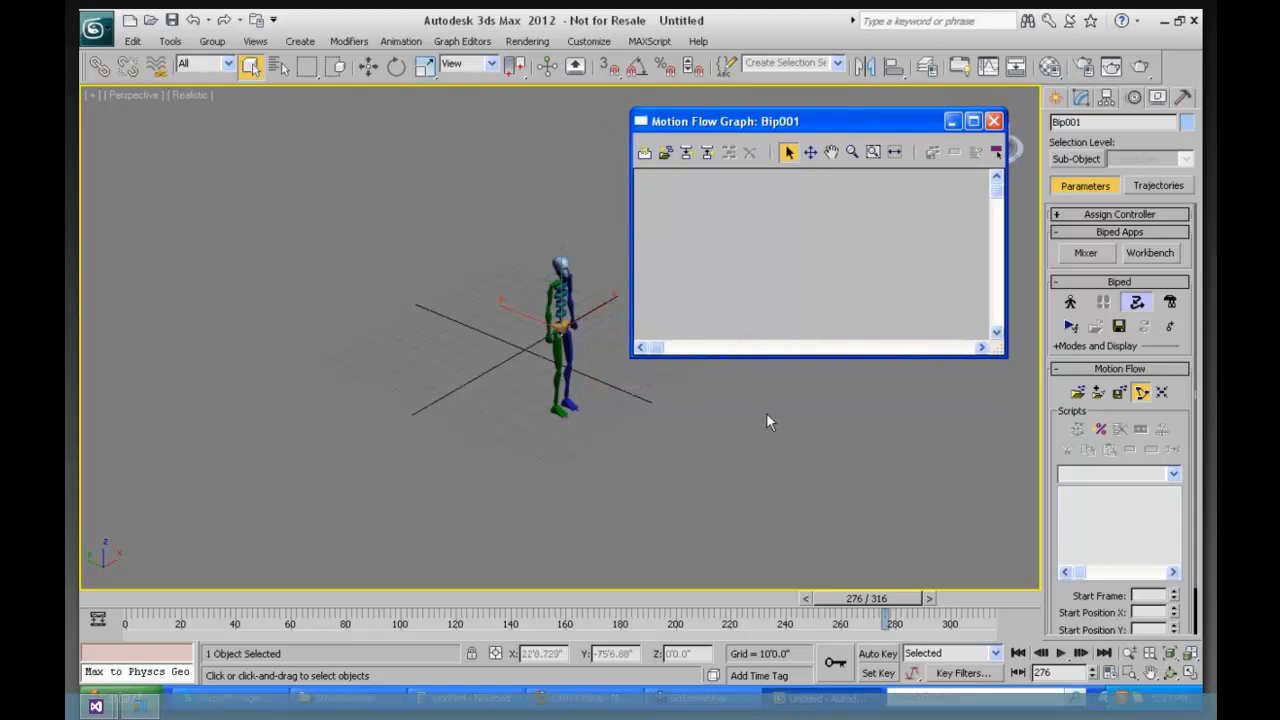
# Step: Add five empty clips, clip1 to clip5, spread across the Motion Flow Graph
pyautogui.click(645, 155)
pyautogui.click(684, 235)
pyautogui.click(764, 248)
pyautogui.click(846, 258)
pyautogui.click(930, 247)
pyautogui.click(923, 313)
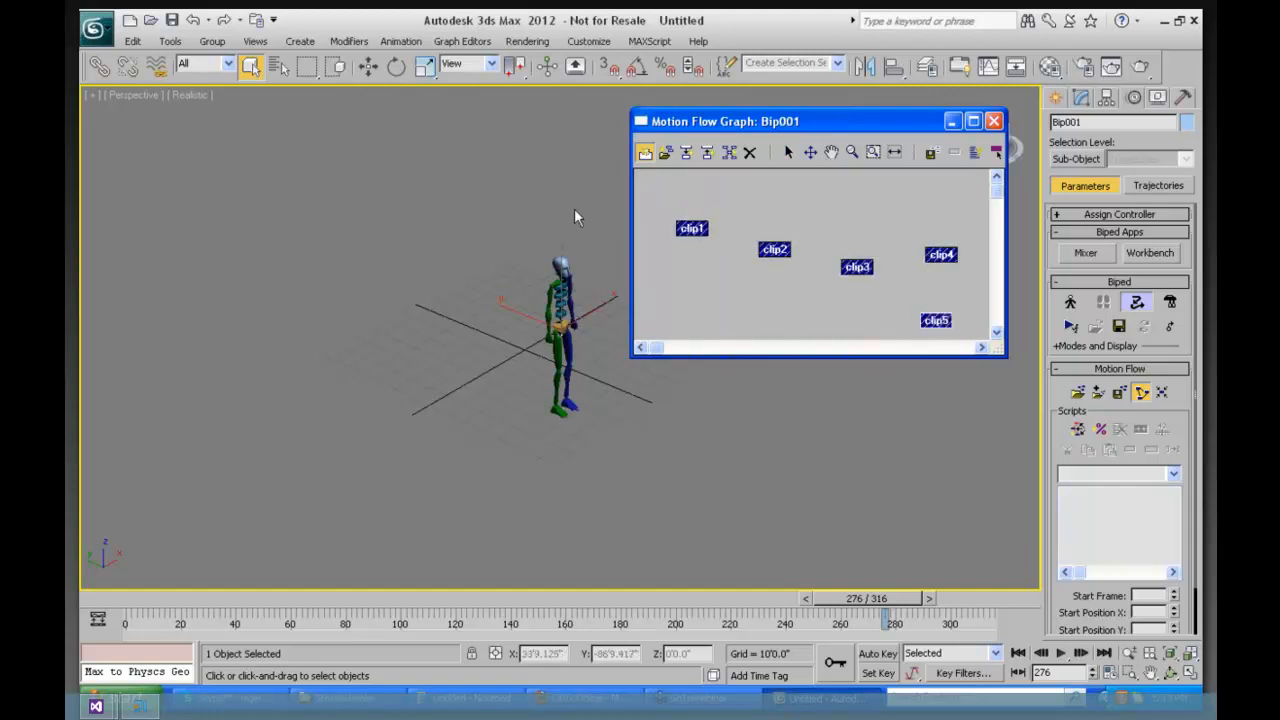
# Step: Load SkateUp.bip from the Skate folder into clip1 of the Motion Flow Graph and accept the obsolete-format notice
pyautogui.press('w')
pyautogui.rightClick(690, 232)
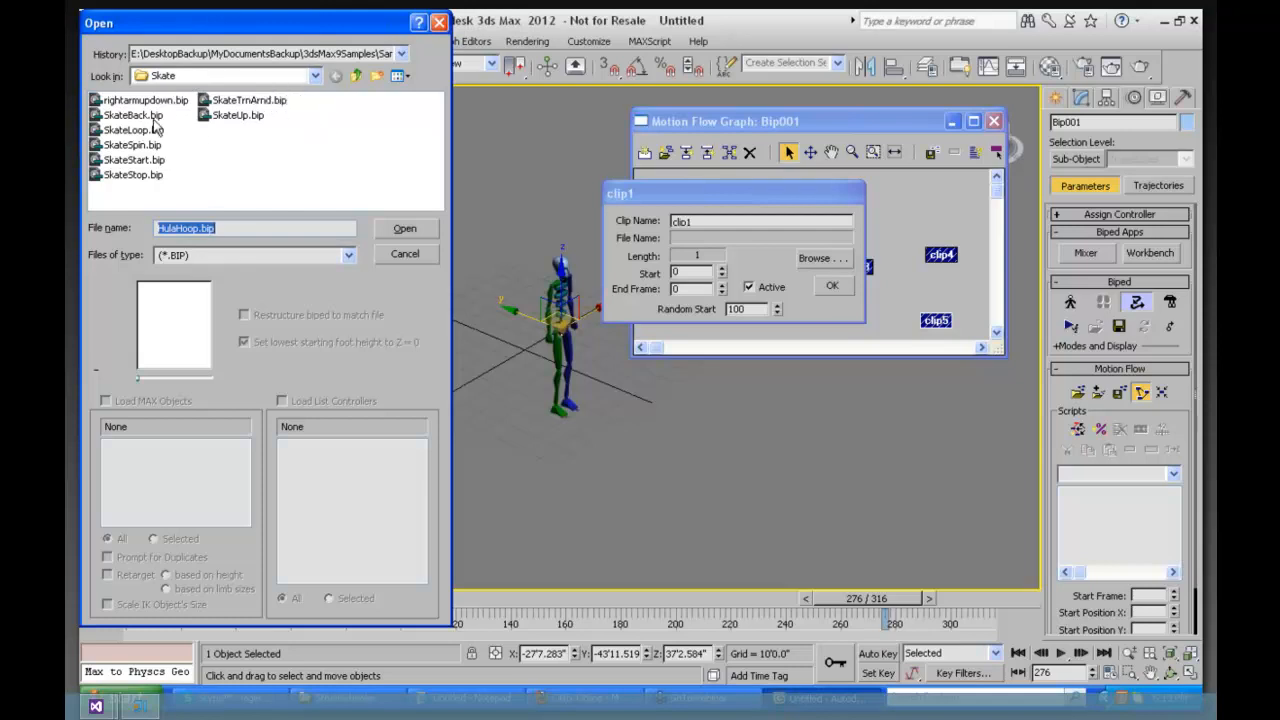
pyautogui.click(236, 117)
pyautogui.moveTo(138, 378)
pyautogui.mouseDown()
pyautogui.moveTo(207, 371)
pyautogui.moveTo(126, 374)
pyautogui.mouseUp()
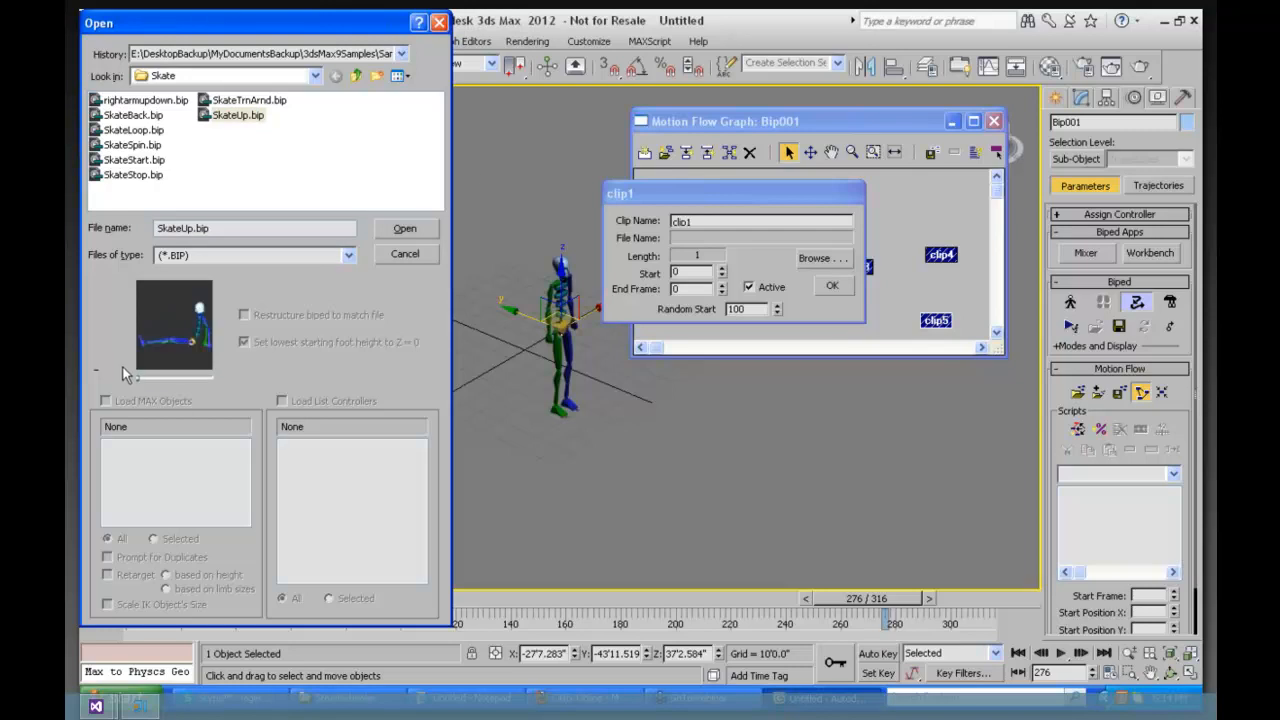
pyautogui.click(405, 230)
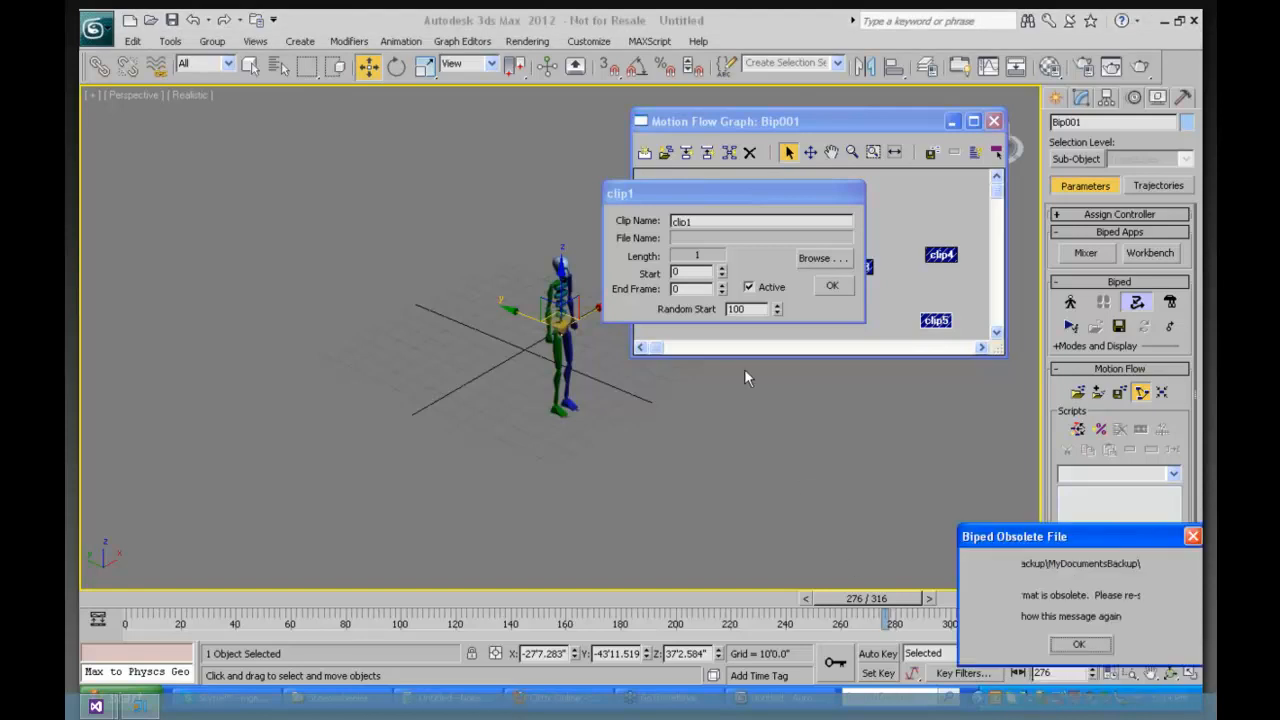
pyautogui.click(1080, 645)
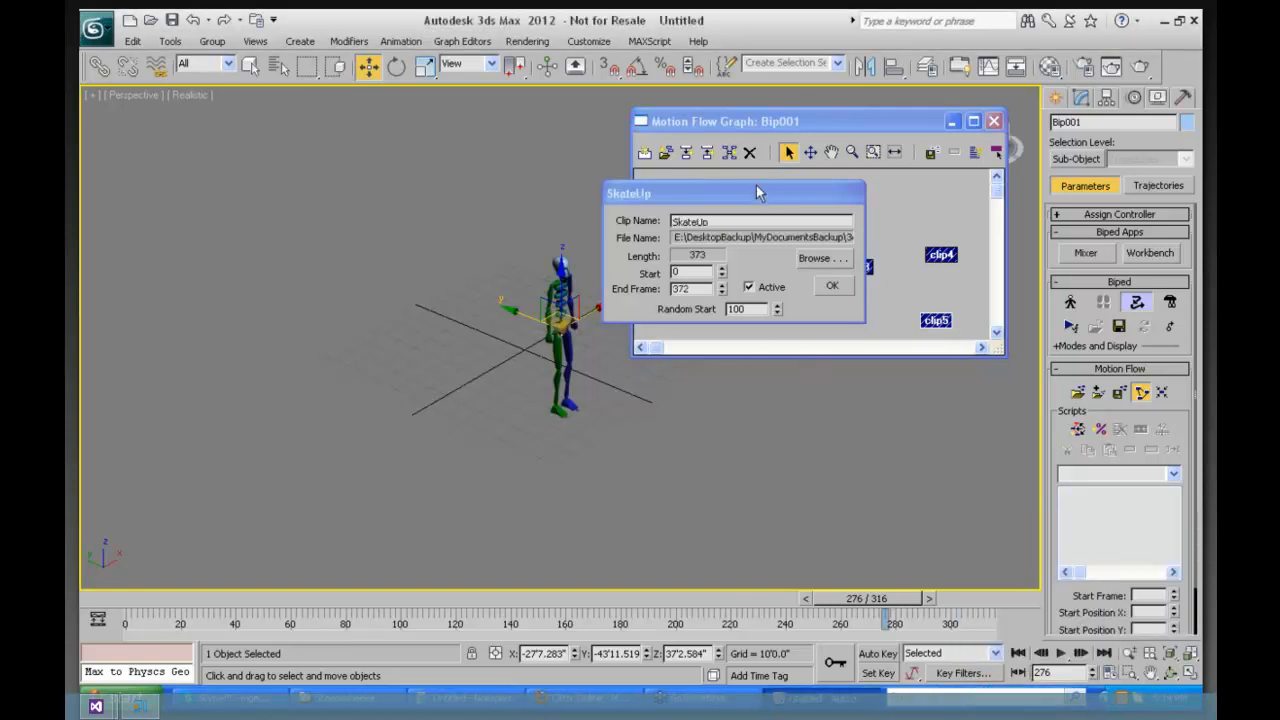
pyautogui.moveTo(757, 191); pyautogui.dragTo(740, 378)
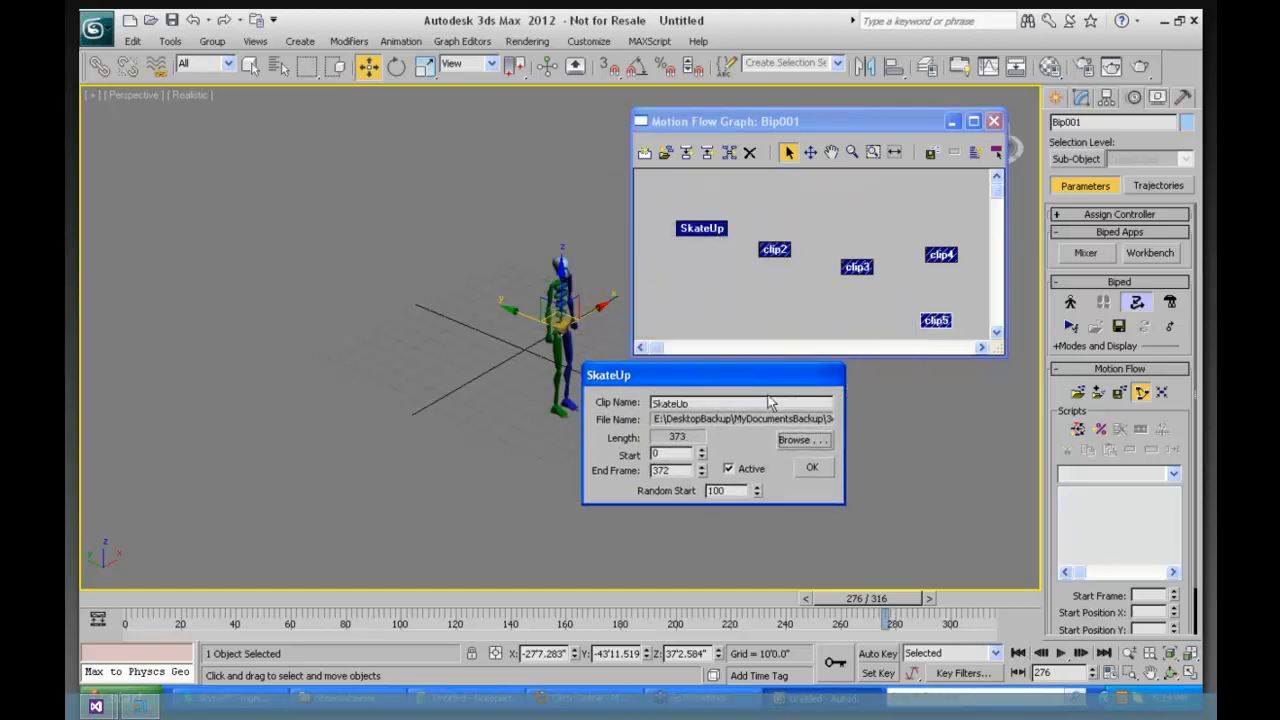
pyautogui.click(801, 471)
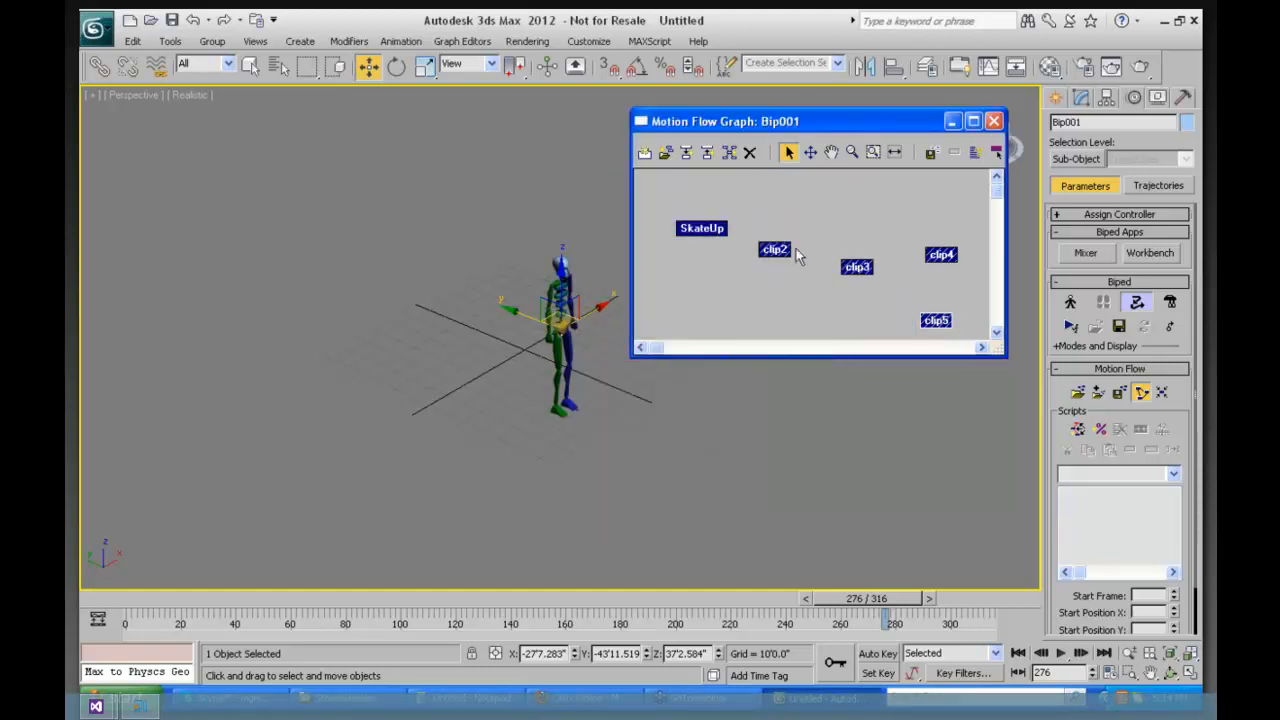
# Step: Load the SkateStart.bip motion file into clip2 of the Motion Flow Graph
pyautogui.rightClick(771, 250)
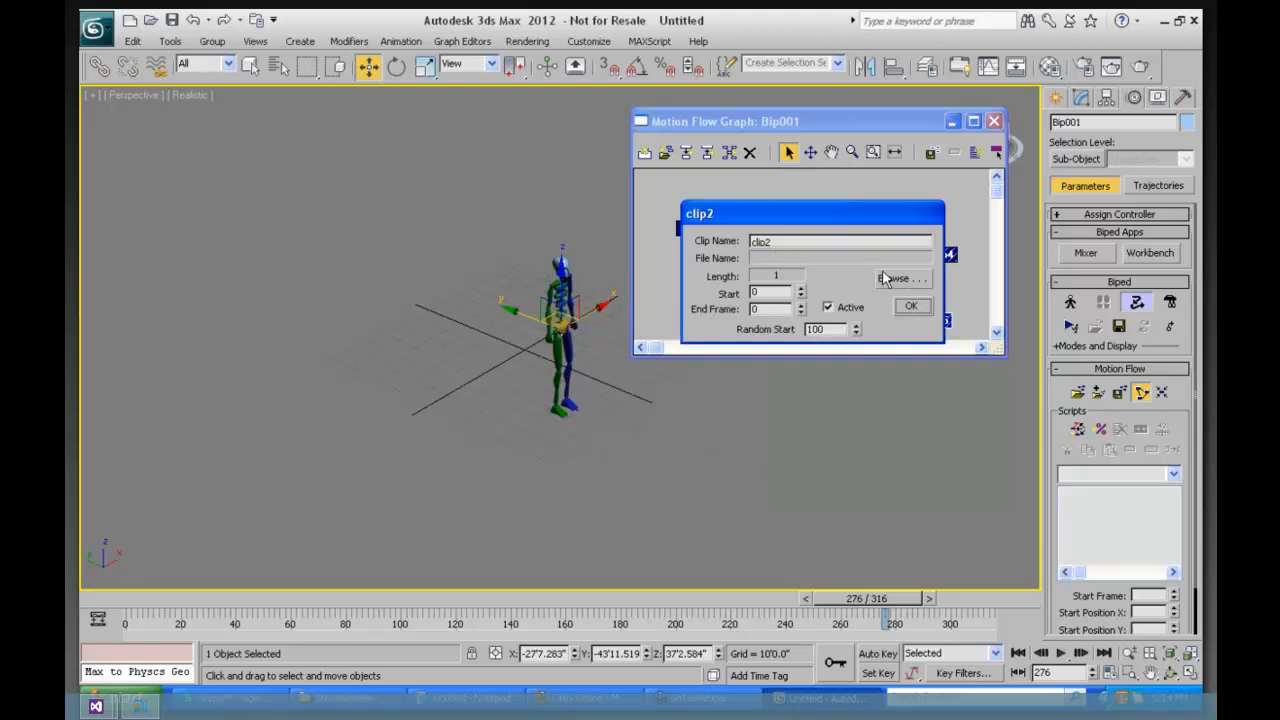
pyautogui.click(900, 280)
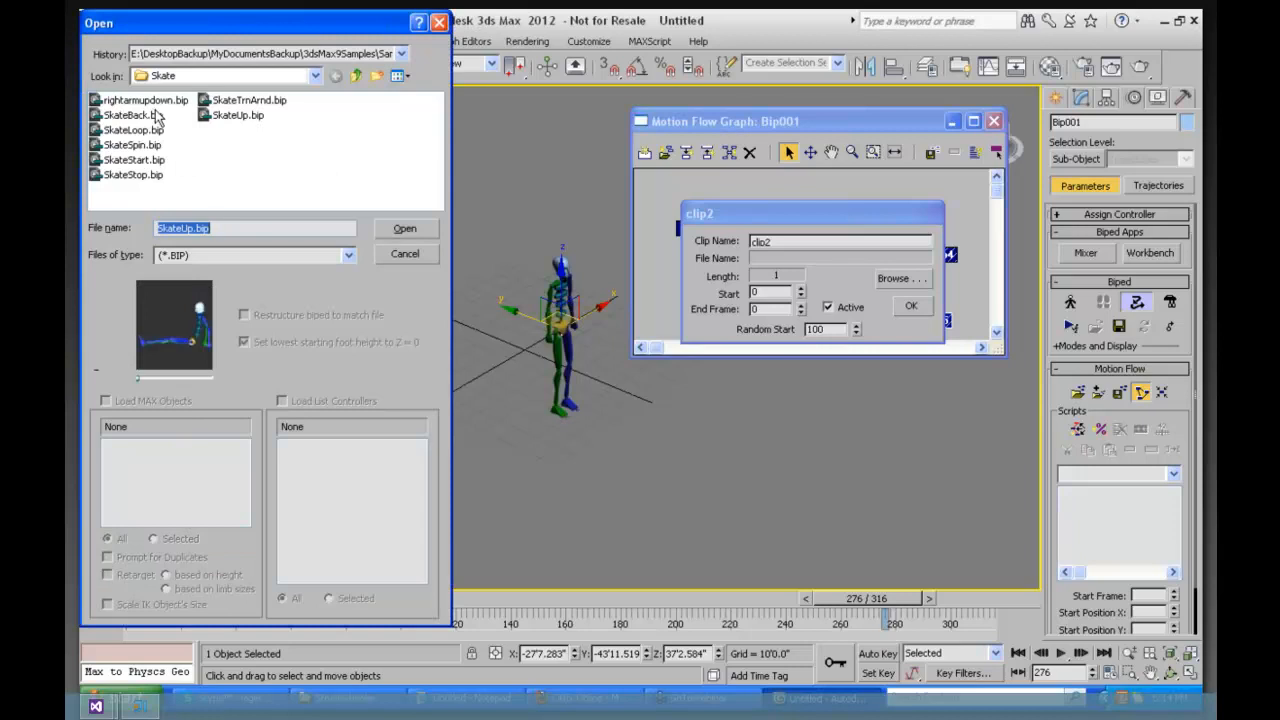
pyautogui.click(138, 160)
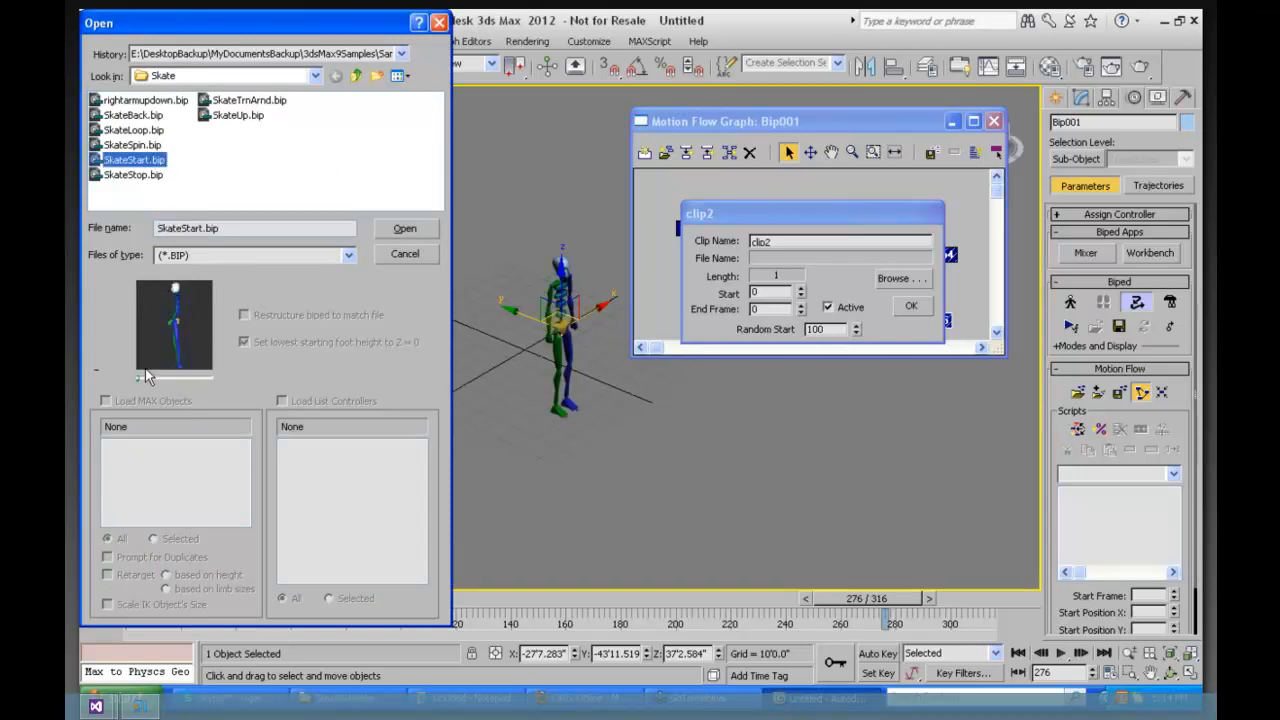
pyautogui.moveTo(135, 378); pyautogui.dragTo(198, 381)
pyautogui.click(404, 228)
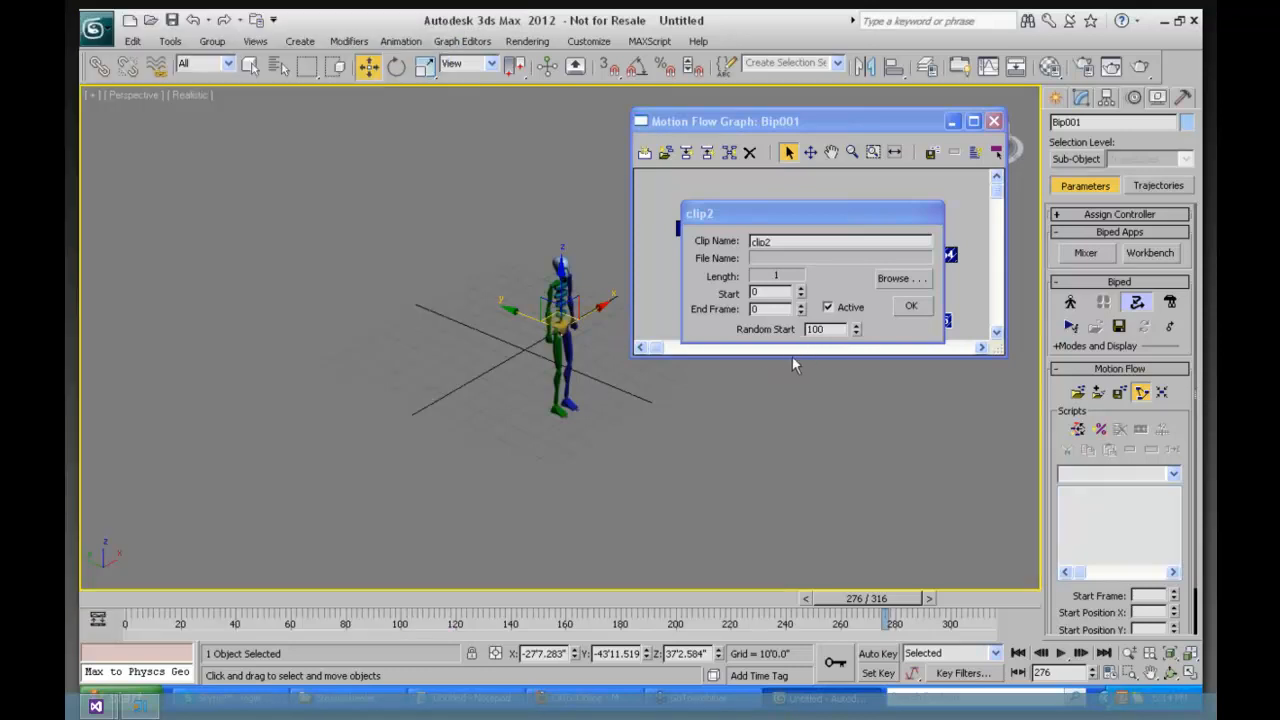
pyautogui.click(822, 431)
pyautogui.click(911, 306)
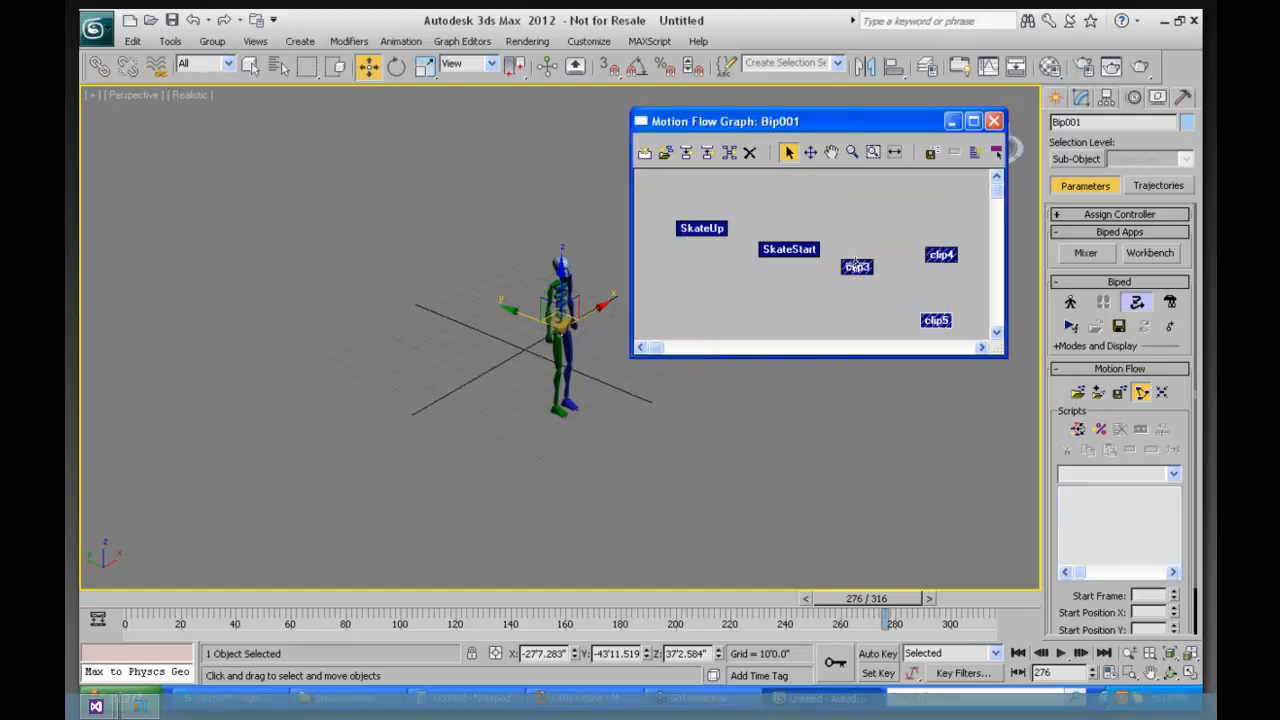
# Step: Assign SkateLoop.bip as the motion file of clip3 in the graph
pyautogui.rightClick(857, 266)
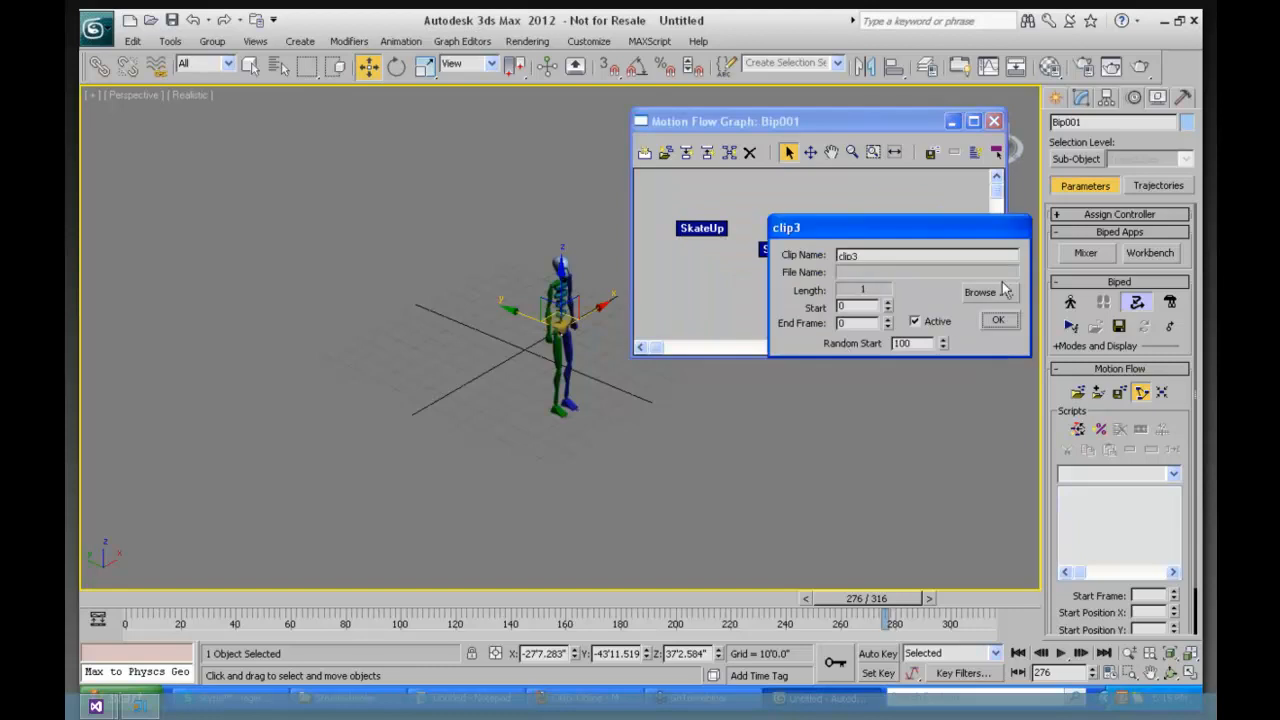
pyautogui.click(986, 293)
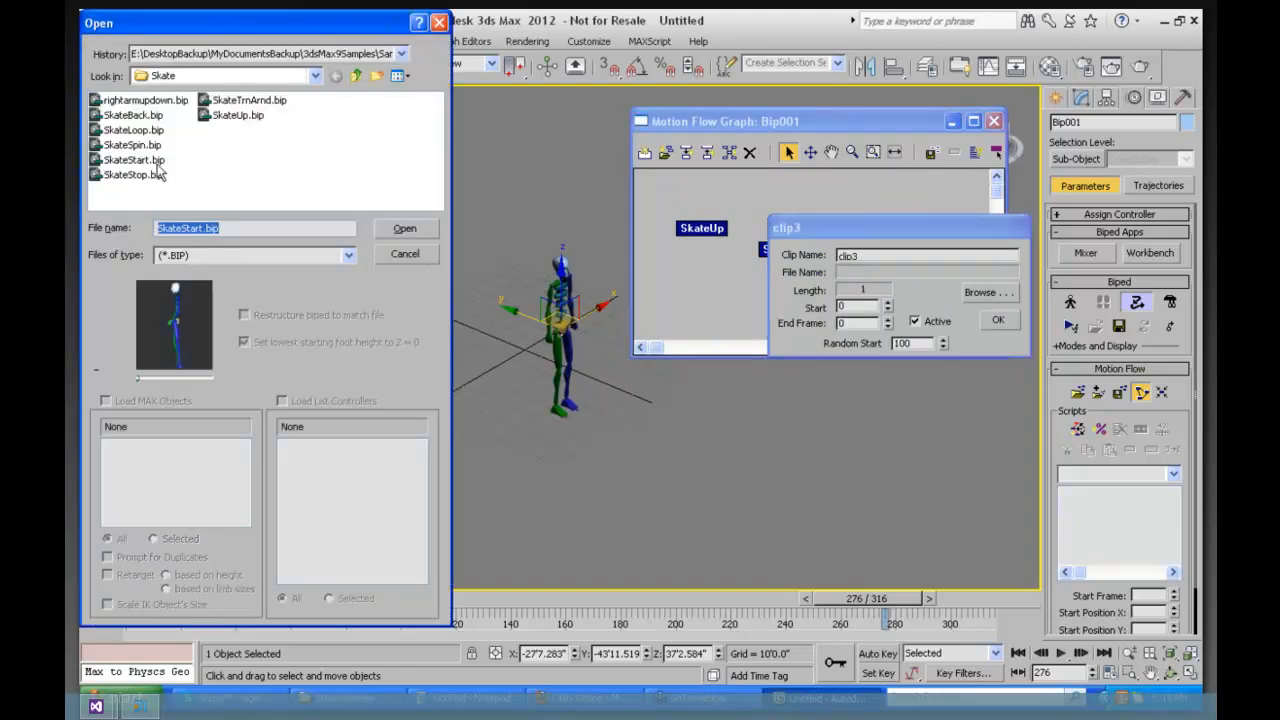
pyautogui.click(145, 131)
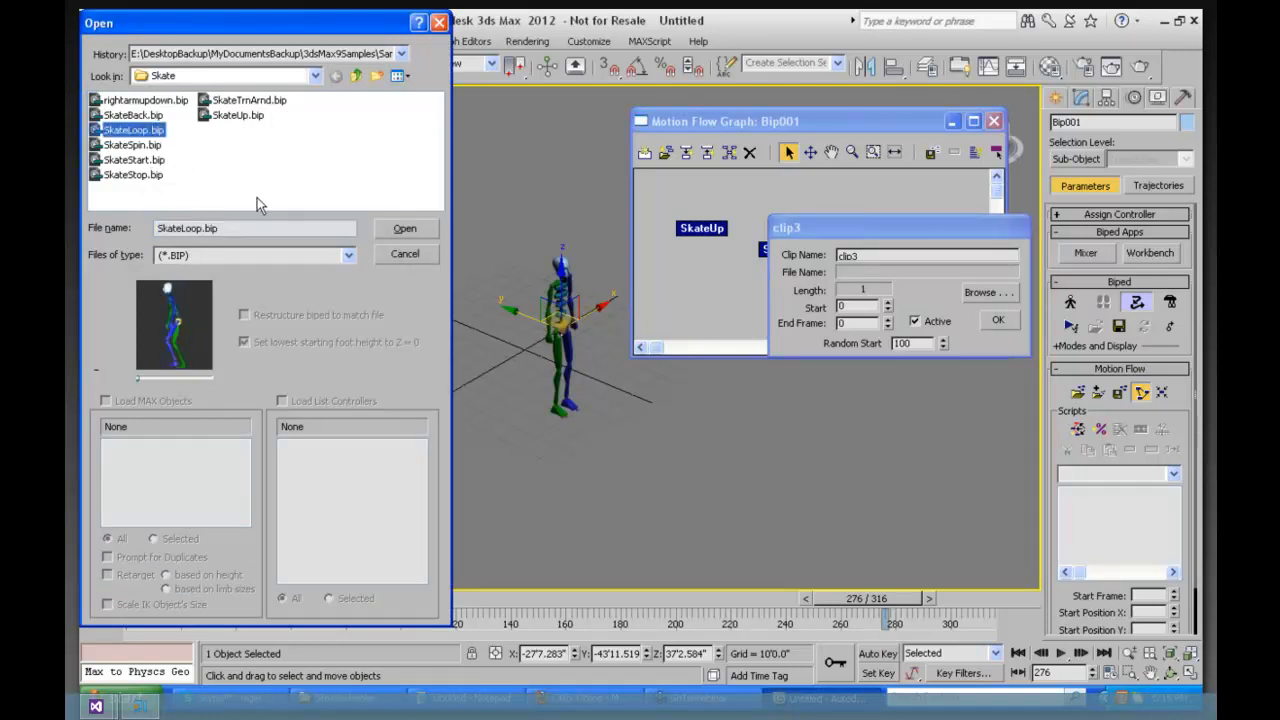
pyautogui.click(404, 229)
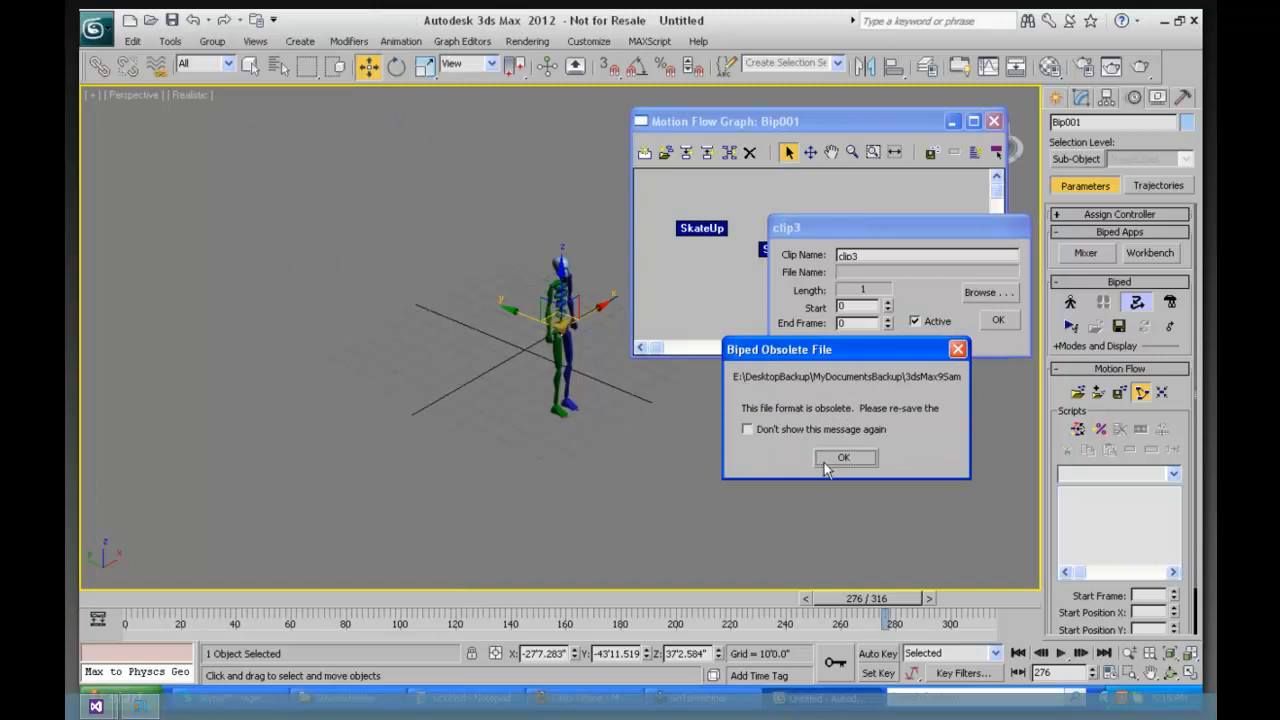
pyautogui.click(845, 459)
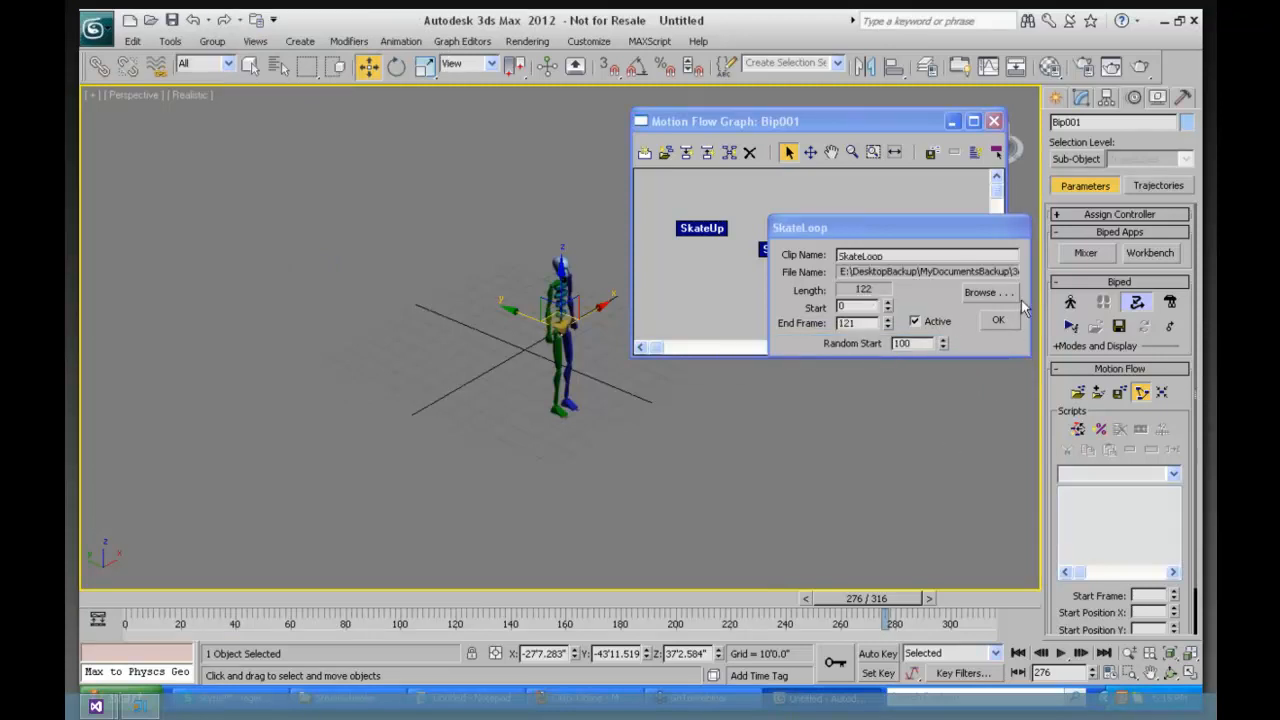
pyautogui.click(1000, 320)
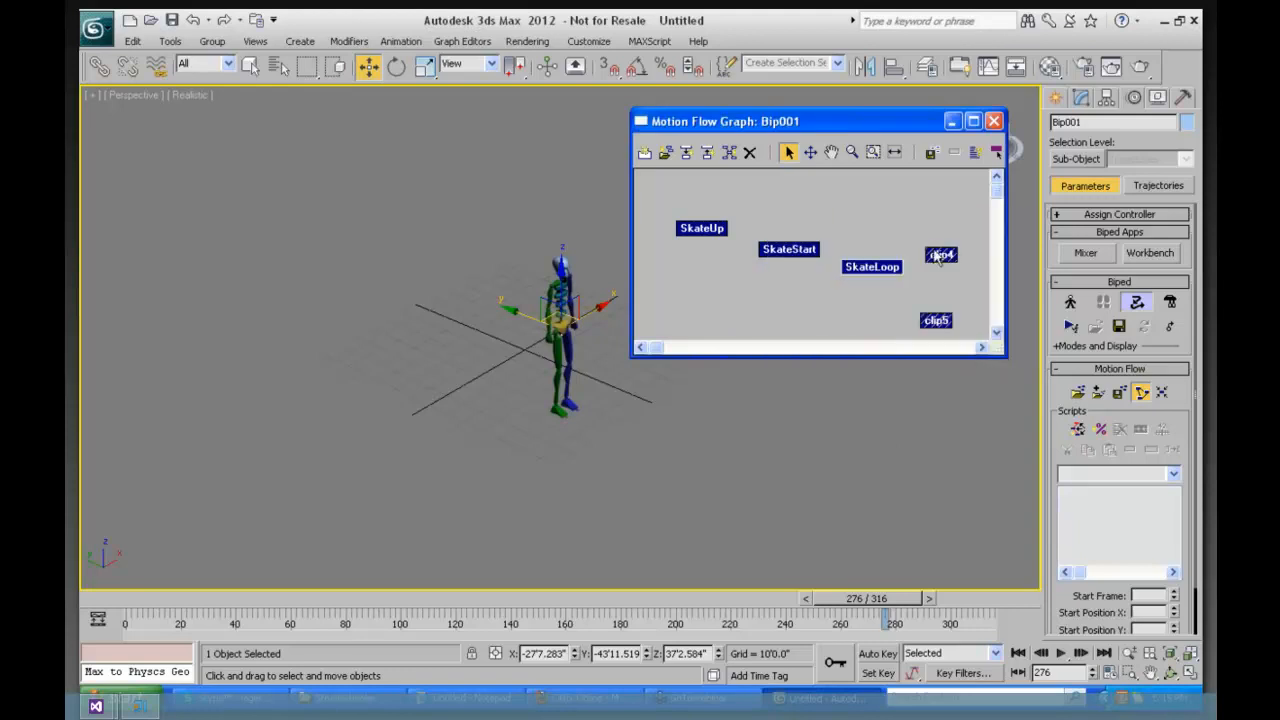
# Step: Assign SkateTrnArnd.bip as the motion file of clip4 in the graph
pyautogui.rightClick(941, 255)
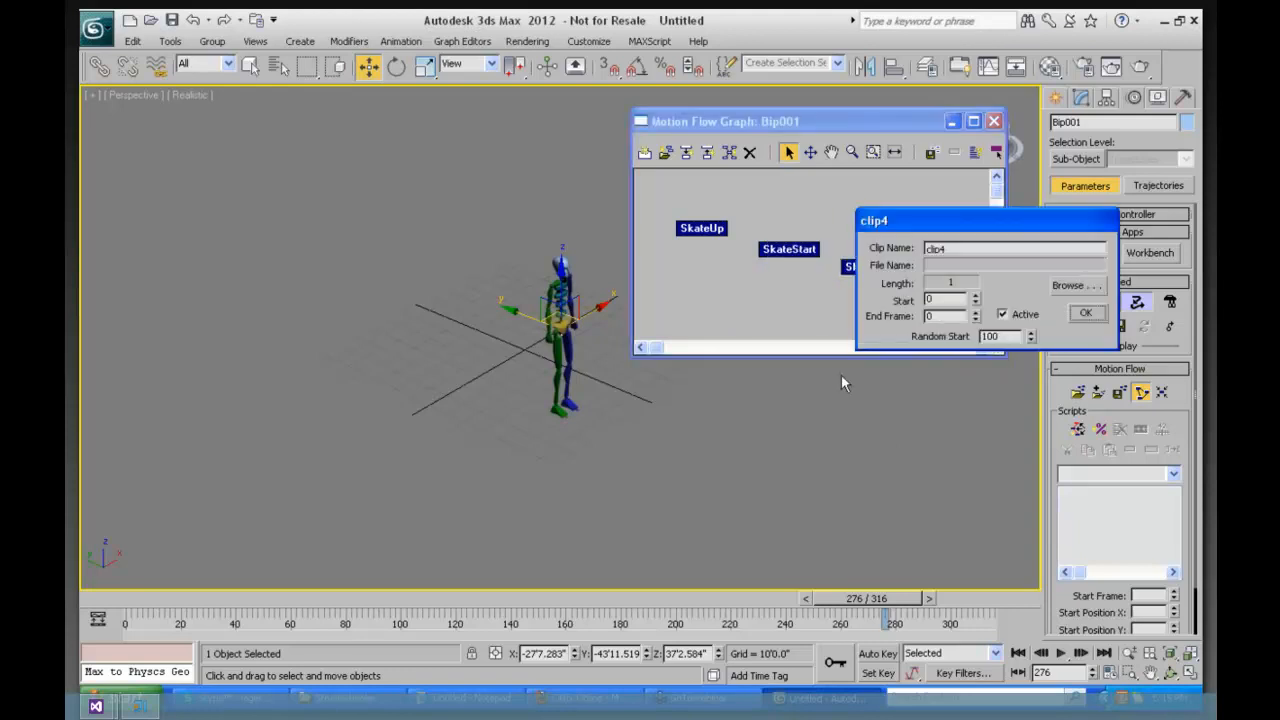
pyautogui.click(1072, 288)
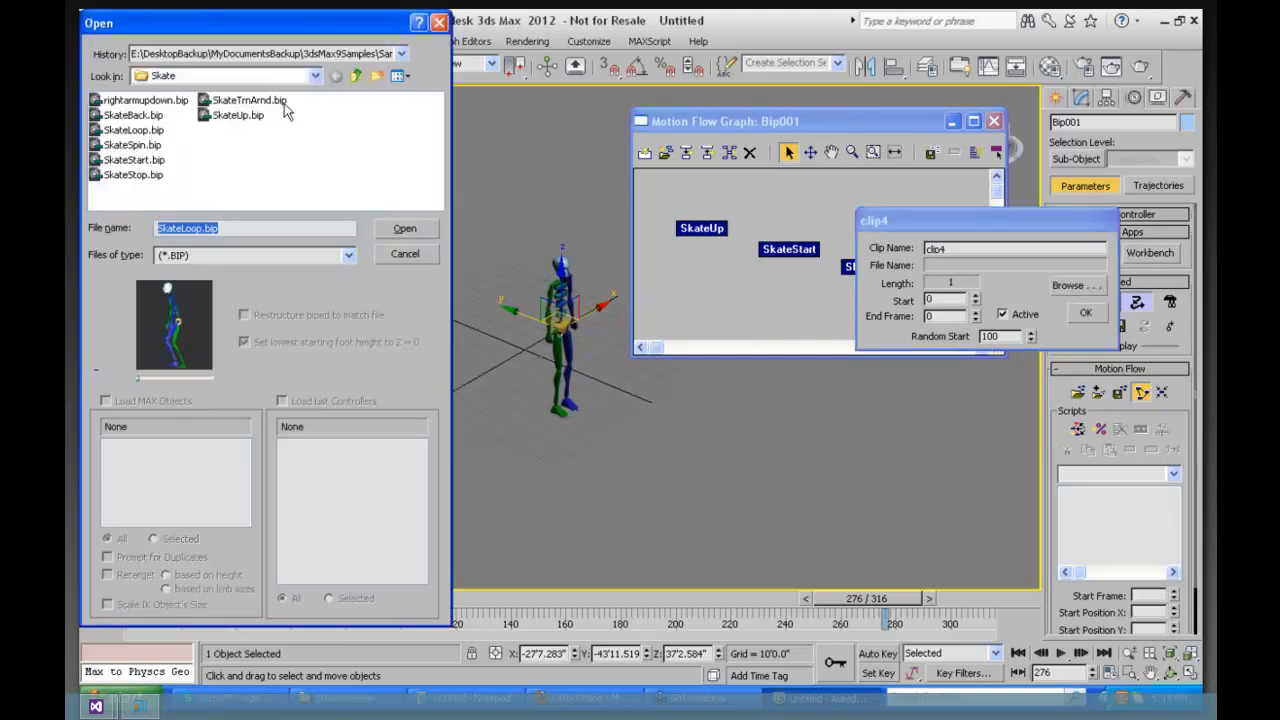
pyautogui.click(249, 104)
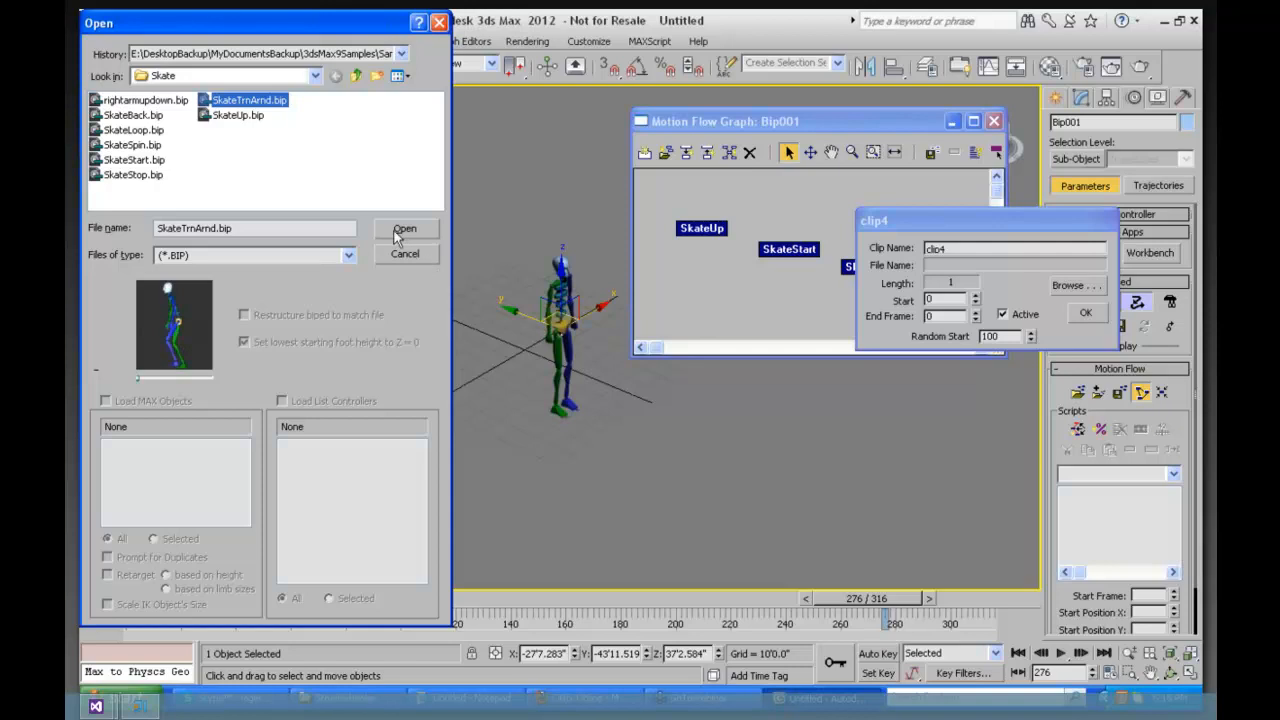
pyautogui.click(404, 229)
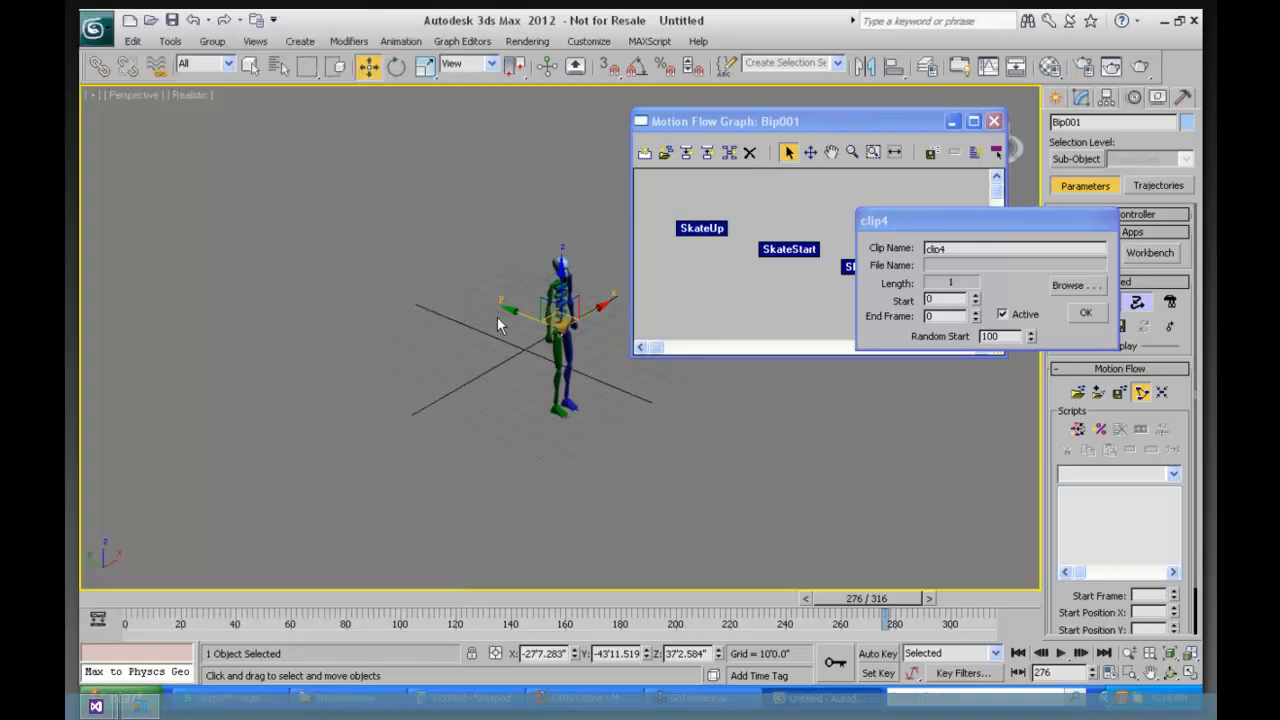
pyautogui.click(884, 445)
pyautogui.click(1085, 313)
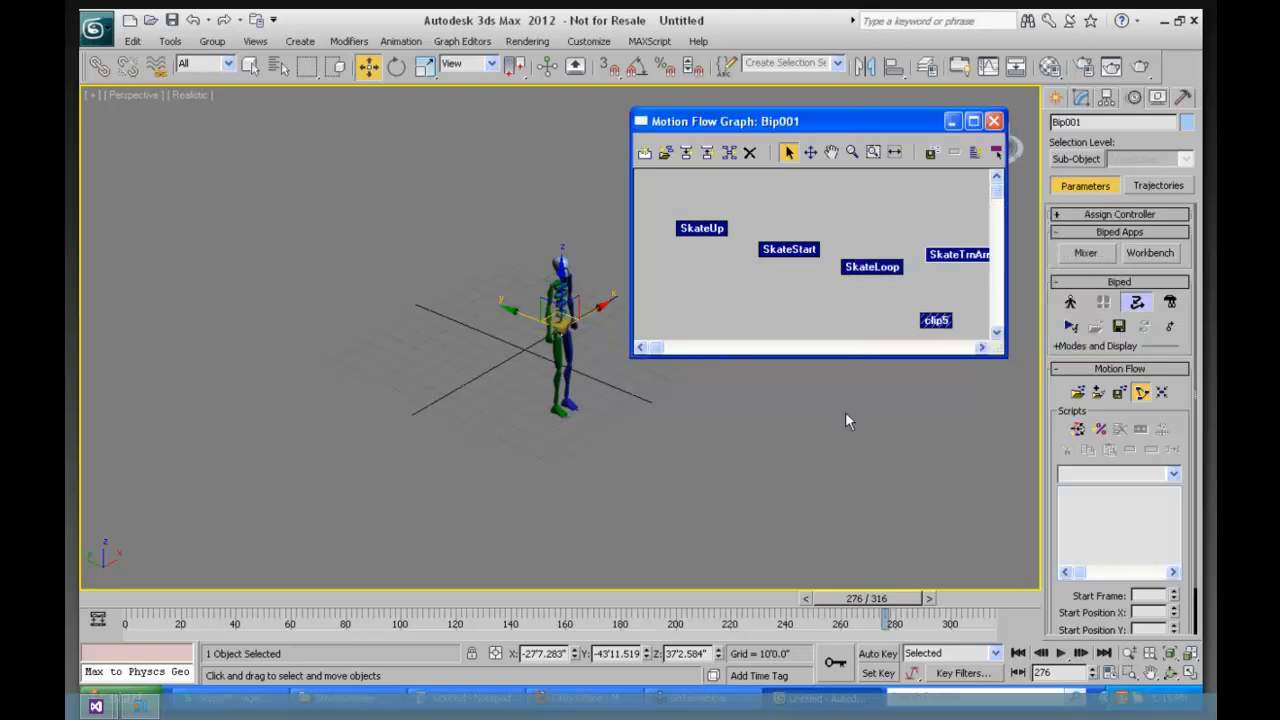
# Step: Preview SkateBack.bip and load it as the motion file of clip5 in the graph
pyautogui.rightClick(931, 321)
pyautogui.click(1061, 347)
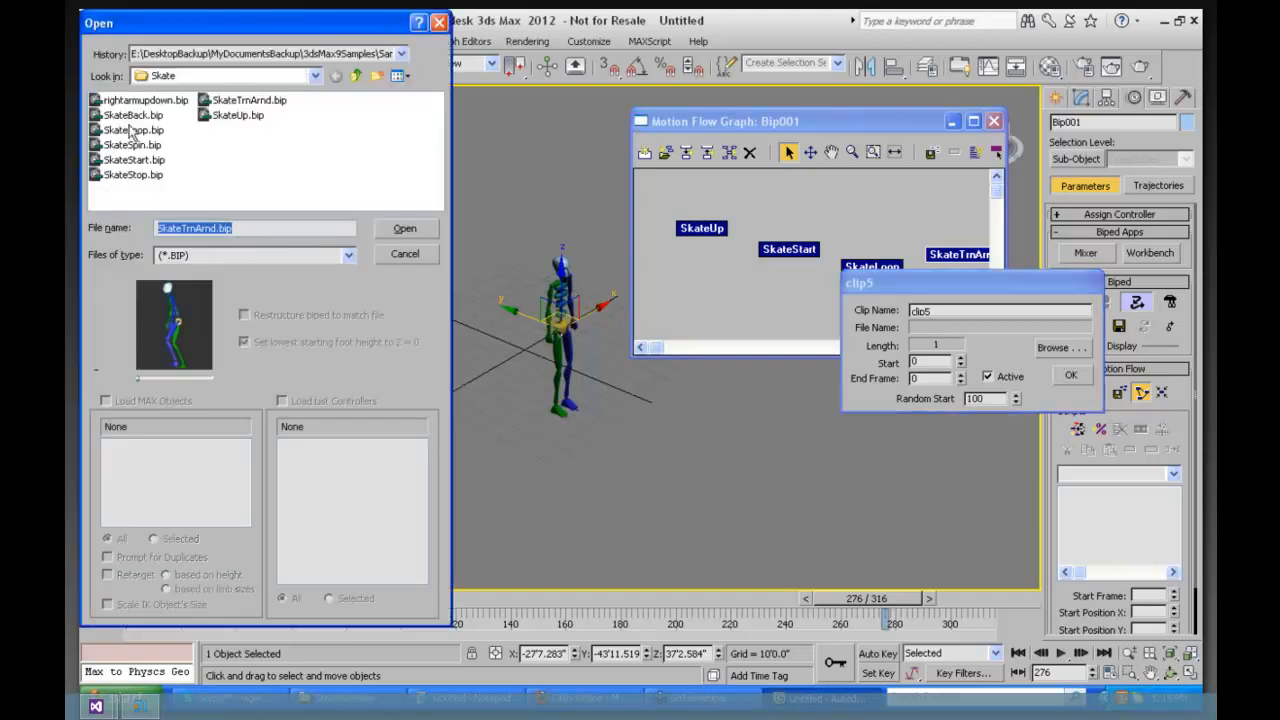
pyautogui.click(133, 115)
pyautogui.moveTo(137, 379); pyautogui.dragTo(215, 378)
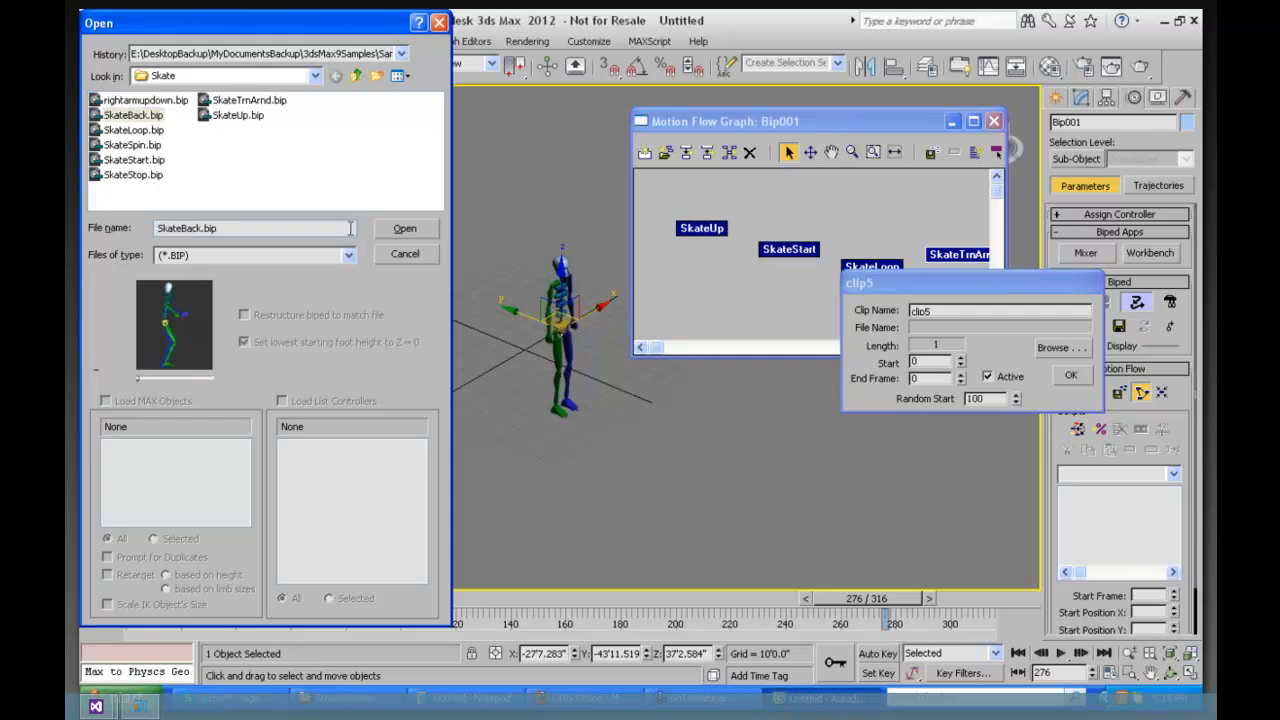
pyautogui.click(404, 228)
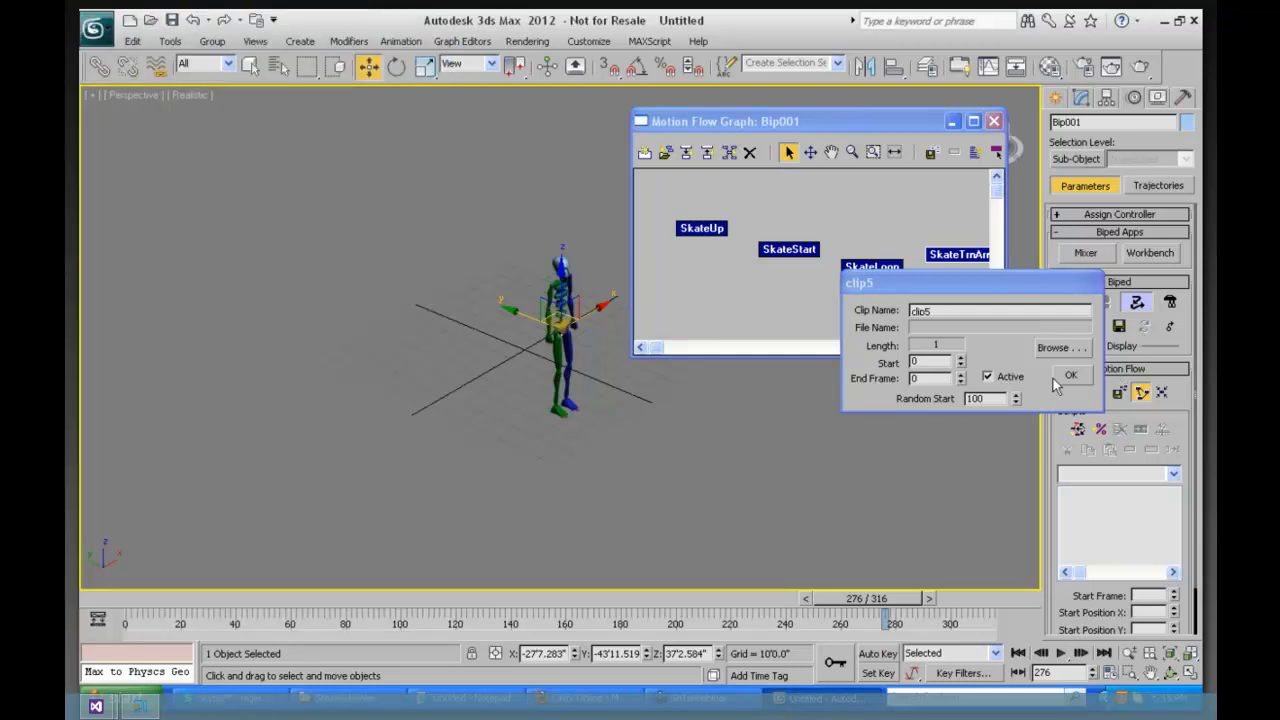
pyautogui.click(1120, 448)
pyautogui.click(1074, 379)
# Step: Define a new motion flow script for the biped and name it skating
pyautogui.moveTo(878, 127)
pyautogui.mouseDown()
pyautogui.moveTo(917, 113)
pyautogui.moveTo(870, 120)
pyautogui.mouseUp()
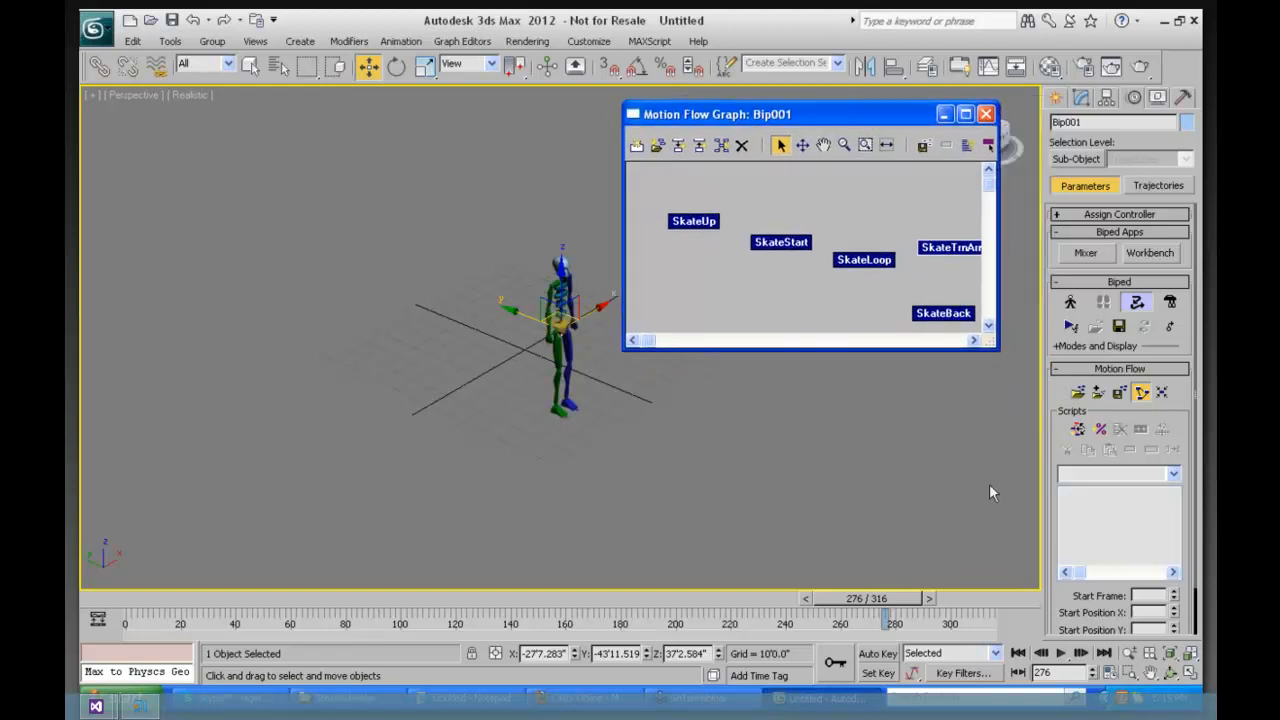
pyautogui.click(1077, 430)
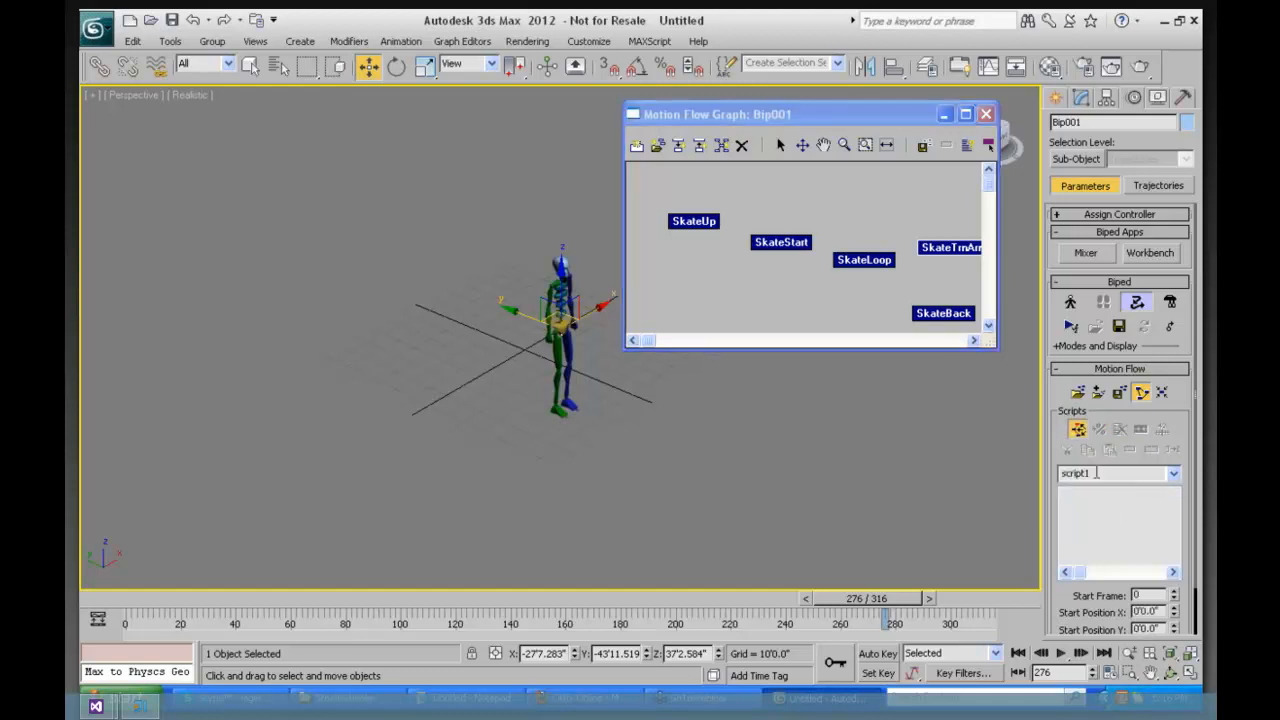
pyautogui.moveTo(1093, 474); pyautogui.dragTo(1041, 475)
pyautogui.write('skating')
# Step: Chain the clips into the skating script in the order SkateUp, SkateStart, SkateLoop, SkateTrnArnd, SkateBack
pyautogui.click(695, 220)
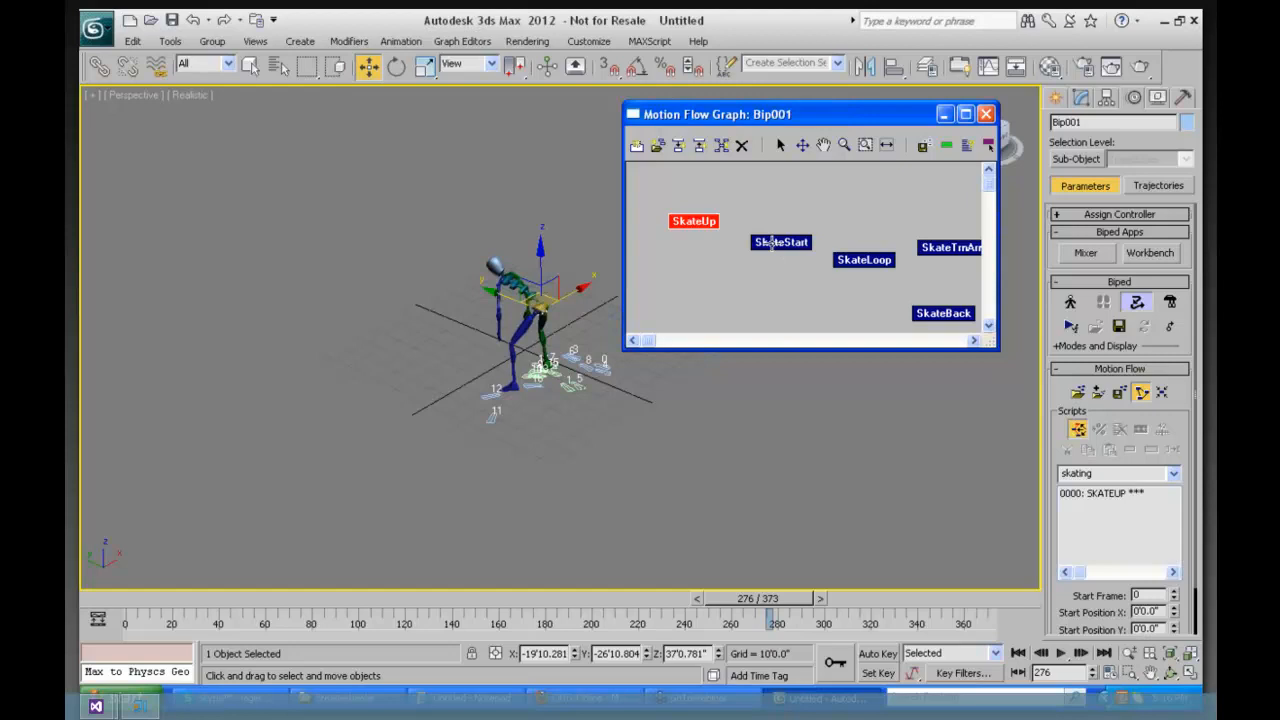
pyautogui.click(771, 242)
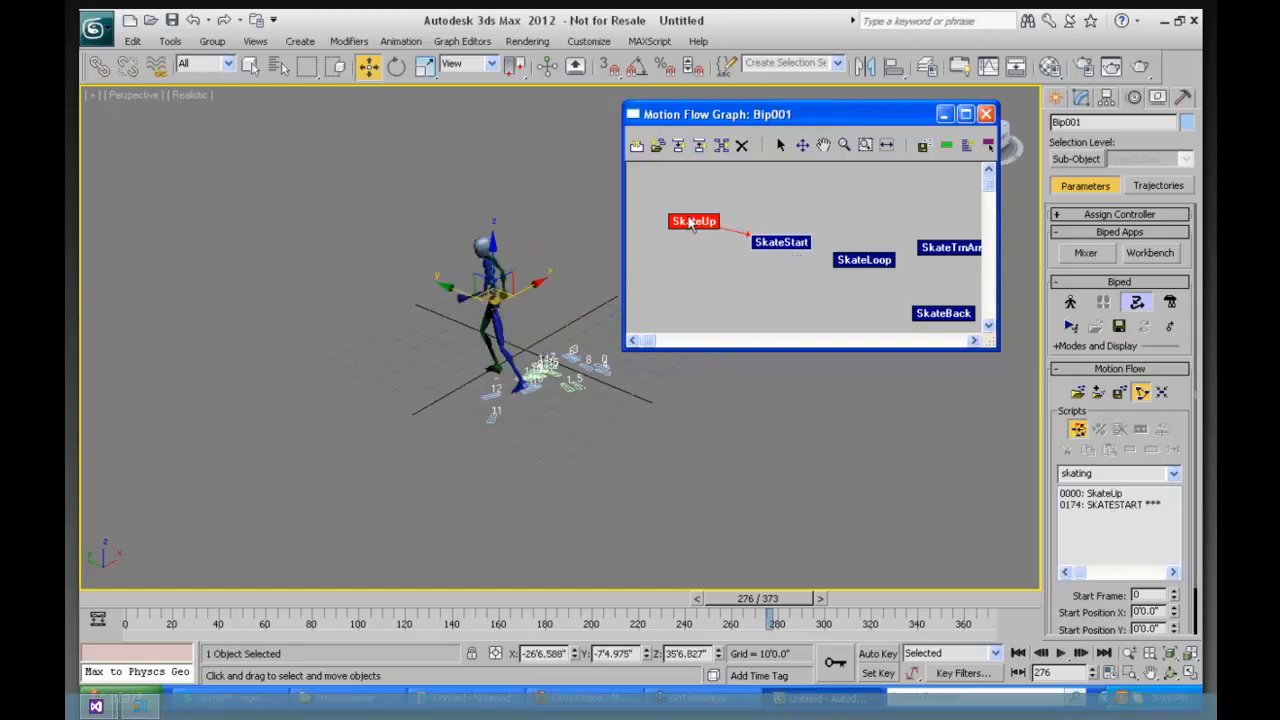
pyautogui.click(859, 264)
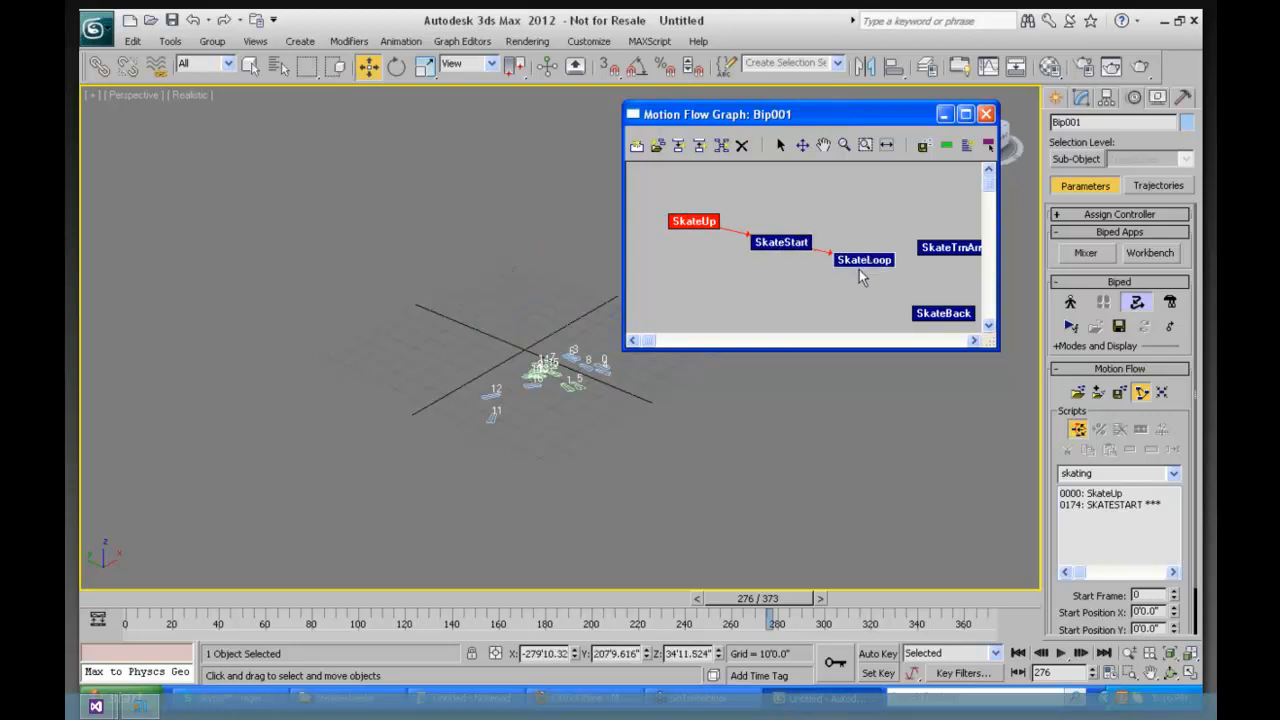
pyautogui.click(950, 250)
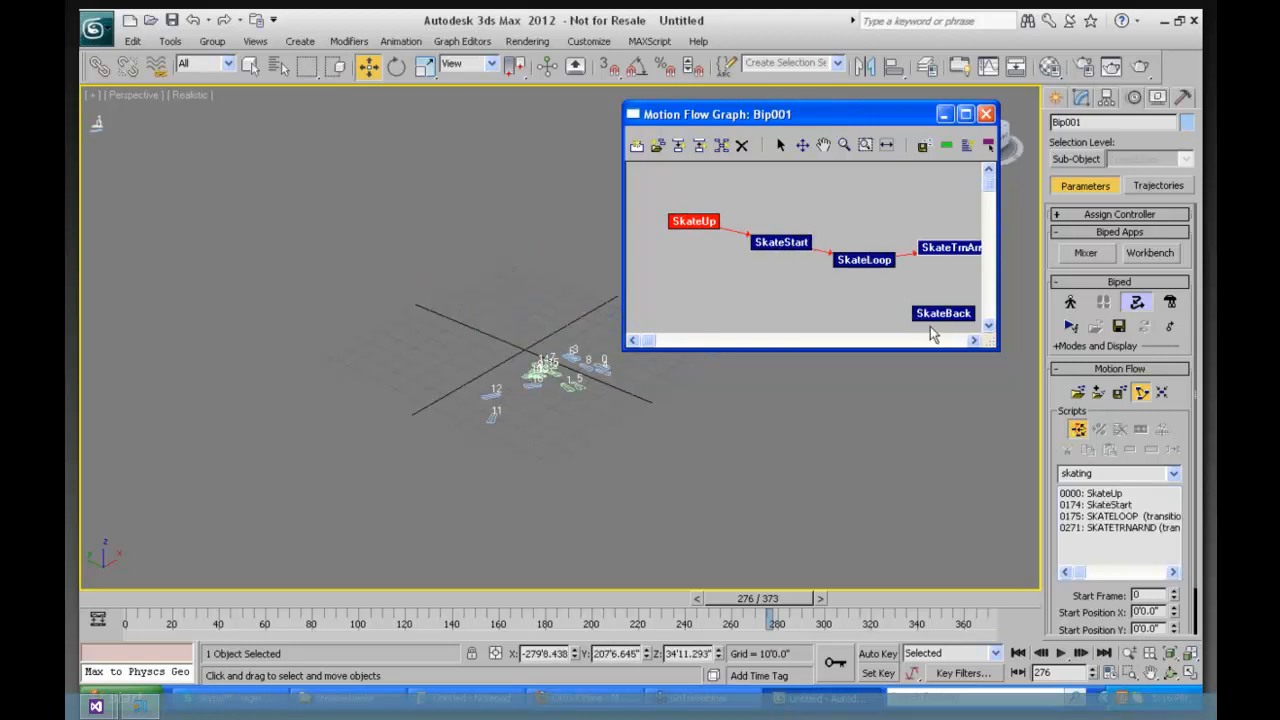
pyautogui.click(935, 313)
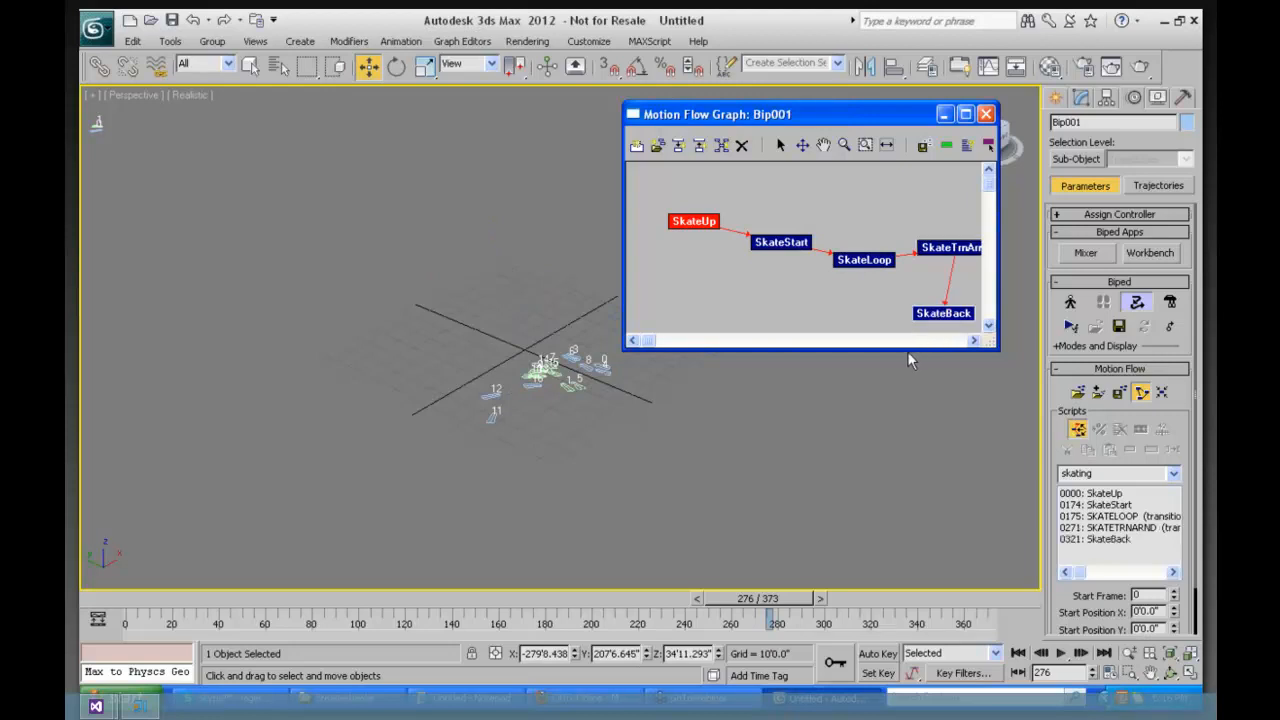
# Step: Minimize the Motion Flow Graph and scrub the combined animation back to frame 0
pyautogui.click(944, 115)
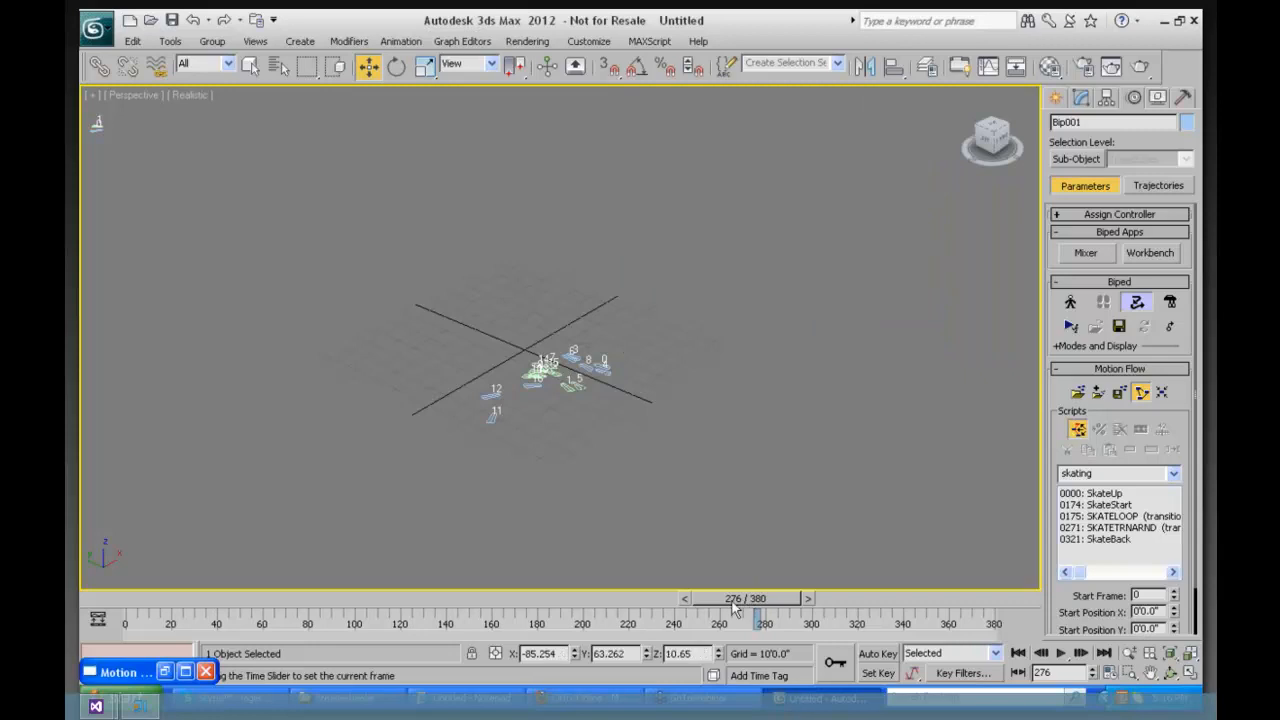
pyautogui.click(541, 597)
pyautogui.moveTo(280, 617); pyautogui.dragTo(125, 604)
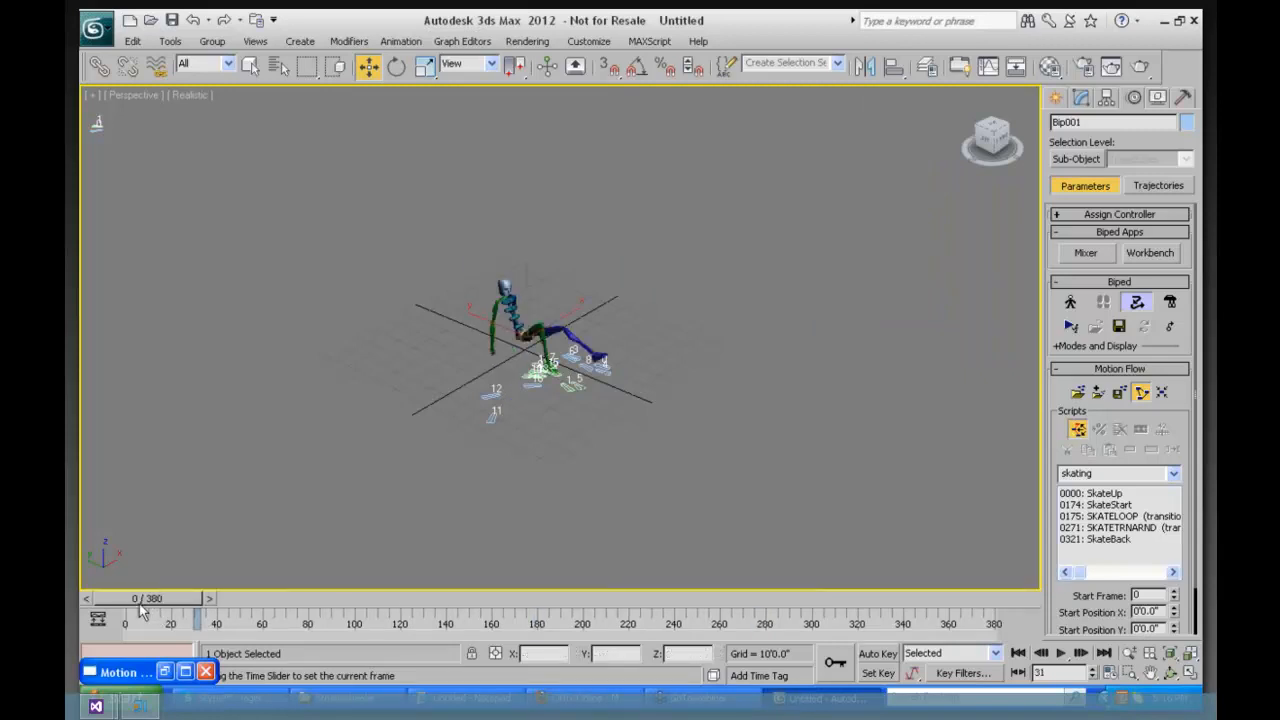
# Step: Switch to the four-viewport layout and create a target camera in the Top view, aimed straight at the biped from its front
pyautogui.click(1055, 97)
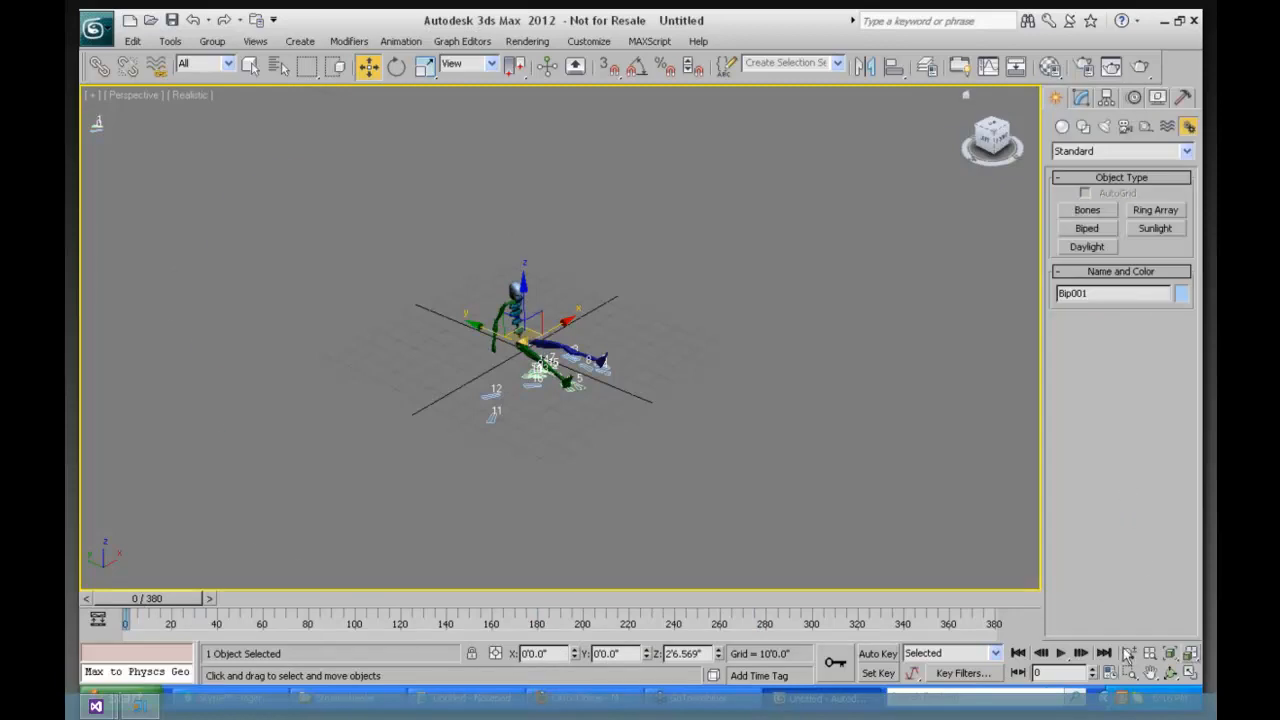
pyautogui.press('z')
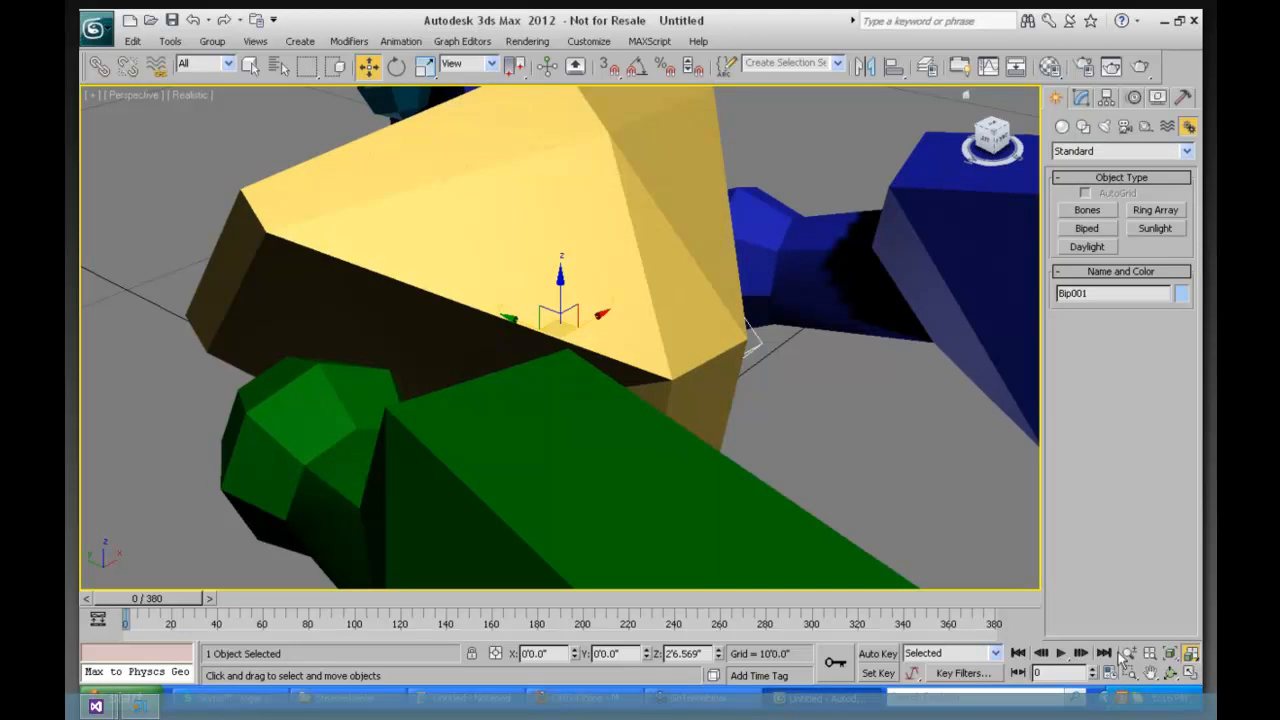
pyautogui.click(1192, 677)
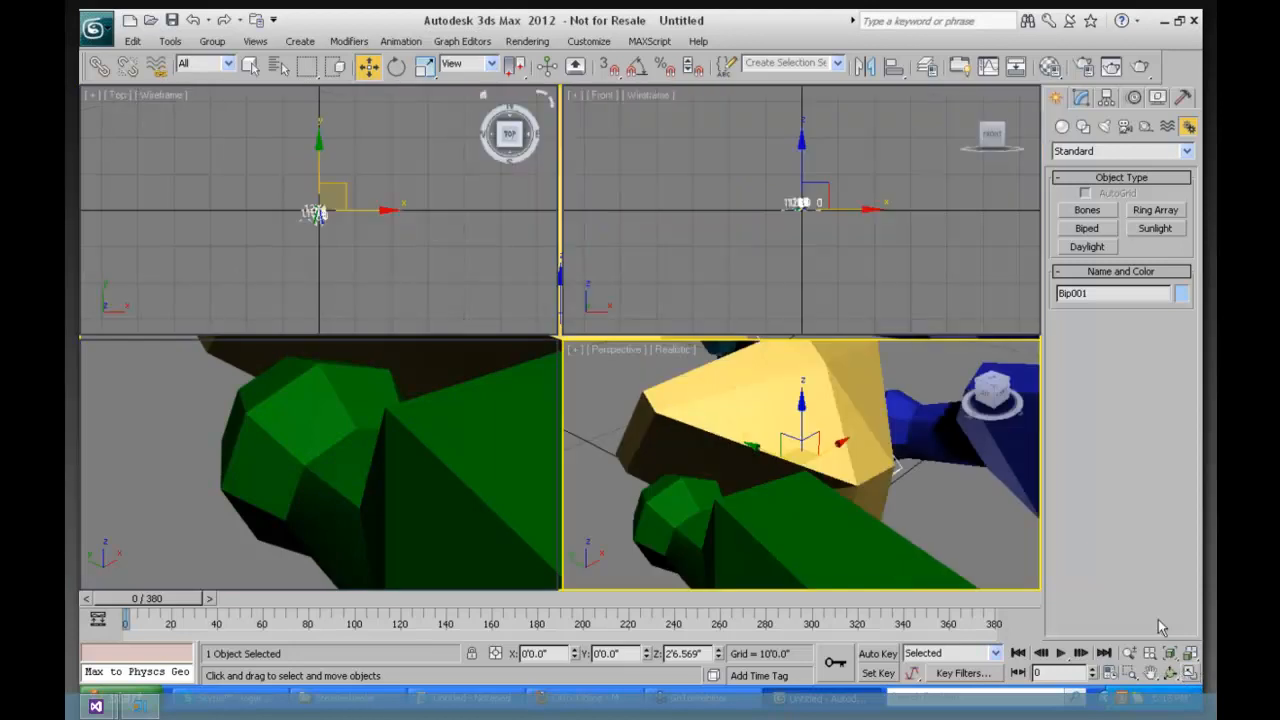
pyautogui.click(1125, 127)
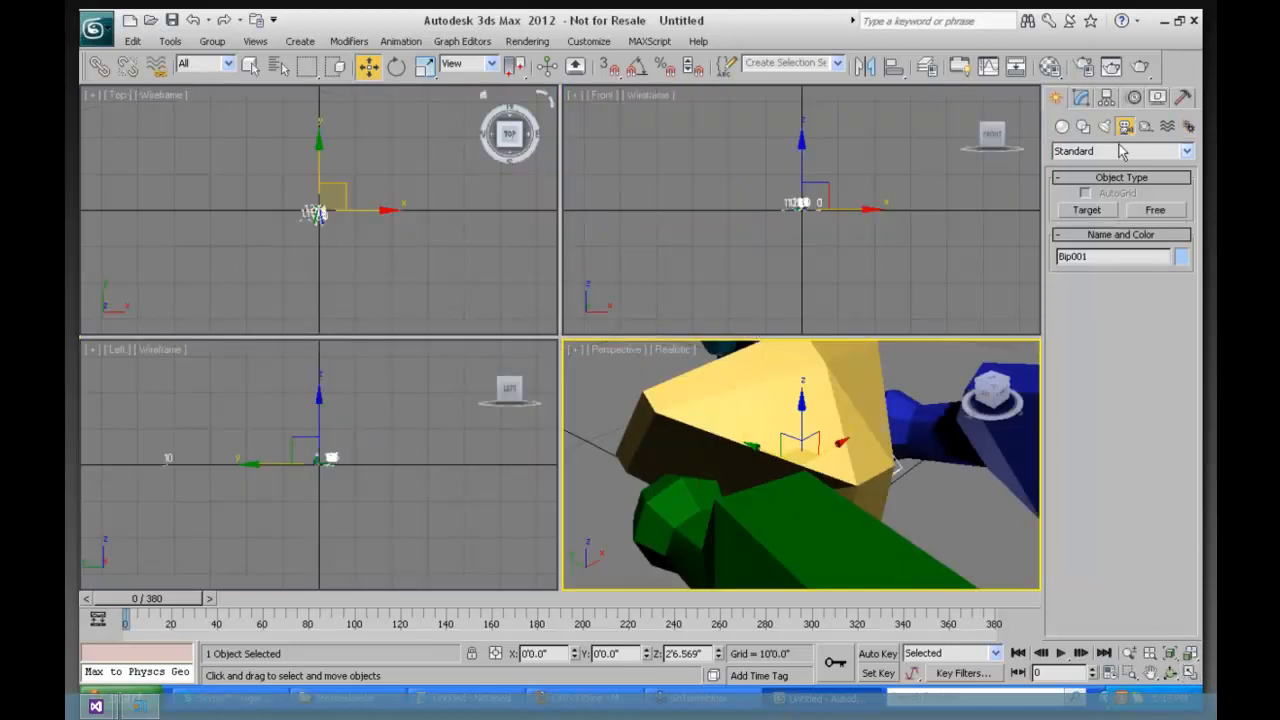
pyautogui.click(1152, 210)
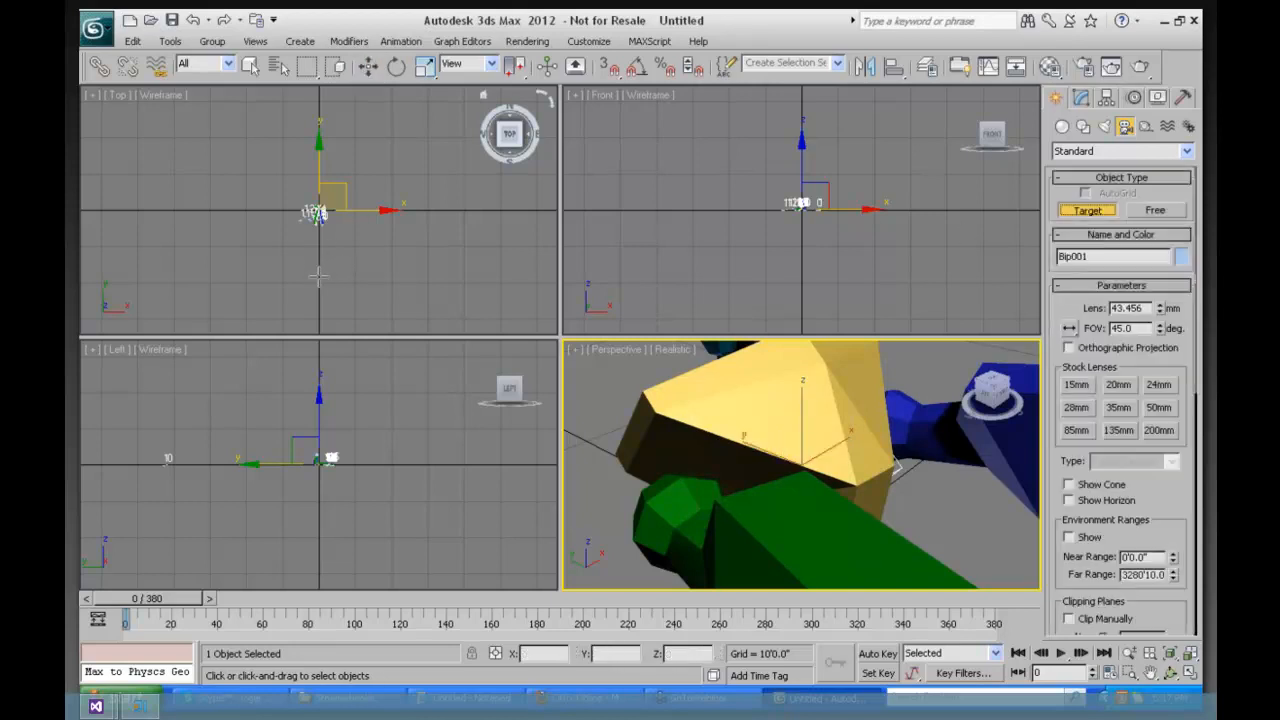
pyautogui.moveTo(316, 277); pyautogui.dragTo(316, 213)
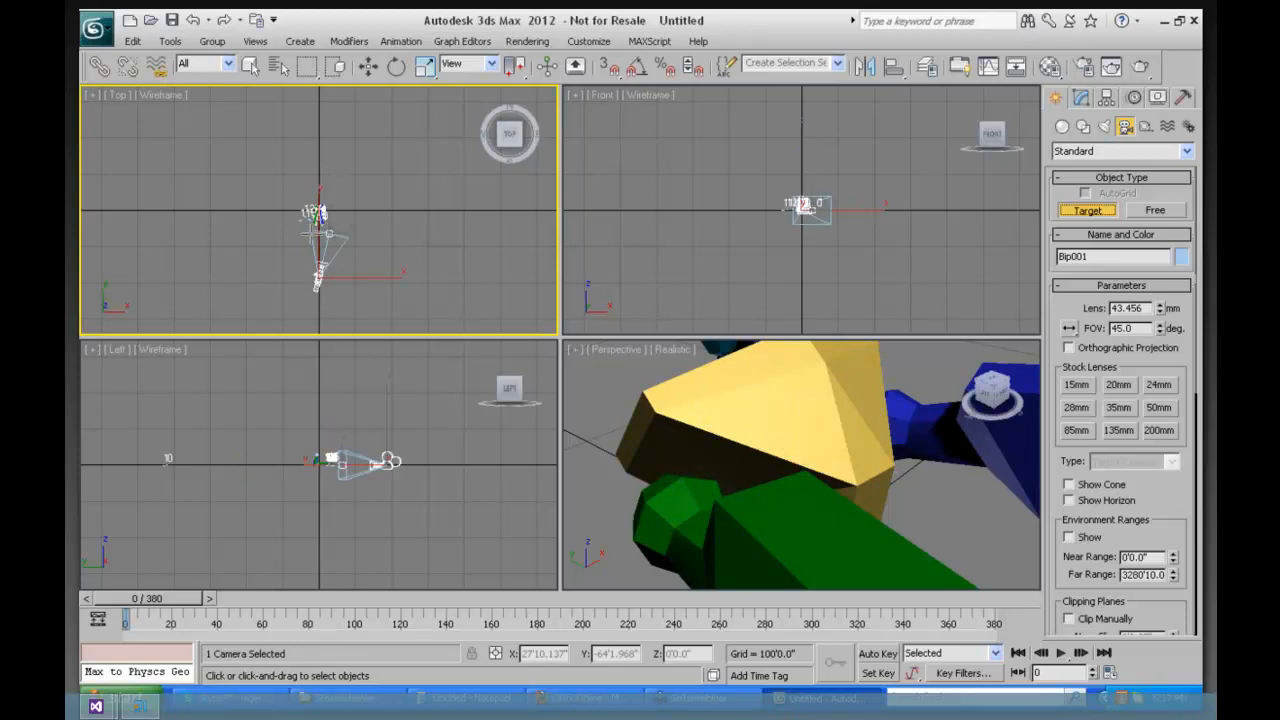
pyautogui.moveTo(312, 234); pyautogui.dragTo(318, 232)
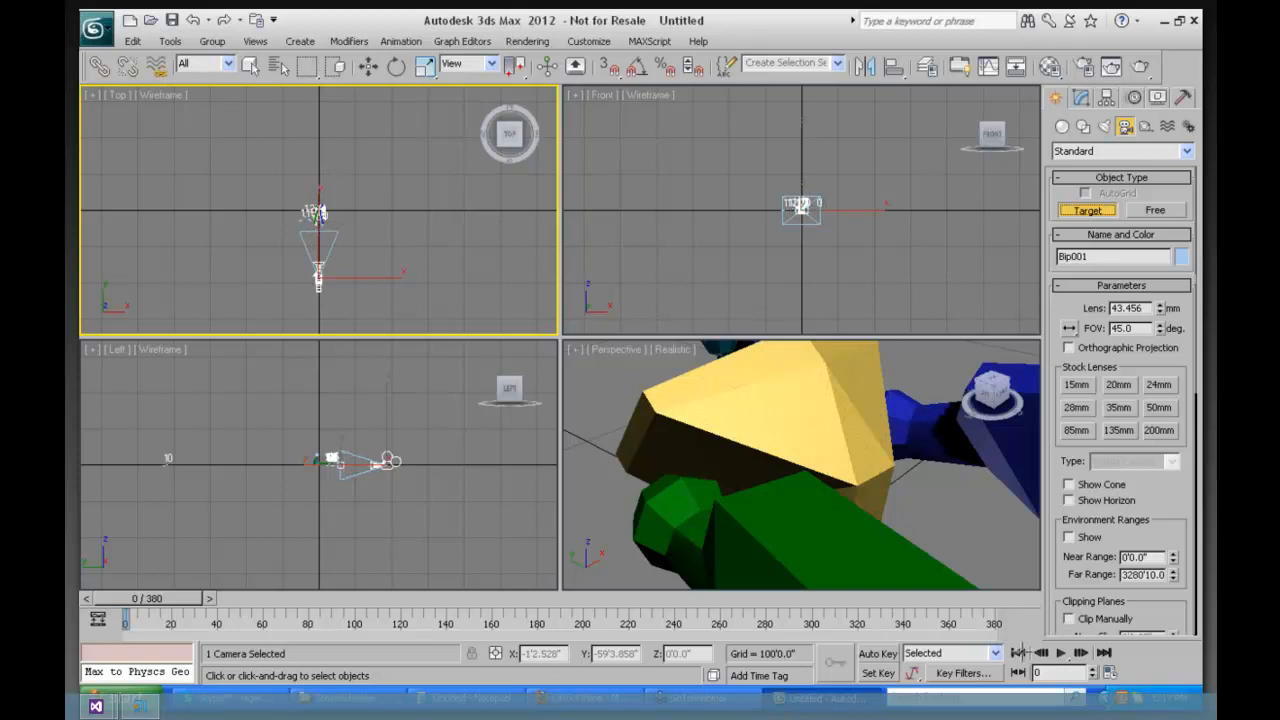
# Step: Enlarge the biped area in the Top view and change the Perspective viewport to look through Camera001
pyautogui.click(1130, 674)
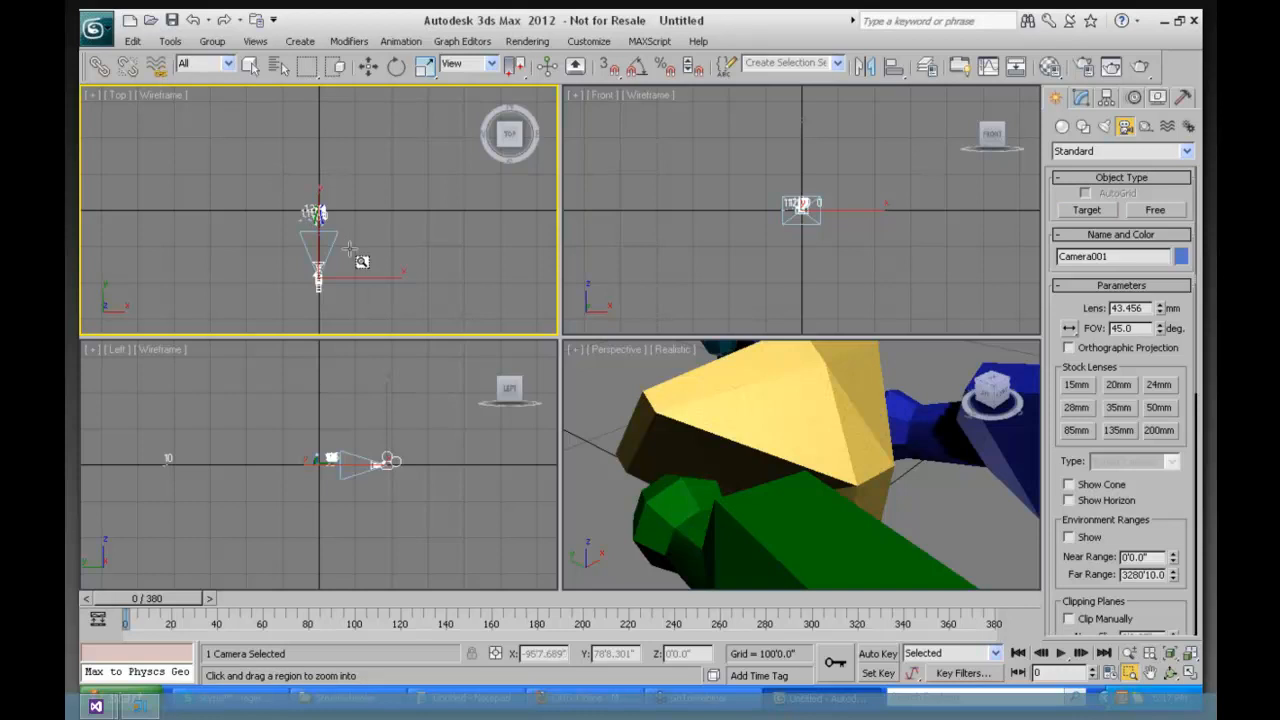
pyautogui.moveTo(351, 246); pyautogui.dragTo(421, 261)
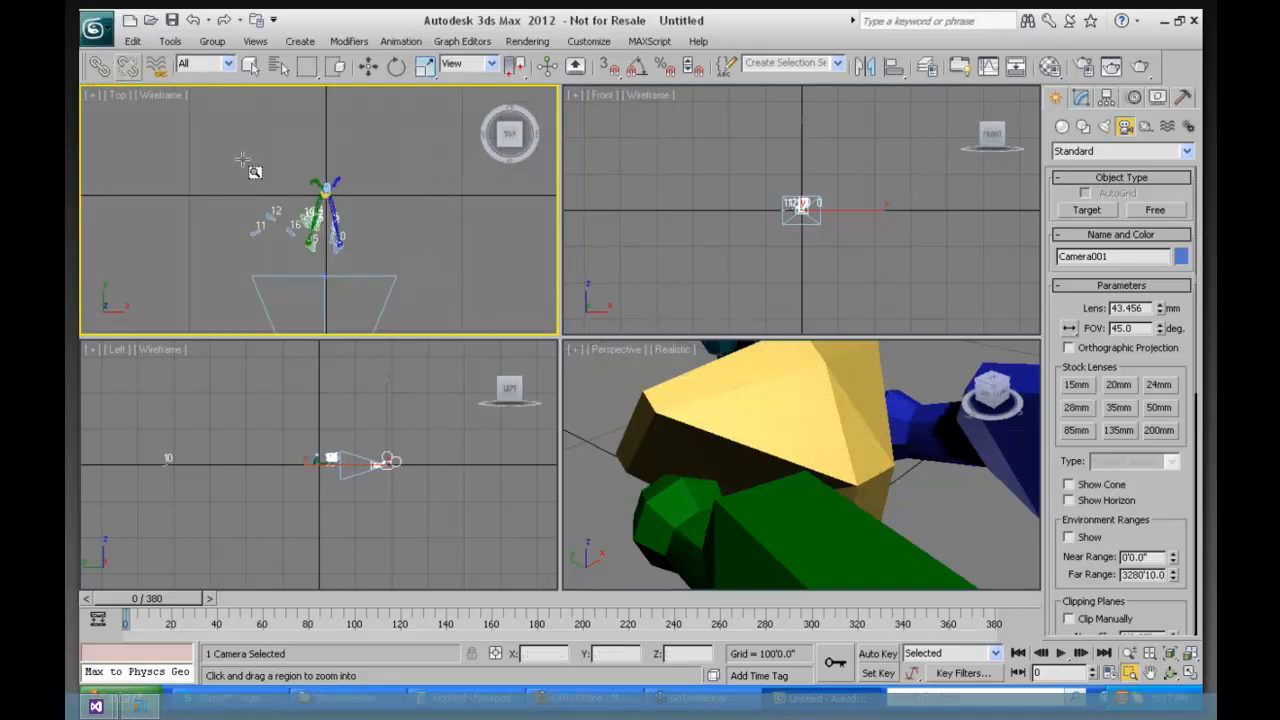
pyautogui.rightClick(432, 206)
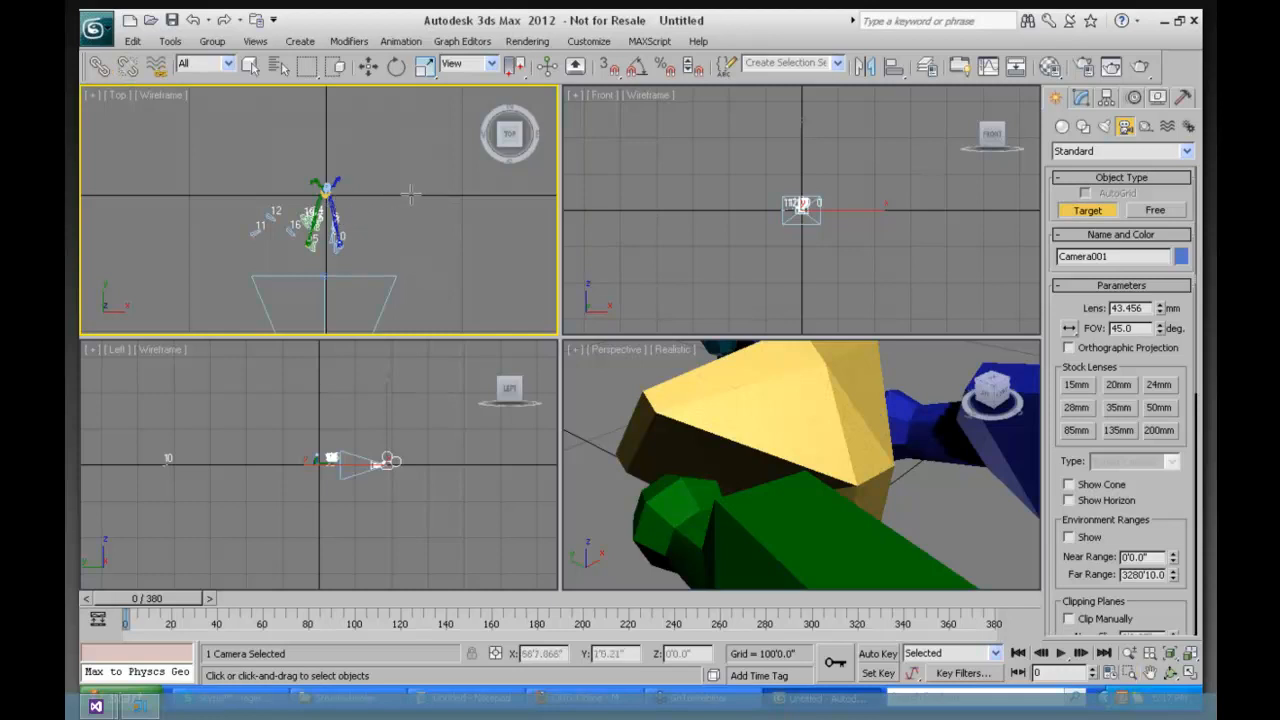
pyautogui.rightClick(602, 358)
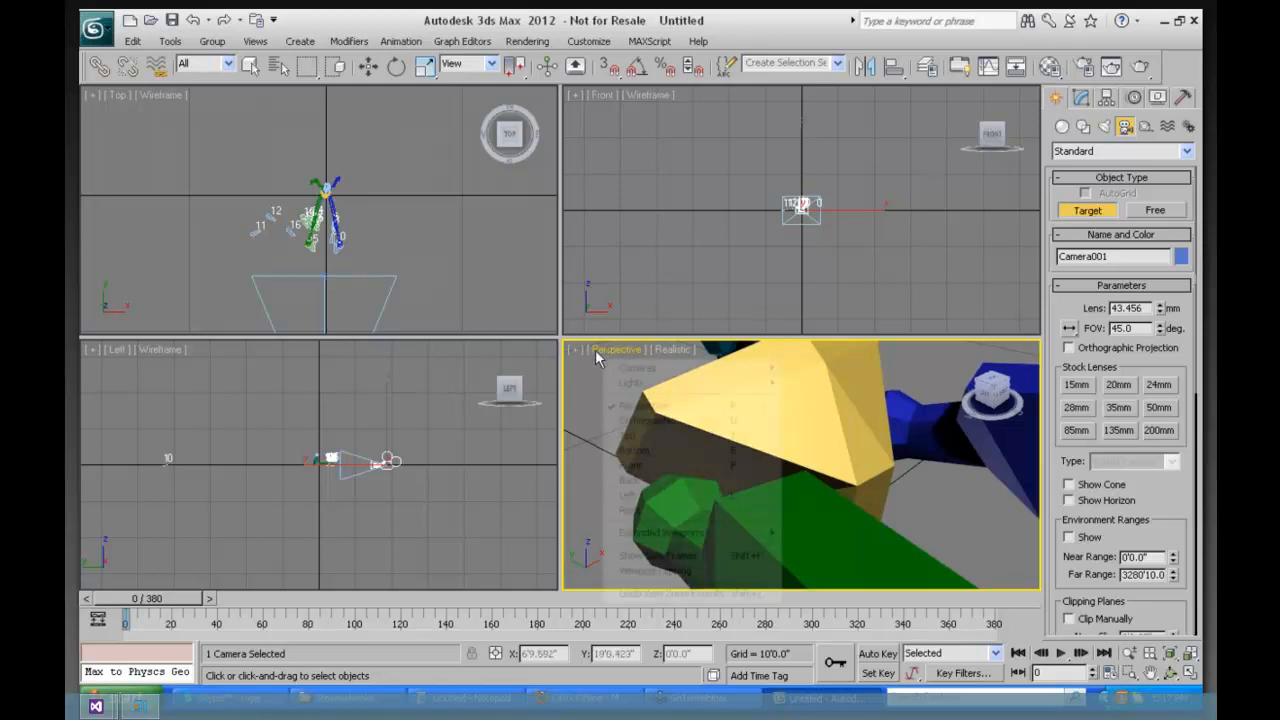
pyautogui.click(626, 353)
pyautogui.moveTo(655, 372)
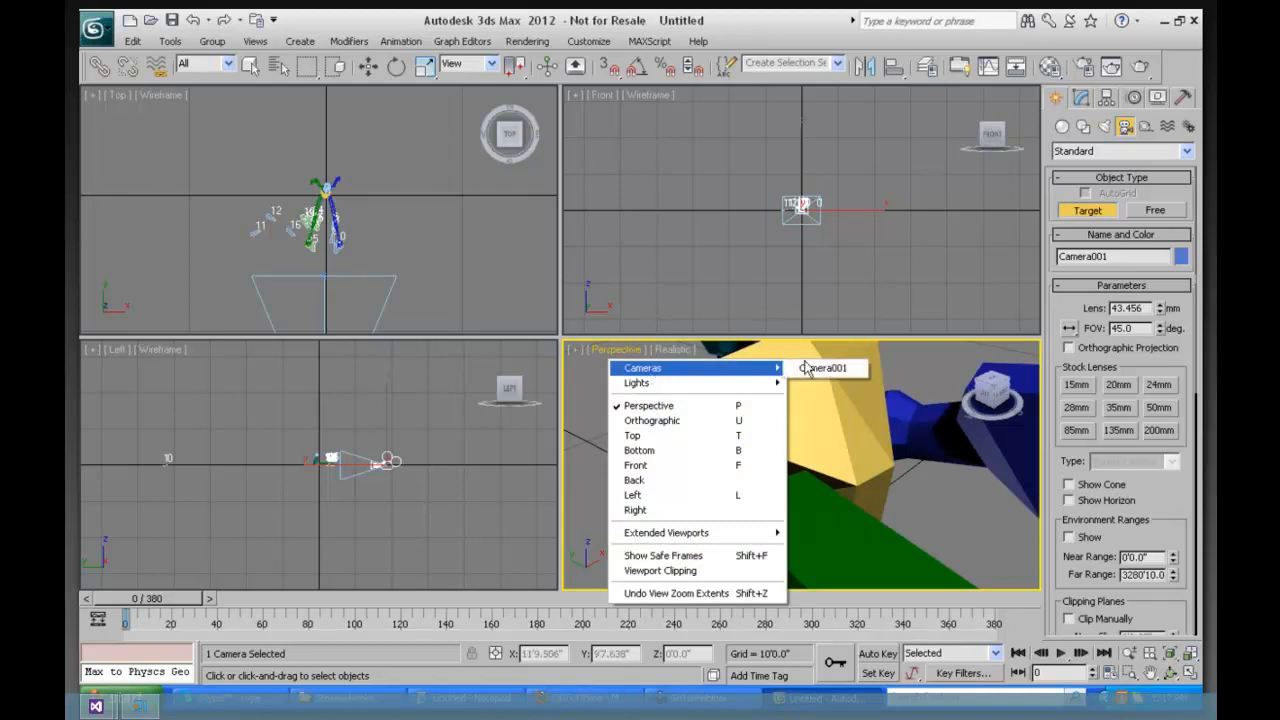
pyautogui.click(822, 368)
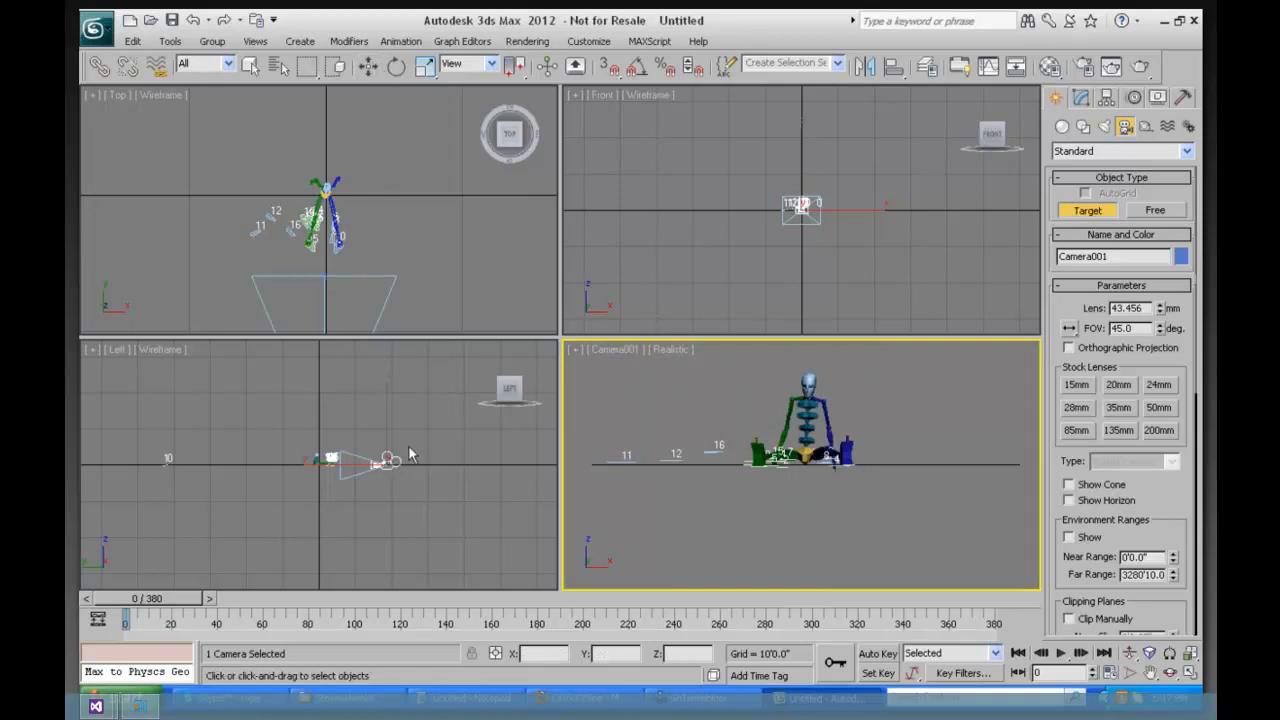
# Step: Raise the camera vertically in the Left view to a height of about 53 feet
pyautogui.press('w')
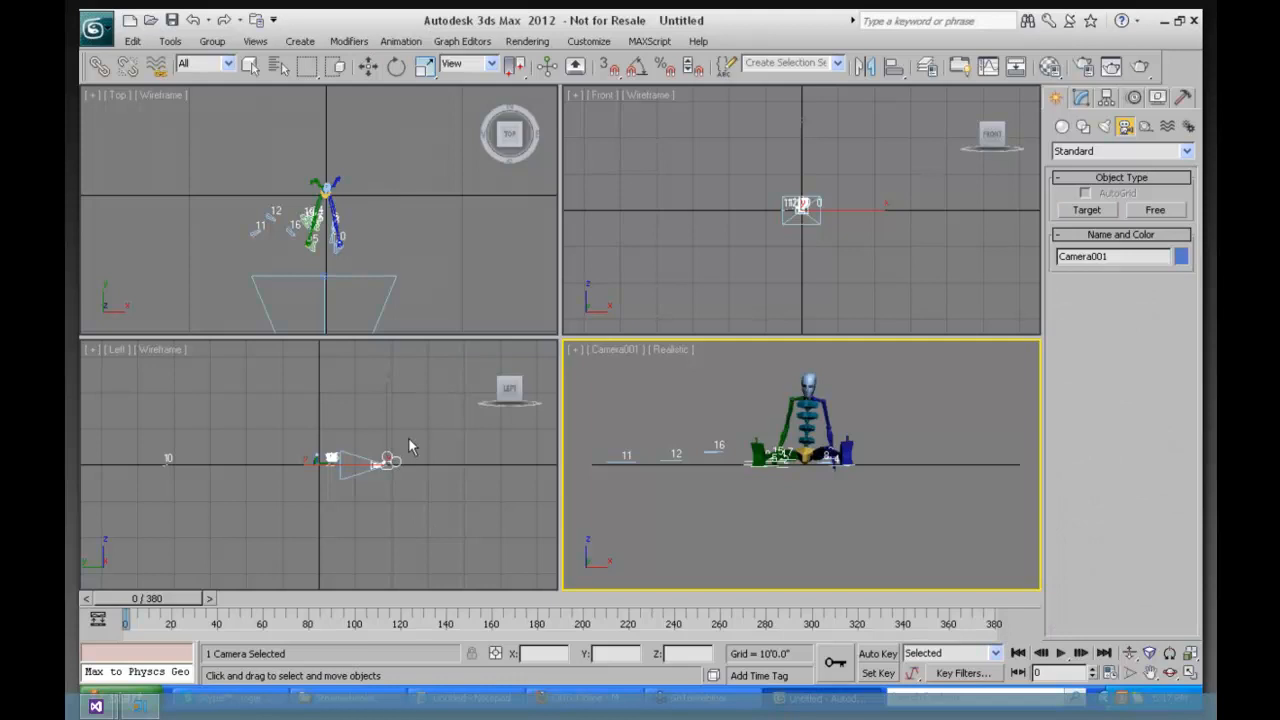
pyautogui.click(407, 441)
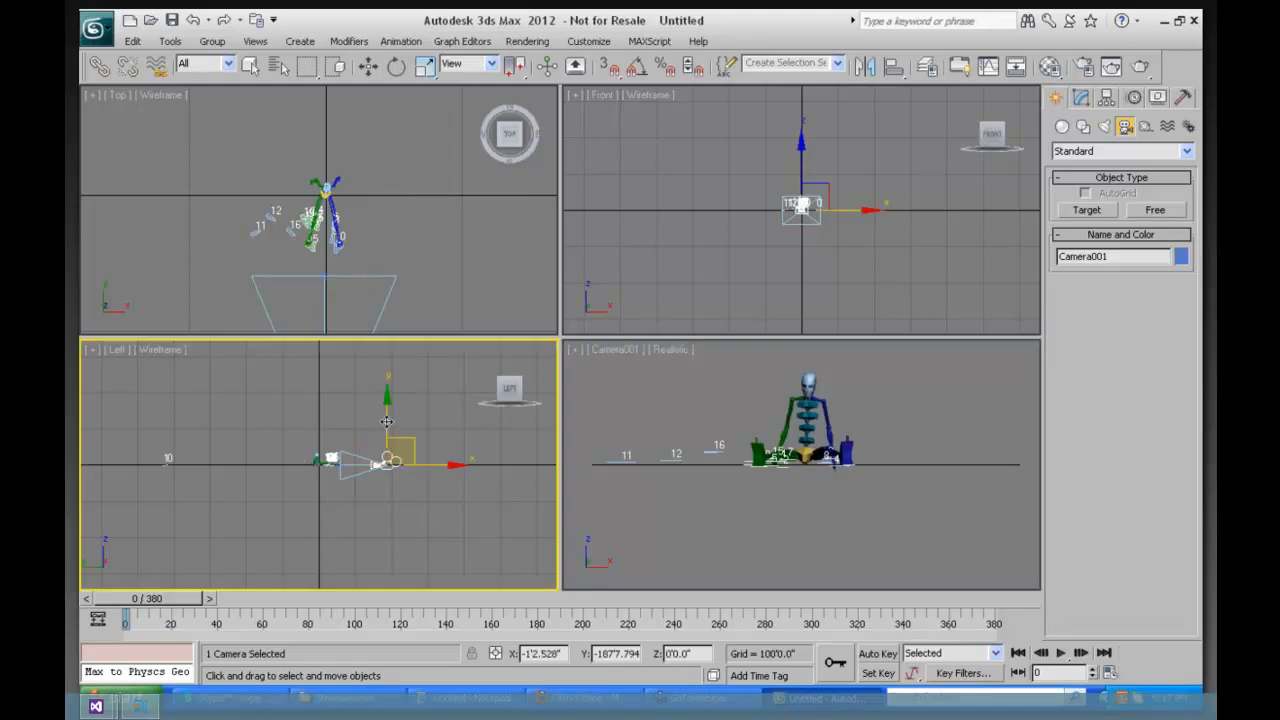
pyautogui.moveTo(387, 421); pyautogui.dragTo(386, 405)
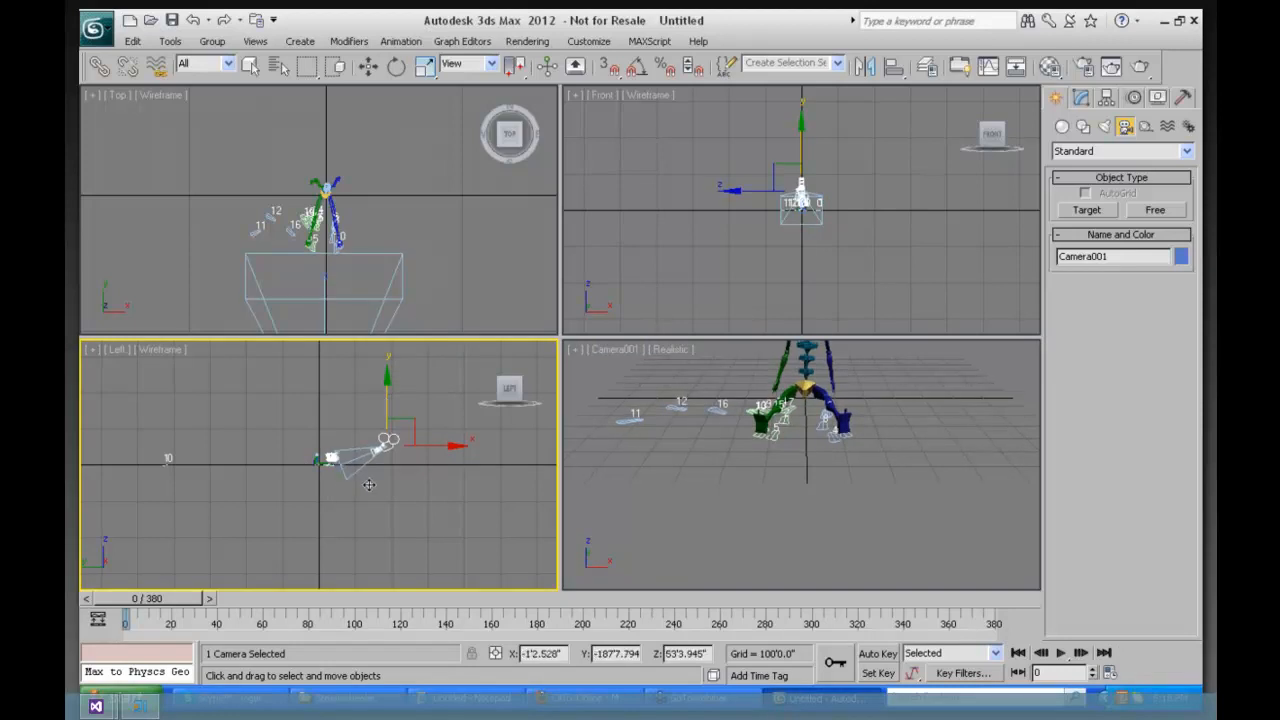
# Step: Select the camera's target and raise it to about 26'8" so the whole biped is framed in the camera view
pyautogui.click(388, 447)
pyautogui.rightClick(379, 443)
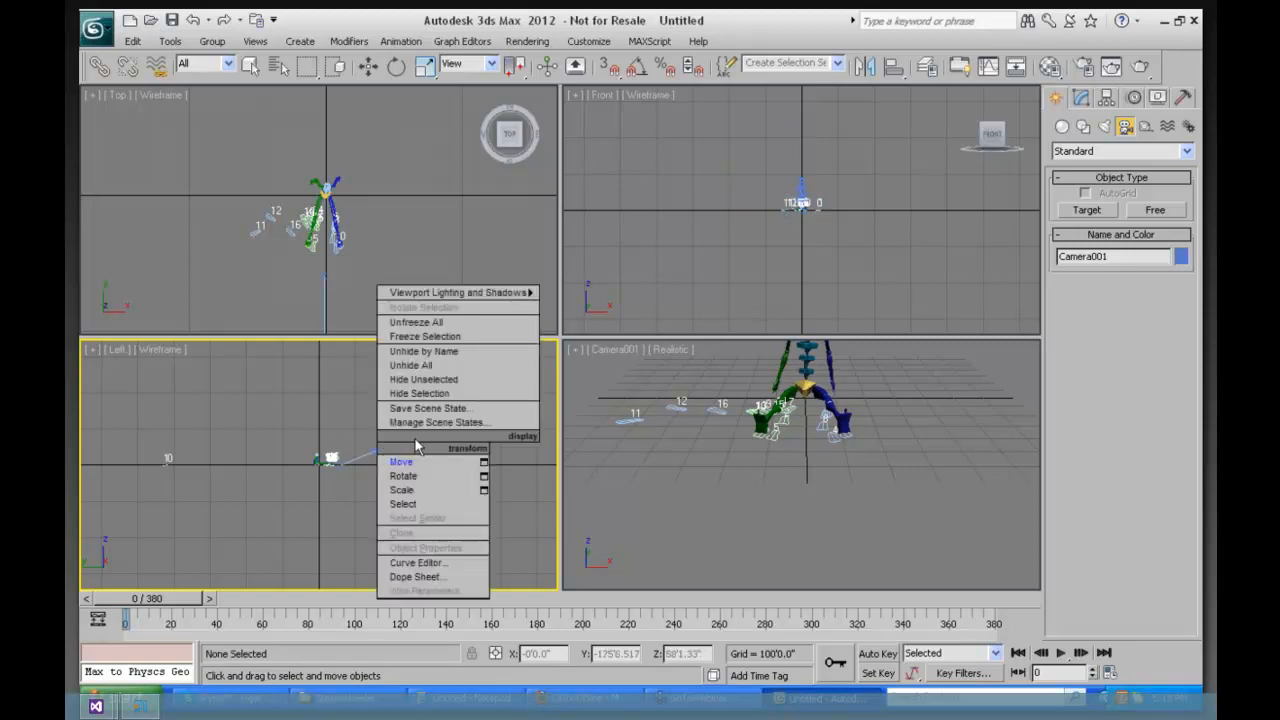
pyautogui.click(414, 504)
pyautogui.click(340, 466)
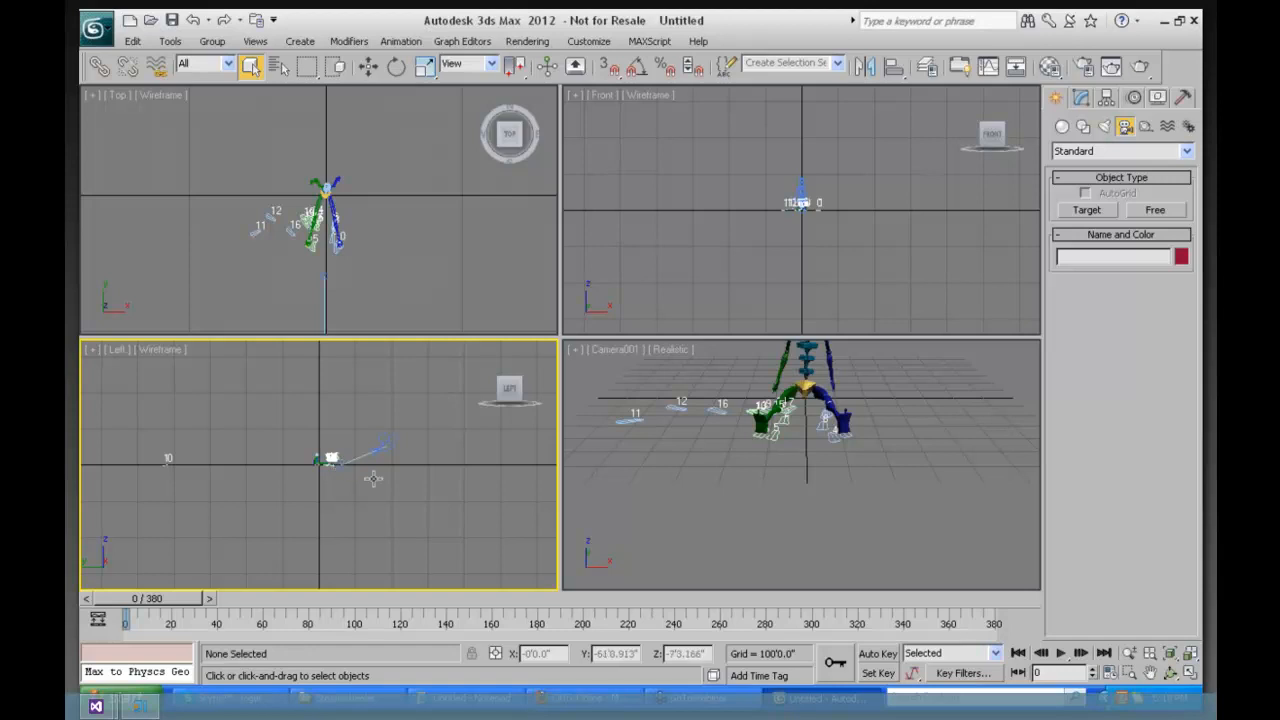
pyautogui.rightClick(346, 411)
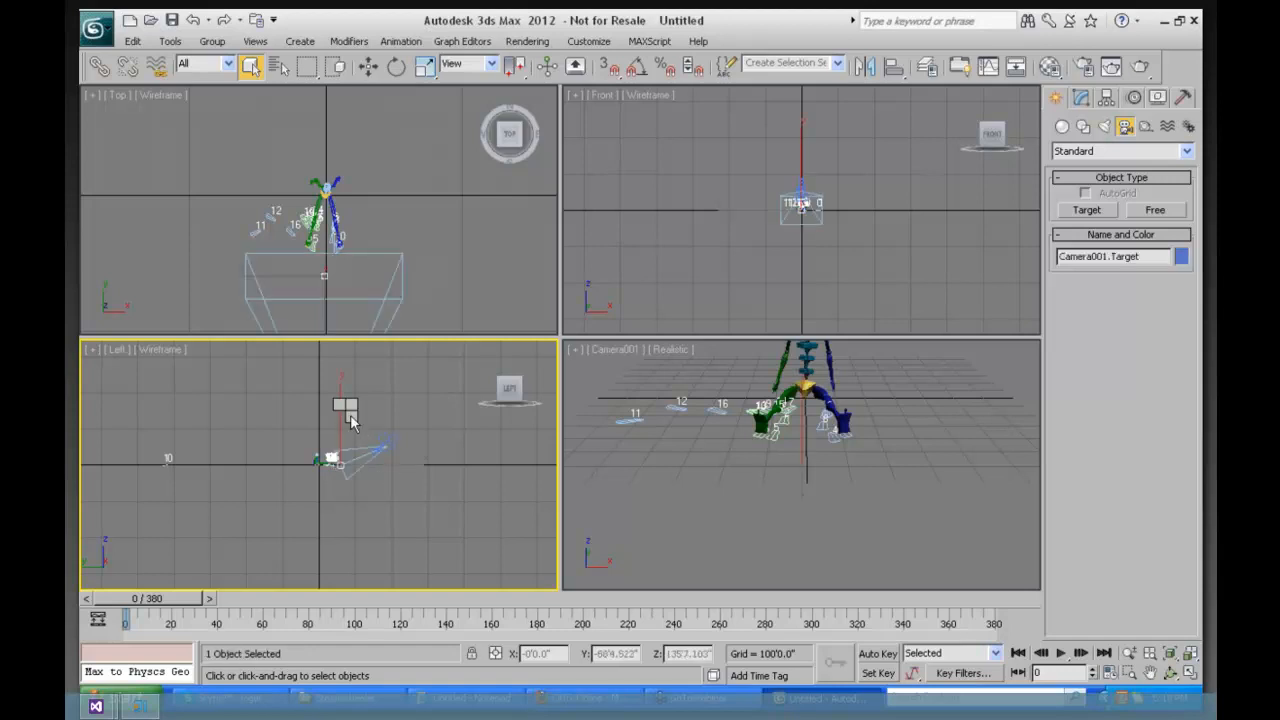
pyautogui.click(380, 432)
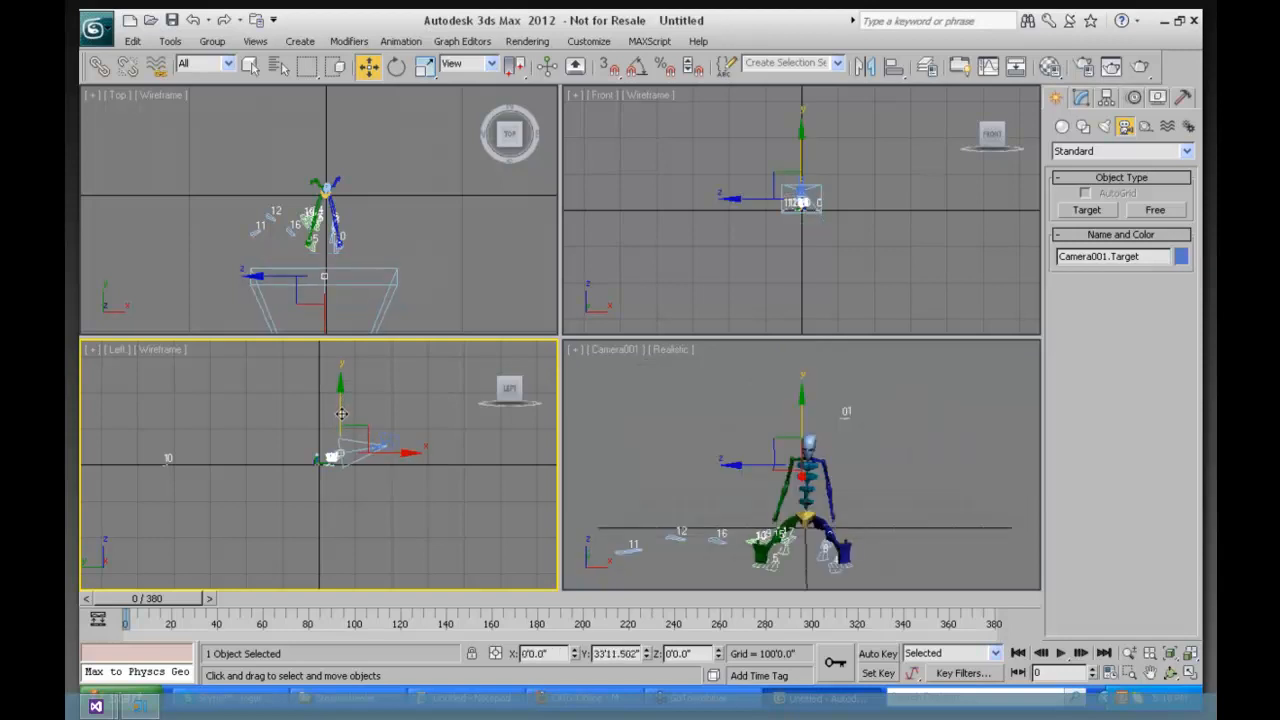
pyautogui.moveTo(341, 415); pyautogui.dragTo(345, 414)
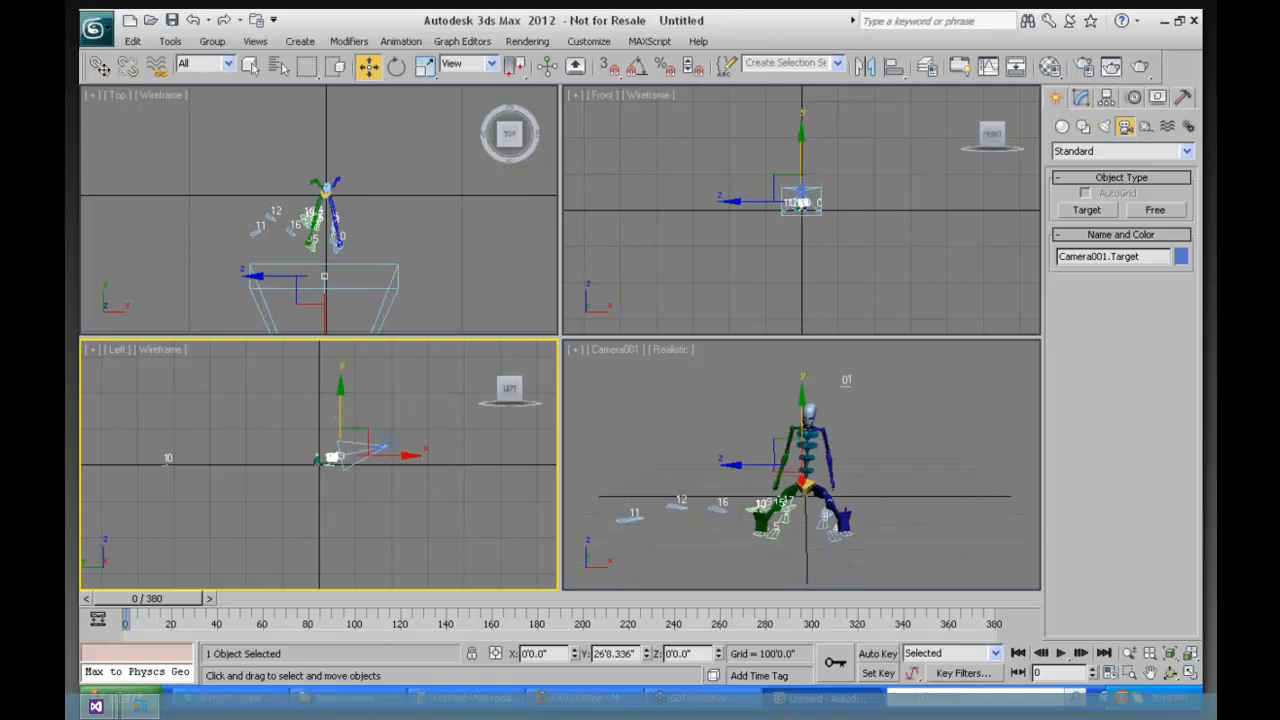
pyautogui.moveTo(344, 414); pyautogui.dragTo(344, 413)
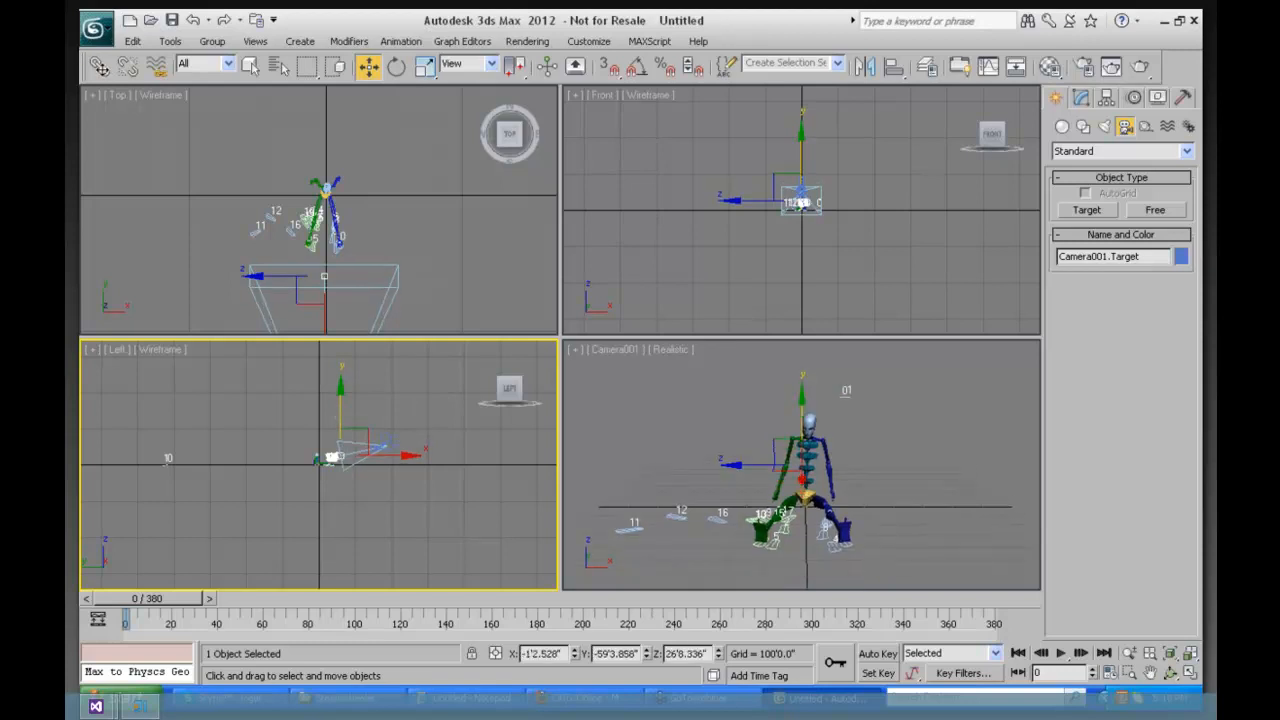
# Step: Link the camera target to the biped and play the skating animation in the camera view
pyautogui.click(99, 66)
pyautogui.moveTo(325, 276); pyautogui.dragTo(324, 222)
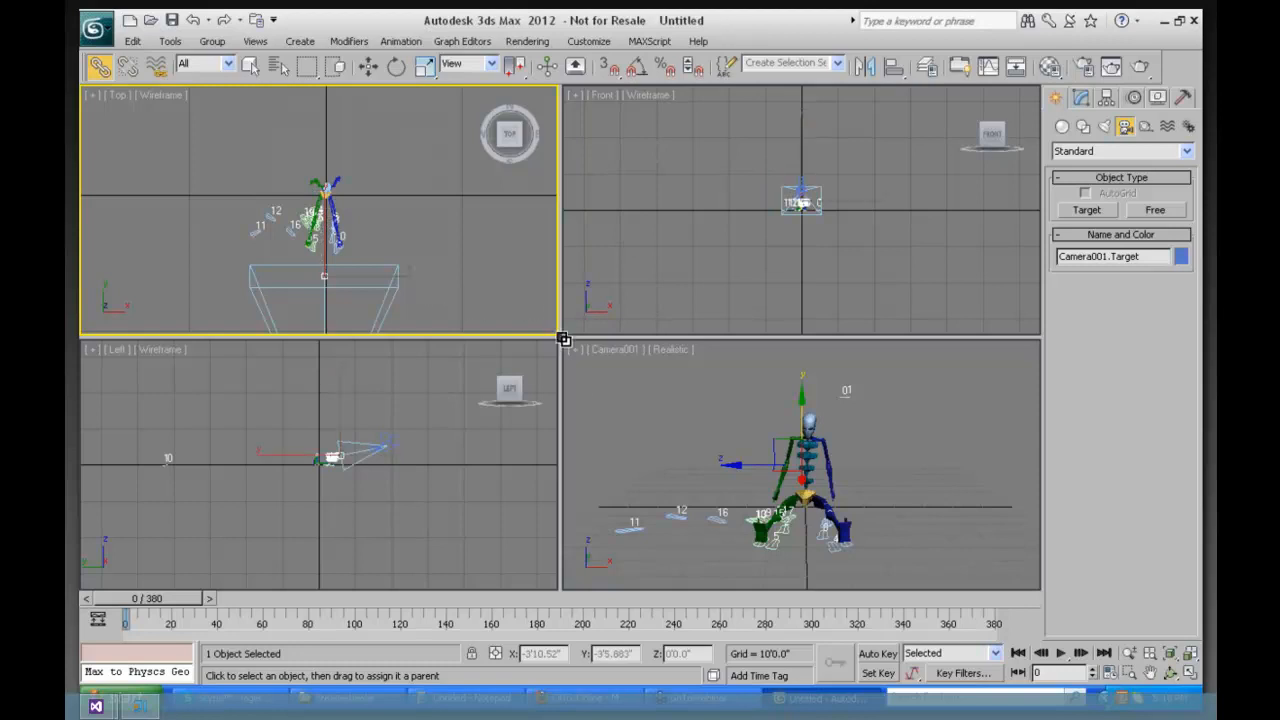
pyautogui.click(605, 387)
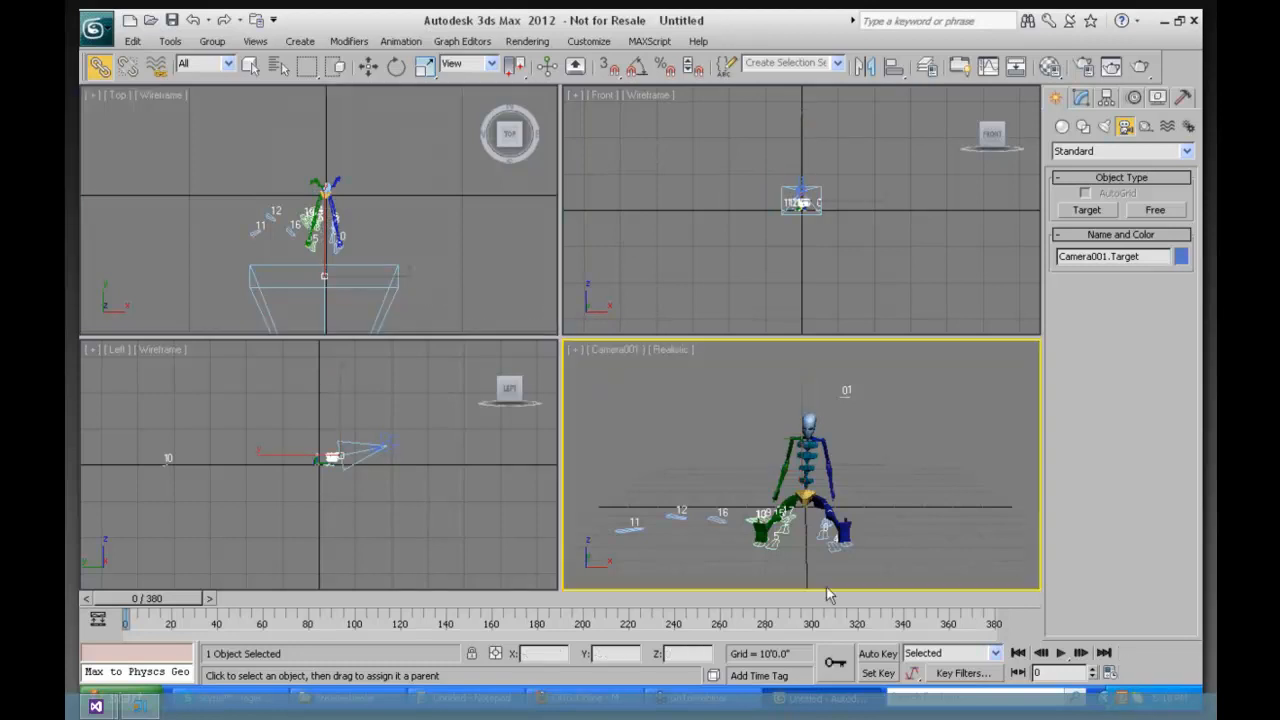
pyautogui.click(1062, 654)
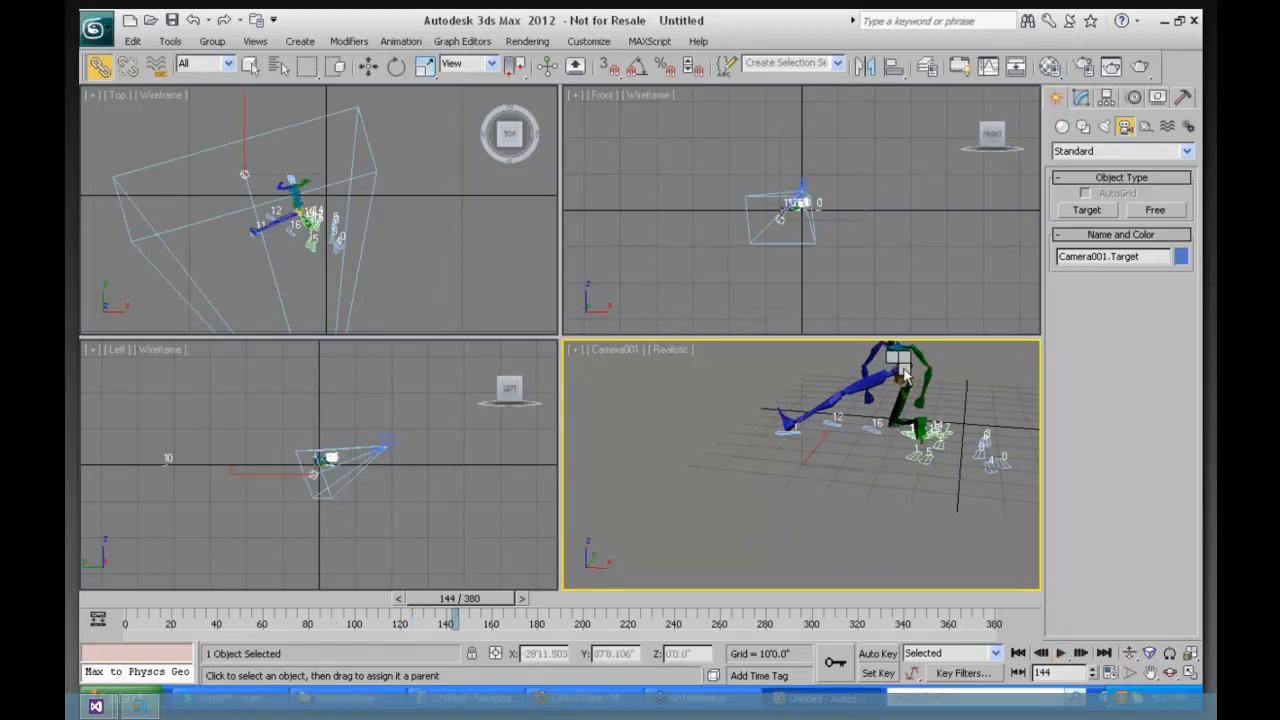
# Step: Select the biped's pelvis, reopen its Motion Flow Graph and enlarge the window so all five skating clips fit
pyautogui.press('w')
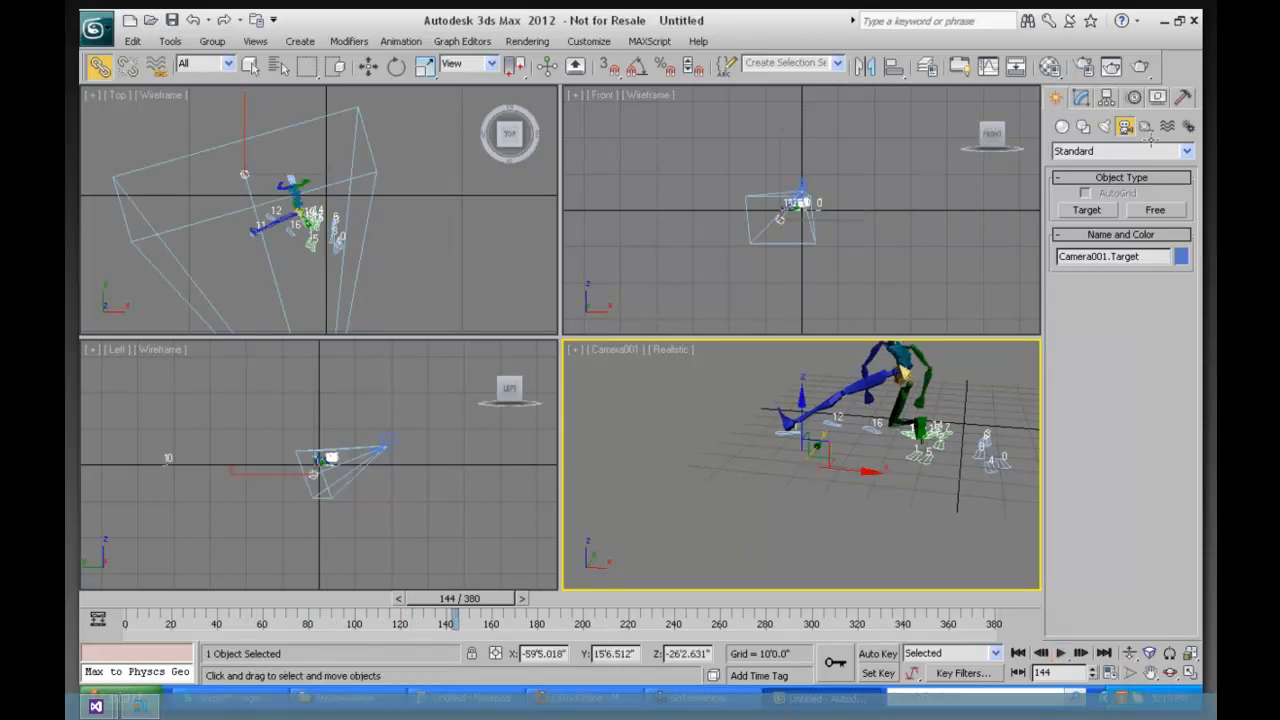
pyautogui.click(1133, 97)
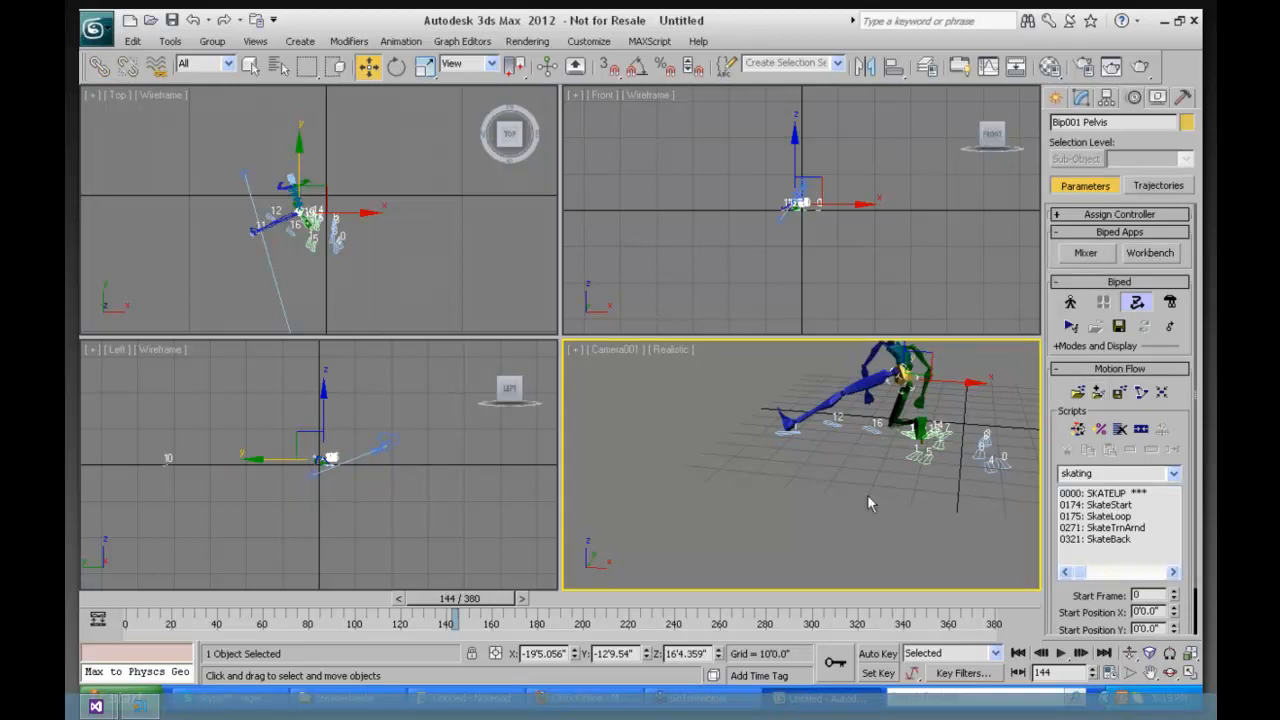
pyautogui.click(1141, 392)
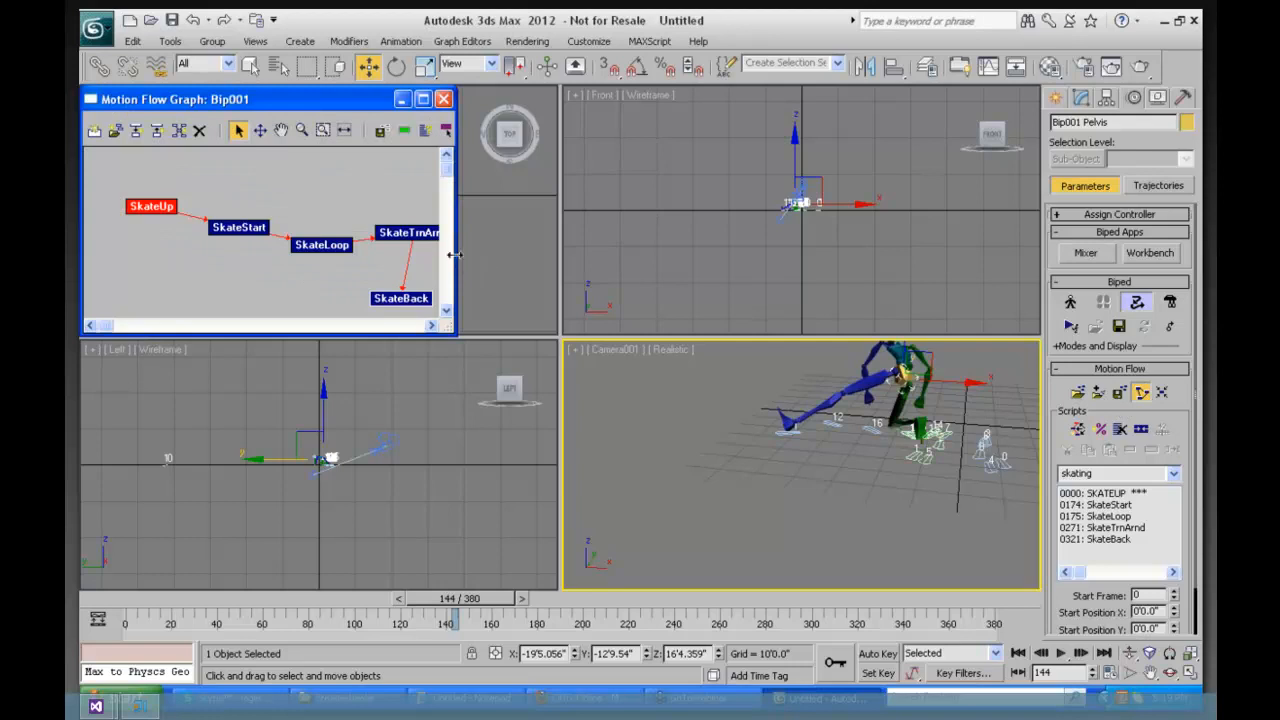
pyautogui.click(450, 252)
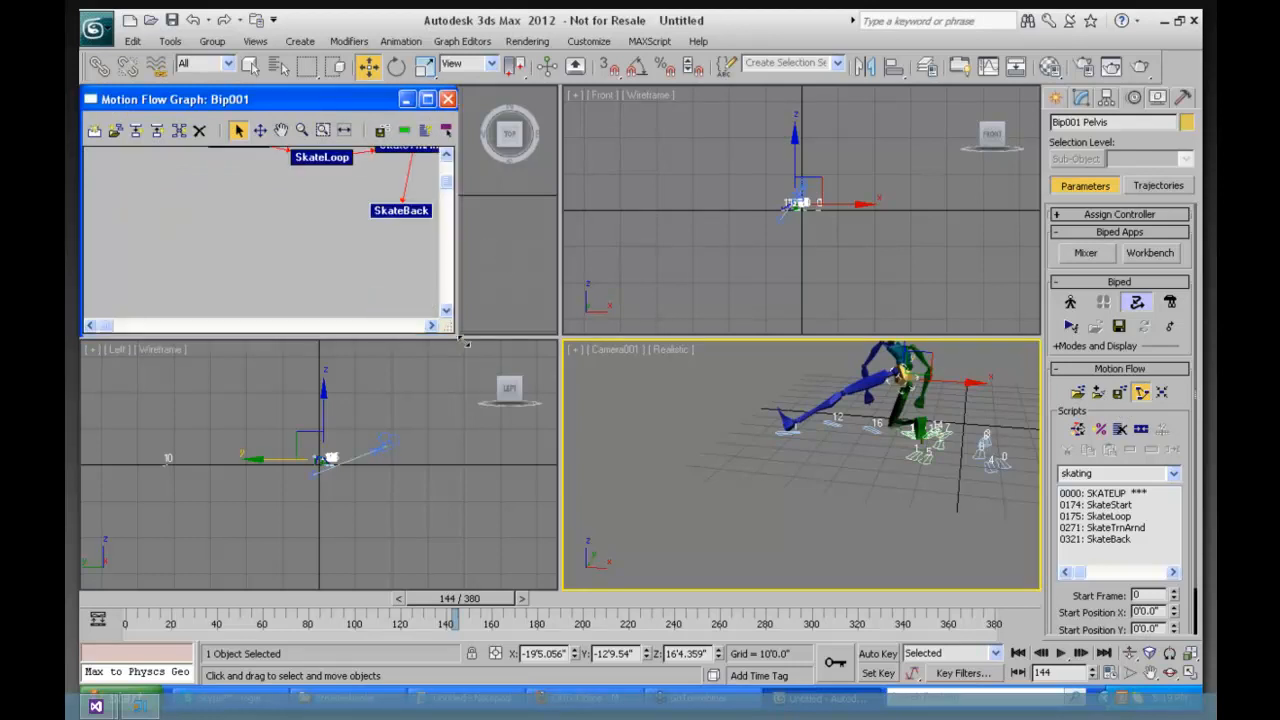
pyautogui.moveTo(449, 330); pyautogui.dragTo(773, 358)
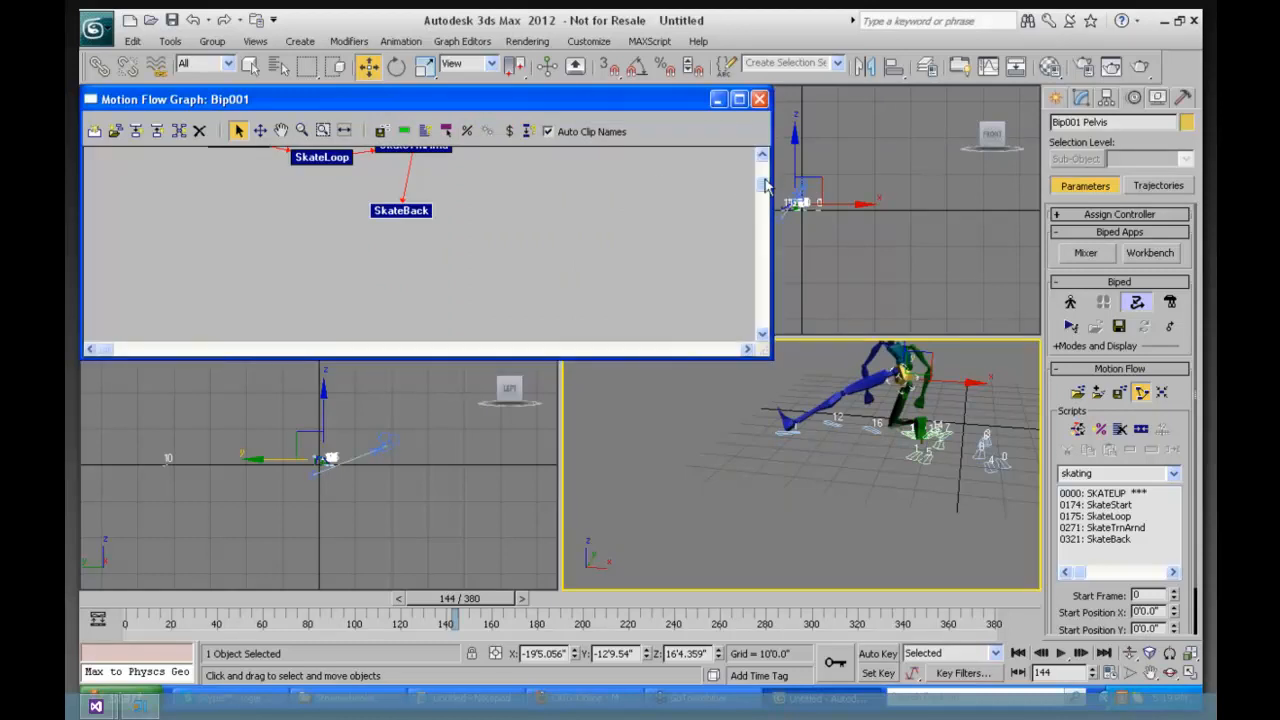
pyautogui.moveTo(765, 178); pyautogui.dragTo(763, 167)
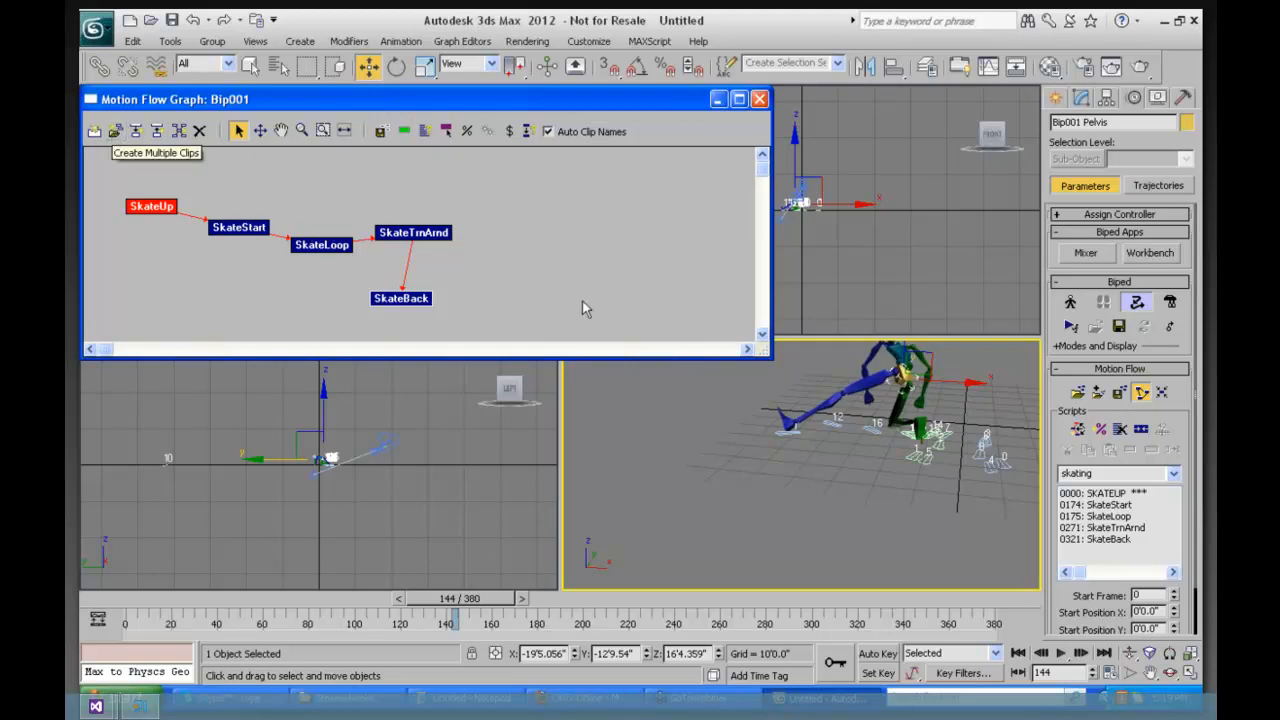
# Step: Select the SkateStart clip in the skating script and truck the camera to centre the biped in the camera view
pyautogui.click(1150, 673)
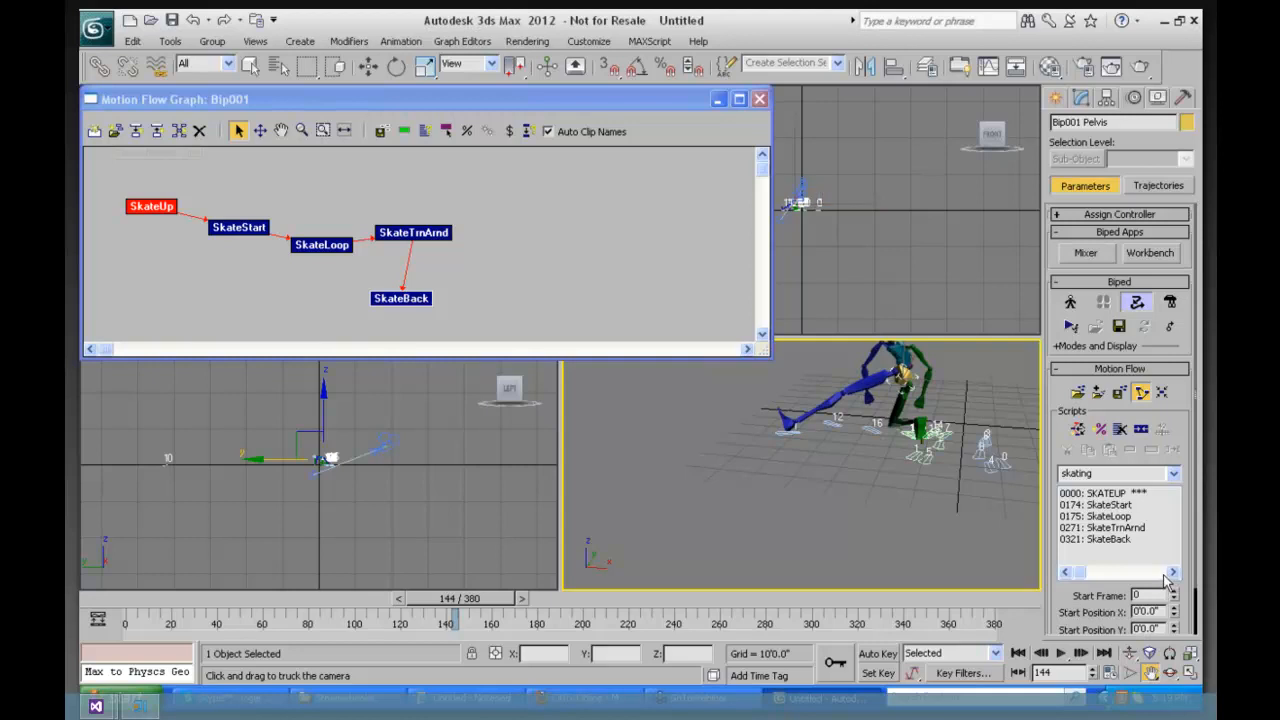
pyautogui.click(1088, 506)
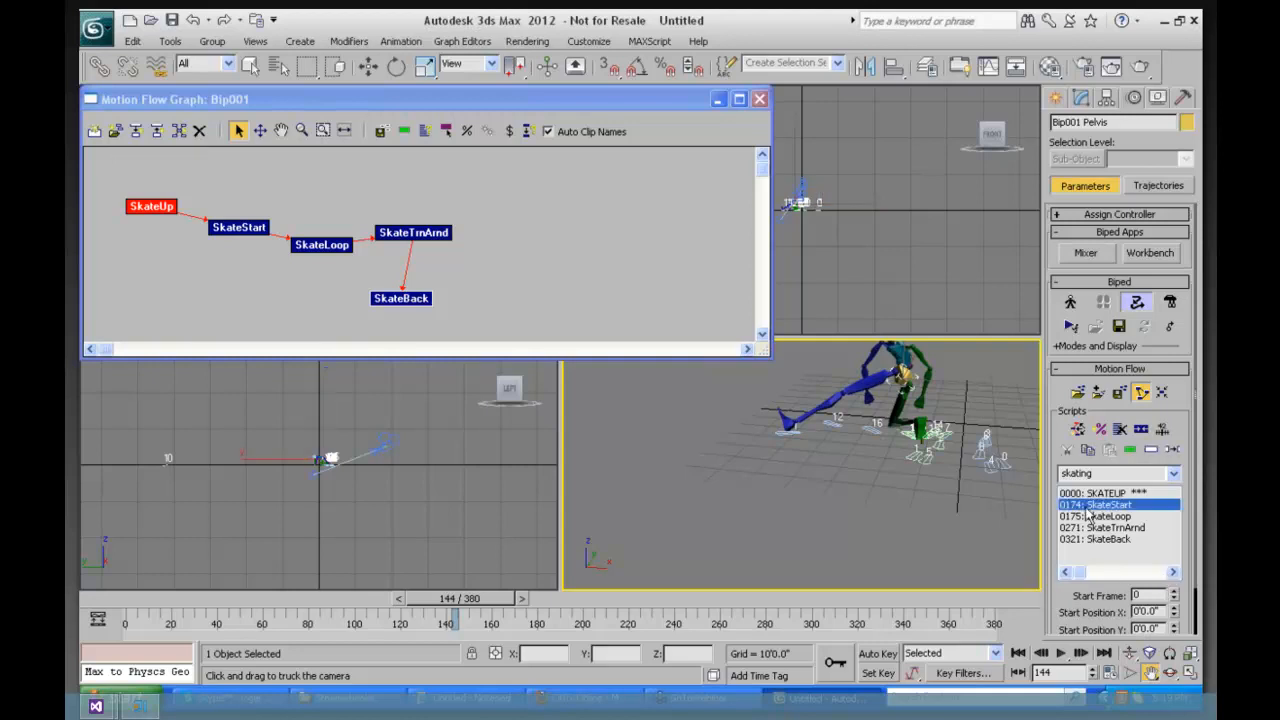
pyautogui.moveTo(1054, 597); pyautogui.dragTo(1054, 545)
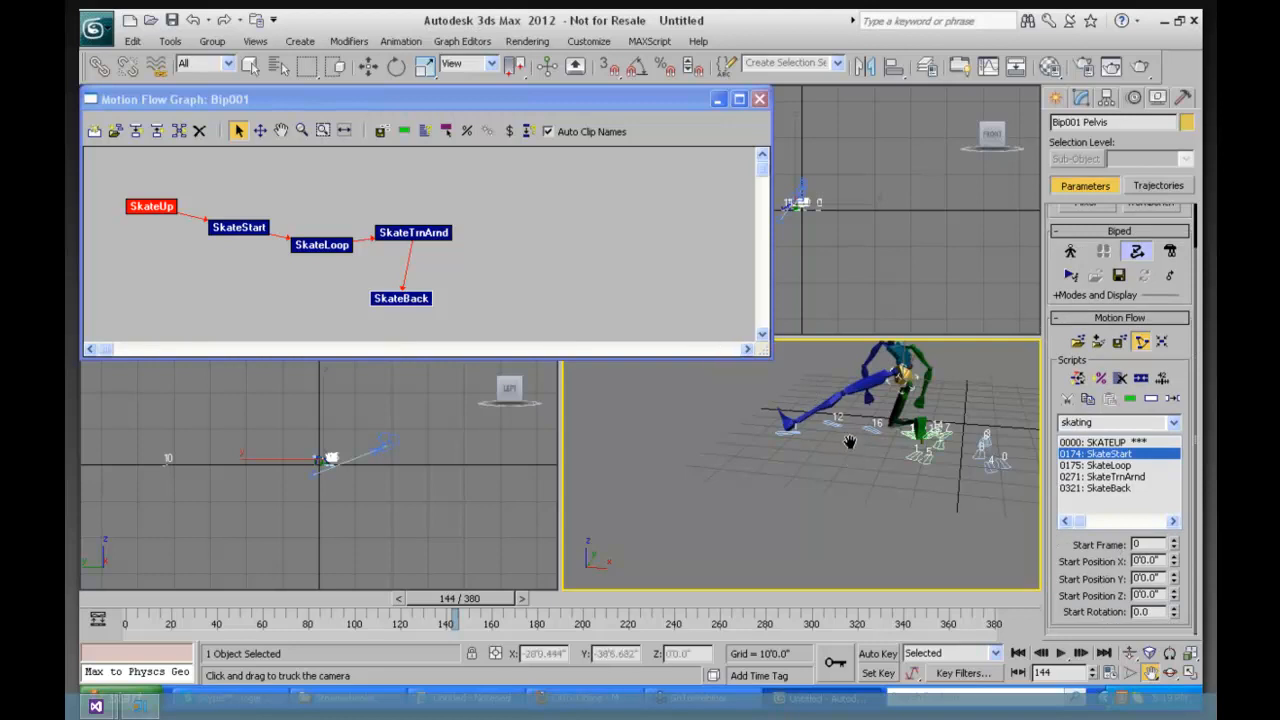
pyautogui.moveTo(802, 513); pyautogui.dragTo(753, 543)
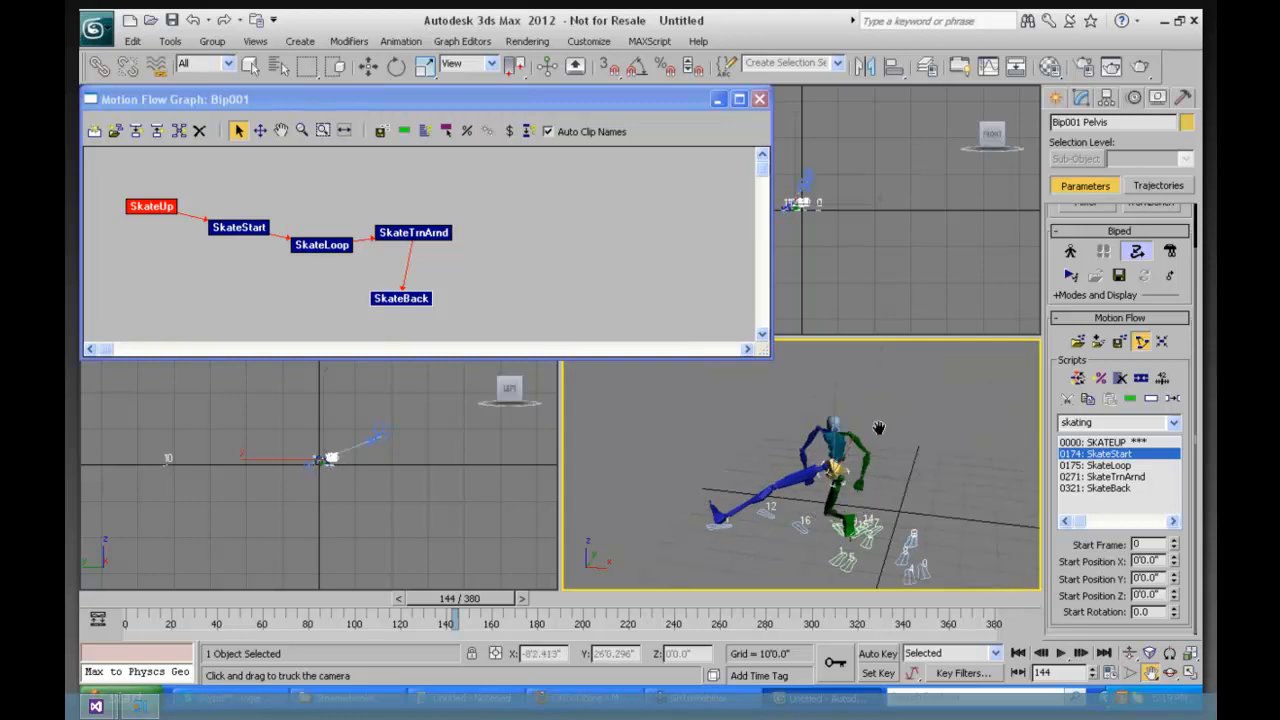
# Step: Truck the camera to reframe the skating biped, close the Motion Flow Graph and leave Motion Flow mode
pyautogui.moveTo(880, 432); pyautogui.dragTo(880, 449)
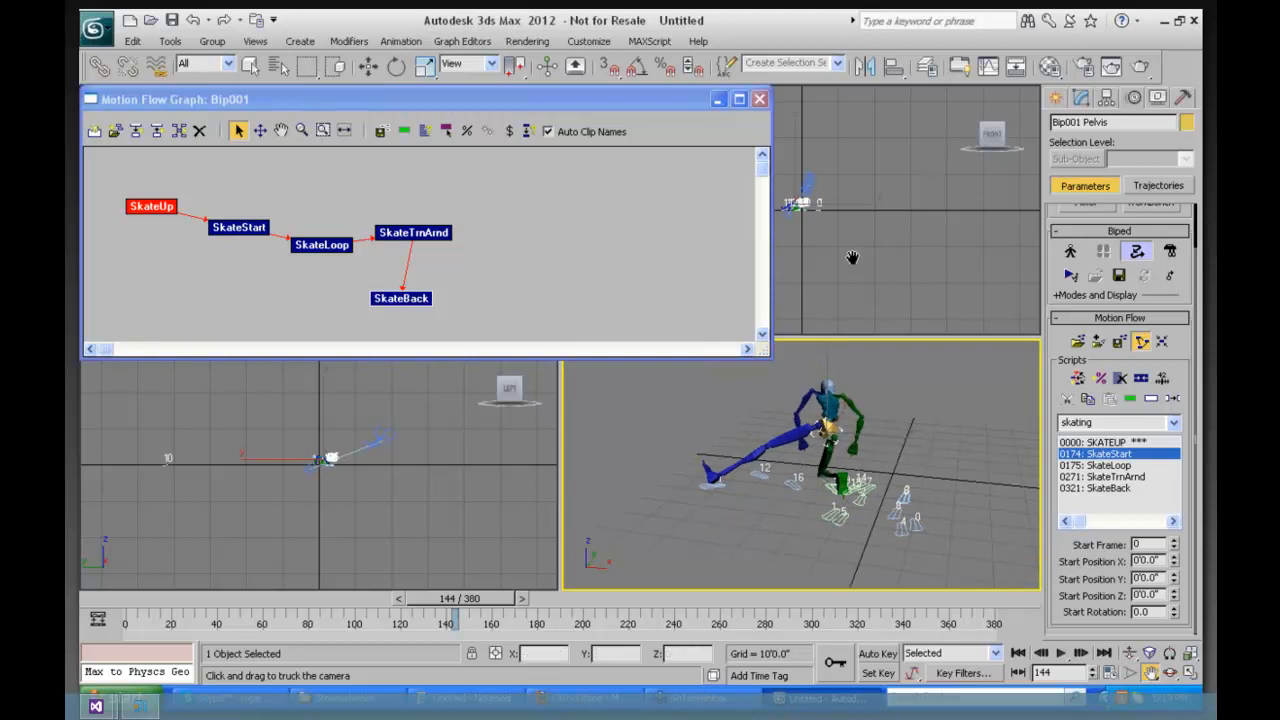
pyautogui.click(760, 100)
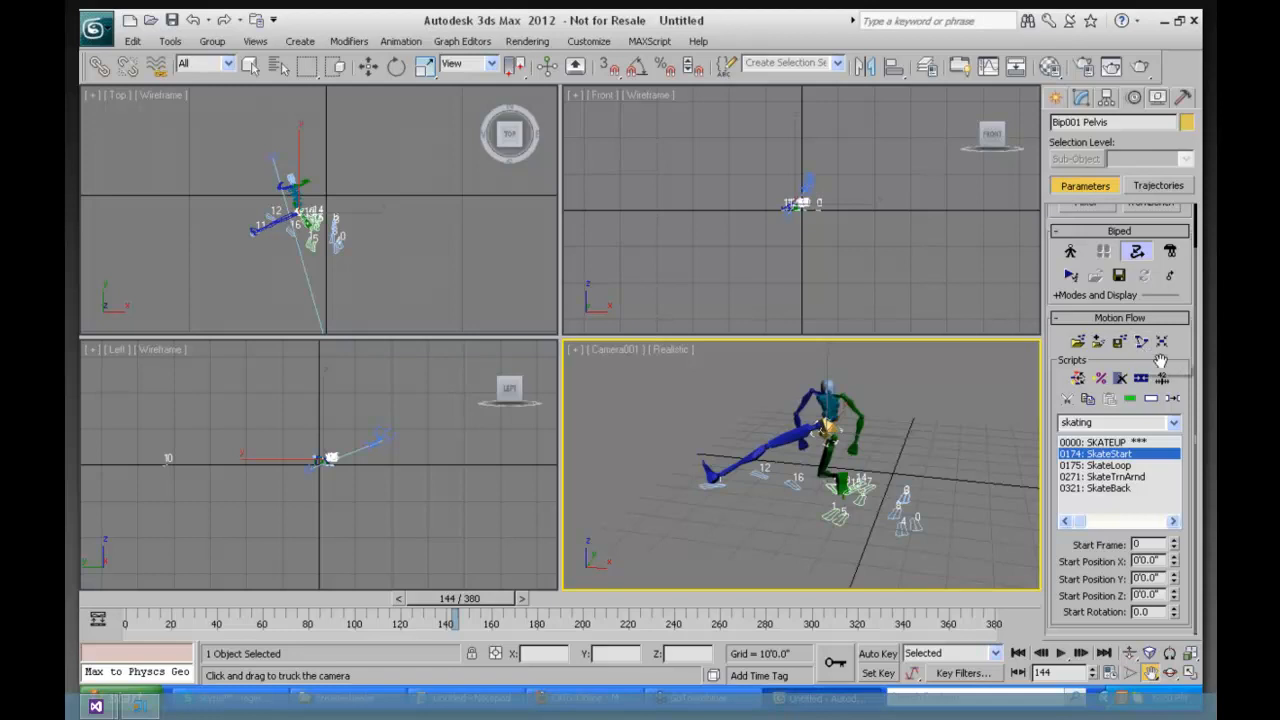
pyautogui.click(1067, 256)
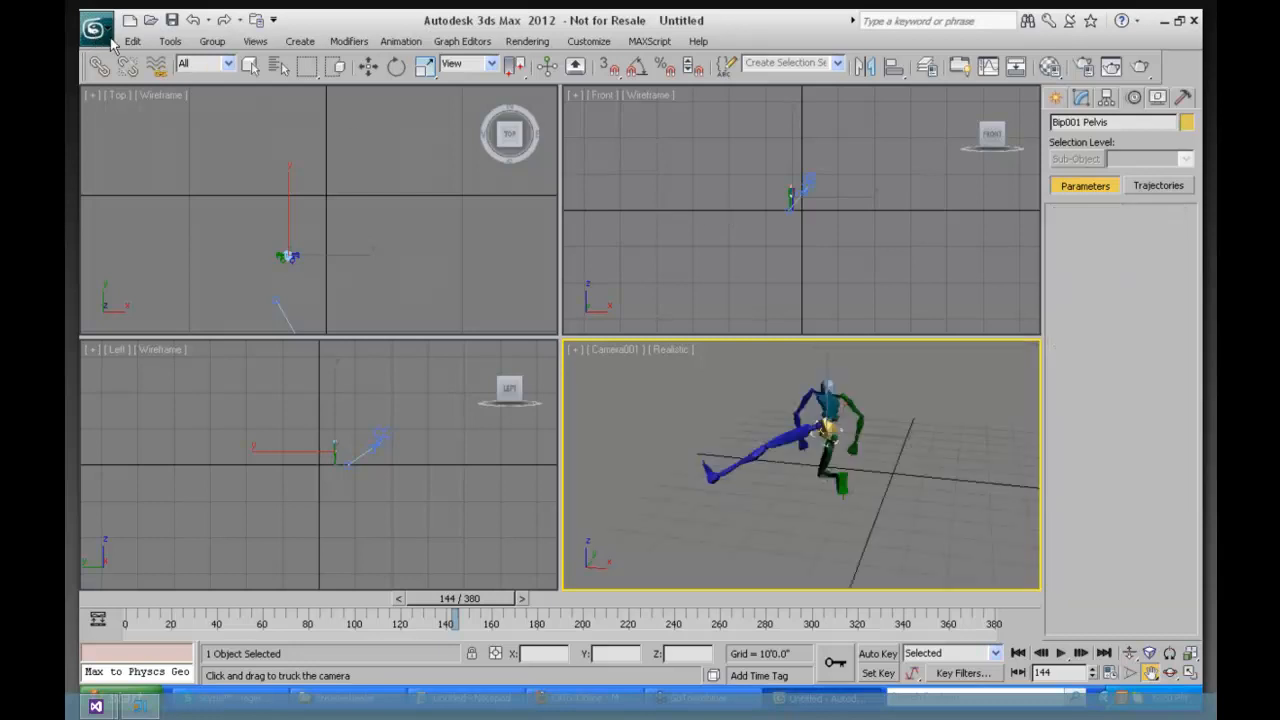
# Step: Reset the scene to start over with an empty one
pyautogui.click(107, 42)
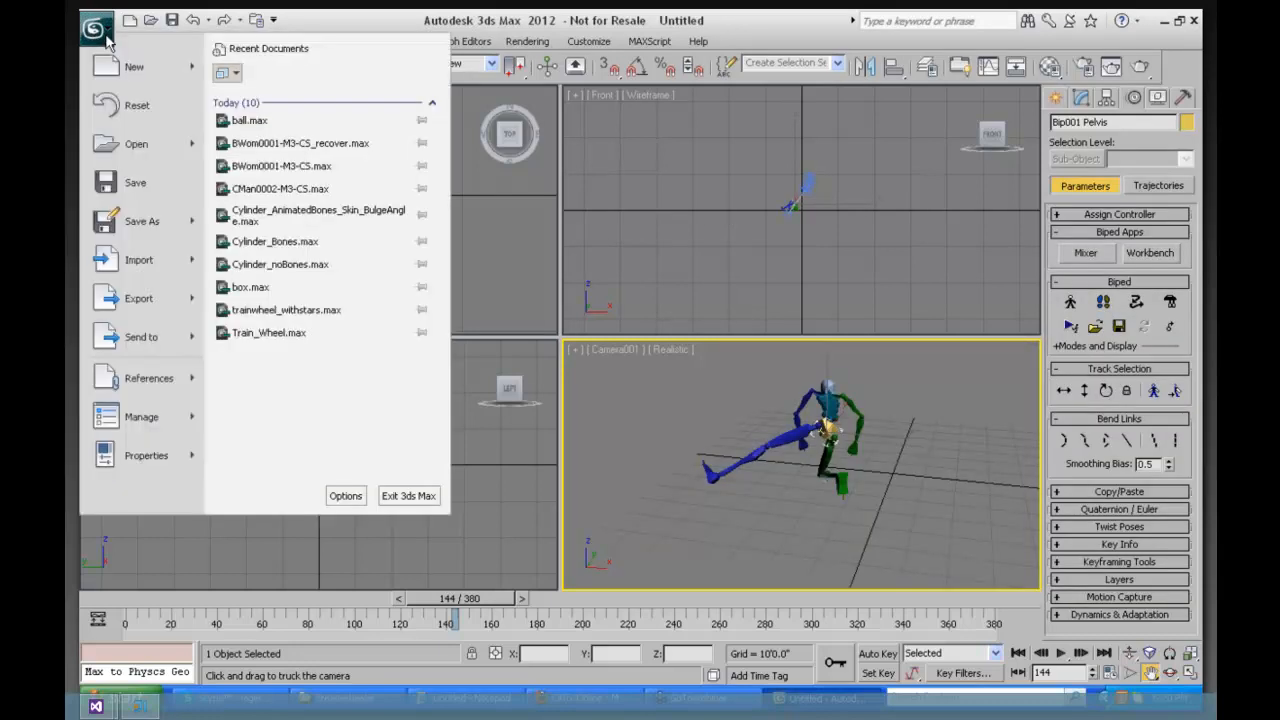
pyautogui.click(137, 104)
pyautogui.click(640, 404)
pyautogui.click(587, 388)
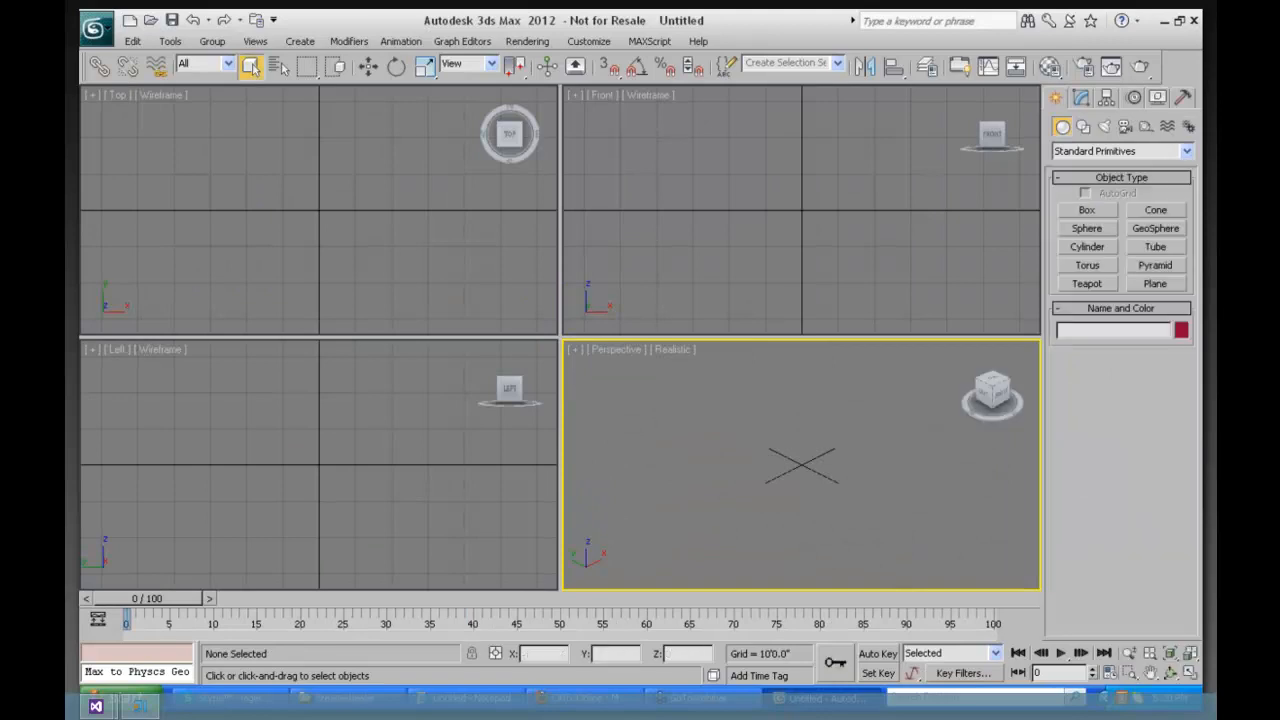
# Step: Create a standing biped near the origin in the Perspective view and maximize that viewport
pyautogui.click(1188, 126)
pyautogui.click(1087, 229)
pyautogui.moveTo(773, 474); pyautogui.dragTo(766, 378)
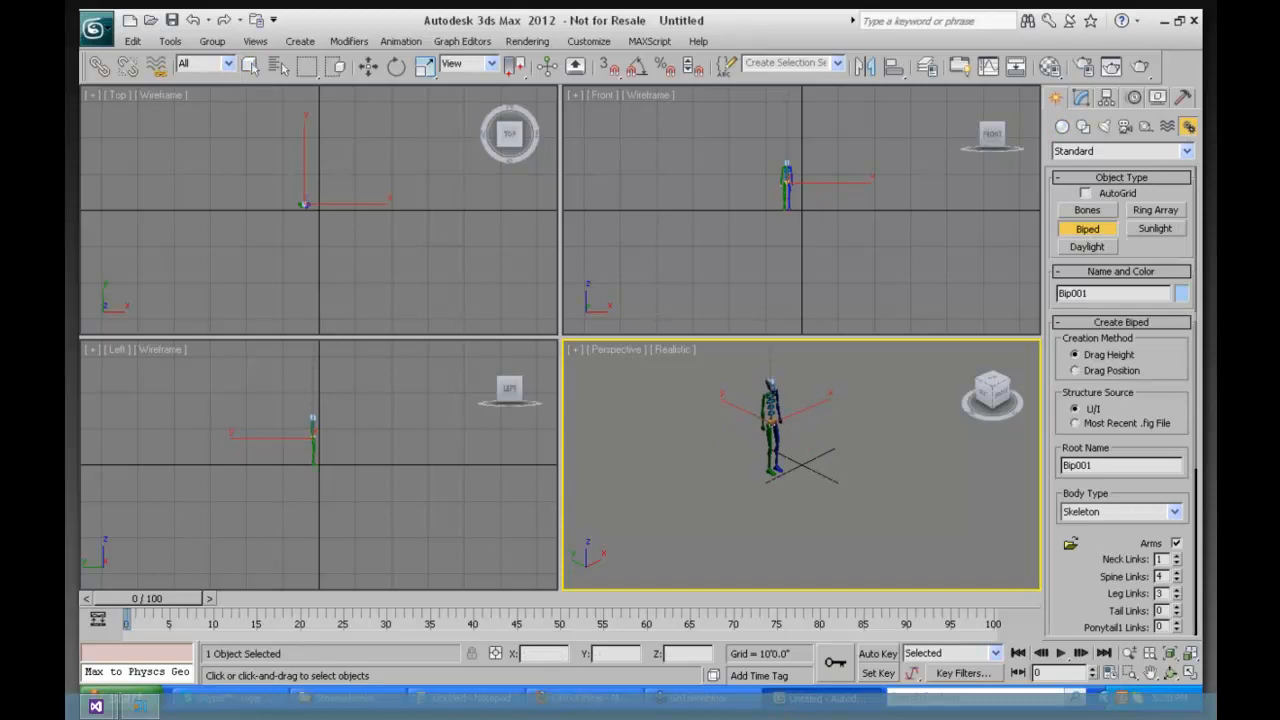
pyautogui.click(1190, 673)
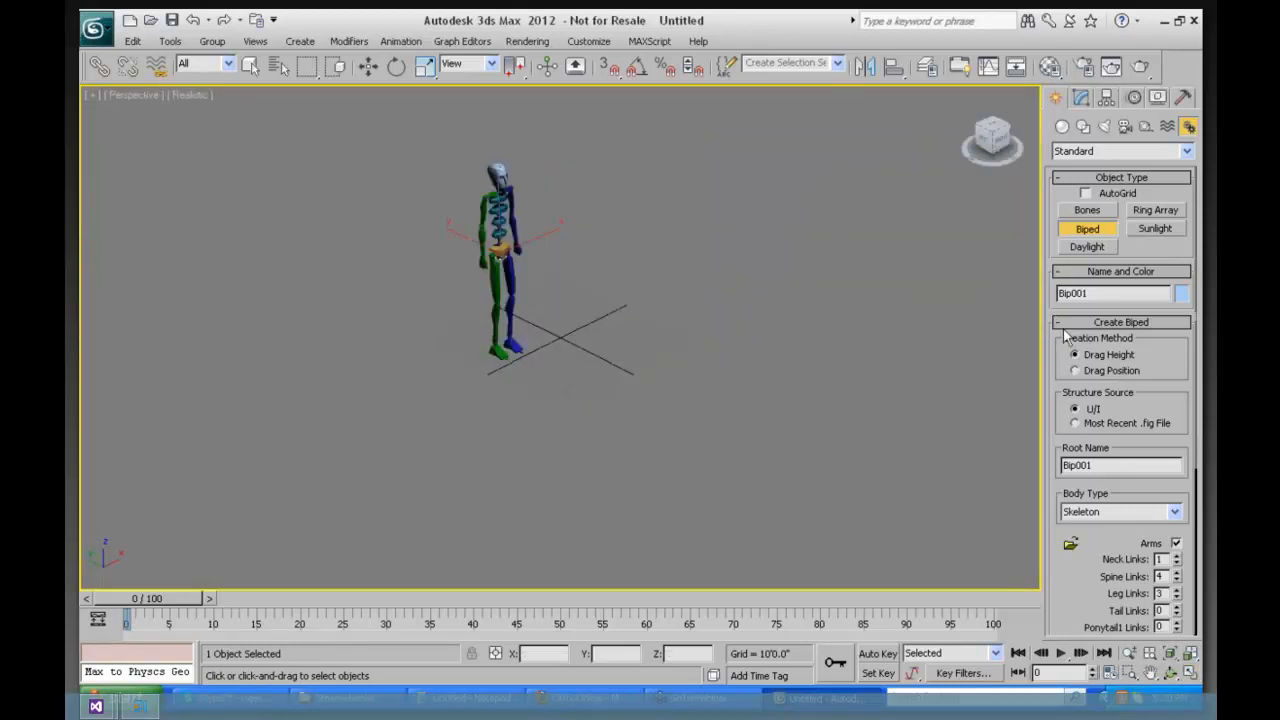
# Step: Open the Motion Mixer for the new biped and place its window below the figure so both are visible
pyautogui.moveTo(1048, 353); pyautogui.dragTo(1108, 630)
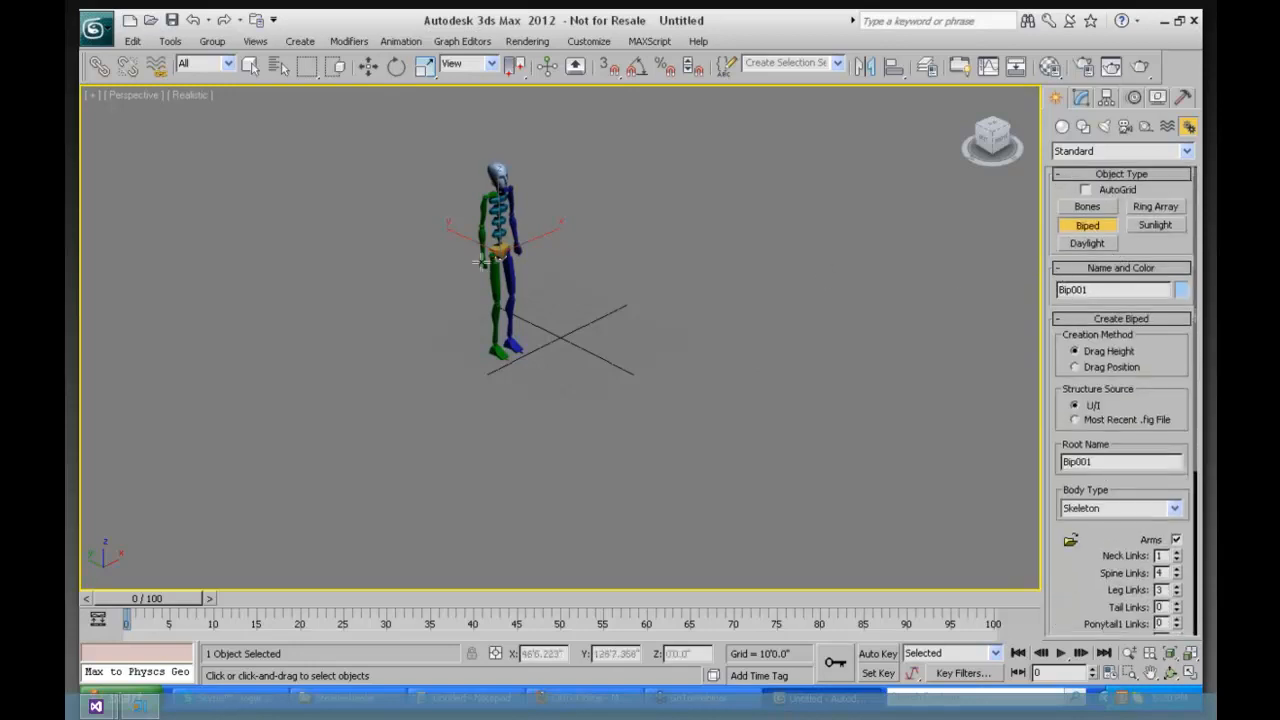
pyautogui.click(1134, 98)
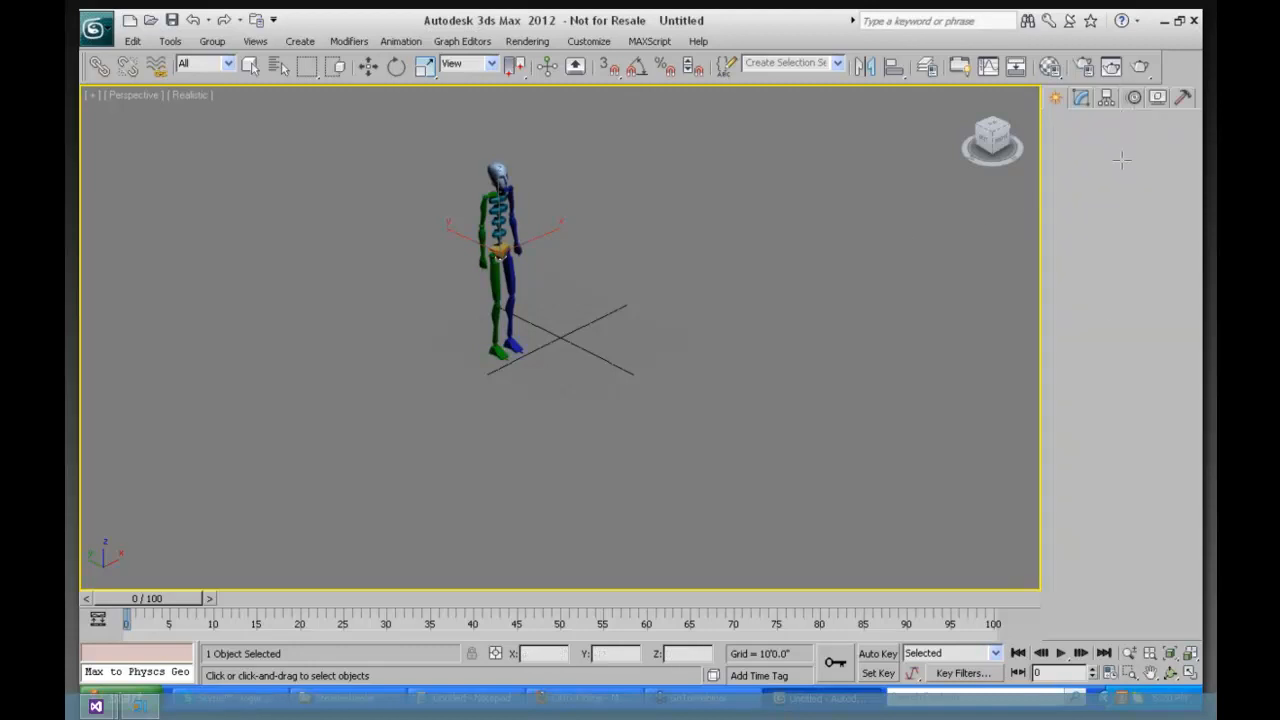
pyautogui.click(1072, 257)
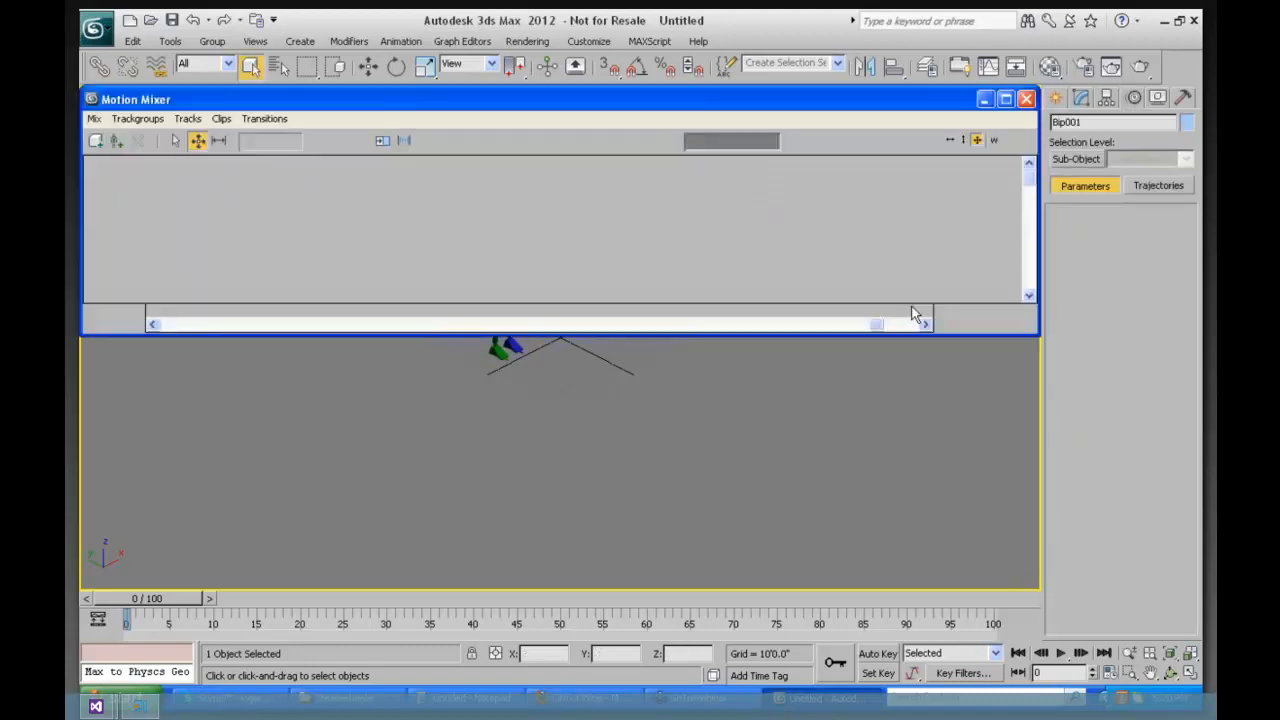
pyautogui.moveTo(473, 108); pyautogui.dragTo(498, 400)
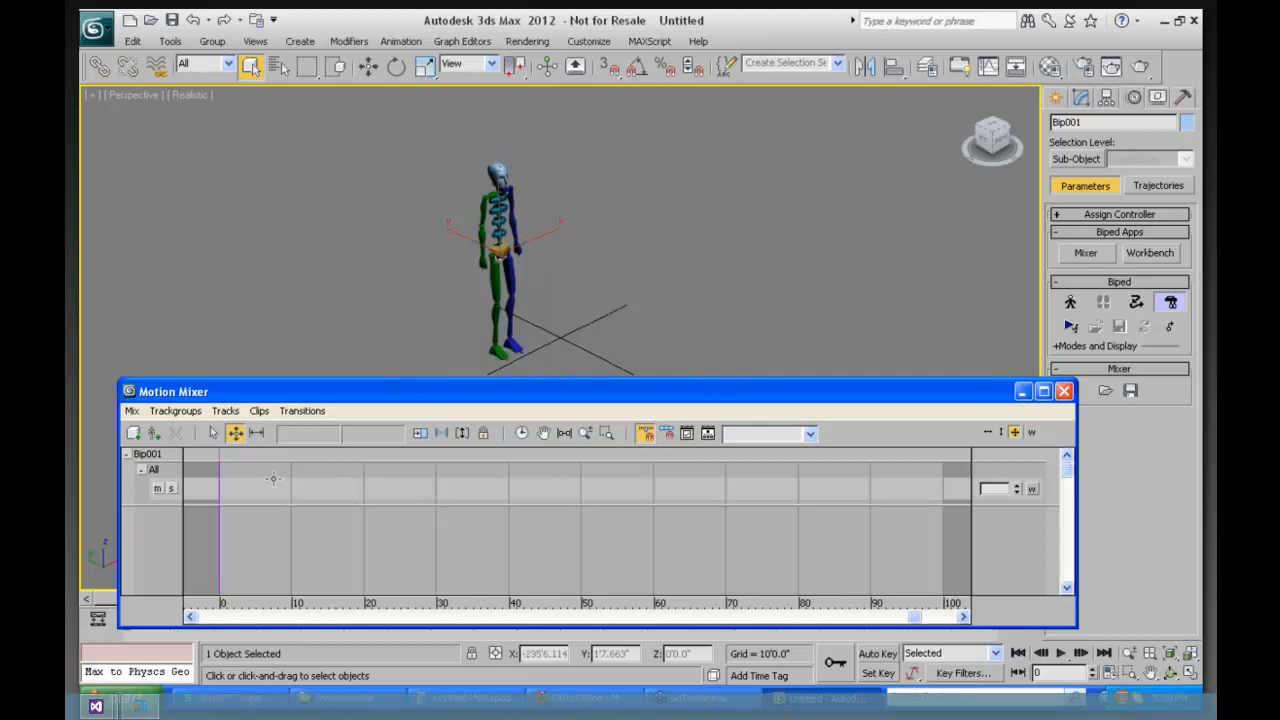
pyautogui.moveTo(254, 397)
pyautogui.mouseDown()
pyautogui.moveTo(265, 386)
pyautogui.moveTo(250, 377)
pyautogui.moveTo(242, 426)
pyautogui.moveTo(258, 391)
pyautogui.mouseUp()
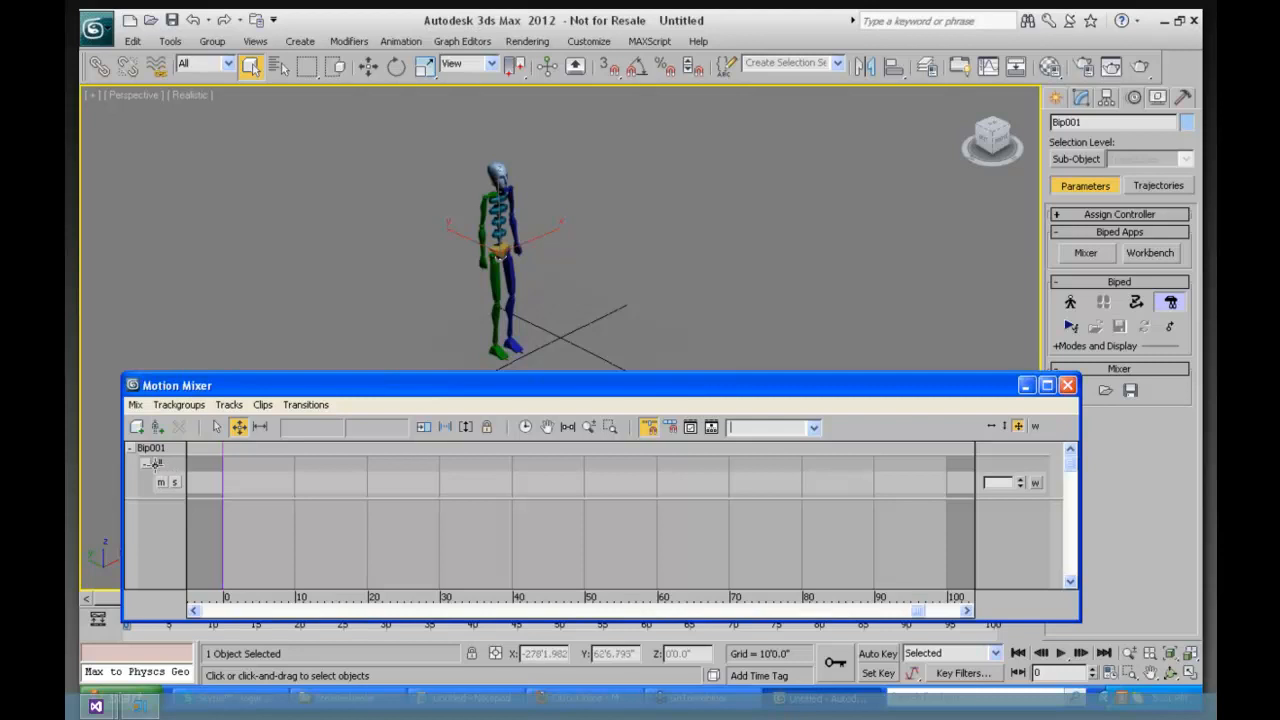
# Step: Add two trackgroups below the biped's existing one and add a layer track to the middle trackgroup
pyautogui.rightClick(157, 464)
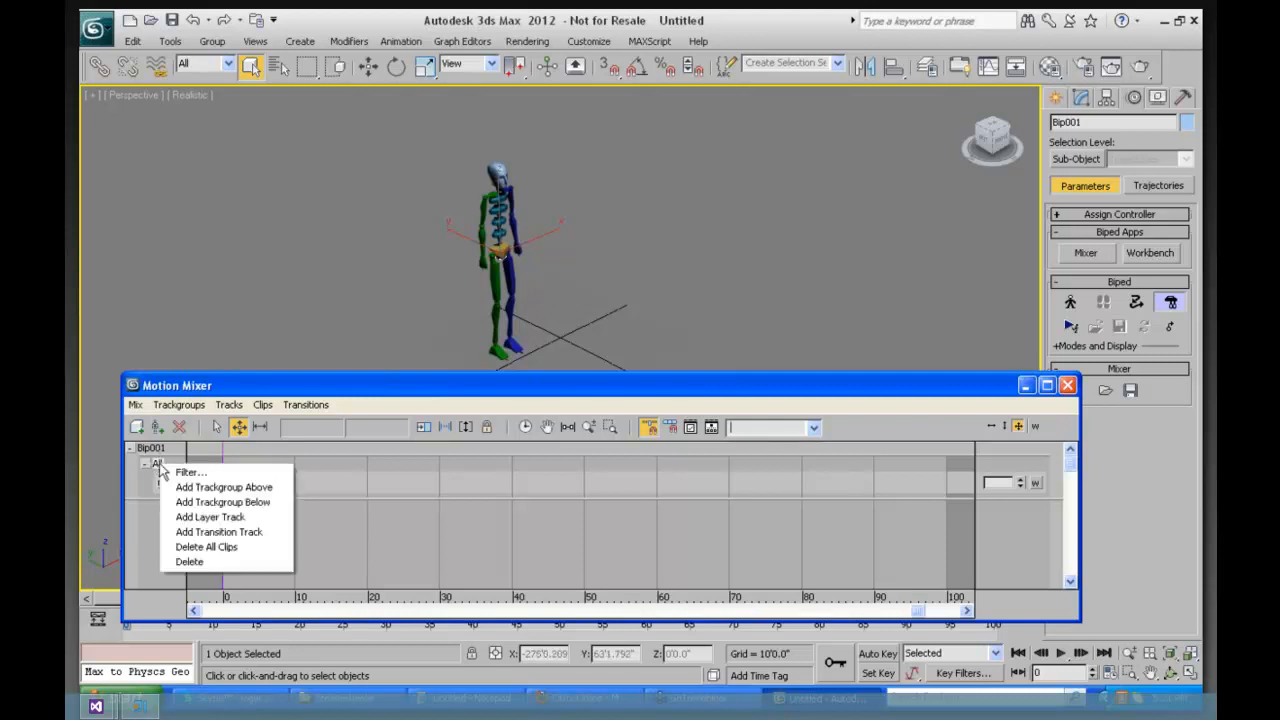
pyautogui.click(238, 502)
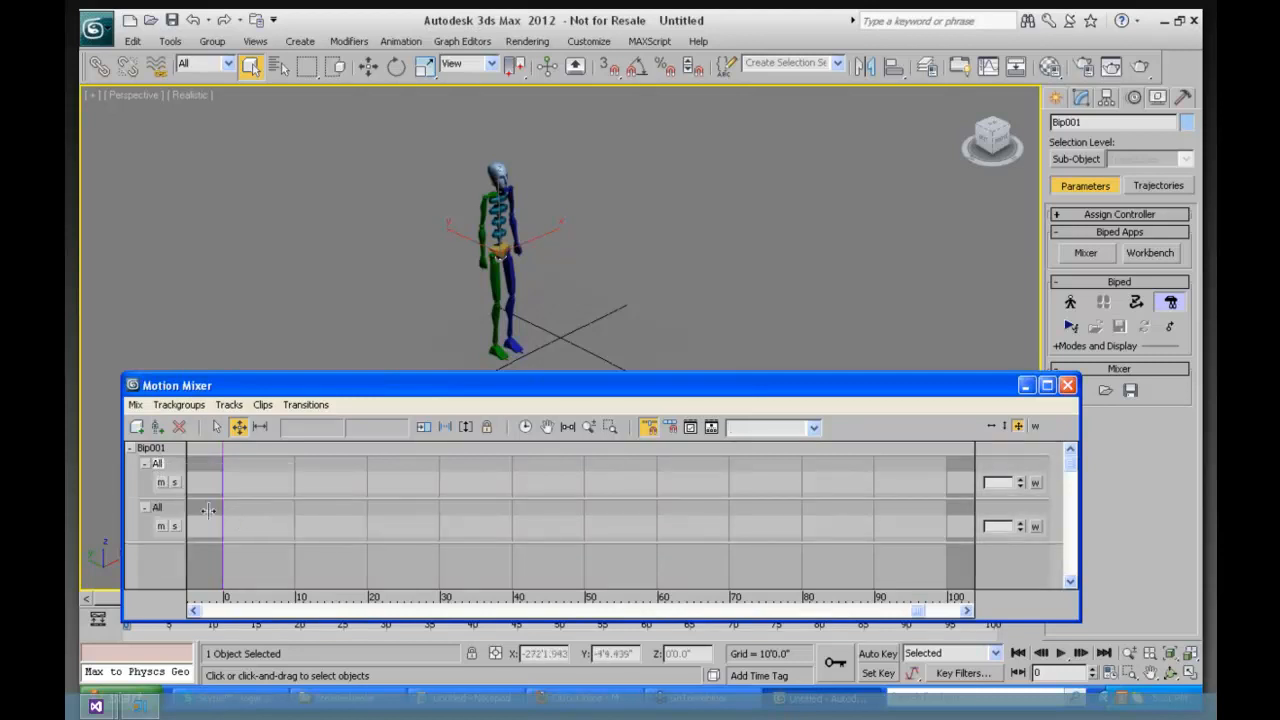
pyautogui.rightClick(157, 507)
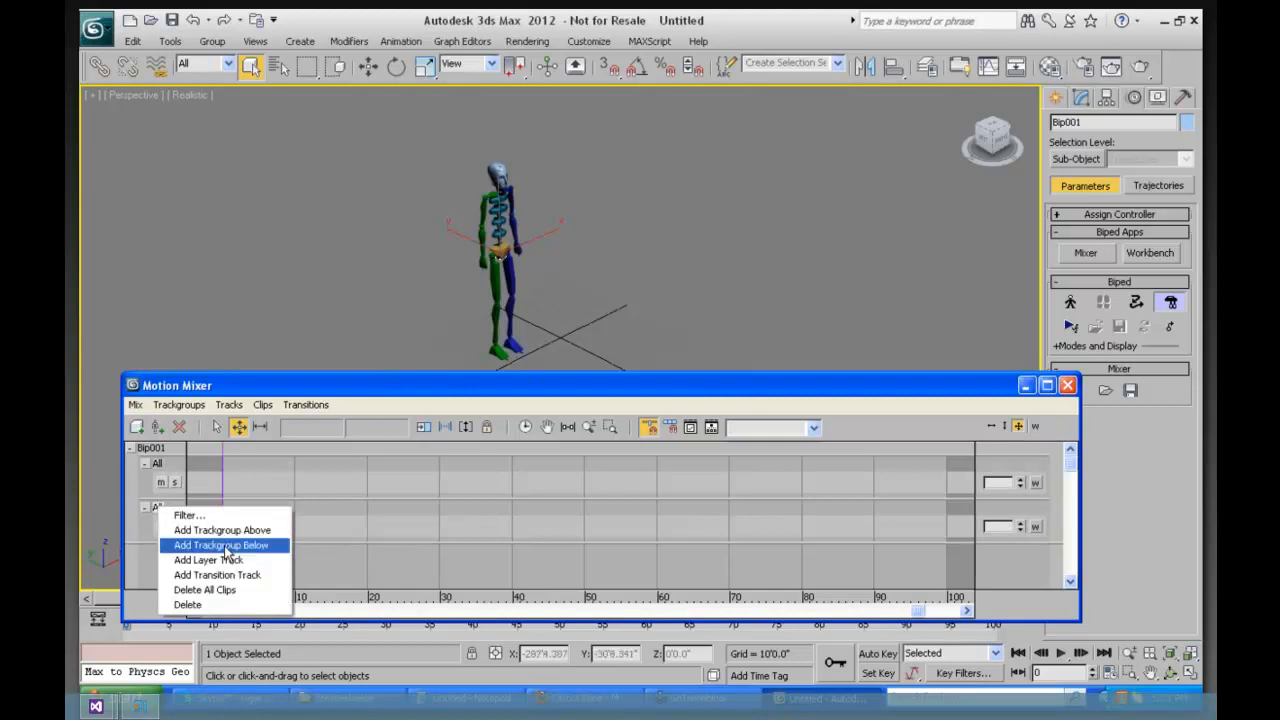
pyautogui.click(269, 540)
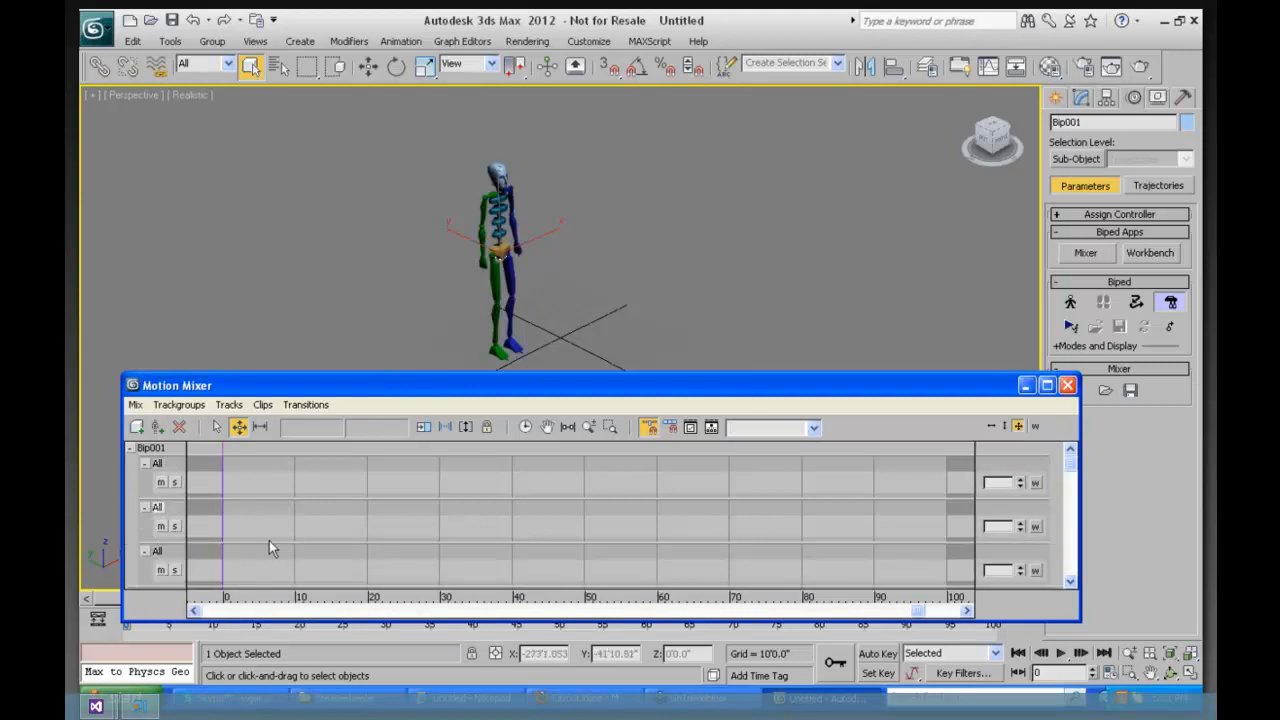
pyautogui.rightClick(158, 510)
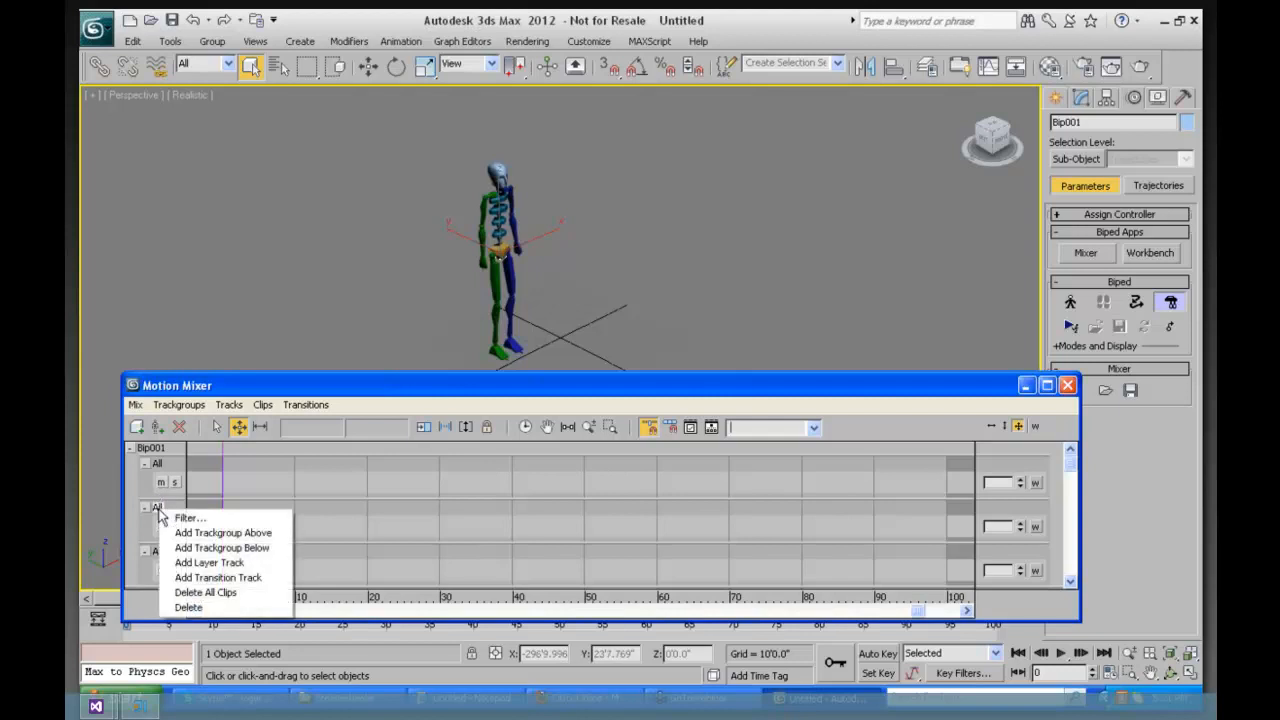
pyautogui.click(215, 562)
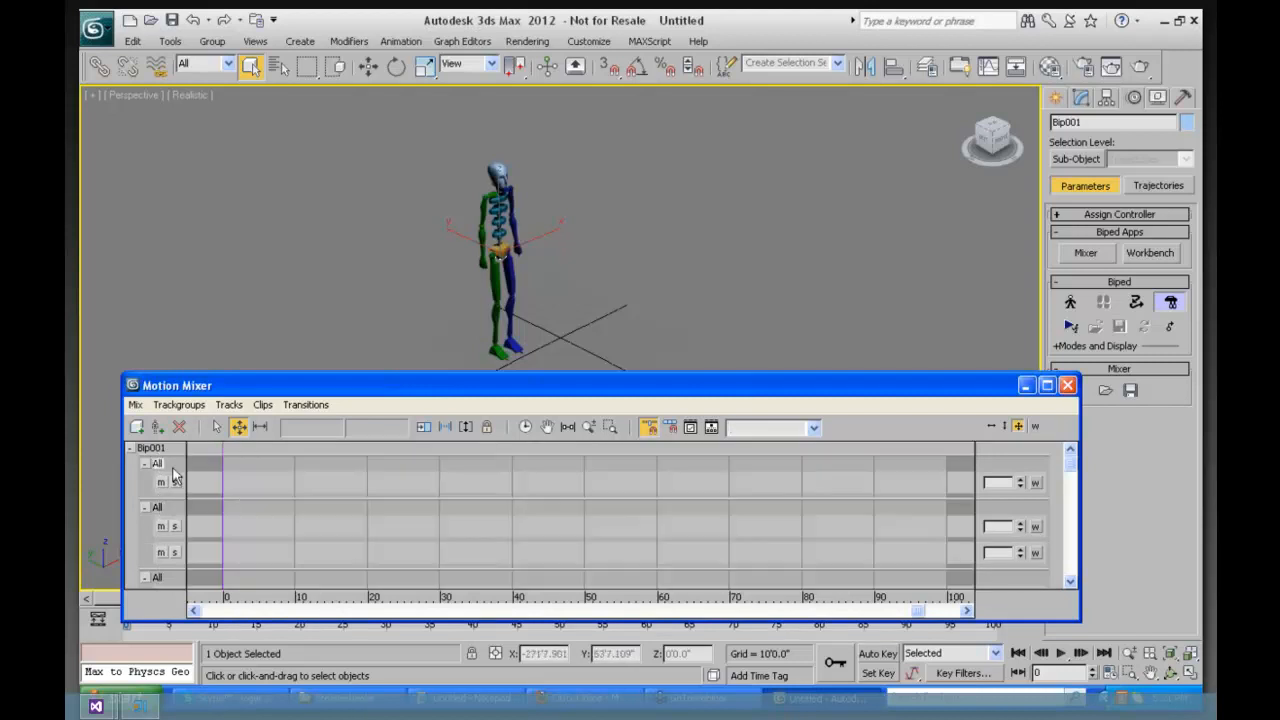
# Step: Collapse the first trackgroup in the Motion Mixer and add another trackgroup directly below it
pyautogui.click(261, 405)
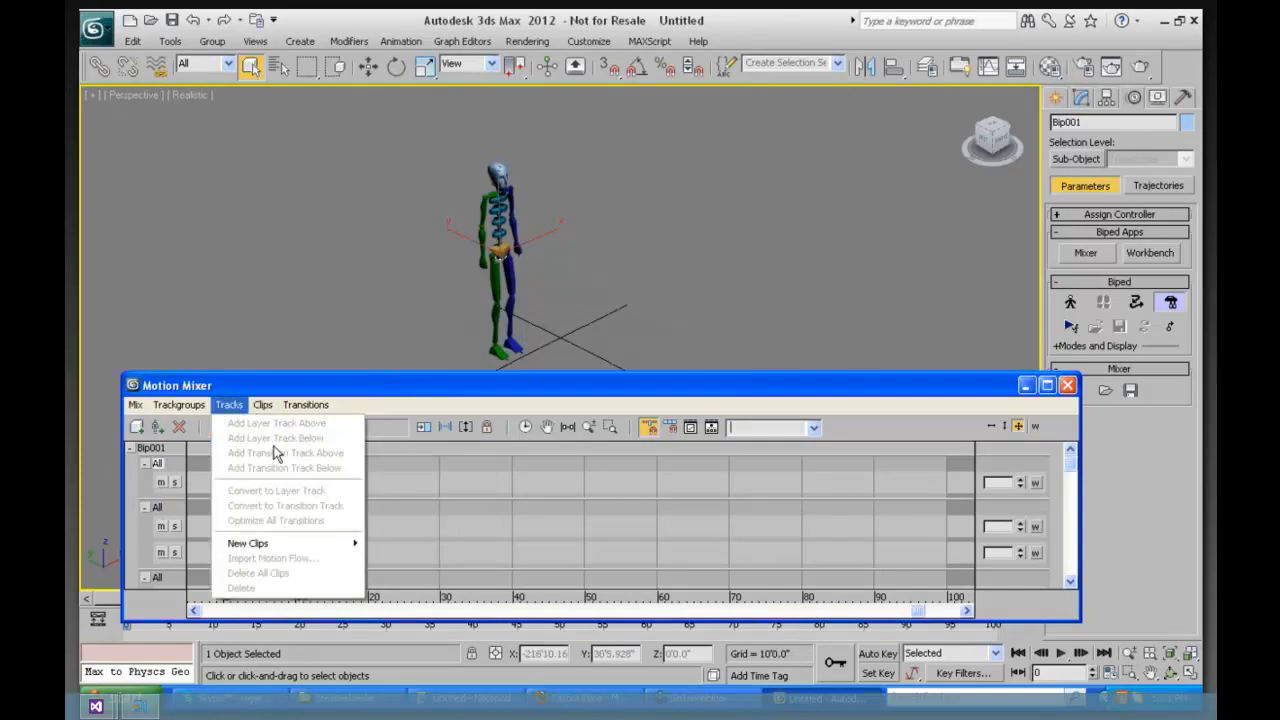
pyautogui.moveTo(229, 405)
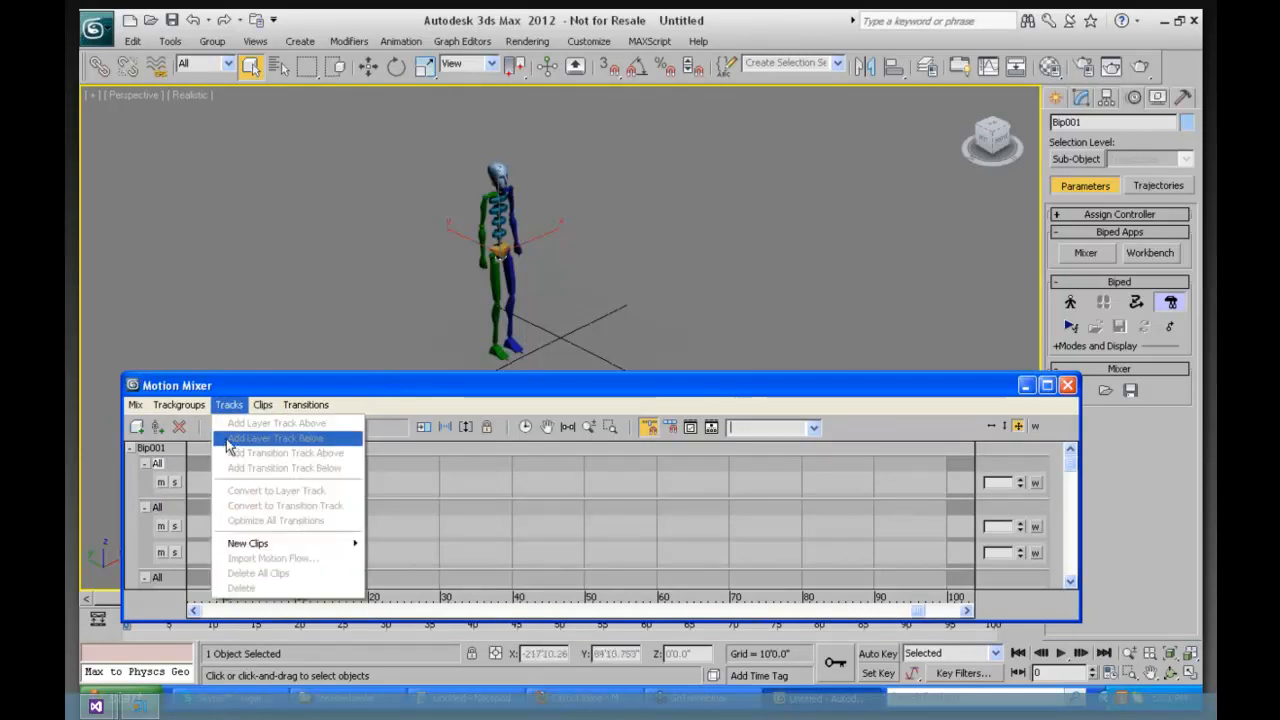
pyautogui.click(160, 468)
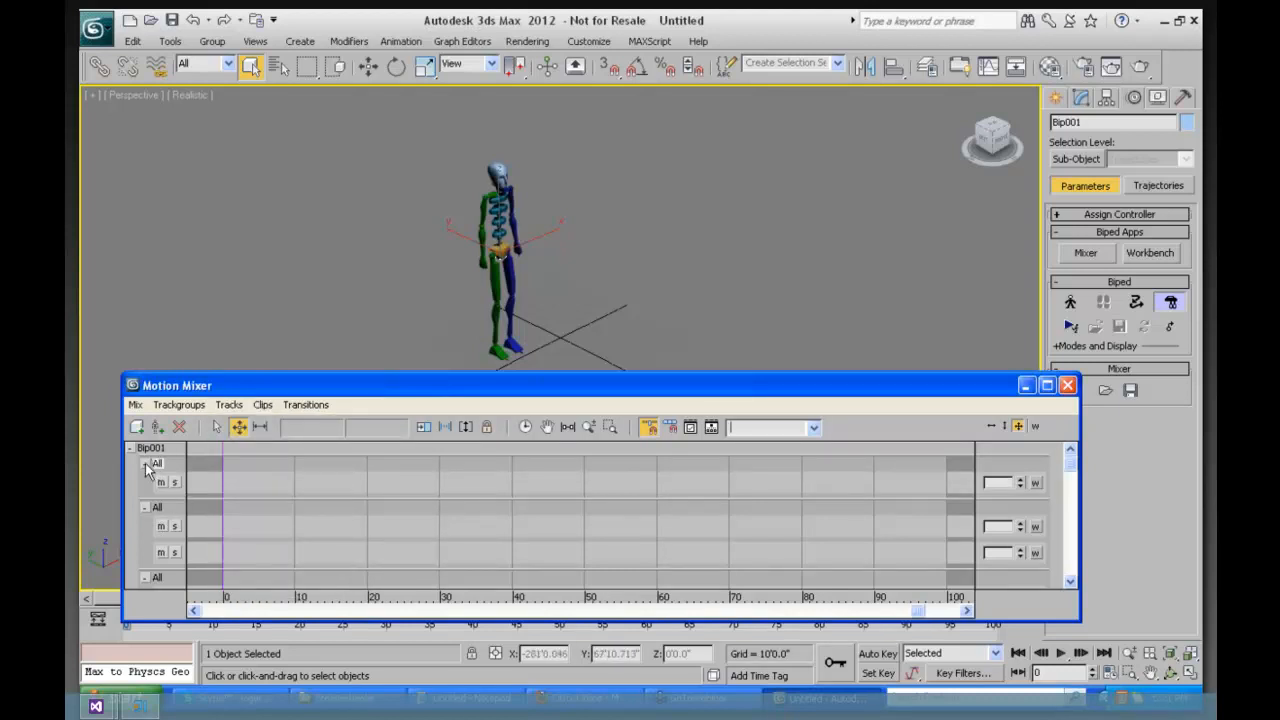
pyautogui.click(146, 464)
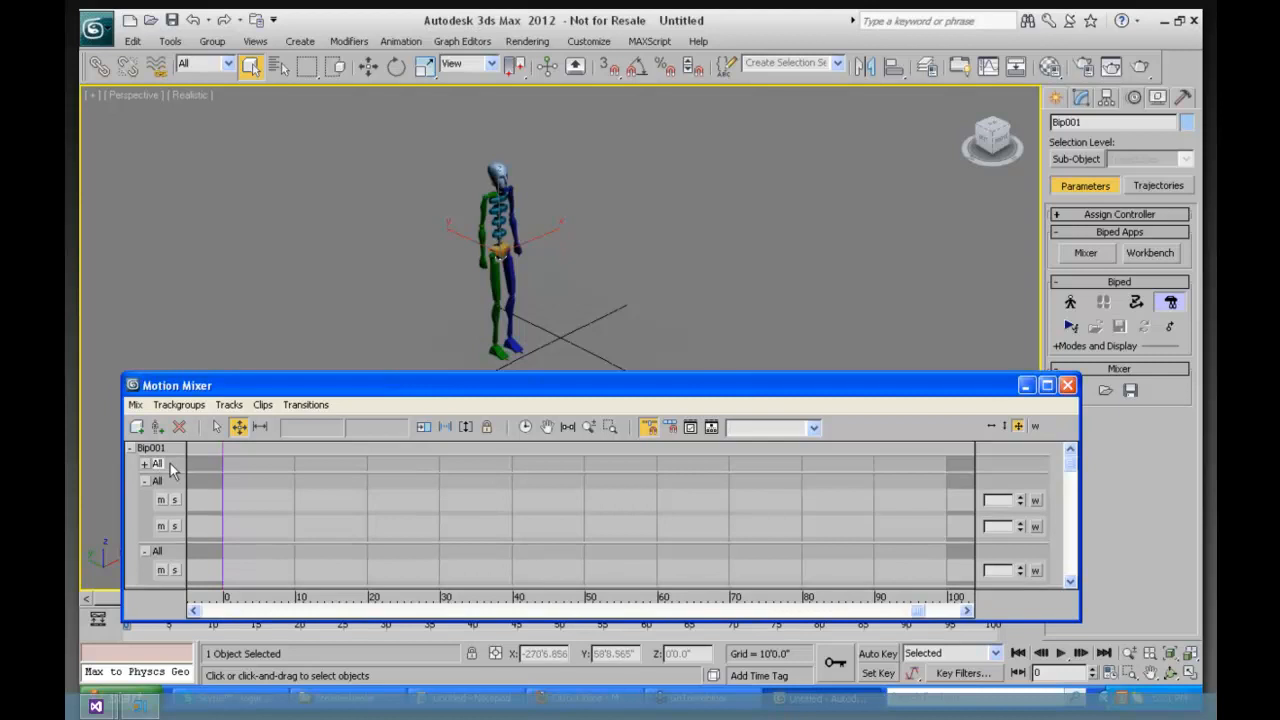
pyautogui.rightClick(164, 468)
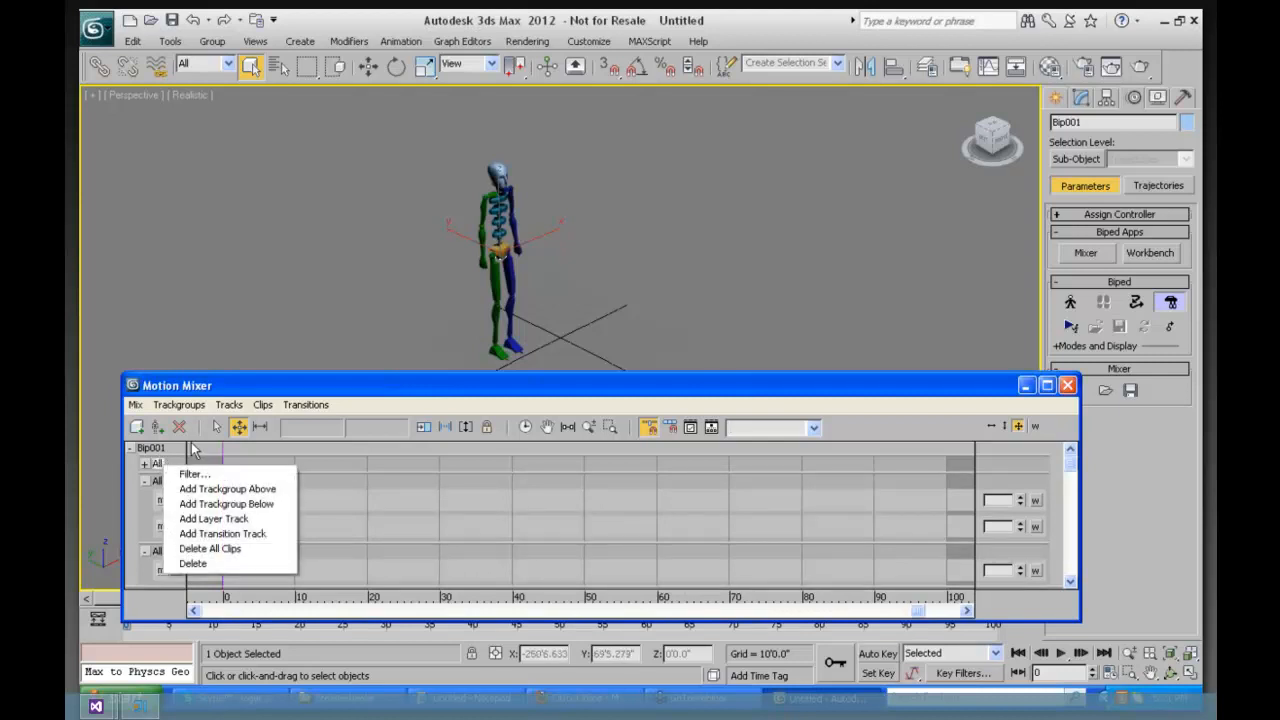
pyautogui.click(262, 404)
pyautogui.moveTo(291, 522)
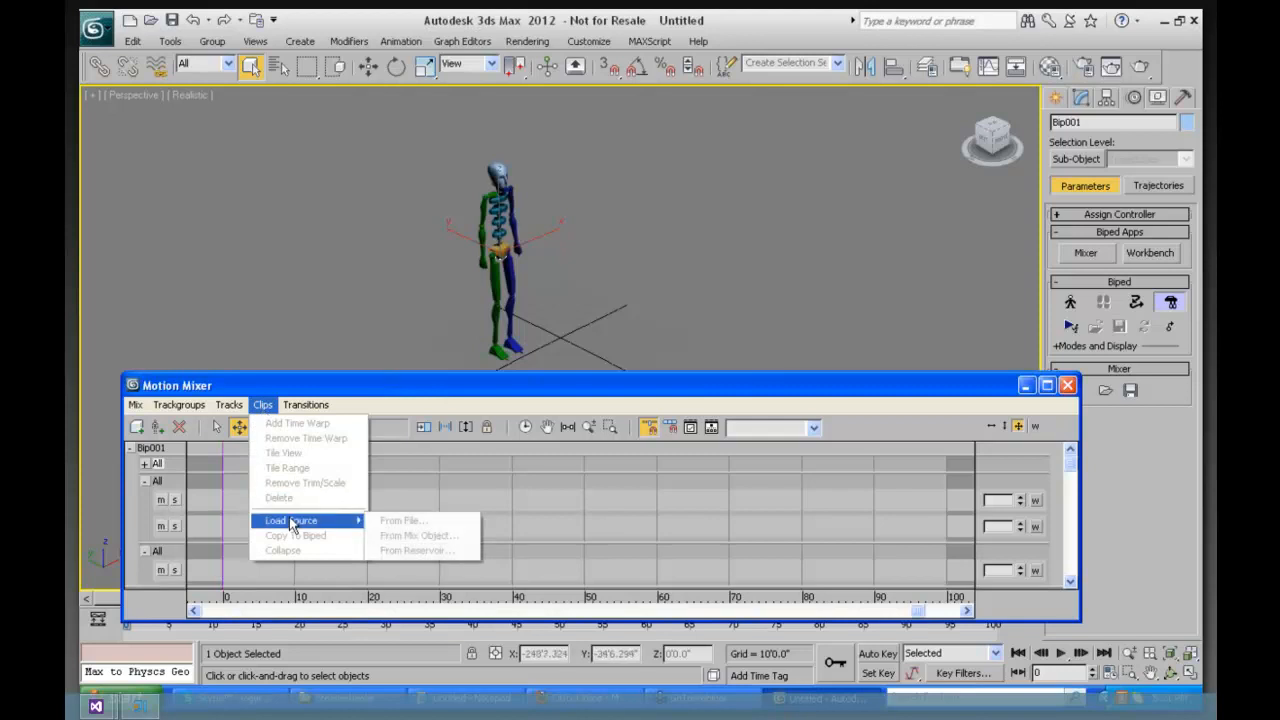
pyautogui.moveTo(162, 411)
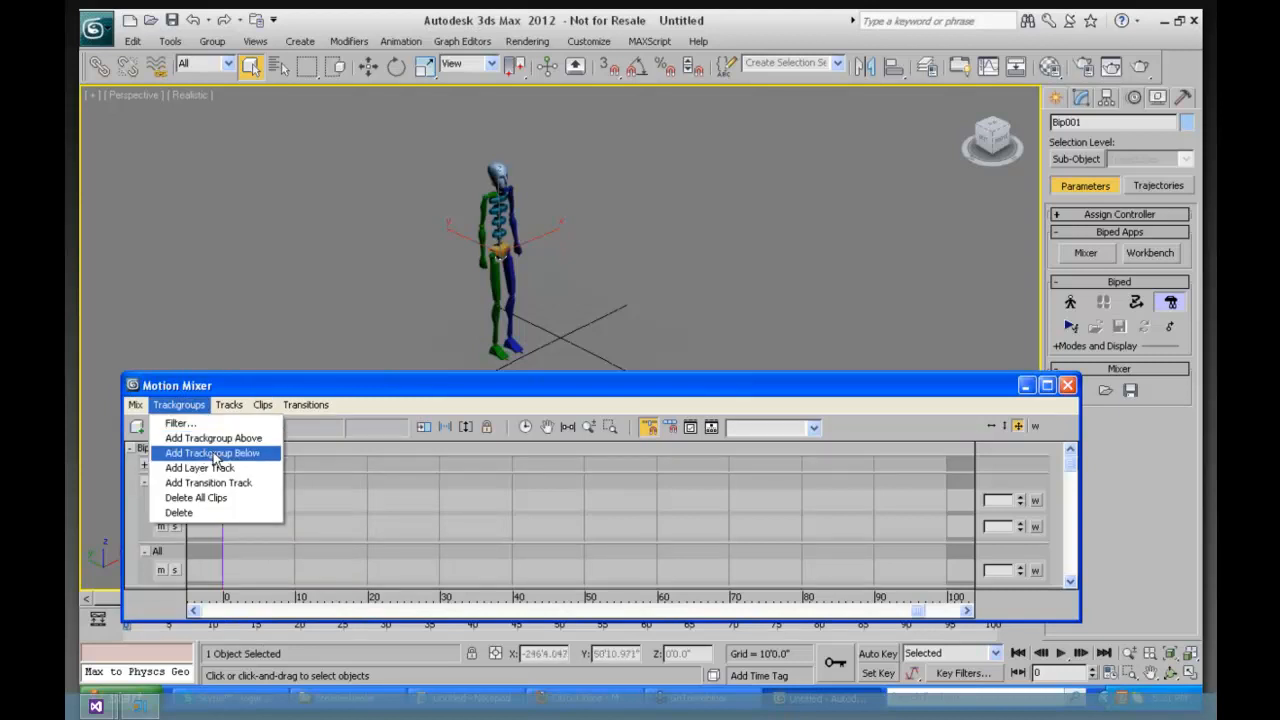
pyautogui.click(212, 453)
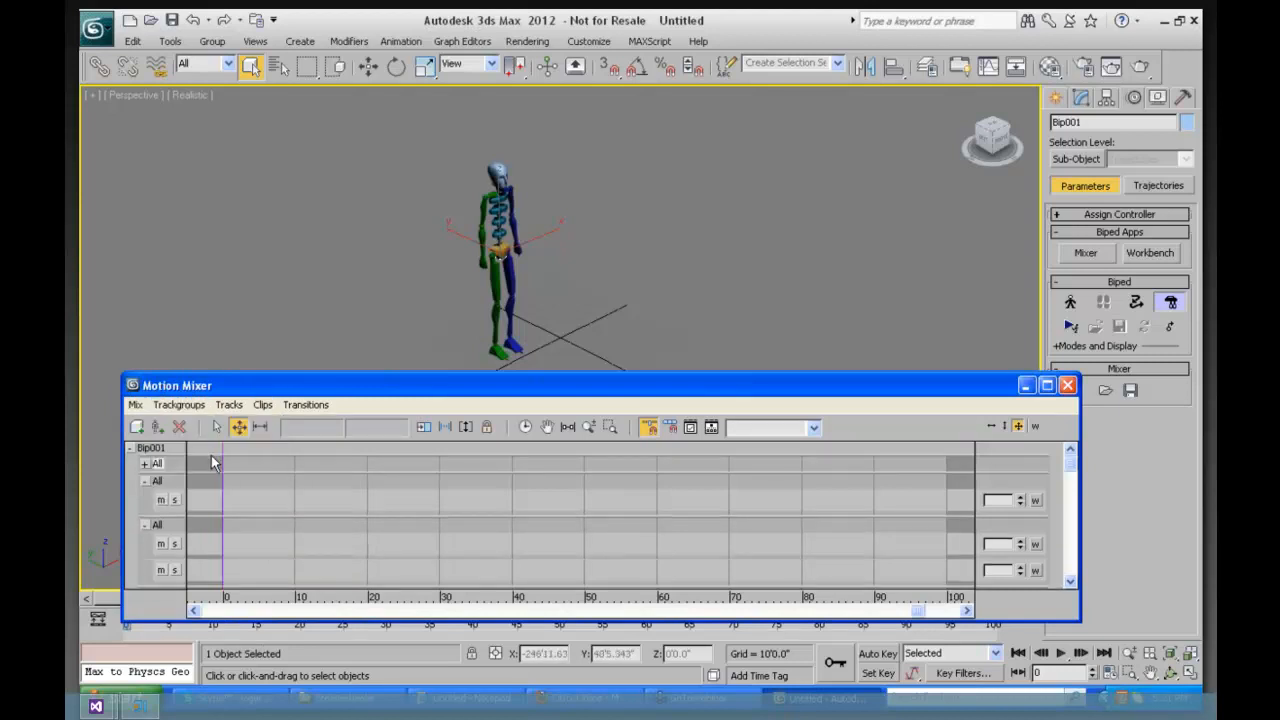
# Step: Collapse and re-expand the third trackgroup, and add one more layer track to it
pyautogui.click(146, 526)
pyautogui.click(148, 525)
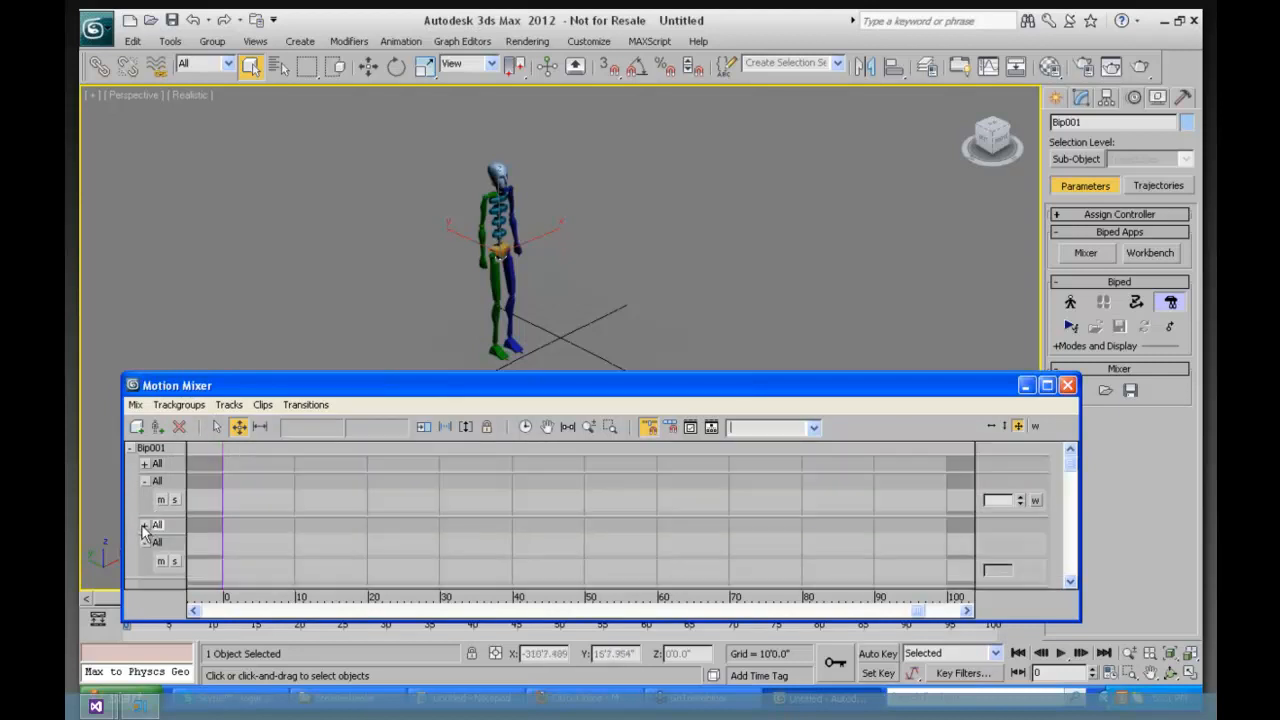
pyautogui.rightClick(160, 530)
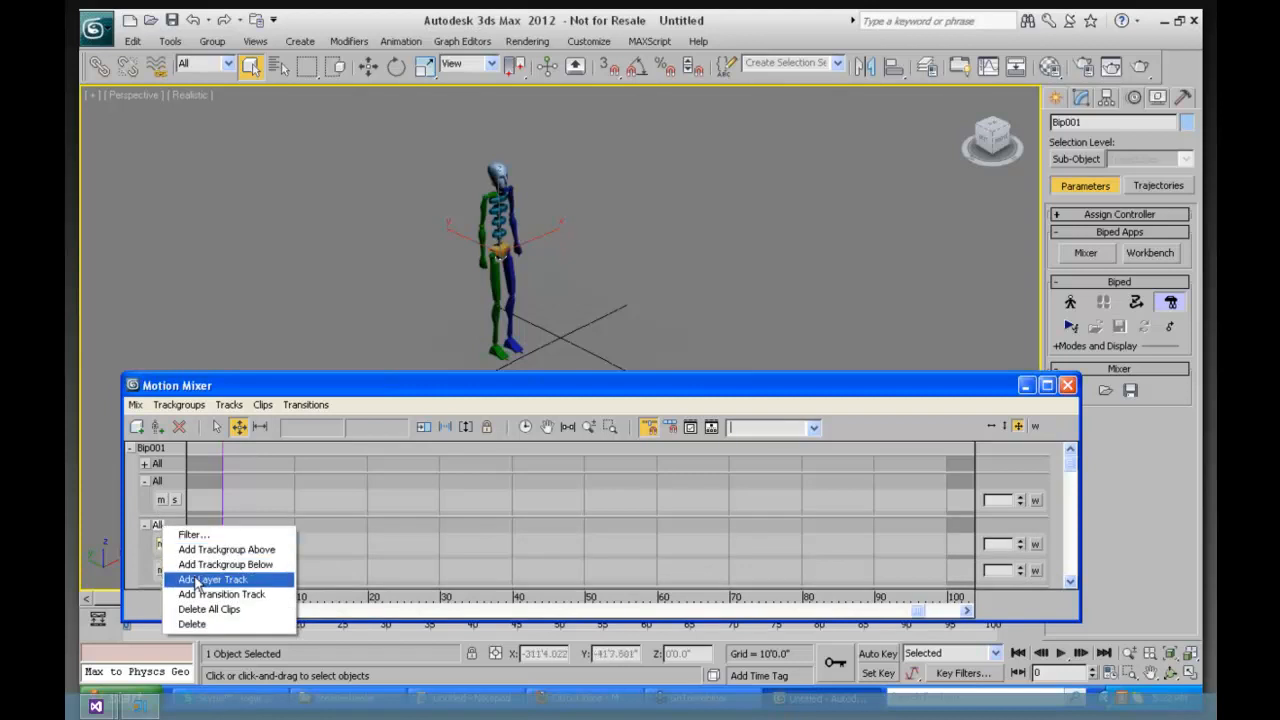
pyautogui.click(206, 580)
pyautogui.rightClick(156, 526)
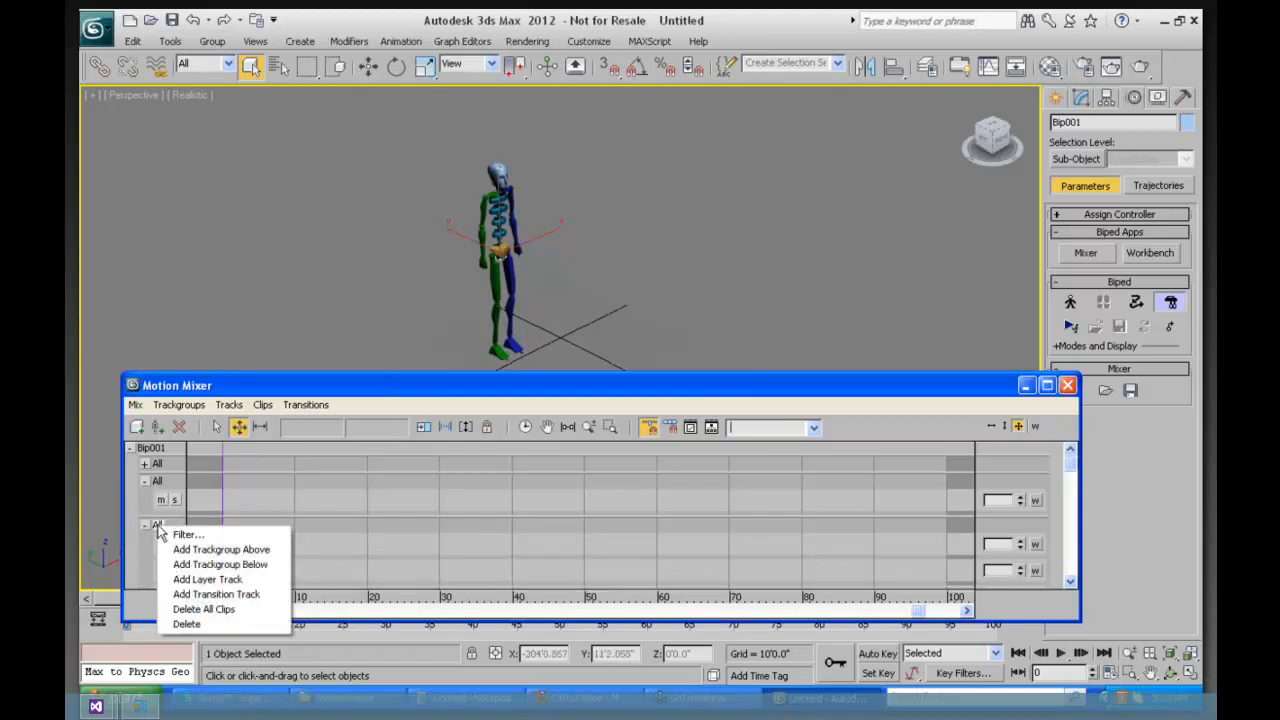
pyautogui.click(262, 405)
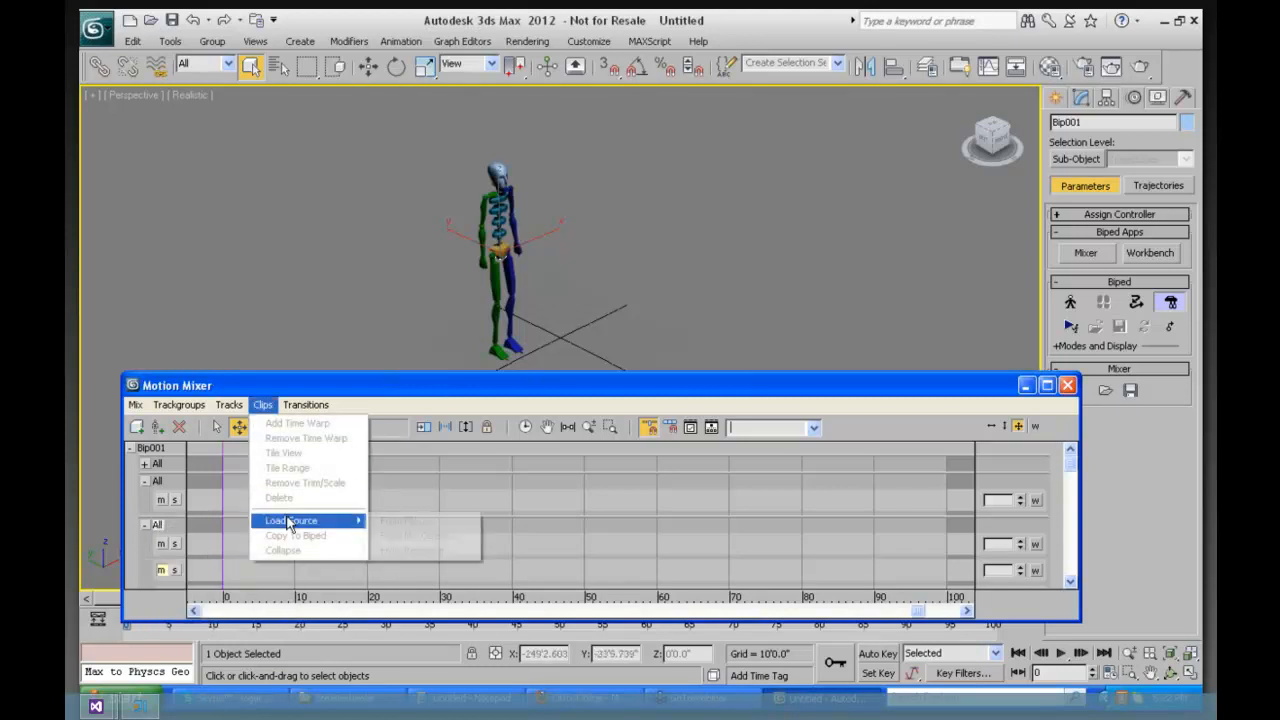
pyautogui.moveTo(313, 407)
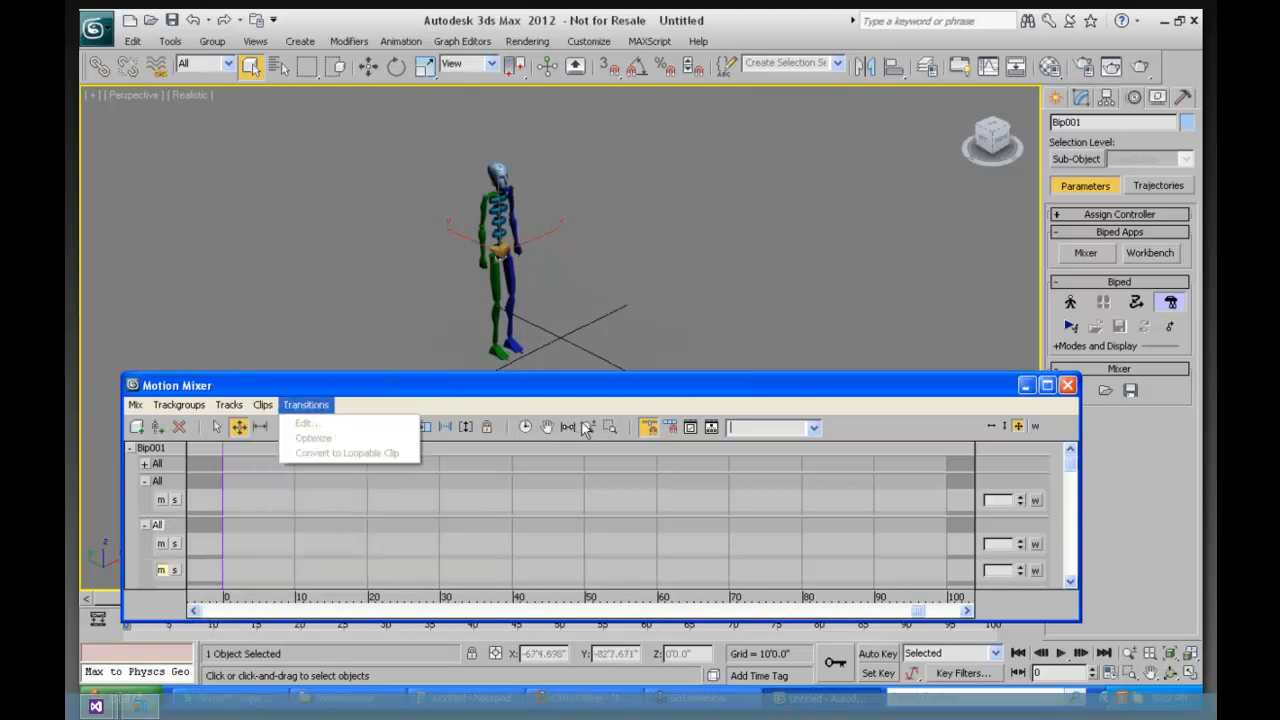
# Step: Look over the Mixer Preferences, close them without changes and open the Motion Mixer's Reservoir
pyautogui.click(674, 428)
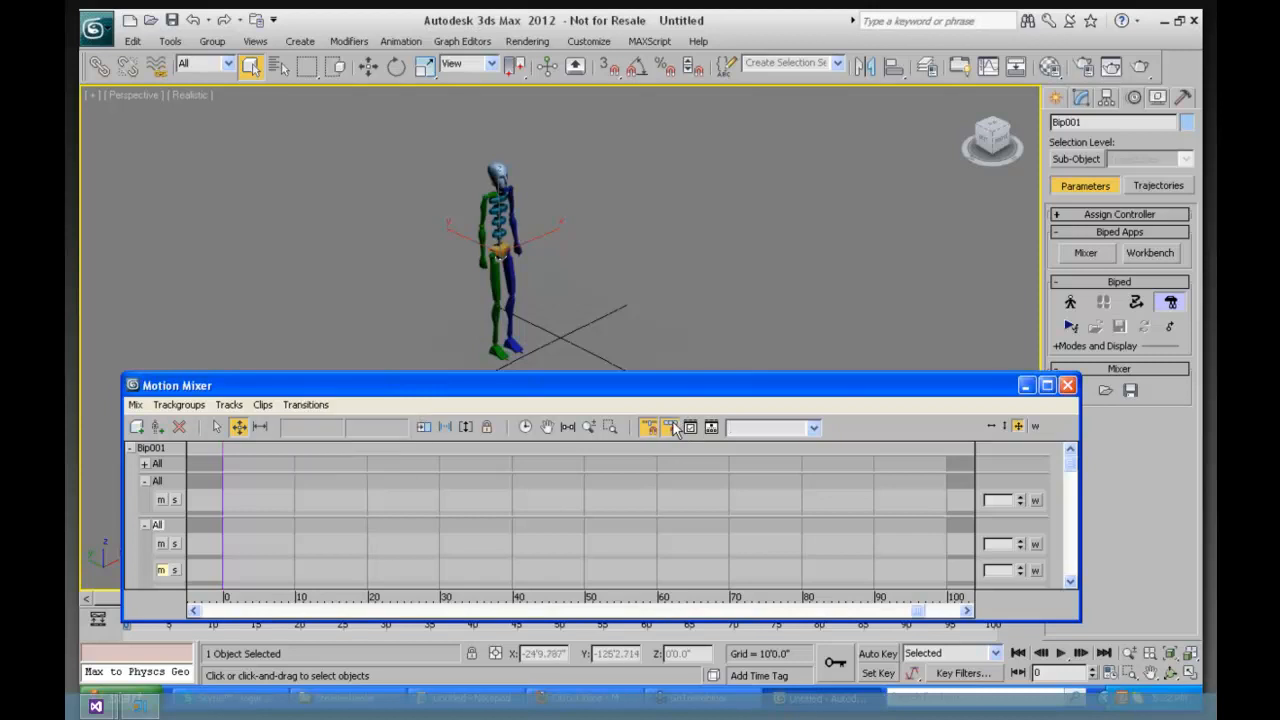
pyautogui.click(689, 428)
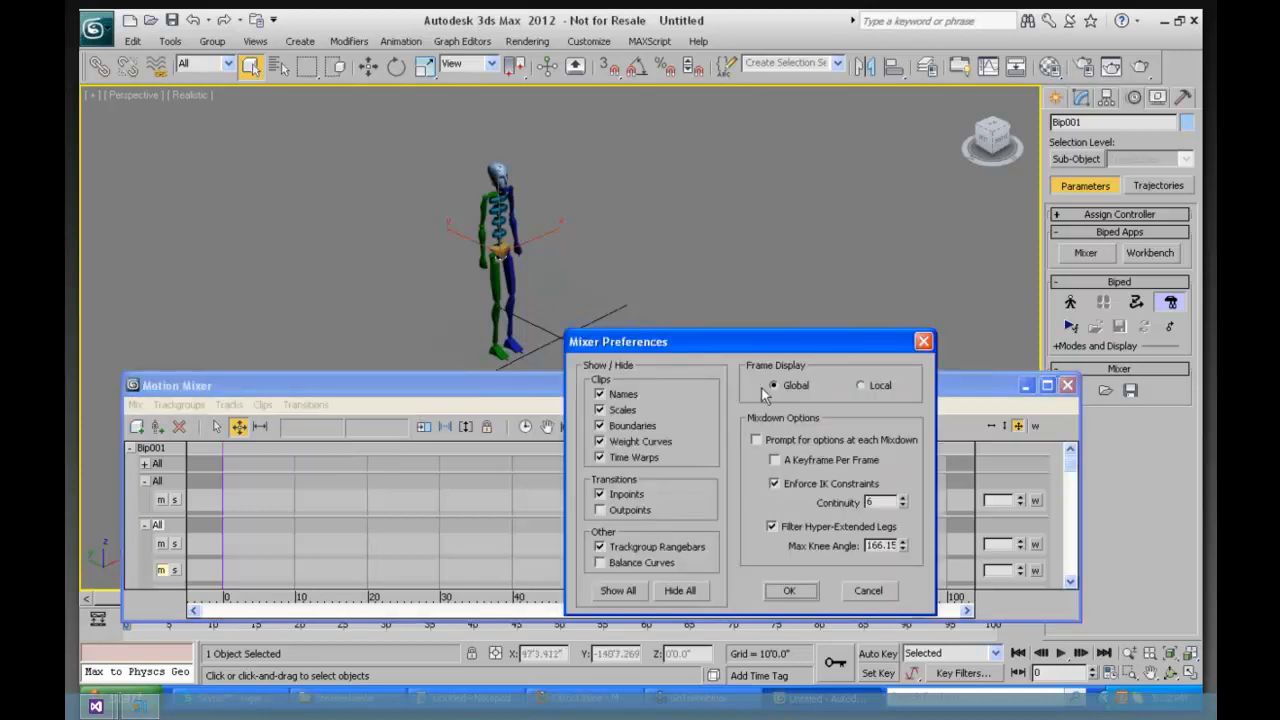
pyautogui.click(923, 342)
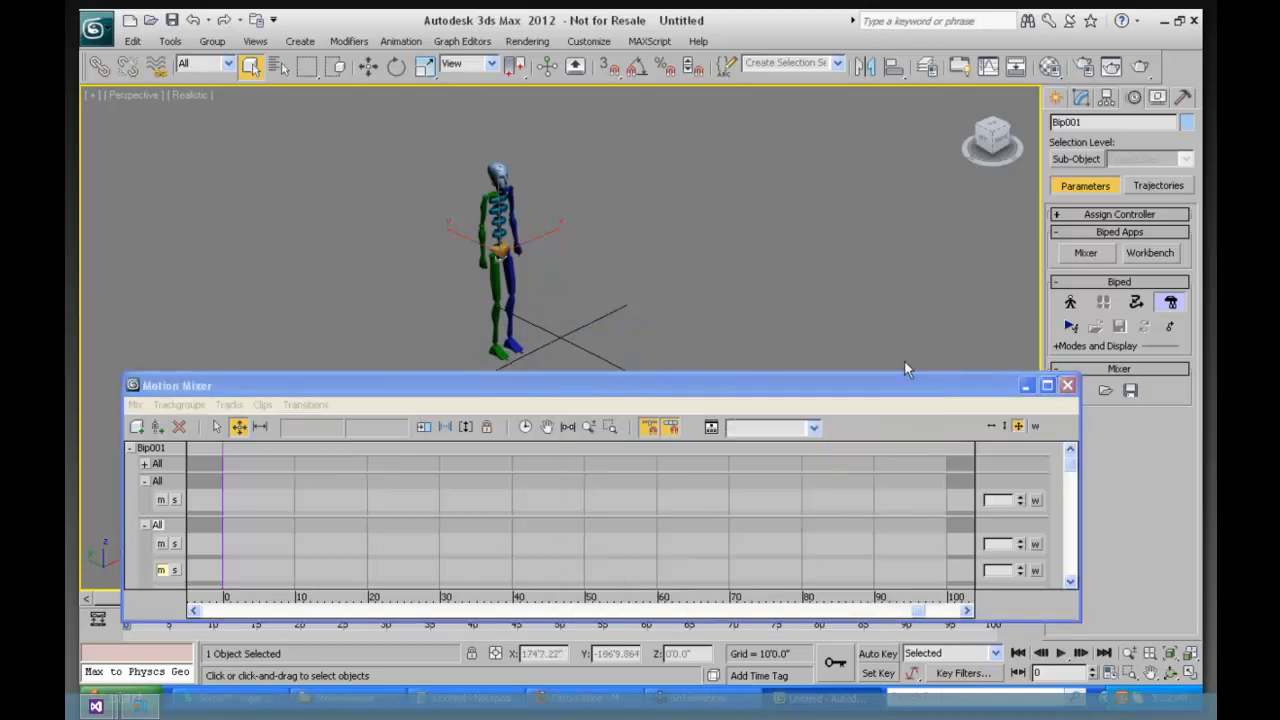
pyautogui.click(711, 427)
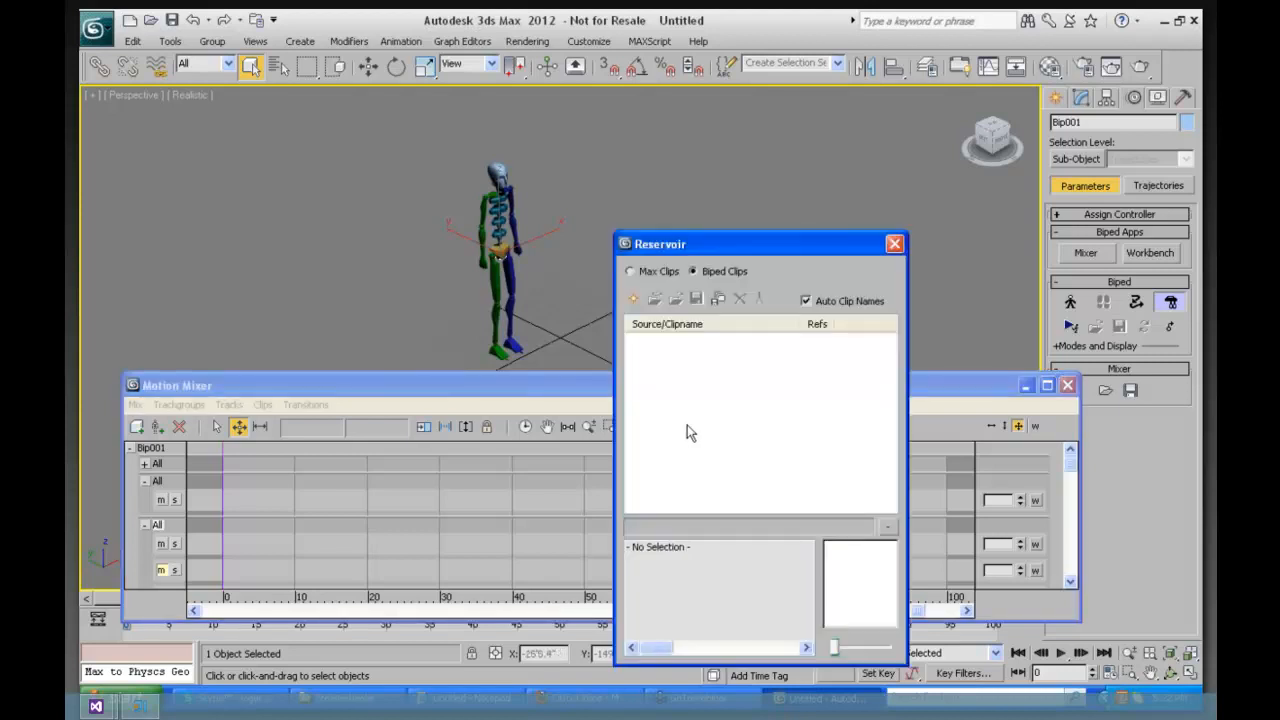
# Step: Load Hambone.bip from the On_Stage folder into the Reservoir and dismiss the obsolete-format notice
pyautogui.click(633, 300)
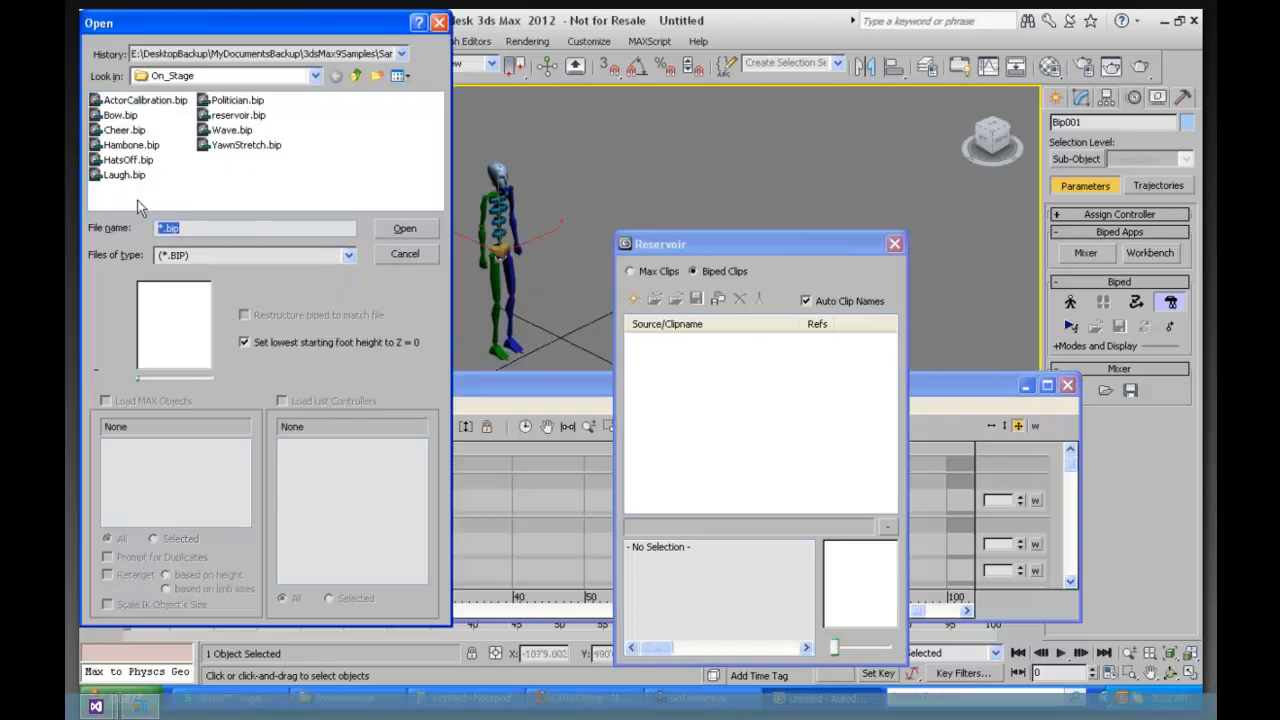
pyautogui.click(120, 146)
pyautogui.click(406, 229)
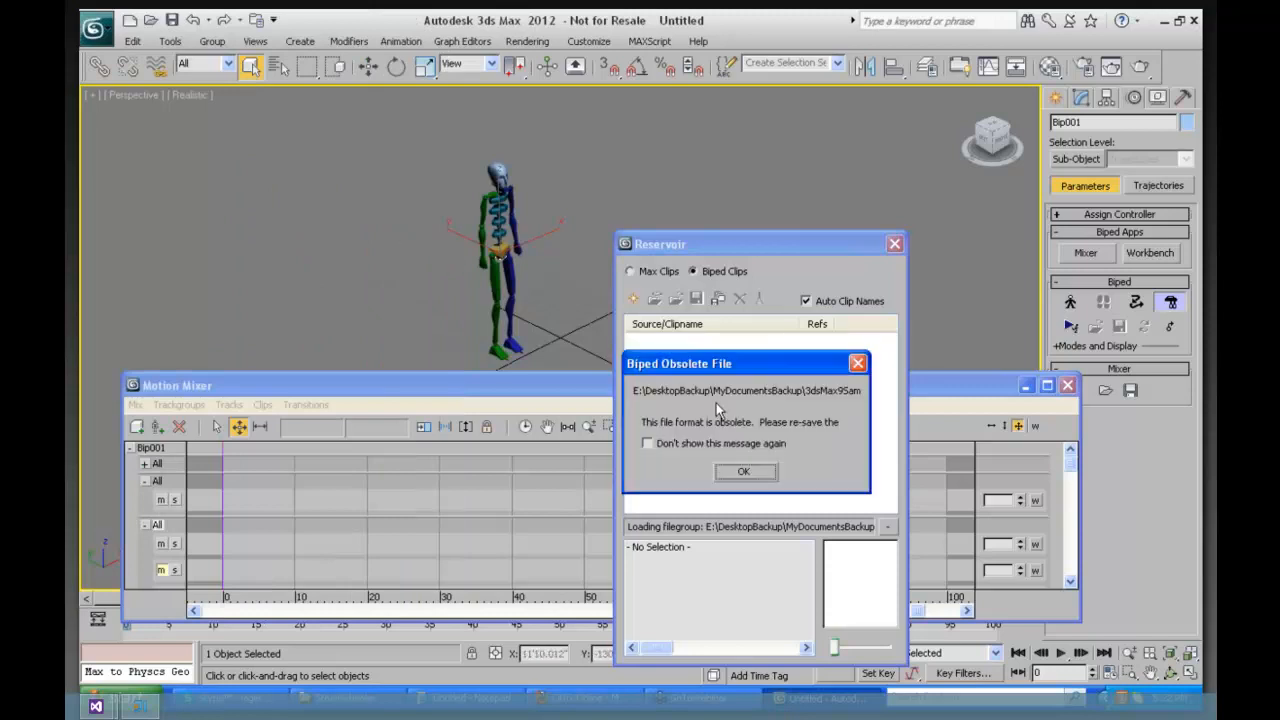
pyautogui.click(751, 470)
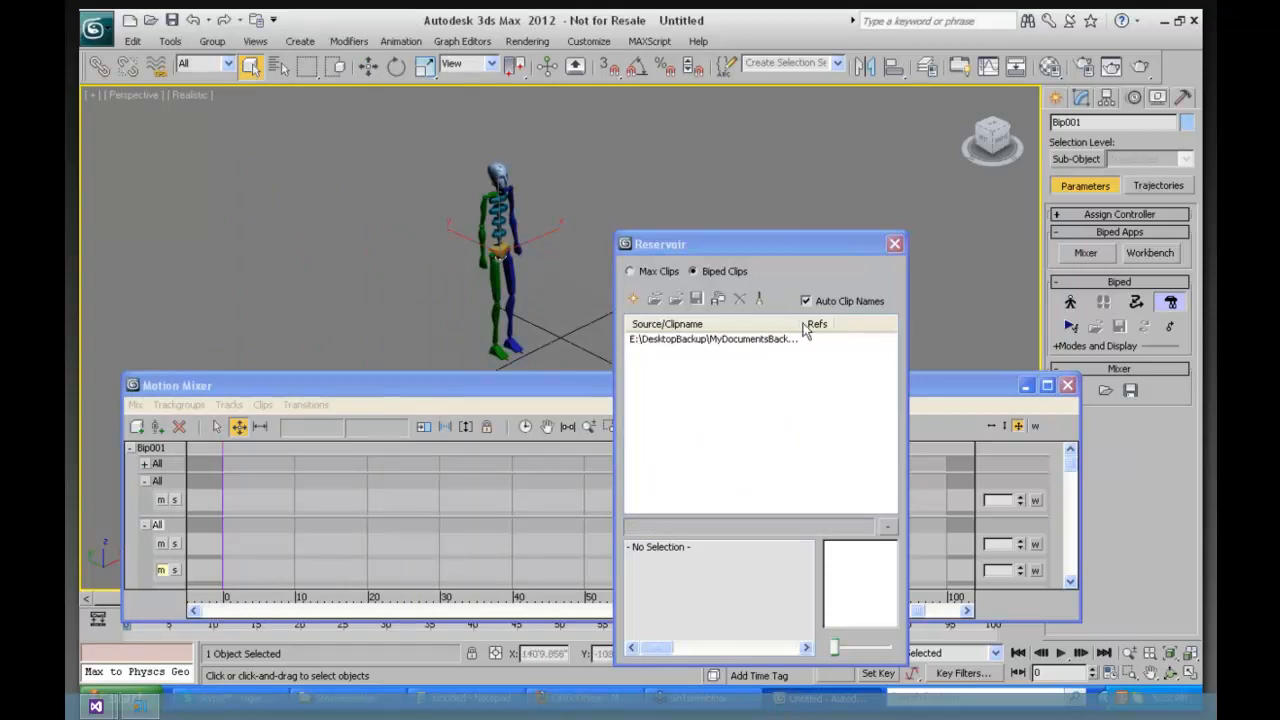
# Step: Widen the Reservoir's Source/Clipname column and look along the loaded clip's full file path
pyautogui.moveTo(798, 324); pyautogui.dragTo(866, 324)
pyautogui.moveTo(695, 506); pyautogui.dragTo(806, 490)
pyautogui.moveTo(860, 323); pyautogui.dragTo(941, 323)
pyautogui.moveTo(790, 498); pyautogui.dragTo(879, 492)
pyautogui.moveTo(864, 323); pyautogui.dragTo(941, 317)
pyautogui.moveTo(798, 505); pyautogui.dragTo(625, 516)
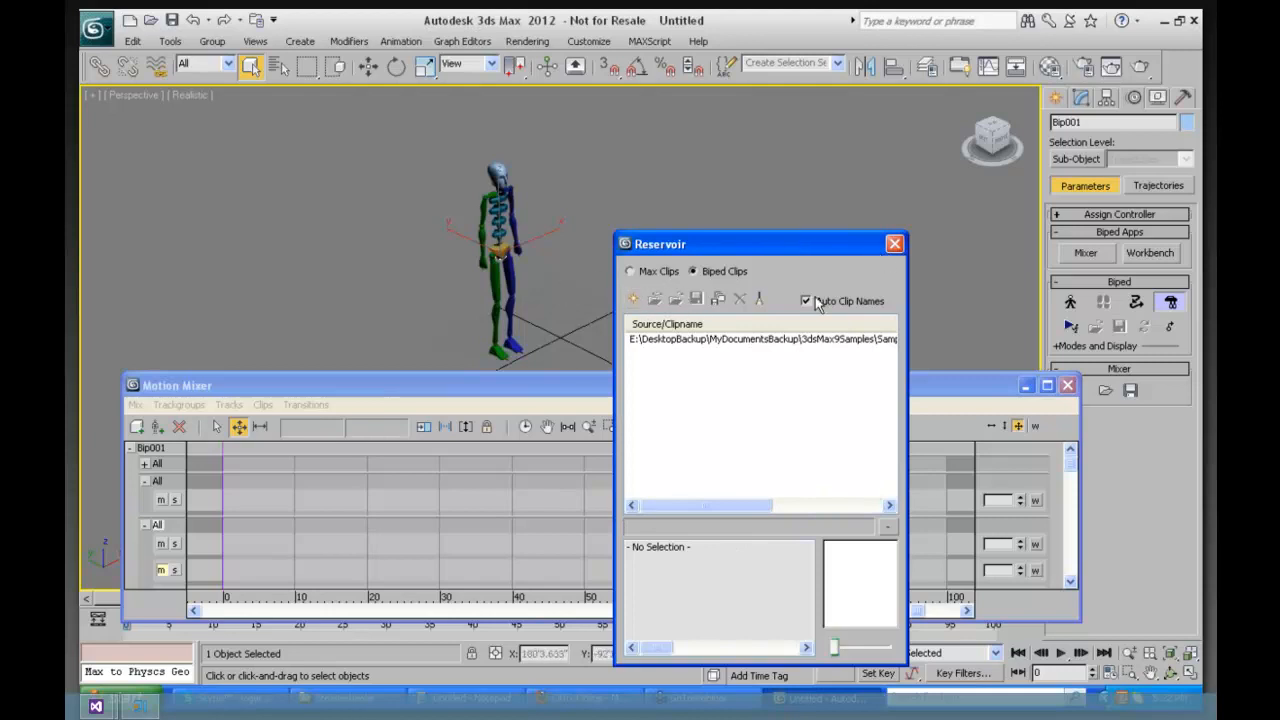
# Step: Load Unicycle.bip from the BIP library's Ride folder into the Reservoir and check its file path
pyautogui.click(631, 300)
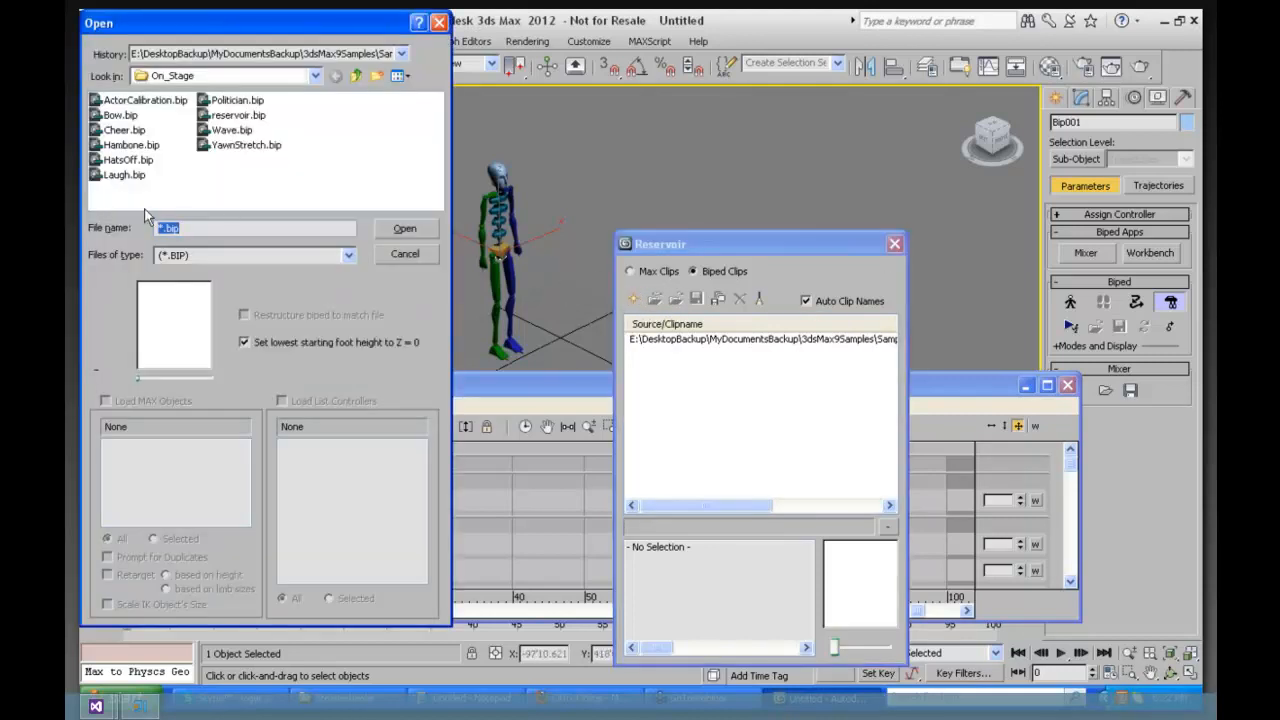
pyautogui.click(356, 76)
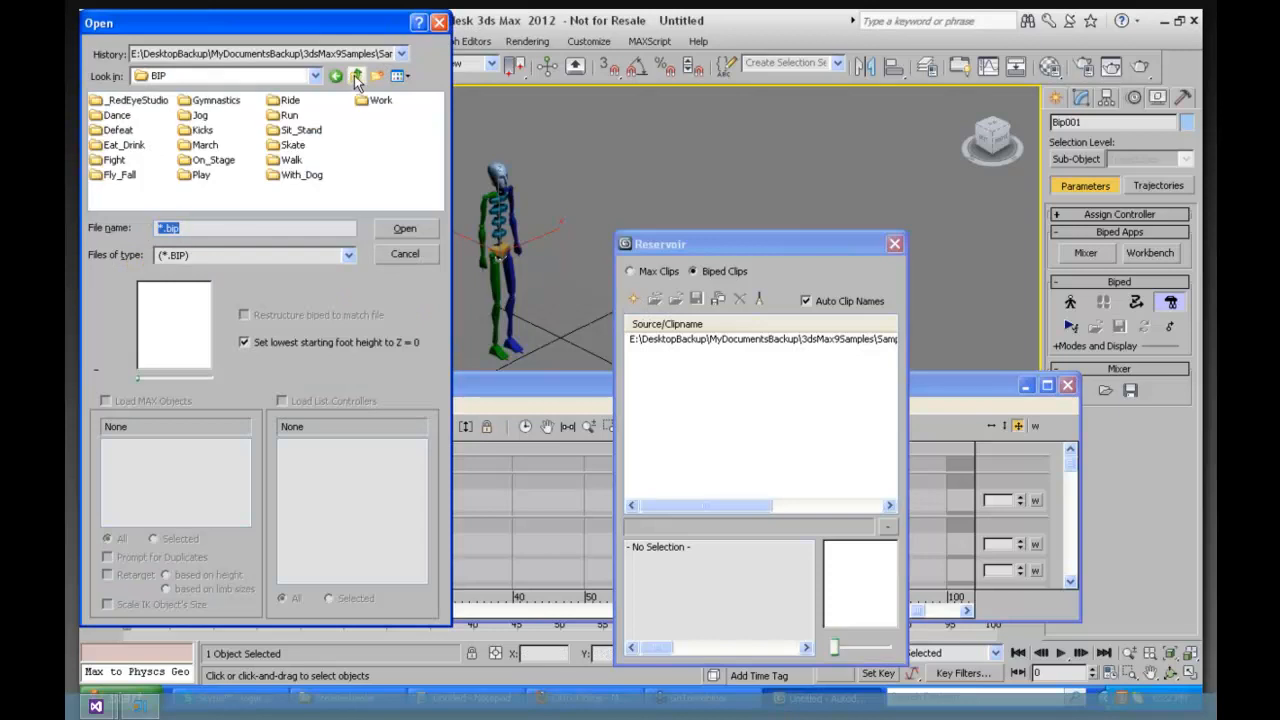
pyautogui.click(290, 102)
pyautogui.doubleClick(285, 101)
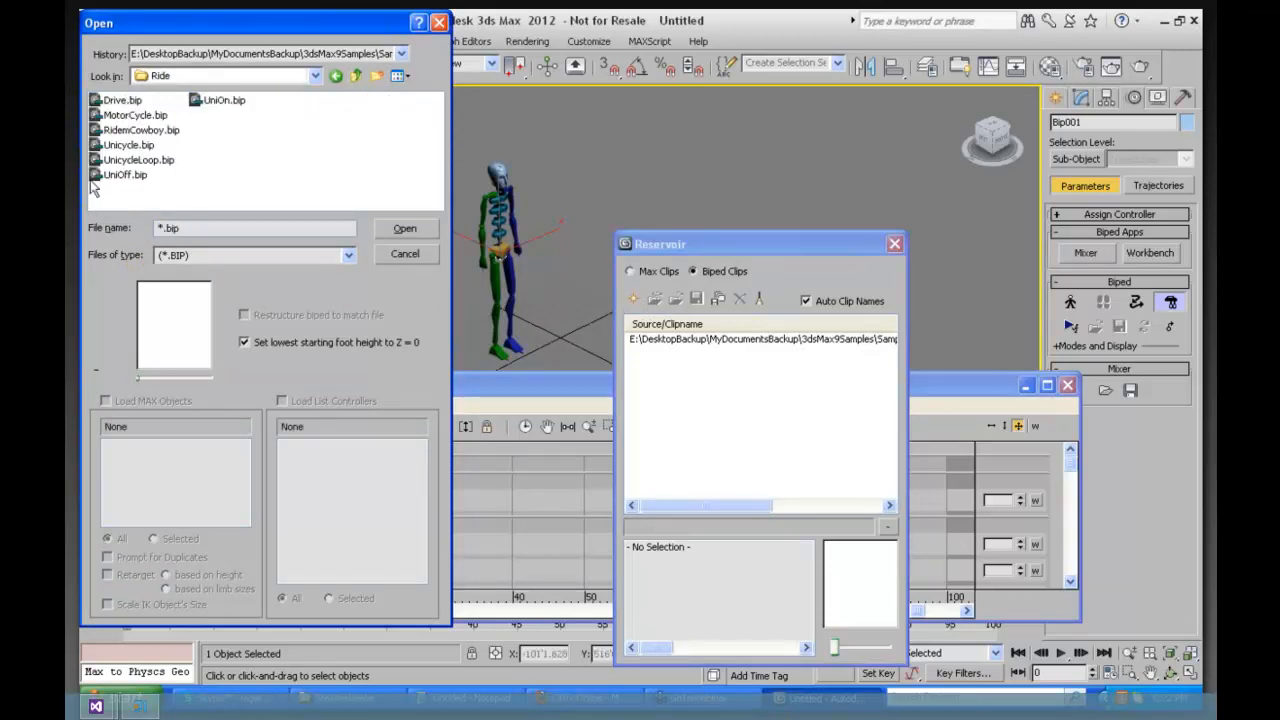
pyautogui.click(117, 148)
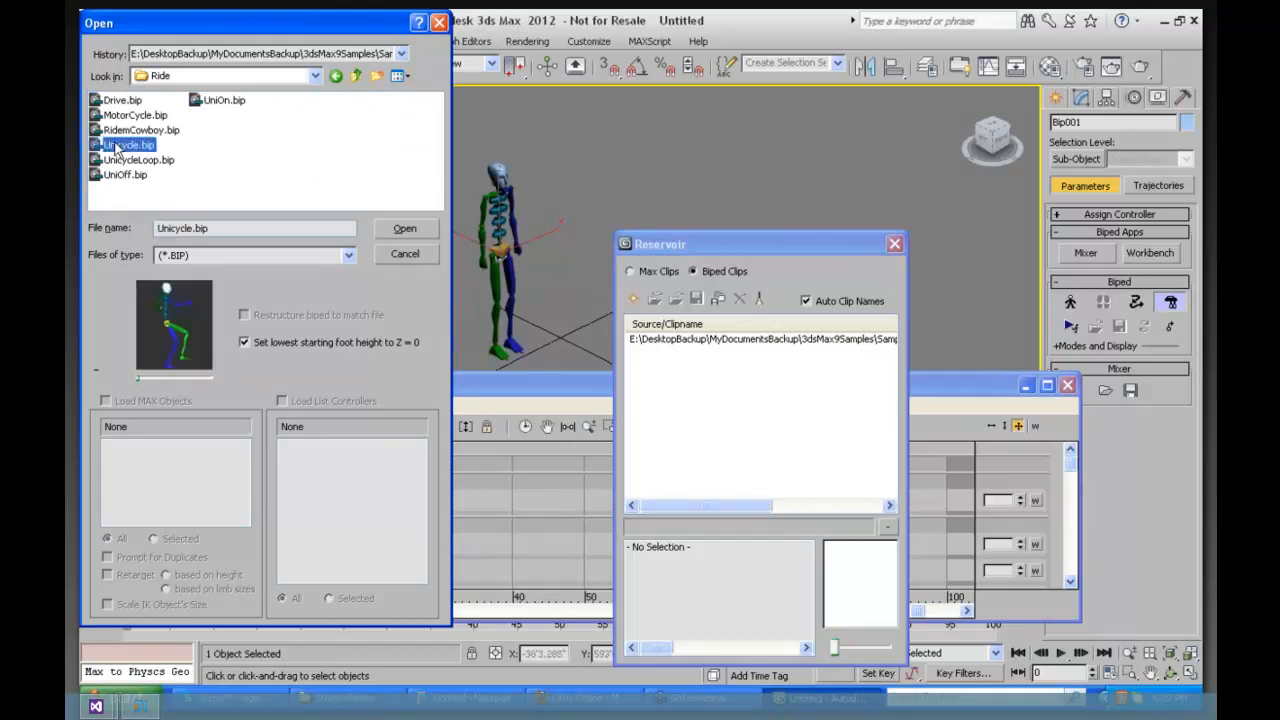
pyautogui.click(137, 378)
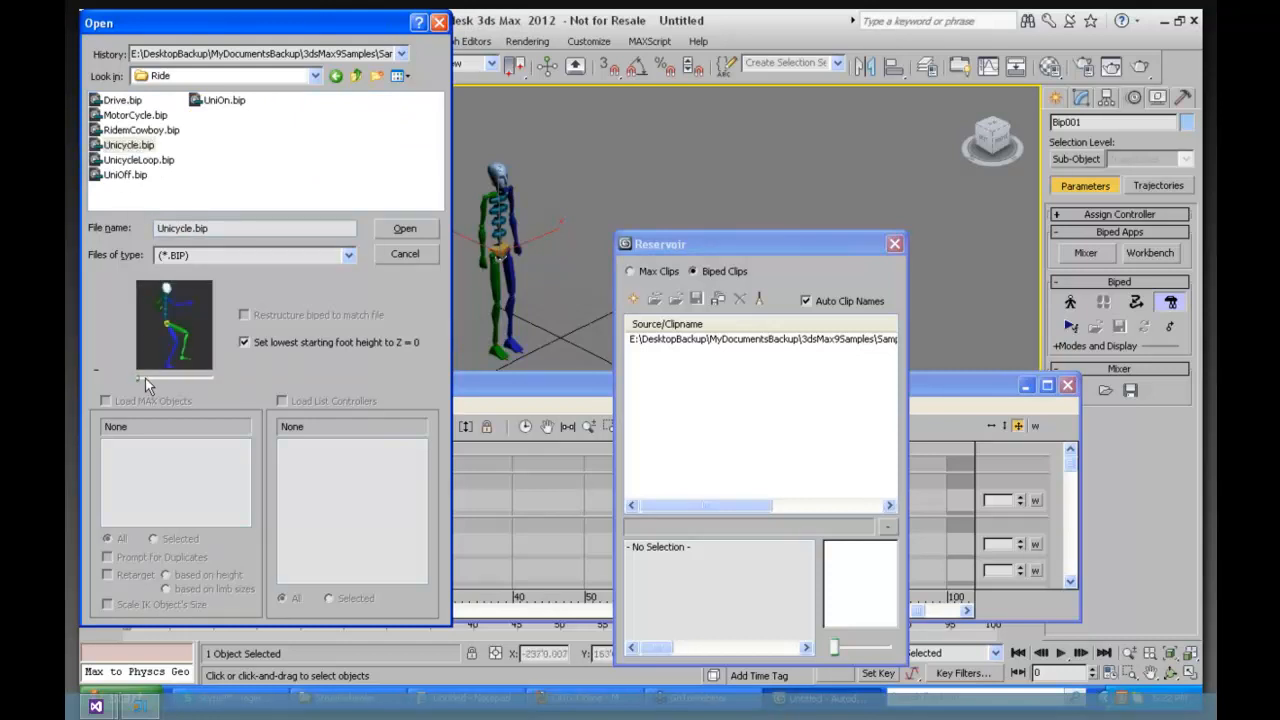
pyautogui.click(405, 231)
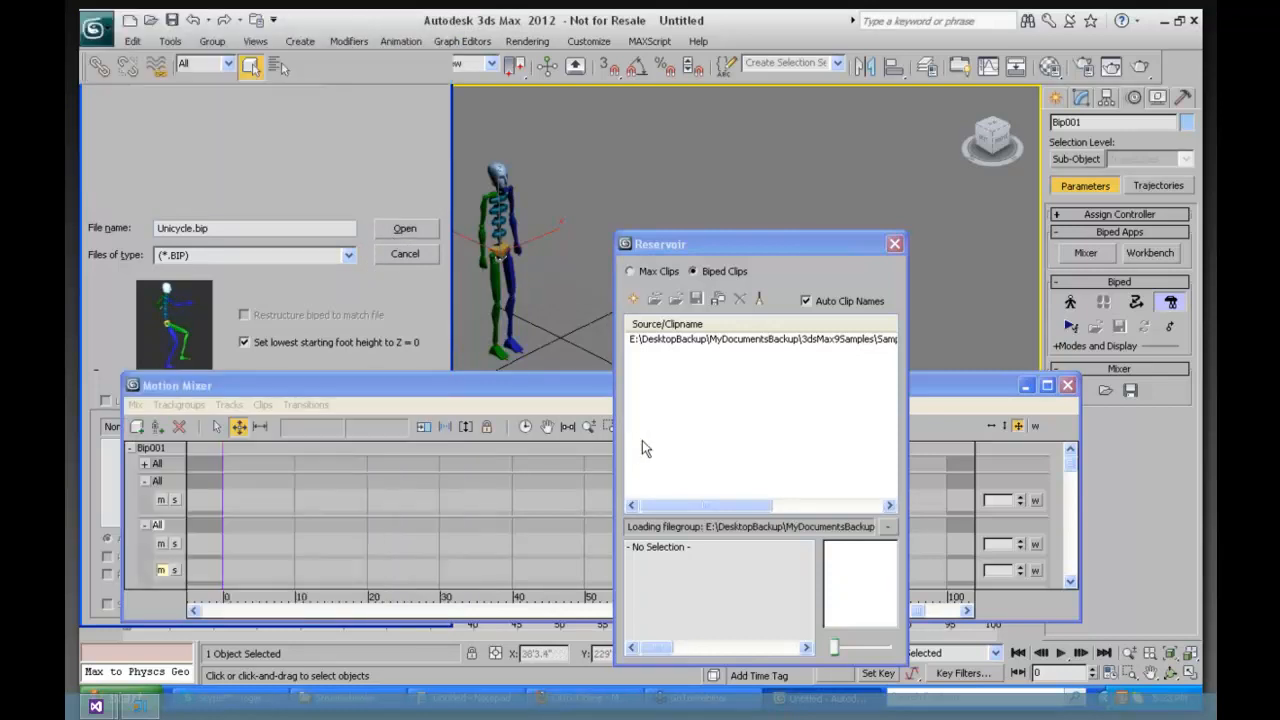
pyautogui.click(686, 516)
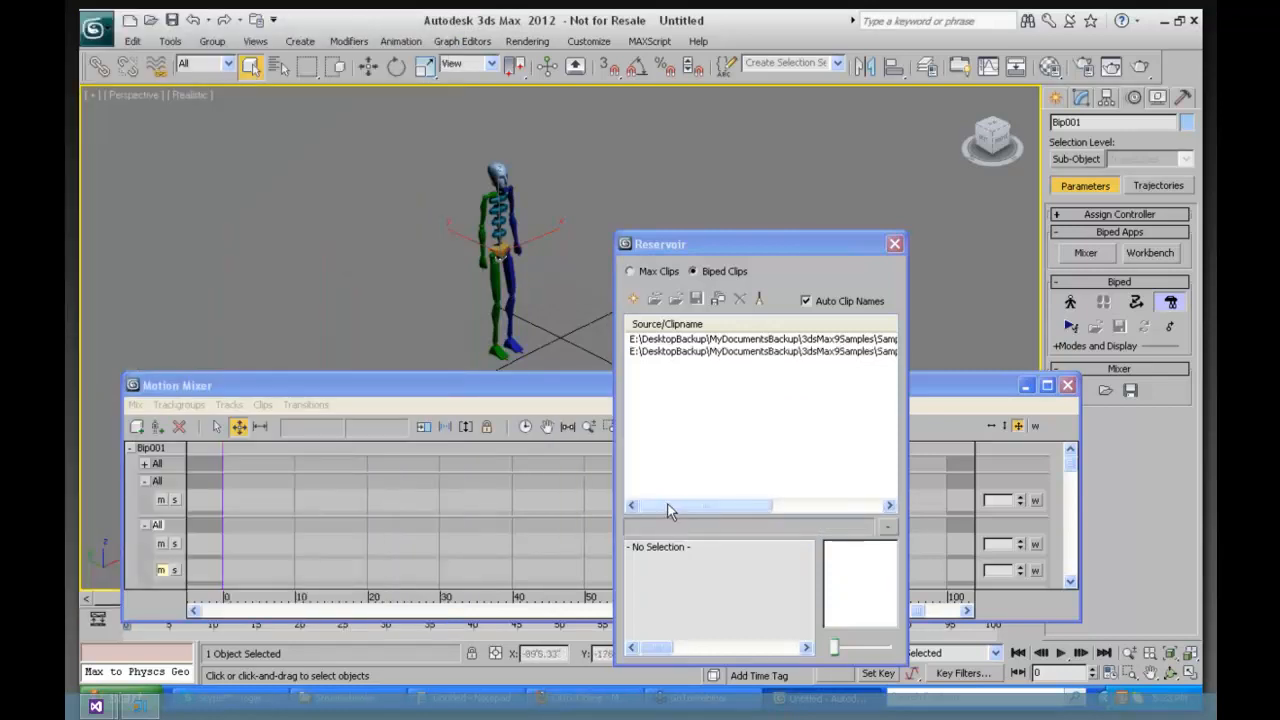
pyautogui.moveTo(690, 505); pyautogui.dragTo(855, 508)
pyautogui.moveTo(768, 519); pyautogui.dragTo(574, 497)
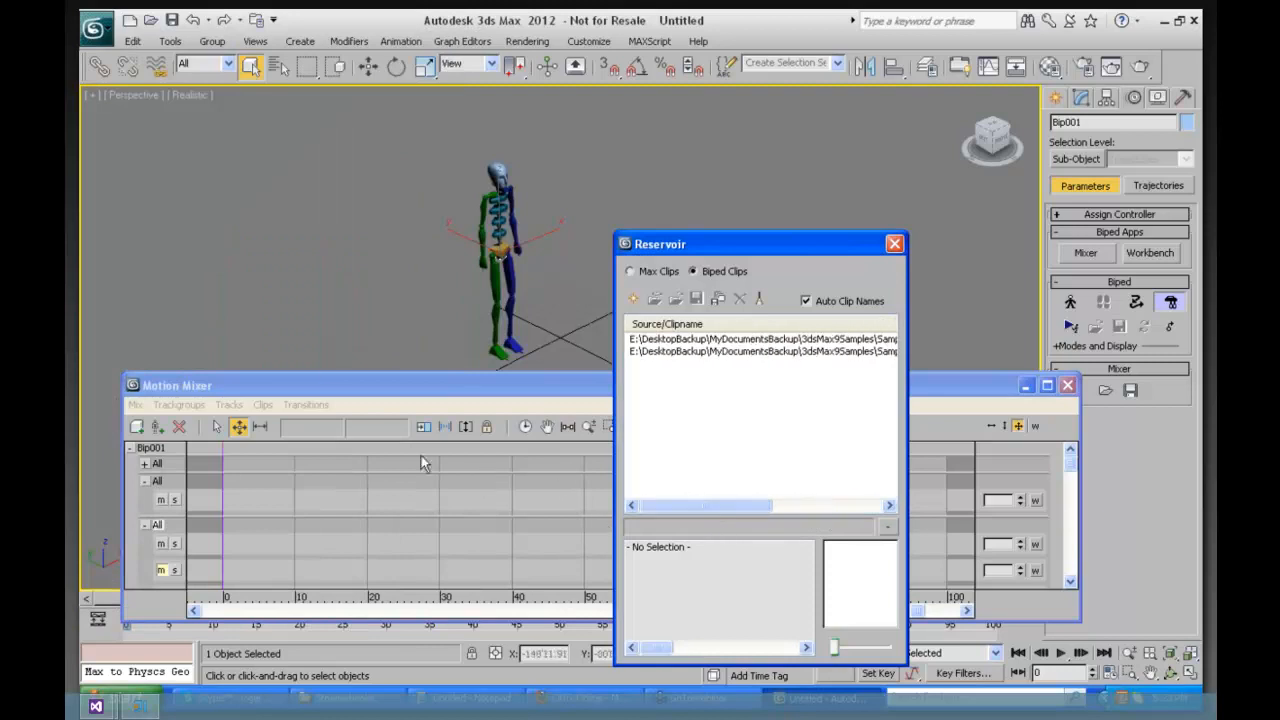
# Step: Move the Reservoir away from the mixer's track headers and shift the Motion Mixer window to make room for both
pyautogui.click(306, 389)
pyautogui.moveTo(753, 244); pyautogui.dragTo(1018, 14)
pyautogui.click(511, 388)
pyautogui.moveTo(511, 388); pyautogui.dragTo(501, 248)
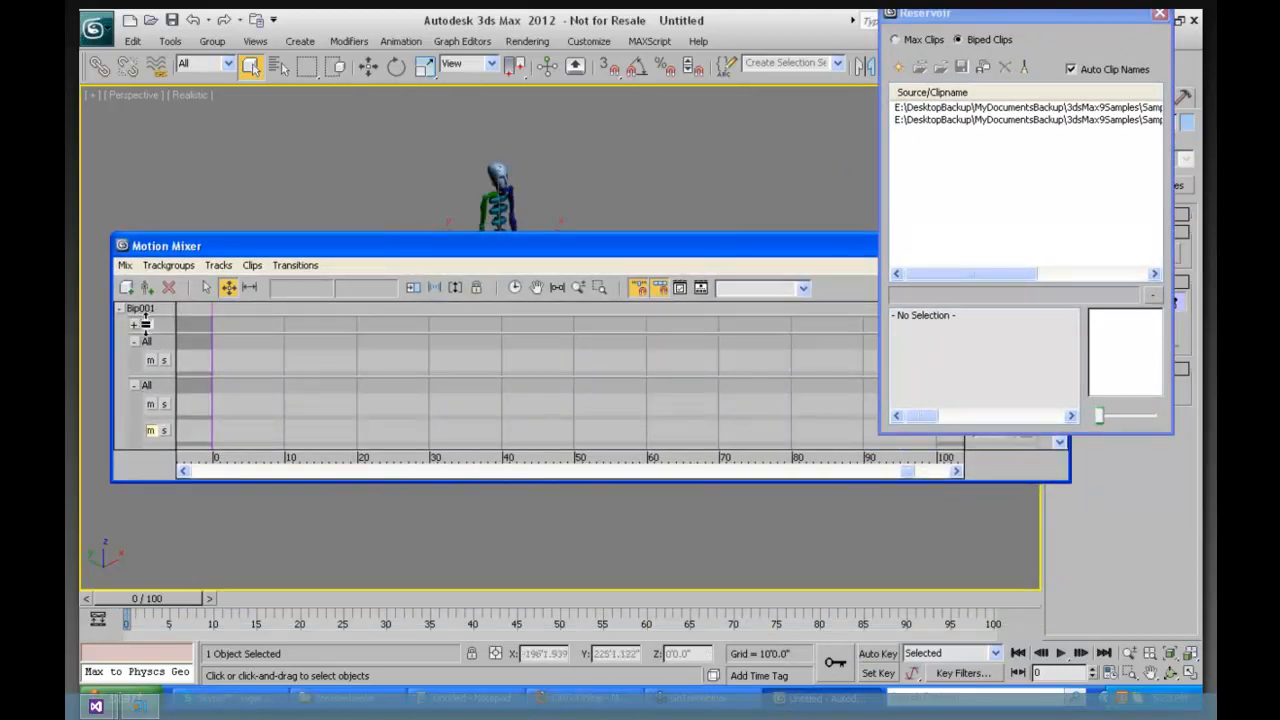
# Step: Filter the first trackgroup to exclude the pelvis, both legs and both feet
pyautogui.rightClick(146, 326)
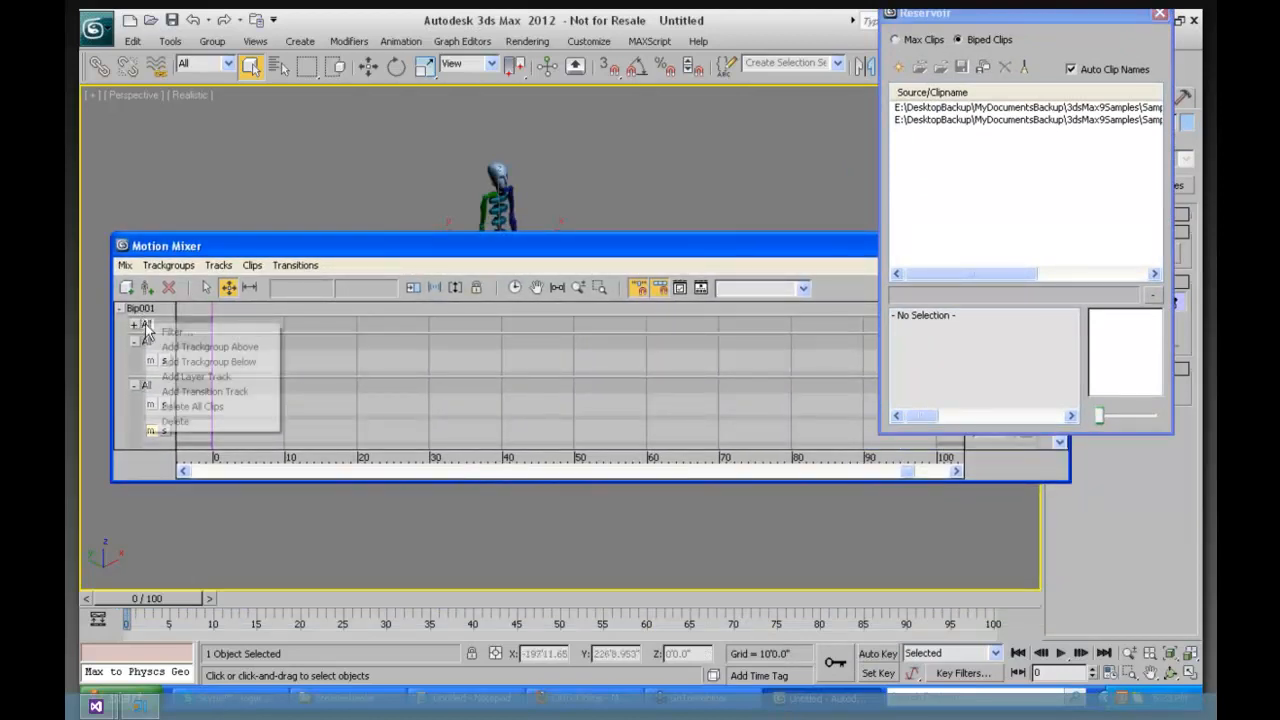
pyautogui.press('Escape')
pyautogui.click(252, 265)
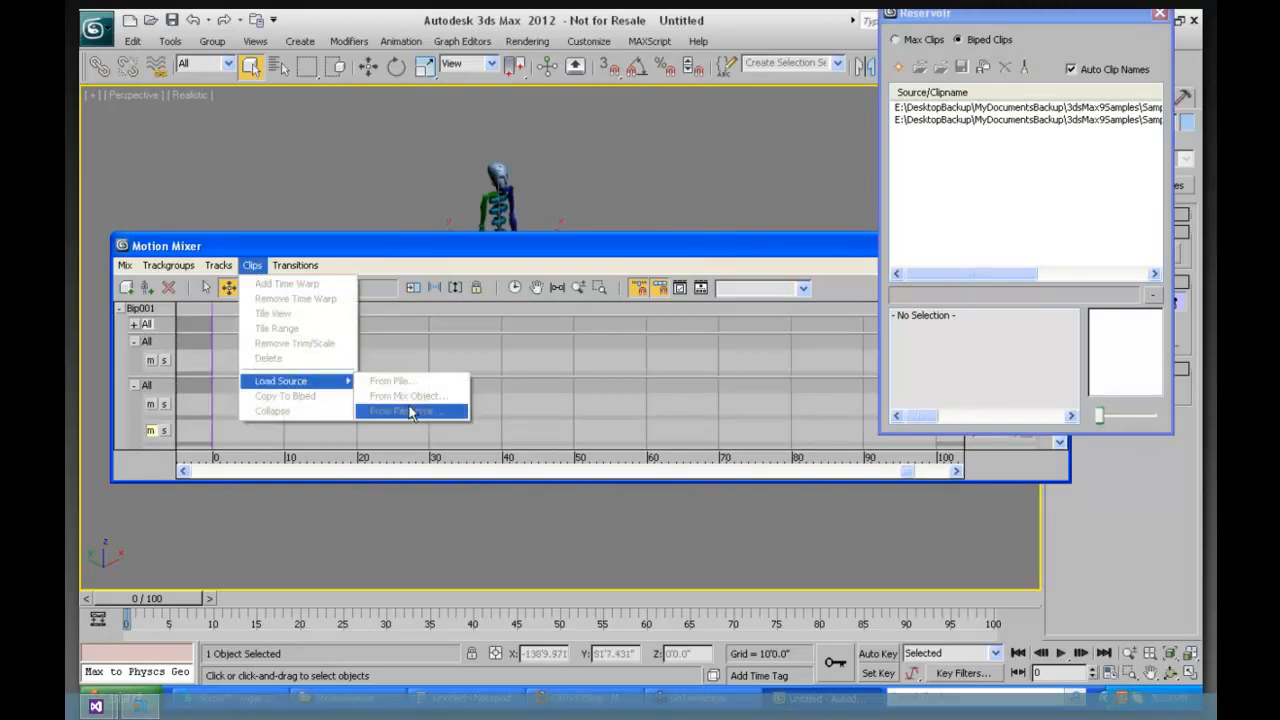
pyautogui.moveTo(135, 271)
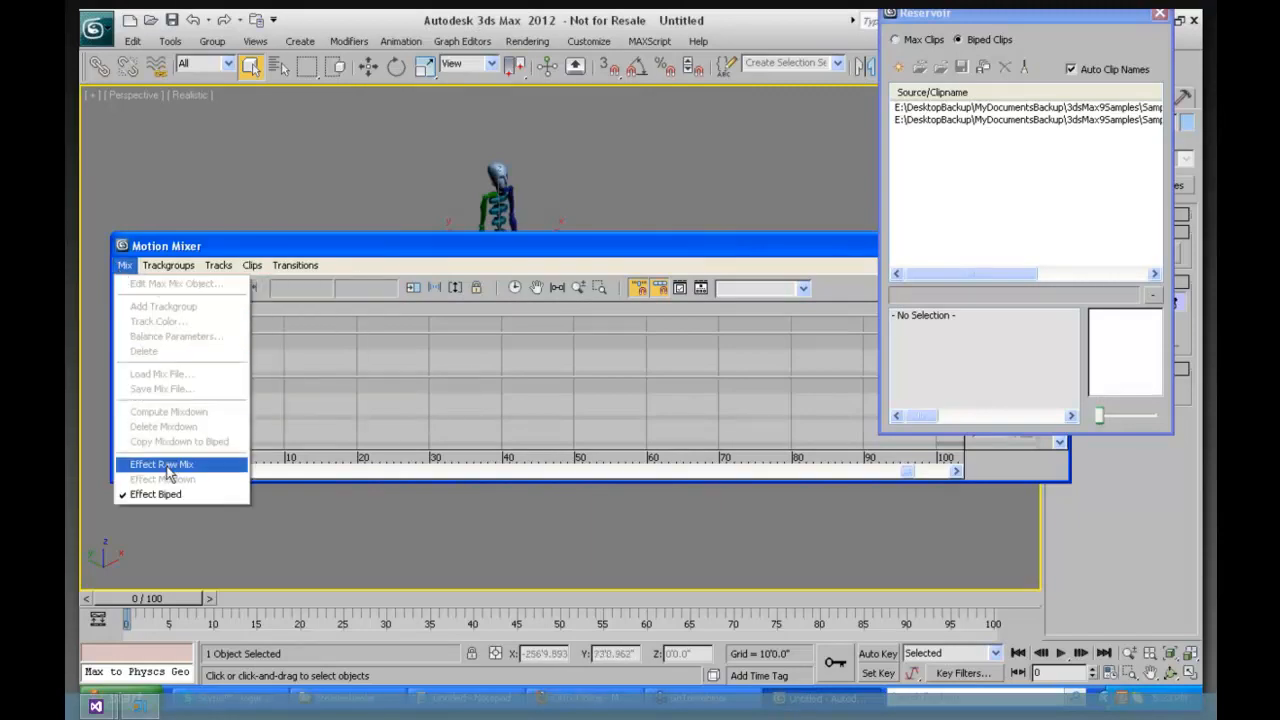
pyautogui.click(163, 285)
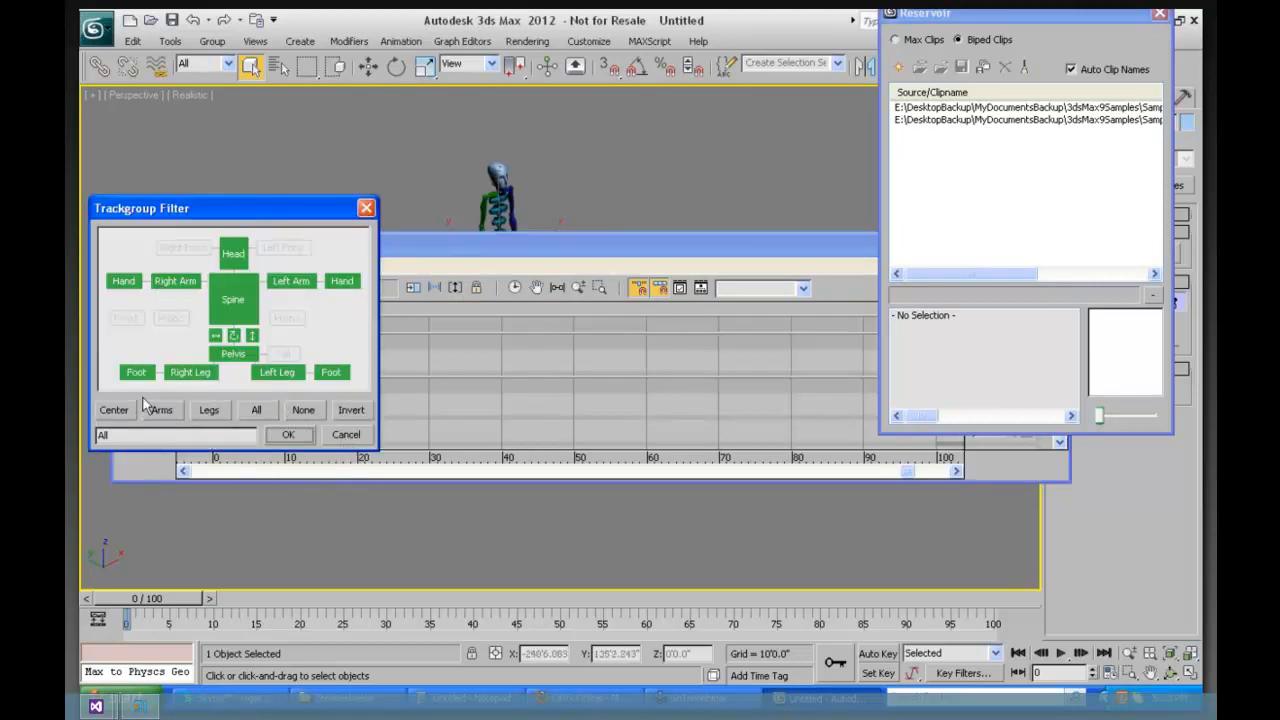
pyautogui.click(229, 353)
pyautogui.click(193, 372)
pyautogui.click(136, 372)
pyautogui.click(278, 372)
pyautogui.click(331, 372)
pyautogui.click(288, 434)
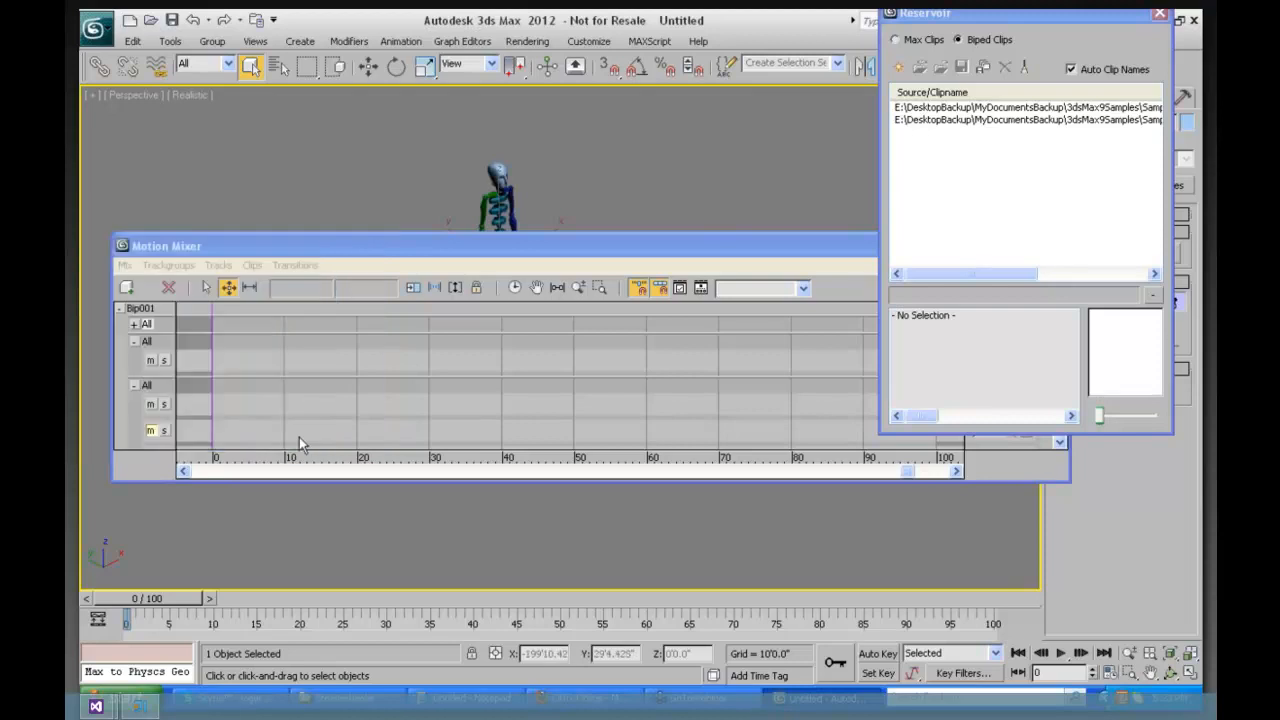
pyautogui.click(195, 331)
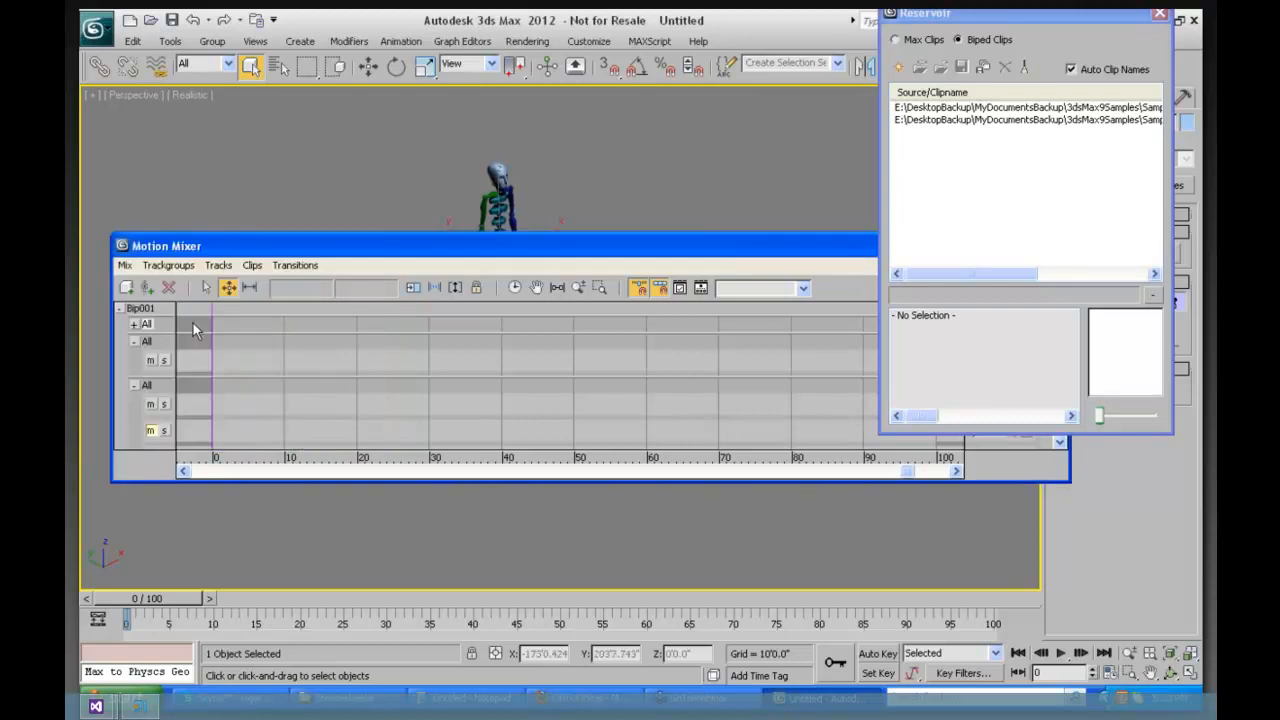
pyautogui.click(252, 265)
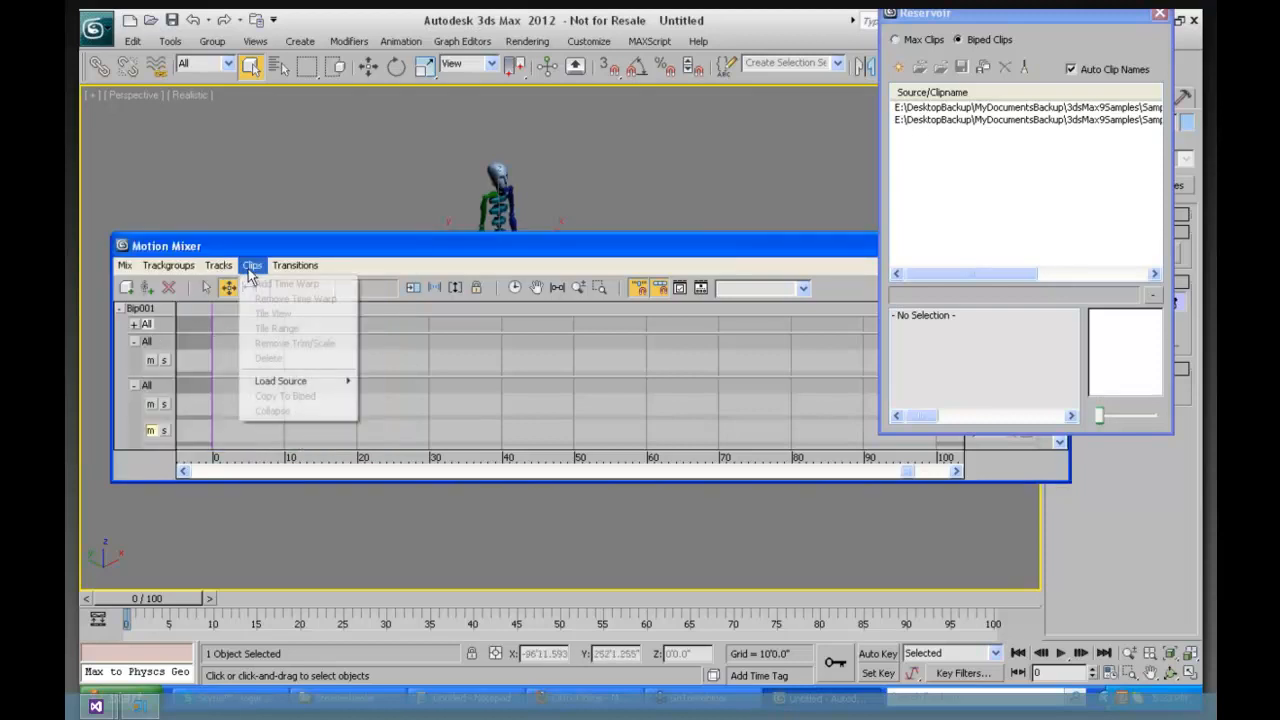
pyautogui.moveTo(308, 382)
pyautogui.moveTo(219, 266)
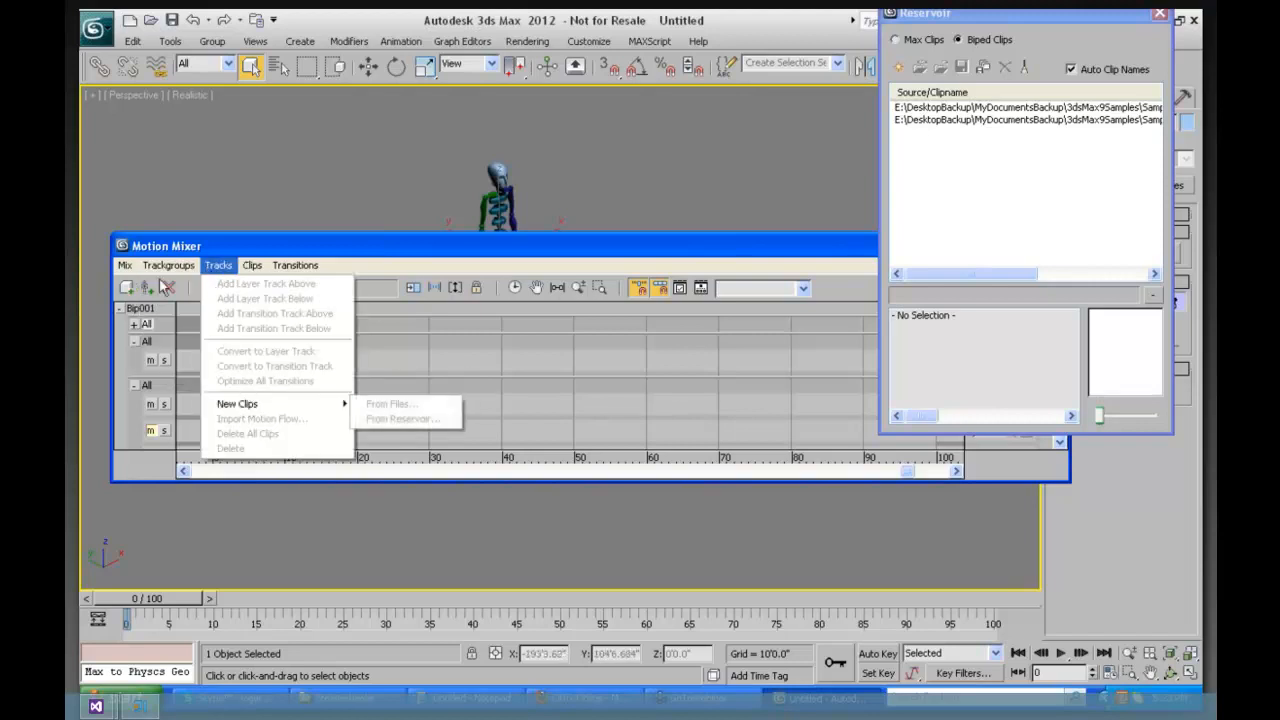
pyautogui.moveTo(160, 272)
pyautogui.click(341, 264)
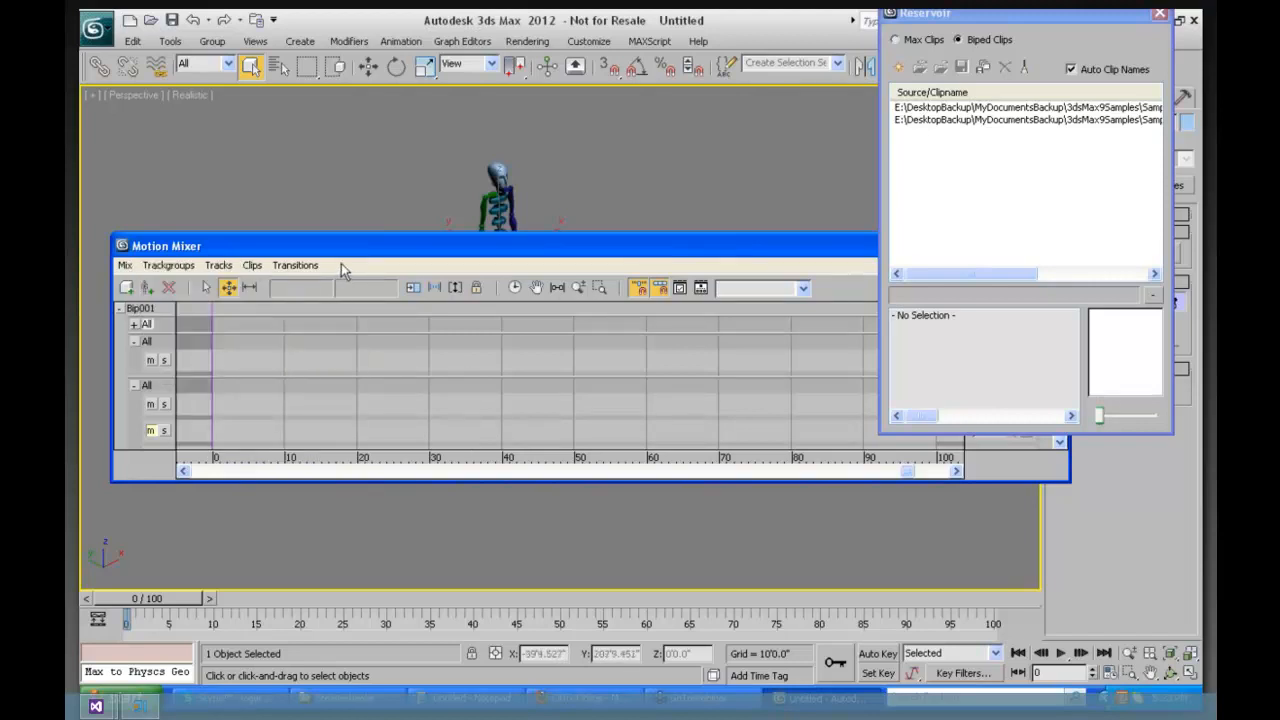
# Step: Filter the middle trackgroup to exclude the head, spine, both arms and both hands
pyautogui.rightClick(148, 341)
pyautogui.click(196, 348)
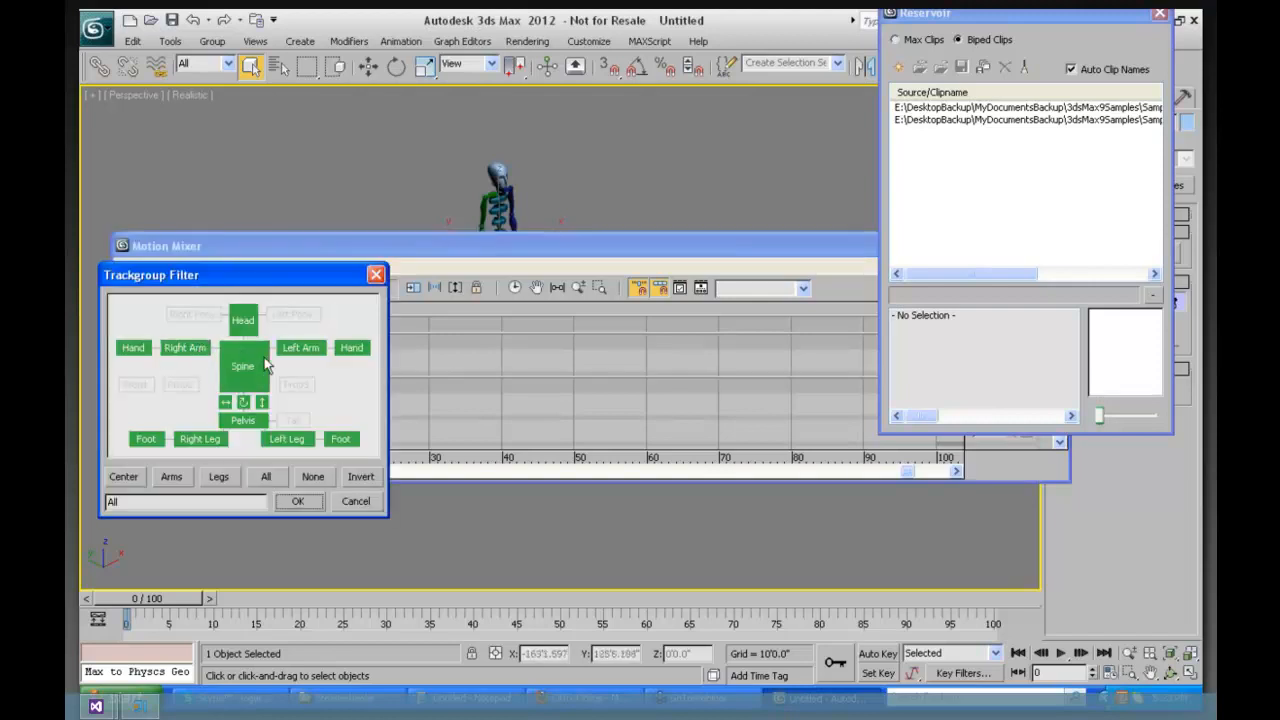
pyautogui.click(243, 366)
pyautogui.click(301, 347)
pyautogui.click(352, 348)
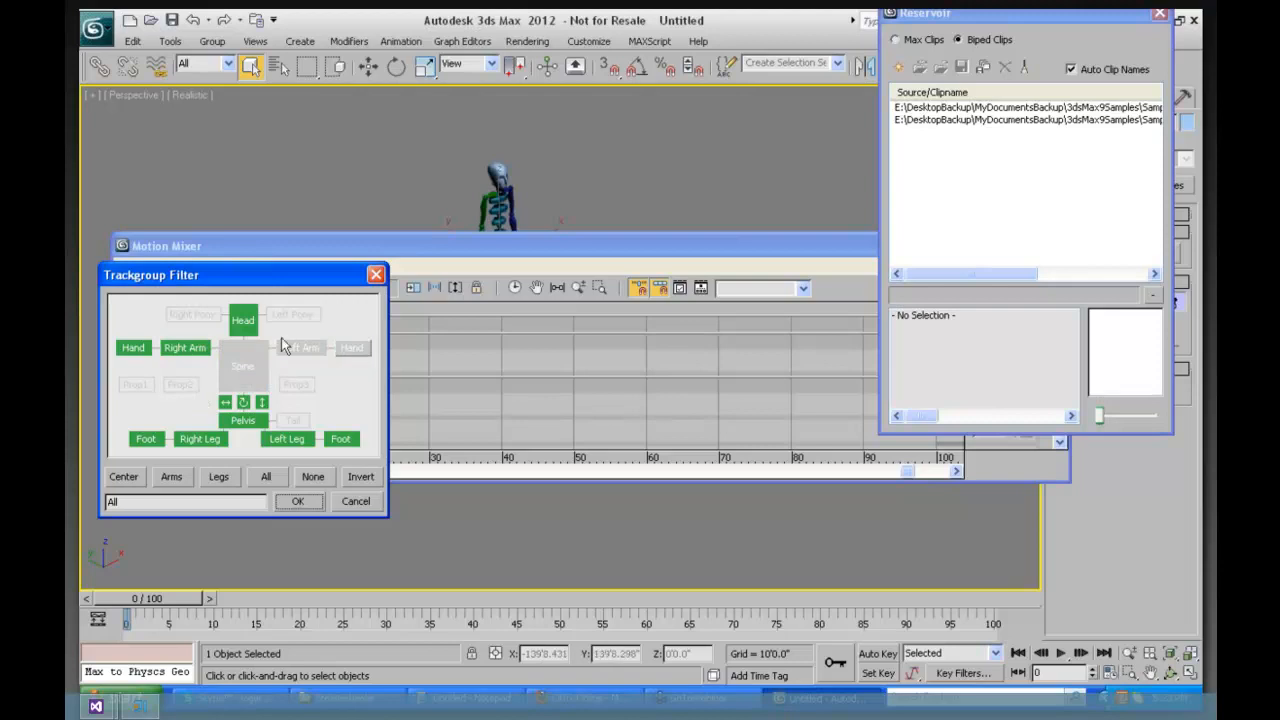
pyautogui.click(243, 320)
pyautogui.click(180, 348)
pyautogui.click(133, 348)
pyautogui.click(298, 501)
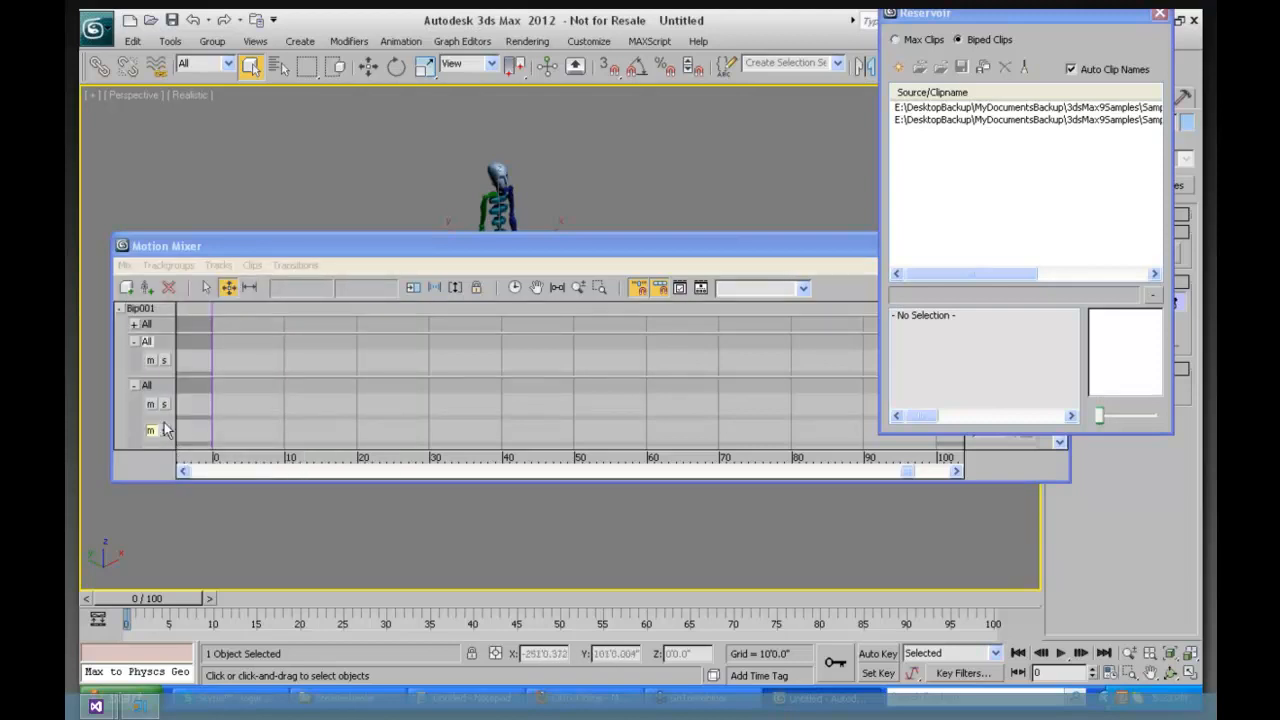
# Step: Switch the third trackgroup's lower track from muted to solo, and collapse and re-expand the middle trackgroup
pyautogui.click(152, 432)
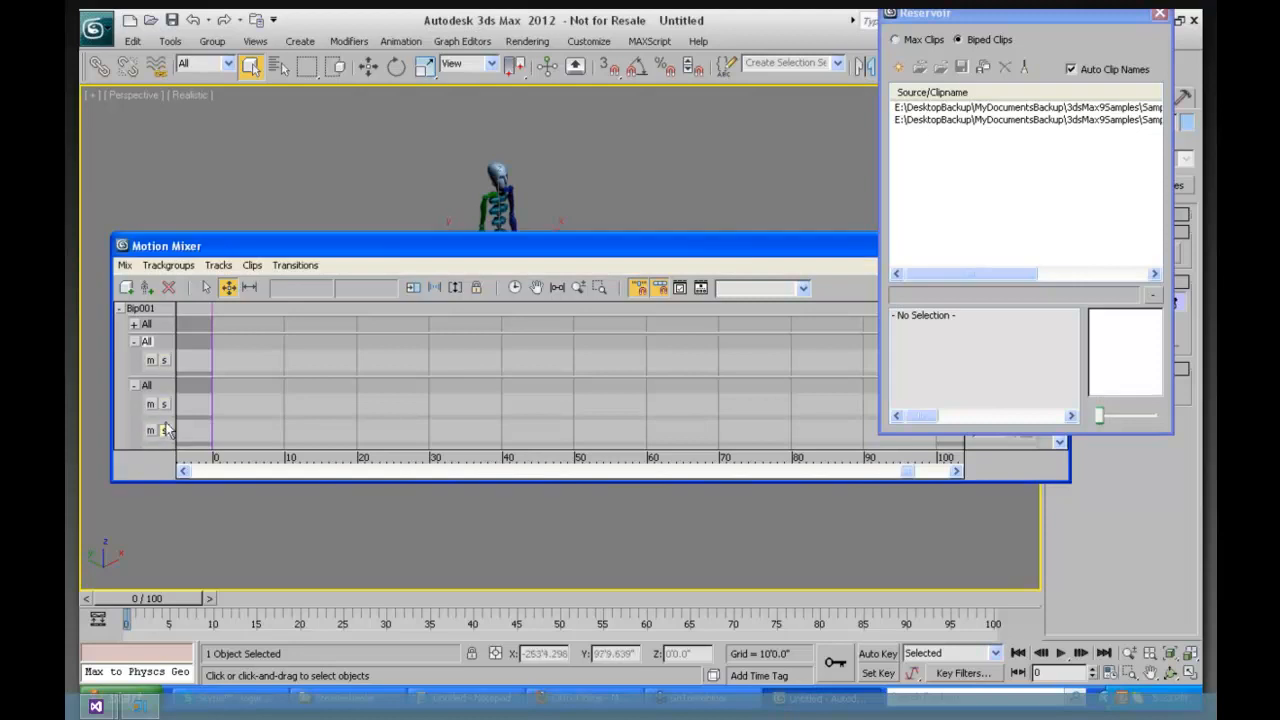
pyautogui.click(134, 342)
pyautogui.click(134, 342)
# Step: Close the Motion Mixer and reset the scene without saving the changes
pyautogui.moveTo(785, 253)
pyautogui.mouseDown()
pyautogui.moveTo(690, 348)
pyautogui.moveTo(553, 398)
pyautogui.mouseUp()
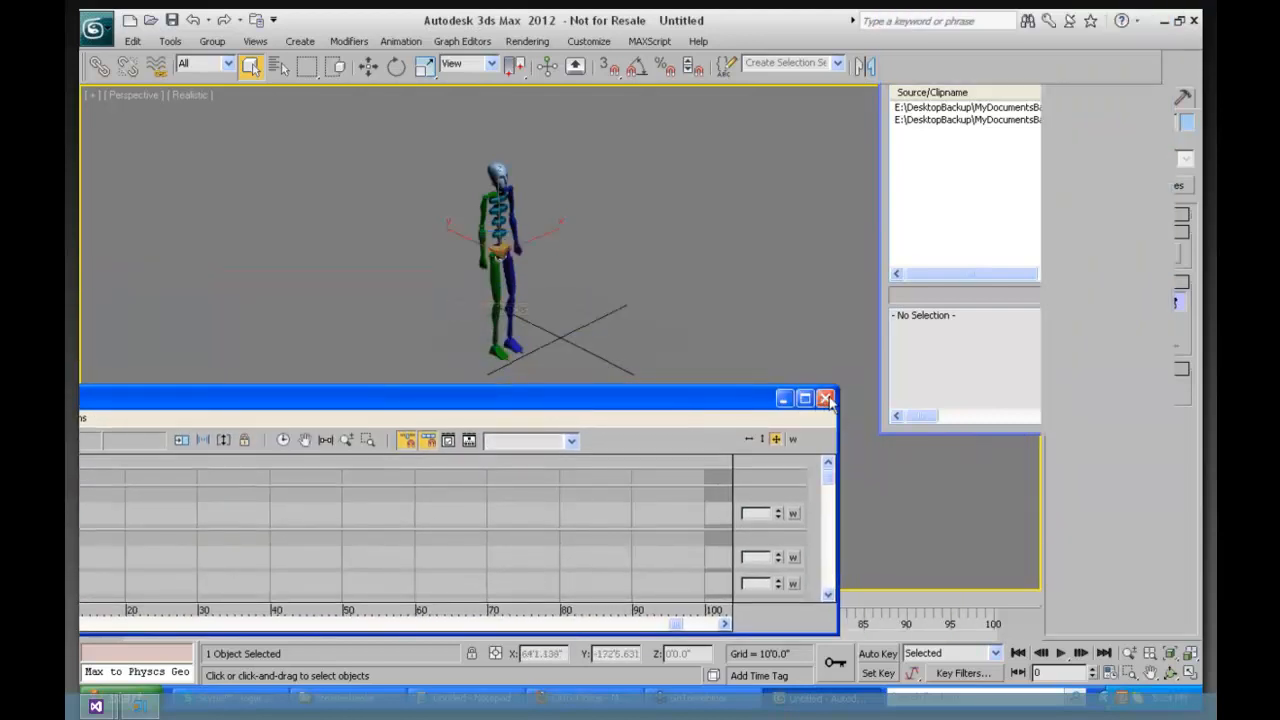
pyautogui.click(825, 399)
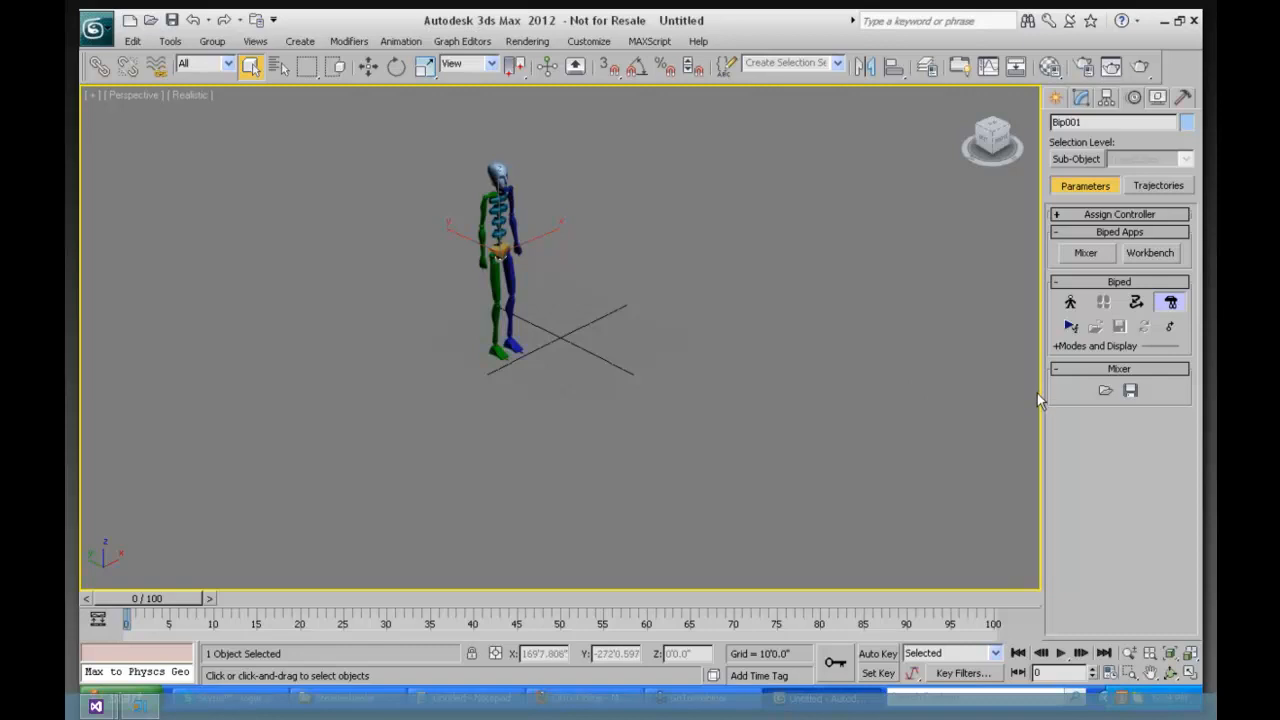
pyautogui.click(94, 28)
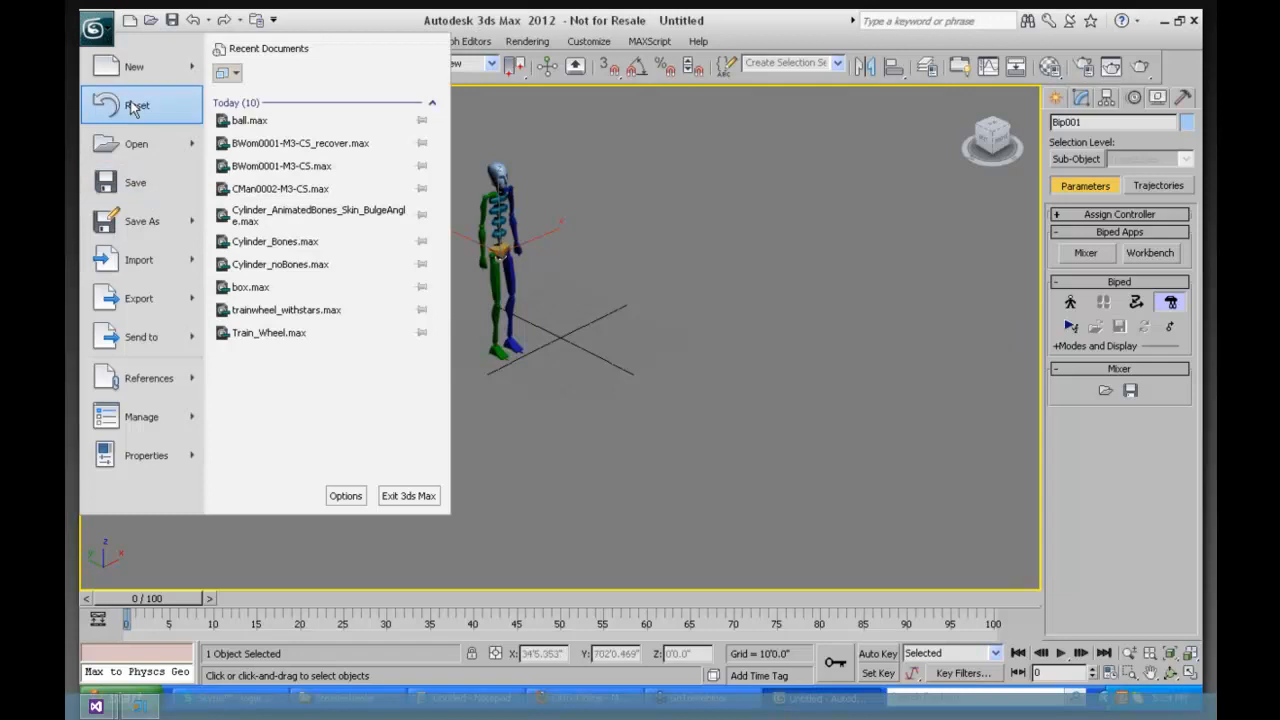
pyautogui.click(130, 107)
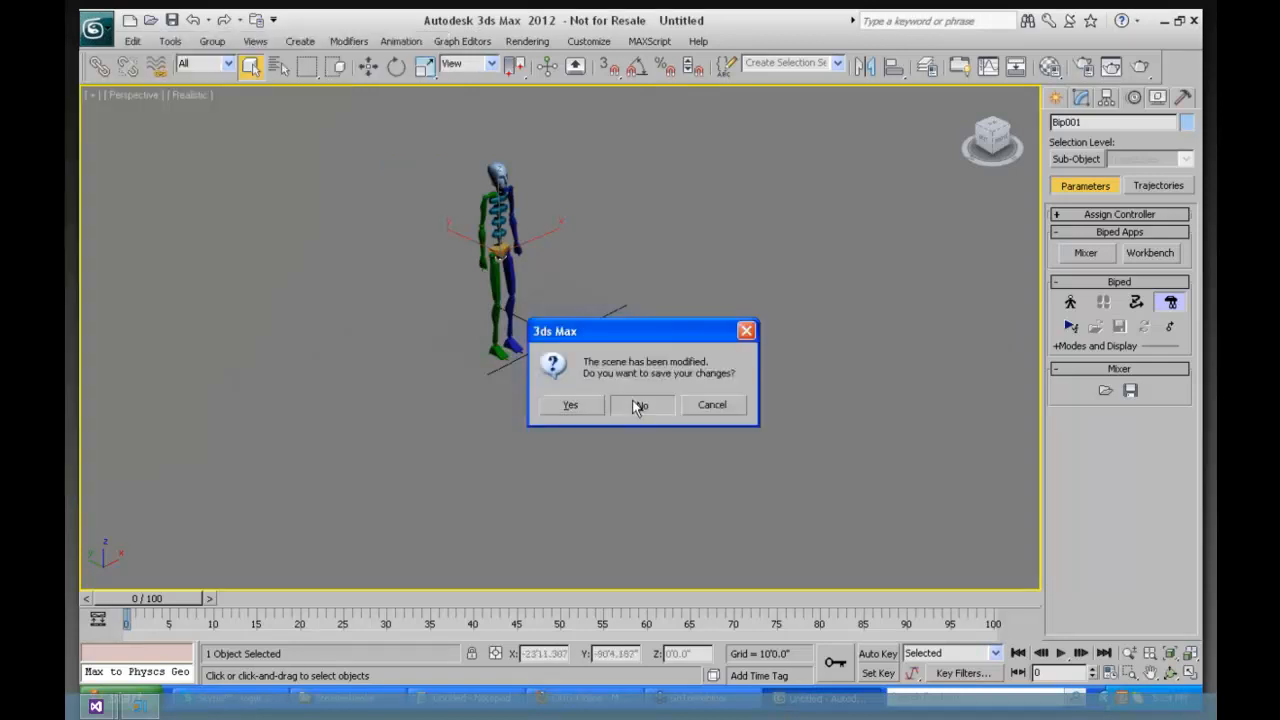
pyautogui.click(640, 404)
pyautogui.press('Return')
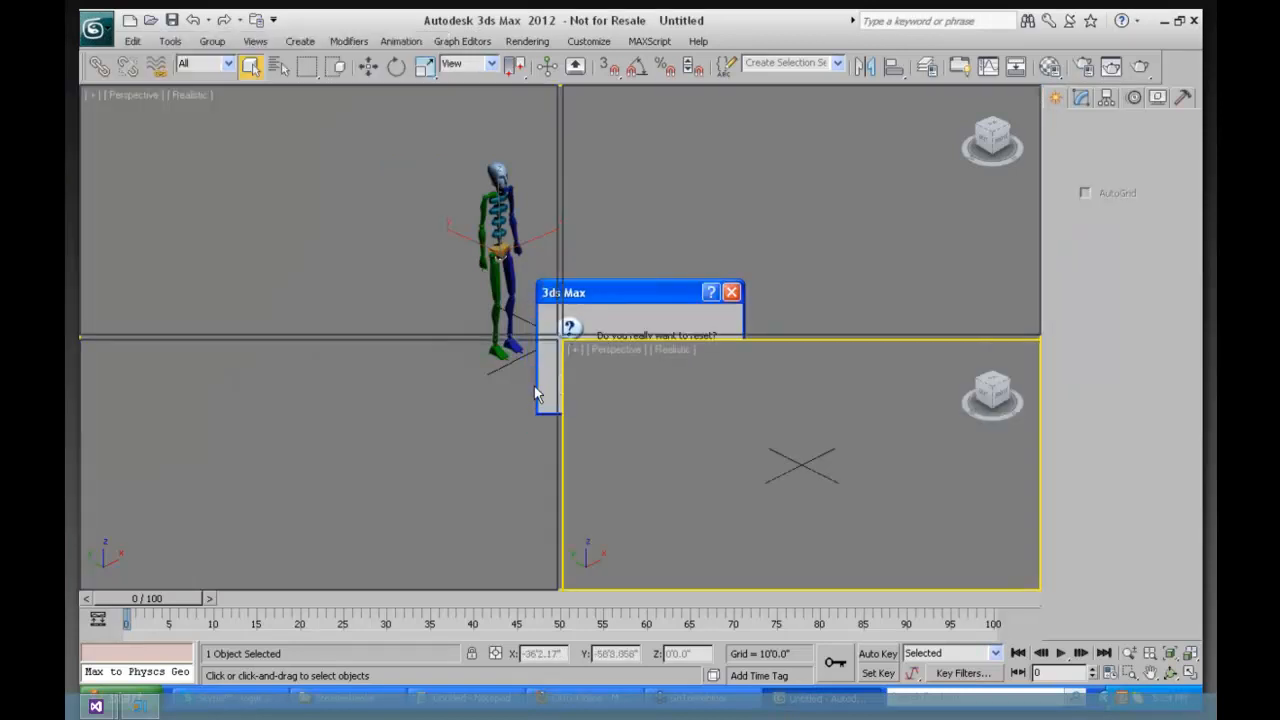
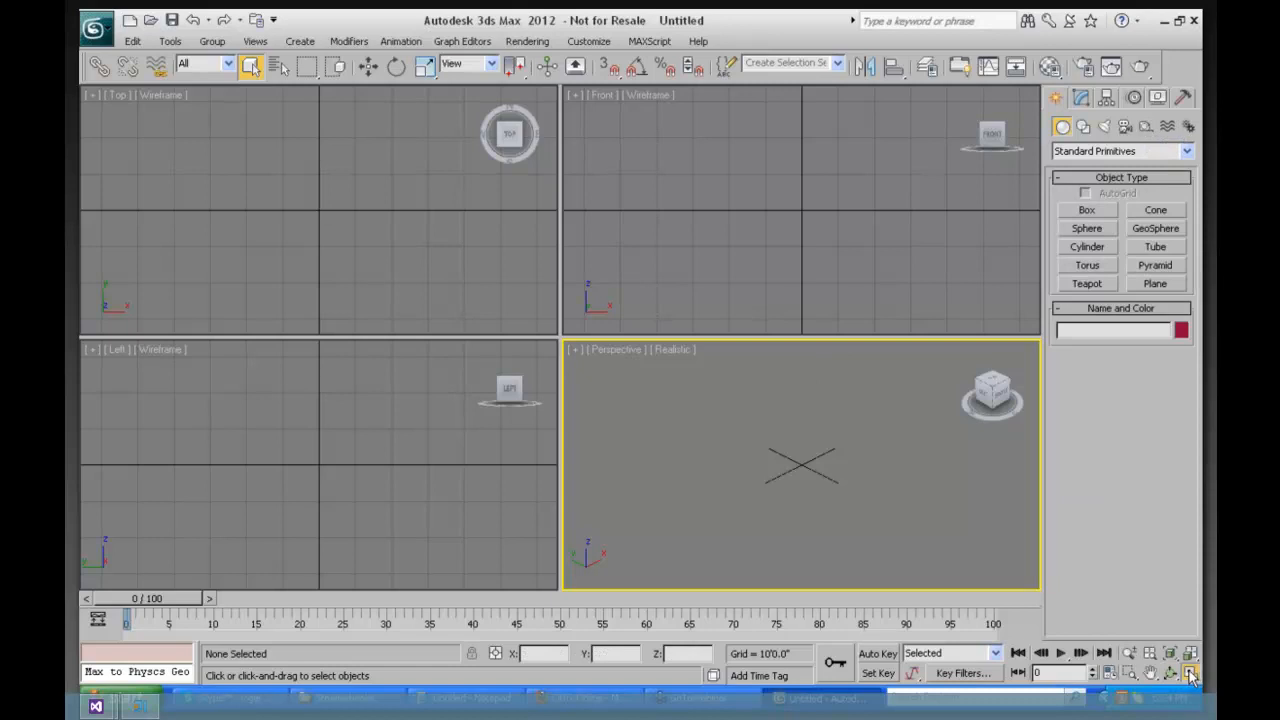
# Step: Try to create a CATParent helper with the Crab rig preset at the origin of the maximized Perspective viewport
pyautogui.click(1190, 674)
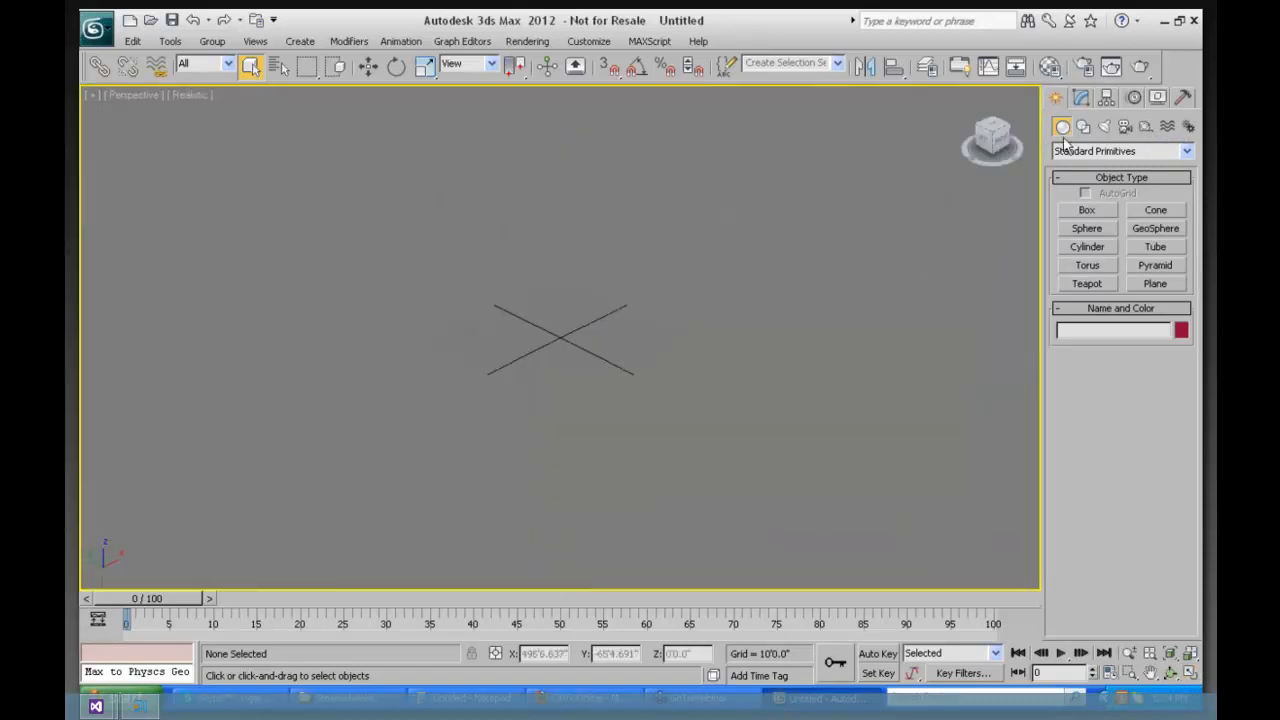
pyautogui.click(1146, 126)
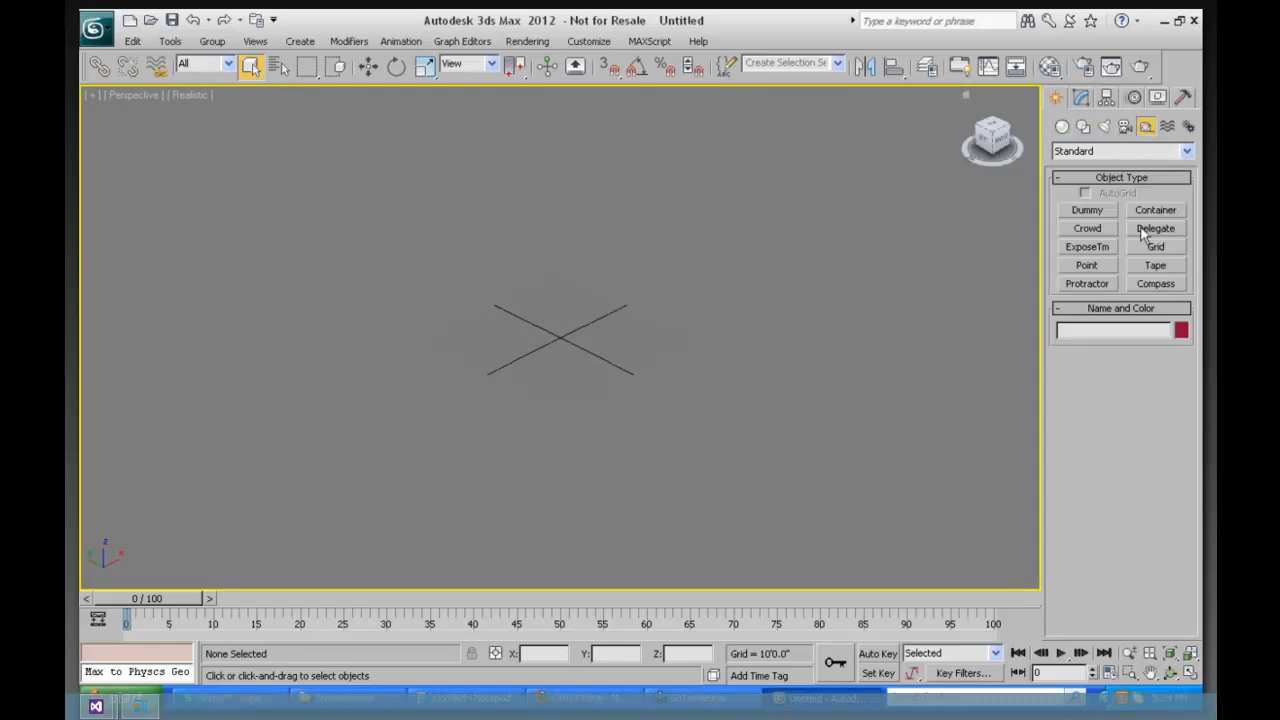
pyautogui.click(1186, 151)
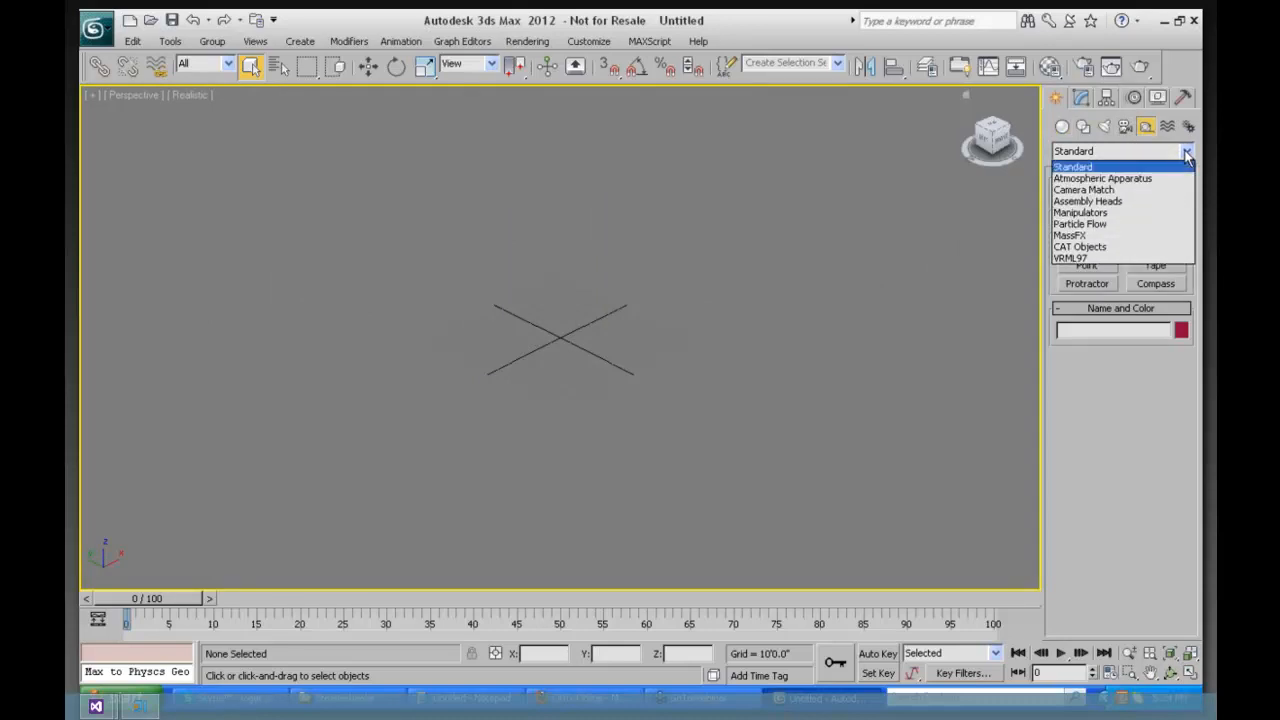
pyautogui.click(1095, 247)
pyautogui.click(1084, 229)
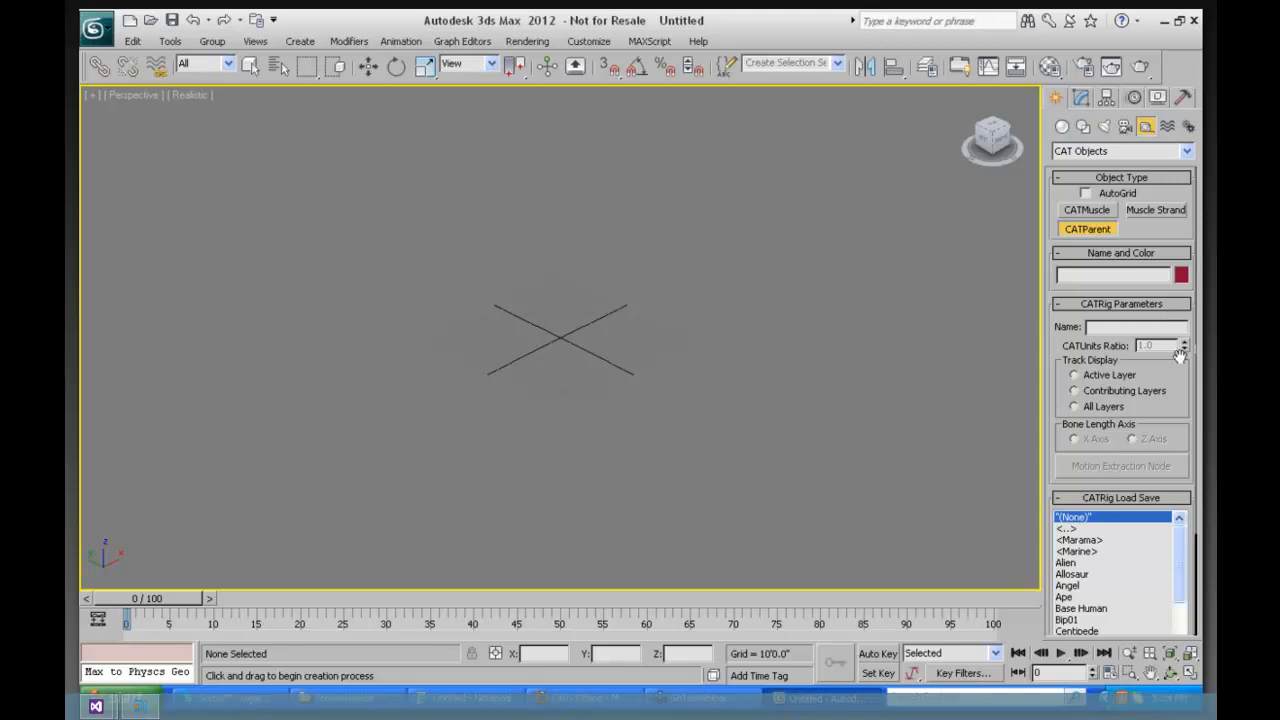
pyautogui.scroll(-2, 1181, 404)
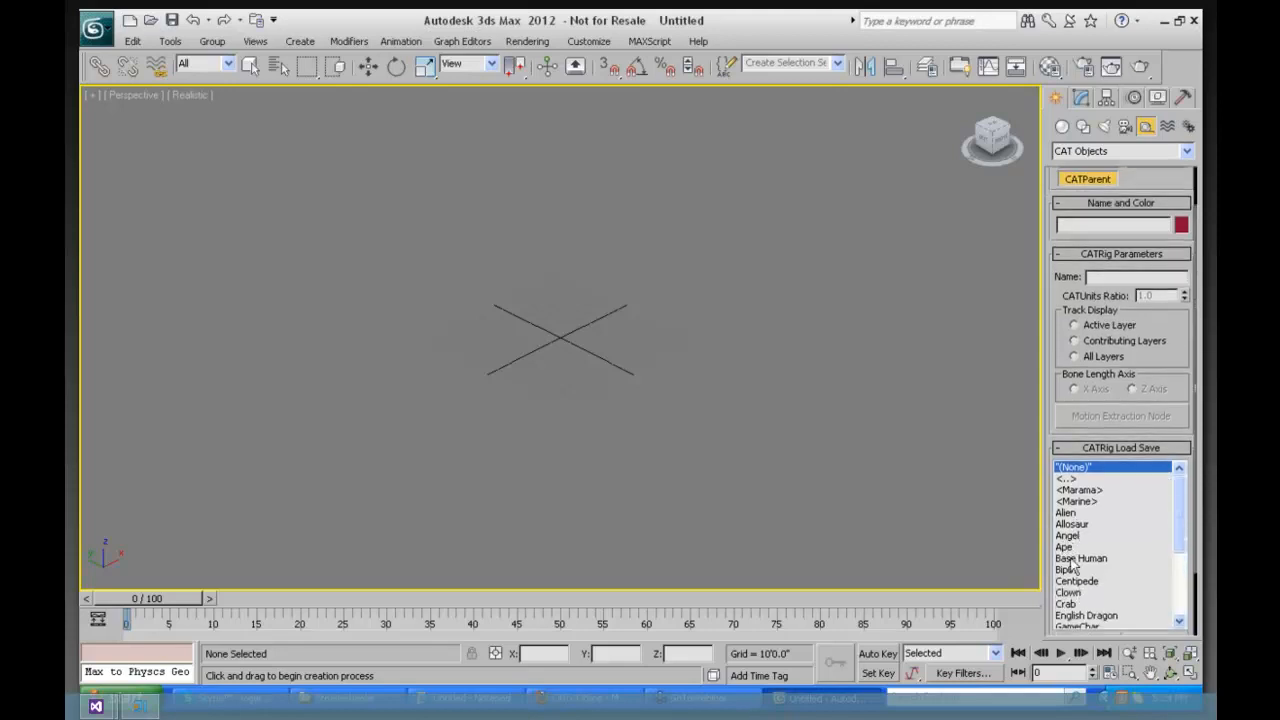
pyautogui.click(1068, 606)
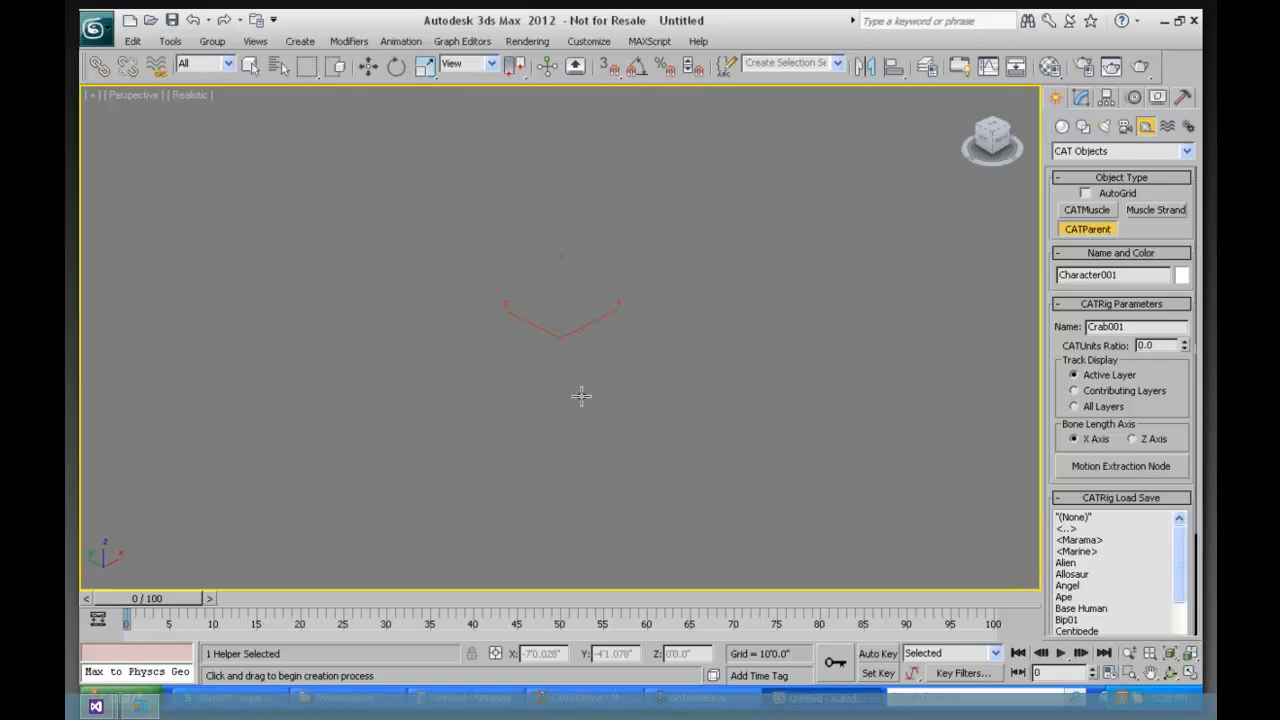
pyautogui.click(1130, 672)
pyautogui.moveTo(538, 322); pyautogui.dragTo(600, 356)
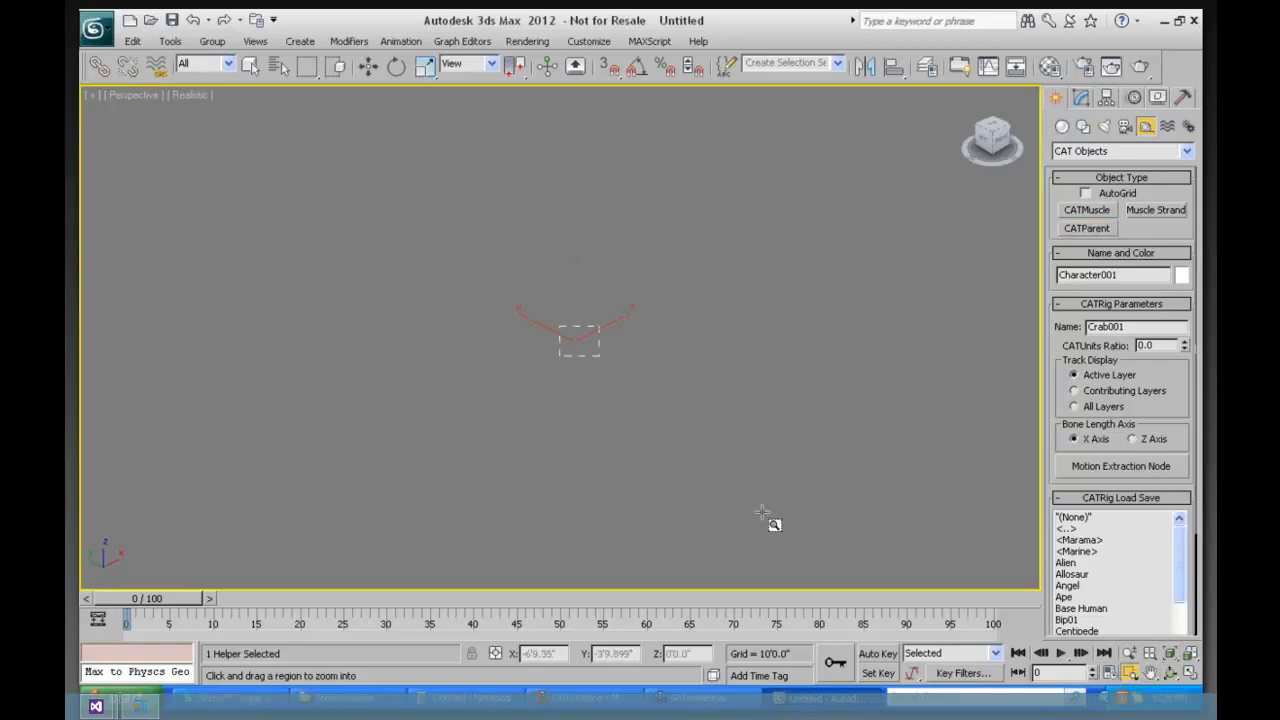
pyautogui.click(1129, 652)
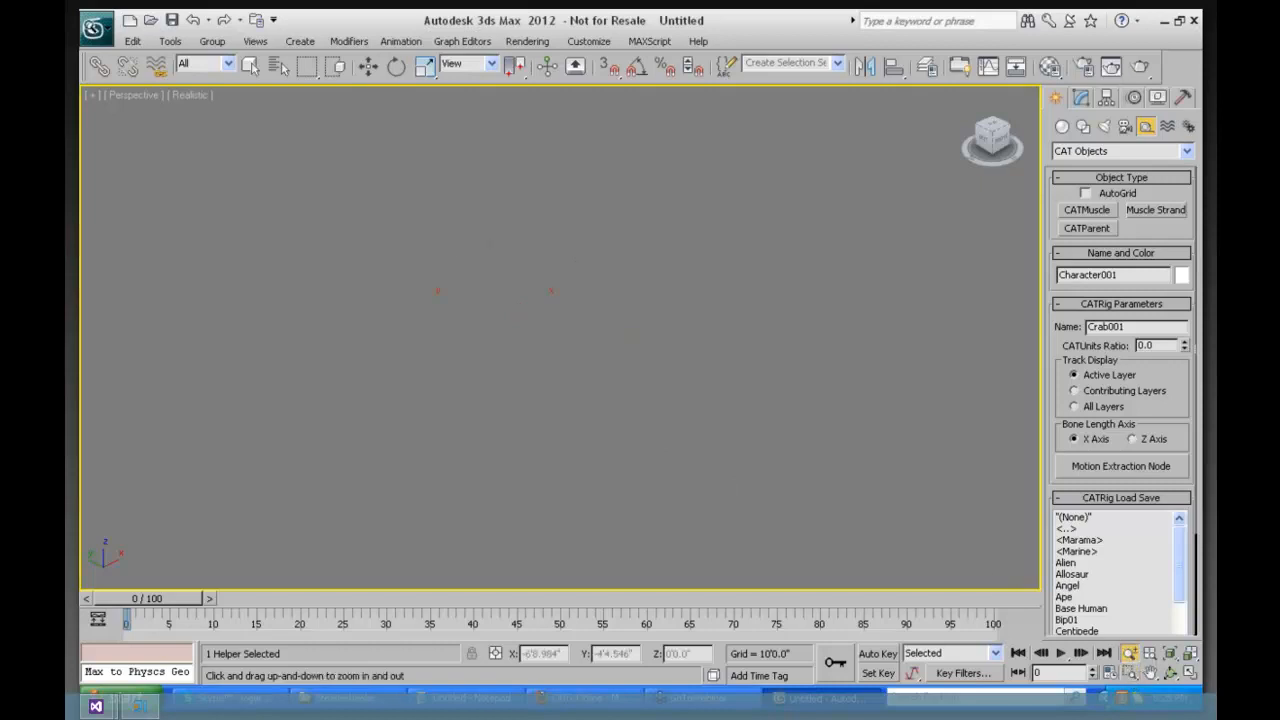
# Step: Reset the scene, discarding the Crab rig without saving
pyautogui.click(97, 30)
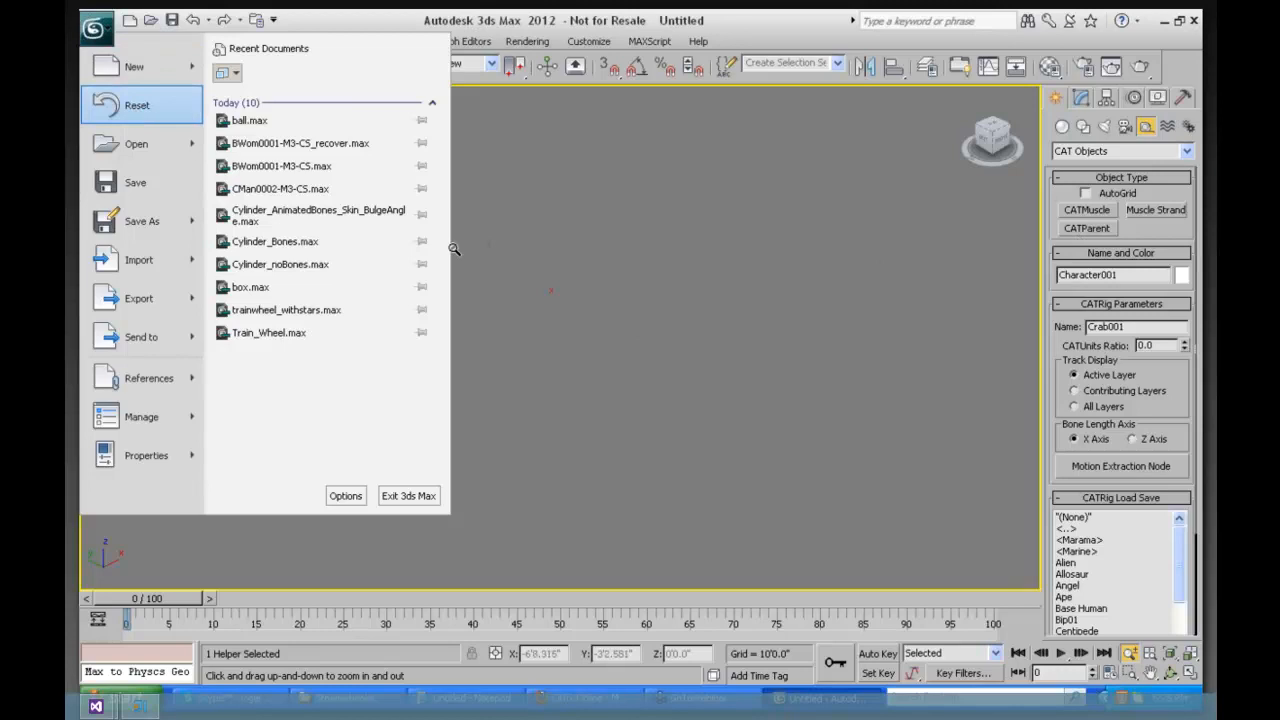
pyautogui.click(137, 105)
pyautogui.click(645, 404)
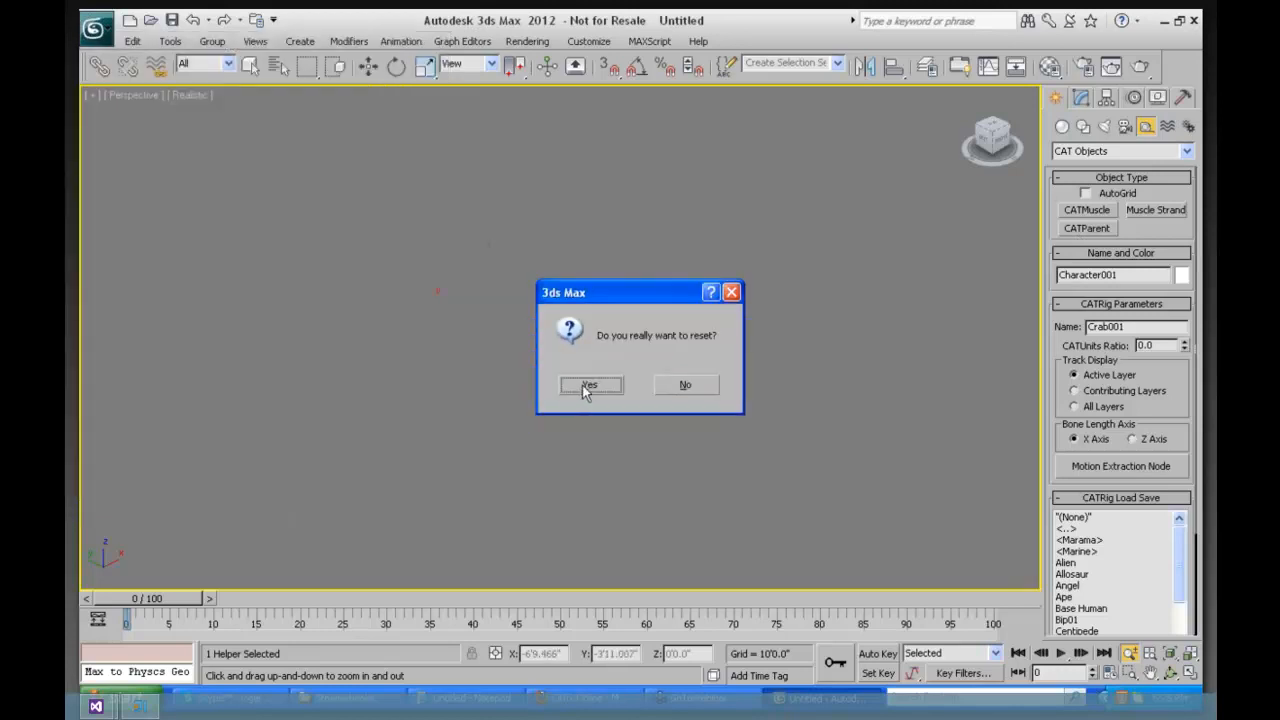
pyautogui.click(607, 392)
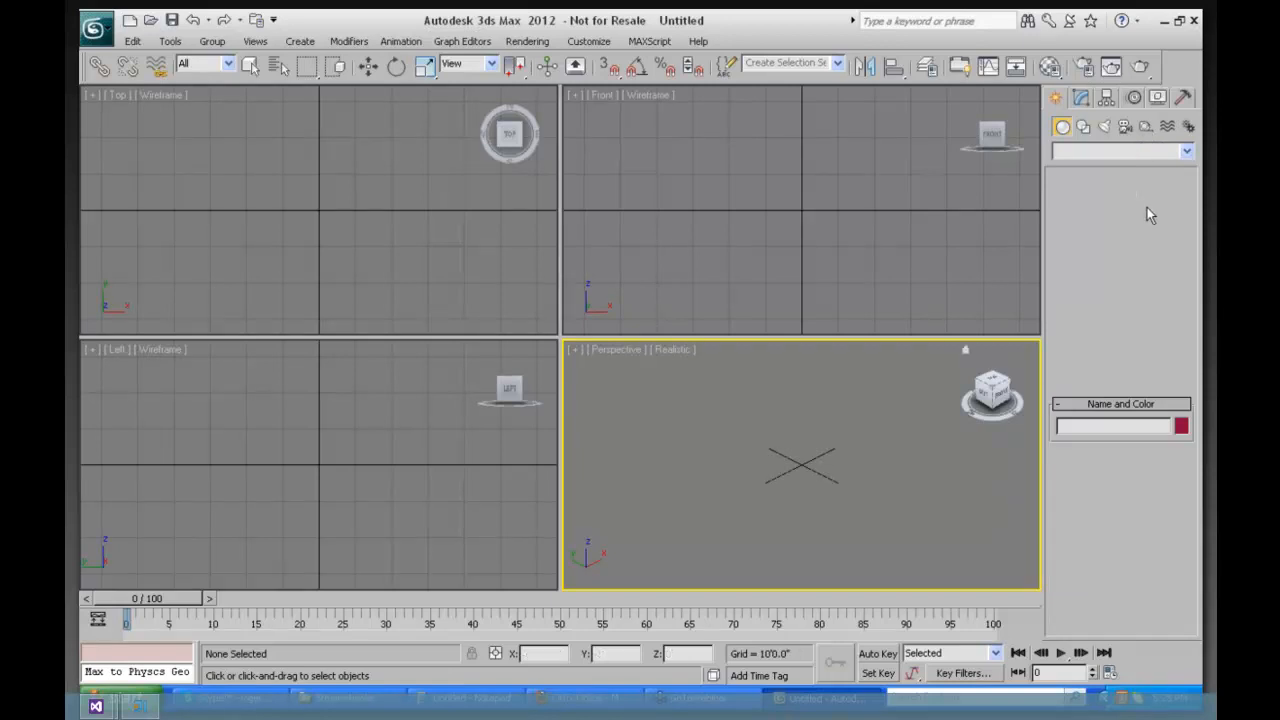
# Step: Create a small CATParent rig from the Alien preset near the Perspective grid origin, with a CATUnits ratio of about 0.07
pyautogui.click(1146, 126)
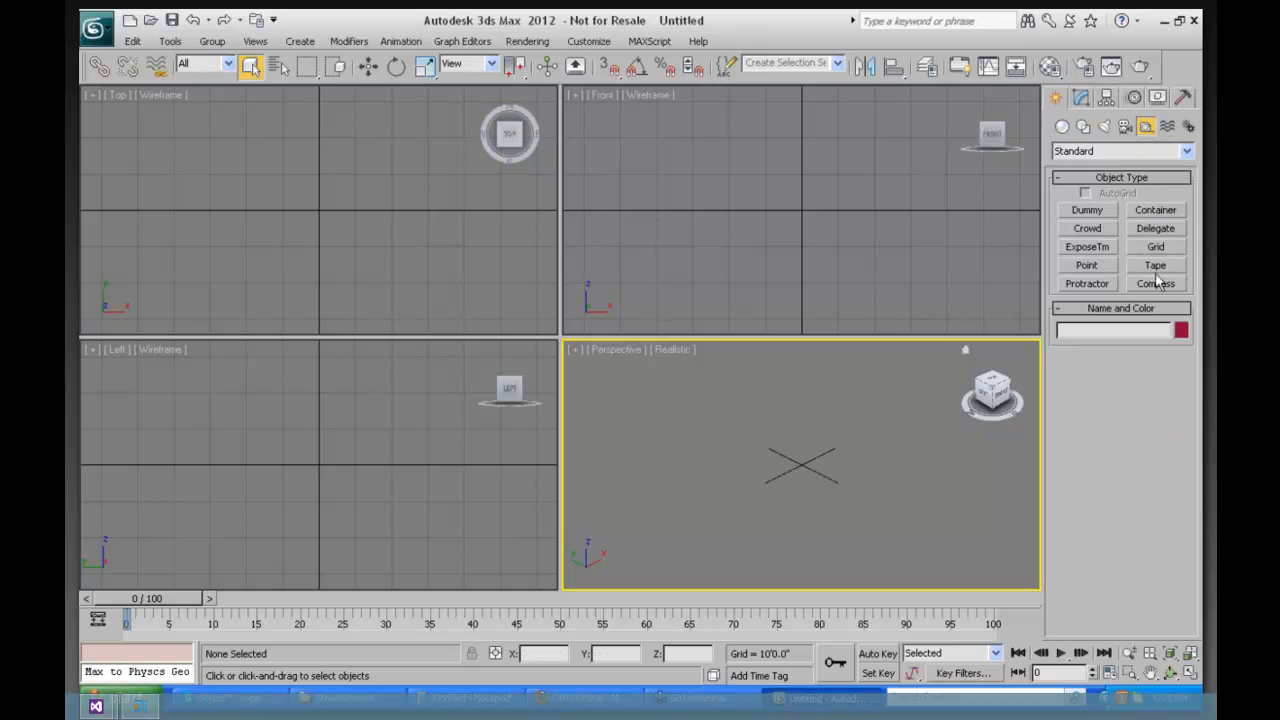
pyautogui.click(1187, 151)
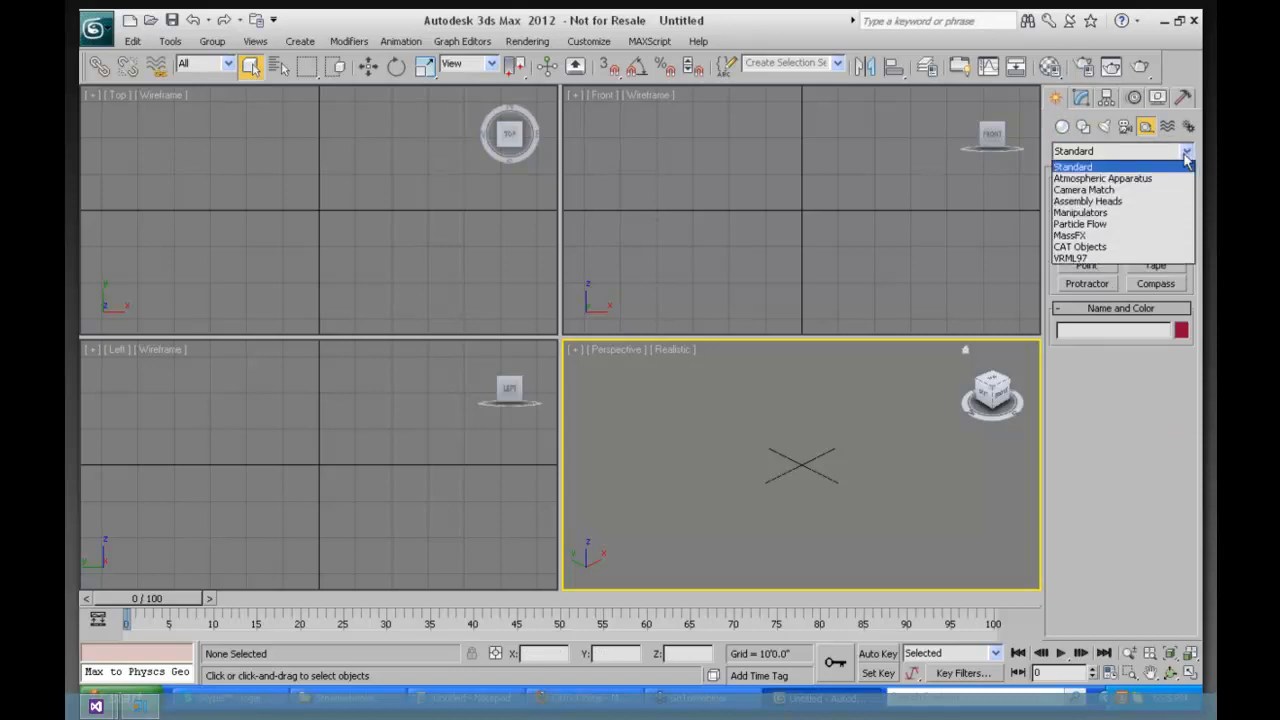
pyautogui.click(1082, 246)
pyautogui.click(1087, 230)
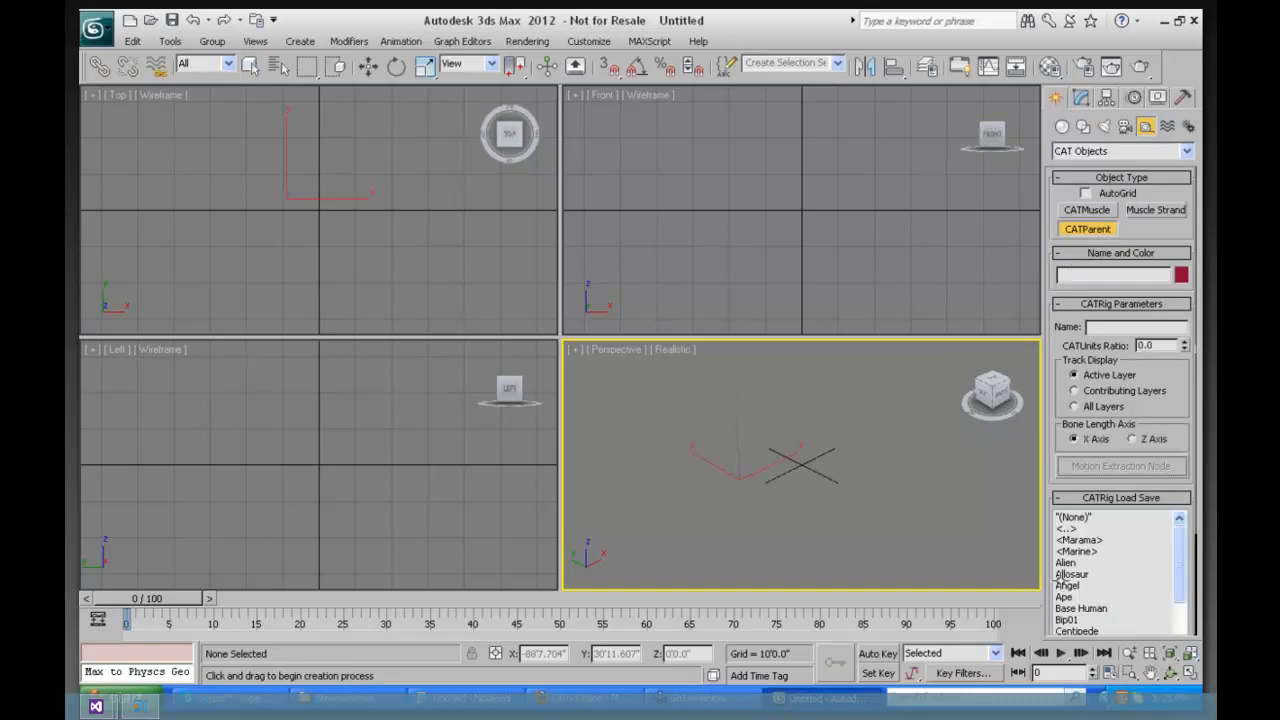
pyautogui.click(1064, 563)
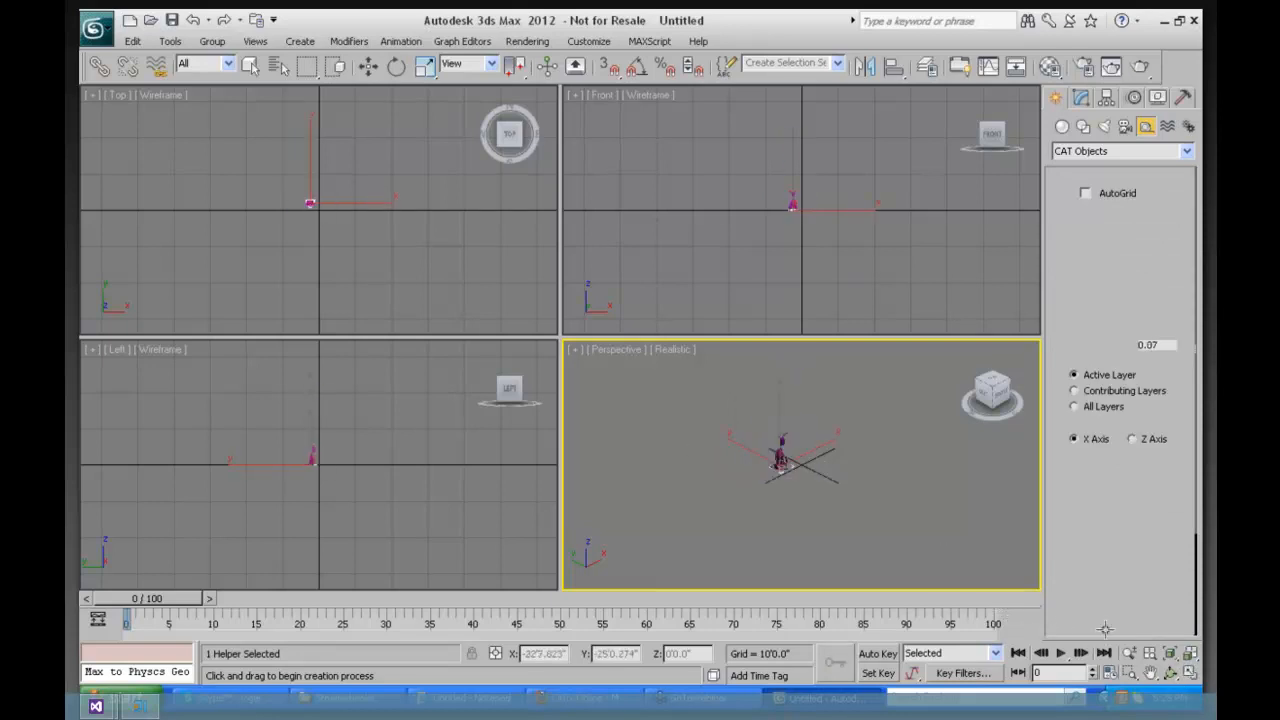
# Step: Create a second, larger Alien rig next to the first, with a CATUnits ratio of about 0.3
pyautogui.click(1170, 656)
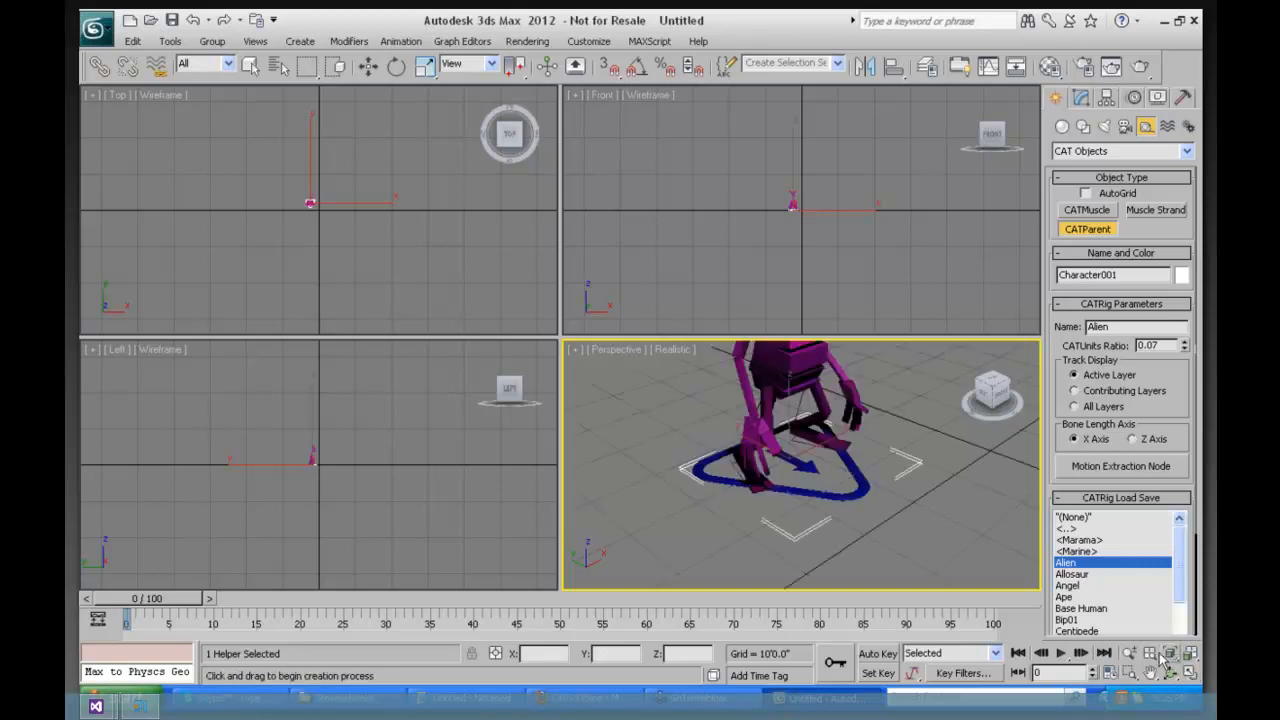
pyautogui.click(1129, 652)
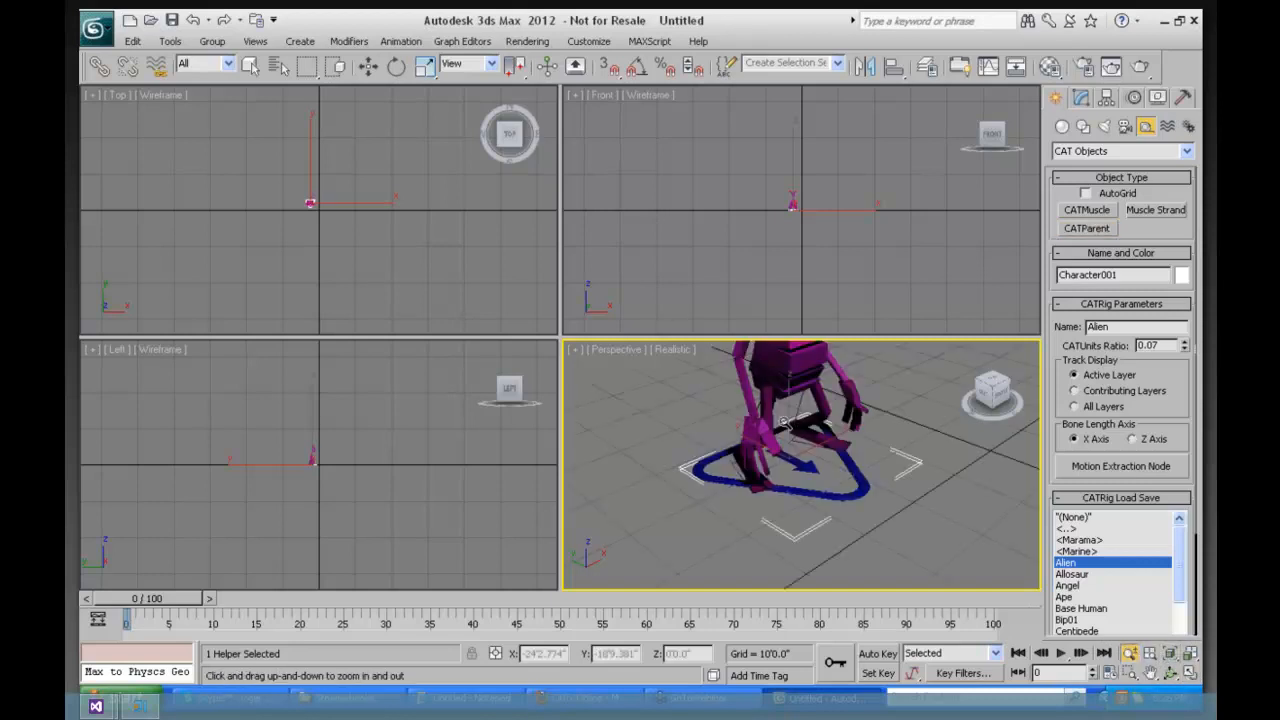
pyautogui.moveTo(788, 428); pyautogui.dragTo(788, 550)
pyautogui.click(1149, 674)
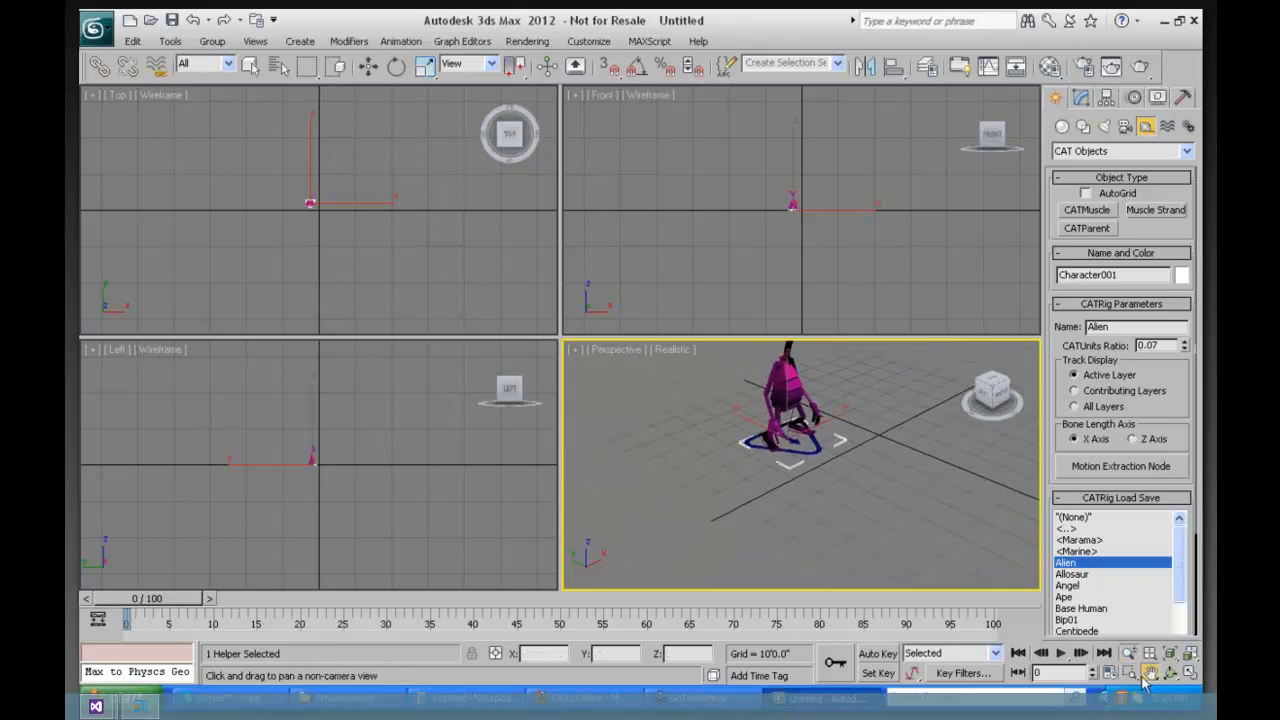
pyautogui.moveTo(765, 392); pyautogui.dragTo(677, 455)
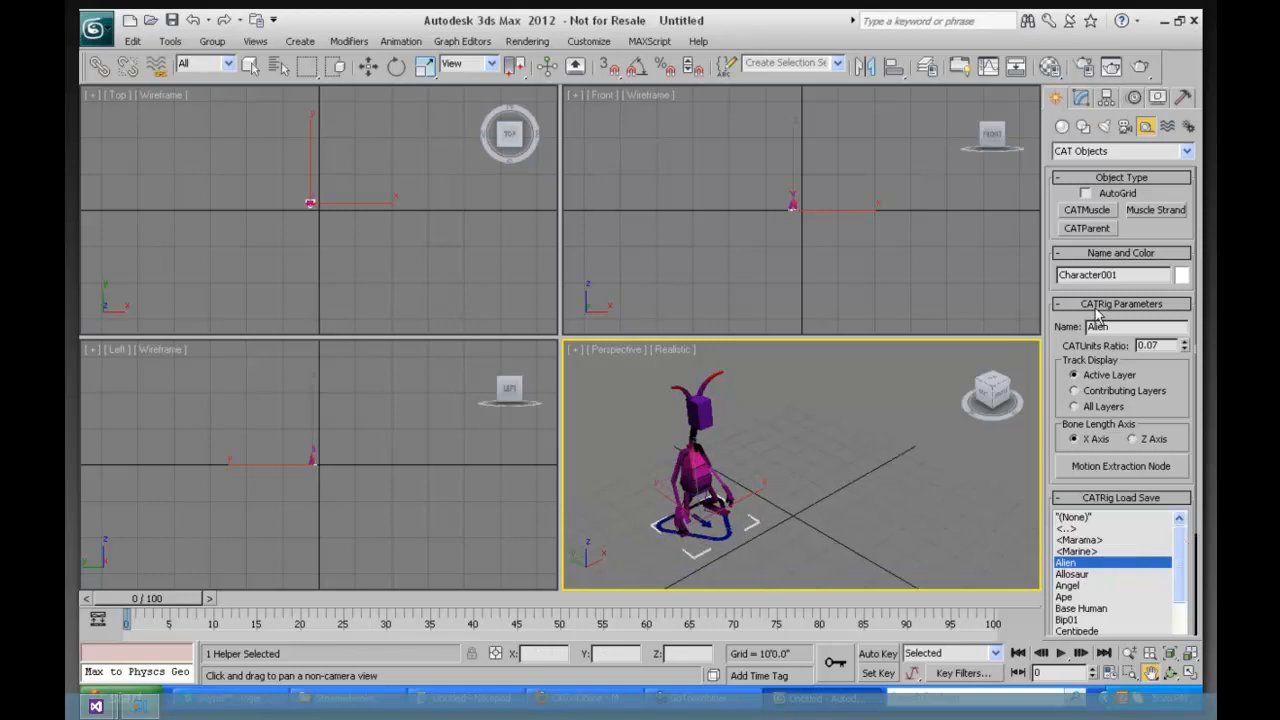
pyautogui.click(1088, 229)
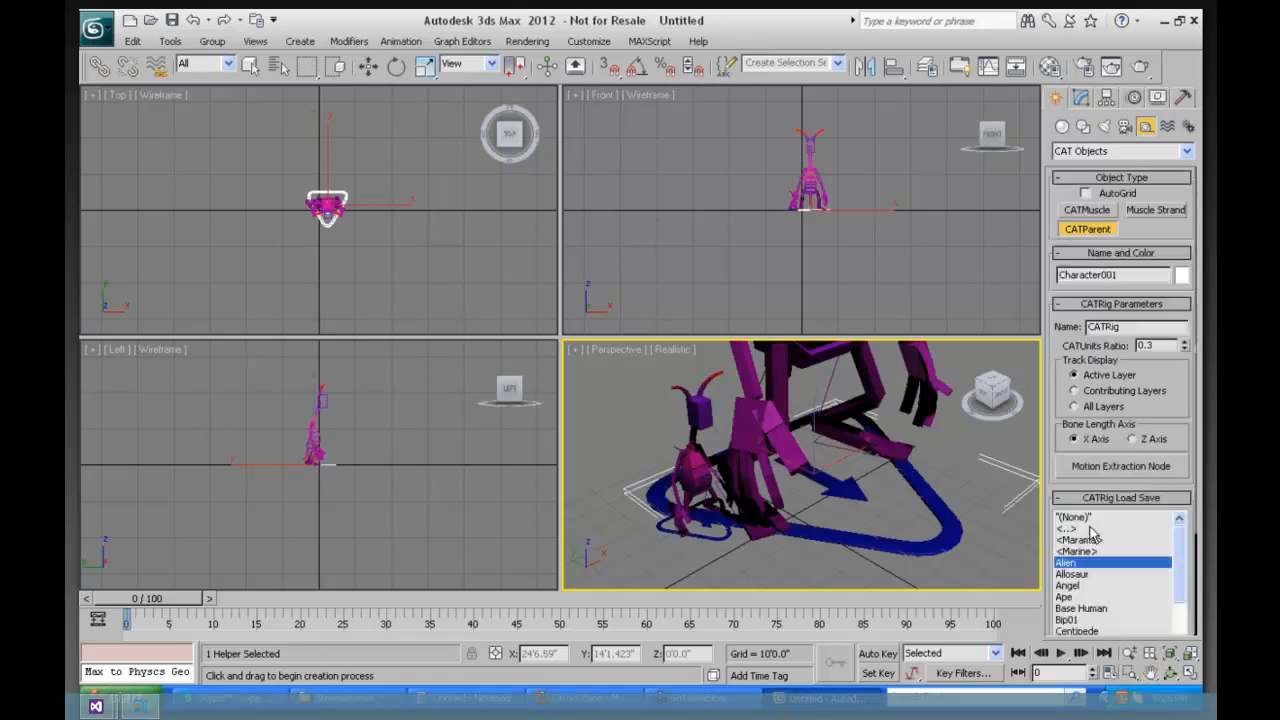
# Step: Create a CATParent rig from the Horse preset beside the two aliens, with a CATUnits ratio of about 0.3
pyautogui.moveTo(1180, 538); pyautogui.dragTo(1179, 598)
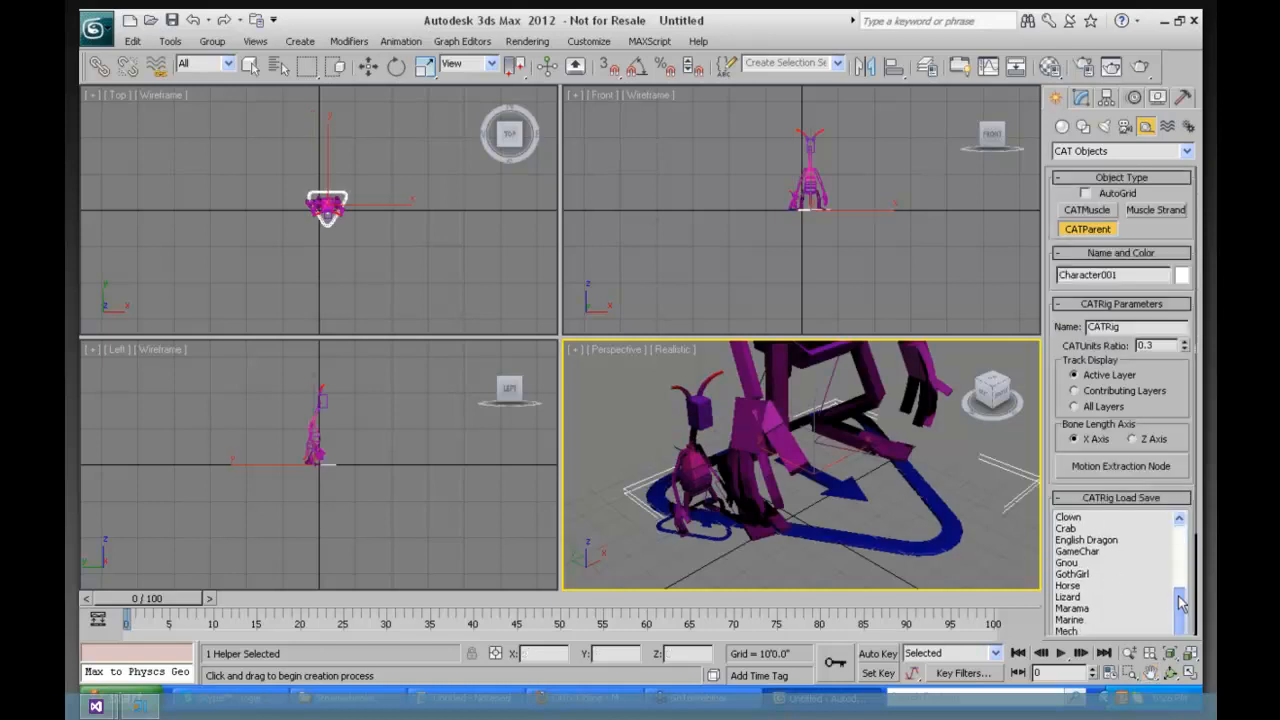
pyautogui.click(1070, 586)
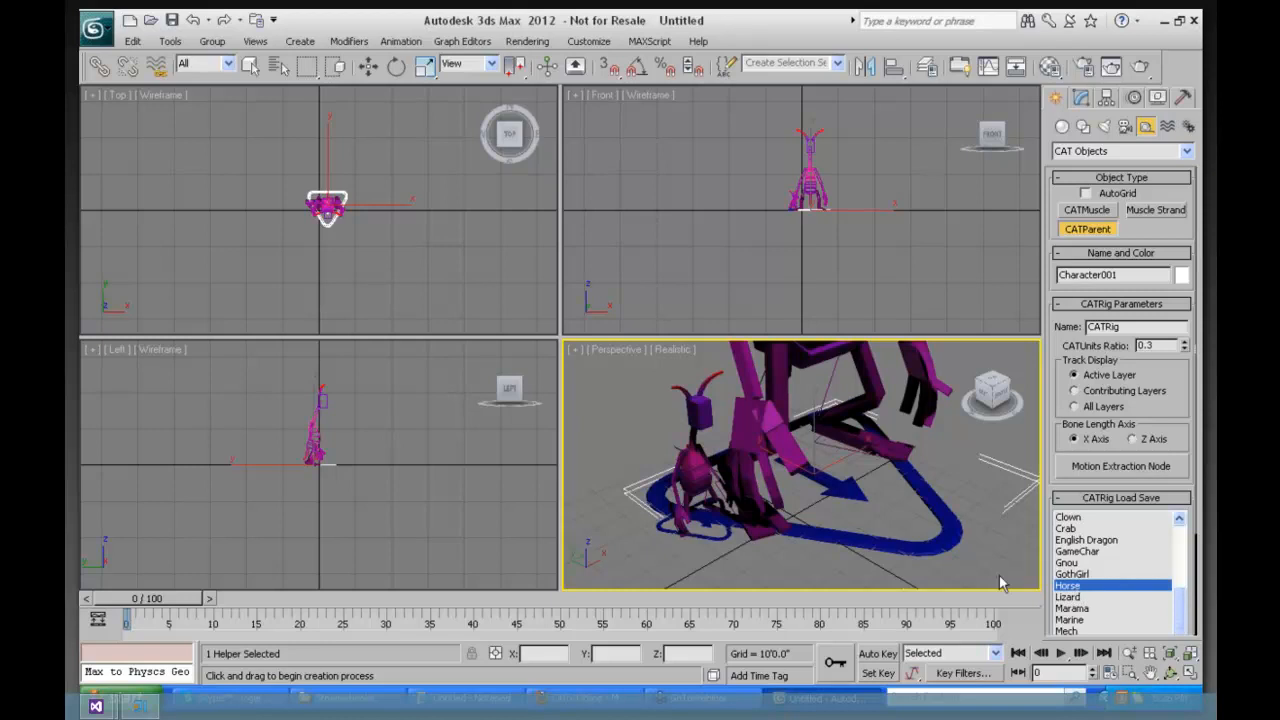
pyautogui.moveTo(973, 477); pyautogui.dragTo(1008, 538)
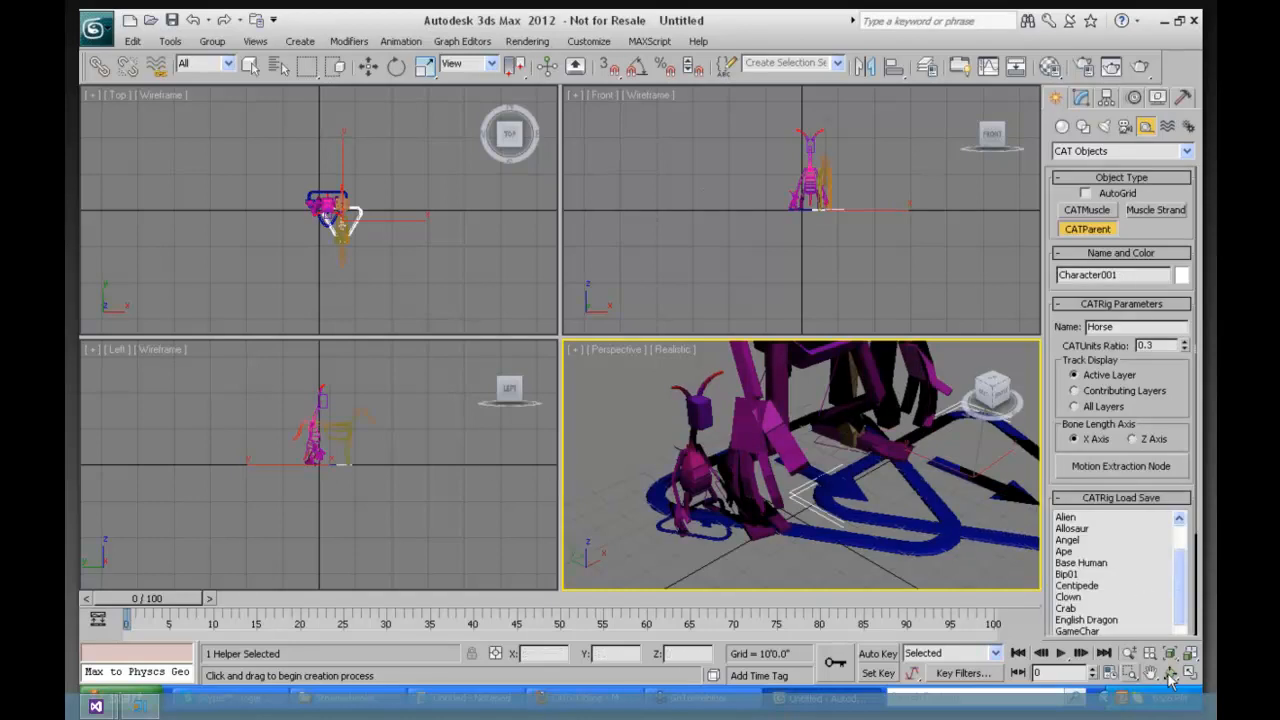
pyautogui.click(1129, 653)
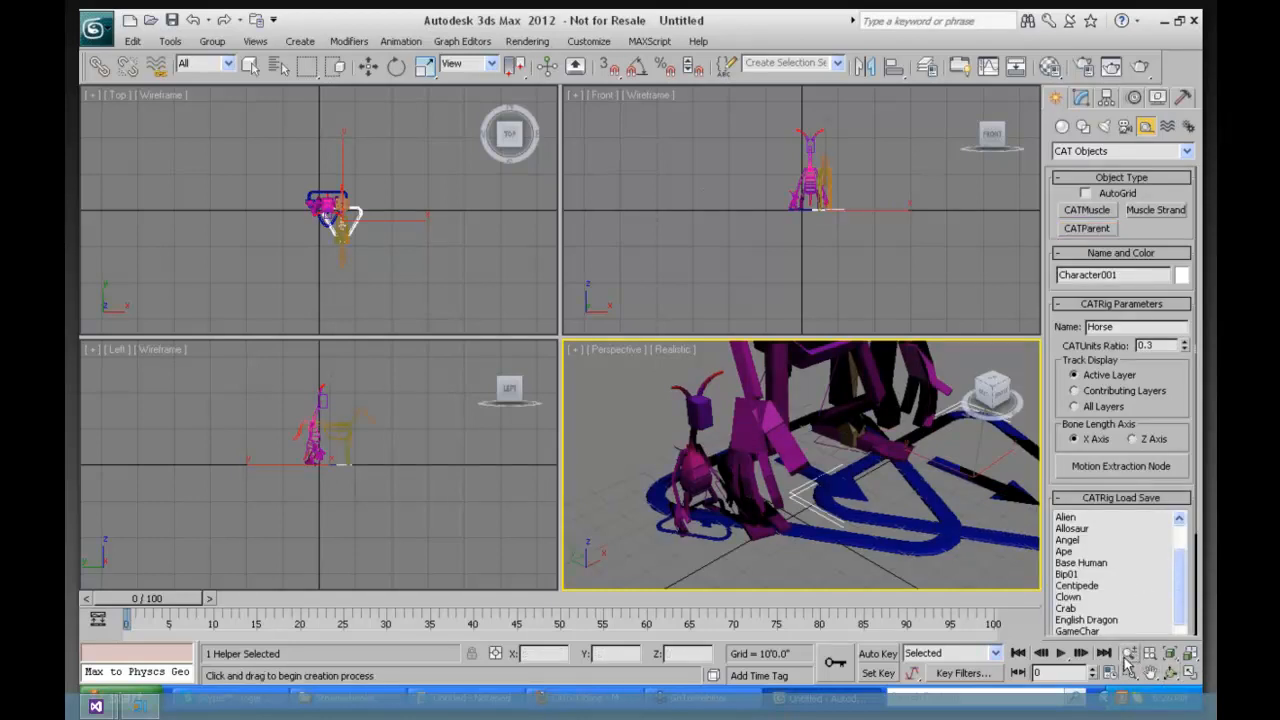
pyautogui.moveTo(837, 470); pyautogui.dragTo(864, 626)
pyautogui.click(1150, 674)
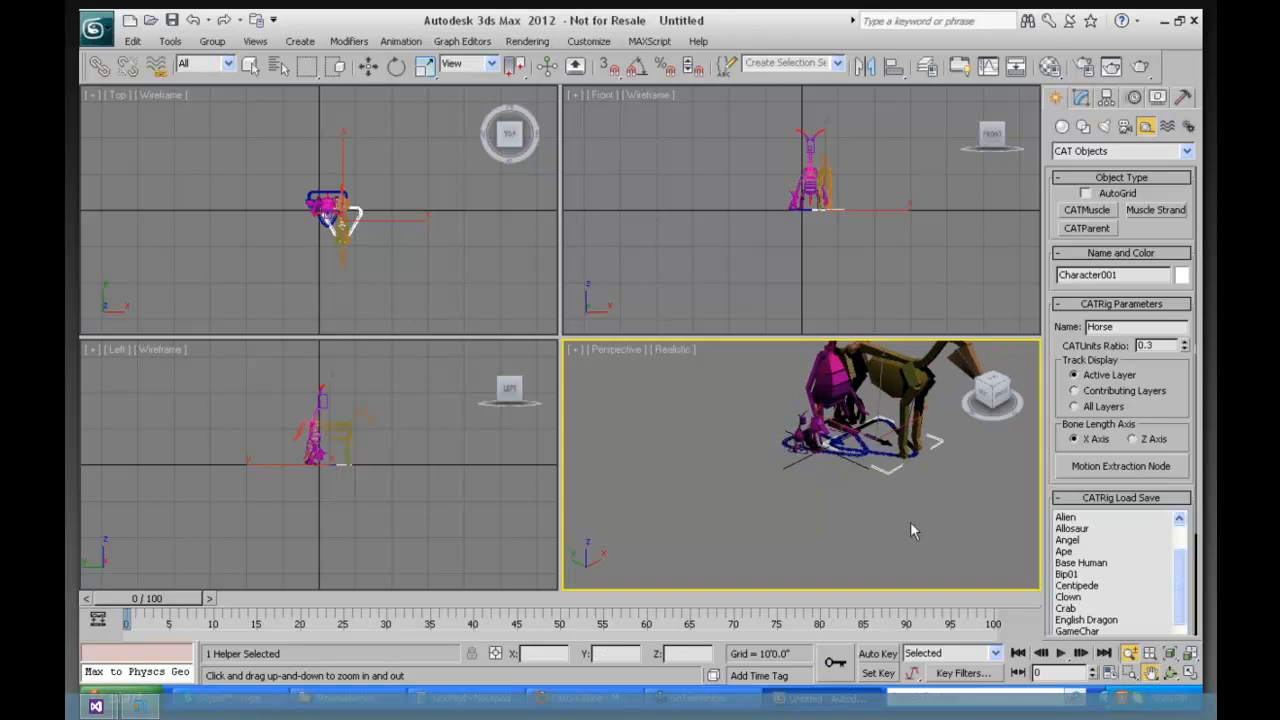
pyautogui.moveTo(880, 425); pyautogui.dragTo(848, 460)
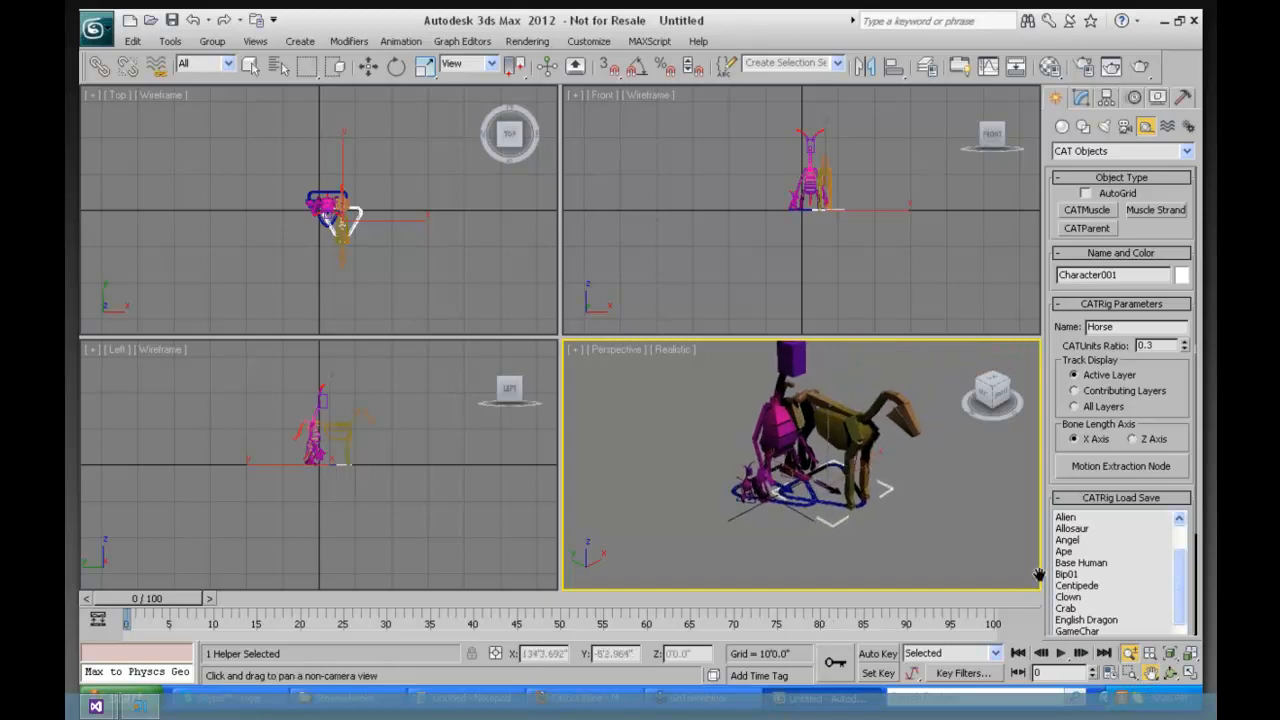
# Step: Look through the CATRig presets, including Horse, Marine and Lizard, and examine the placed rigs from another angle
pyautogui.scroll(-2, 1186, 578)
pyautogui.click(1150, 609)
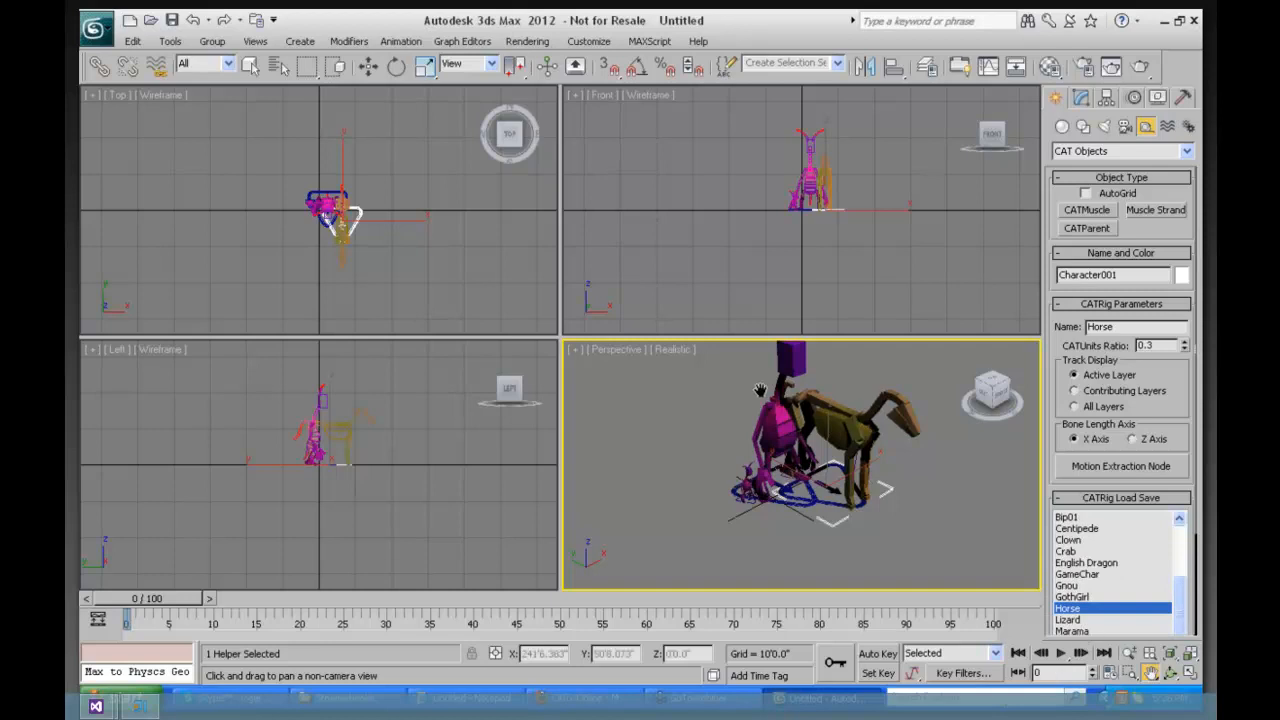
pyautogui.scroll(-2, 1178, 600)
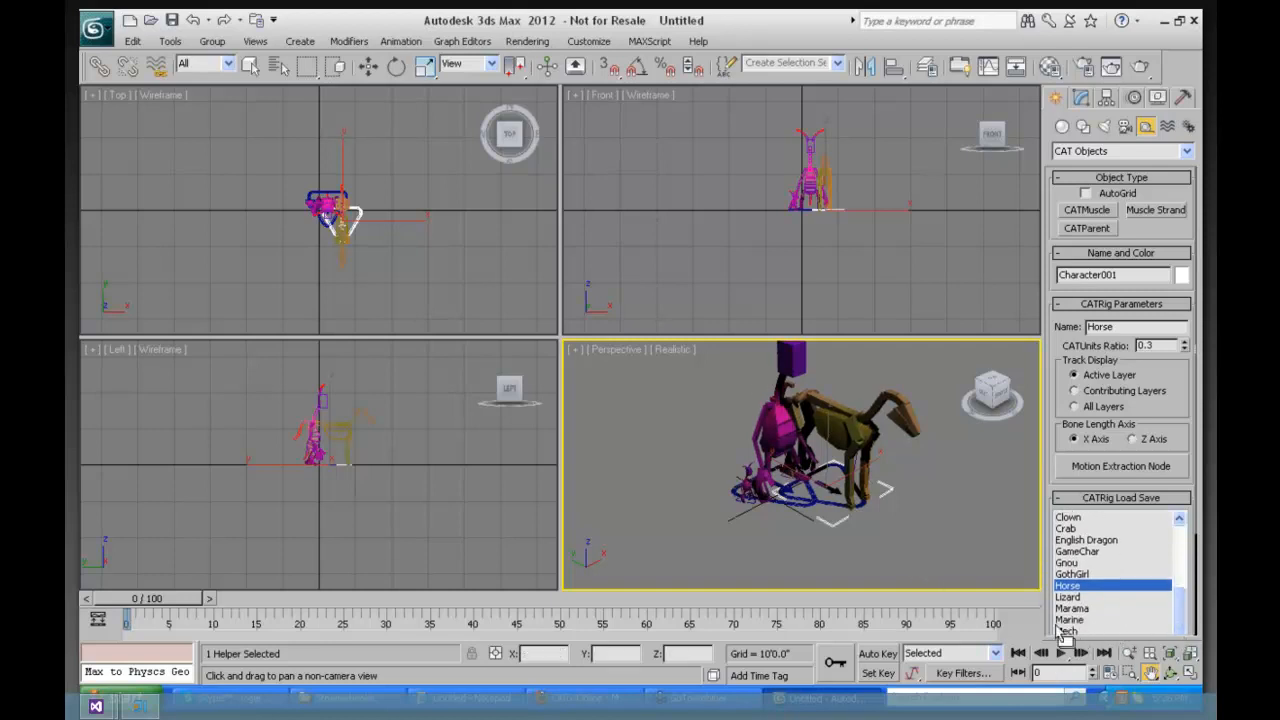
pyautogui.click(1070, 620)
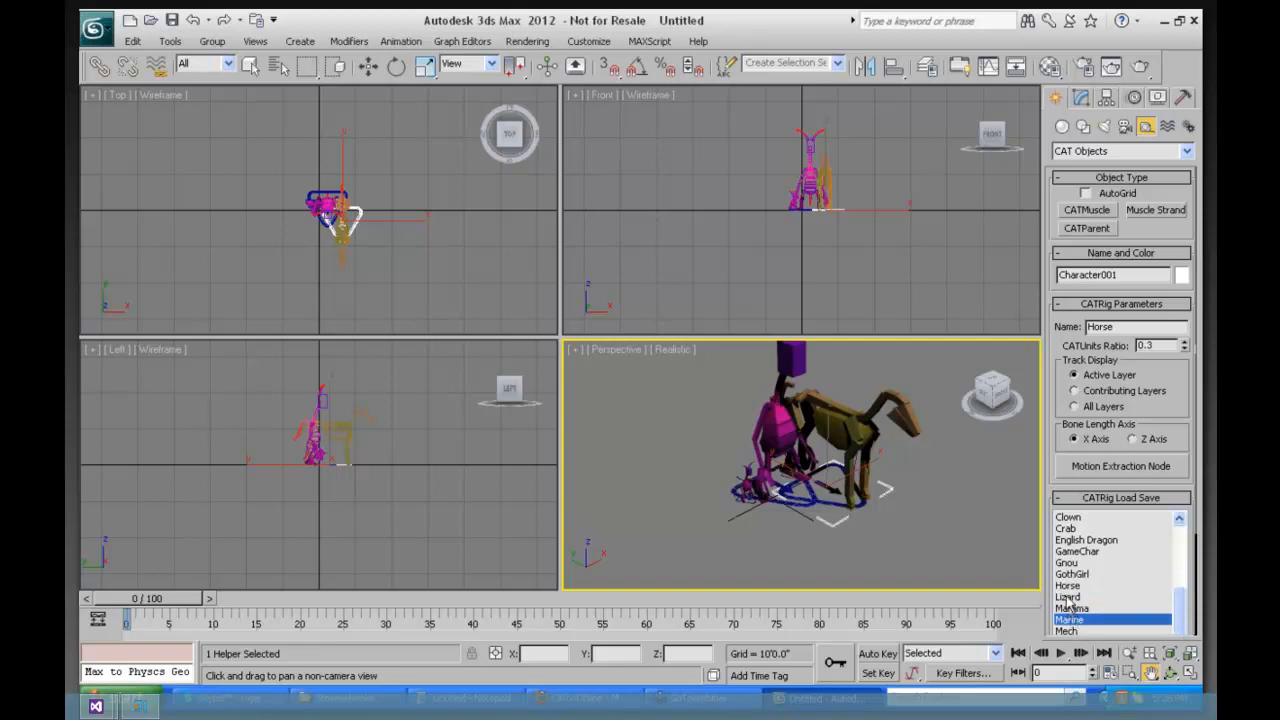
pyautogui.click(1068, 597)
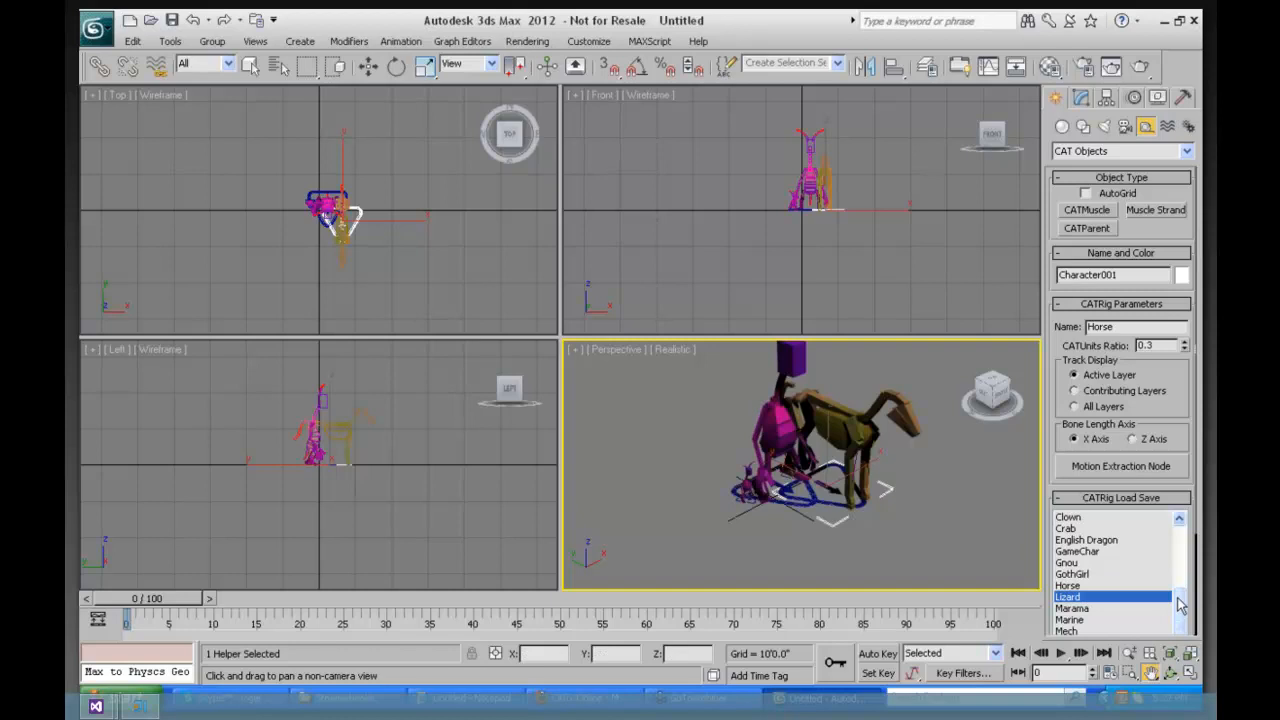
pyautogui.moveTo(1178, 590); pyautogui.dragTo(1180, 522)
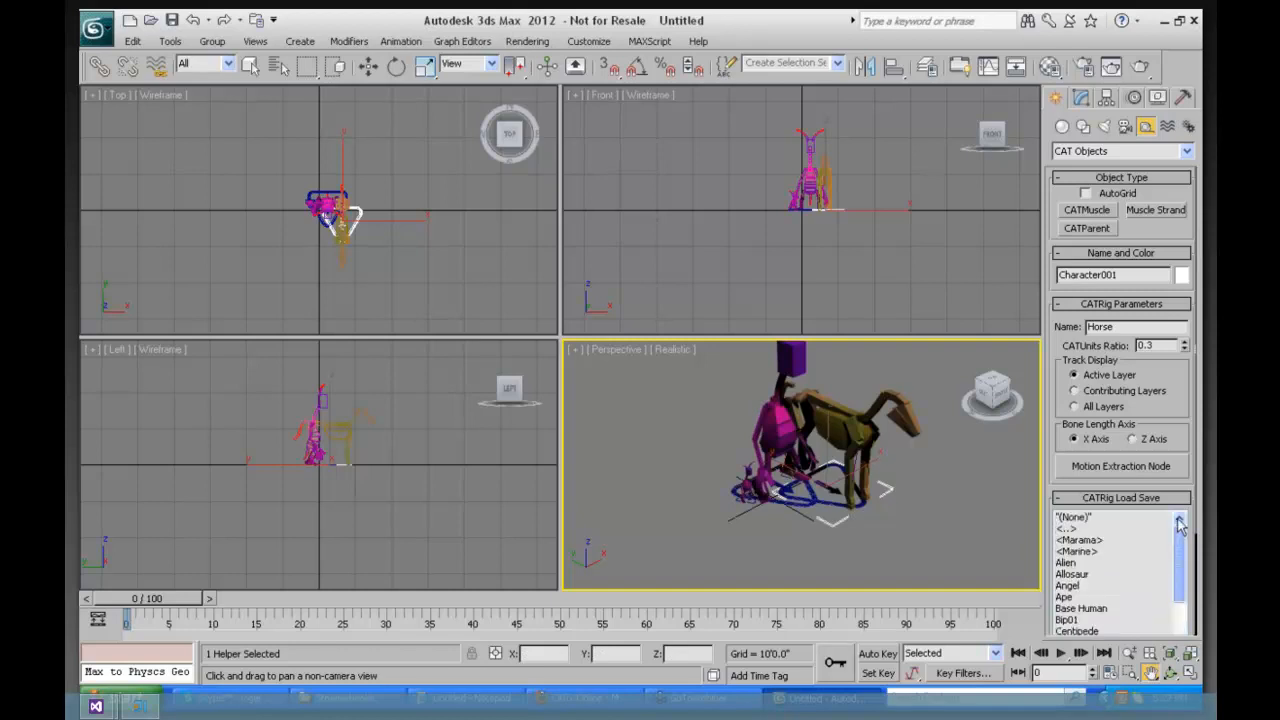
pyautogui.click(1170, 675)
pyautogui.moveTo(800, 490); pyautogui.dragTo(884, 477)
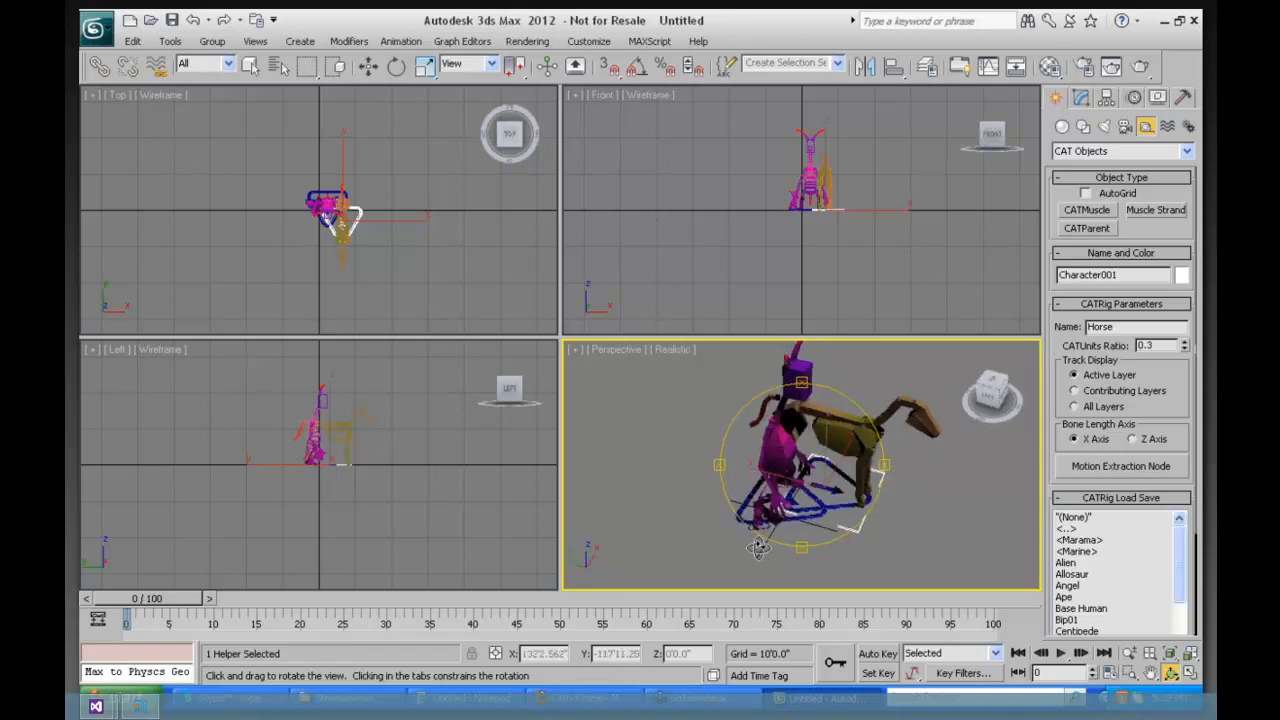
# Step: Reset the scene without saving the alien and horse rigs
pyautogui.click(108, 40)
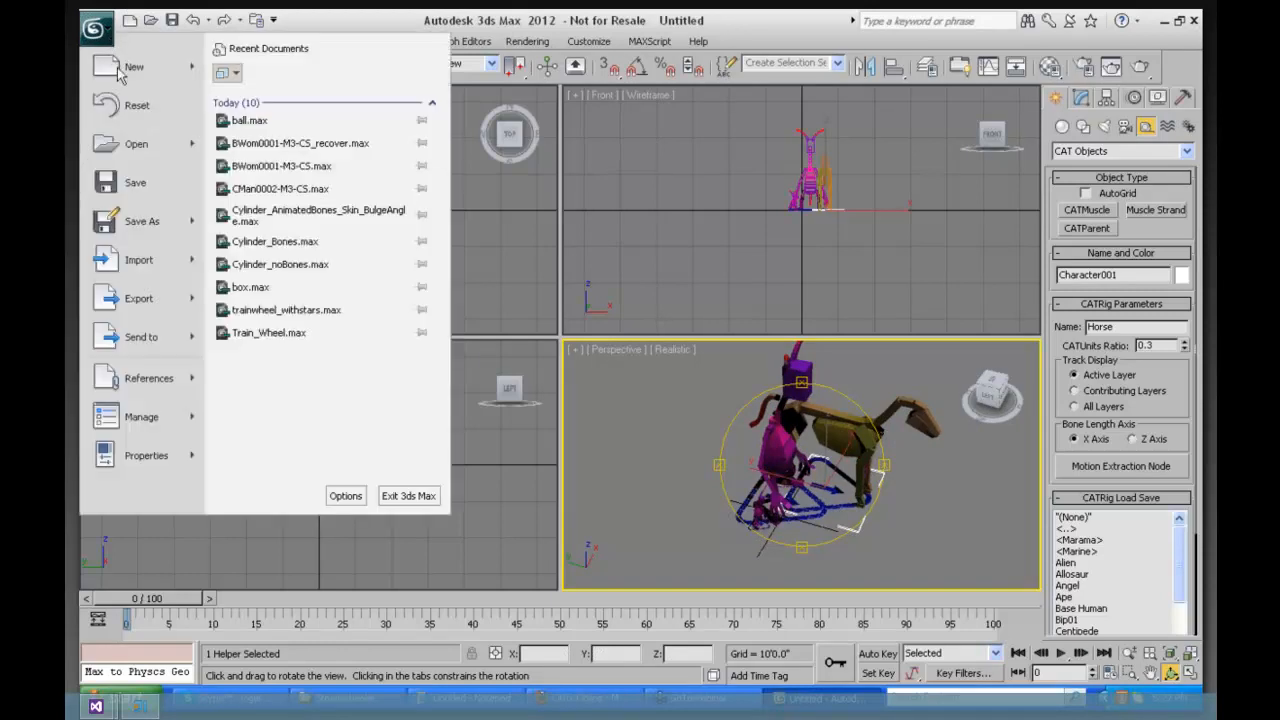
pyautogui.click(137, 106)
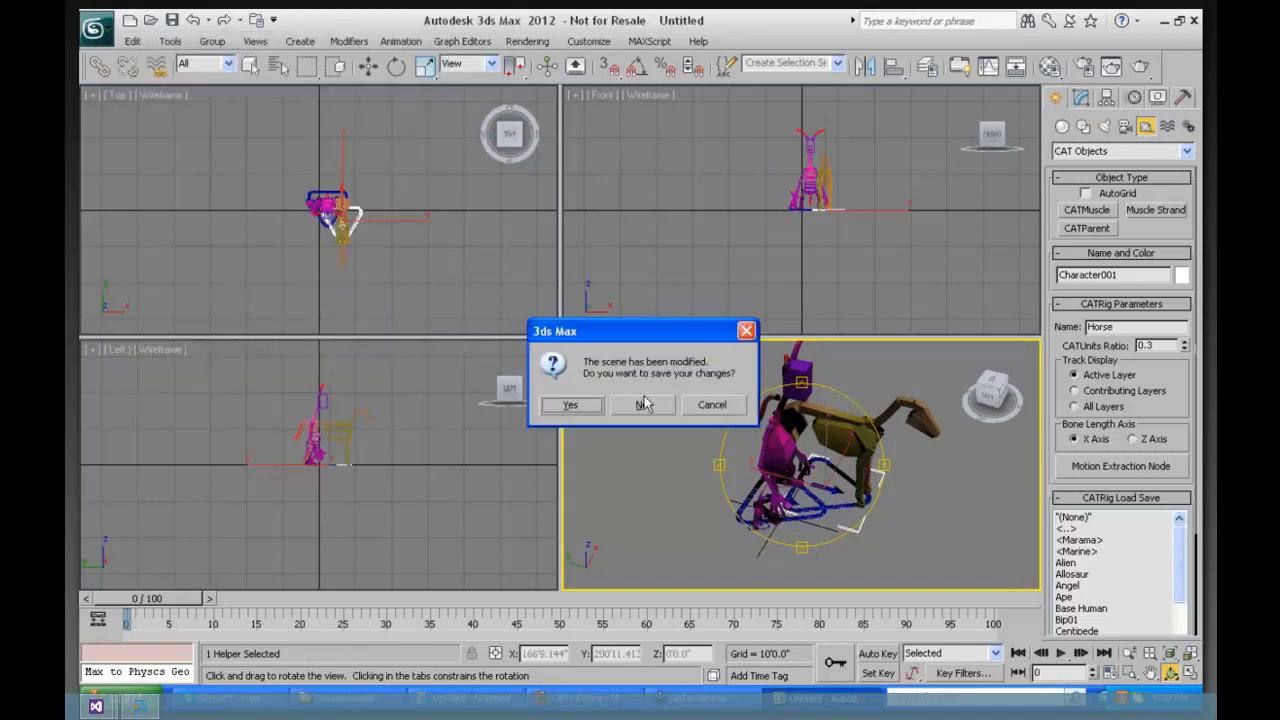
pyautogui.click(584, 400)
pyautogui.click(590, 386)
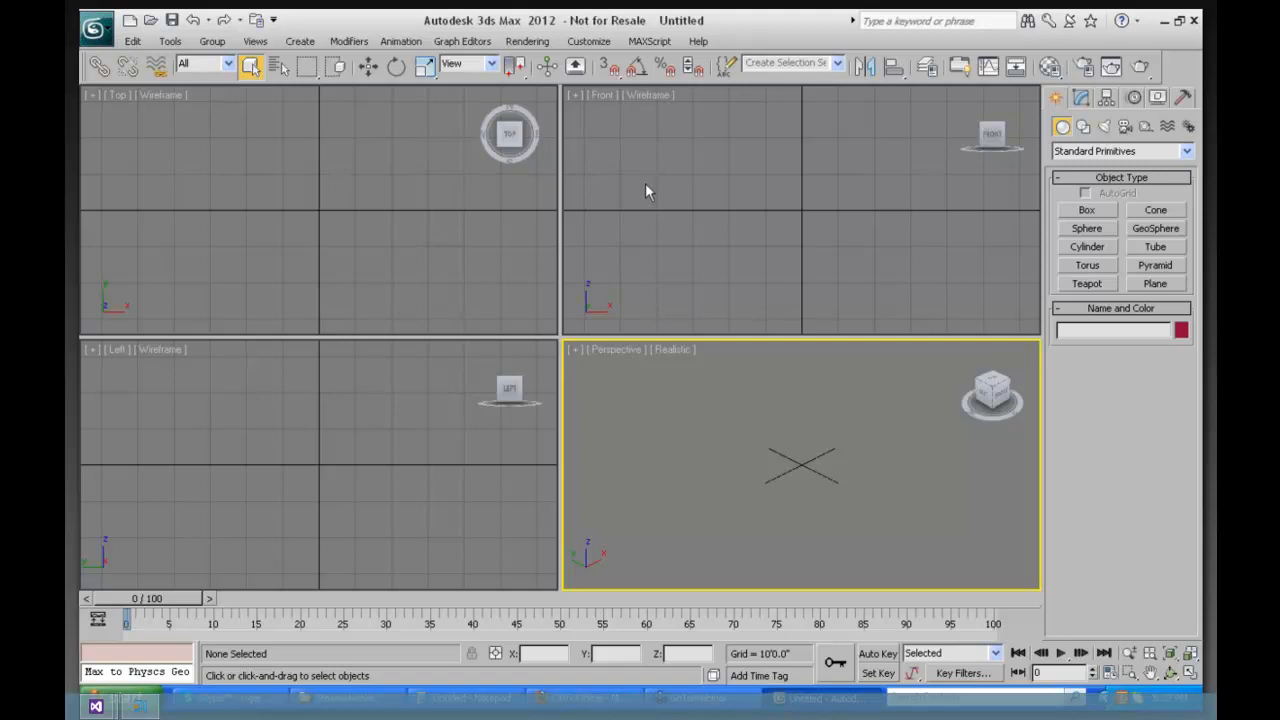
# Step: Set the render time output to a range of frames 0 to 100 in Render Setup
pyautogui.click(523, 43)
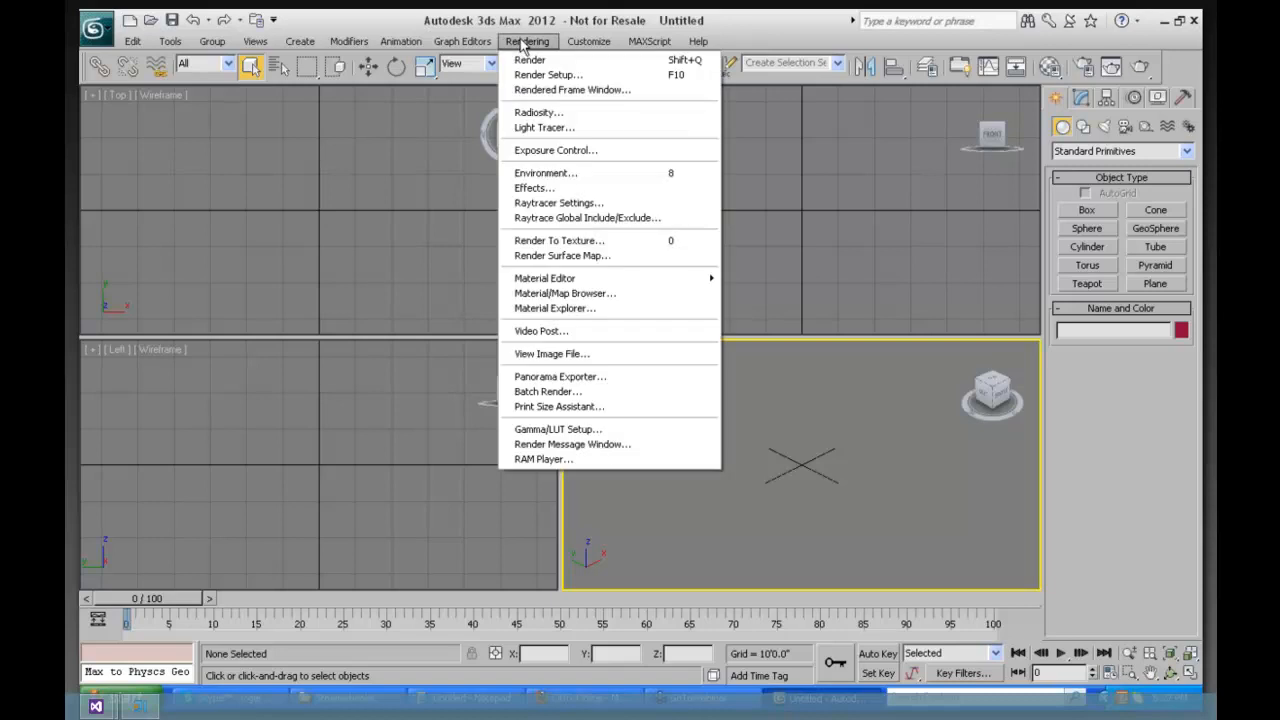
pyautogui.click(554, 76)
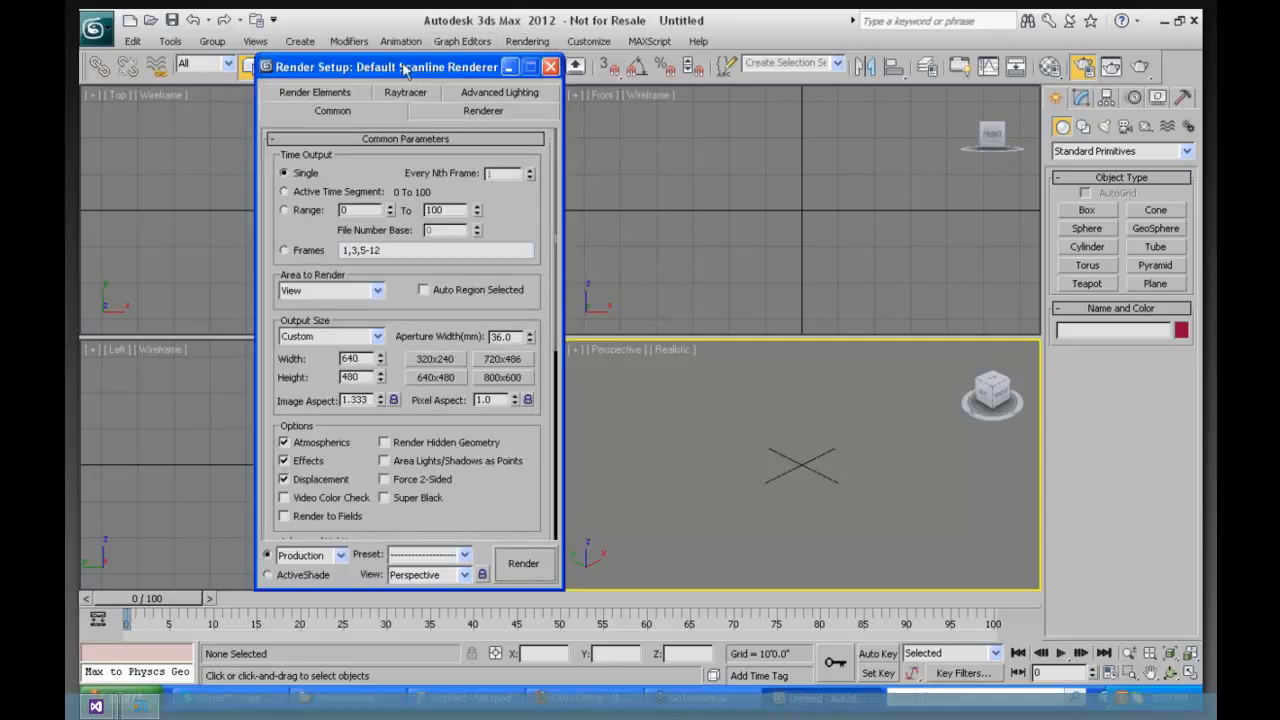
pyautogui.moveTo(405, 70); pyautogui.dragTo(714, 57)
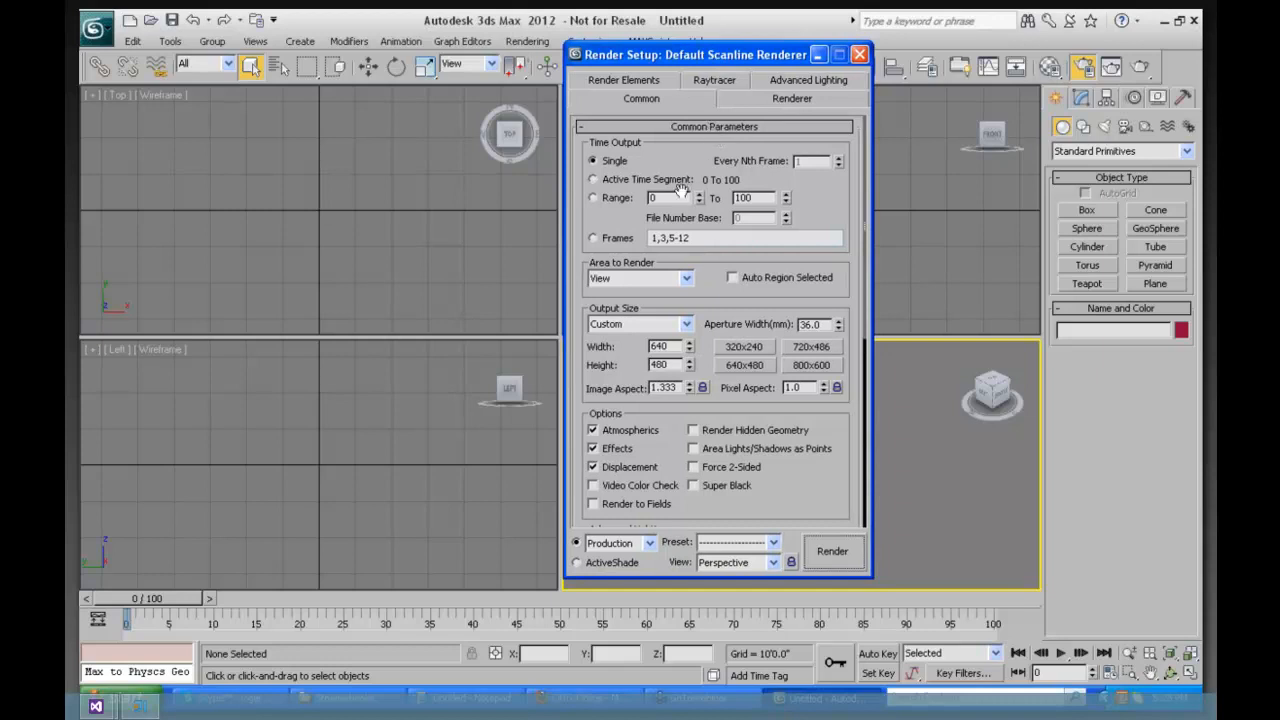
pyautogui.click(593, 198)
pyautogui.scroll(-3, 788, 400)
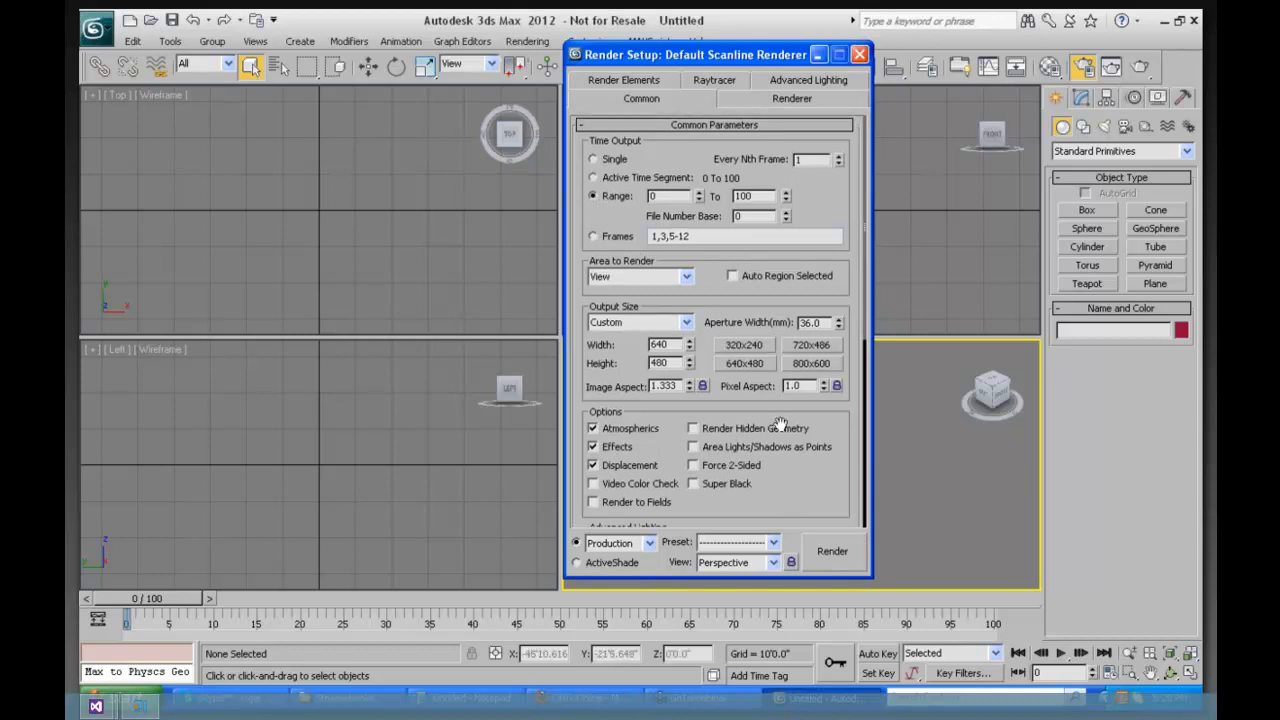
# Step: Examine the file formats available for the render output, trying AVI, and leave the output file unsaved
pyautogui.scroll(-8, 788, 320)
pyautogui.click(808, 383)
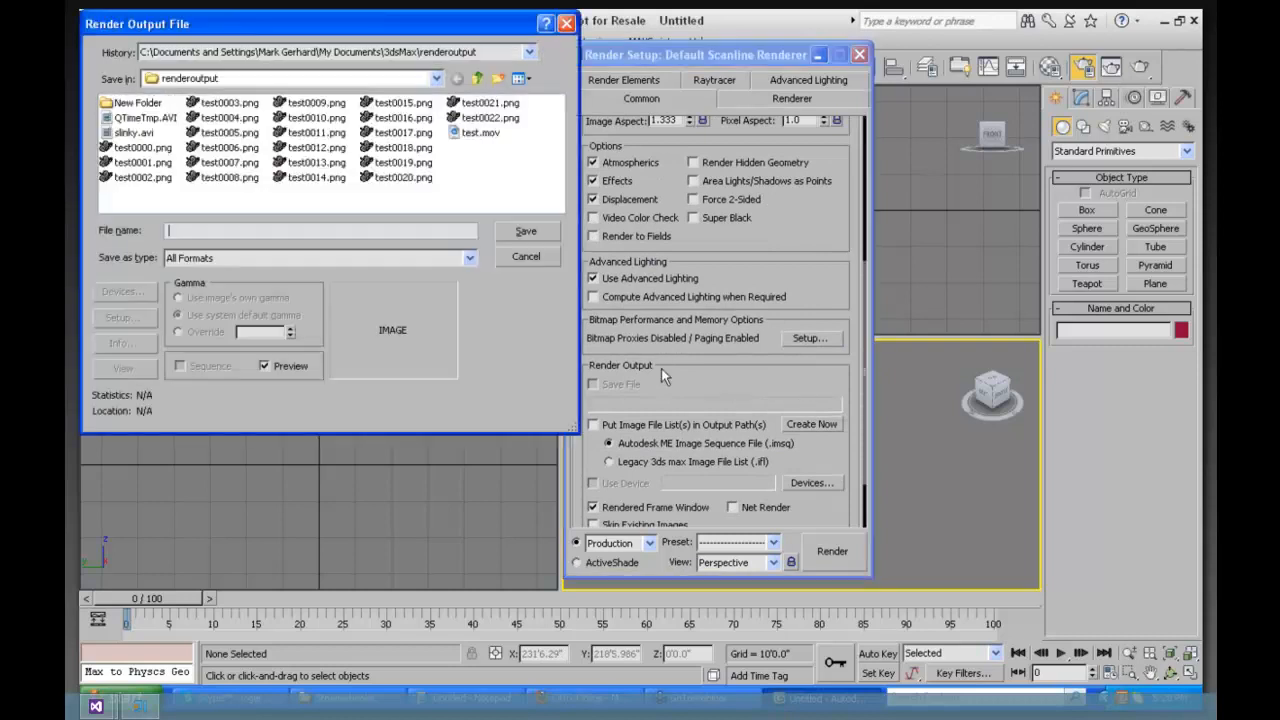
pyautogui.click(436, 257)
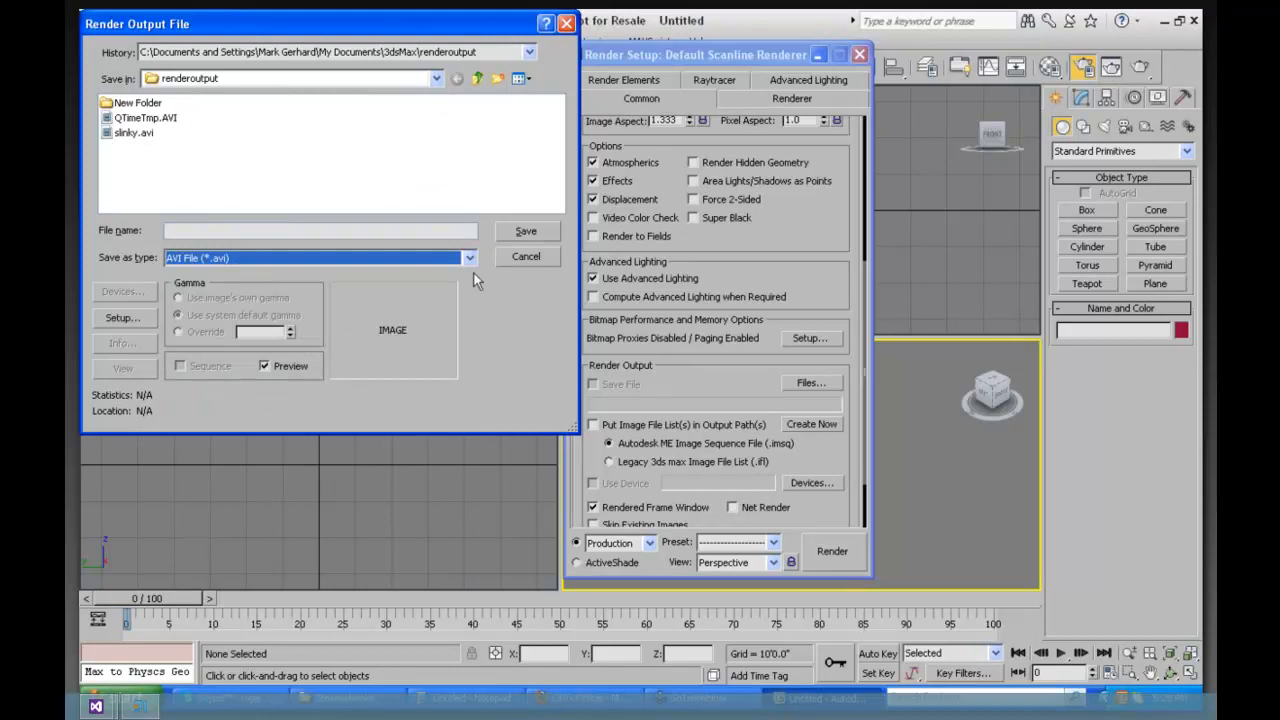
pyautogui.click(470, 258)
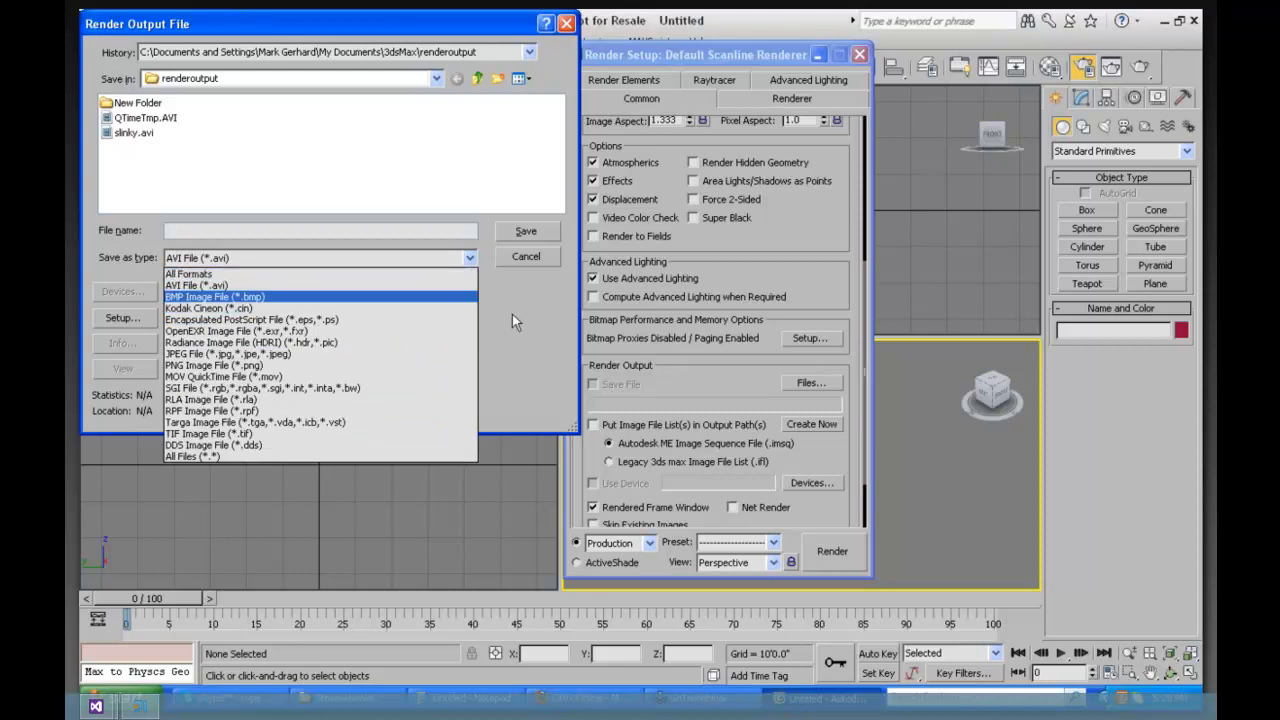
pyautogui.click(350, 272)
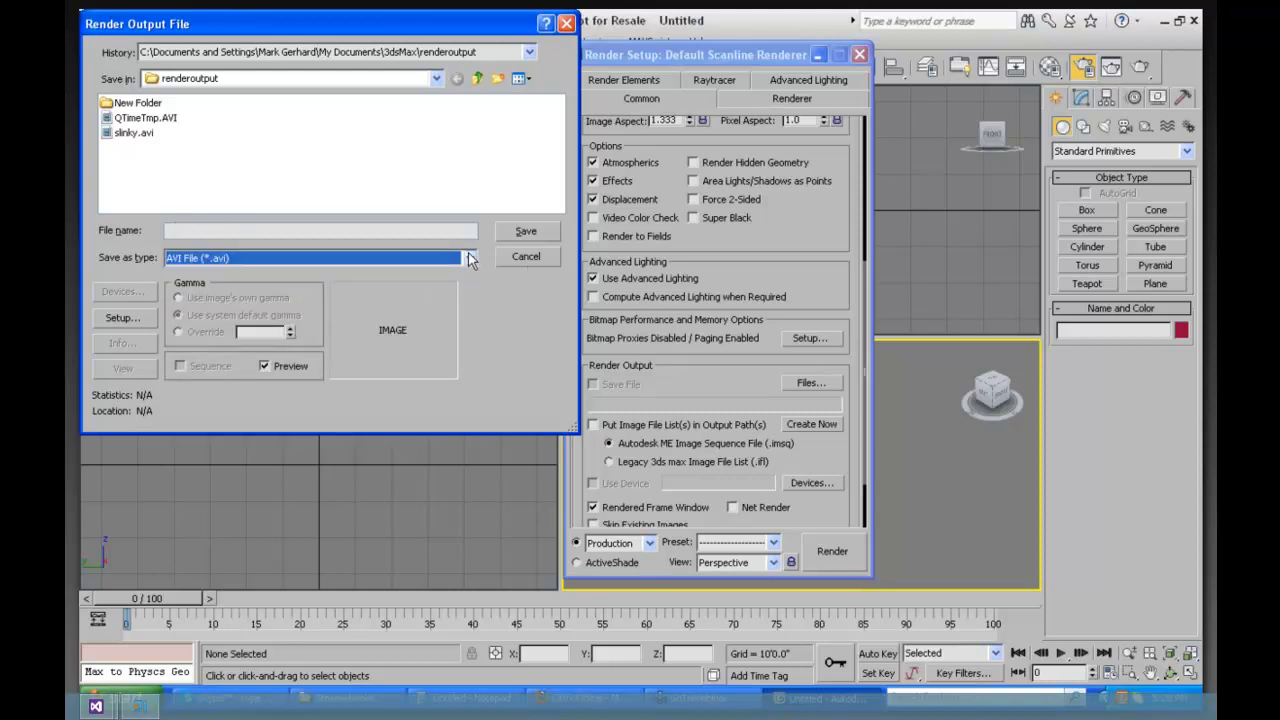
pyautogui.click(470, 258)
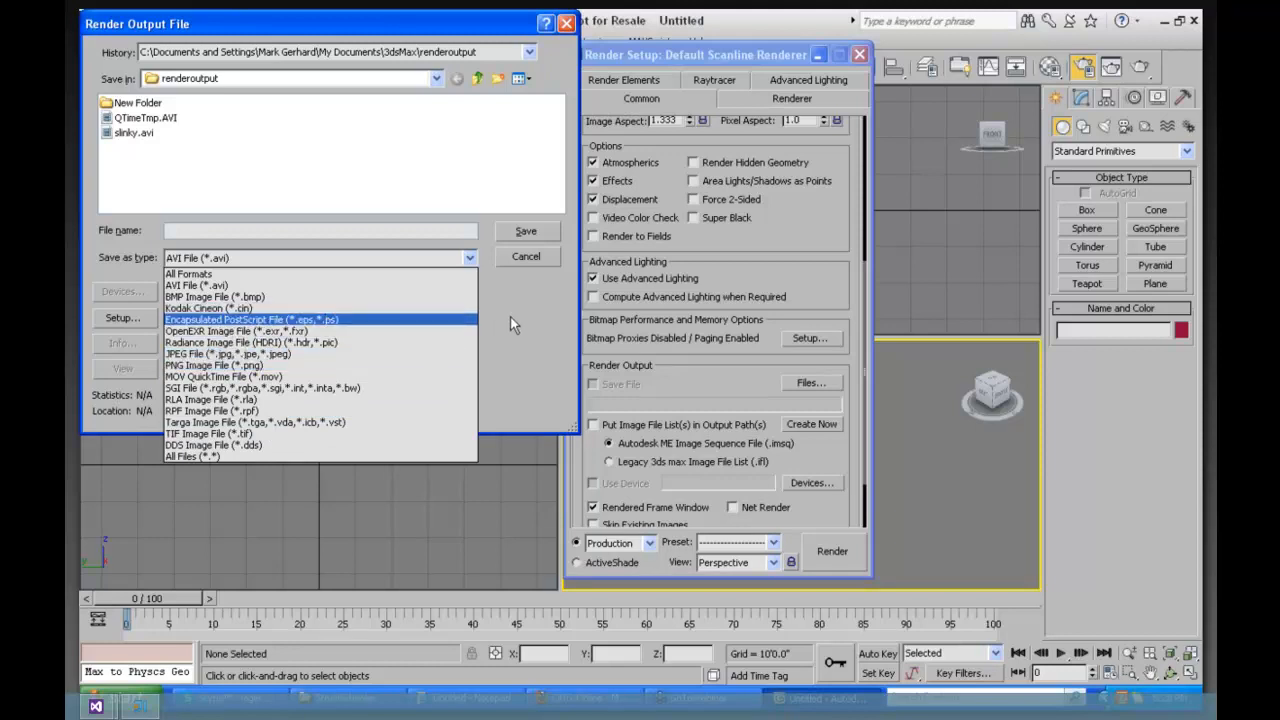
pyautogui.click(533, 252)
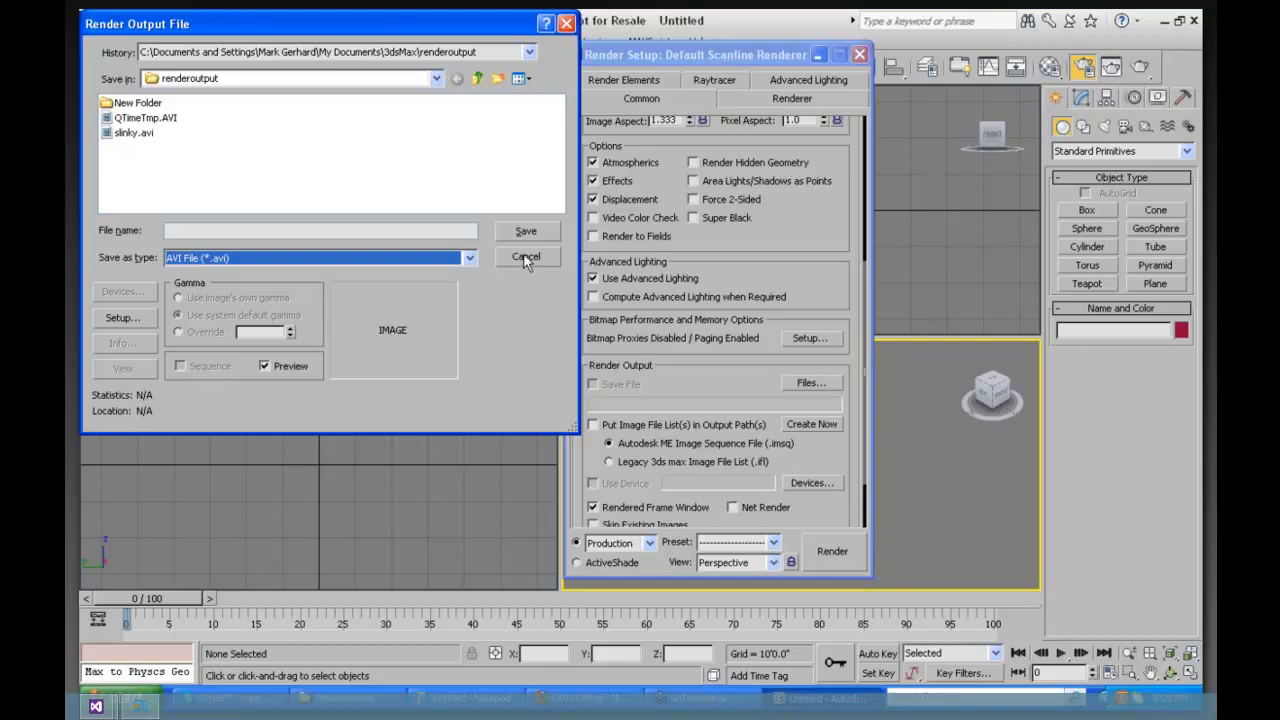
pyautogui.click(526, 258)
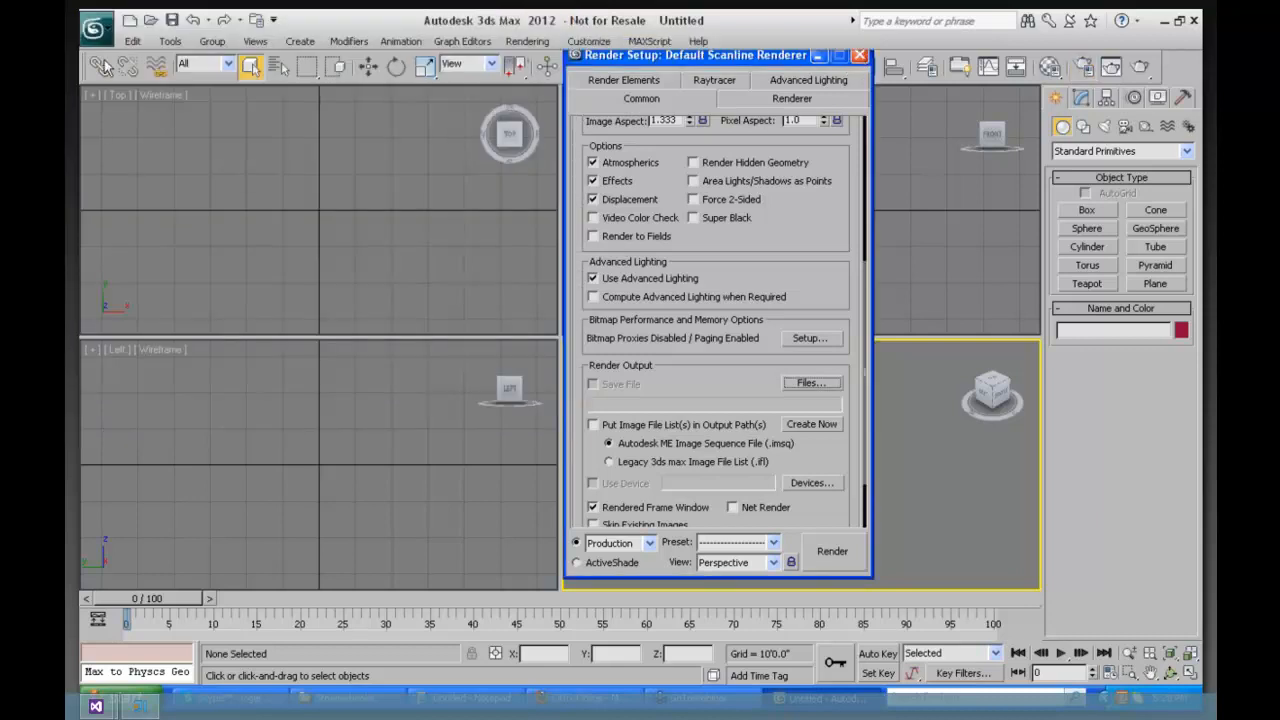
# Step: Close Render Setup and open the recent scene Train_Wheel.max, leaving the animation at frame 0
pyautogui.click(107, 30)
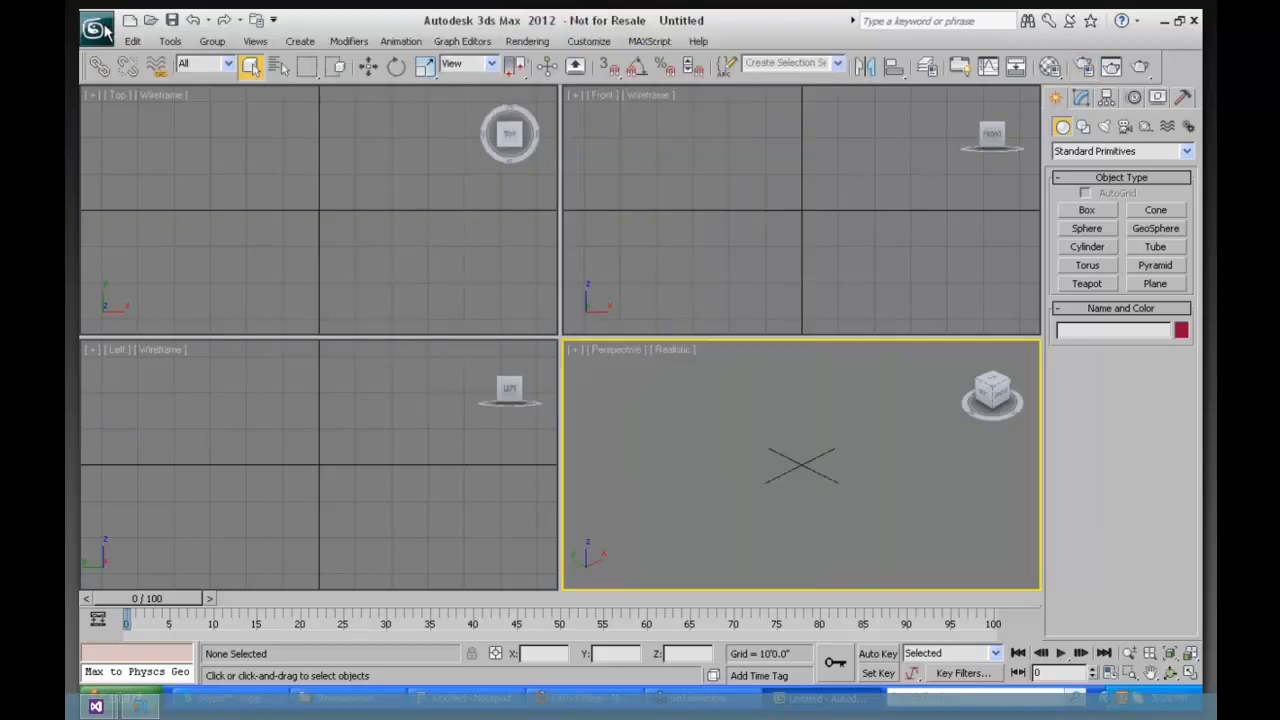
pyautogui.click(97, 31)
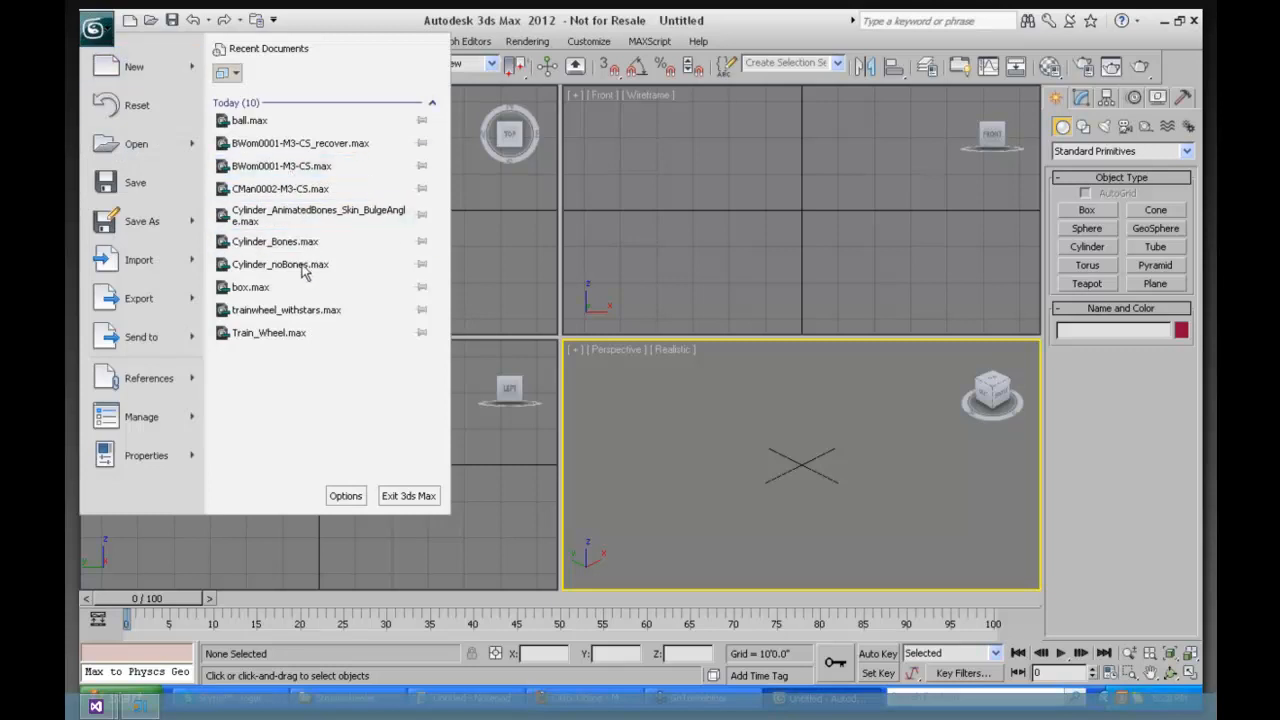
pyautogui.click(262, 336)
pyautogui.click(641, 406)
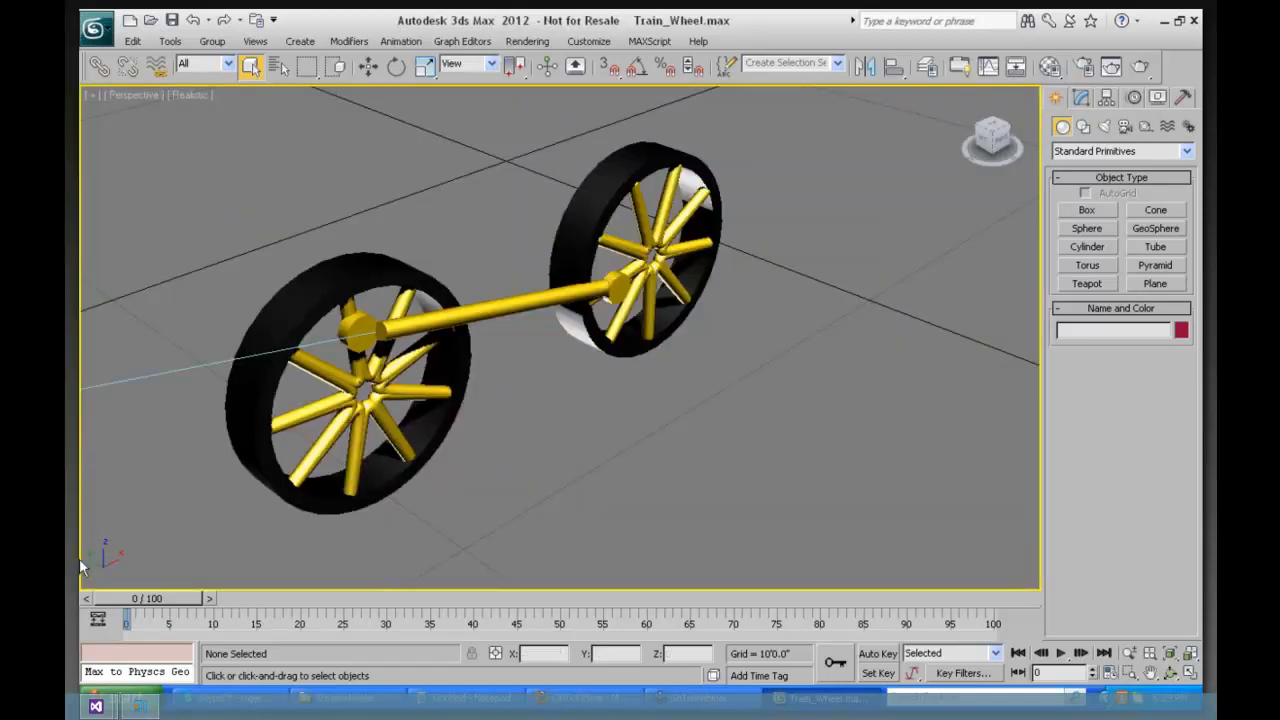
pyautogui.moveTo(155, 600); pyautogui.dragTo(100, 588)
# Step: Set the render output in Render Setup to a PNG image file named trainwheel0000 in the renderoutput folder
pyautogui.click(526, 42)
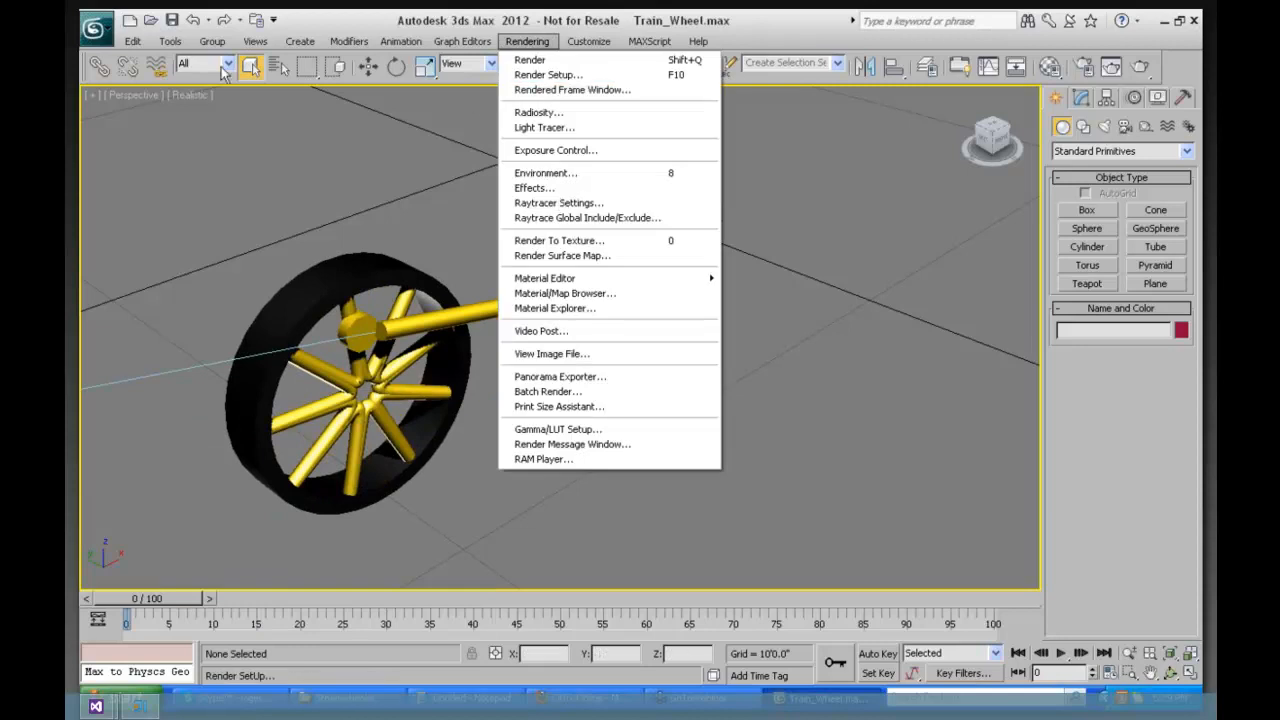
pyautogui.click(617, 84)
pyautogui.click(528, 41)
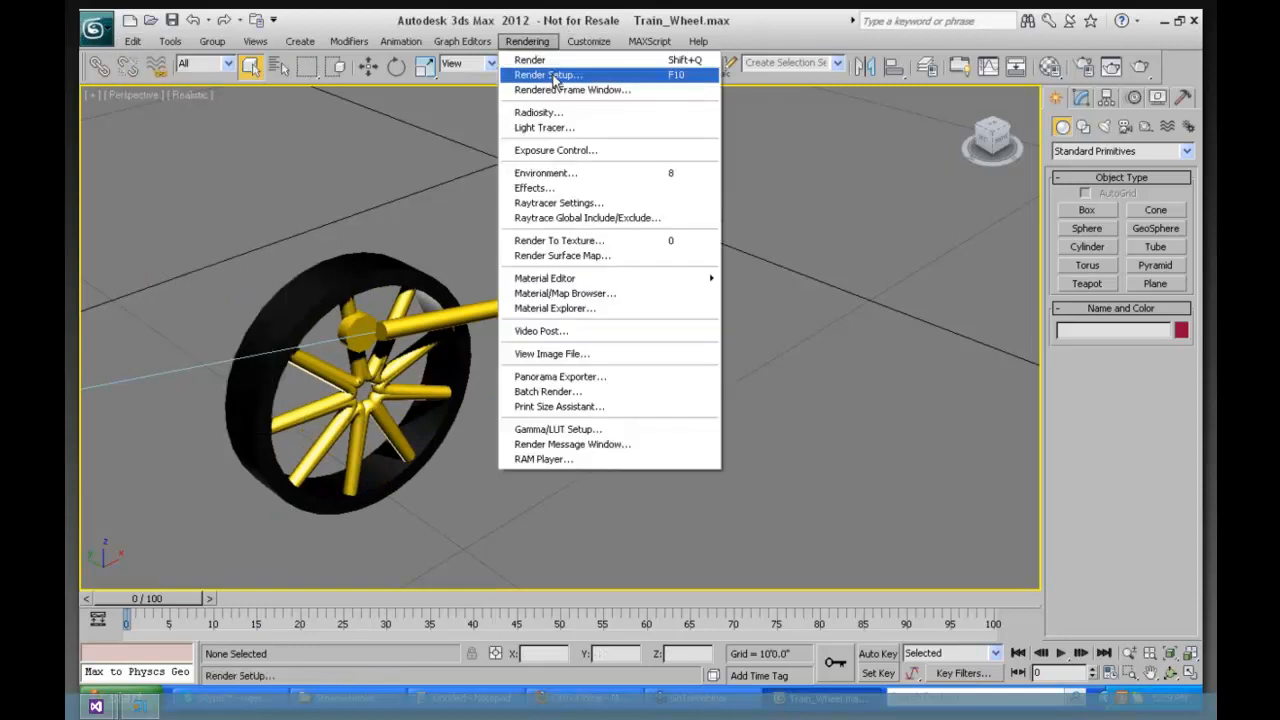
pyautogui.click(552, 75)
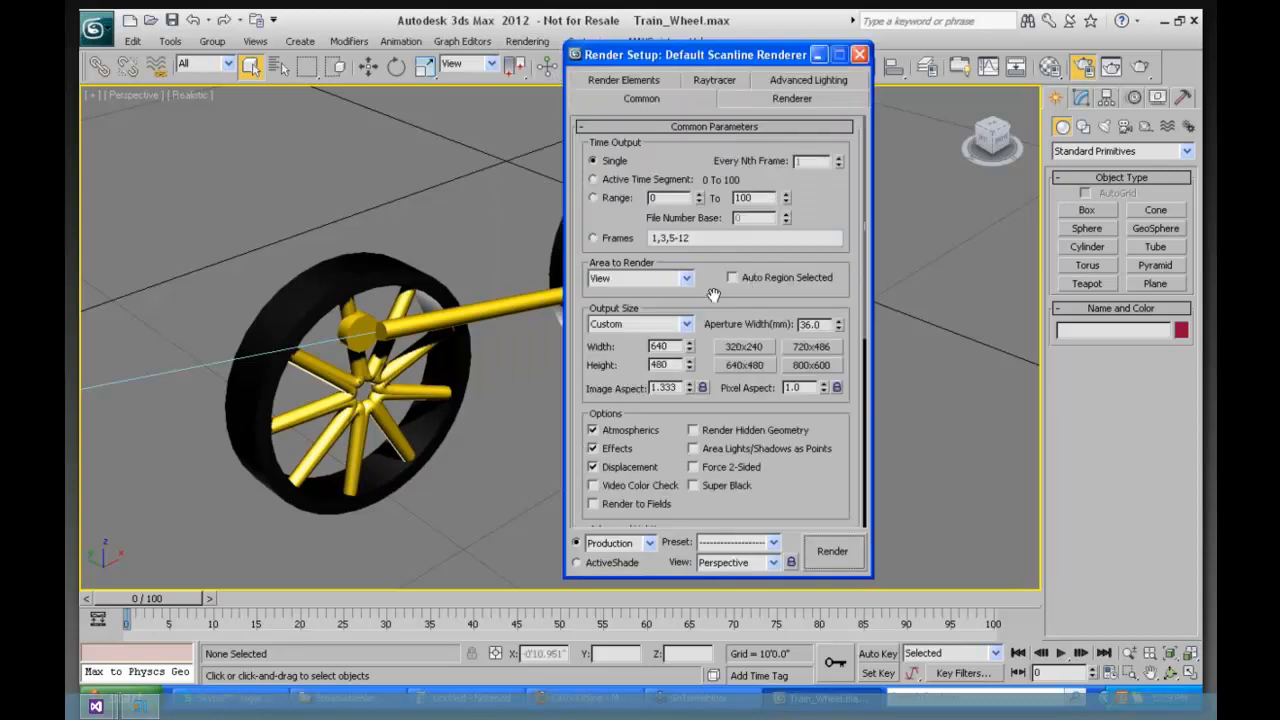
pyautogui.scroll(-5, 780, 449)
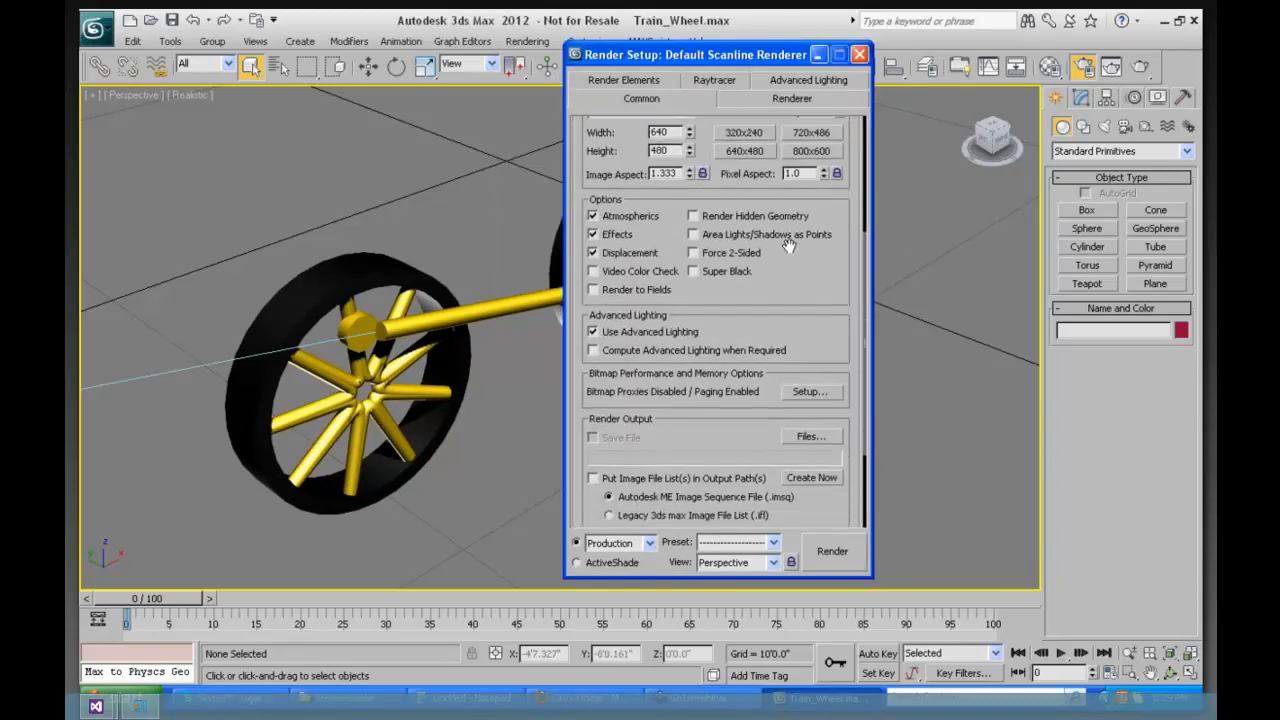
pyautogui.moveTo(791, 339); pyautogui.dragTo(791, 338)
pyautogui.click(805, 410)
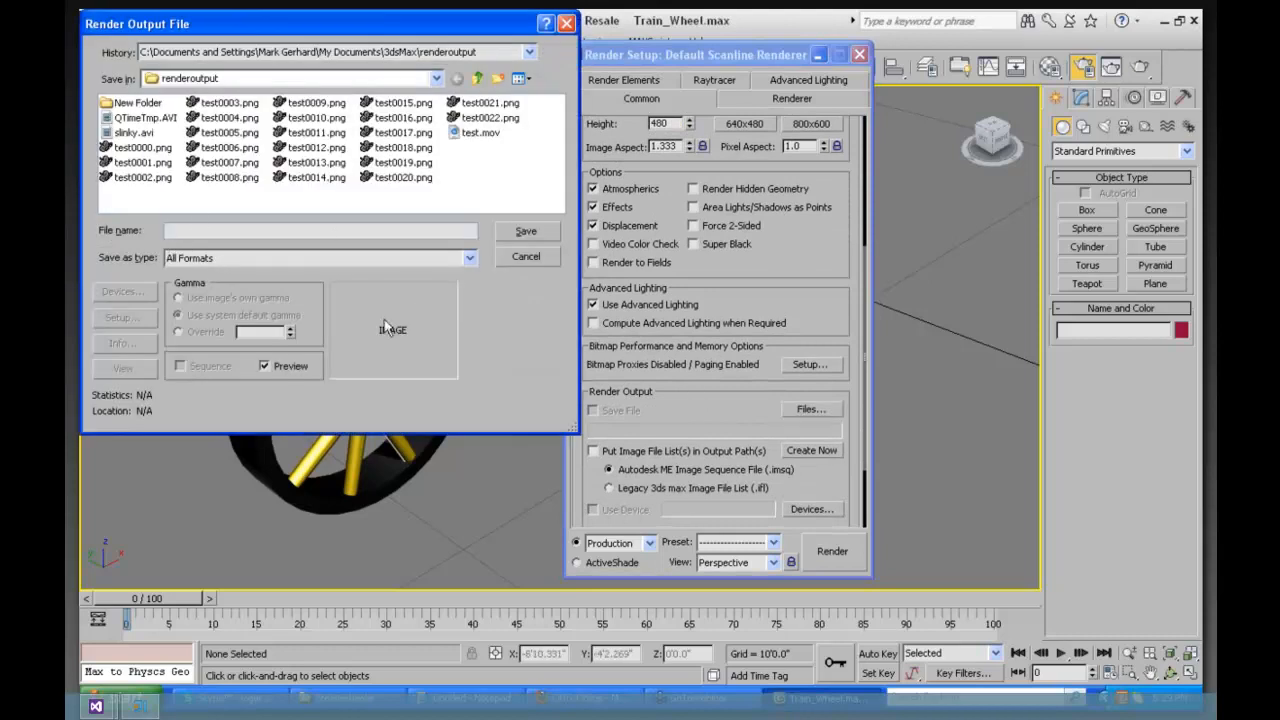
pyautogui.click(470, 260)
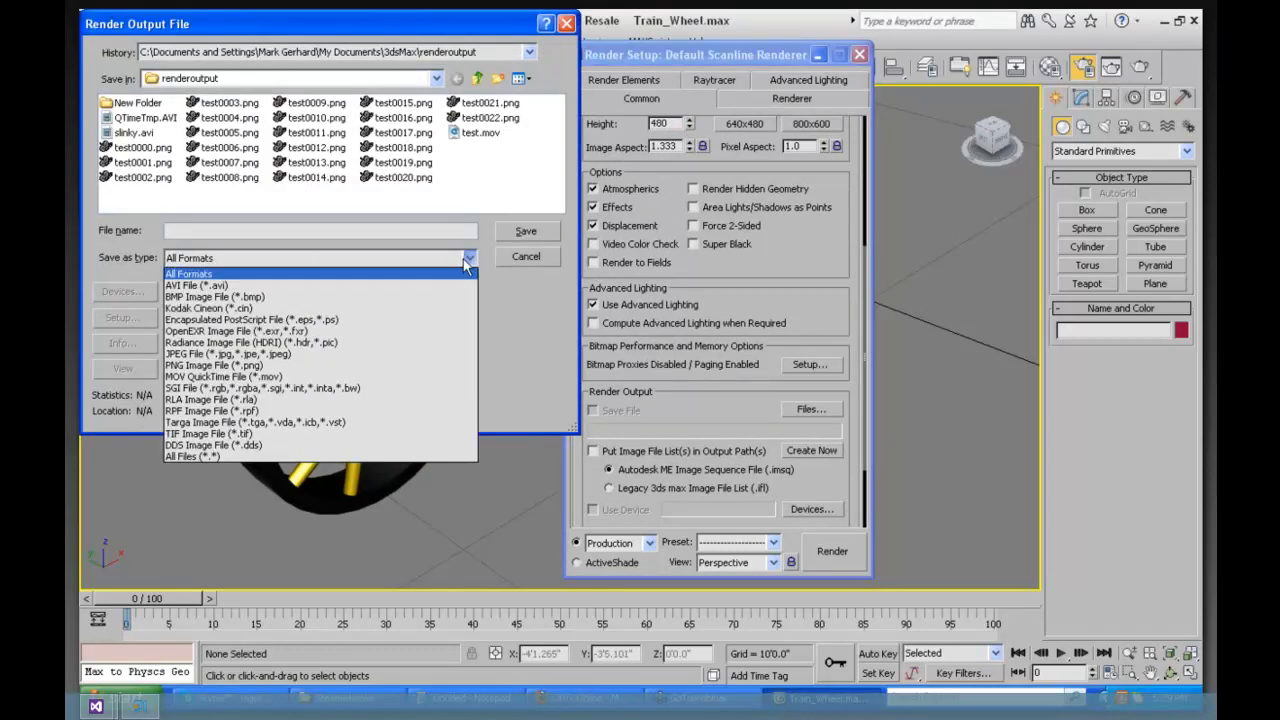
pyautogui.click(282, 365)
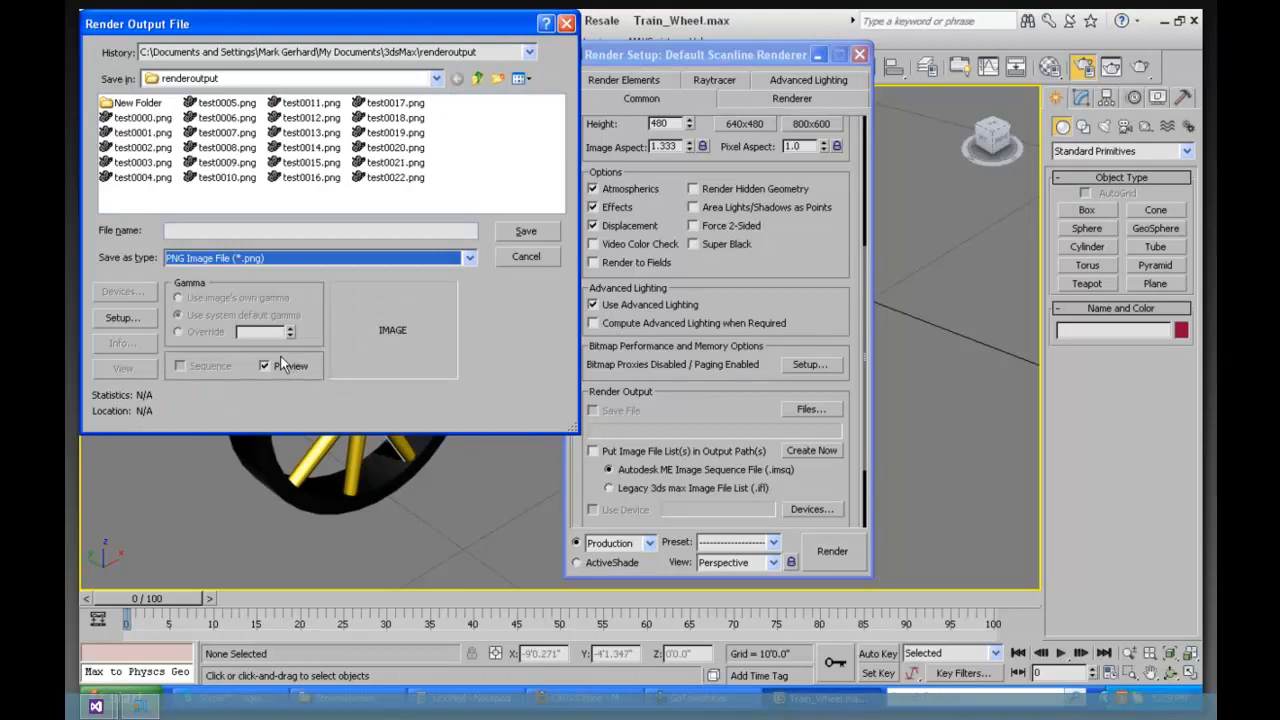
pyautogui.click(175, 231)
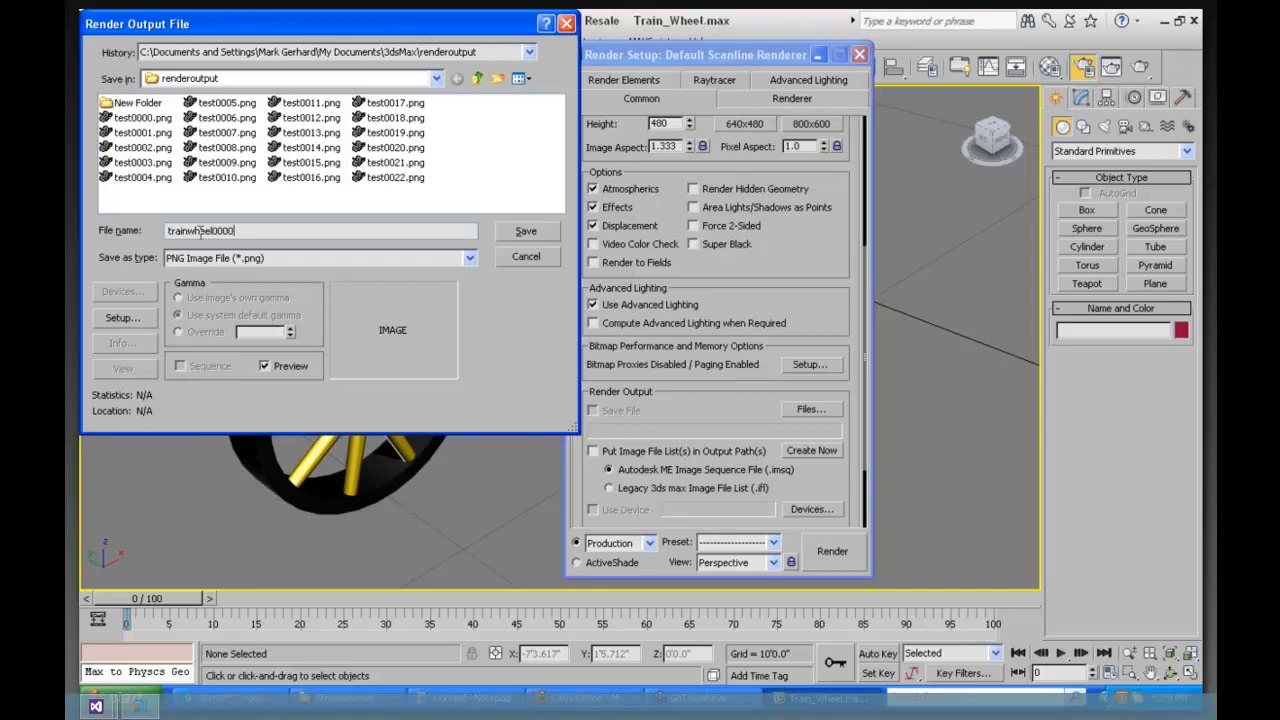
pyautogui.click(524, 232)
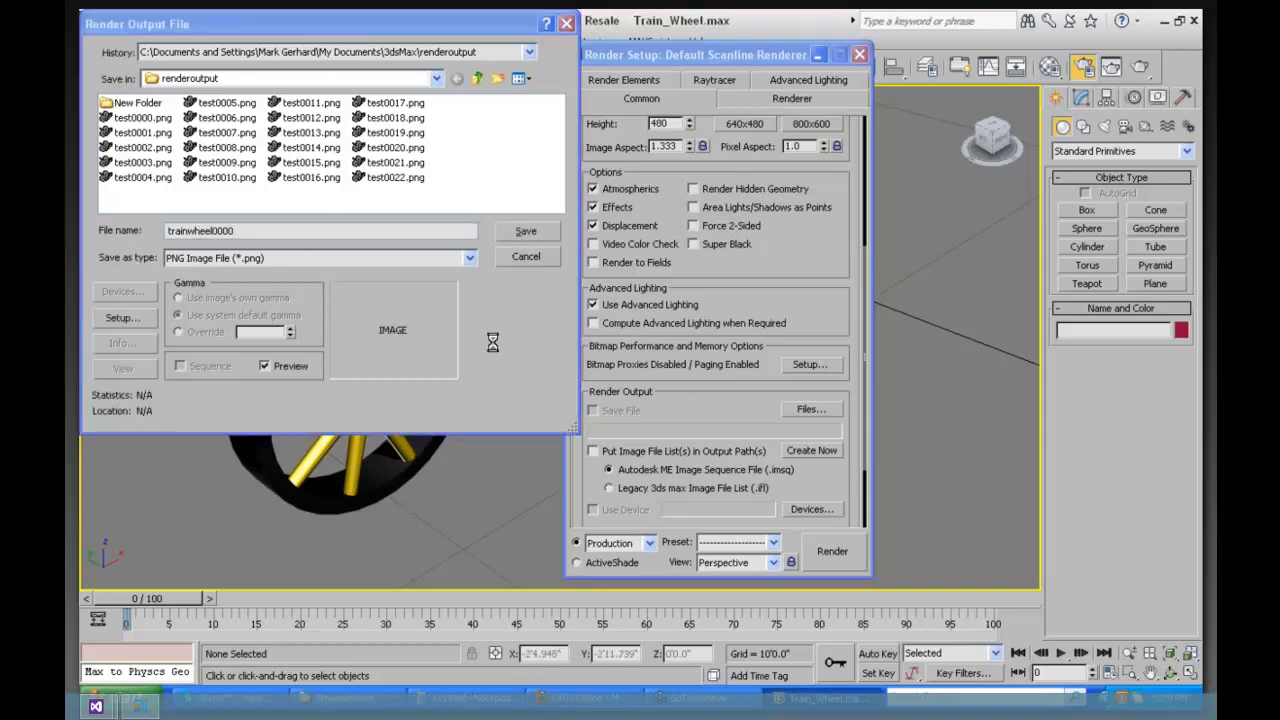
pyautogui.click(191, 210)
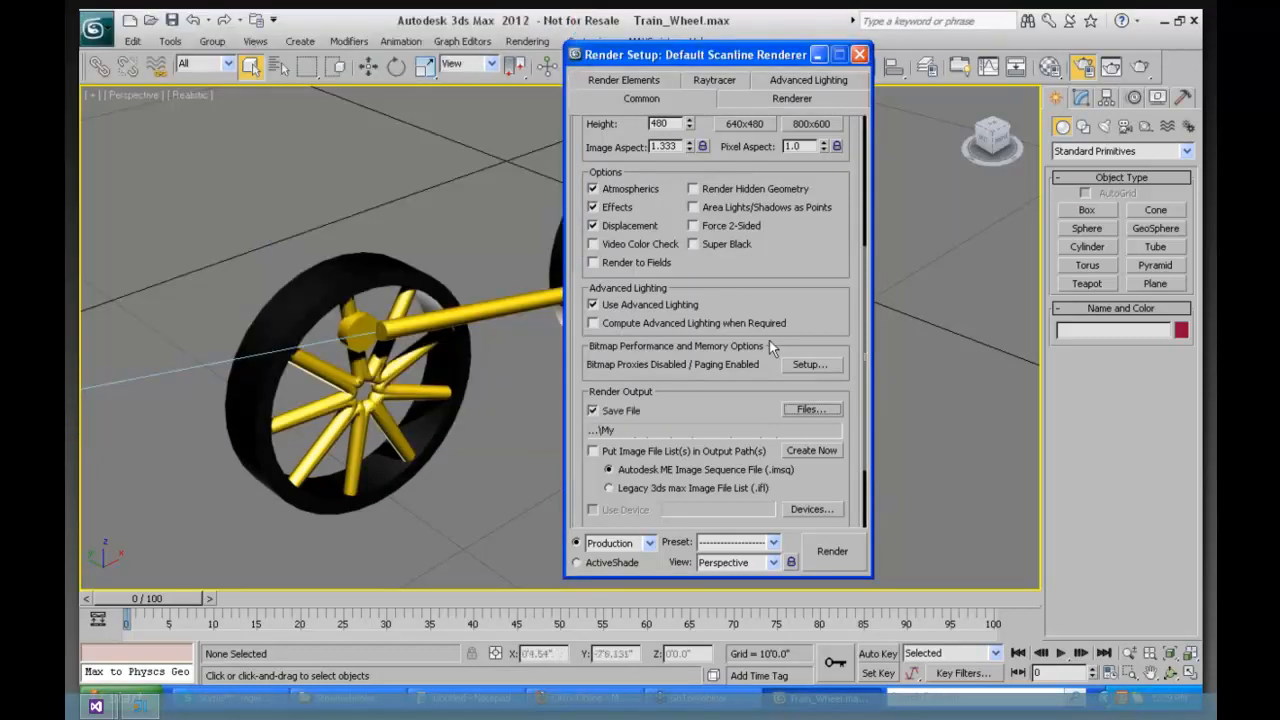
# Step: Set the train wheel render's time output to the range 0 to 100 and close Render Setup
pyautogui.moveTo(769, 340); pyautogui.dragTo(732, 597)
pyautogui.click(594, 197)
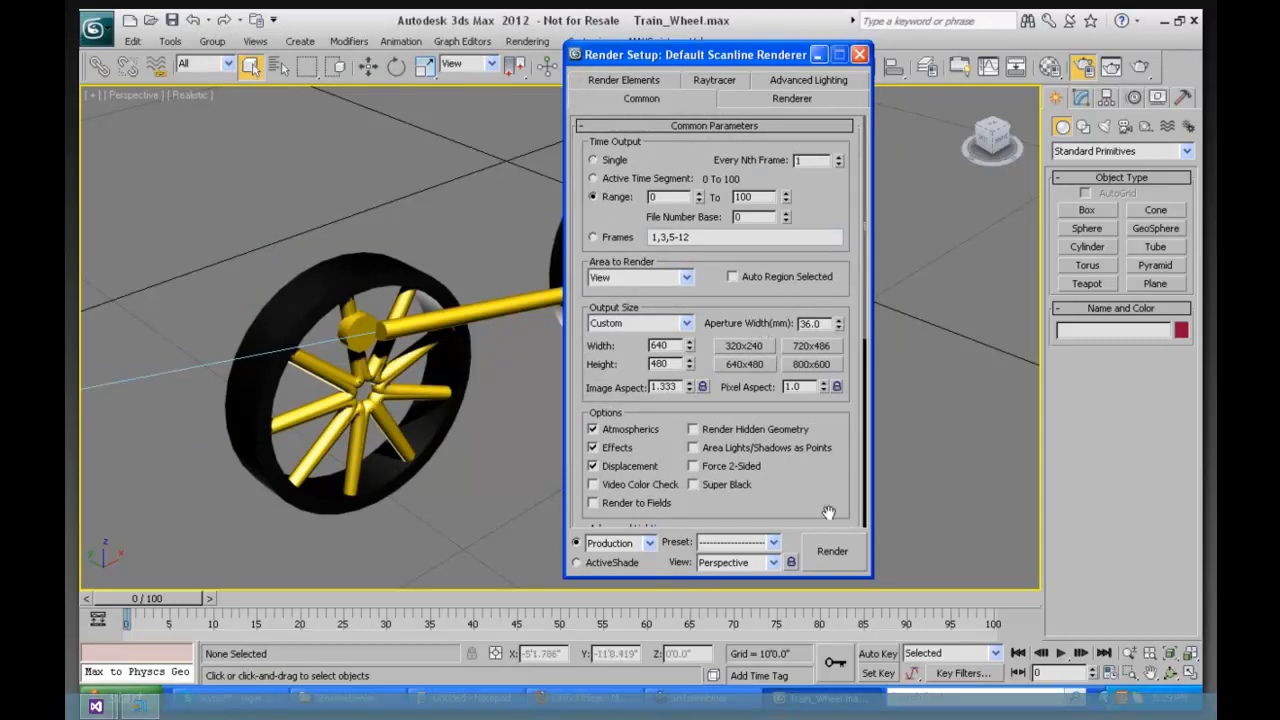
pyautogui.click(860, 55)
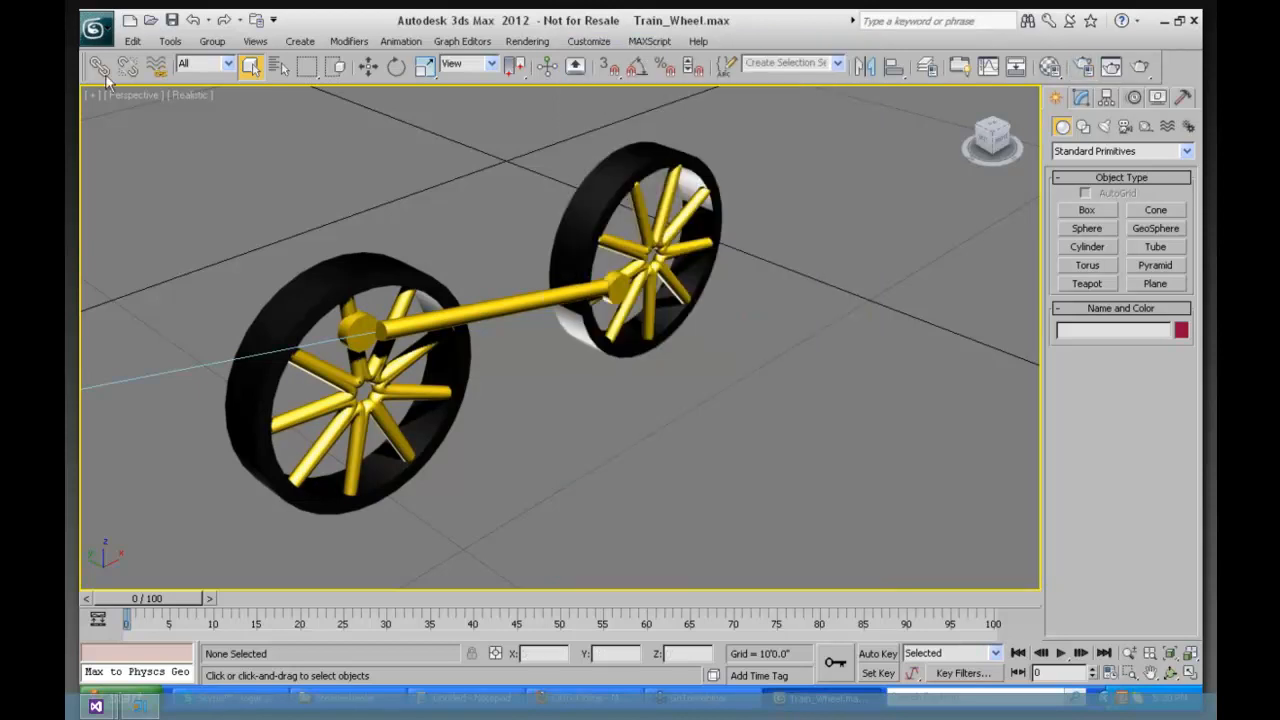
# Step: Open the RAM Player
pyautogui.hotkey('alt', 'f')
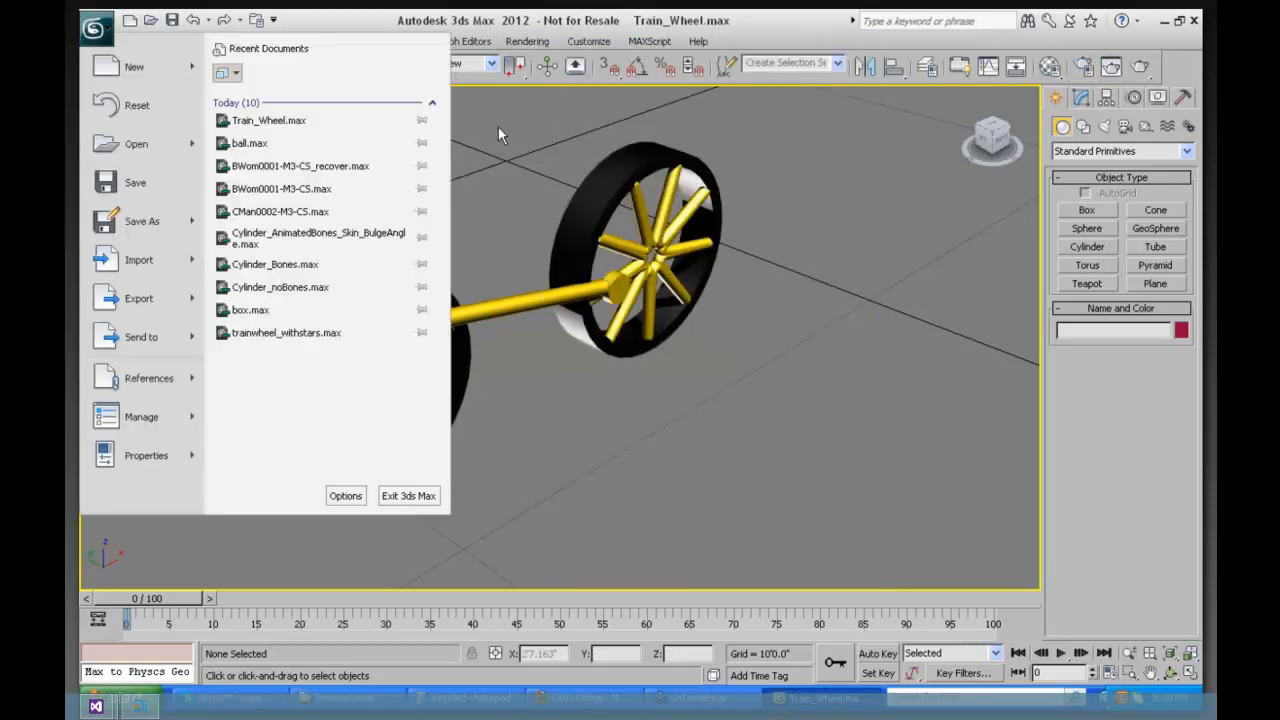
pyautogui.click(500, 128)
pyautogui.click(521, 40)
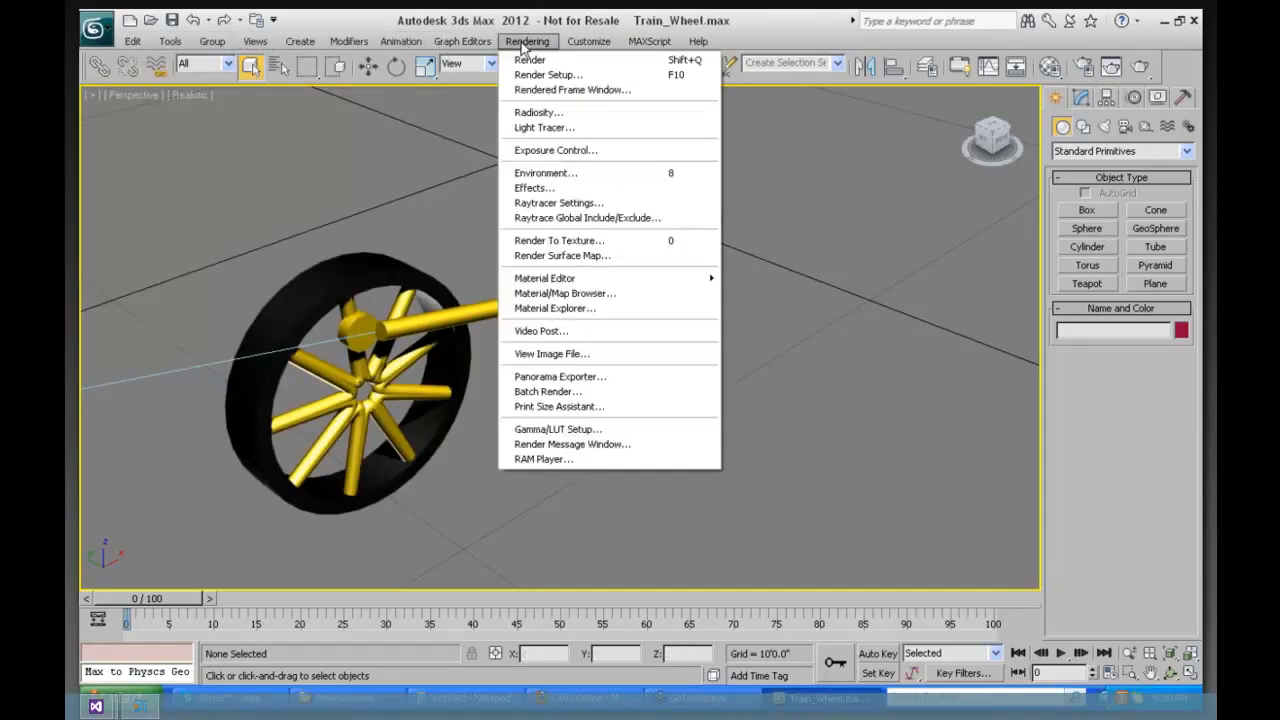
pyautogui.click(548, 460)
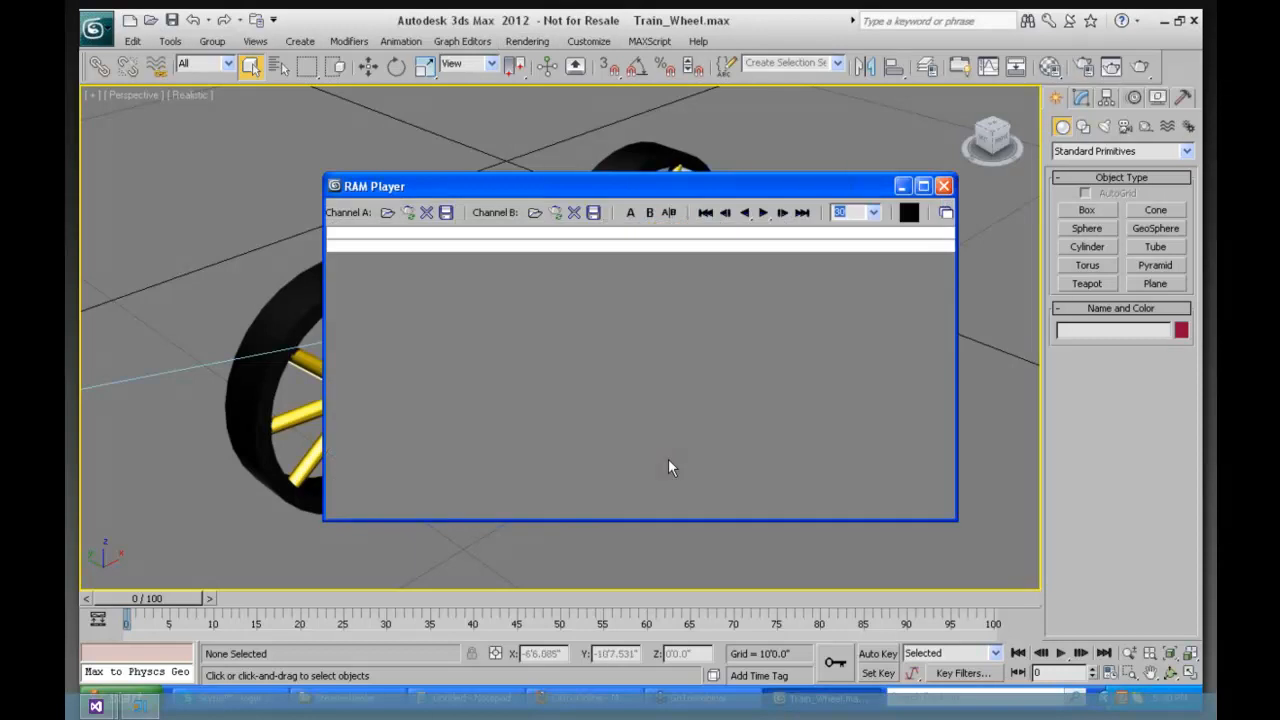
# Step: Start opening a file for Channel A and browse to the MarkTestRenders folder beneath Level 13 in DesktopBackup on drive E
pyautogui.click(387, 212)
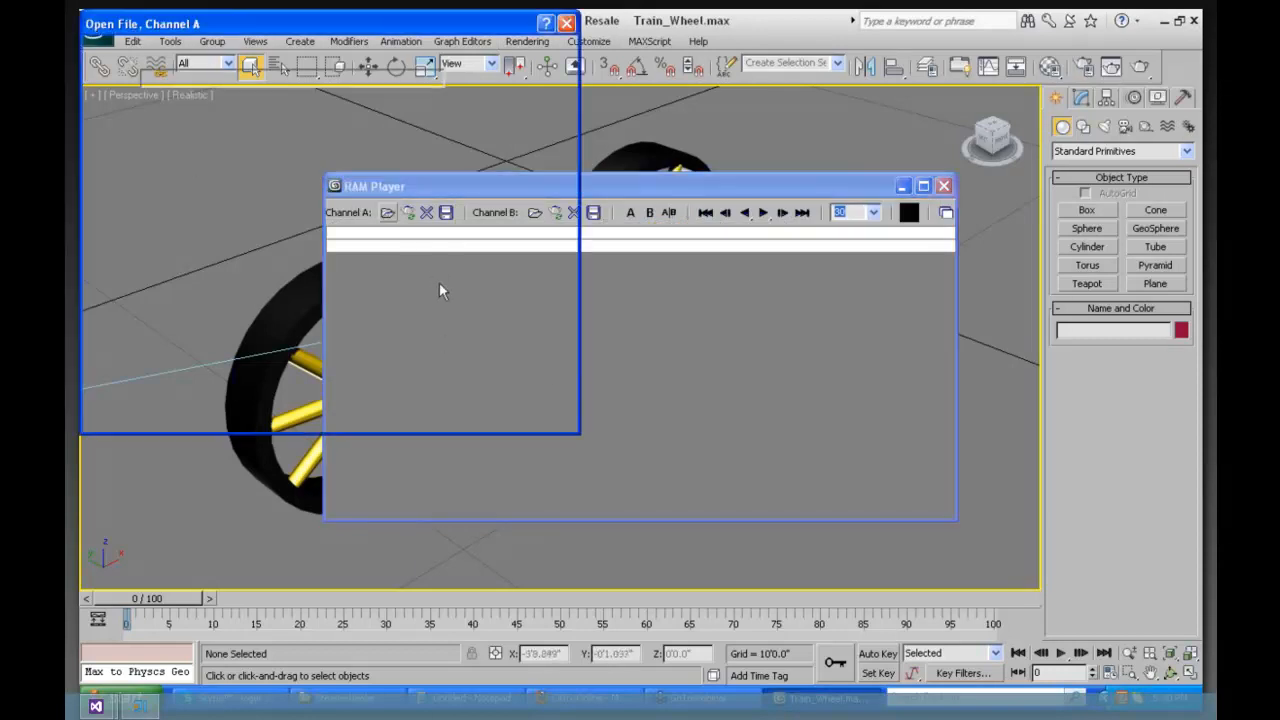
pyautogui.click(529, 53)
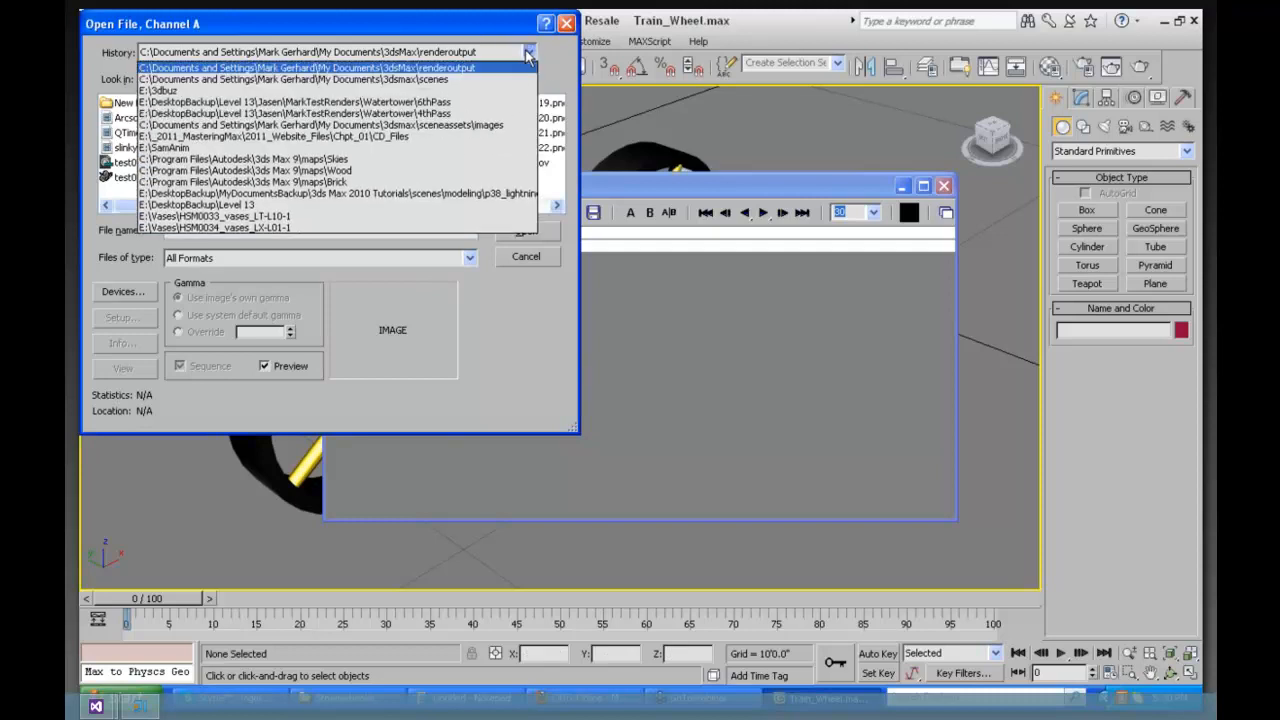
pyautogui.click(336, 91)
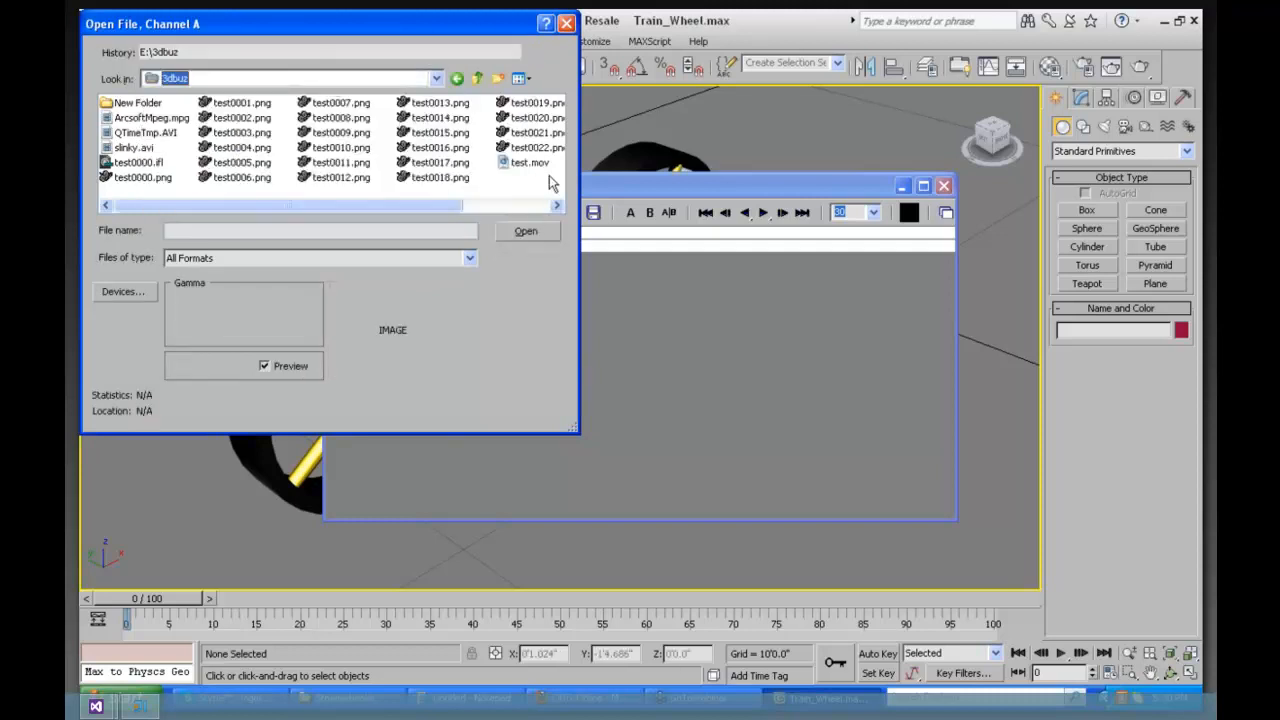
pyautogui.click(477, 80)
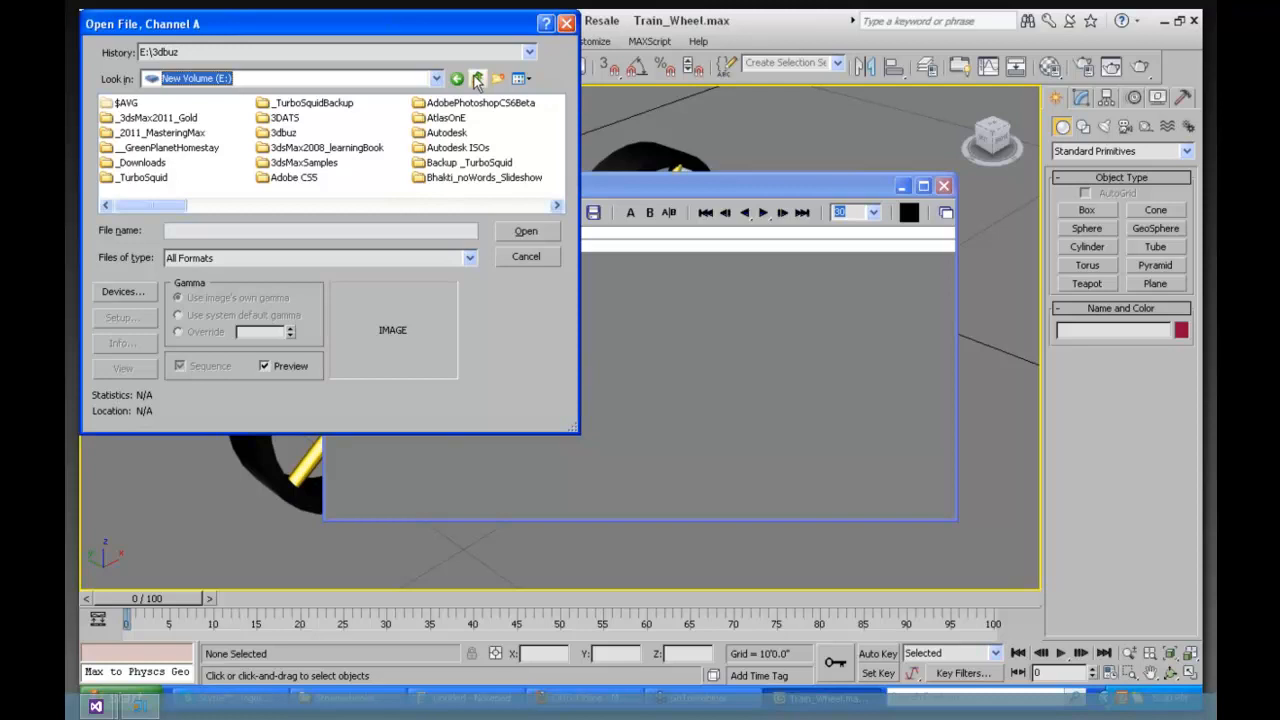
pyautogui.click(466, 698)
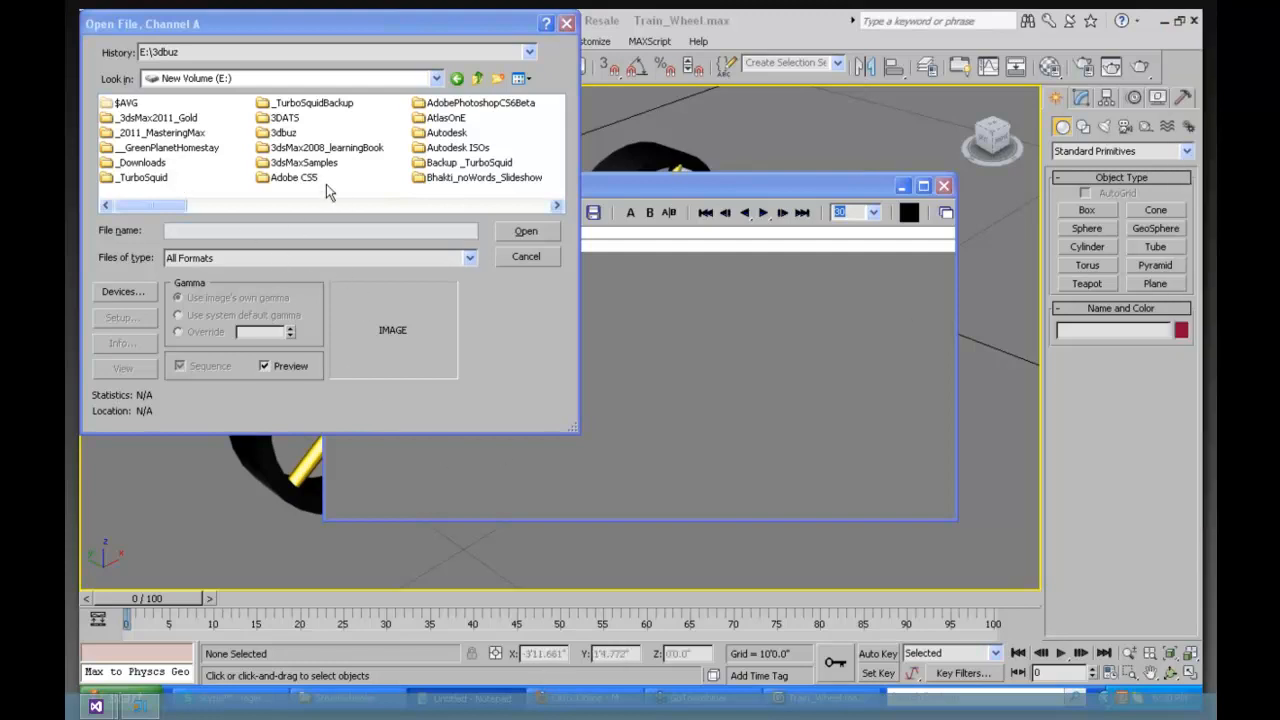
pyautogui.click(557, 205)
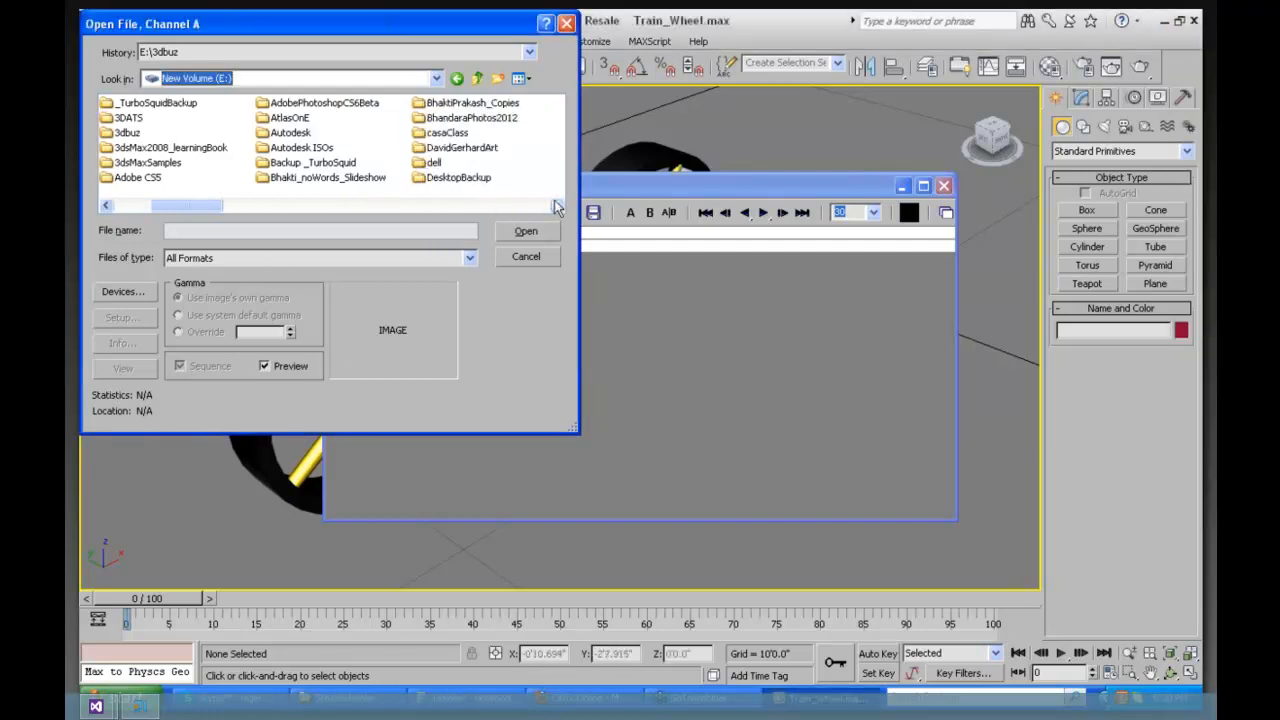
pyautogui.doubleClick(458, 177)
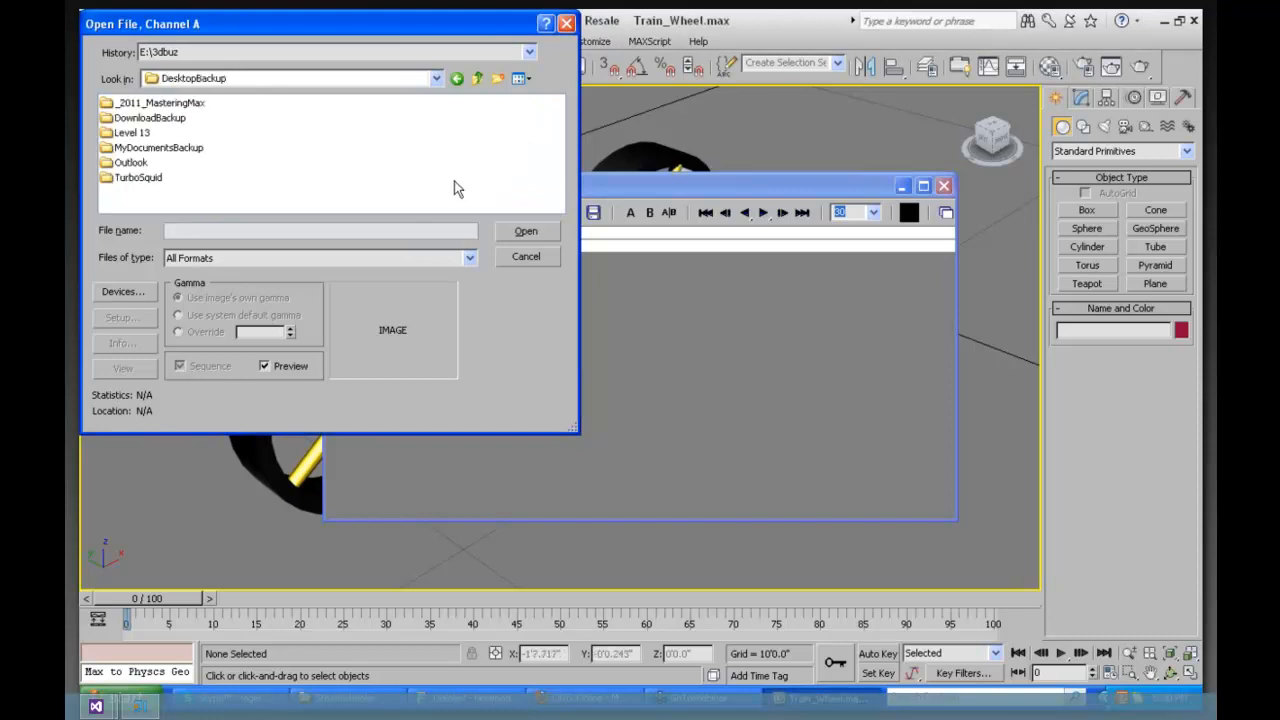
pyautogui.doubleClick(128, 133)
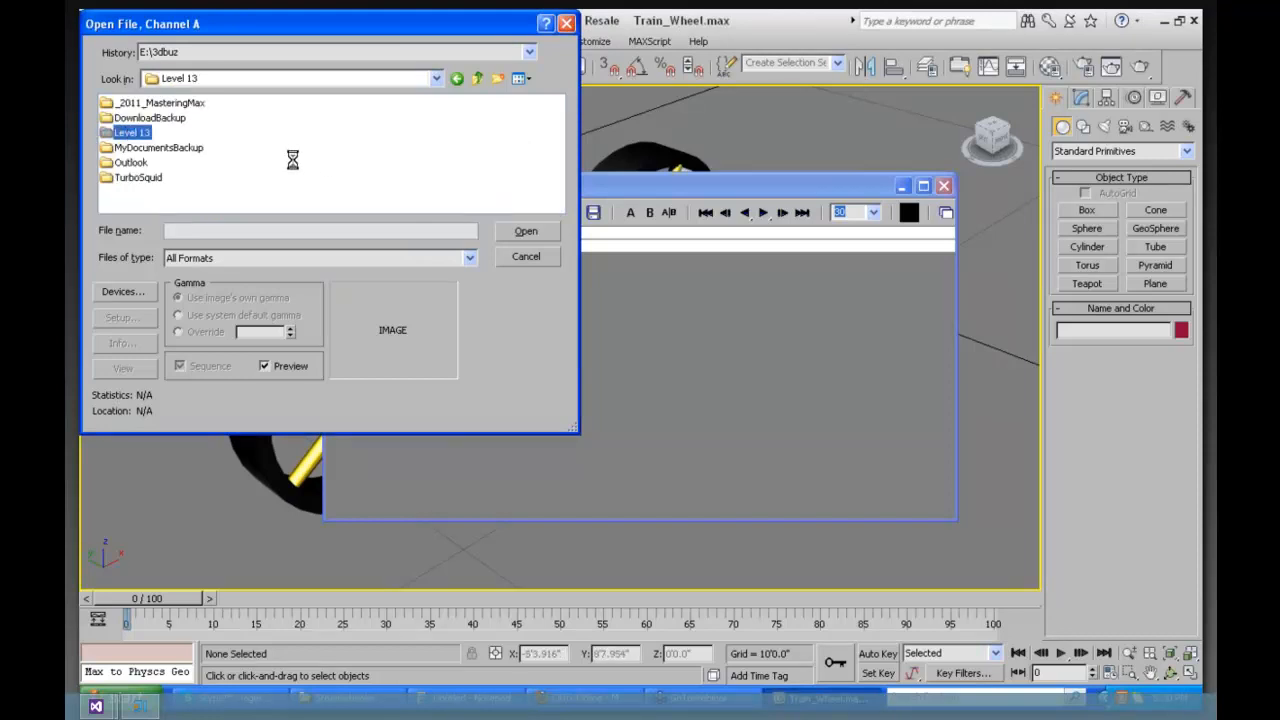
pyautogui.doubleClick(362, 179)
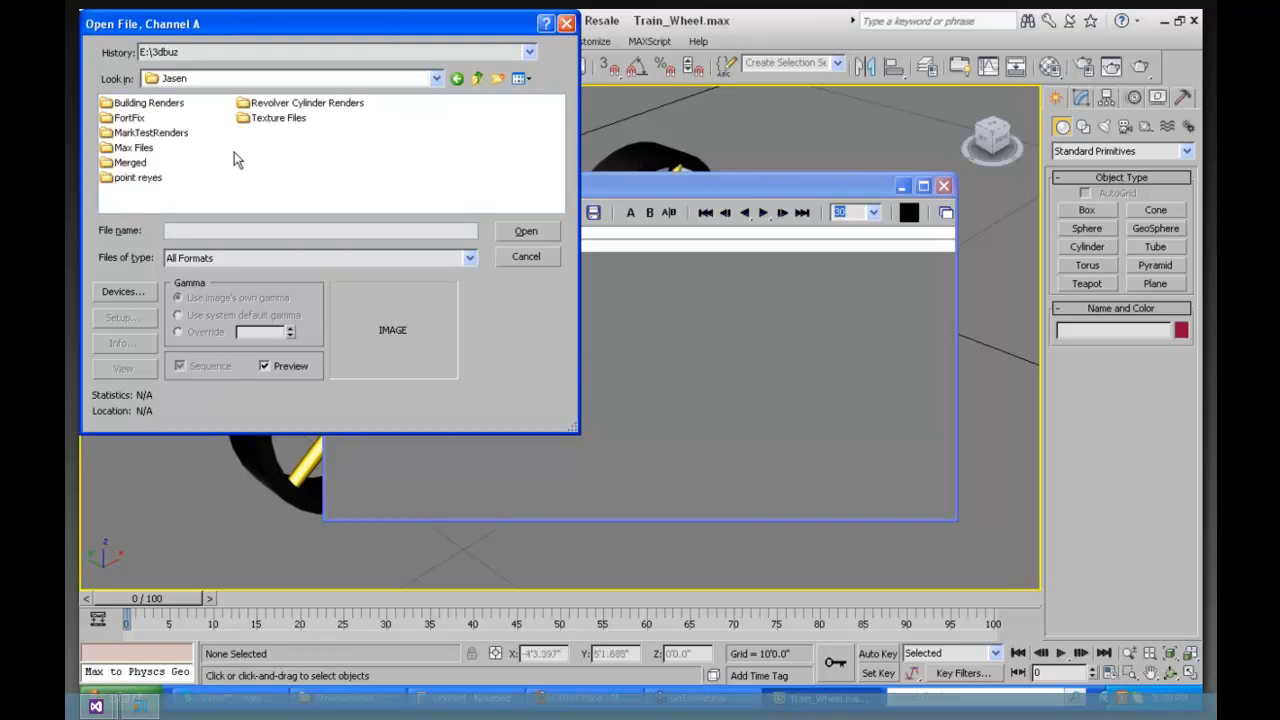
pyautogui.doubleClick(142, 133)
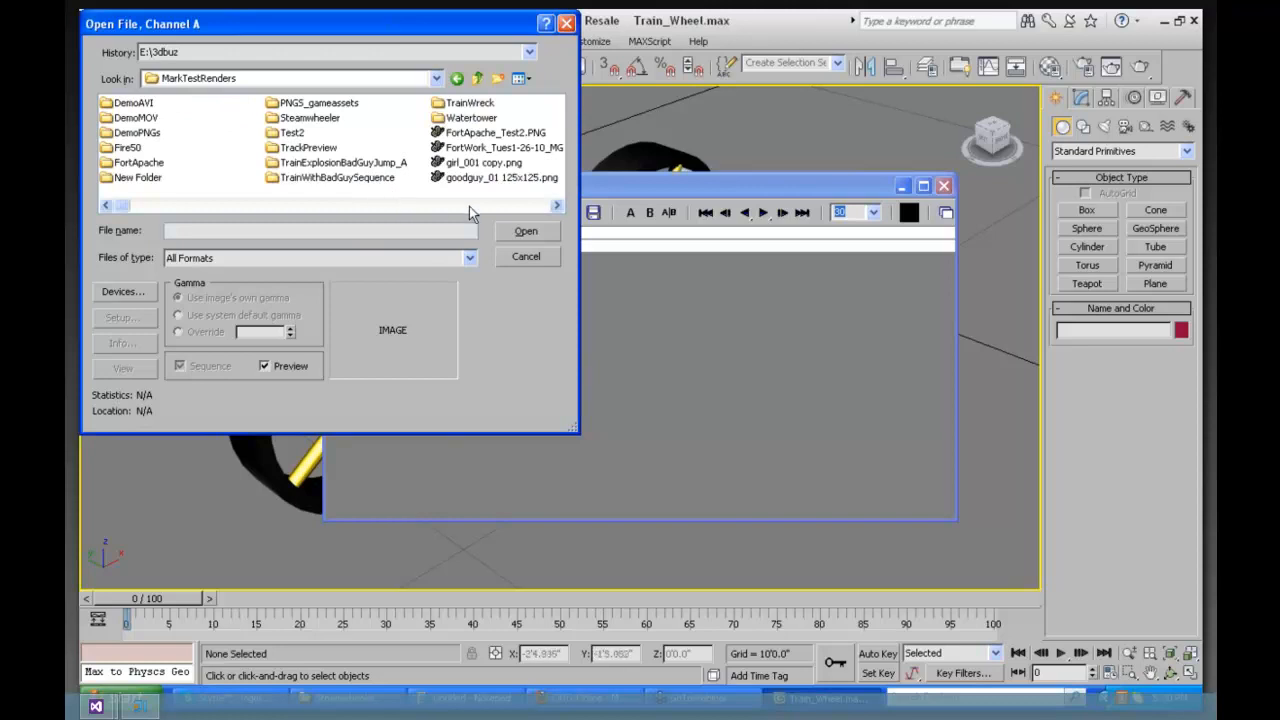
# Step: Look through the Steamwheeler folder for a rendered image sequence and preview steamwheeler0000.png
pyautogui.doubleClick(293, 119)
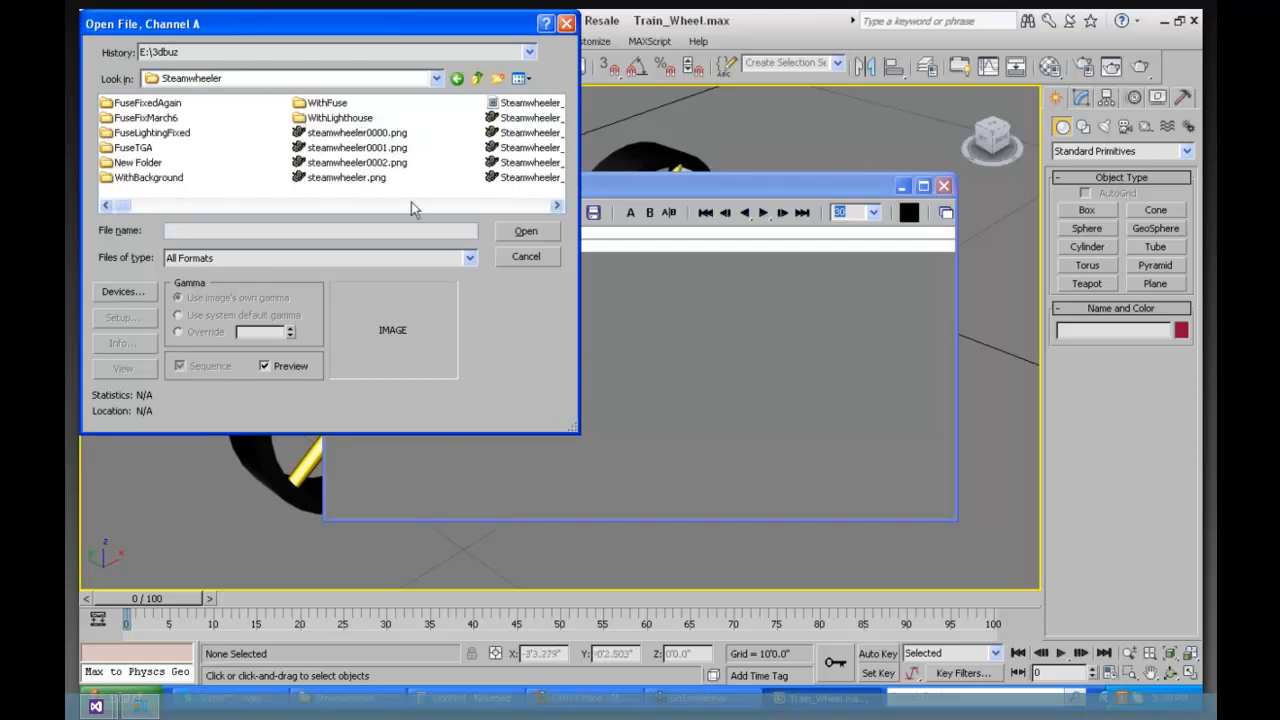
pyautogui.click(557, 206)
pyautogui.click(557, 208)
pyautogui.click(557, 208)
pyautogui.click(557, 208)
pyautogui.click(557, 208)
pyautogui.click(557, 208)
pyautogui.click(557, 208)
pyautogui.click(557, 208)
pyautogui.click(557, 208)
pyautogui.moveTo(224, 208); pyautogui.dragTo(198, 203)
pyautogui.click(350, 136)
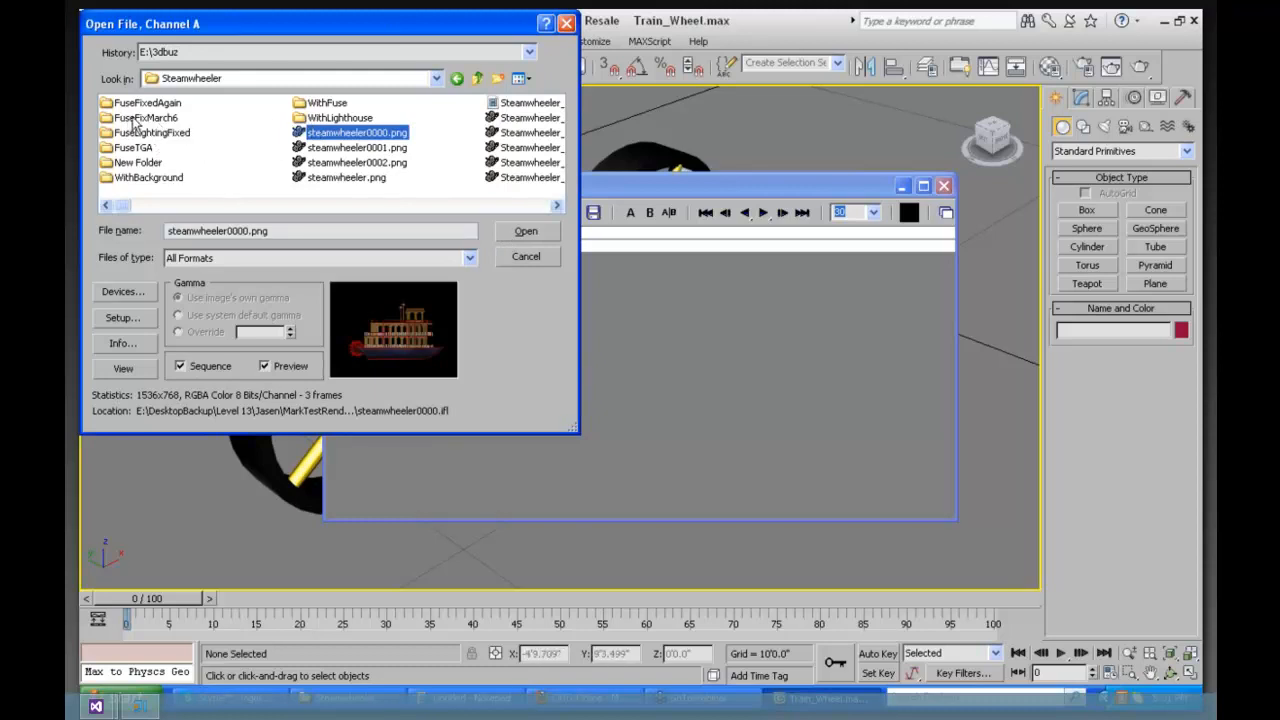
# Step: Select wt_000_0001.png in the 6thPass subfolder of the Watertower folder, with Sequence enabled
pyautogui.click(477, 78)
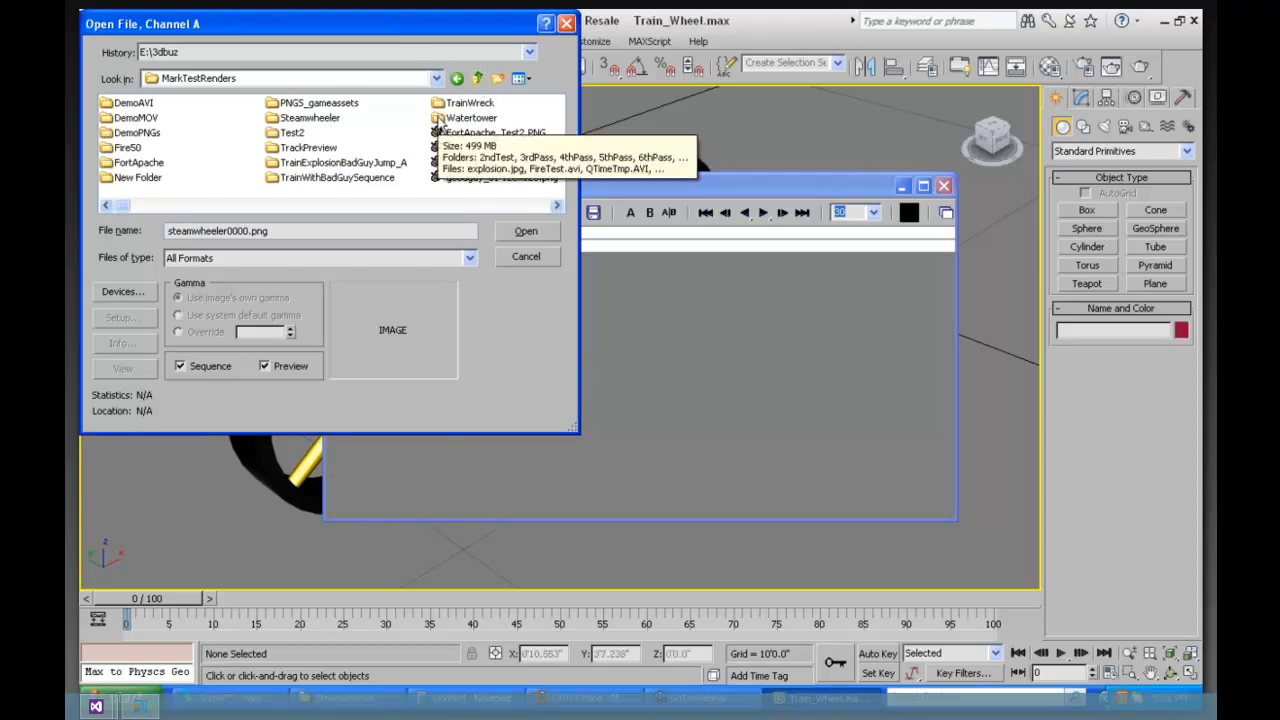
pyautogui.doubleClick(439, 119)
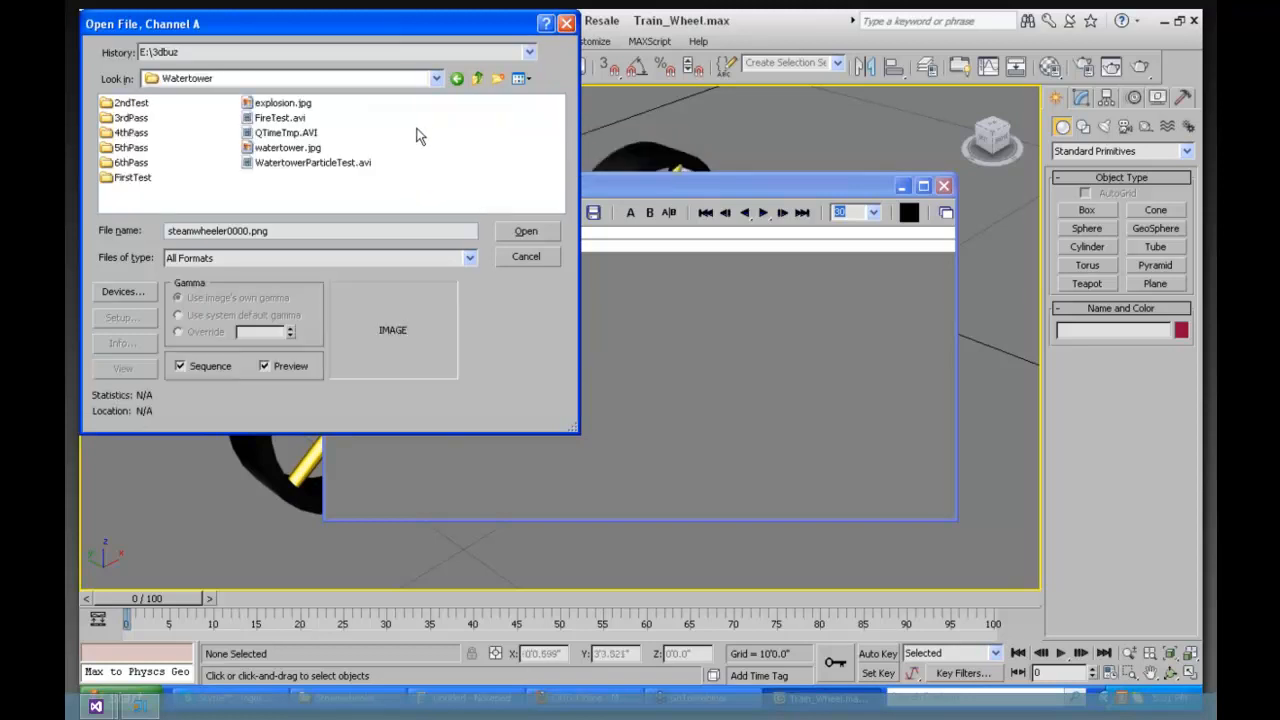
pyautogui.doubleClick(120, 162)
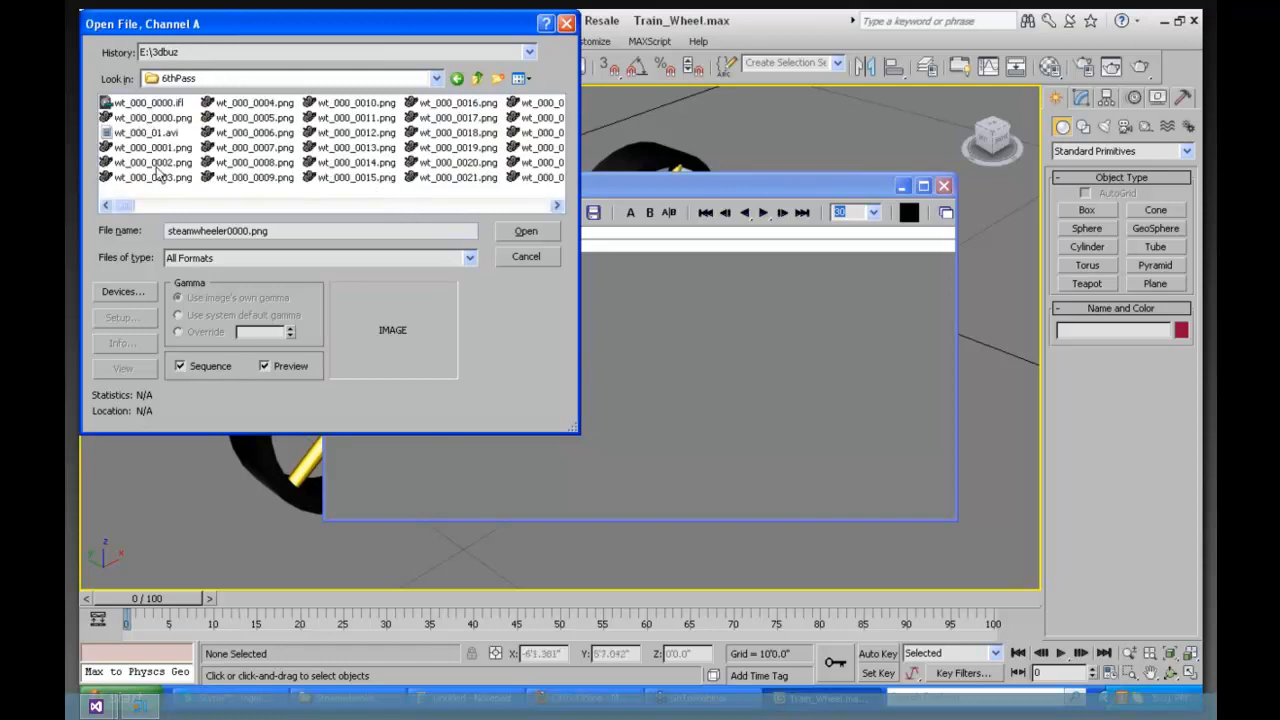
pyautogui.click(155, 148)
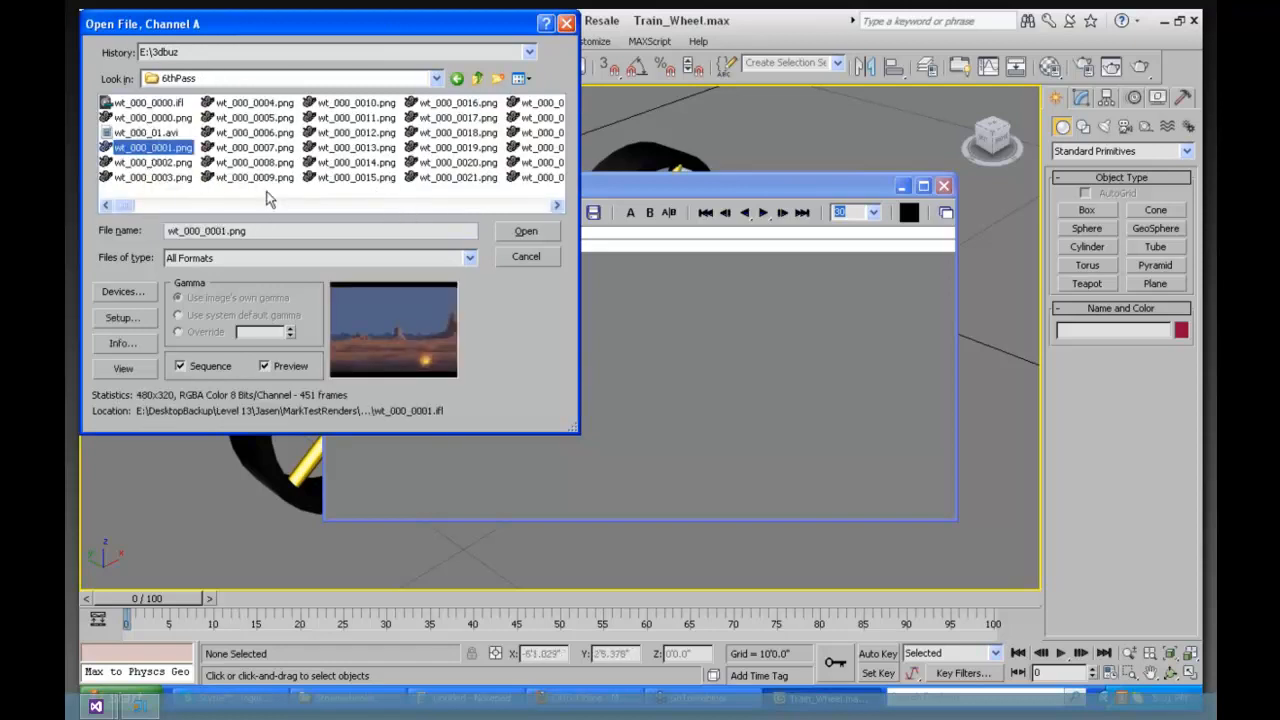
# Step: Load the selected image sequence into Channel A using frames 0 to 450 at 480 by 320 resolution
pyautogui.click(524, 232)
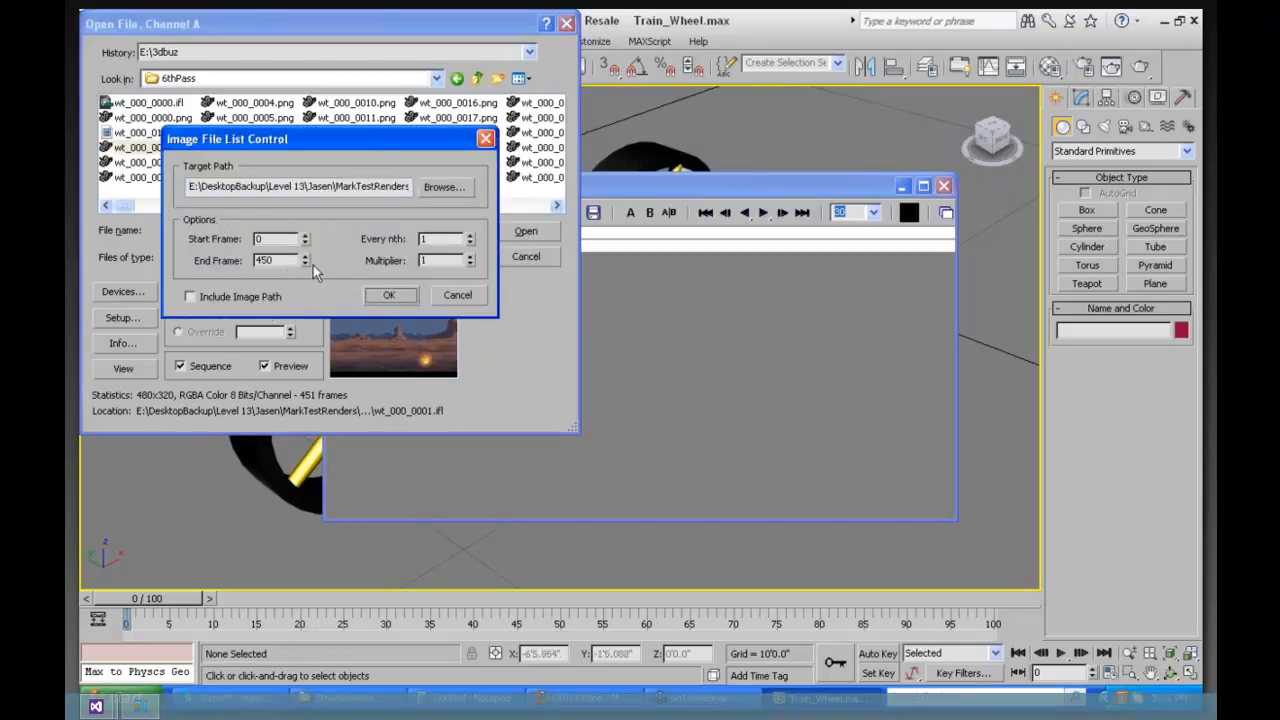
pyautogui.moveTo(279, 260); pyautogui.dragTo(236, 265)
pyautogui.click(386, 298)
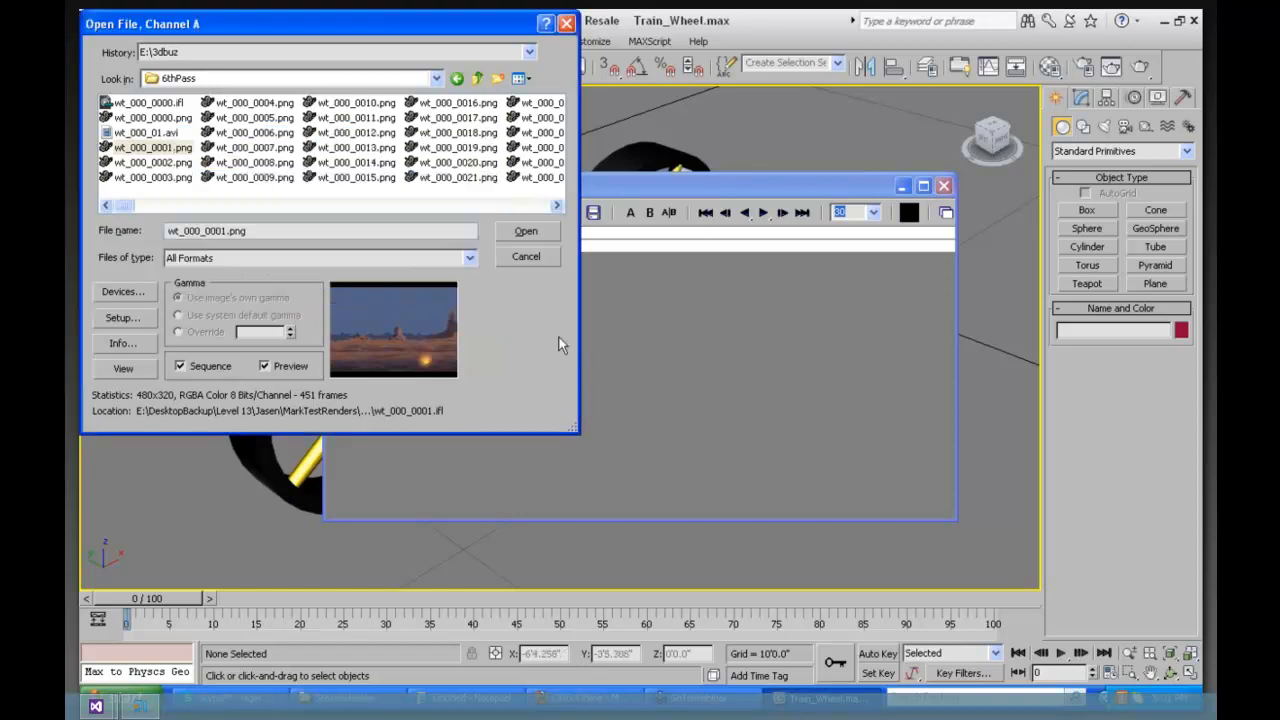
pyautogui.press('Return')
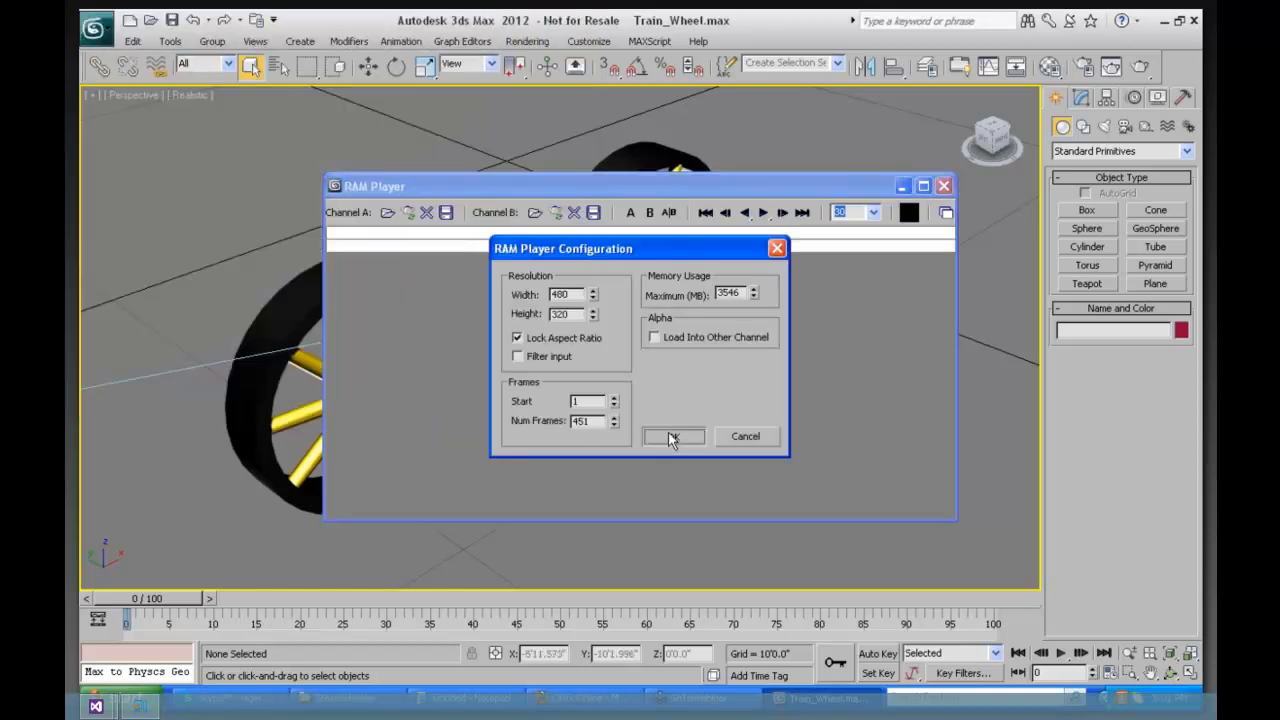
pyautogui.click(669, 435)
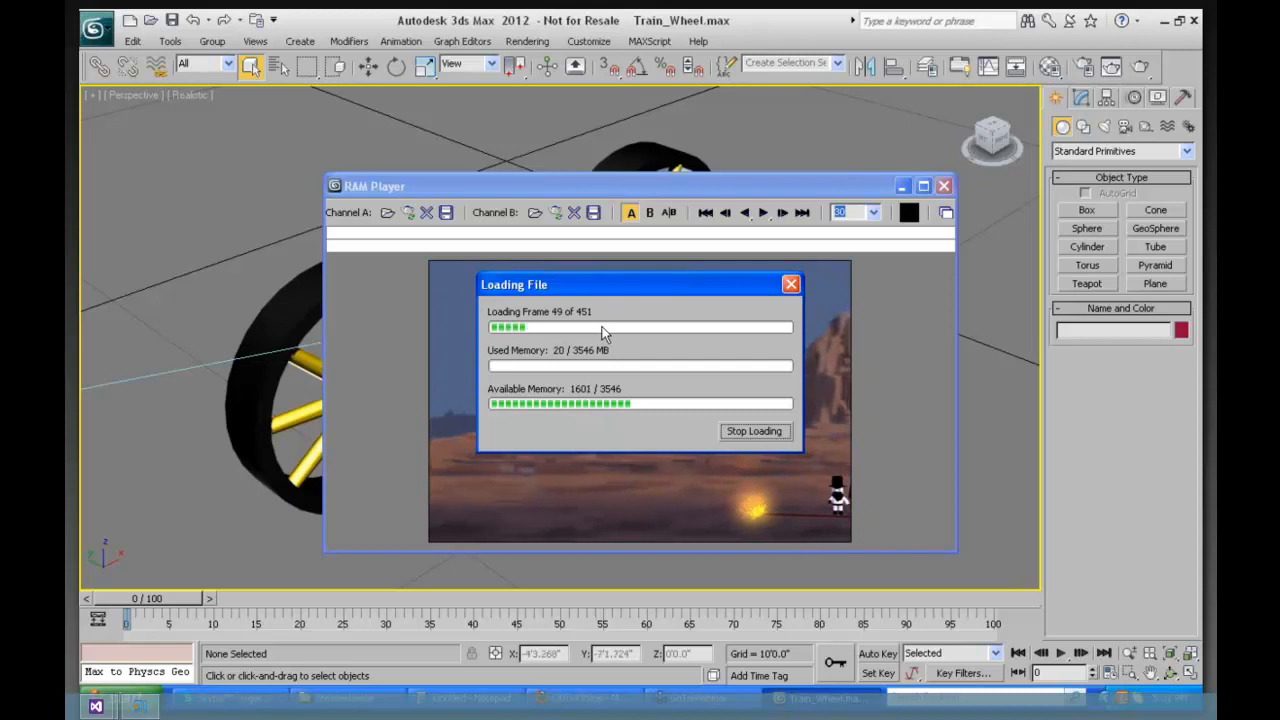
# Step: Play the loaded water tower sequence in the RAM Player and stop the playback
pyautogui.moveTo(665, 287); pyautogui.dragTo(322, 59)
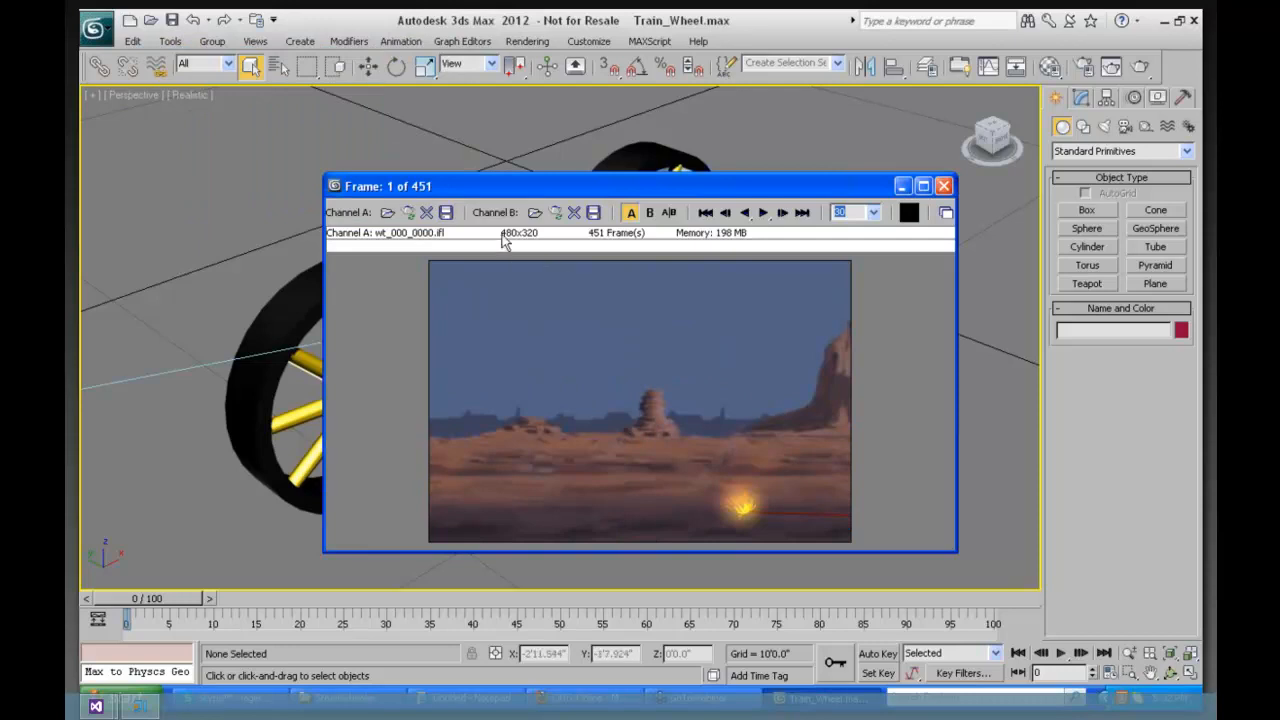
pyautogui.click(764, 213)
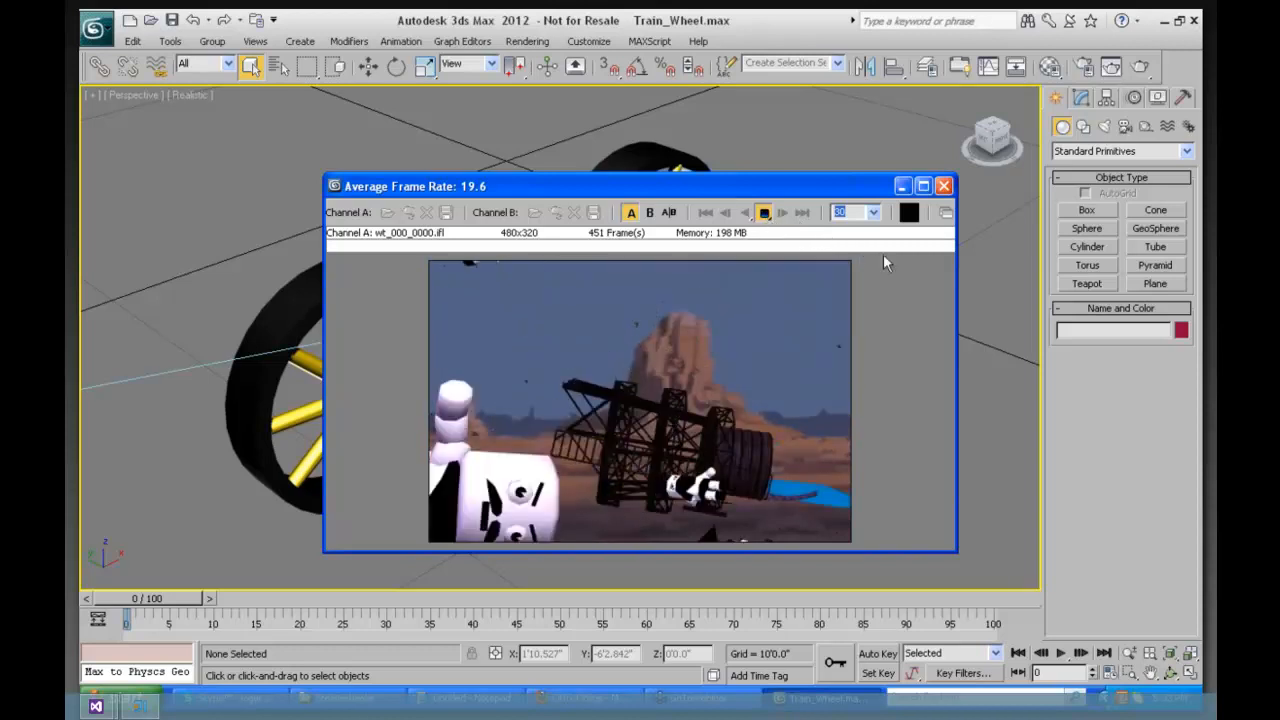
pyautogui.click(763, 213)
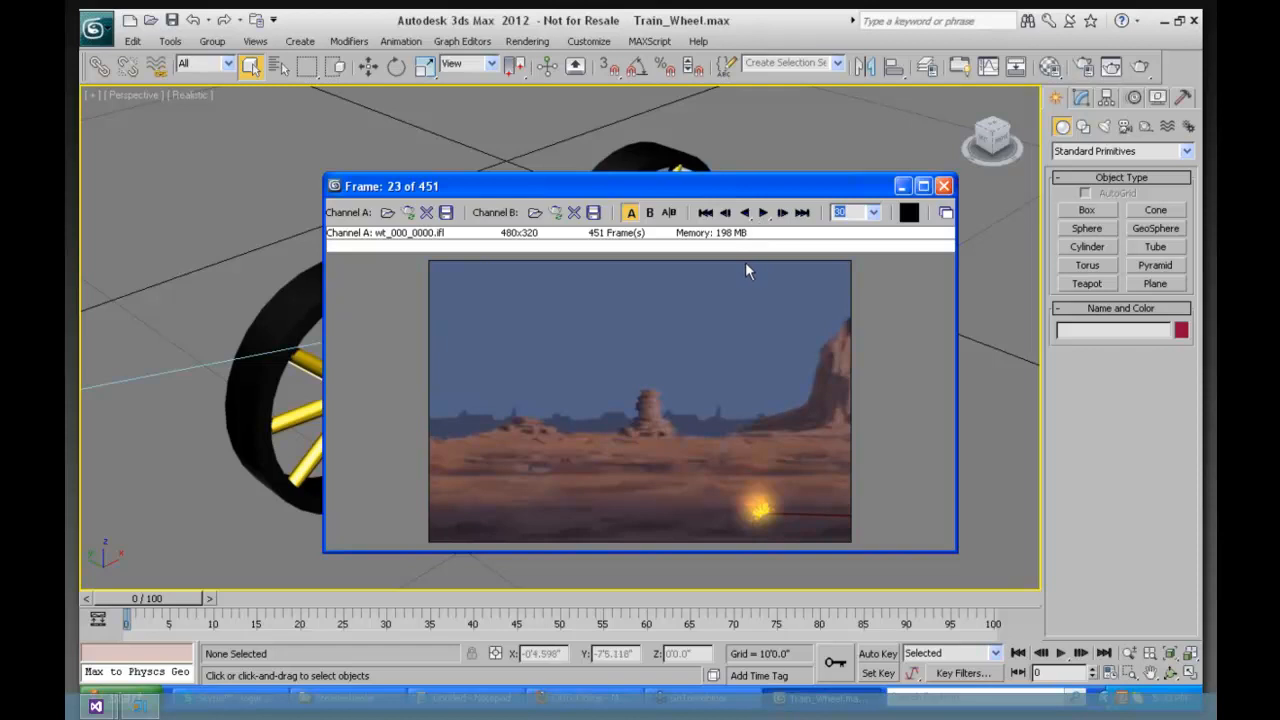
# Step: Start saving Channel A as an AVI file named wt_test, review the available compressors, and cancel the save
pyautogui.click(446, 213)
pyautogui.click(470, 257)
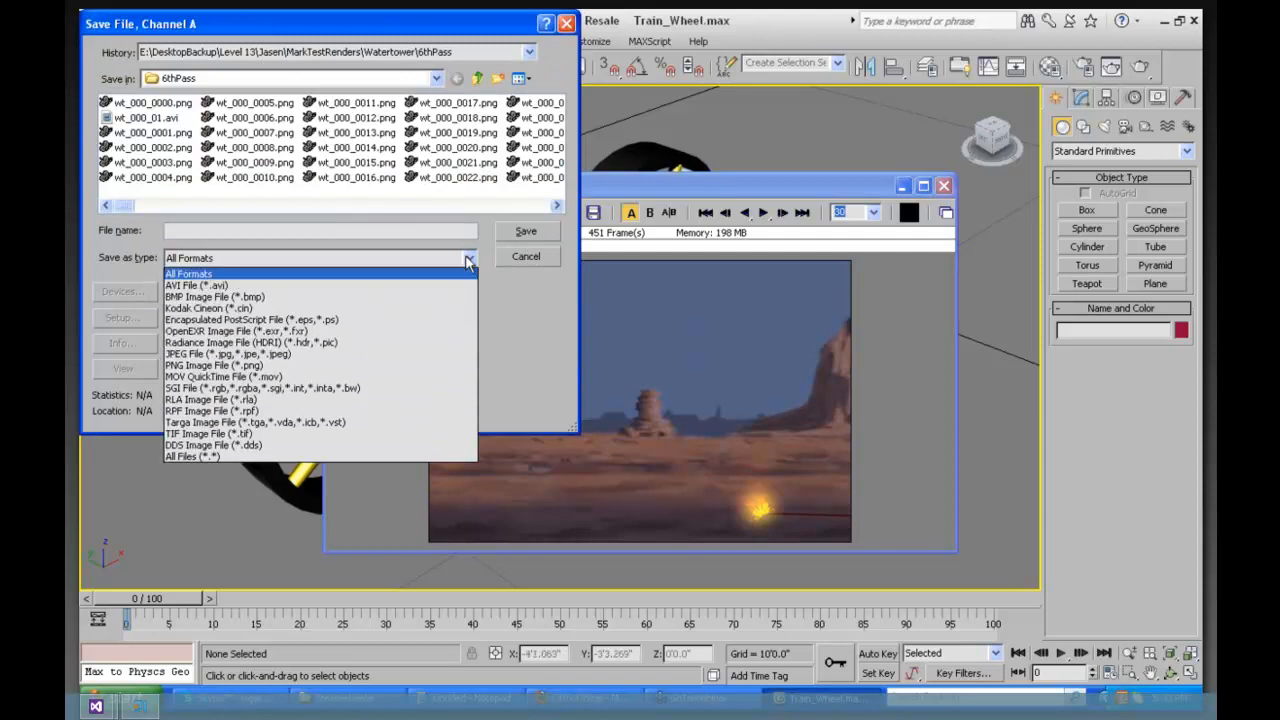
pyautogui.click(218, 287)
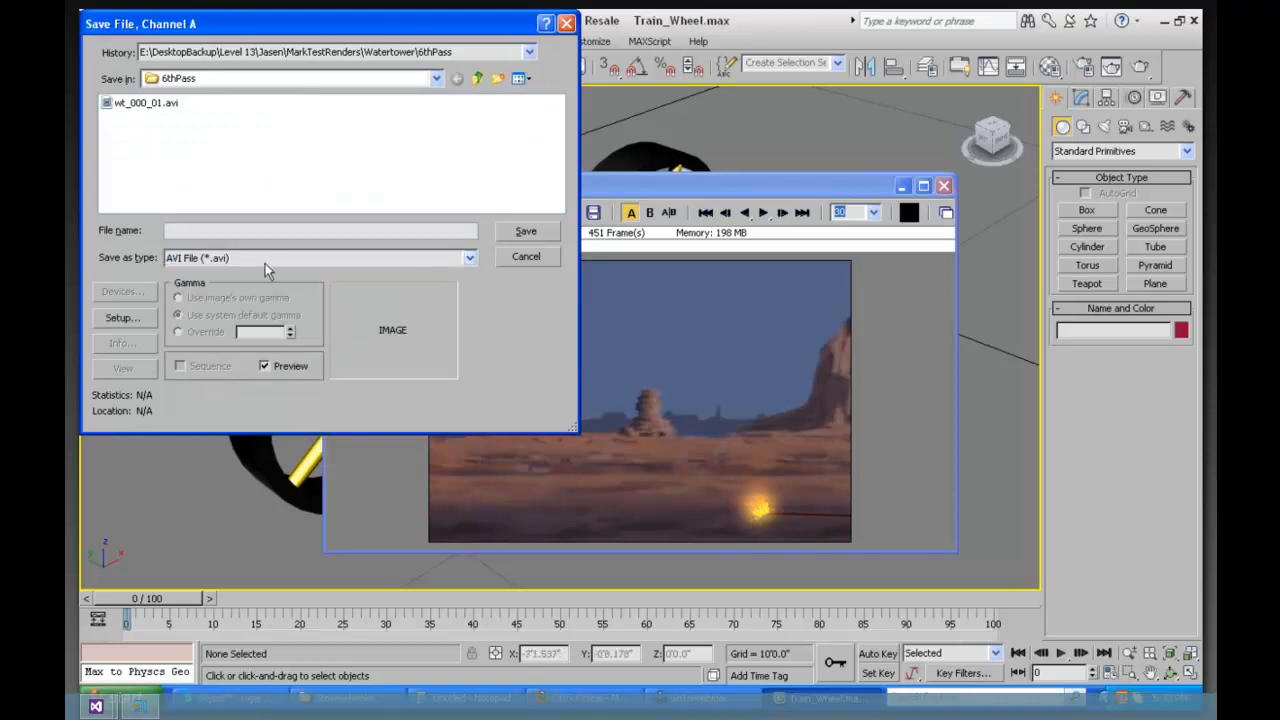
pyautogui.write('wt_')
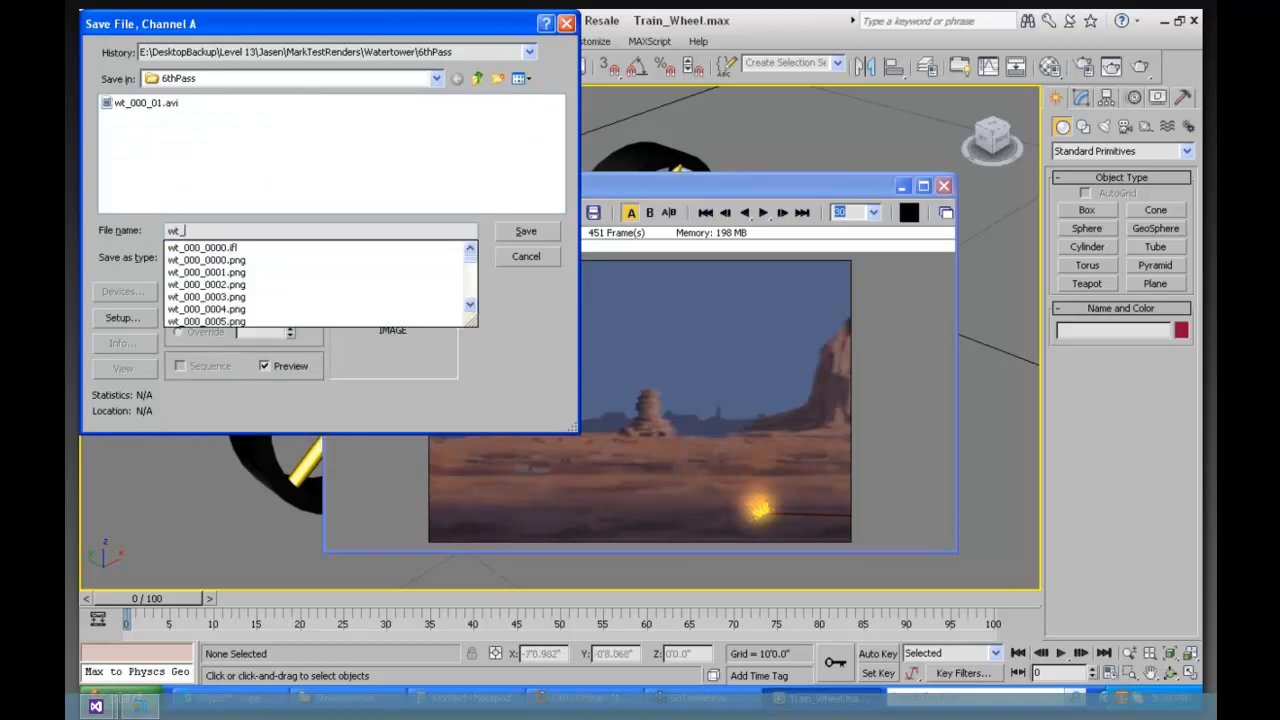
pyautogui.write('test')
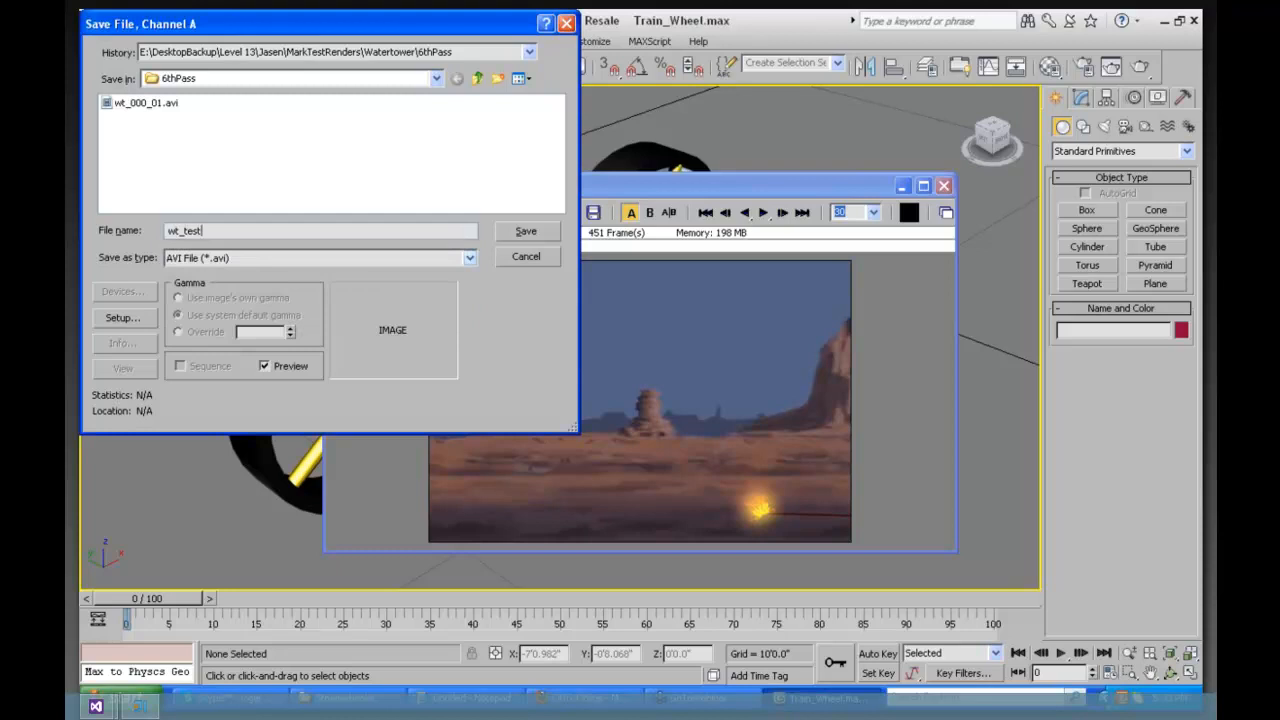
pyautogui.click(507, 232)
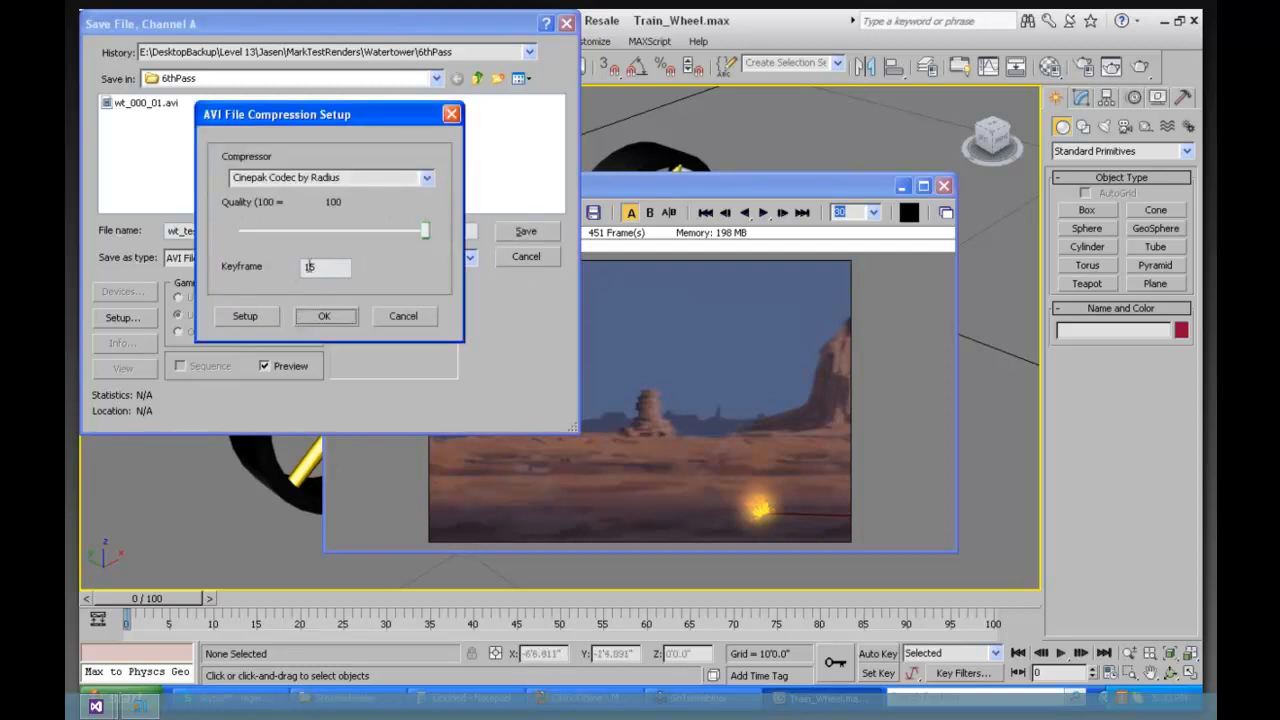
pyautogui.click(426, 178)
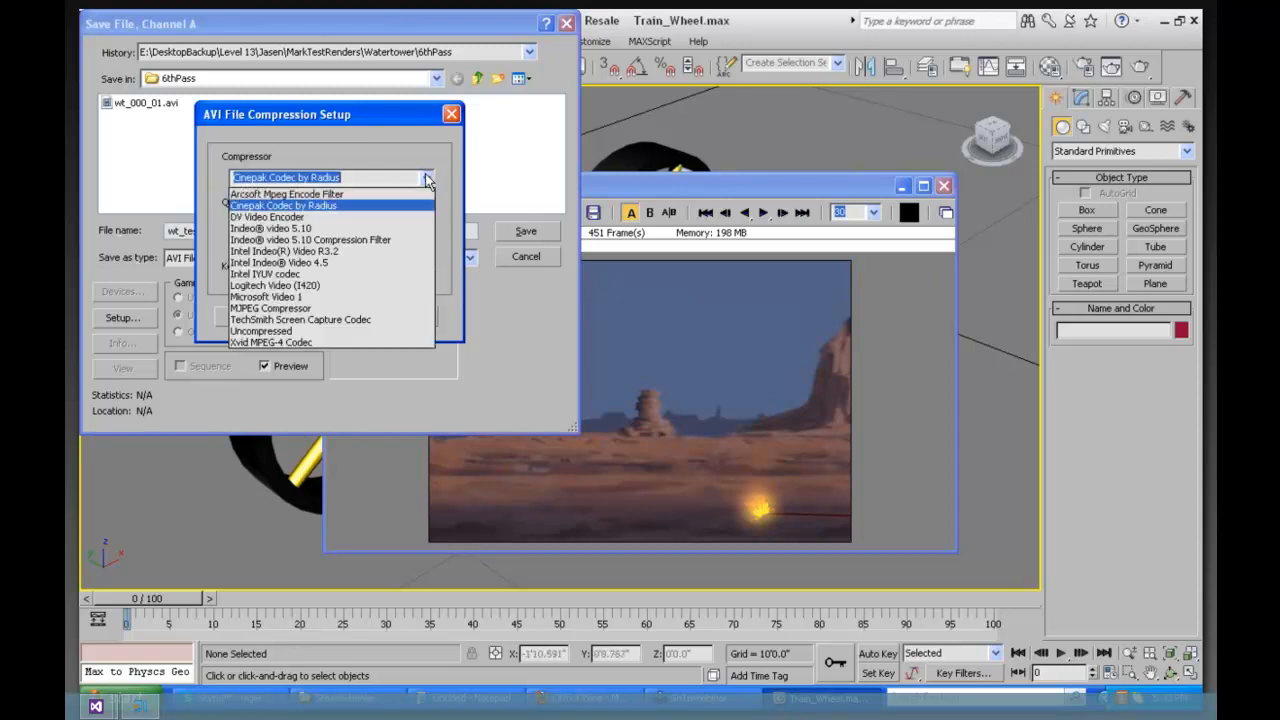
pyautogui.click(380, 146)
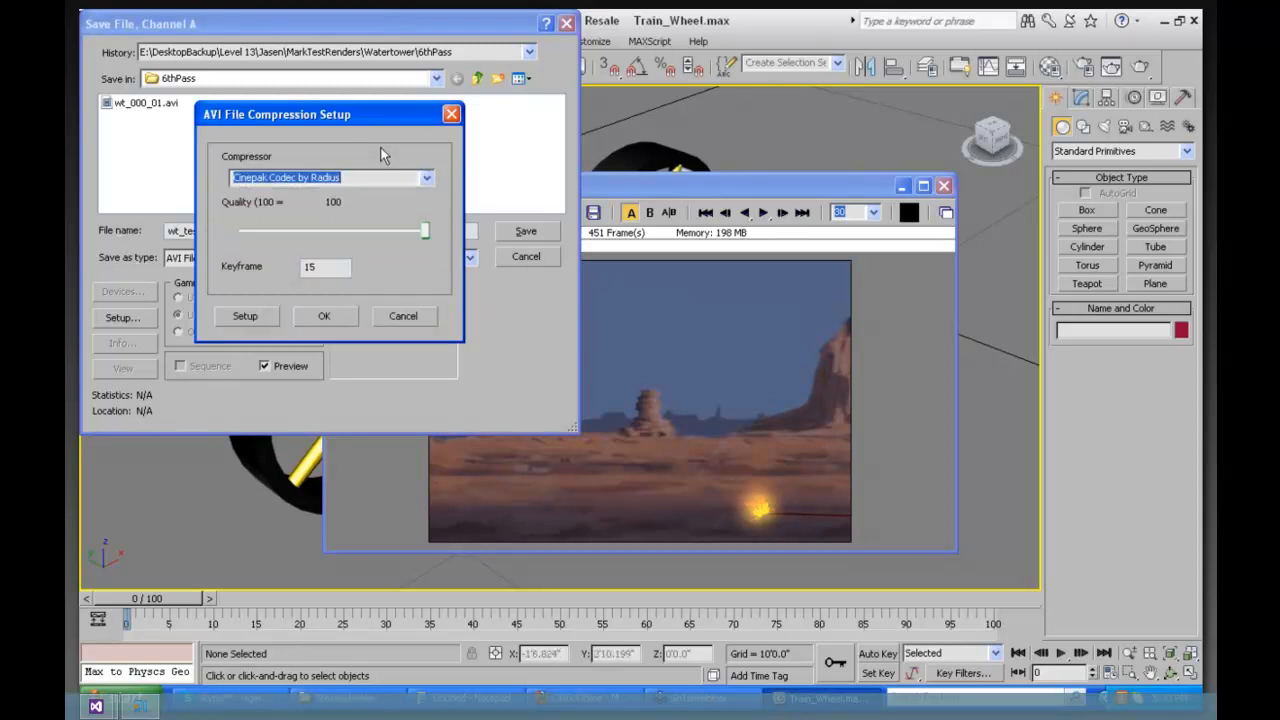
pyautogui.click(403, 316)
pyautogui.click(566, 24)
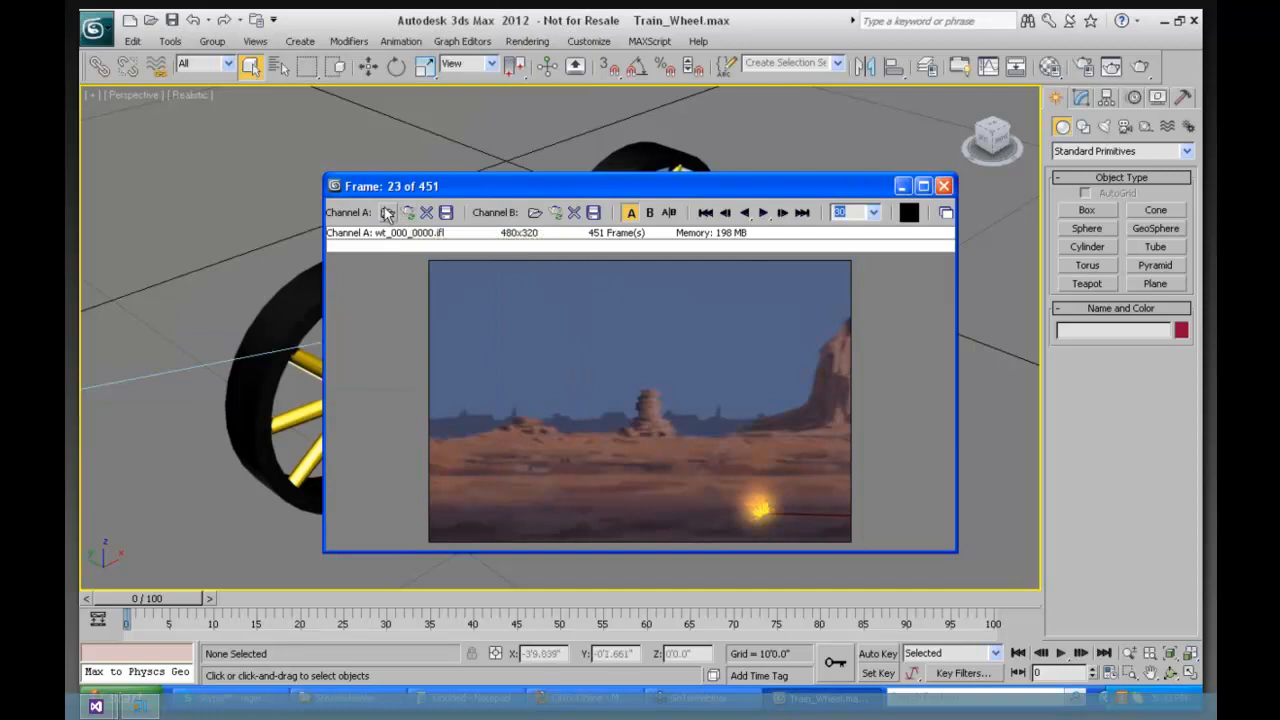
# Step: Open Steamwheeler_explosion_light_0002.ifl from the WithLighthouse subfolder of the Steamwheeler renders for Channel A
pyautogui.click(387, 215)
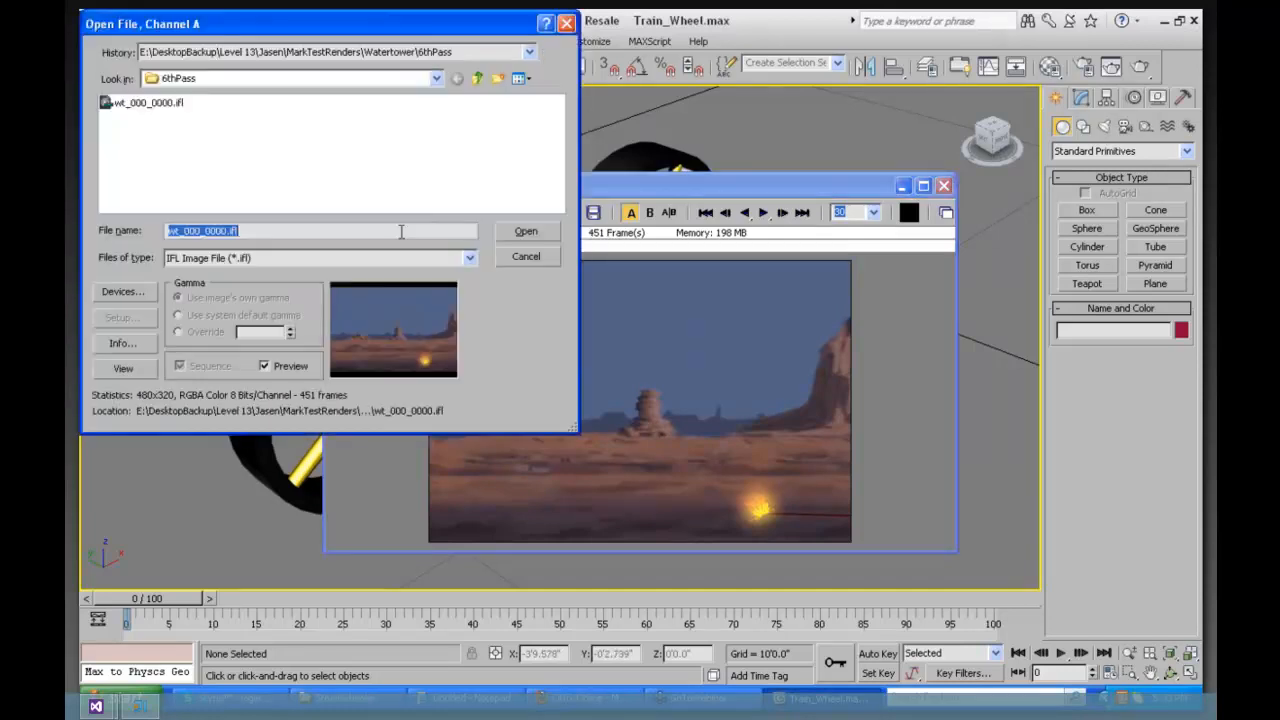
pyautogui.click(529, 53)
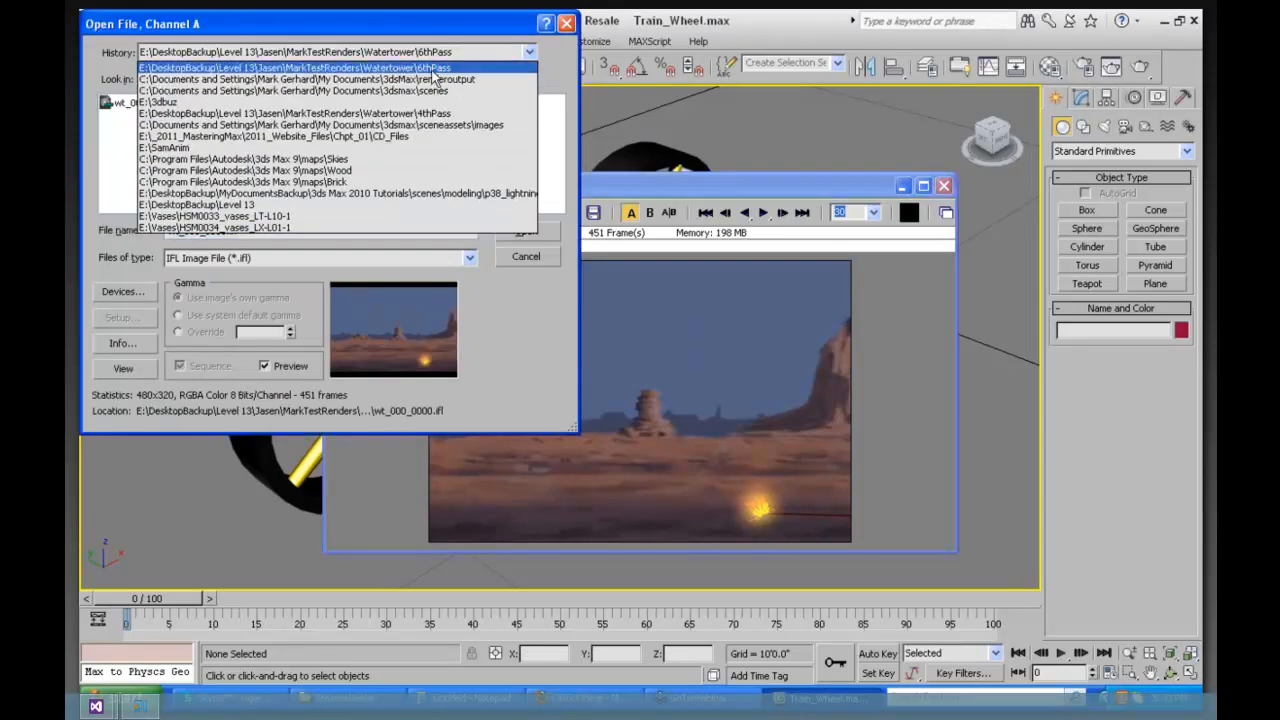
pyautogui.click(432, 68)
pyautogui.click(477, 78)
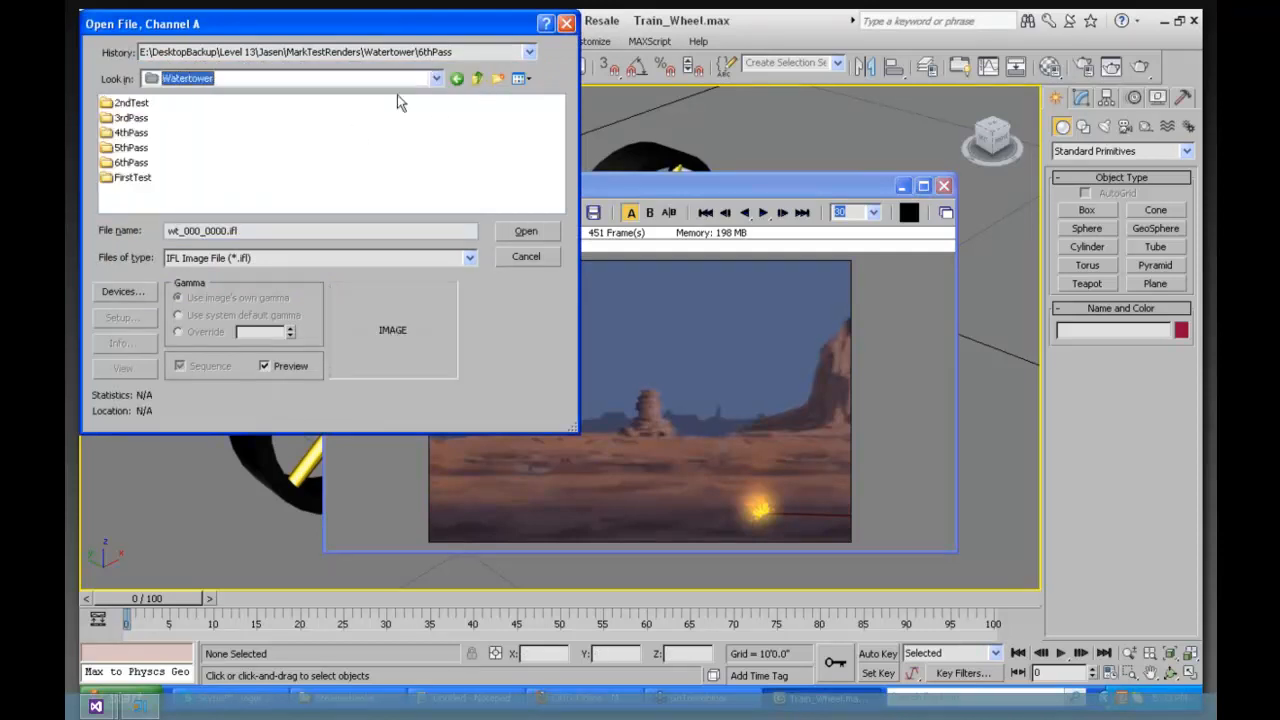
pyautogui.click(477, 78)
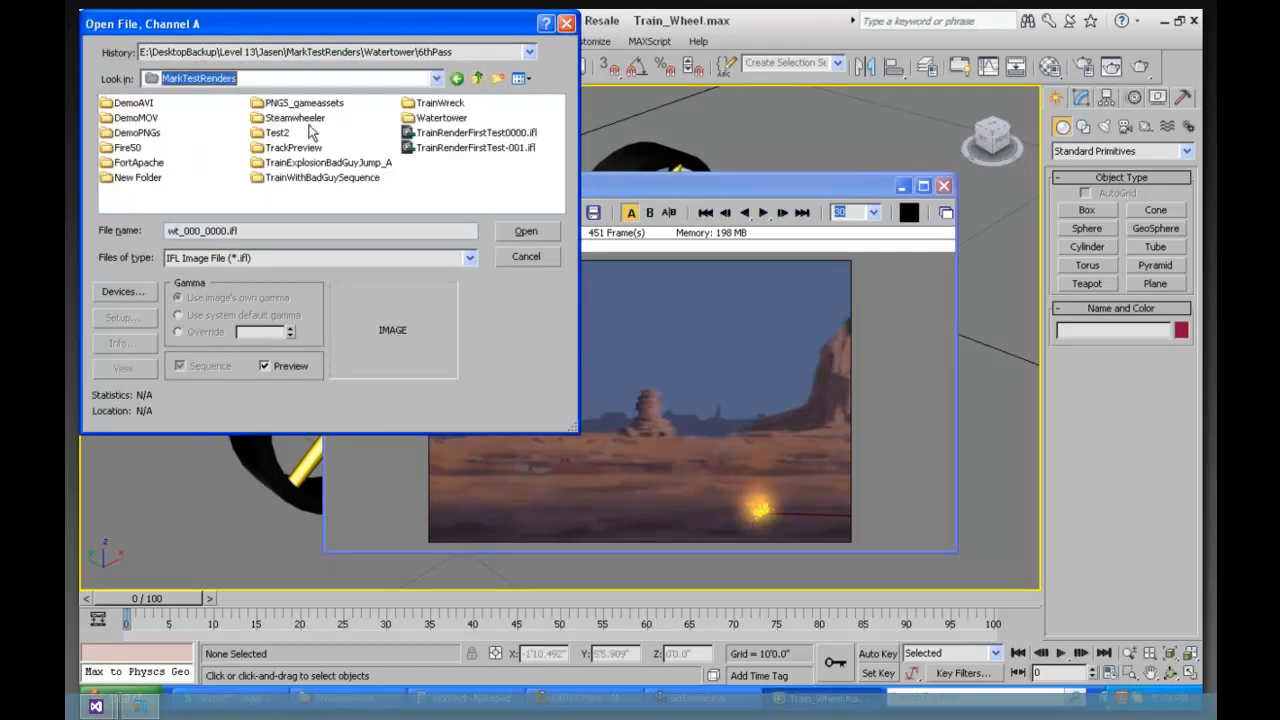
pyautogui.doubleClick(287, 120)
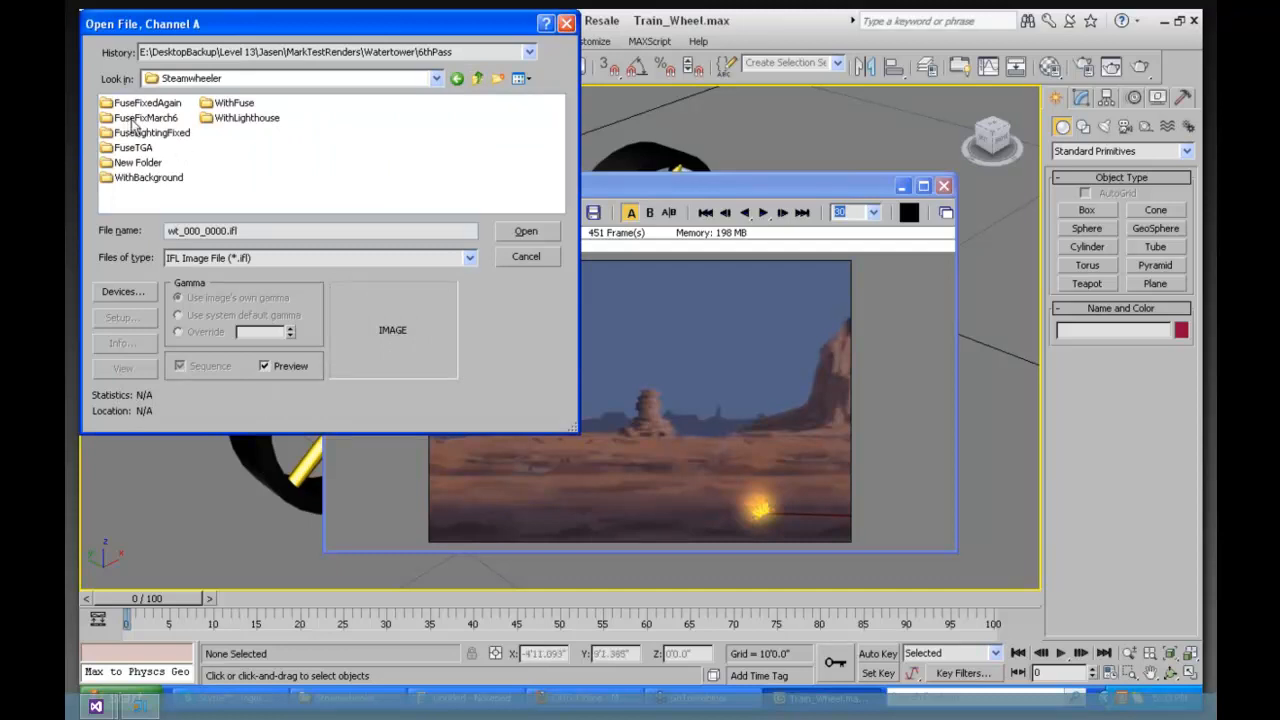
pyautogui.doubleClick(236, 118)
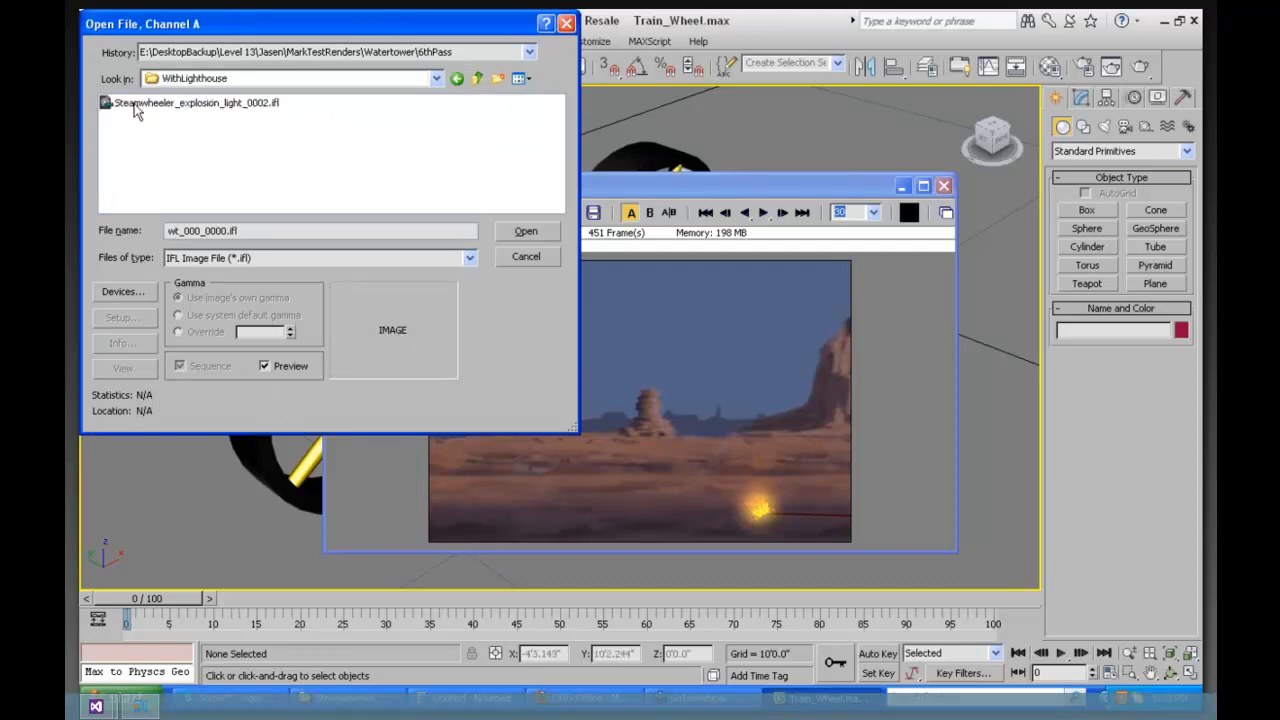
pyautogui.click(139, 102)
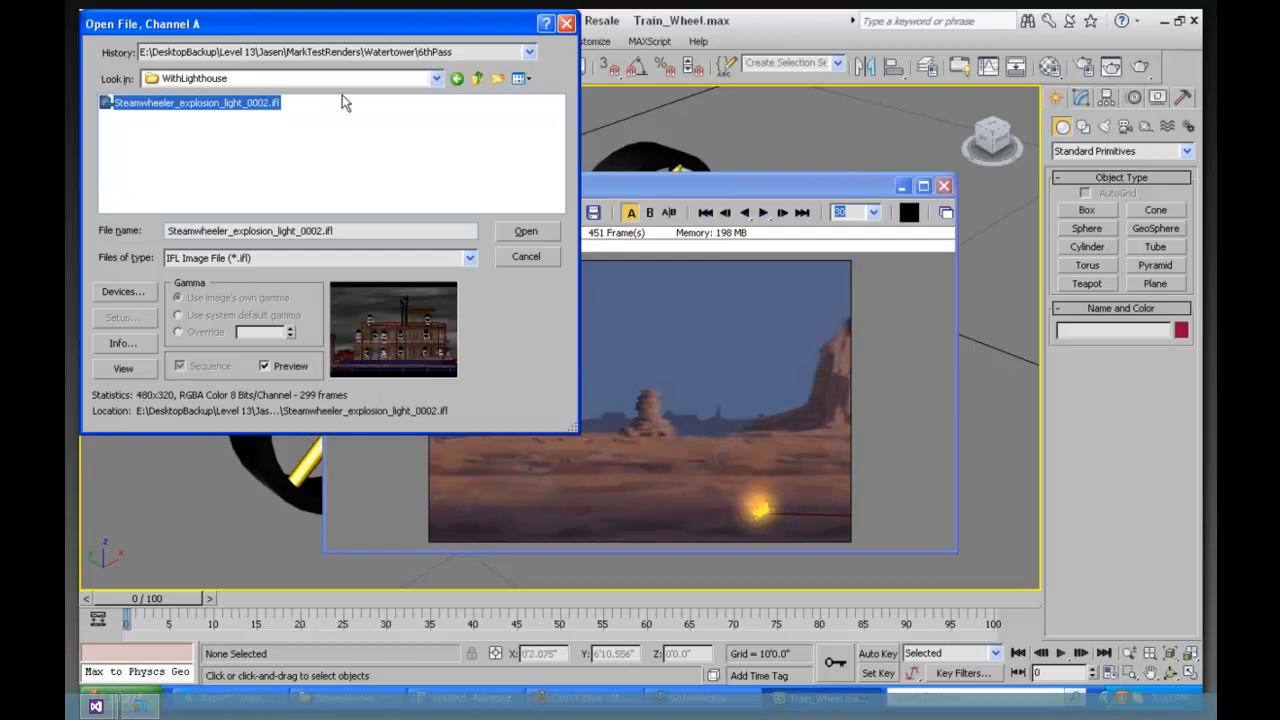
pyautogui.click(525, 233)
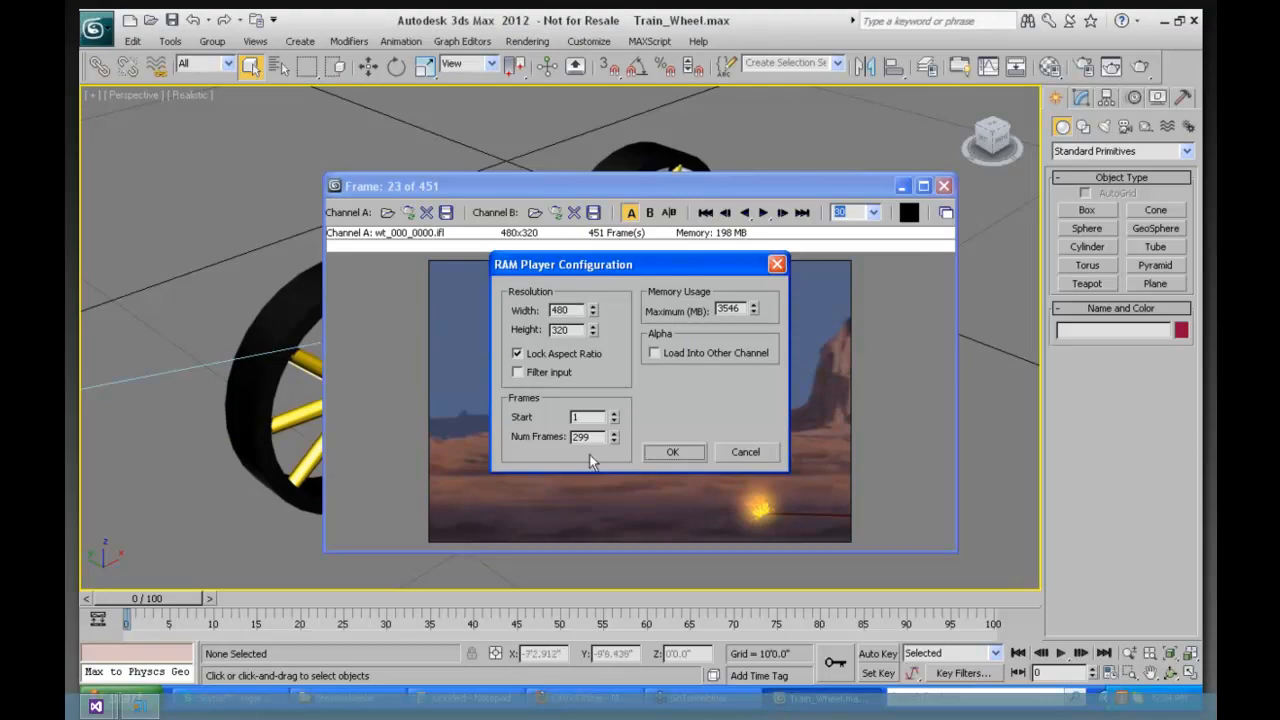
# Step: Load the steamwheeler sequence at a reduced 240 by 160 resolution with the aspect ratio locked, and stop the loading early
pyautogui.moveTo(573, 310); pyautogui.dragTo(524, 316)
pyautogui.click(570, 331)
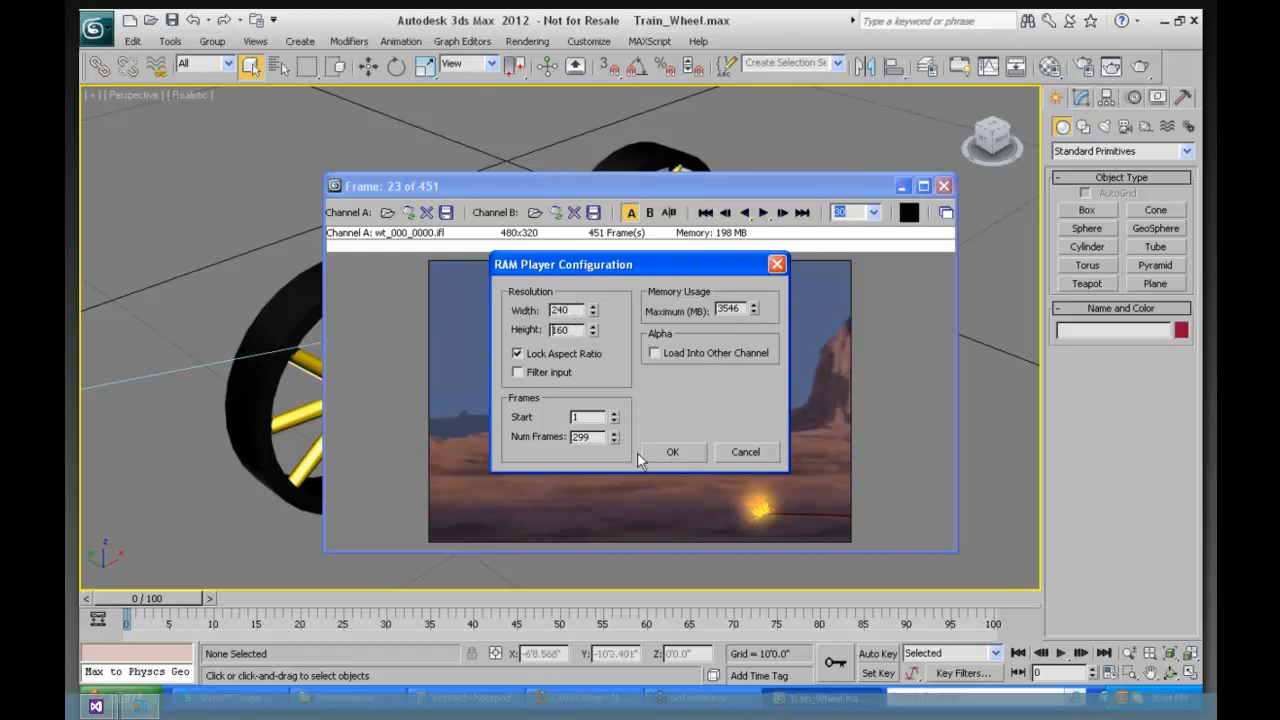
pyautogui.click(673, 453)
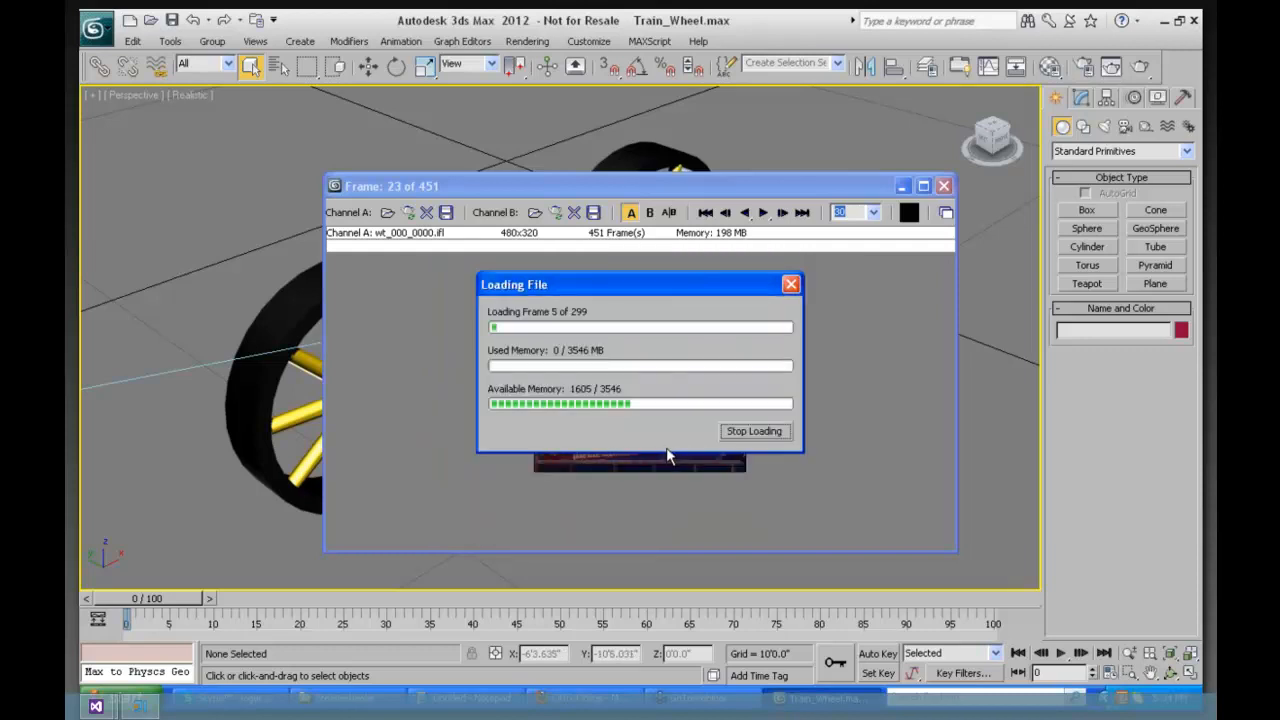
pyautogui.click(740, 431)
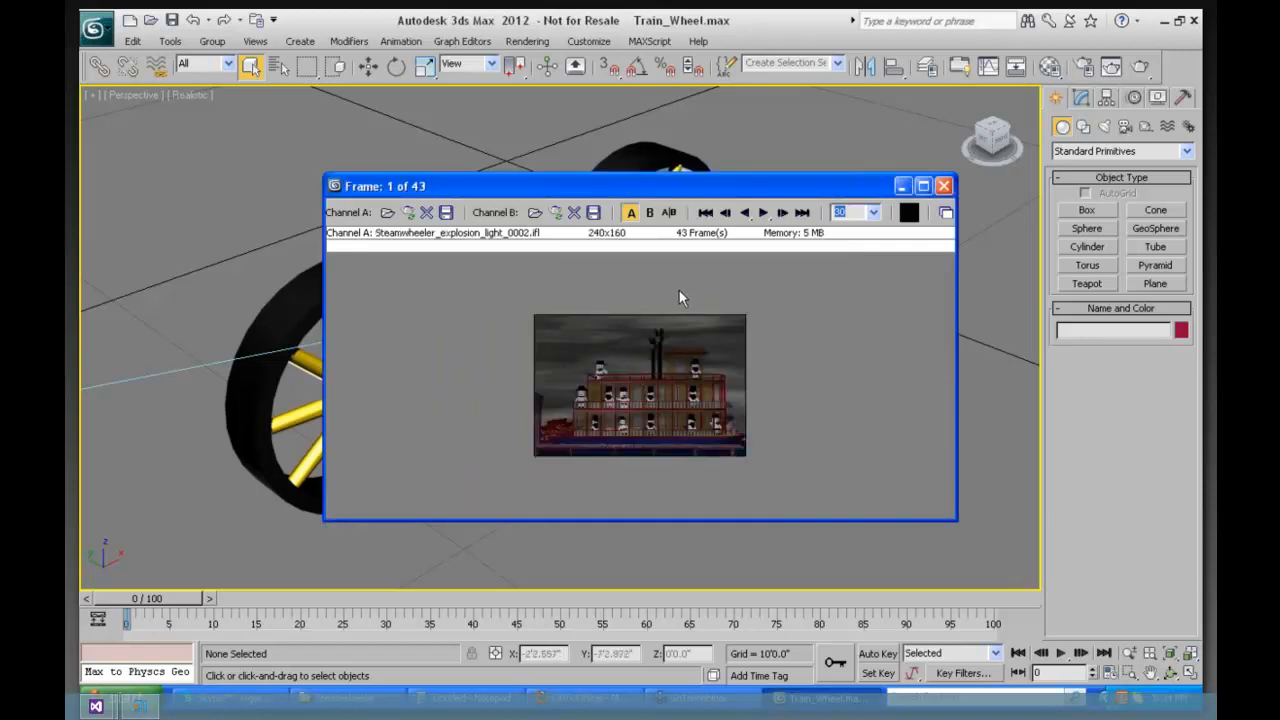
# Step: Browse the Steamwheeler FuseFixedAgain and Watertower 5thPass folders for another sequence to open in Channel A
pyautogui.click(387, 213)
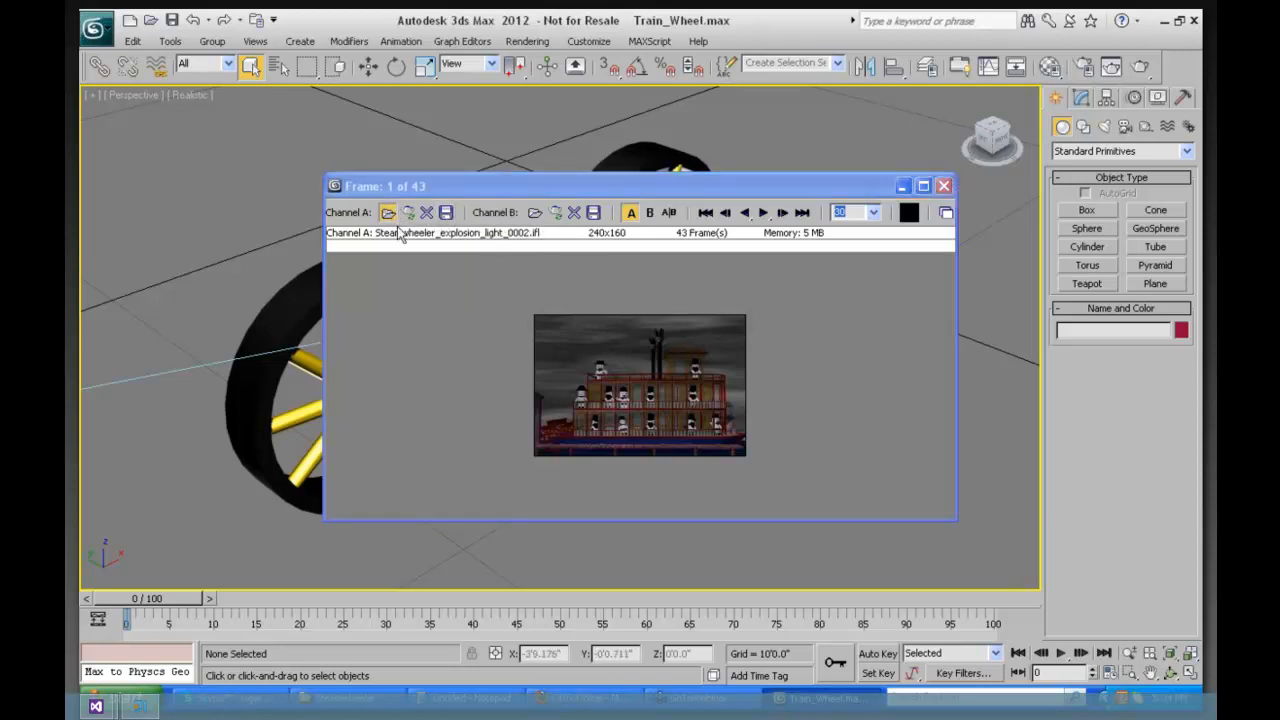
pyautogui.click(478, 78)
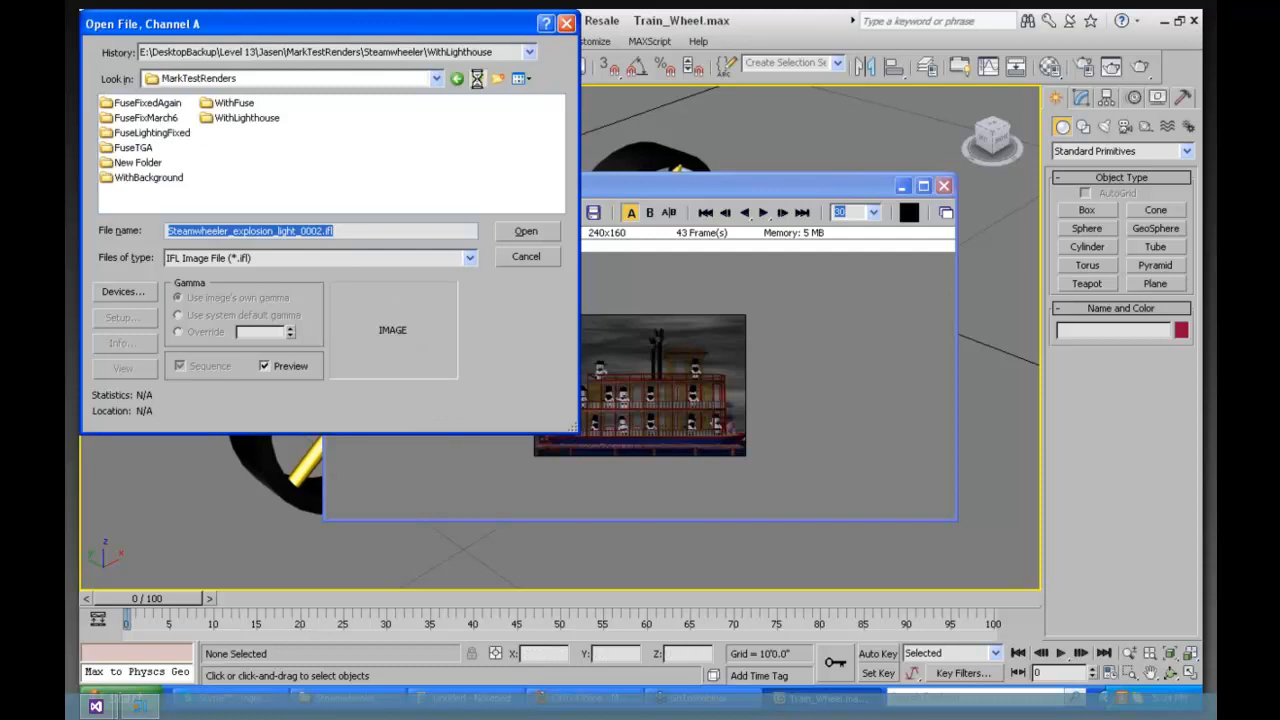
pyautogui.click(477, 79)
pyautogui.doubleClick(300, 121)
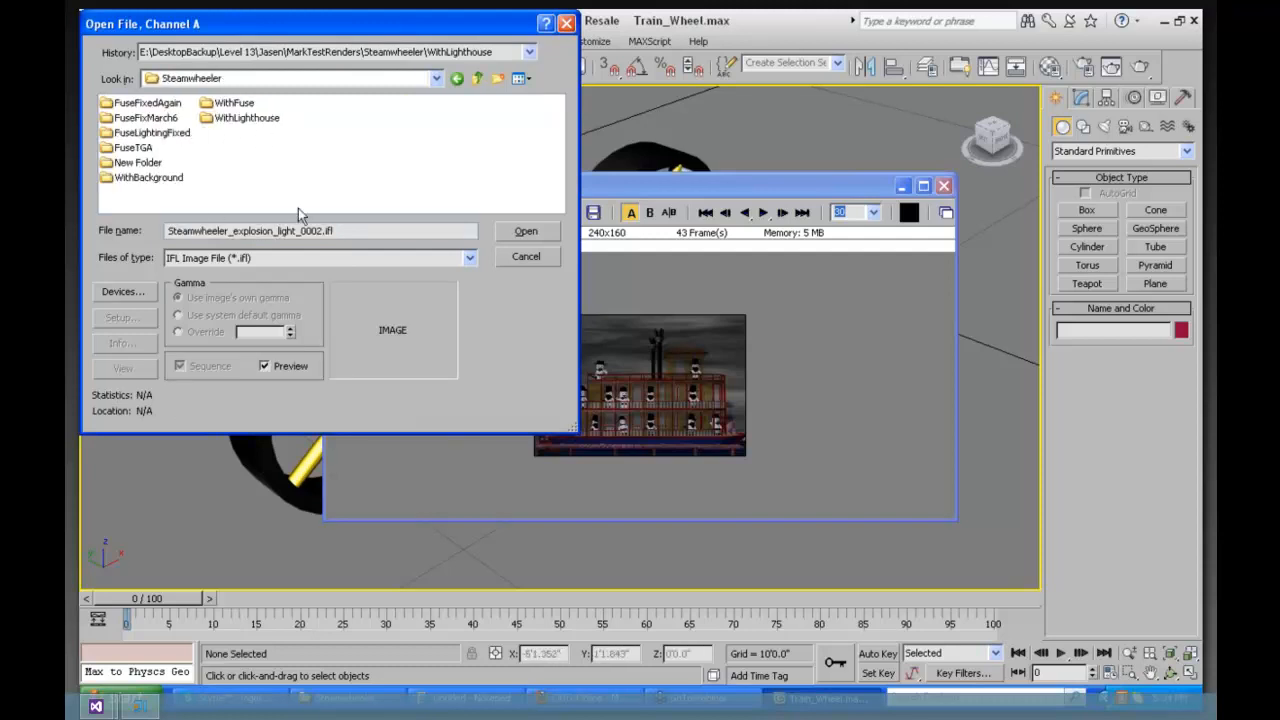
pyautogui.doubleClick(145, 103)
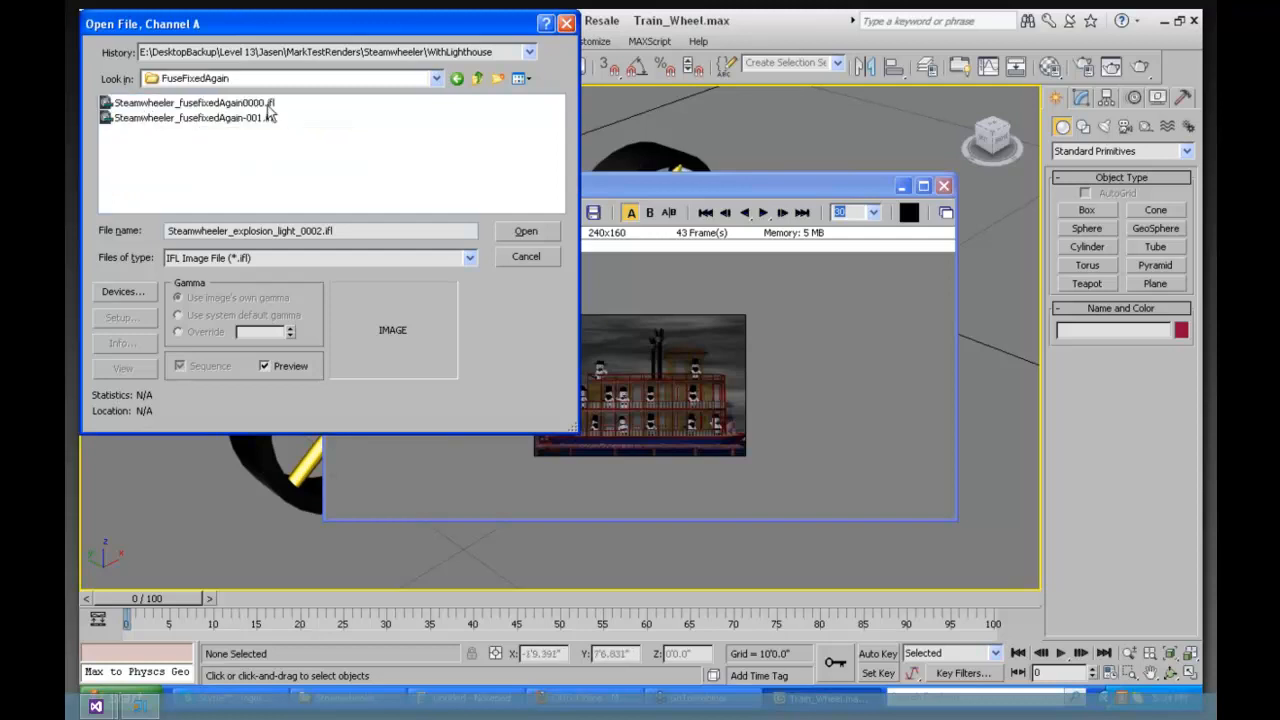
pyautogui.click(477, 78)
pyautogui.click(477, 78)
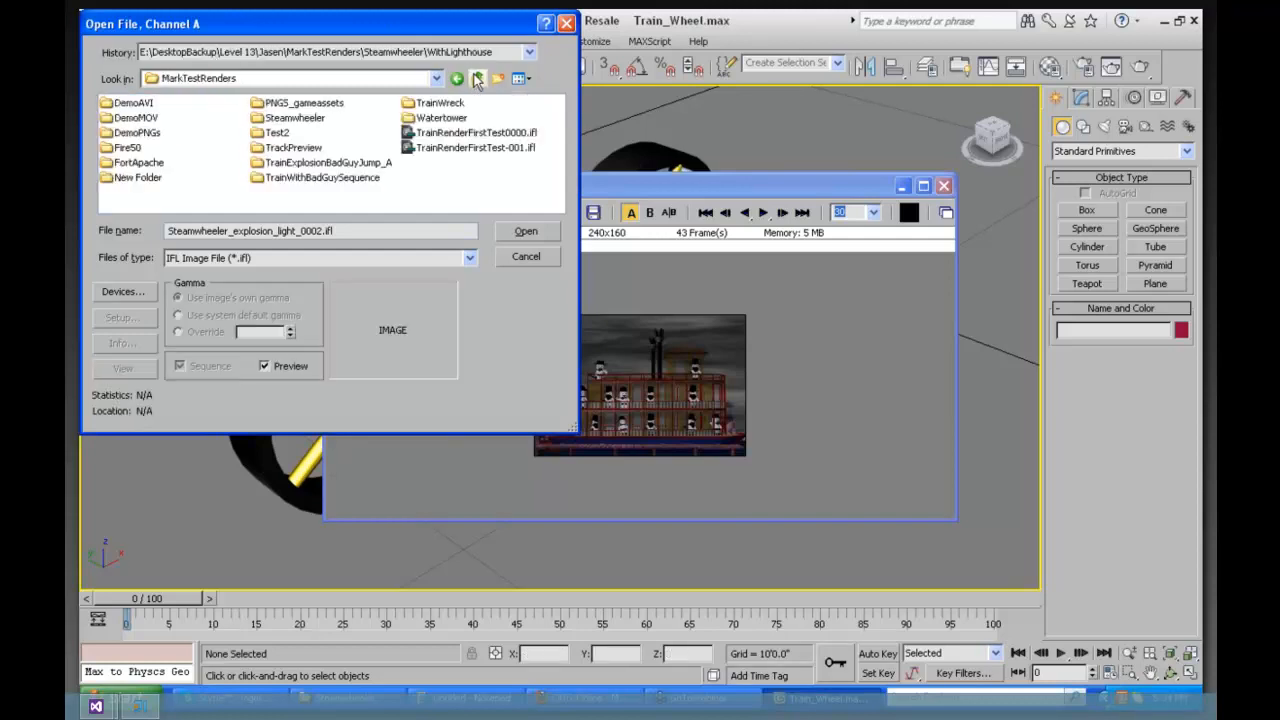
pyautogui.doubleClick(430, 118)
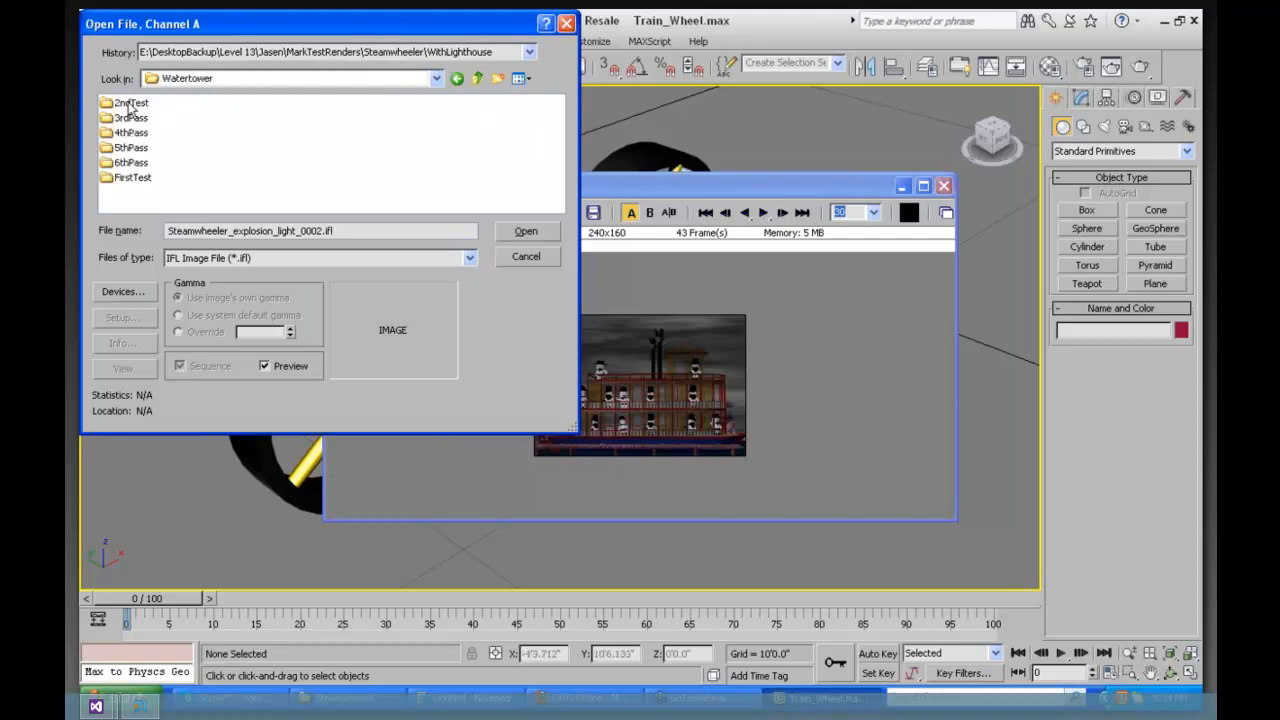
pyautogui.click(127, 148)
pyautogui.doubleClick(127, 148)
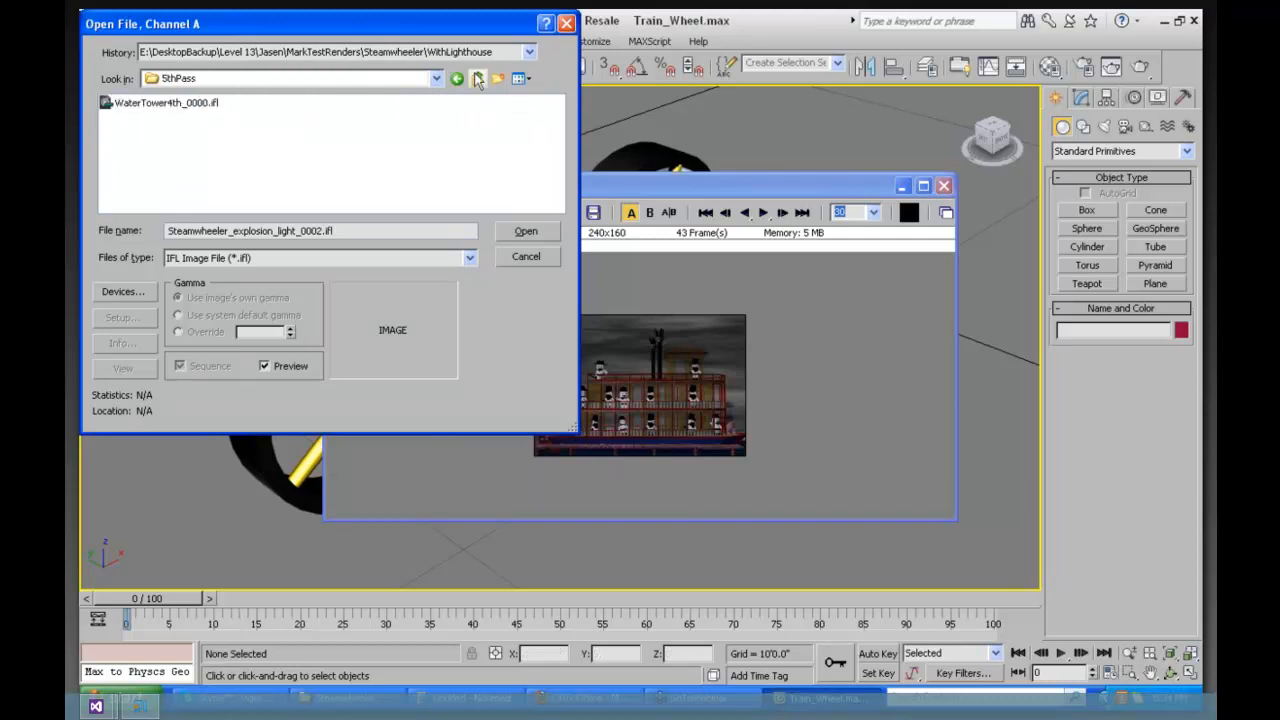
# Step: List all formats in the Watertower 6thPass folder and open wt_000_0005.png as an image sequence for Channel A
pyautogui.click(477, 78)
pyautogui.doubleClick(130, 163)
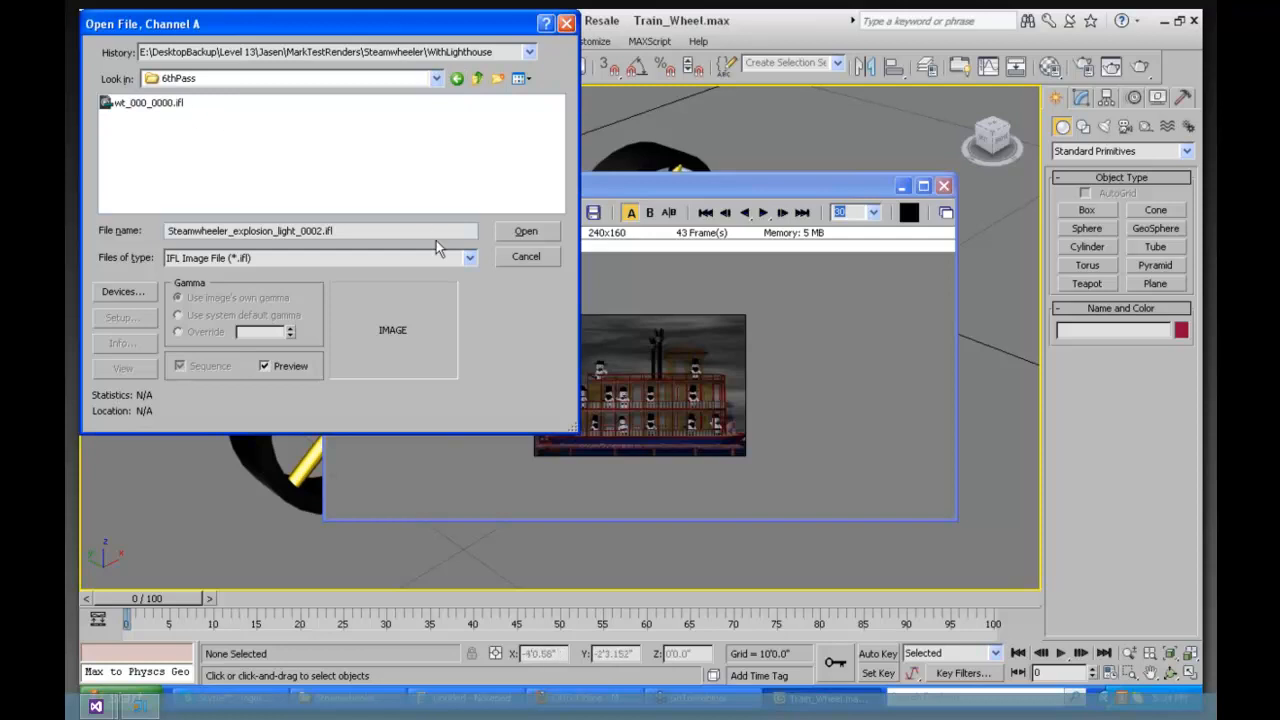
pyautogui.click(468, 258)
pyautogui.click(246, 272)
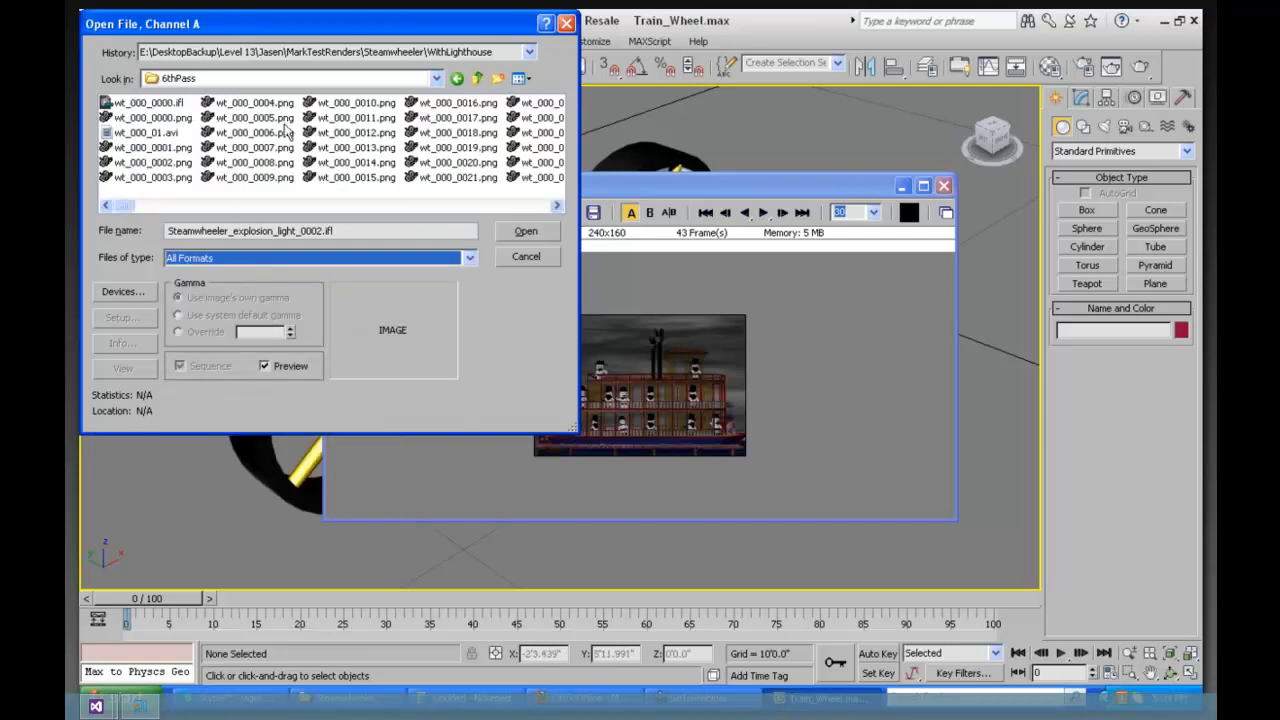
pyautogui.click(259, 118)
pyautogui.click(528, 234)
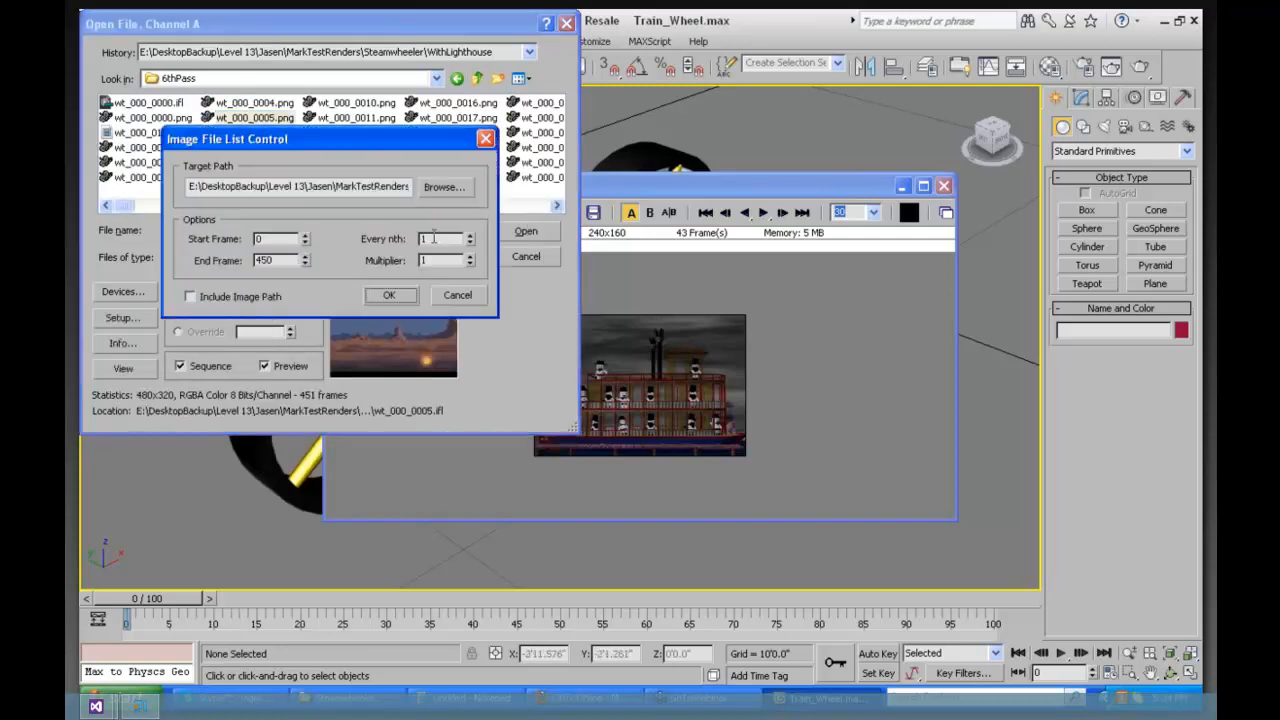
# Step: Try different Every nth and Multiplier values for the image file list, and cancel opening the sequence
pyautogui.moveTo(436, 239); pyautogui.dragTo(416, 240)
pyautogui.press('Tab')
pyautogui.write('2')
pyautogui.moveTo(430, 259); pyautogui.dragTo(416, 258)
pyautogui.doubleClick(428, 238)
pyautogui.write('53')
pyautogui.click(466, 294)
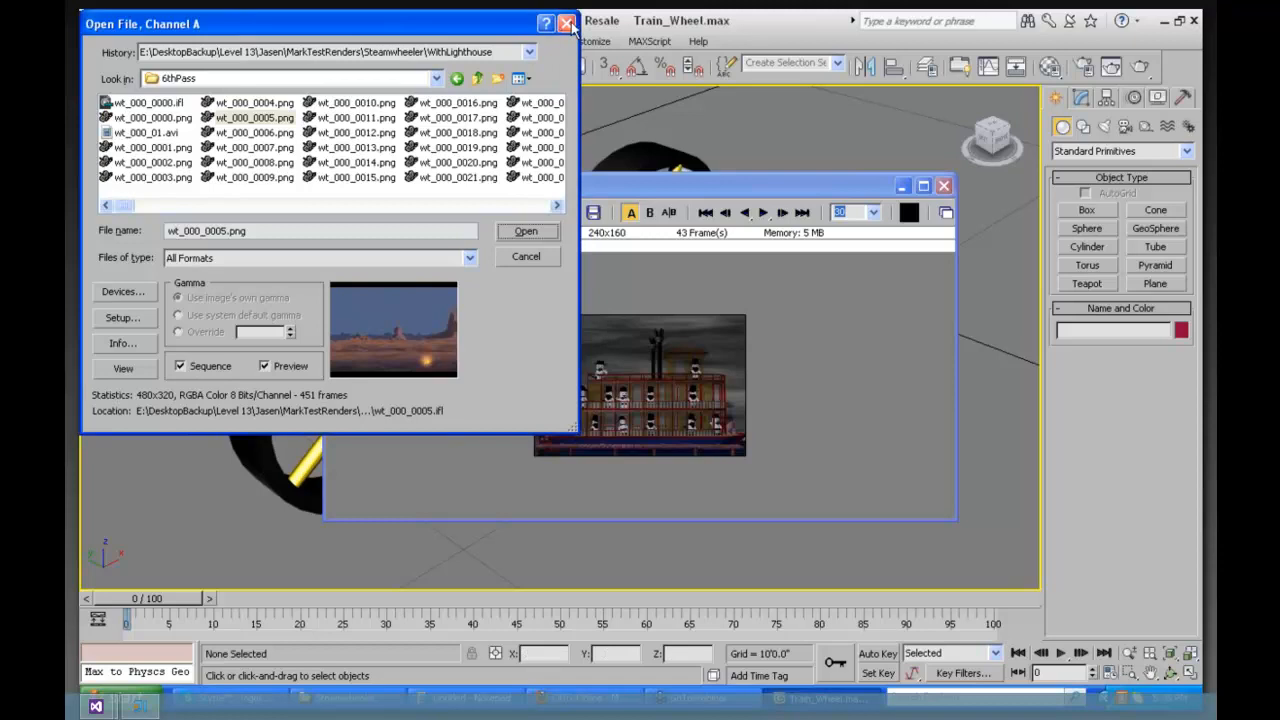
# Step: Exit the RAM Player, unloading its files, and reset the train wheel scene without saving it
pyautogui.click(943, 188)
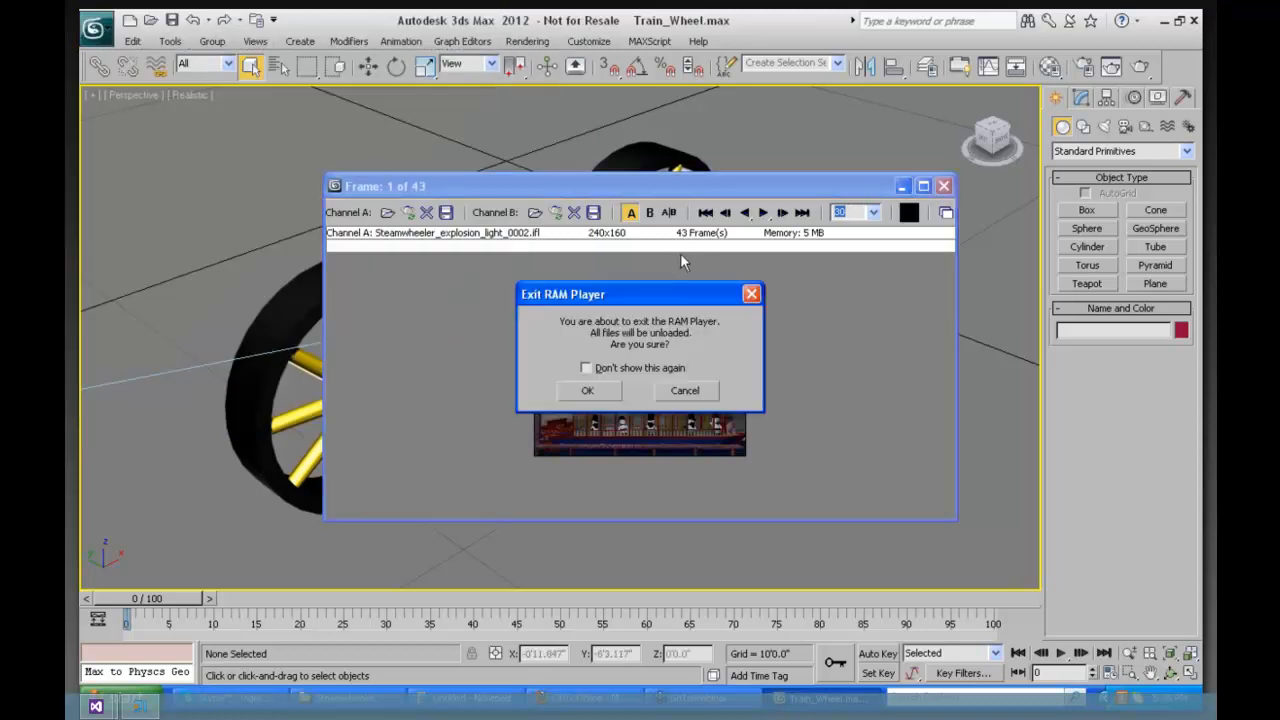
pyautogui.click(589, 393)
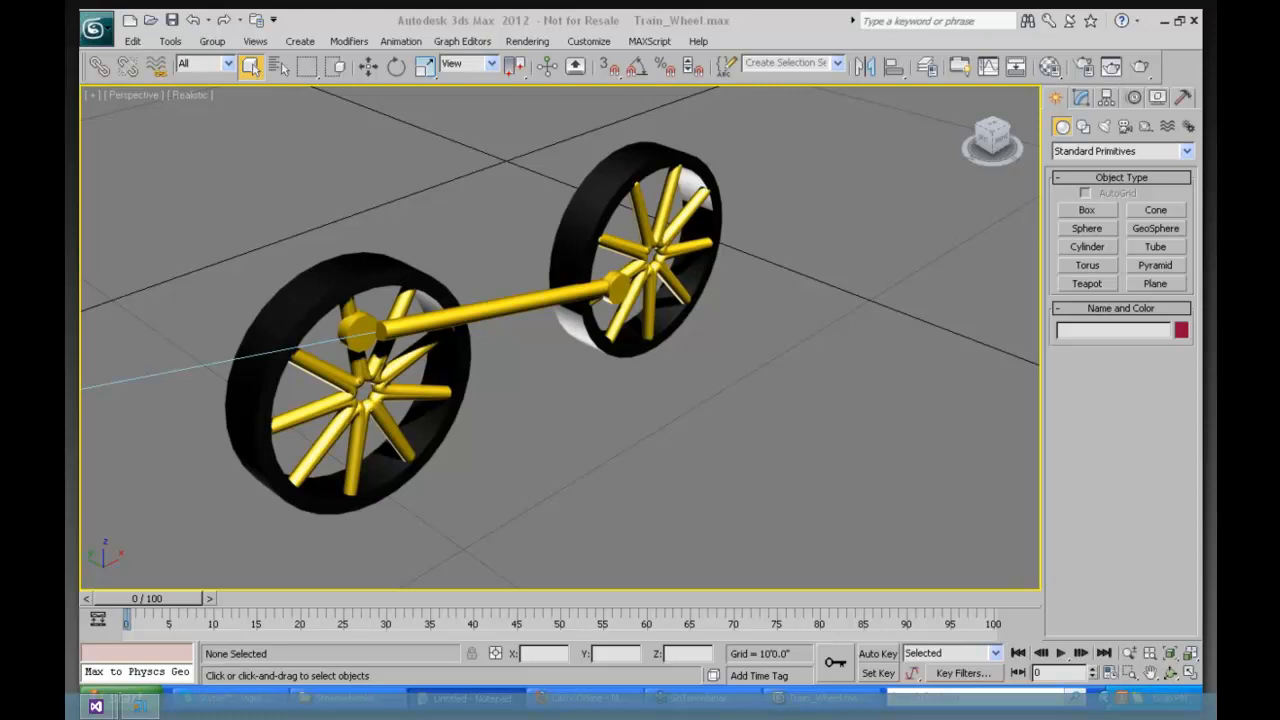
pyautogui.click(94, 29)
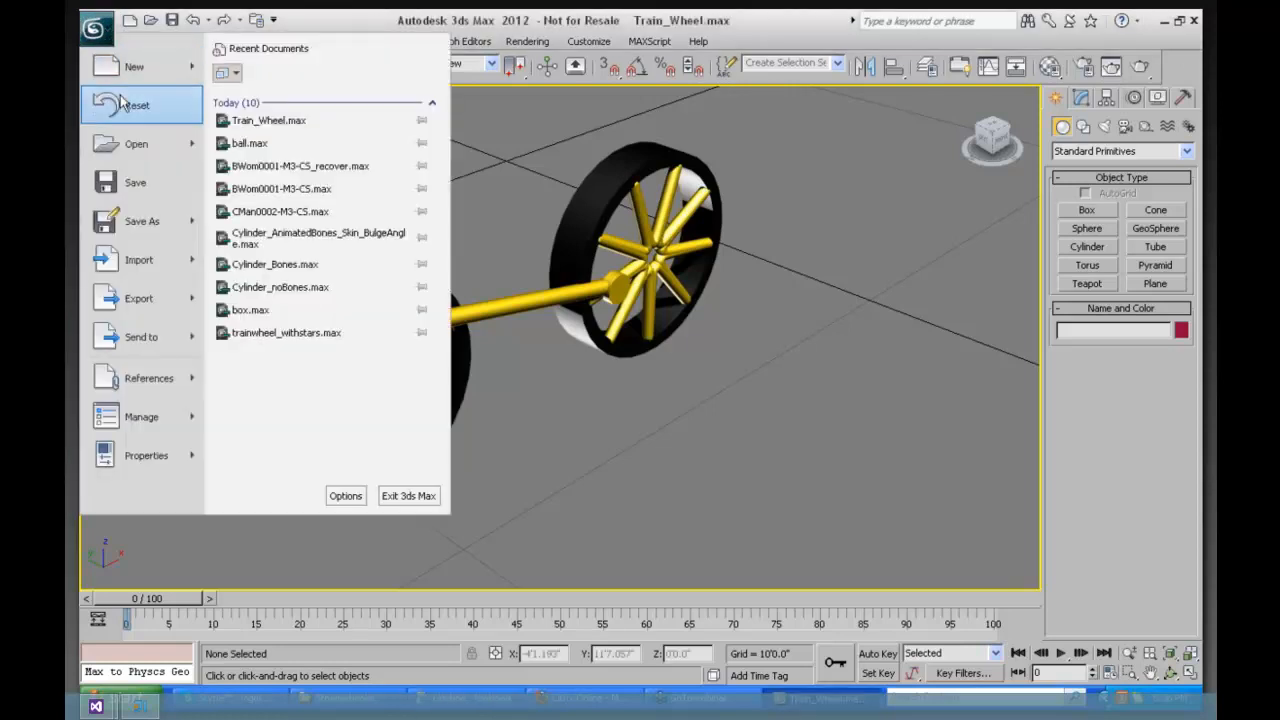
pyautogui.click(120, 104)
pyautogui.click(651, 402)
pyautogui.click(578, 385)
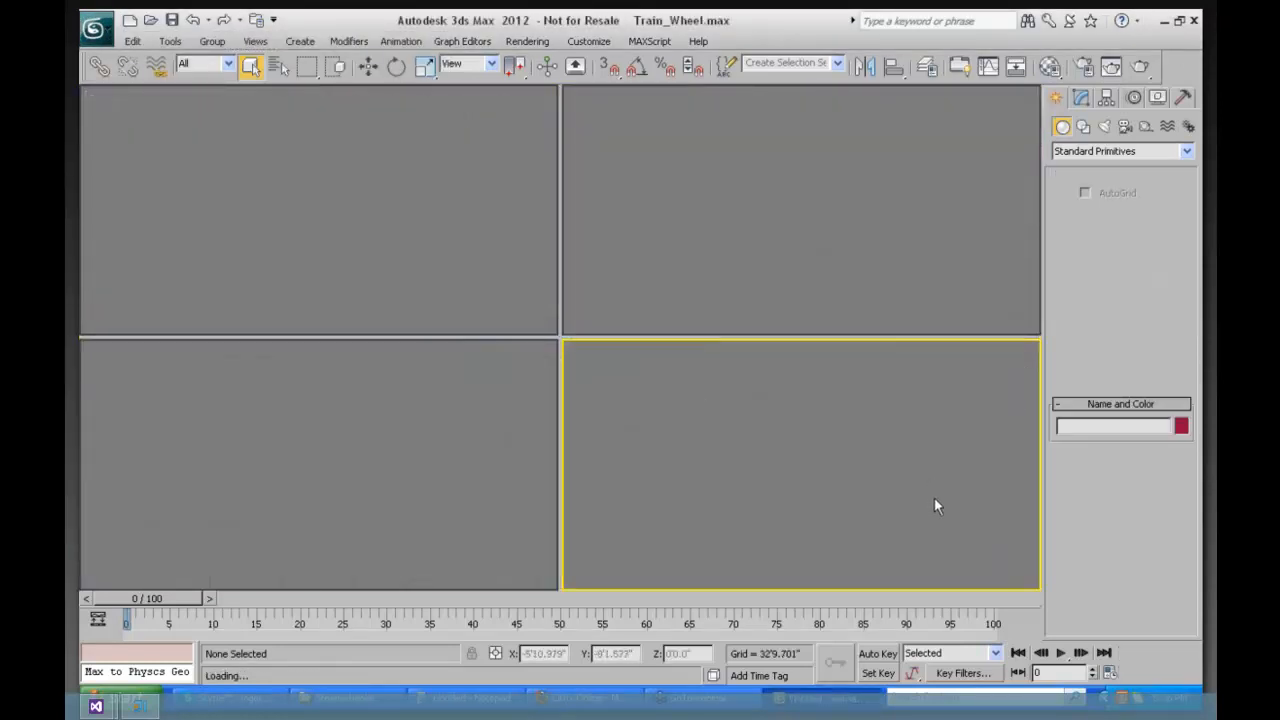